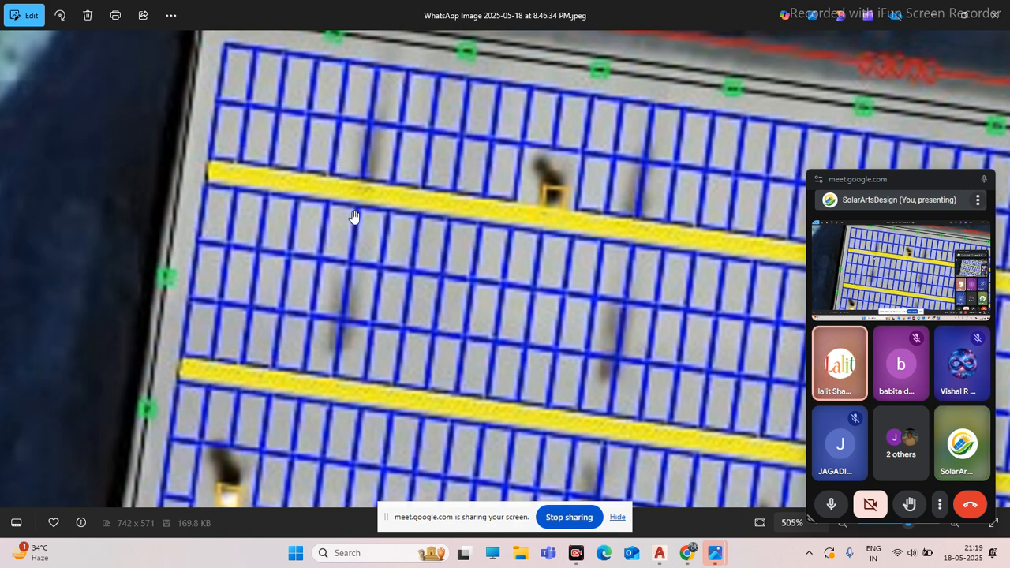
Step: Examine the blue module rows and the yellow walkways between them on the upper half of the rooftop solar layout image
scroll(349, 202, down, 1)
scroll(273, 331, down, 2)
scroll(260, 316, up, 4)
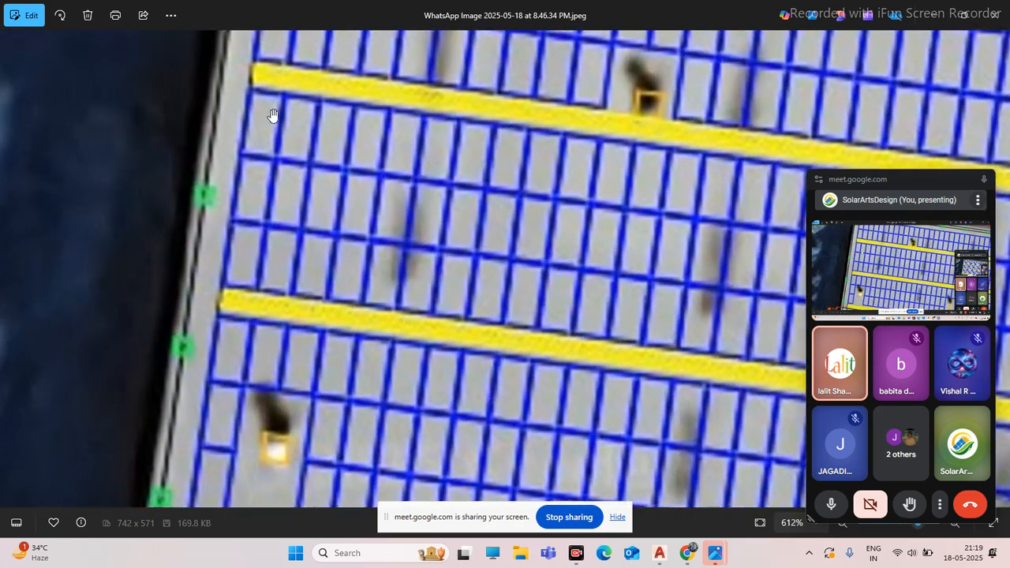
scroll(237, 323, down, 2)
scroll(280, 284, down, 1)
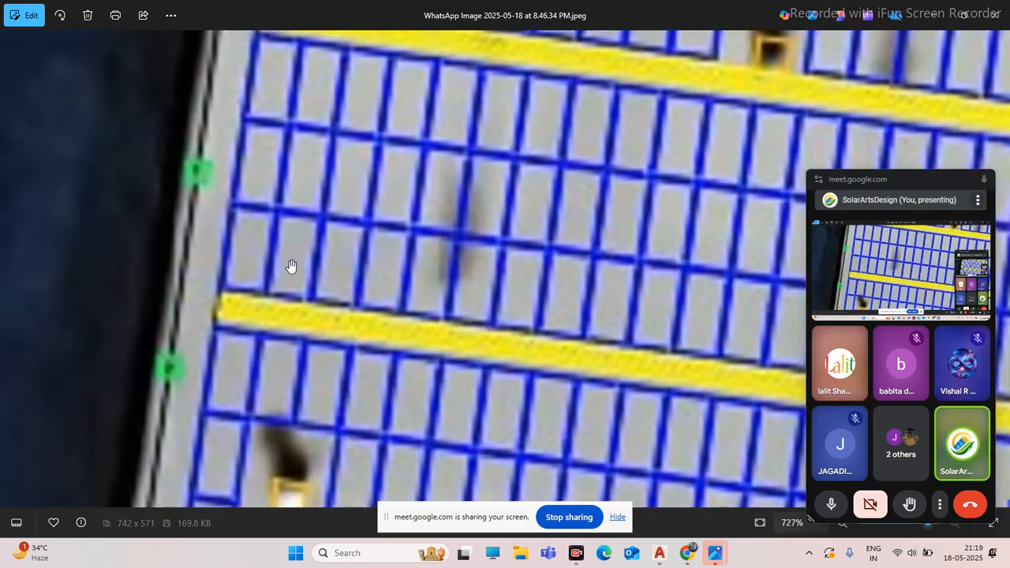
scroll(307, 242, down, 5)
scroll(550, 226, up, 5)
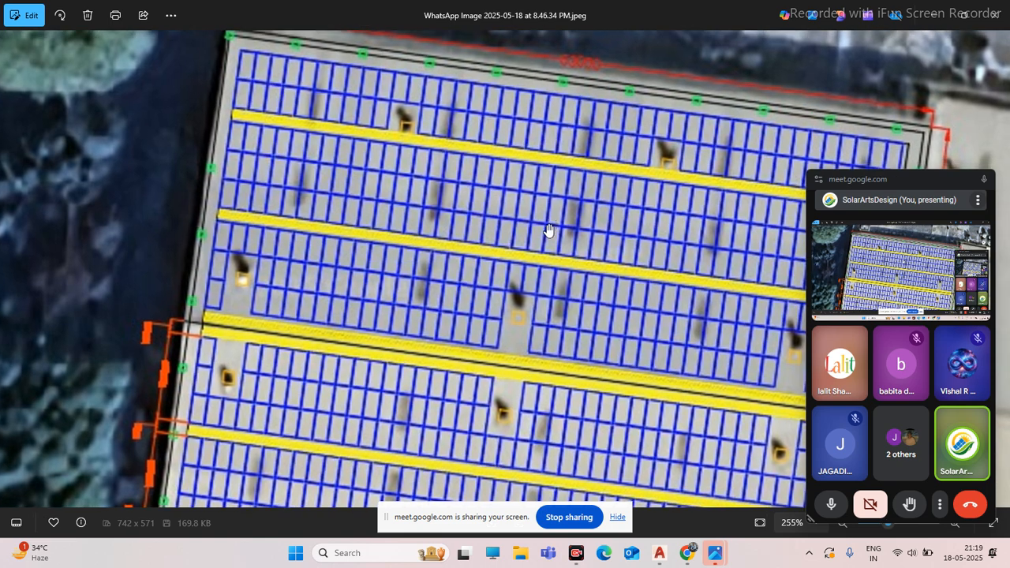
scroll(554, 257, up, 4)
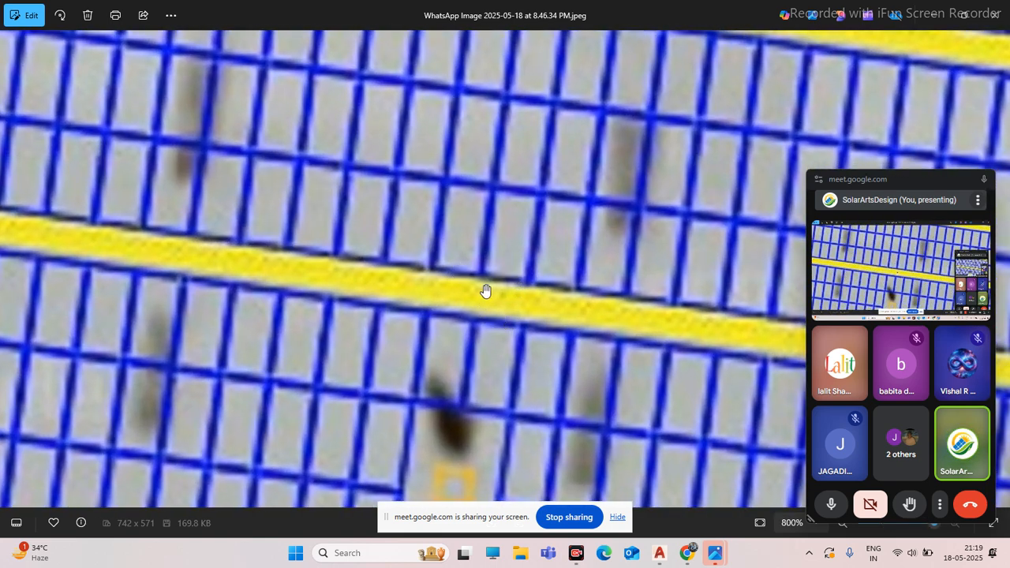
scroll(497, 269, down, 3)
scroll(505, 289, up, 3)
scroll(505, 290, up, 1)
scroll(505, 275, down, 5)
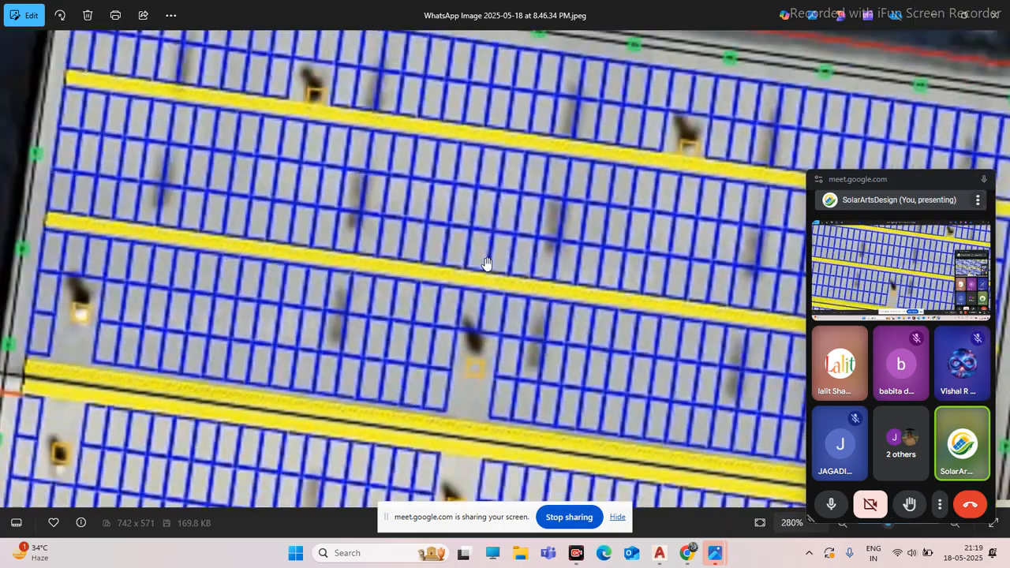
scroll(539, 157, up, 1)
scroll(544, 166, up, 4)
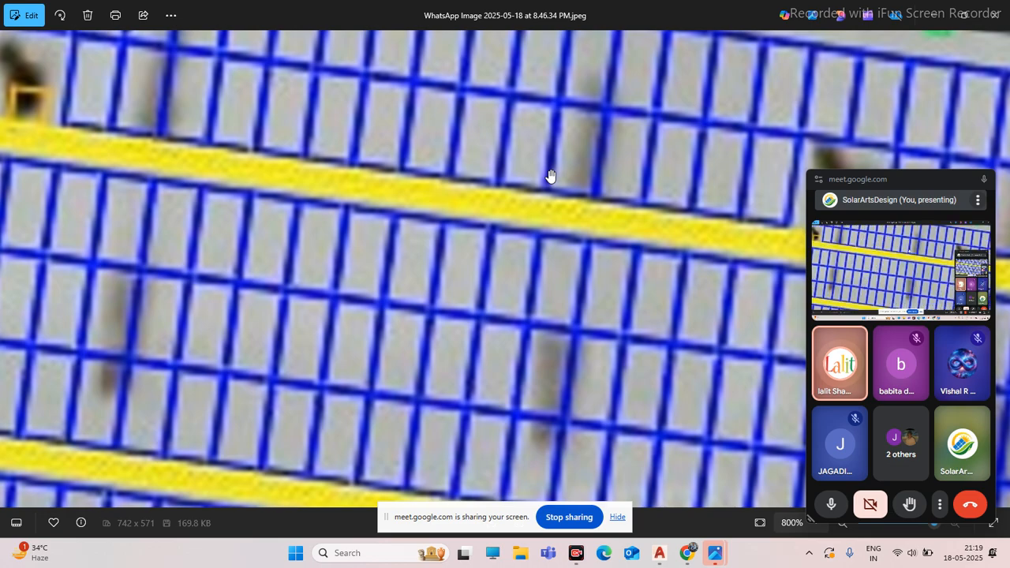
scroll(551, 185, down, 4)
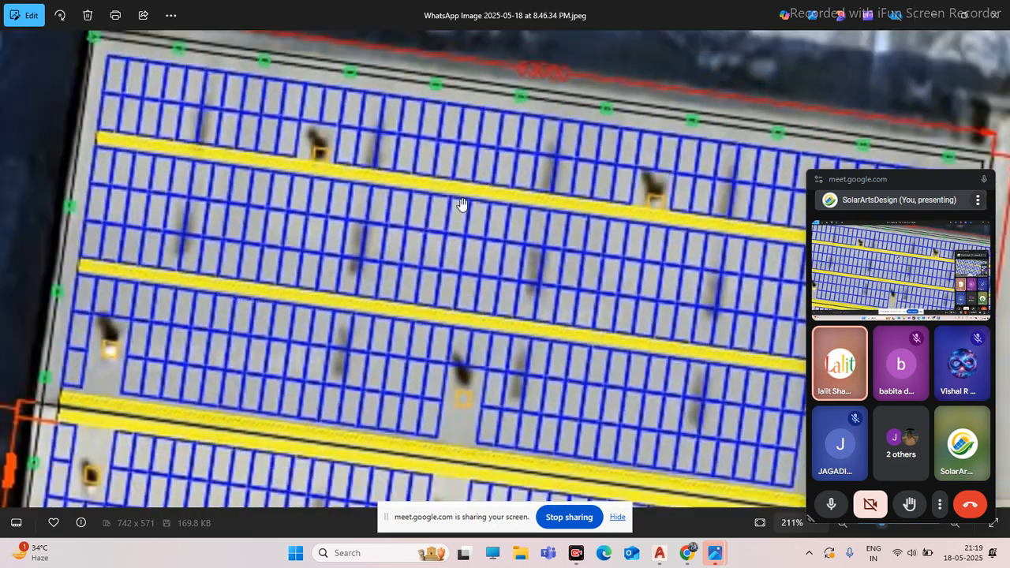
Step: Examine the gaps left in the module rows around the orange-marked roof obstructions above the central double walkway
scroll(155, 348, up, 6)
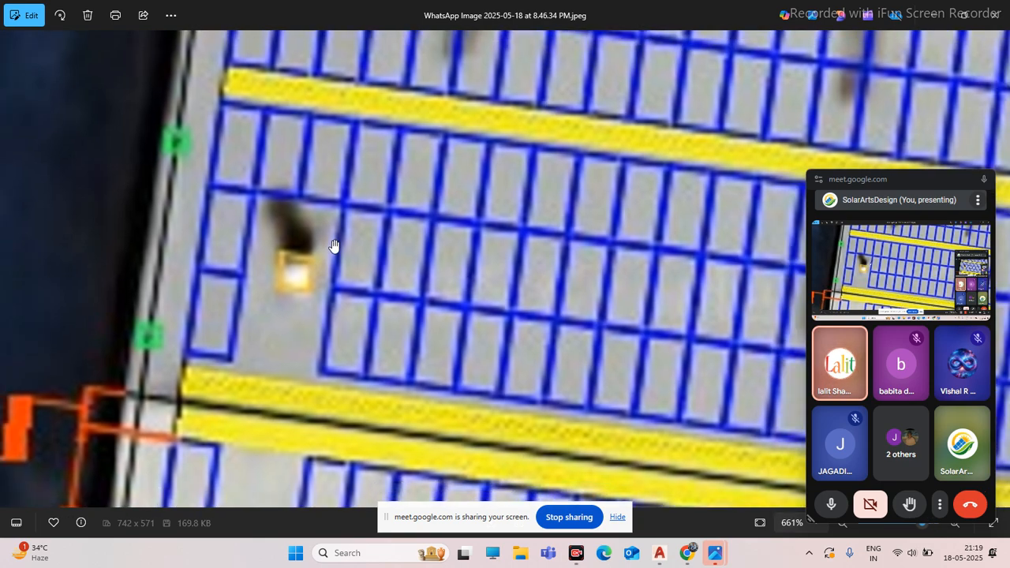
scroll(334, 246, down, 3)
scroll(340, 268, up, 3)
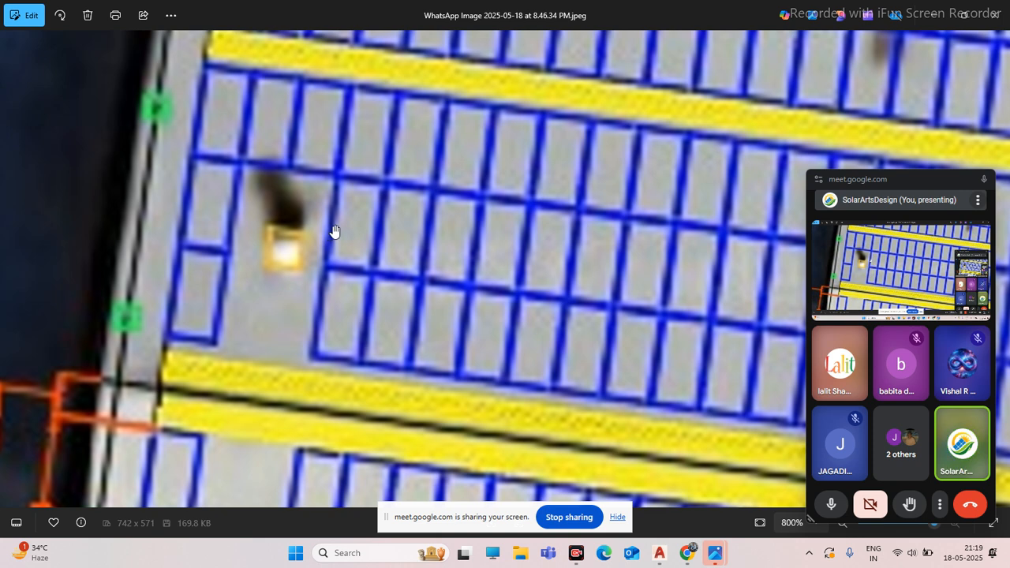
scroll(338, 232, down, 6)
scroll(337, 233, down, 3)
scroll(553, 389, up, 2)
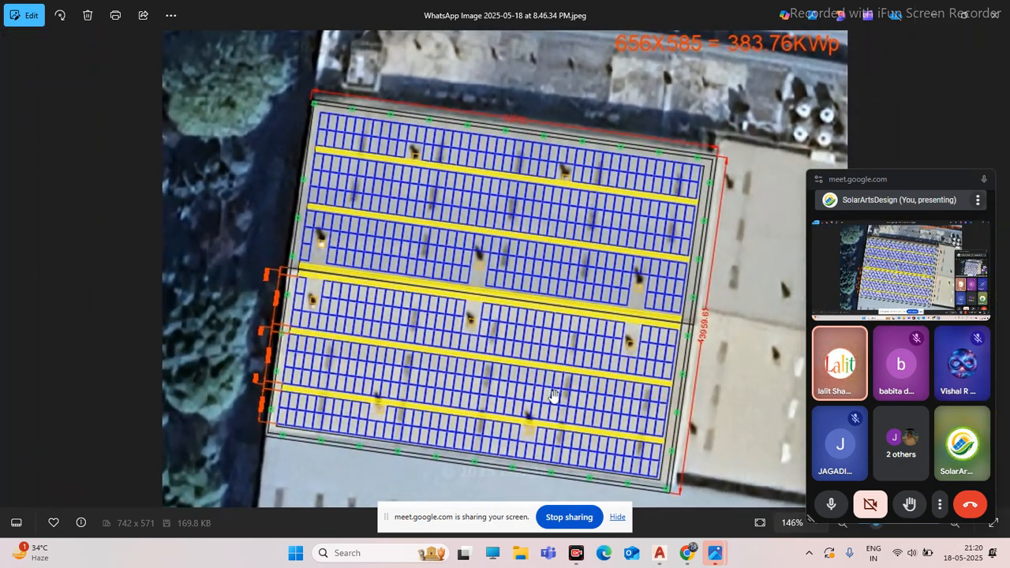
scroll(536, 440, down, 2)
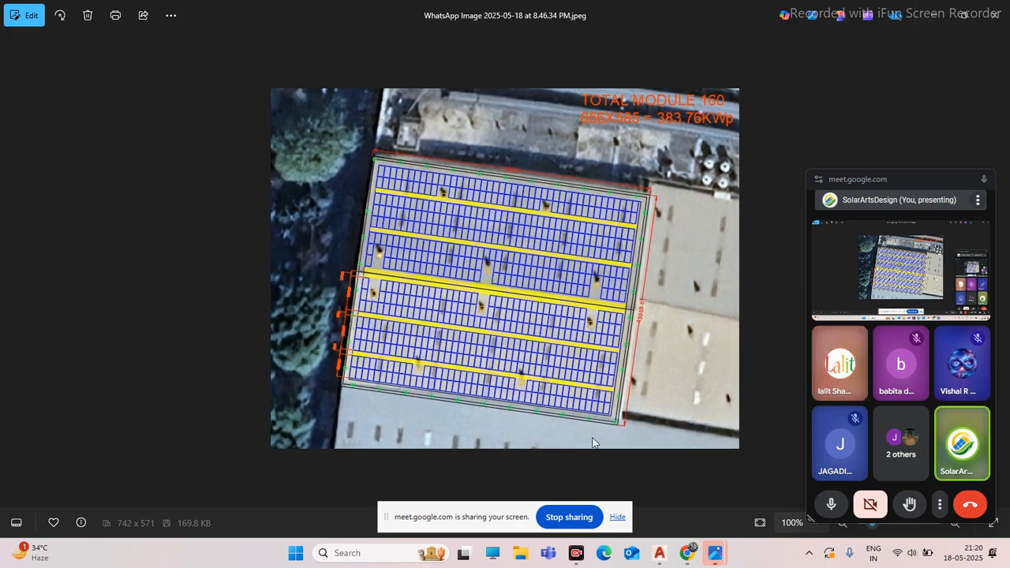
scroll(482, 259, up, 5)
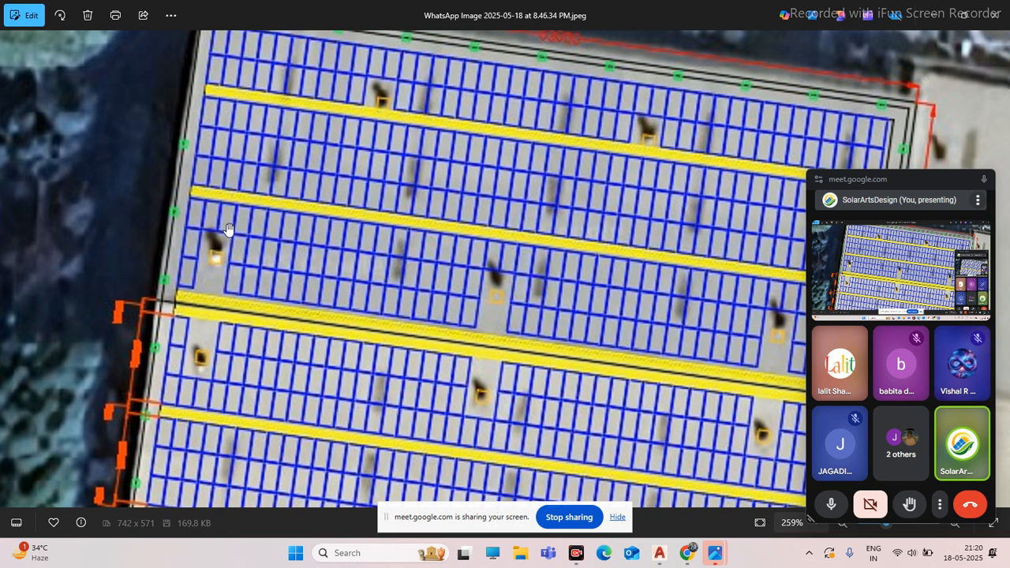
scroll(227, 229, up, 4)
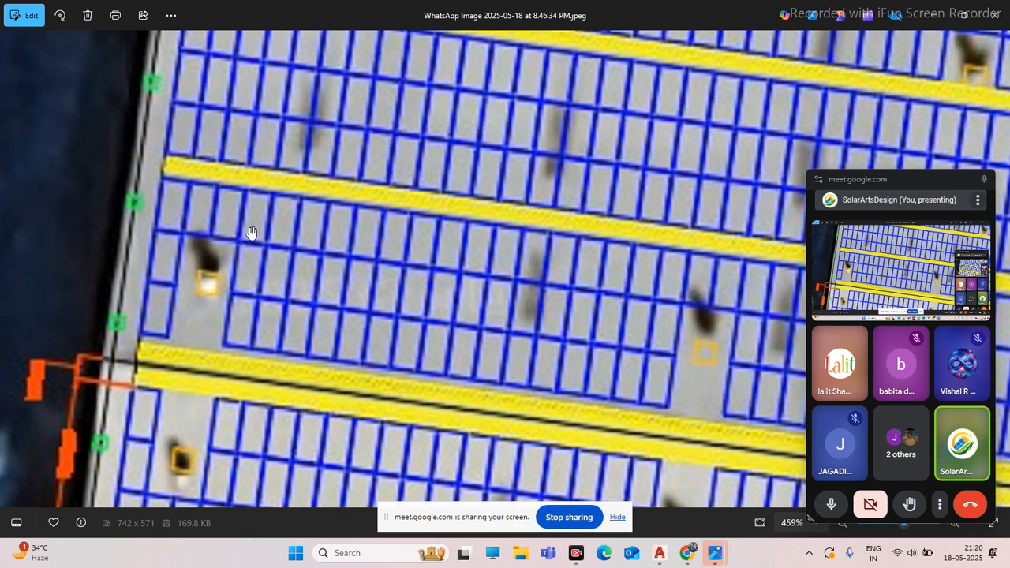
scroll(435, 281, down, 2)
scroll(562, 297, up, 3)
scroll(562, 297, up, 3)
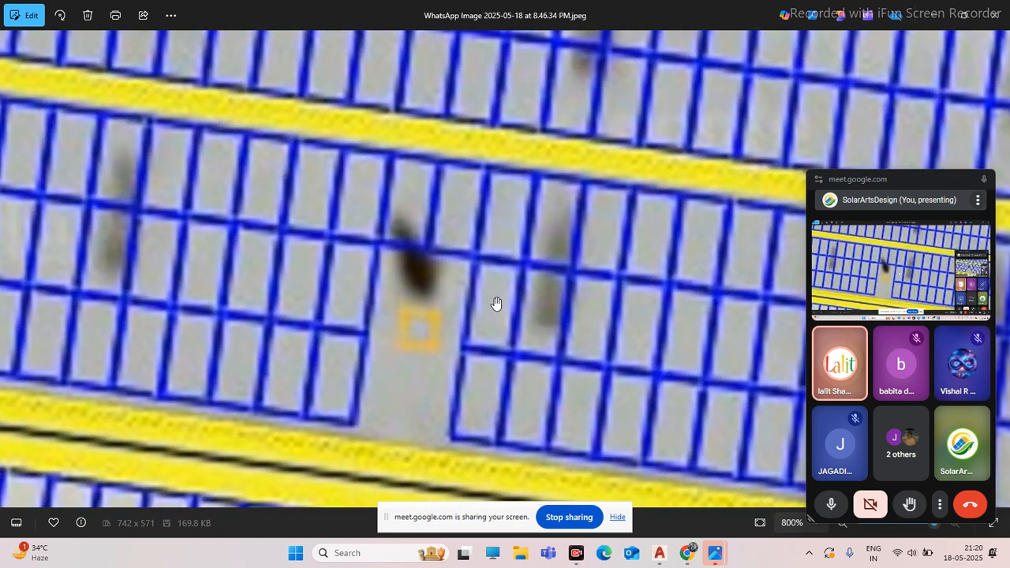
scroll(412, 244, down, 8)
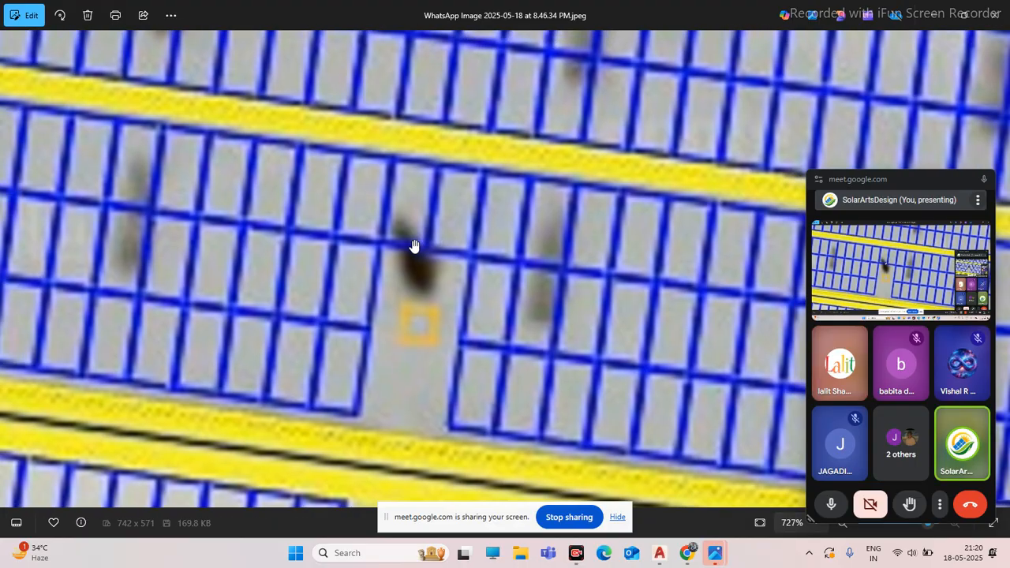
scroll(491, 306, down, 3)
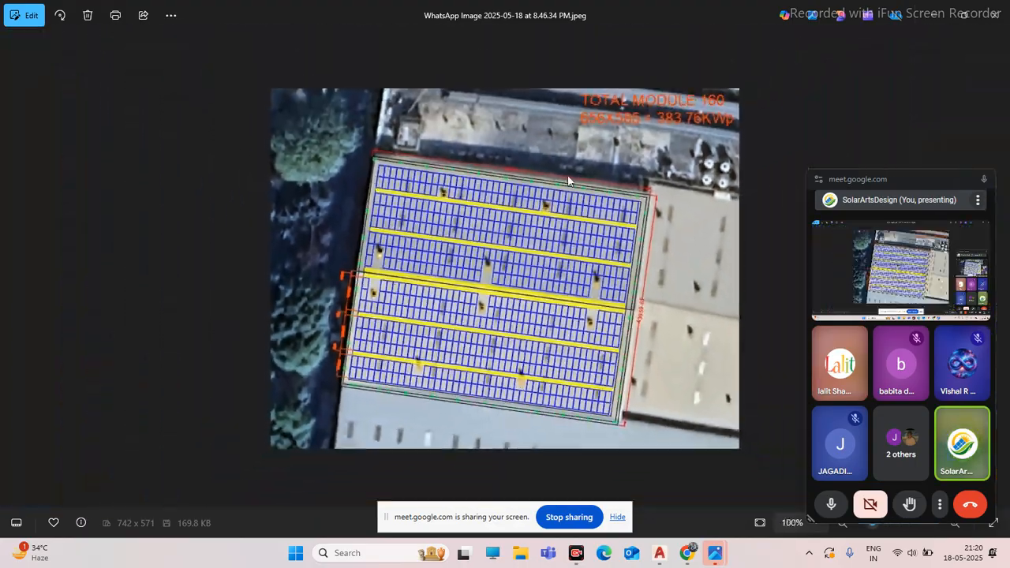
Step: Examine the module rows, row dimensions and orange-marked obstructions along the lower edge of the roof
scroll(441, 378, up, 2)
scroll(414, 455, down, 2)
scroll(414, 455, up, 8)
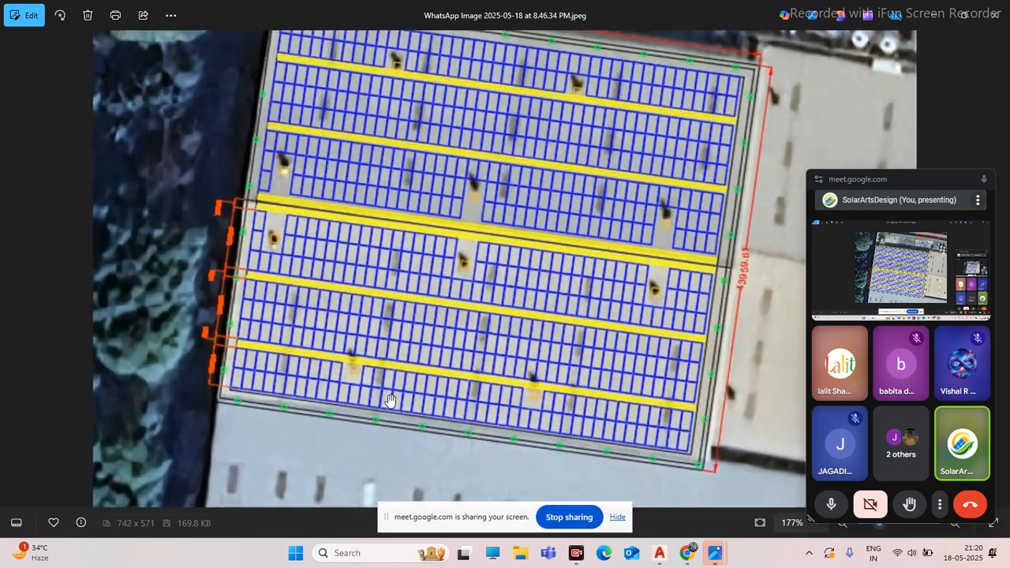
scroll(364, 297, down, 4)
scroll(395, 249, up, 1)
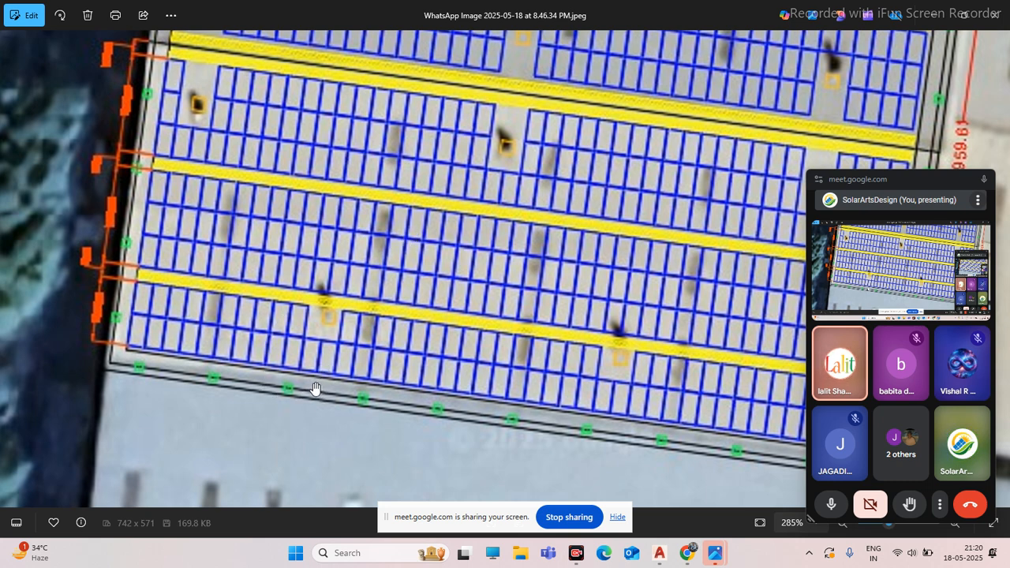
scroll(268, 304, up, 4)
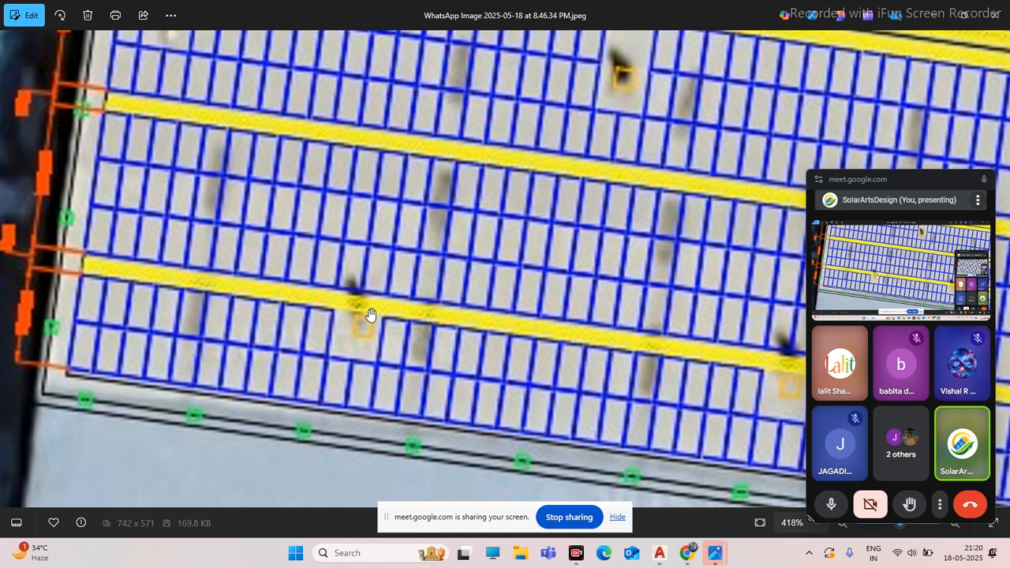
scroll(284, 445, up, 2)
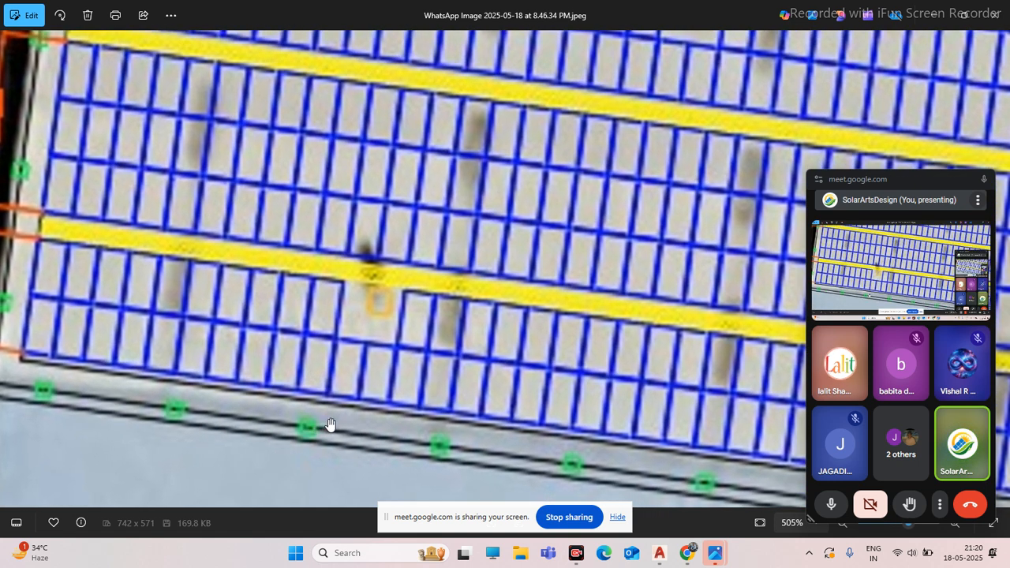
scroll(352, 413, down, 5)
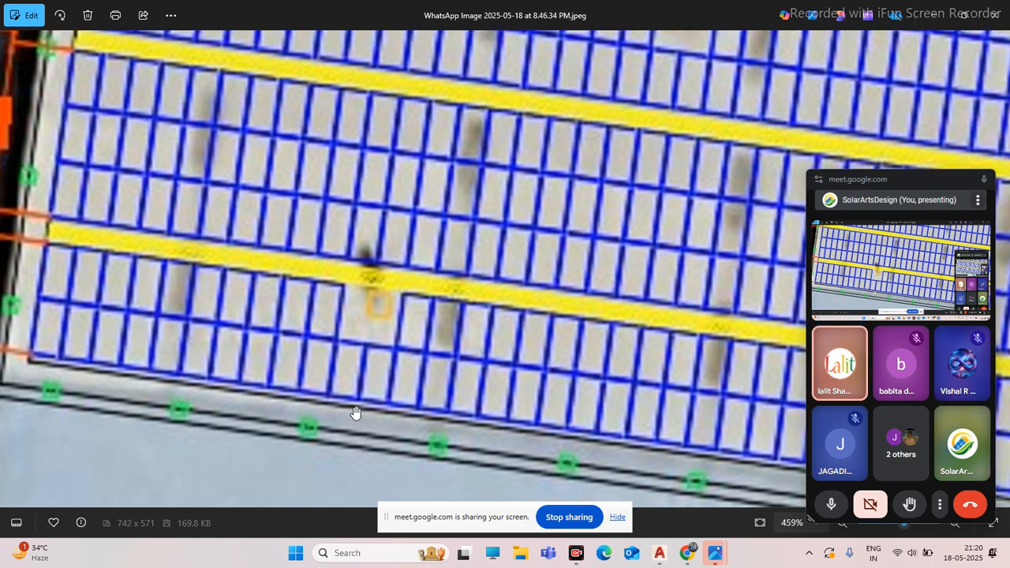
scroll(161, 389, up, 9)
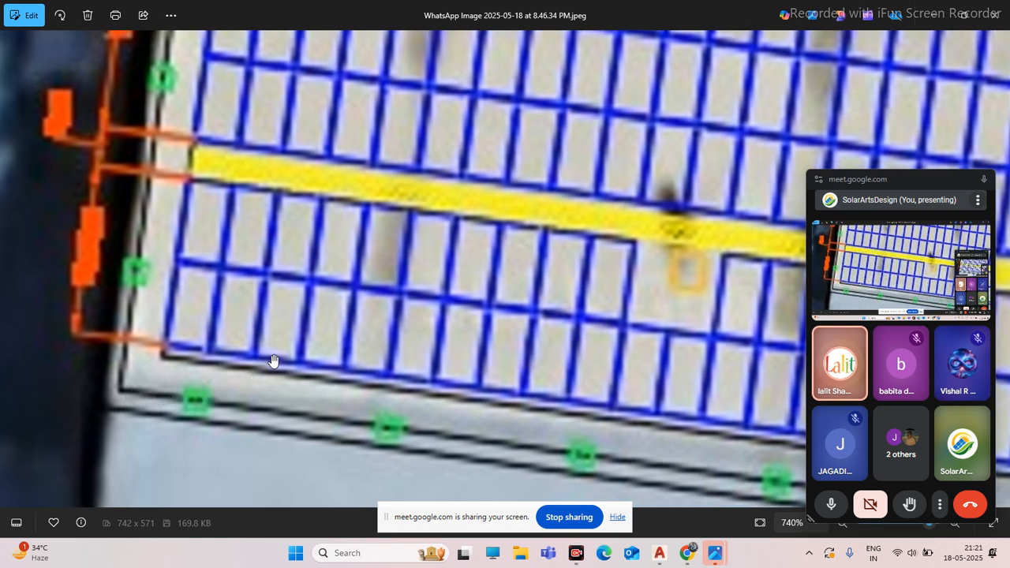
scroll(281, 360, down, 1)
scroll(284, 359, down, 15)
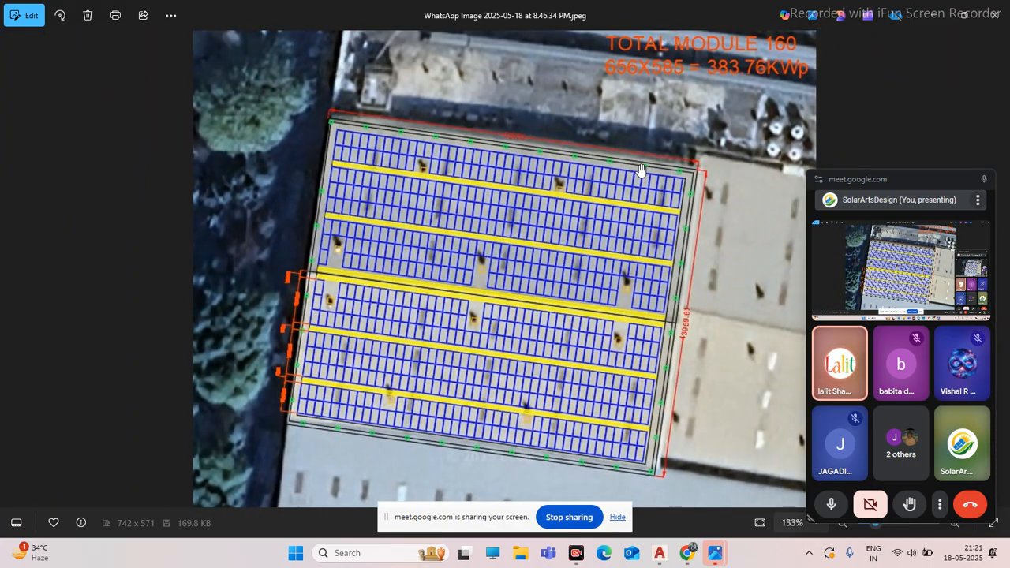
Step: Examine the red overall roof dimensions and green perimeter markers, and review the complete module layout against the roof outline
scroll(558, 147, up, 5)
scroll(559, 147, up, 7)
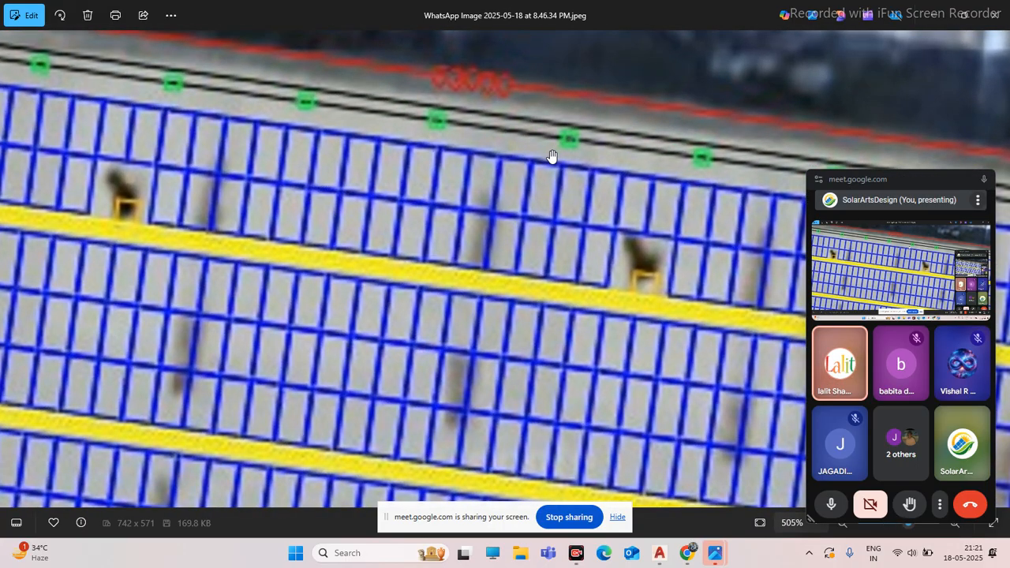
scroll(491, 140, down, 8)
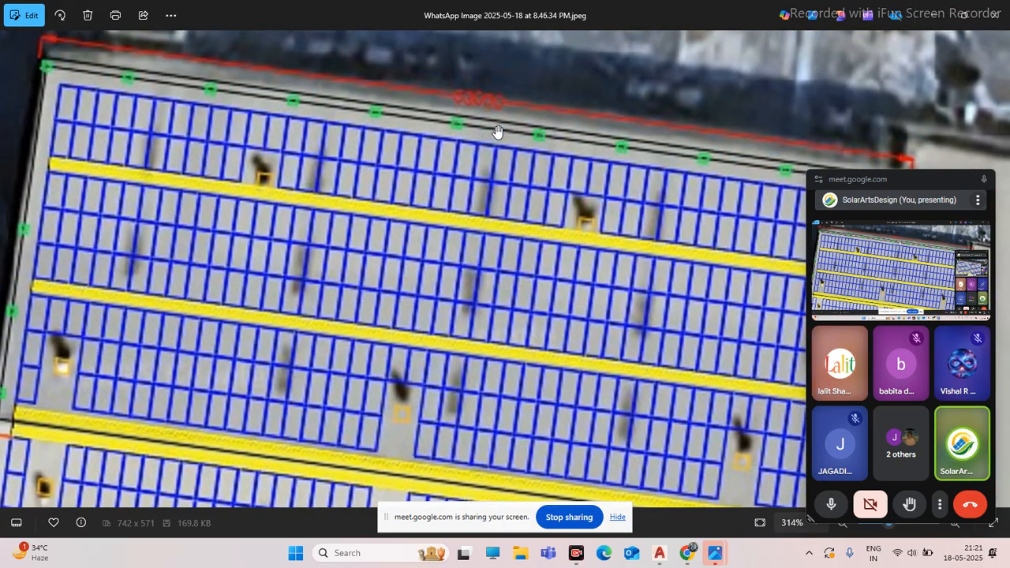
scroll(473, 122, down, 5)
scroll(370, 285, up, 5)
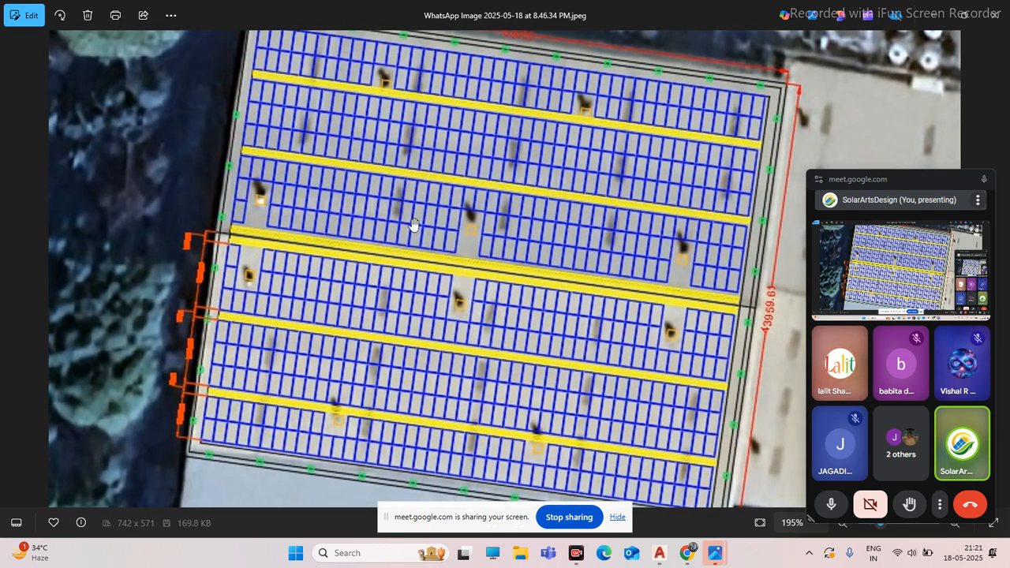
scroll(211, 444, up, 4)
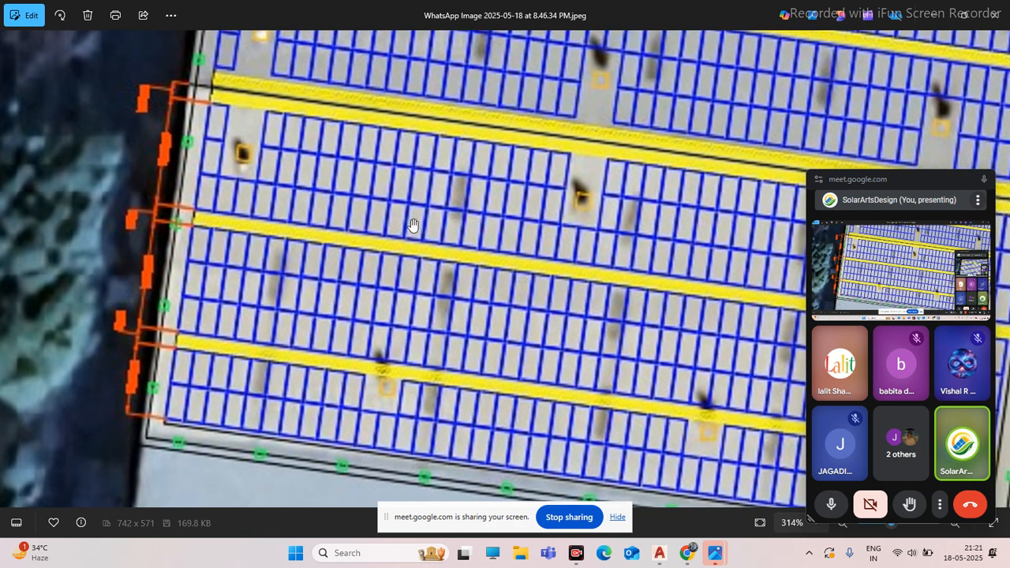
scroll(405, 226, down, 3)
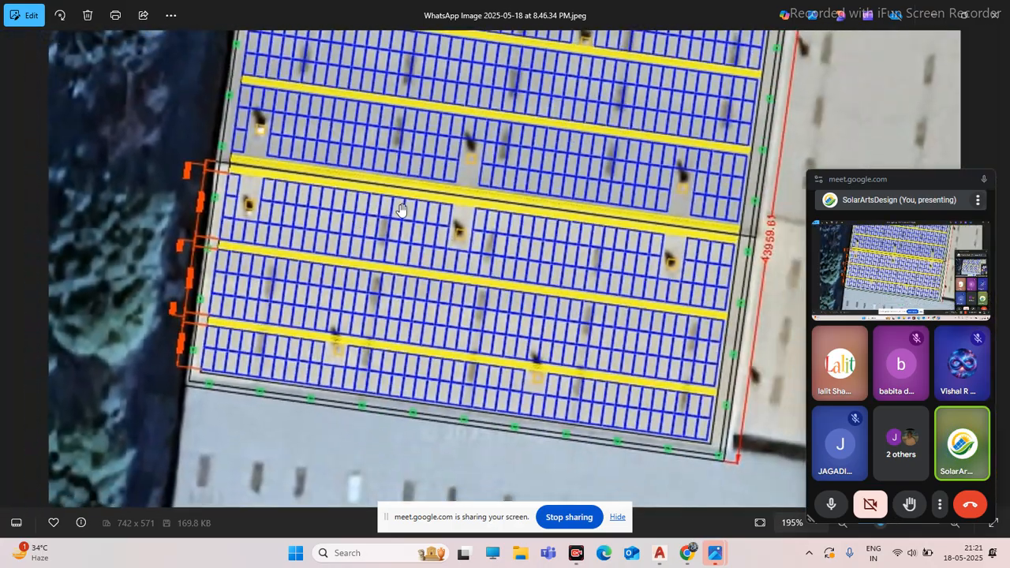
scroll(483, 211, down, 1)
scroll(484, 212, down, 1)
scroll(587, 261, up, 2)
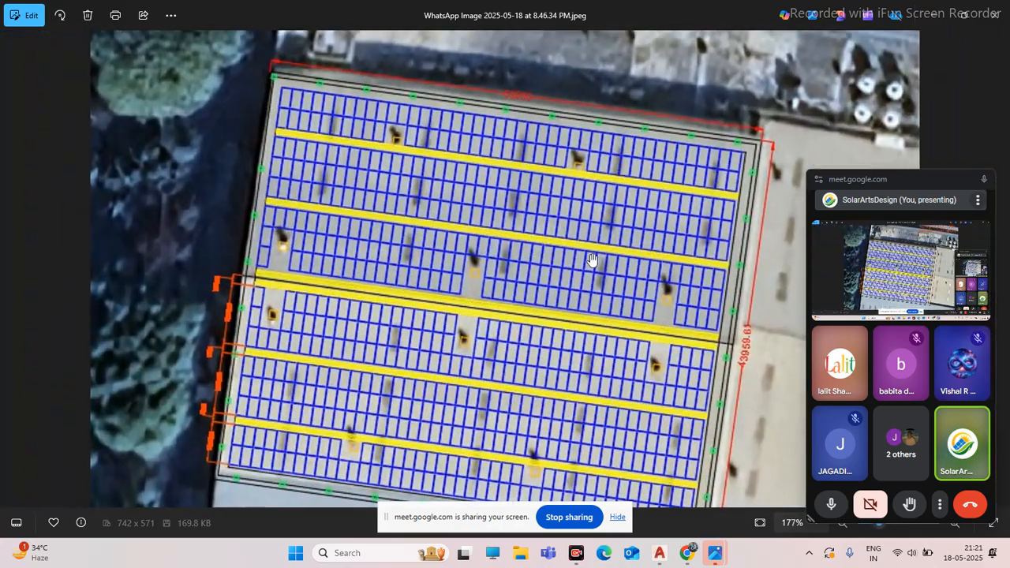
scroll(544, 270, down, 3)
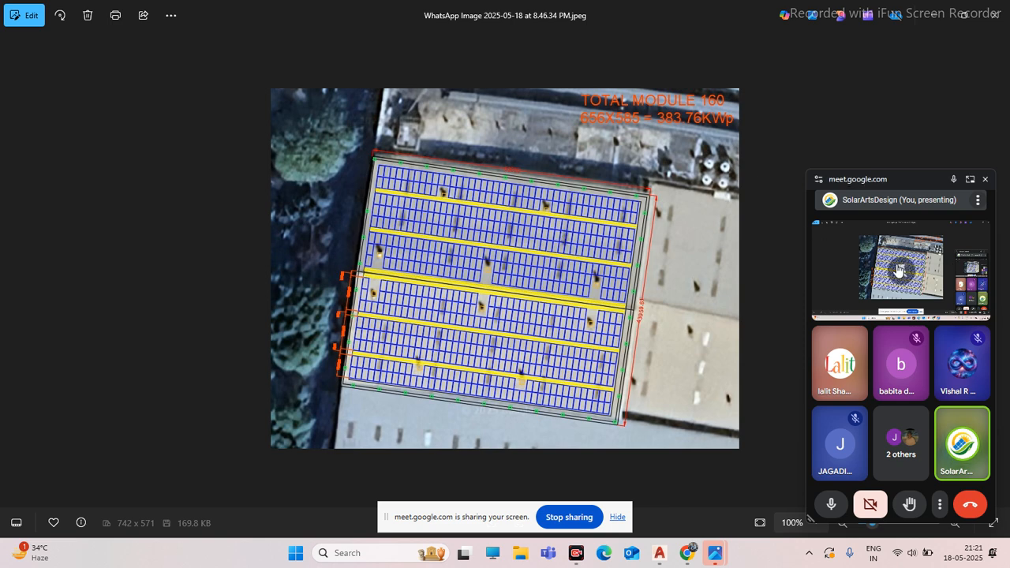
Step: Return to the Google Meet call, minimize the browser and close the rooftop layout image
click(971, 182)
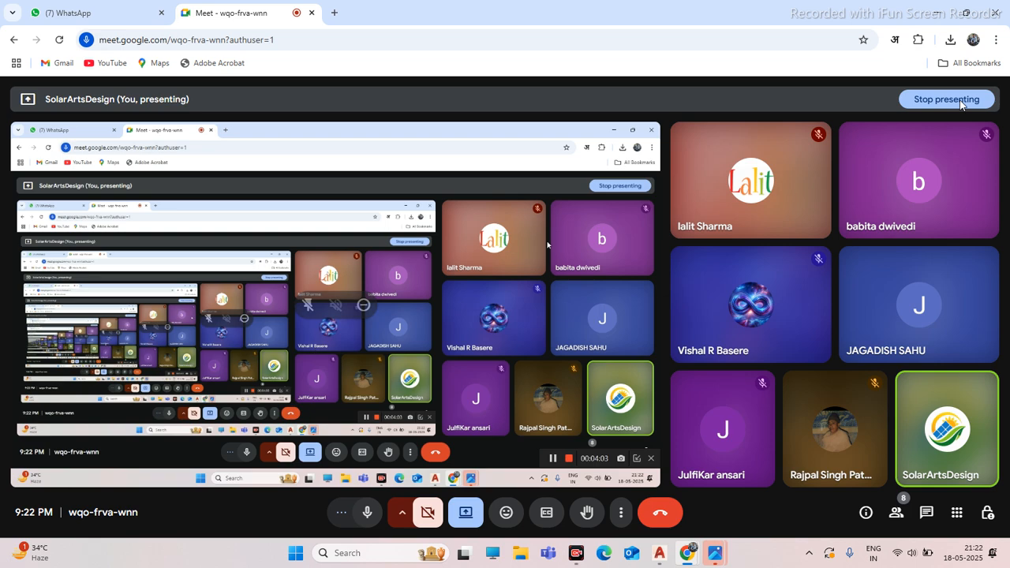
click(938, 18)
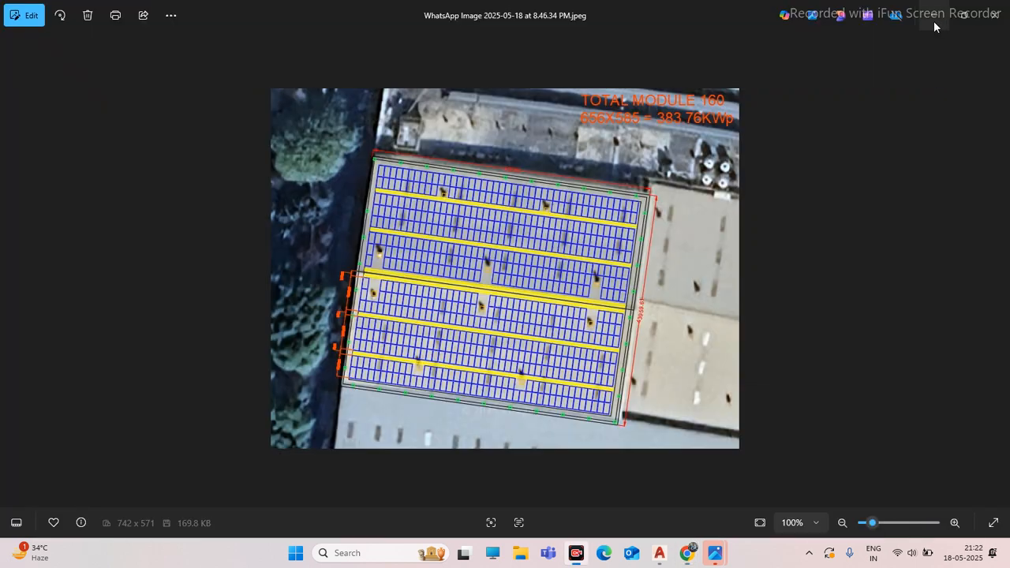
click(936, 19)
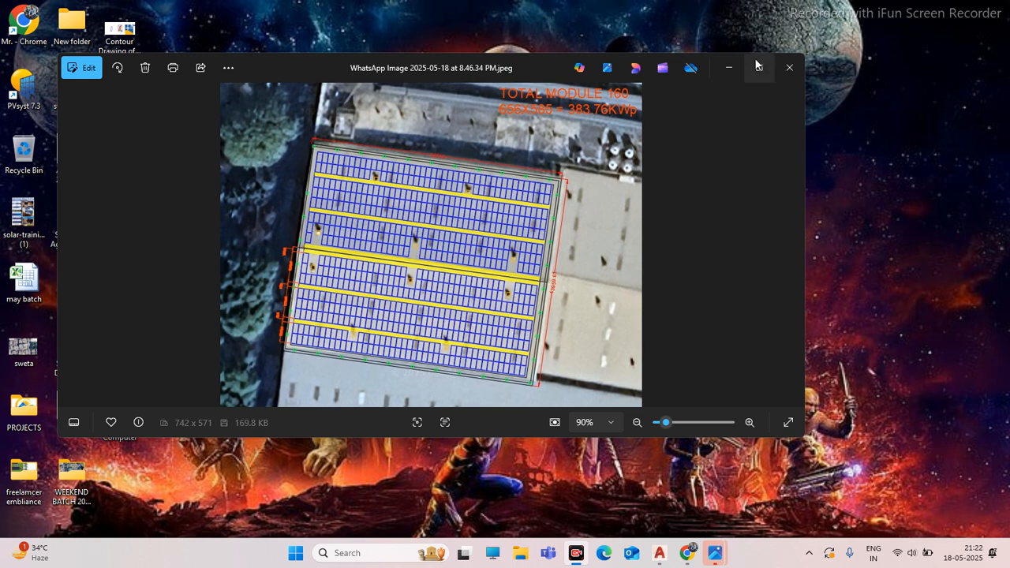
click(786, 68)
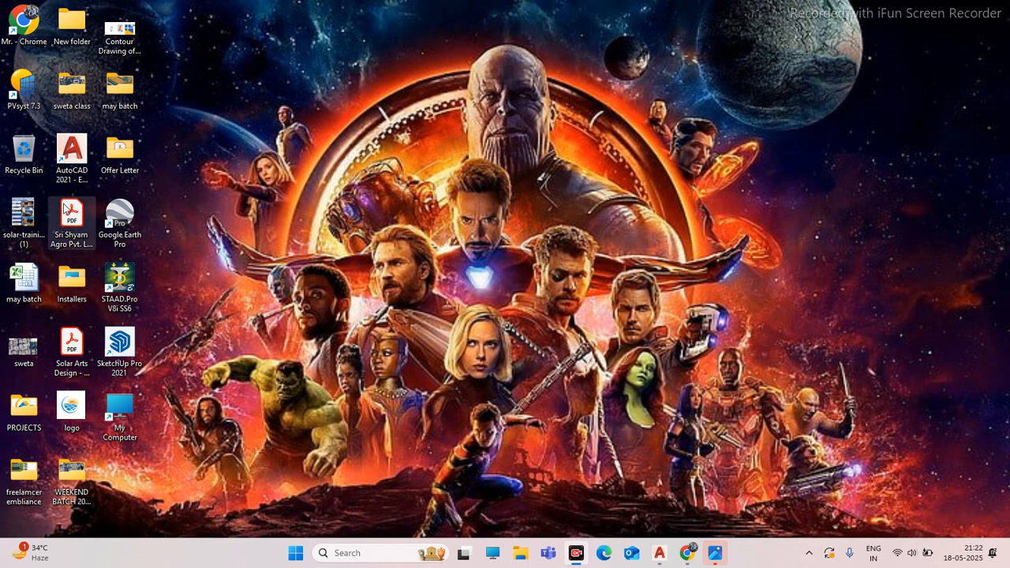
Step: Launch SketchUp Pro 2021 from the desktop
double_click(118, 359)
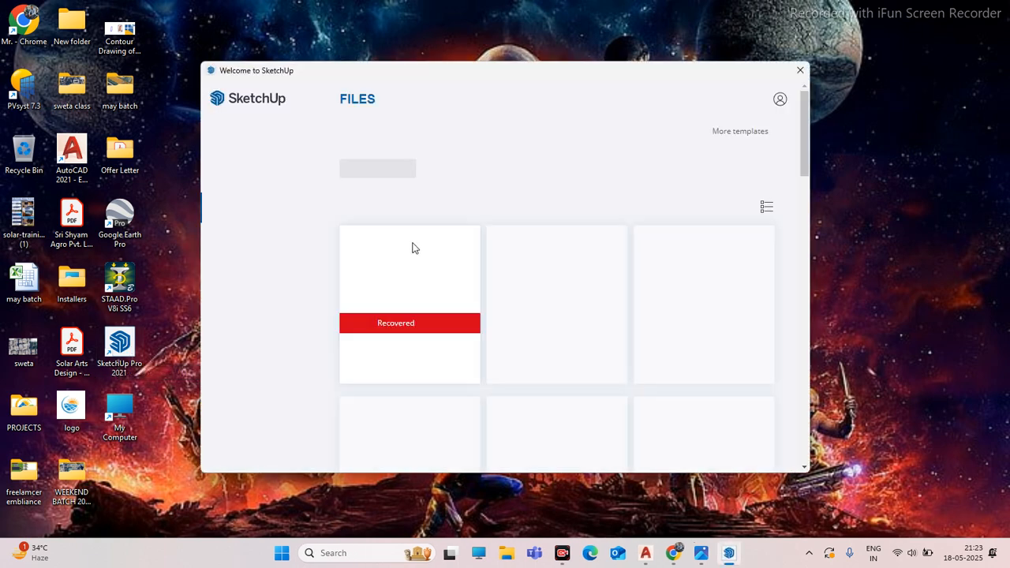
Step: Browse the recent files and open the recovered solar carport model dated 28 November 2024, dismissing the file error message
scroll(543, 260, down, 6)
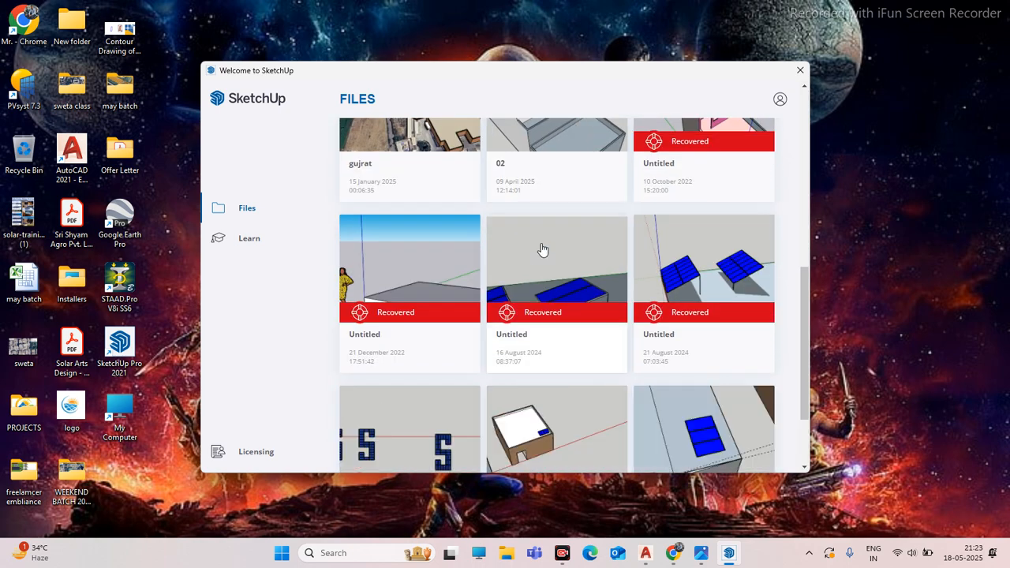
scroll(543, 250, down, 5)
scroll(548, 260, up, 10)
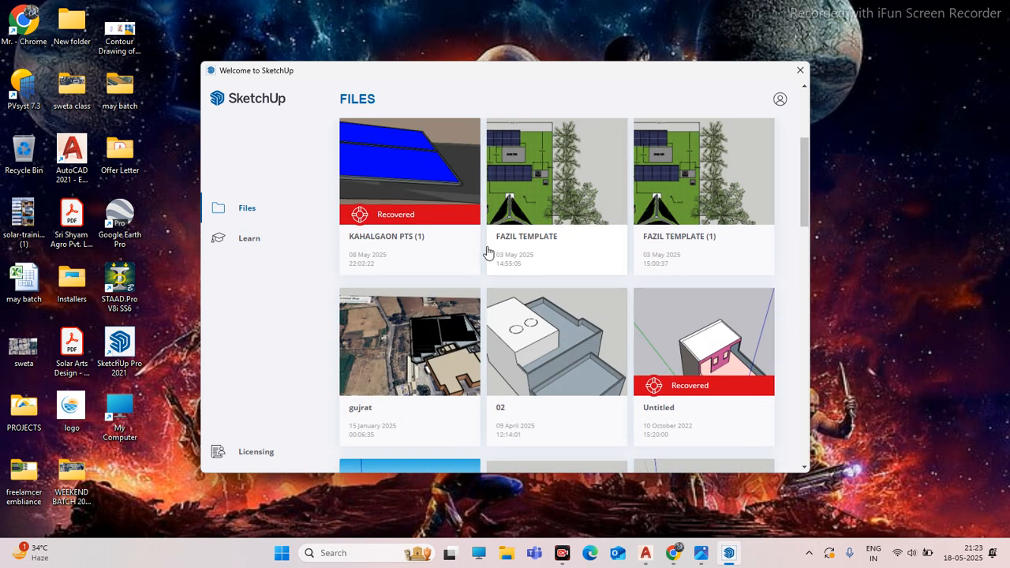
scroll(488, 251, down, 2)
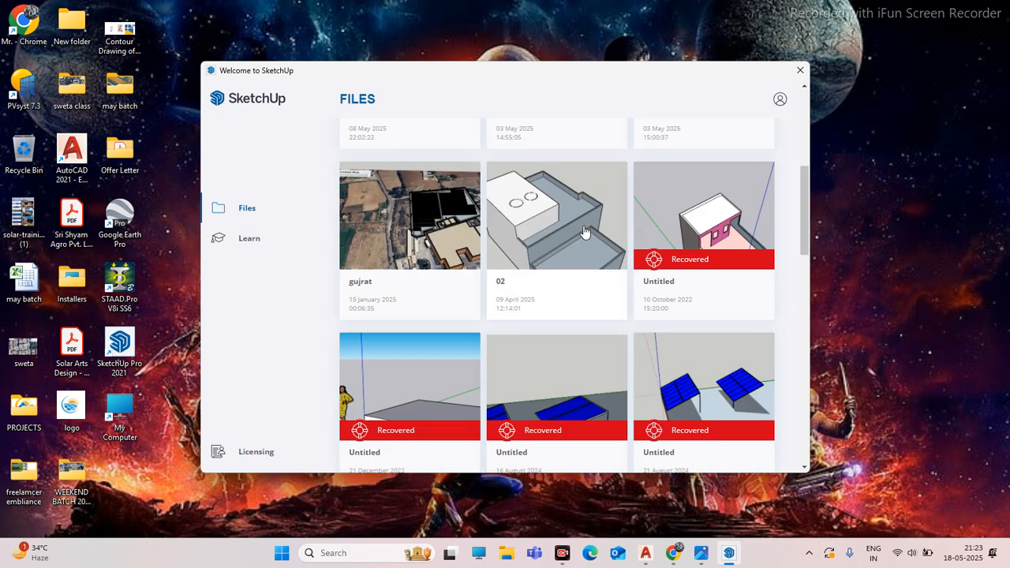
scroll(508, 242, down, 6)
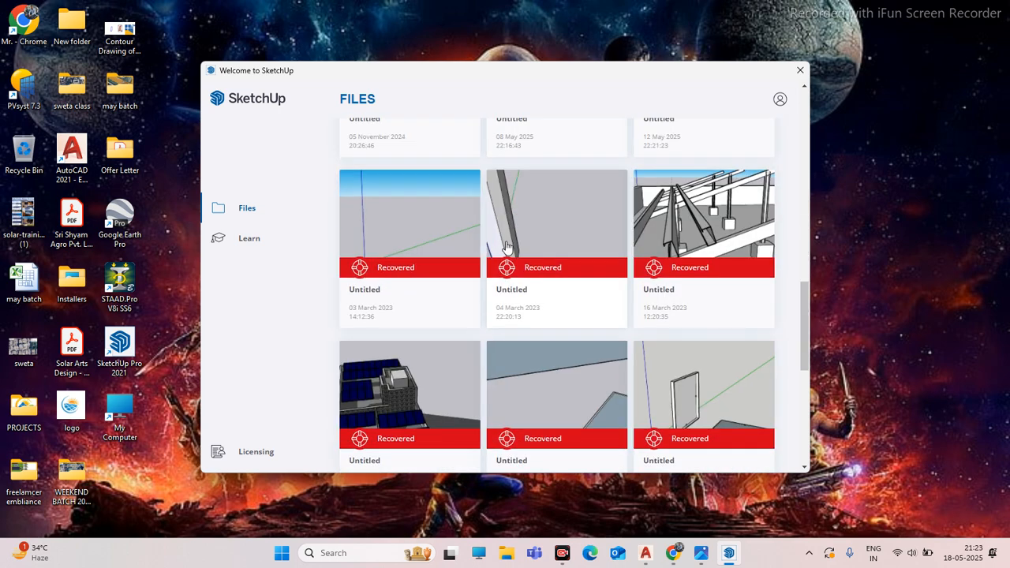
scroll(507, 246, down, 6)
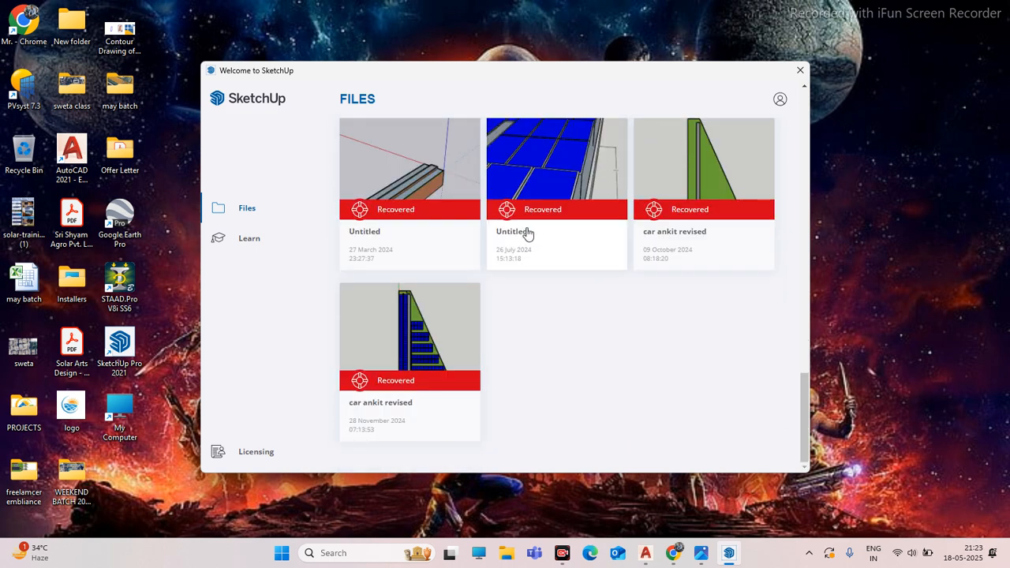
click(427, 331)
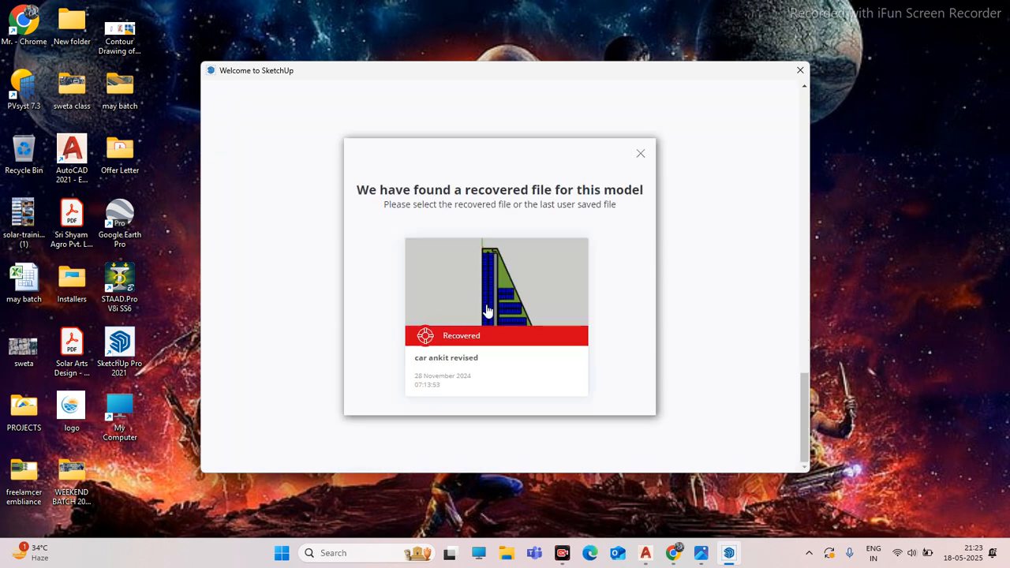
click(487, 308)
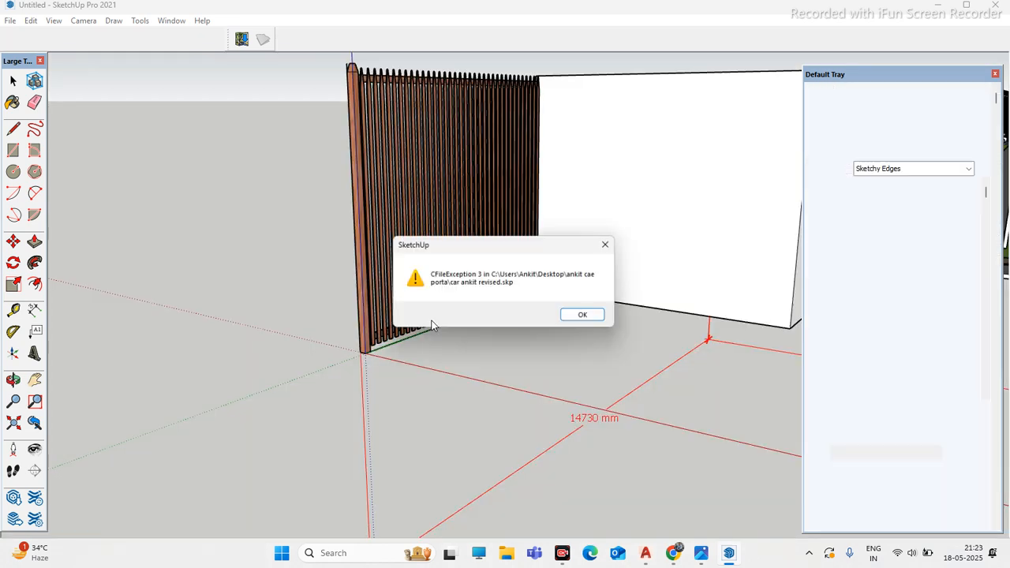
click(582, 317)
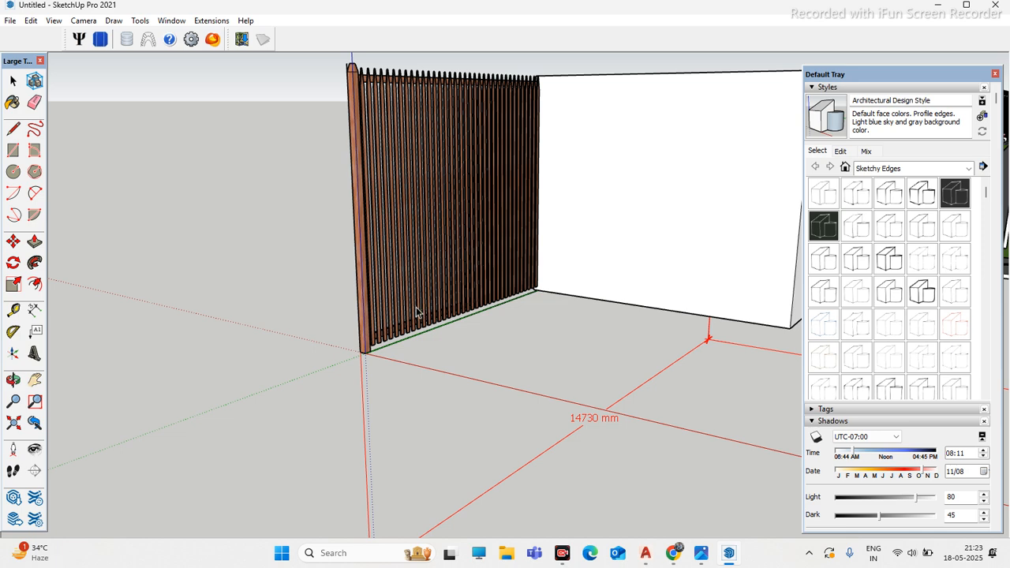
Step: Examine the solar carport model from above, covering the panel rows, boundary walls and the white block near the entry gate
scroll(384, 315, down, 5)
scroll(367, 314, down, 3)
middle_drag(440, 354, 631, 378)
scroll(611, 338, up, 3)
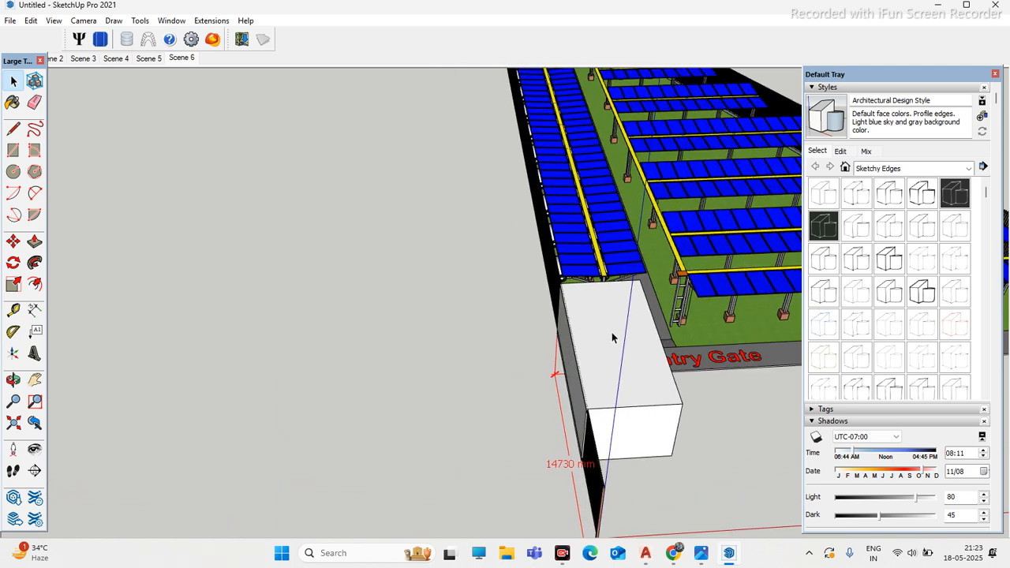
scroll(356, 347, down, 2)
middle_drag(355, 347, 473, 351)
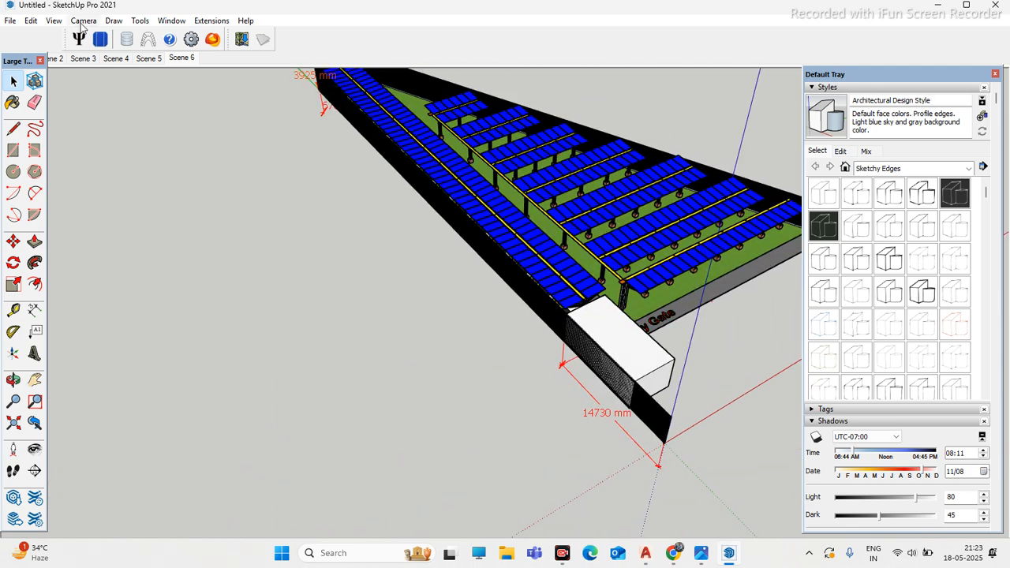
click(143, 21)
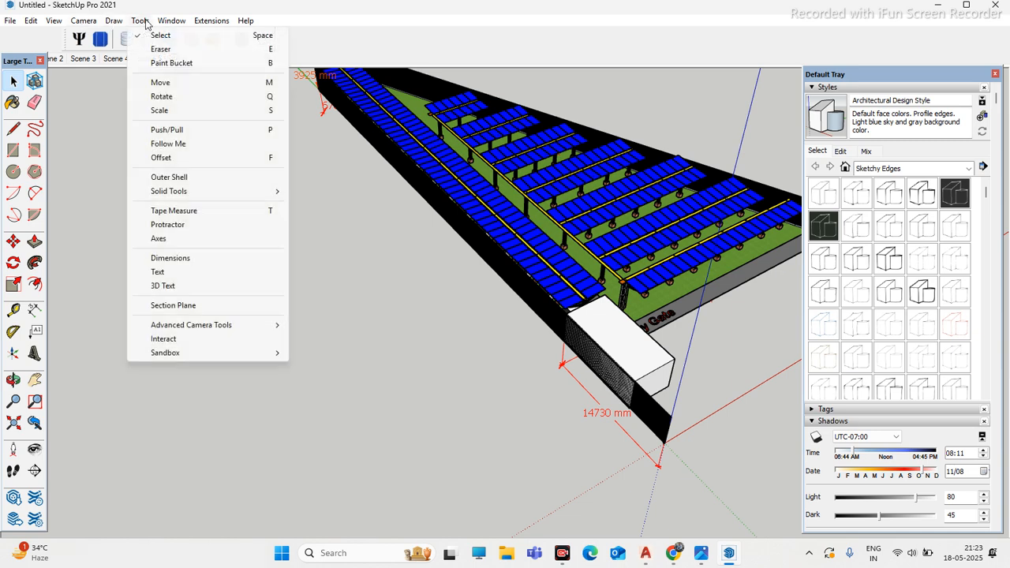
mouse_move(77, 26)
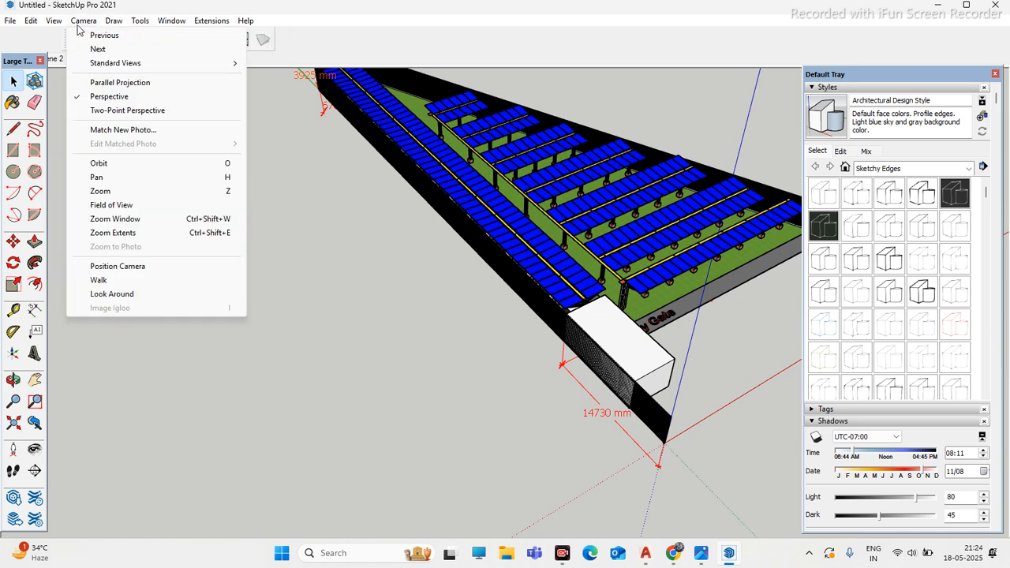
click(98, 23)
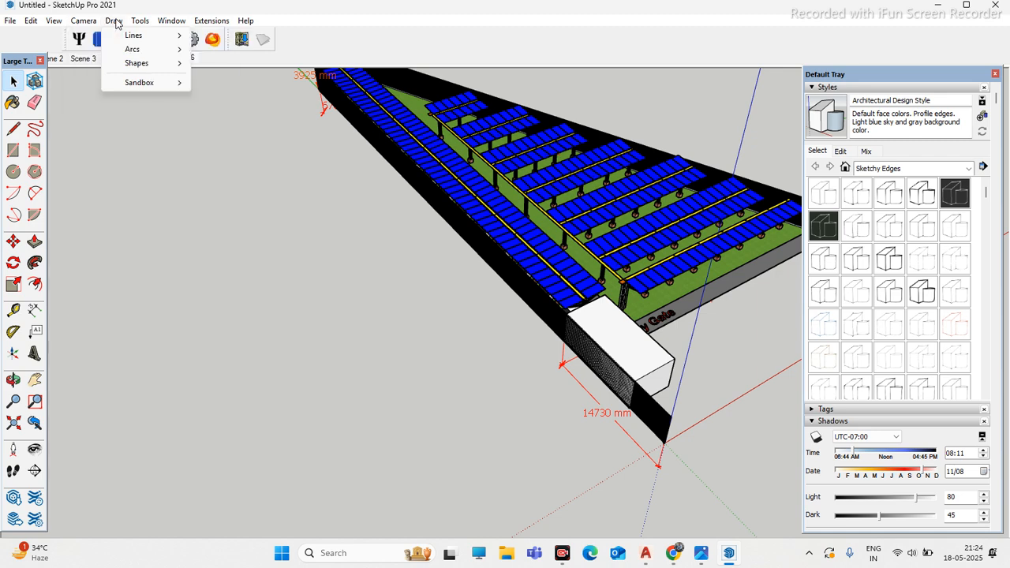
click(135, 23)
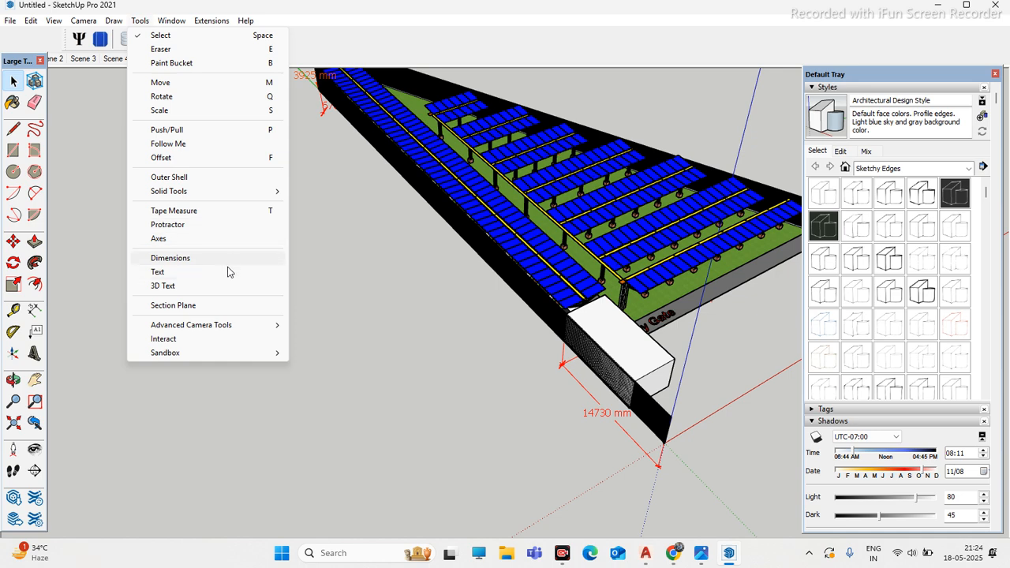
mouse_move(258, 330)
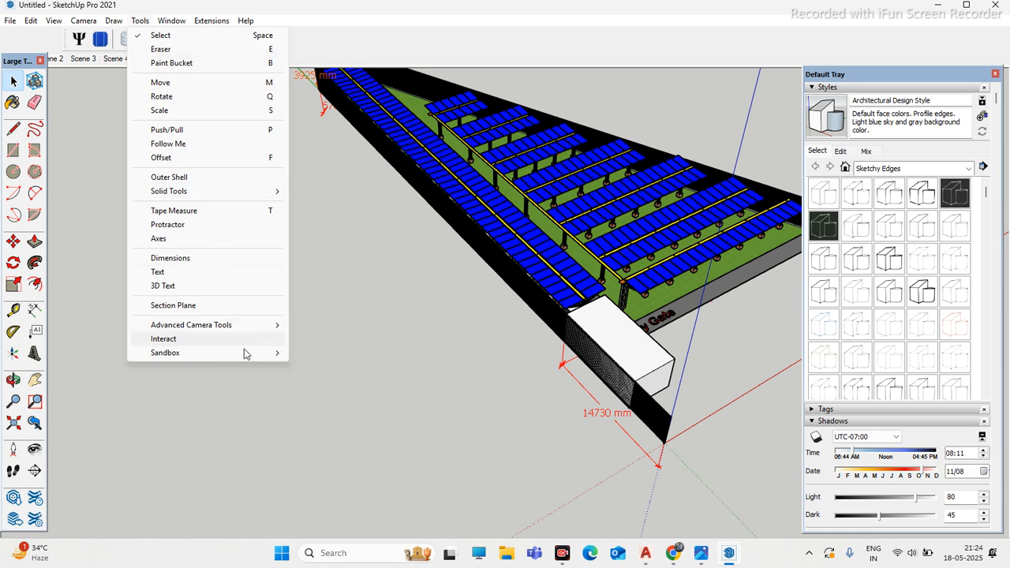
Step: Hide the Default Tray and show it again
mouse_move(180, 19)
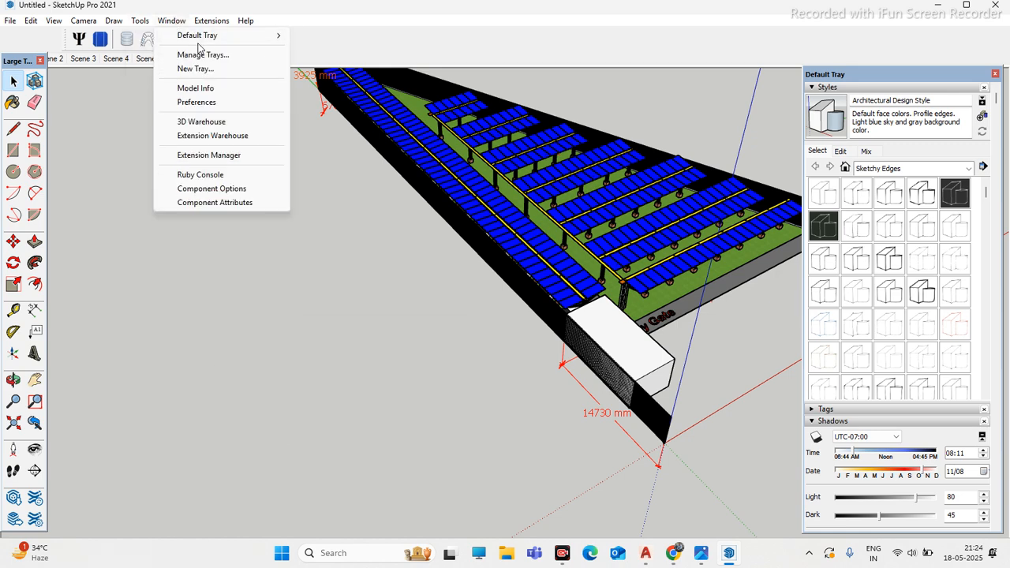
mouse_move(204, 39)
mouse_move(209, 22)
mouse_move(140, 20)
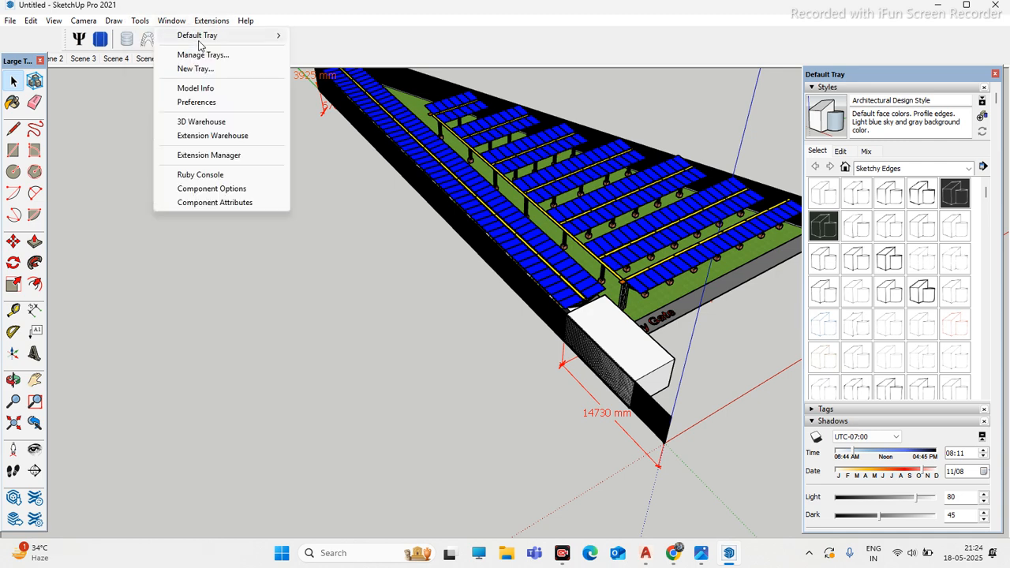
click(343, 38)
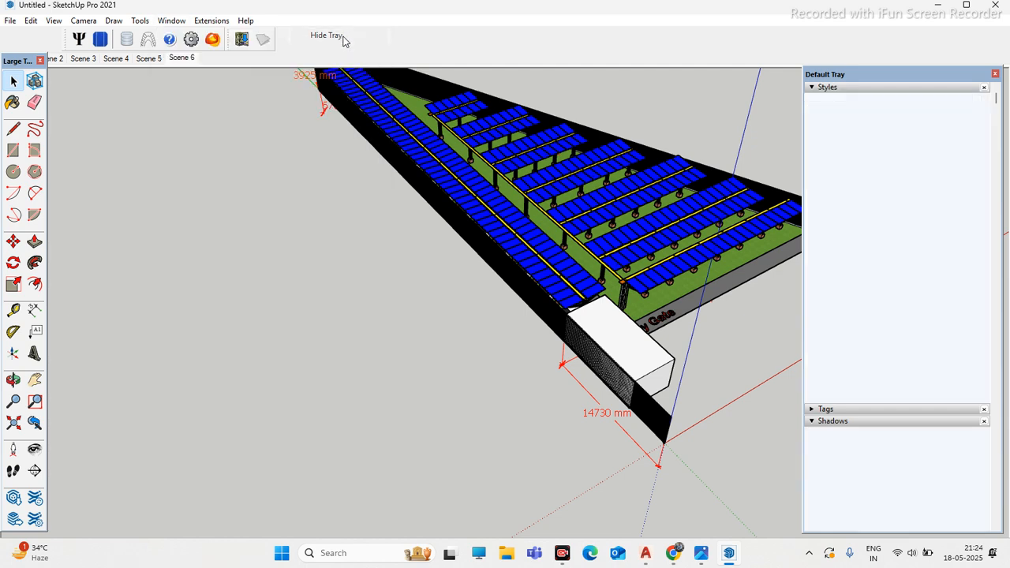
click(171, 20)
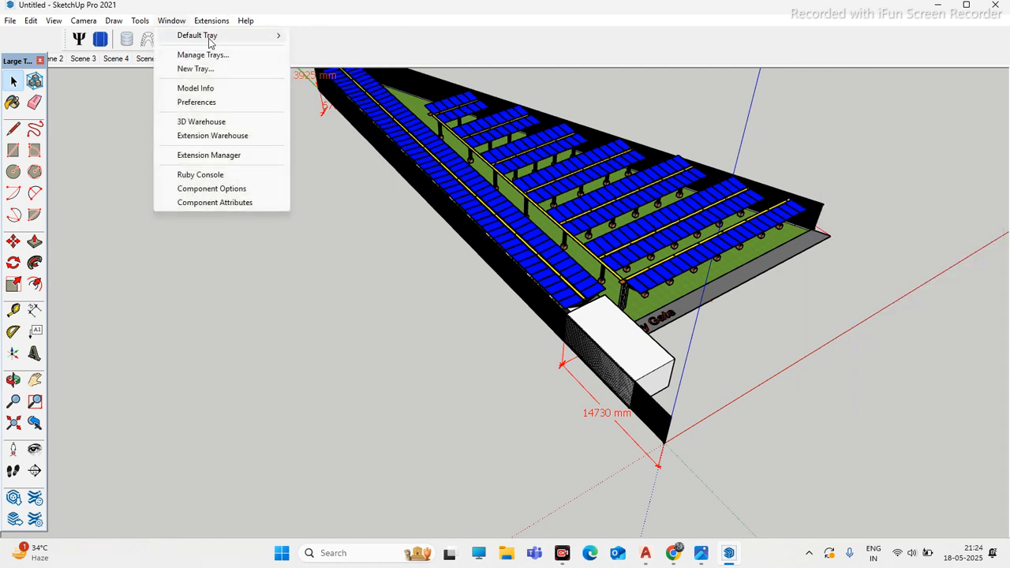
mouse_move(197, 35)
click(320, 36)
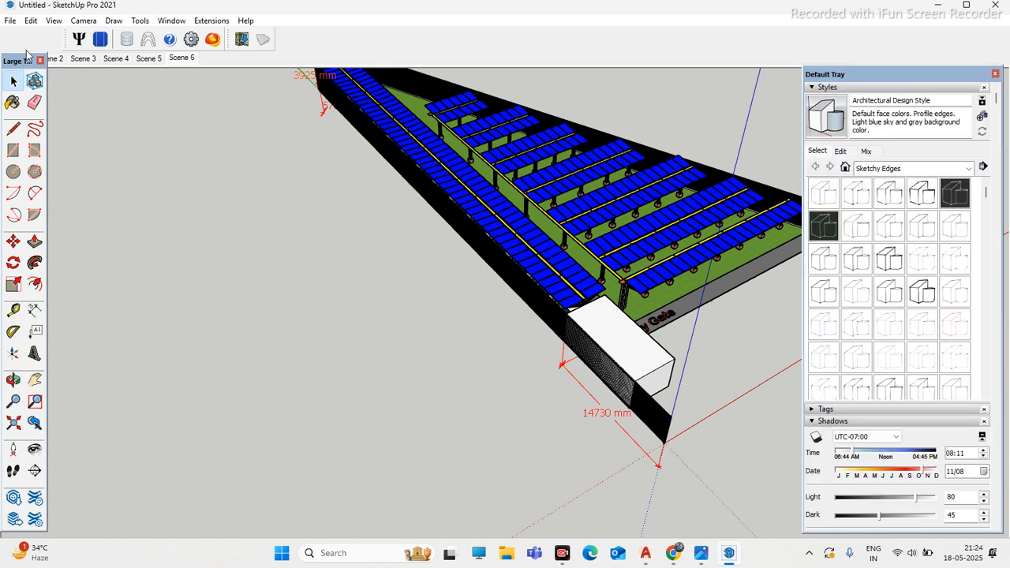
Step: Open the list of available toolbars to review which ones are enabled, and close it without changes
click(173, 22)
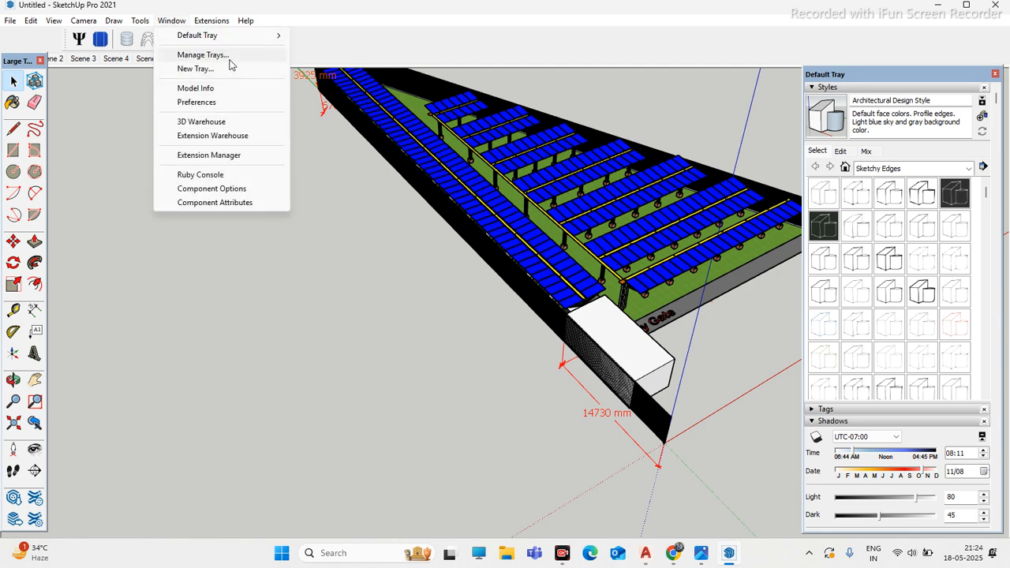
mouse_move(142, 29)
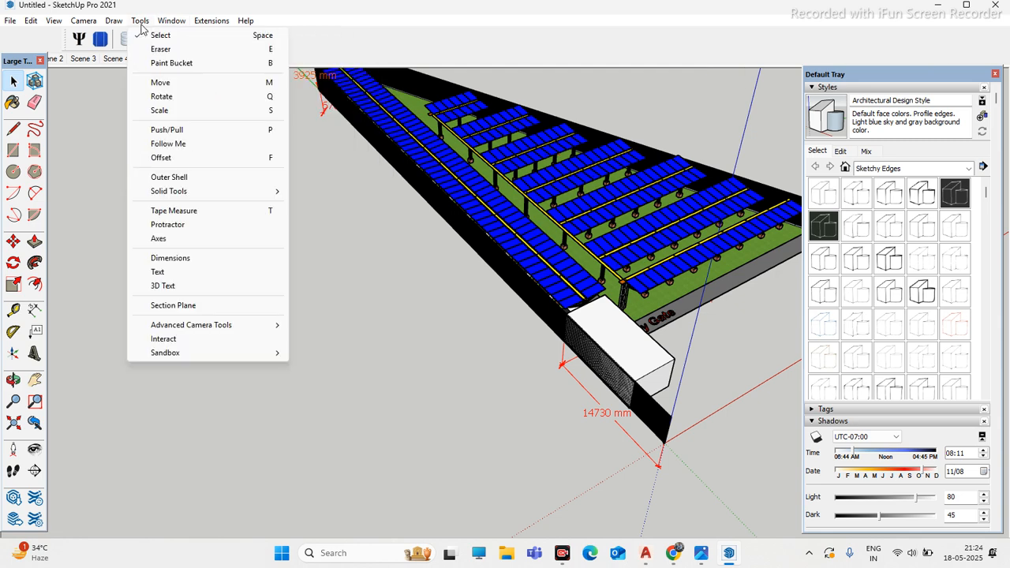
mouse_move(171, 21)
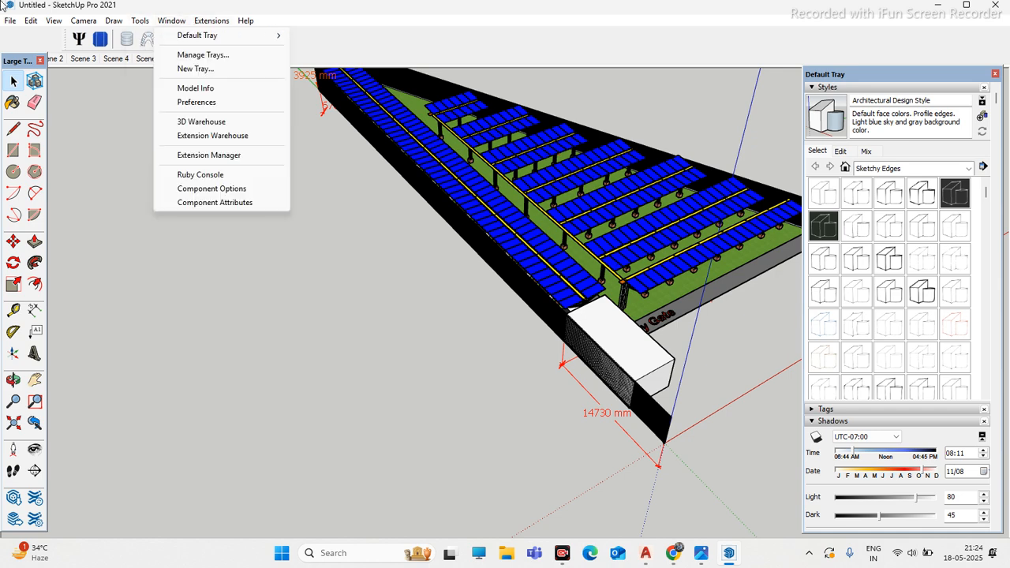
mouse_move(31, 21)
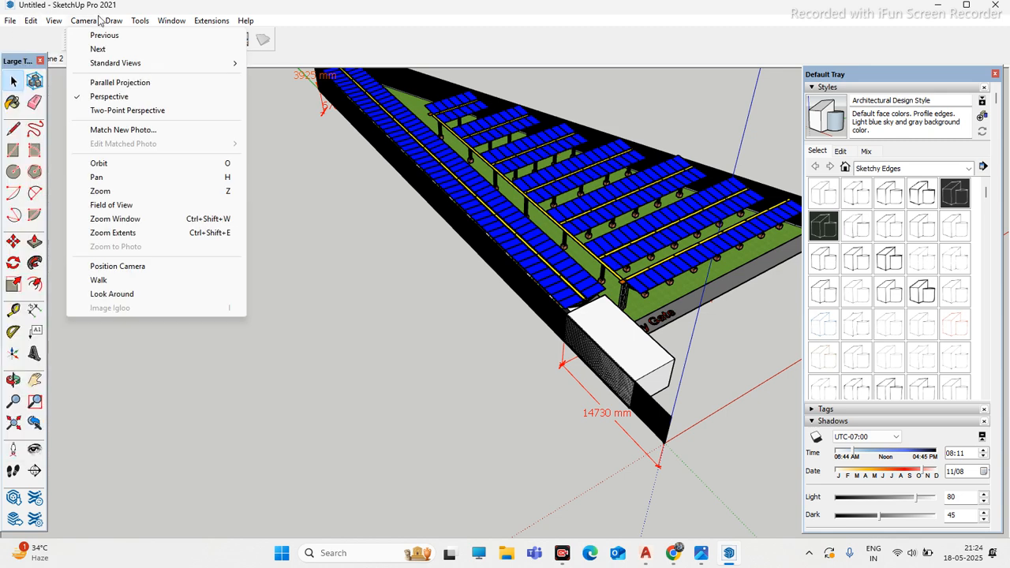
mouse_move(82, 22)
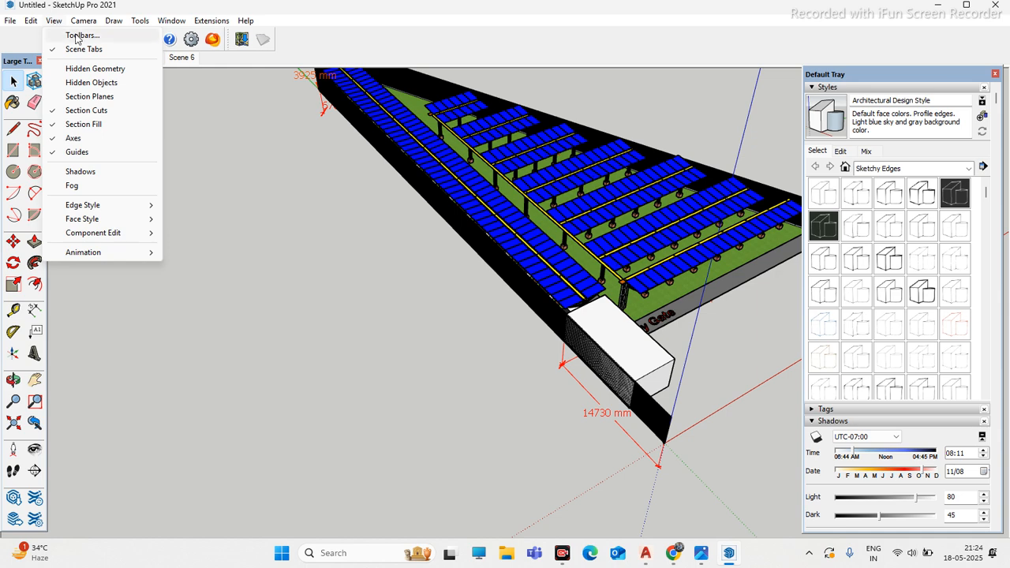
click(79, 35)
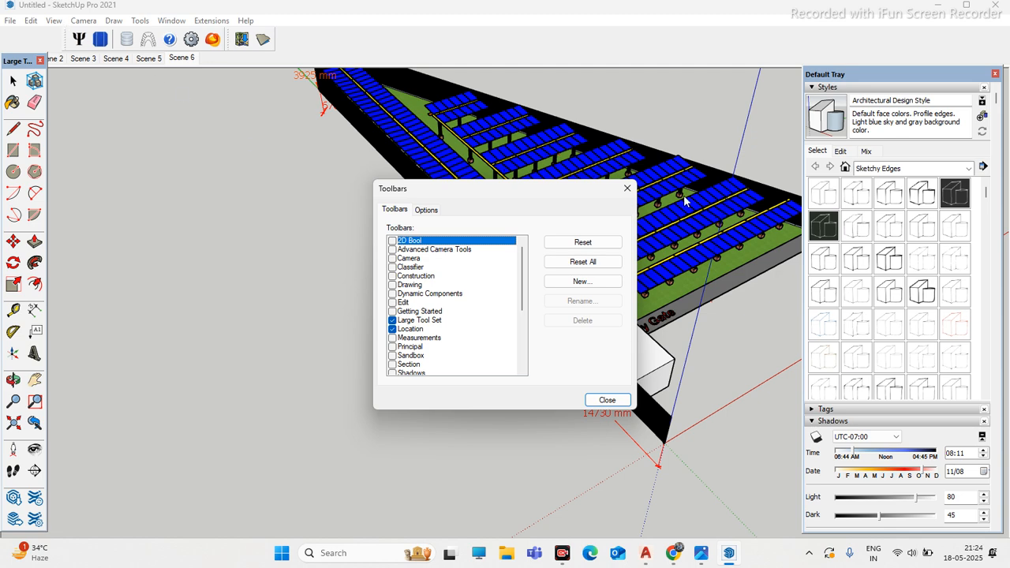
click(627, 188)
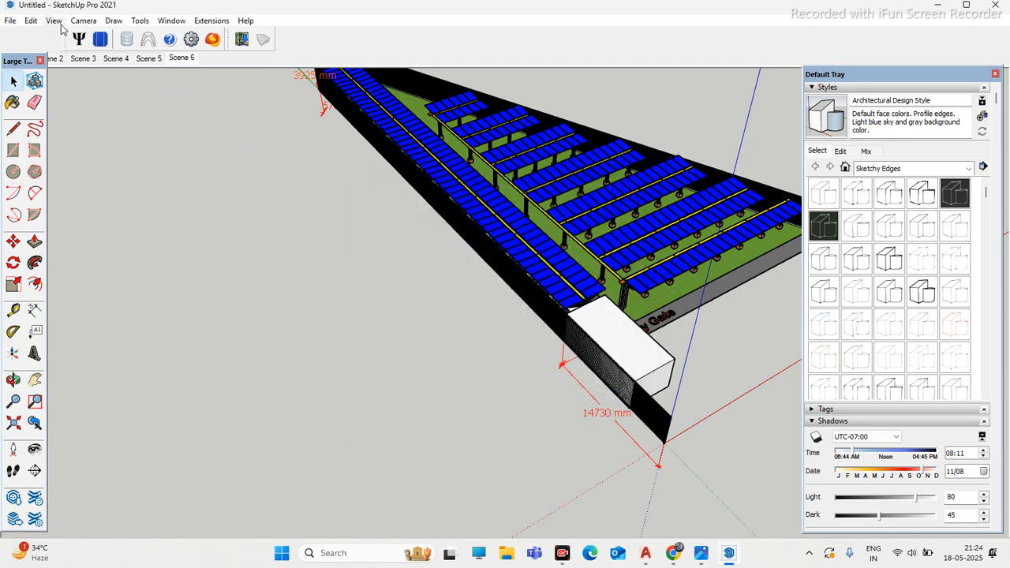
Step: Turn the Large Tool Set toolbar off and back on in the Toolbars dialog, and close the dialog
click(54, 20)
click(83, 36)
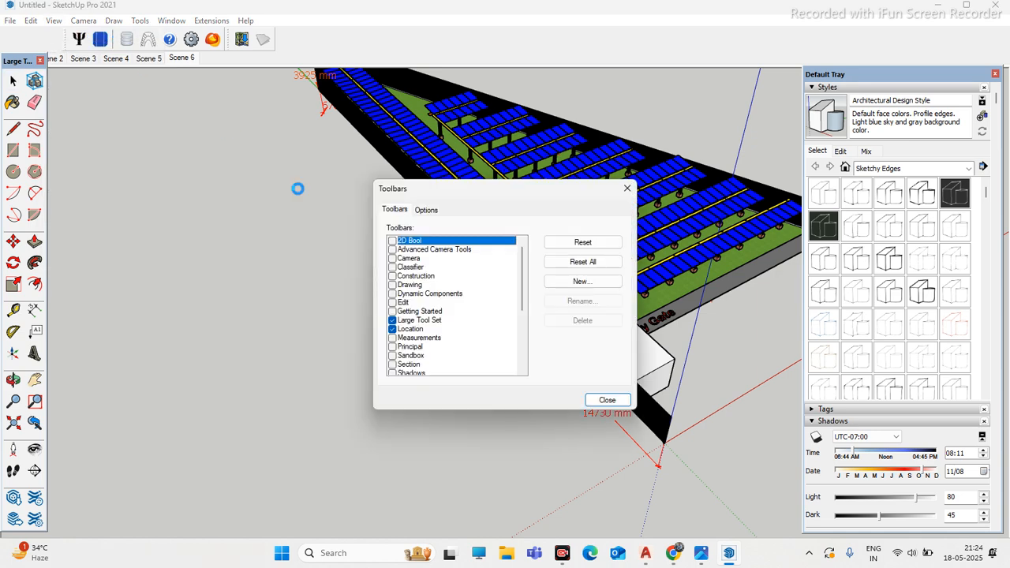
click(393, 321)
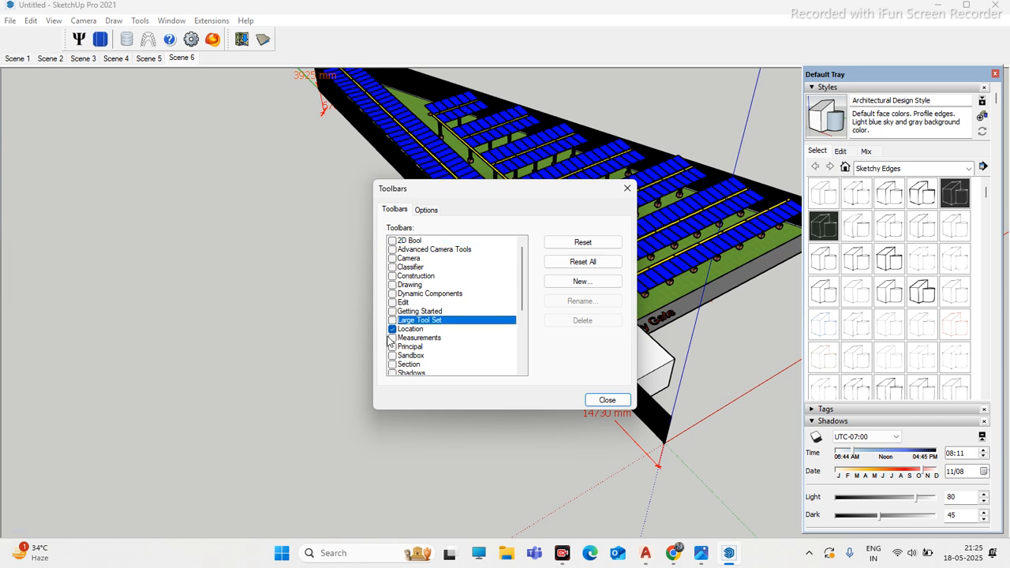
click(392, 321)
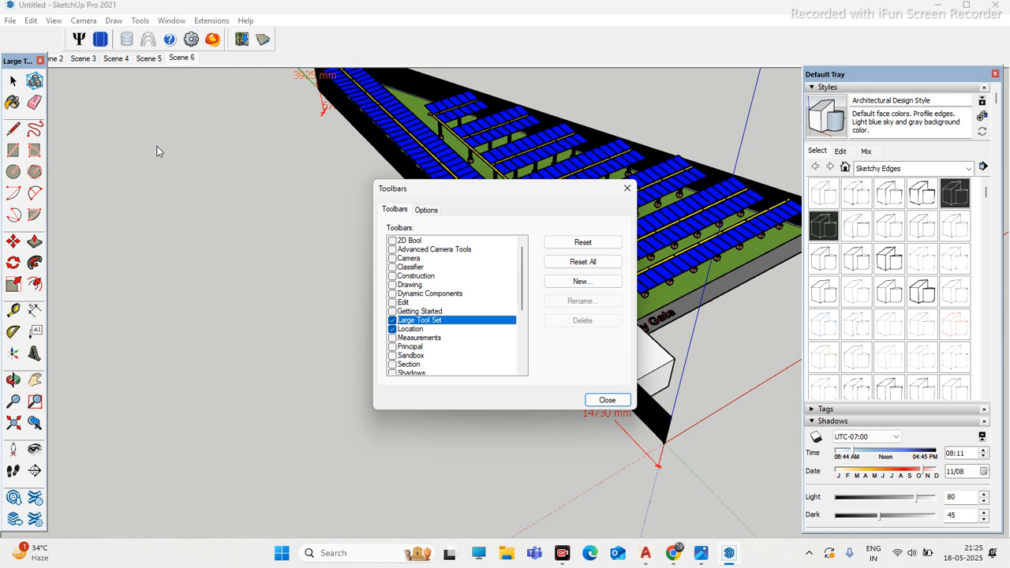
click(623, 404)
Step: Examine the solar carport from the entry gate side, including the raised panel rows, support columns, footings and parked cars
scroll(182, 360, down, 5)
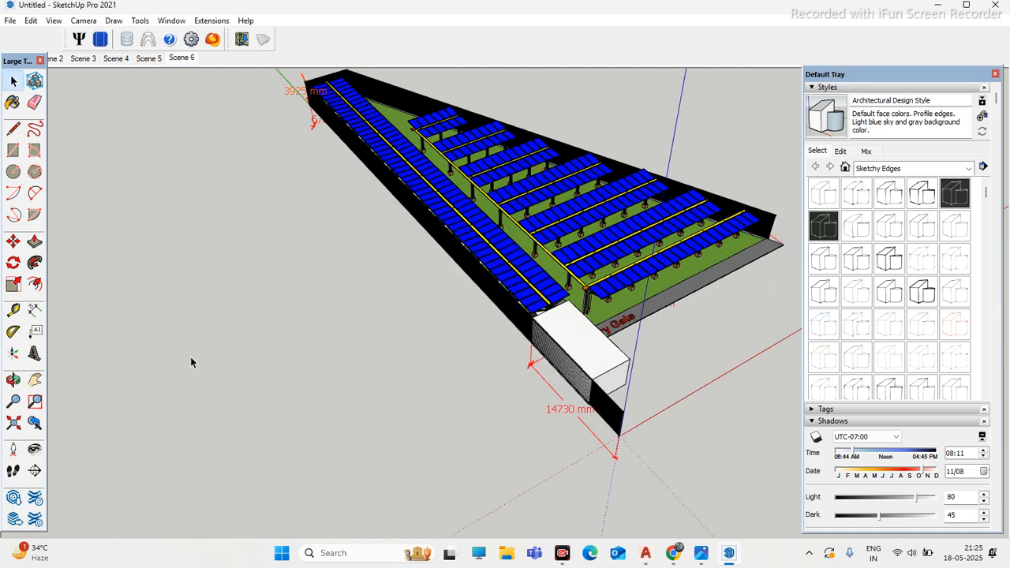
middle_drag(427, 361, 610, 312)
middle_drag(394, 358, 406, 311)
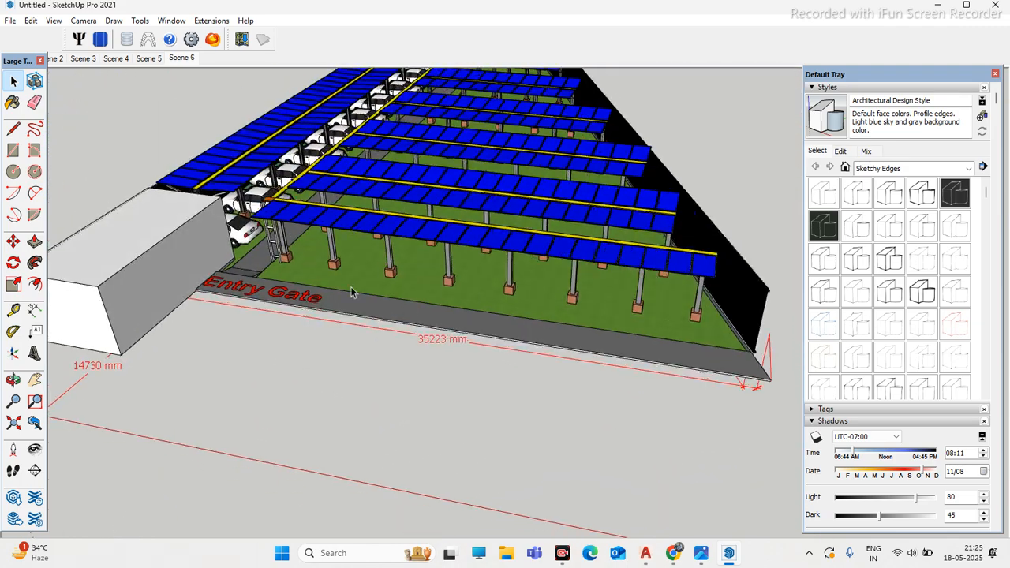
scroll(359, 298, up, 3)
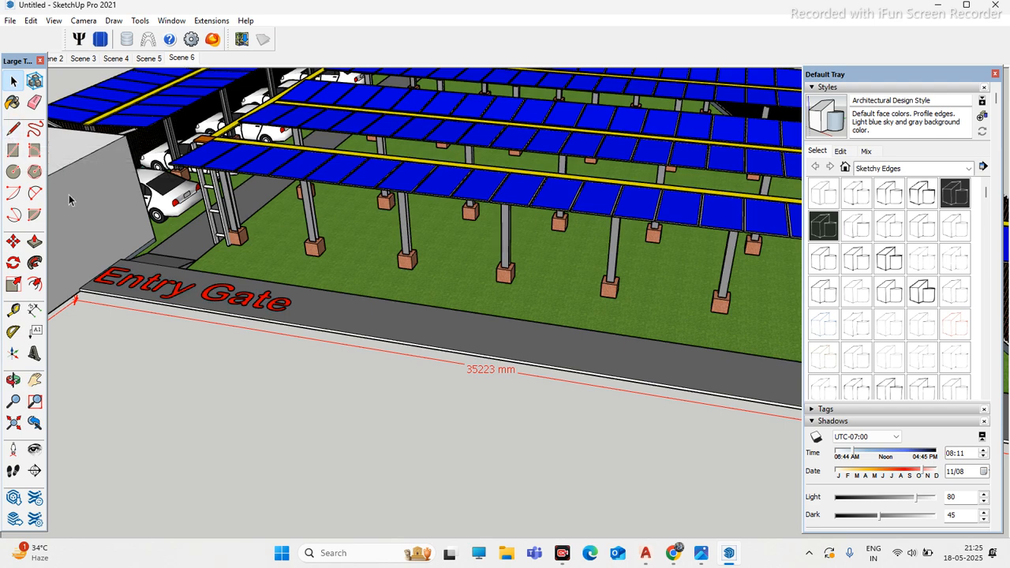
scroll(276, 242, down, 5)
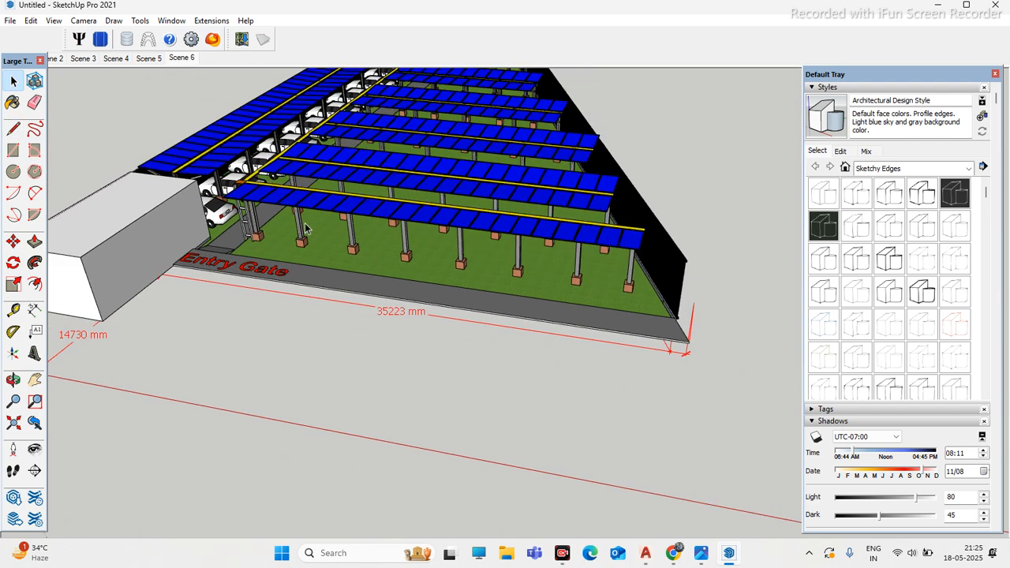
scroll(312, 260, up, 6)
middle_drag(312, 260, 421, 272)
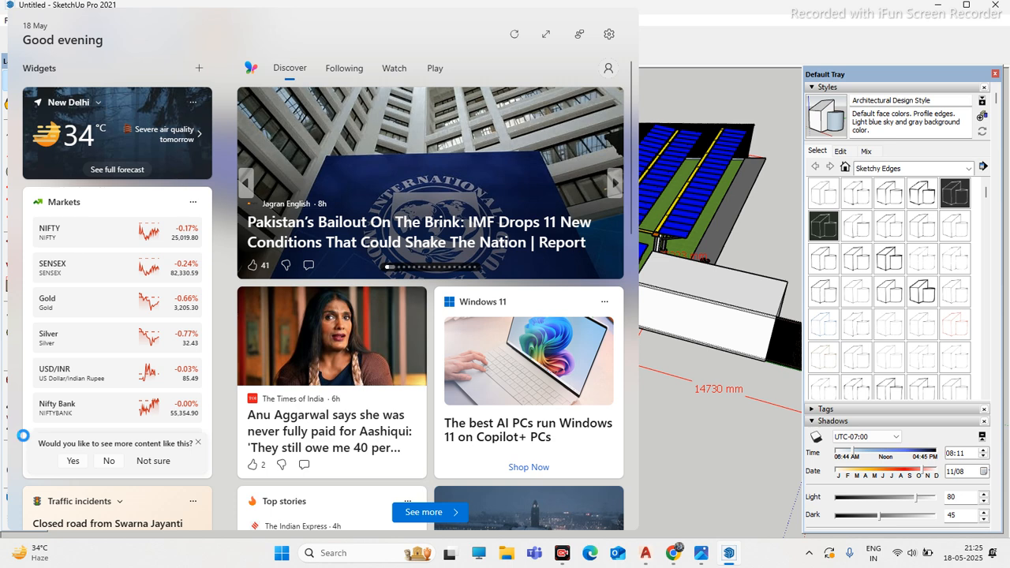
Step: Examine the solar carport from several angles, including its underside, the entry gate side and from above
click(9, 563)
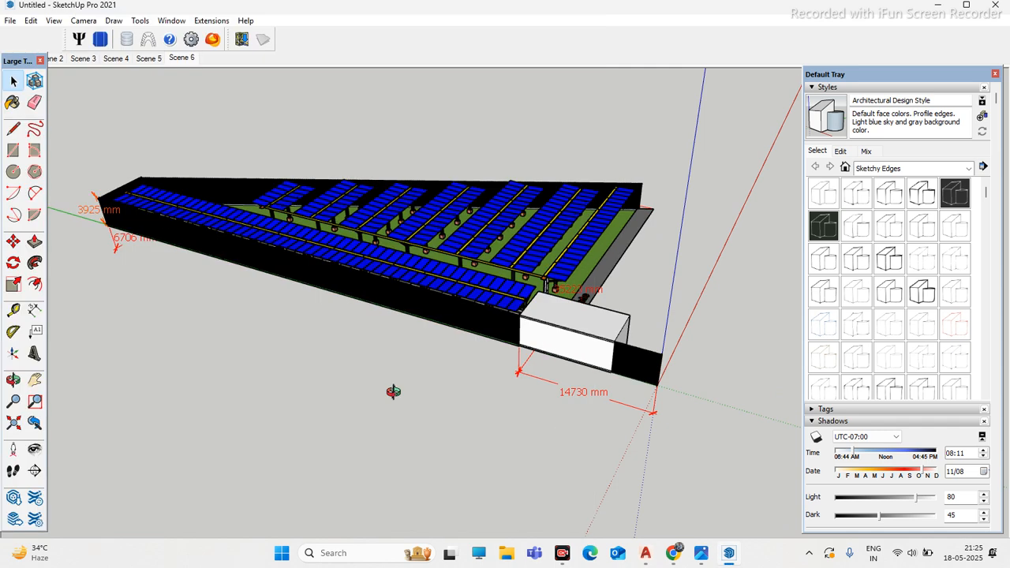
drag(392, 391, 75, 4)
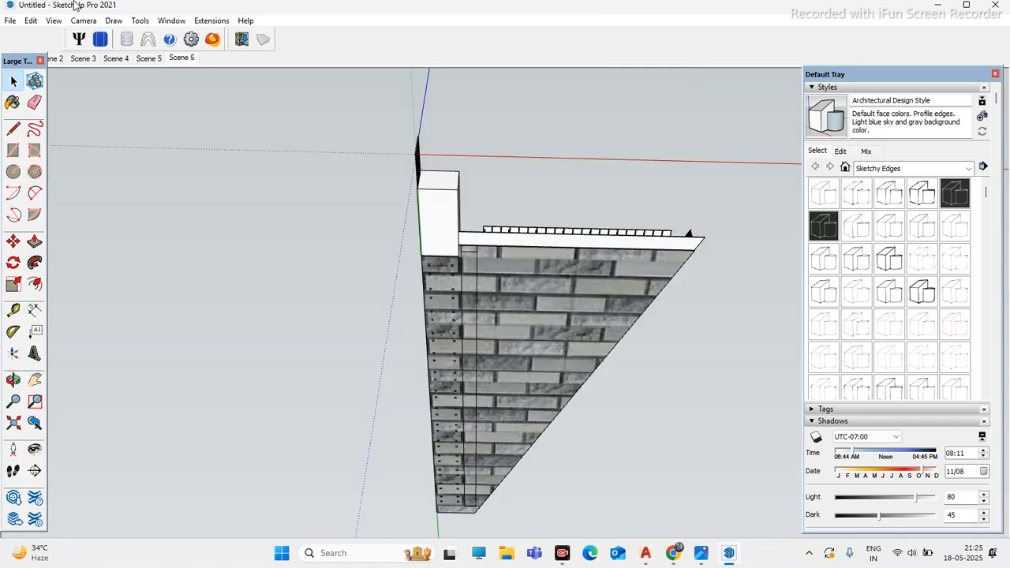
scroll(252, 181, down, 1)
middle_drag(253, 180, 422, 231)
middle_drag(361, 303, 388, 480)
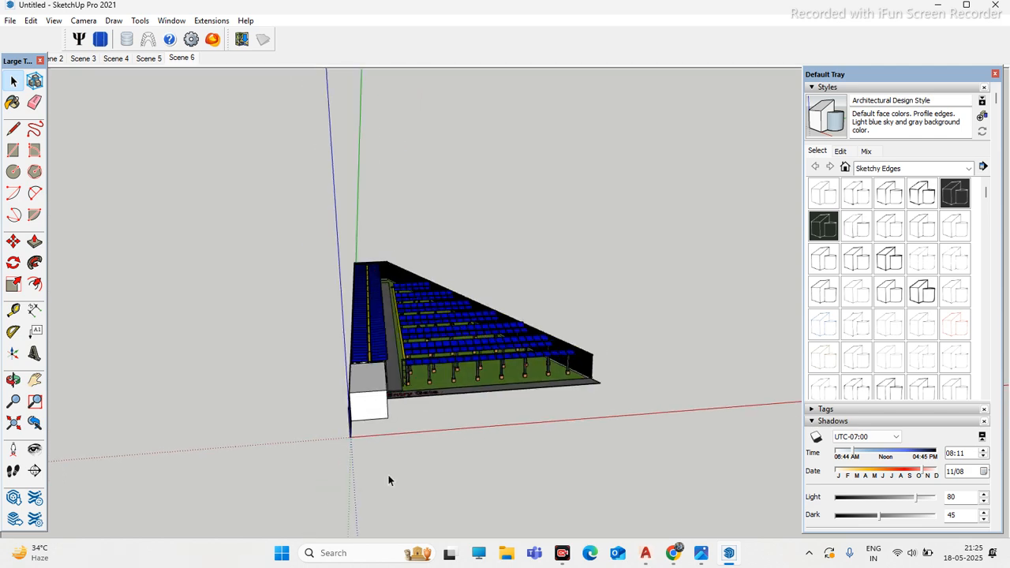
middle_drag(366, 423, 279, 254)
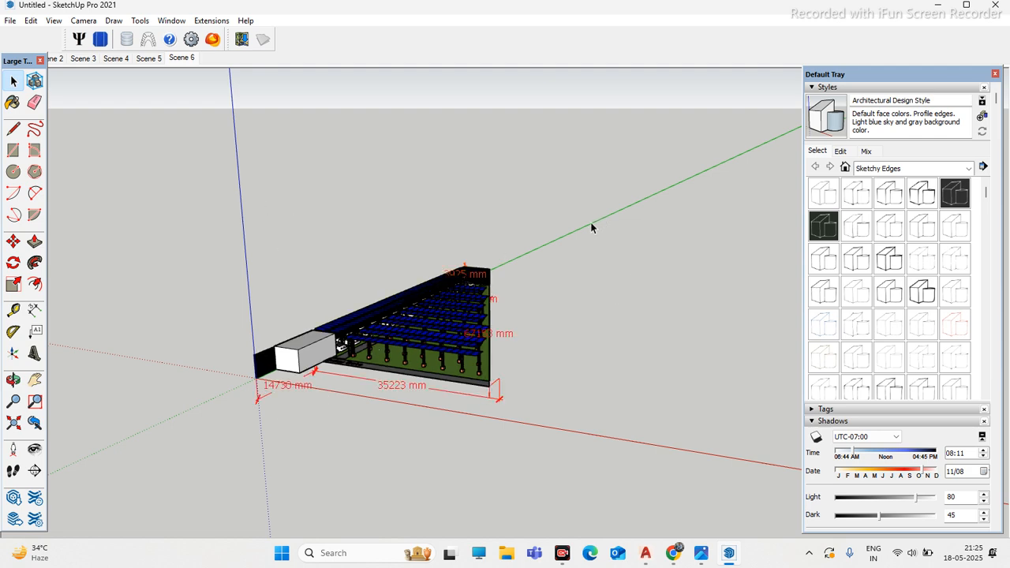
middle_drag(605, 229, 353, 274)
middle_drag(473, 347, 349, 402)
scroll(435, 389, up, 2)
scroll(435, 388, up, 2)
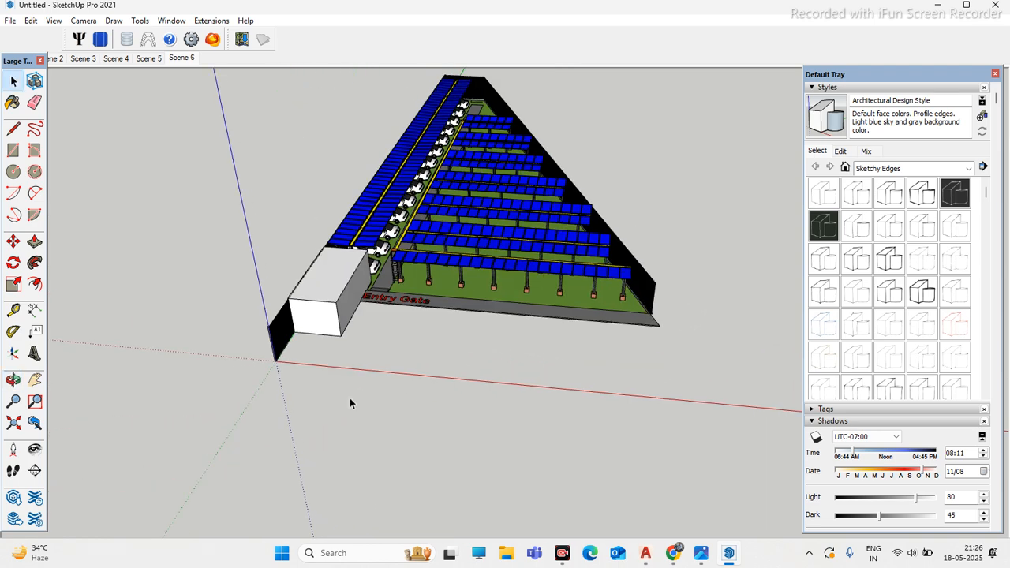
middle_drag(355, 367, 358, 405)
scroll(438, 412, up, 2)
middle_drag(365, 336, 448, 375)
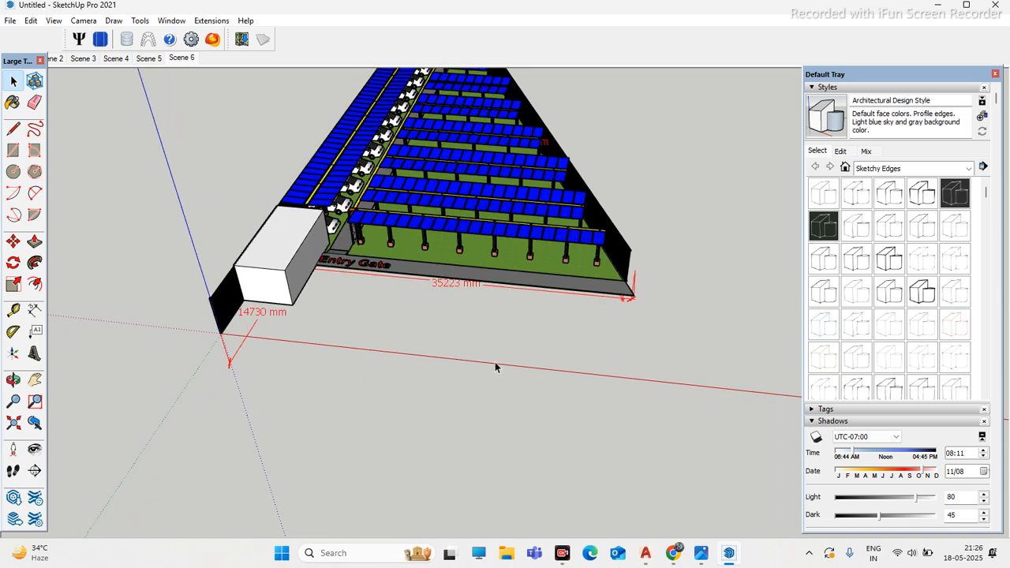
middle_drag(380, 355, 293, 270)
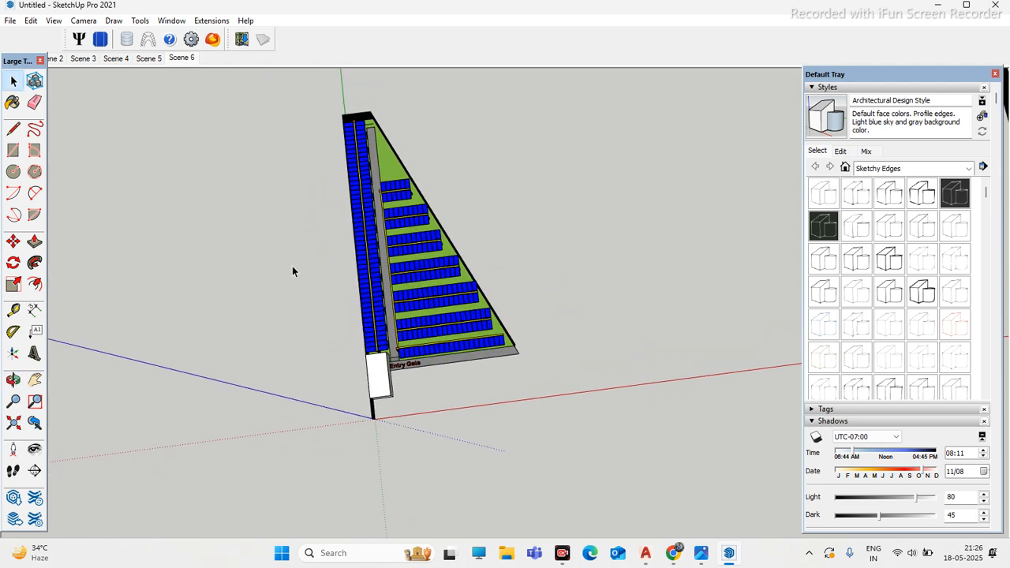
Step: Switch the camera to the Top standard view of the carport
click(84, 23)
click(115, 22)
click(84, 22)
click(89, 24)
click(85, 21)
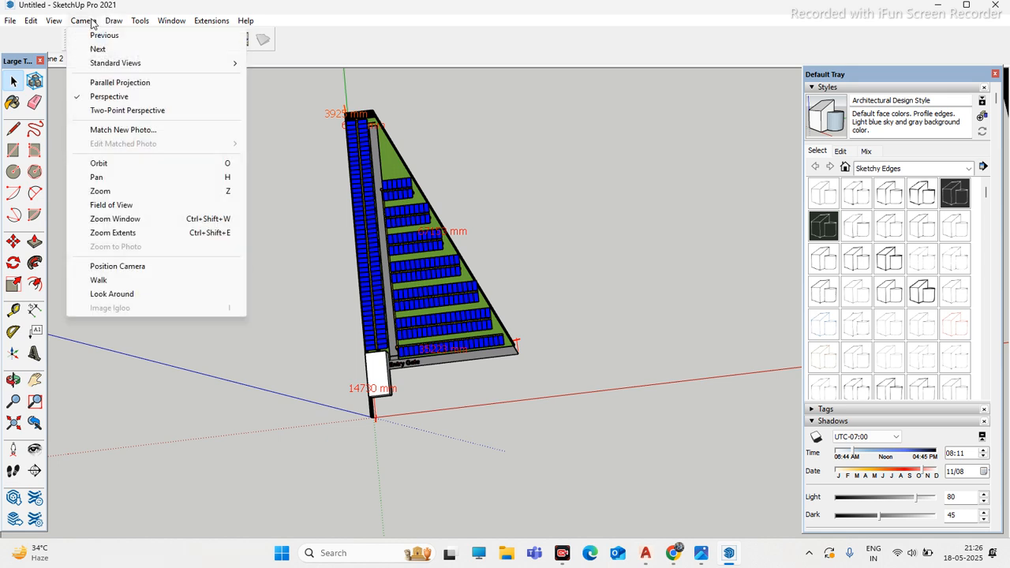
mouse_move(136, 66)
click(313, 64)
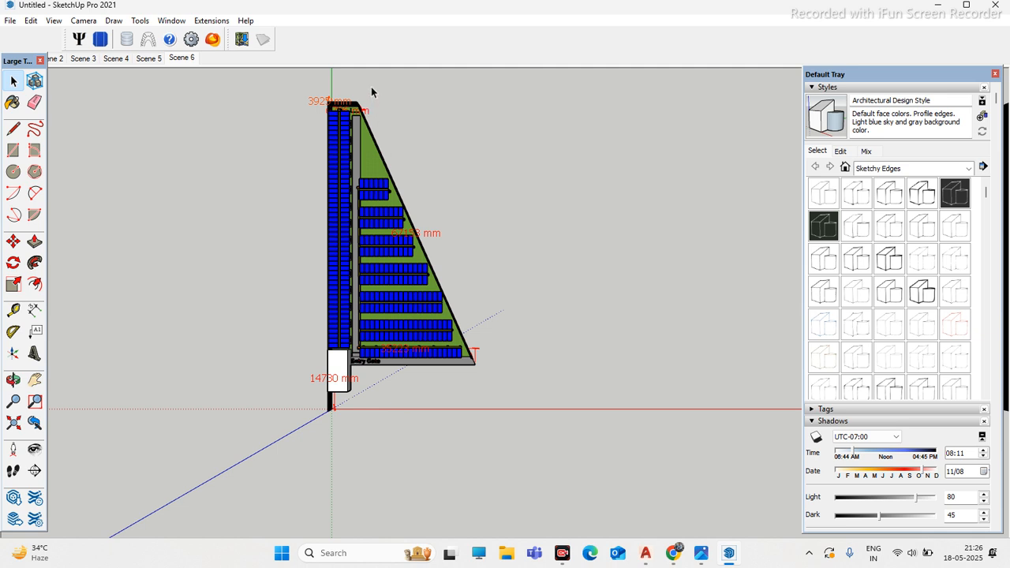
Step: Draw the letter E with the Line tool on the east side of the carport, using straight strokes
click(12, 127)
click(588, 264)
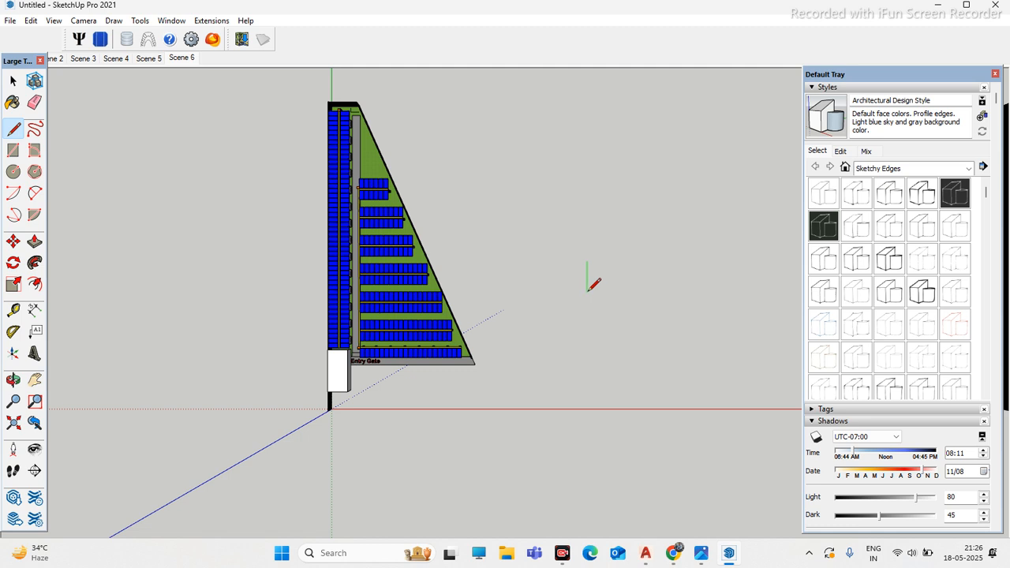
click(607, 287)
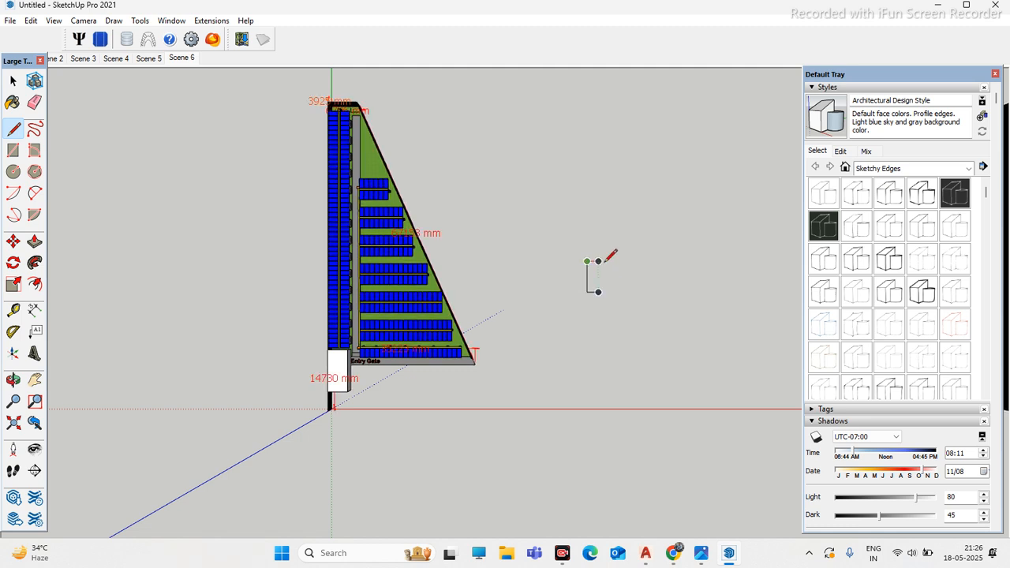
click(598, 276)
key(Escape)
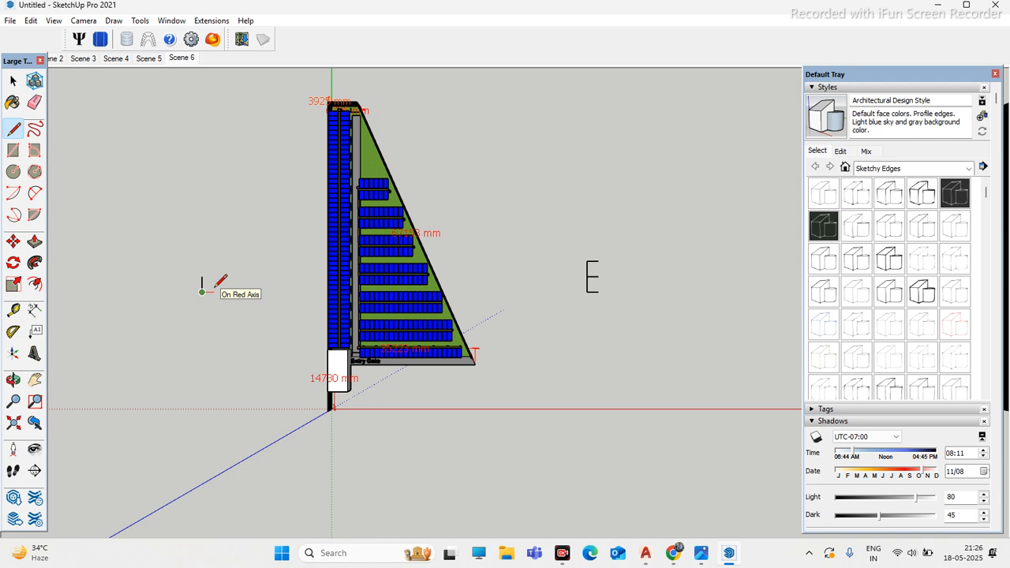
Step: Draw the letter W with connected lines on the west side of the carport
scroll(216, 289, up, 1)
scroll(214, 287, up, 1)
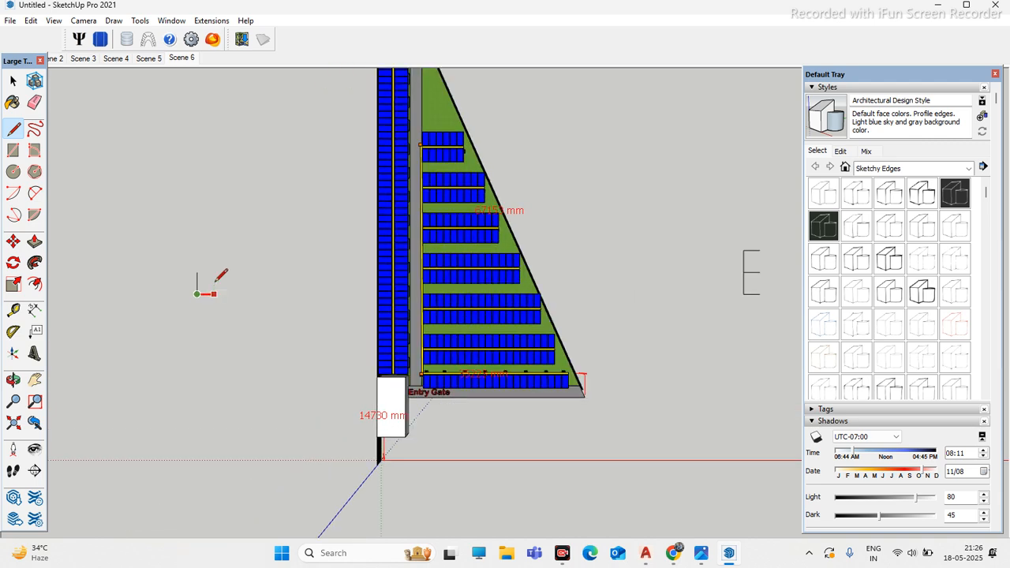
scroll(219, 280, up, 1)
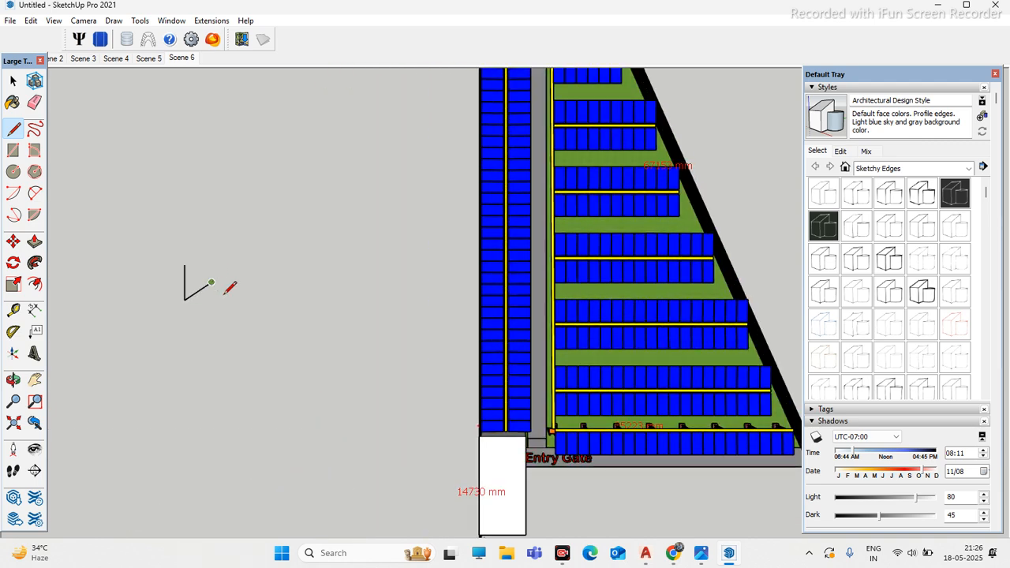
click(234, 300)
click(234, 265)
key(Escape)
scroll(268, 213, down, 3)
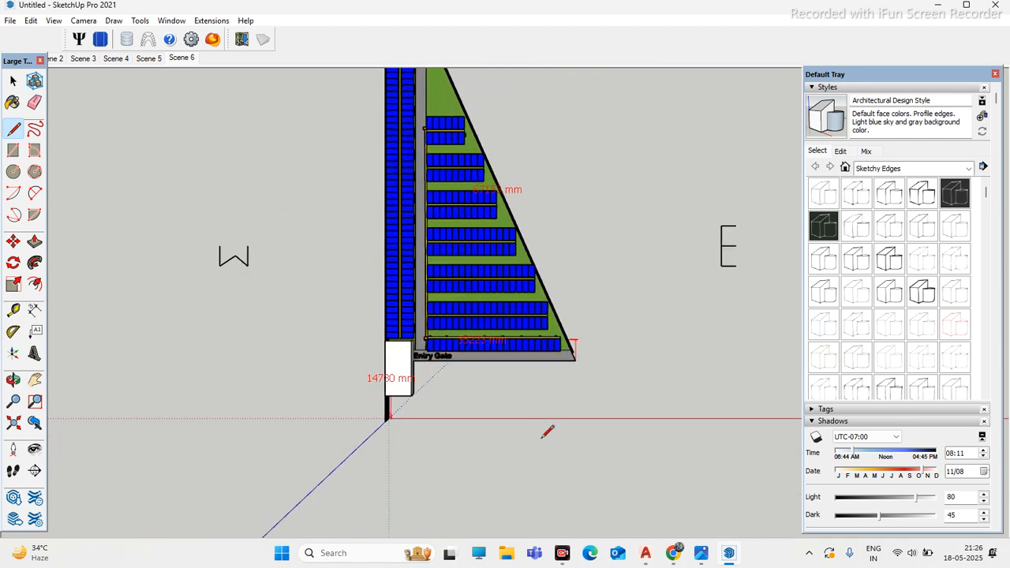
Step: Draw the letter S with connected lines south of the carport, below the entry gate edge
click(511, 445)
click(511, 460)
click(530, 462)
click(530, 479)
click(510, 479)
key(Escape)
Step: Draw the letter N with connected lines north of the carport's narrow end
scroll(521, 445, down, 4)
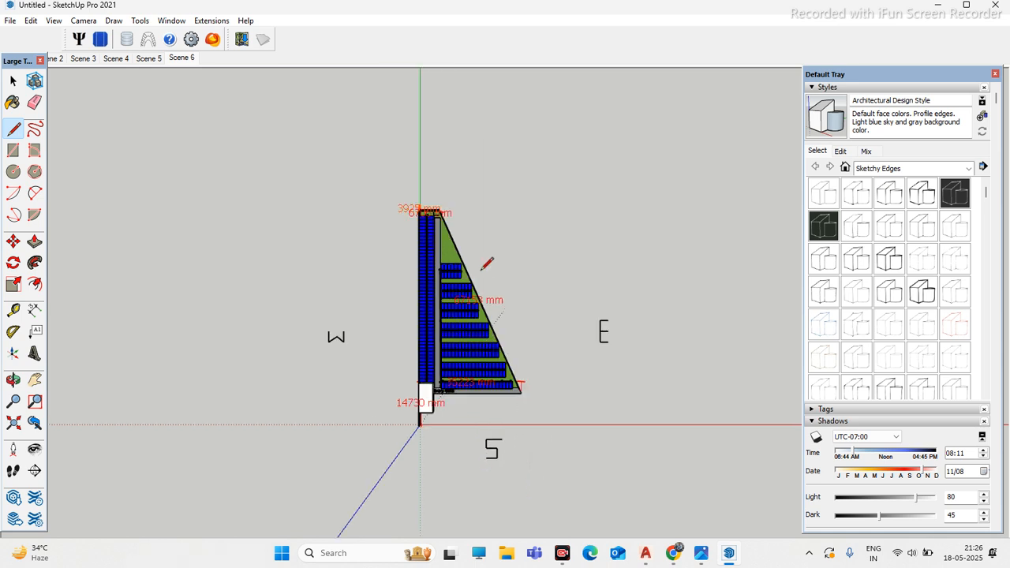
click(490, 192)
scroll(515, 206, up, 2)
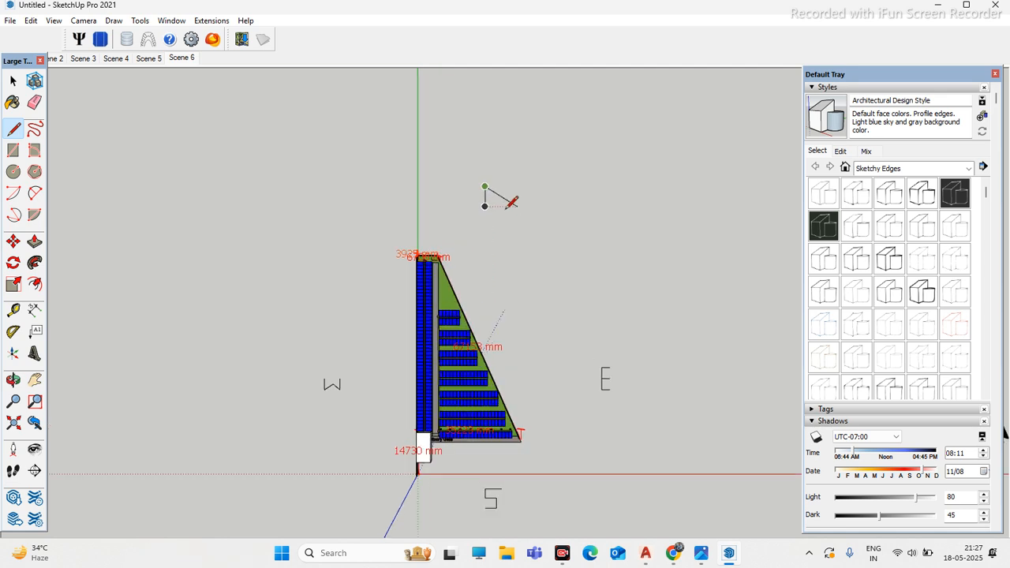
click(504, 206)
click(505, 185)
key(Escape)
scroll(338, 293, down, 1)
Step: Examine the carport's orientation against the direction letters, then its fence corner, panel rows and entry gate up close
scroll(457, 440, up, 3)
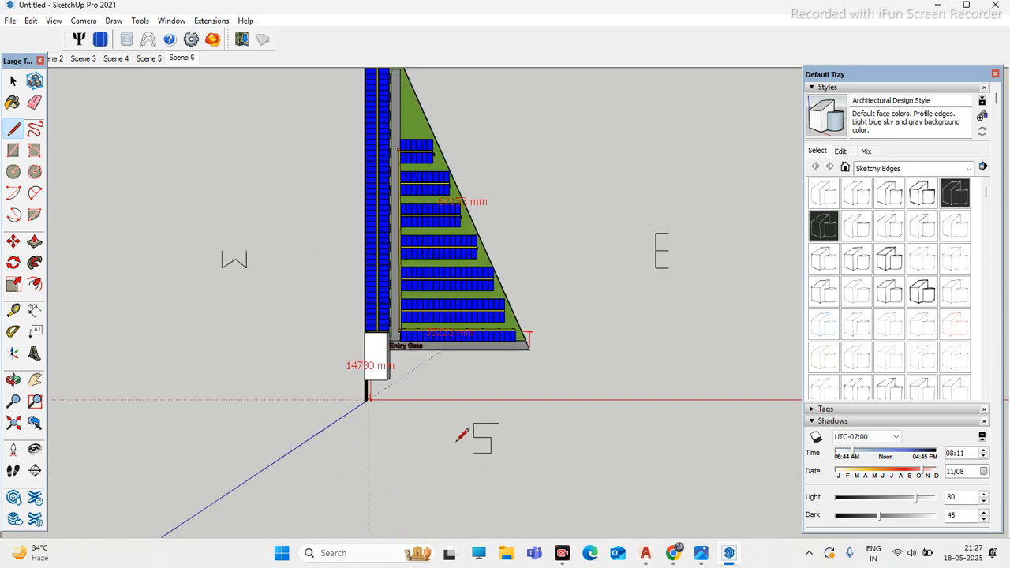
middle_drag(488, 403, 501, 397)
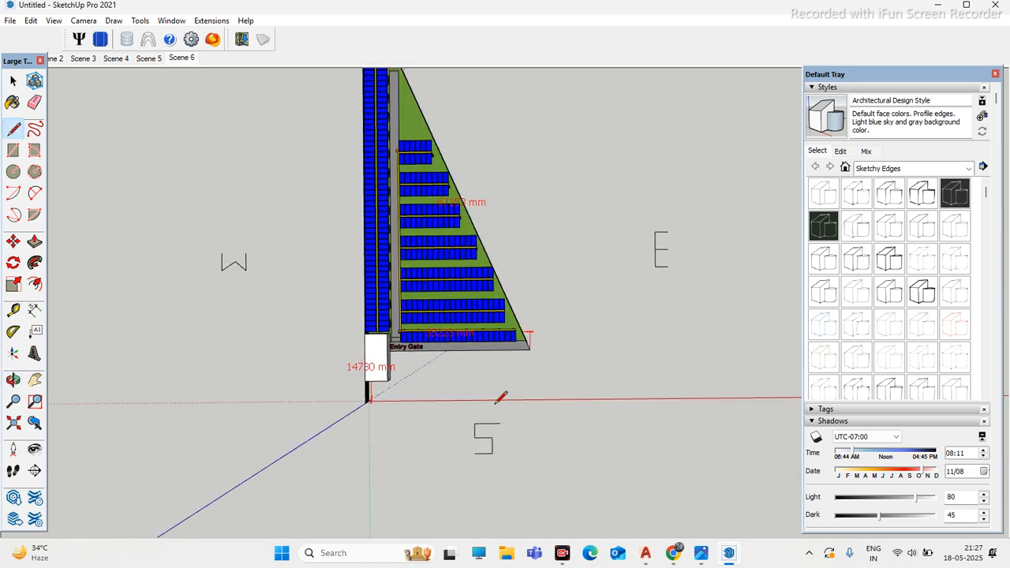
scroll(457, 375, down, 2)
middle_drag(505, 357, 461, 361)
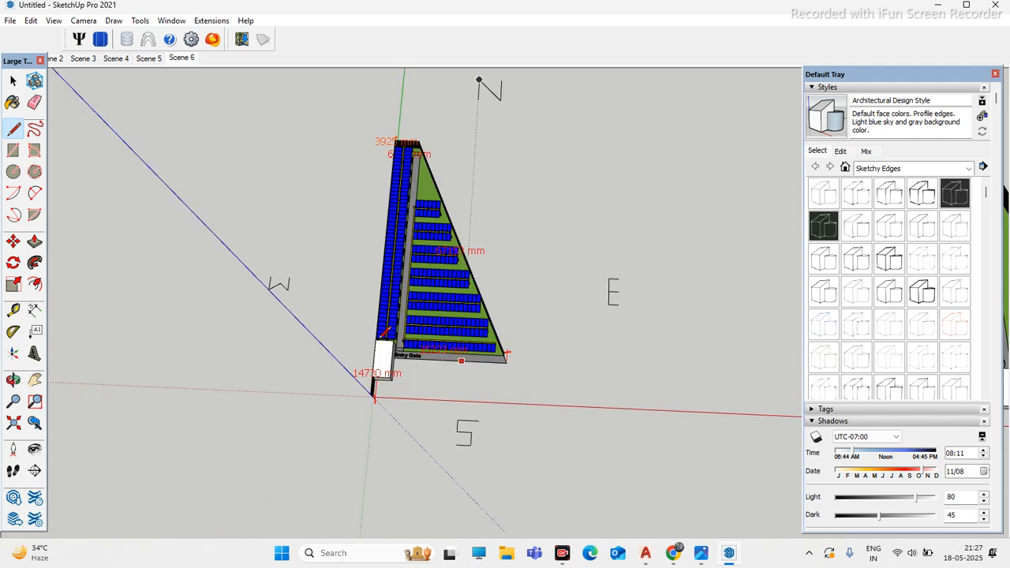
click(12, 80)
mouse_move(396, 351)
middle_down()
mouse_move(291, 346)
mouse_move(395, 347)
middle_up()
scroll(454, 346, up, 10)
scroll(454, 346, down, 2)
middle_drag(397, 293, 333, 383)
scroll(484, 314, down, 8)
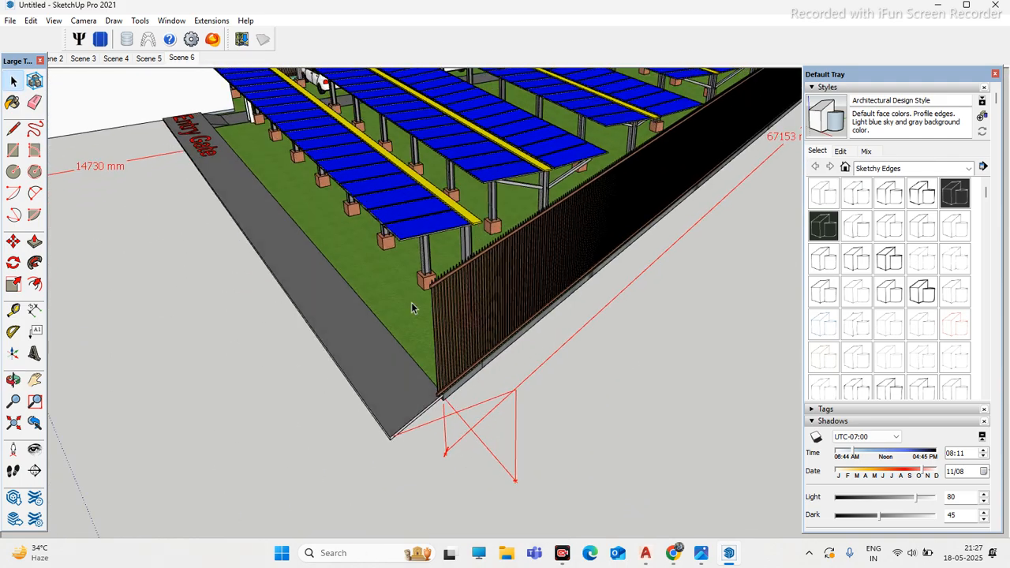
middle_drag(245, 316, 372, 254)
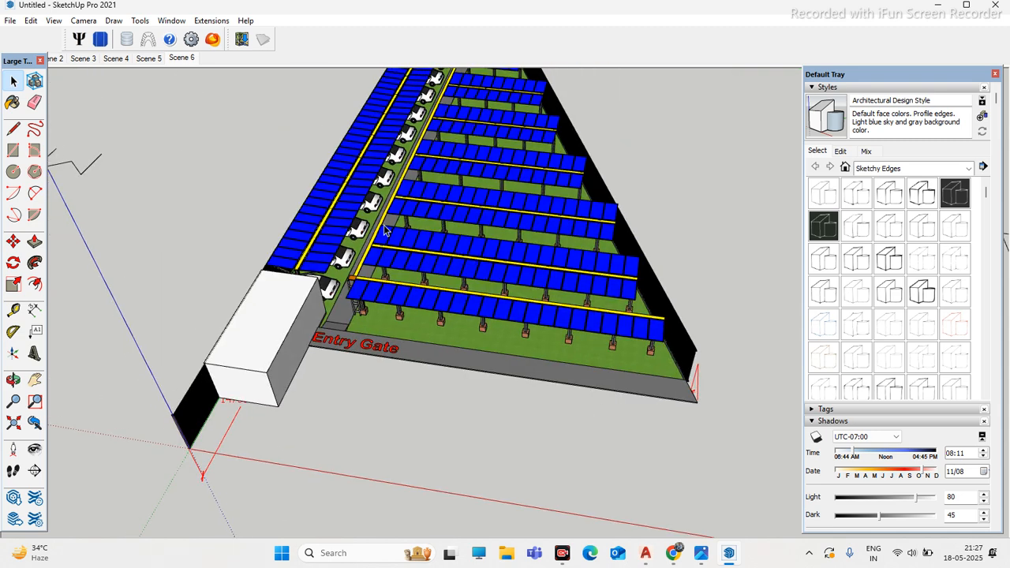
scroll(373, 254, up, 5)
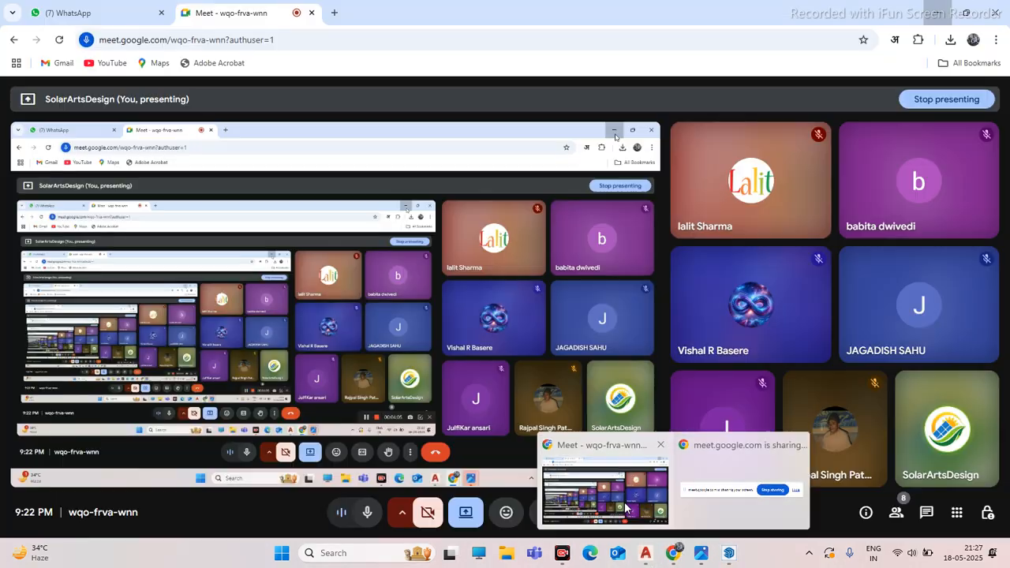
Step: Switch to the Google Meet call, admit the waiting participant, and return to the SketchUp model
click(627, 508)
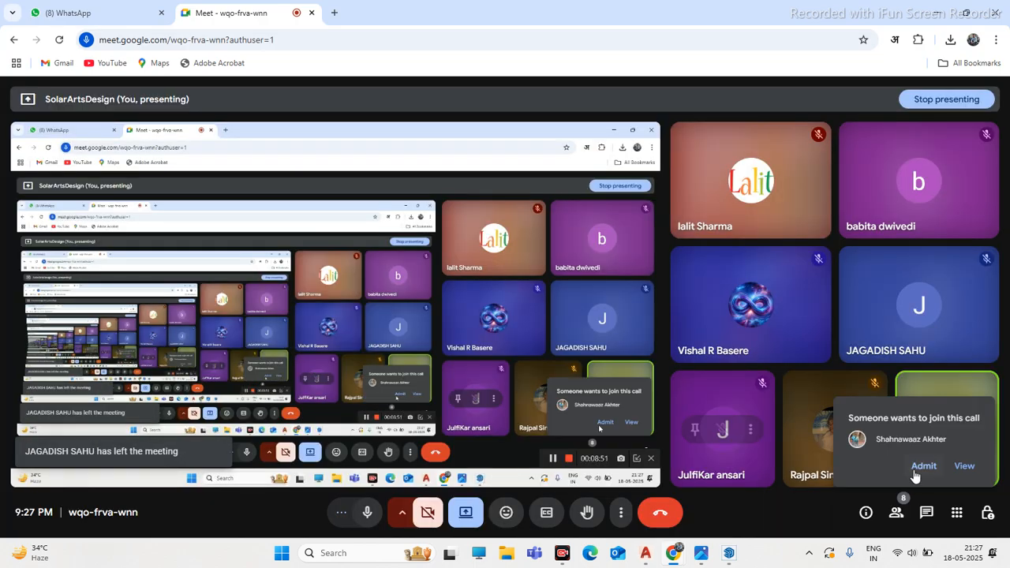
click(916, 470)
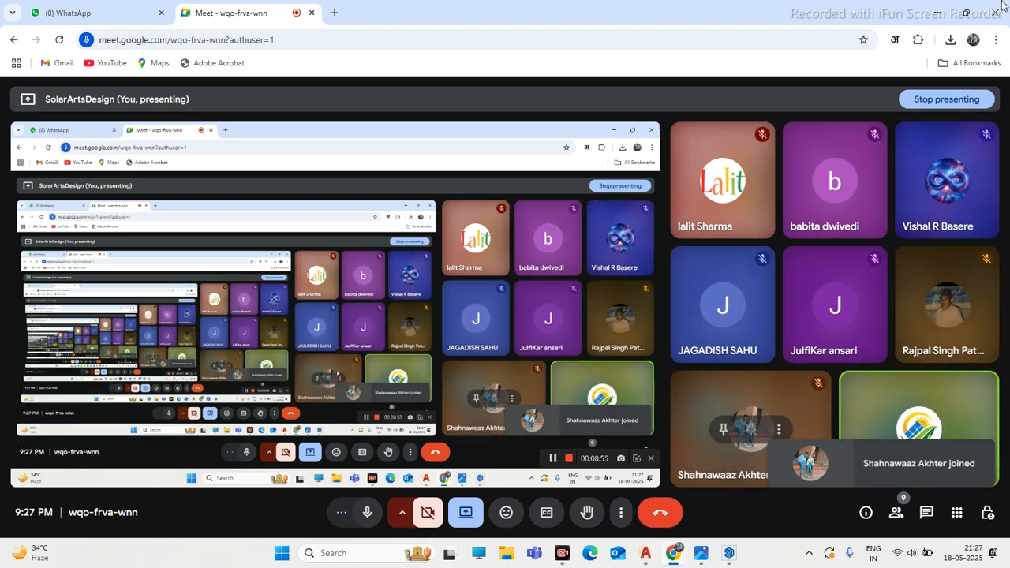
click(933, 13)
Step: Select individual panel rows near the entry gate one at a time, and review the commands available for the front row
scroll(409, 302, down, 6)
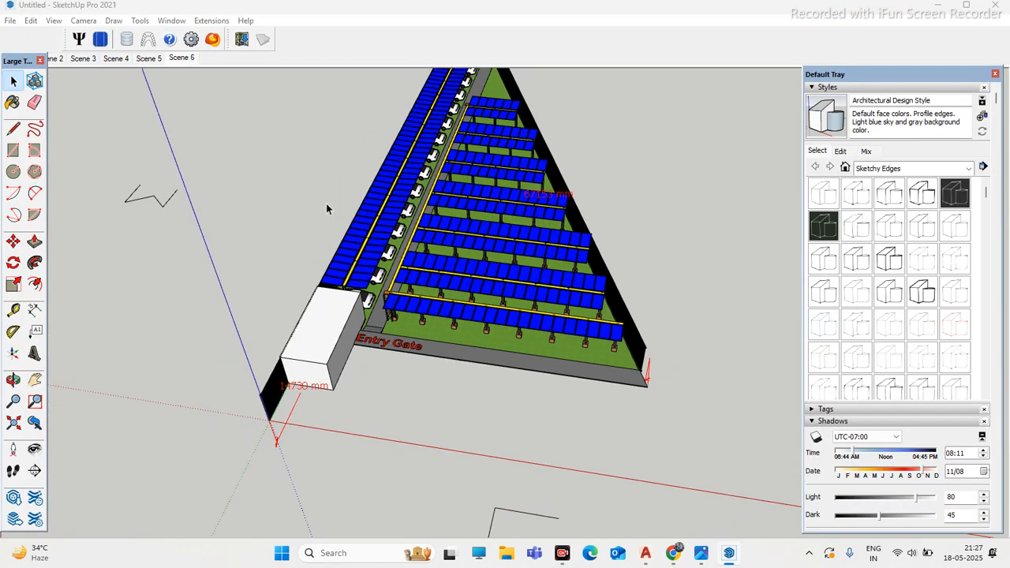
scroll(453, 292, up, 5)
middle_drag(522, 284, 466, 295)
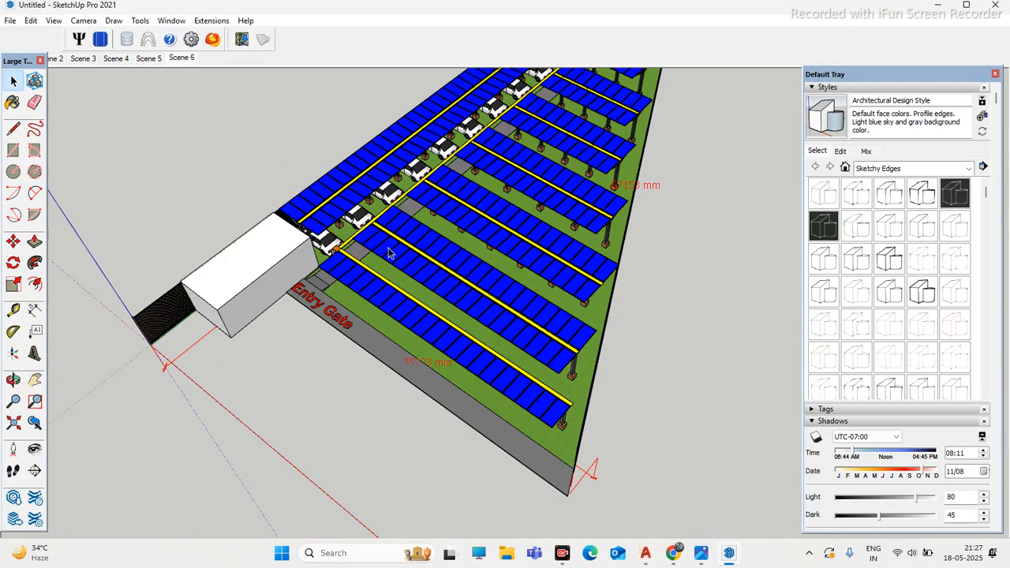
scroll(466, 295, down, 1)
scroll(465, 296, down, 3)
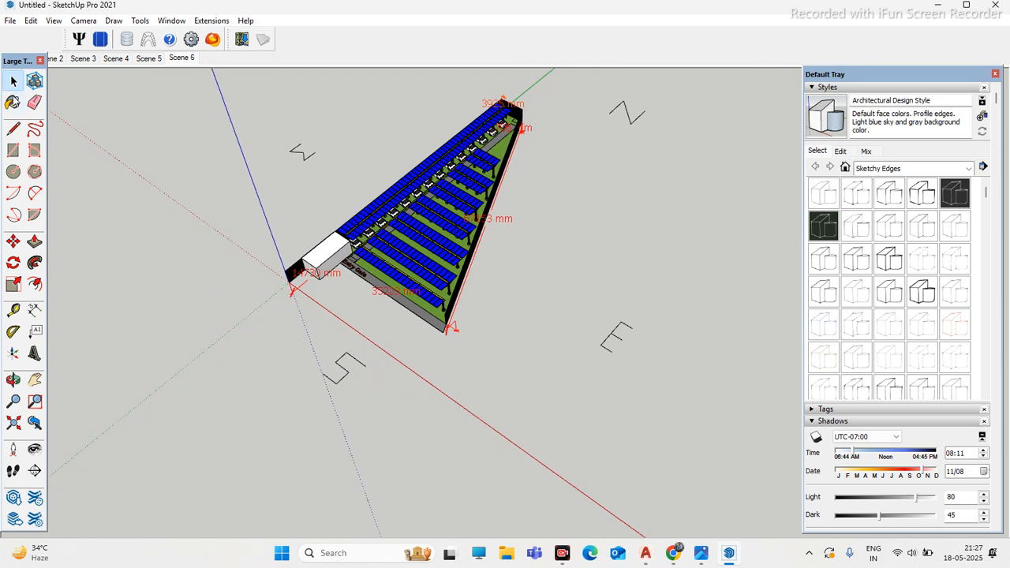
click(13, 82)
click(324, 262)
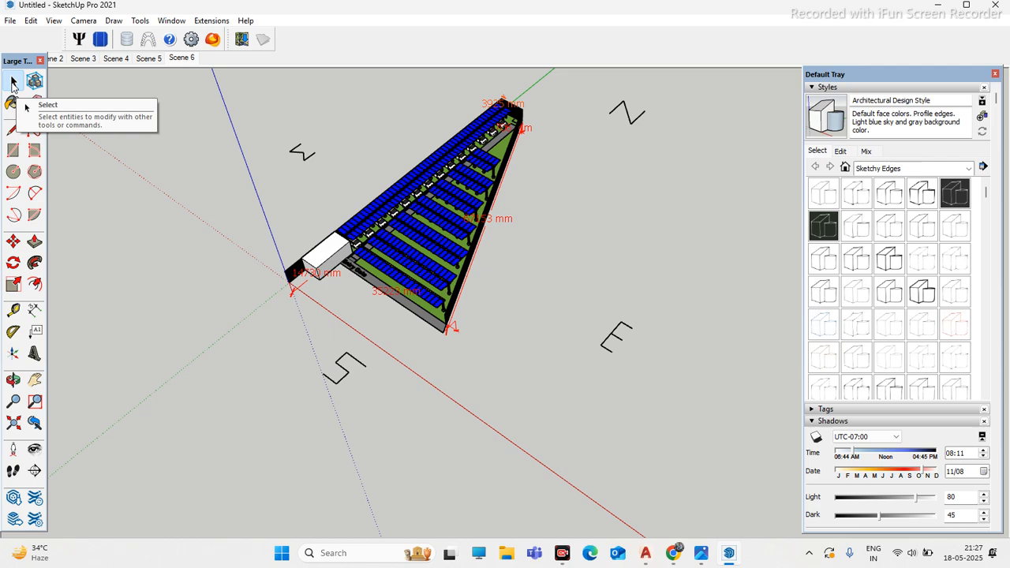
scroll(363, 280, up, 5)
click(400, 261)
scroll(426, 230, up, 3)
click(428, 228)
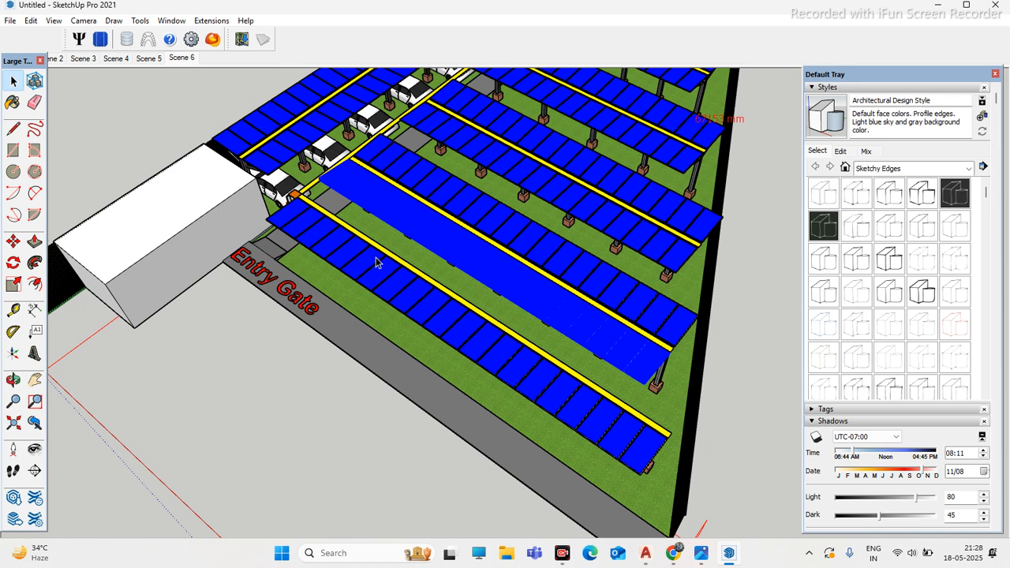
right_click(354, 257)
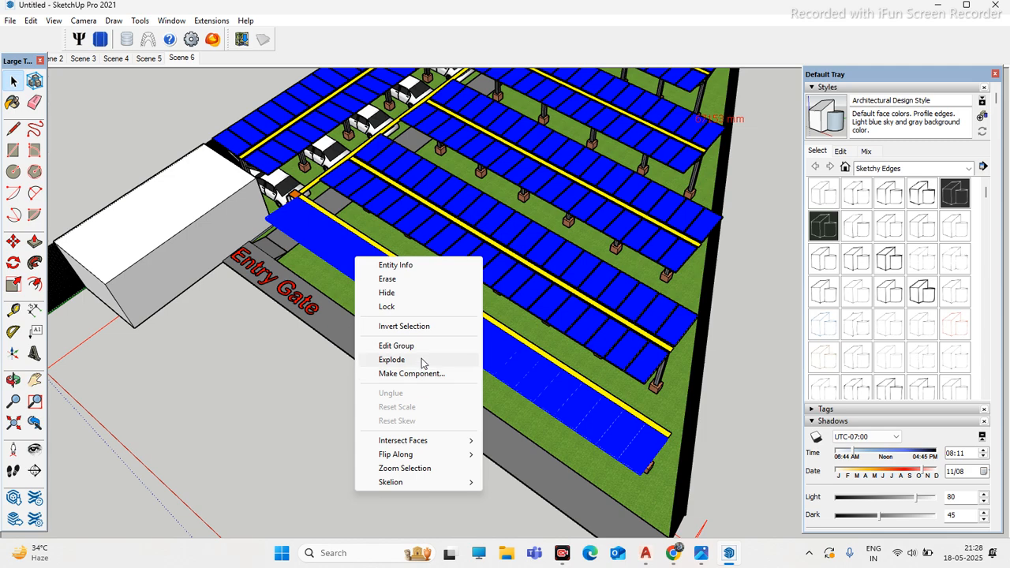
click(230, 345)
Step: Group the front panel row with both halves of the second row near the entry gate, and select the group
click(388, 294)
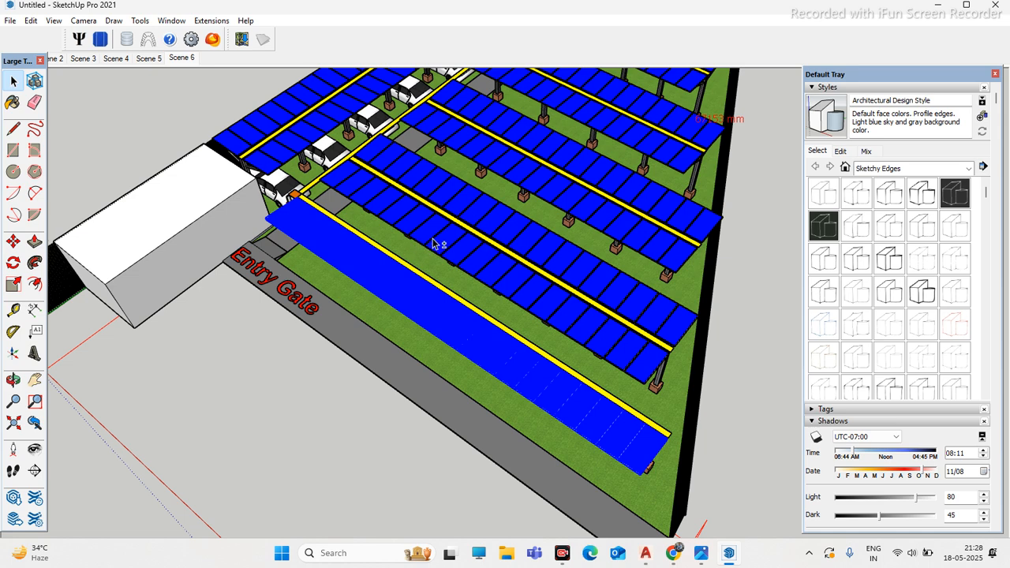
shift+click(477, 216)
right_click(477, 215)
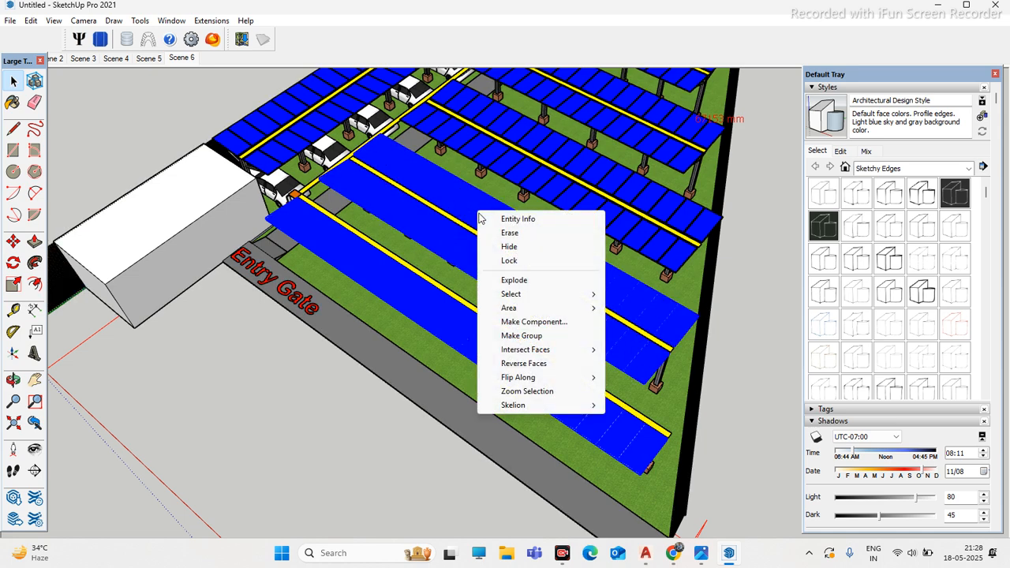
click(544, 336)
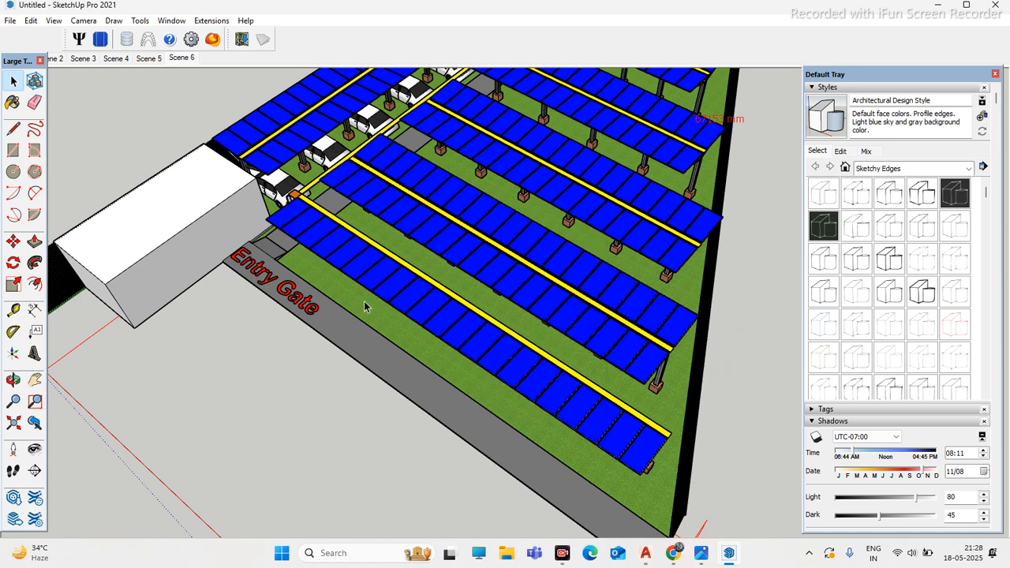
click(399, 296)
middle_drag(394, 292, 428, 304)
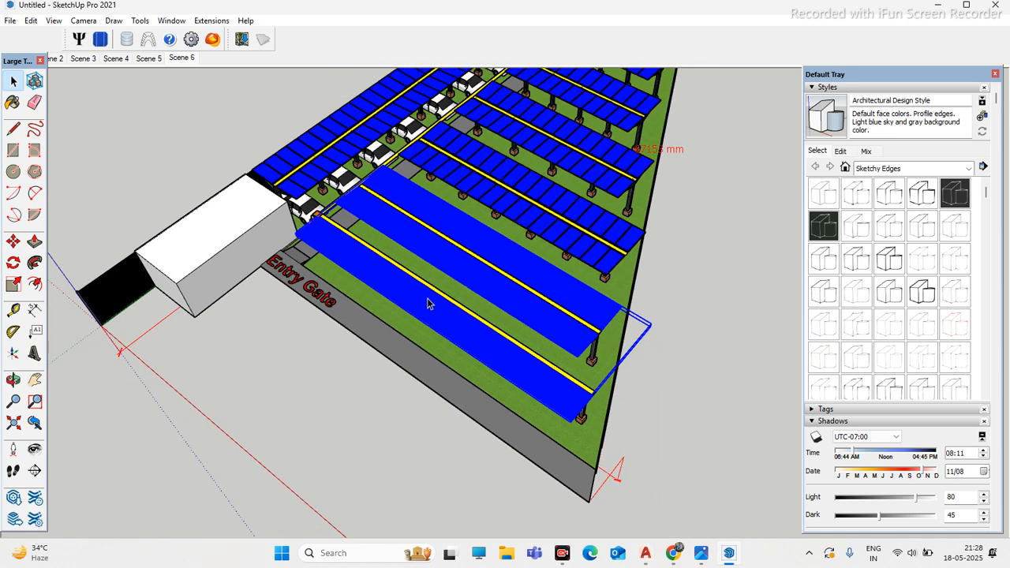
Step: Deselect the grouped rows near the entry gate, and review the commands available for the front panel row alone
middle_drag(502, 290, 558, 350)
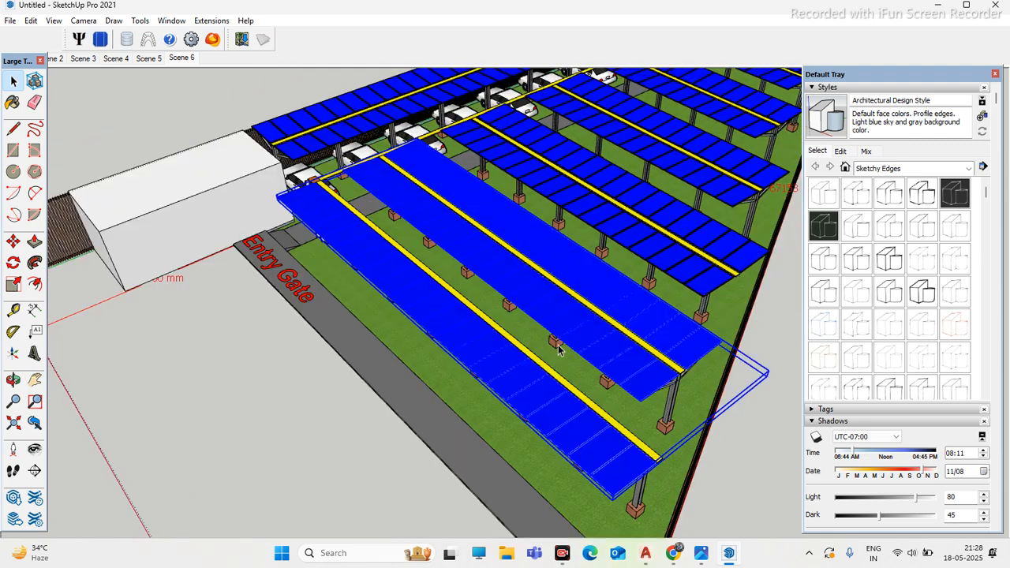
key(Escape)
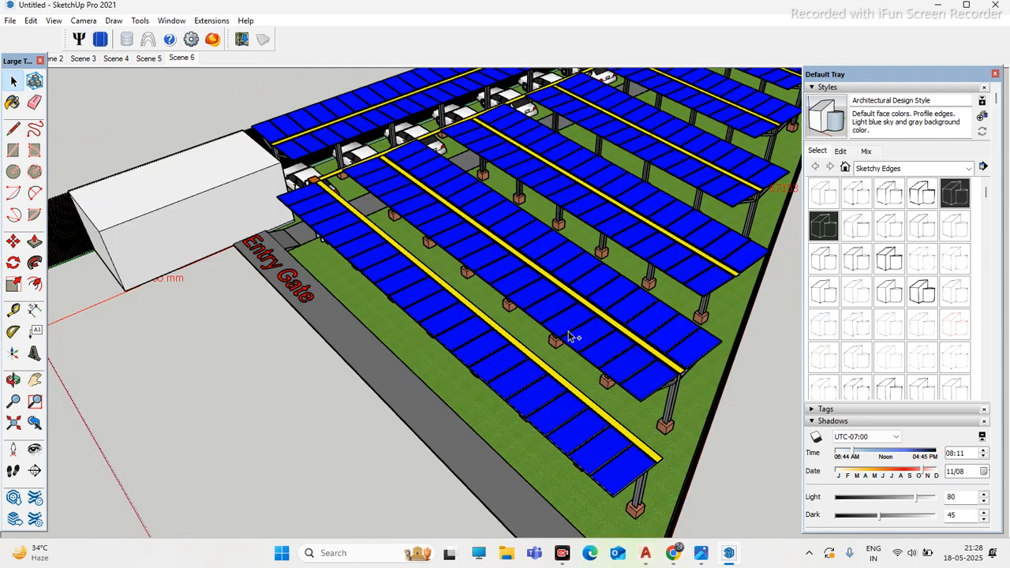
click(14, 81)
scroll(359, 250, up, 1)
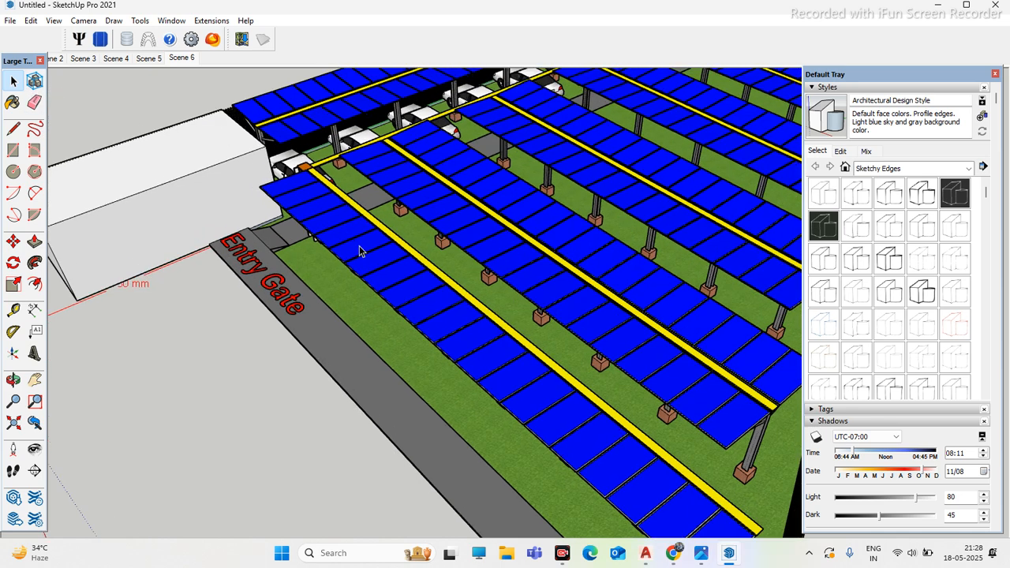
click(357, 259)
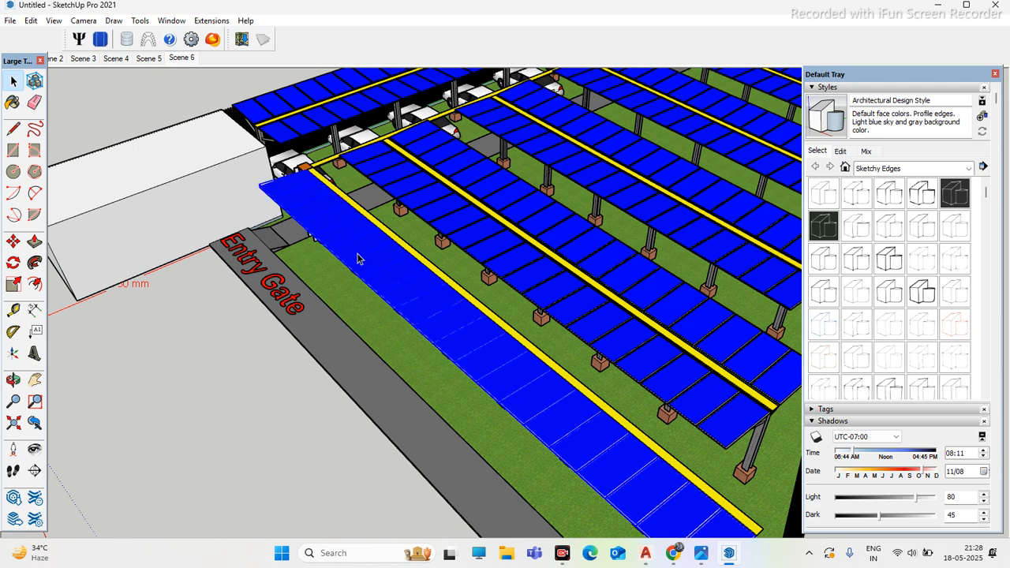
right_click(357, 259)
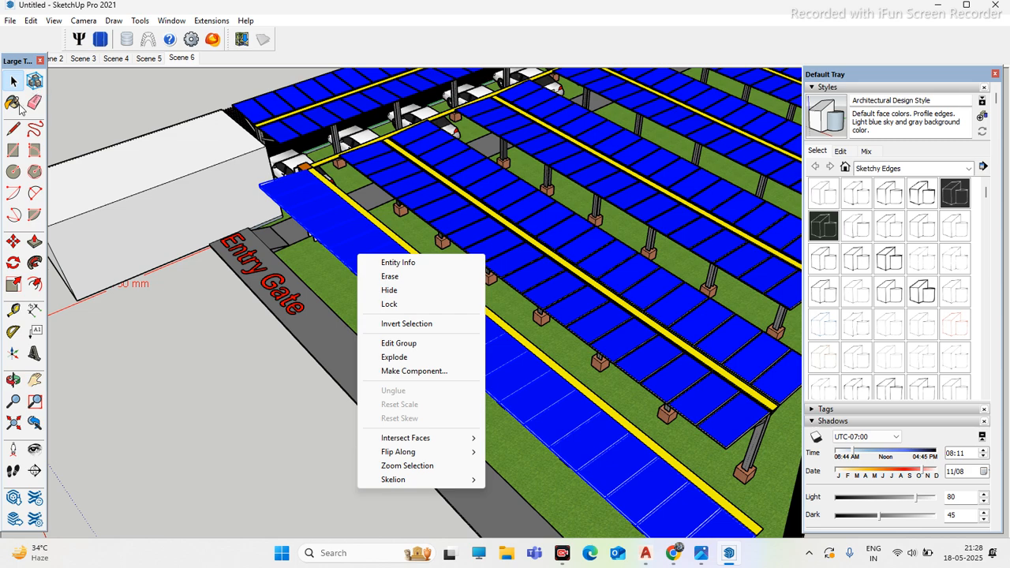
Step: Paint the roof and first side faces of the white box building beside the entry gate dark magenta from the Colors-Named materials
click(13, 104)
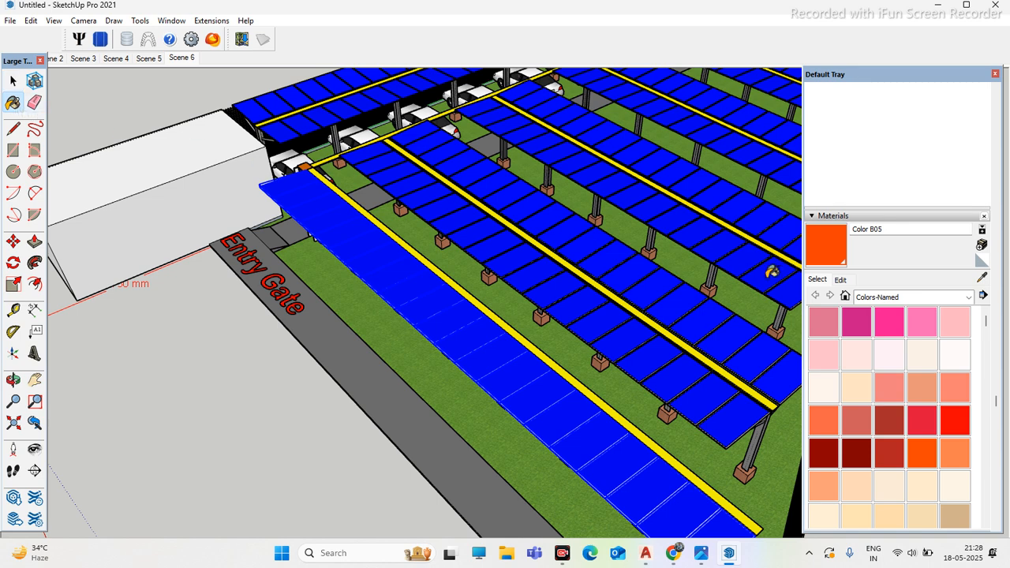
scroll(858, 283, down, 3)
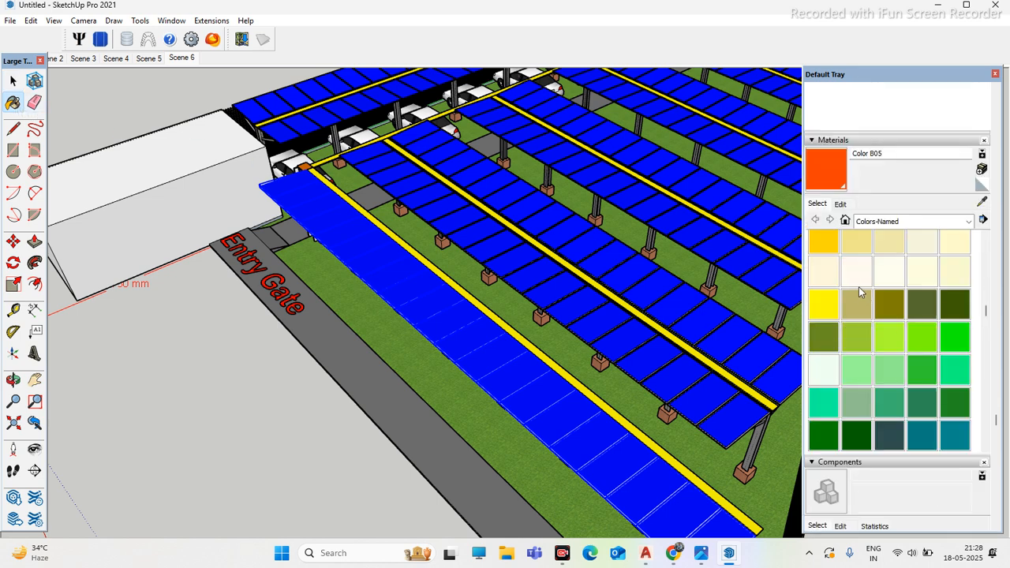
scroll(858, 288, down, 5)
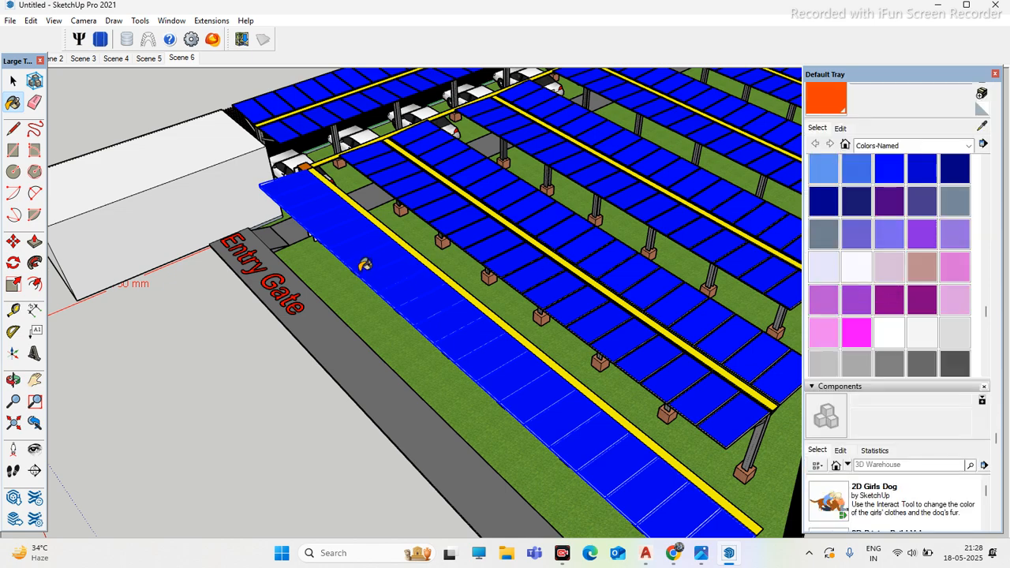
middle_drag(383, 263, 344, 245)
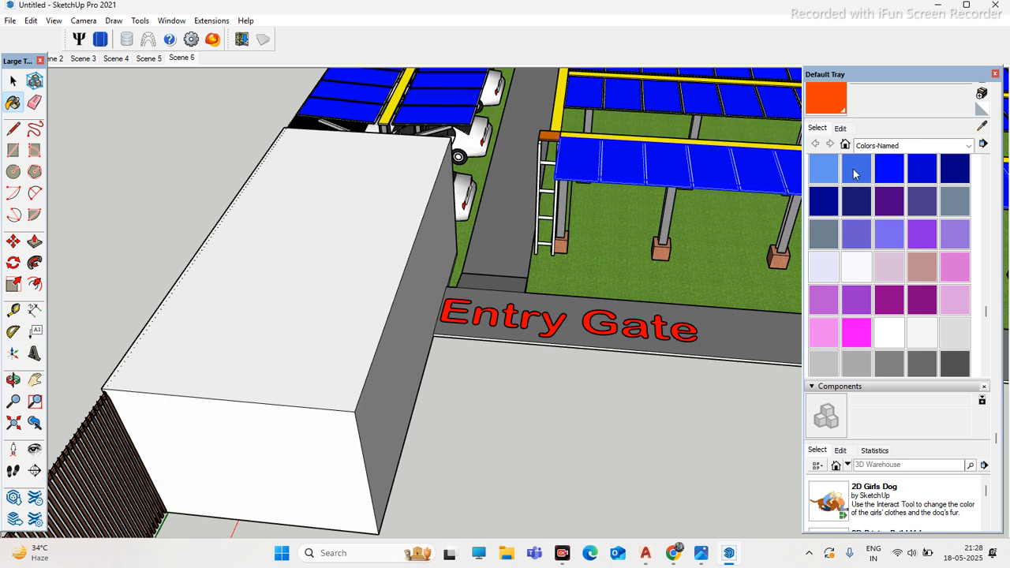
click(900, 300)
click(296, 249)
mouse_move(296, 249)
middle_down()
mouse_move(376, 261)
mouse_move(322, 247)
mouse_move(378, 284)
mouse_move(300, 291)
mouse_move(350, 356)
mouse_move(361, 396)
middle_up()
click(378, 284)
click(360, 397)
Step: Paint the remaining faces of the box building, including its long outer wall, with the same dark magenta
middle_drag(422, 330, 483, 161)
mouse_move(555, 177)
middle_down()
mouse_move(270, 194)
mouse_move(683, 293)
middle_up()
click(686, 304)
middle_drag(606, 288, 400, 302)
middle_drag(651, 315, 637, 274)
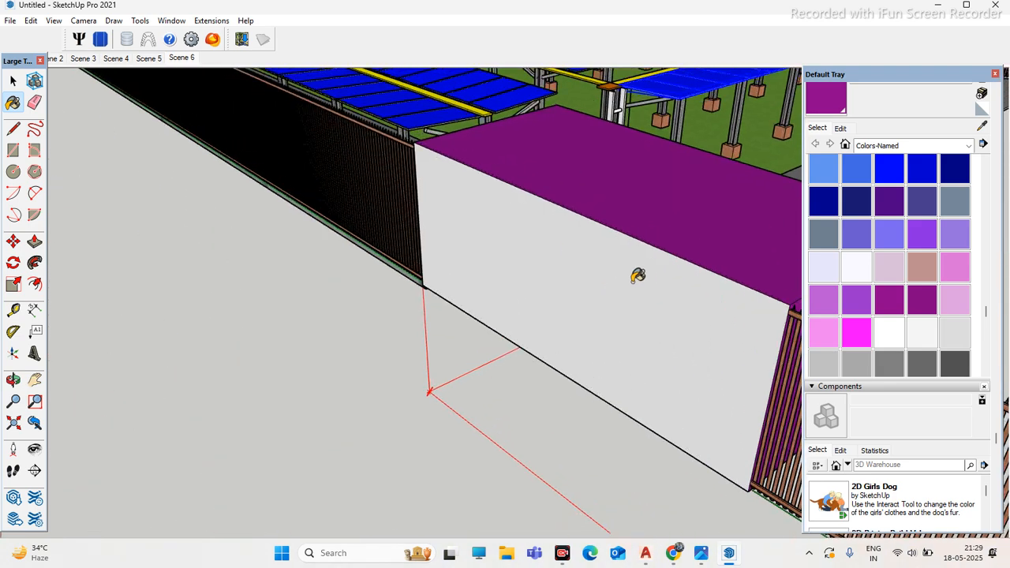
mouse_move(557, 276)
middle_down()
mouse_move(597, 281)
mouse_move(606, 255)
mouse_move(489, 241)
mouse_move(451, 281)
mouse_move(276, 291)
mouse_move(384, 261)
mouse_move(168, 191)
middle_up()
click(616, 250)
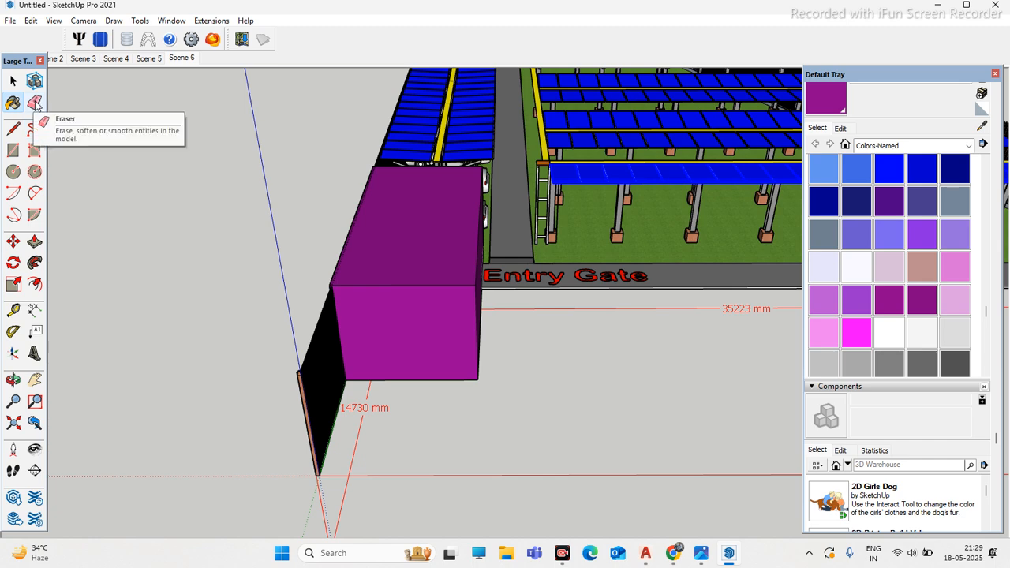
Step: Erase the white ladder at the corner of the front panel row beside the entry road
click(36, 104)
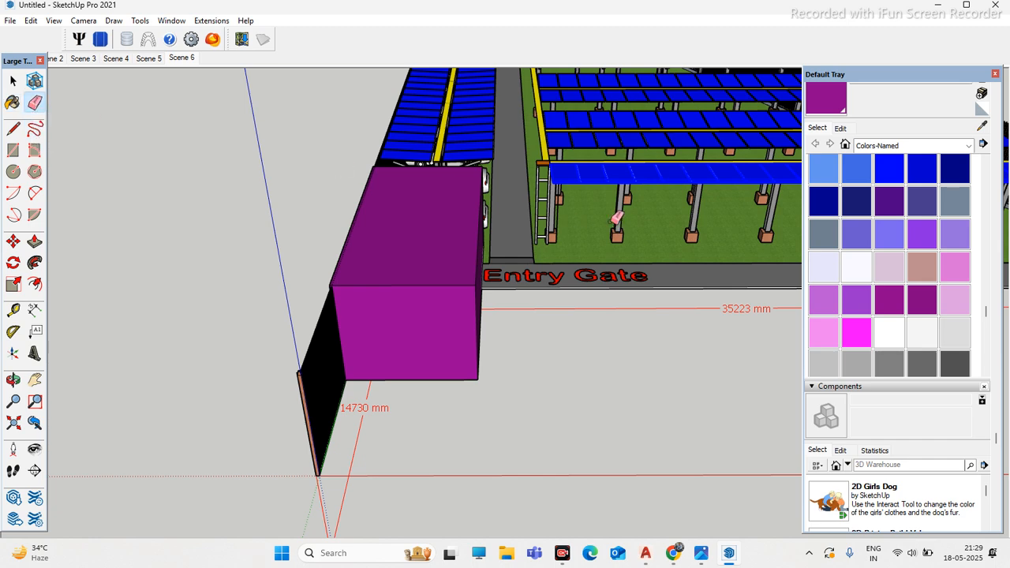
scroll(616, 218, up, 5)
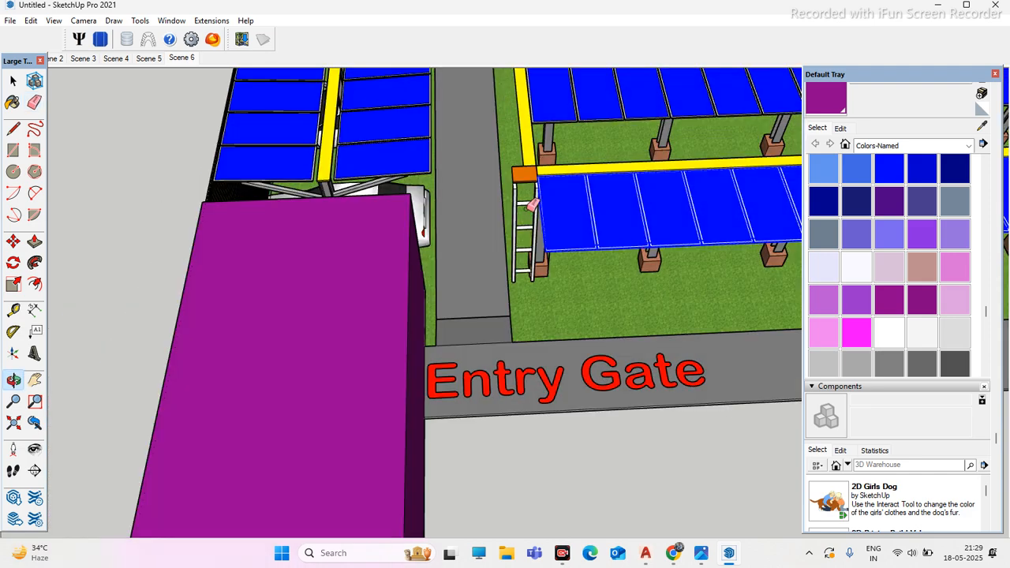
scroll(533, 205, up, 3)
scroll(509, 189, down, 5)
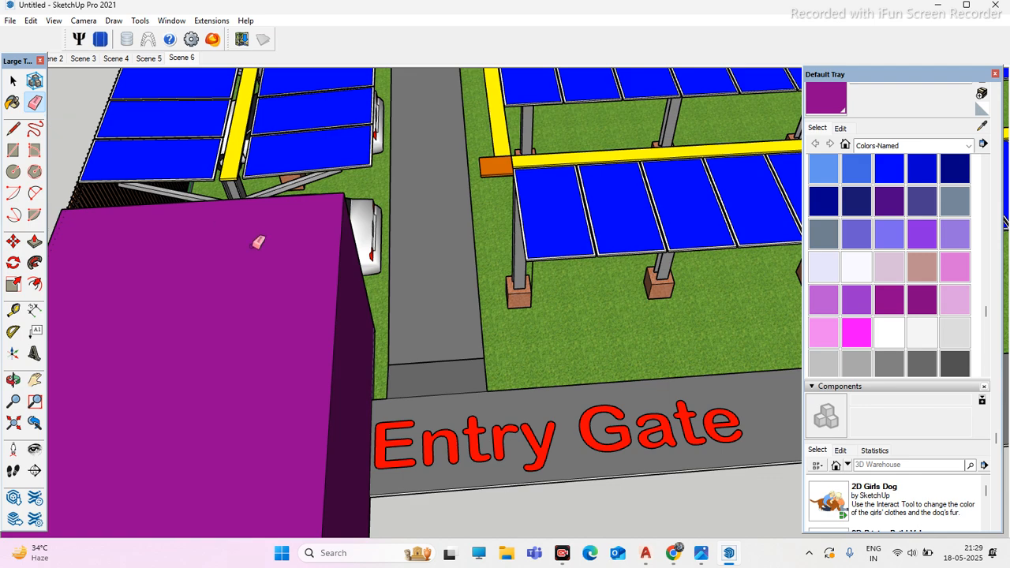
Step: Erase several support posts and their footings under the front panel row, starting at the end nearest the entry road
scroll(504, 294, up, 1)
click(533, 289)
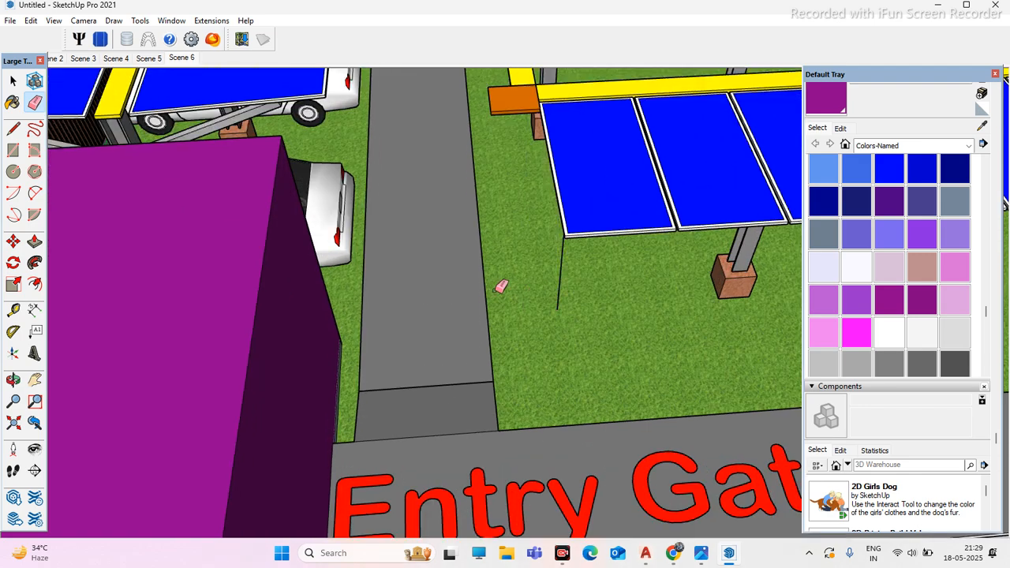
scroll(501, 287, down, 2)
scroll(659, 278, up, 2)
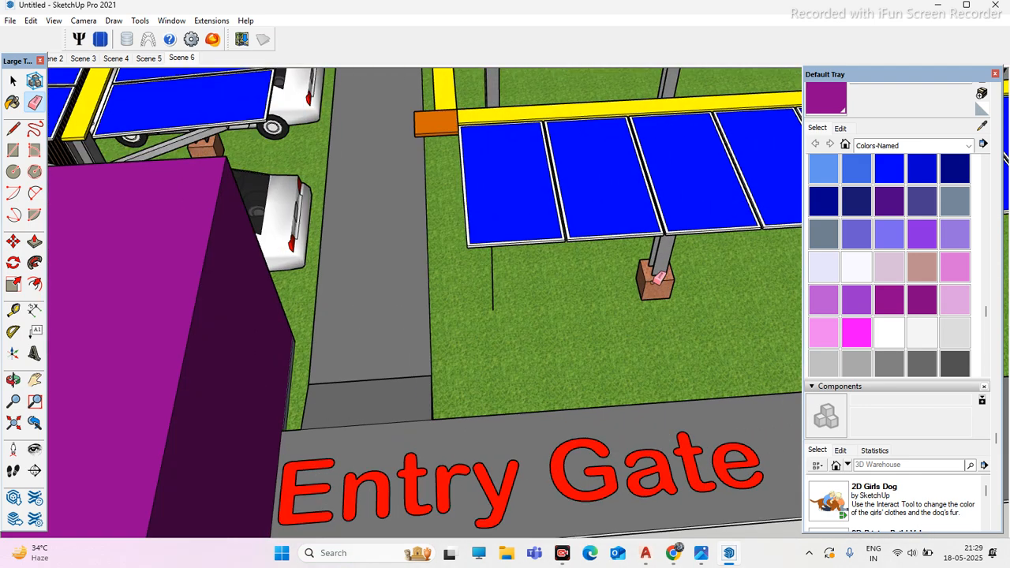
scroll(345, 232, down, 2)
middle_drag(345, 232, 521, 284)
scroll(645, 247, up, 3)
click(645, 246)
scroll(395, 228, down, 3)
scroll(581, 229, up, 2)
click(582, 229)
scroll(536, 264, down, 3)
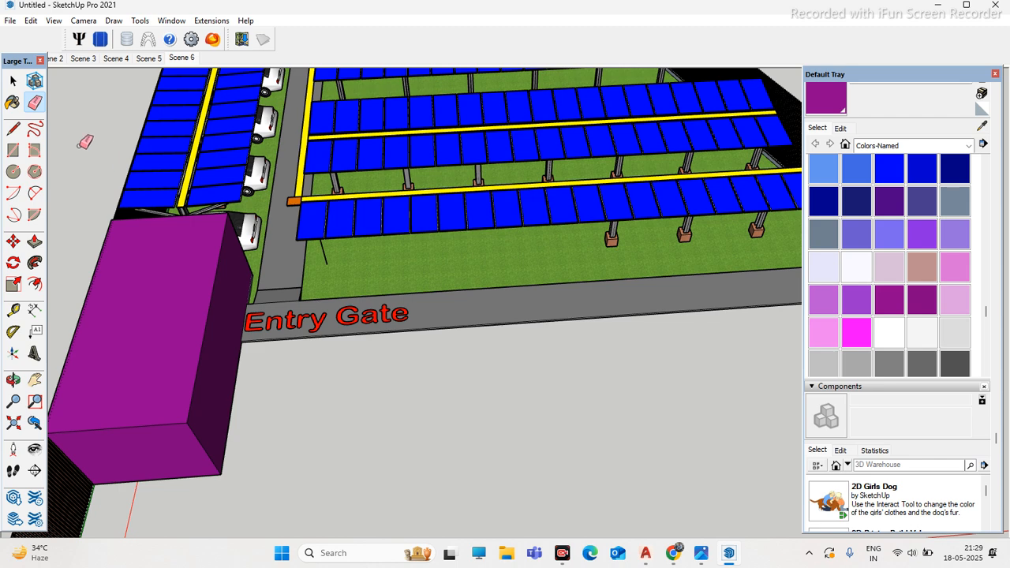
Step: Draw a closed rectangle from four lines on the ground across the red axis, beside the letter S
click(12, 132)
scroll(295, 347, down, 4)
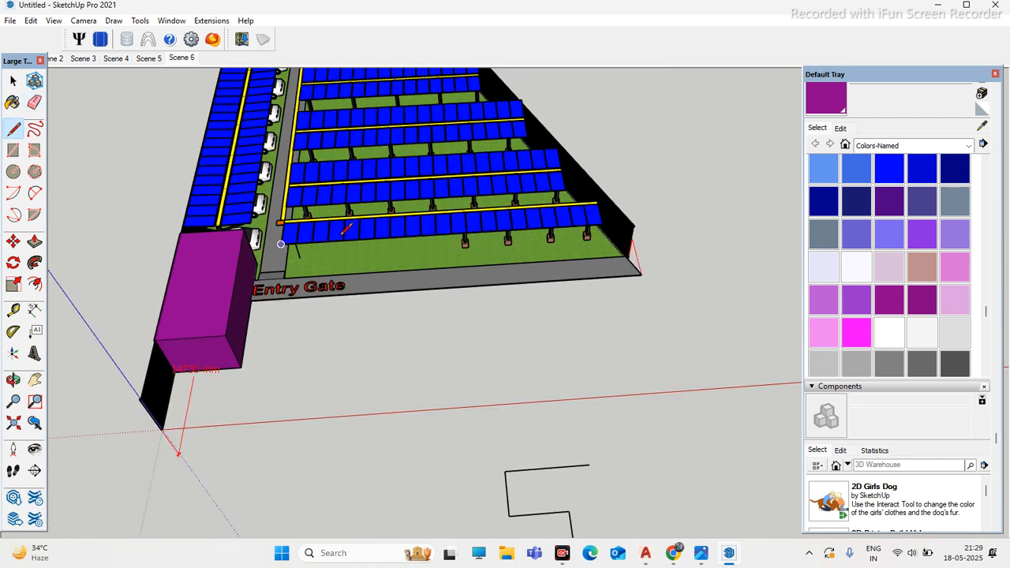
scroll(378, 344, up, 1)
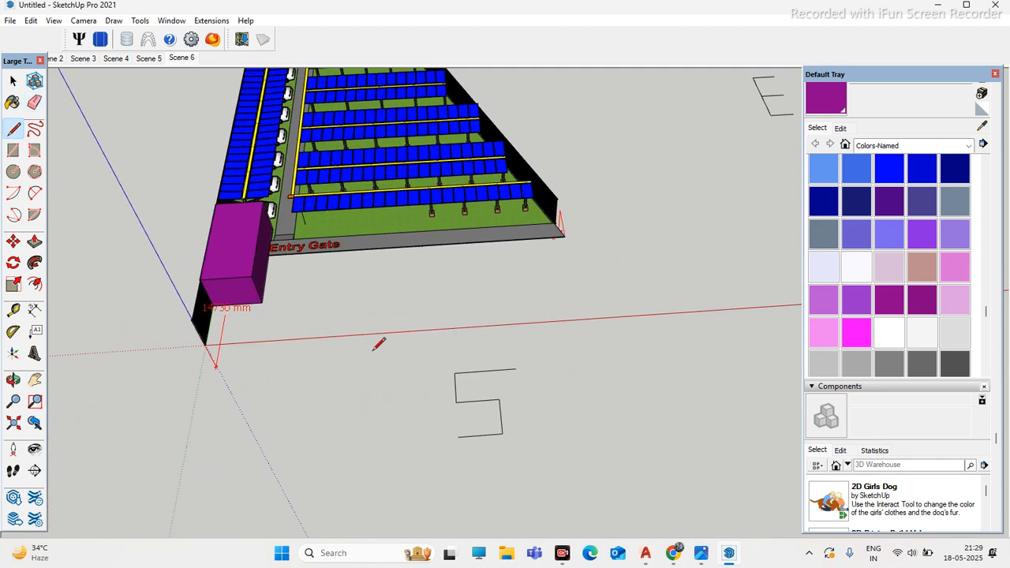
click(434, 347)
click(373, 313)
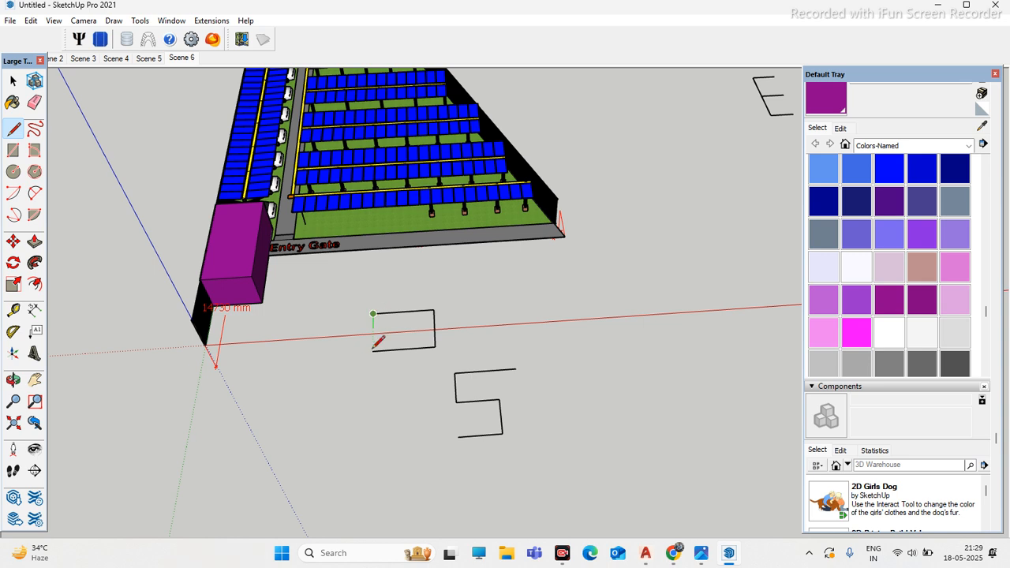
click(372, 350)
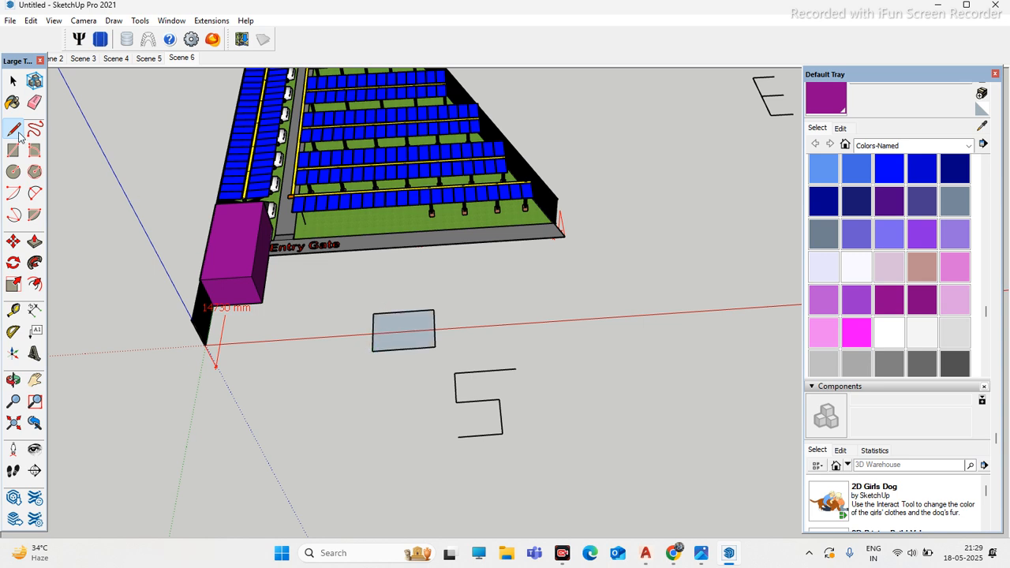
Step: Erase the ground rectangle and the letter S in front of the entry gate
click(34, 104)
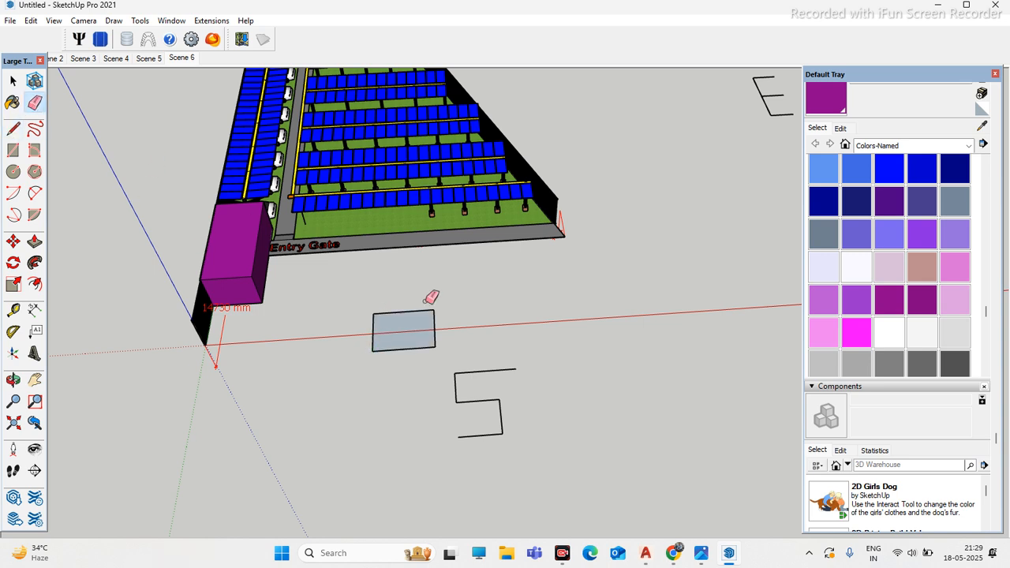
scroll(516, 340, up, 2)
click(13, 81)
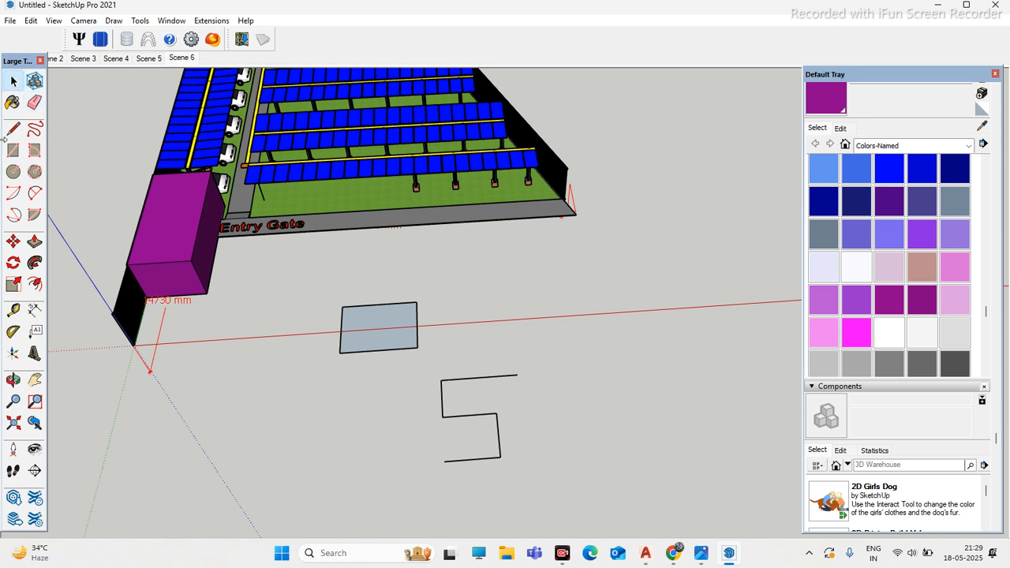
click(32, 106)
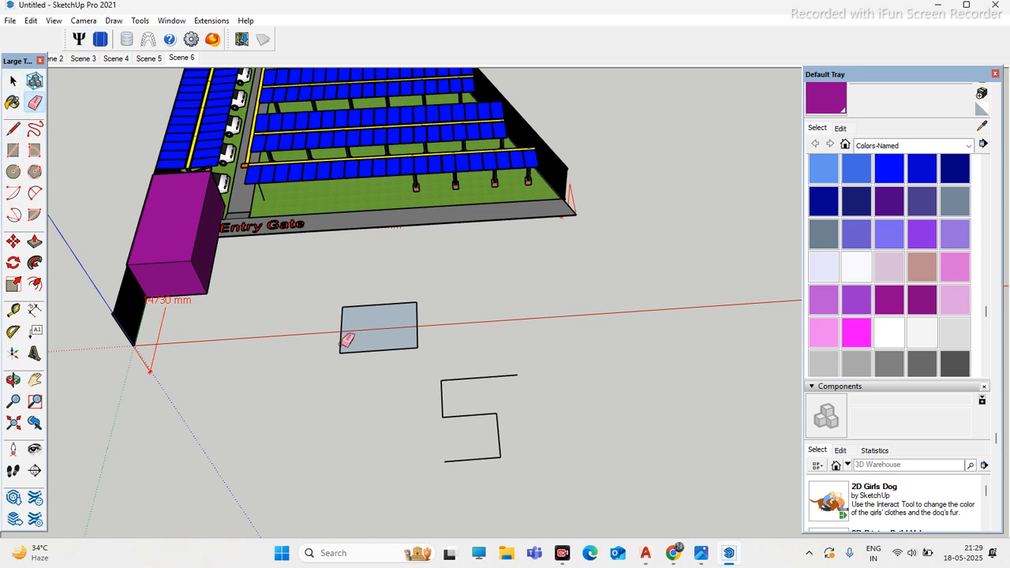
mouse_move(404, 300)
mouse_down()
mouse_move(425, 372)
mouse_move(483, 400)
mouse_move(481, 438)
mouse_move(493, 408)
mouse_up()
scroll(461, 362, down, 2)
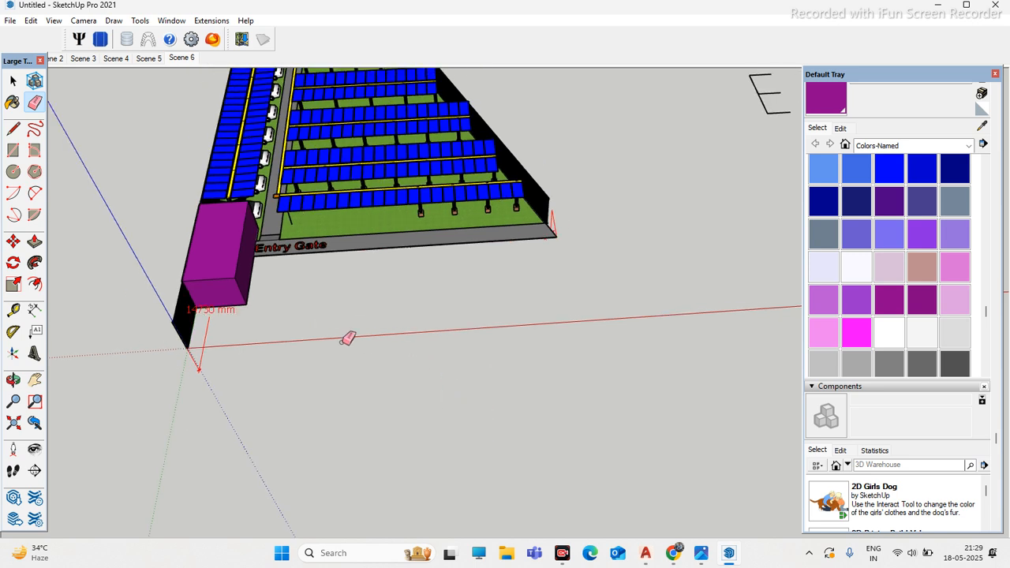
Step: Draw a single straight line on the open ground near the fence corner at the origin
click(34, 130)
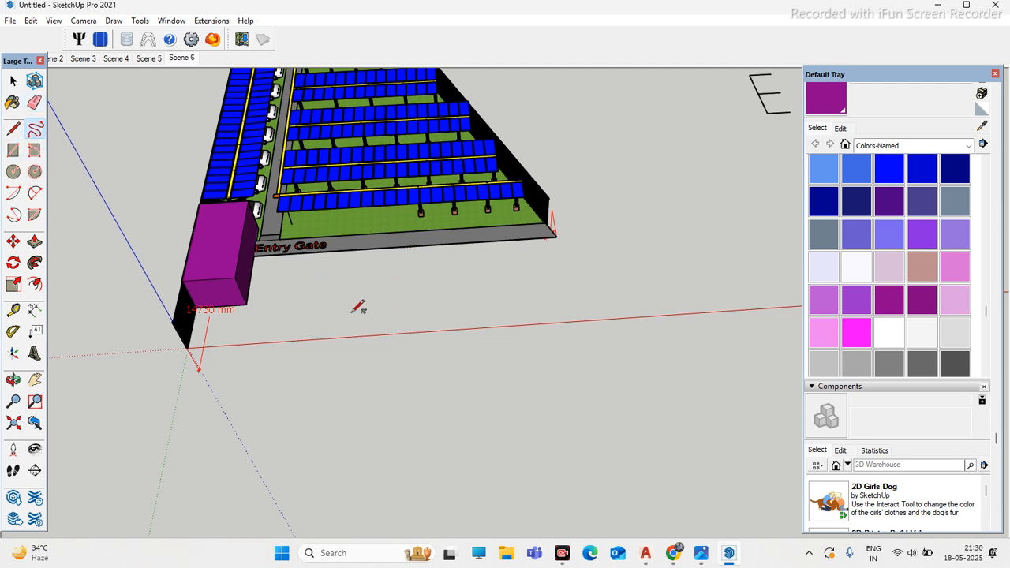
middle_drag(335, 347, 213, 357)
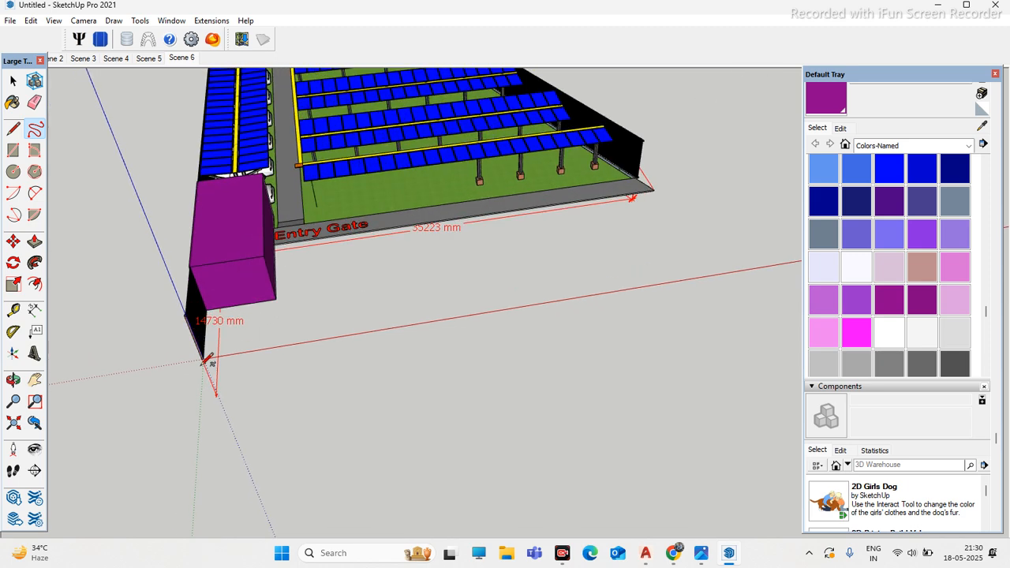
scroll(213, 355, up, 2)
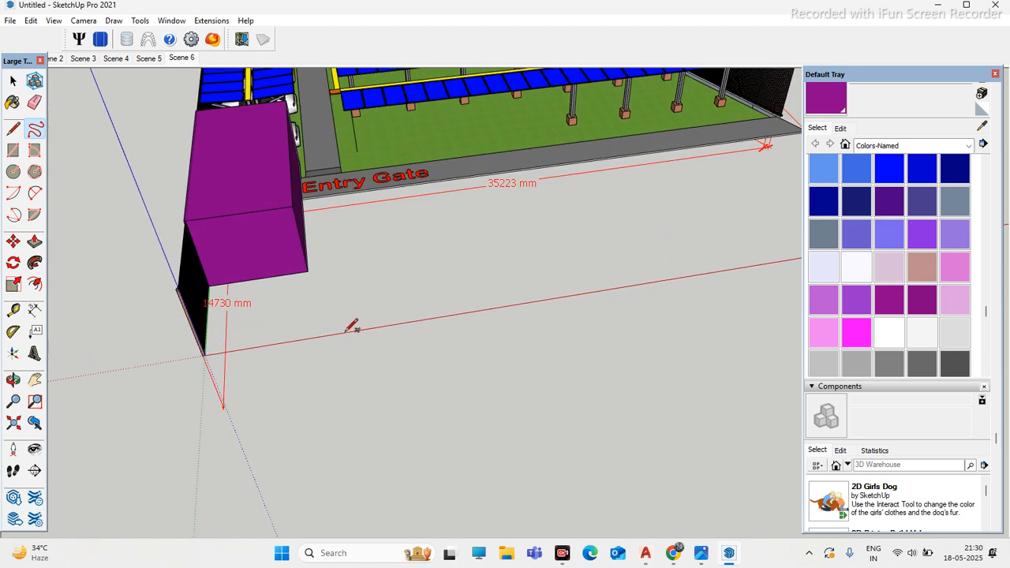
middle_drag(418, 323, 597, 289)
scroll(363, 387, up, 4)
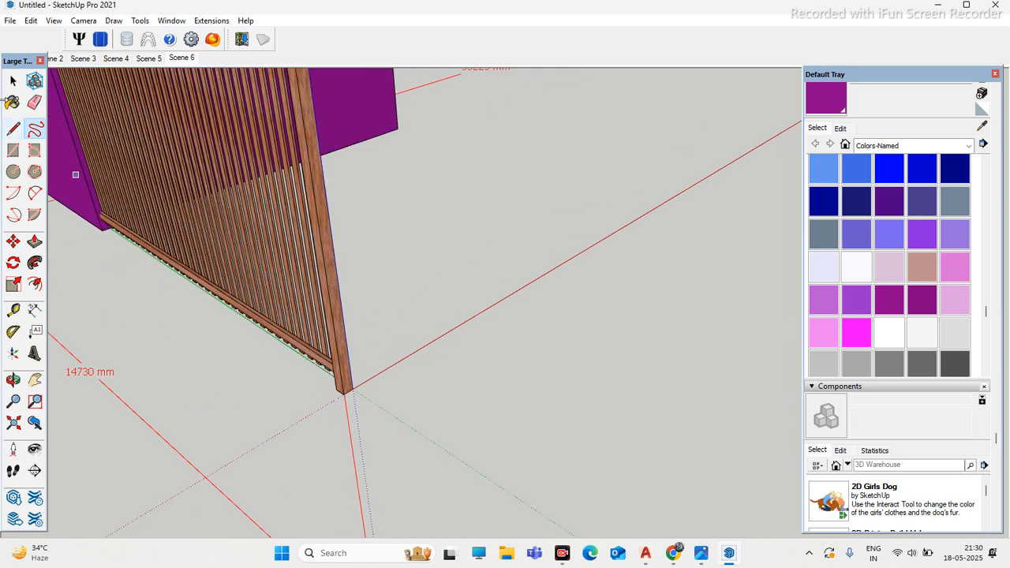
click(13, 128)
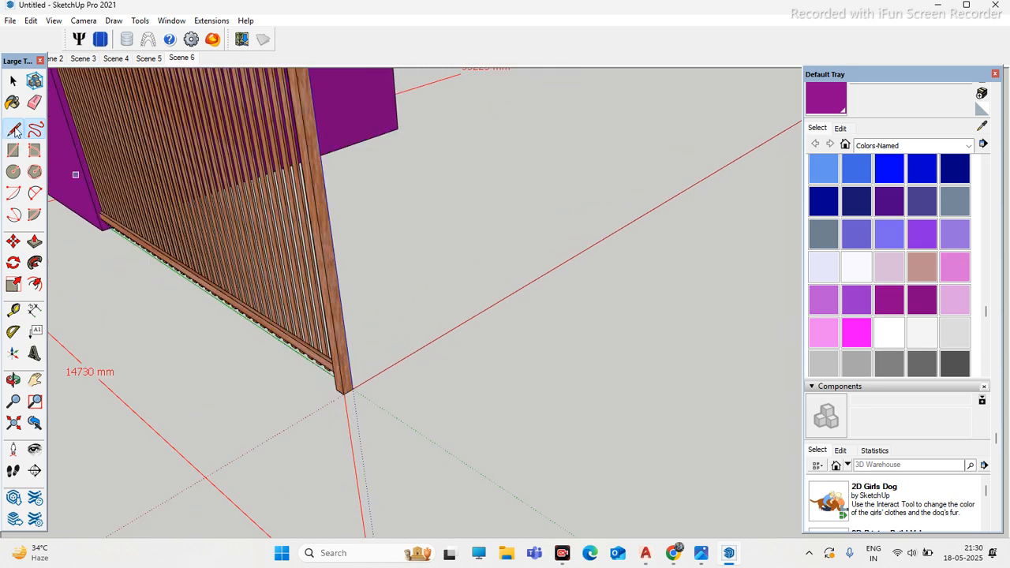
click(556, 339)
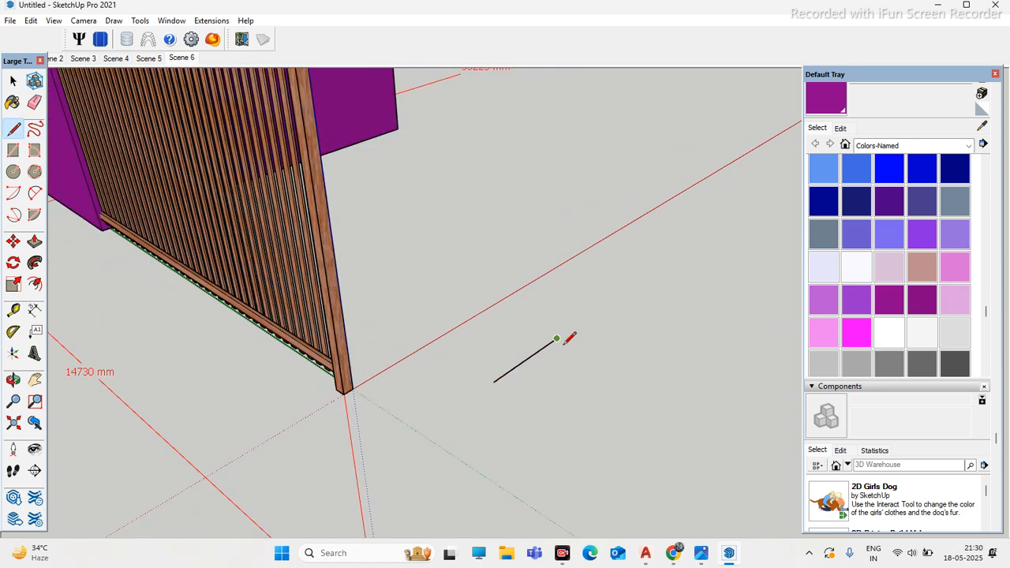
Step: Draw three more lines from the existing ground line to close a narrow four-sided face
right_click(34, 132)
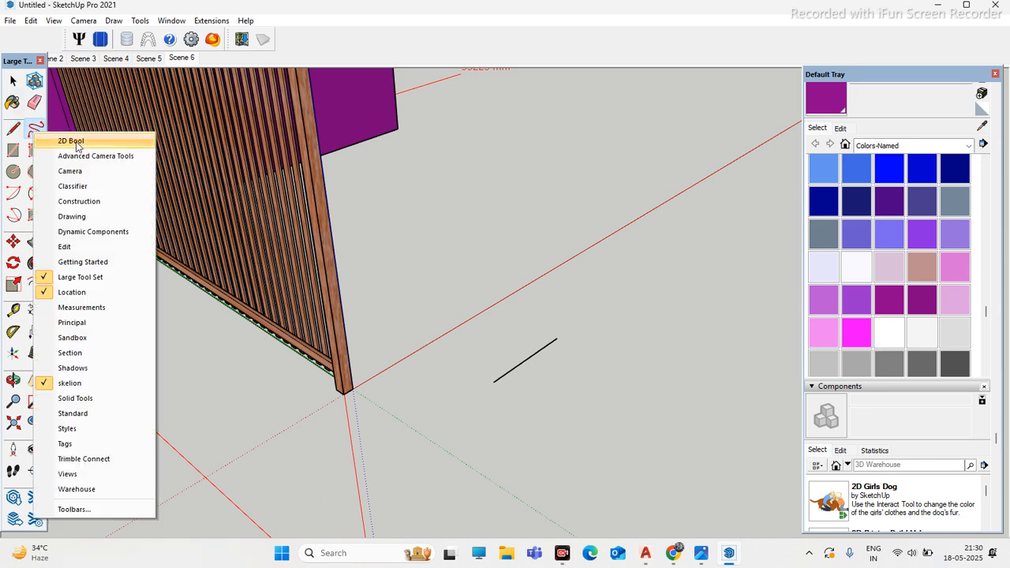
key(Escape)
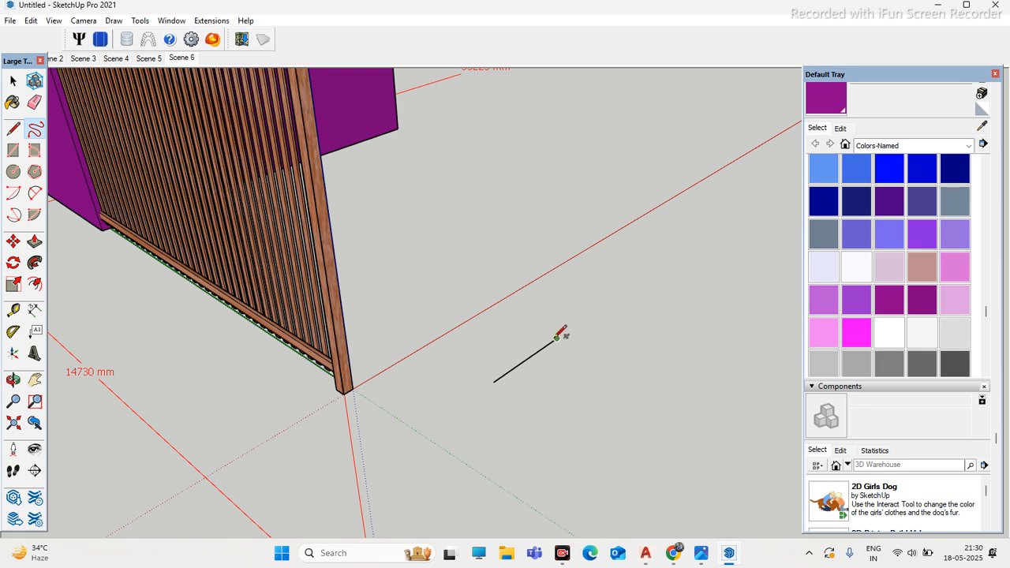
scroll(507, 348, up, 5)
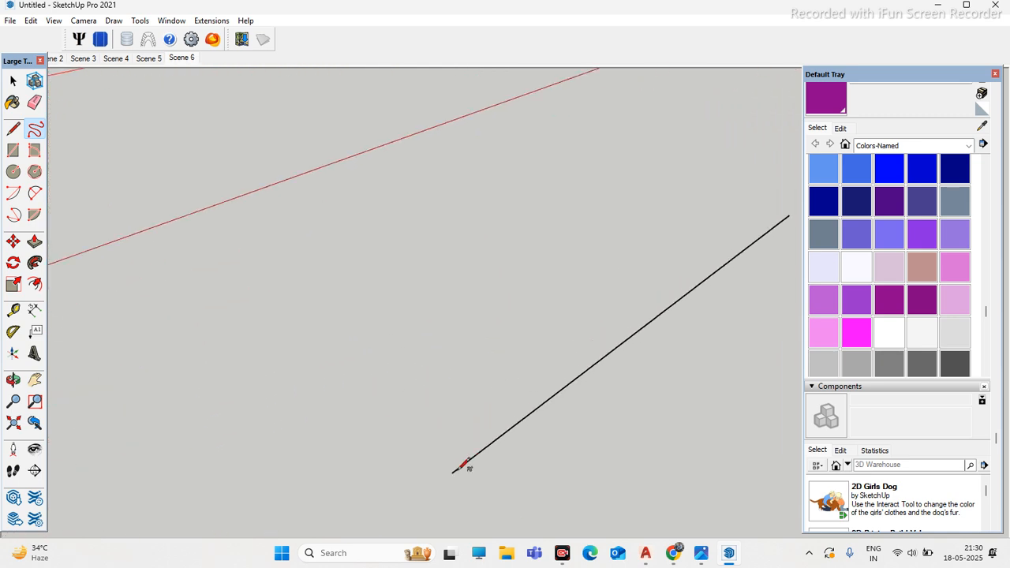
middle_drag(456, 472, 391, 377)
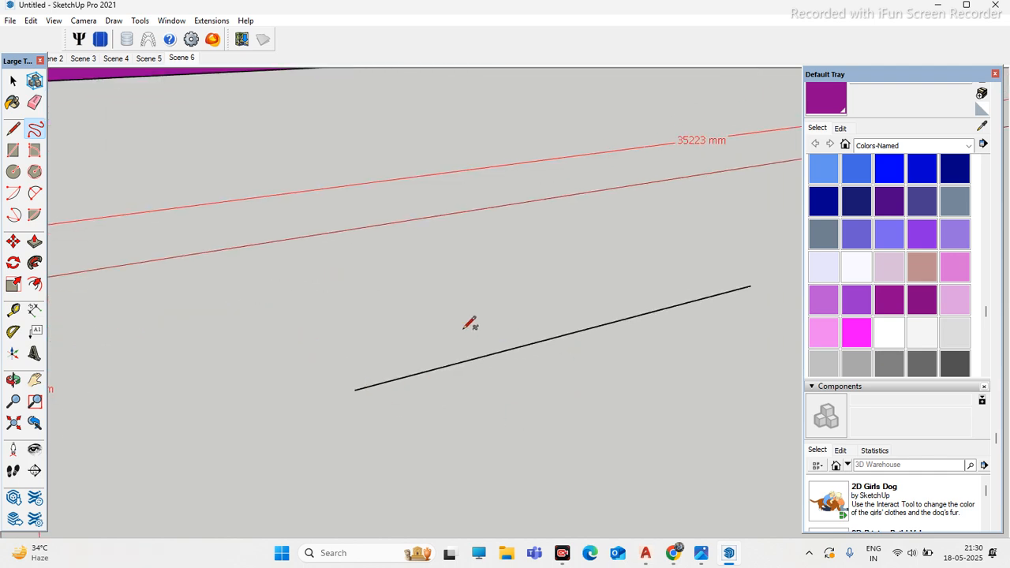
scroll(420, 378, up, 3)
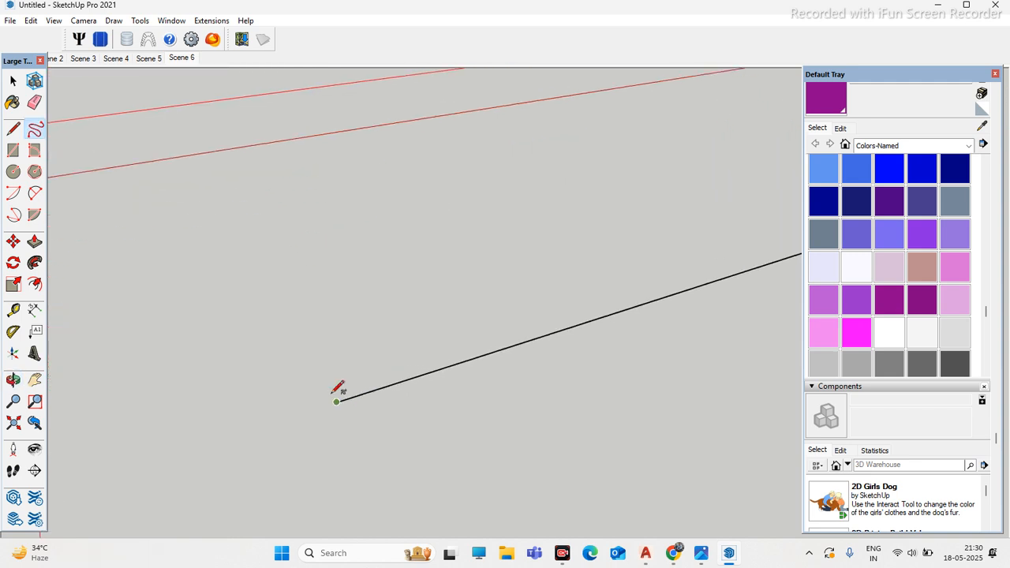
key(l)
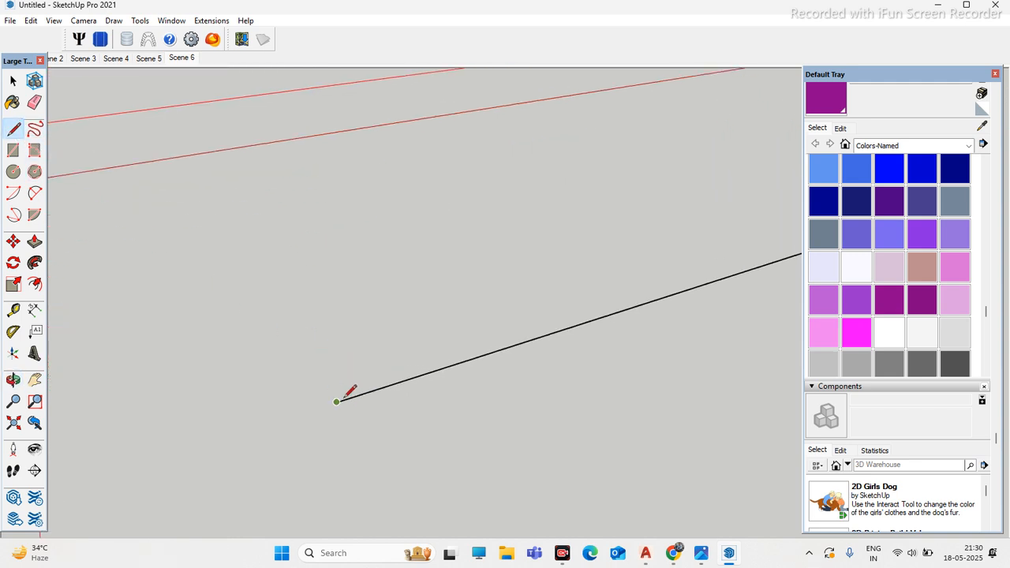
click(361, 438)
scroll(363, 437, down, 2)
click(775, 316)
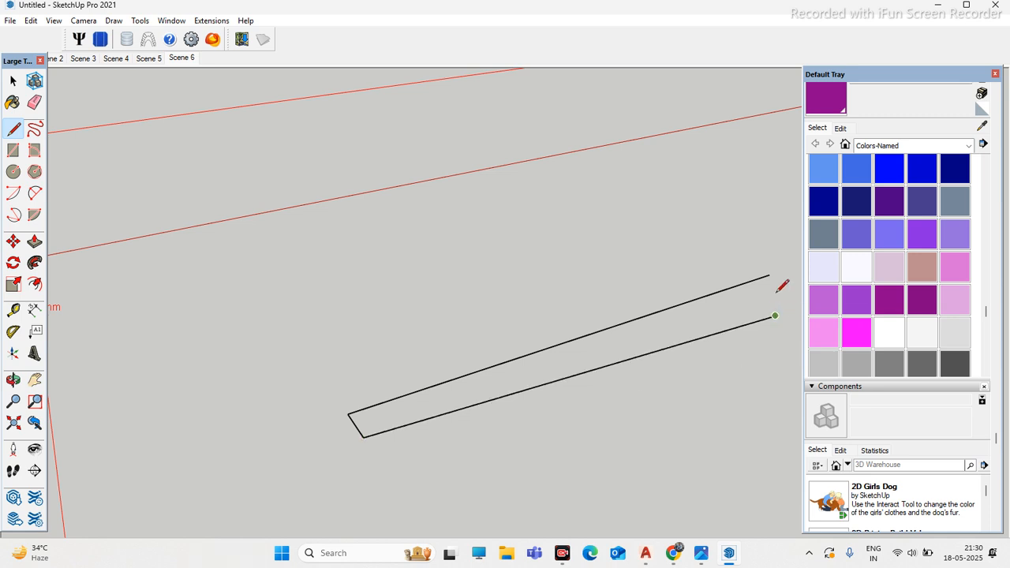
click(769, 275)
Step: Delete the narrow four-sided face together with all its edges
click(37, 130)
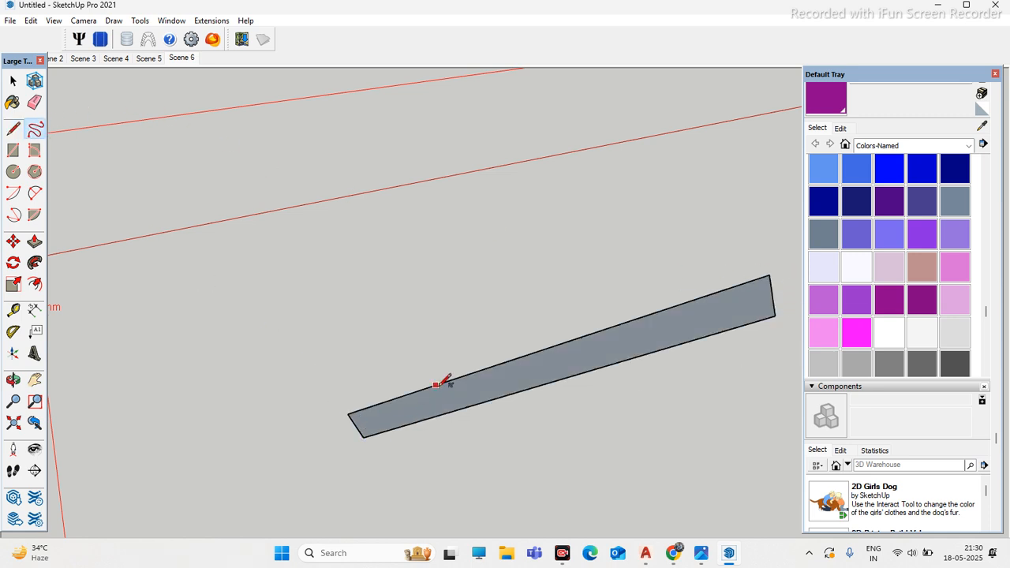
click(14, 82)
scroll(438, 389, down, 2)
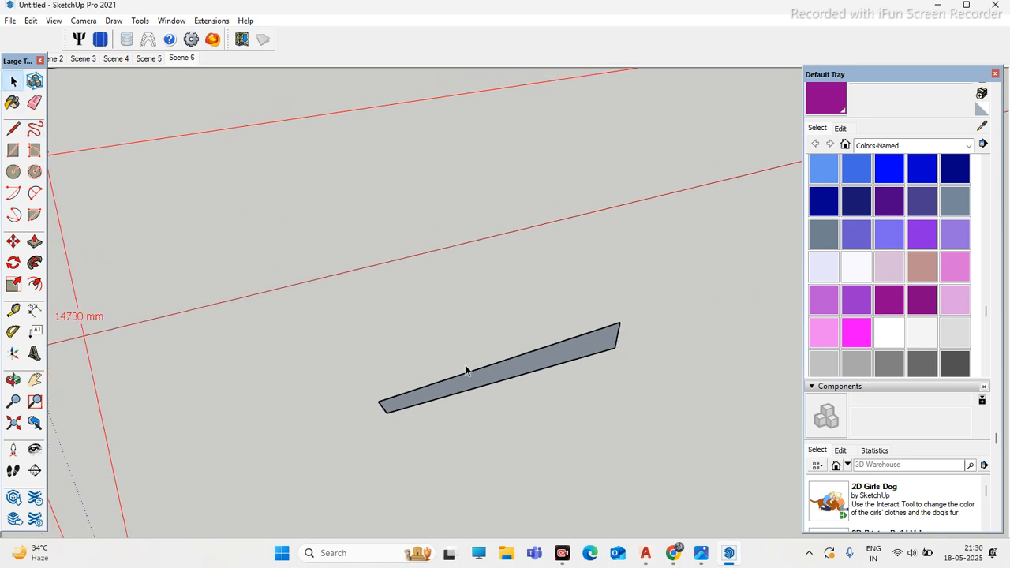
drag(284, 433, 277, 429)
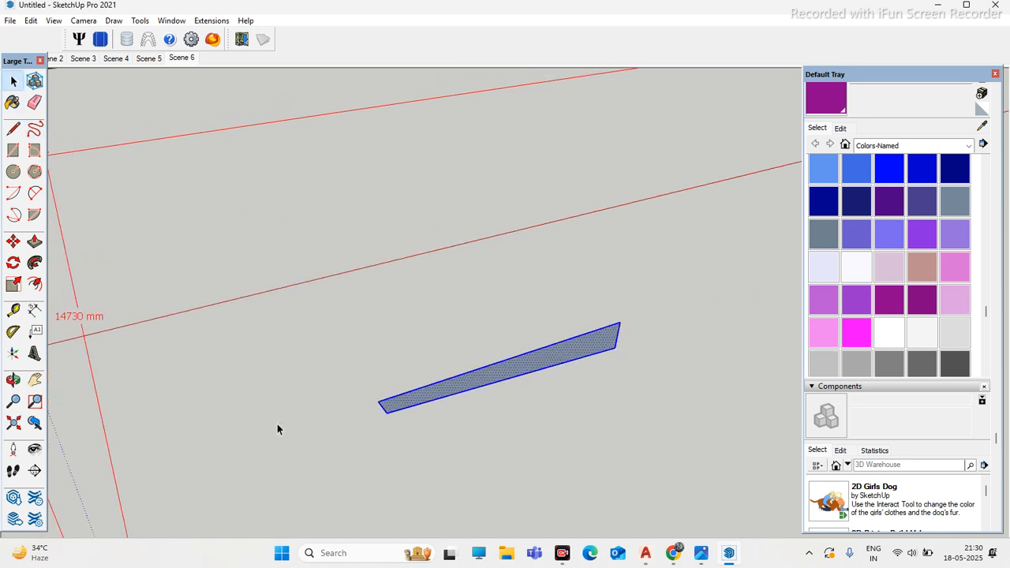
key(Delete)
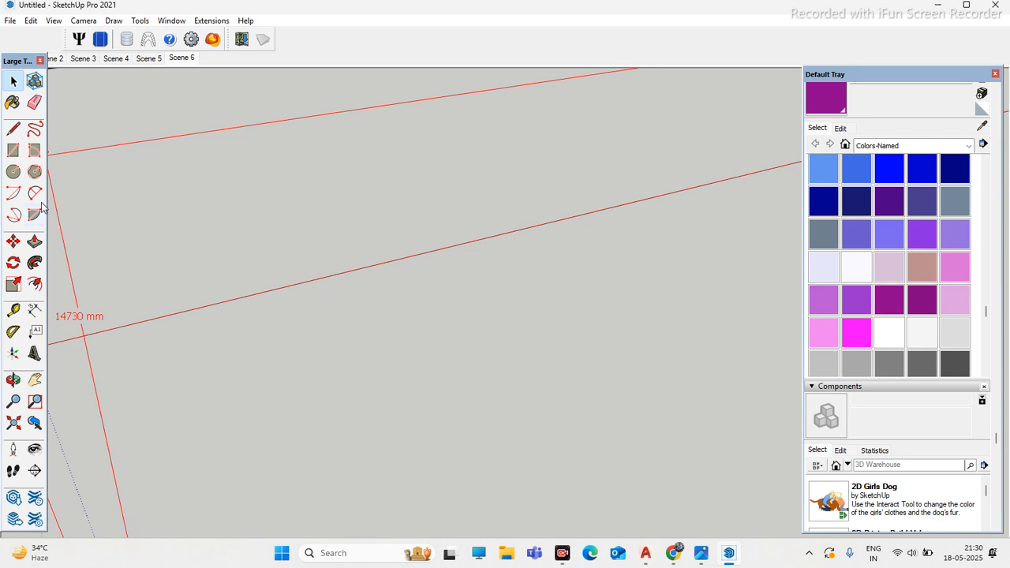
Step: Draw three separate rectangles of different proportions on the open ground beside the fence corner
click(12, 150)
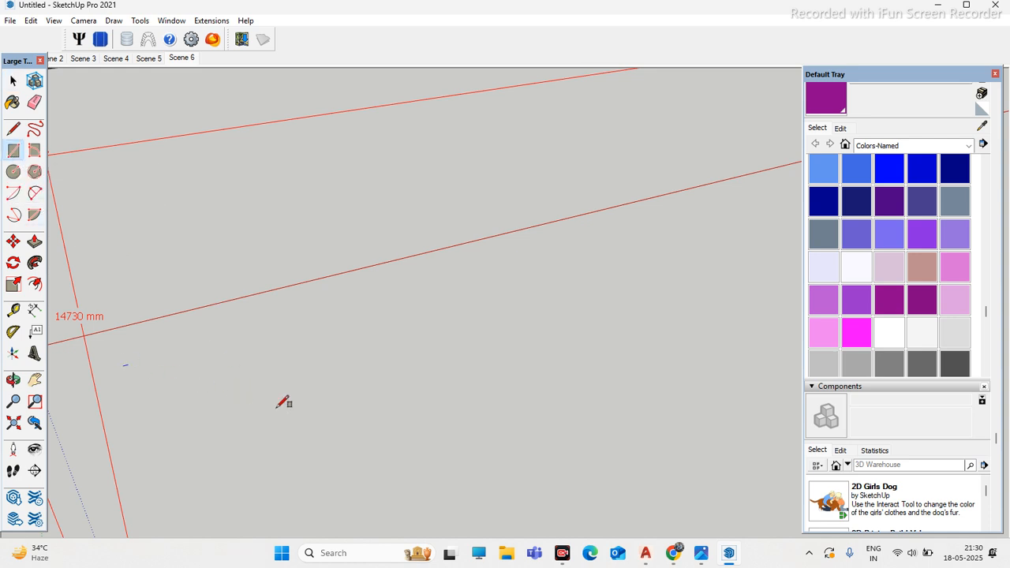
click(398, 385)
scroll(480, 334, down, 3)
click(466, 306)
click(652, 340)
click(607, 281)
click(781, 342)
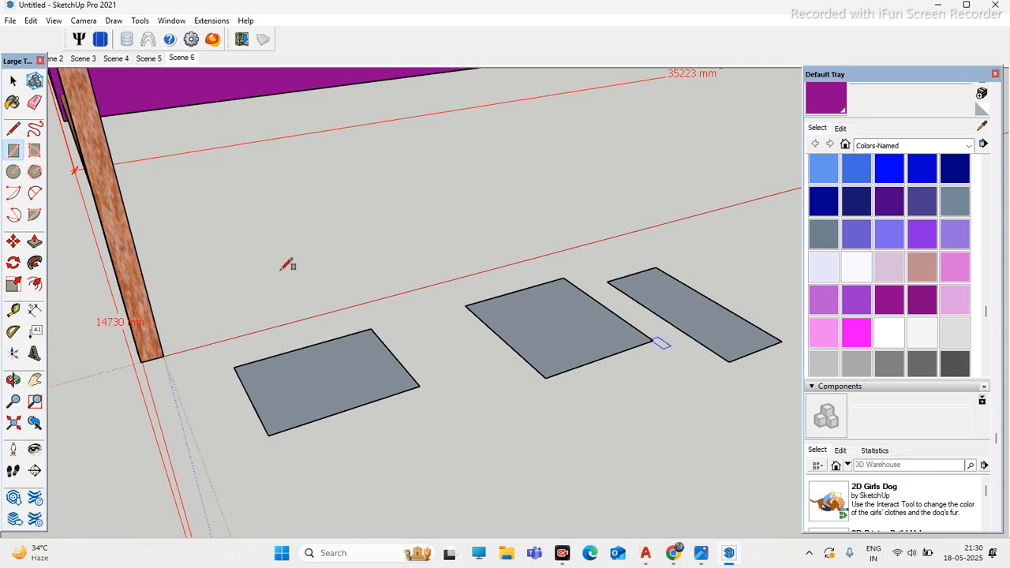
click(34, 153)
click(301, 228)
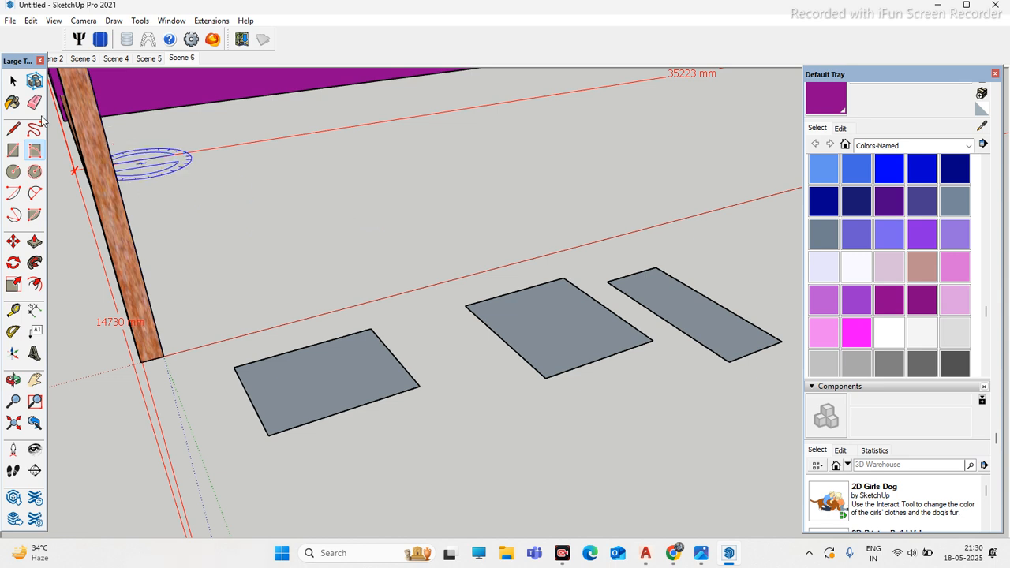
click(13, 81)
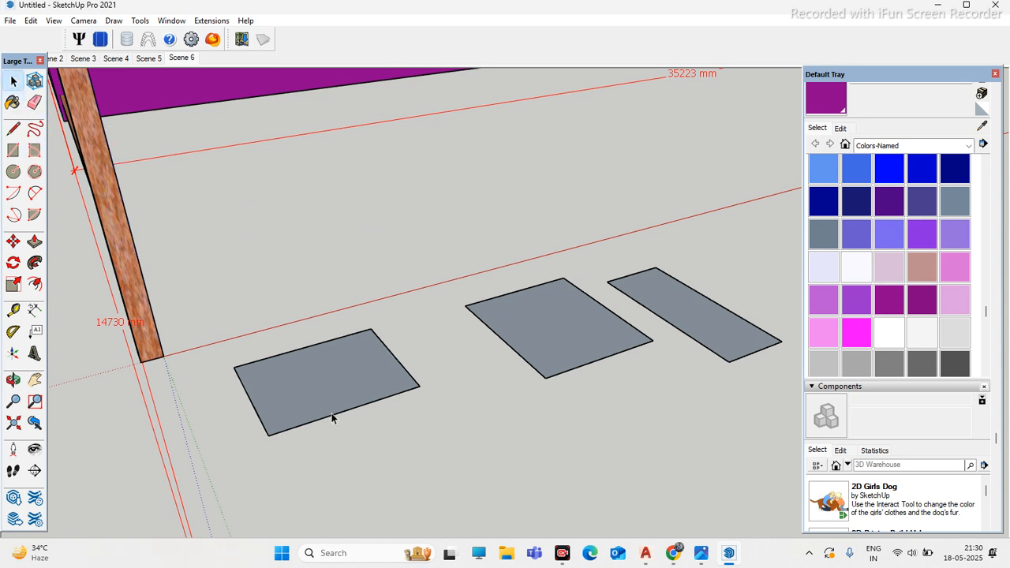
click(302, 374)
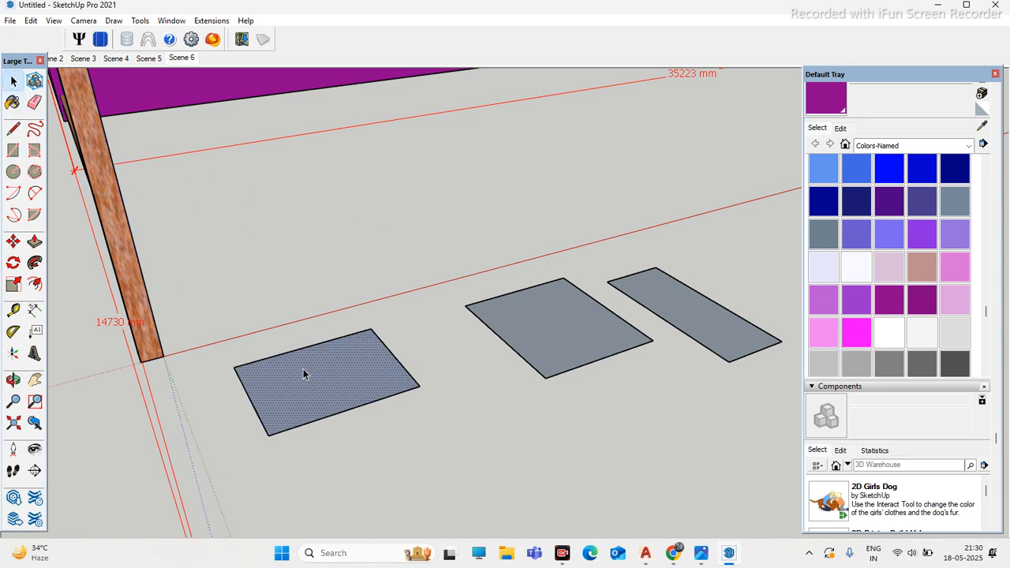
Step: Draw a rotated rectangle rising outward from the short edge nearest the fence on the first ground rectangle
click(35, 150)
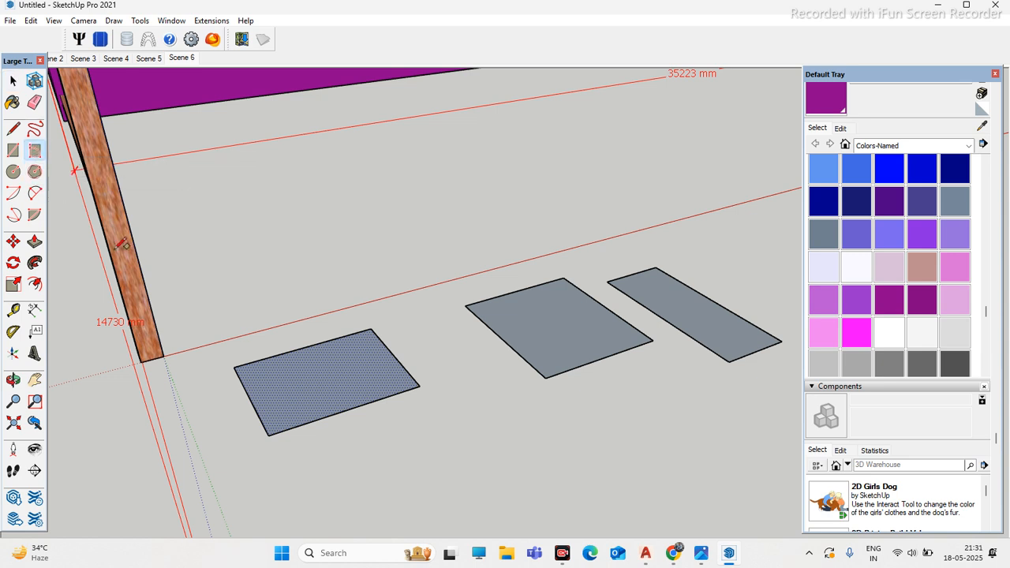
click(234, 367)
click(268, 433)
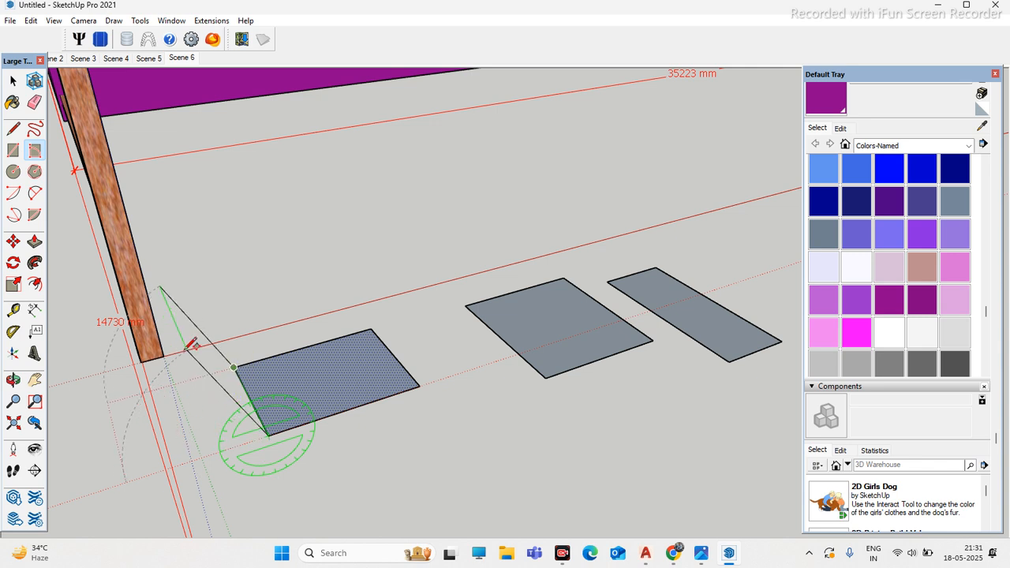
middle_drag(199, 328, 162, 293)
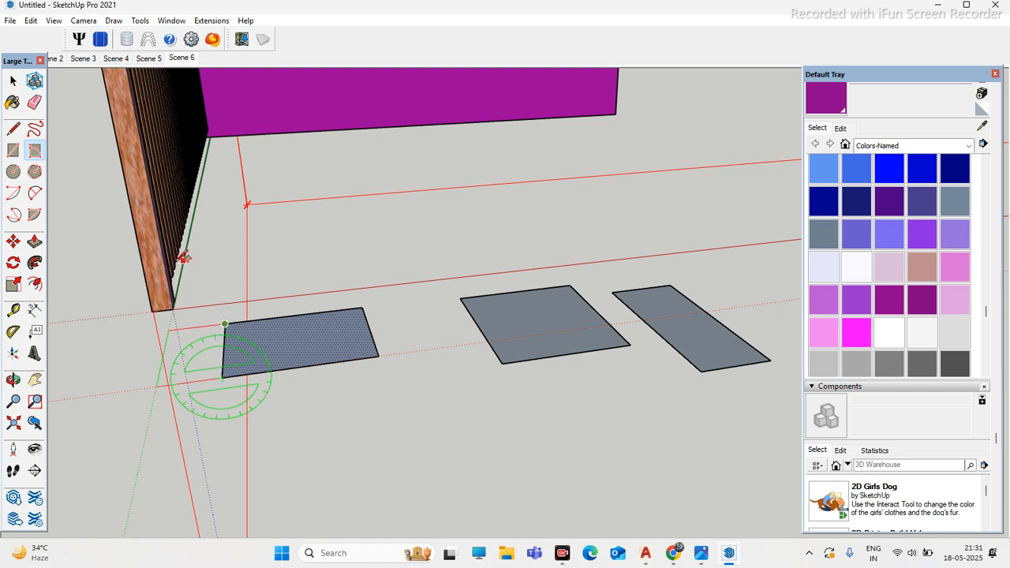
scroll(201, 260, up, 1)
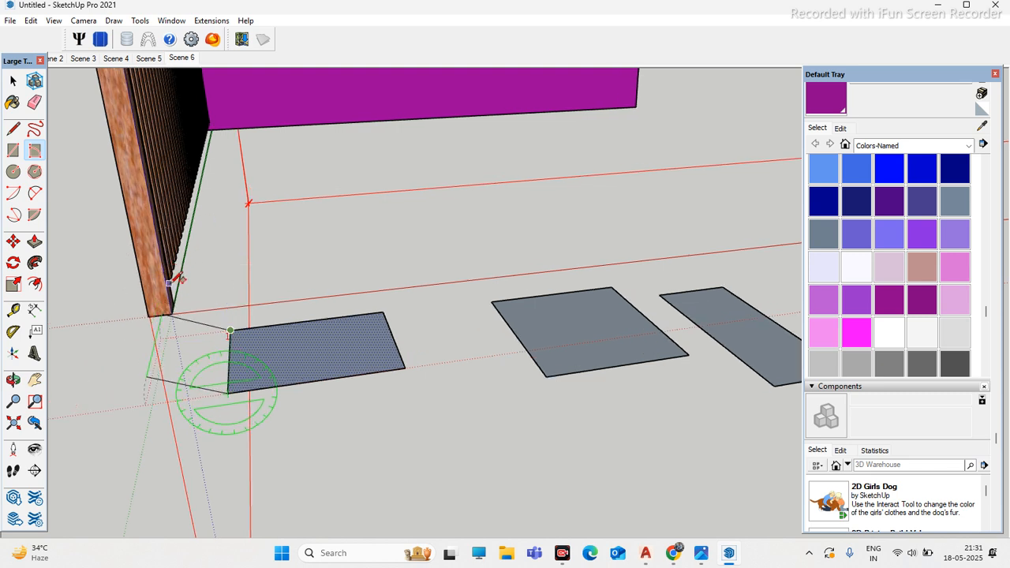
middle_drag(180, 273, 207, 270)
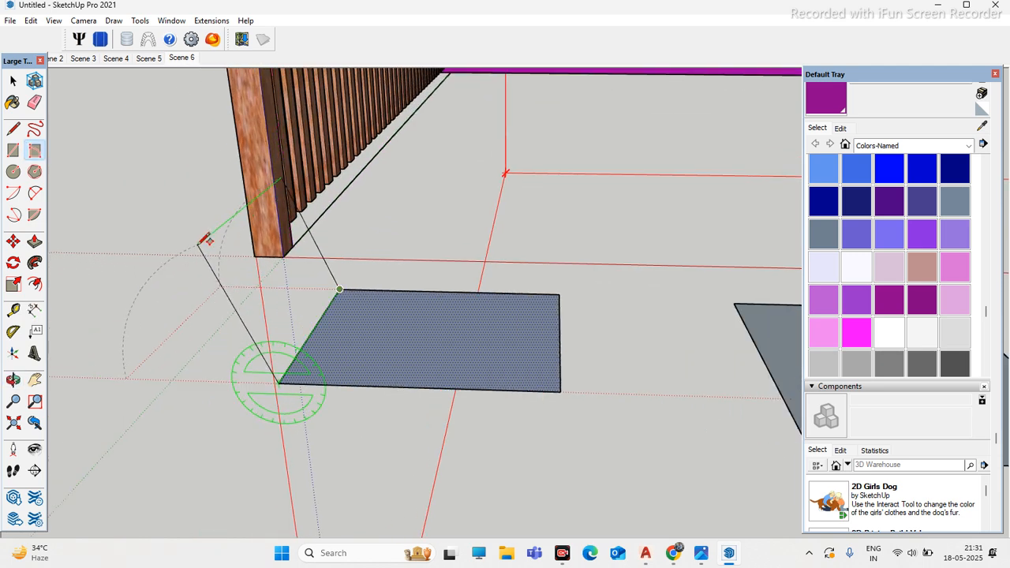
click(205, 239)
Step: Draw a second rotated rectangle leaning outward from the opposite short edge of the same ground rectangle
middle_drag(263, 298, 446, 339)
click(511, 364)
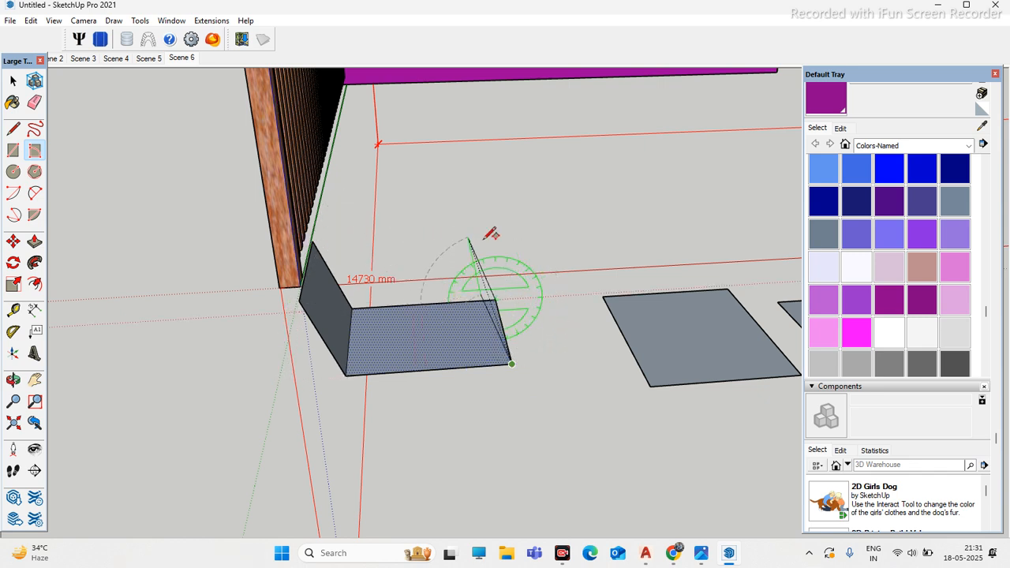
click(526, 232)
Step: Draw a rotated rectangle across the upper edges of the two tilted faces to cover the box
click(526, 232)
click(314, 241)
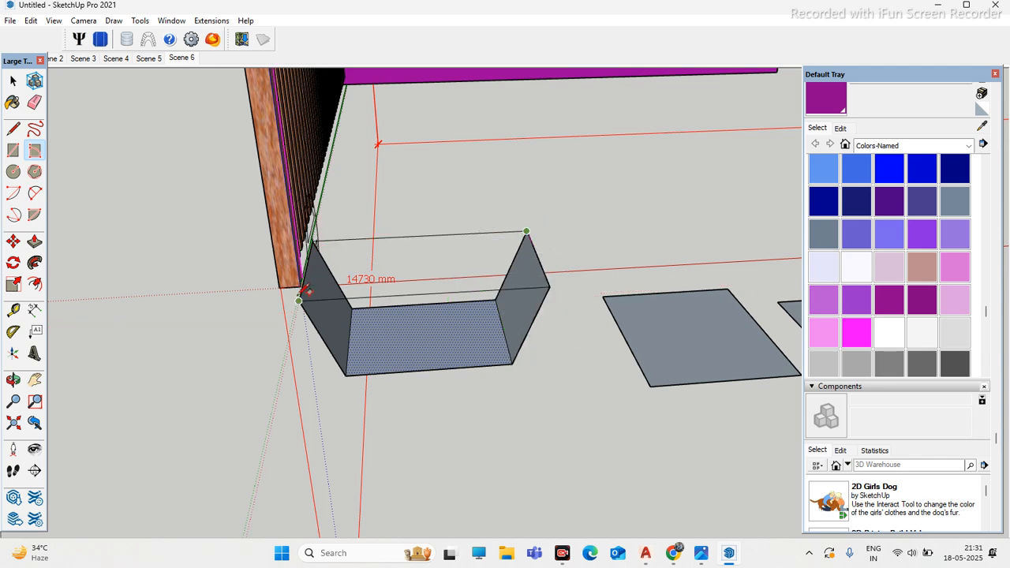
click(299, 300)
middle_drag(339, 334, 158, 266)
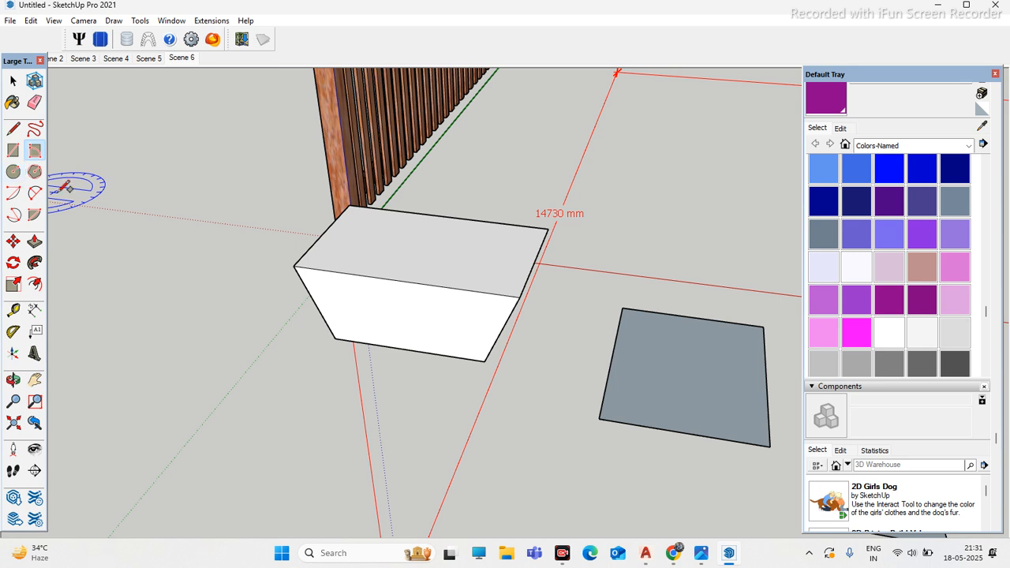
Step: Draw a large circle on the ground beyond the two remaining flat rectangles, overlapping the red axis
click(15, 173)
scroll(520, 298, down, 4)
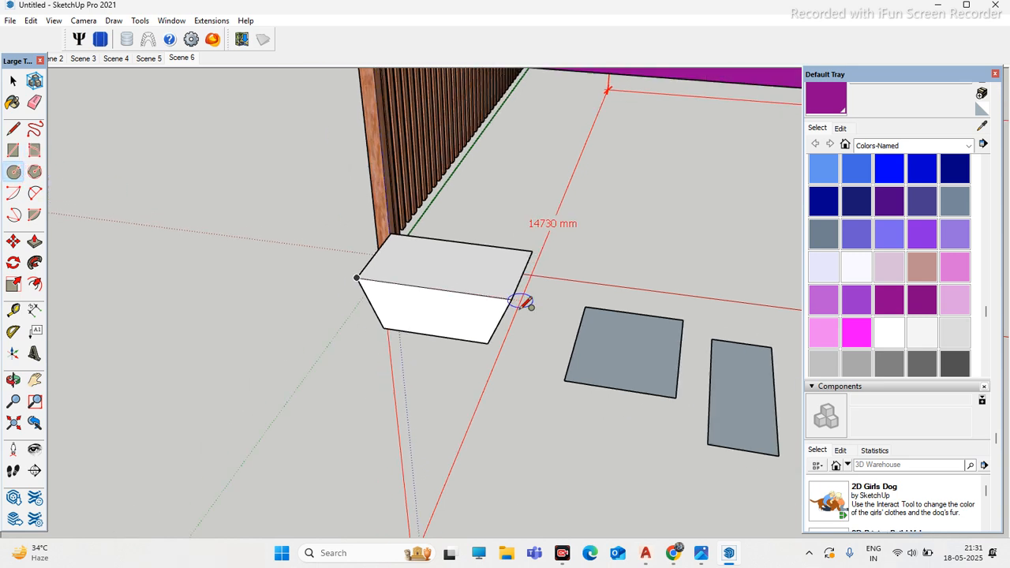
middle_drag(468, 408, 421, 465)
scroll(347, 331, down, 3)
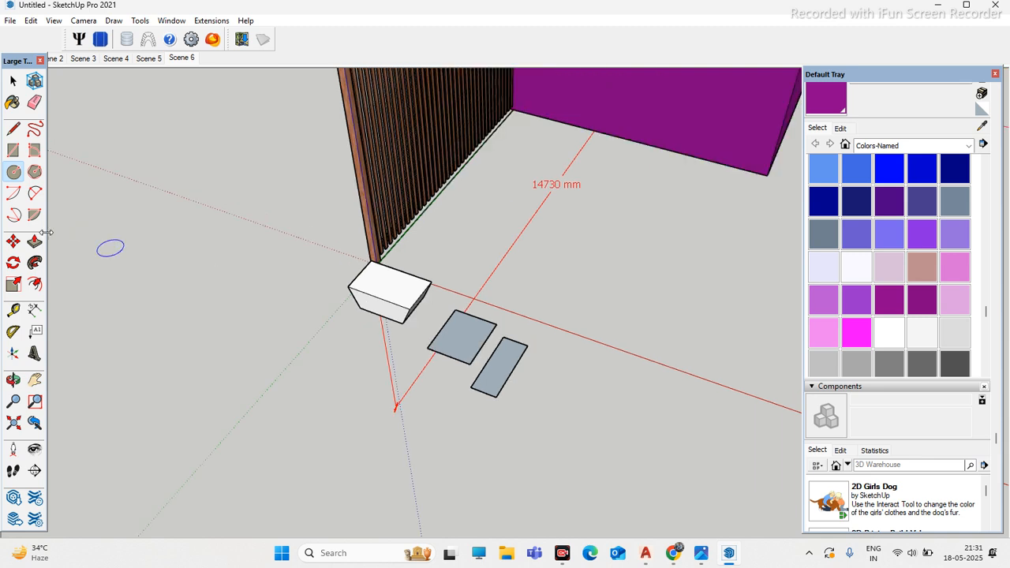
scroll(649, 376, up, 3)
click(645, 406)
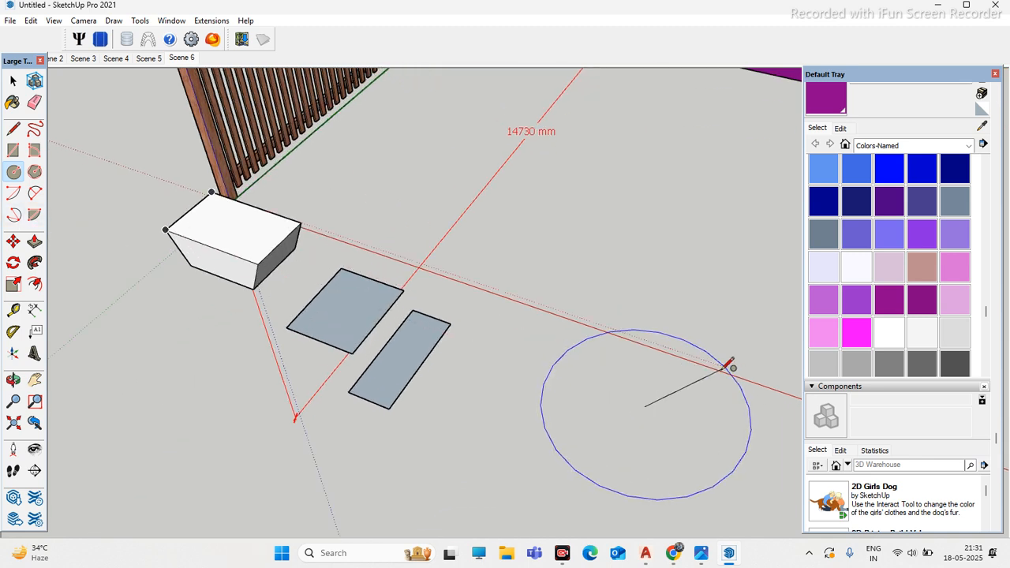
click(706, 372)
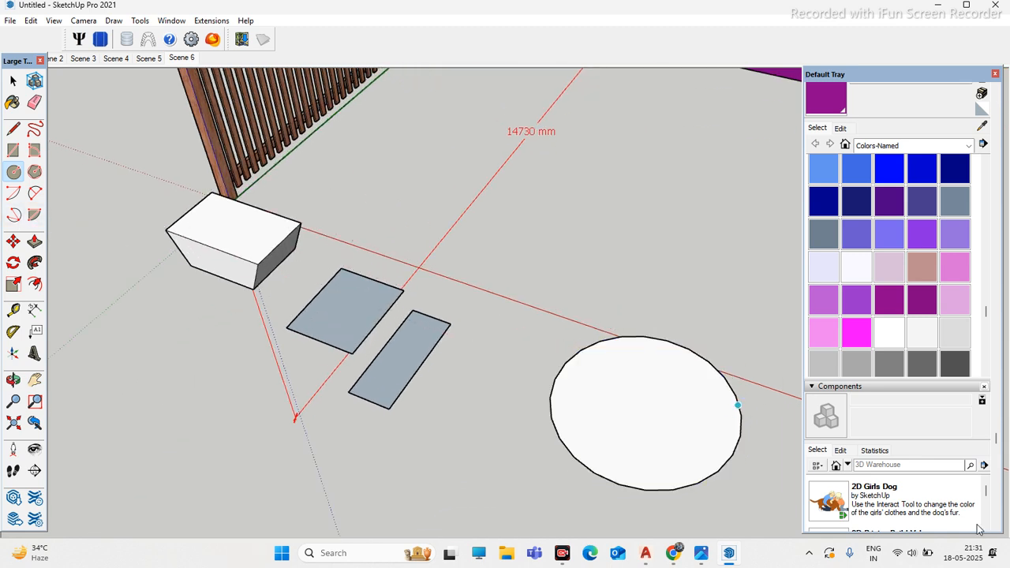
Step: Draw a tiny circle at the centre of the large circle and move the Default Tray slightly higher
click(644, 406)
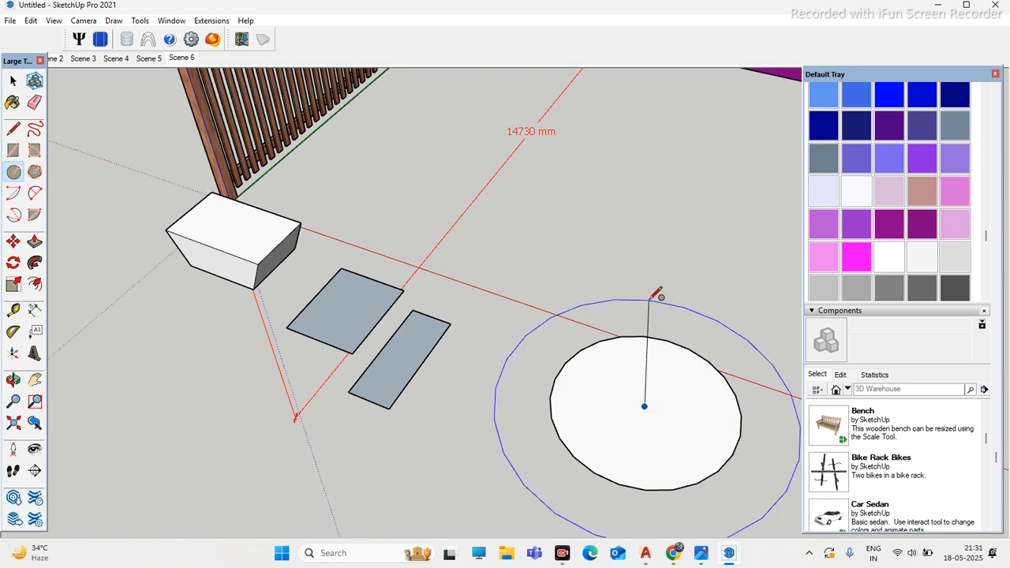
key(Escape)
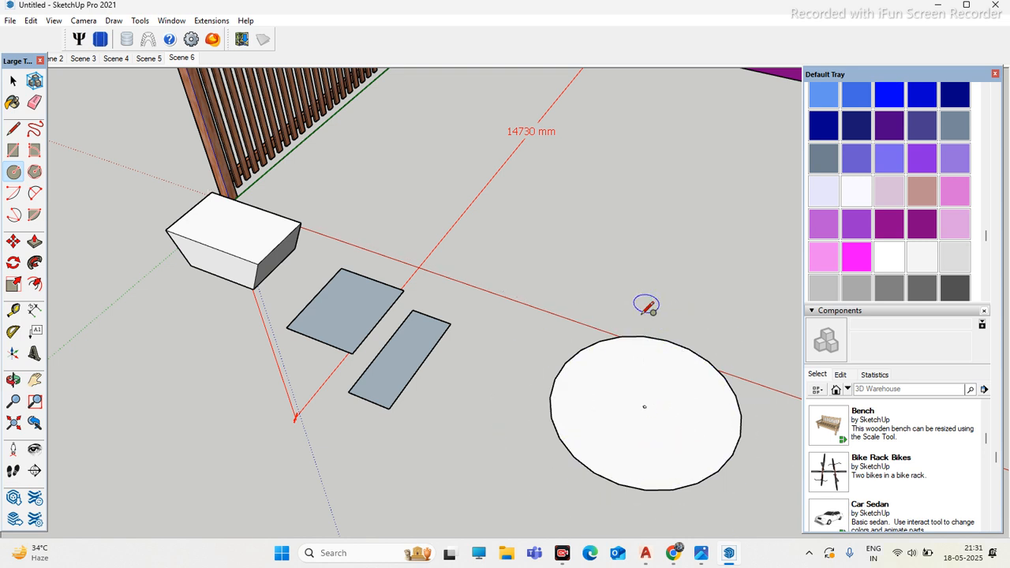
scroll(620, 371, up, 5)
scroll(615, 372, down, 5)
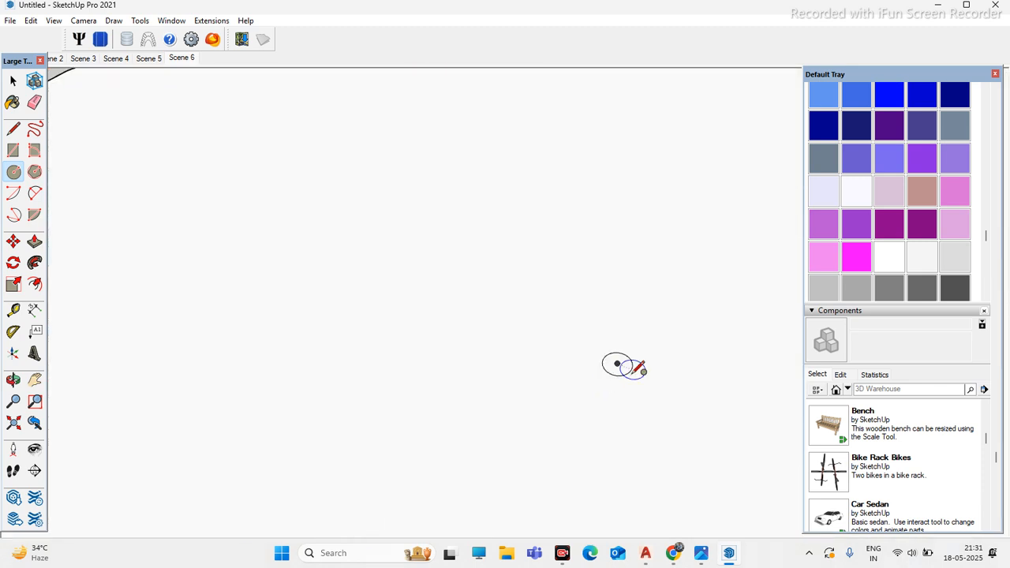
click(602, 354)
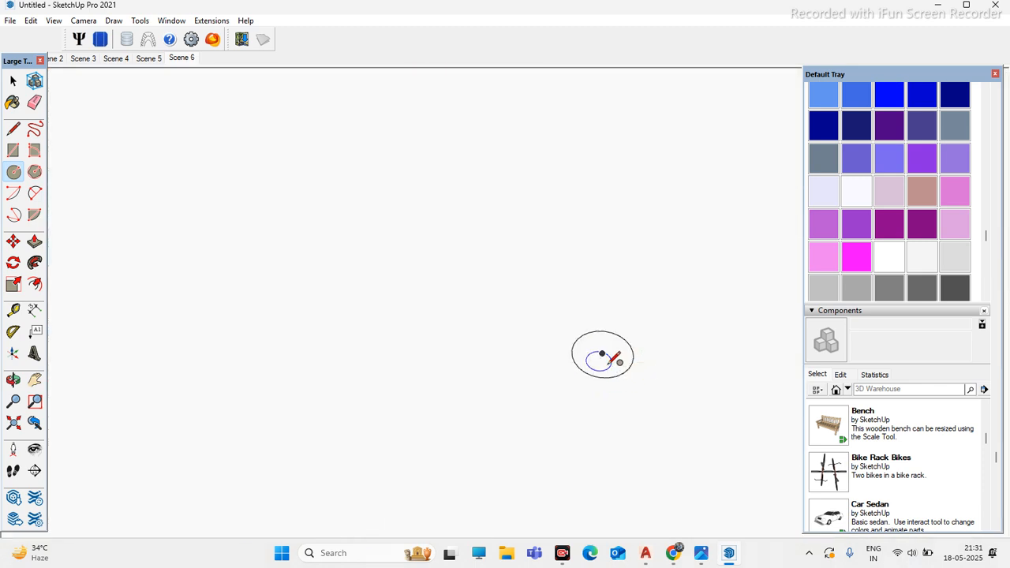
key(Escape)
scroll(554, 330, down, 2)
scroll(556, 328, up, 6)
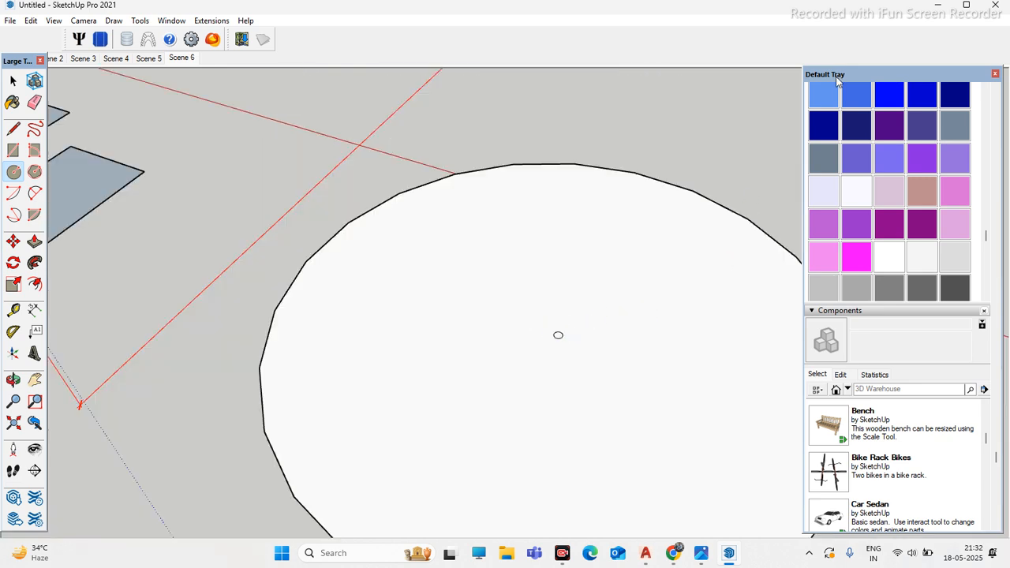
drag(878, 74, 879, 47)
scroll(355, 253, down, 6)
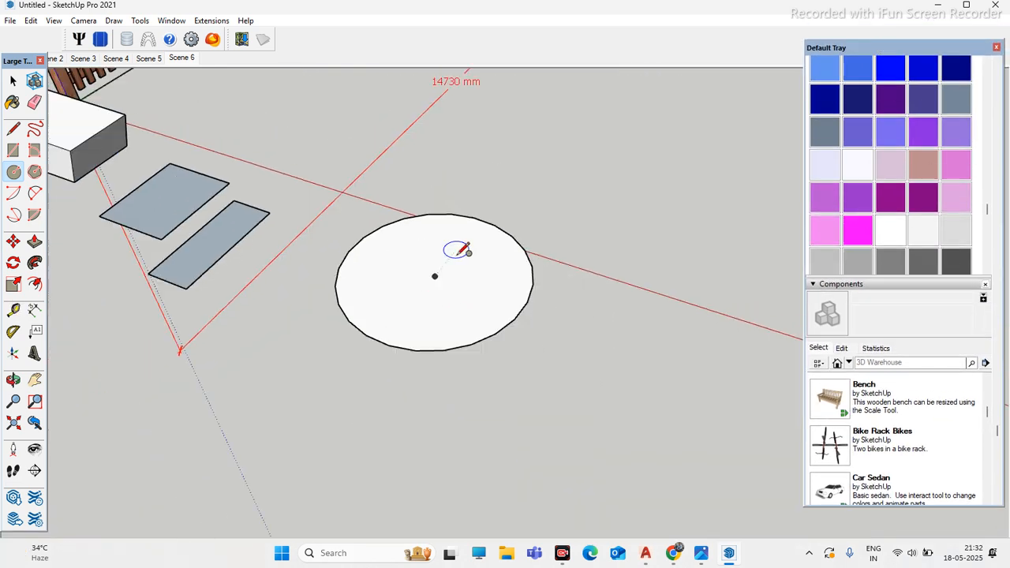
Step: Draw a 2-point arc spanning opposite sides of the large circle and bulging well past it across the red axis
middle_drag(444, 299, 397, 302)
click(34, 195)
click(442, 280)
click(392, 285)
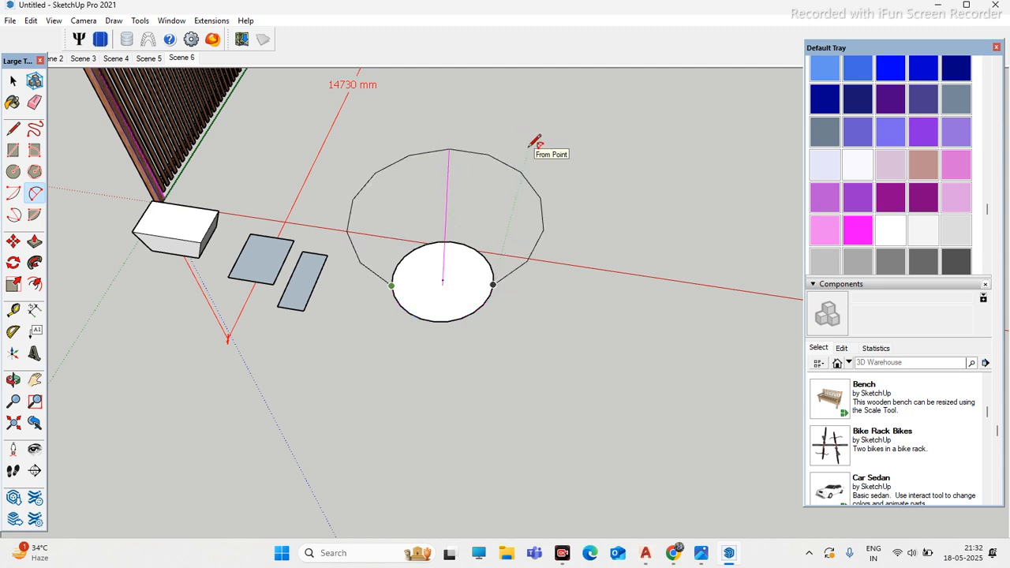
click(523, 140)
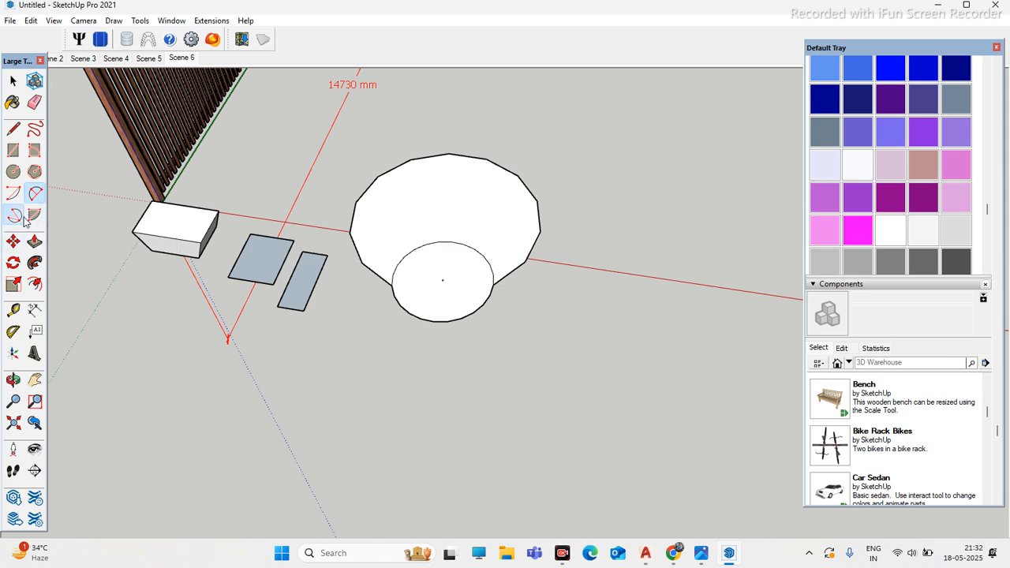
Step: Select the circle and the attached arc shape together
click(35, 240)
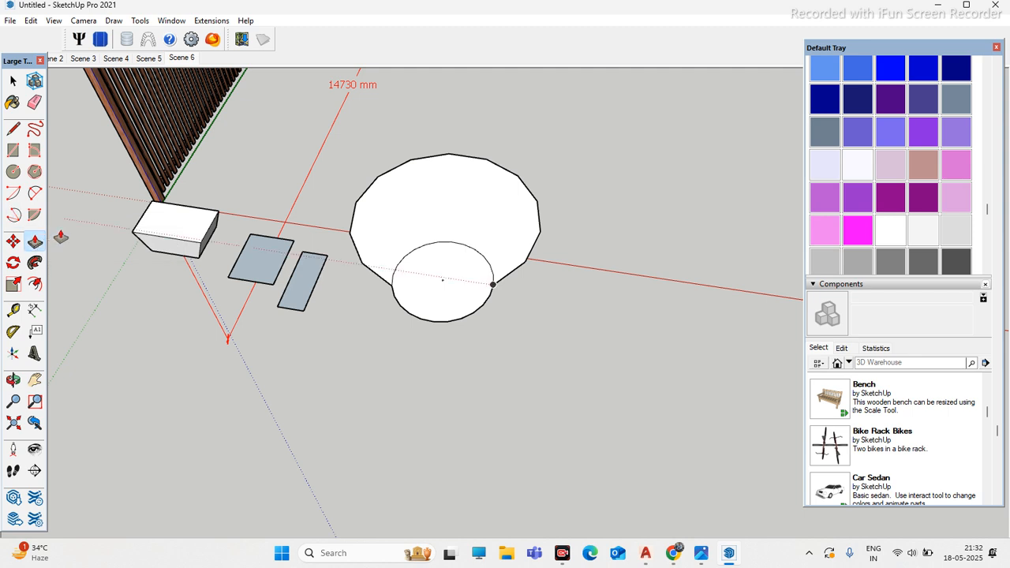
scroll(276, 265, down, 3)
click(13, 242)
click(13, 82)
drag(361, 188, 589, 354)
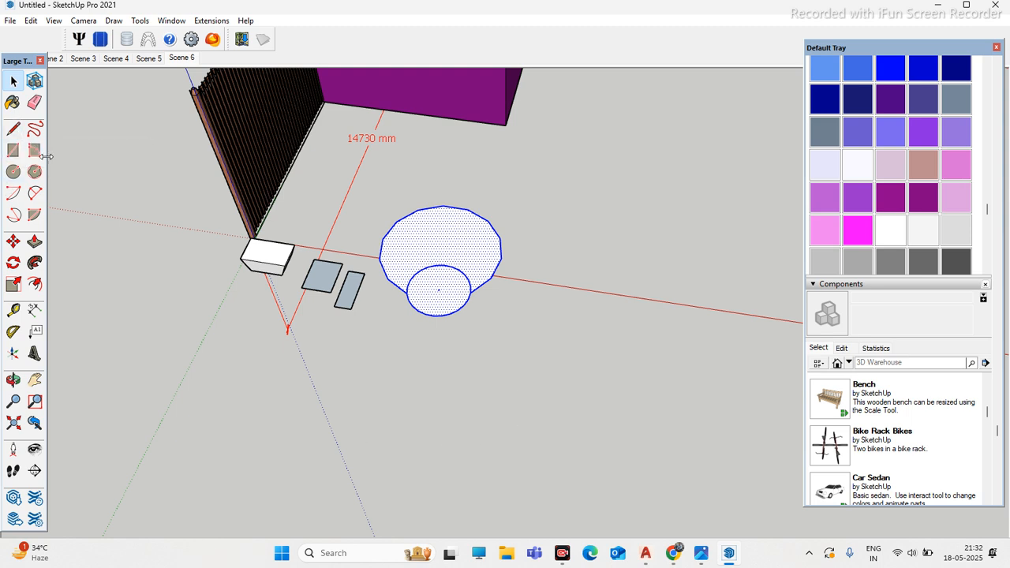
Step: Draw a closed triangle with lines on the ground beyond the circle, crossing the red axis
key(l)
click(538, 319)
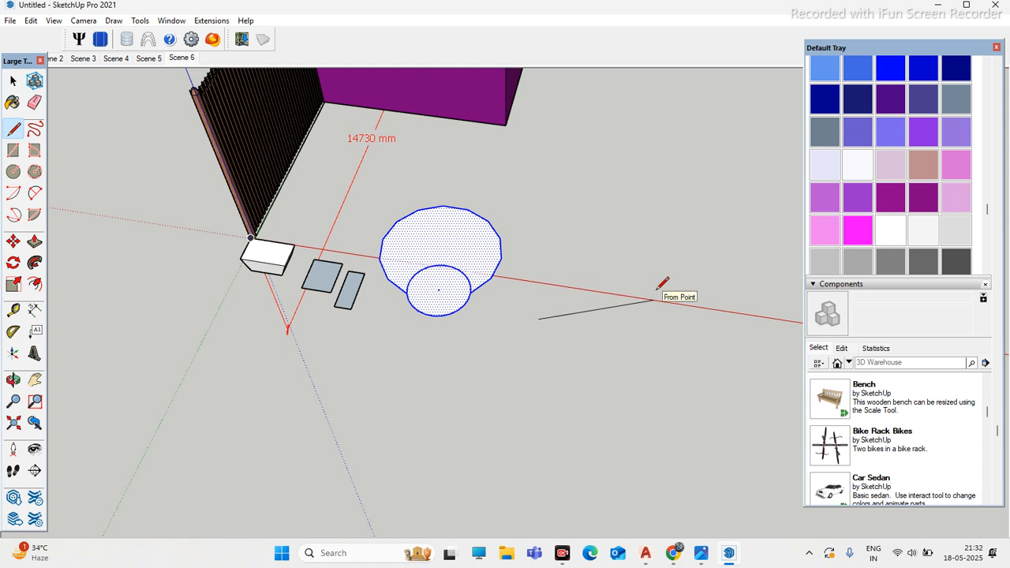
click(619, 217)
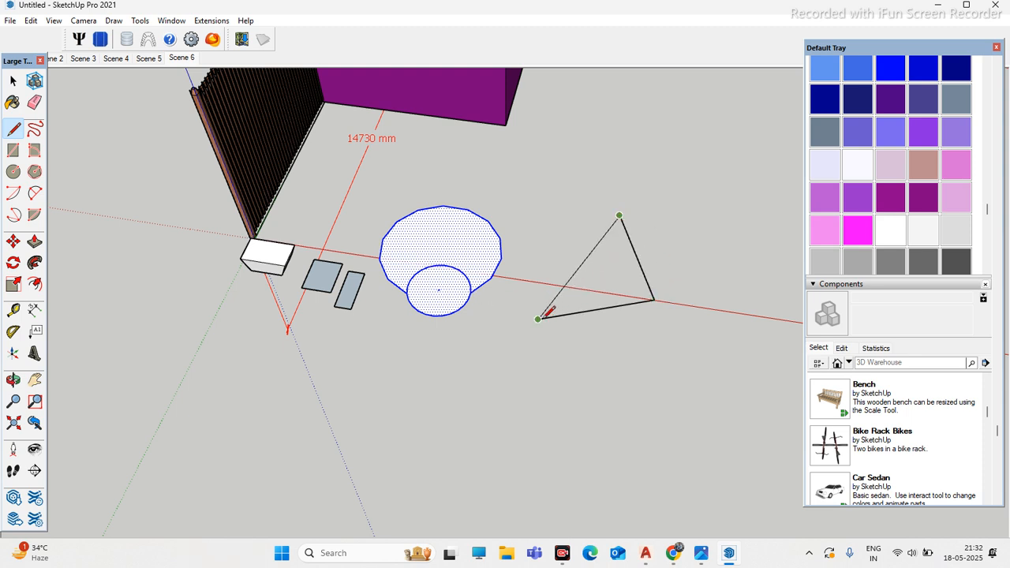
click(538, 318)
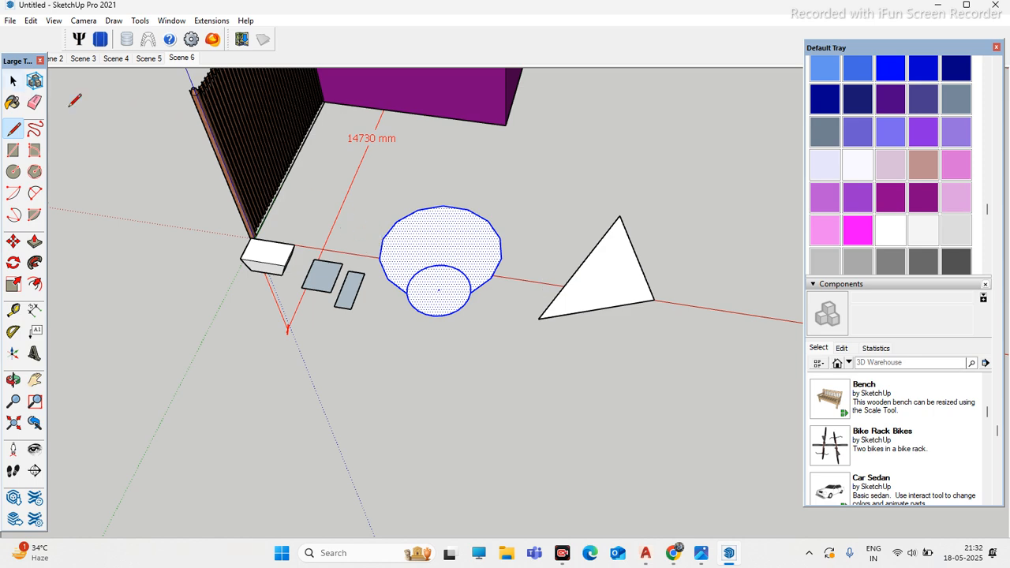
Step: Delete the circle, the arc shape and the triangle
click(12, 80)
drag(463, 366, 433, 403)
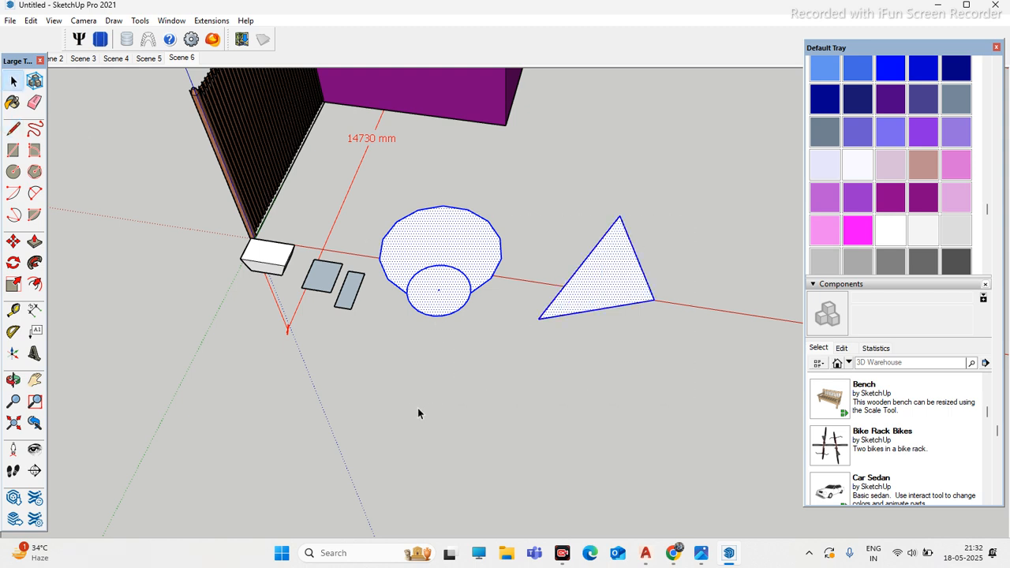
key(Delete)
Step: Try to copy the ungrouped tapered box along the red axis beyond the two flat rectangles
scroll(308, 327, up, 5)
middle_drag(308, 327, 411, 308)
scroll(552, 329, down, 2)
scroll(218, 229, up, 4)
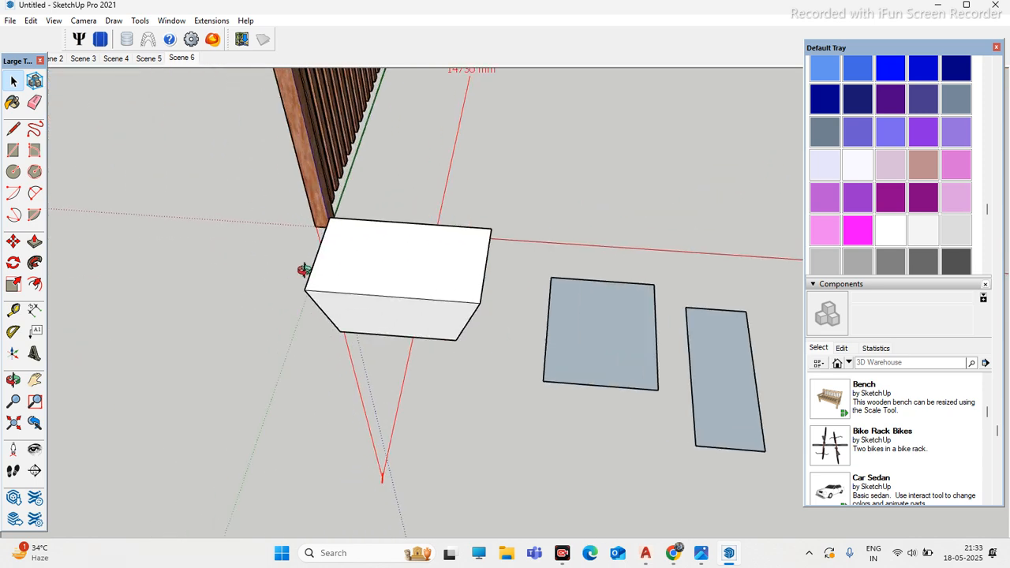
scroll(298, 270, up, 4)
drag(306, 214, 632, 448)
key(m)
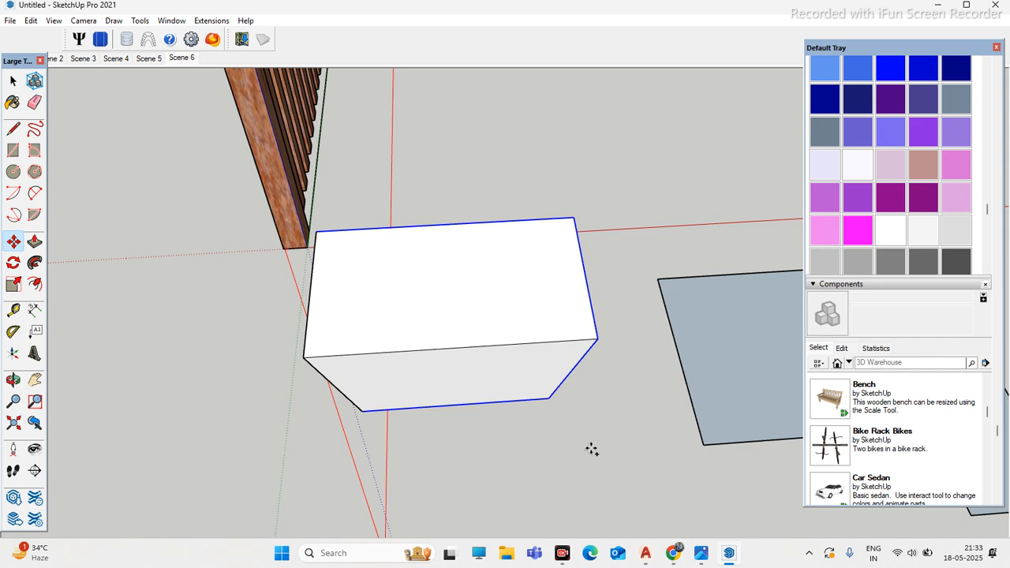
click(377, 411)
key(ctrl)
scroll(484, 399, down, 6)
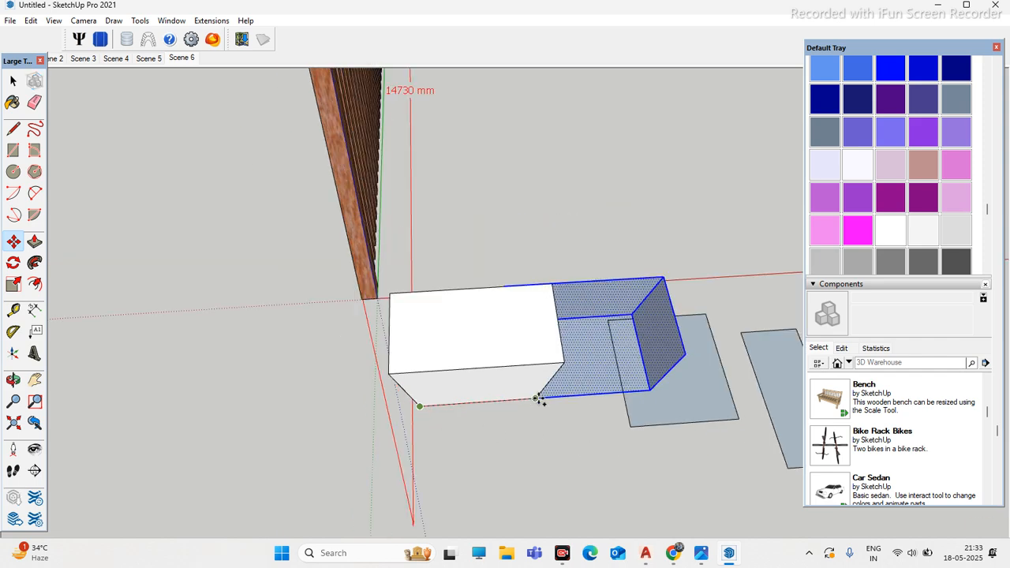
click(723, 381)
middle_drag(667, 394, 597, 388)
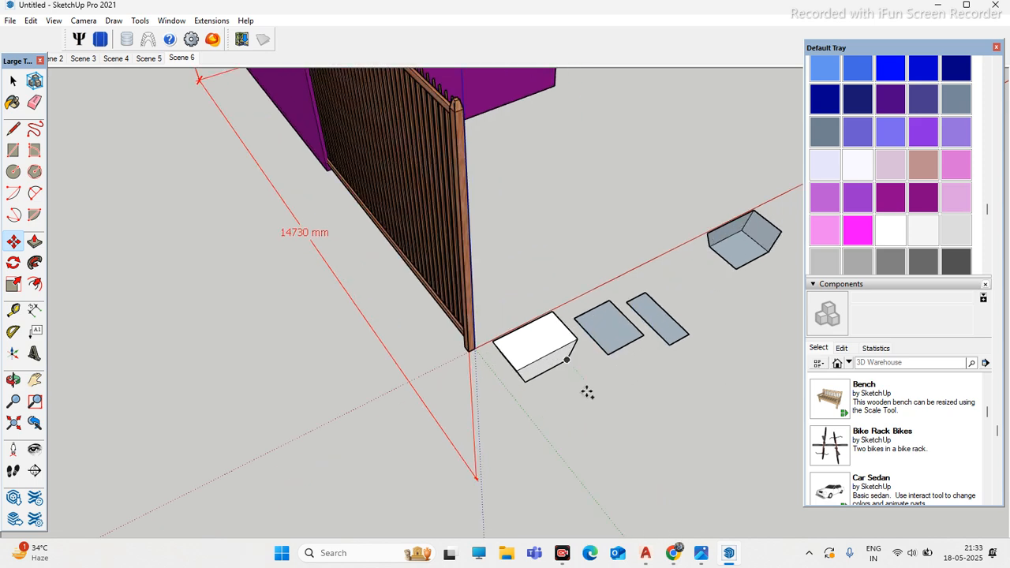
key(ctrl+z)
Step: Select all faces and edges of the tapered box and make them a group
click(13, 84)
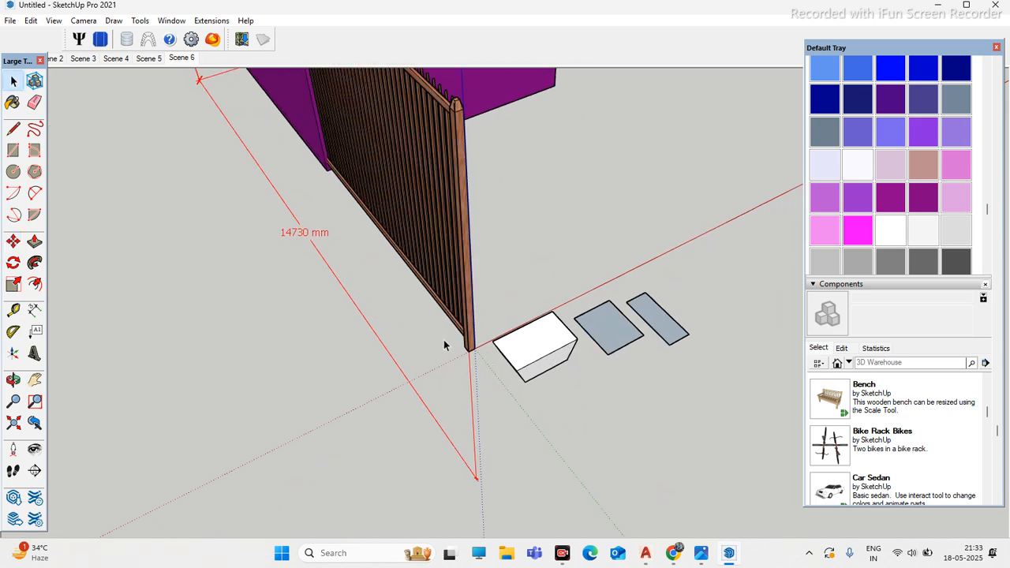
scroll(505, 317, up, 2)
drag(495, 225, 681, 462)
middle_drag(681, 462, 572, 371)
right_click(572, 372)
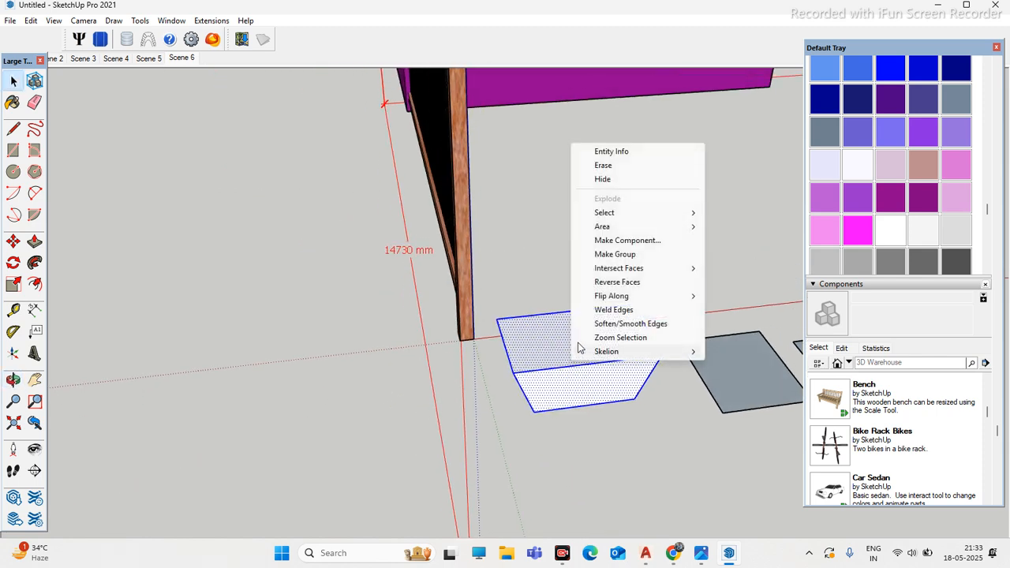
click(612, 254)
scroll(581, 371, down, 1)
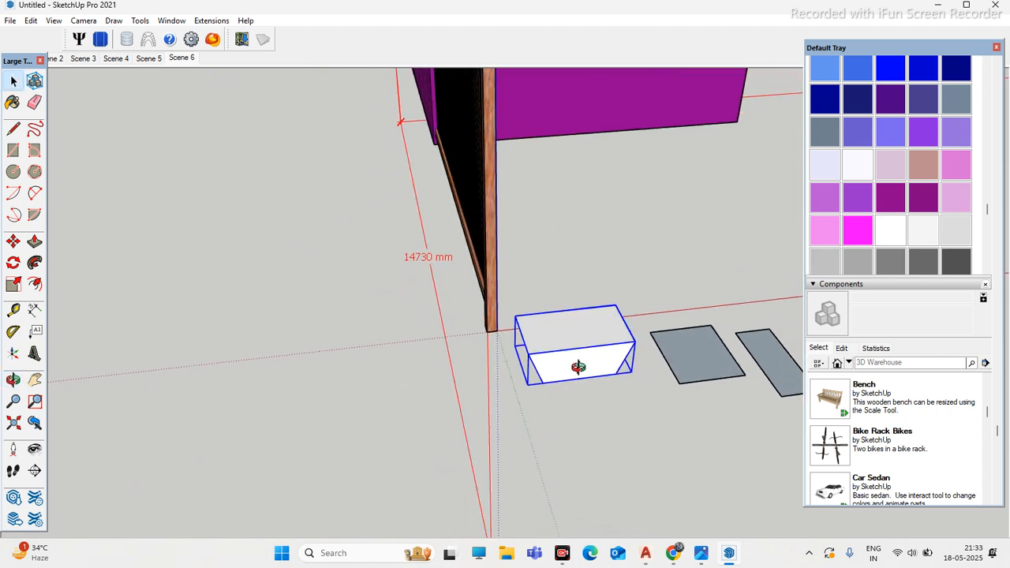
Step: Copy the tapered box group twice along the dotted side of the red axis, spacing the copies apart
middle_drag(581, 371, 710, 371)
scroll(616, 359, up, 2)
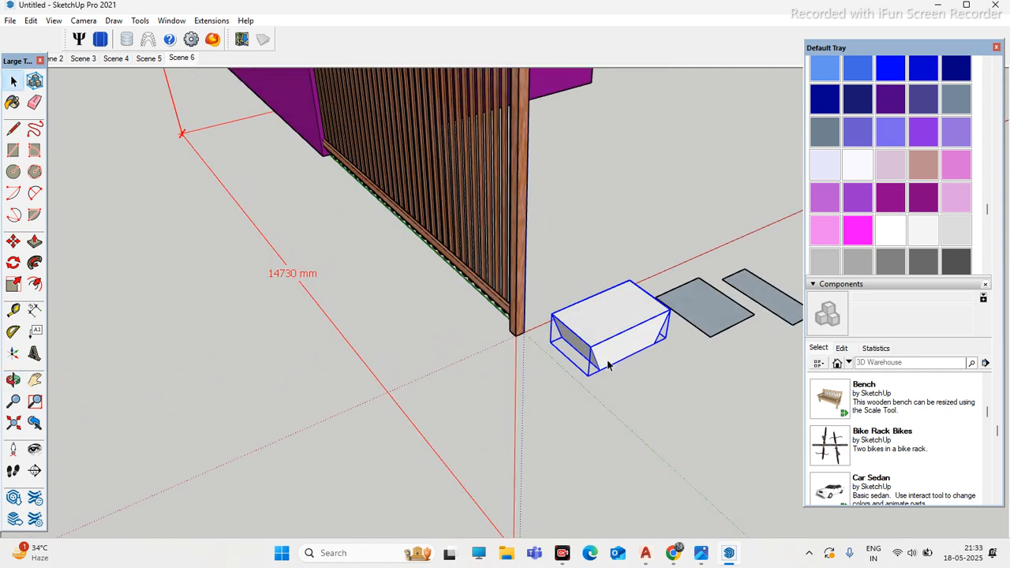
key(m)
ctrl+drag(597, 371, 377, 481)
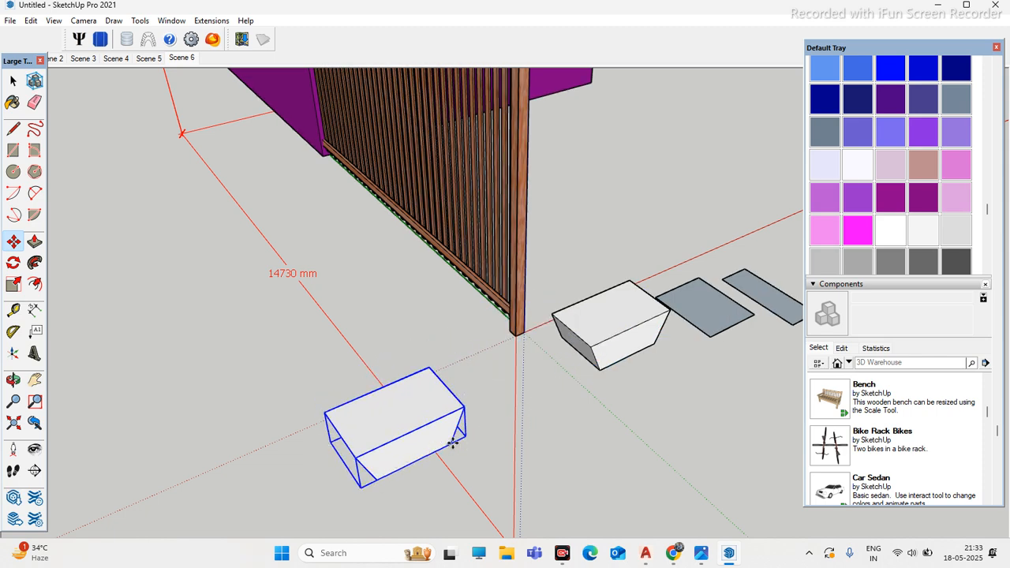
scroll(569, 418, down, 5)
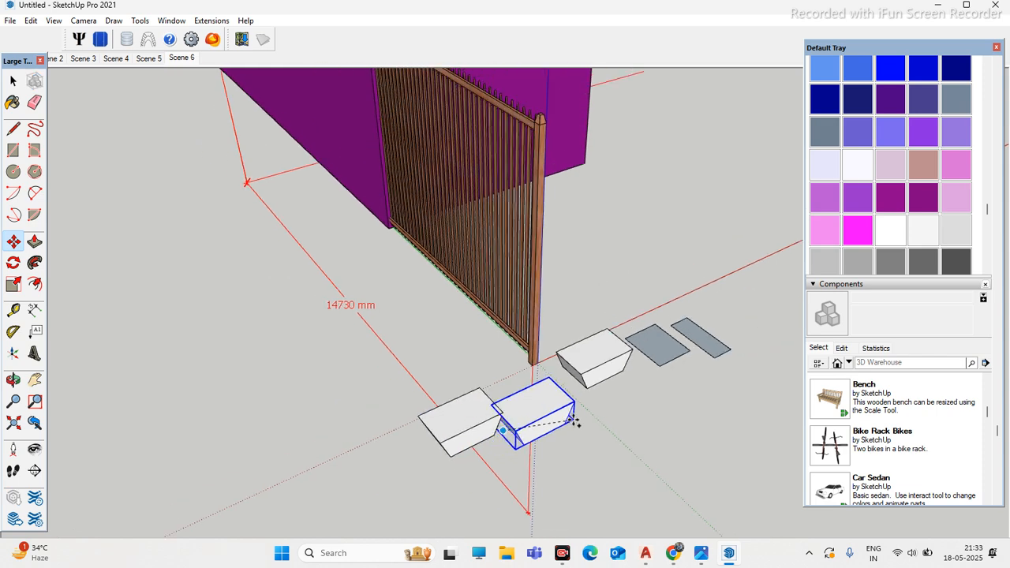
click(444, 464)
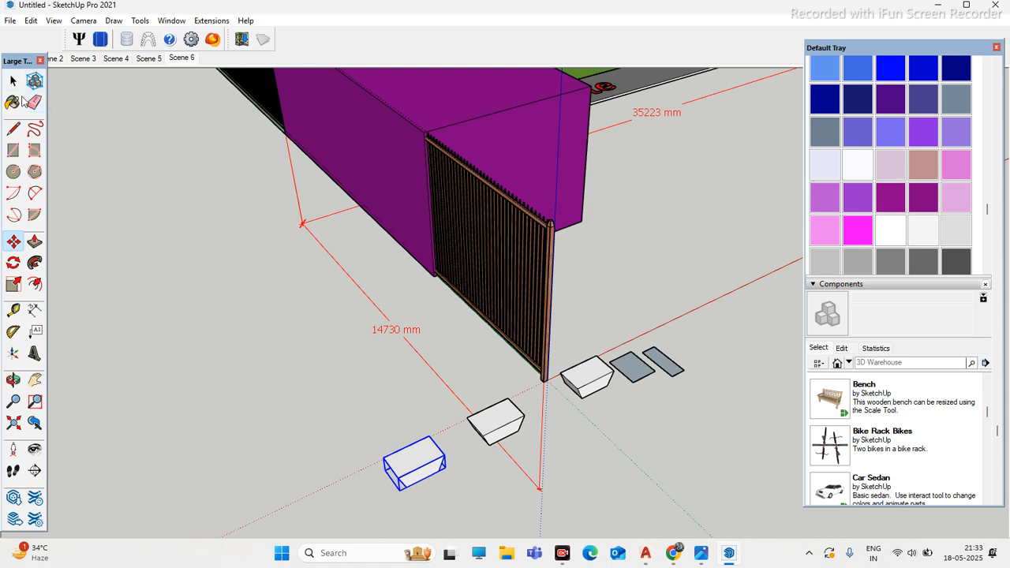
click(13, 149)
click(224, 317)
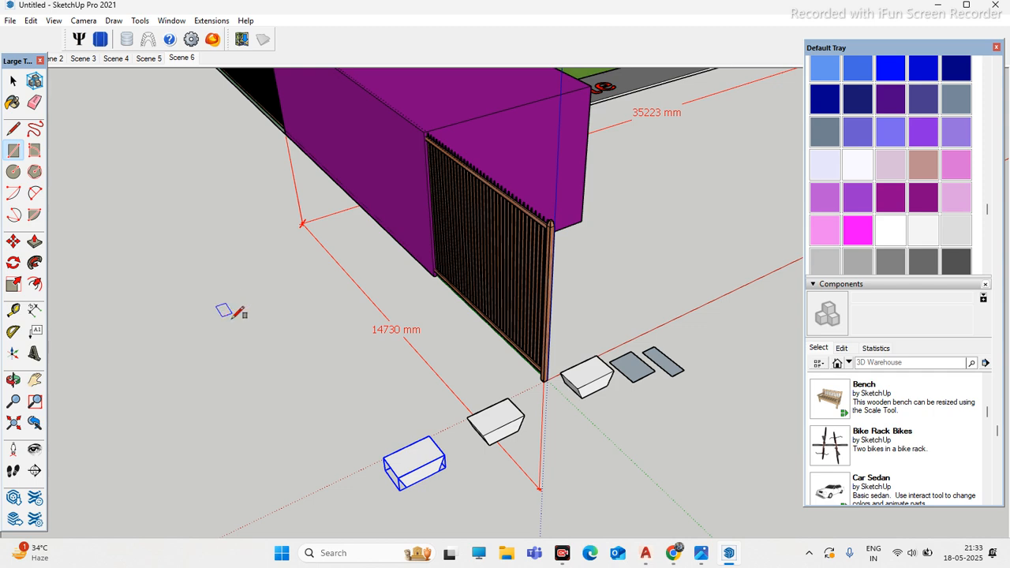
click(34, 172)
key(c)
click(183, 275)
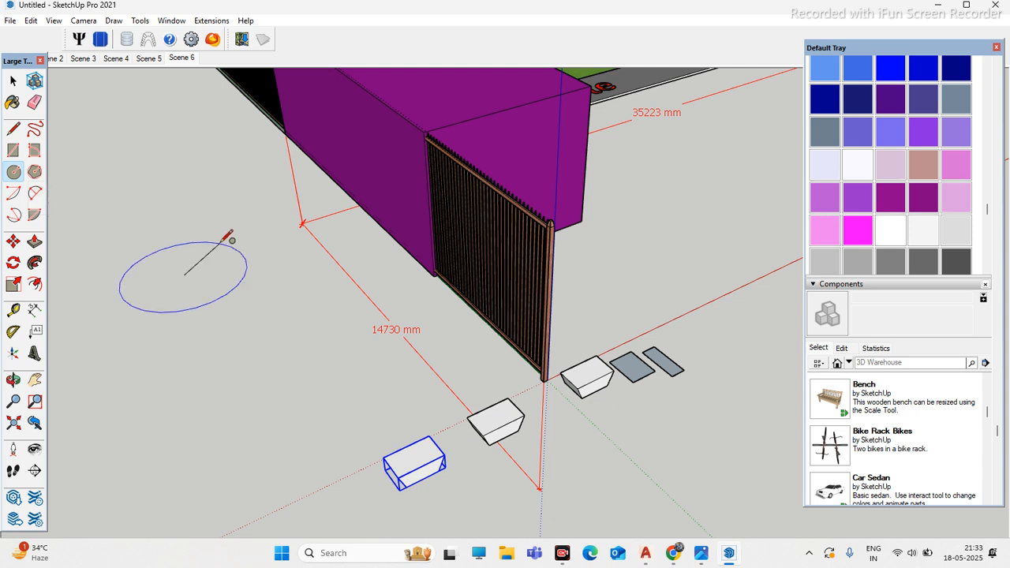
key(Escape)
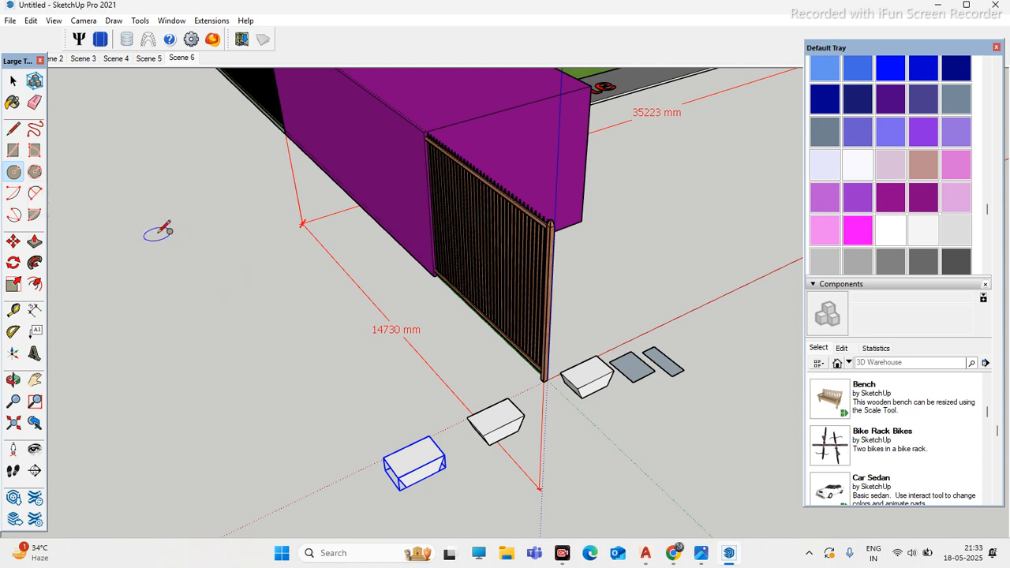
click(154, 246)
key(Escape)
Step: Try to raise the wider flat rectangle beside the tapered box with Push/Pull
click(34, 243)
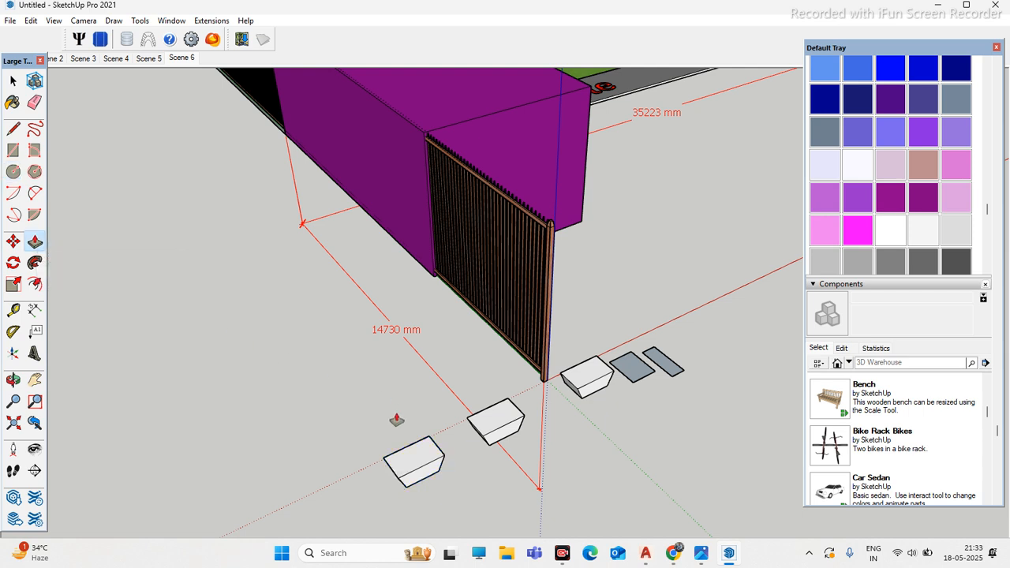
scroll(402, 430, up, 3)
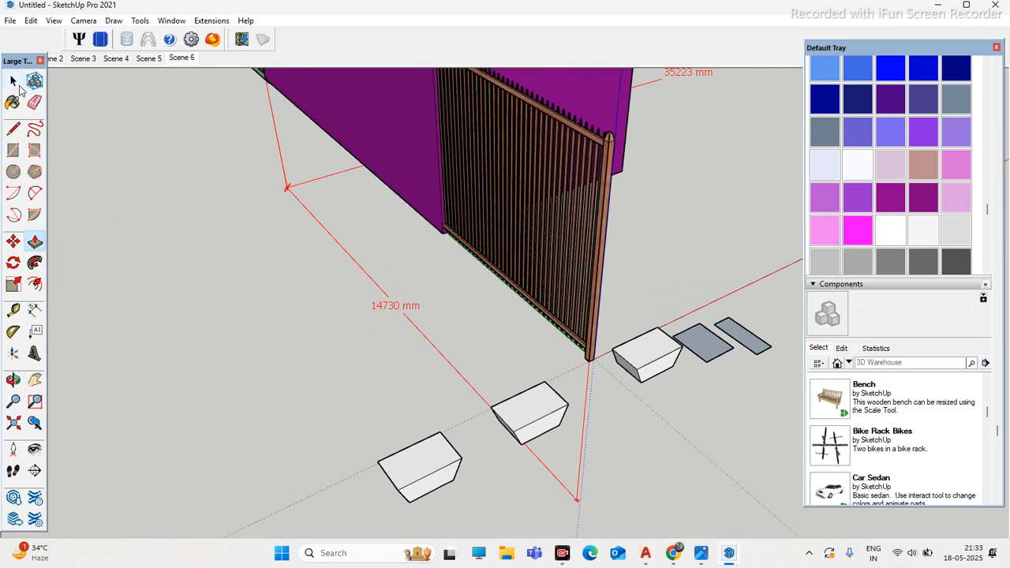
click(14, 83)
middle_drag(365, 327, 197, 351)
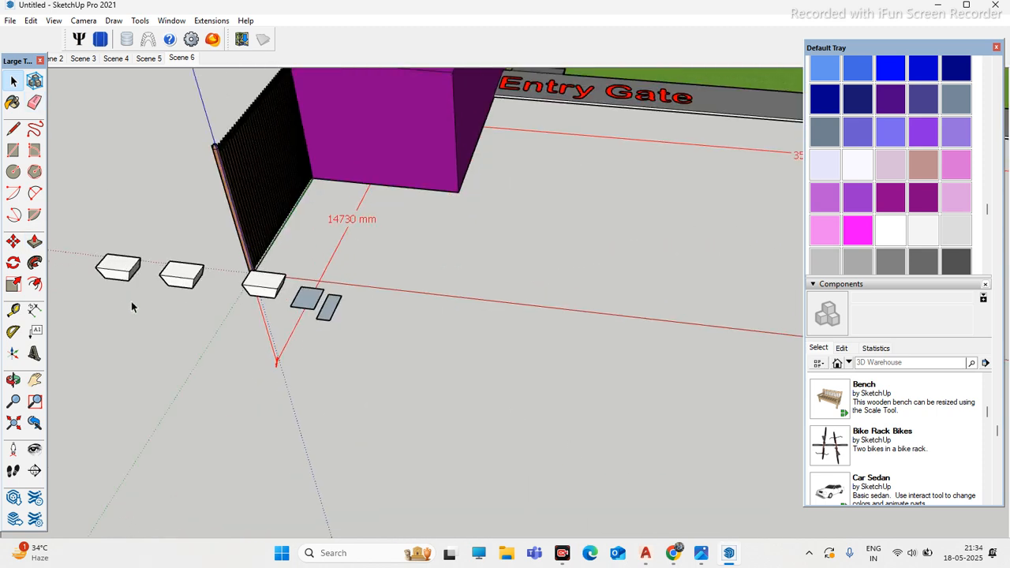
scroll(152, 191, up, 2)
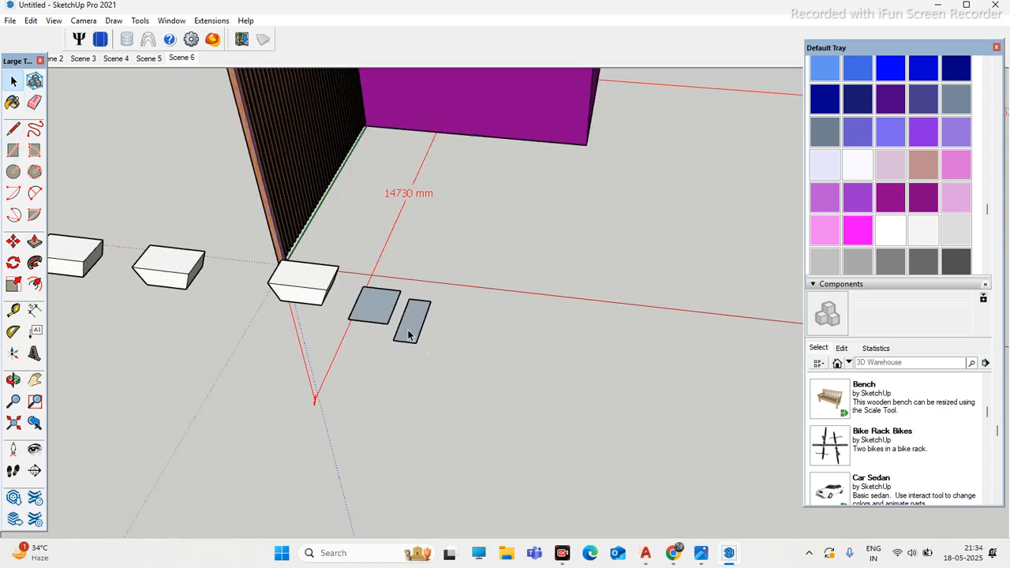
scroll(392, 332, up, 2)
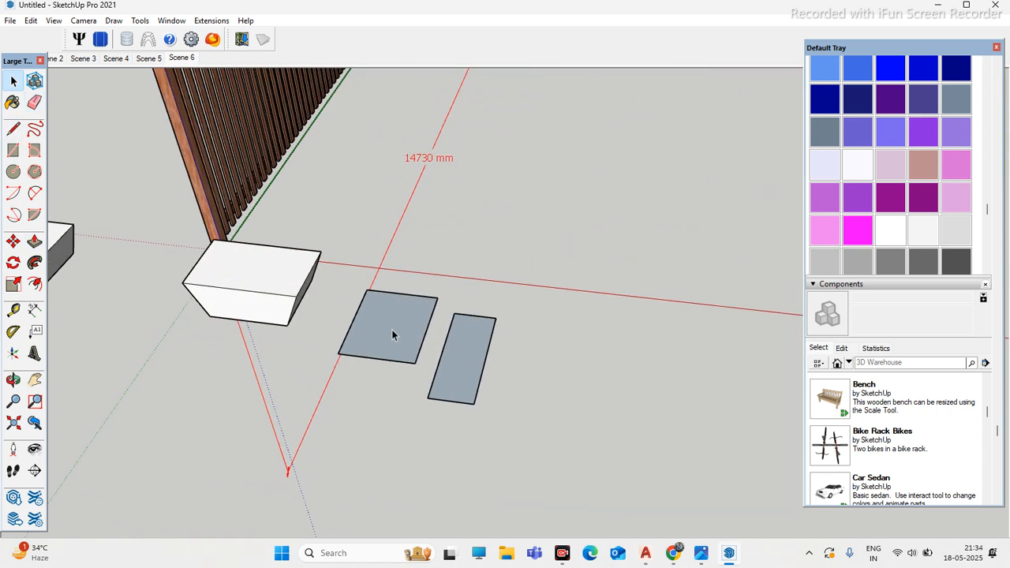
click(34, 242)
middle_drag(171, 278, 396, 363)
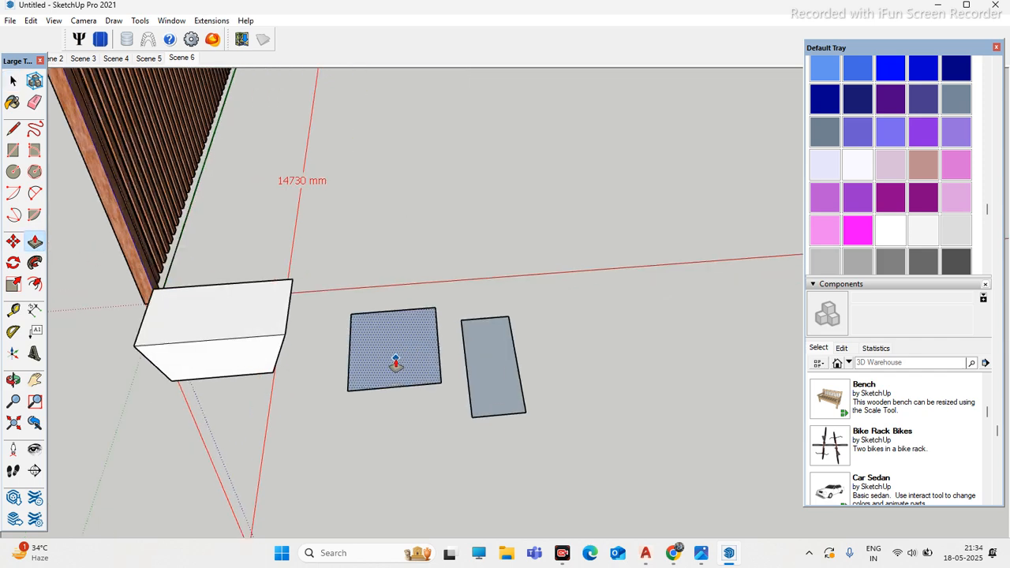
click(395, 363)
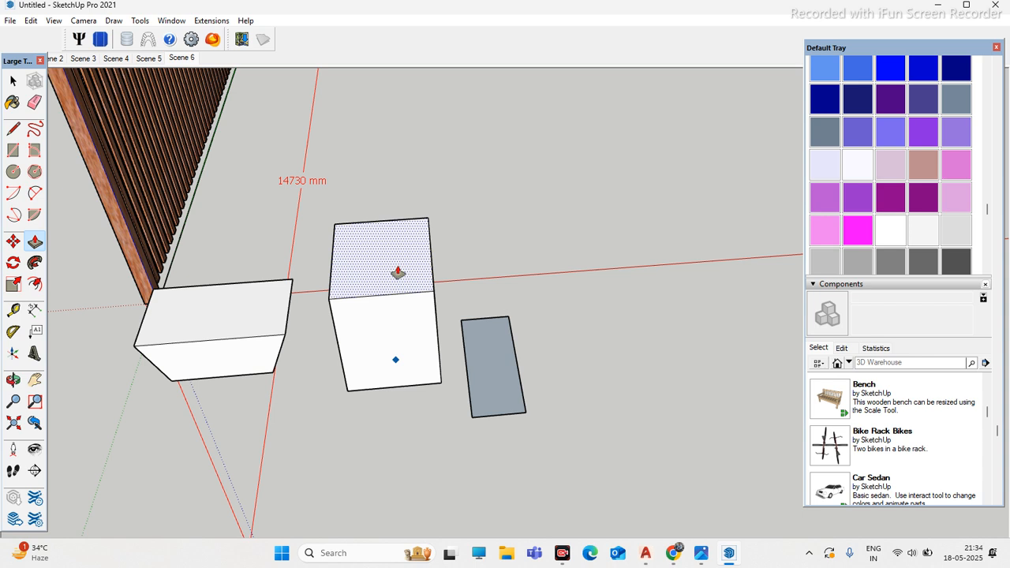
key(Escape)
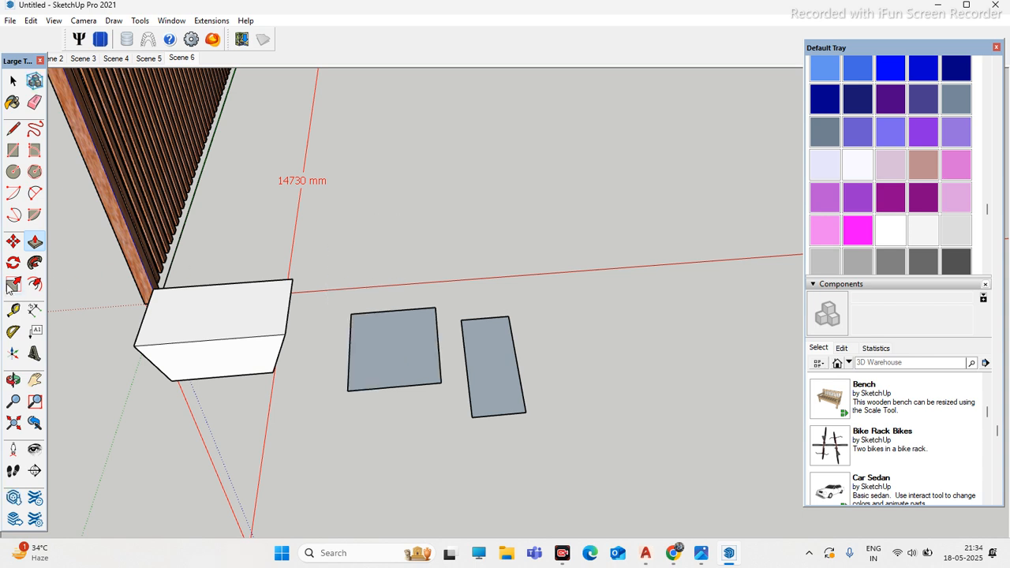
Step: Extrude the wider and the narrower flat rectangles upward into two tall blocks with Push/Pull
click(34, 241)
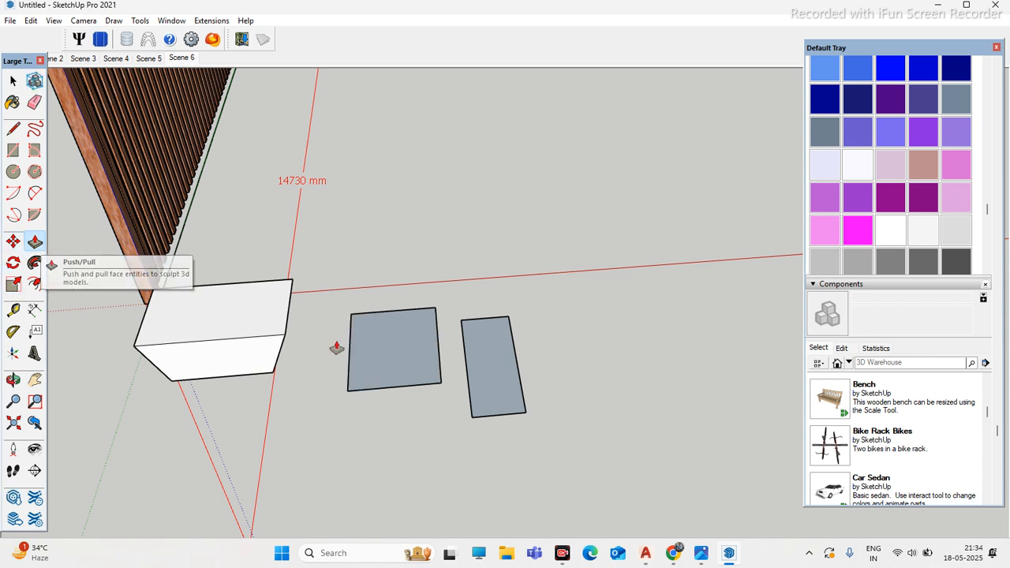
scroll(409, 367, up, 2)
click(409, 368)
click(403, 243)
click(510, 369)
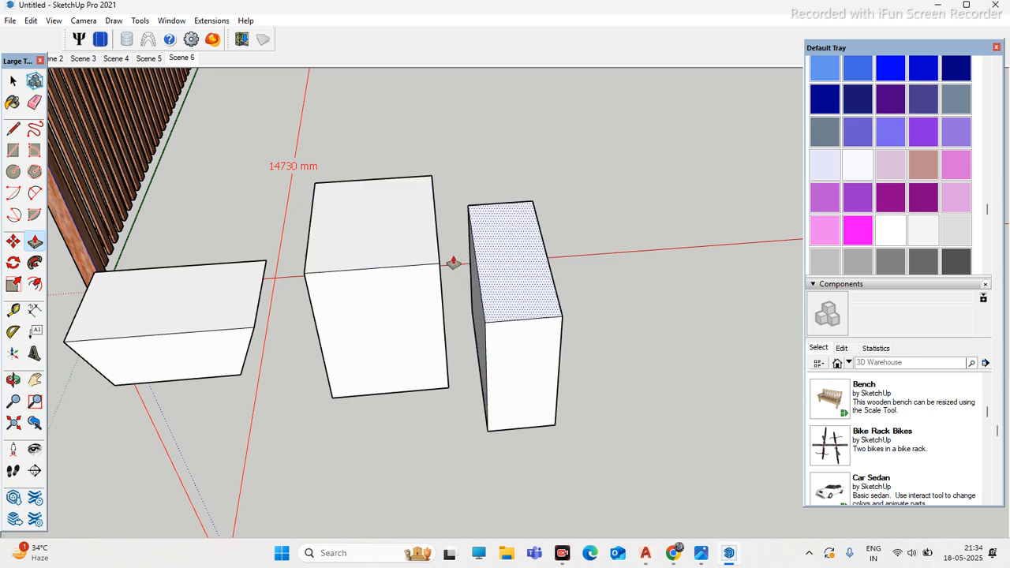
click(436, 256)
middle_drag(437, 255, 509, 290)
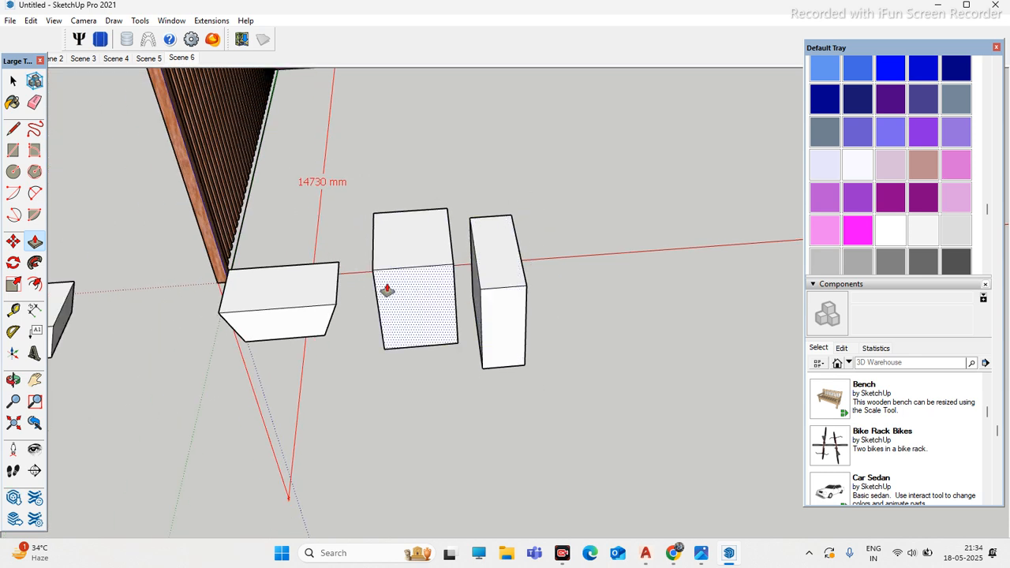
middle_drag(394, 289, 361, 295)
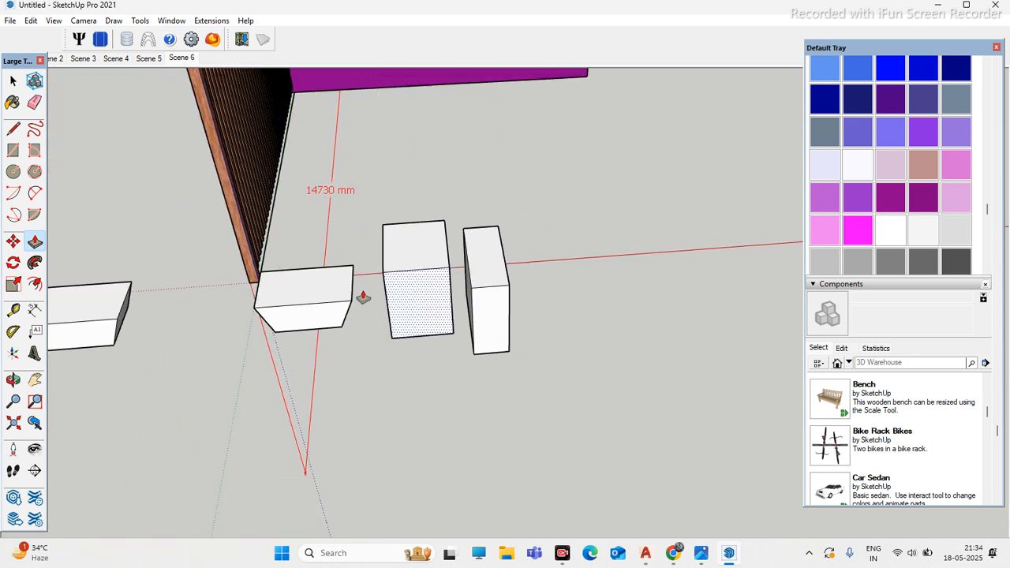
click(24, 291)
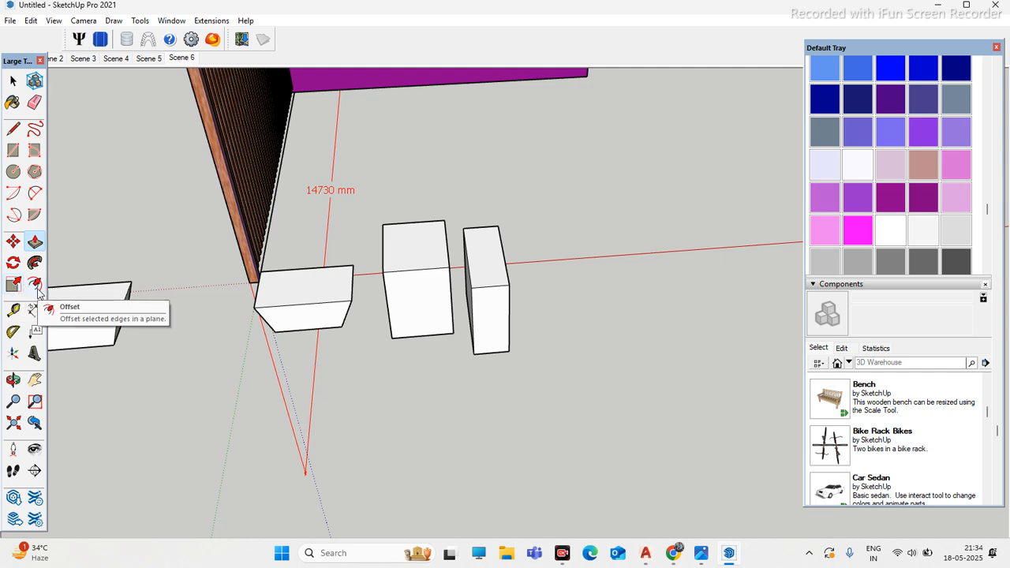
Step: Try to scale the tapered box group uniformly about its opposite corner
click(341, 298)
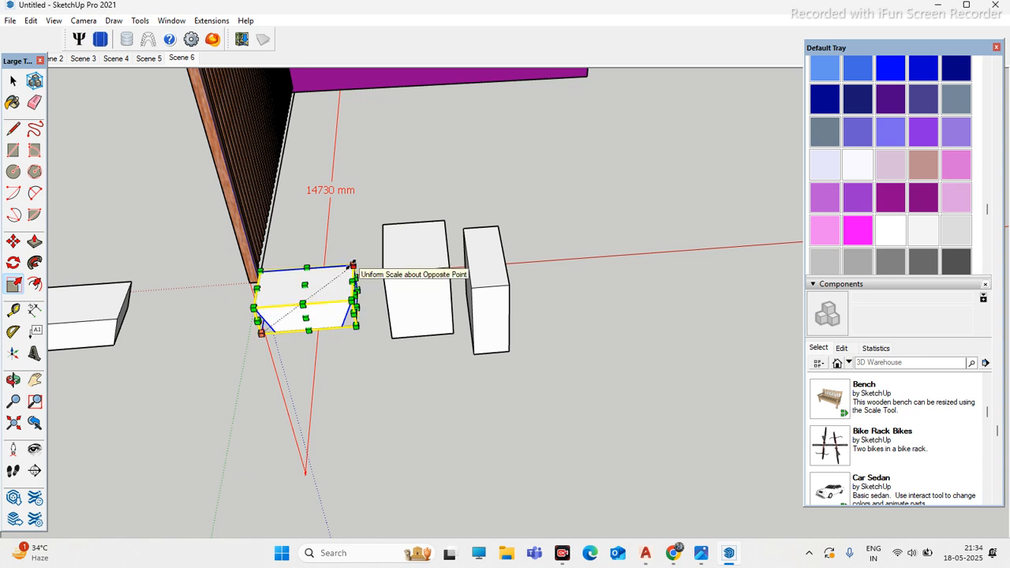
click(354, 268)
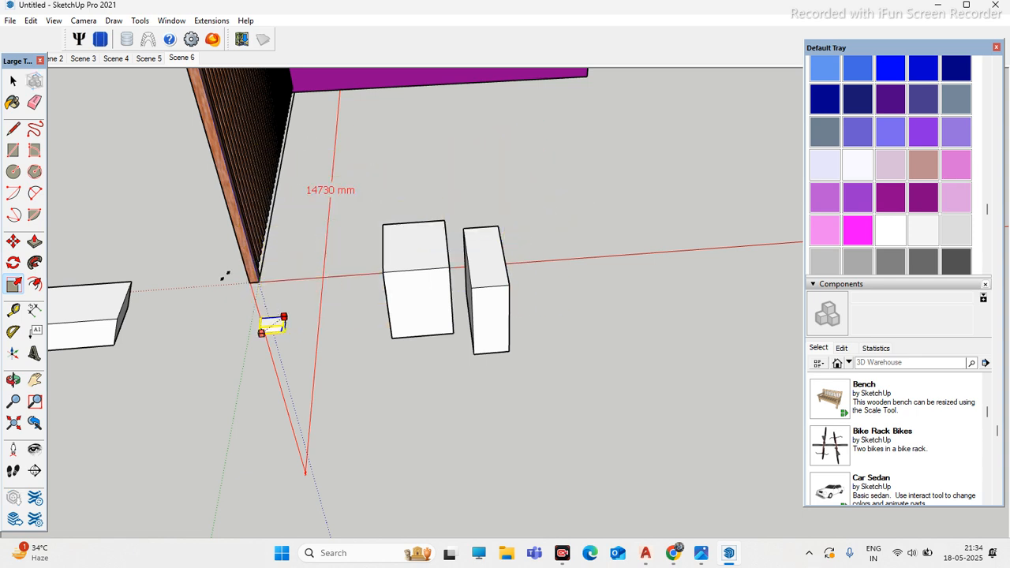
key(Escape)
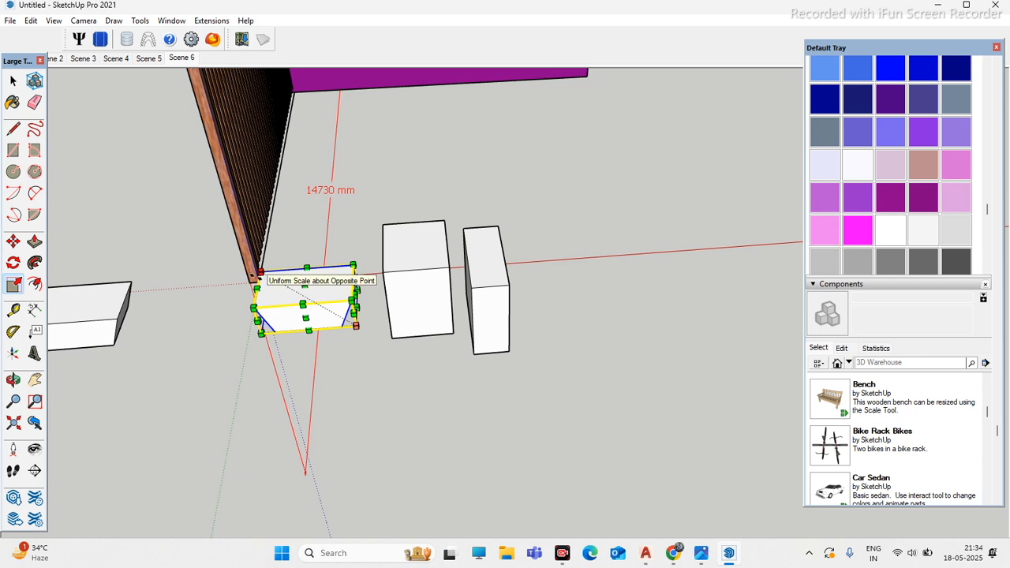
click(13, 81)
click(313, 293)
click(352, 265)
key(Escape)
click(13, 80)
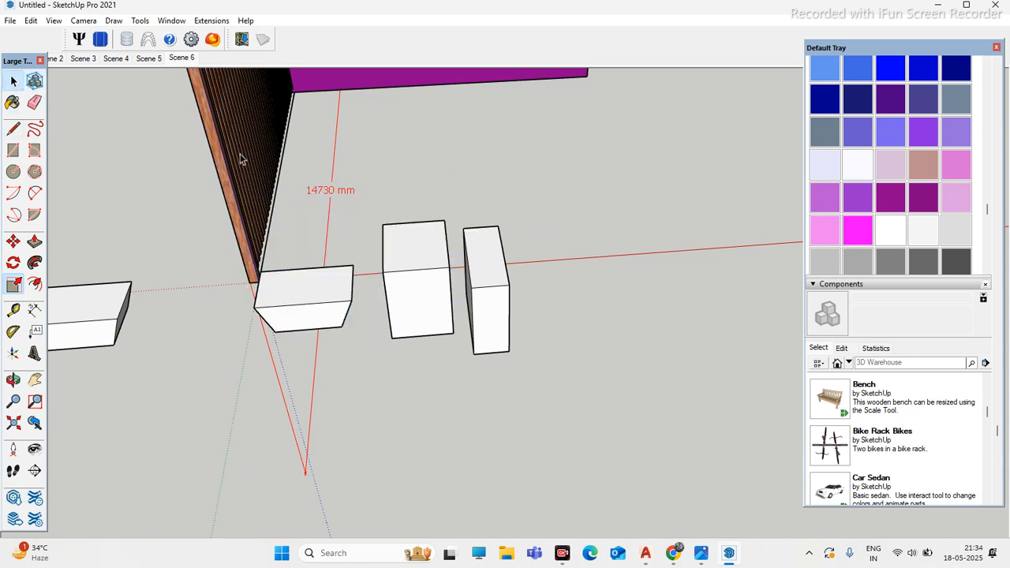
Step: Try enlarging the narrow block's top face from its corner with Scale, and undo it
click(481, 272)
key(s)
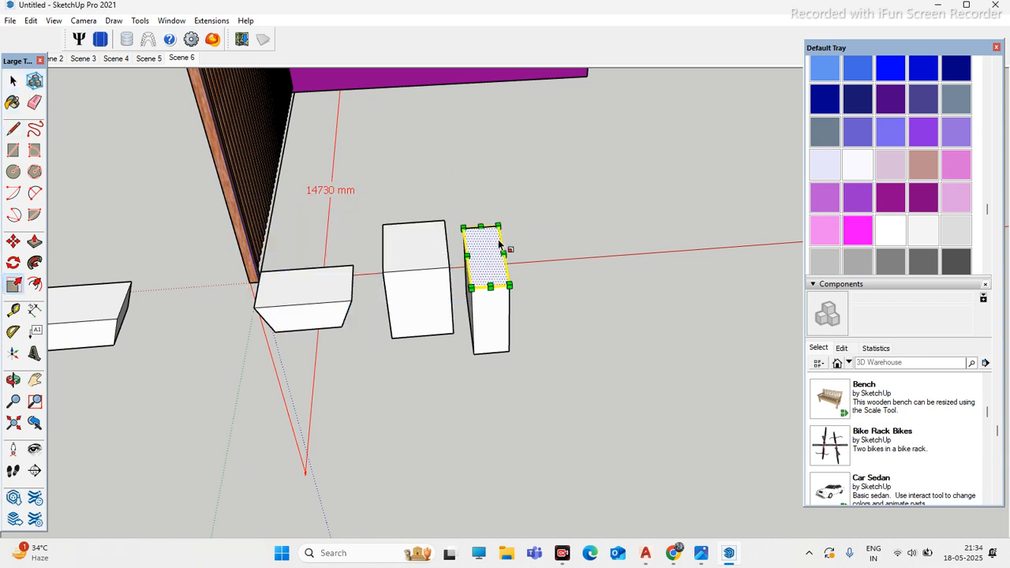
click(498, 226)
click(609, 180)
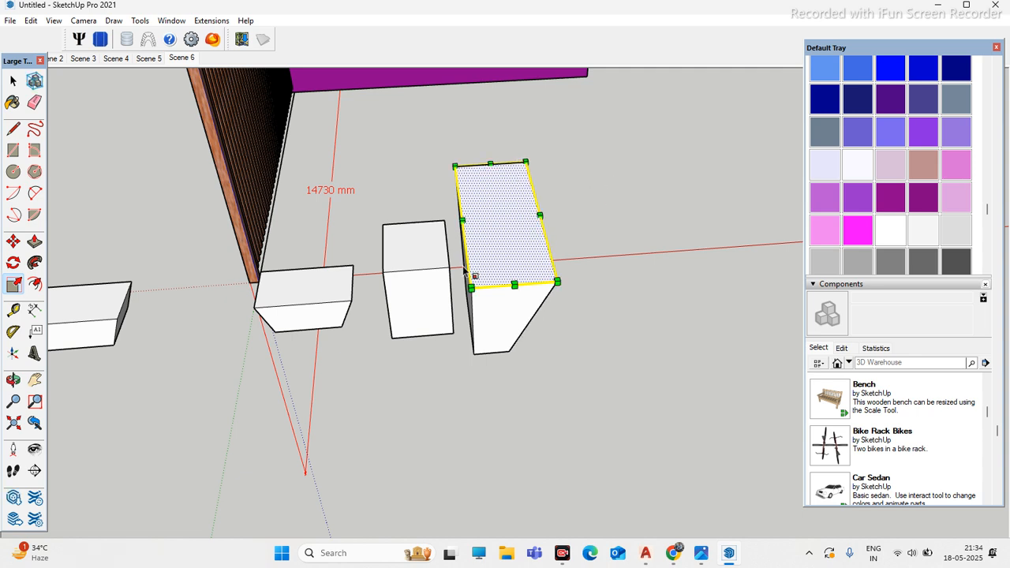
key(ctrl+z)
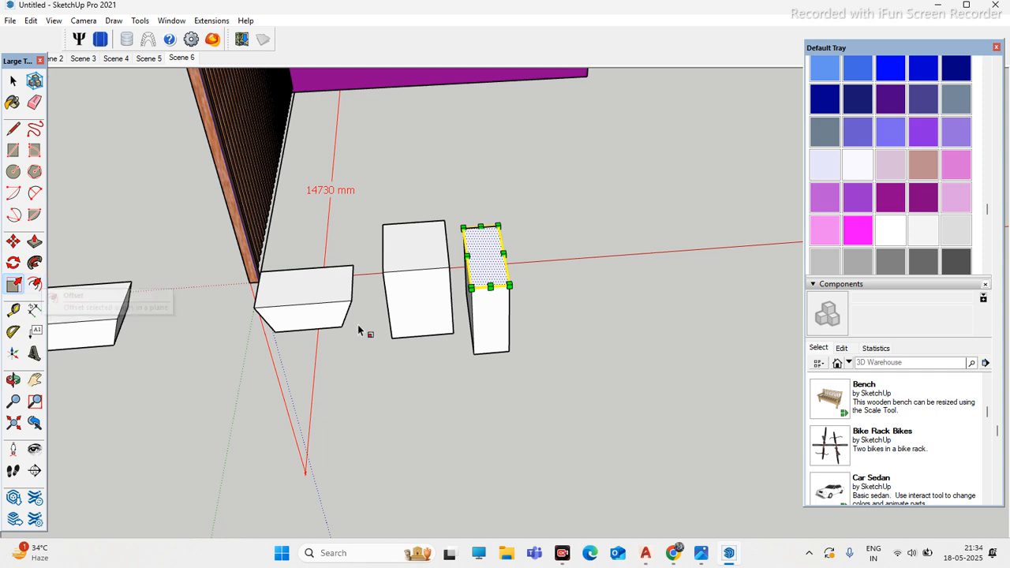
scroll(290, 333, down, 3)
scroll(180, 331, up, 6)
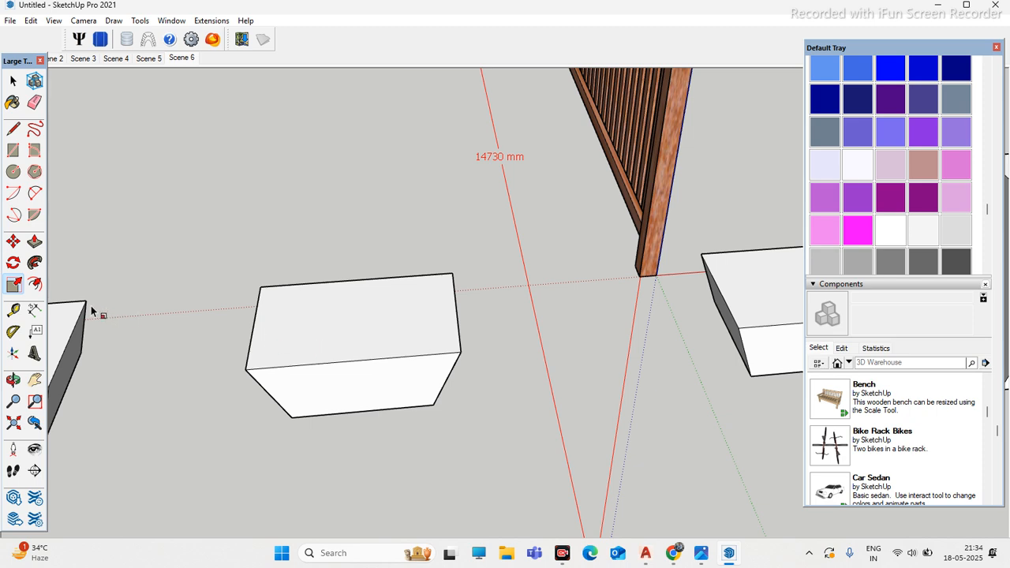
key(o)
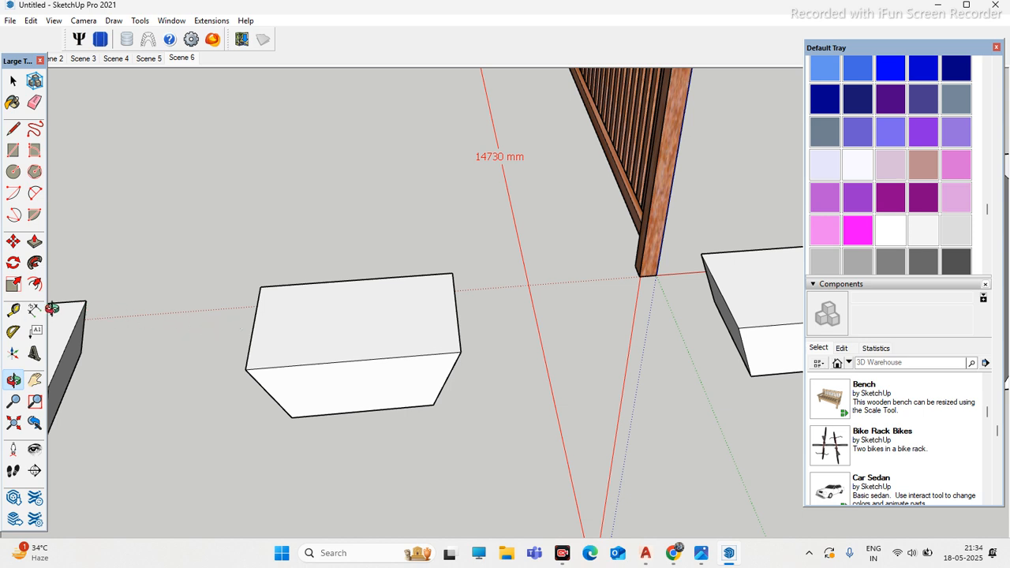
key(s)
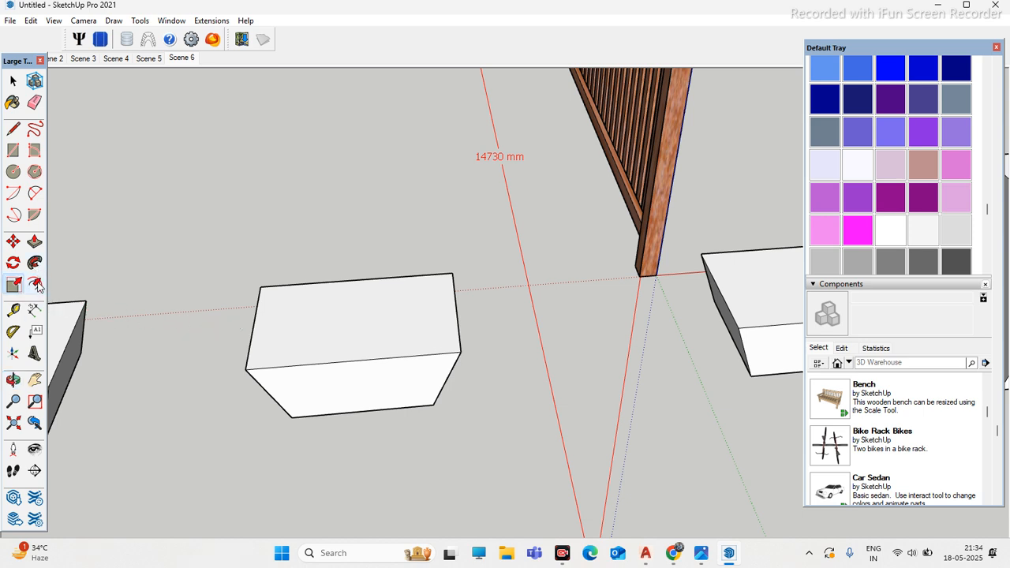
key(o)
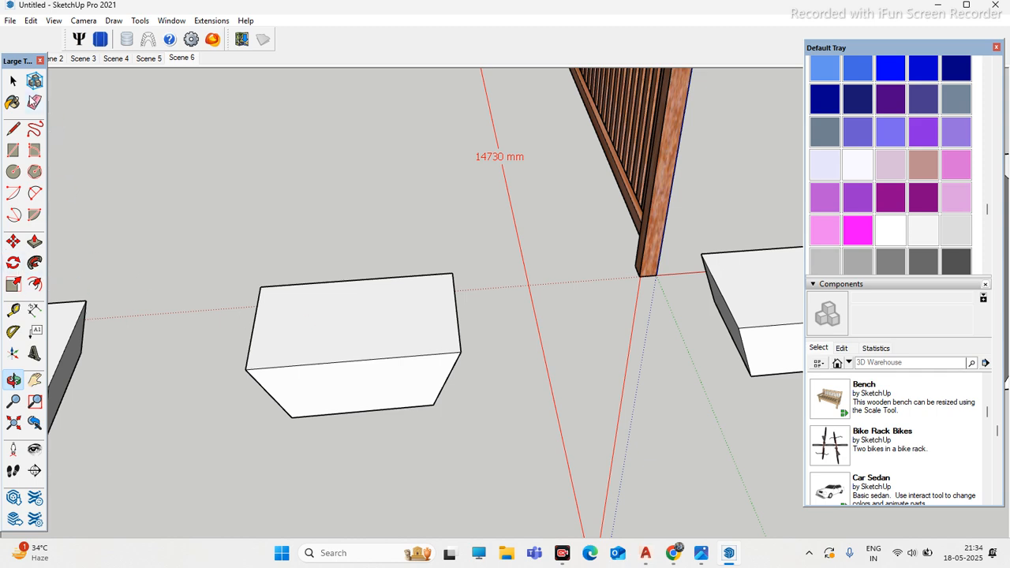
Step: Draw a closed four-sided face with the Line tool on the open ground beyond the narrow block, following the green and red axes
click(13, 128)
scroll(190, 225, down, 5)
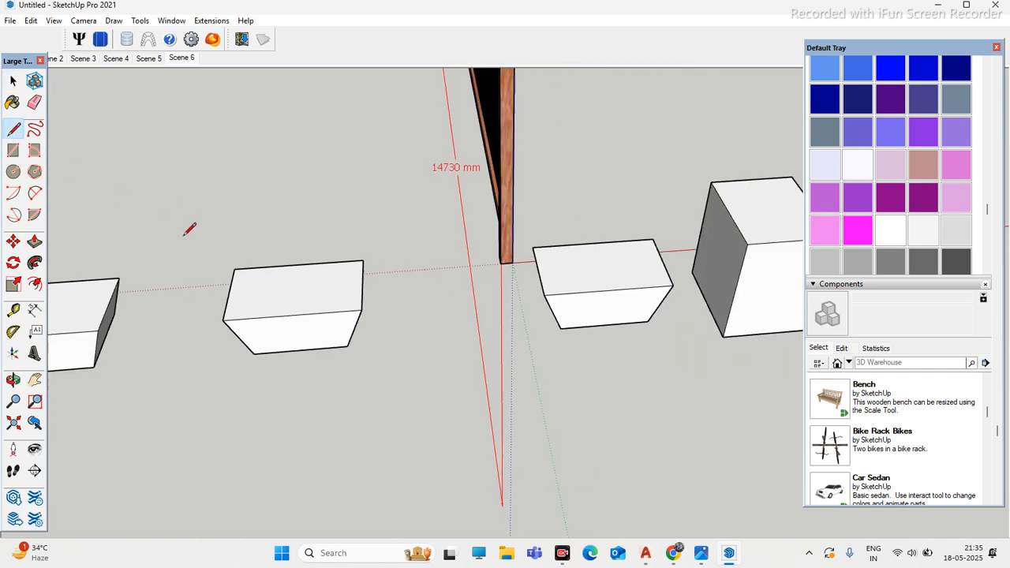
scroll(142, 264, down, 3)
scroll(557, 257, up, 3)
click(521, 264)
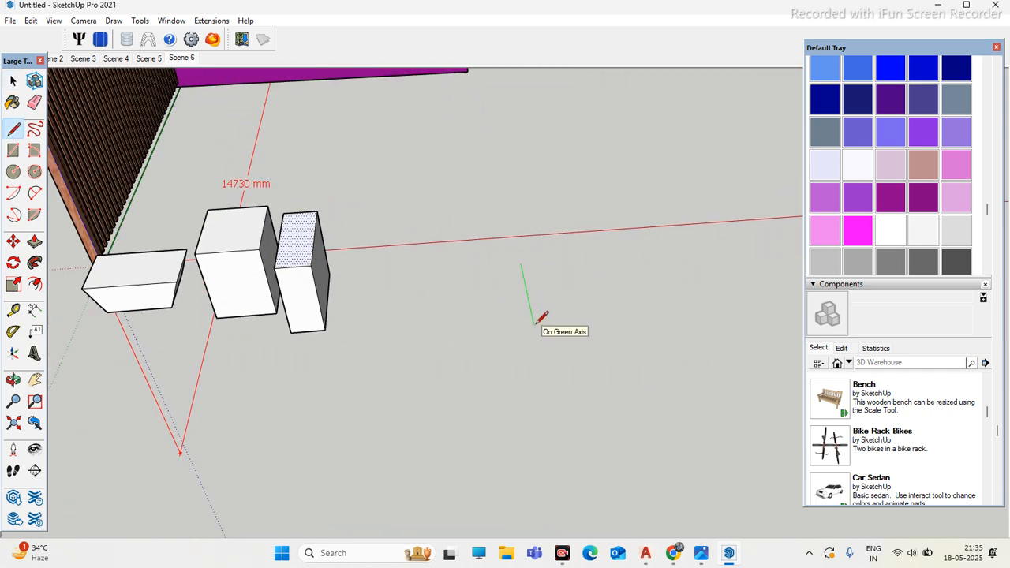
click(553, 411)
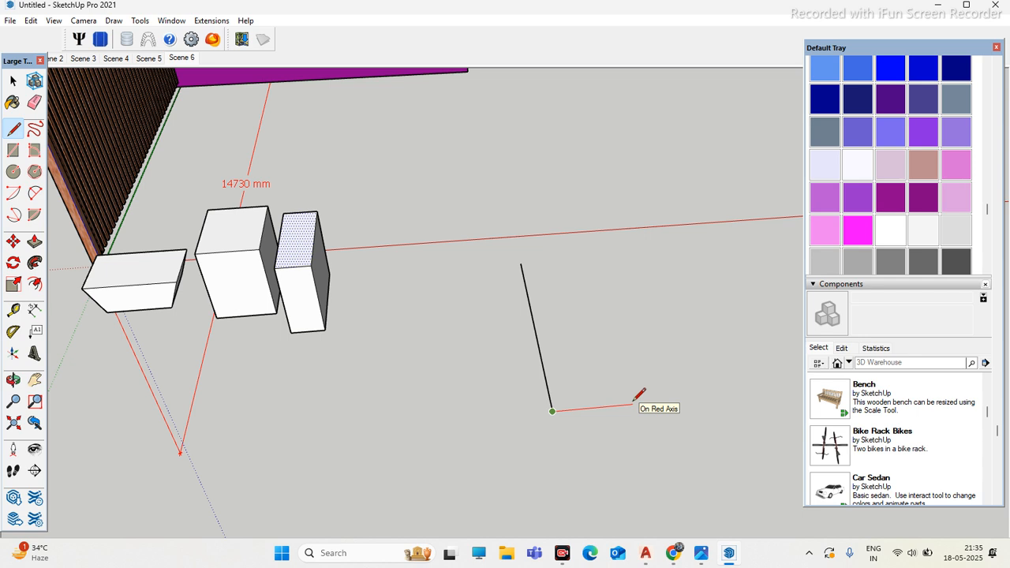
click(667, 401)
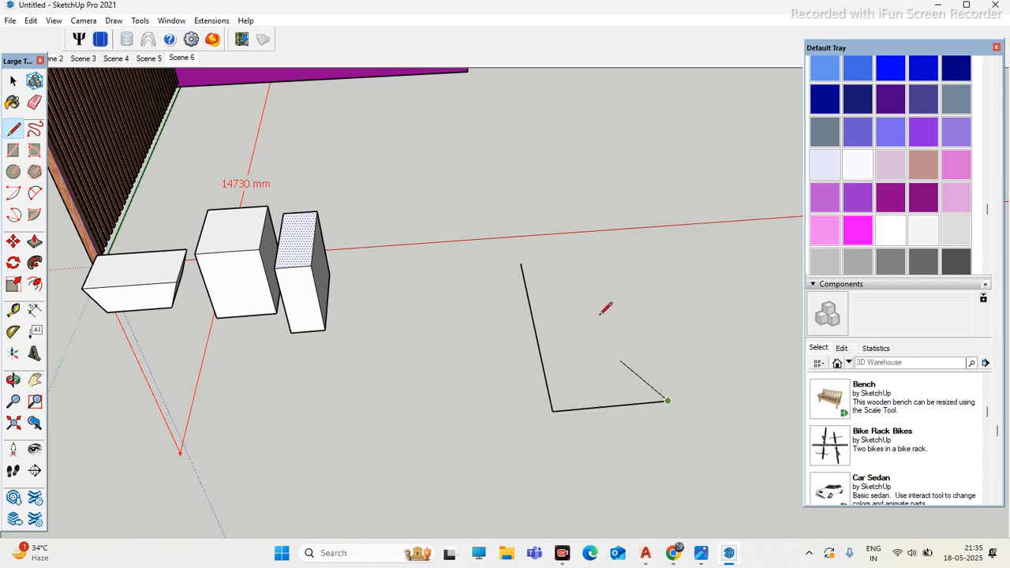
click(614, 257)
click(521, 262)
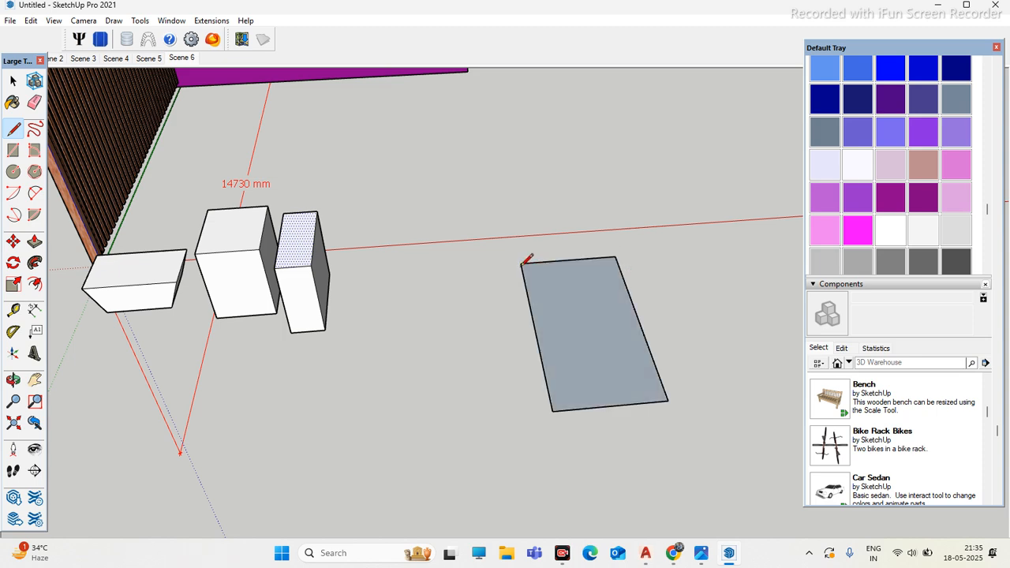
middle_drag(597, 354, 117, 220)
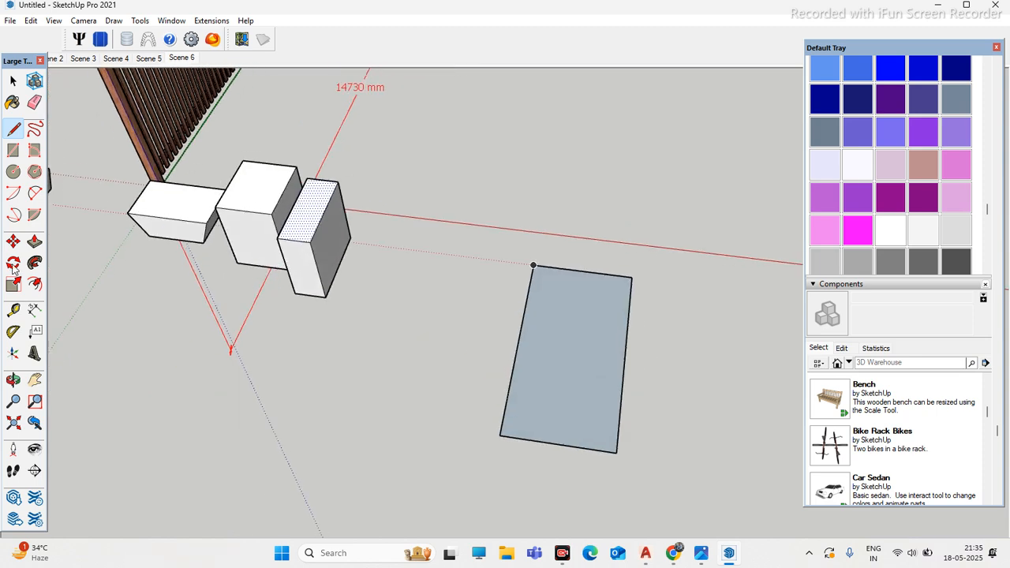
click(35, 286)
scroll(536, 369, up, 3)
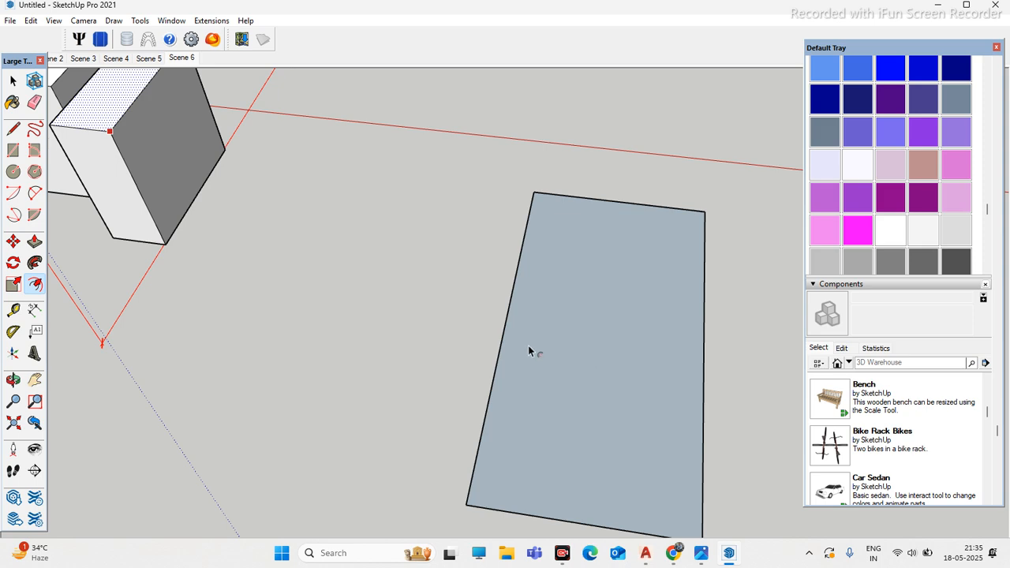
scroll(477, 410, down, 3)
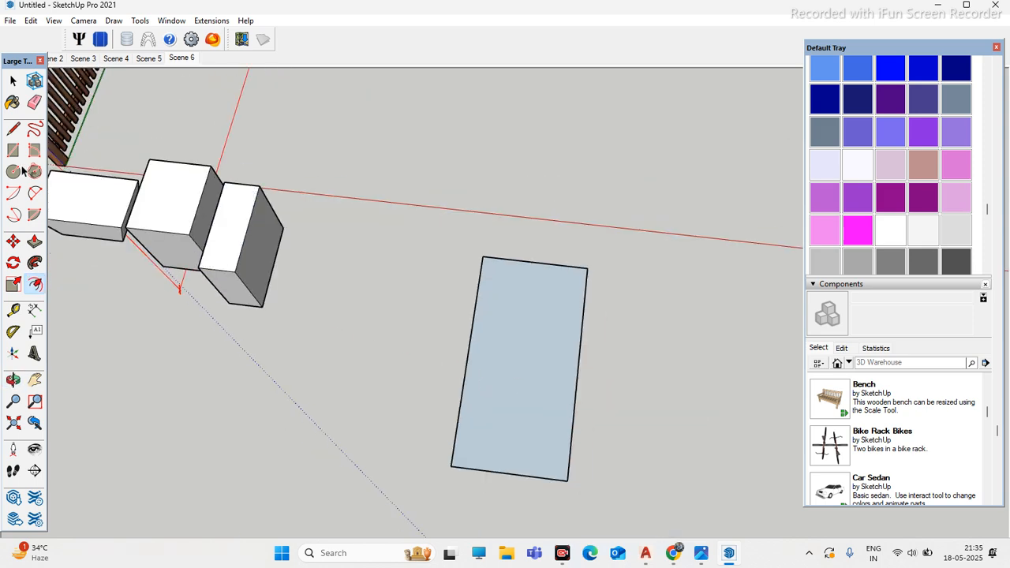
click(13, 81)
scroll(535, 392, up, 3)
click(527, 401)
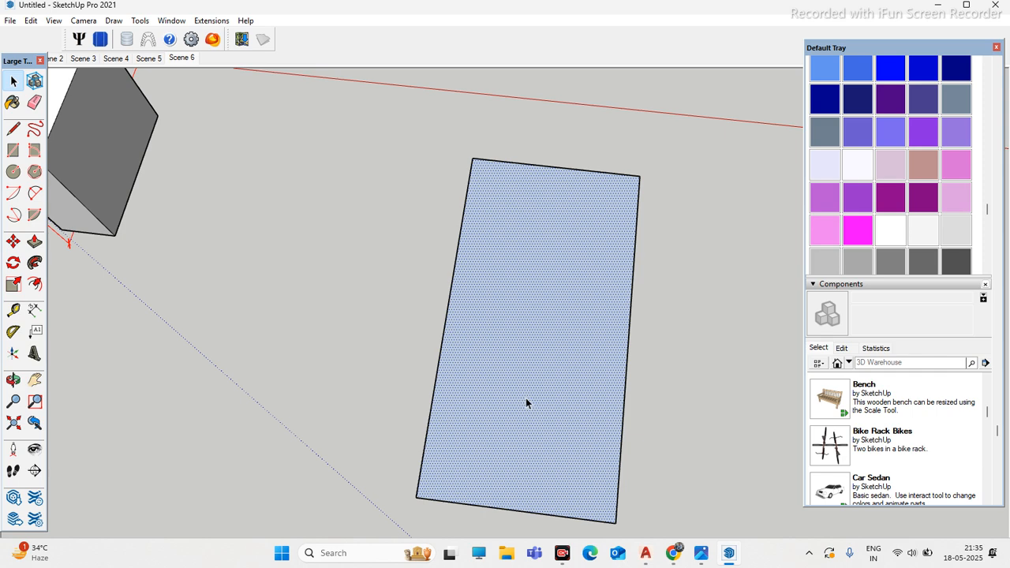
scroll(482, 363, down, 4)
click(383, 347)
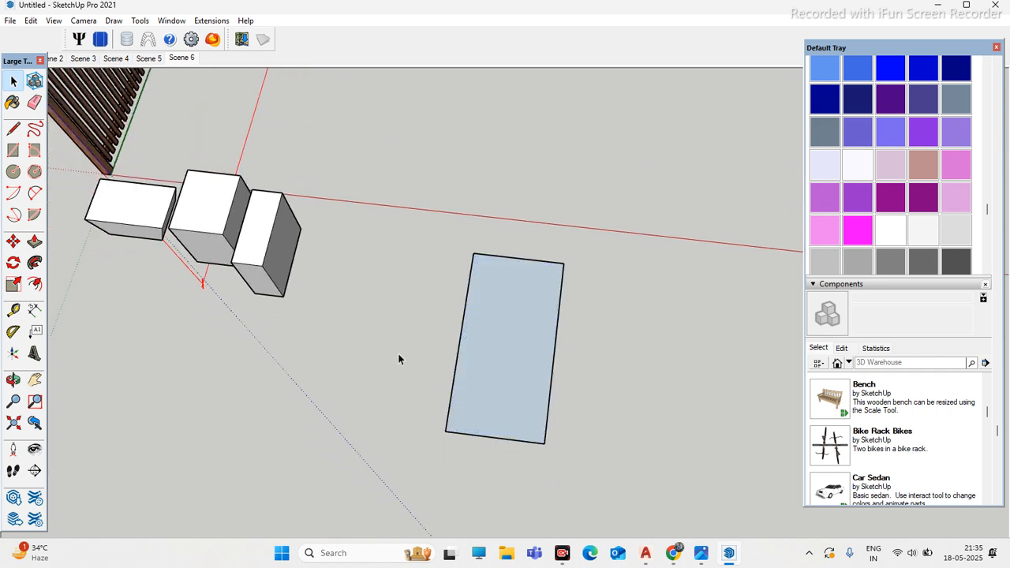
Step: Offset the outline of the flat rectangular face inward to form a thin border
scroll(434, 356, up, 4)
click(542, 381)
scroll(469, 387, down, 1)
middle_drag(469, 387, 527, 435)
scroll(548, 463, up, 5)
scroll(482, 359, down, 5)
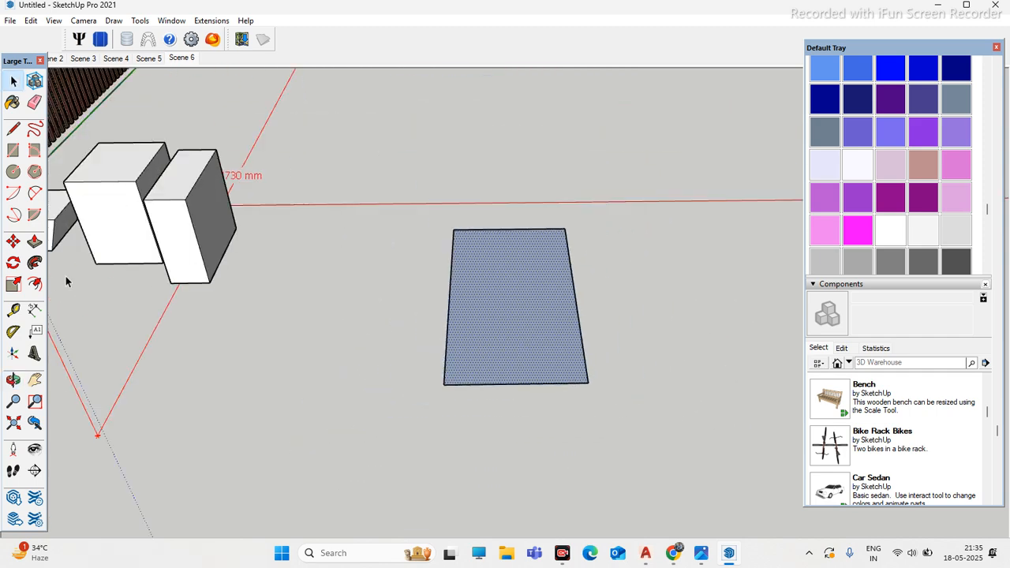
click(34, 287)
scroll(501, 328, up, 4)
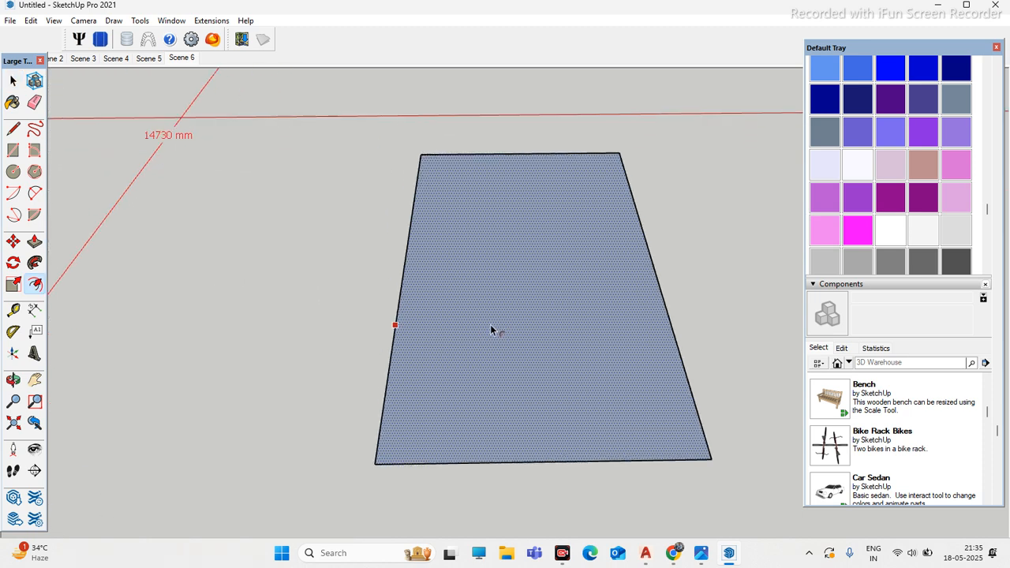
click(409, 360)
scroll(381, 472, up, 3)
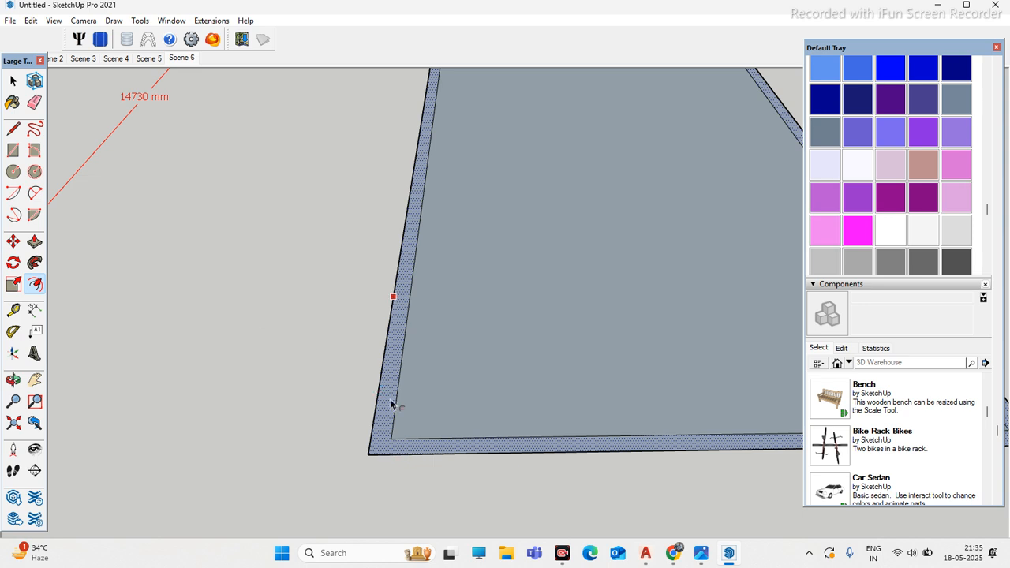
Step: Extrude the thin border upward with Push/Pull into a low raised frame around the rectangle
click(32, 242)
middle_drag(262, 447, 377, 431)
drag(378, 439, 384, 483)
scroll(383, 481, down, 3)
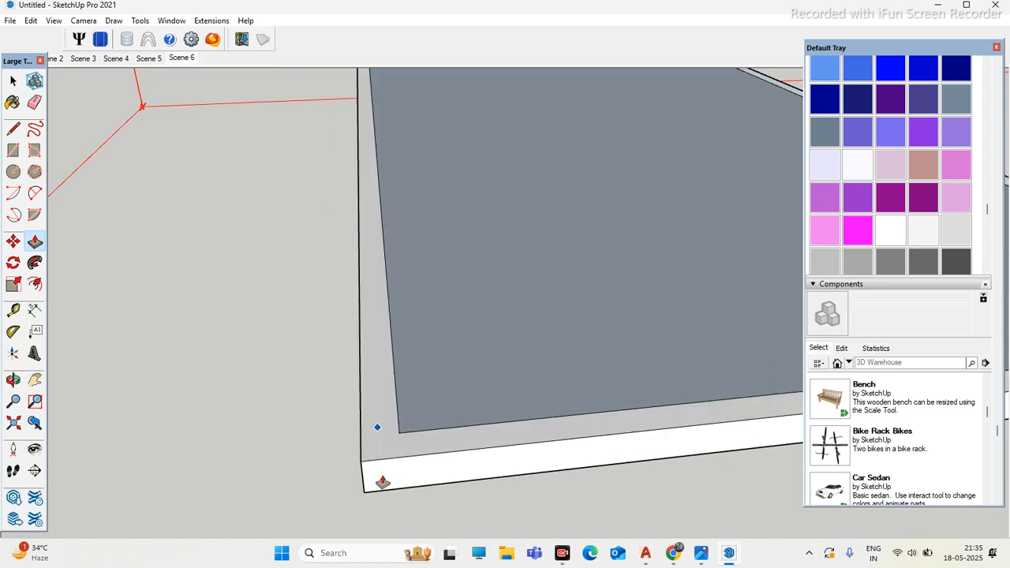
Step: Paint the inner face of the framed rectangle blue and view the finished panel from several angles
click(890, 69)
click(567, 286)
scroll(403, 362, down, 1)
middle_drag(403, 362, 441, 237)
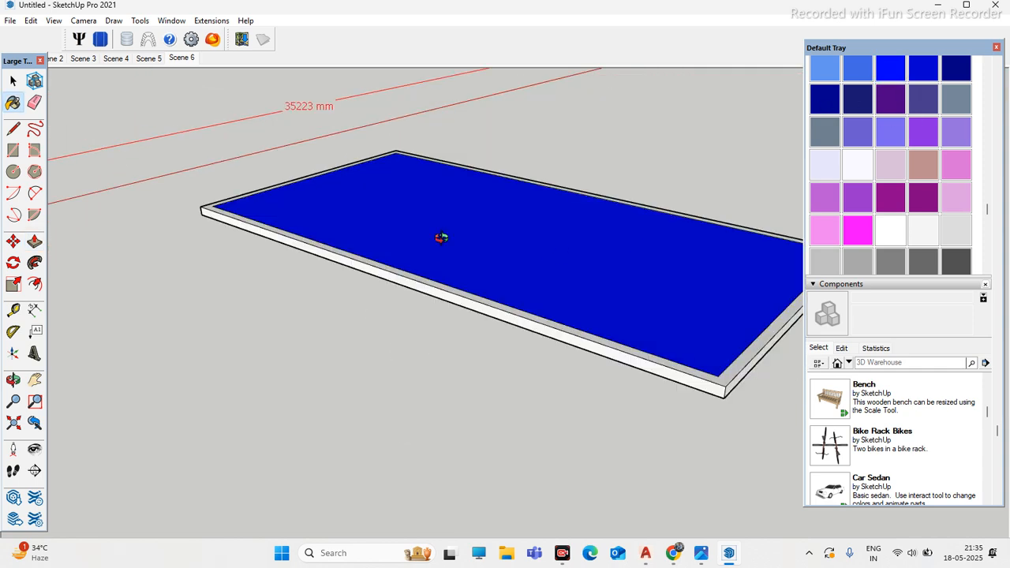
middle_drag(554, 326, 426, 327)
scroll(381, 295, up, 3)
middle_drag(381, 295, 273, 387)
scroll(278, 386, down, 2)
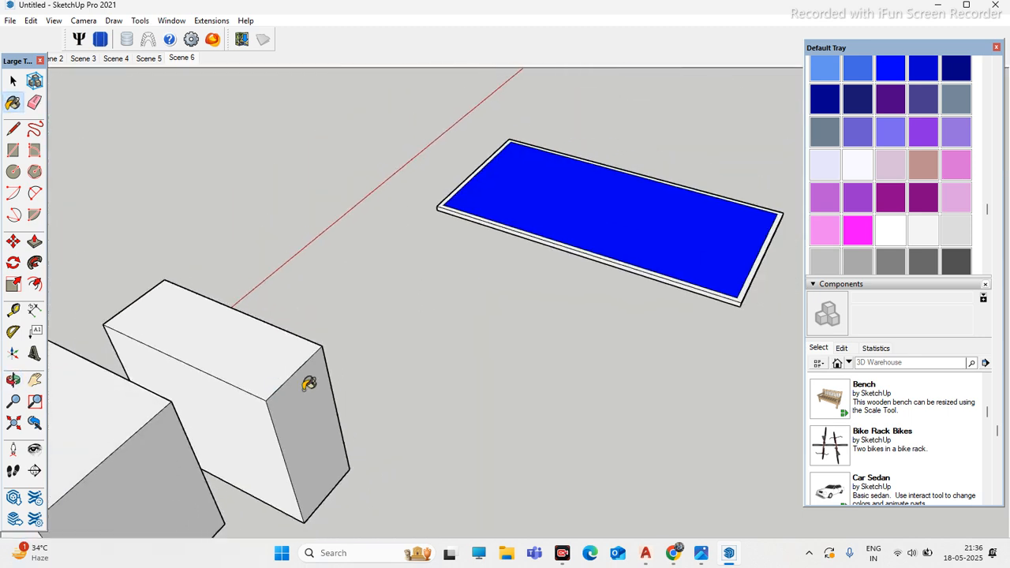
middle_drag(431, 412, 55, 82)
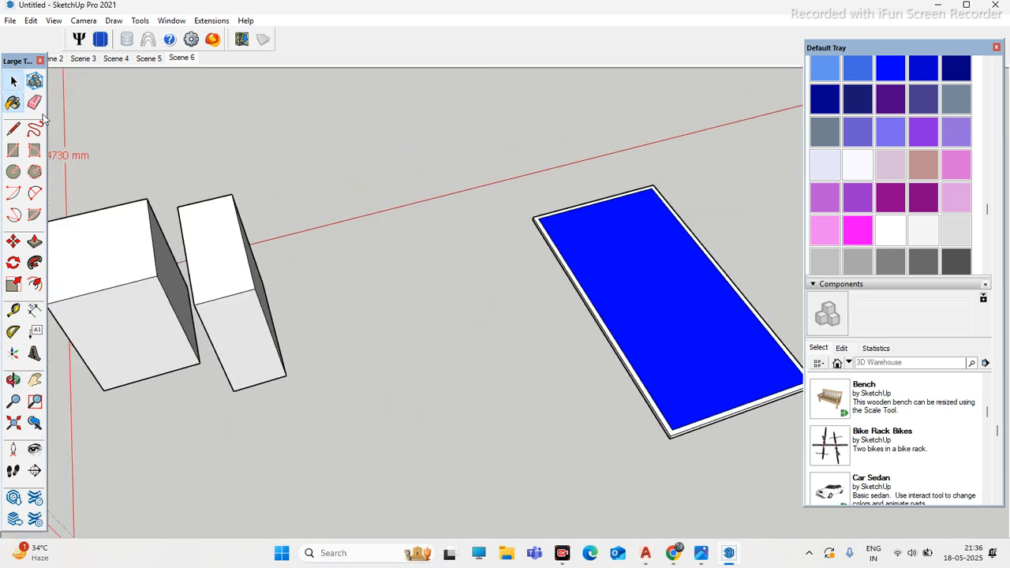
Step: Select the whole blue framed panel and delete it
click(14, 83)
scroll(217, 270, down, 2)
mouse_move(375, 155)
mouse_down()
mouse_move(703, 455)
mouse_move(1004, 537)
mouse_up()
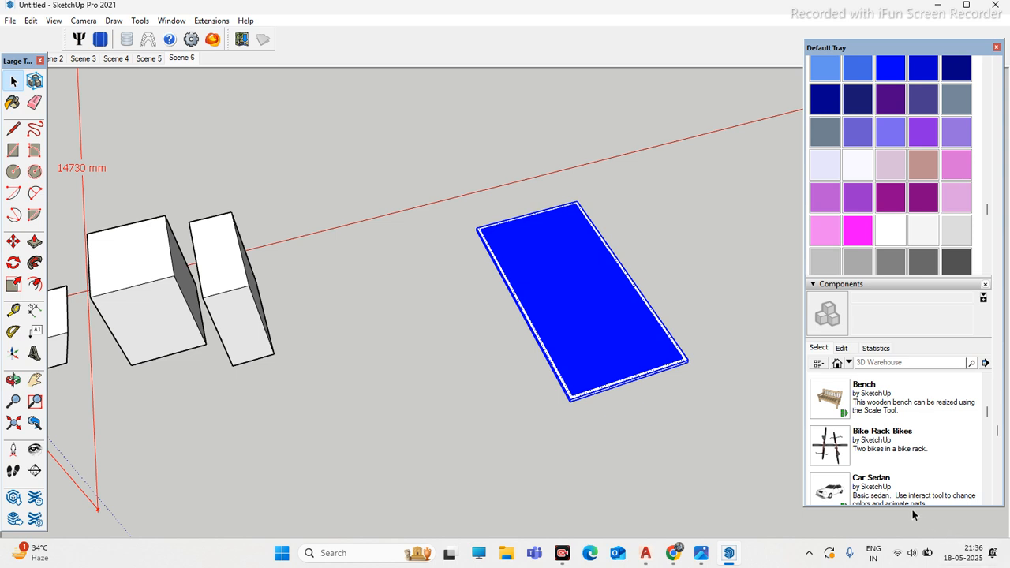
key(Delete)
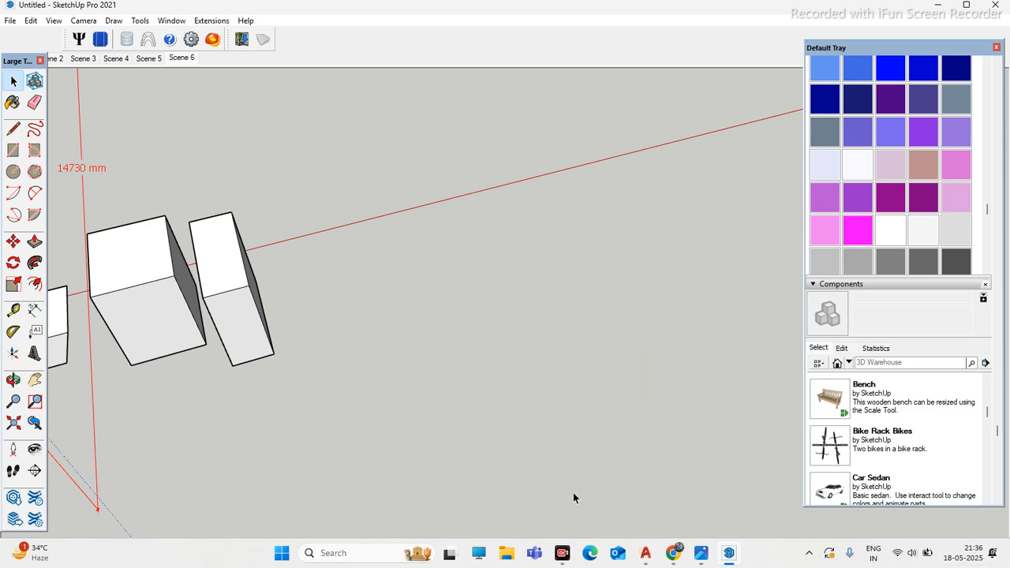
Step: Dimension the narrow block's width and place the dimension in front of the block
click(14, 313)
click(203, 296)
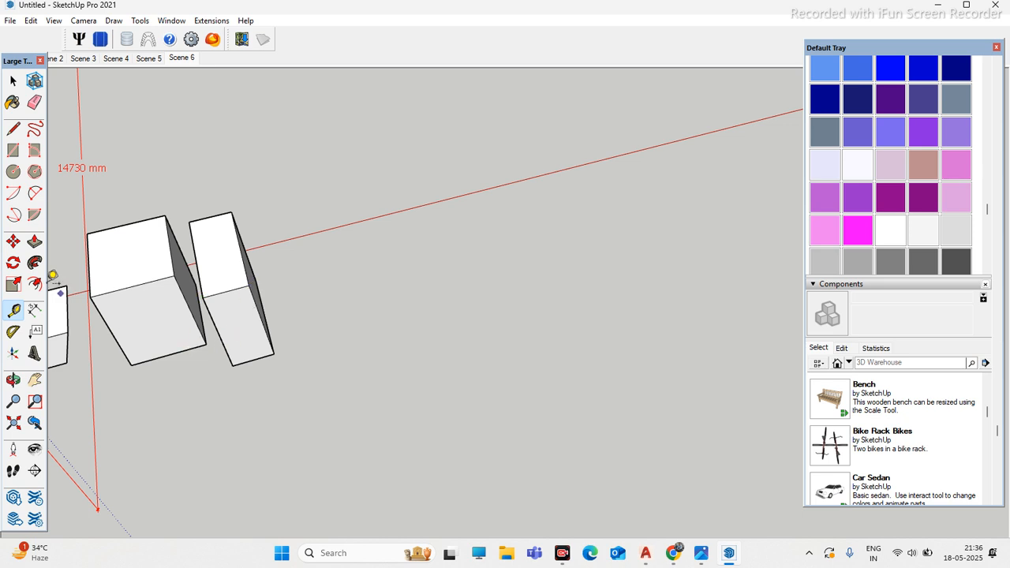
click(36, 312)
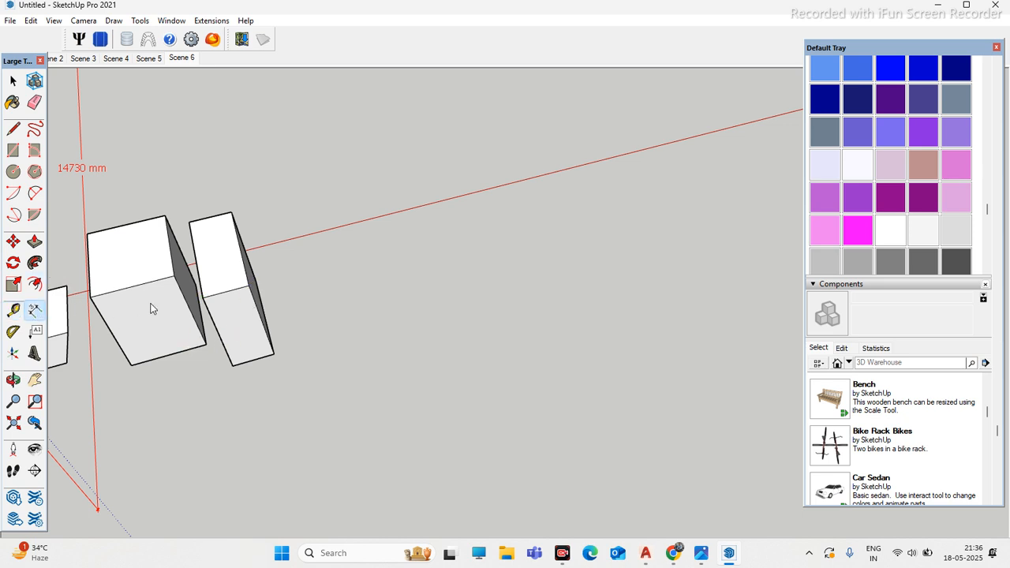
click(249, 285)
click(310, 416)
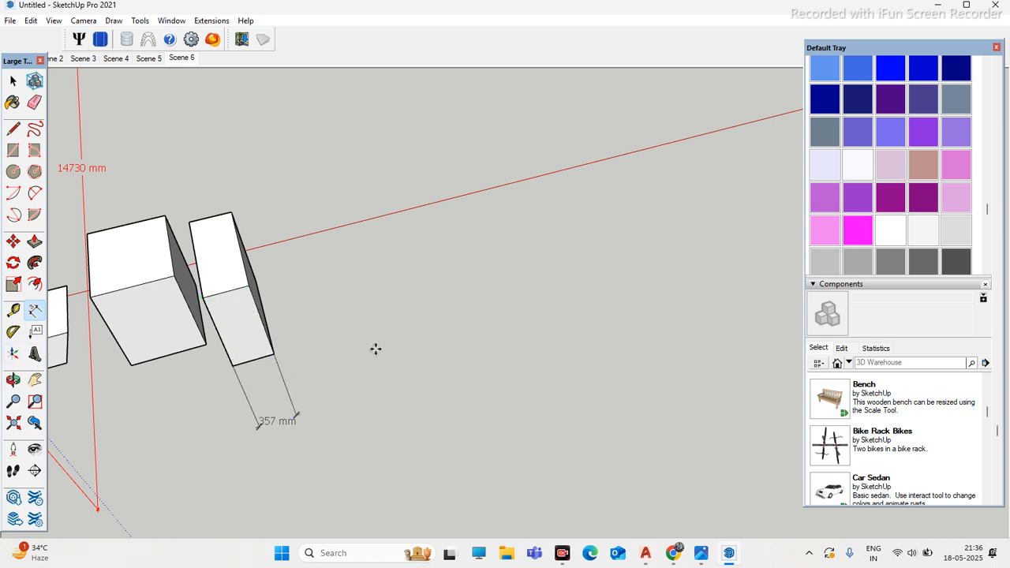
Step: Try to place 3D text reading "sdhy"
click(35, 353)
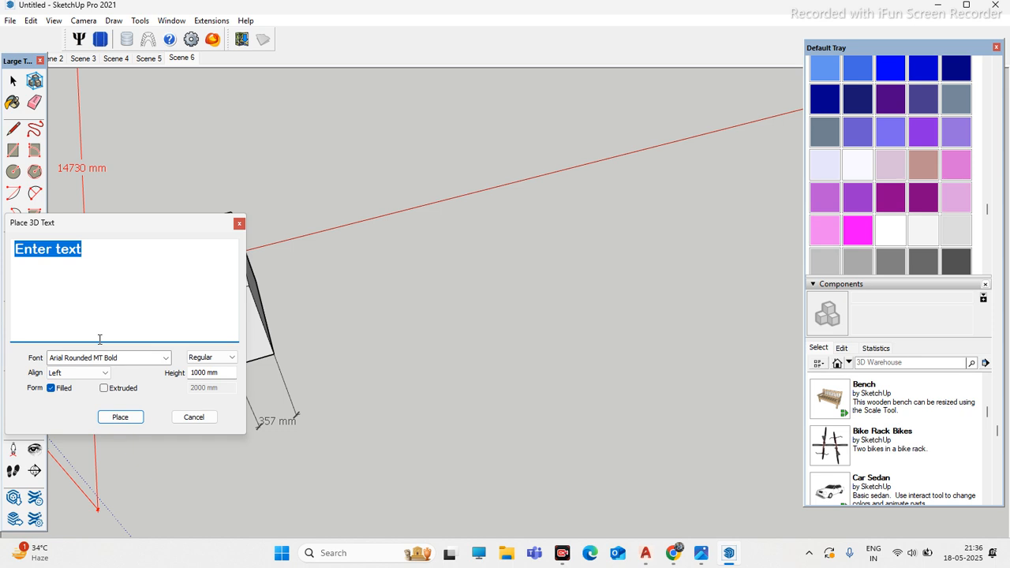
text(sdhy)
click(120, 416)
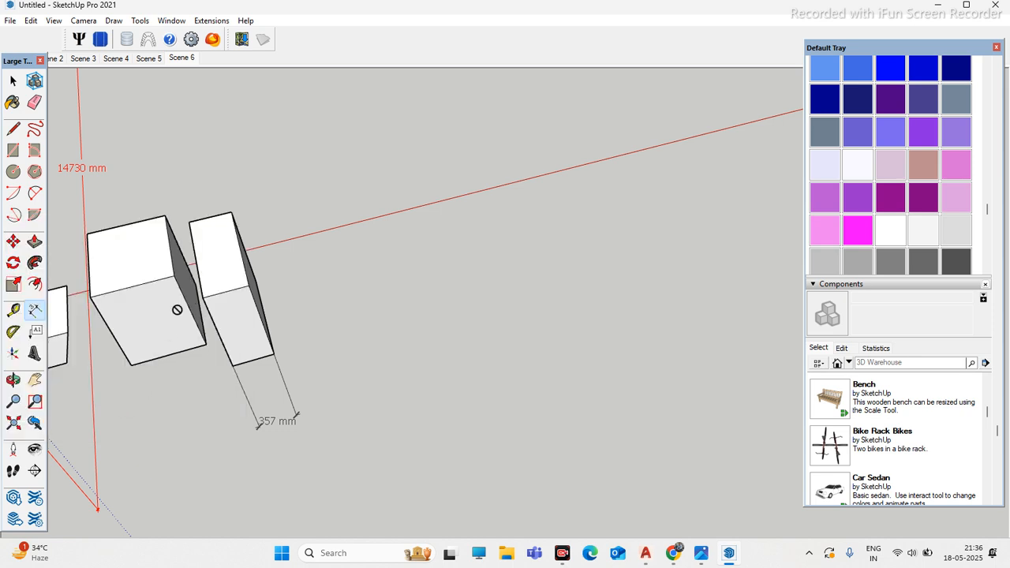
Step: Place the 3D text "sdhy" on the ground beside the narrow block, and delete it
click(381, 277)
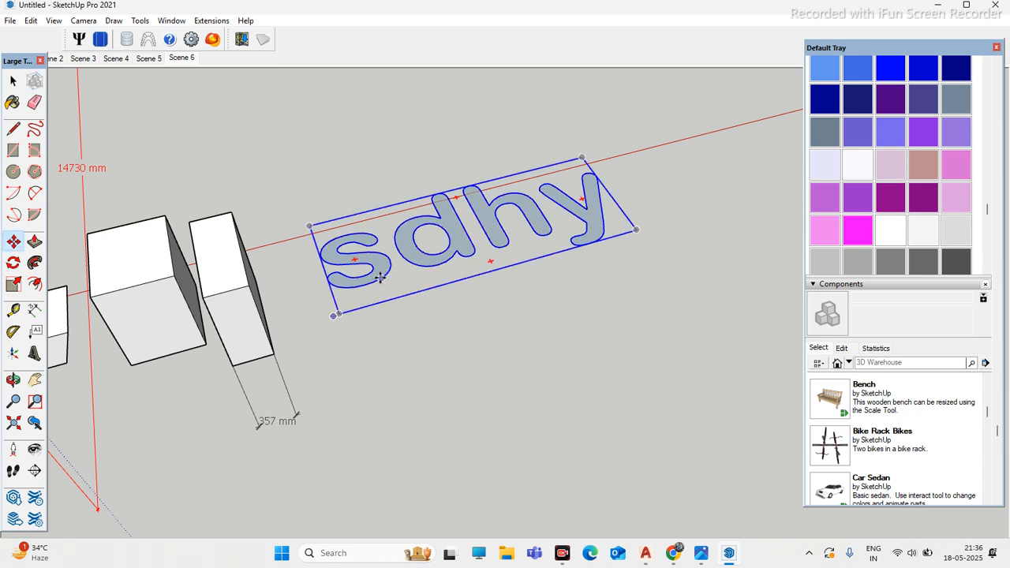
key(Delete)
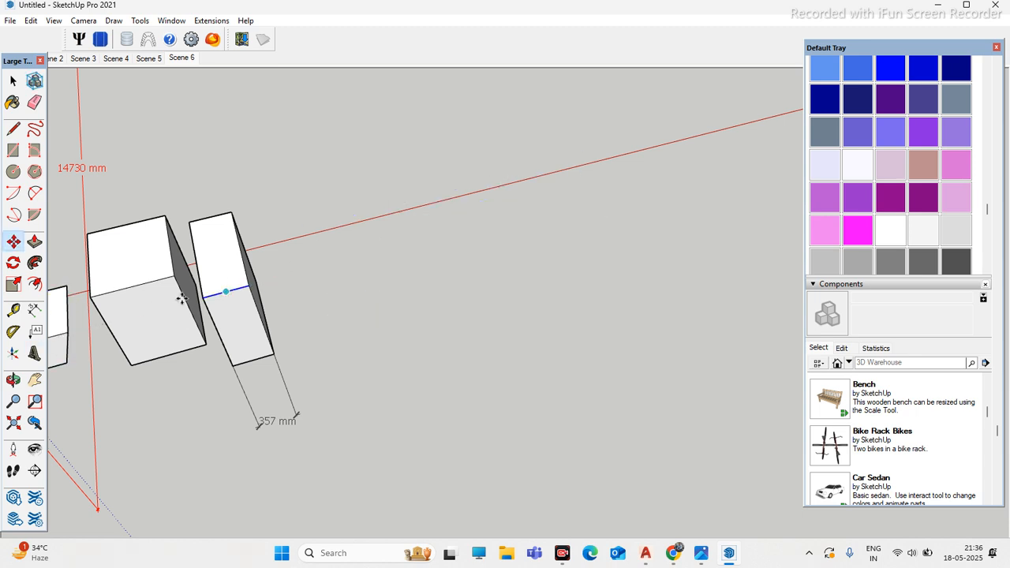
Step: Create a sloped Protractor guide in the vertical plane from the wide block's upper front corner and draw a line along it
click(13, 332)
scroll(347, 335, down, 3)
scroll(169, 315, up, 6)
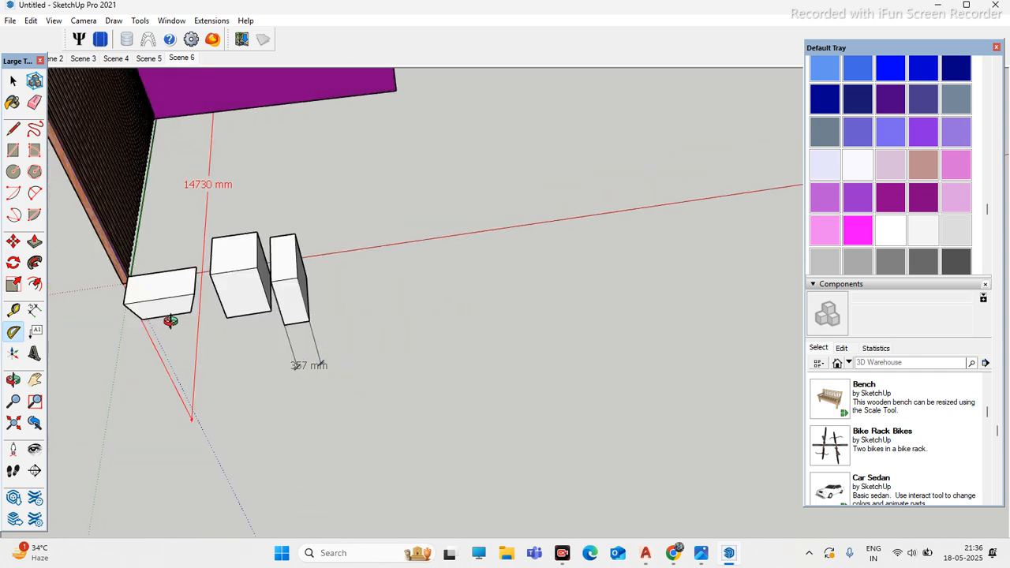
middle_drag(237, 256, 293, 242)
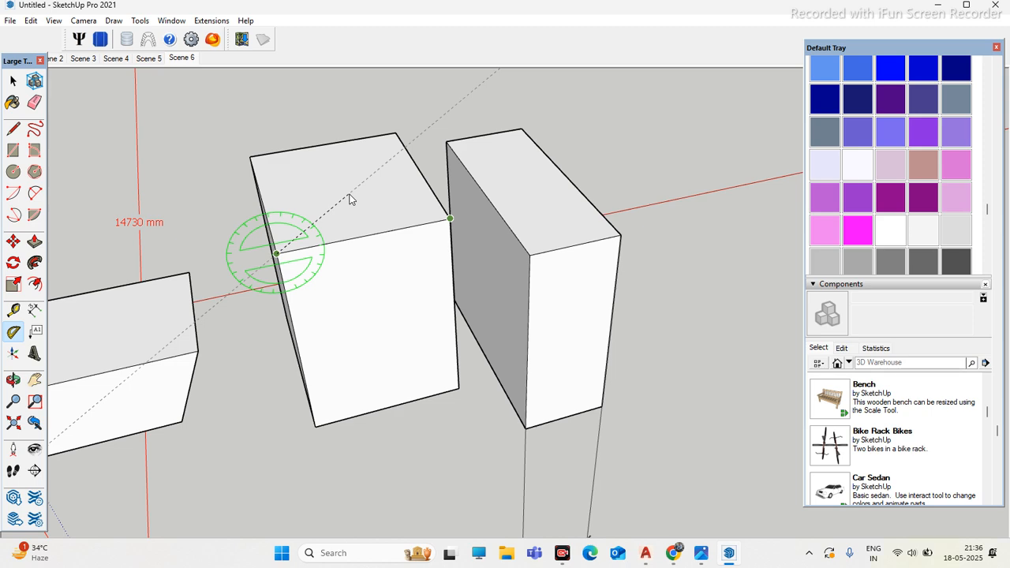
middle_drag(410, 225, 174, 153)
click(13, 130)
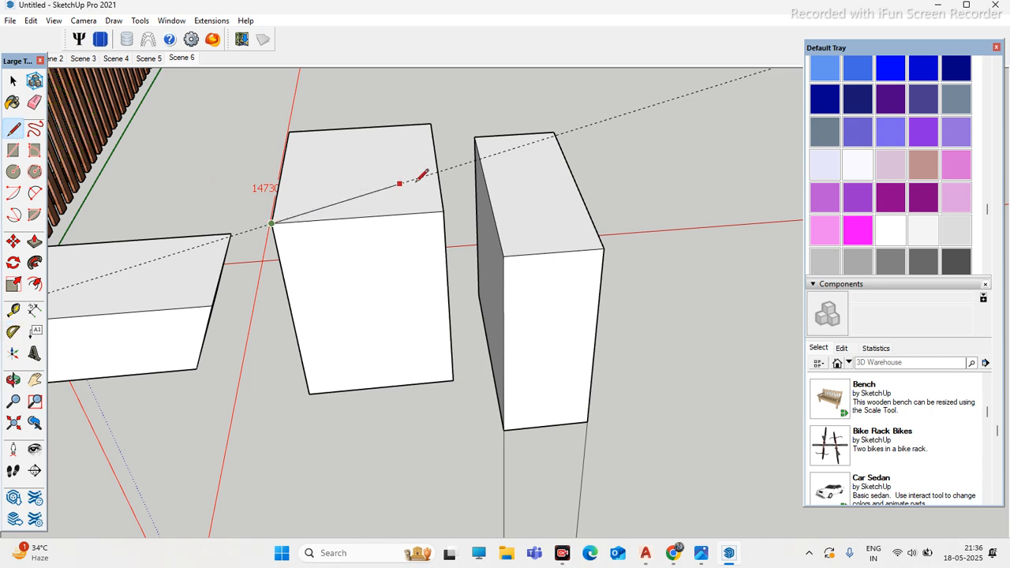
click(440, 171)
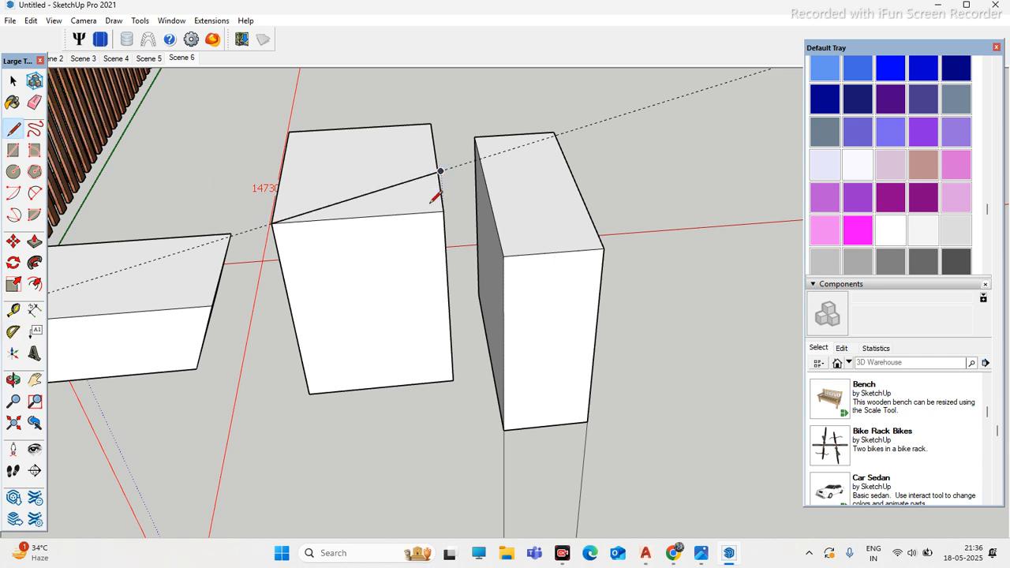
Step: Create a mirrored sloped guide from the opposite upper front corner and draw a line from that corner to where the slopes cross
click(13, 332)
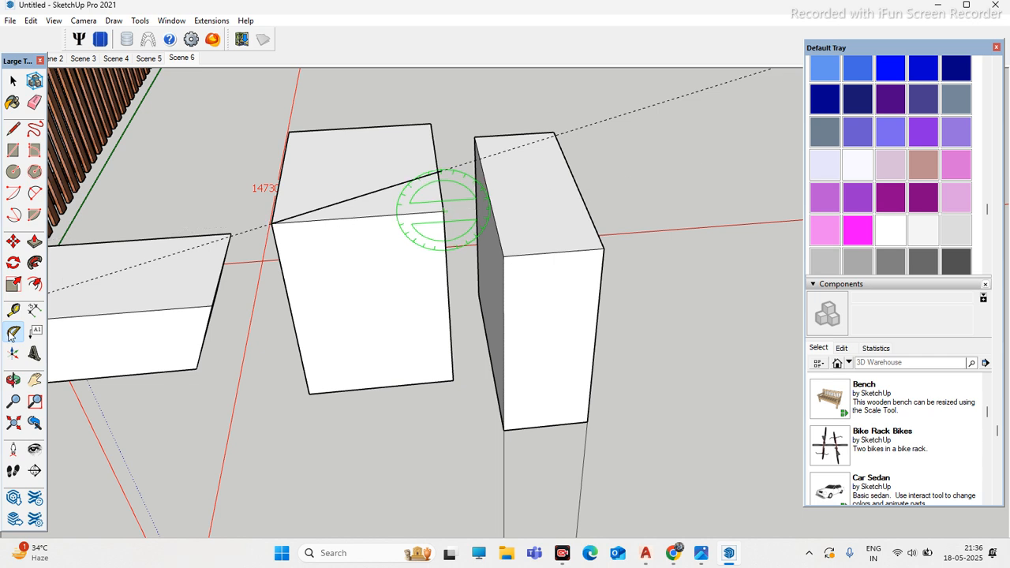
scroll(442, 220, up, 1)
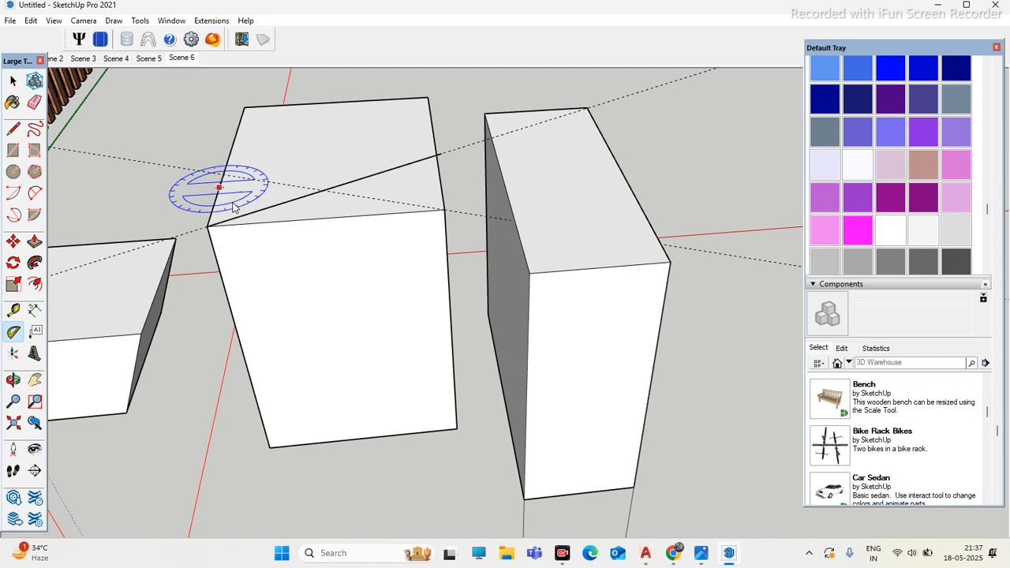
click(13, 127)
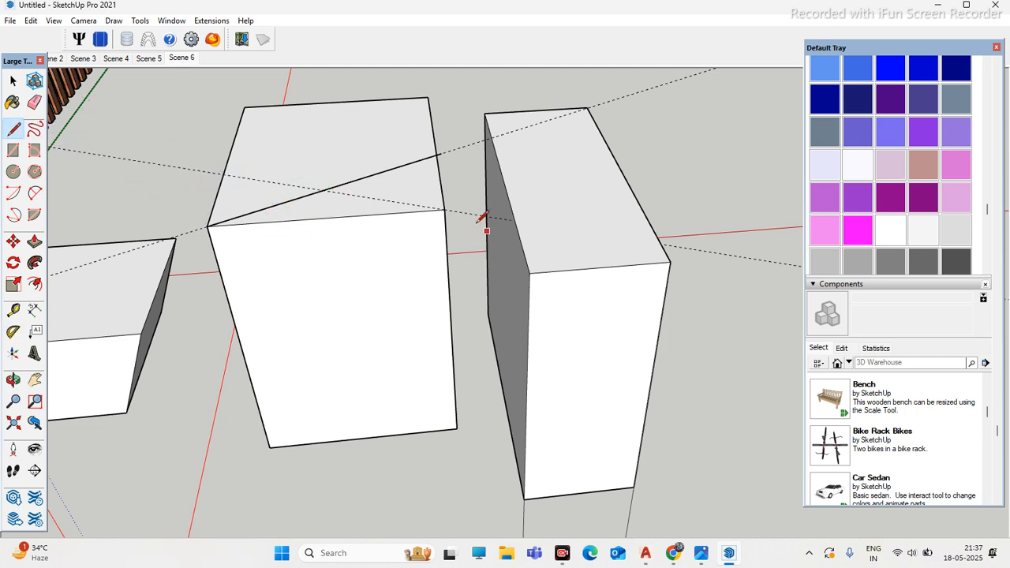
click(445, 209)
click(323, 190)
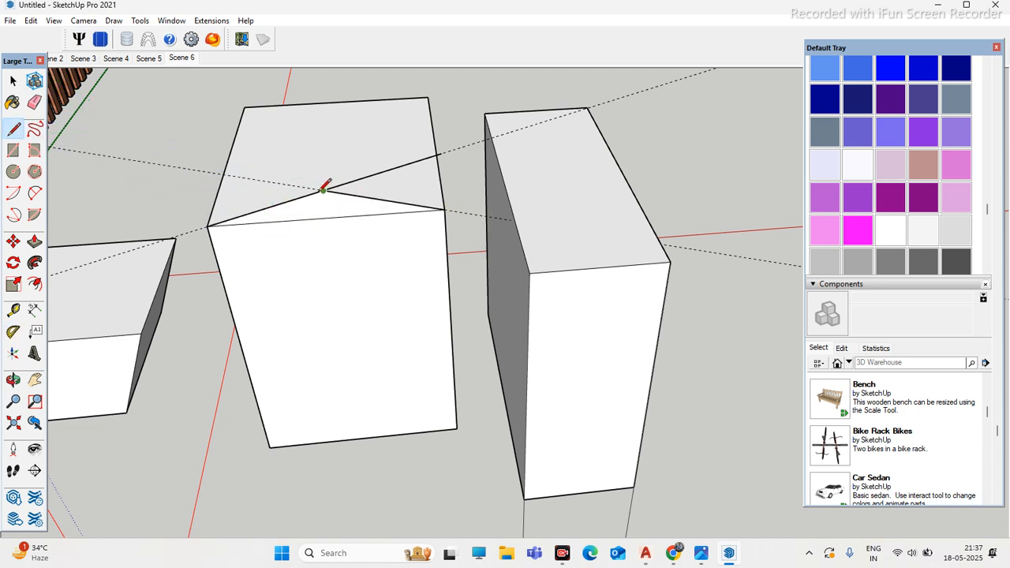
Step: Push/Pull the triangular face back over the wide block to form a gable roof
click(35, 103)
click(35, 241)
mouse_move(354, 208)
mouse_down()
mouse_move(374, 136)
mouse_move(422, 99)
mouse_up()
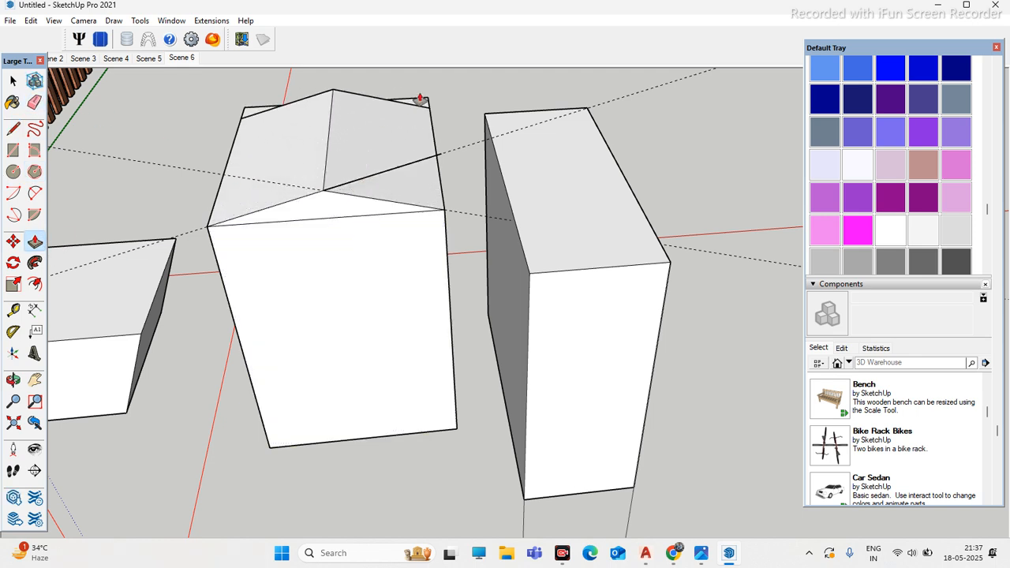
Step: Erase the leftover construction lines around the gable roof
middle_drag(352, 165, 228, 171)
scroll(552, 160, up, 5)
middle_drag(552, 160, 468, 122)
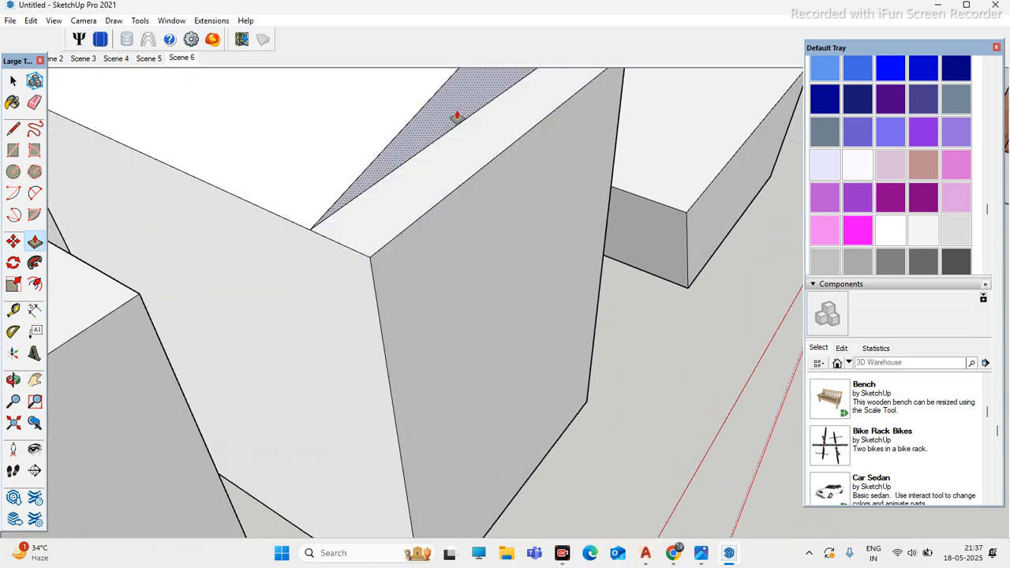
scroll(506, 162, down, 10)
middle_drag(629, 315, 429, 300)
click(34, 102)
mouse_move(150, 166)
middle_down()
mouse_move(545, 214)
mouse_move(519, 338)
middle_up()
click(523, 388)
Step: Examine the gable-roofed block and its neighbours from several angles and distances
scroll(491, 342, down, 5)
scroll(397, 309, down, 3)
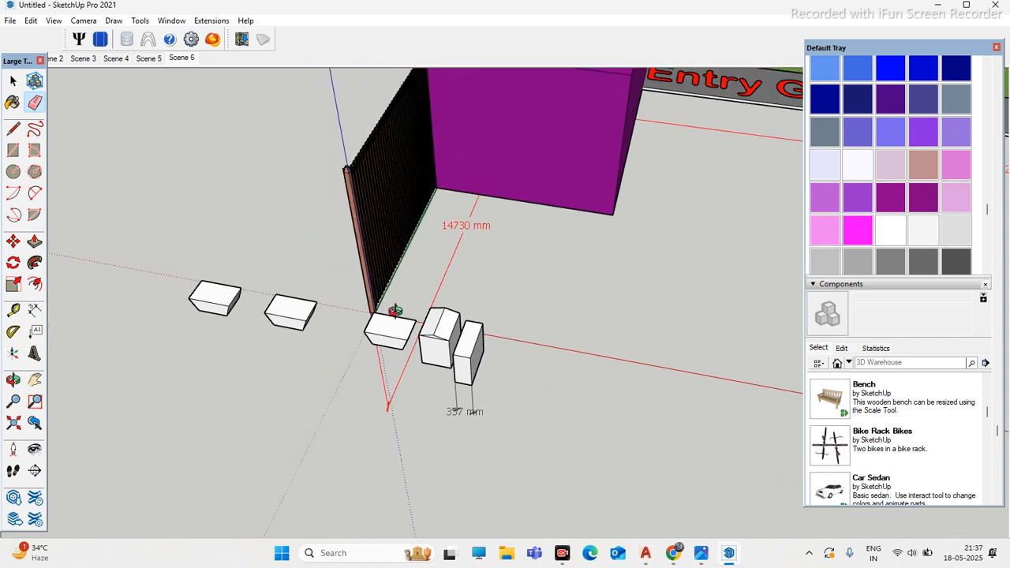
middle_drag(397, 308, 379, 315)
scroll(370, 279, up, 5)
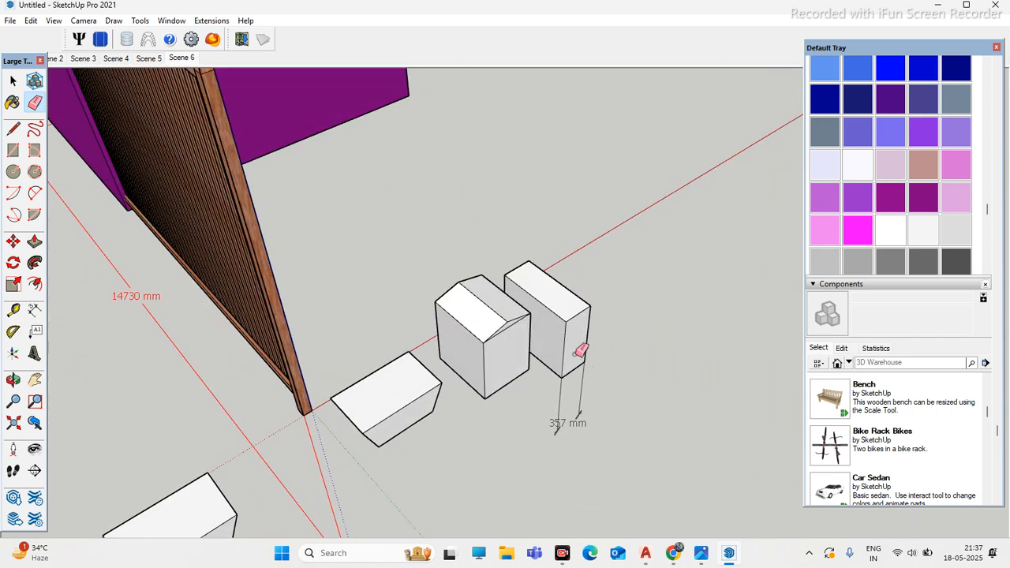
middle_drag(579, 349, 417, 368)
scroll(513, 407, up, 3)
scroll(447, 329, down, 3)
middle_drag(446, 329, 340, 300)
Step: Start a new model, discarding the unsaved changes to the current one
click(12, 21)
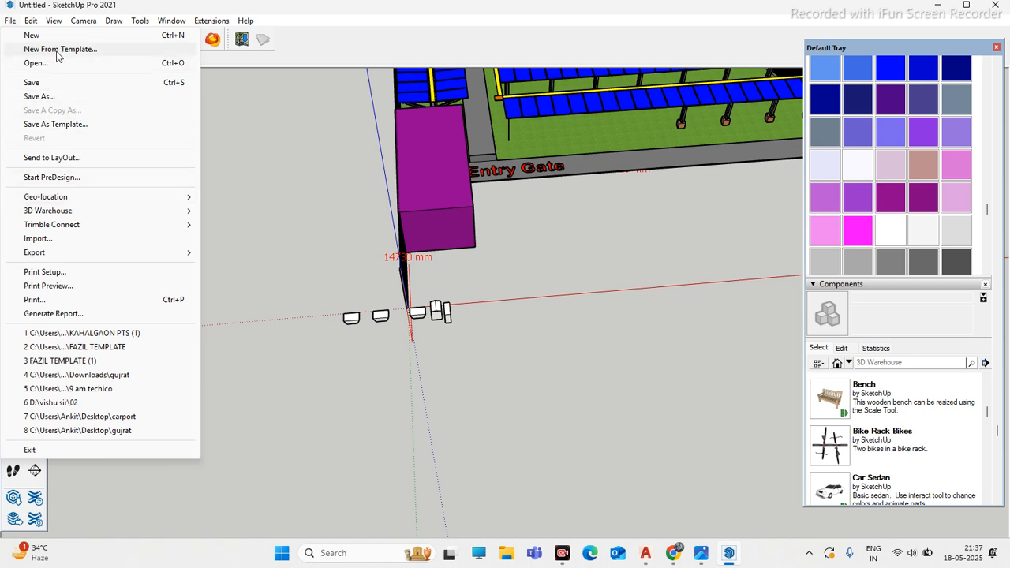
click(76, 36)
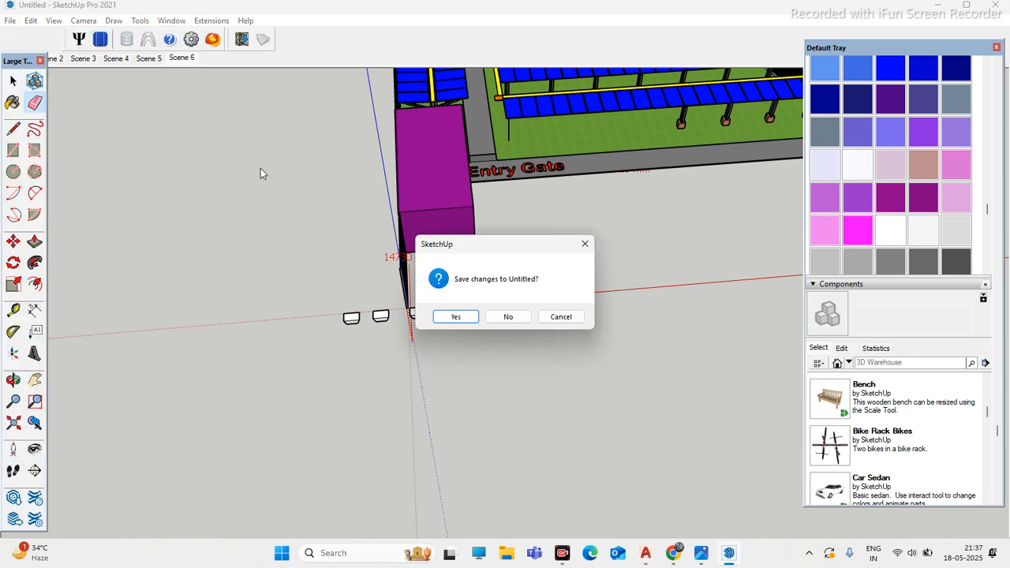
click(508, 316)
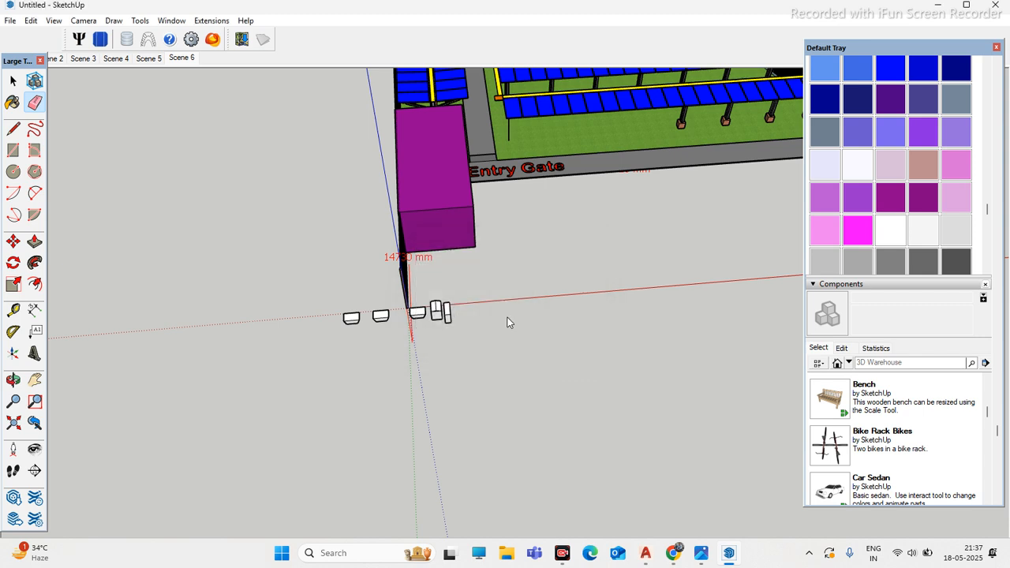
Step: Delete the default human figure from the new model
middle_drag(371, 234, 339, 239)
drag(340, 239, 180, 385)
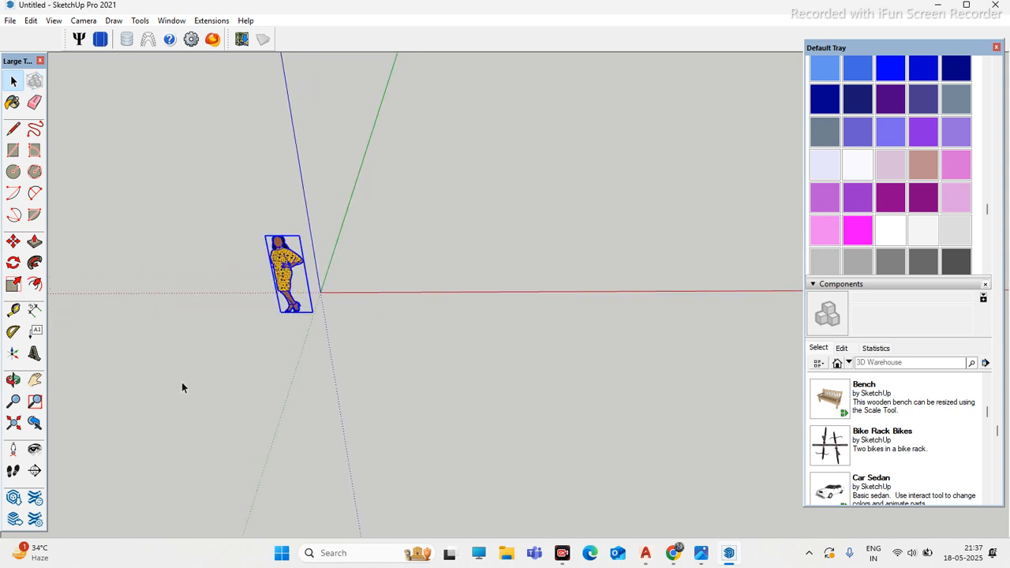
key(Delete)
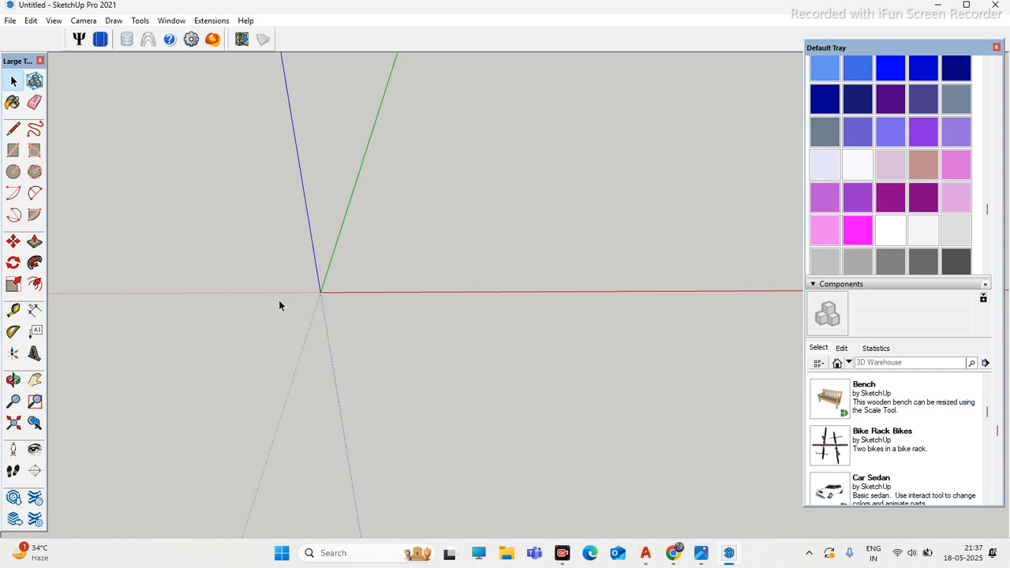
Step: Draw a line from the origin along the green axis
mouse_move(338, 275)
middle_down()
mouse_move(293, 302)
mouse_move(292, 252)
middle_up()
key(l)
scroll(355, 252, up, 3)
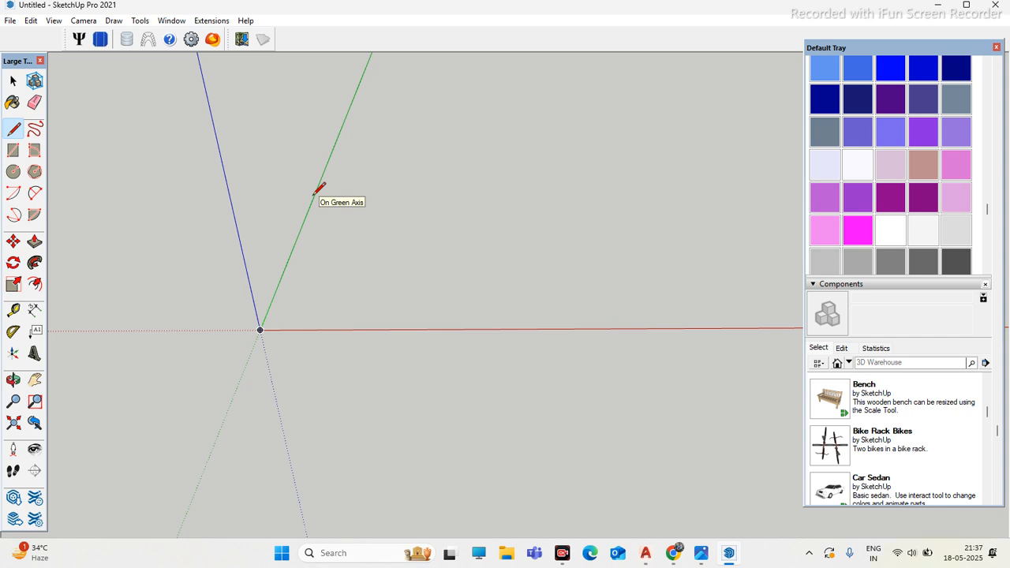
click(314, 193)
mouse_move(314, 194)
middle_down()
mouse_move(360, 289)
mouse_move(343, 390)
middle_up()
scroll(342, 390, down, 1)
scroll(449, 150, up, 5)
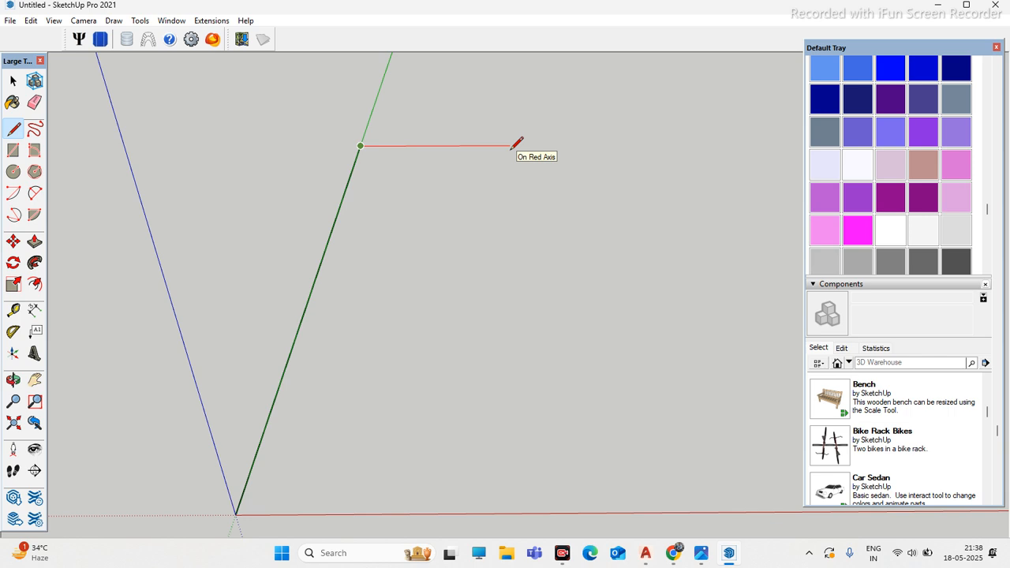
scroll(516, 145, down, 3)
scroll(521, 146, up, 2)
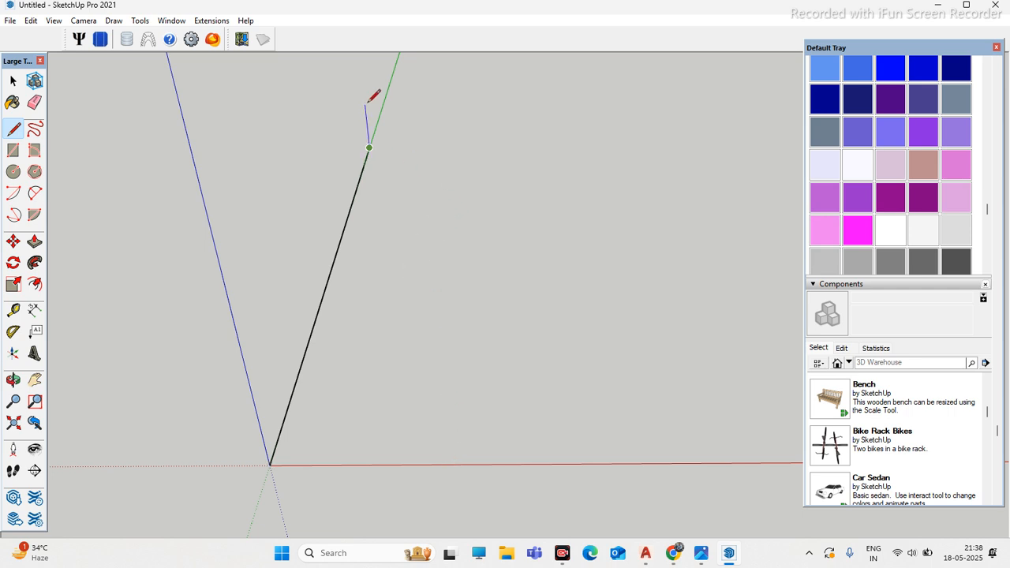
mouse_move(410, 237)
middle_down()
mouse_move(390, 269)
mouse_move(235, 216)
middle_up()
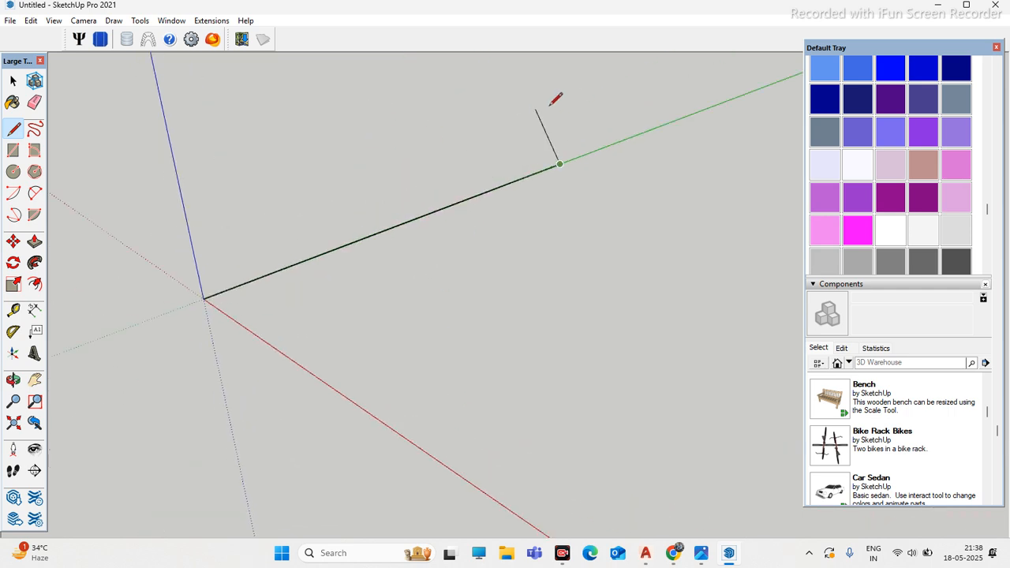
scroll(562, 104, up, 2)
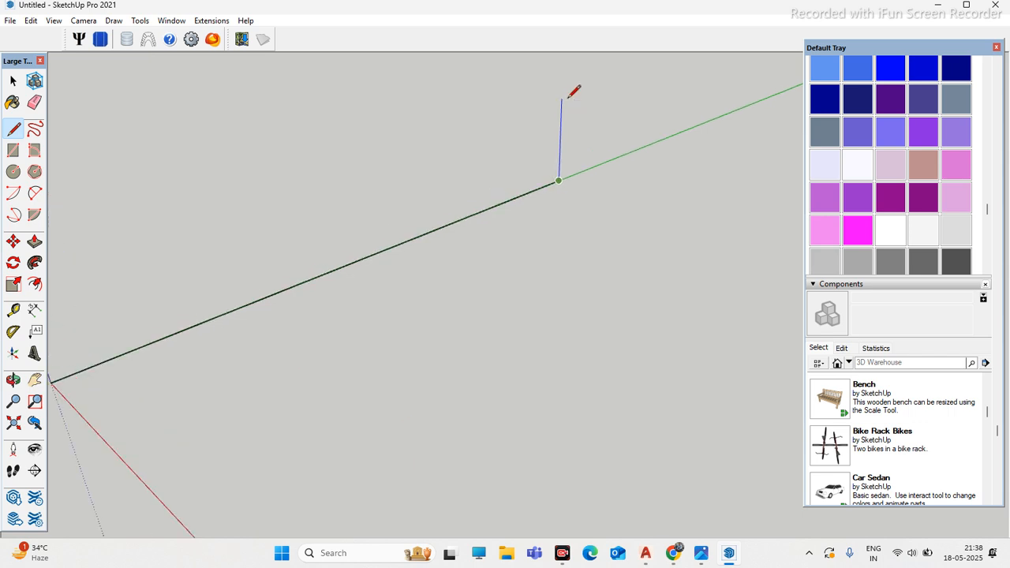
scroll(576, 97, down, 1)
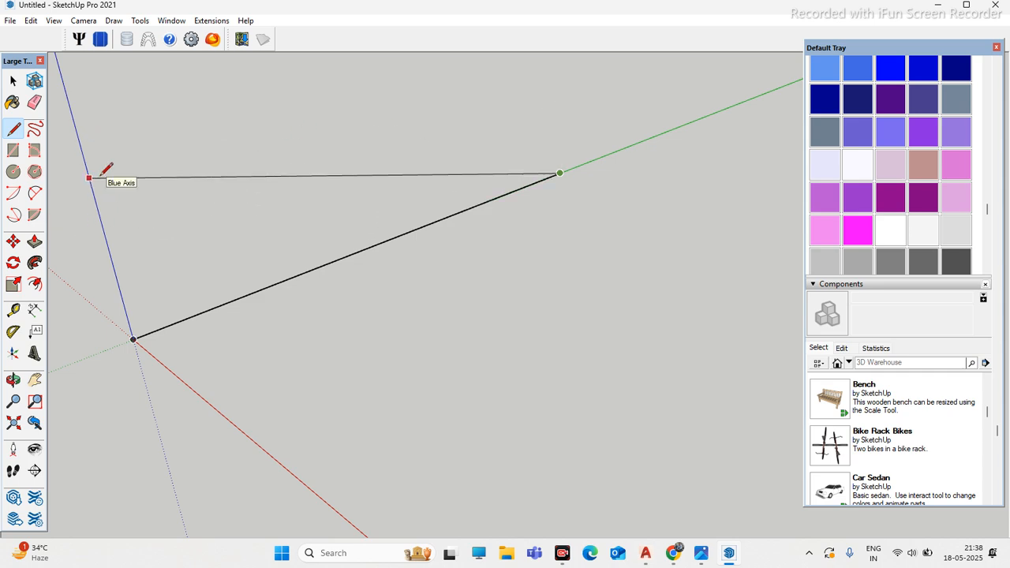
key(Escape)
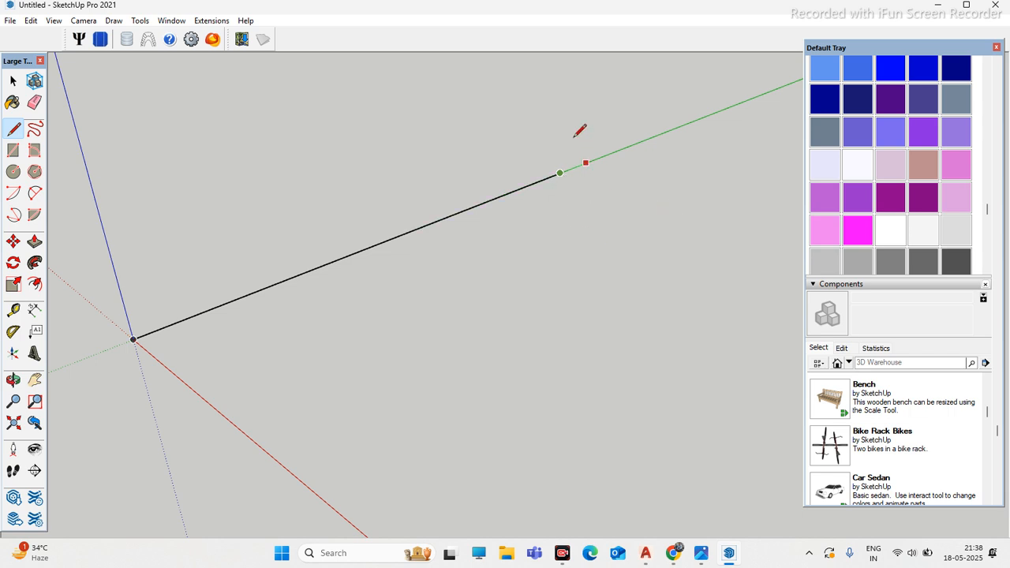
mouse_move(477, 179)
middle_down()
mouse_move(691, 226)
mouse_move(678, 229)
middle_up()
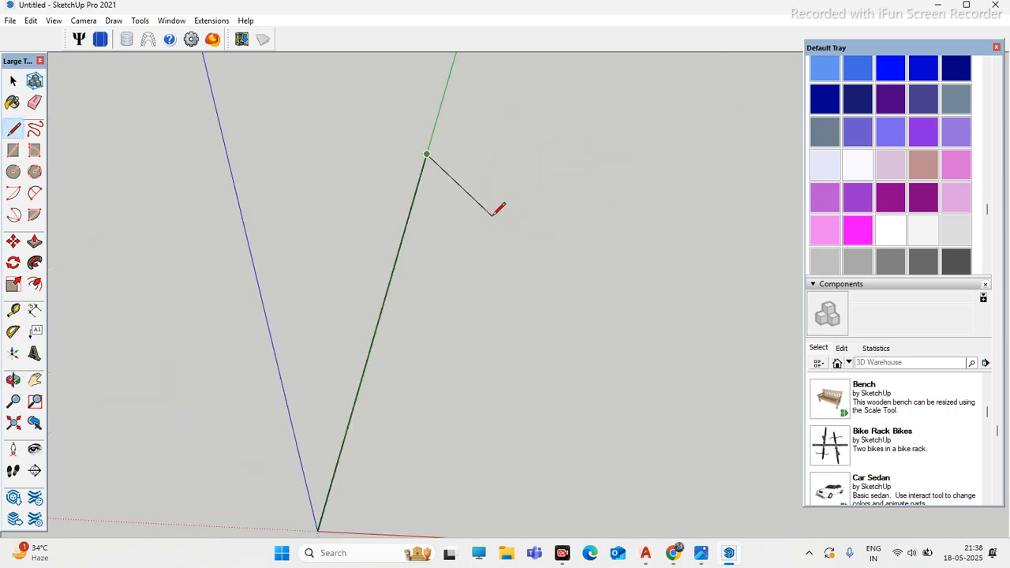
key(Escape)
Step: Draw a line parallel to the red axis from the far end of the green-axis line
middle_drag(426, 405, 491, 438)
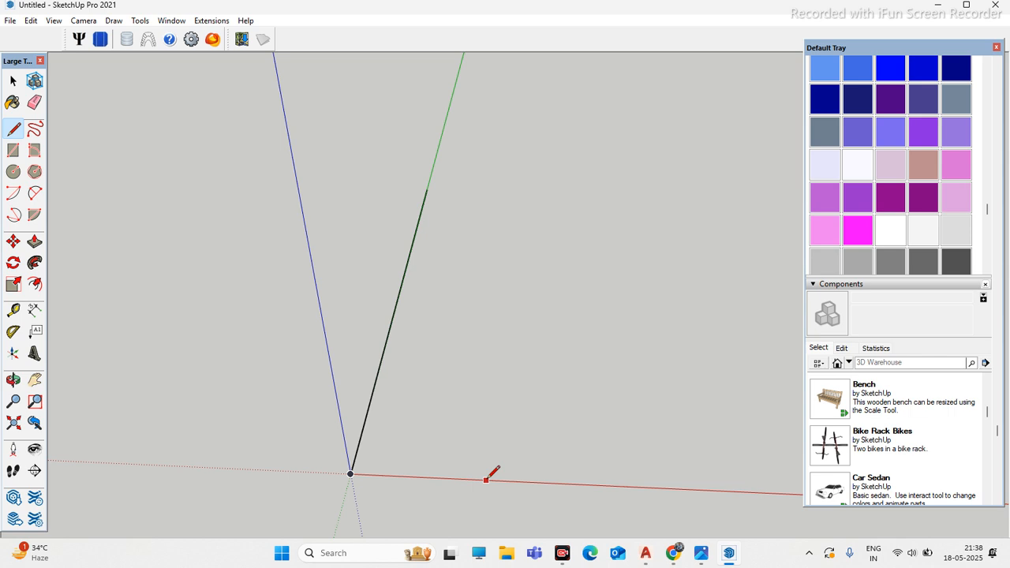
middle_drag(541, 365, 257, 352)
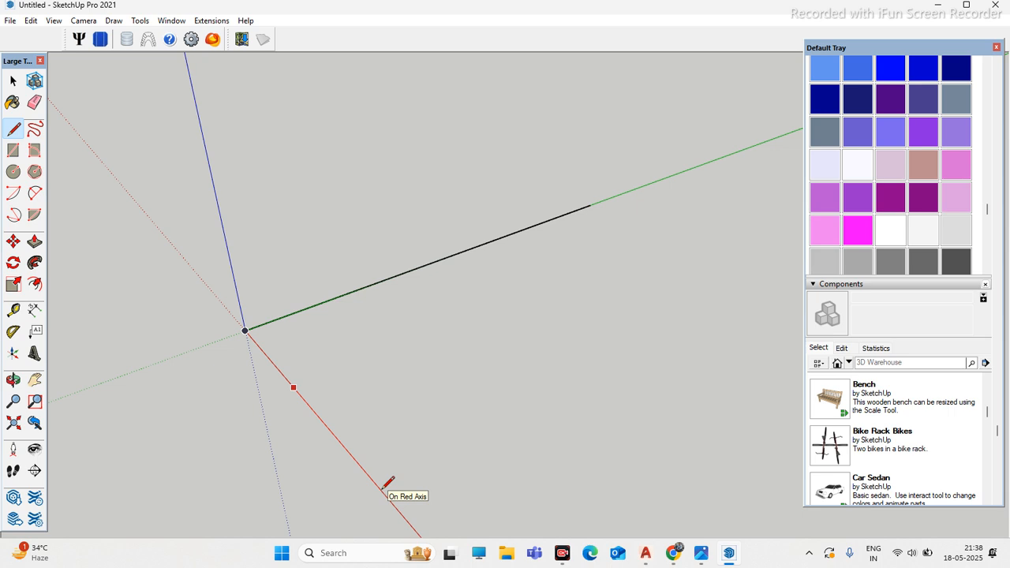
middle_drag(305, 383, 494, 367)
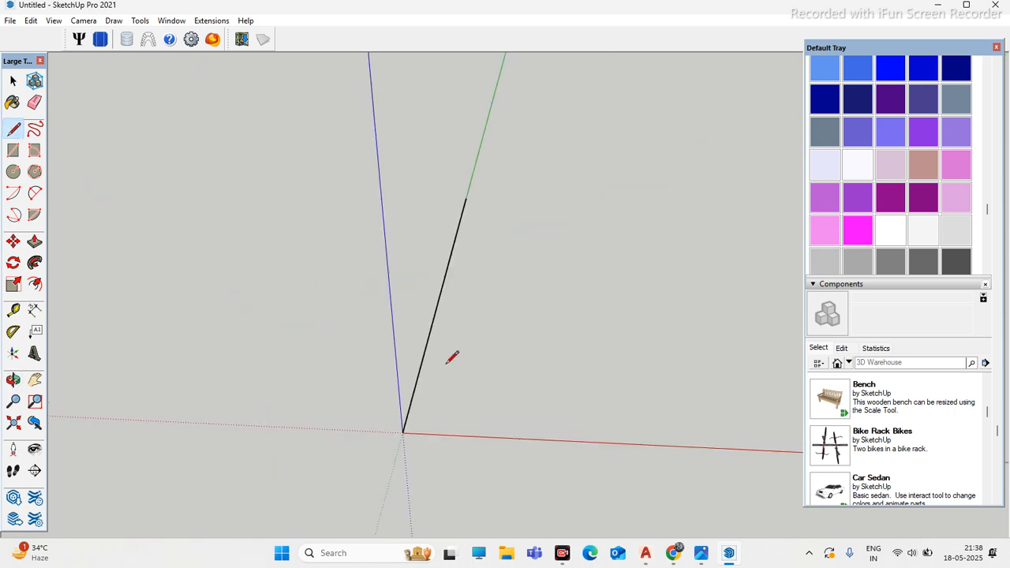
scroll(478, 221, up, 2)
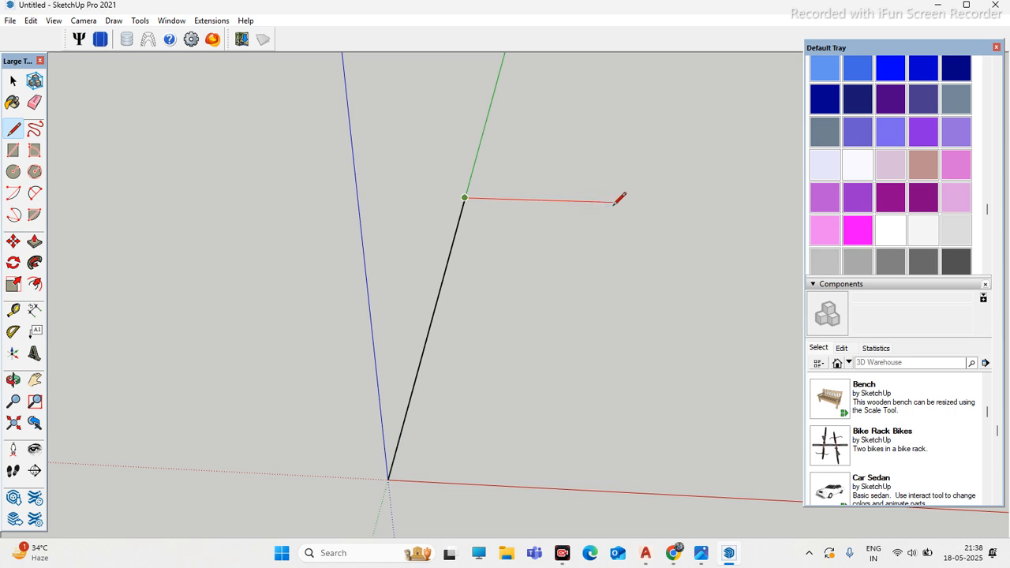
scroll(223, 209, down, 2)
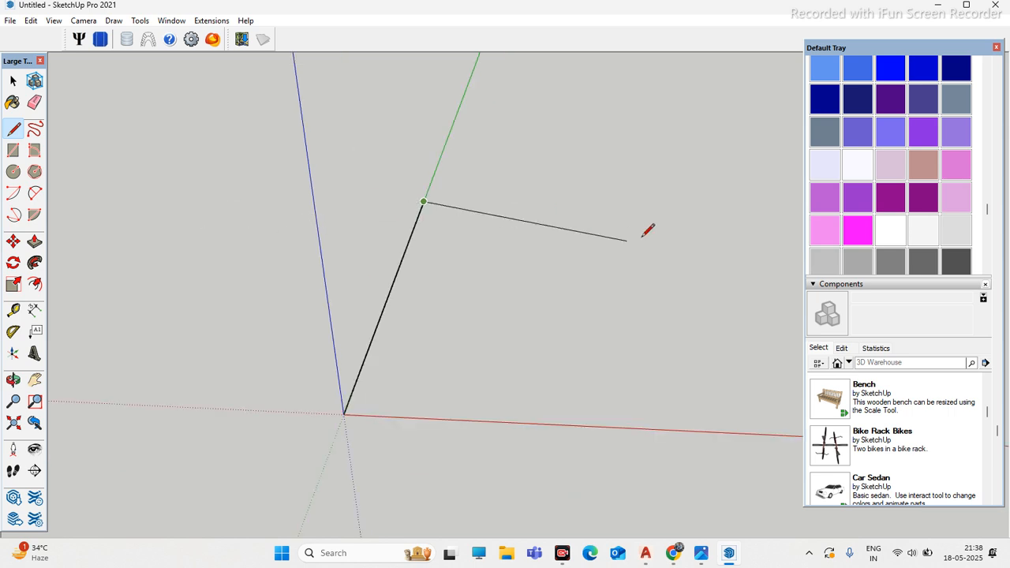
click(552, 250)
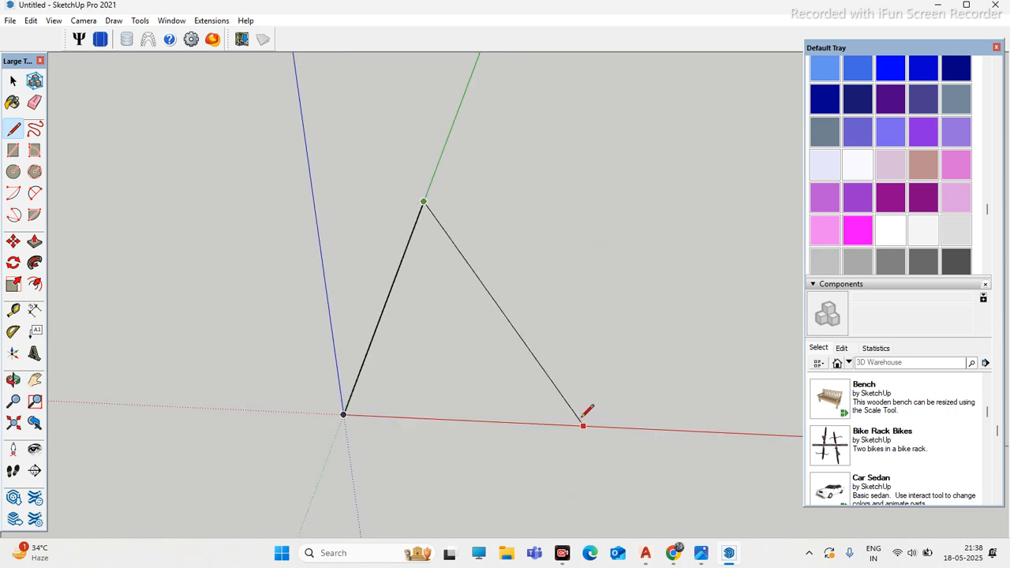
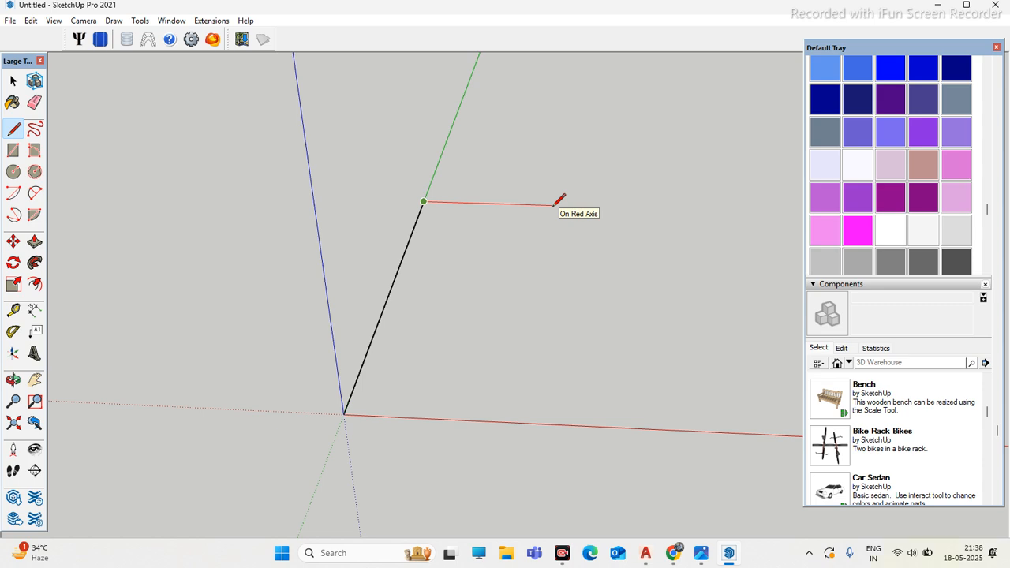
click(587, 207)
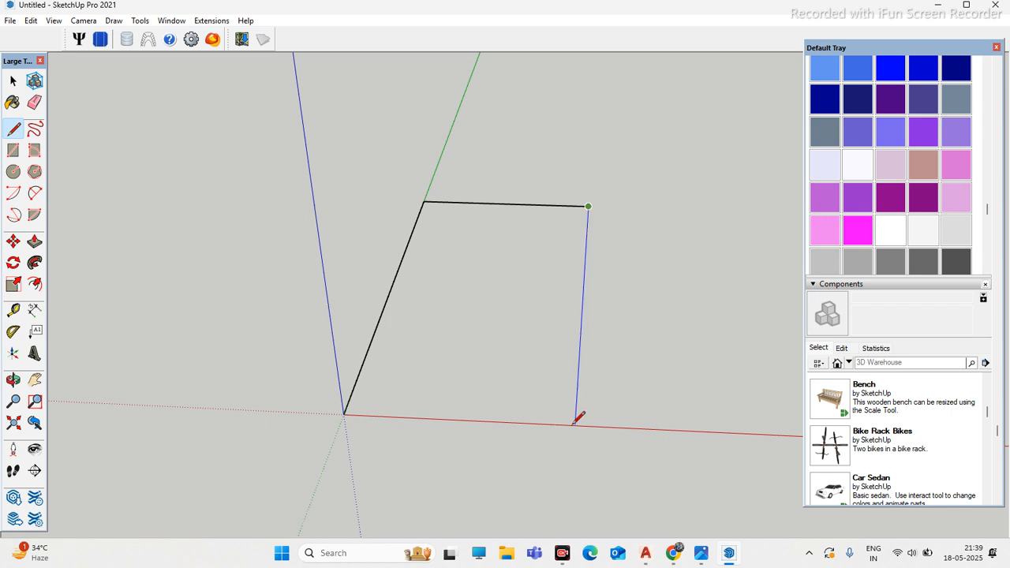
Step: Close the outline into a rectangular face with a line to the red axis and another back to the origin
middle_drag(585, 418, 343, 383)
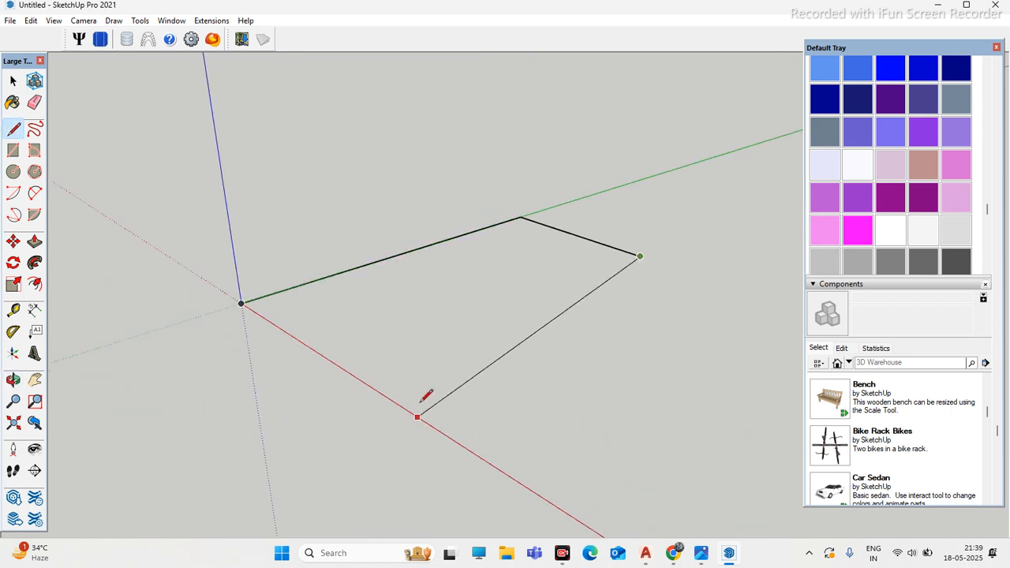
click(351, 374)
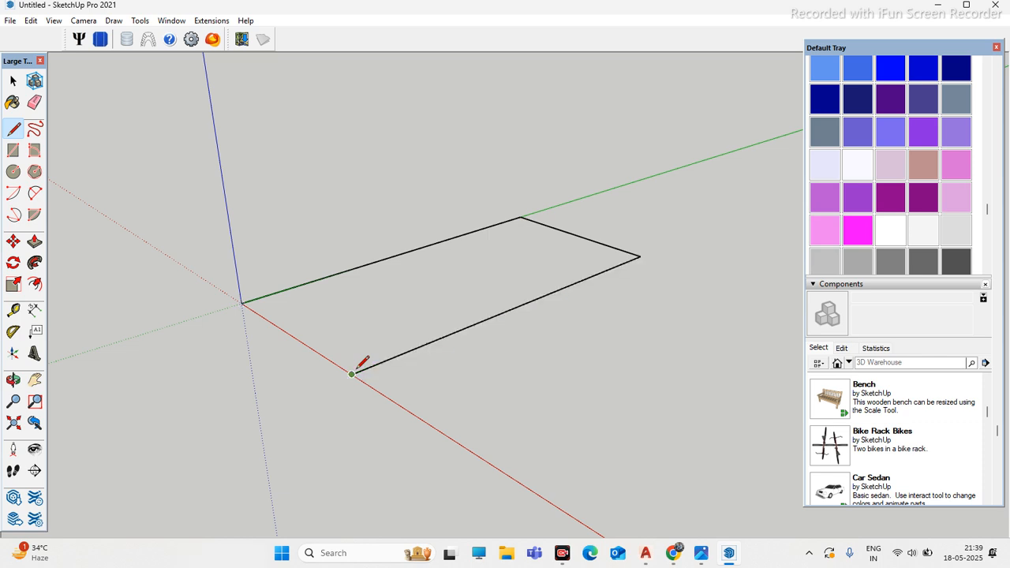
click(242, 303)
Step: Dimension the rectangle's edge along the green axis and its far edge parallel to the red axis
mouse_move(251, 301)
middle_down()
mouse_move(519, 418)
mouse_move(313, 232)
middle_up()
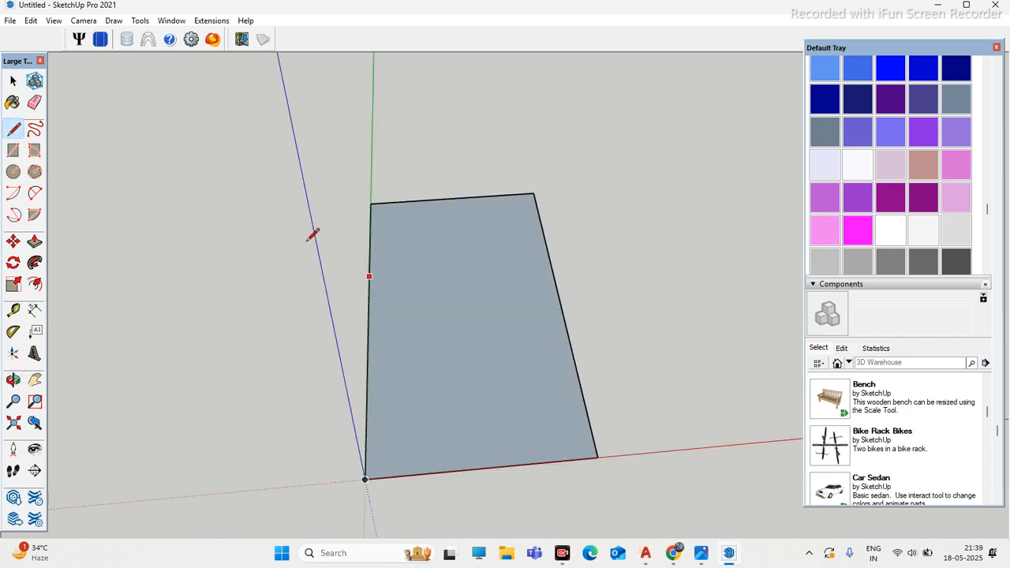
click(35, 309)
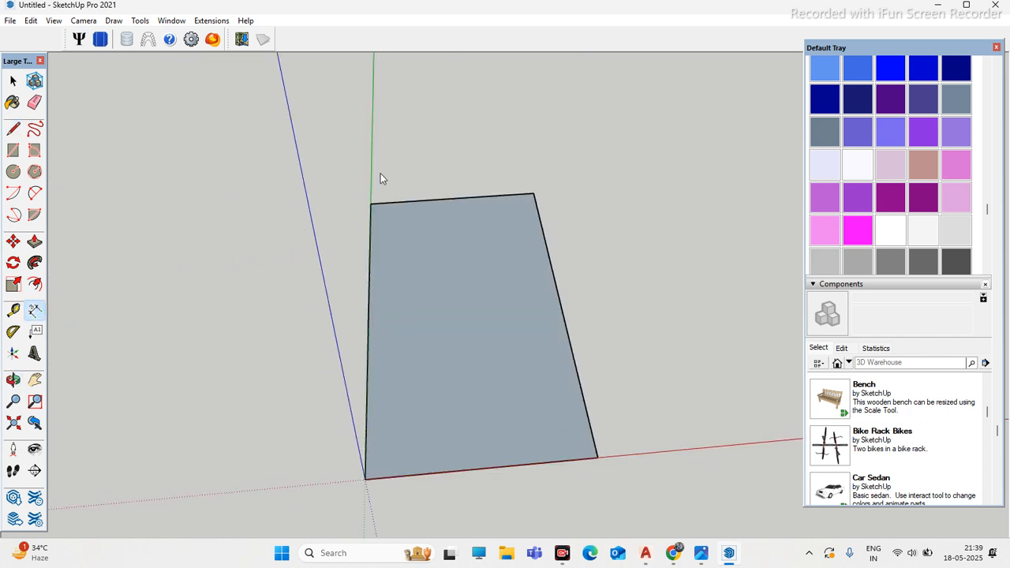
click(369, 204)
click(365, 479)
click(291, 440)
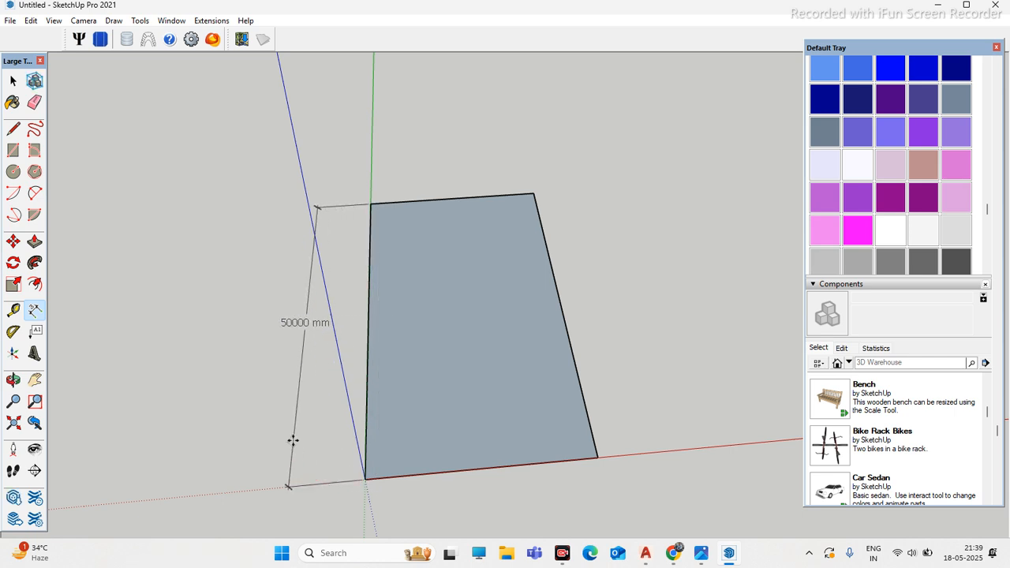
click(369, 203)
click(534, 194)
click(533, 167)
Step: Push/Pull the rectangular face upward 10000 mm to form a box
middle_drag(458, 119, 396, 179)
scroll(395, 178, down, 2)
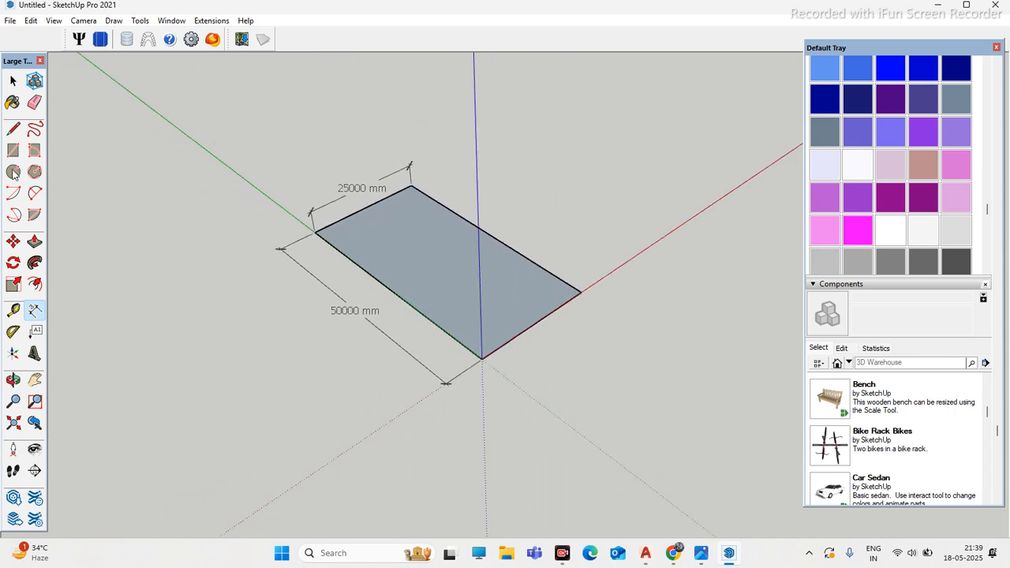
click(34, 242)
drag(403, 263, 432, 175)
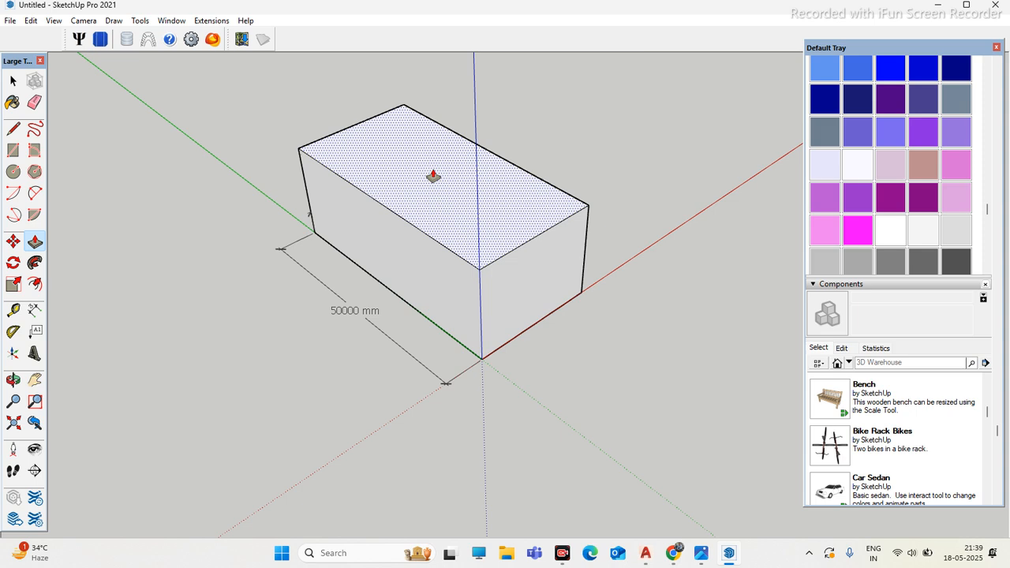
click(432, 175)
Step: Dimension the height of the box along its vertical corner edge at the red axis
scroll(533, 296, up, 3)
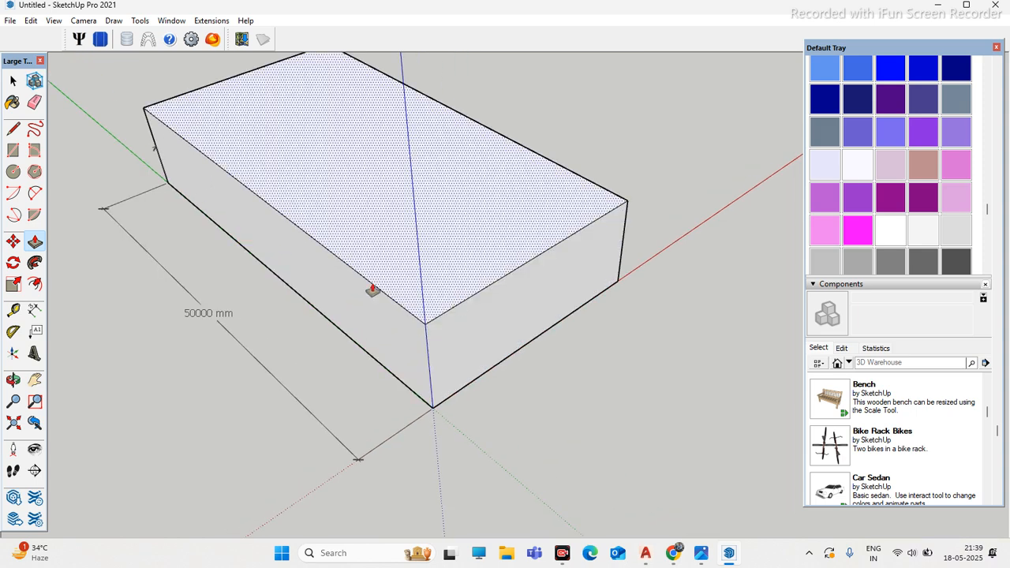
click(34, 311)
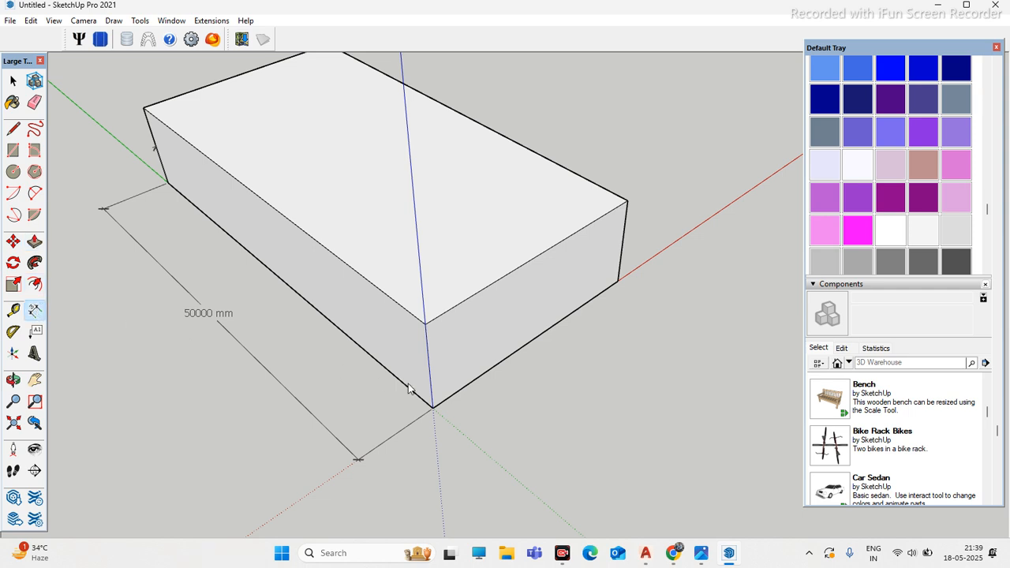
click(616, 281)
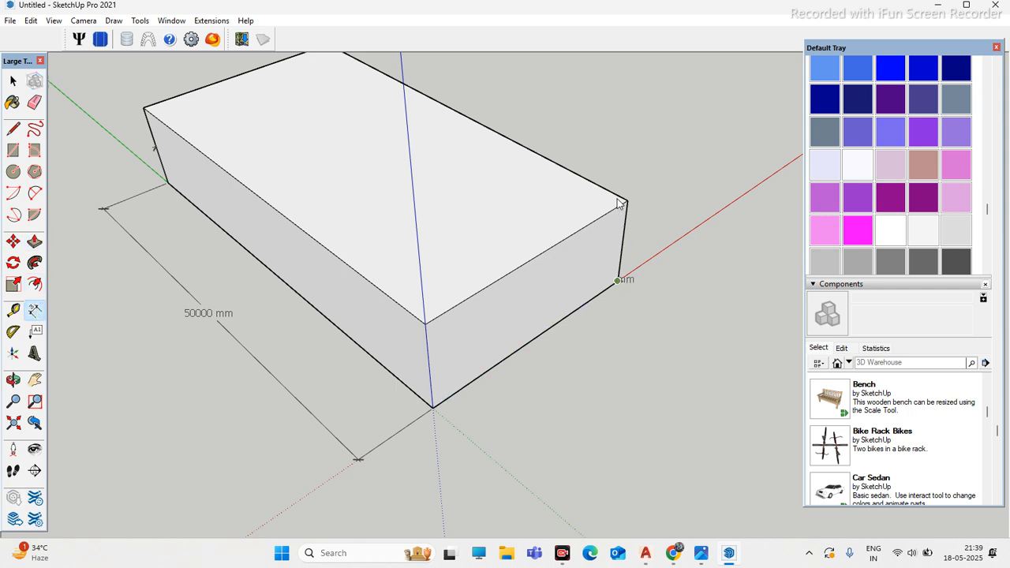
click(626, 200)
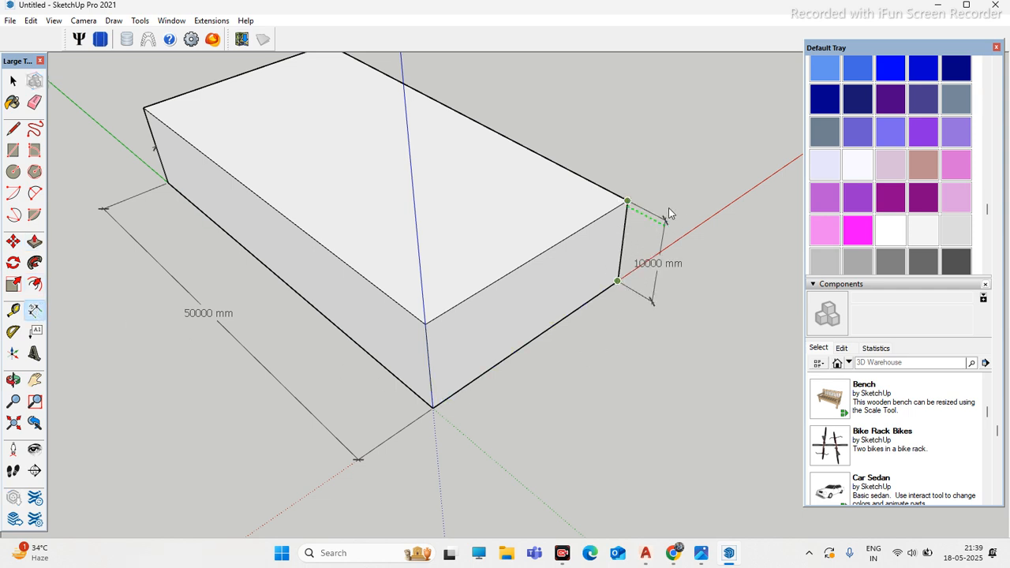
click(683, 228)
Step: Offset the outline of the box's top face inward to form a narrow border strip
key(o)
drag(599, 310, 47, 152)
click(14, 82)
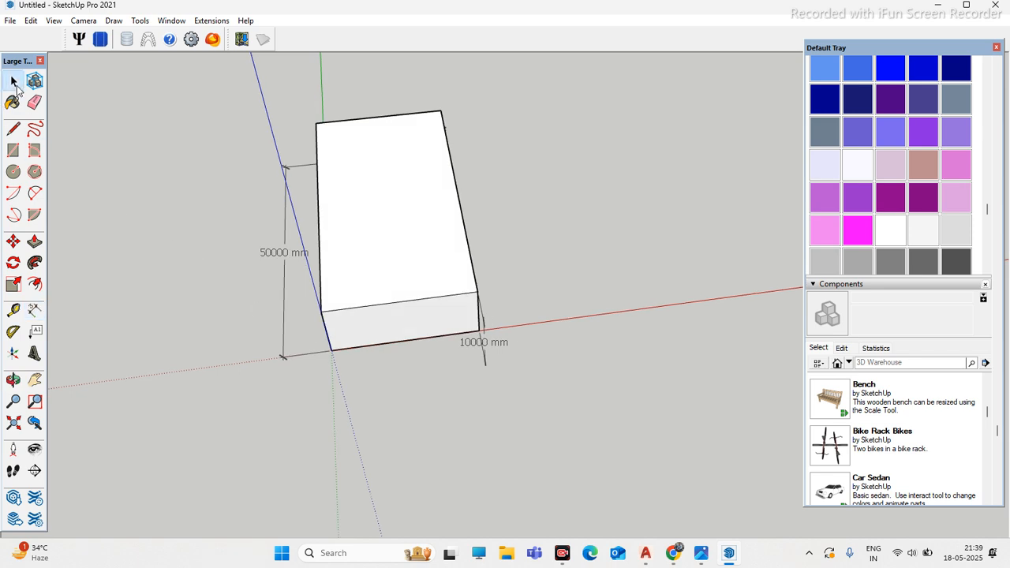
click(396, 217)
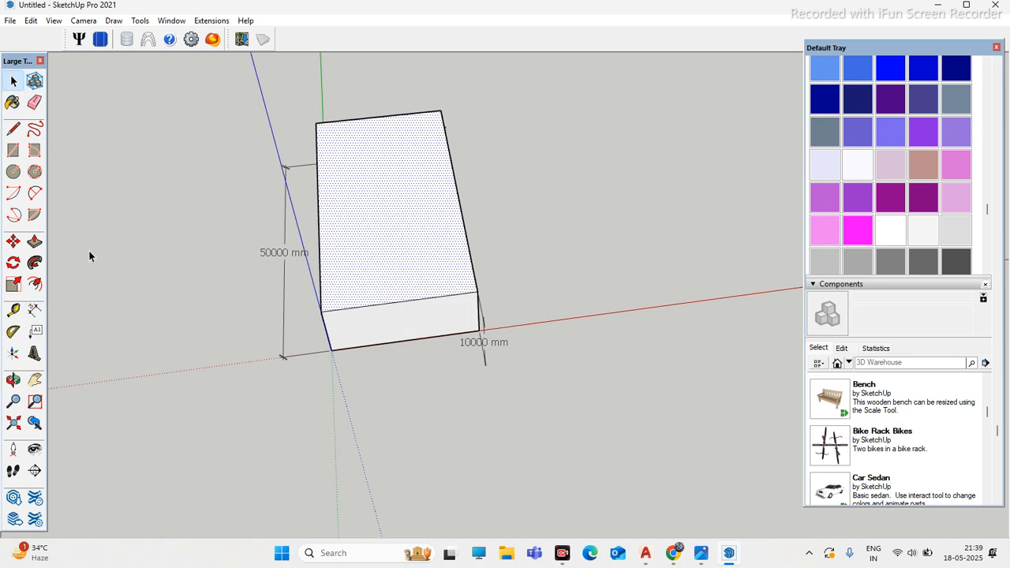
click(35, 285)
scroll(339, 210, up, 3)
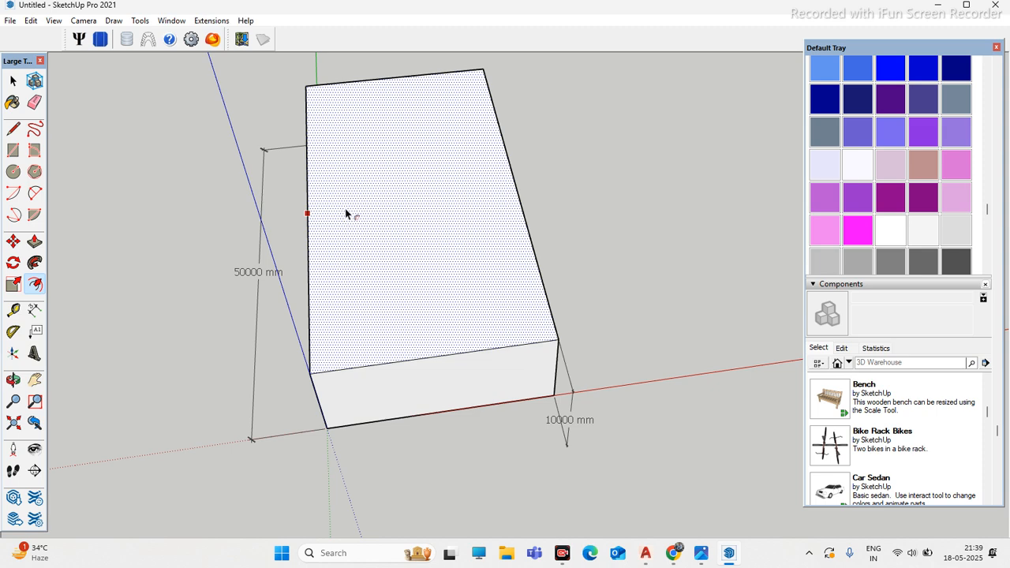
click(340, 210)
scroll(308, 243, up, 2)
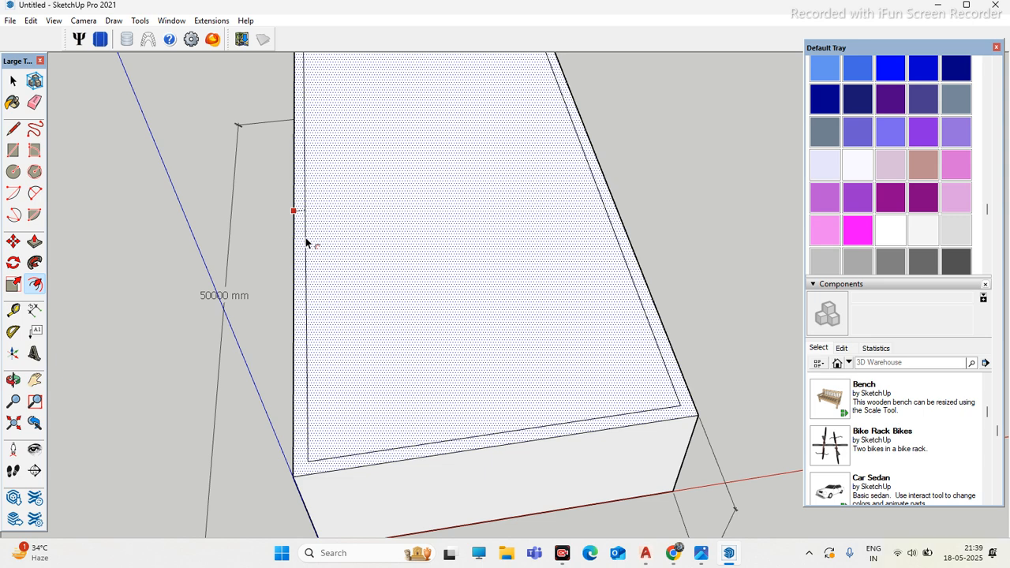
key(Return)
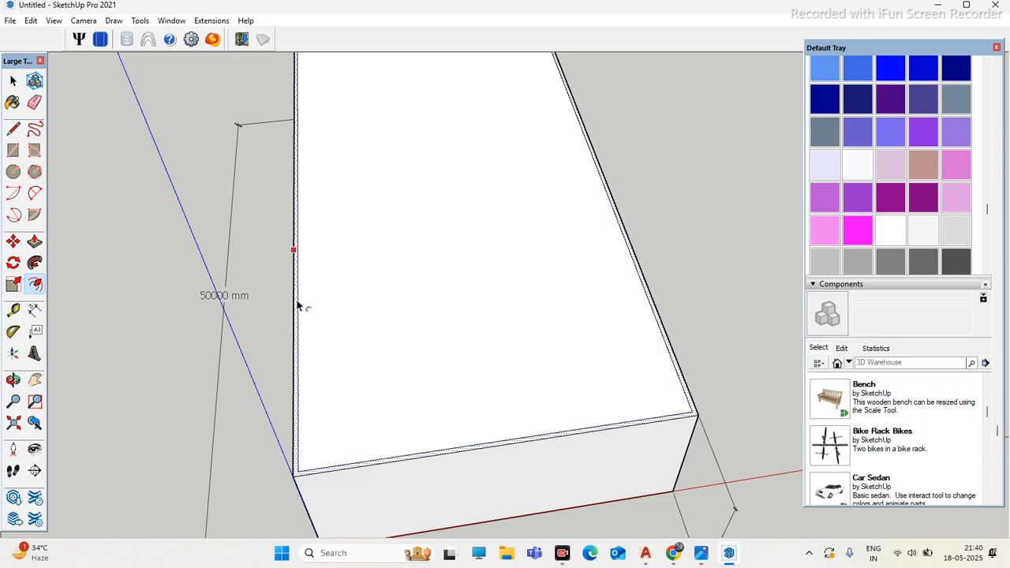
Step: Push/Pull the narrow border strip on the top face up 1000 mm to form a raised rim
scroll(282, 411, up, 2)
click(35, 242)
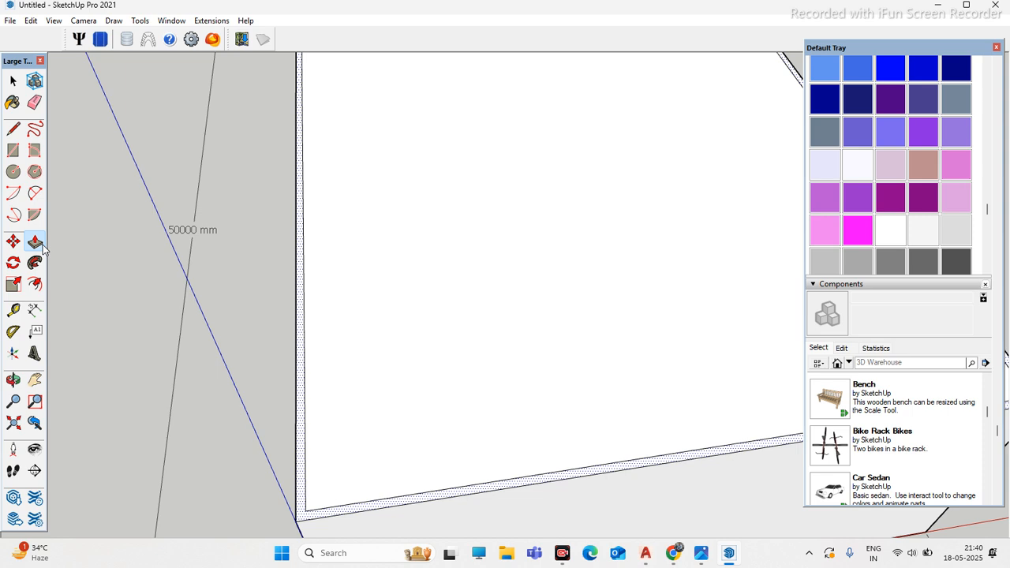
scroll(292, 368, up, 3)
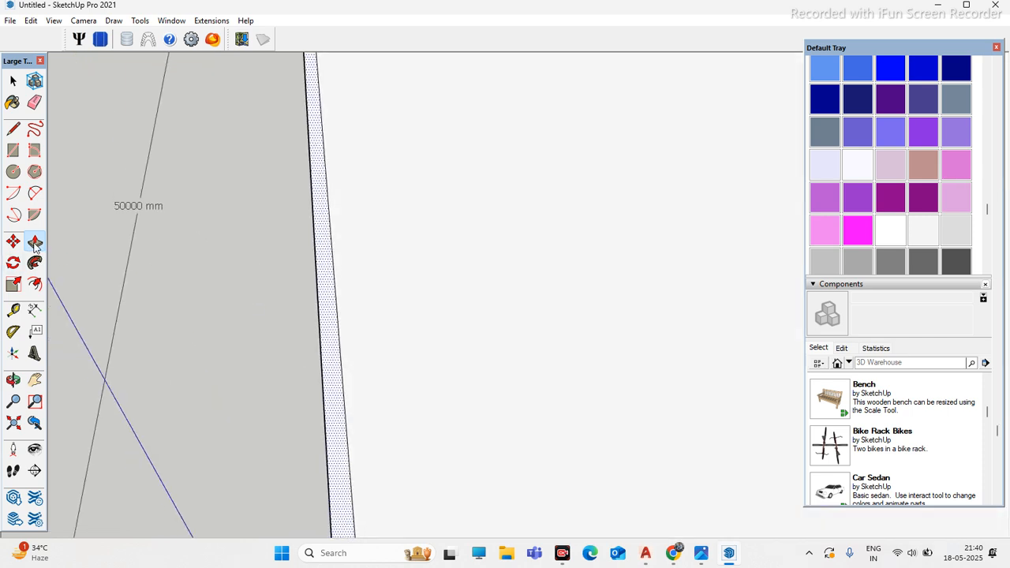
drag(323, 258, 321, 209)
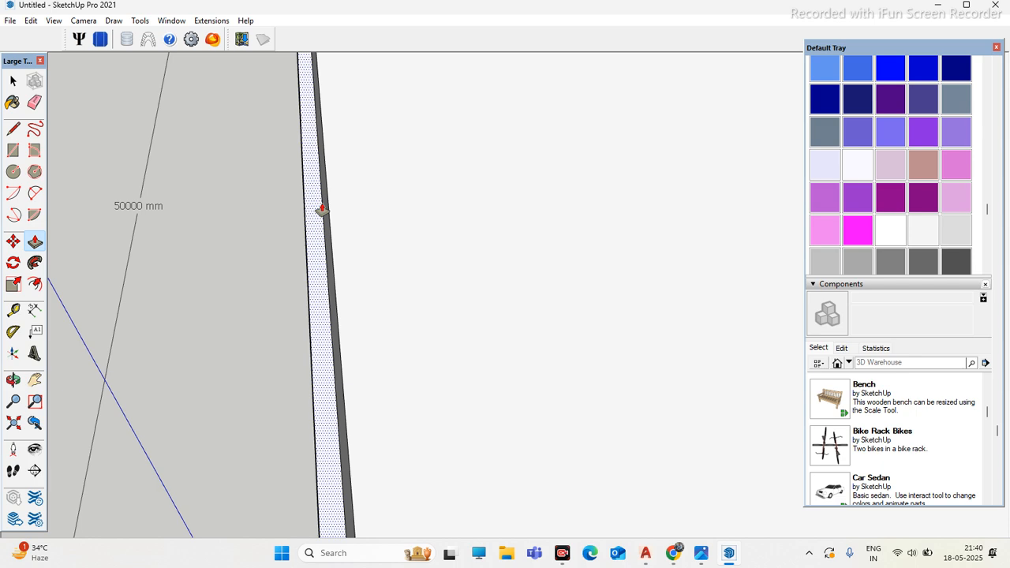
middle_drag(321, 209, 413, 250)
scroll(412, 250, down, 10)
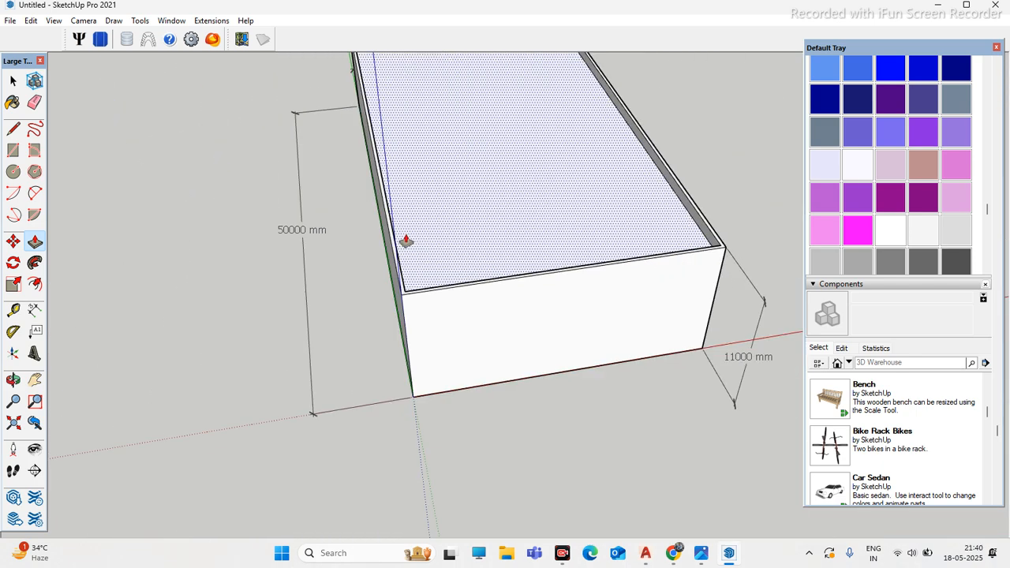
Step: Examine the box's raised rim, side faces and height dimension from several angles
middle_drag(628, 354, 308, 421)
scroll(308, 421, up, 4)
middle_drag(255, 376, 370, 377)
scroll(507, 367, down, 4)
scroll(676, 428, up, 6)
scroll(726, 316, up, 4)
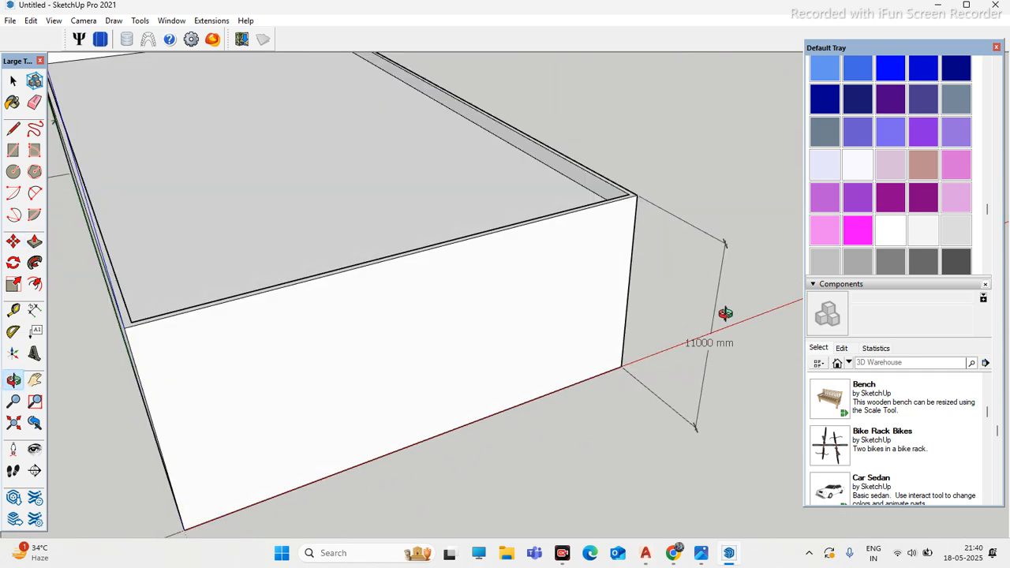
scroll(718, 363, up, 3)
scroll(667, 365, down, 2)
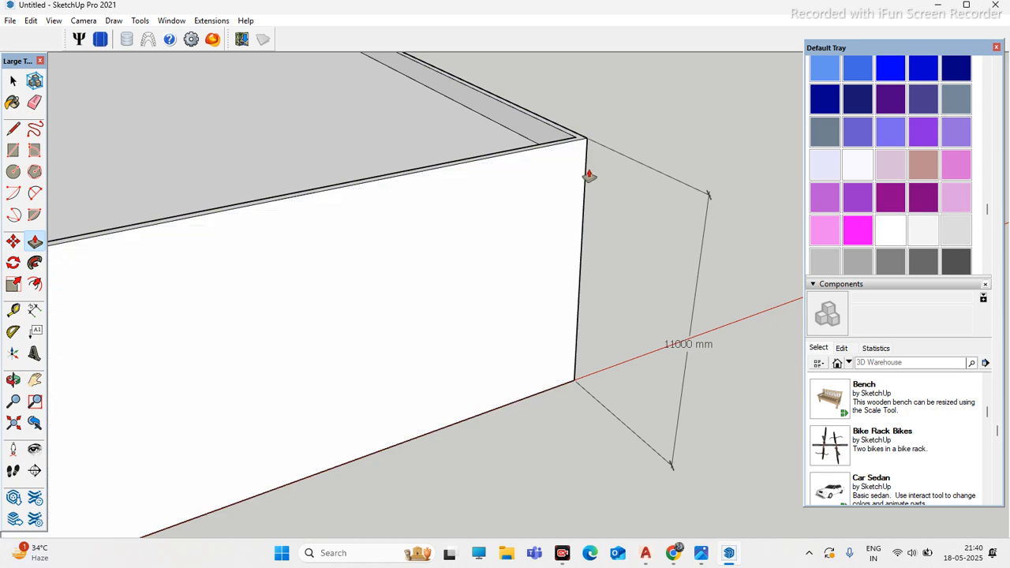
scroll(675, 356, up, 2)
scroll(676, 342, down, 2)
middle_drag(500, 329, 563, 394)
scroll(563, 395, down, 4)
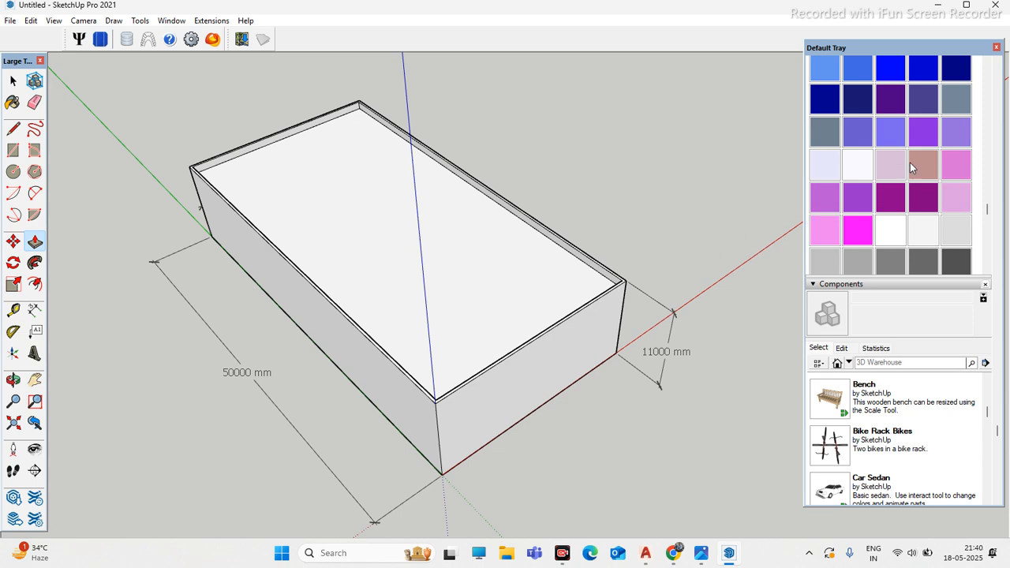
Step: Paint the two outer side faces meeting at the origin with the 0119_RosyBrown colour
click(924, 162)
scroll(505, 410, up, 2)
click(509, 403)
scroll(502, 345, up, 4)
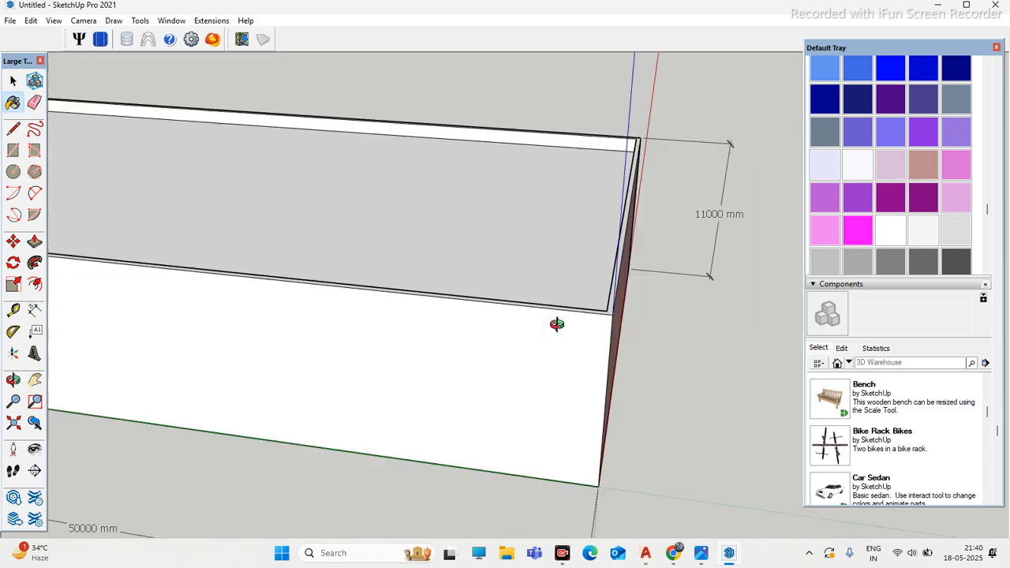
scroll(916, 187, down, 3)
scroll(884, 147, up, 5)
scroll(887, 180, up, 3)
Step: Paint the two outer side faces with Concrete Scored Jointless from the Asphalt and Concrete materials
scroll(888, 180, up, 6)
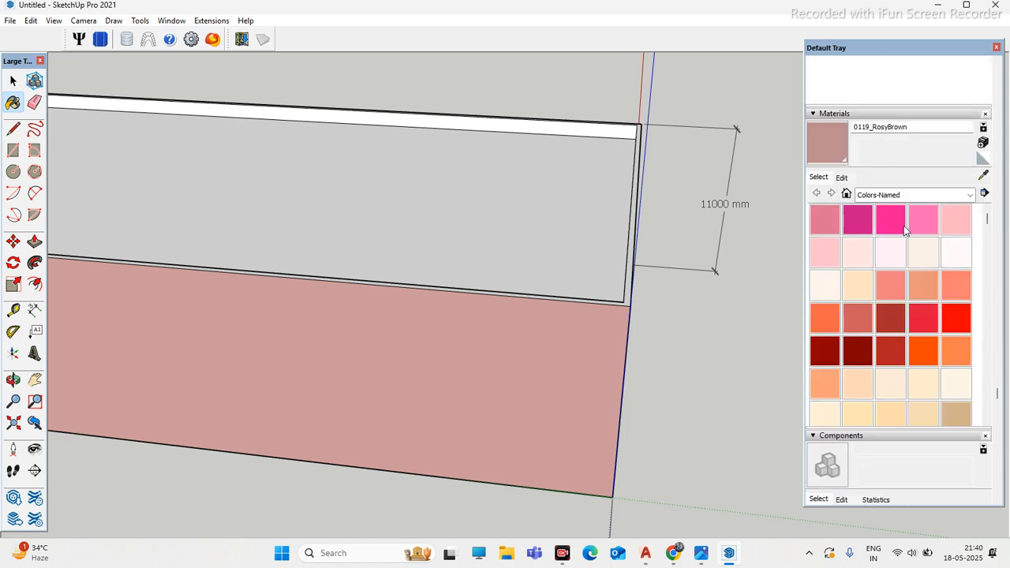
click(941, 197)
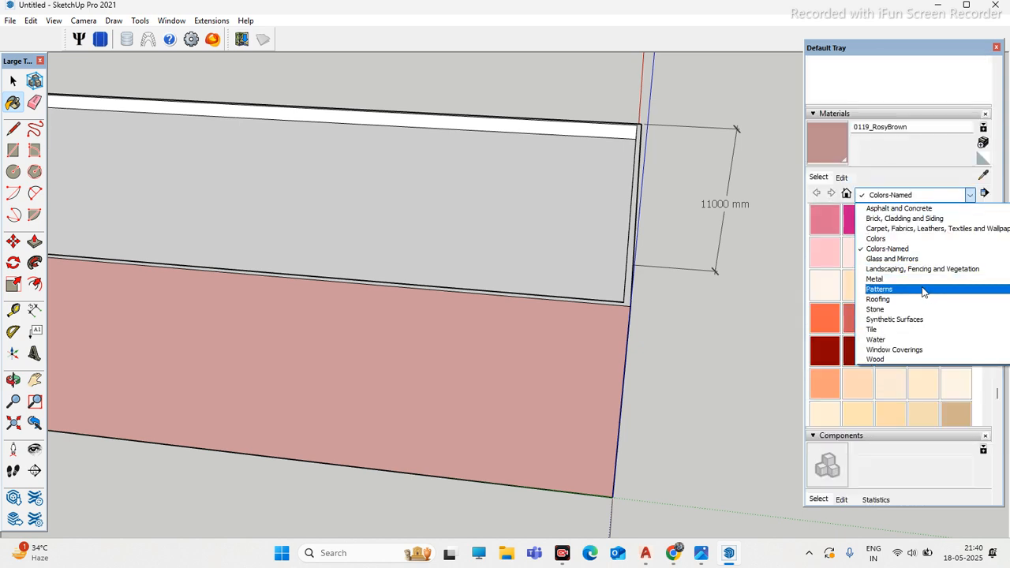
click(911, 208)
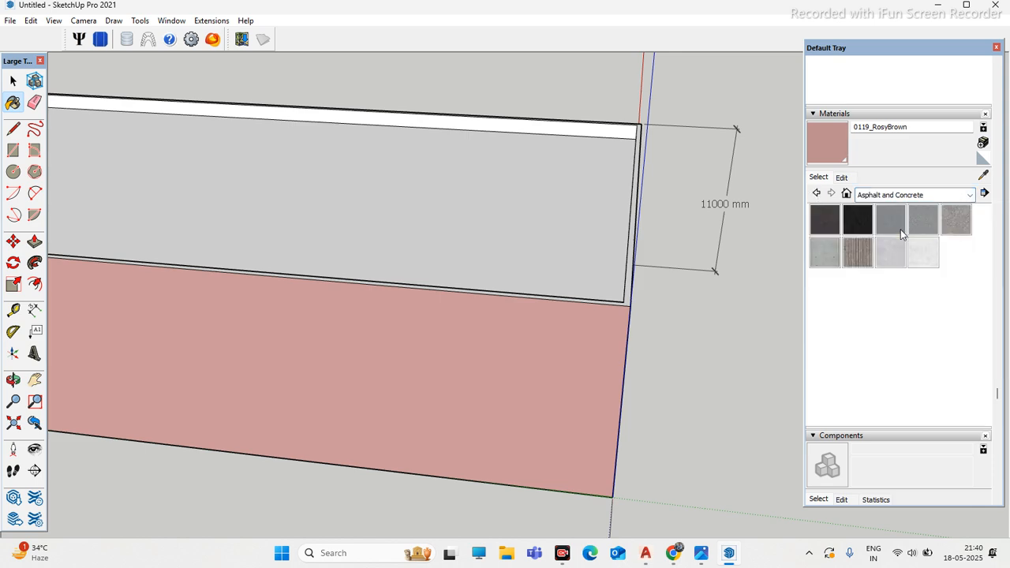
click(868, 250)
click(595, 389)
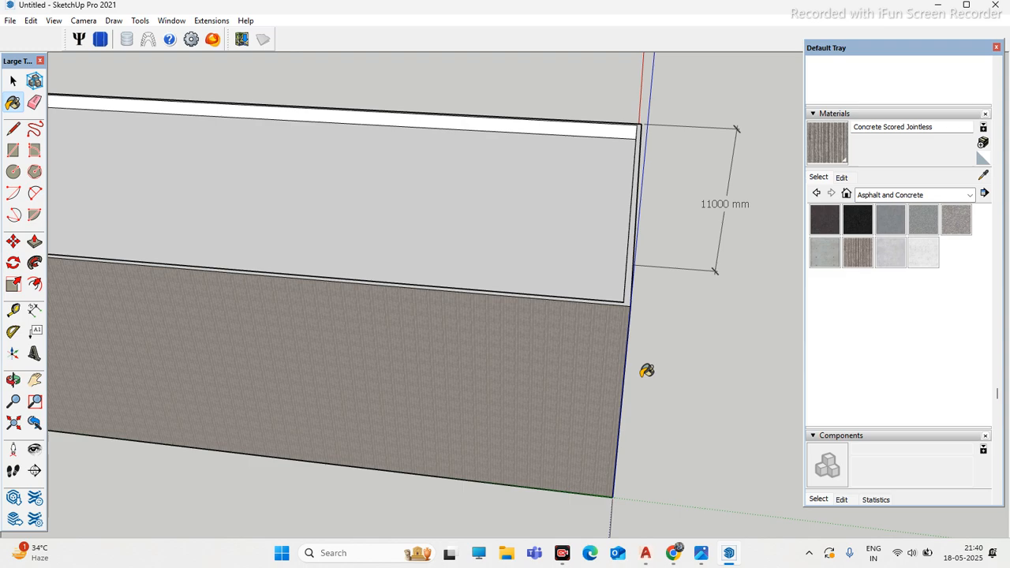
middle_drag(647, 368, 495, 328)
scroll(495, 328, up, 2)
click(513, 320)
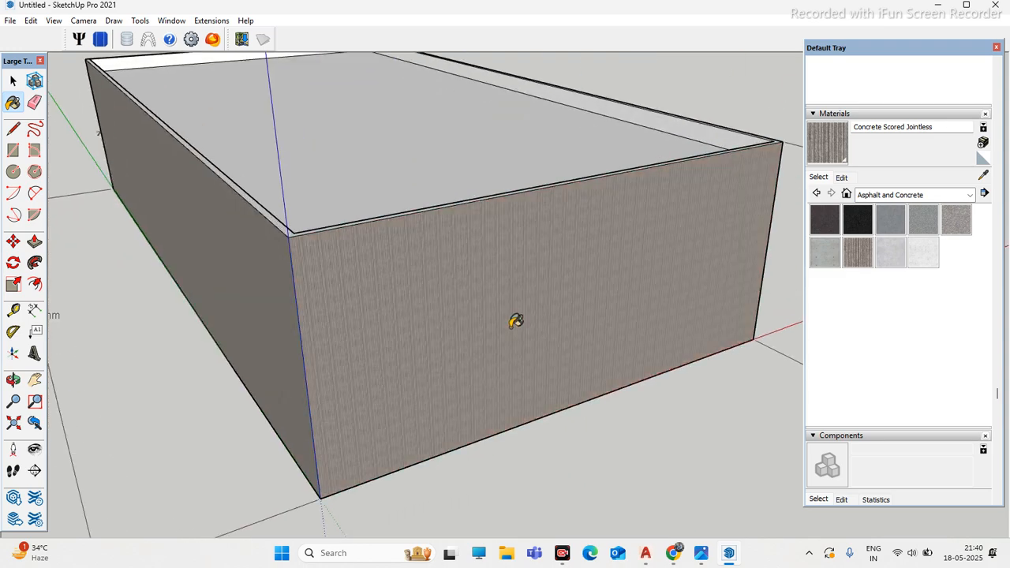
Step: Paint the two outer side faces with Concrete Pavers Block Multi from the Tile materials
click(922, 202)
click(862, 324)
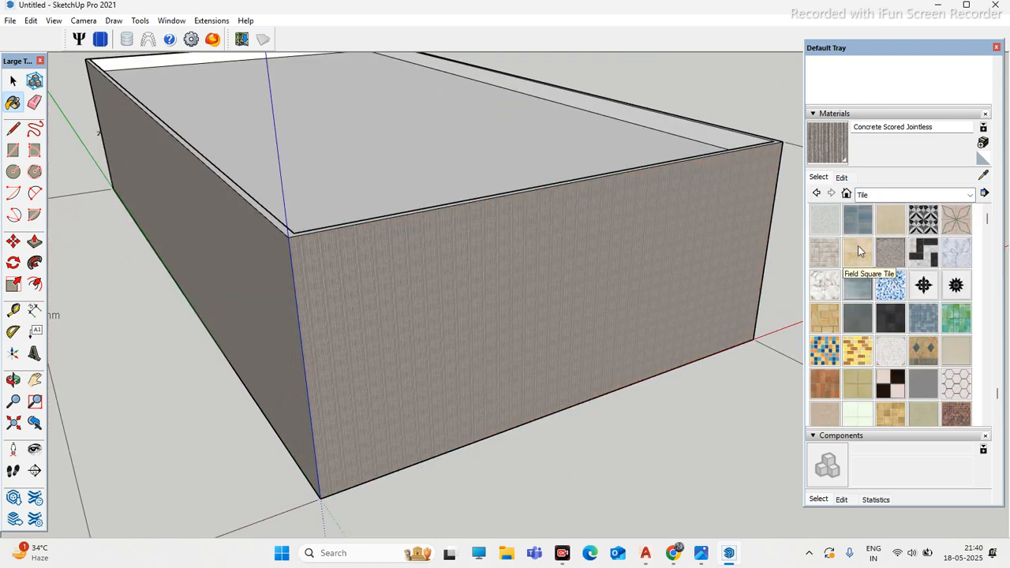
click(865, 225)
click(369, 324)
middle_drag(369, 324, 436, 361)
Step: Paint the two outer side faces meeting at the origin with Tile Ceramic Multi from the Tile materials
middle_drag(612, 357, 859, 300)
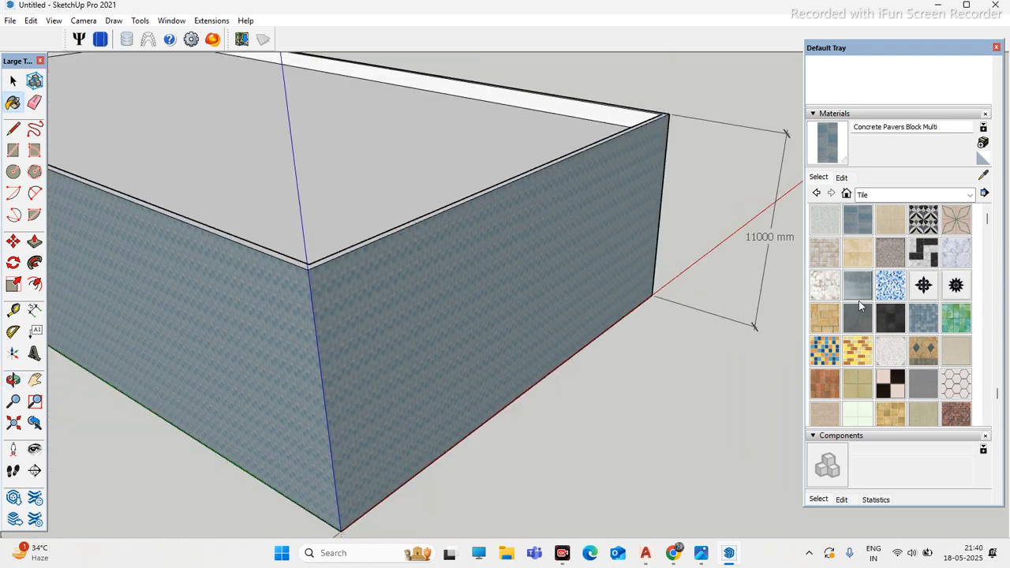
click(822, 380)
click(476, 286)
click(302, 310)
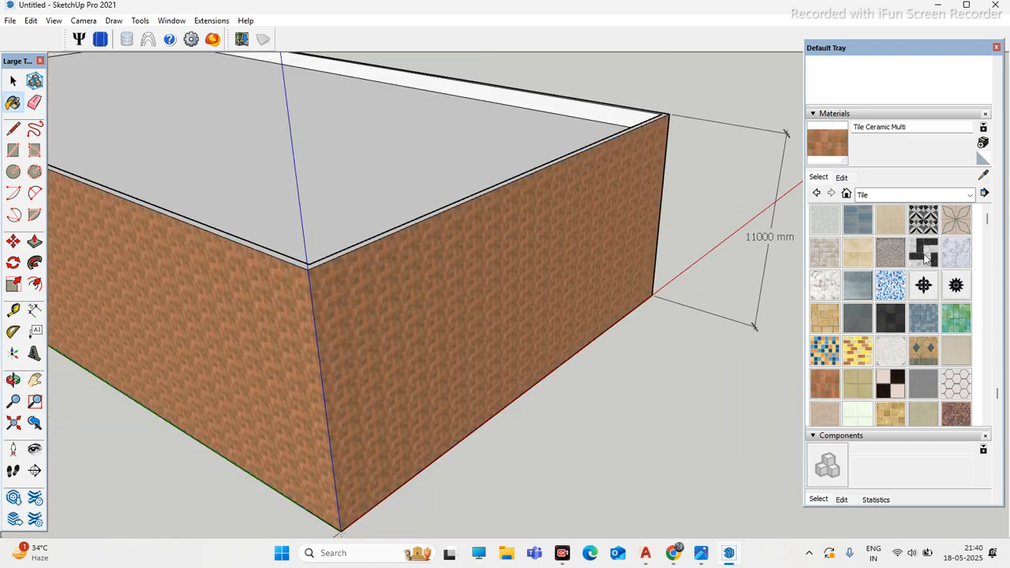
Step: Paint the side face along the red axis with Wood Bamboo from the Wood materials
click(942, 196)
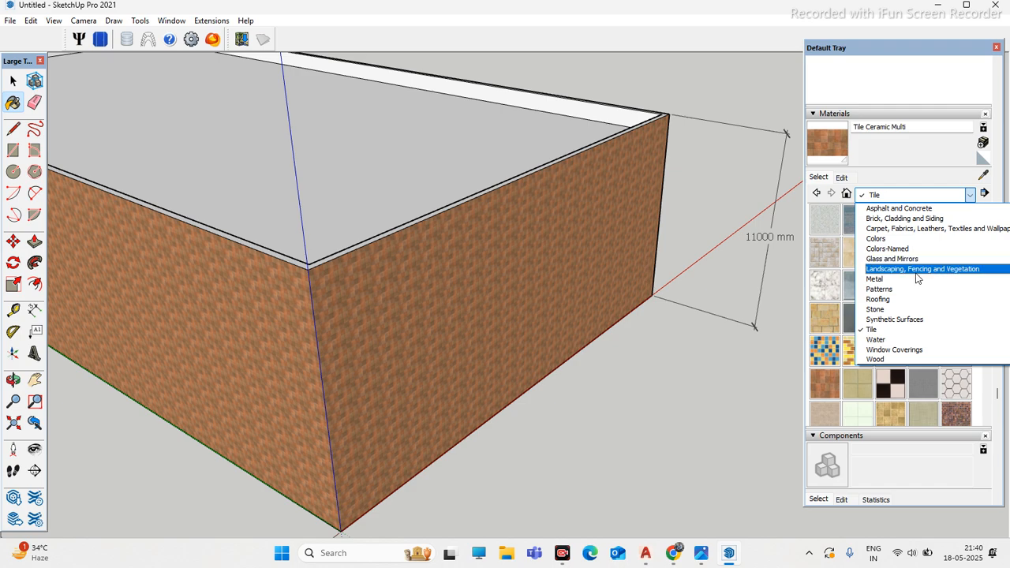
click(893, 360)
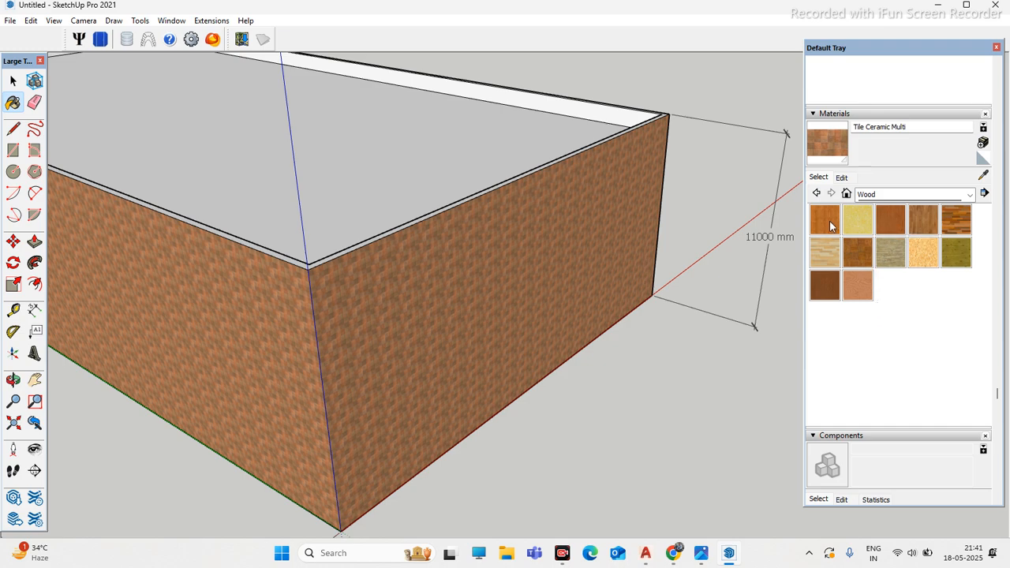
click(825, 220)
click(535, 231)
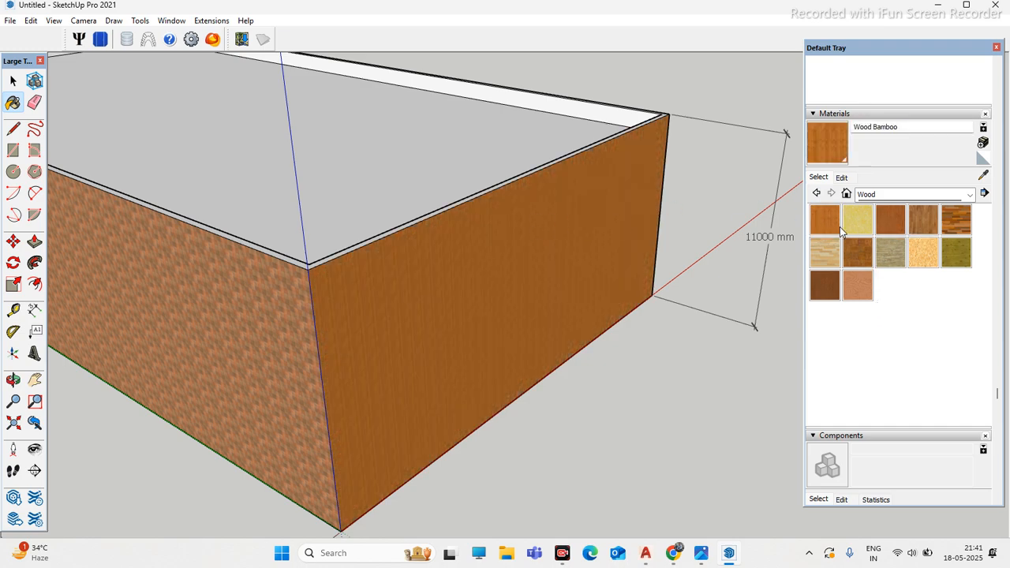
Step: Try the pale yellow wood from the Wood materials on the box's outer side faces
click(856, 223)
click(493, 241)
mouse_move(493, 241)
middle_down()
mouse_move(591, 329)
mouse_move(442, 416)
mouse_move(371, 359)
middle_up()
click(442, 416)
Step: Paint the box's four outer side faces with Wood Veneer 02 from the Wood materials
click(857, 284)
click(568, 305)
click(305, 331)
mouse_move(561, 299)
middle_down()
mouse_move(487, 277)
mouse_move(349, 273)
mouse_move(673, 273)
mouse_move(489, 293)
mouse_move(537, 259)
mouse_move(318, 255)
mouse_move(697, 291)
mouse_move(694, 417)
middle_up()
click(675, 275)
click(663, 382)
mouse_move(620, 377)
middle_down()
mouse_move(523, 343)
mouse_move(655, 347)
mouse_move(639, 352)
middle_up()
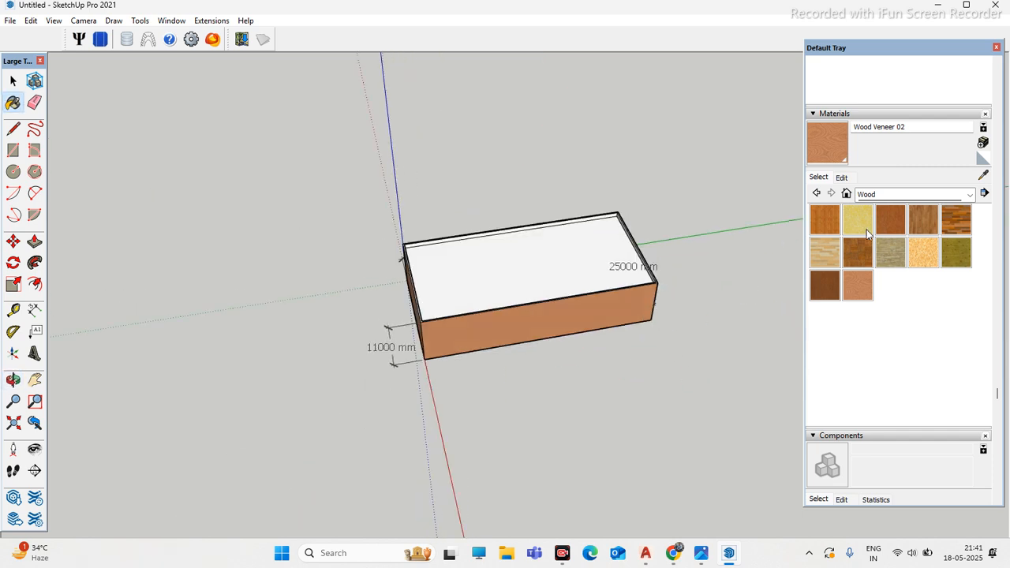
Step: Paint the recessed top face inside the rim with Roofing Slate Dark from the Roofing materials
click(935, 198)
scroll(441, 257, up, 5)
scroll(512, 290, up, 3)
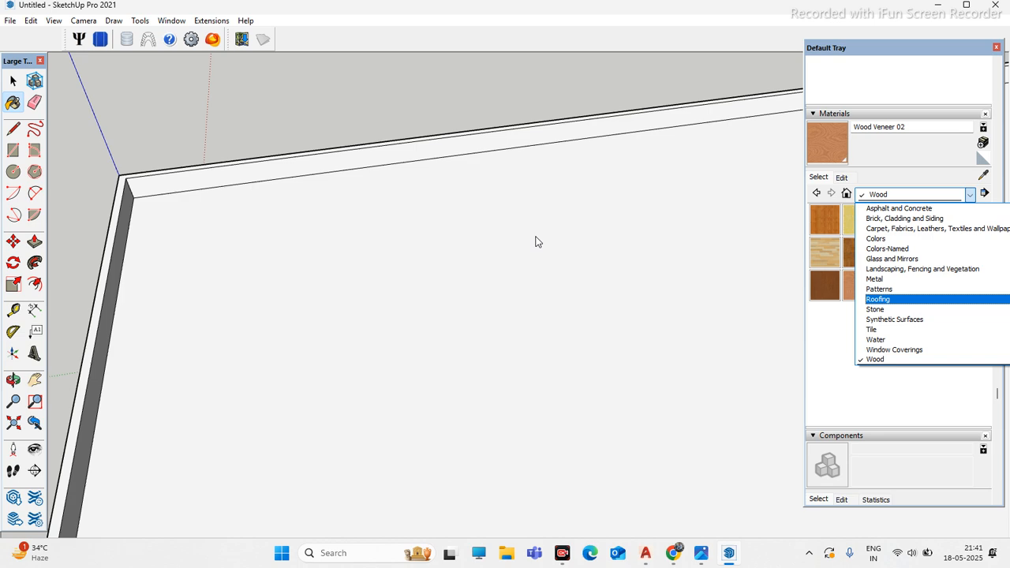
click(888, 299)
click(919, 264)
click(626, 278)
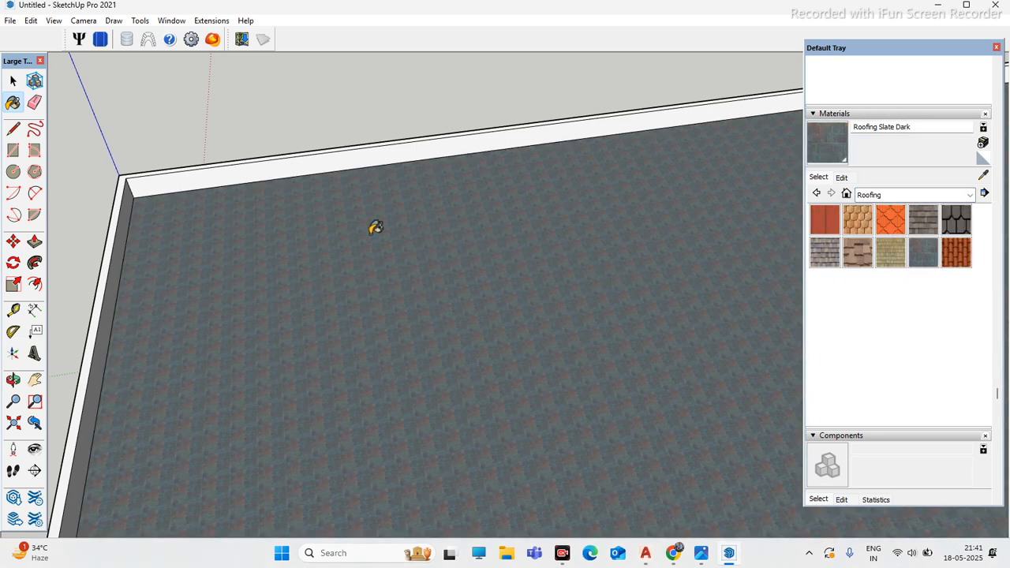
scroll(403, 231, up, 3)
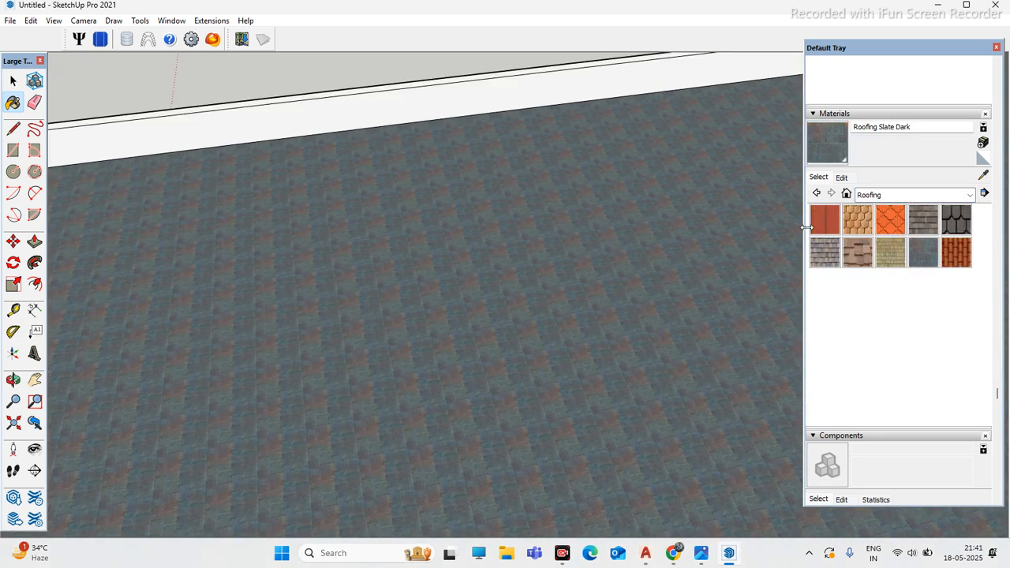
Step: Paint the inner face of the raised rim with Metal Silver from the Metal materials
click(907, 198)
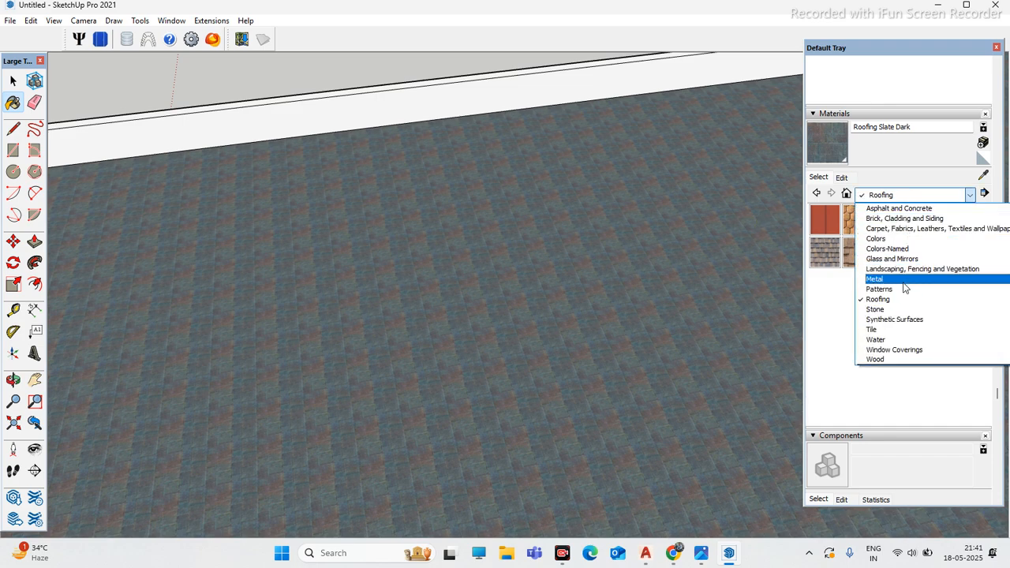
click(904, 287)
click(890, 252)
scroll(497, 97, down, 2)
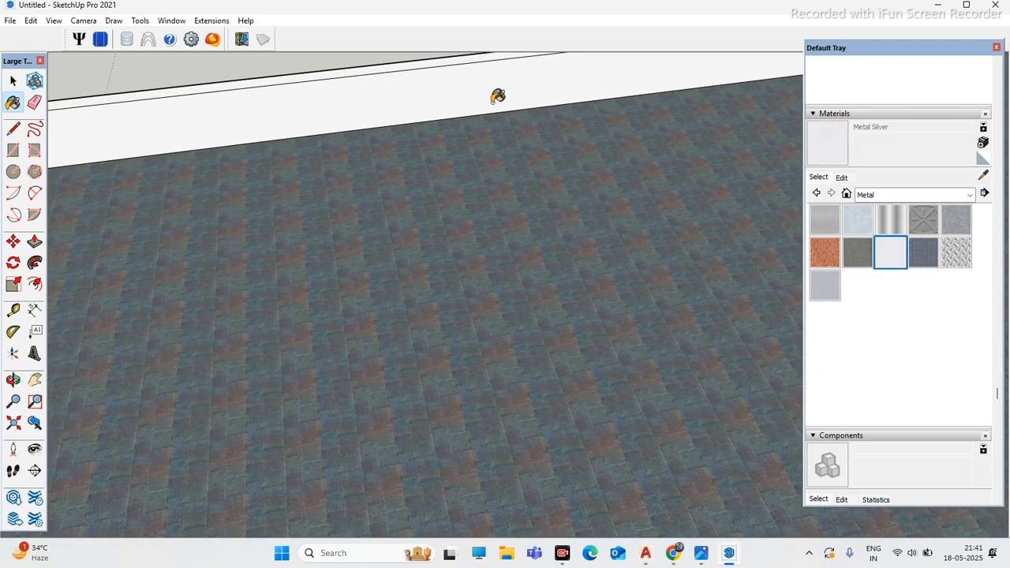
scroll(387, 87, up, 2)
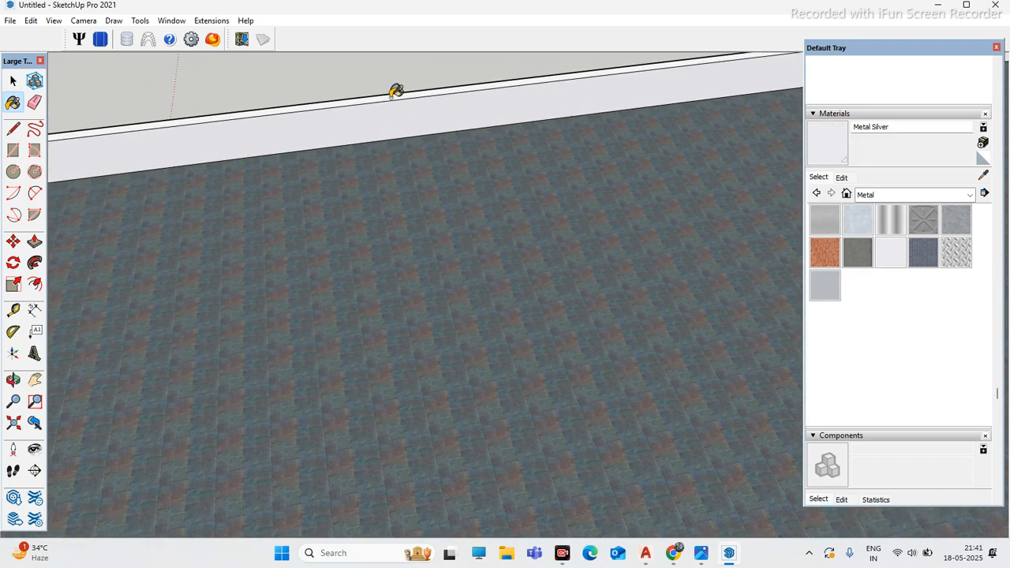
scroll(486, 216, down, 2)
scroll(486, 216, down, 1)
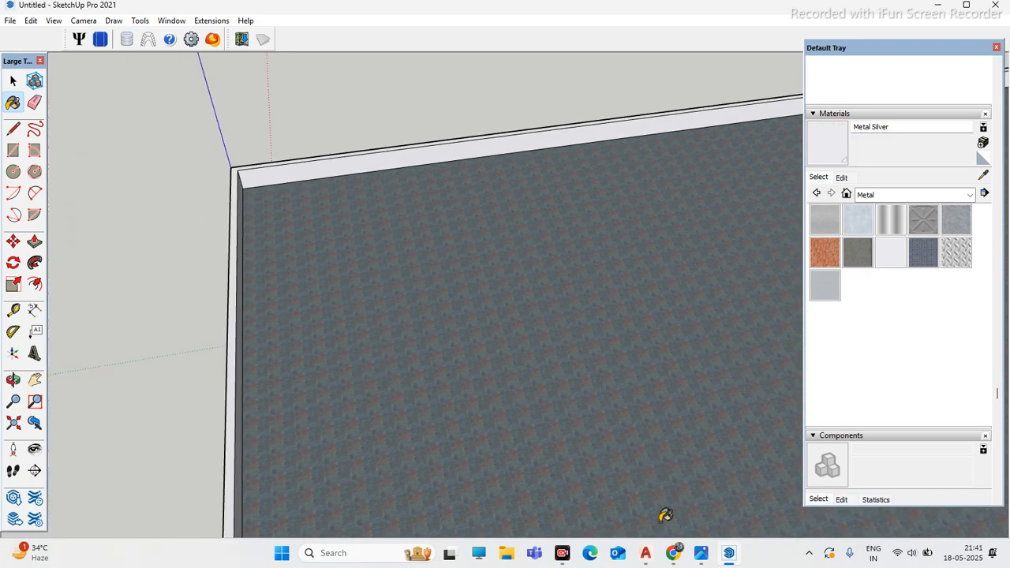
Step: Switch to the Google Meet call in Chrome, leave it and rejoin with microphone and camera off
click(672, 552)
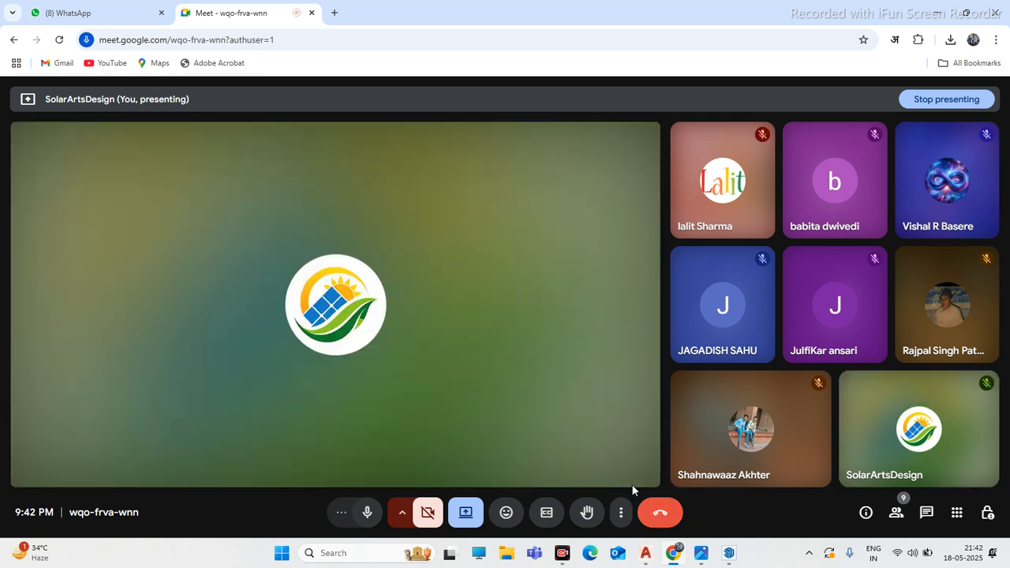
click(659, 512)
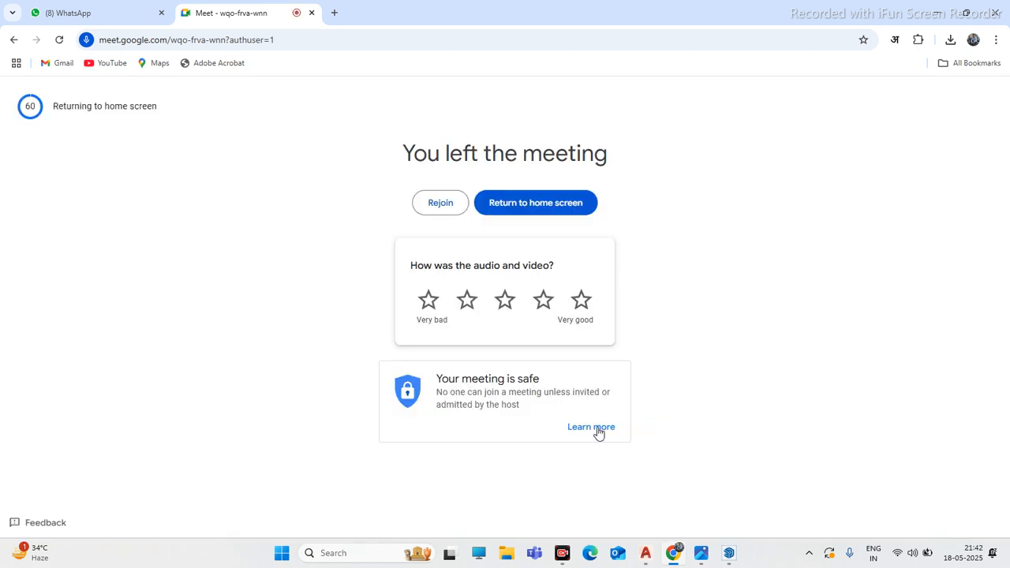
click(440, 203)
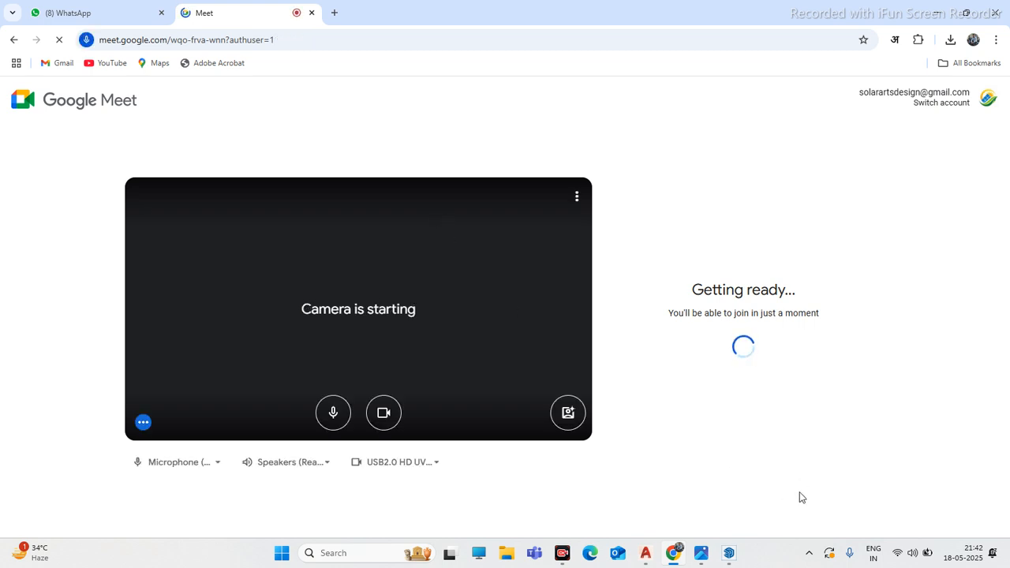
click(331, 411)
click(390, 408)
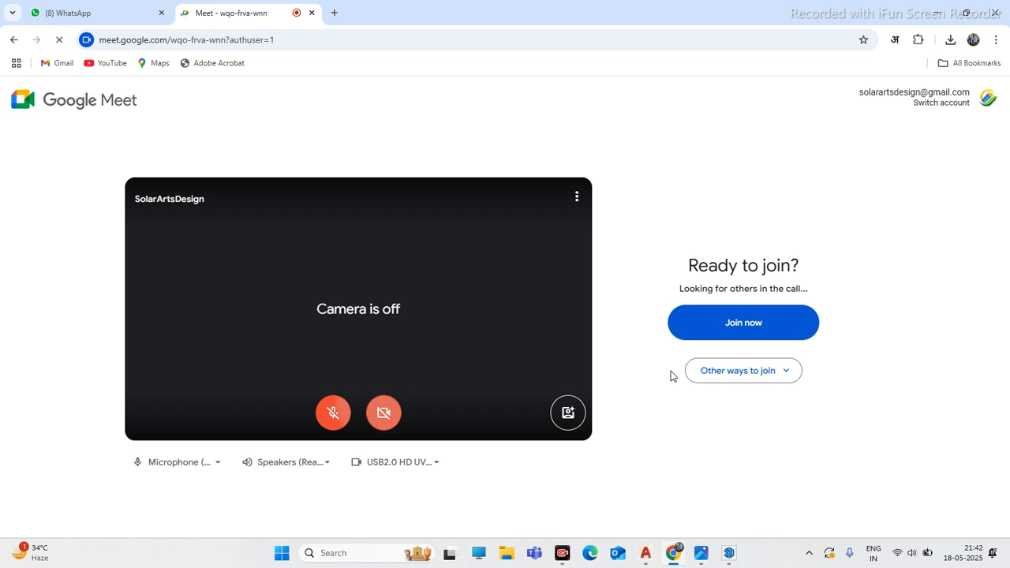
click(756, 342)
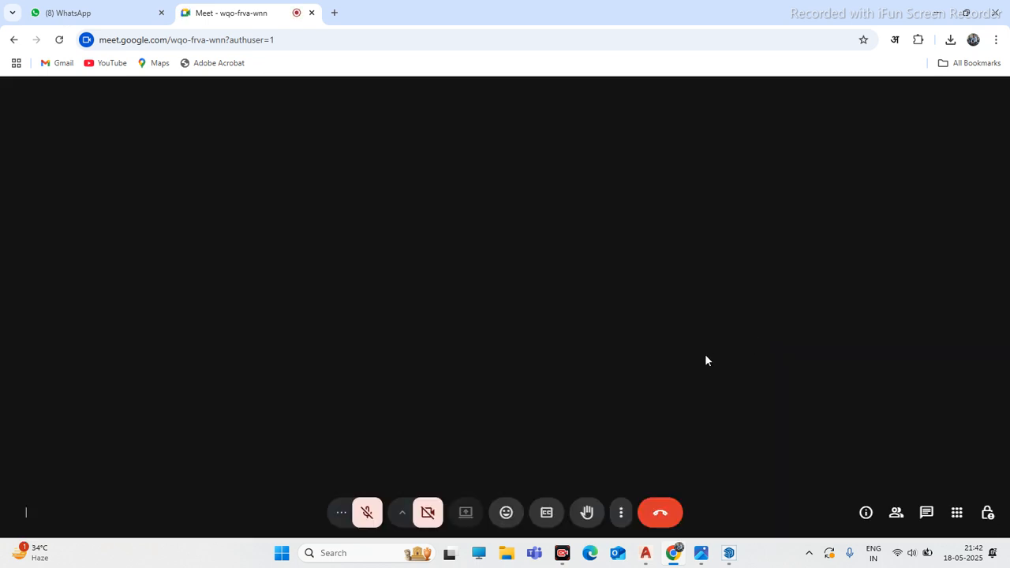
Step: Unmute the microphone, present the entire screen to the meeting and hide the sharing notice
click(367, 513)
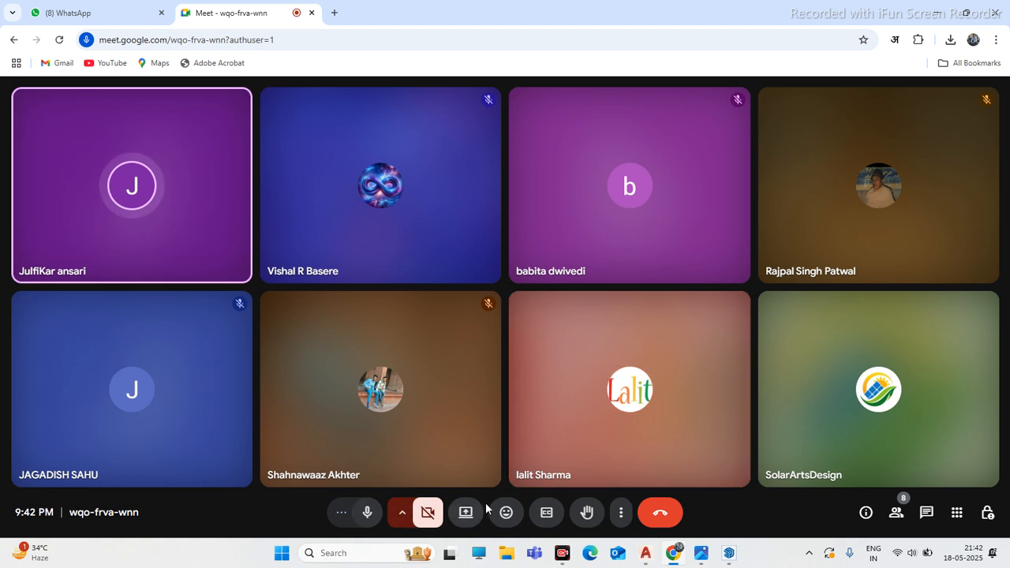
click(465, 512)
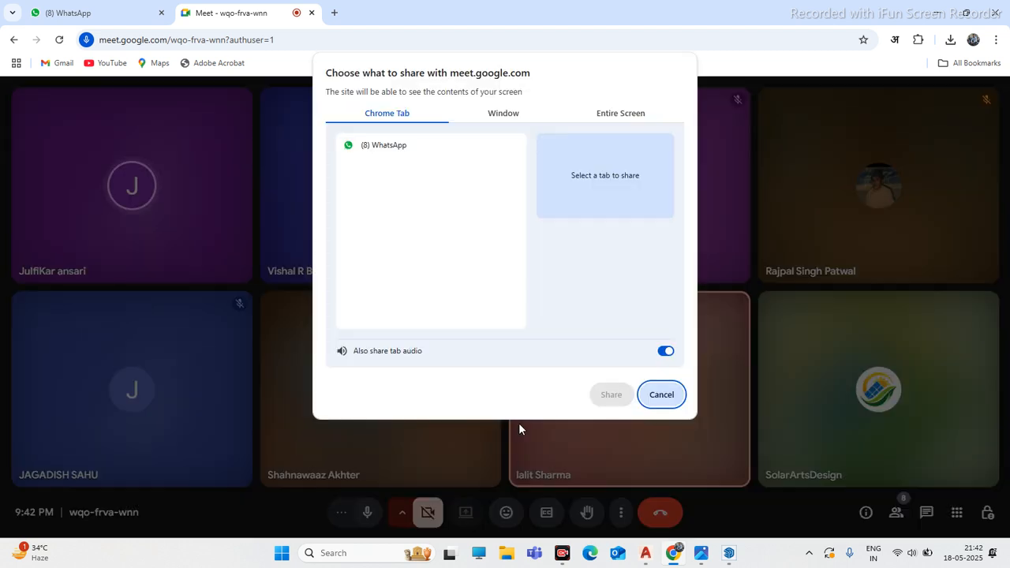
click(623, 113)
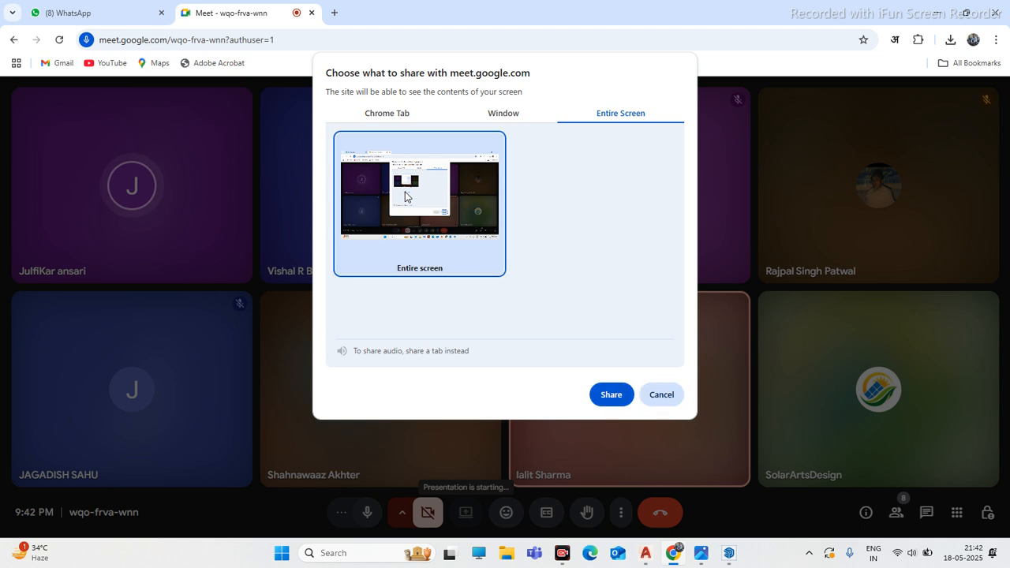
click(608, 393)
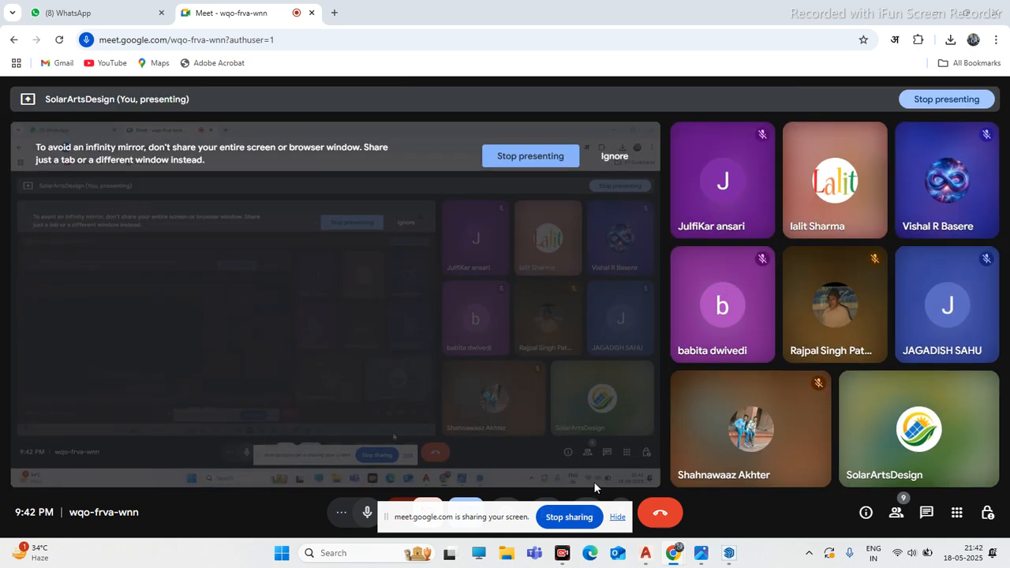
click(615, 516)
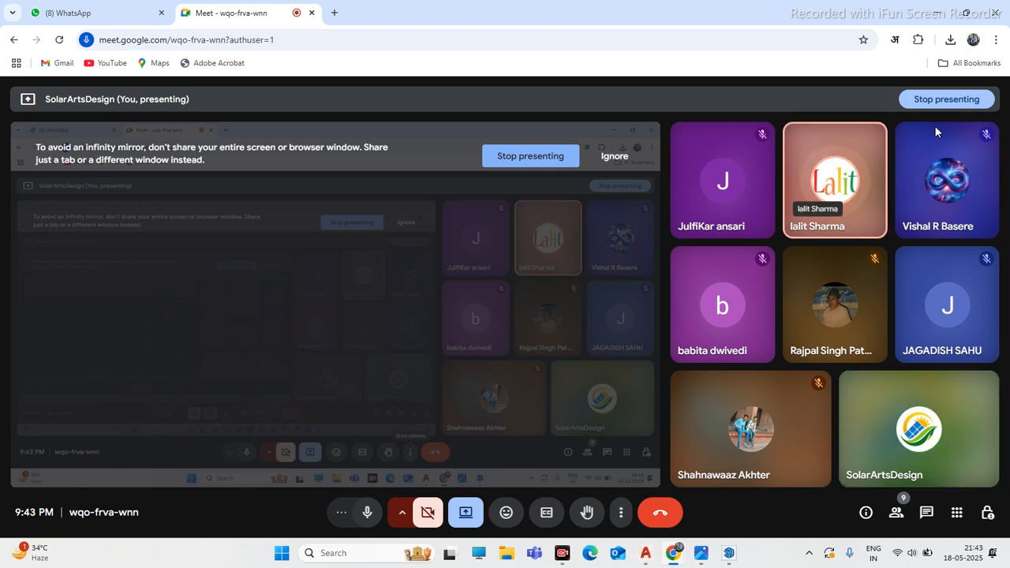
Step: Switch back to SketchUp and examine the painted box's roof, rim and side faces from several angles
key(alt+Tab)
scroll(387, 336, down, 3)
mouse_move(387, 336)
middle_down()
mouse_move(313, 329)
mouse_move(575, 345)
middle_up()
scroll(509, 387, up, 2)
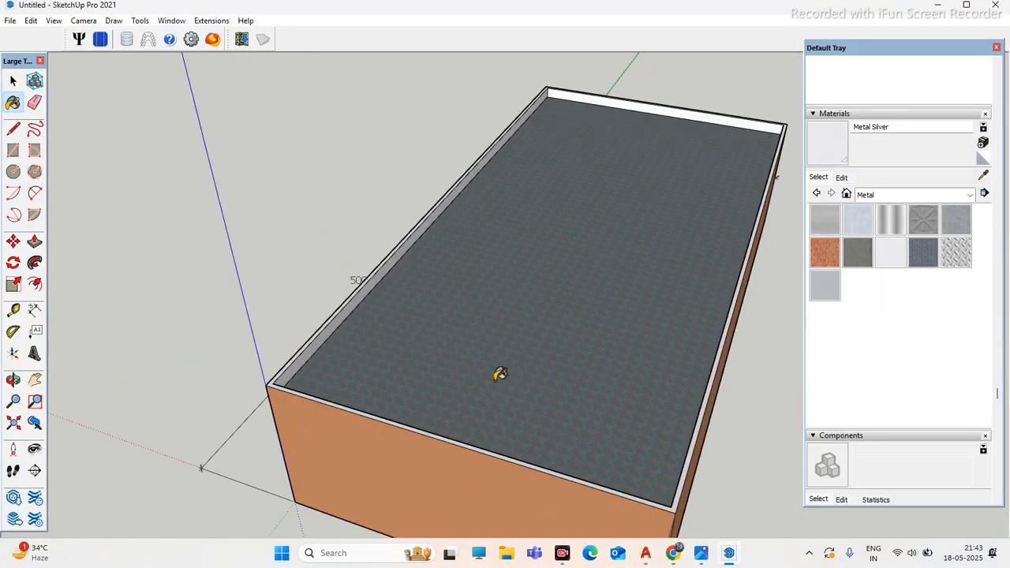
scroll(383, 327, up, 3)
middle_drag(362, 312, 551, 316)
scroll(478, 304, down, 3)
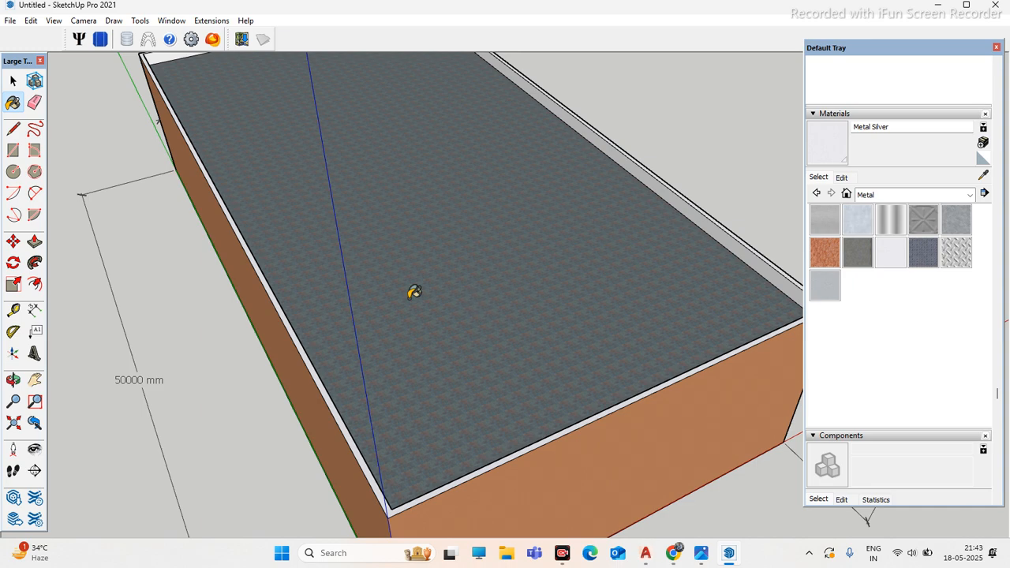
mouse_move(435, 289)
middle_down()
mouse_move(608, 311)
mouse_move(568, 276)
mouse_move(512, 261)
mouse_move(676, 297)
mouse_move(315, 307)
mouse_move(365, 289)
middle_up()
scroll(737, 332, up, 3)
scroll(590, 281, down, 2)
scroll(677, 297, down, 2)
scroll(608, 331, down, 1)
scroll(621, 308, up, 3)
scroll(415, 298, down, 2)
scroll(552, 280, up, 2)
scroll(521, 276, up, 1)
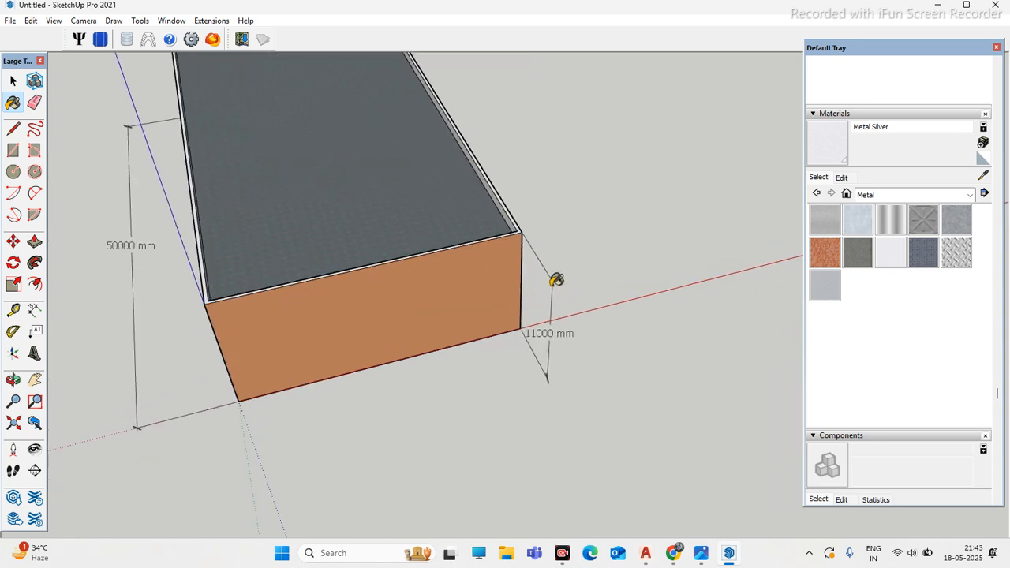
scroll(466, 268, down, 1)
scroll(442, 264, down, 2)
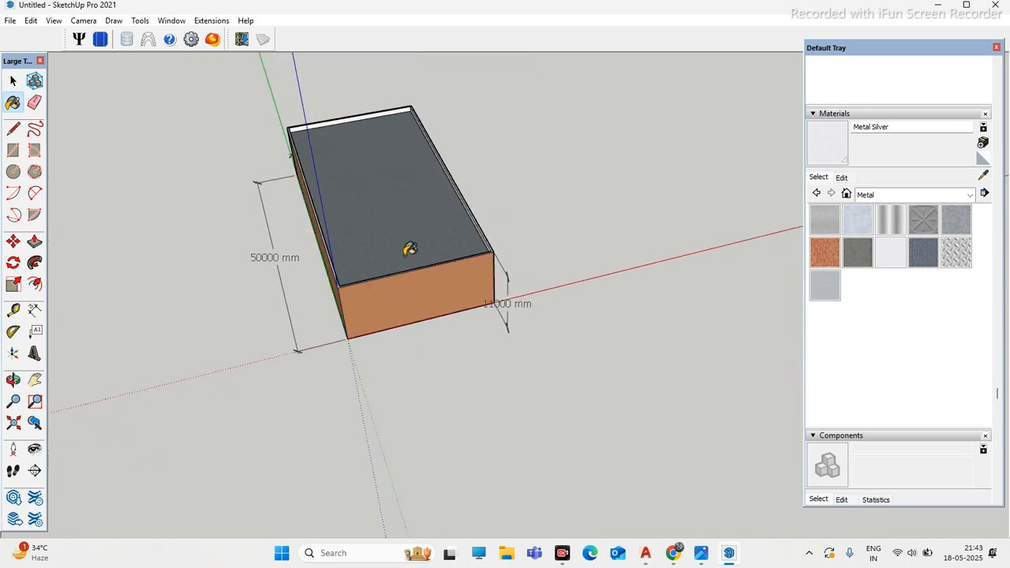
scroll(390, 251, up, 3)
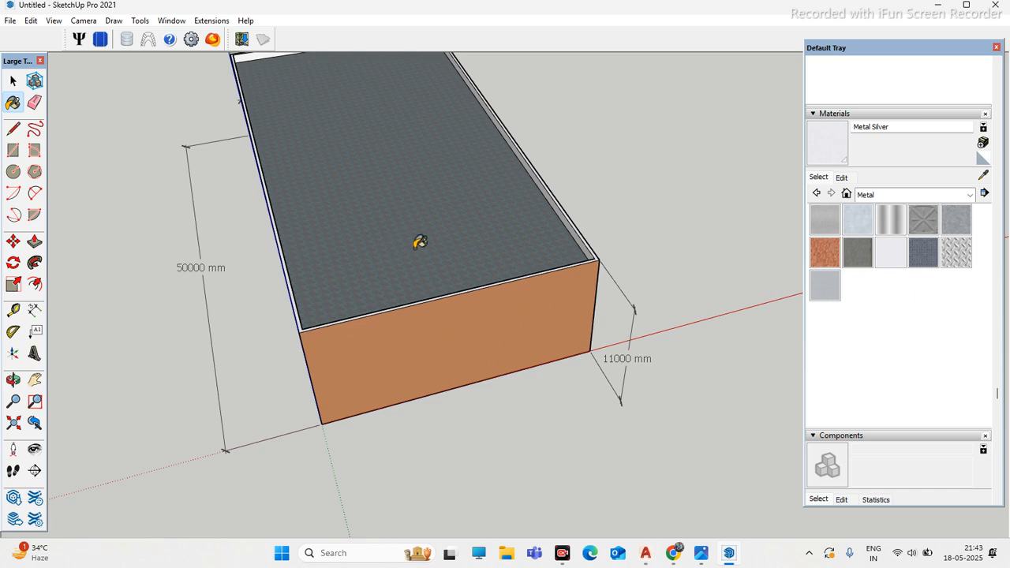
scroll(308, 253, down, 1)
middle_drag(333, 214, 197, 223)
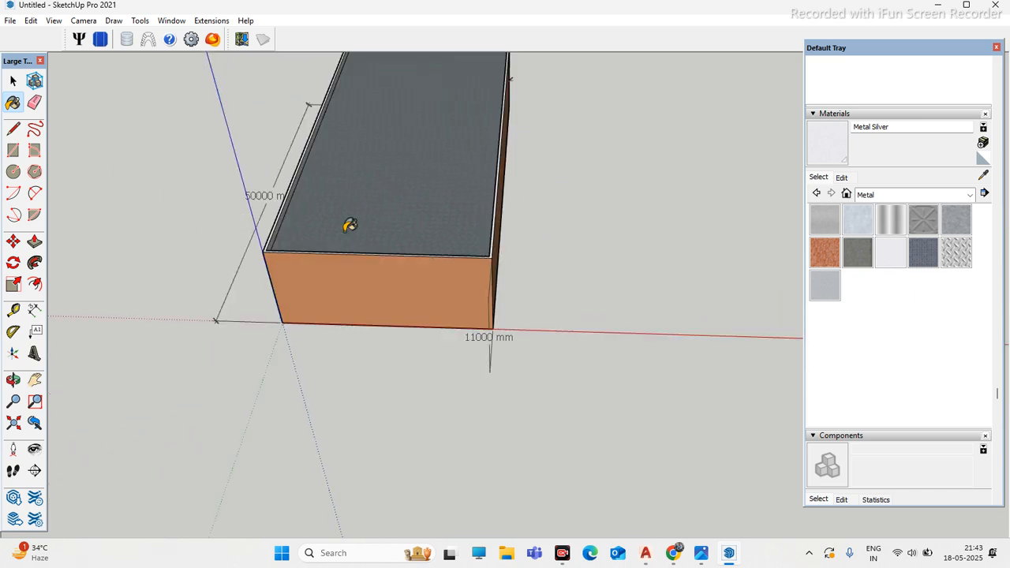
Step: Draw a small rectangle on the ground beside the building, just behind the red axis
scroll(350, 225, up, 2)
click(13, 80)
scroll(392, 260, down, 3)
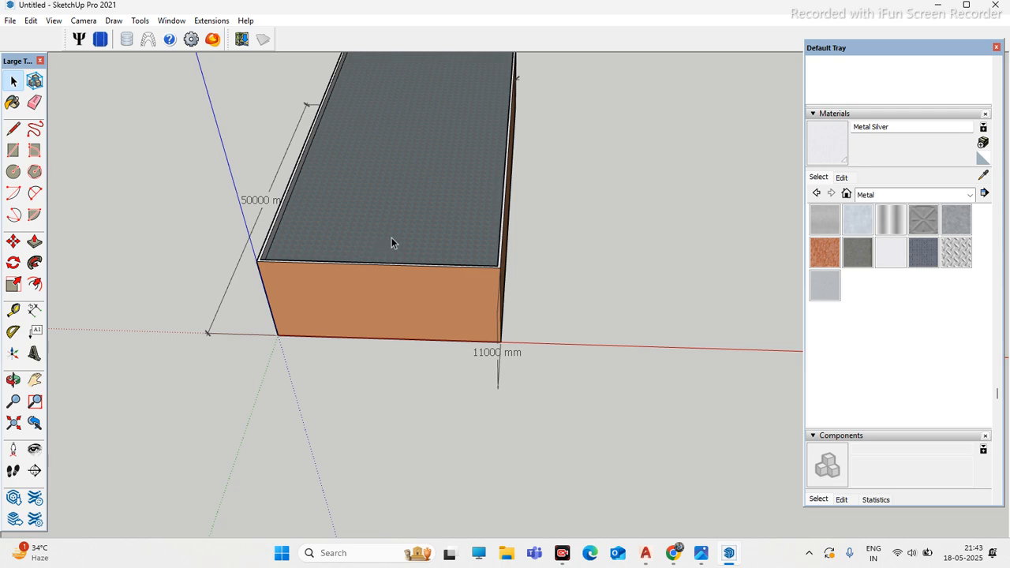
click(18, 150)
scroll(547, 291, up, 2)
scroll(556, 296, up, 2)
click(563, 296)
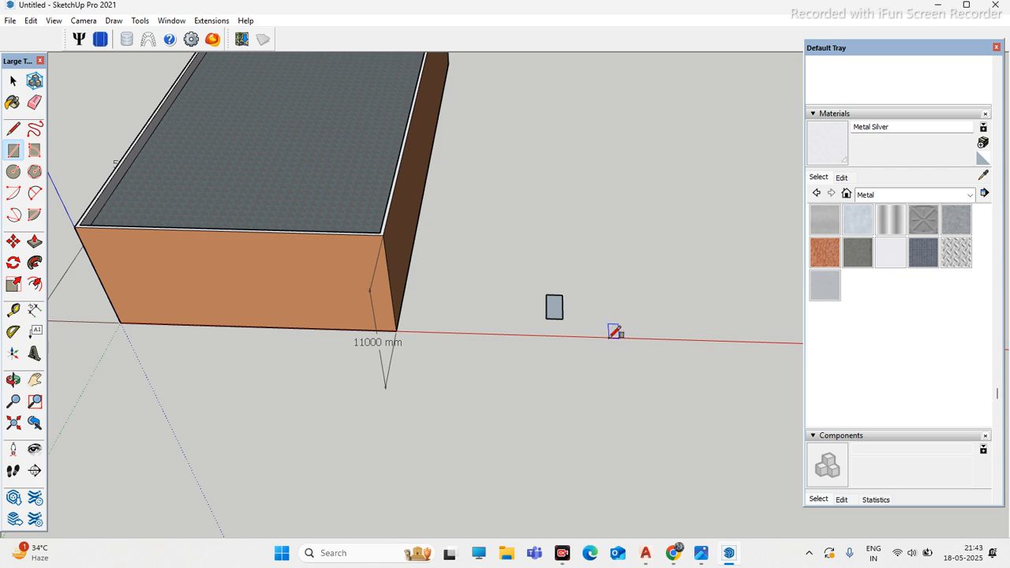
click(13, 81)
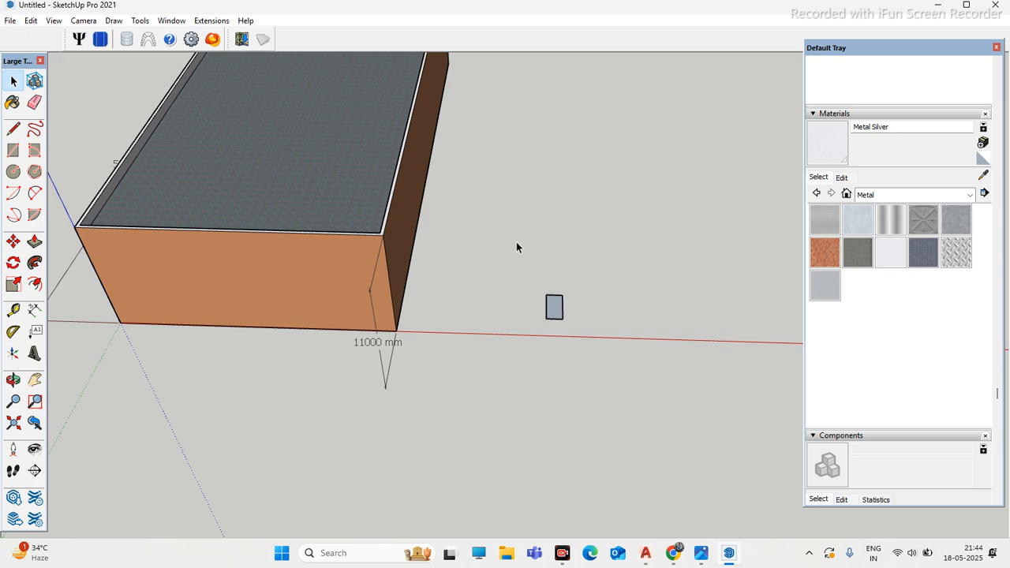
scroll(518, 241, down, 2)
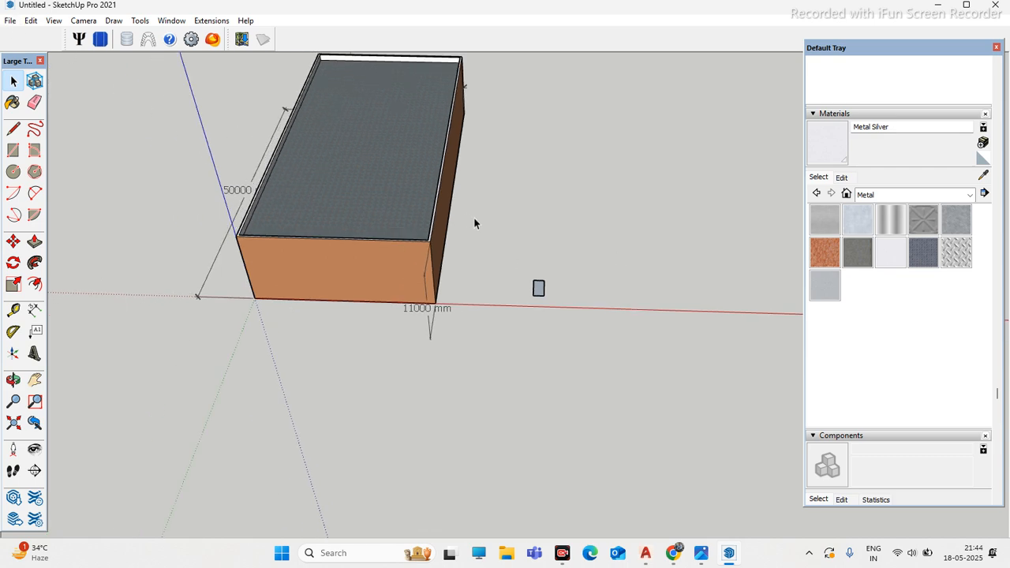
click(11, 22)
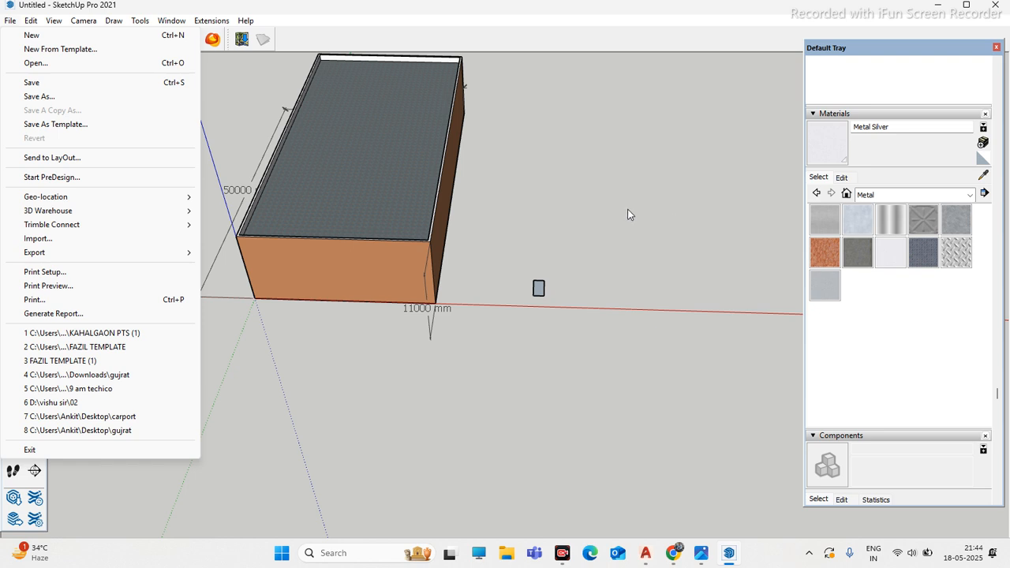
click(538, 158)
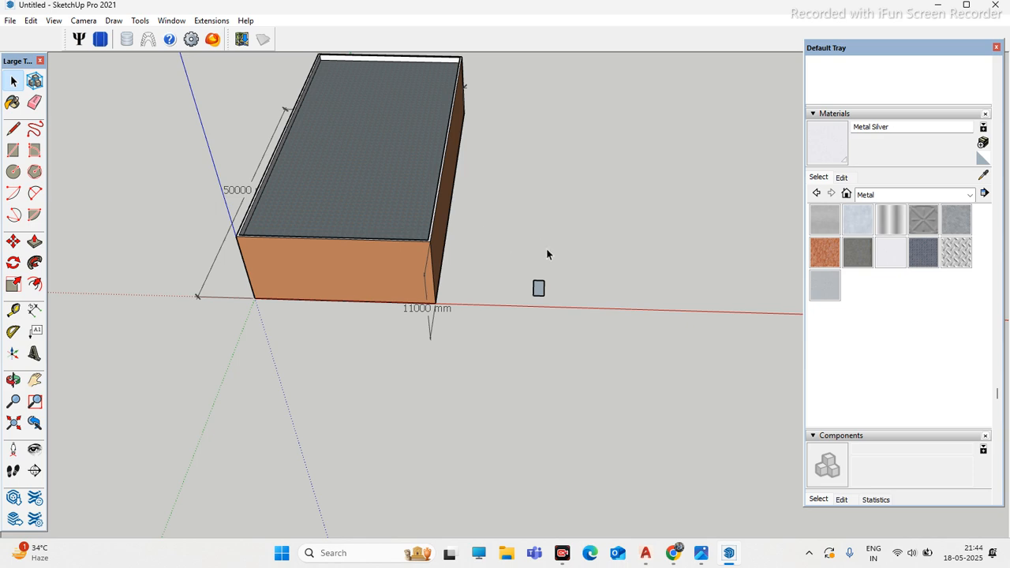
Step: Delete the small rectangle beside the building, including its face and edges
scroll(565, 274, up, 10)
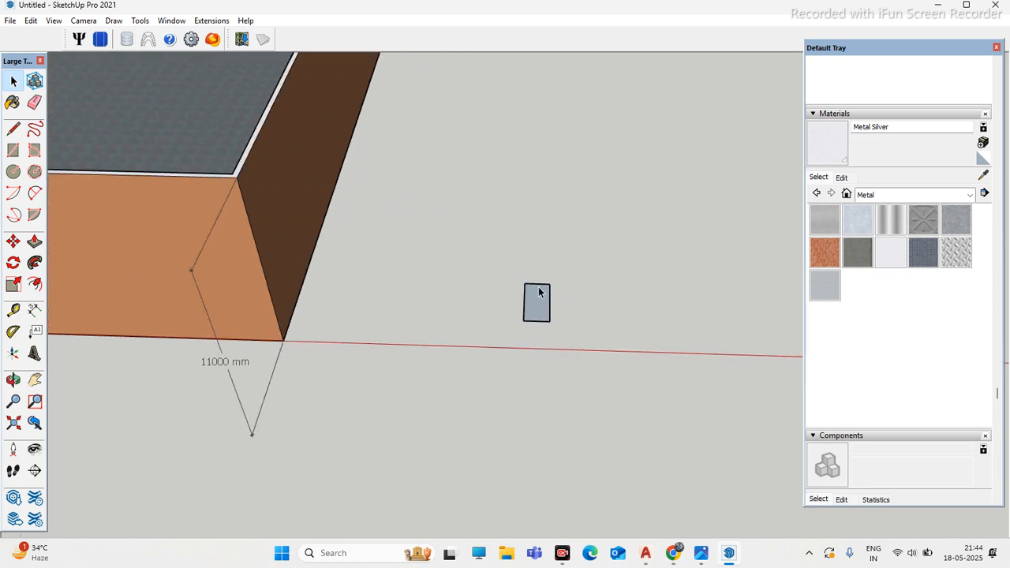
scroll(583, 283, up, 3)
drag(420, 428, 418, 415)
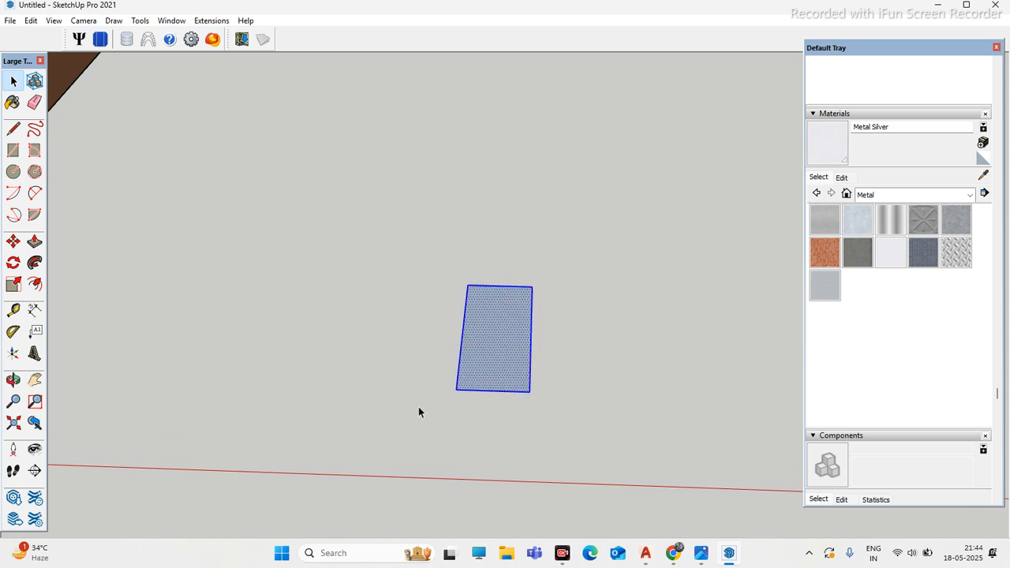
scroll(499, 343, down, 8)
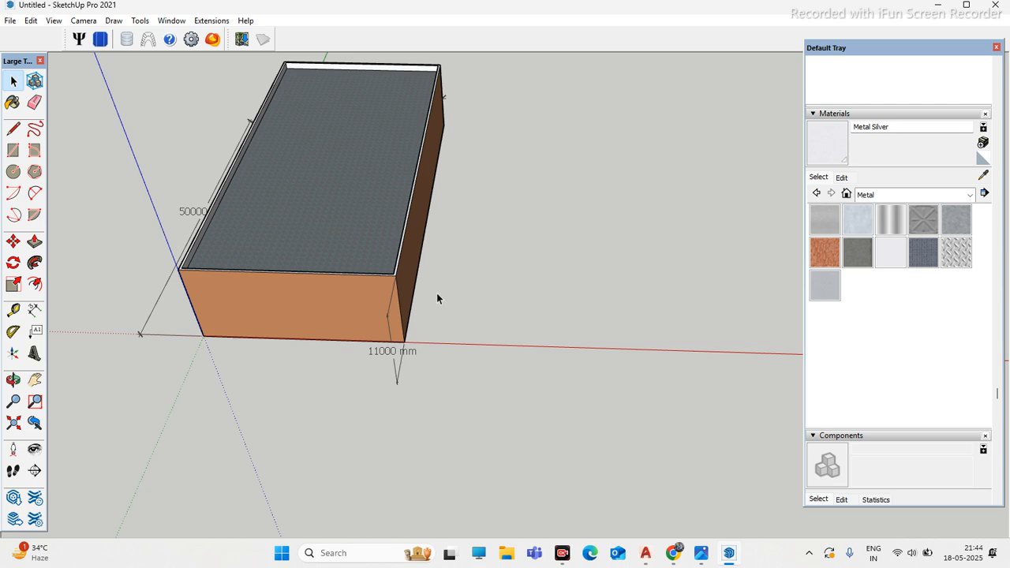
Step: Examine the building's roof, front wall and long side wall from several angles
scroll(491, 320, down, 3)
mouse_move(491, 320)
middle_down()
mouse_move(401, 304)
mouse_move(549, 325)
mouse_move(466, 320)
middle_up()
scroll(376, 300, up, 5)
scroll(467, 320, down, 3)
middle_drag(340, 319, 573, 244)
scroll(456, 316, up, 3)
mouse_move(457, 316)
middle_down()
mouse_move(548, 322)
mouse_move(363, 339)
middle_up()
mouse_move(586, 342)
middle_down()
mouse_move(444, 344)
mouse_move(550, 349)
mouse_move(548, 328)
middle_up()
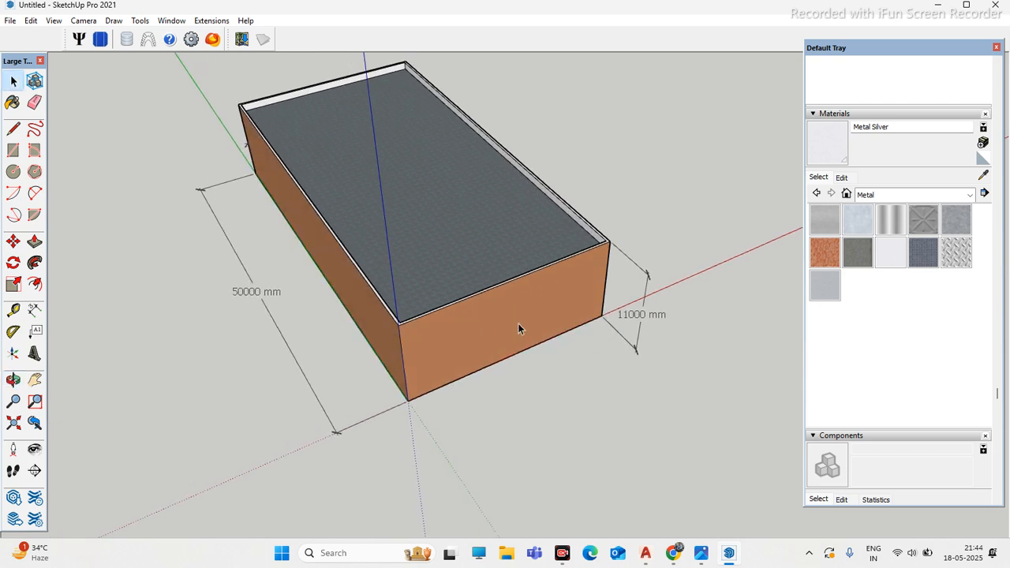
mouse_move(483, 289)
middle_down()
mouse_move(402, 276)
mouse_move(550, 276)
middle_up()
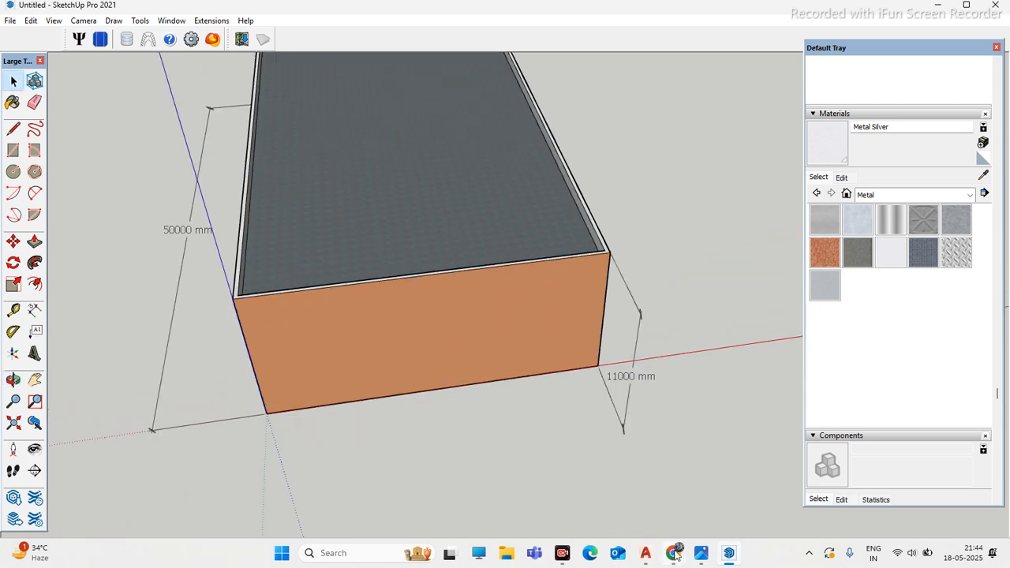
Step: Switch to the Google Meet call in Chrome, ignore the infinity mirror warning, and return to SketchUp
mouse_move(672, 552)
click(620, 499)
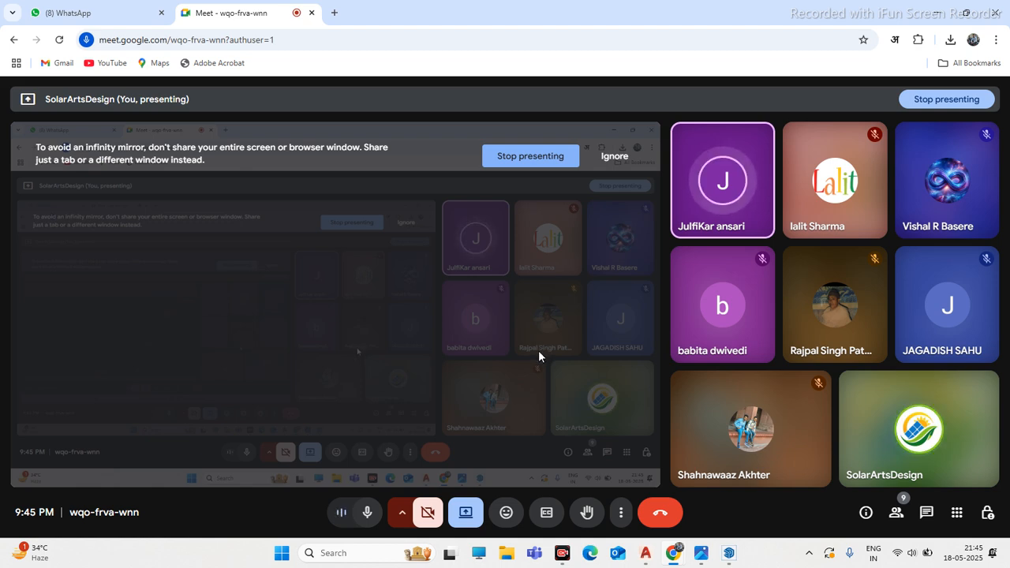
click(615, 156)
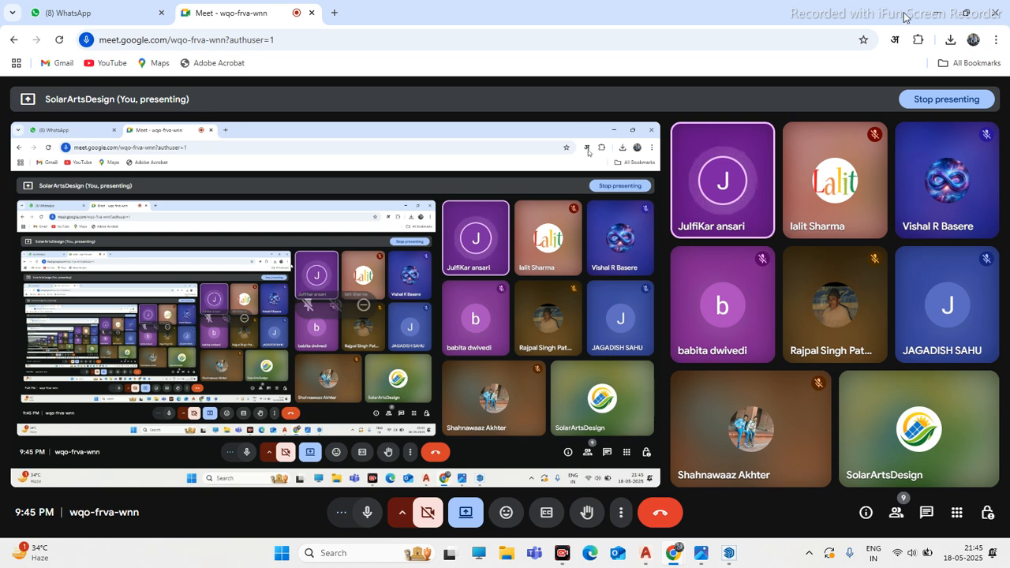
click(932, 15)
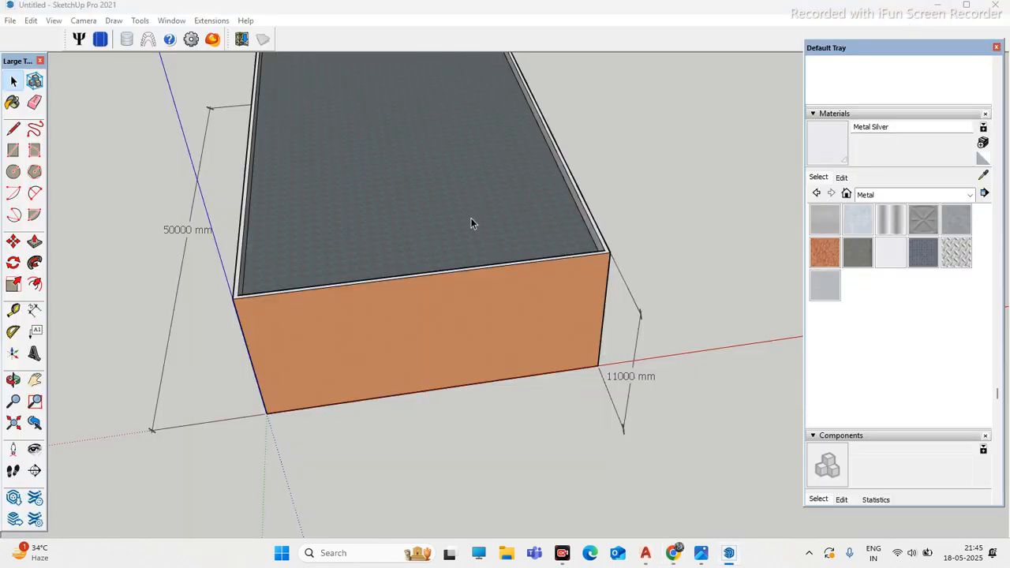
Step: Copy the whole building with its dimensions along the red axis, leaving a gap beside the original
scroll(479, 219, down, 3)
middle_drag(449, 286, 621, 329)
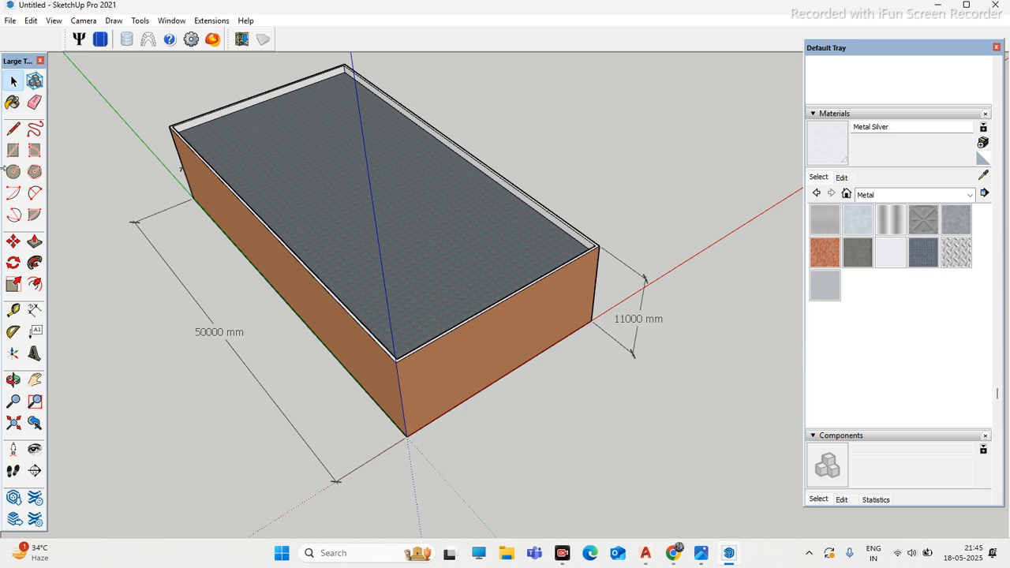
mouse_move(628, 426)
middle_down()
mouse_move(537, 300)
mouse_move(510, 356)
mouse_move(354, 355)
mouse_move(473, 364)
middle_up()
scroll(471, 364, up, 1)
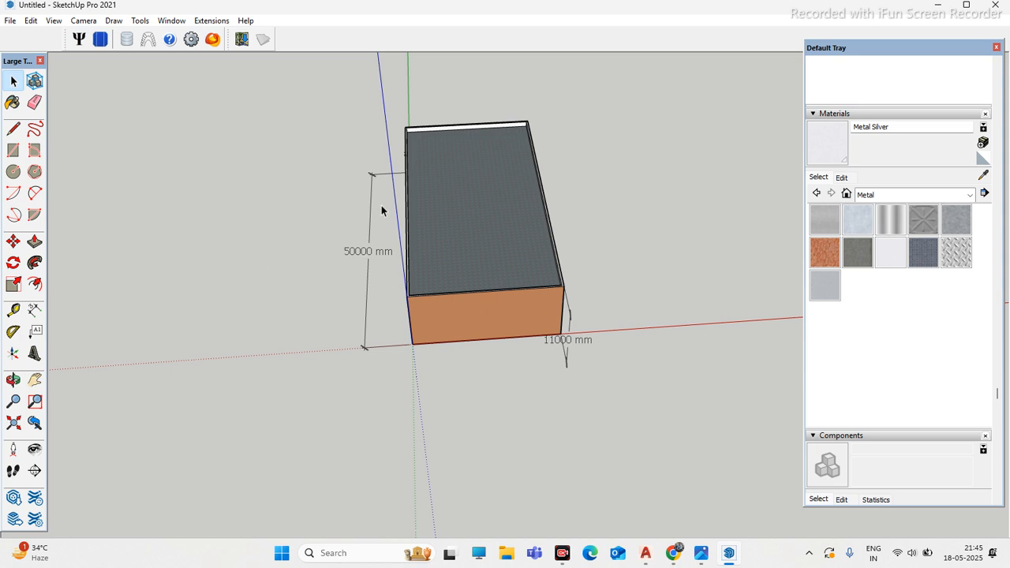
scroll(276, 172, down, 3)
drag(263, 104, 585, 372)
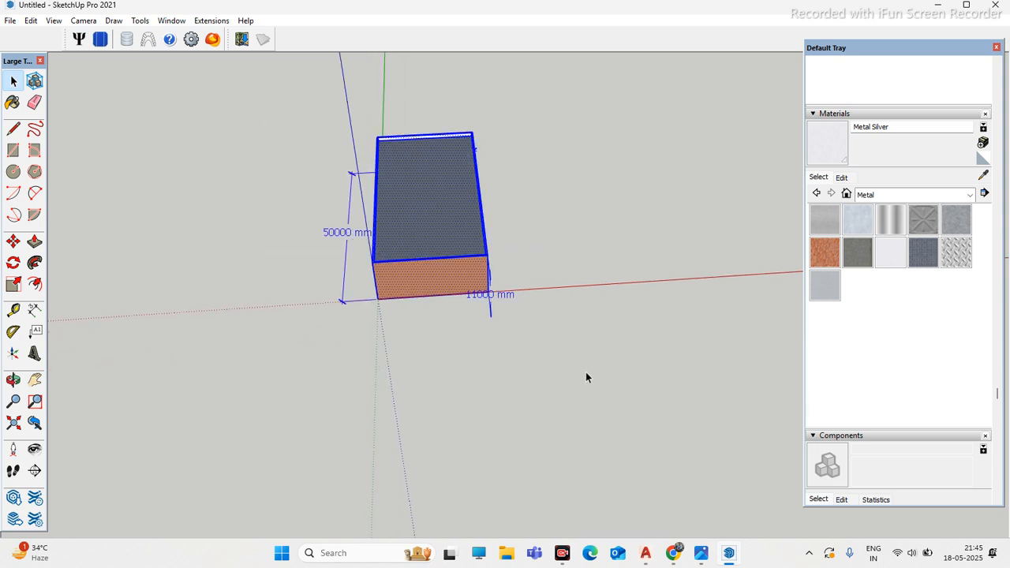
key(m)
click(378, 299)
key(ctrl)
click(614, 283)
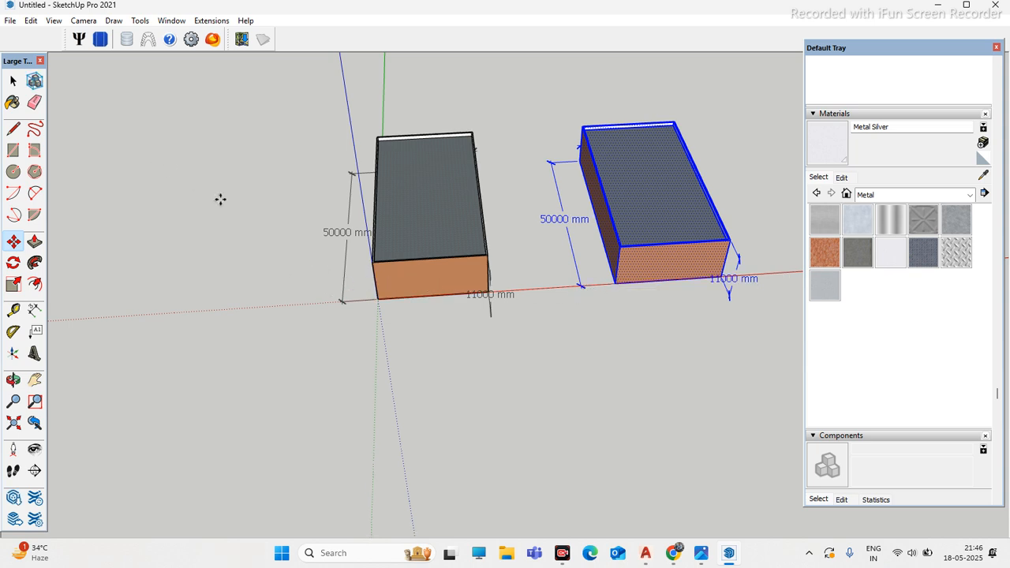
key(c)
click(199, 263)
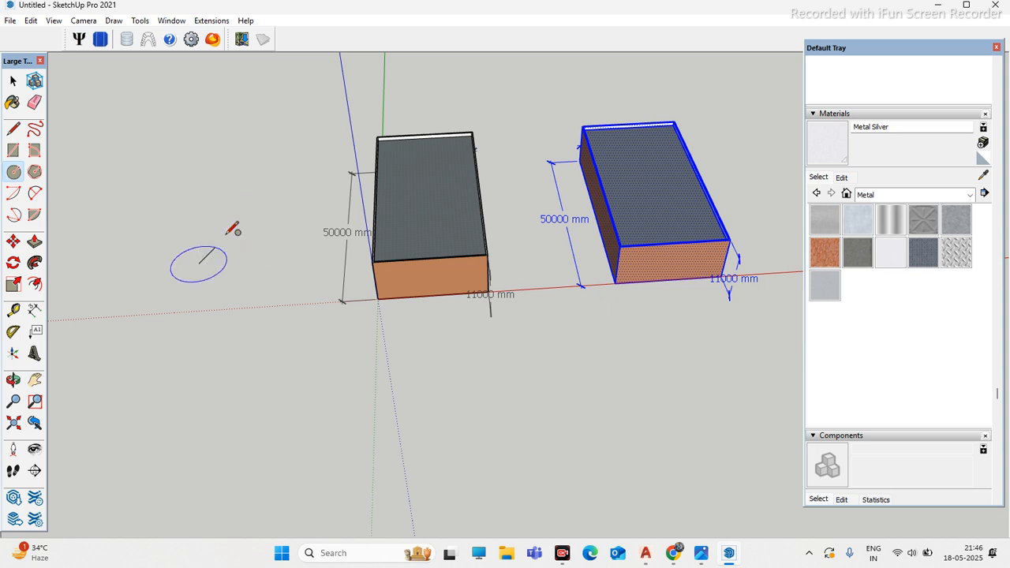
key(Escape)
Step: Delete the copied building and its dimensions, keeping the original at the origin
scroll(300, 234, down, 2)
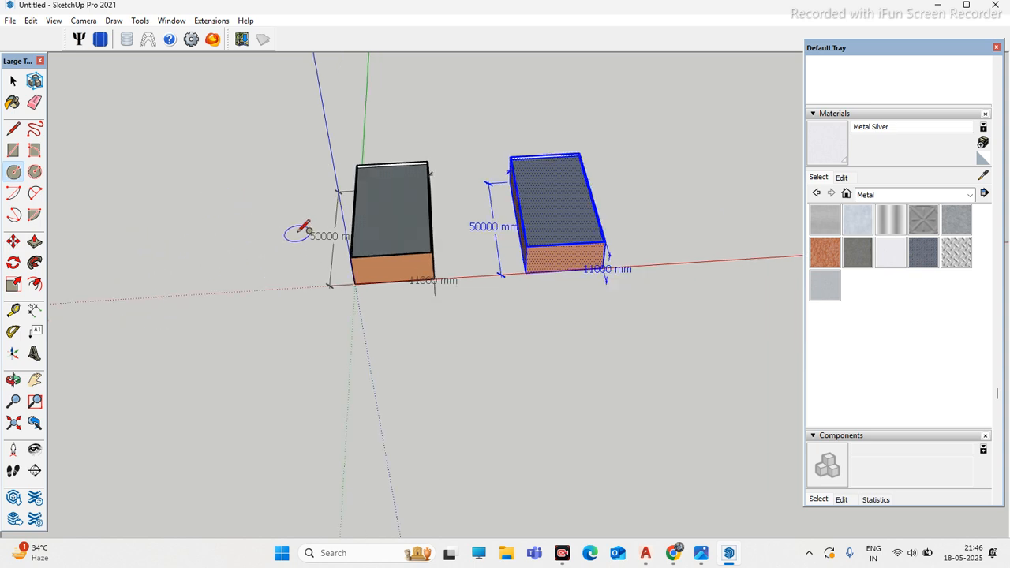
key(Delete)
key(space)
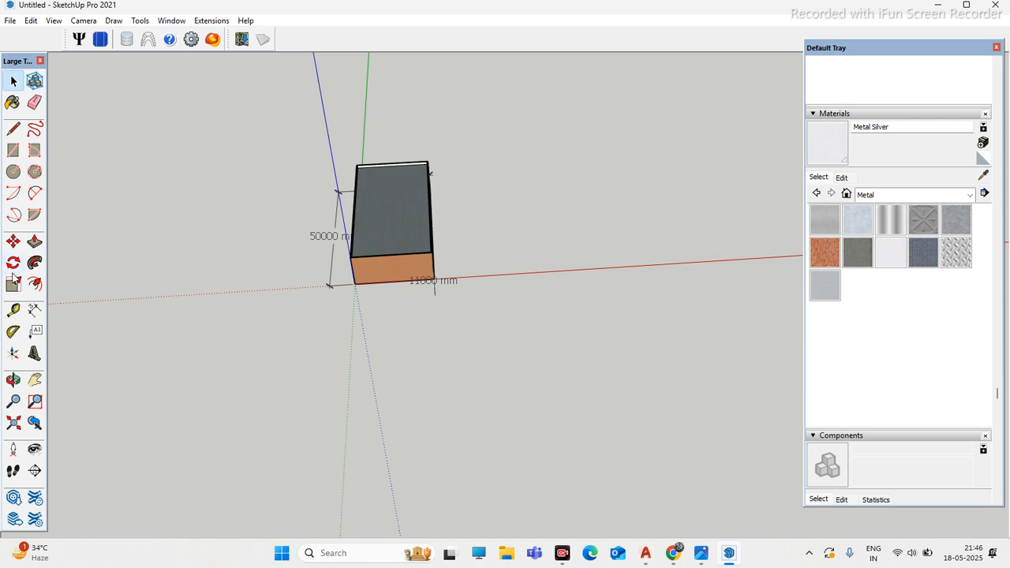
Step: Draw two connected line segments in the empty area beside the building with the Line tool
key(m)
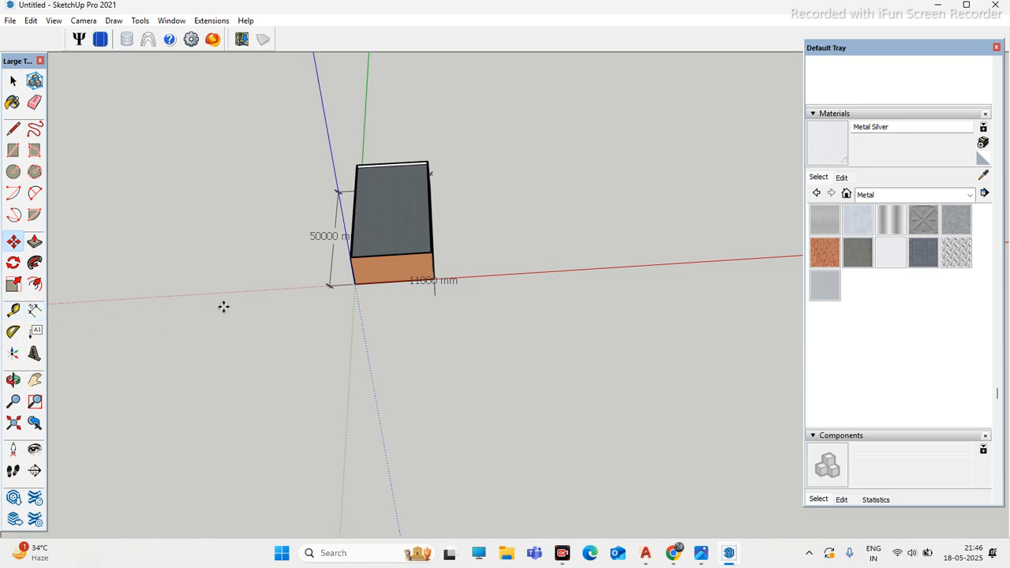
scroll(342, 292, up, 1)
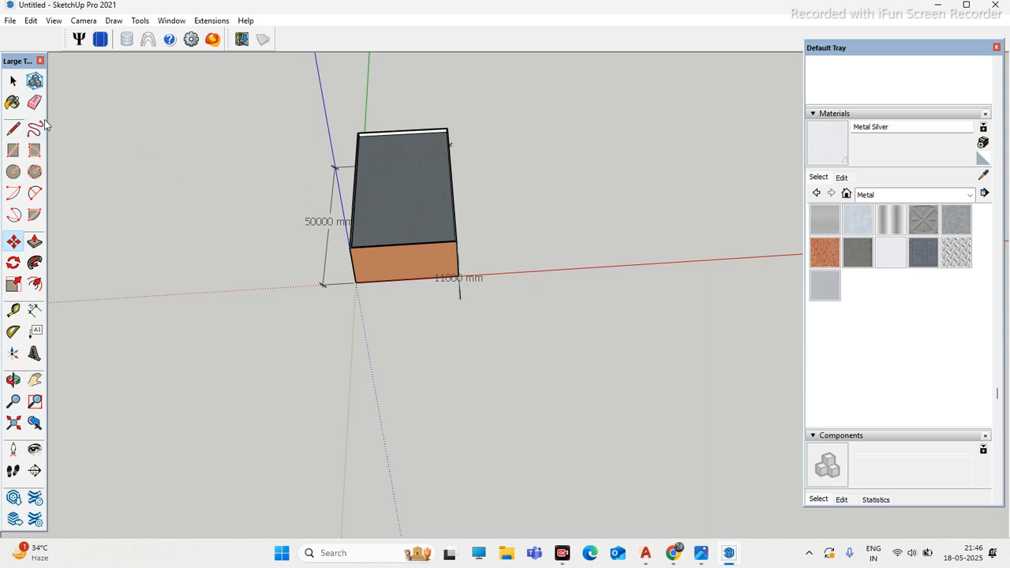
click(13, 129)
click(562, 262)
click(613, 164)
click(535, 219)
Step: Delete the line segments drawn beside the building
click(12, 81)
drag(536, 226, 503, 314)
key(Delete)
Step: Examine the building's overall shape and its length and width dimensions from the front and the long side
scroll(434, 281, up, 5)
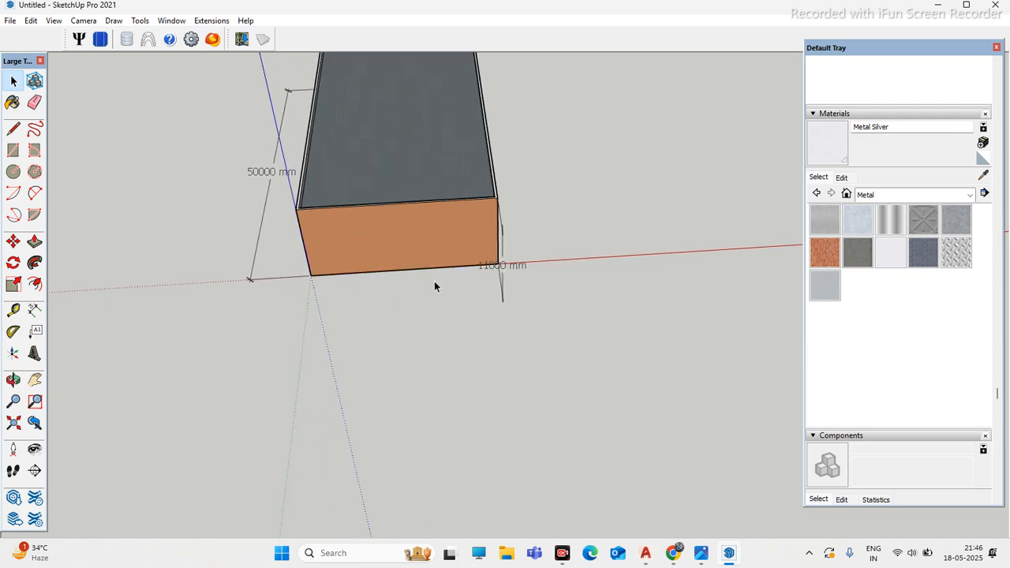
middle_drag(449, 268, 436, 308)
scroll(568, 292, down, 4)
scroll(379, 306, down, 2)
scroll(580, 284, up, 2)
scroll(594, 289, down, 2)
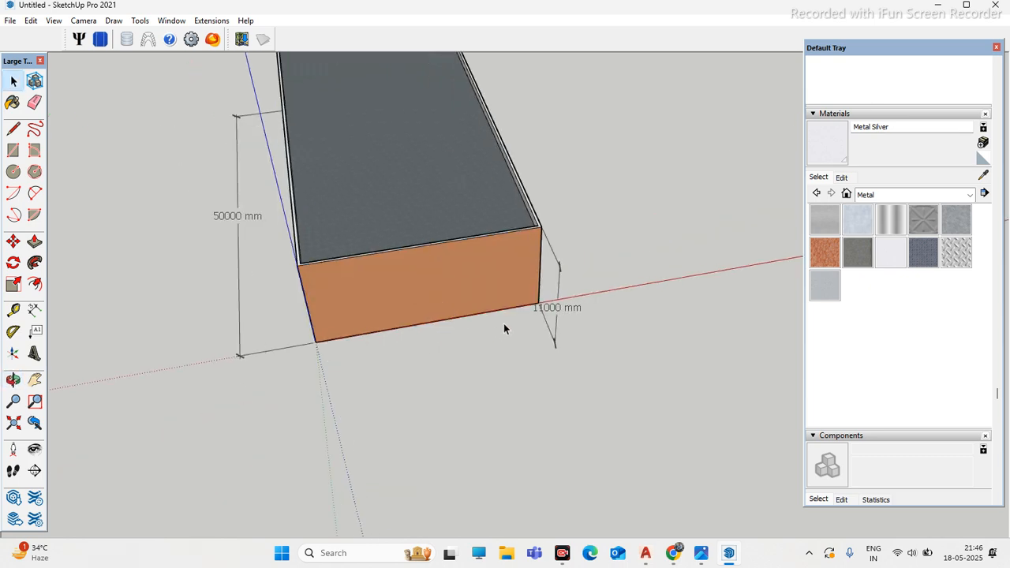
scroll(430, 310, down, 3)
middle_drag(430, 310, 458, 302)
scroll(481, 285, up, 3)
scroll(583, 293, up, 2)
scroll(588, 285, down, 2)
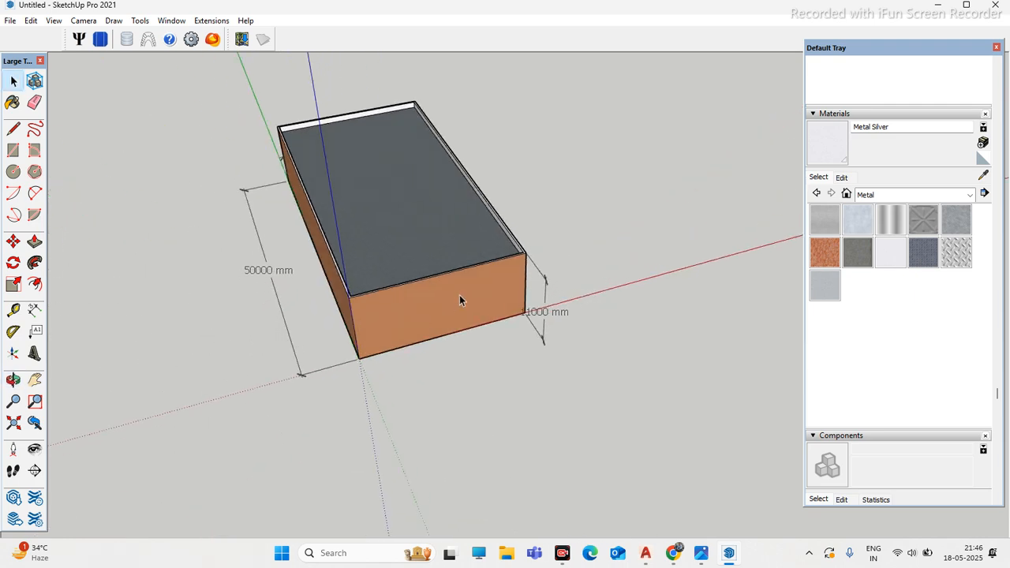
scroll(538, 313, up, 3)
scroll(549, 318, down, 2)
scroll(429, 307, up, 2)
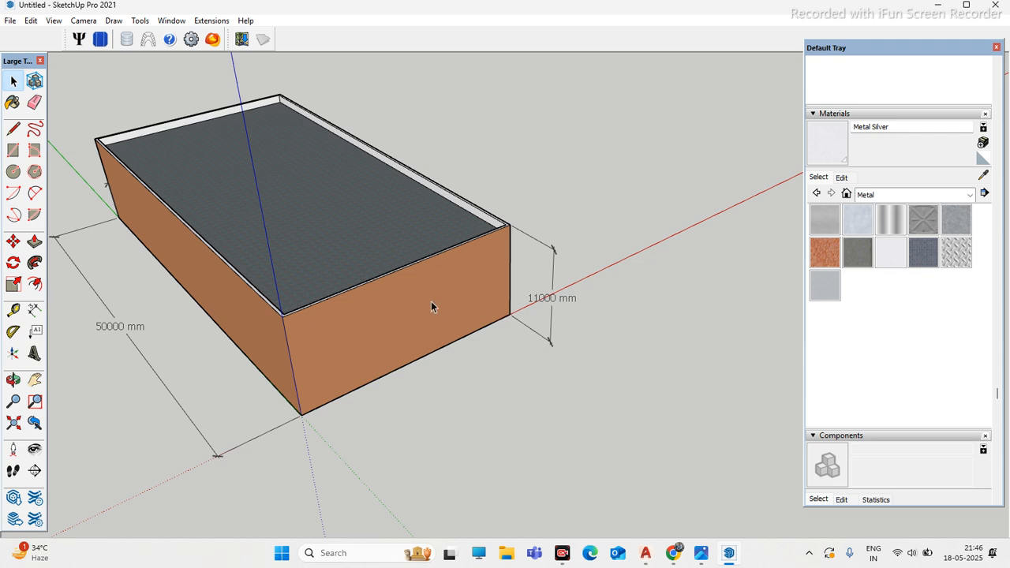
scroll(473, 308, down, 3)
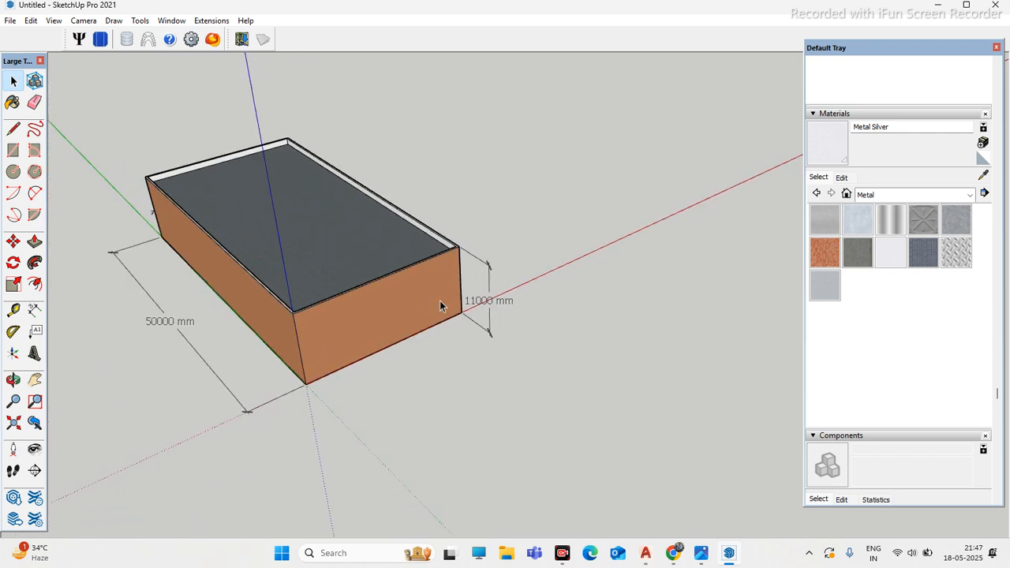
middle_drag(455, 299, 362, 294)
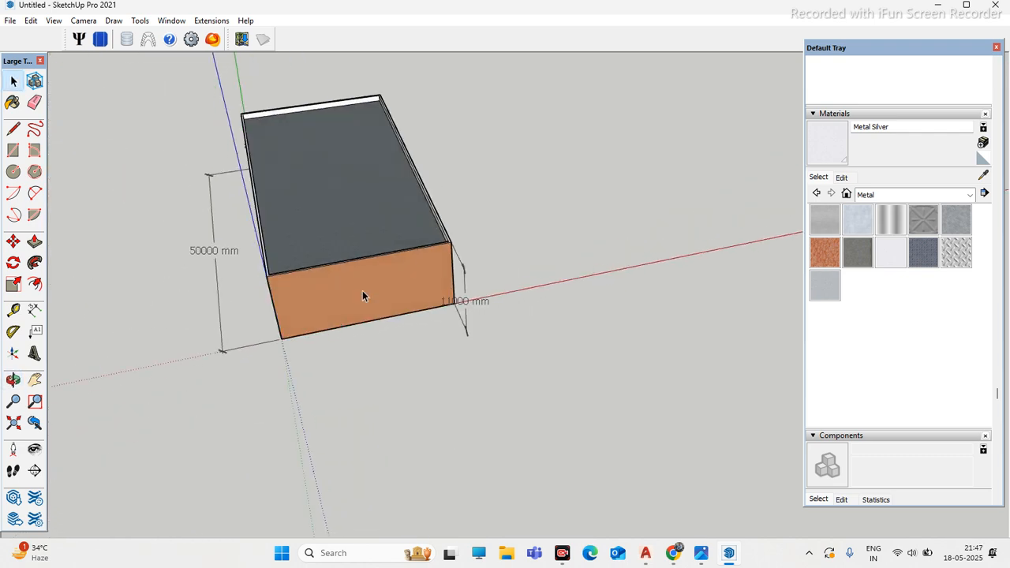
scroll(370, 230, up, 2)
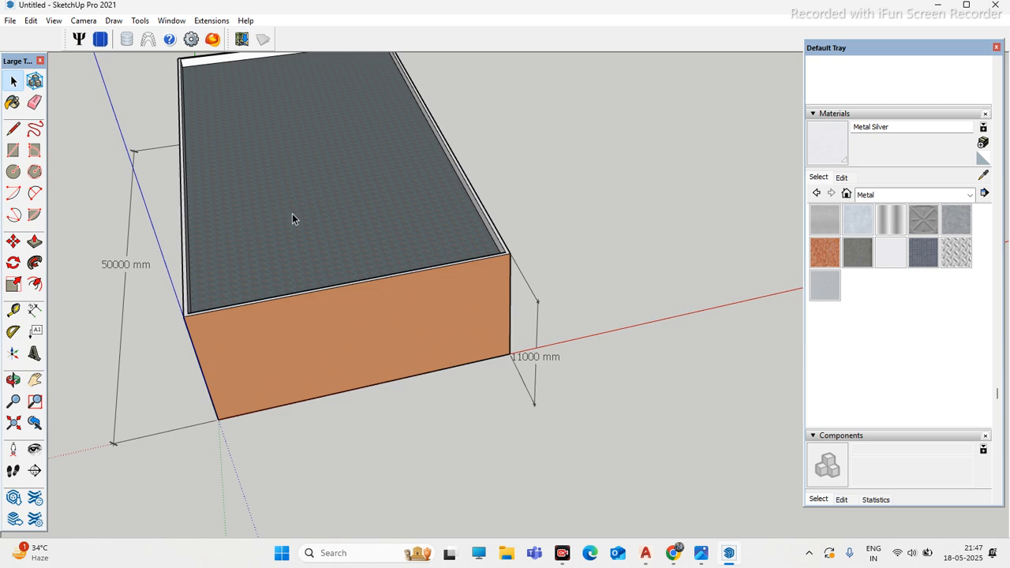
Step: Inspect the parapet and textured roof surface up close at the building's front corner
scroll(207, 276, up, 3)
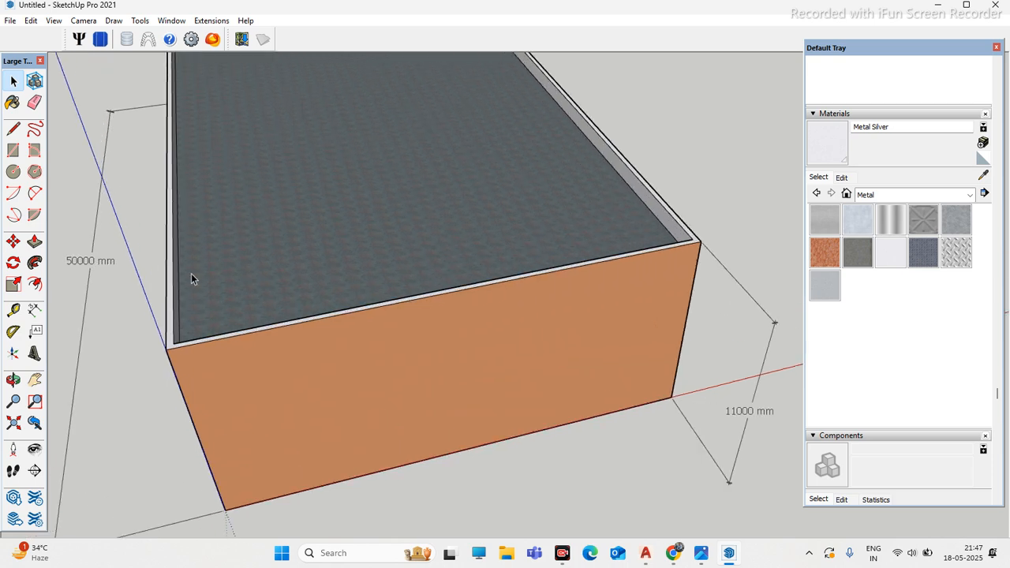
scroll(168, 281, up, 1)
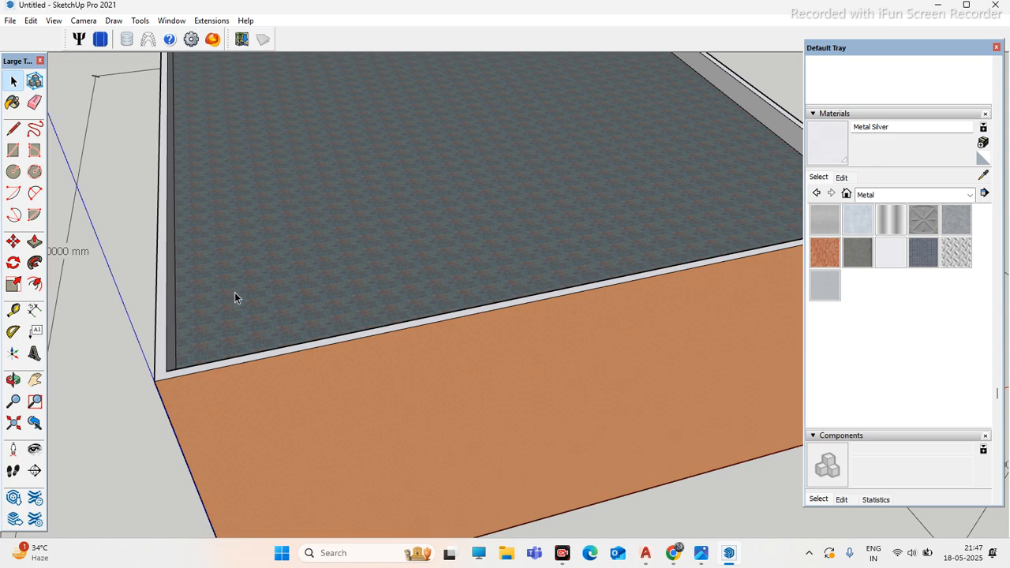
scroll(234, 293, down, 3)
scroll(227, 285, up, 3)
scroll(191, 300, up, 1)
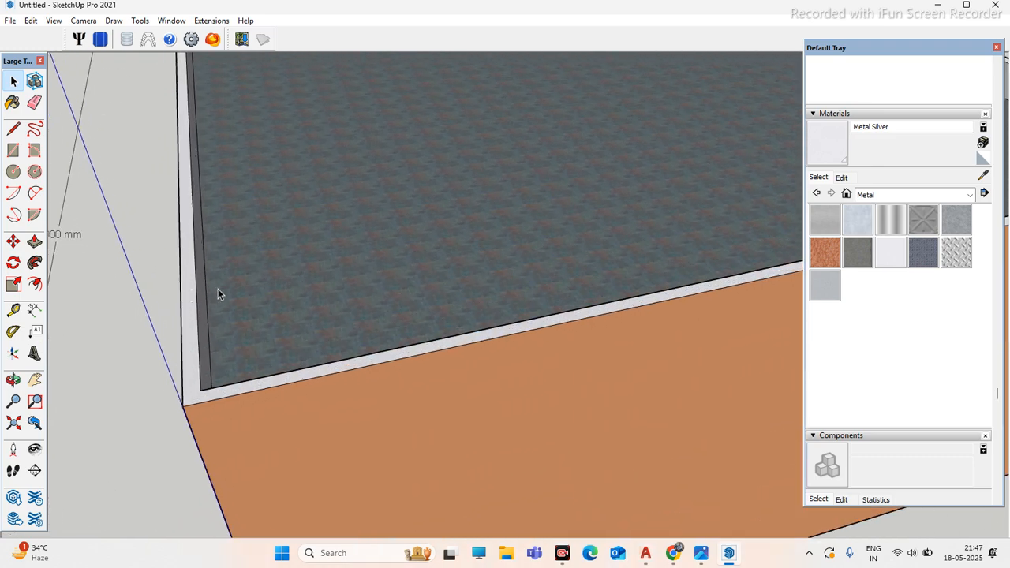
scroll(192, 276, down, 1)
scroll(356, 289, down, 3)
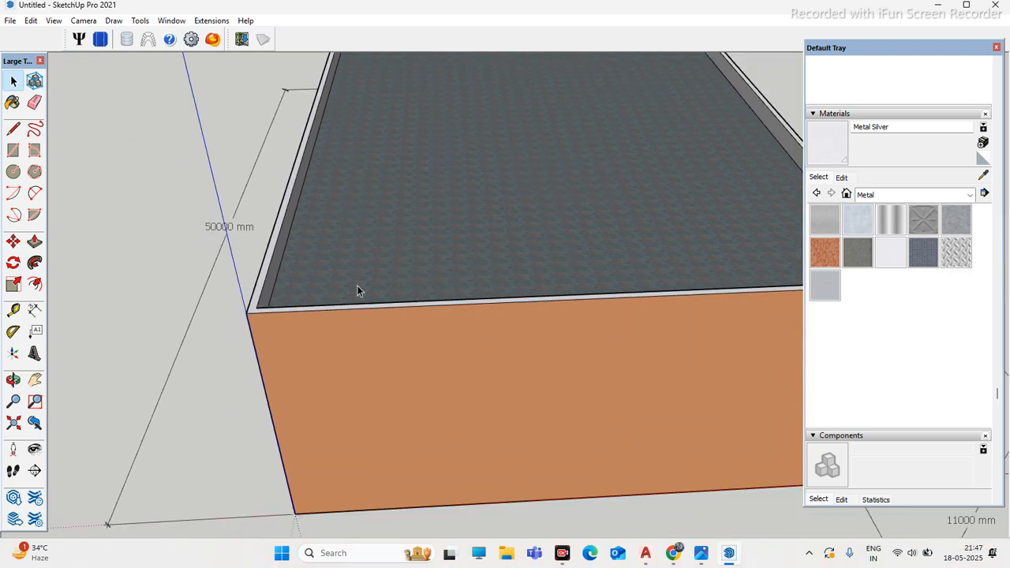
scroll(226, 355, down, 1)
scroll(437, 257, up, 3)
scroll(332, 259, down, 2)
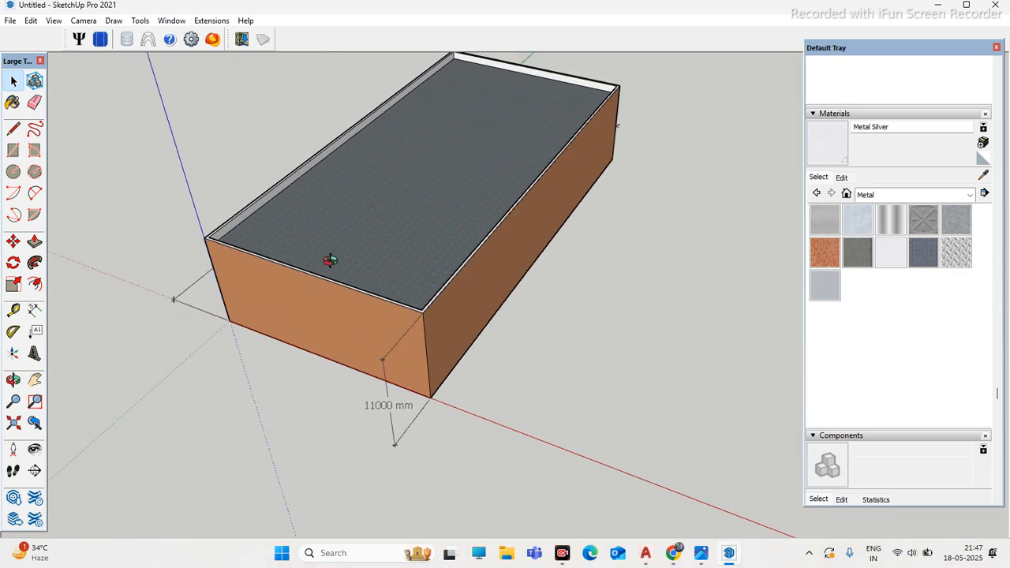
Step: Draw a closed four-sided face with the Line tool beside the building, its front edge starting on the red axis
scroll(436, 255, up, 1)
scroll(436, 255, up, 2)
scroll(560, 223, down, 1)
scroll(326, 300, down, 3)
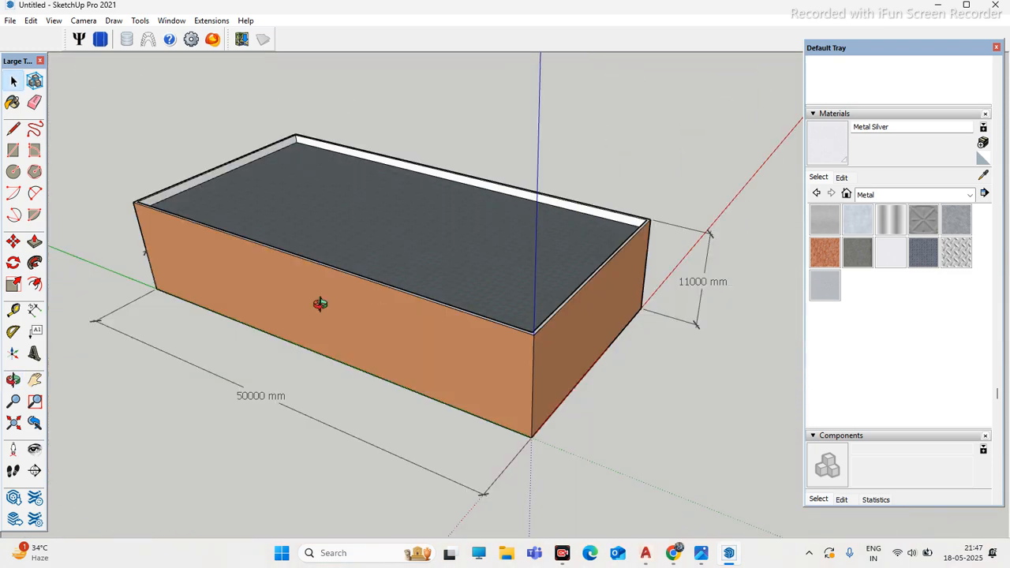
scroll(310, 302, down, 2)
scroll(310, 302, down, 2)
middle_drag(661, 282, 433, 314)
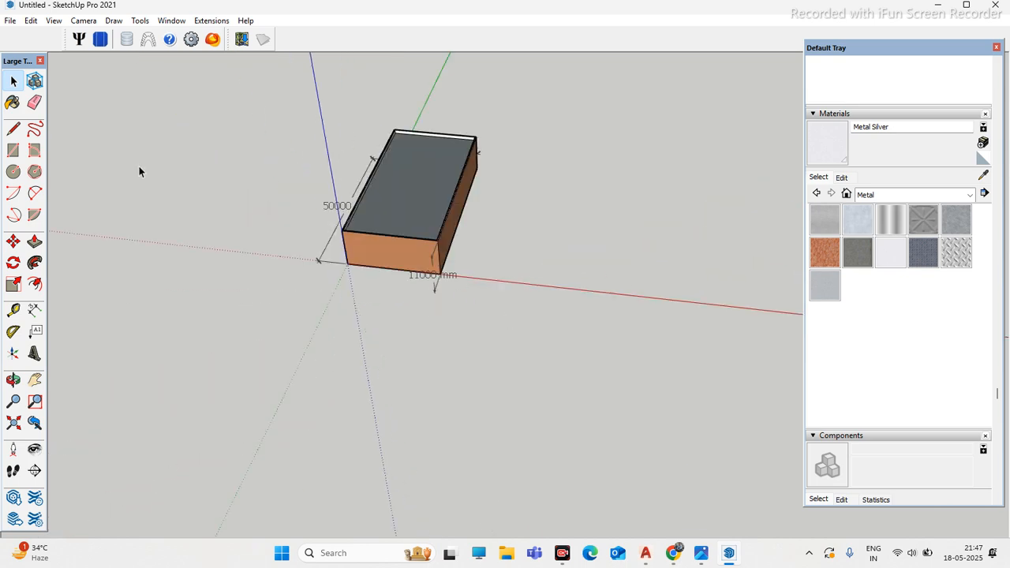
click(17, 129)
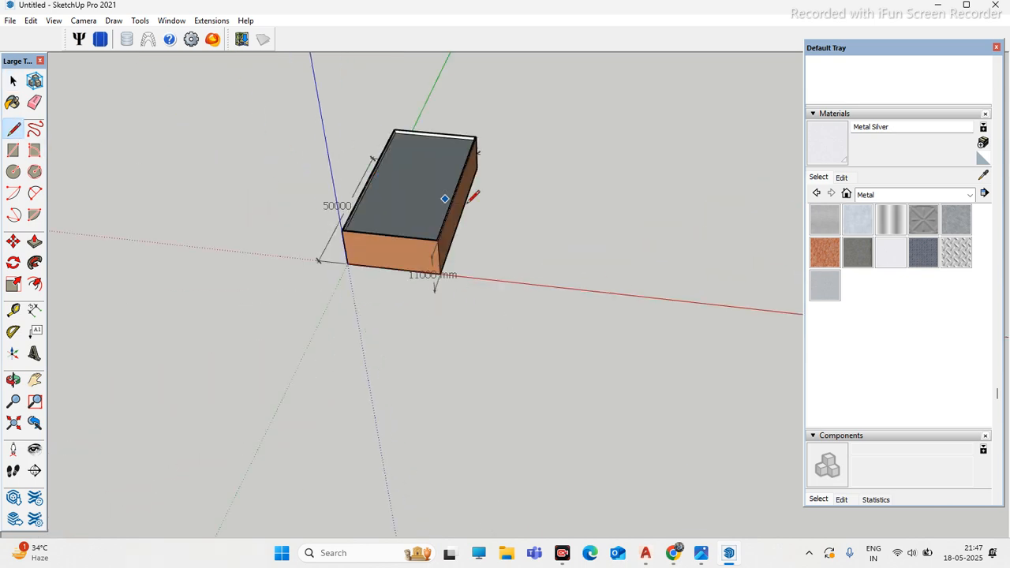
scroll(515, 212, up, 2)
click(570, 328)
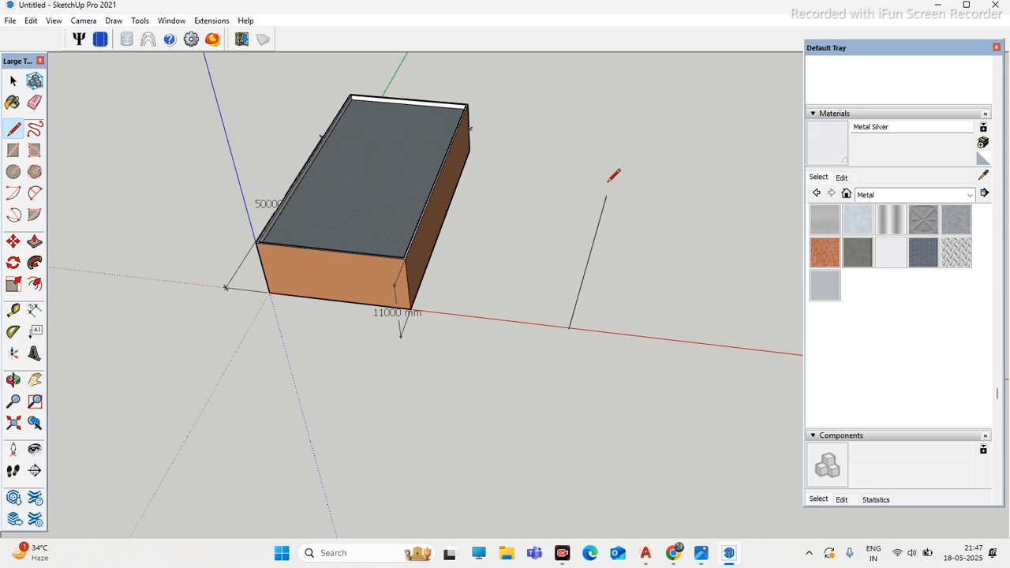
click(595, 150)
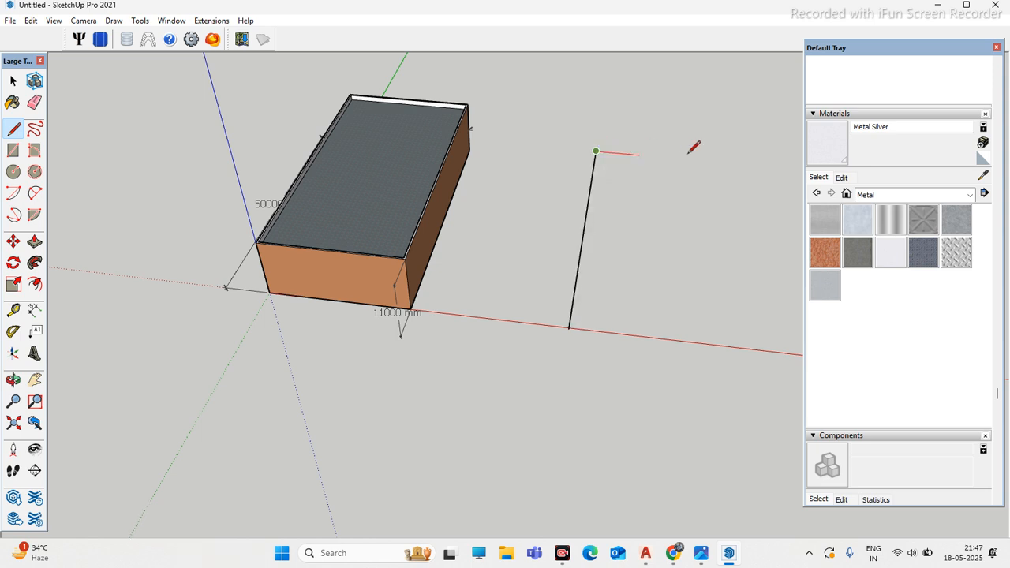
click(739, 164)
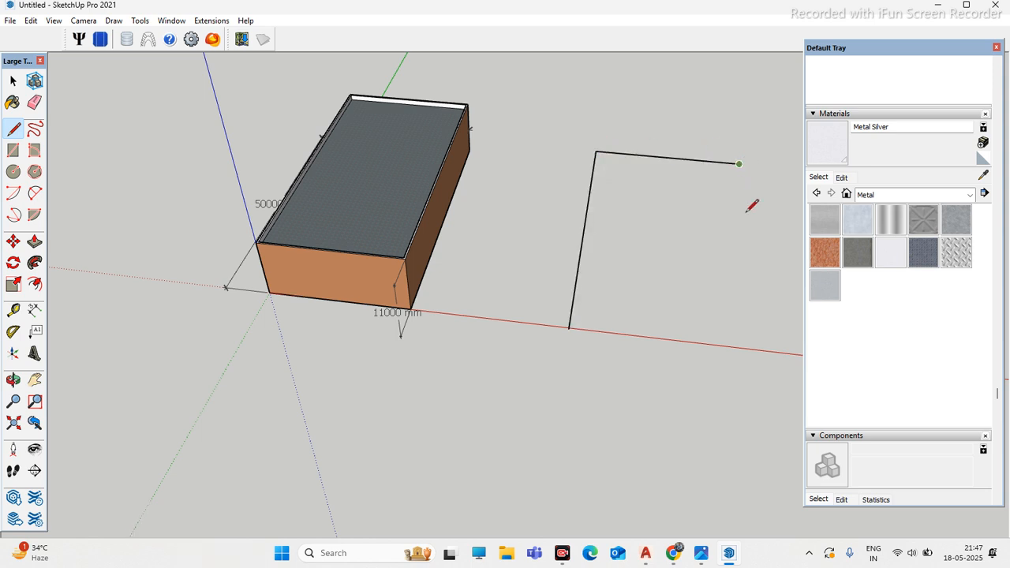
click(756, 350)
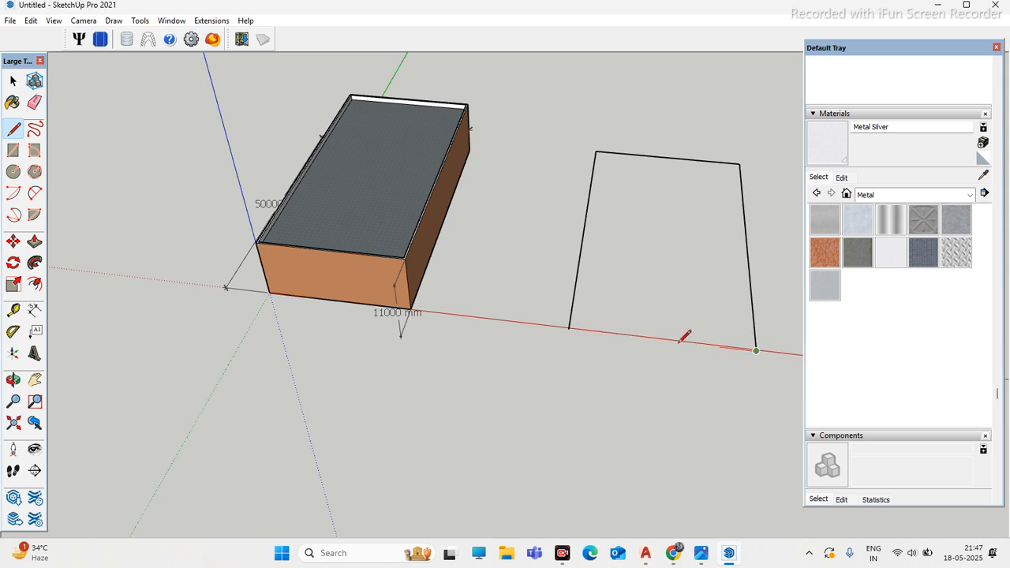
click(568, 329)
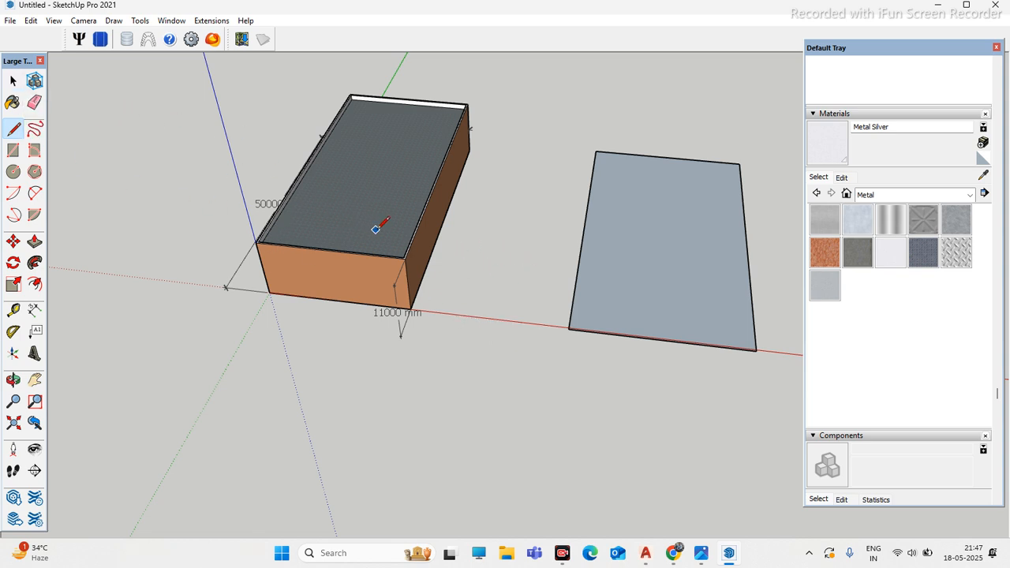
Step: Examine the new face beside the building and the endpoints and midpoint of its front edge with the Line tool
mouse_move(275, 263)
middle_down()
mouse_move(286, 218)
mouse_move(262, 212)
middle_up()
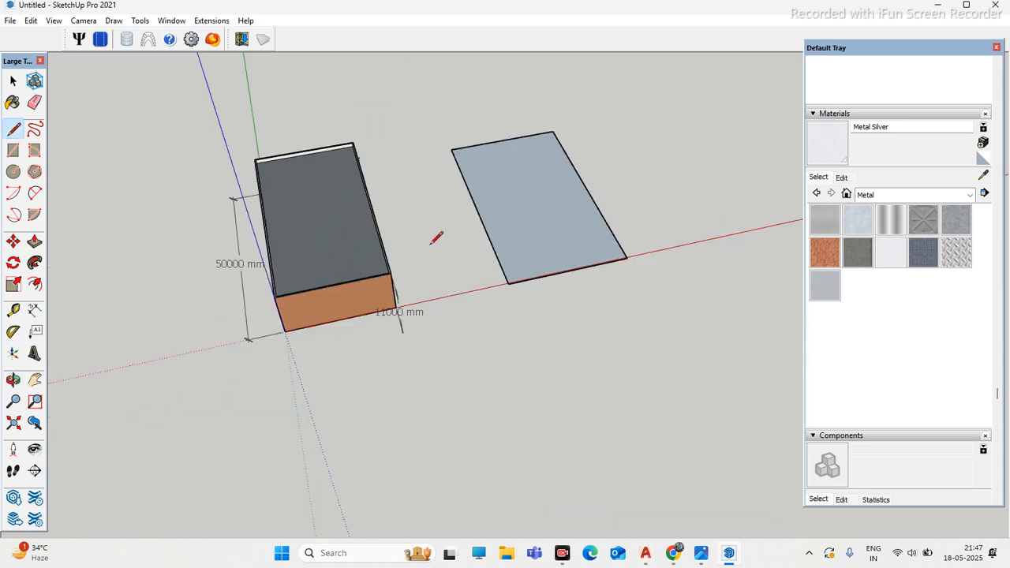
middle_drag(392, 250, 300, 254)
scroll(593, 302, up, 2)
click(450, 269)
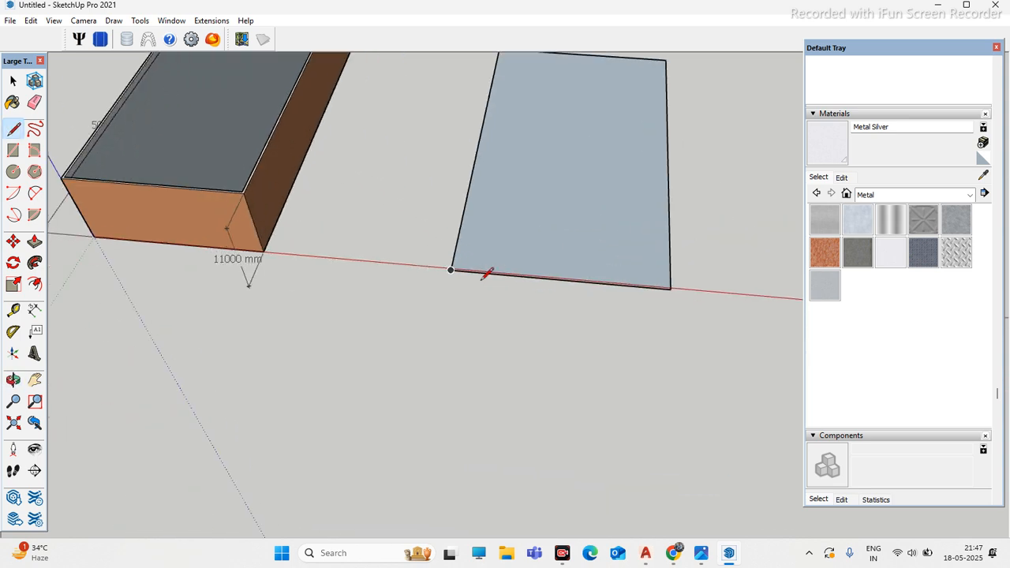
scroll(563, 273, up, 2)
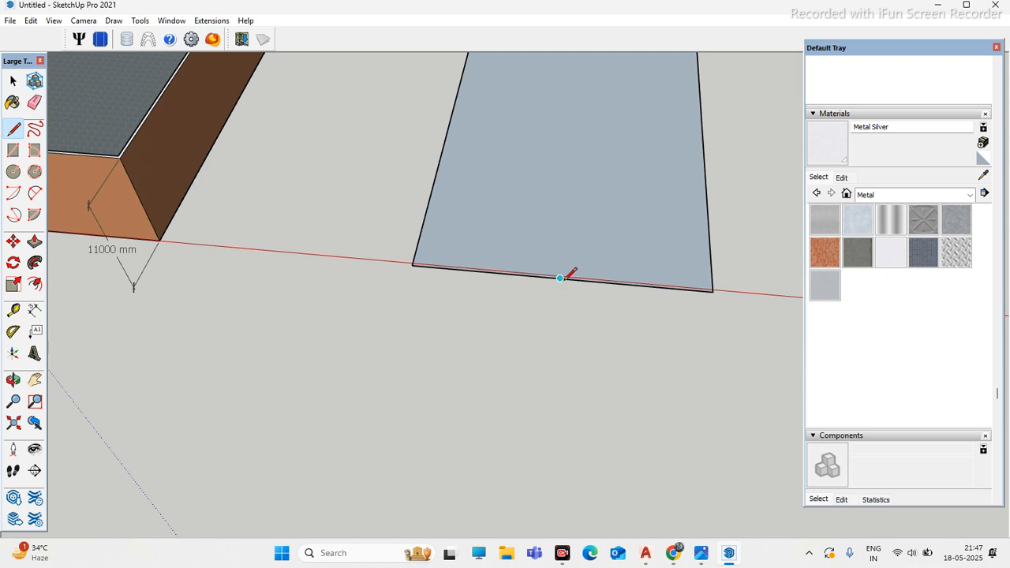
scroll(462, 255, down, 2)
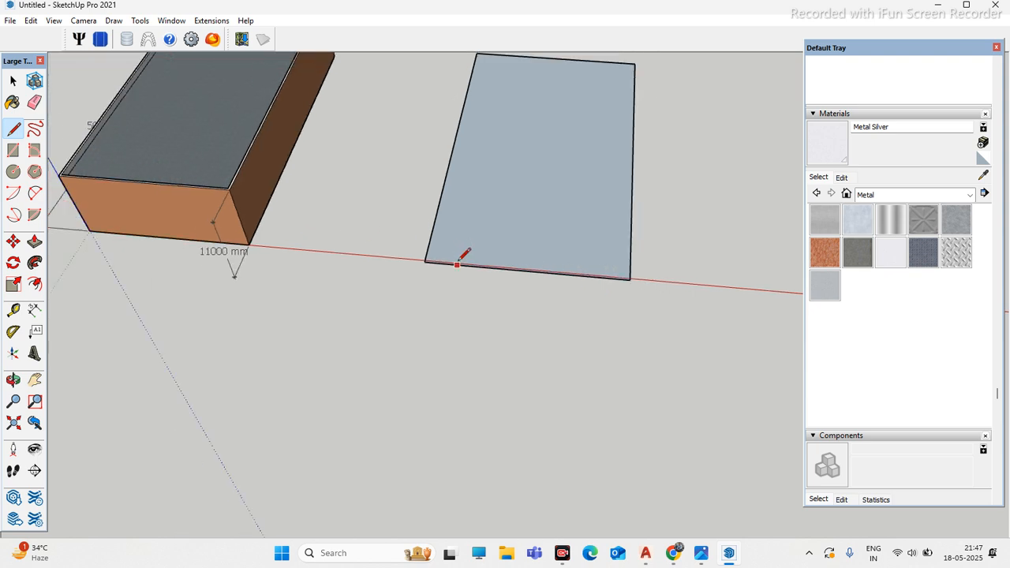
middle_drag(462, 255, 532, 250)
scroll(504, 266, down, 2)
scroll(509, 267, up, 3)
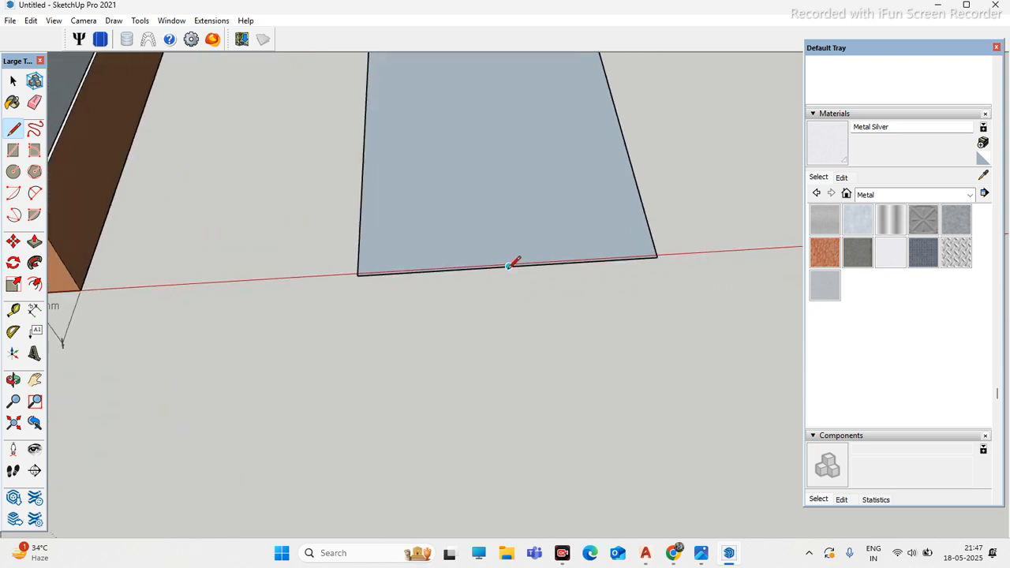
scroll(277, 264, down, 2)
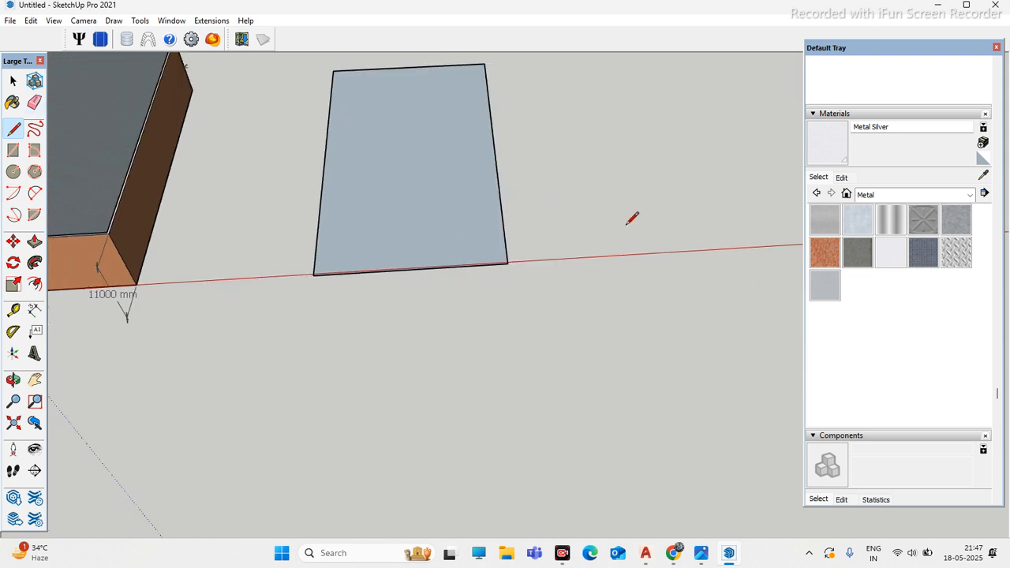
scroll(518, 264, down, 2)
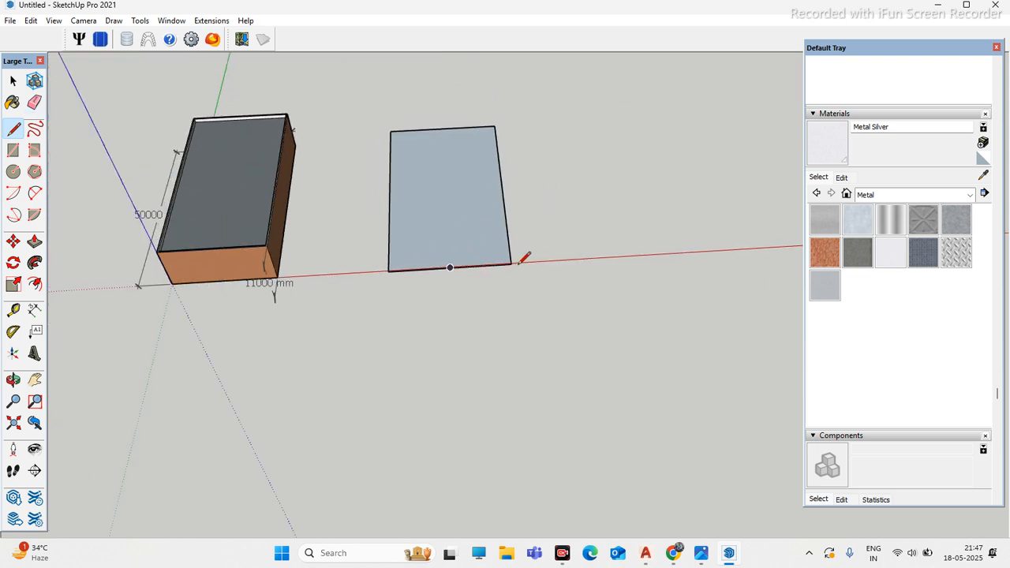
scroll(438, 262, up, 3)
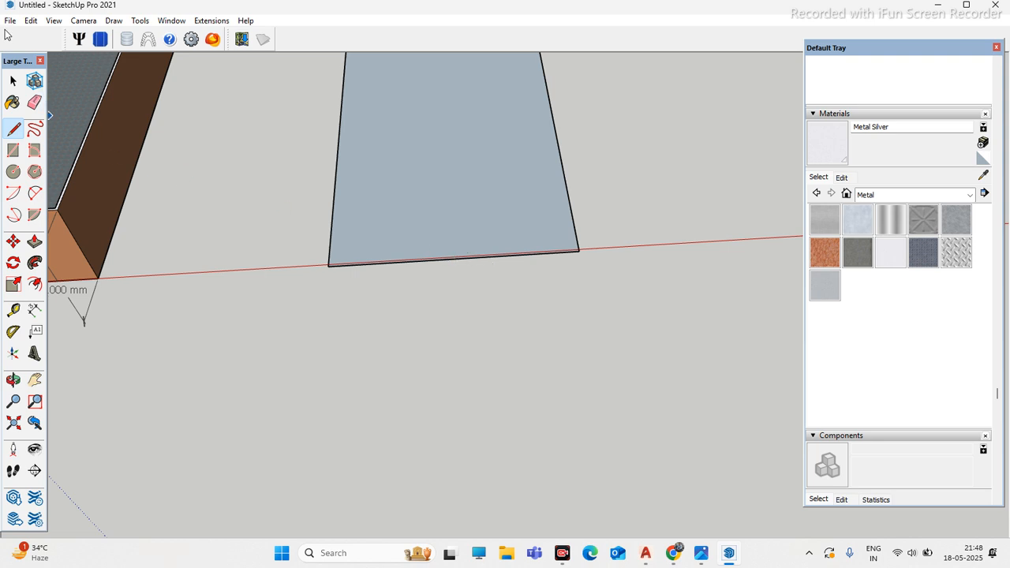
scroll(475, 284, down, 2)
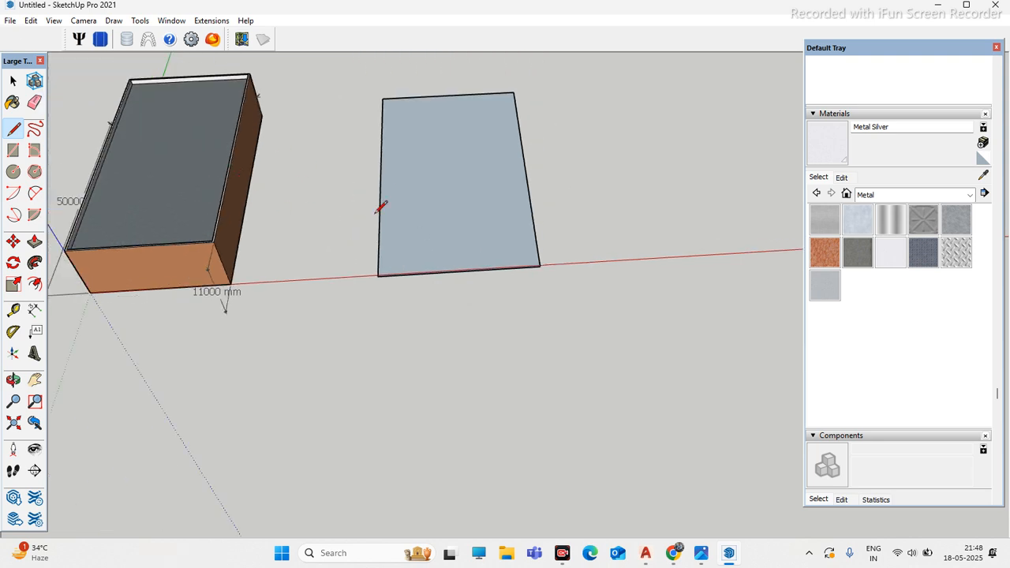
scroll(471, 265, up, 2)
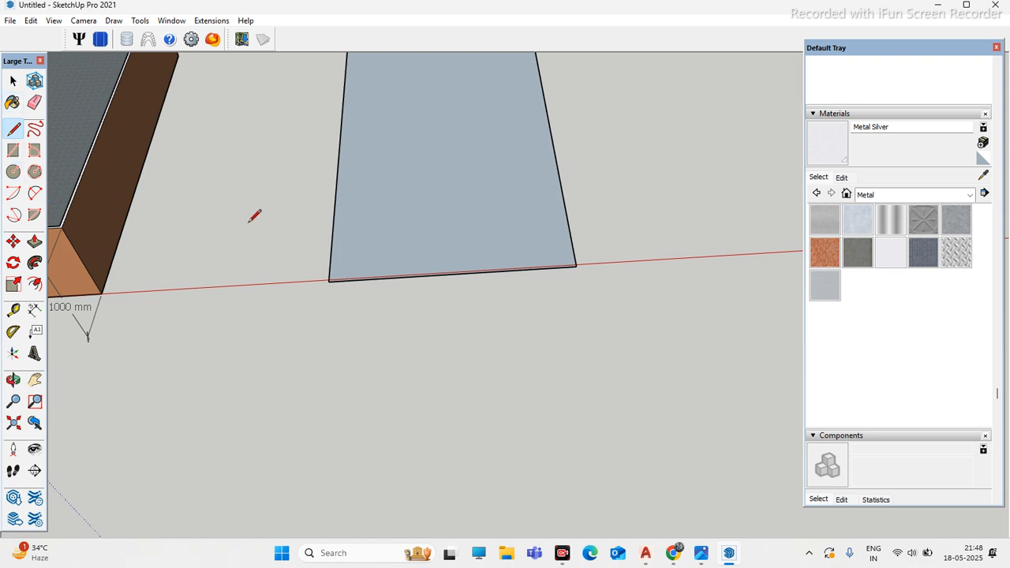
scroll(415, 295, down, 2)
scroll(426, 308, up, 2)
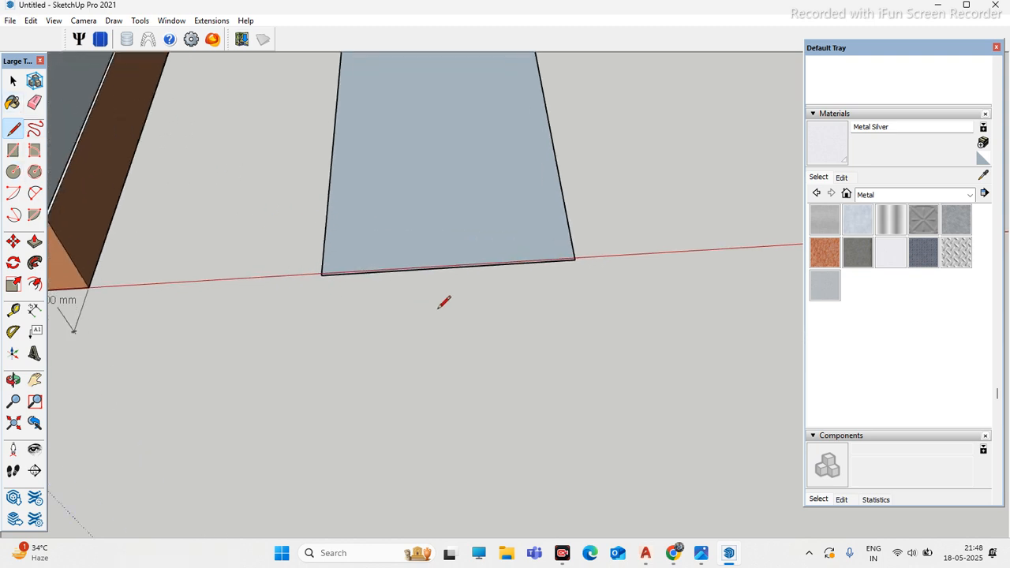
click(448, 267)
click(33, 241)
middle_drag(60, 247, 282, 407)
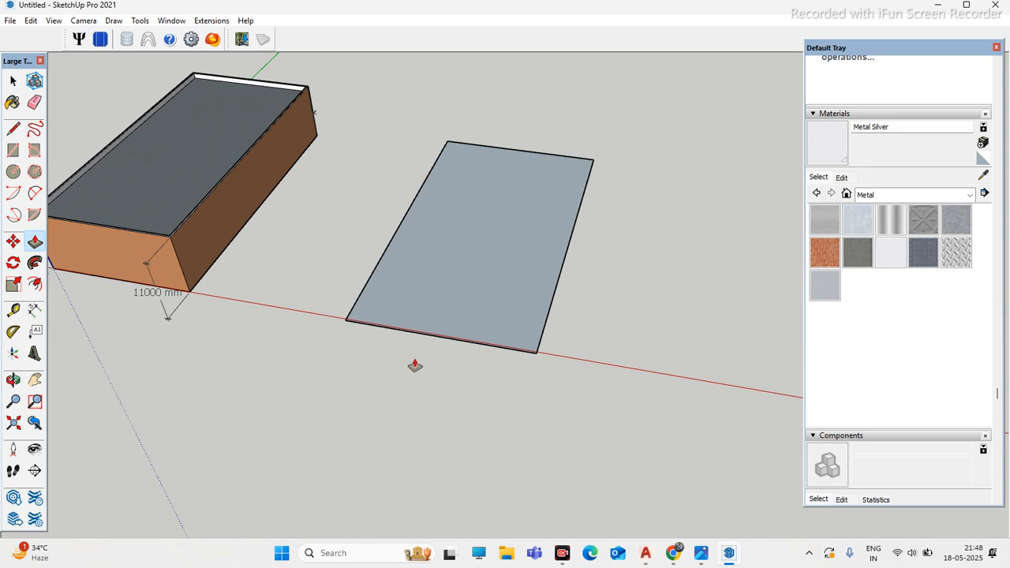
scroll(468, 321, up, 3)
scroll(497, 359, up, 1)
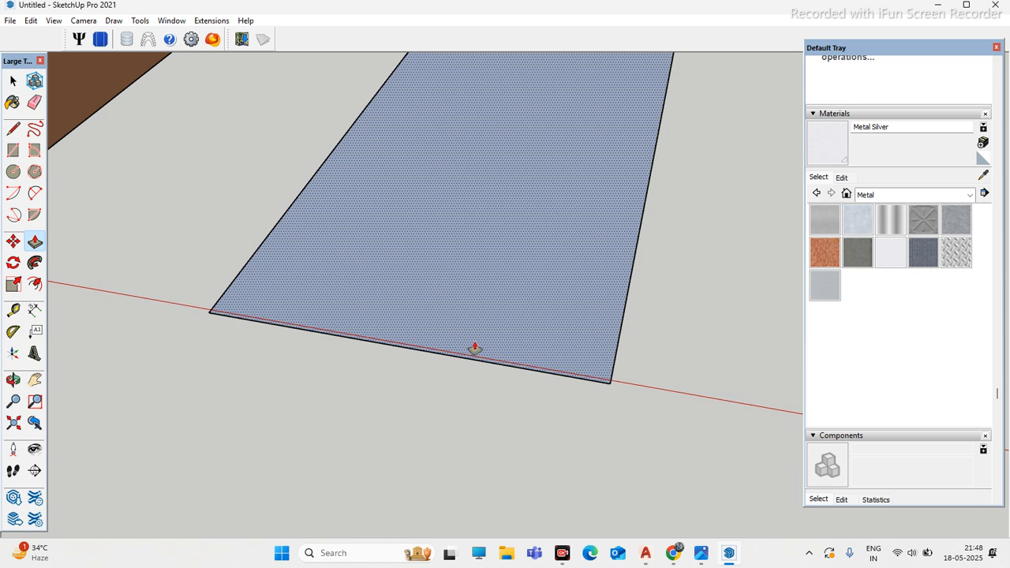
drag(472, 347, 480, 308)
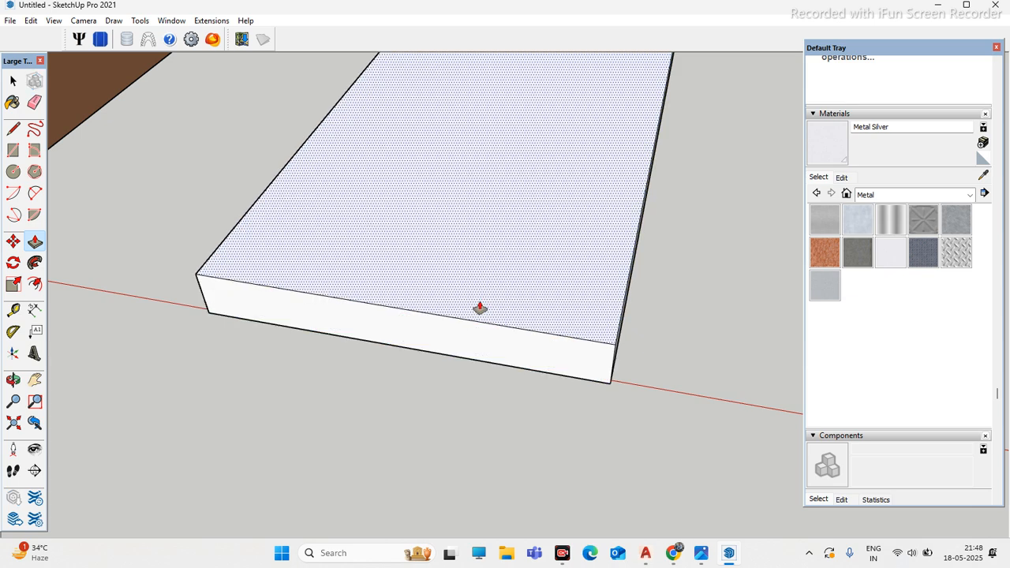
key(Escape)
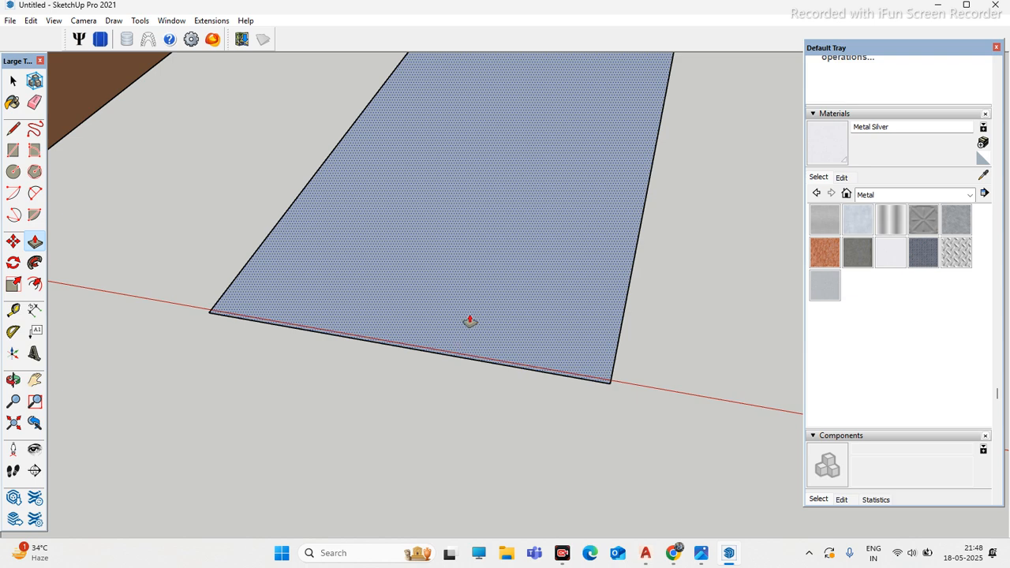
Step: Examine the flat four-sided face and its position relative to the building from several angles
scroll(457, 345, down, 3)
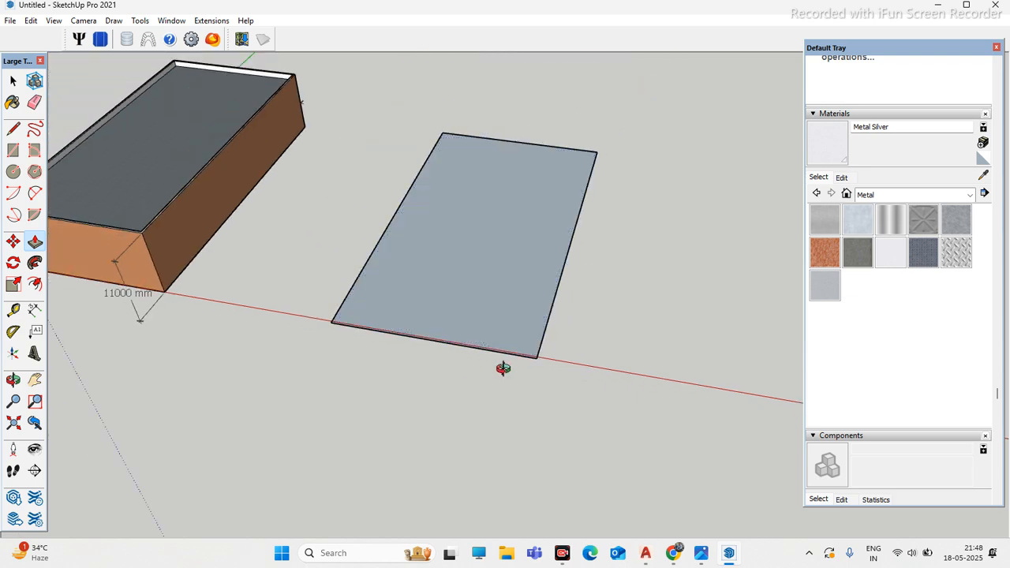
scroll(556, 363, up, 5)
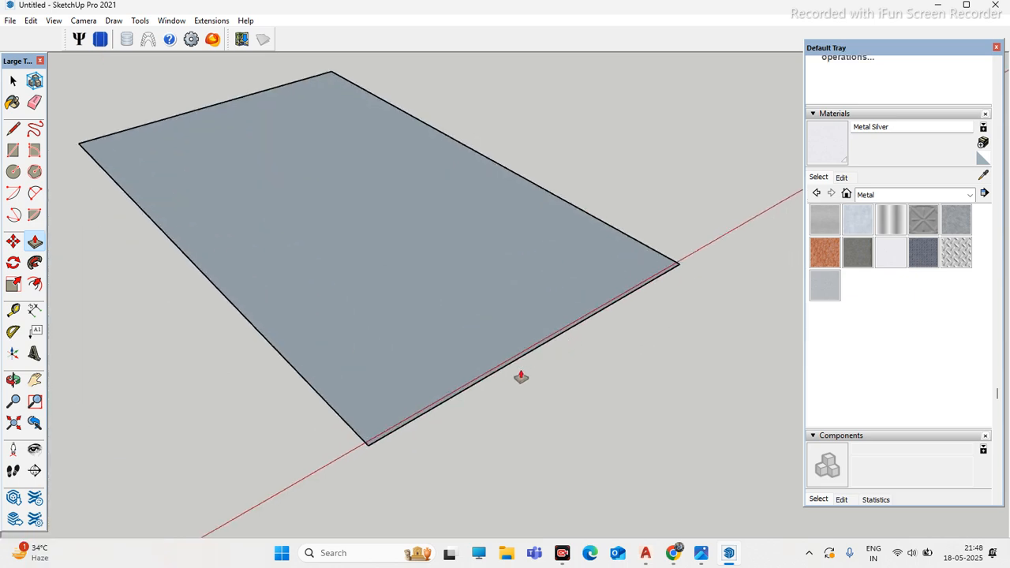
mouse_move(545, 378)
middle_down()
mouse_move(407, 408)
mouse_move(489, 352)
mouse_move(302, 306)
mouse_move(183, 326)
middle_up()
scroll(453, 332, down, 3)
scroll(314, 334, up, 4)
scroll(187, 221, down, 2)
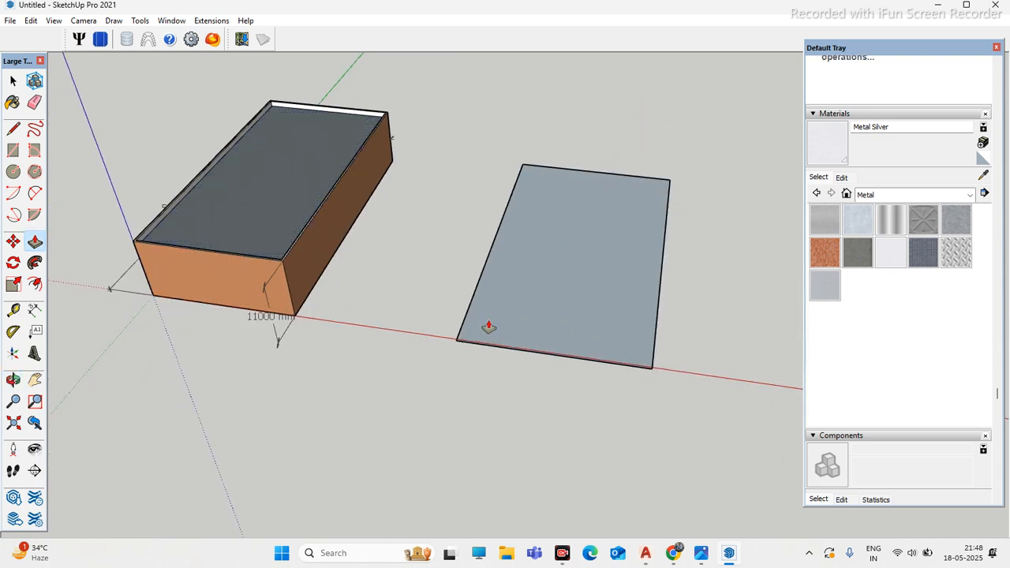
scroll(593, 315, up, 1)
scroll(339, 304, up, 2)
scroll(271, 284, down, 3)
middle_drag(271, 284, 489, 368)
scroll(392, 323, down, 2)
scroll(435, 332, up, 2)
scroll(462, 340, down, 2)
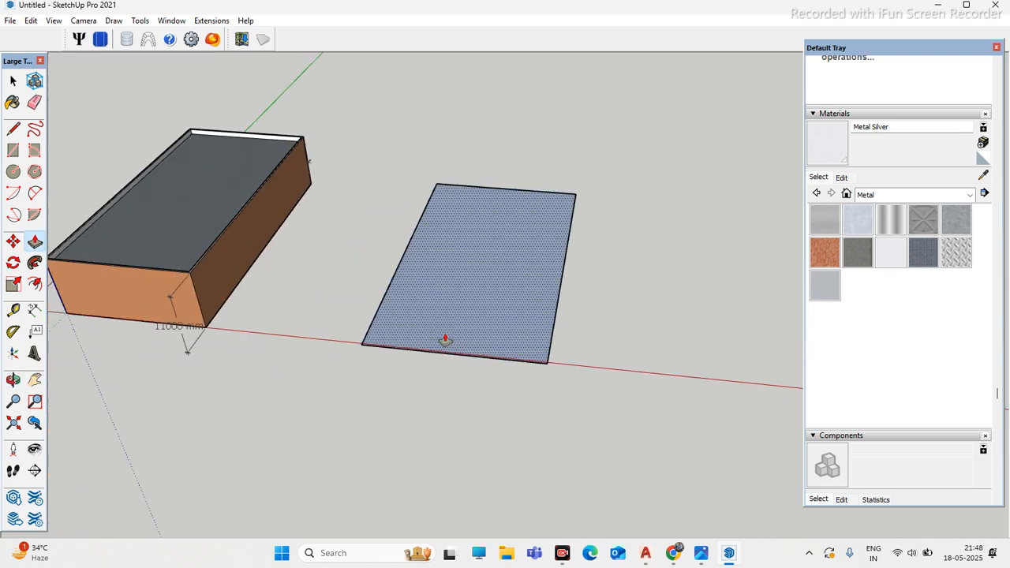
Step: Extrude the four-sided face upward with Push/Pull to form a solid block beside the building
scroll(444, 322, up, 2)
scroll(444, 322, up, 1)
drag(482, 322, 474, 276)
scroll(475, 275, down, 2)
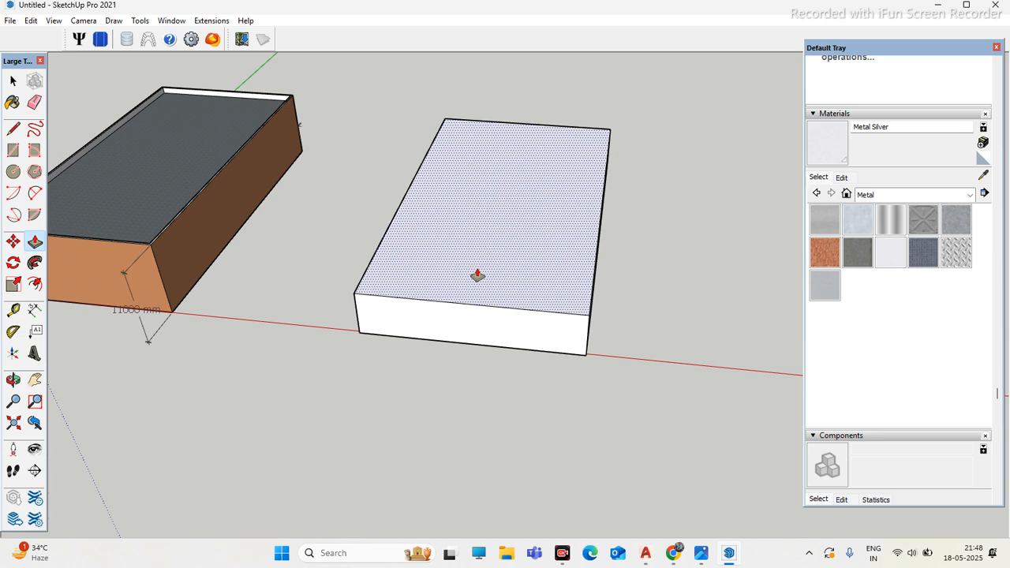
key(Return)
Step: Try to set up a protractor angle guide at the upper corner of the new block's front face
scroll(393, 293, down, 1)
middle_drag(393, 293, 509, 298)
scroll(509, 298, up, 3)
click(15, 130)
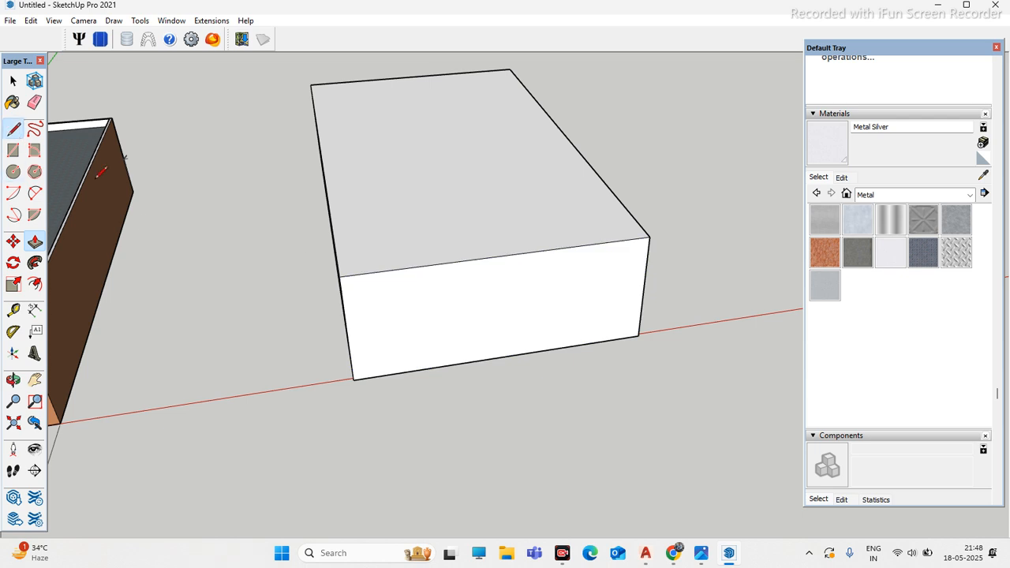
click(12, 335)
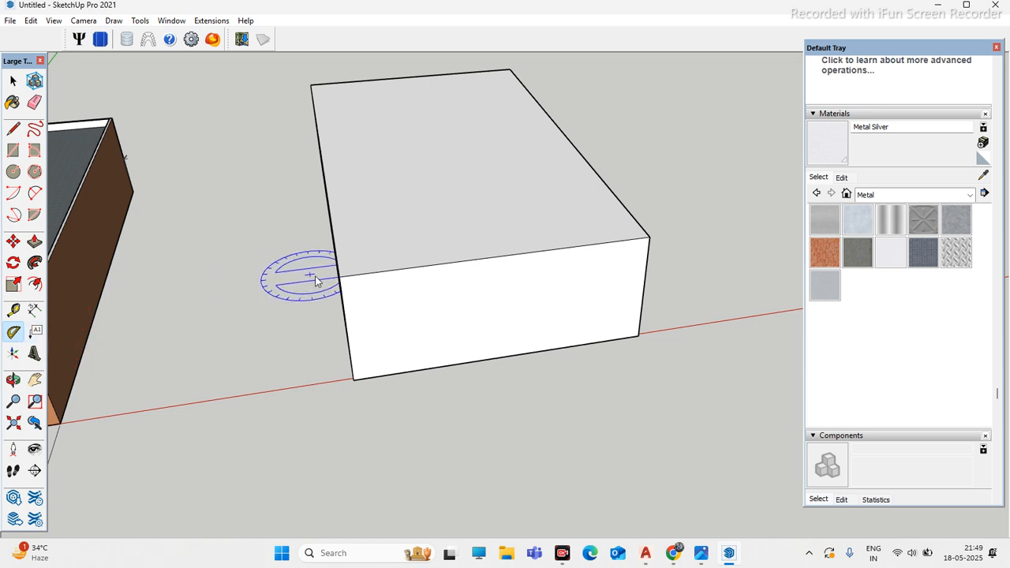
scroll(368, 296, up, 5)
scroll(368, 296, up, 5)
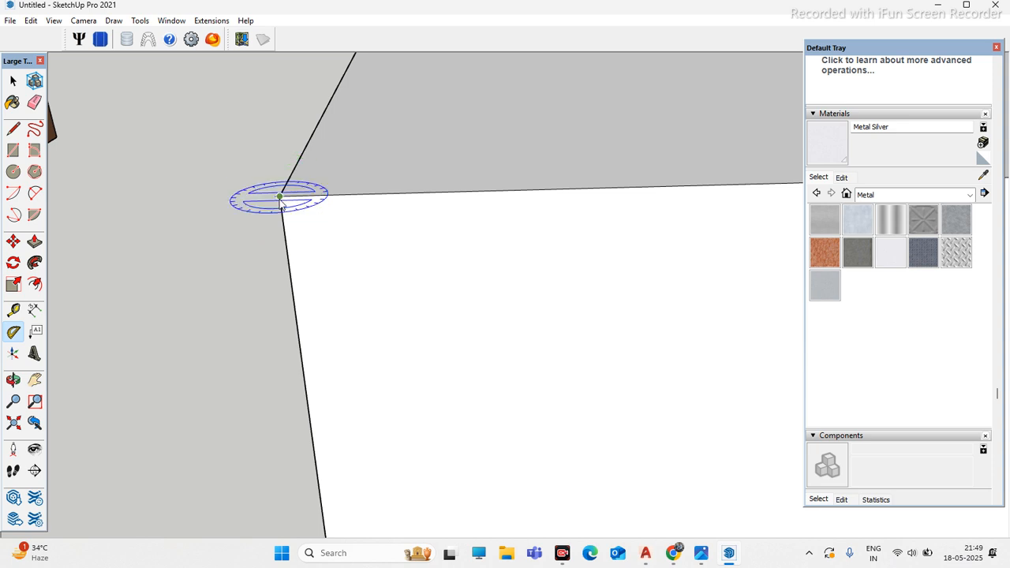
click(281, 200)
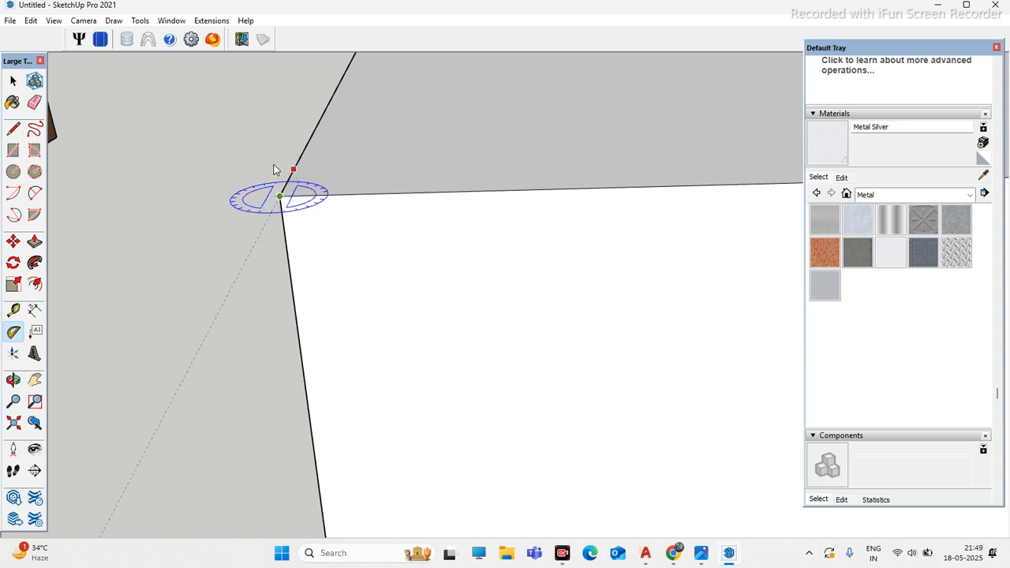
middle_drag(322, 234, 605, 387)
middle_drag(519, 400, 331, 324)
scroll(331, 320, up, 1)
middle_drag(399, 317, 367, 286)
scroll(397, 273, up, 3)
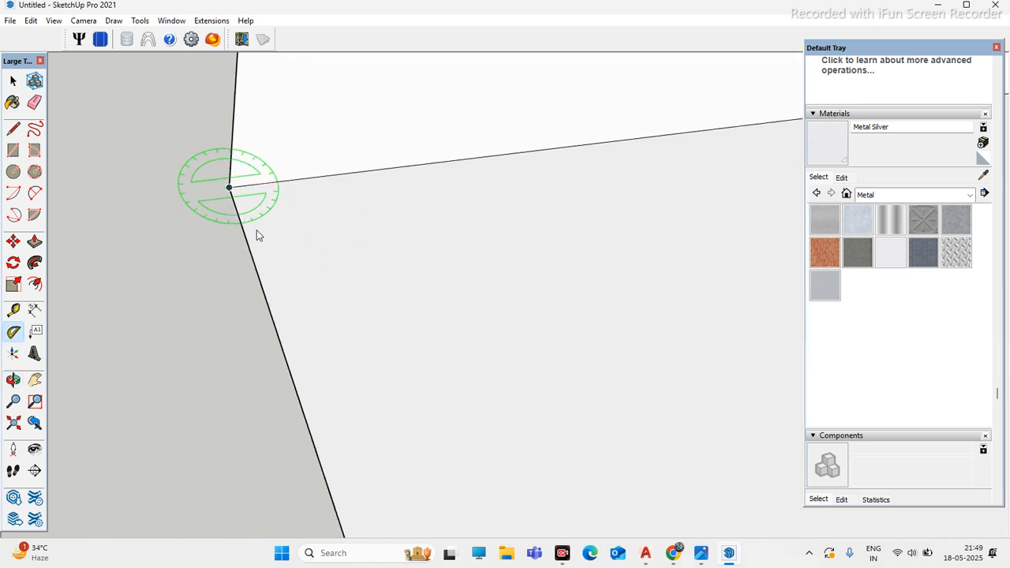
Step: Try to draw two sloping lines on the block's top face, meeting between its two front corners, with the Line tool
scroll(277, 214, down, 4)
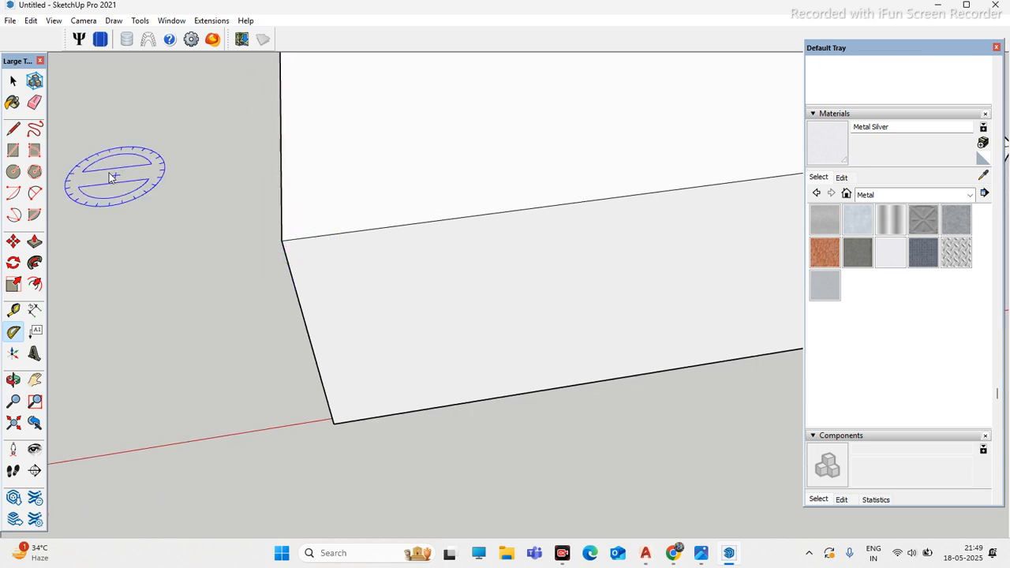
key(l)
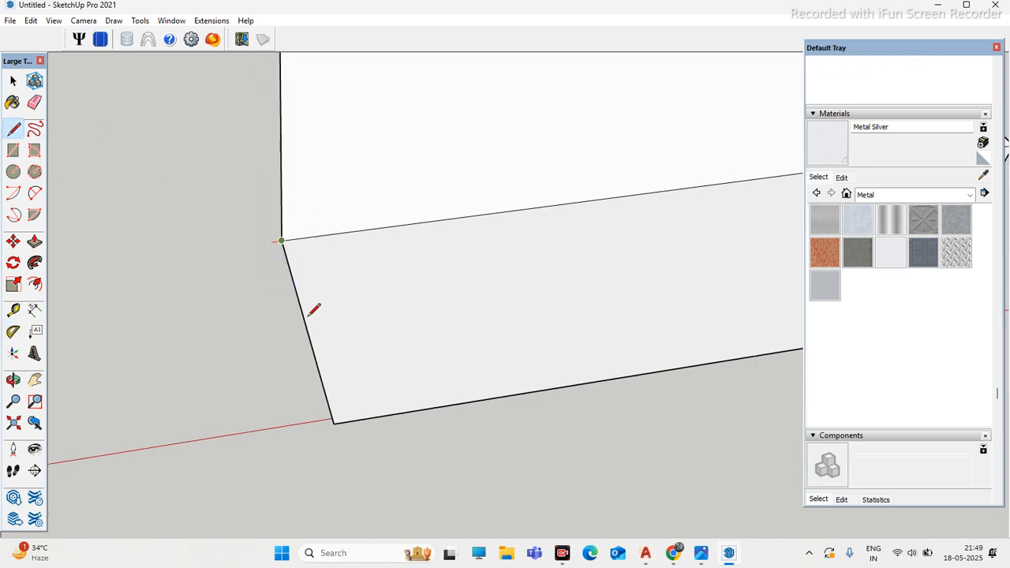
scroll(313, 309, down, 5)
click(293, 191)
click(442, 162)
click(637, 202)
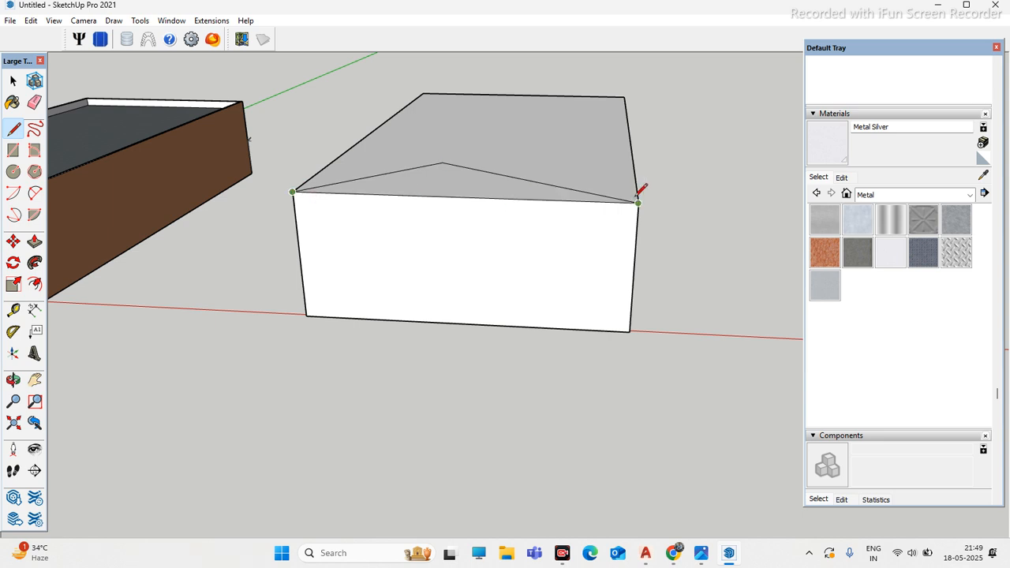
mouse_move(430, 191)
middle_down()
mouse_move(717, 247)
mouse_move(654, 228)
middle_up()
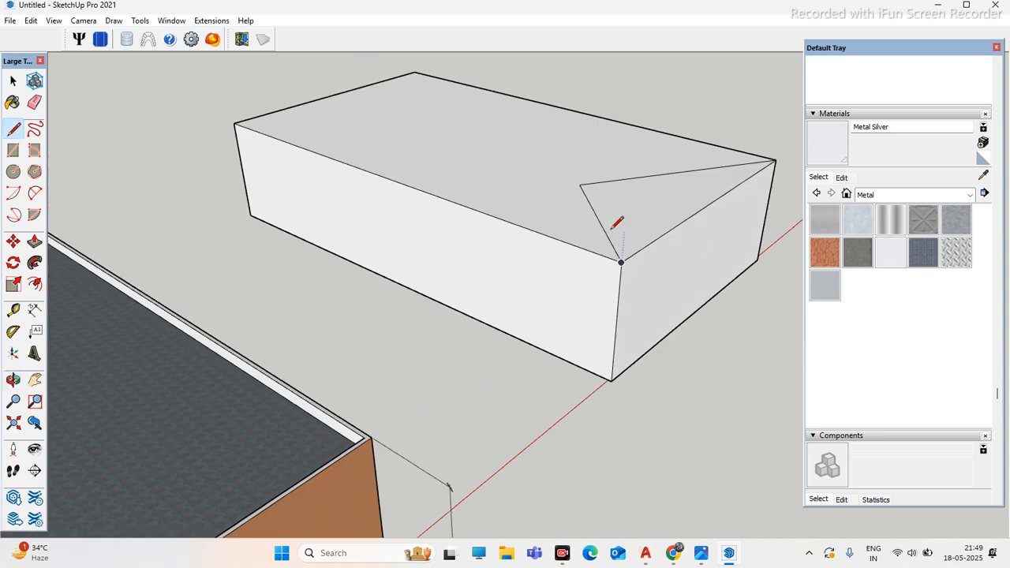
key(ctrl+z)
key(ctrl+z)
scroll(623, 257, up, 2)
click(622, 262)
scroll(602, 165, down, 3)
middle_drag(602, 165, 694, 207)
key(Escape)
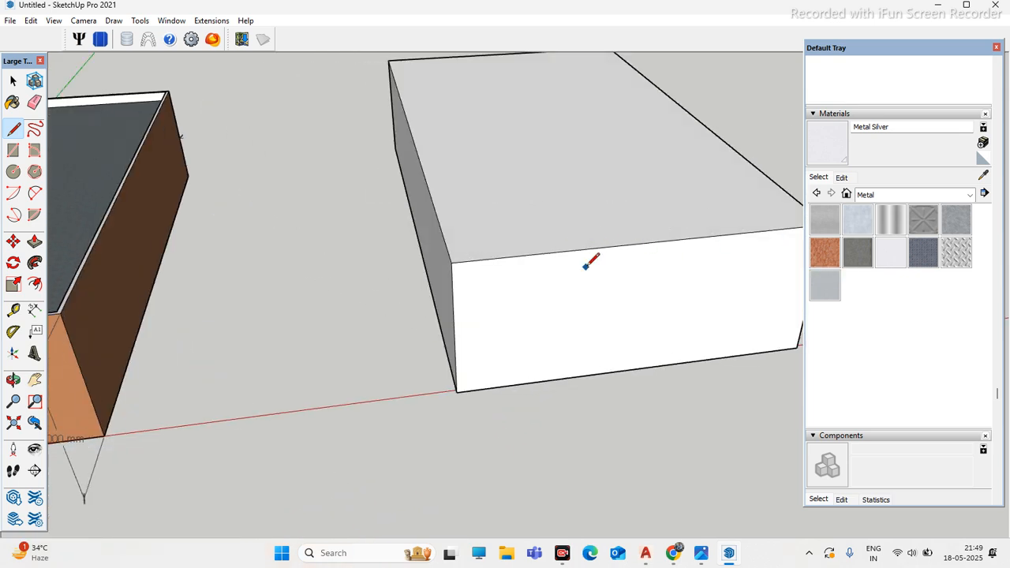
Step: Try to draw a gable from the midpoint of the block's front upper edge towards its front corners
middle_drag(590, 264, 474, 216)
click(591, 224)
click(593, 196)
click(394, 215)
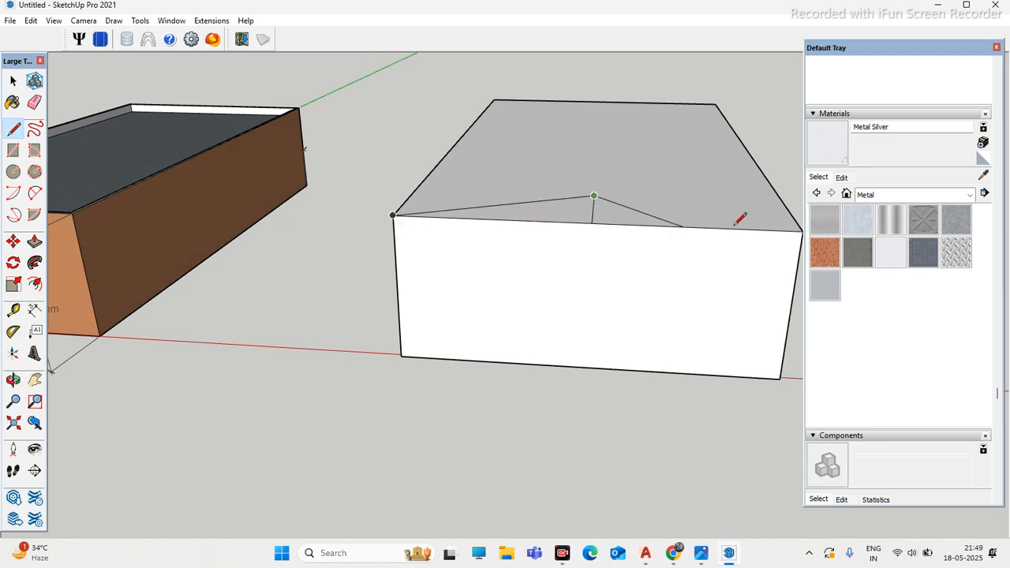
key(ctrl+z)
key(ctrl+z)
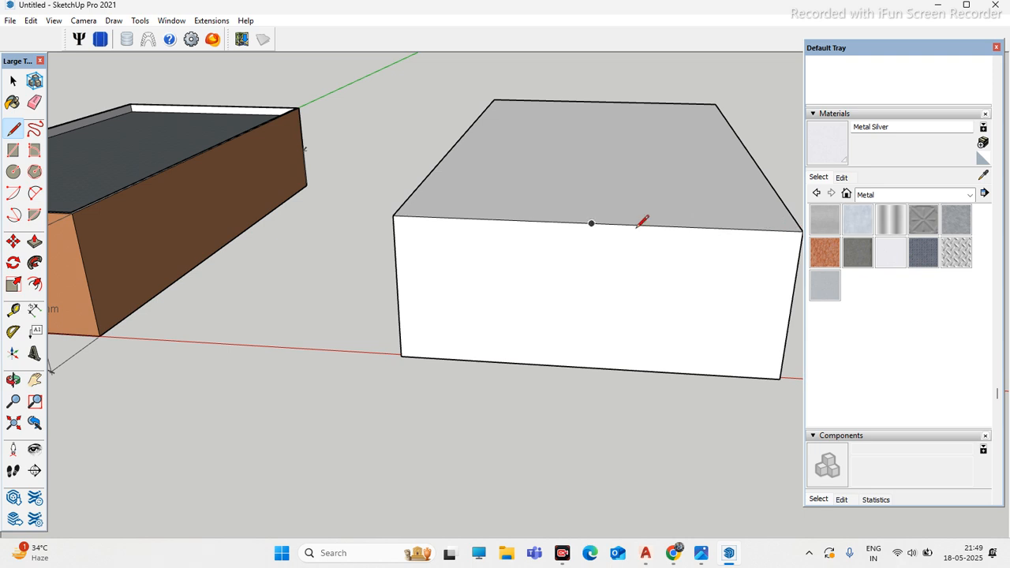
Step: Draw a centre line across the block's top face from the front edge's midpoint to the back edge
scroll(609, 225, up, 2)
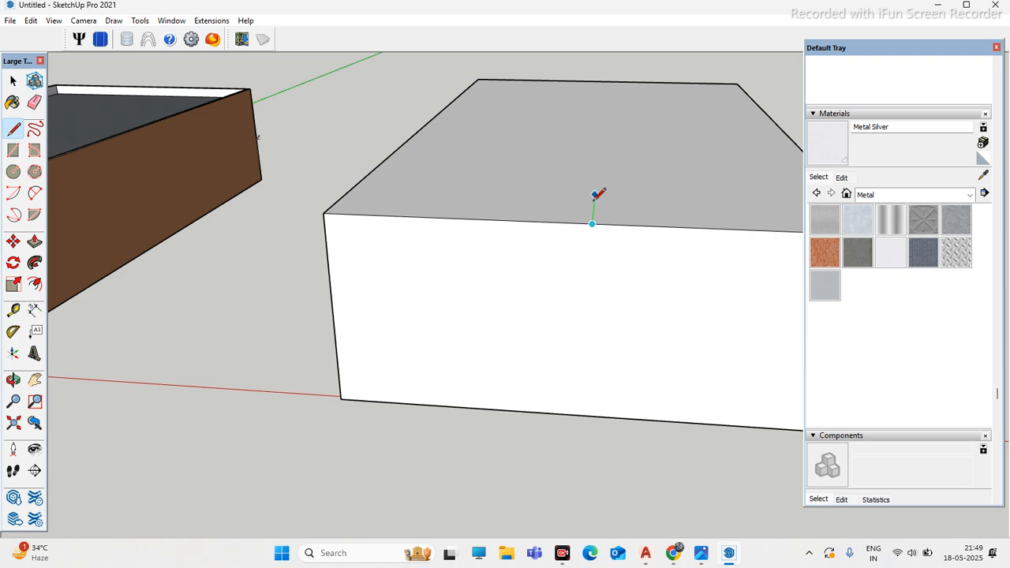
scroll(593, 192, down, 2)
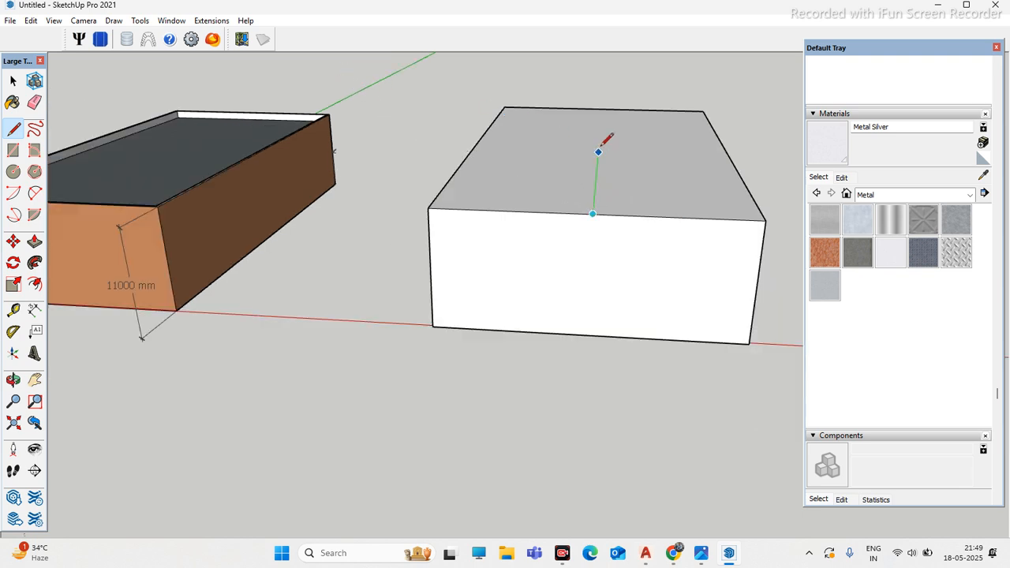
click(602, 109)
mouse_move(620, 185)
middle_down()
mouse_move(761, 243)
mouse_move(762, 216)
middle_up()
scroll(682, 192, up, 3)
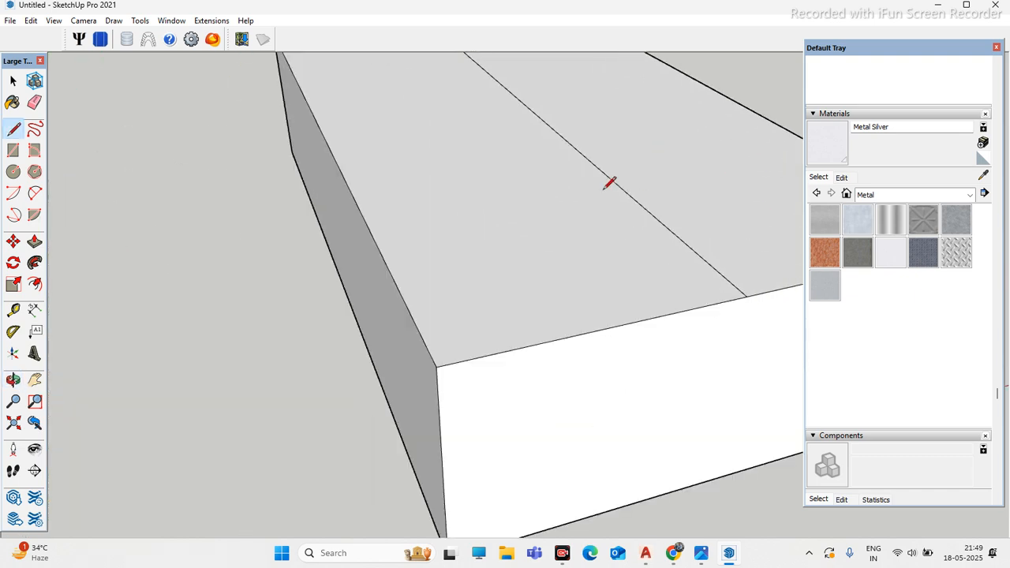
scroll(609, 184, down, 5)
middle_drag(586, 210, 439, 206)
scroll(590, 254, down, 2)
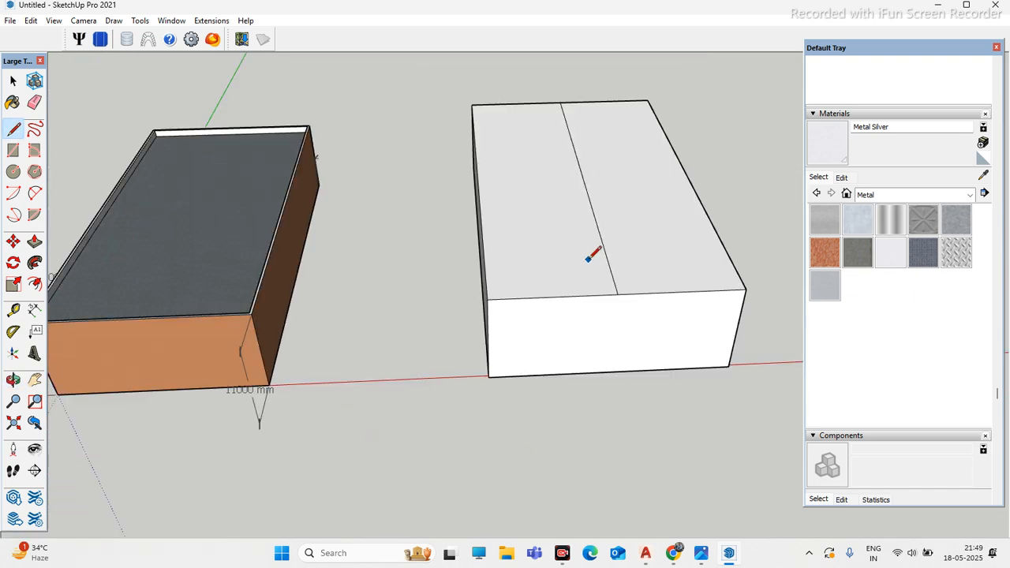
Step: Draw a short vertical line up from the front edge's midpoint and join its upper end to both front corners as a gable
scroll(588, 258, down, 2)
scroll(602, 276, up, 4)
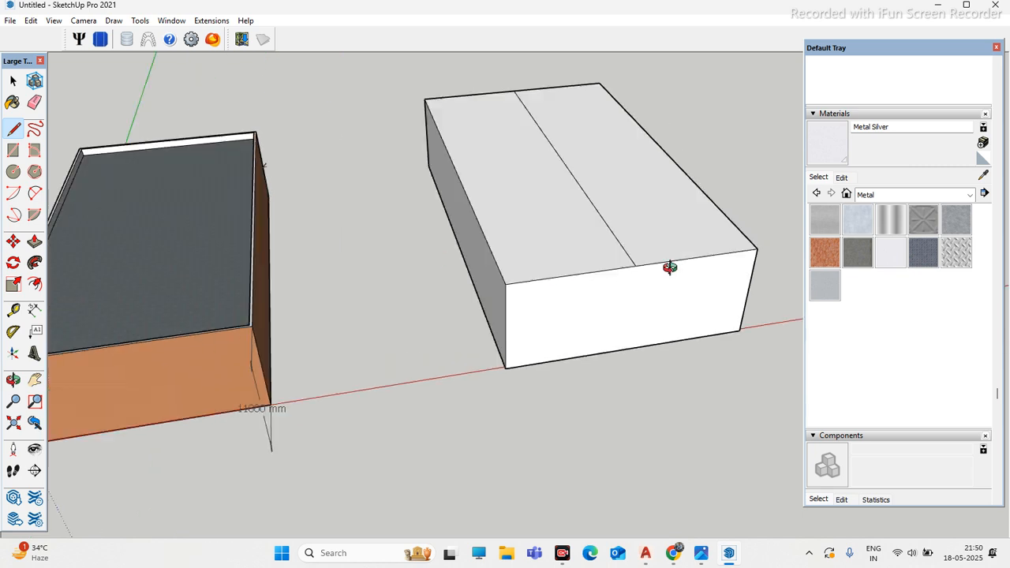
click(632, 227)
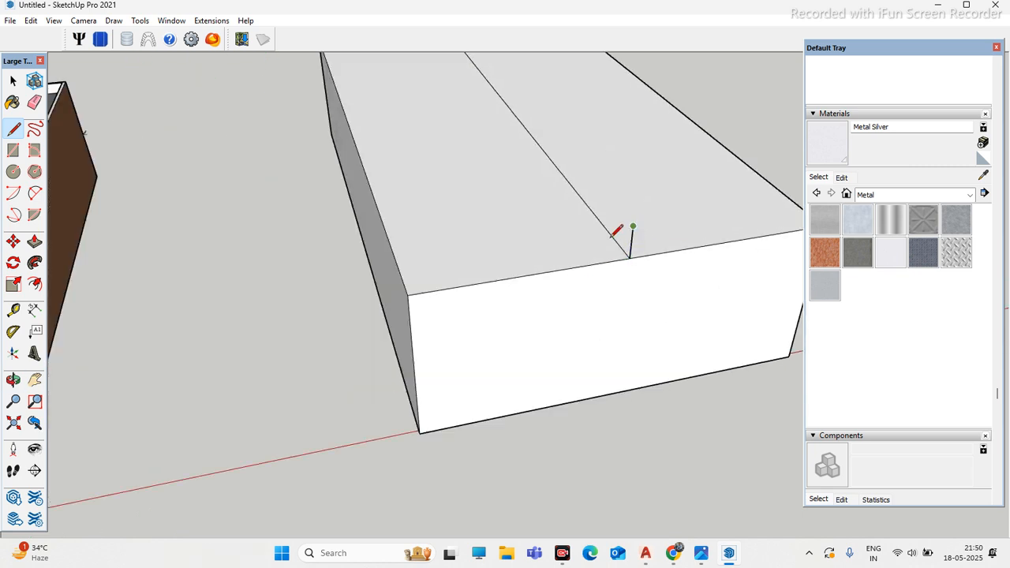
click(413, 292)
scroll(635, 223, down, 3)
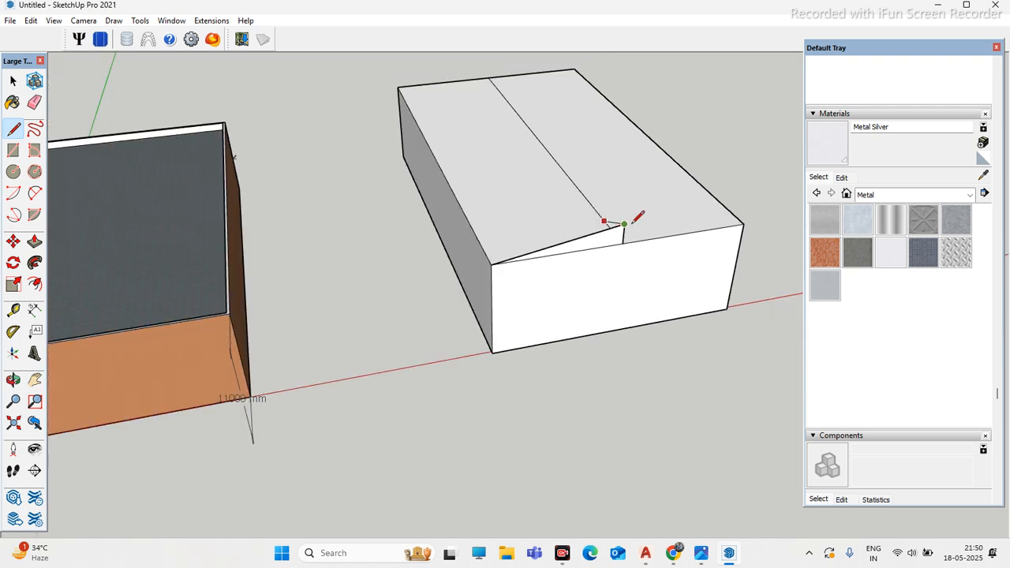
click(742, 224)
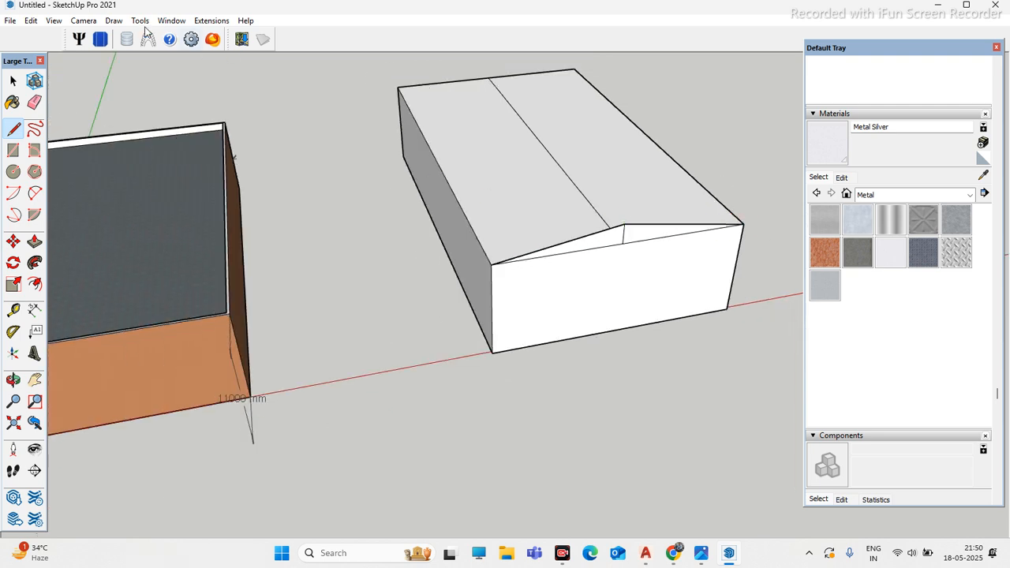
Step: Erase the vertical line inside the gable and the centre line on the block's top face
click(34, 102)
scroll(620, 230, up, 3)
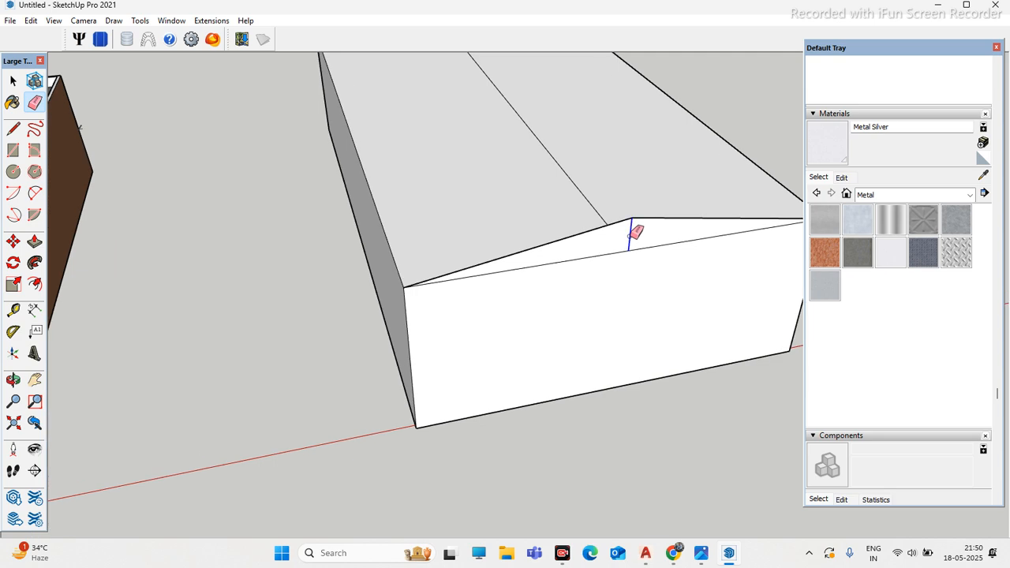
click(587, 186)
middle_drag(461, 155, 468, 203)
scroll(468, 203, up, 2)
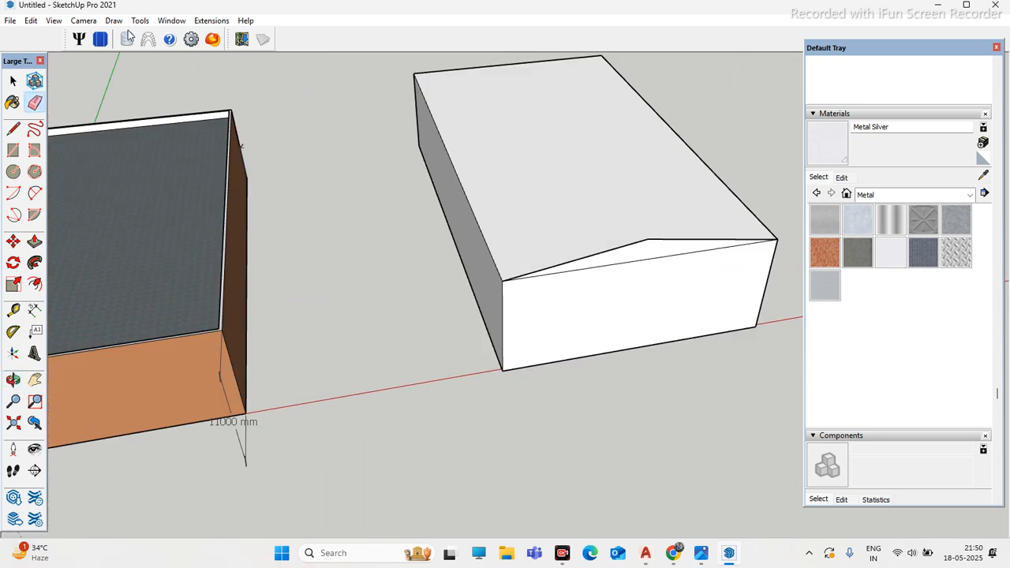
Step: Examine the gabled block beside the building in the Front standard view and from raised angles
click(54, 21)
mouse_move(85, 25)
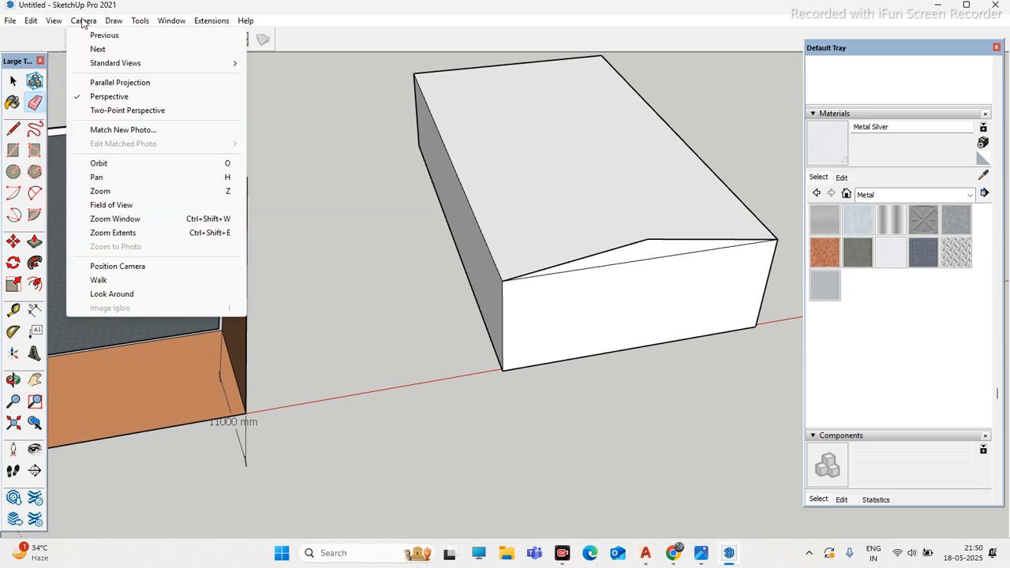
mouse_move(146, 65)
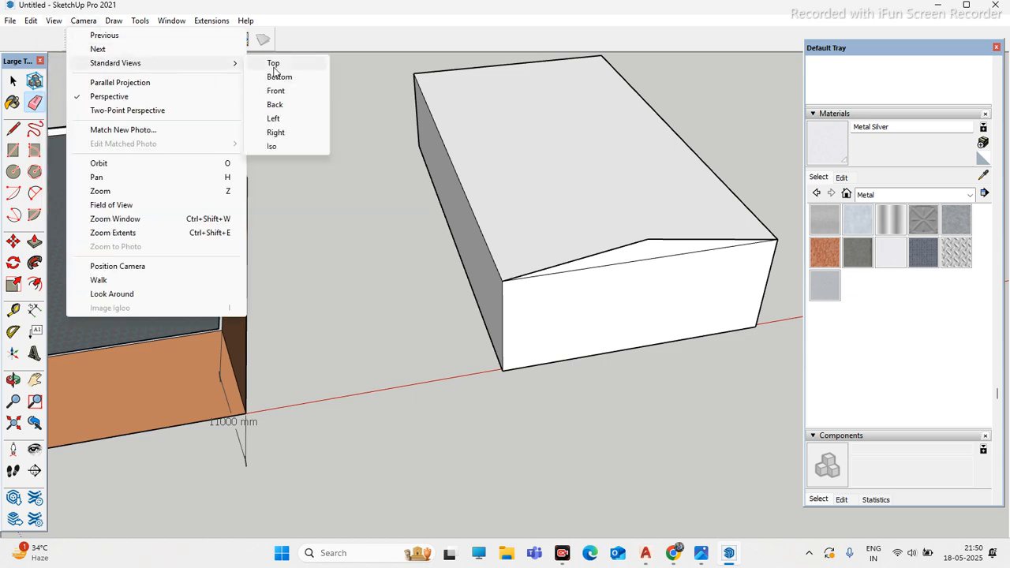
click(280, 90)
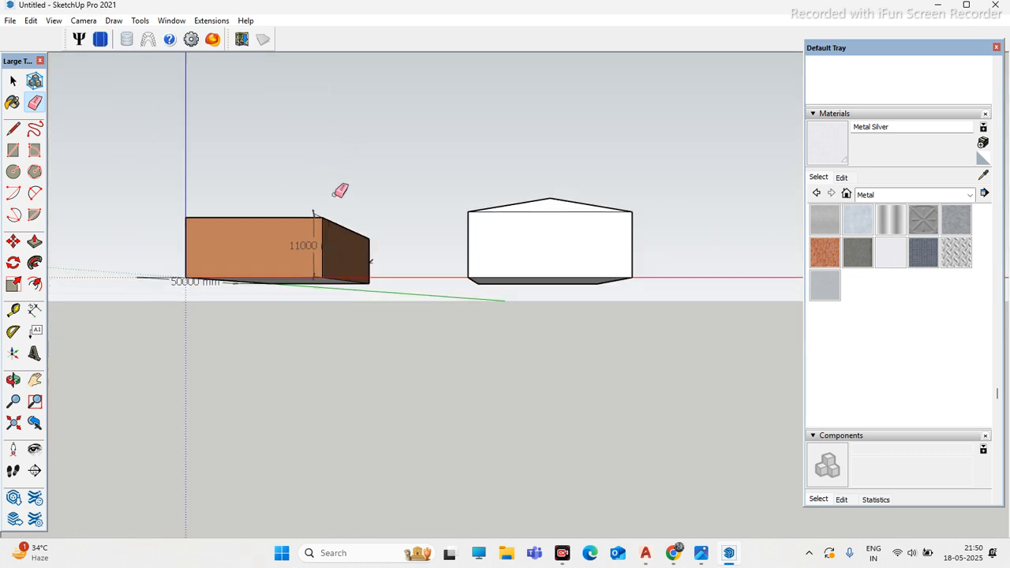
middle_drag(470, 263, 489, 333)
scroll(473, 261, down, 3)
scroll(489, 334, up, 1)
scroll(411, 320, down, 2)
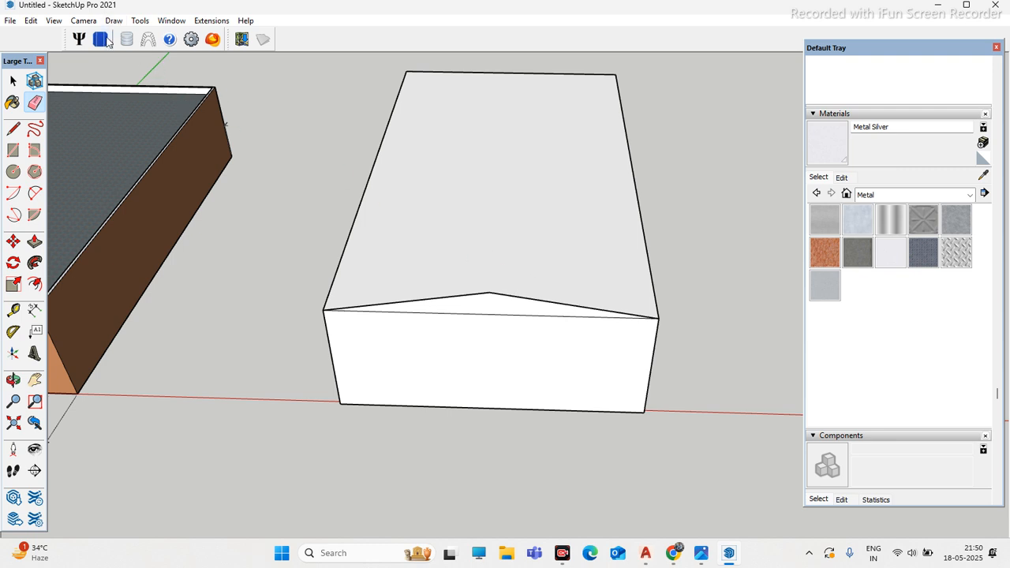
middle_drag(382, 252, 530, 291)
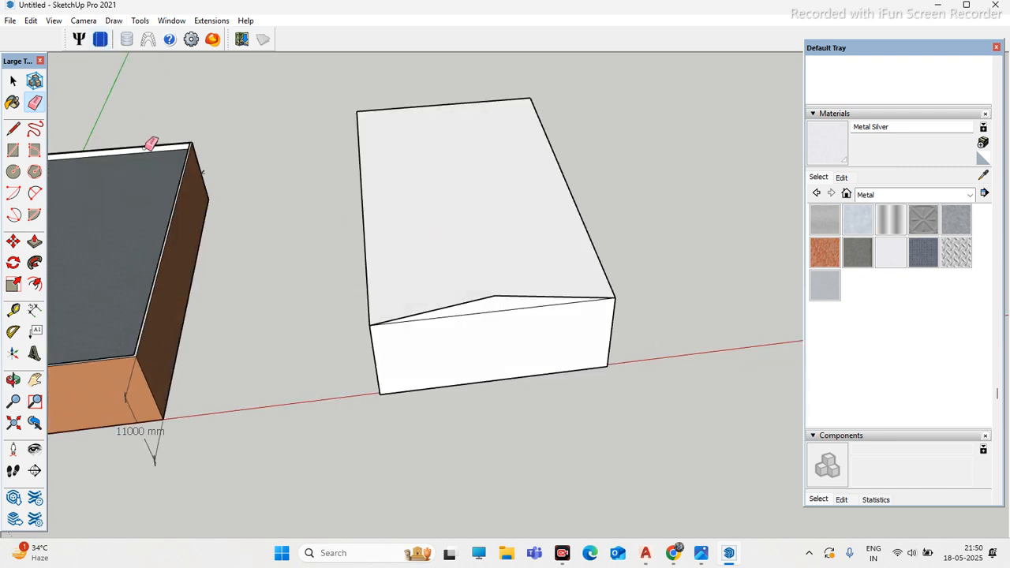
Step: Examine both buildings in the Top and Bottom standard views
click(83, 21)
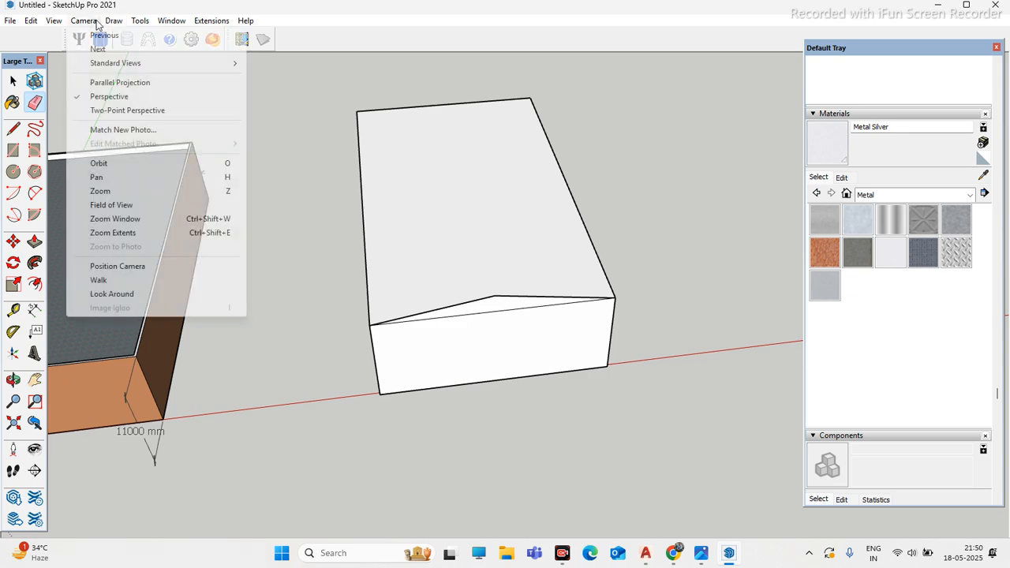
mouse_move(150, 61)
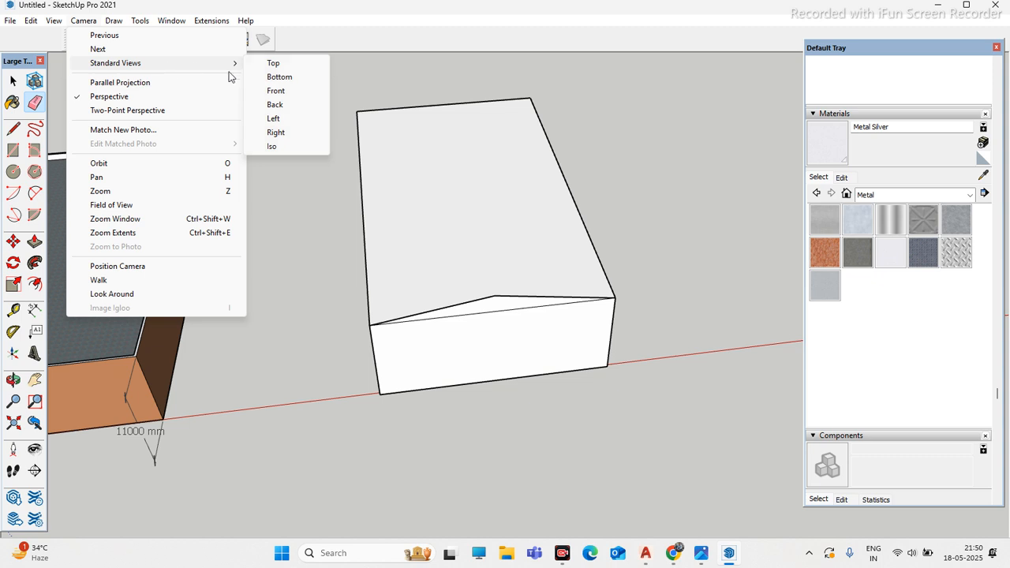
click(273, 63)
click(114, 21)
mouse_move(83, 23)
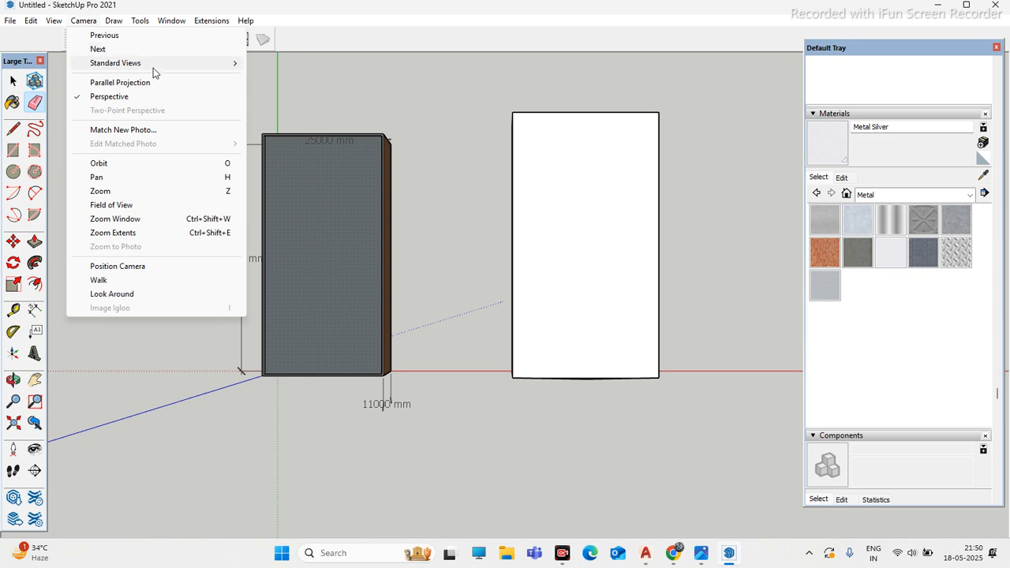
mouse_move(146, 63)
click(275, 90)
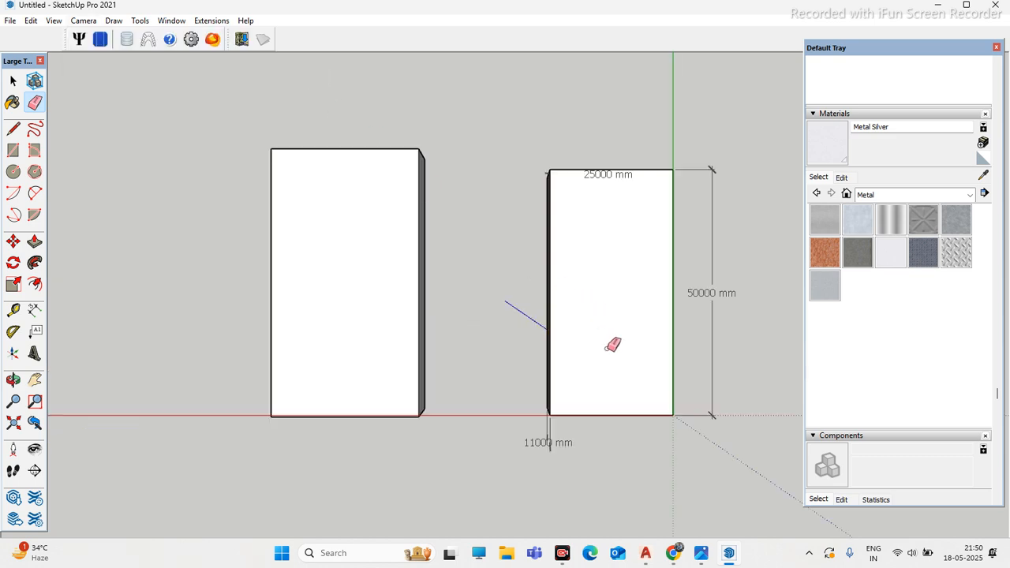
middle_drag(608, 371, 603, 331)
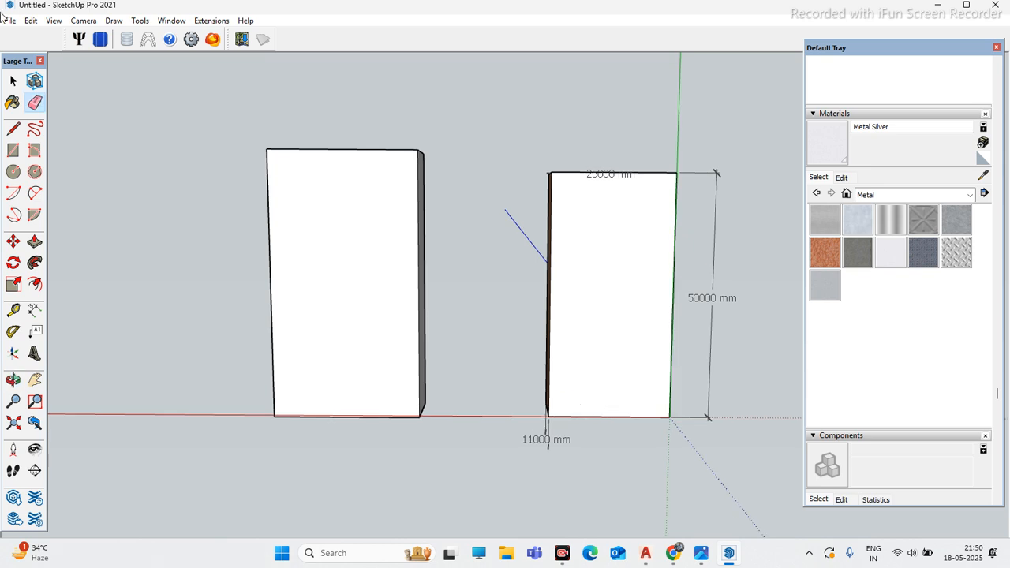
click(82, 20)
mouse_move(135, 63)
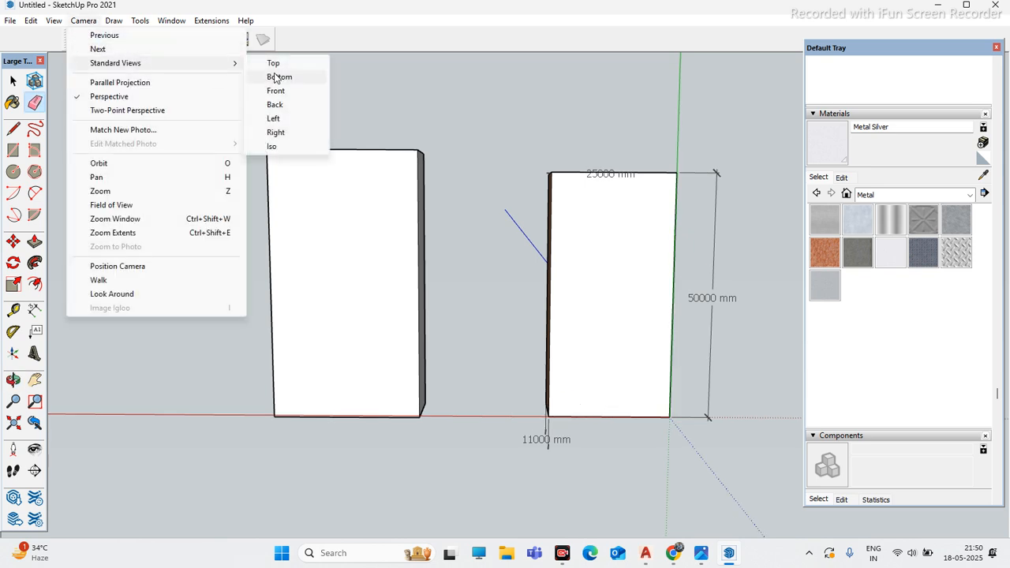
click(297, 73)
Step: Erase the sloping gable lines above the block's front edge
scroll(439, 241, down, 3)
mouse_move(525, 371)
middle_down()
mouse_move(536, 331)
mouse_move(597, 275)
middle_up()
key(e)
scroll(545, 317, up, 6)
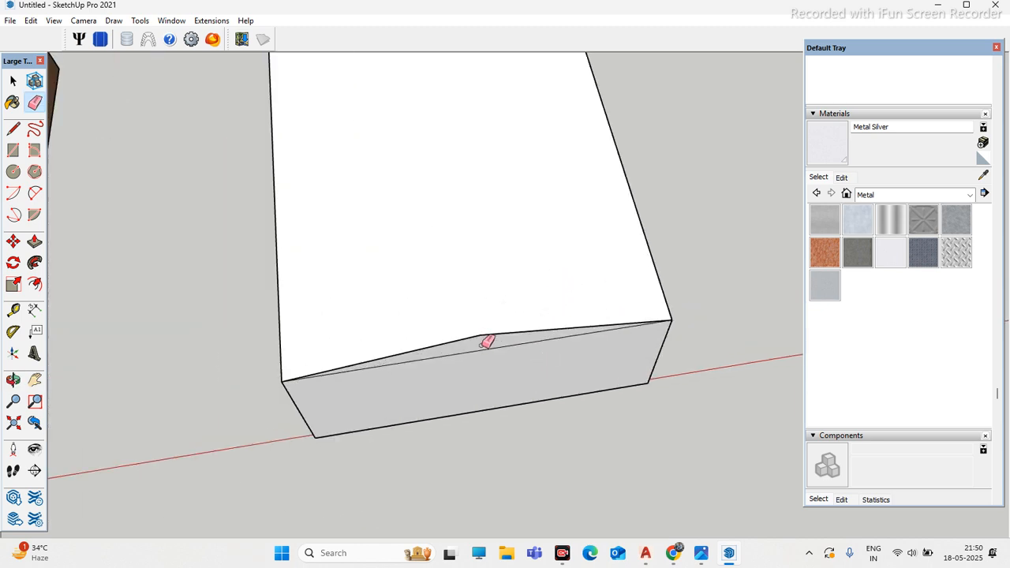
click(482, 326)
click(500, 320)
middle_drag(500, 321, 374, 128)
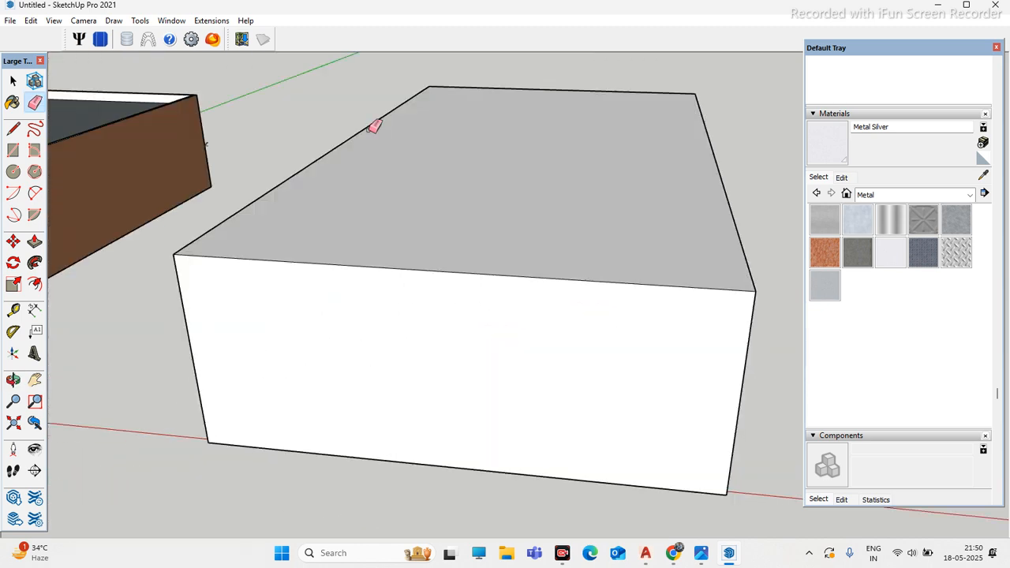
Step: Draw a vertical line up from the front upper edge's midpoint and connect its upper end to both front corners, forming a gable
click(13, 331)
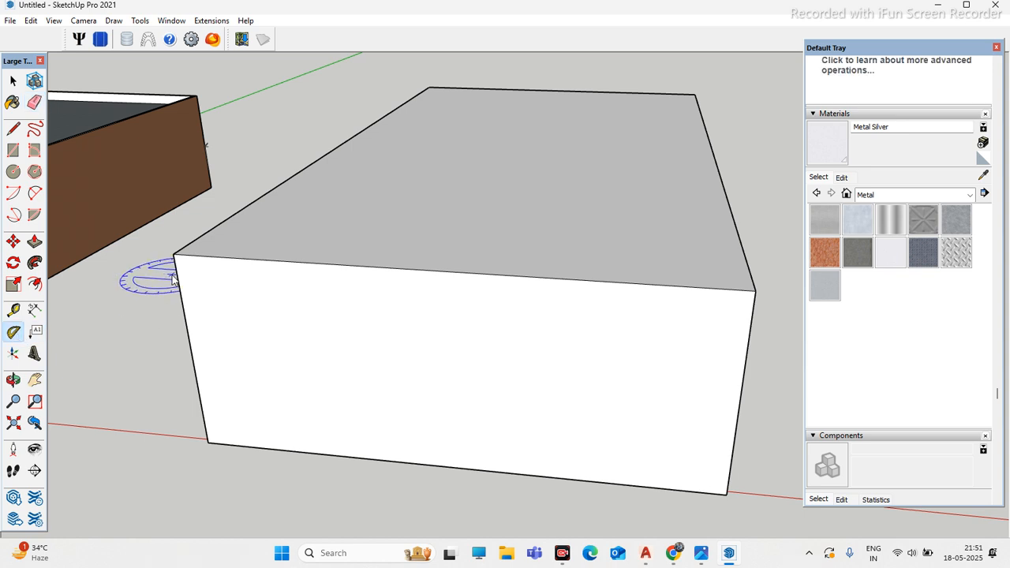
middle_drag(147, 282, 318, 290)
click(13, 130)
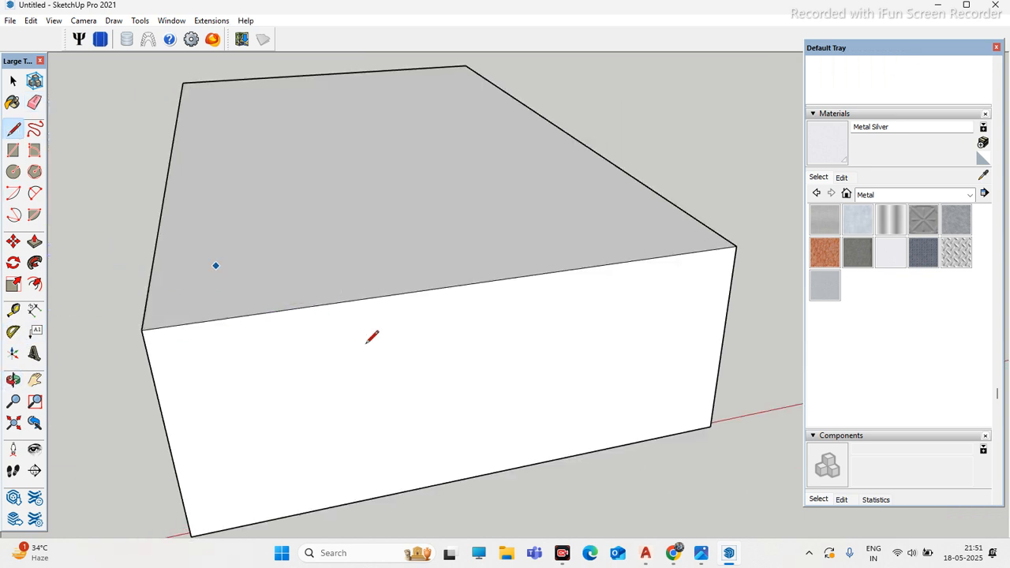
click(470, 282)
click(470, 246)
click(142, 330)
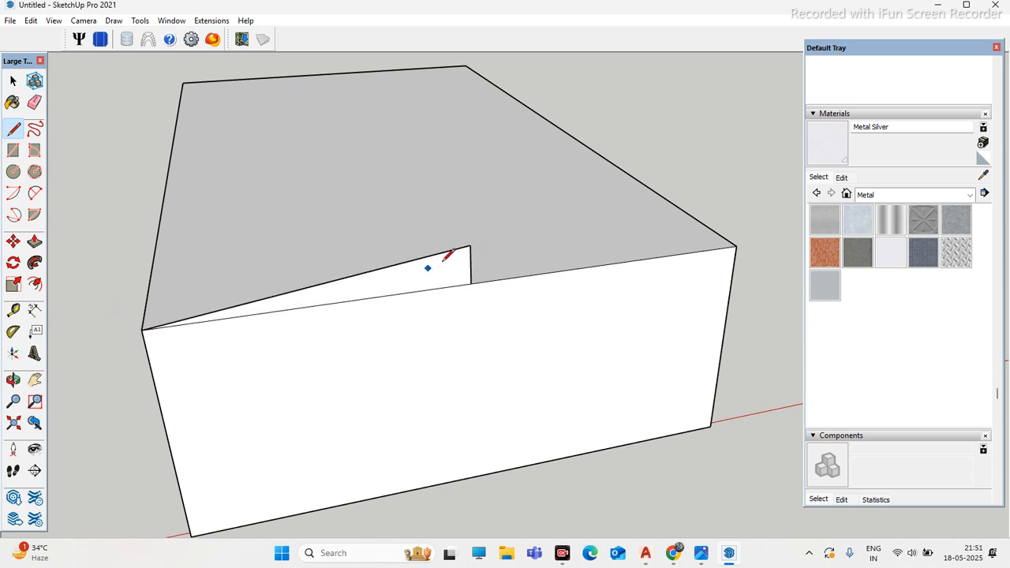
click(470, 246)
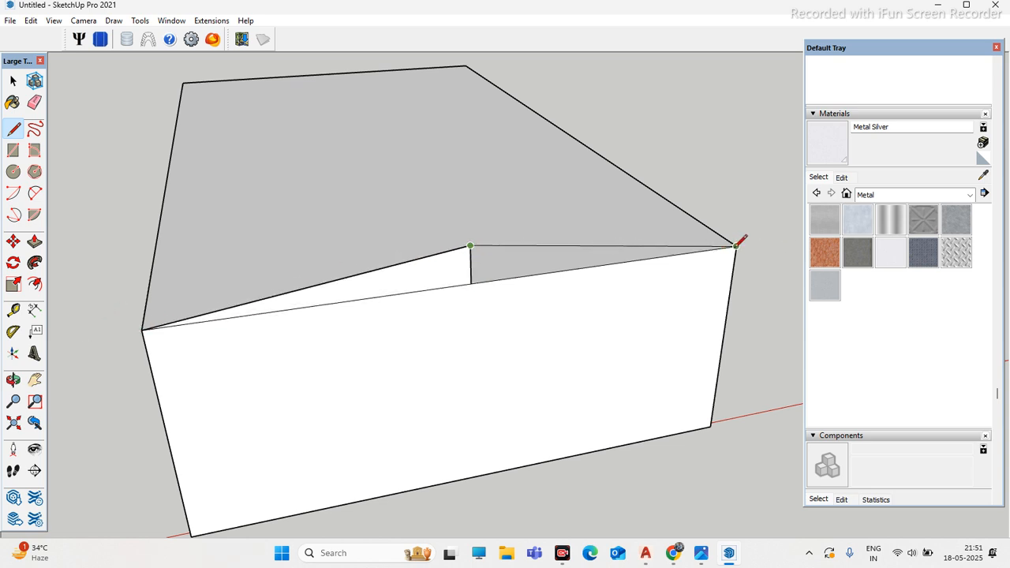
click(736, 247)
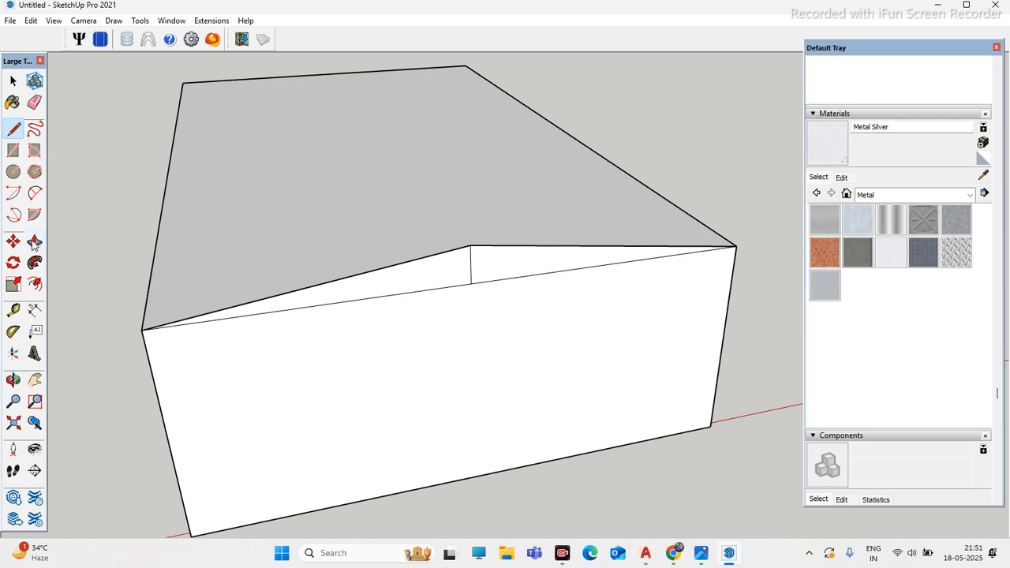
Step: Delete the vertical centre line and both sloping gable lines above the block's front upper edge
click(12, 80)
scroll(451, 273, up, 4)
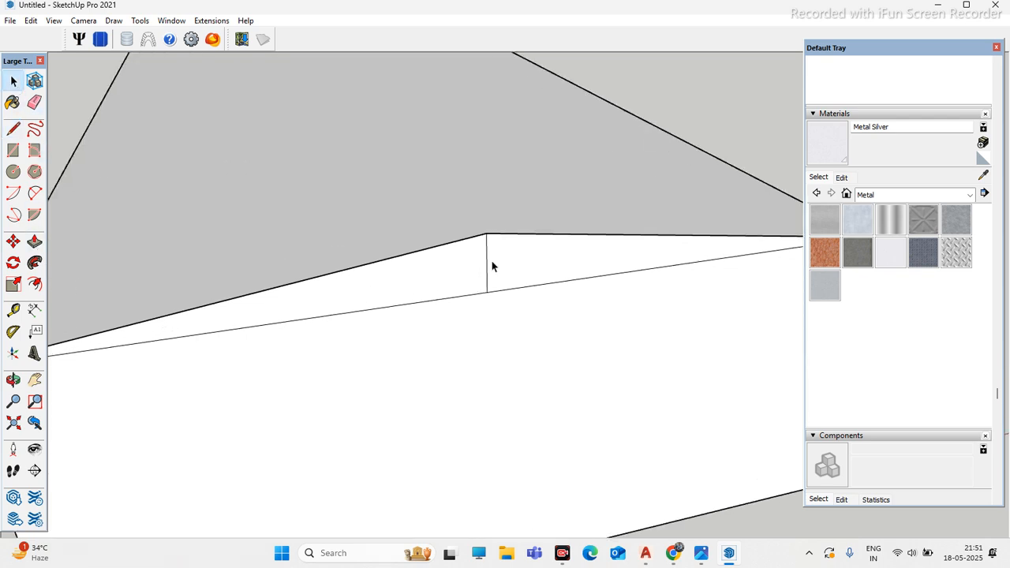
click(485, 267)
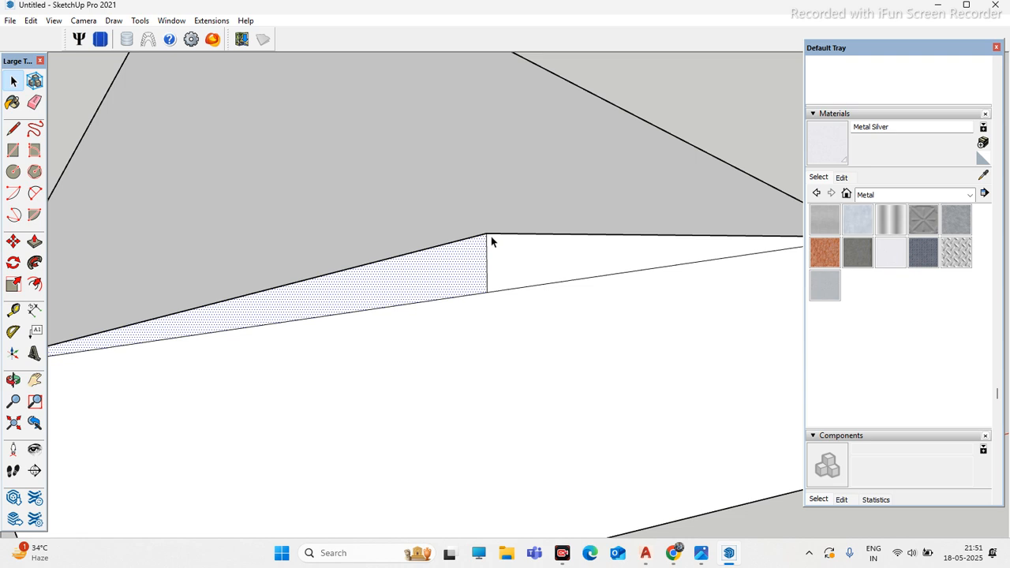
key(Delete)
click(485, 236)
key(Delete)
click(489, 235)
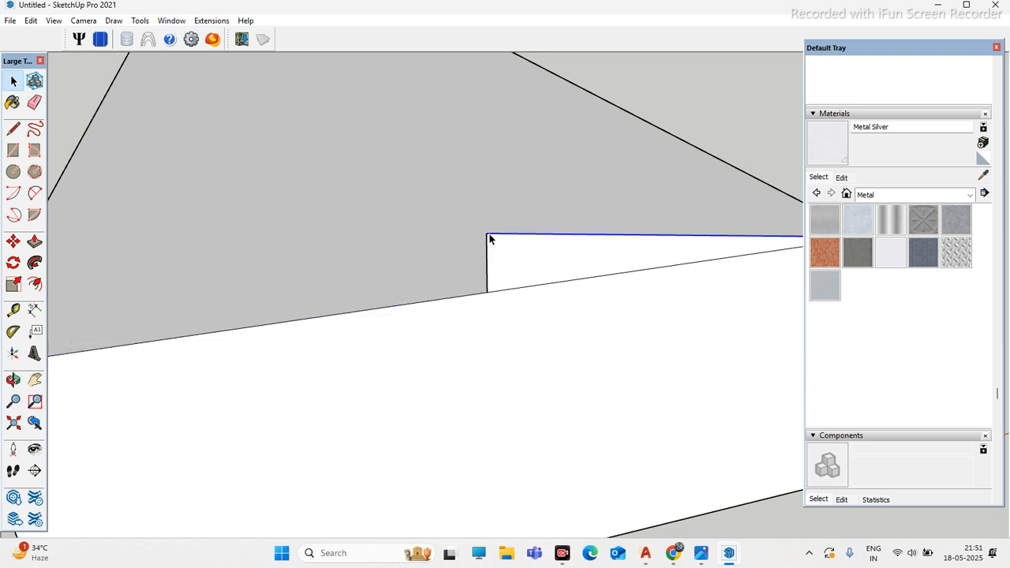
key(Delete)
scroll(721, 445, down, 1)
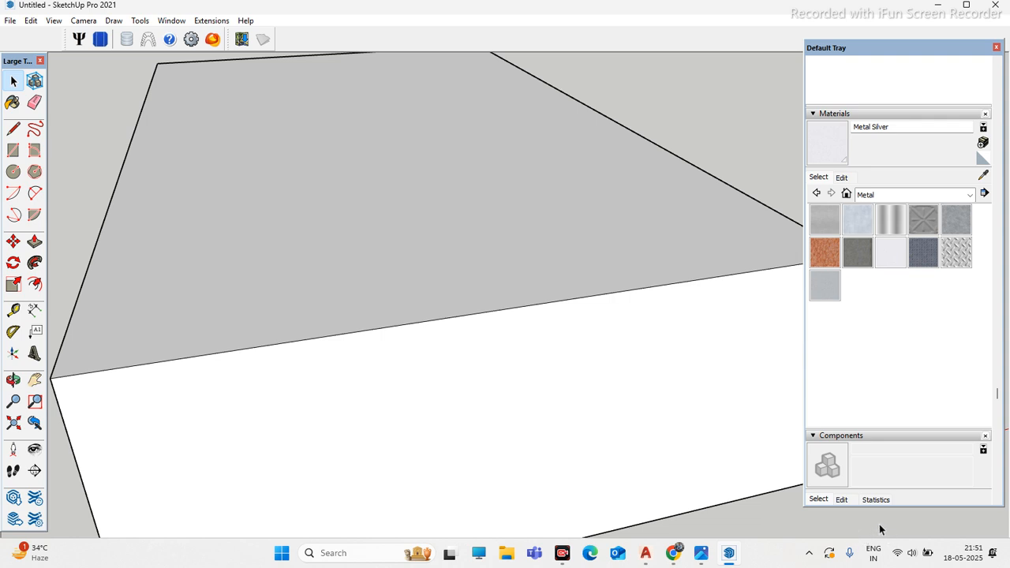
Step: Create an upward-sloping Protractor guide from one front upper corner of the block, in the plane of the front face
click(13, 263)
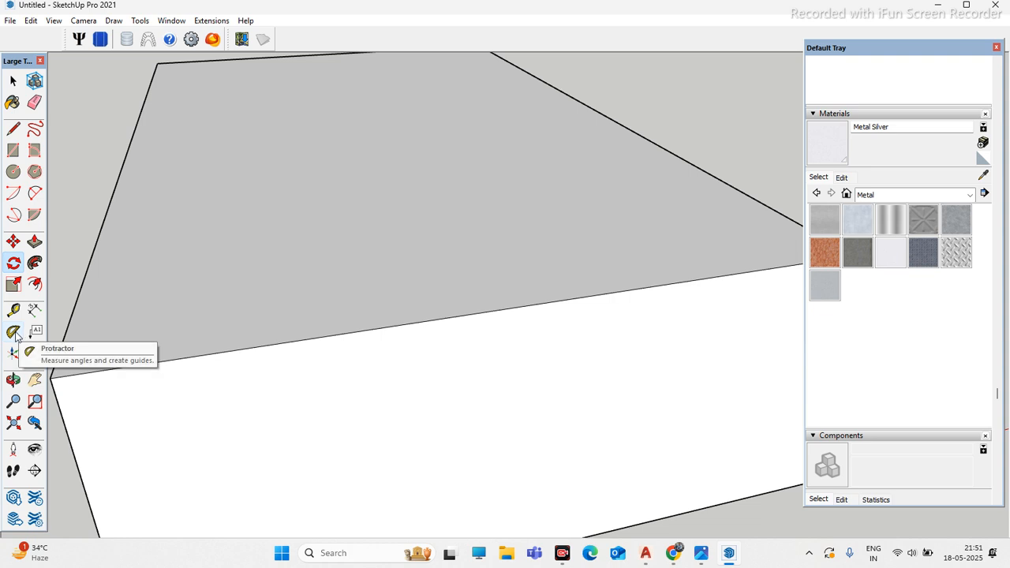
click(13, 332)
scroll(327, 349, down, 3)
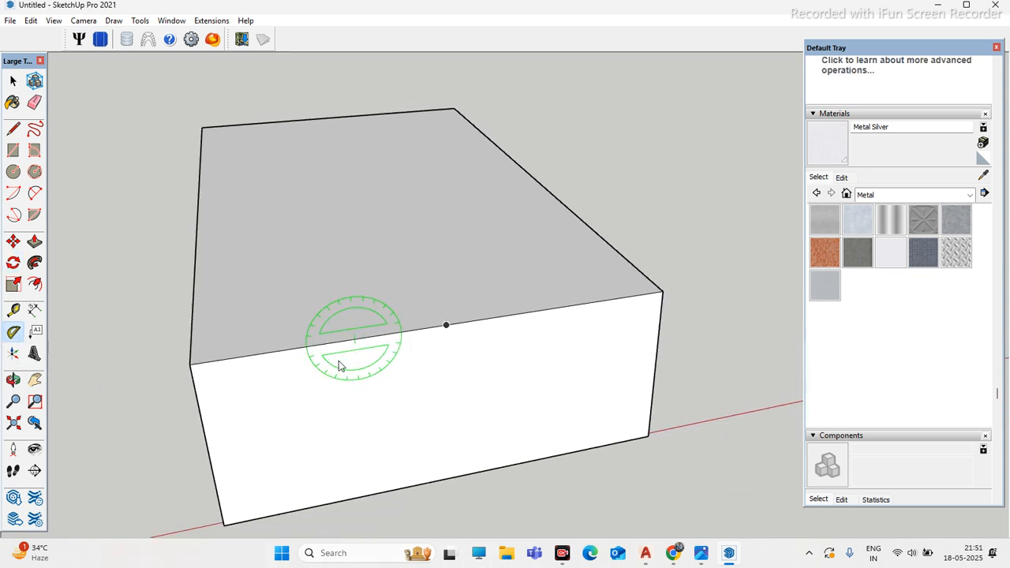
scroll(201, 370, up, 5)
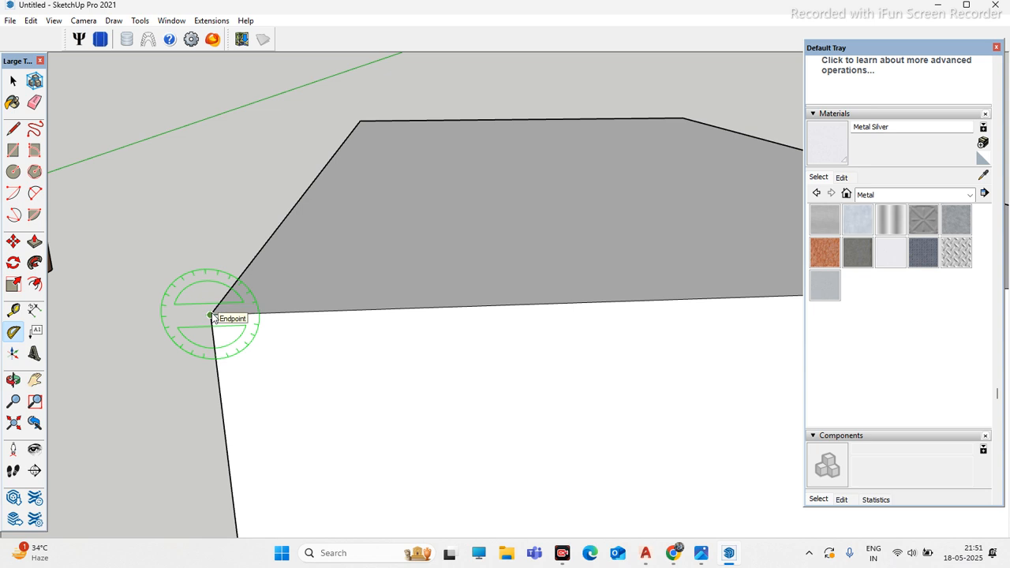
scroll(210, 316, down, 2)
click(208, 315)
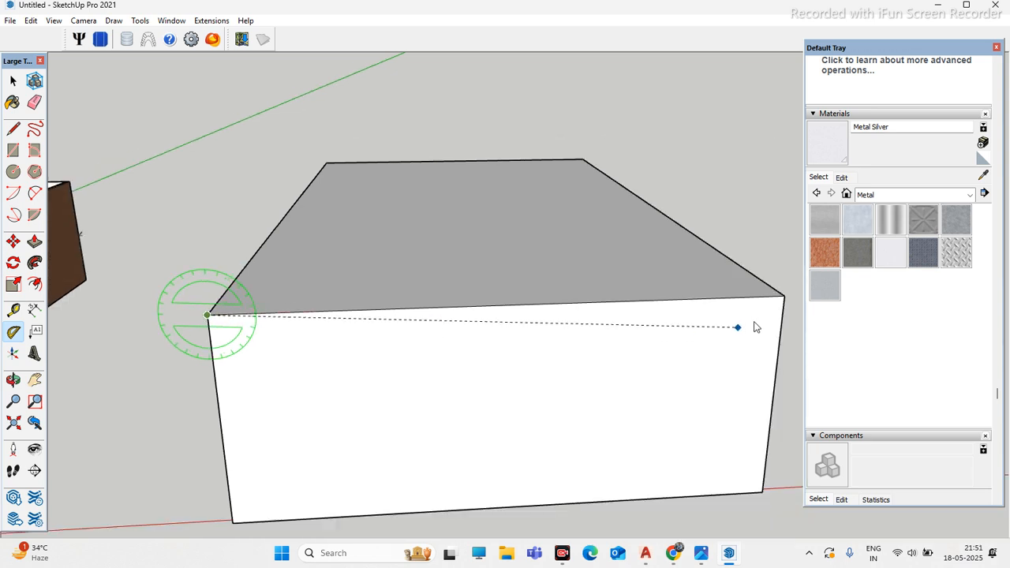
click(762, 241)
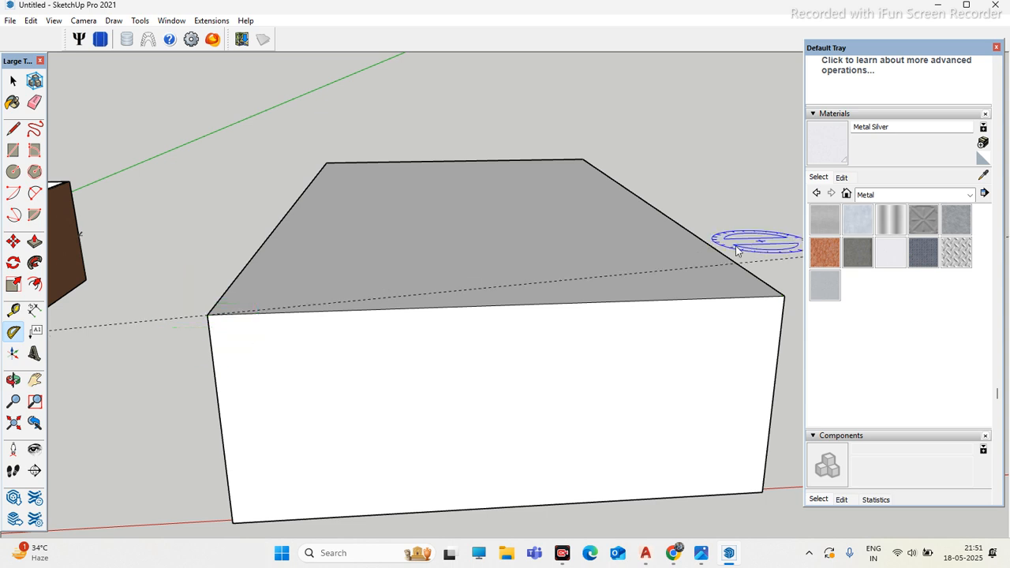
Step: Create a mirrored sloping Protractor guide from the opposite front upper corner so that it crosses the first guide
scroll(631, 296, down, 3)
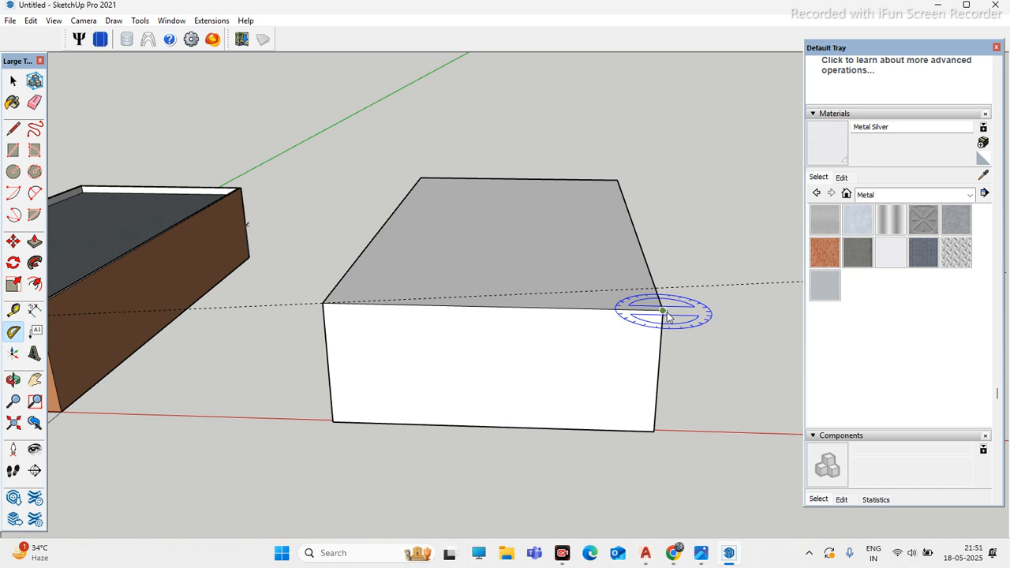
scroll(663, 313, up, 3)
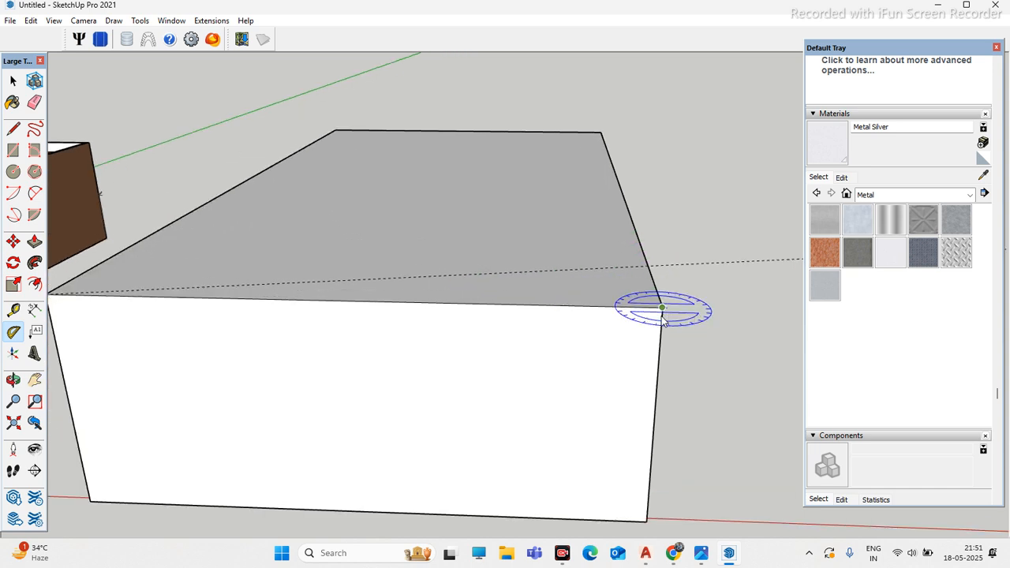
click(662, 308)
scroll(686, 316, down, 3)
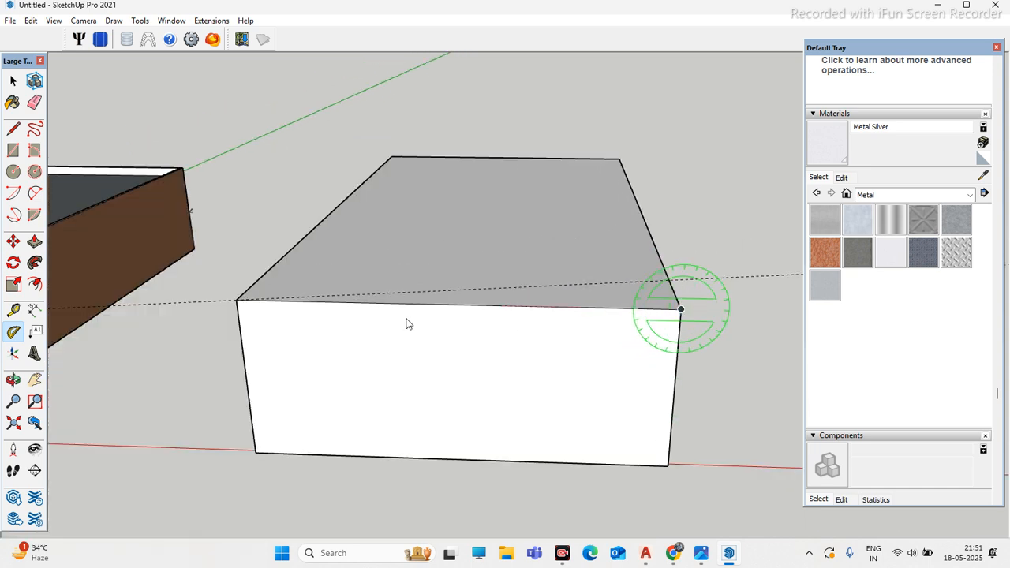
click(235, 301)
click(259, 250)
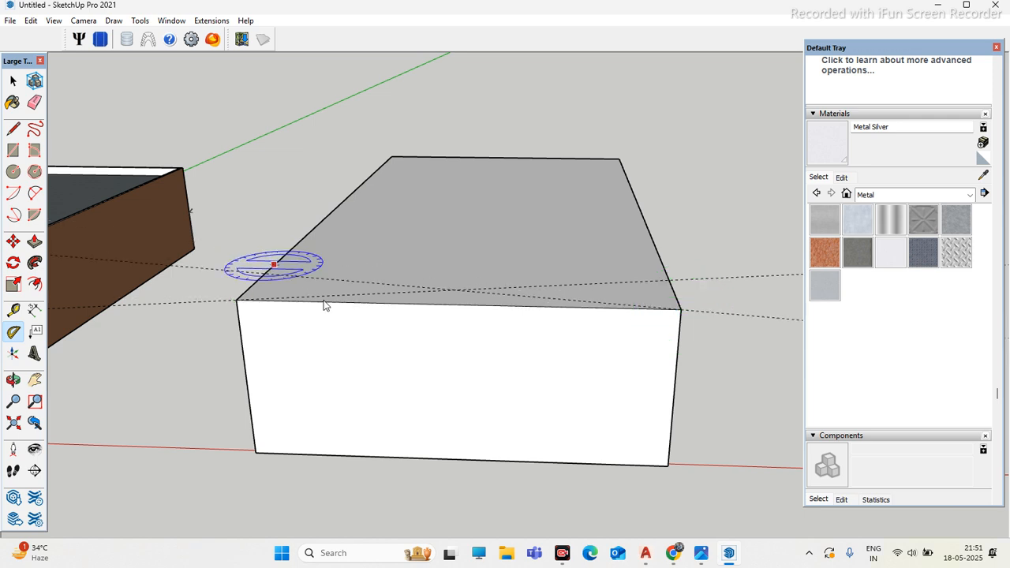
Step: Draw a line from the guides' intersection down to the front edge's midpoint, and connect the intersection to both front upper corners
click(14, 129)
scroll(404, 332, up, 2)
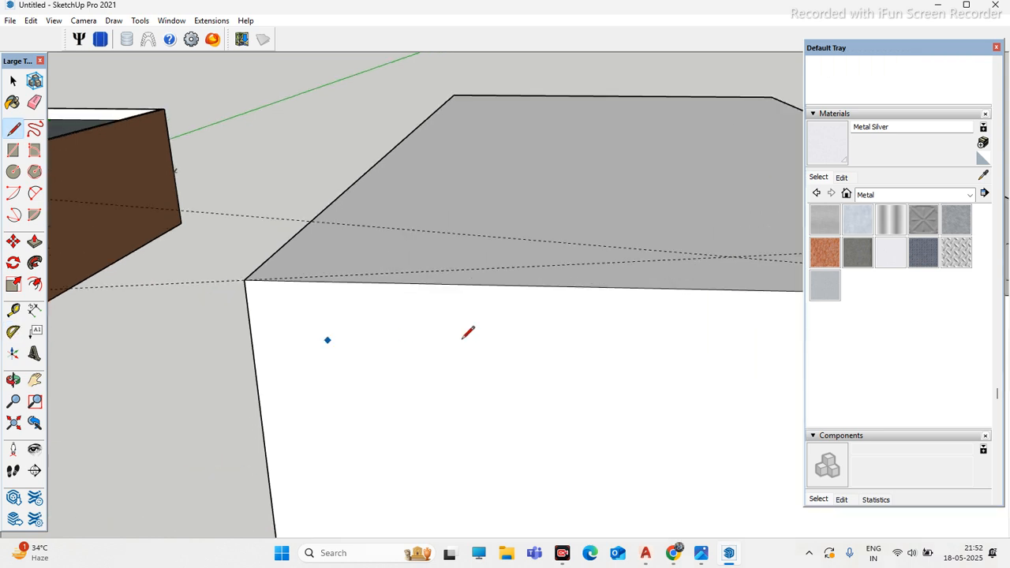
click(730, 257)
click(727, 289)
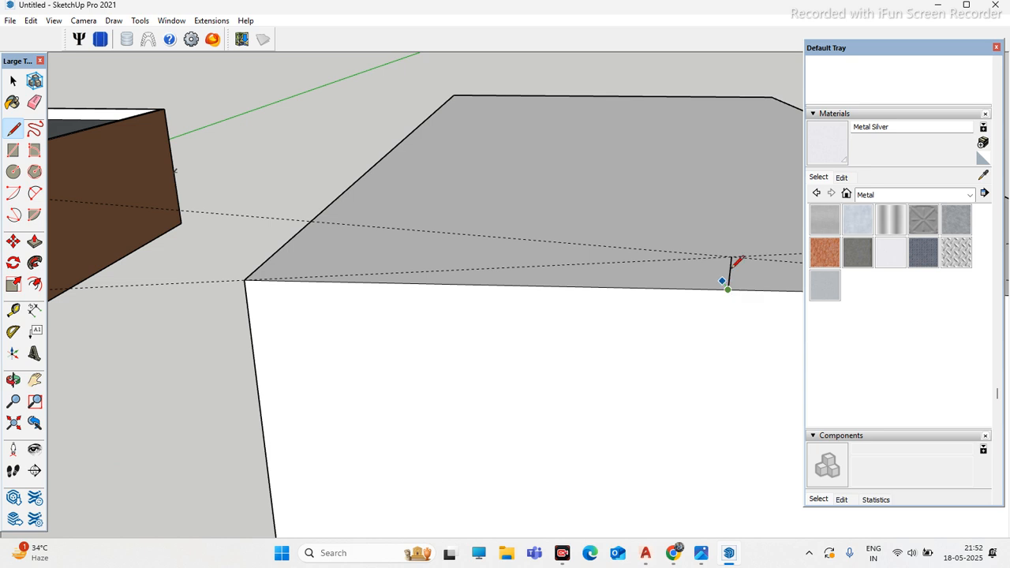
click(244, 278)
scroll(410, 286, down, 3)
scroll(370, 273, up, 1)
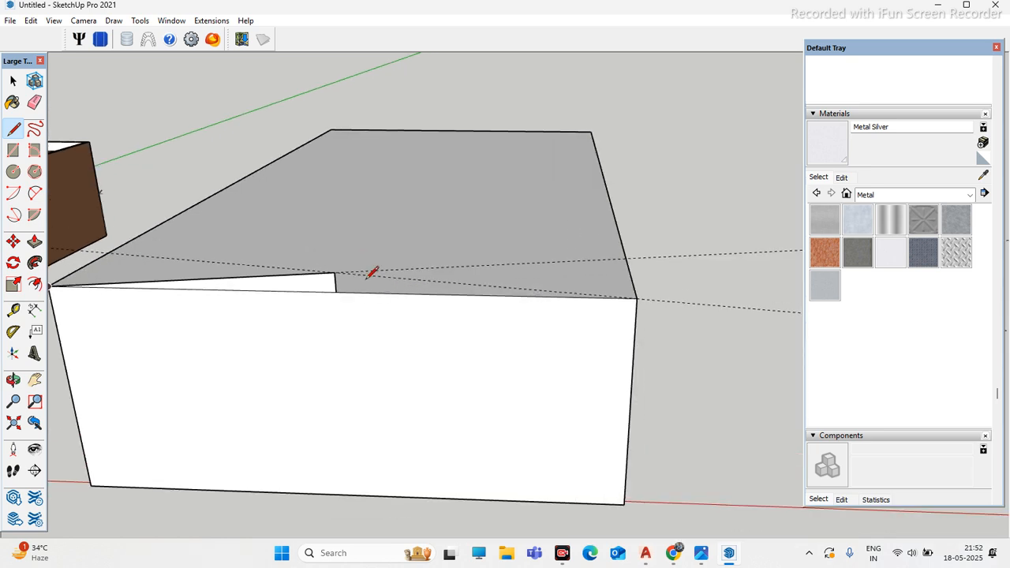
click(334, 273)
click(636, 298)
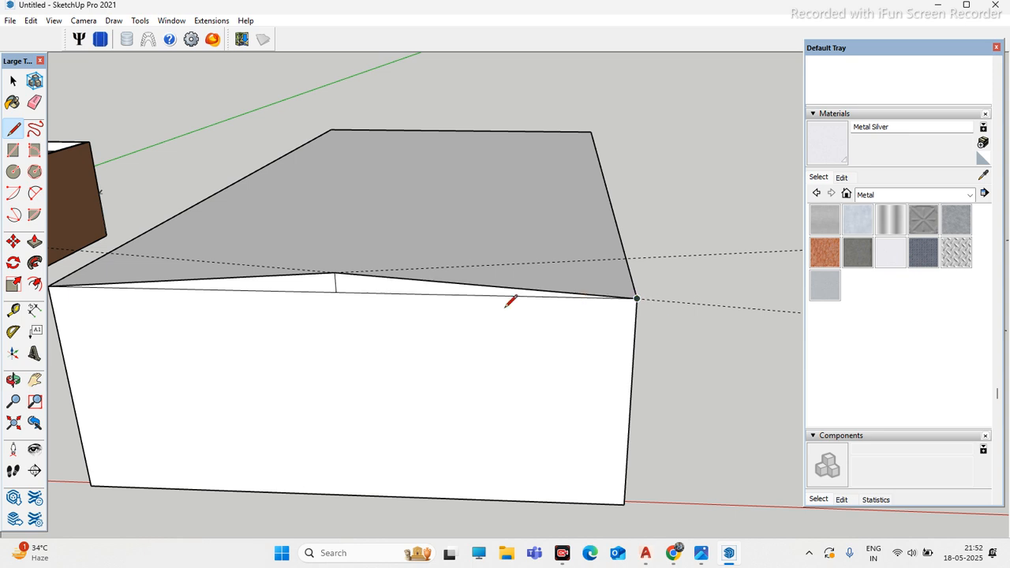
Step: Erase the gable's vertical centre line and the two sloping guides
click(34, 103)
scroll(374, 298, up, 2)
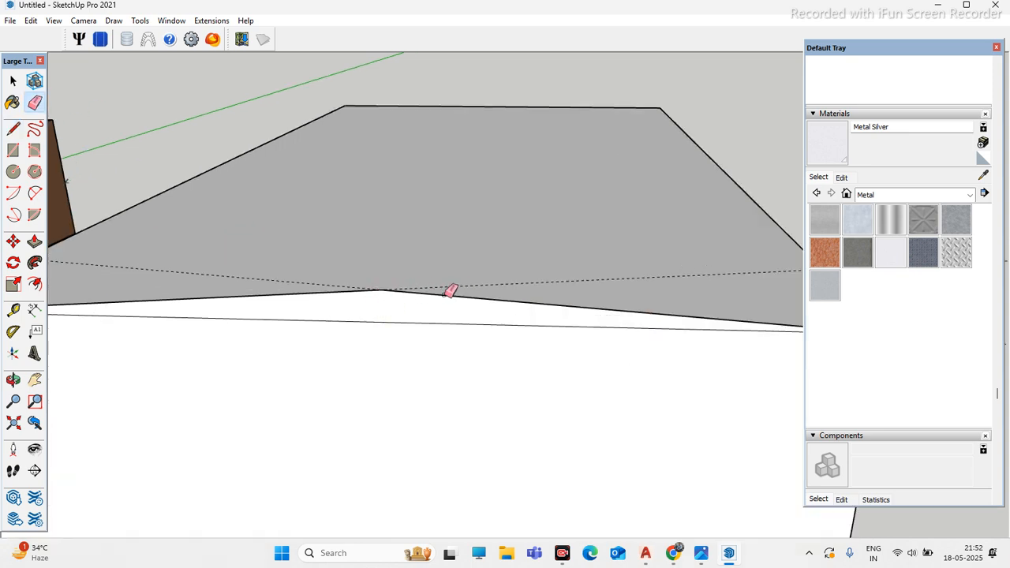
mouse_move(313, 282)
middle_down()
mouse_move(516, 336)
mouse_move(287, 292)
mouse_move(581, 323)
mouse_move(651, 365)
middle_up()
scroll(650, 366, up, 2)
Step: Push/Pull the triangular gable face along the block's full length to form the pitched roof
click(34, 242)
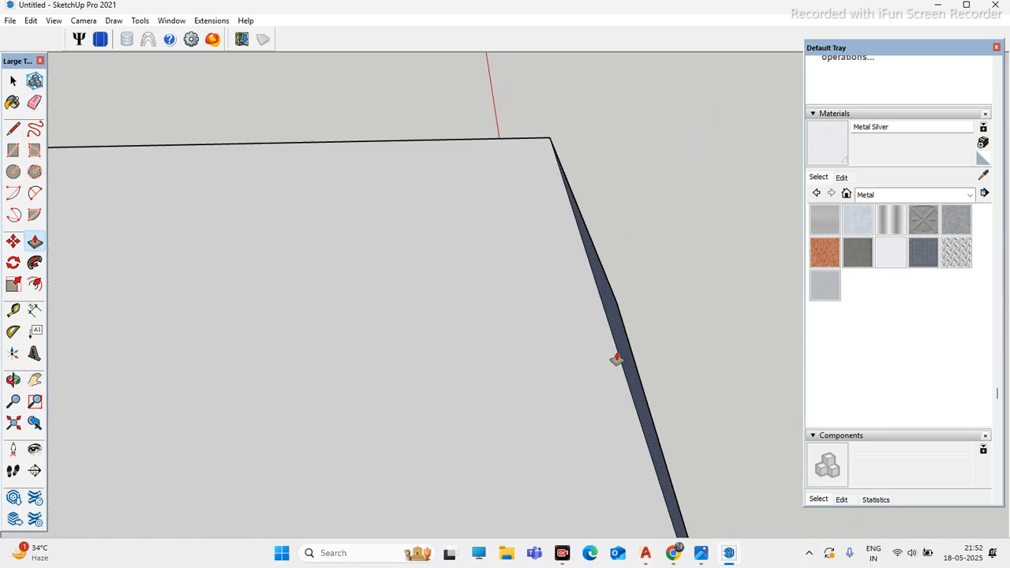
mouse_move(84, 273)
middle_down()
mouse_move(739, 200)
mouse_move(552, 255)
mouse_move(608, 248)
middle_up()
scroll(608, 248, down, 5)
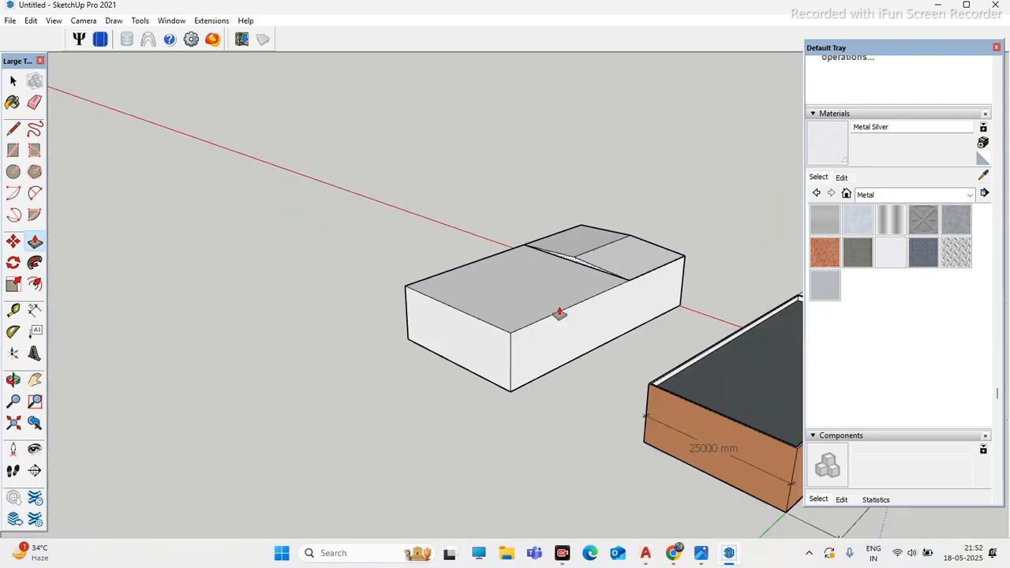
middle_drag(594, 343, 355, 331)
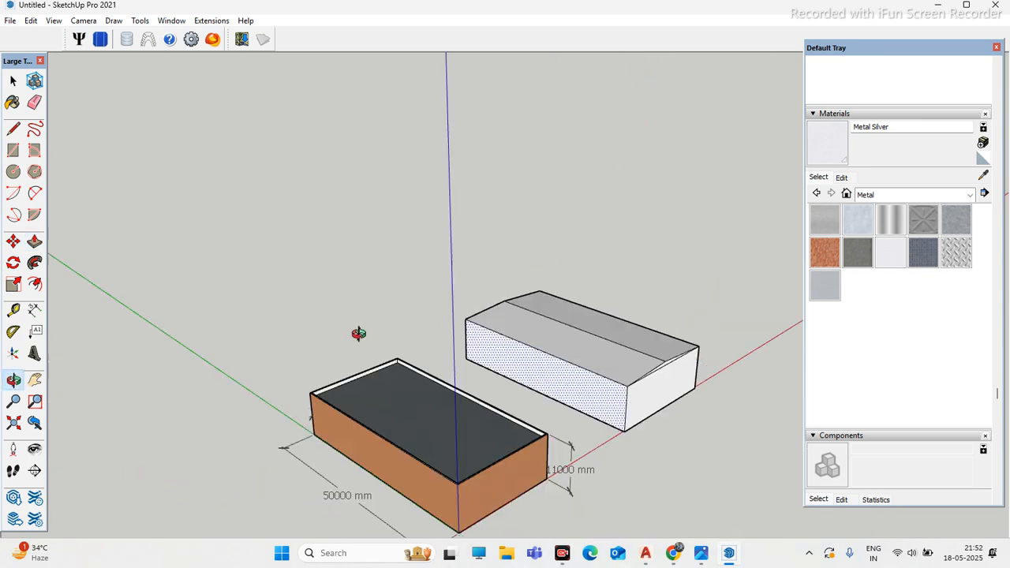
Step: Paint the gabled block's front wall and adjacent long wall with the Metal Seamed material
click(834, 252)
click(857, 252)
scroll(671, 388, up, 3)
click(666, 388)
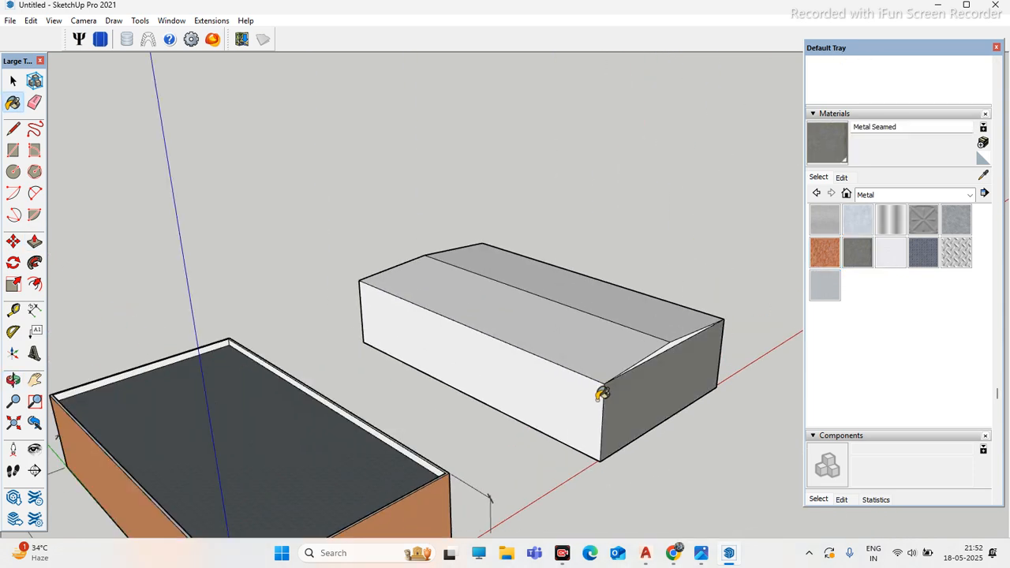
click(599, 391)
Step: Paint the gabled block's remaining walls and triangular gable ends with Metal Seamed
scroll(662, 394, down, 2)
middle_drag(663, 394, 441, 395)
scroll(704, 460, up, 4)
click(632, 387)
scroll(496, 343, up, 3)
click(497, 341)
middle_drag(620, 379, 232, 336)
scroll(396, 349, down, 3)
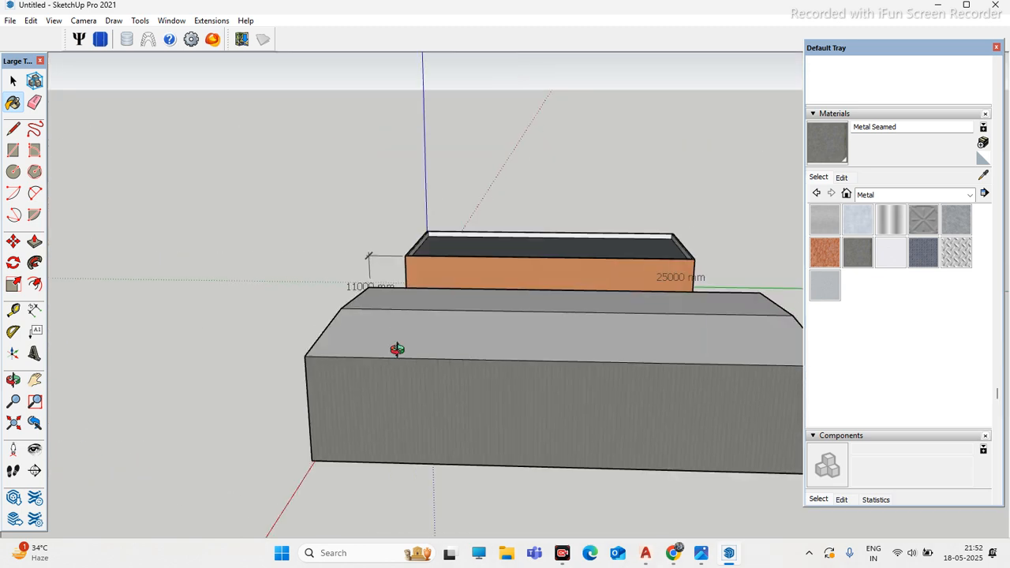
middle_drag(397, 349, 381, 378)
click(381, 379)
scroll(421, 387, up, 5)
click(482, 343)
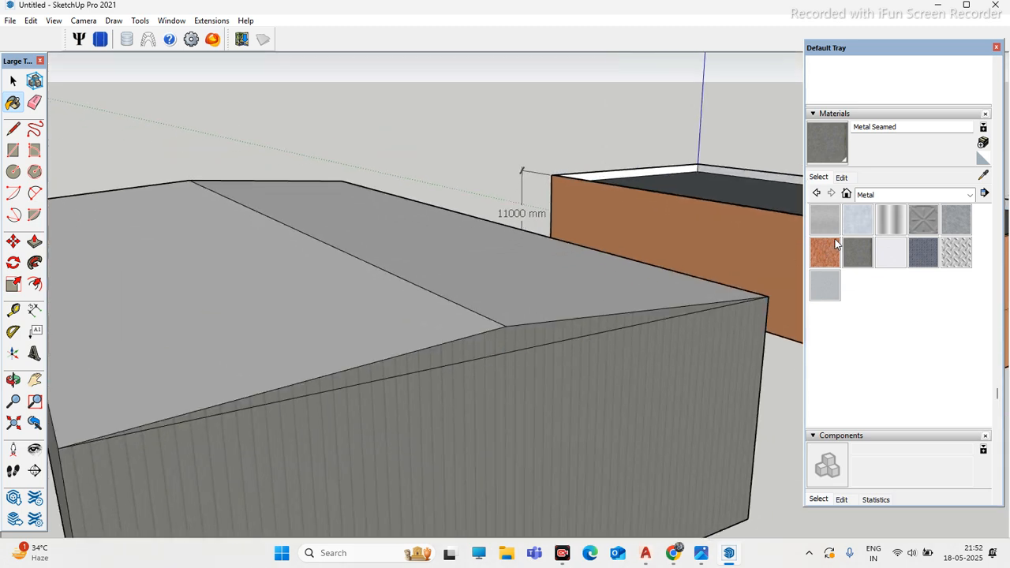
Step: Paint both roof slopes of the gabled block with Color A06 from the Colors material collection
click(924, 198)
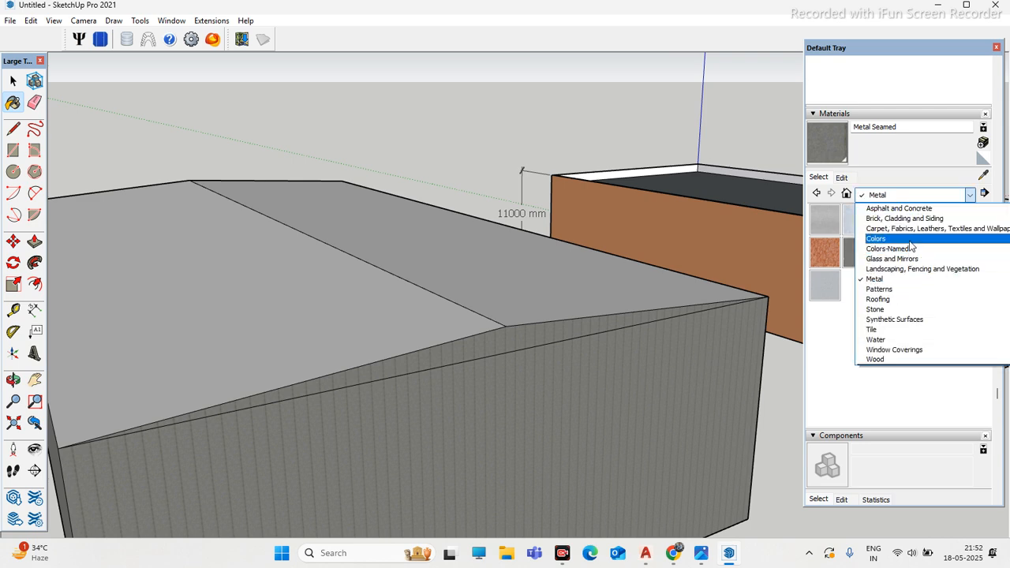
click(909, 240)
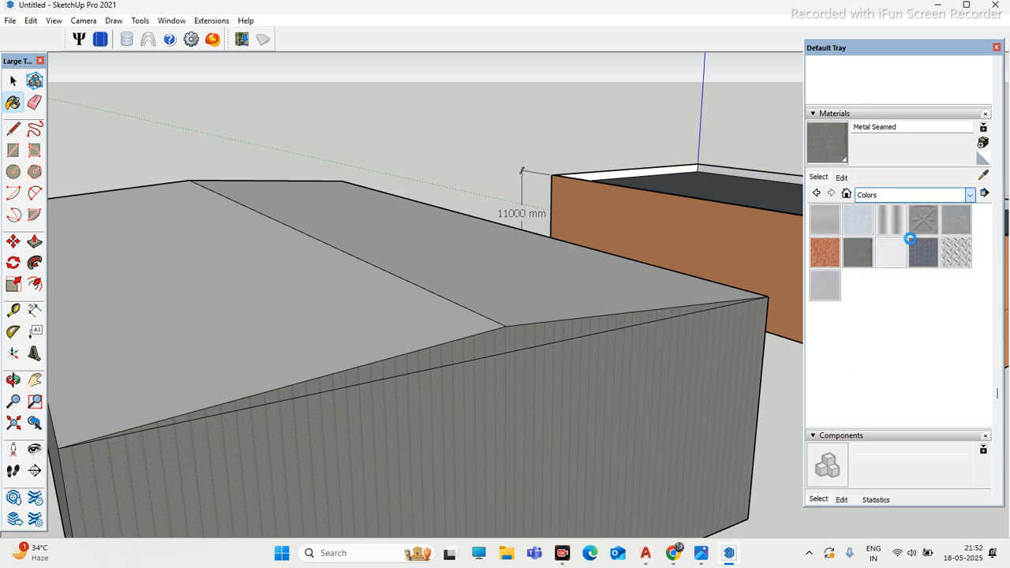
click(469, 263)
click(825, 260)
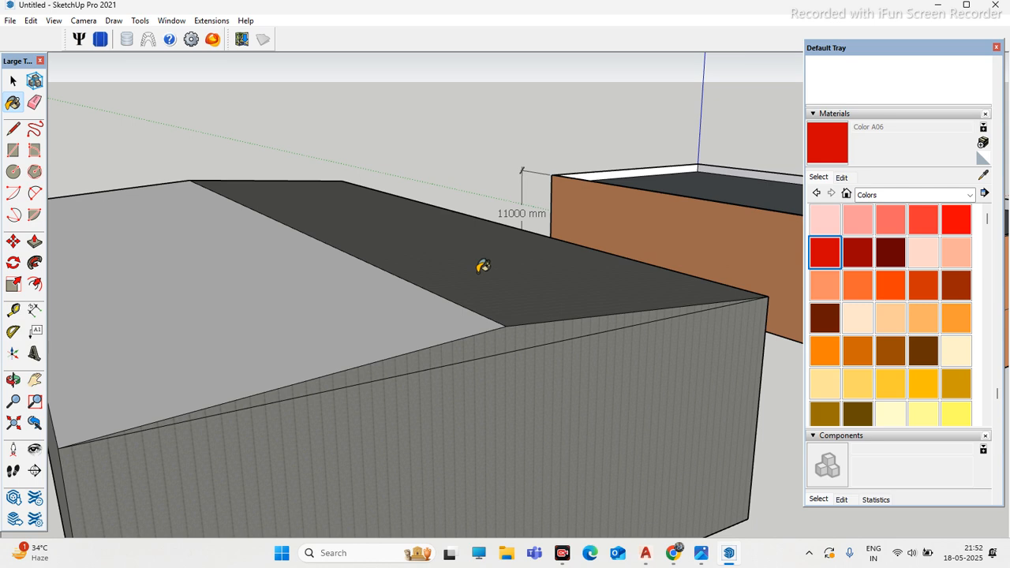
click(478, 266)
click(381, 301)
mouse_move(371, 336)
middle_down()
mouse_move(548, 370)
mouse_move(493, 278)
middle_up()
scroll(355, 261, down, 3)
middle_drag(271, 300, 523, 374)
scroll(343, 302, down, 5)
scroll(259, 344, up, 2)
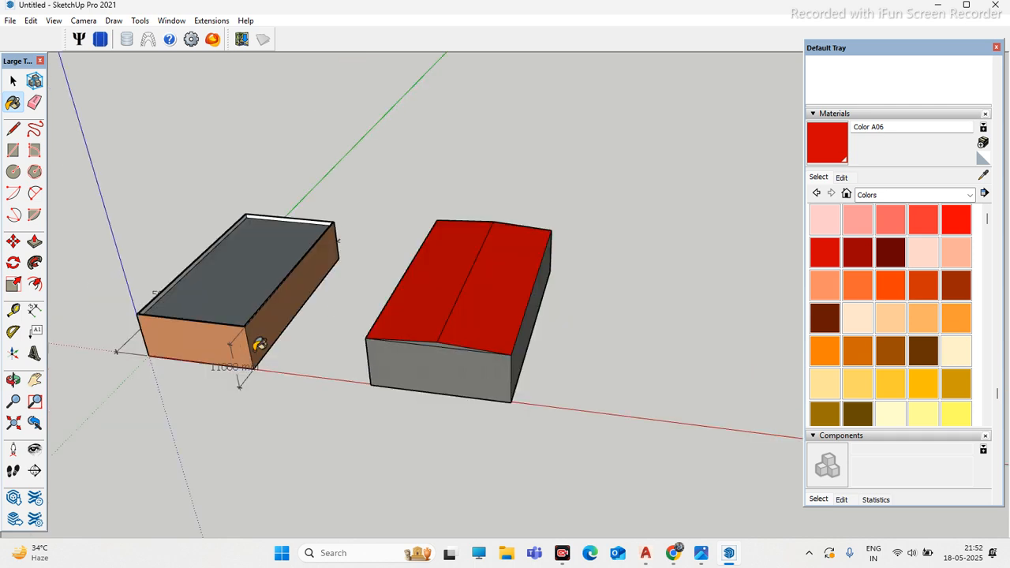
Step: Draw a large rectangle on the ground beside the red-roofed block
click(14, 151)
click(619, 410)
scroll(412, 295, down, 3)
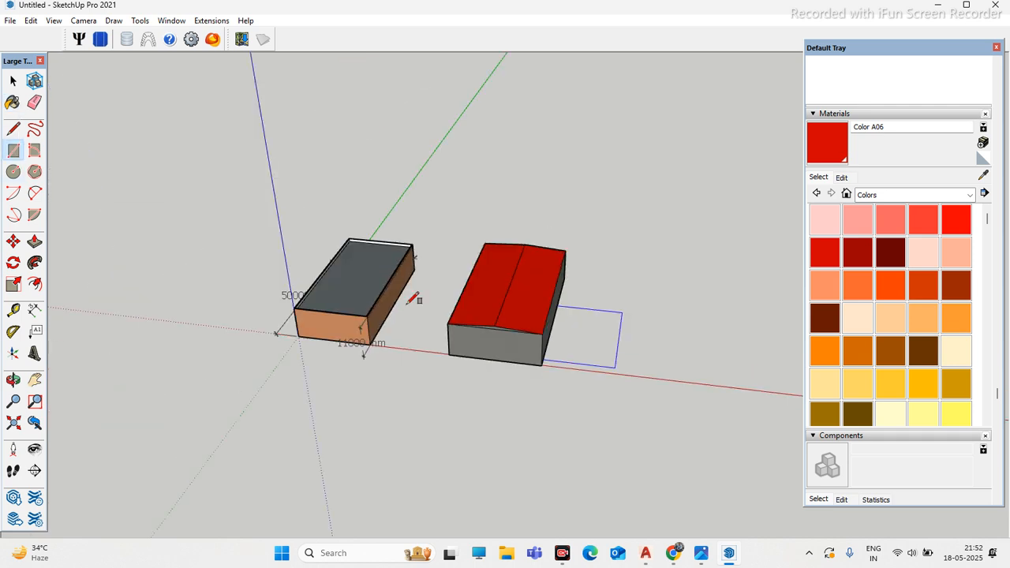
click(694, 217)
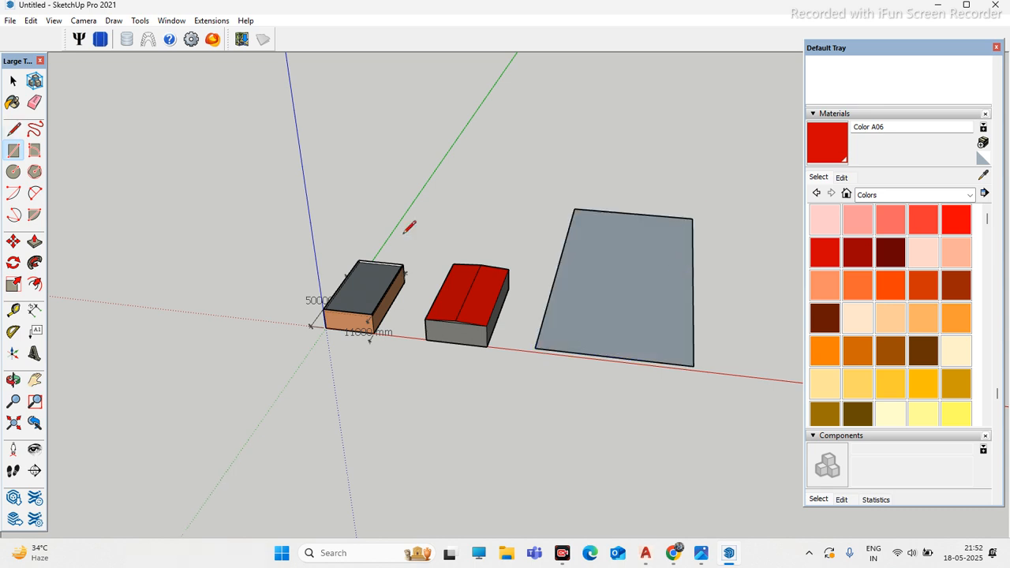
scroll(638, 331, up, 5)
Step: Offset the ground rectangle's outline inward to create a narrow border strip around it
key(l)
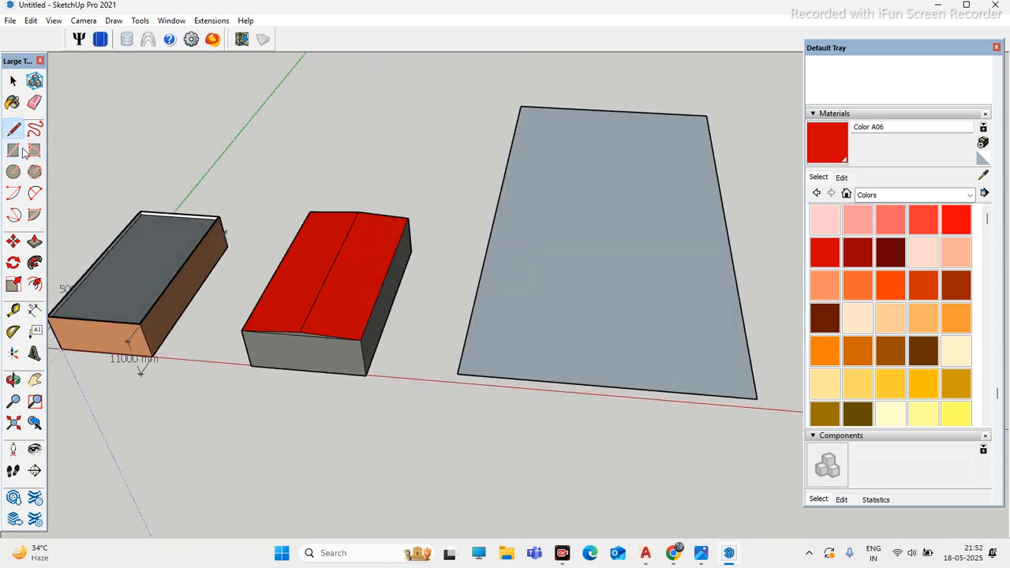
click(35, 284)
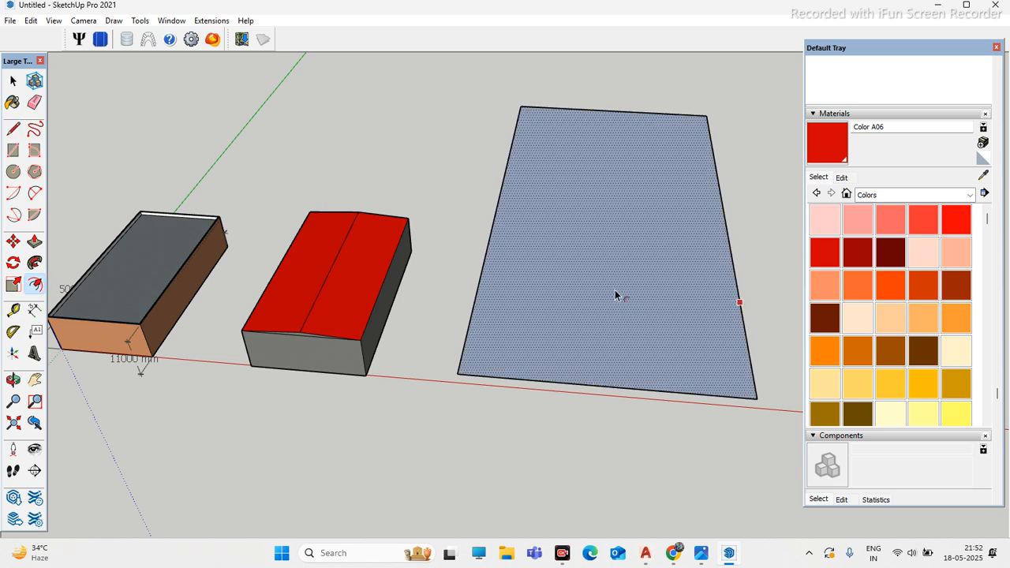
scroll(615, 290, up, 2)
click(514, 273)
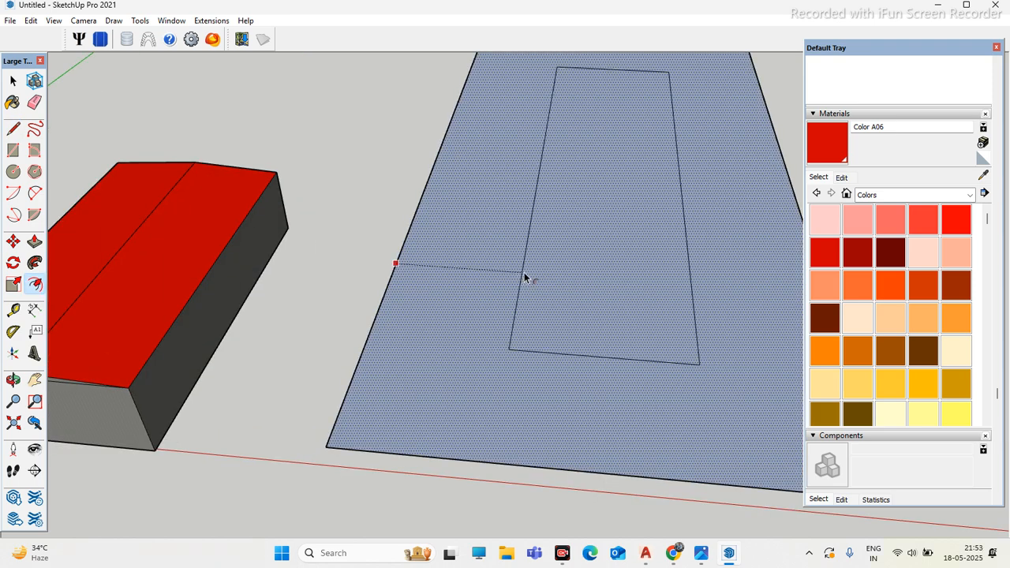
middle_drag(428, 336, 505, 432)
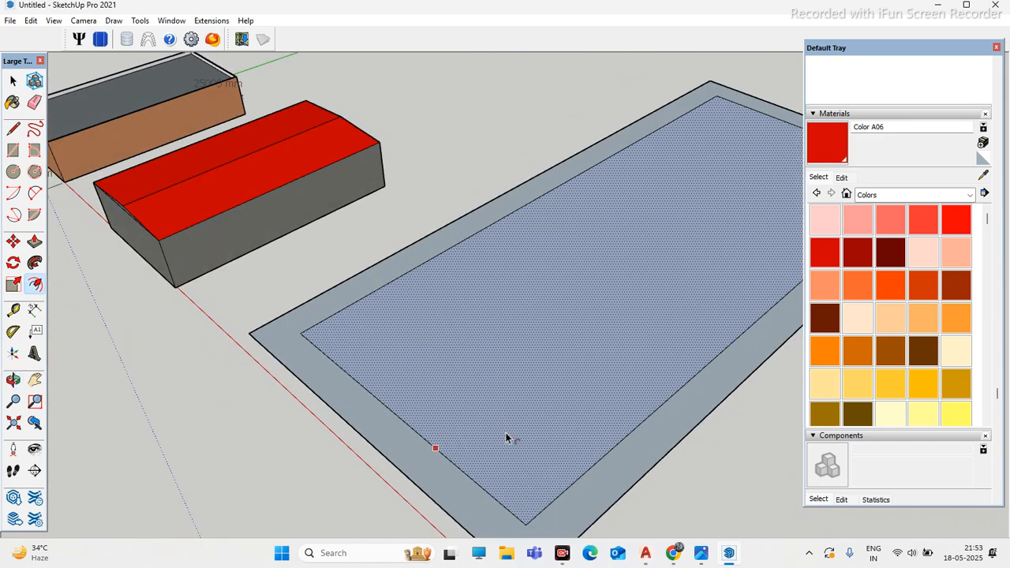
scroll(553, 487, up, 3)
scroll(220, 189, down, 5)
click(385, 270)
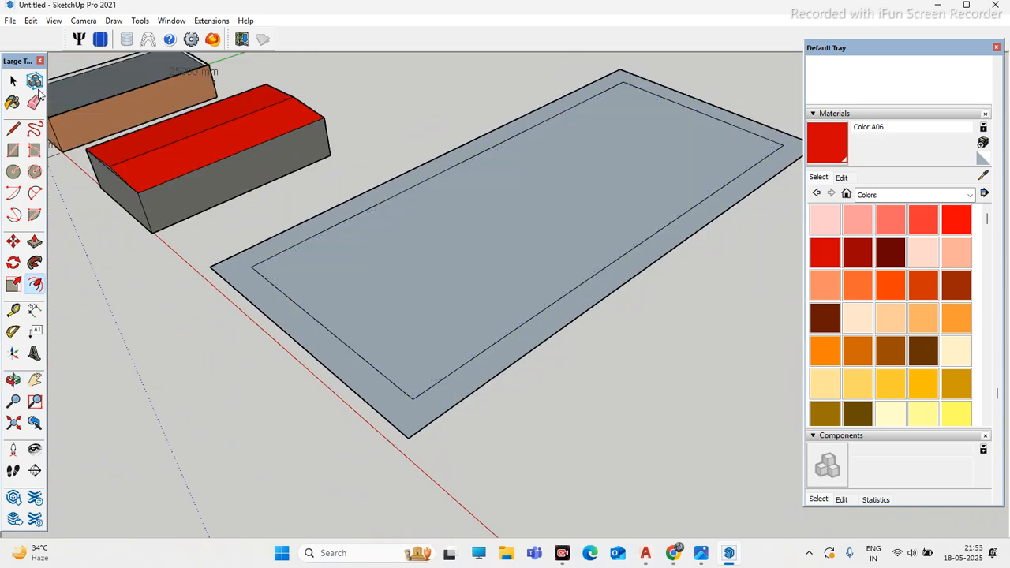
Step: Draw a small closed rectangle with the Line tool on the ground beside the large offset rectangle
click(14, 131)
scroll(489, 273, down, 2)
scroll(667, 356, up, 6)
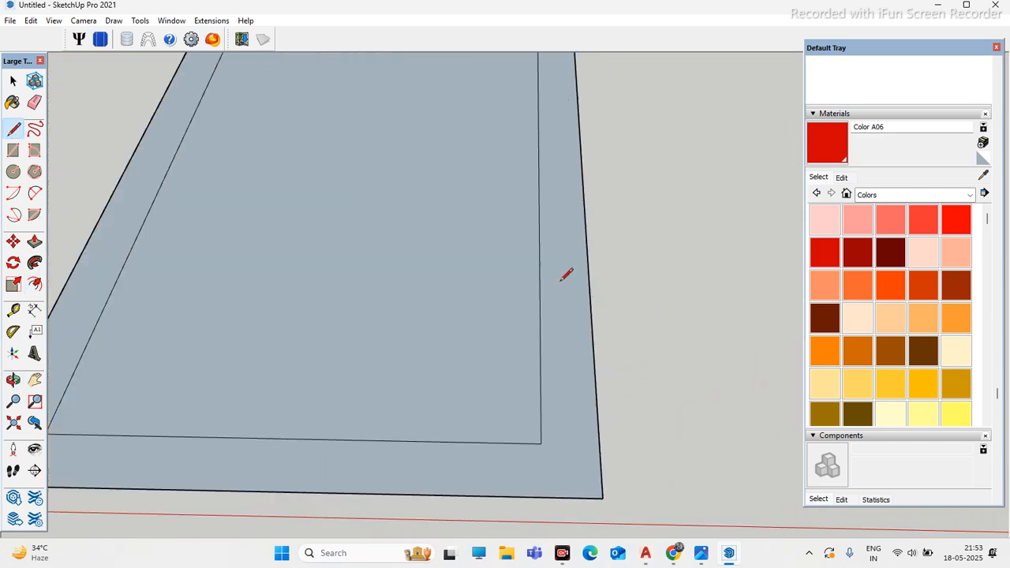
scroll(526, 244, down, 6)
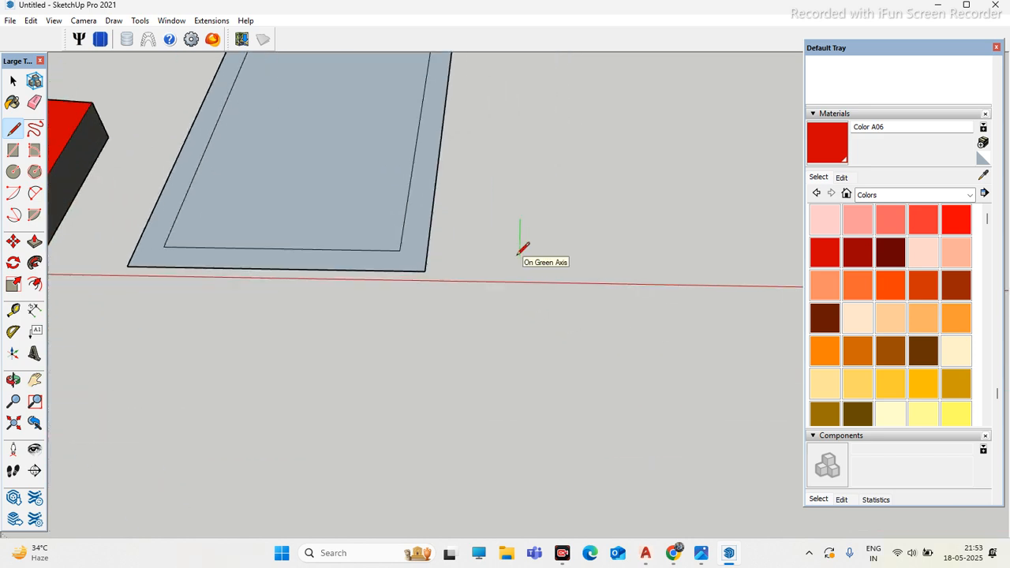
scroll(530, 230, up, 2)
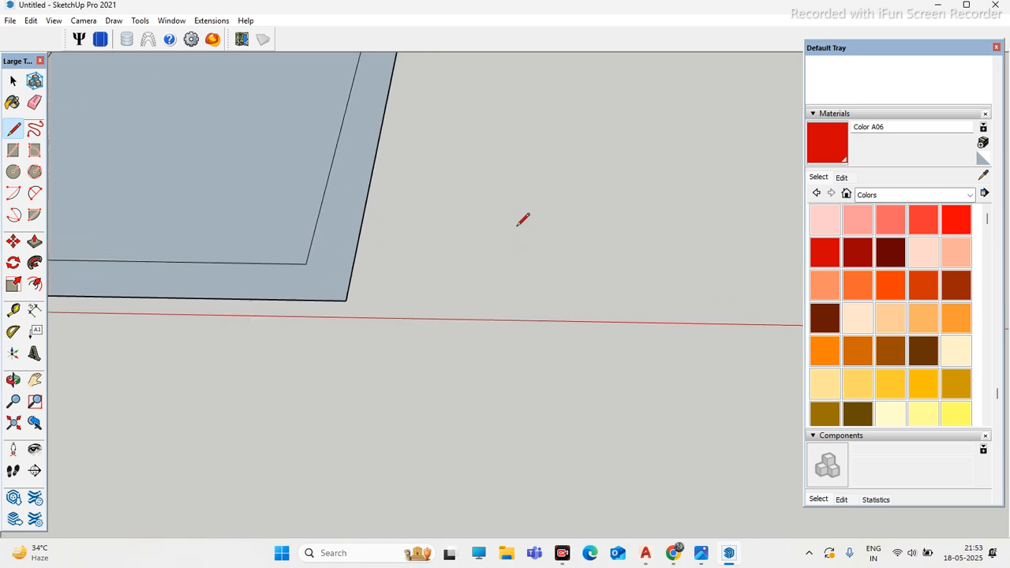
click(512, 273)
scroll(541, 234, up, 3)
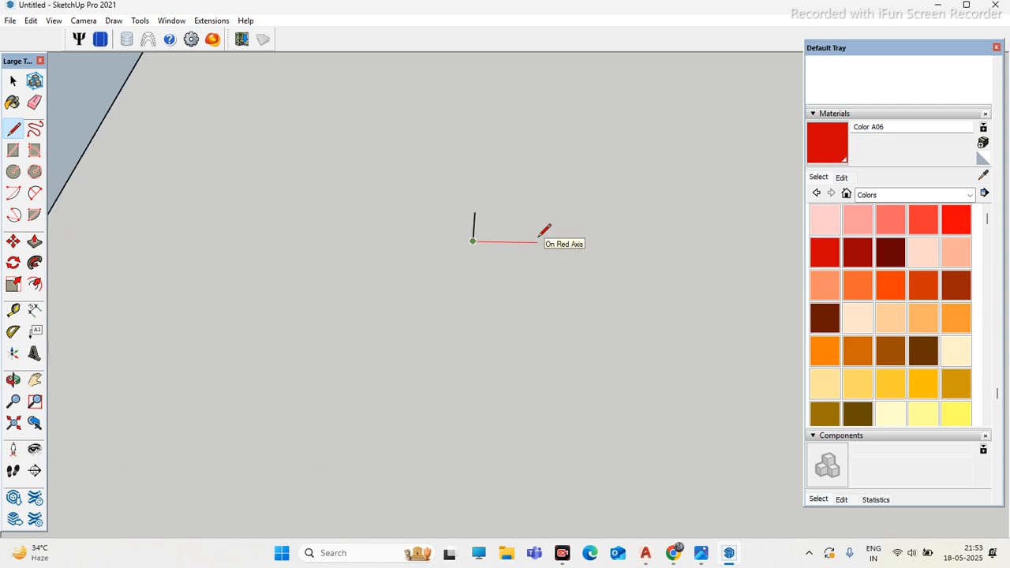
click(494, 241)
scroll(500, 207, up, 2)
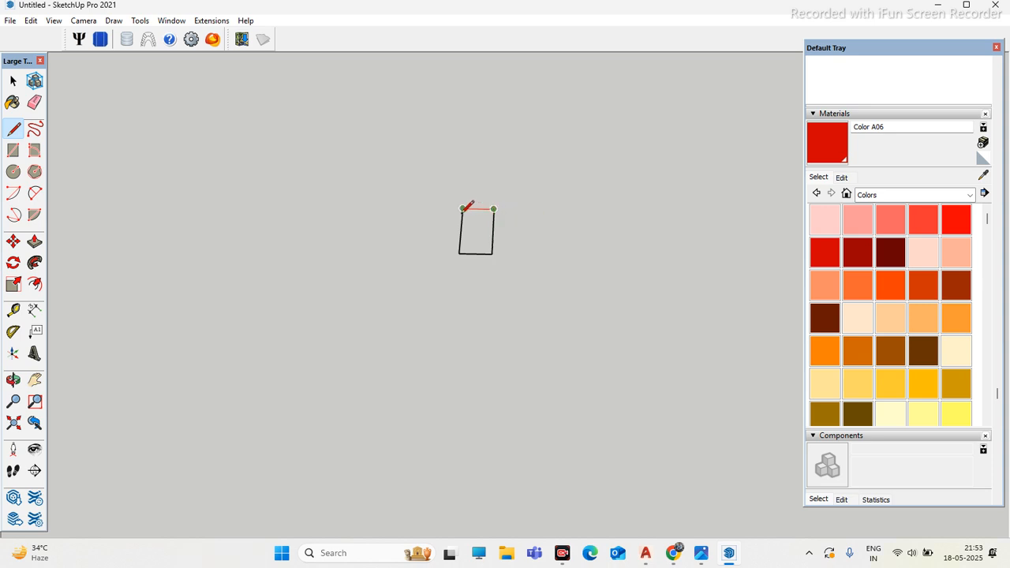
click(463, 209)
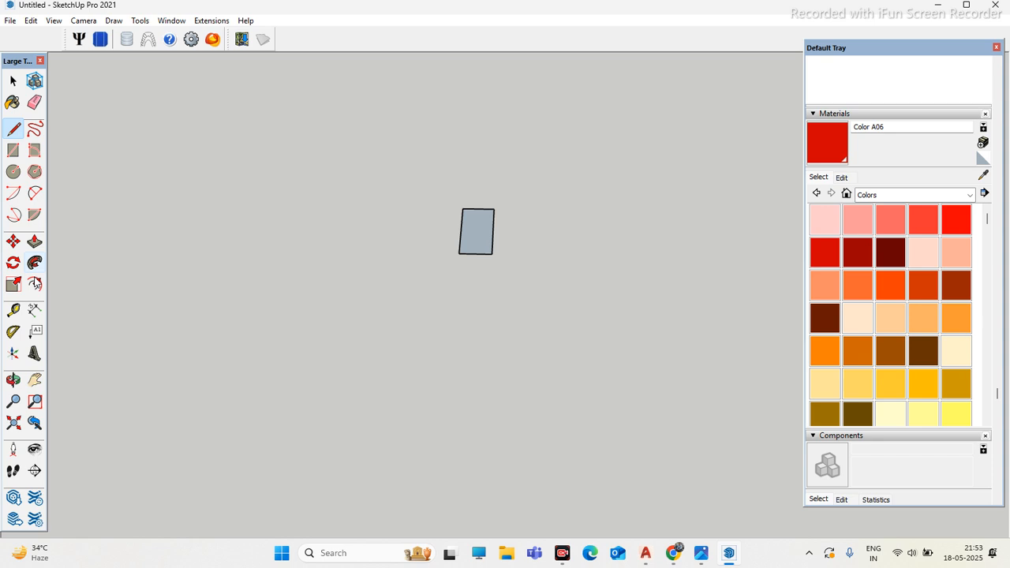
Step: Offset the small rectangle's outline inward to form a thin frame around its face
key(space)
click(470, 236)
scroll(467, 241, up, 4)
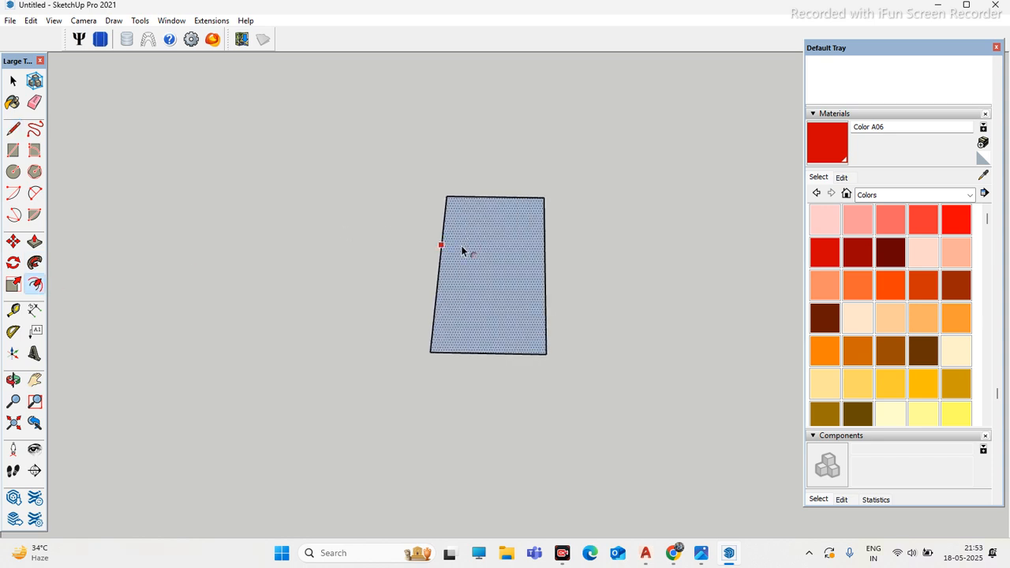
scroll(464, 251, up, 3)
key(Return)
scroll(406, 455, up, 4)
middle_drag(406, 455, 492, 401)
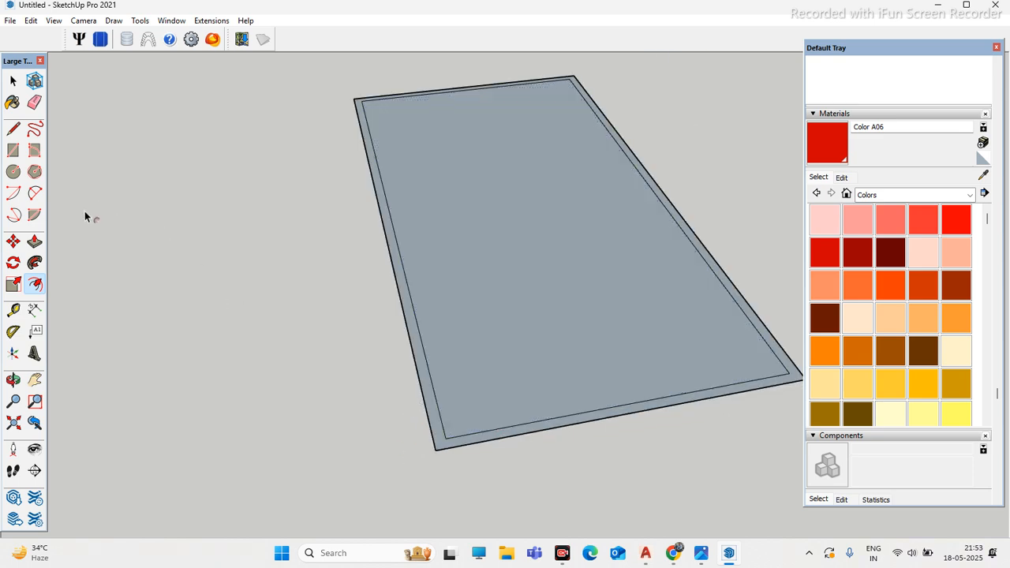
Step: Push/Pull the small rectangle's border strip upward into a thin raised frame
click(35, 242)
scroll(450, 457, up, 4)
click(437, 454)
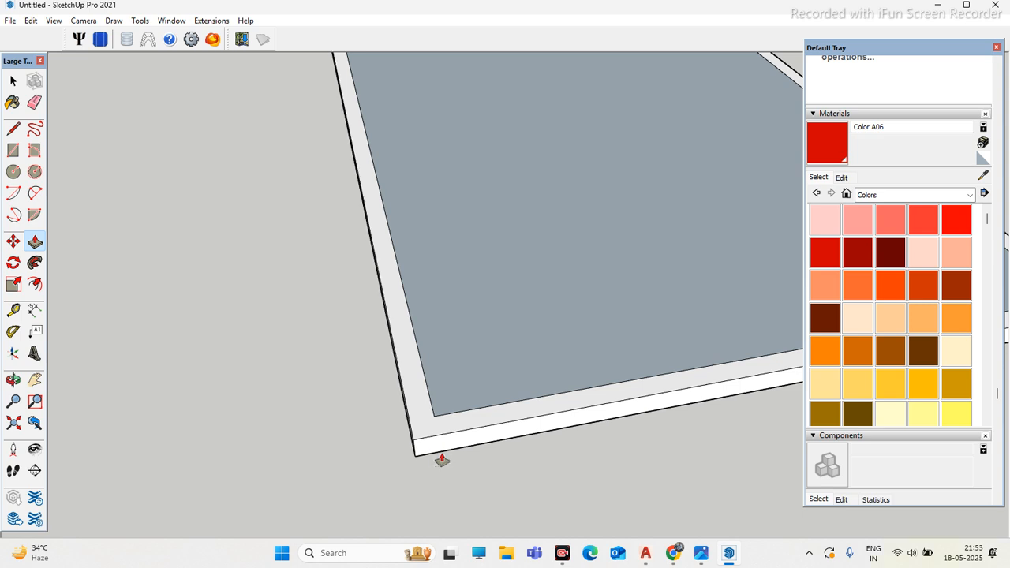
middle_drag(429, 418, 410, 458)
middle_drag(330, 452, 489, 516)
scroll(404, 379, down, 5)
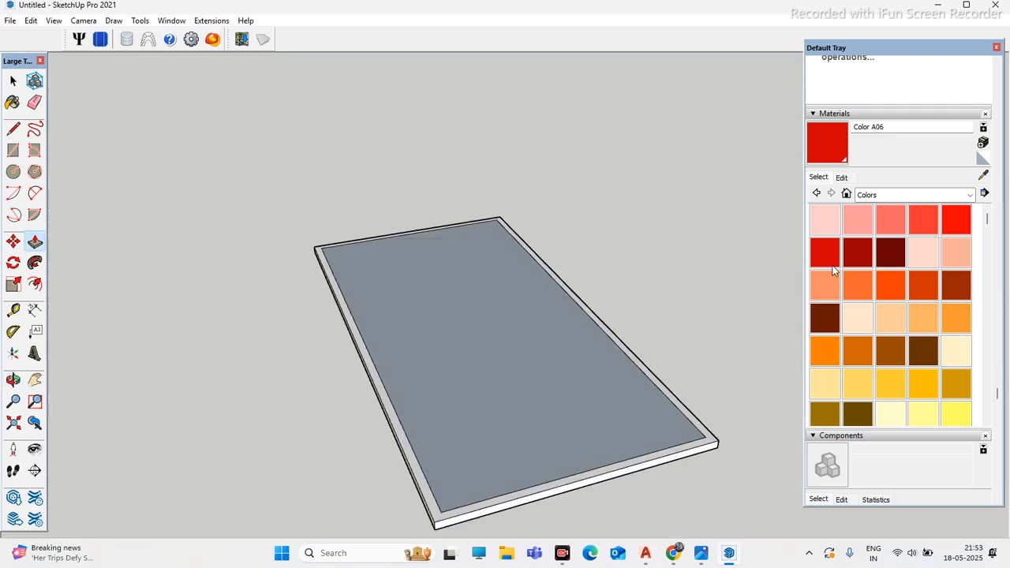
Step: Paint the face inside the raised frame with Color I05 from the Colors collection
scroll(851, 321, down, 4)
click(925, 347)
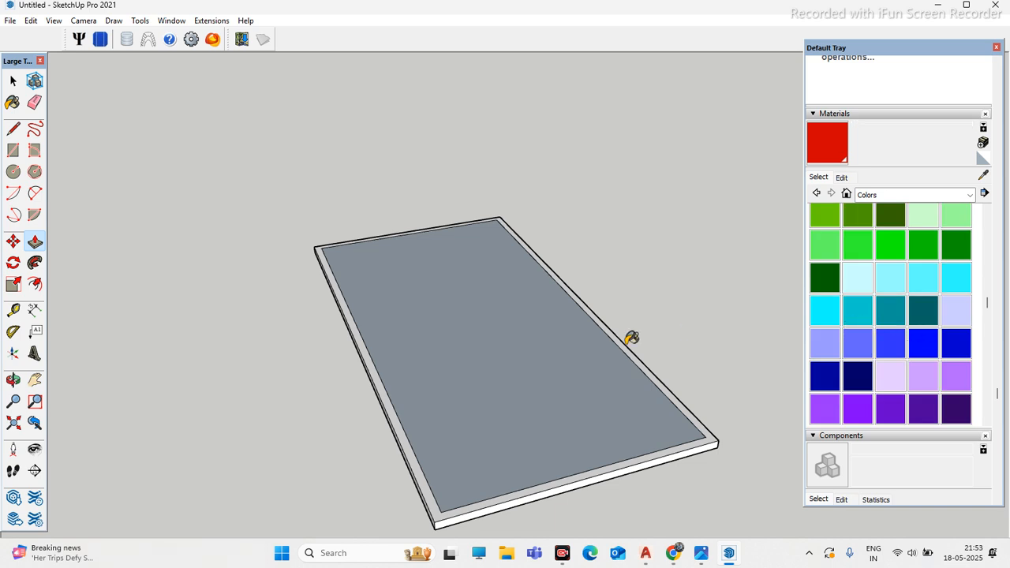
click(512, 367)
middle_drag(512, 368, 500, 387)
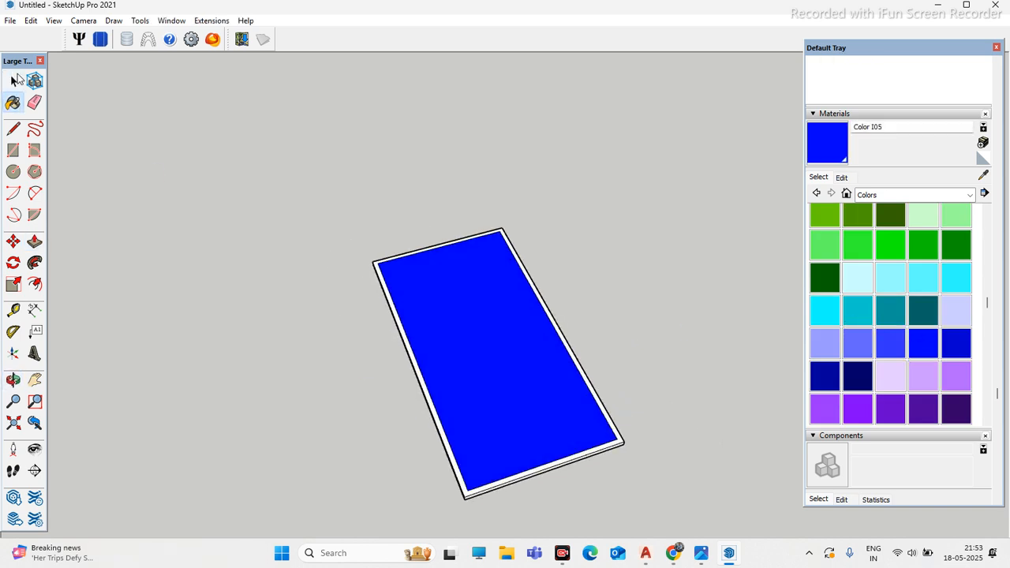
Step: Make the blue panel and its frame into a group
key(space)
scroll(338, 226, down, 5)
right_click(381, 273)
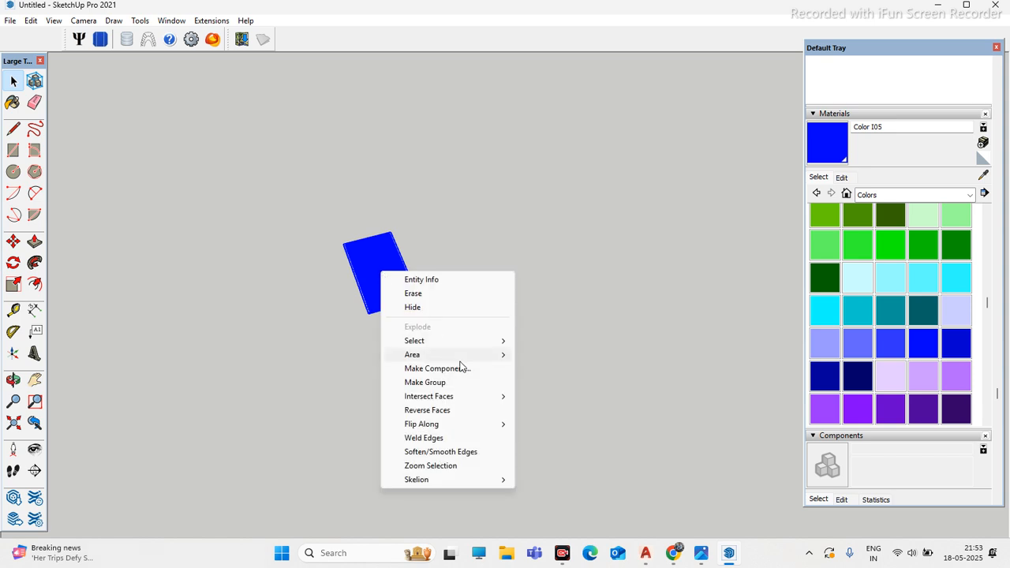
click(468, 382)
scroll(475, 351, down, 2)
scroll(407, 326, up, 2)
scroll(408, 326, up, 1)
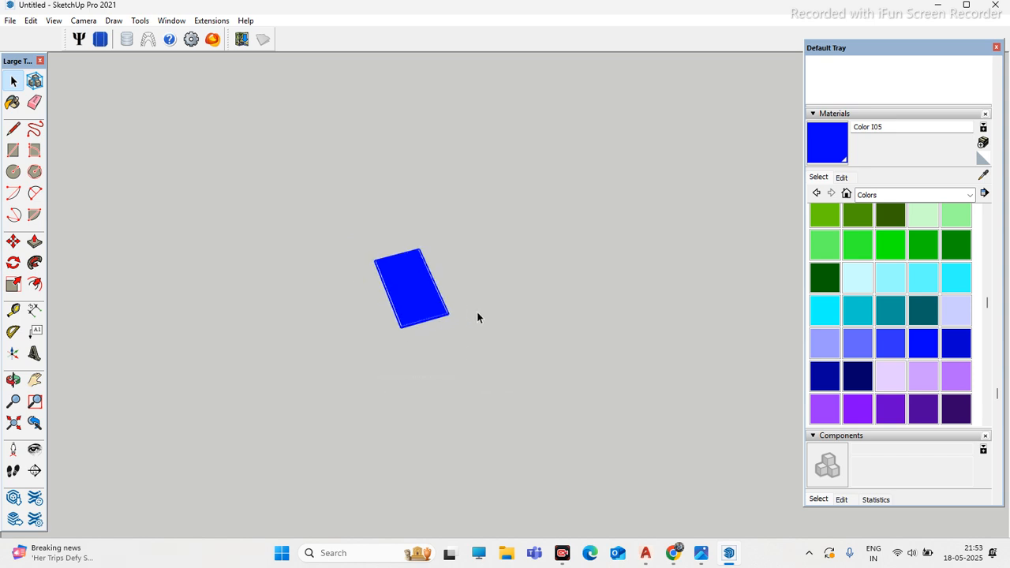
Step: Move the grouped blue panel by its lower corner onto the front eave corner of the red gable roof
key(m)
scroll(401, 322, up, 6)
click(415, 314)
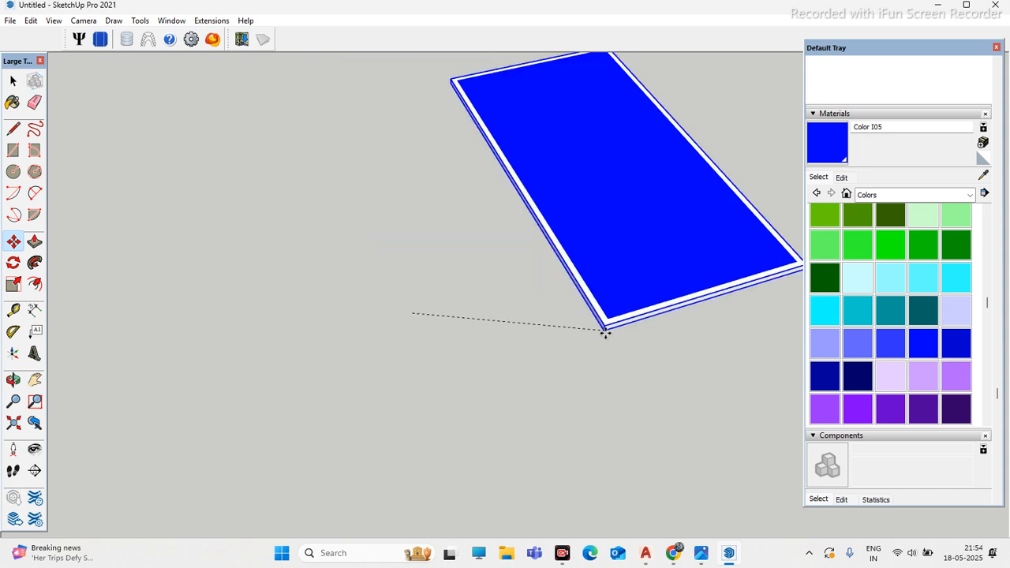
scroll(615, 320, down, 6)
scroll(599, 304, down, 5)
scroll(347, 386, up, 6)
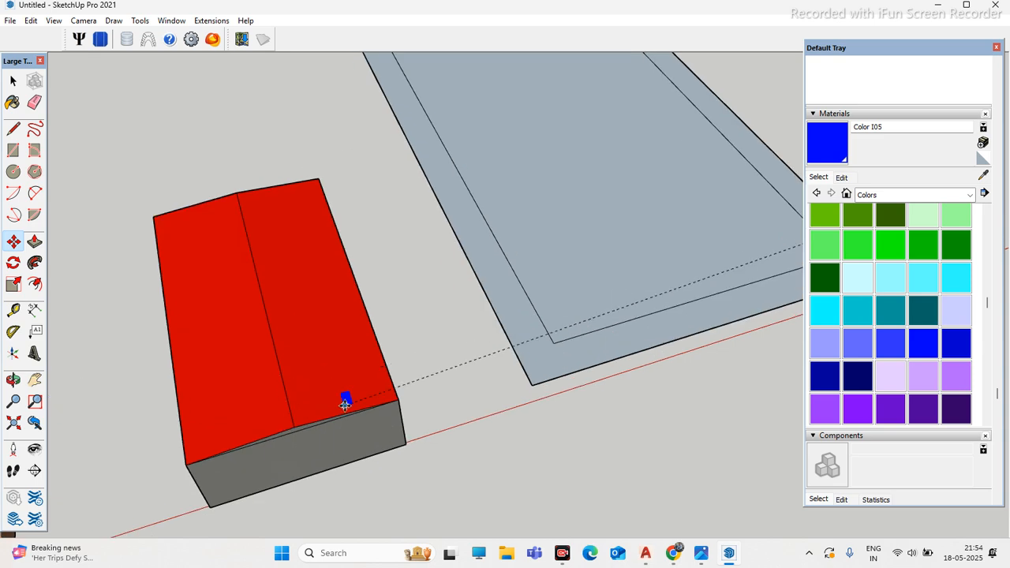
scroll(332, 405, up, 8)
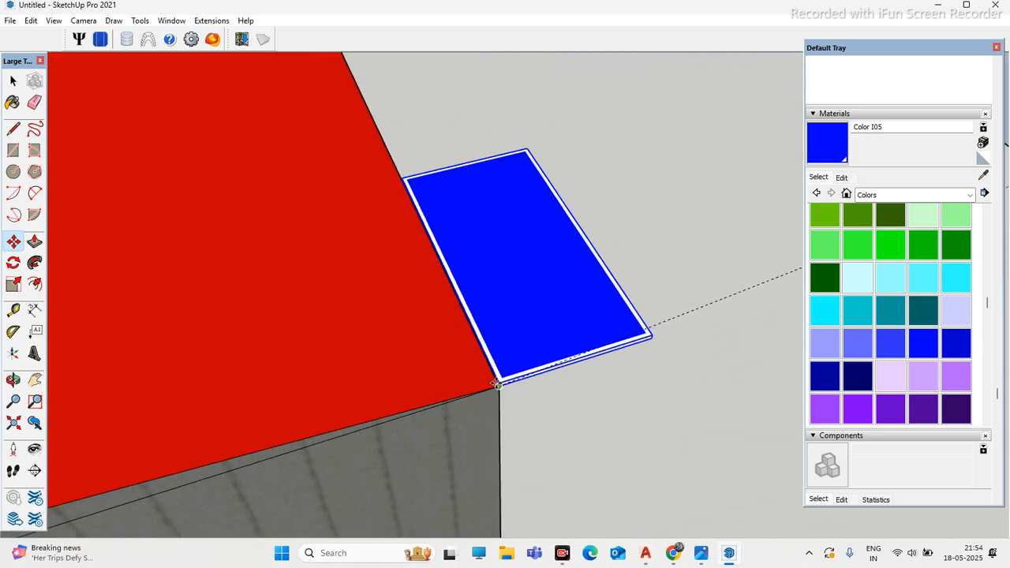
scroll(497, 384, up, 2)
scroll(402, 370, down, 3)
middle_drag(438, 401, 426, 344)
scroll(447, 346, up, 4)
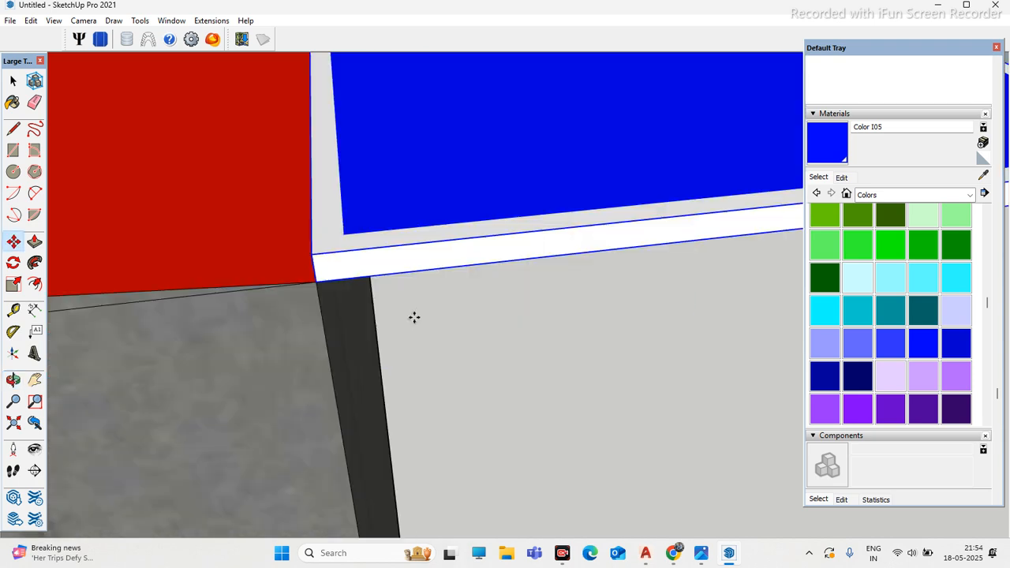
scroll(414, 319, down, 4)
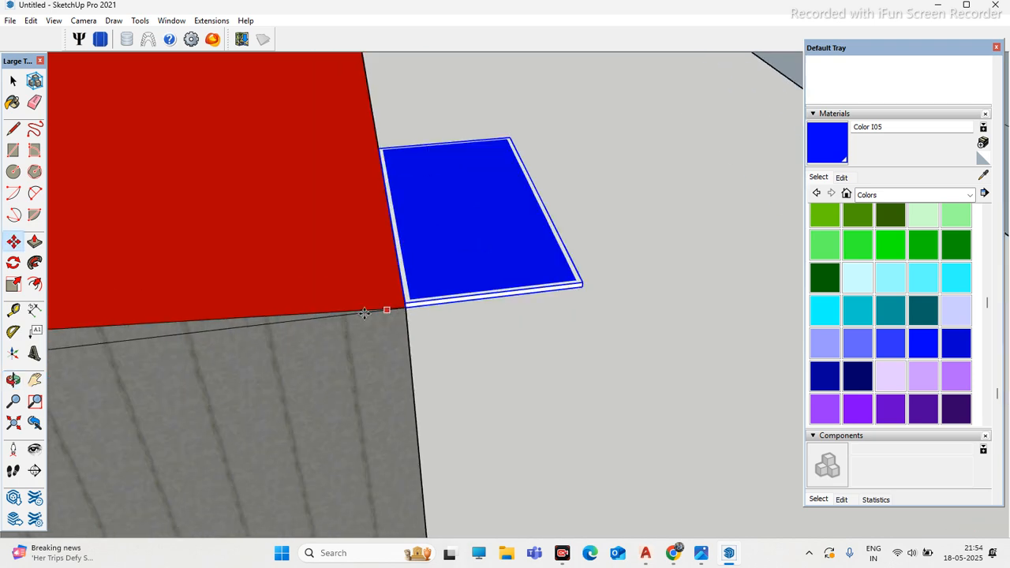
scroll(402, 321, down, 1)
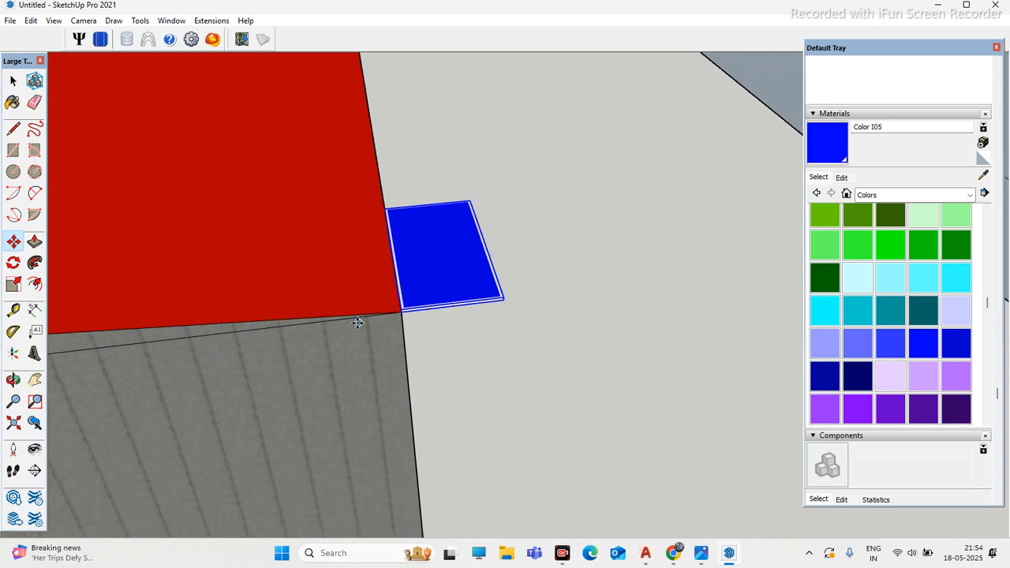
click(427, 310)
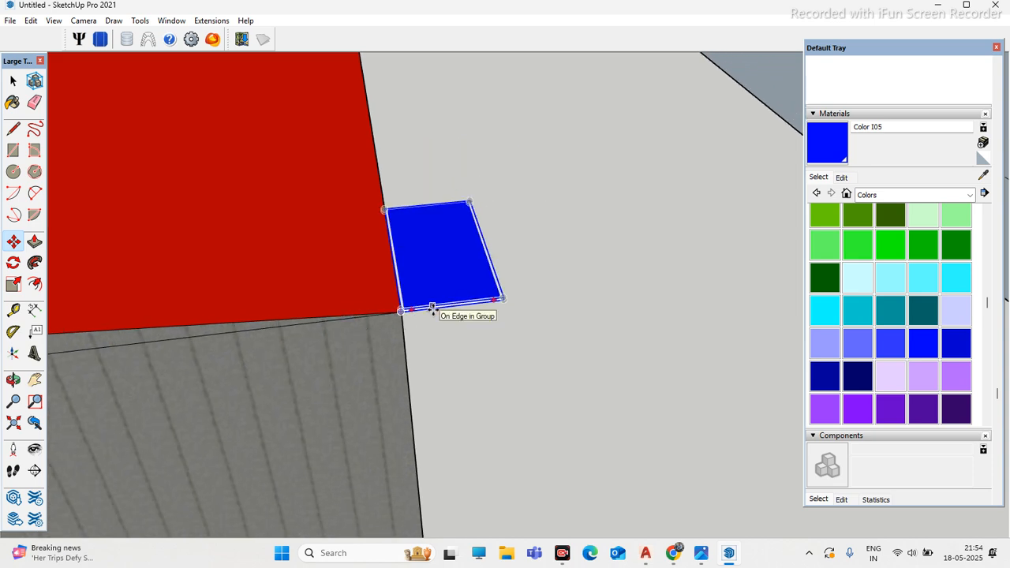
Step: Try to explode the panel group at the roof corner and move the loose panel geometry
click(459, 337)
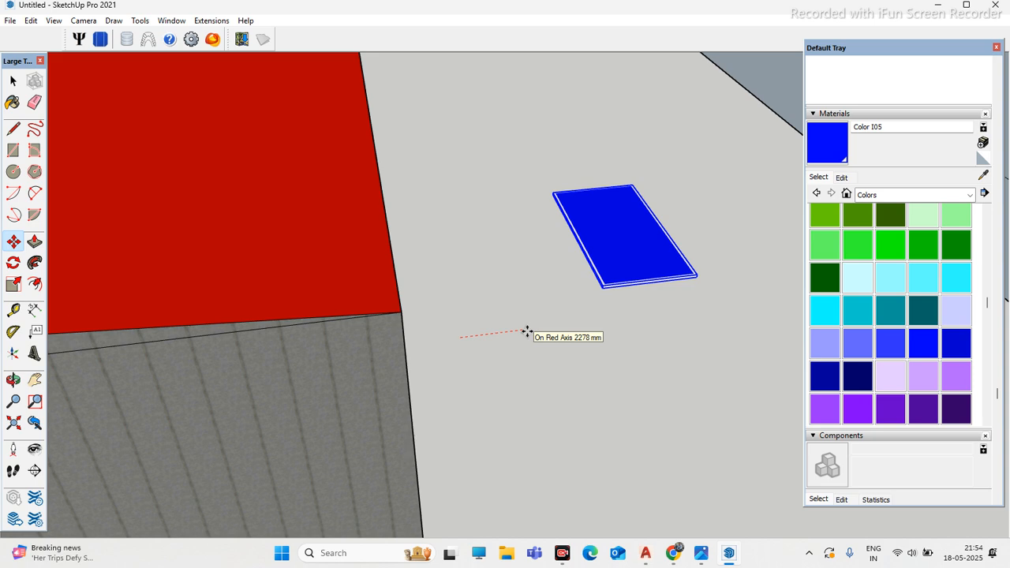
key(Escape)
click(14, 81)
right_click(474, 255)
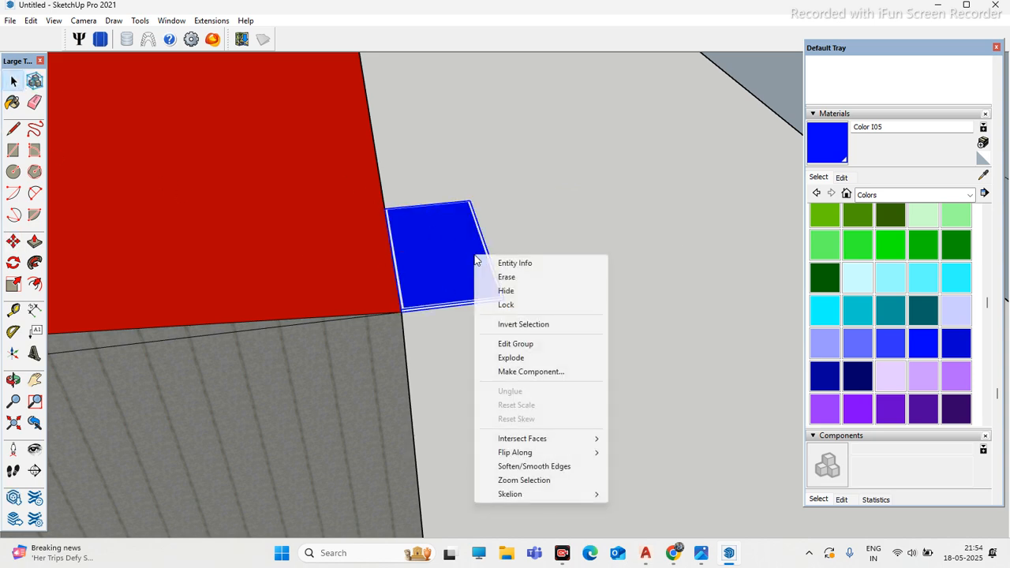
click(551, 355)
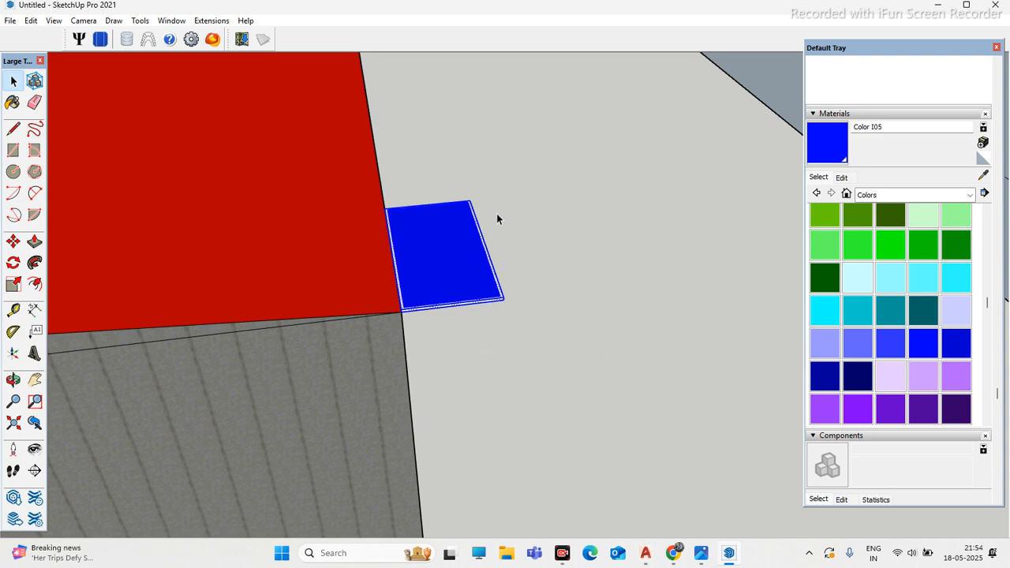
key(m)
click(474, 333)
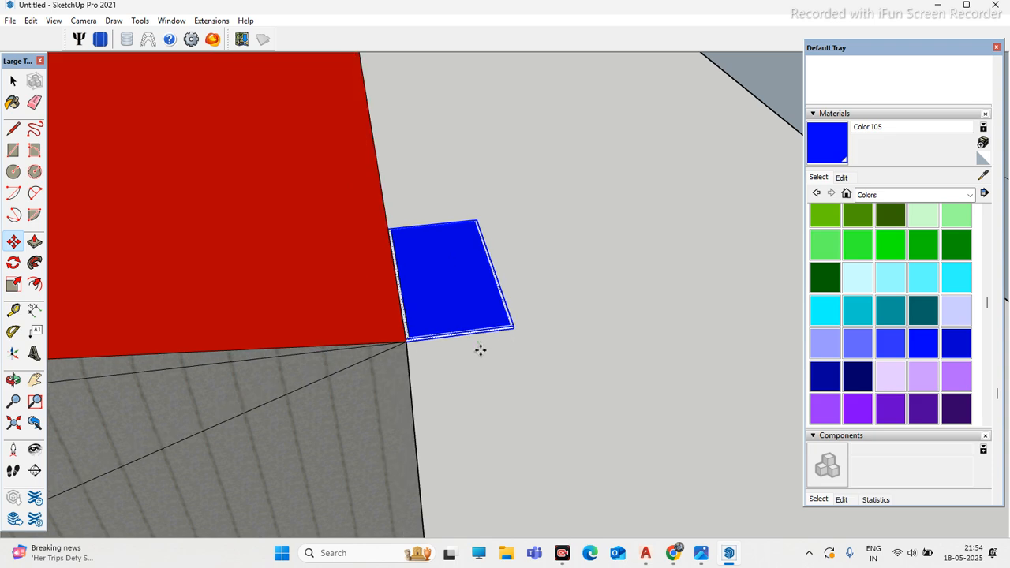
Step: Undo the panel's explosion, relocation and grouping back to its loose geometry on the ground
scroll(480, 350, down, 6)
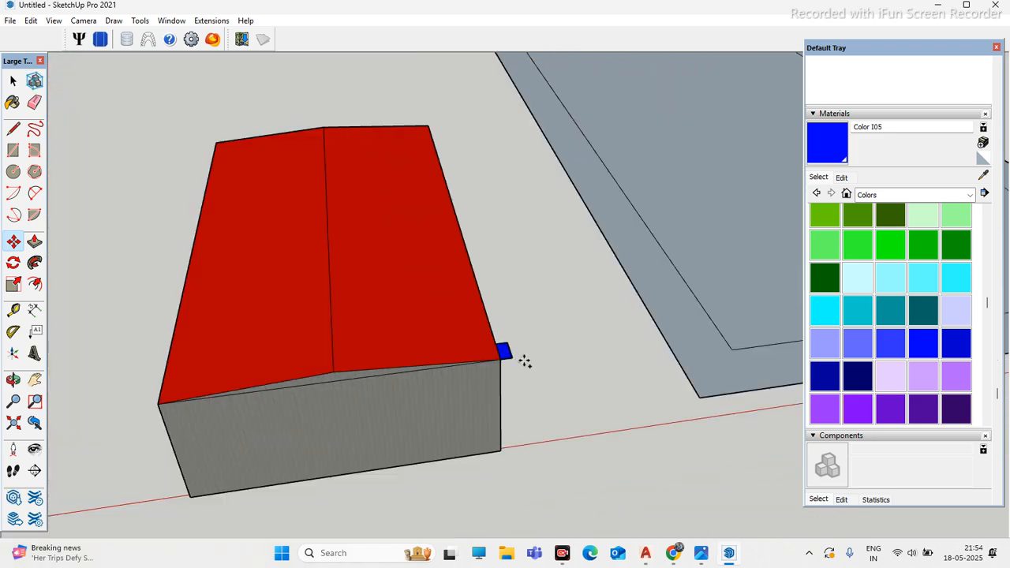
scroll(457, 362, down, 10)
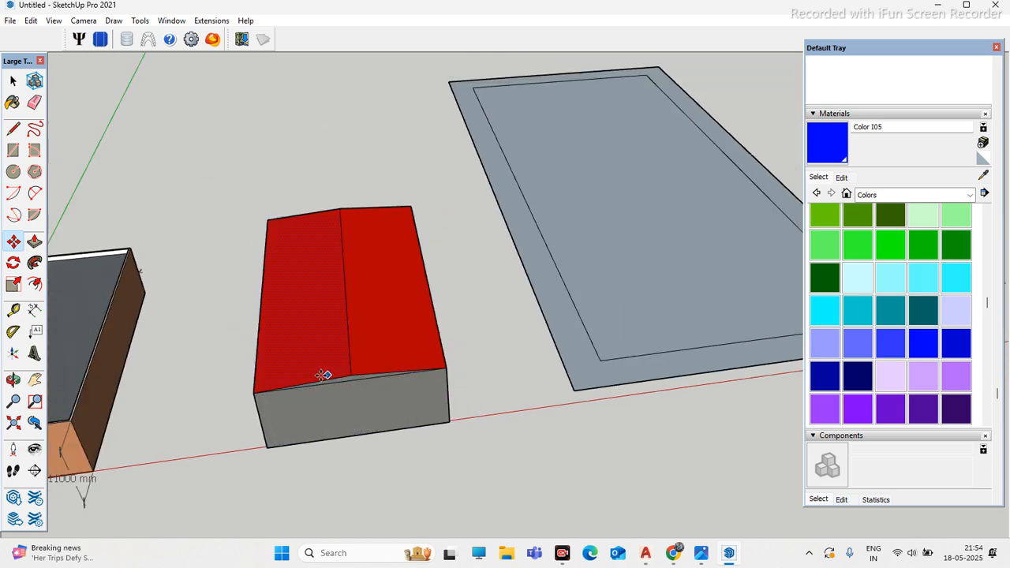
scroll(584, 353, up, 1)
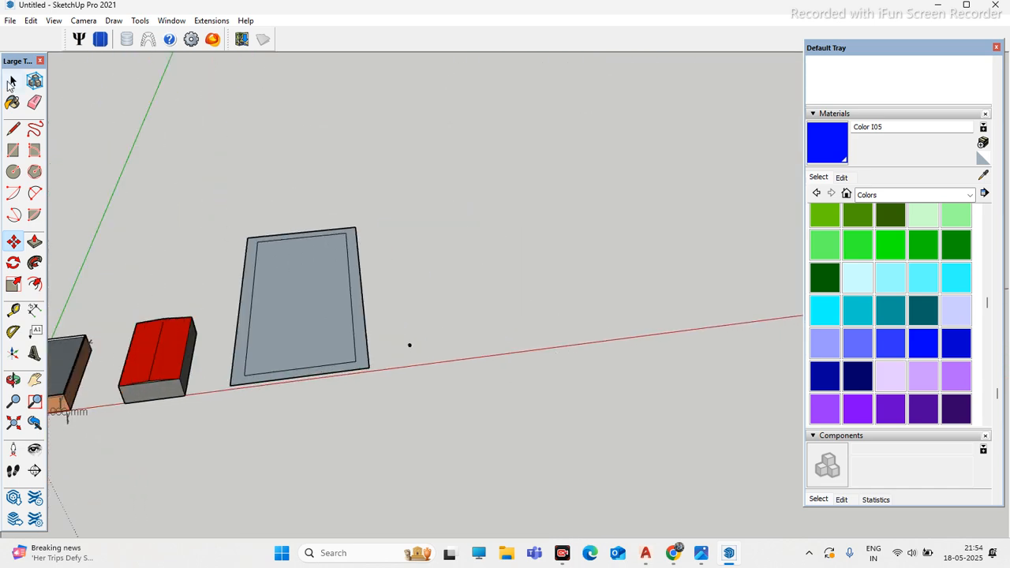
Step: Select the loose framed blue panel on the ground and make it a group again
scroll(471, 361, up, 10)
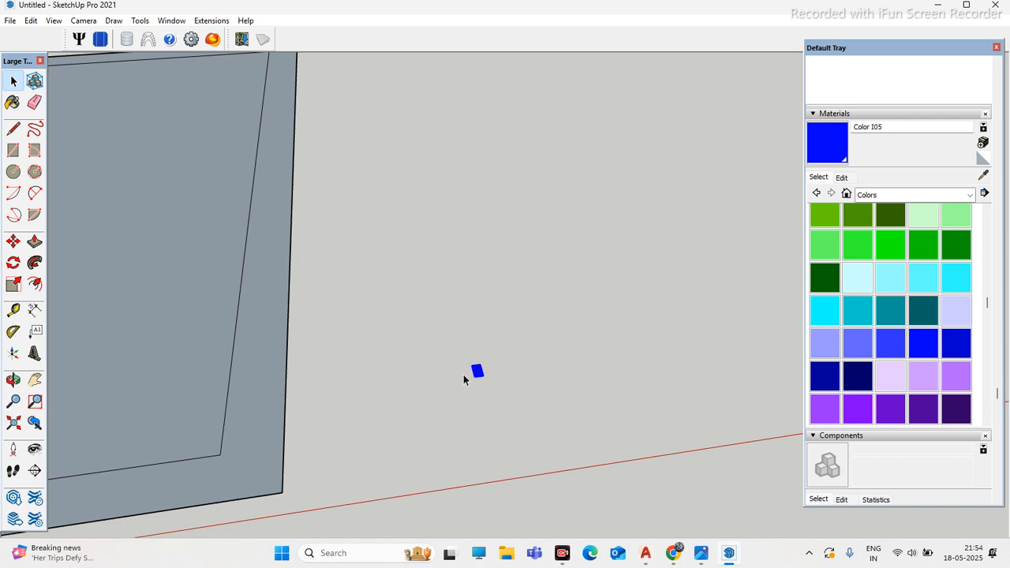
scroll(469, 373, up, 3)
right_click(492, 362)
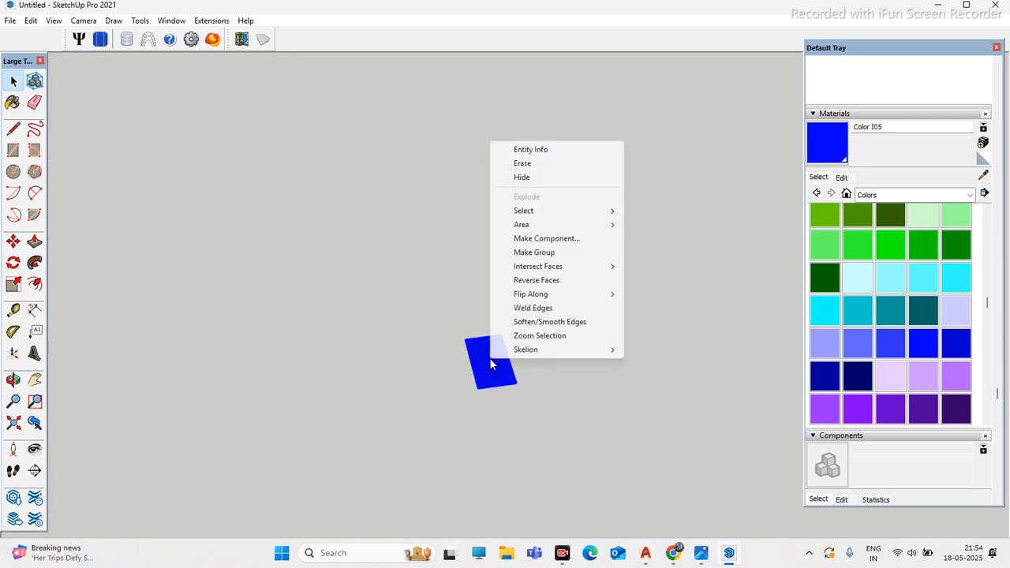
click(544, 252)
Step: Move the regrouped panel from its lower frame corner to the front eave corner of the red gable roof
scroll(458, 401, up, 5)
key(m)
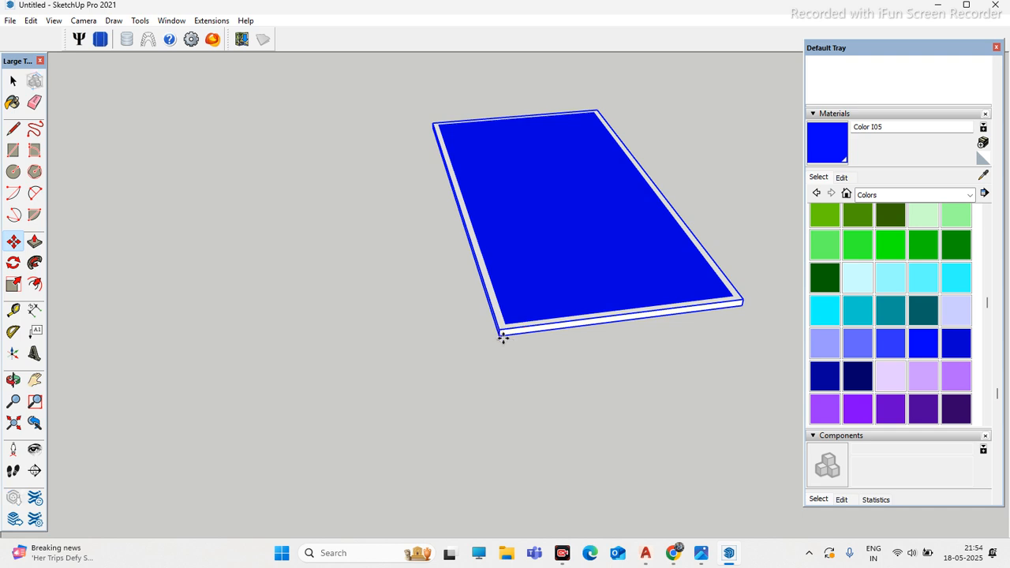
click(502, 337)
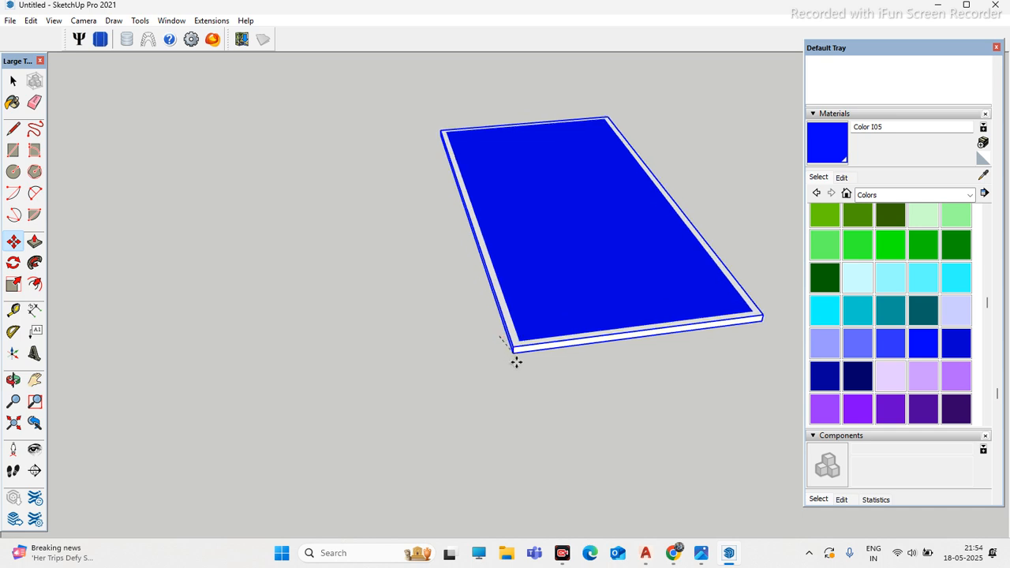
scroll(513, 353, down, 5)
scroll(599, 307, down, 8)
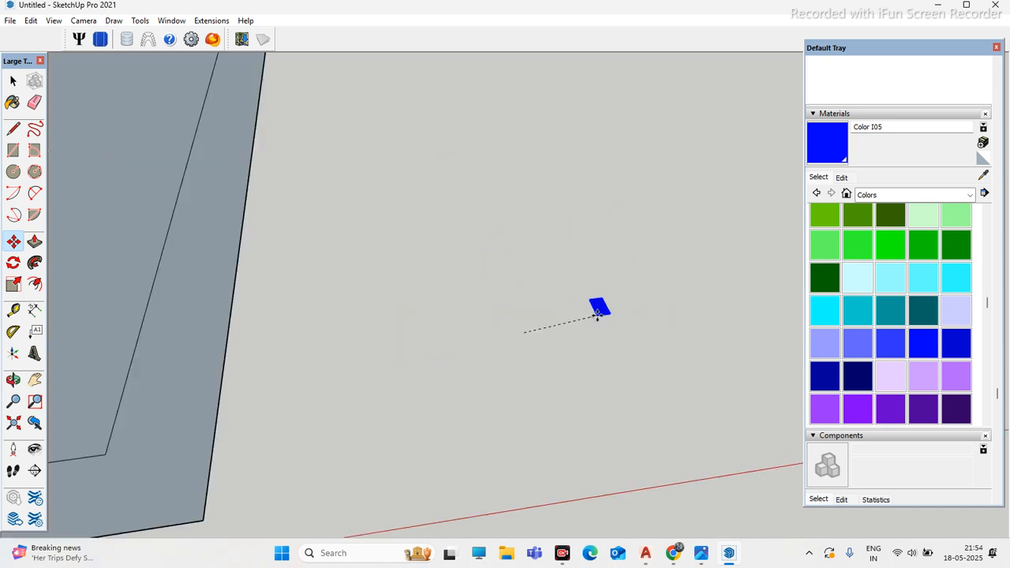
scroll(292, 335, up, 8)
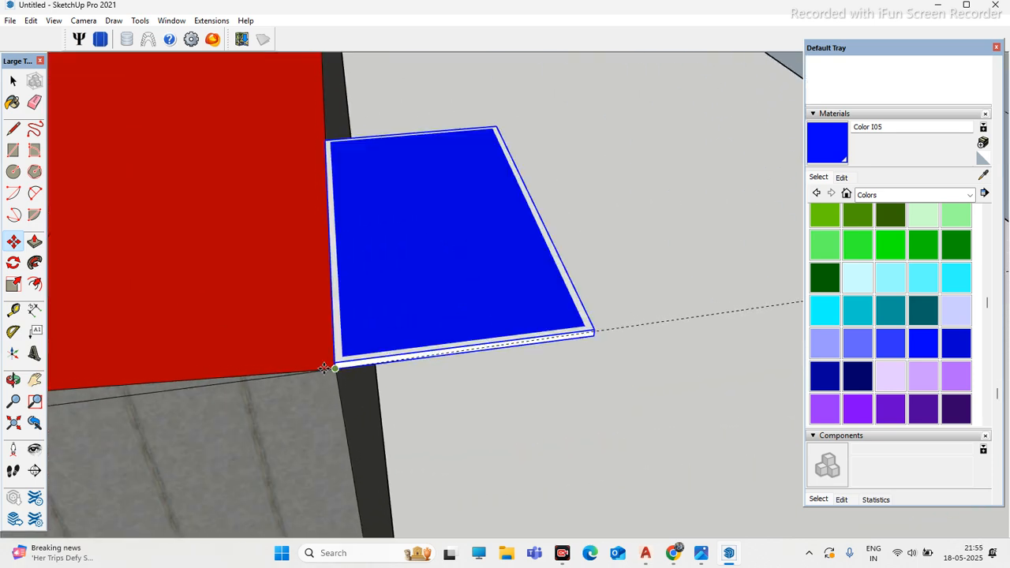
click(377, 371)
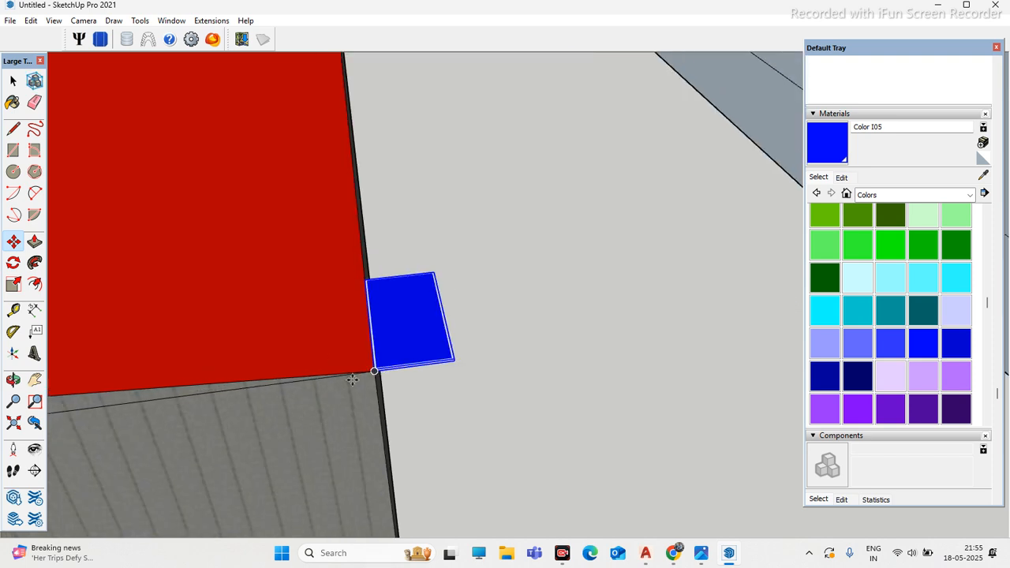
click(12, 264)
scroll(395, 367, up, 3)
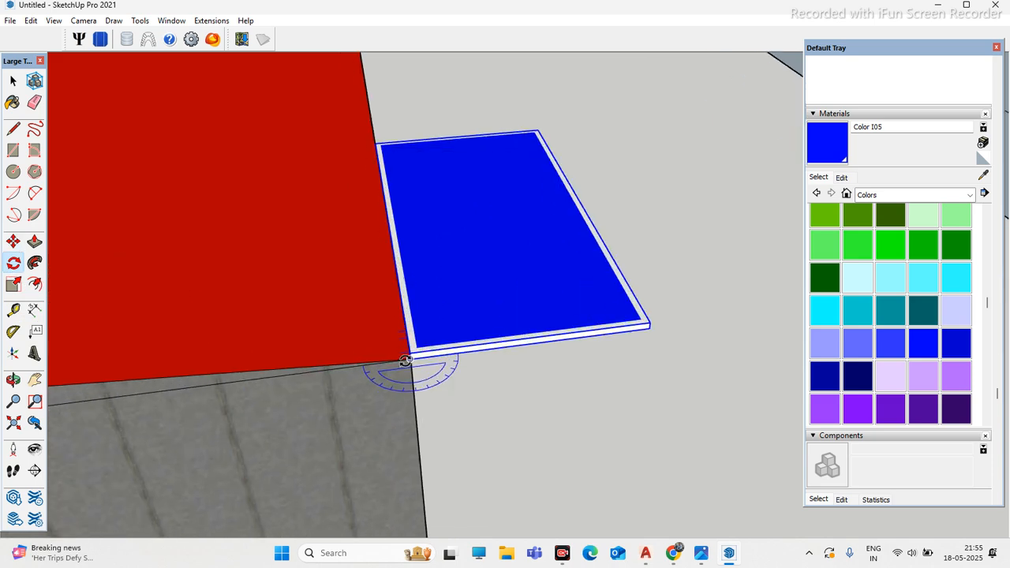
middle_drag(413, 360, 419, 325)
scroll(421, 325, up, 3)
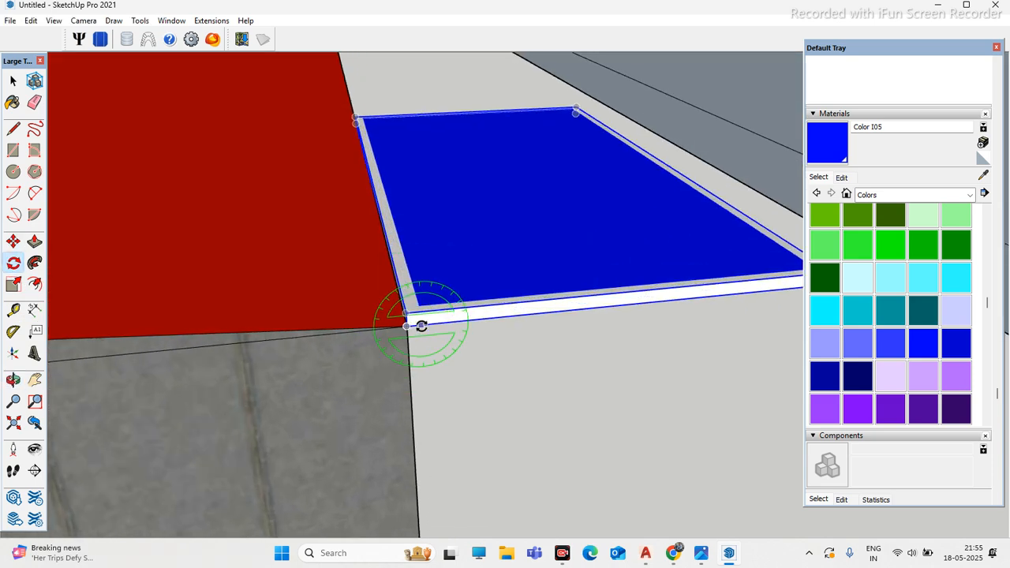
scroll(408, 327, up, 5)
scroll(407, 324, down, 5)
scroll(397, 324, up, 5)
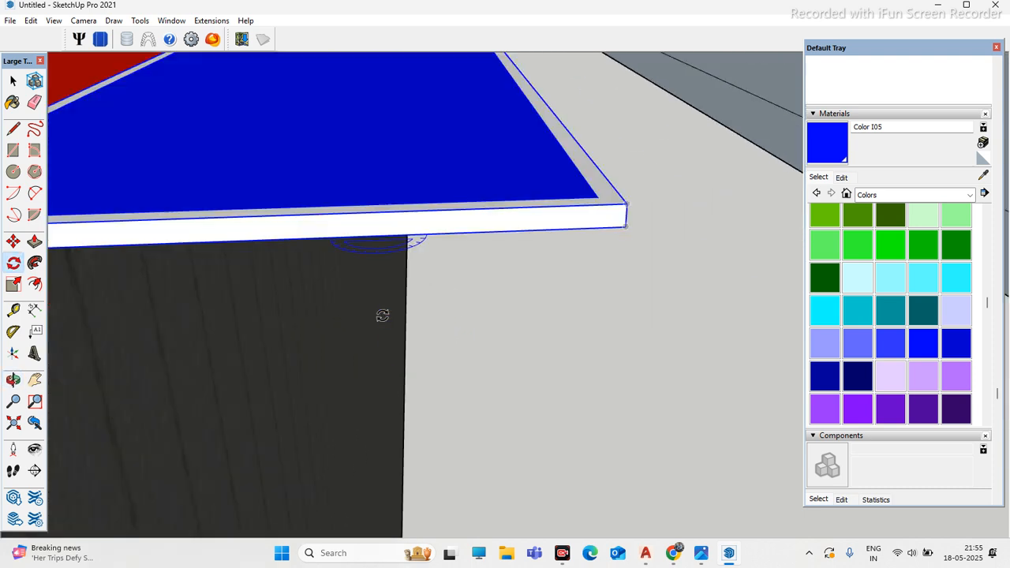
click(397, 233)
middle_drag(397, 214, 477, 267)
scroll(476, 267, down, 5)
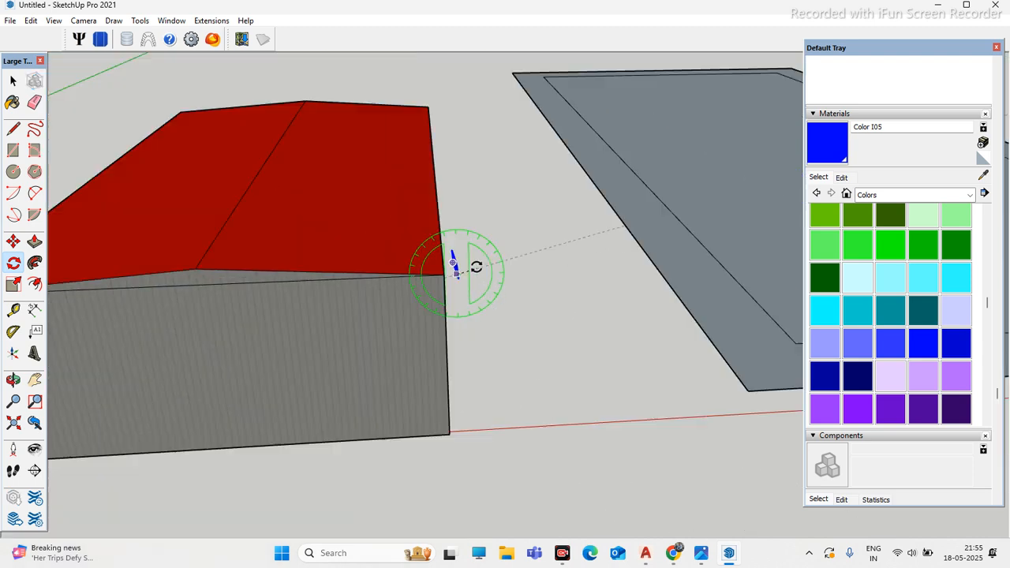
scroll(475, 262, up, 1)
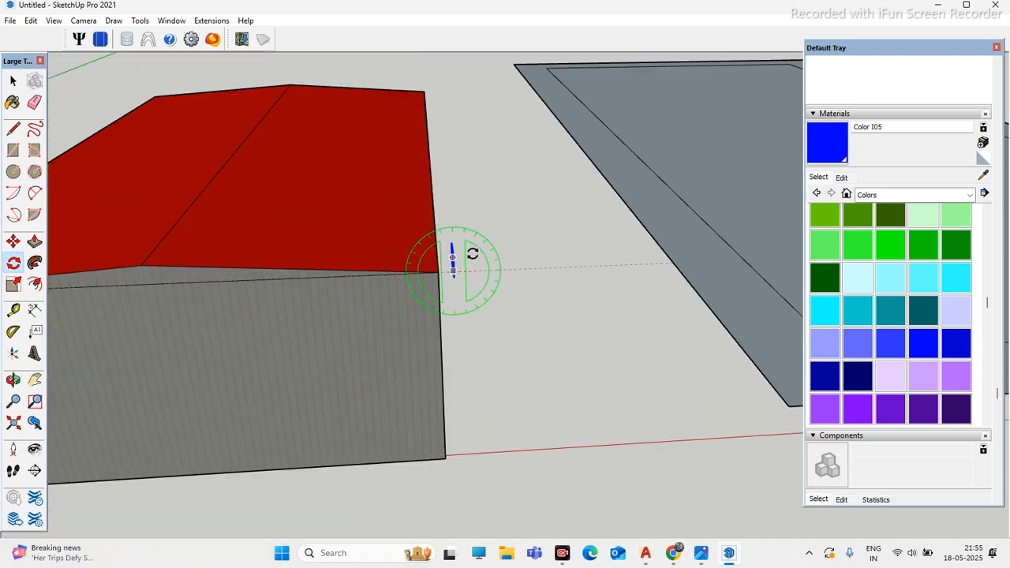
scroll(452, 268, up, 3)
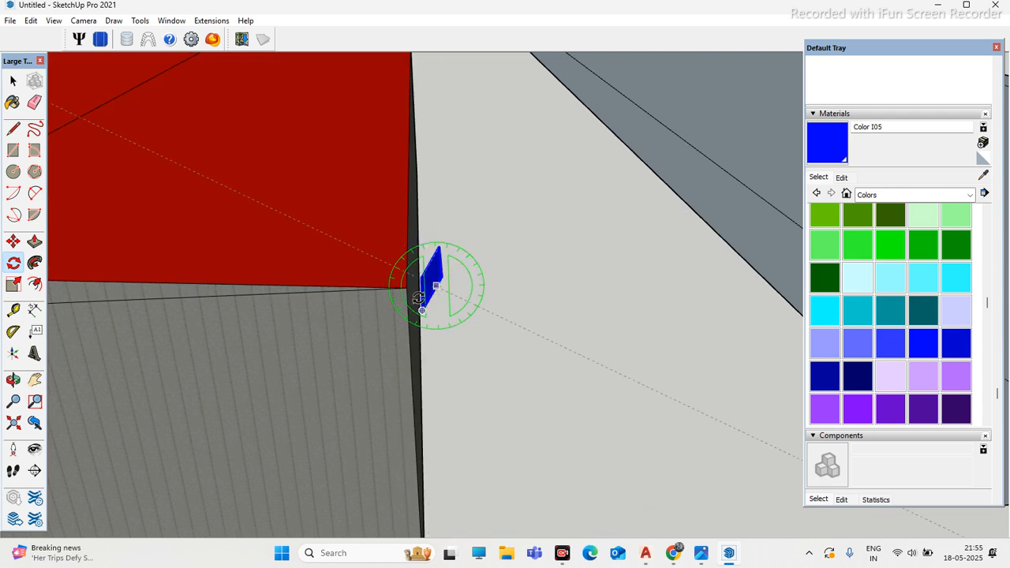
Step: Rotate the panel horizontally about the red roof's eave corner so its long side runs along the gable wall
middle_drag(433, 295, 456, 344)
scroll(456, 344, up, 5)
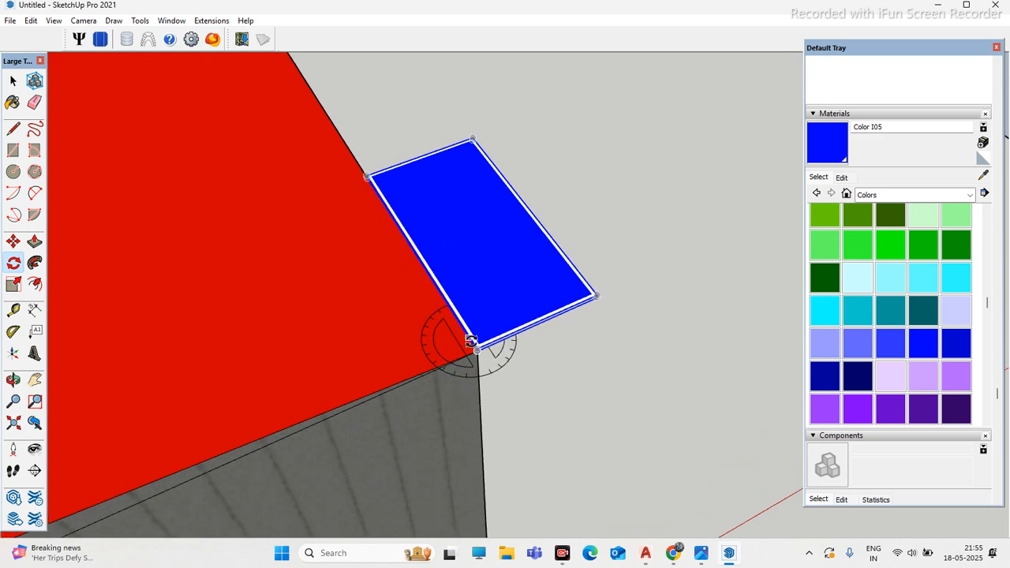
scroll(477, 359, down, 3)
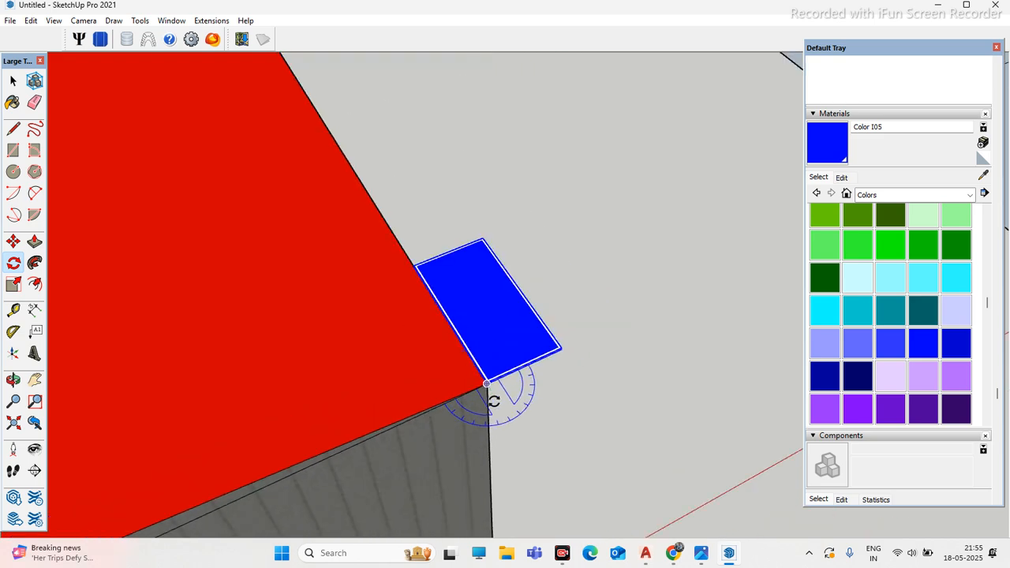
scroll(401, 259, up, 5)
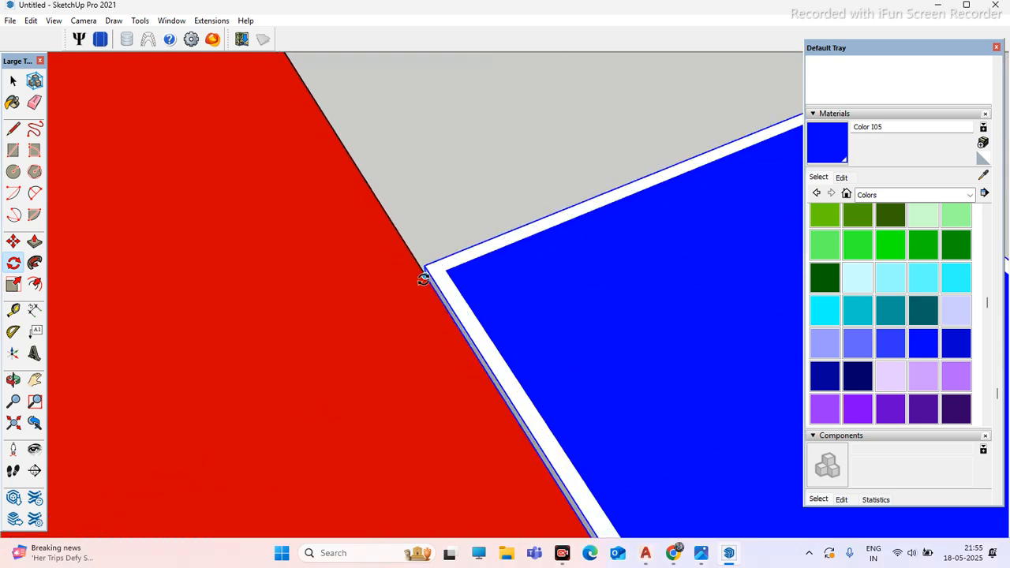
scroll(422, 279, down, 4)
click(508, 357)
middle_drag(400, 278, 415, 287)
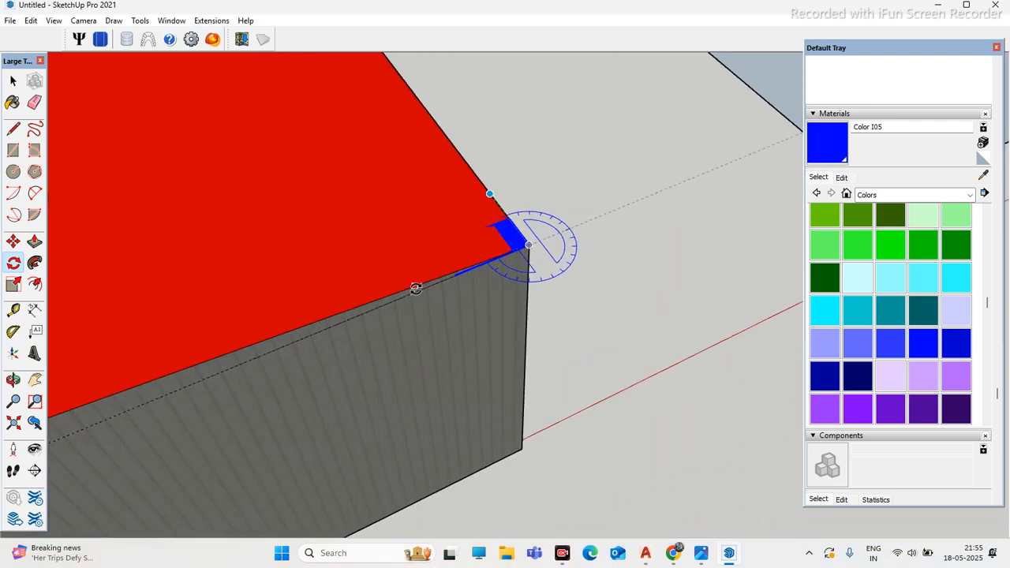
middle_drag(510, 304, 435, 232)
Step: Tilt the panel about the roof corner from the horizontal onto the sloped gable edge so it follows the red roof's pitch
scroll(481, 238, up, 2)
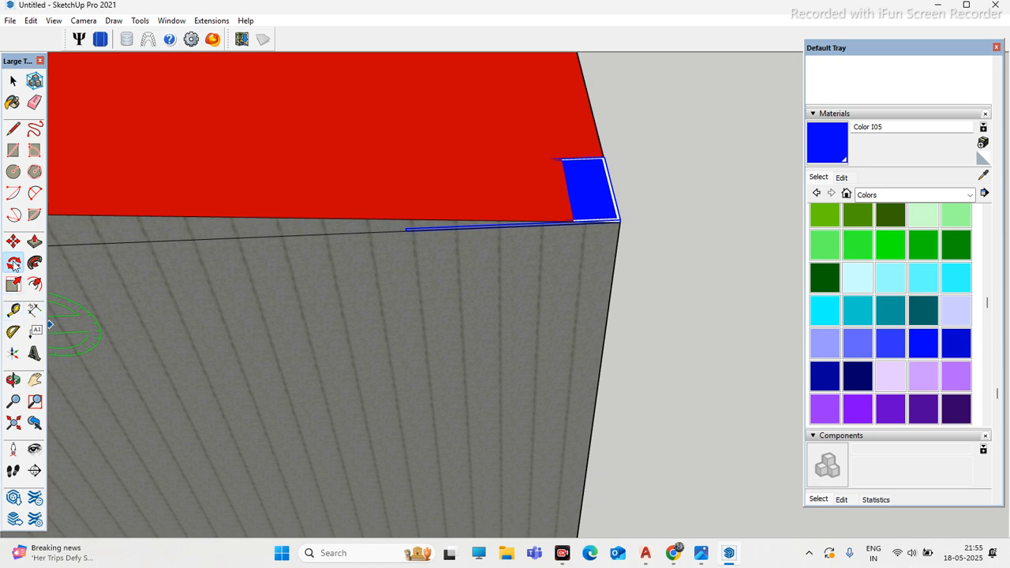
middle_drag(542, 251, 557, 228)
scroll(466, 203, up, 1)
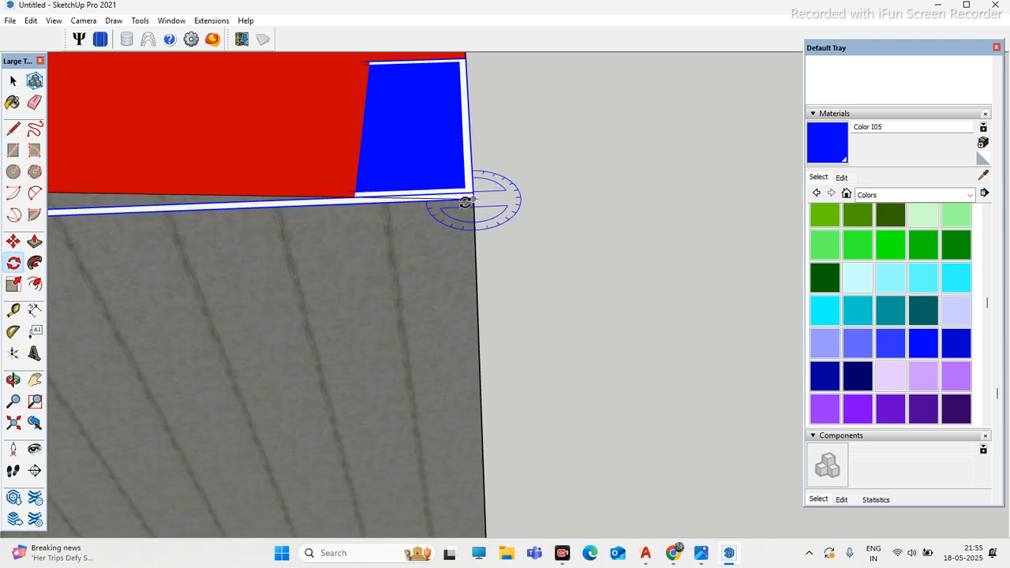
middle_drag(465, 202, 559, 266)
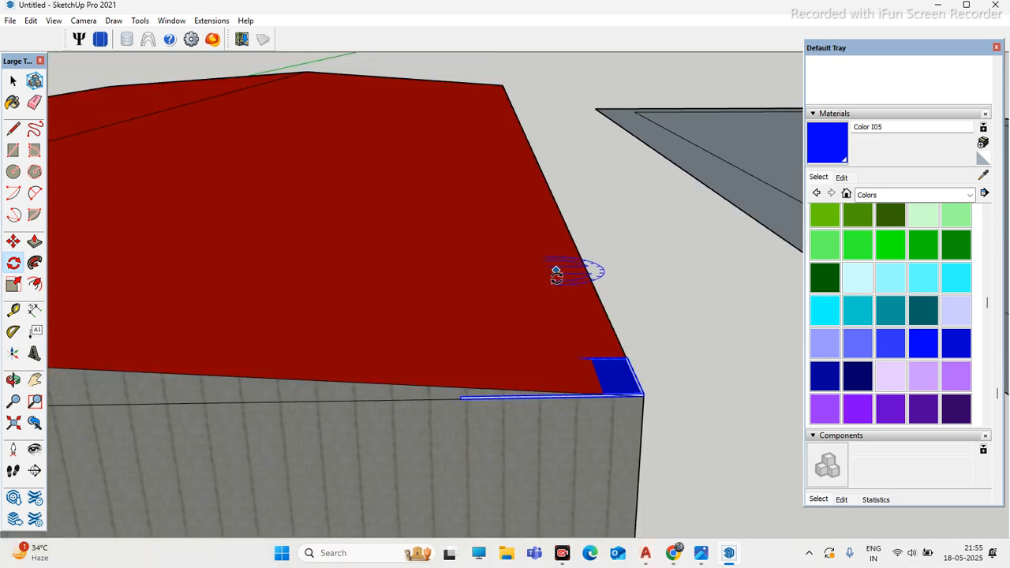
middle_drag(623, 426, 232, 293)
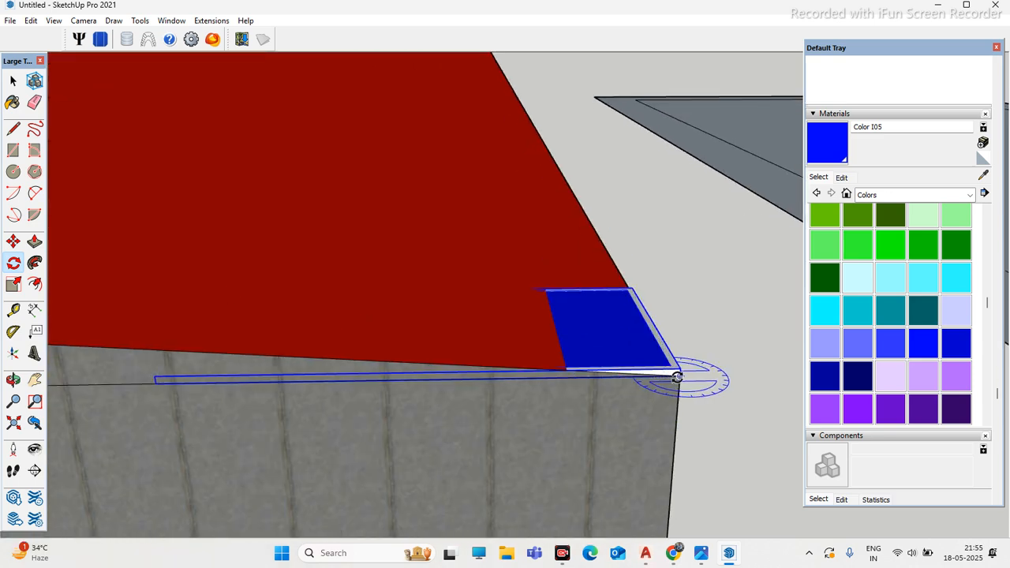
scroll(679, 377, up, 1)
click(678, 377)
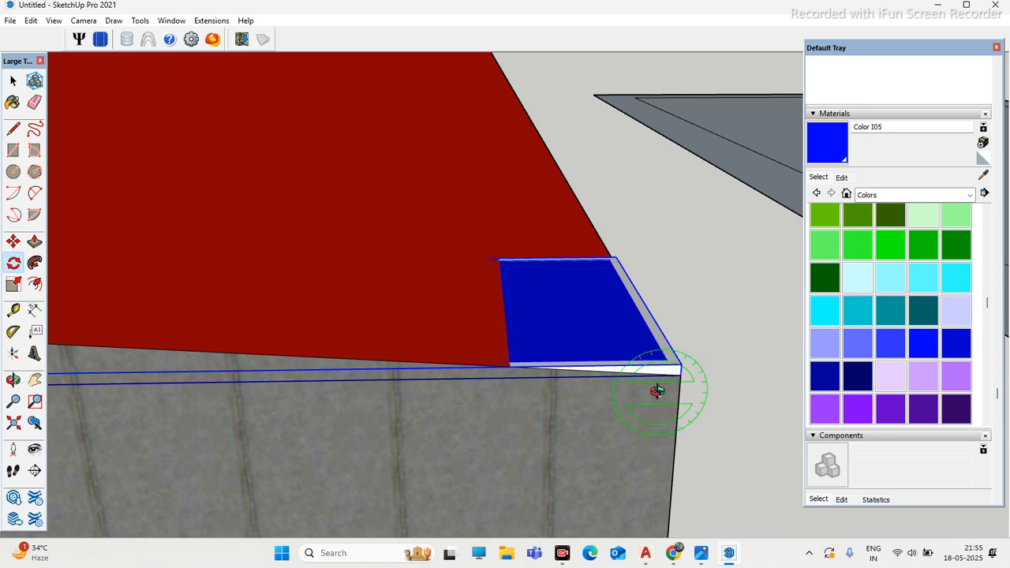
middle_drag(658, 389, 674, 359)
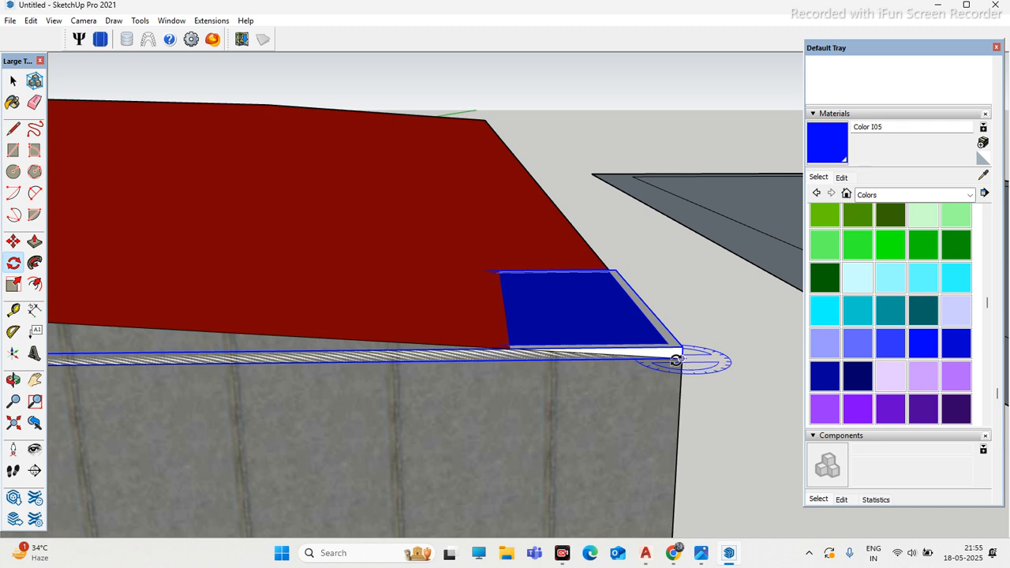
click(680, 359)
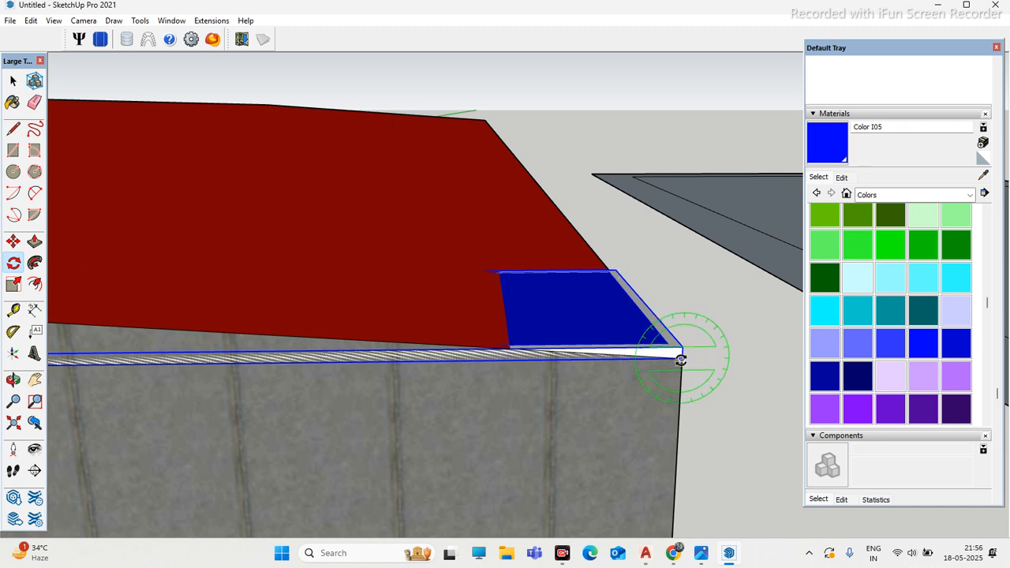
click(175, 365)
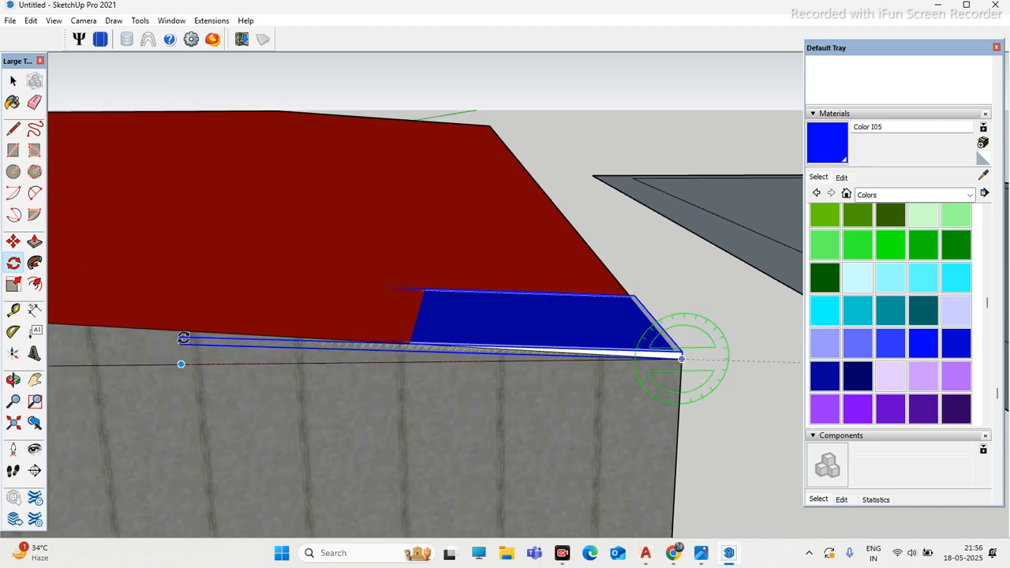
click(181, 325)
middle_drag(470, 375, 581, 300)
click(581, 301)
key(m)
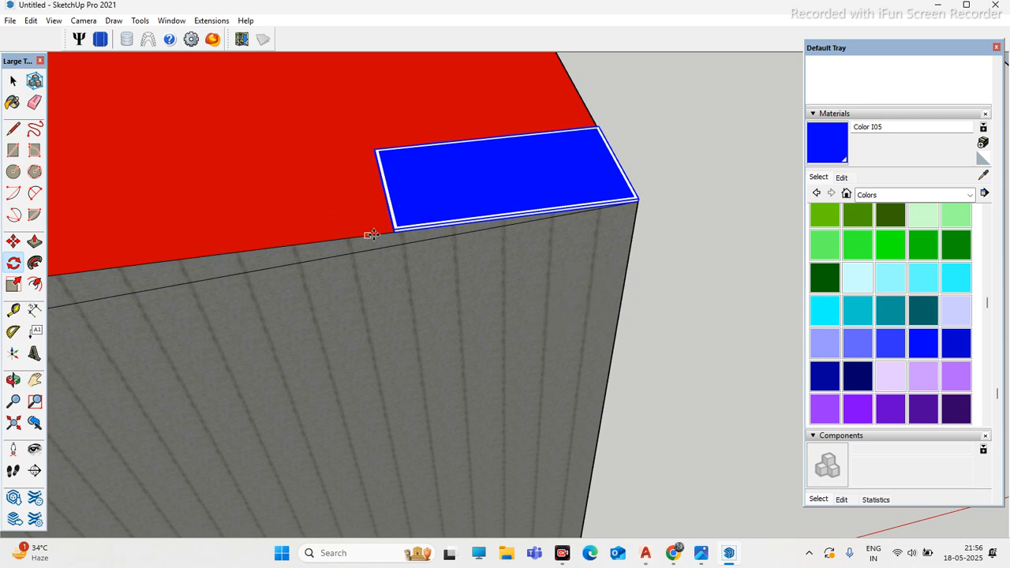
click(374, 235)
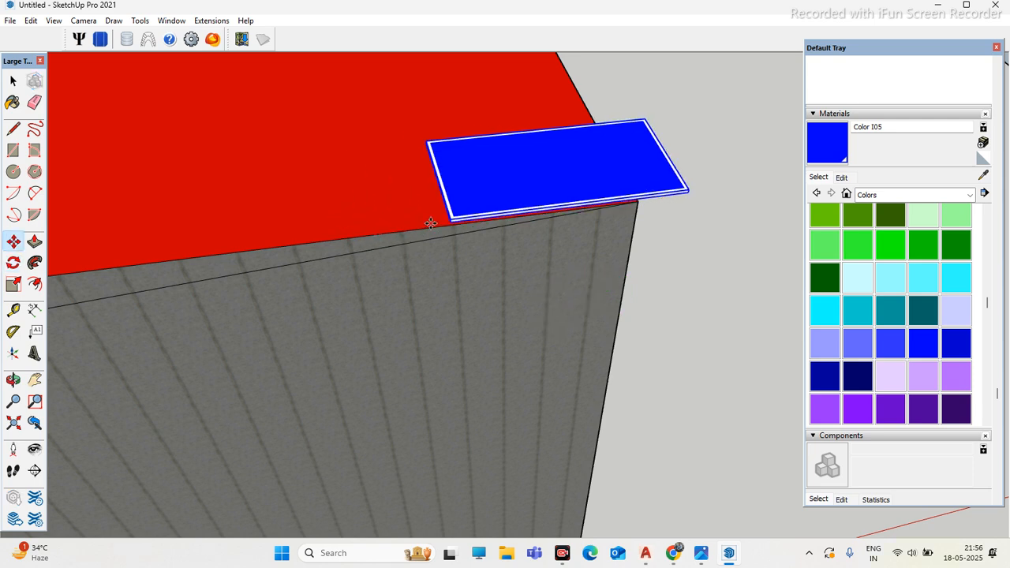
key(Escape)
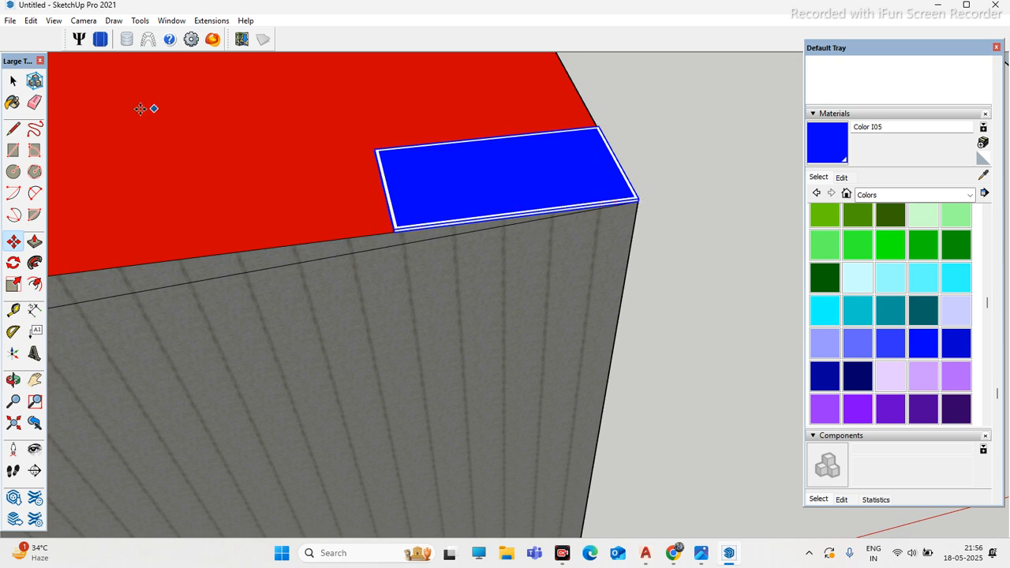
Step: Try to reposition the tilted panel away from the roof corner along the sloped gable edge
click(13, 82)
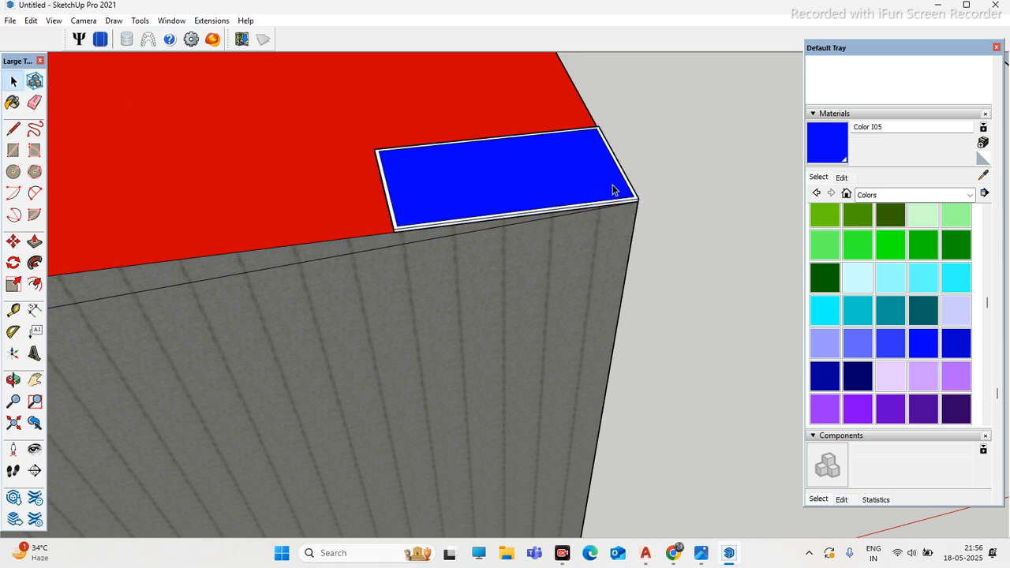
key(m)
scroll(377, 235, up, 3)
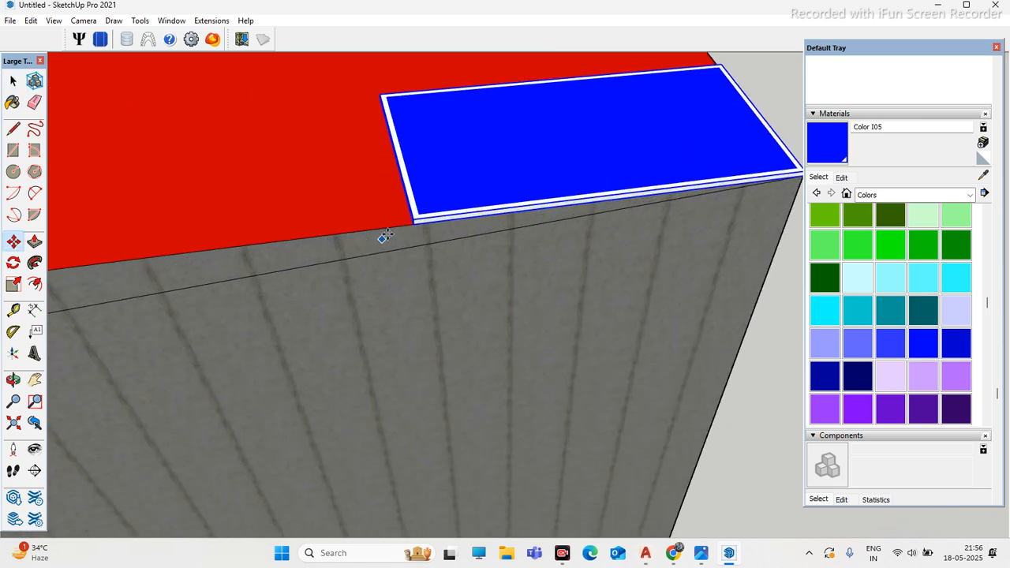
click(396, 228)
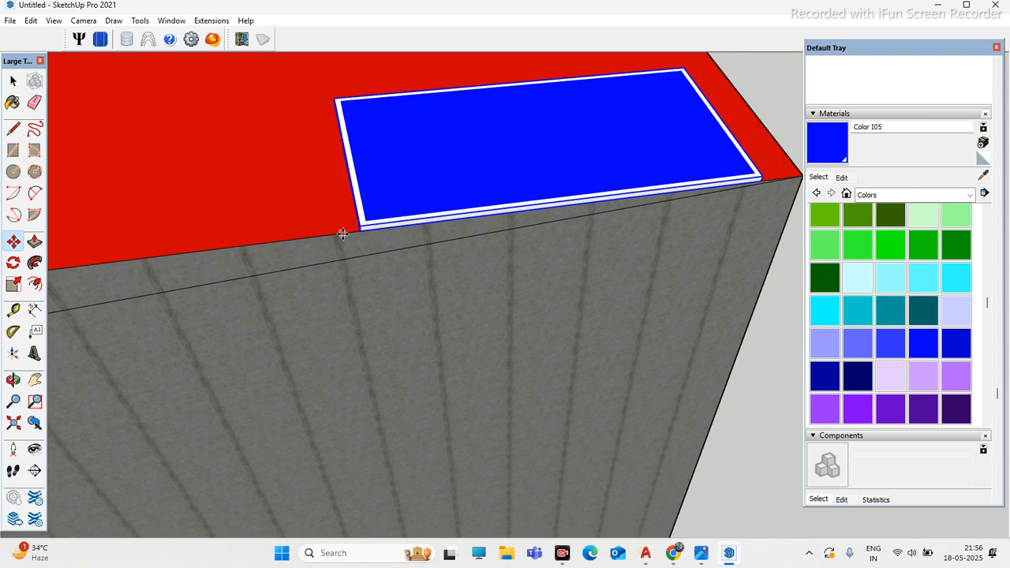
click(350, 232)
scroll(587, 217, down, 3)
click(587, 216)
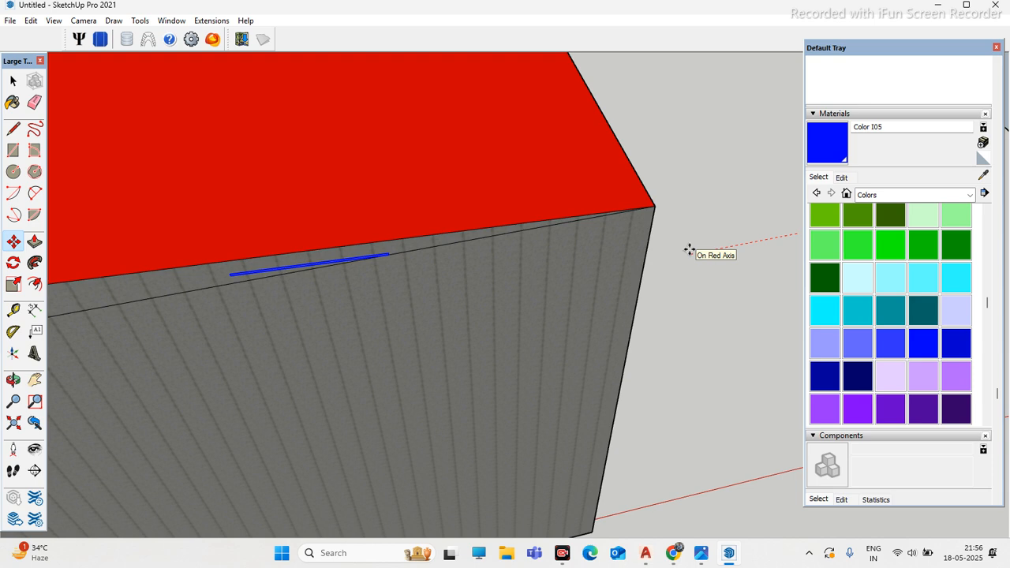
click(473, 191)
scroll(418, 217, up, 2)
scroll(552, 229, up, 1)
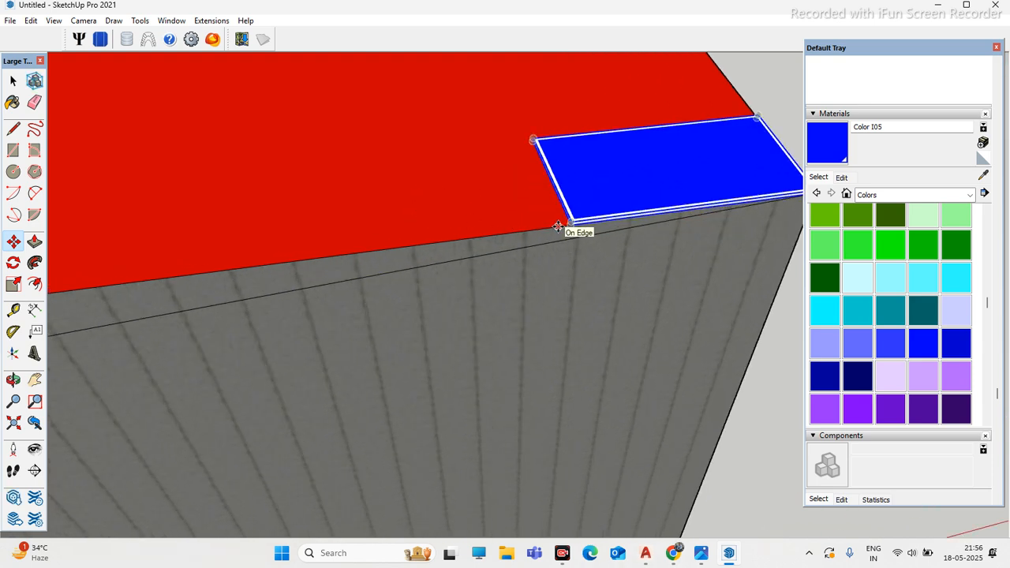
Step: Move the tilted panel up the slope along the gable edge, away from the roof corner
mouse_move(523, 229)
middle_down()
mouse_move(492, 190)
mouse_move(533, 225)
middle_up()
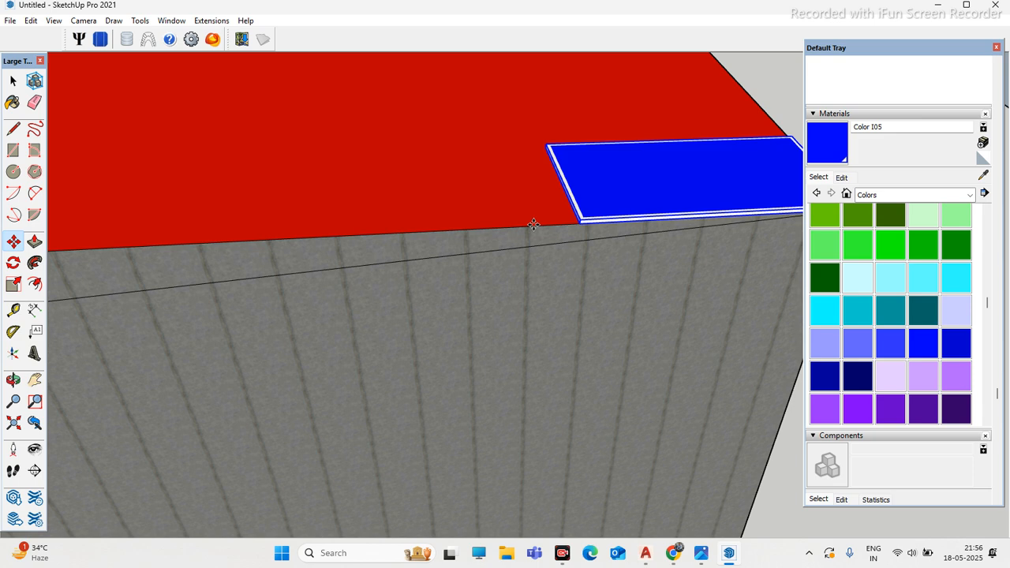
click(534, 225)
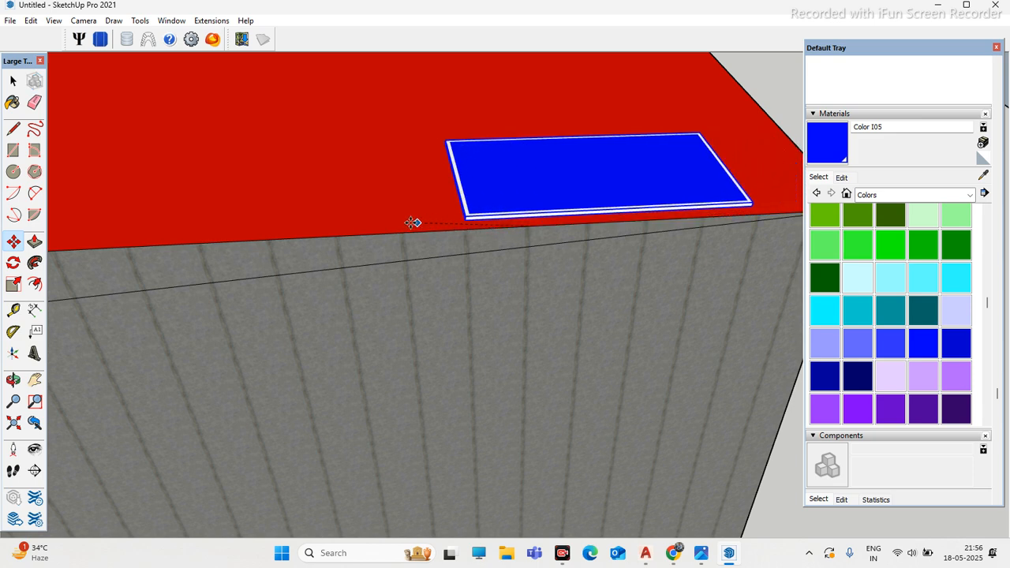
click(342, 237)
Step: Move the panel inward from the gable edge, parallel to the roof's eave edge
middle_drag(341, 237, 422, 282)
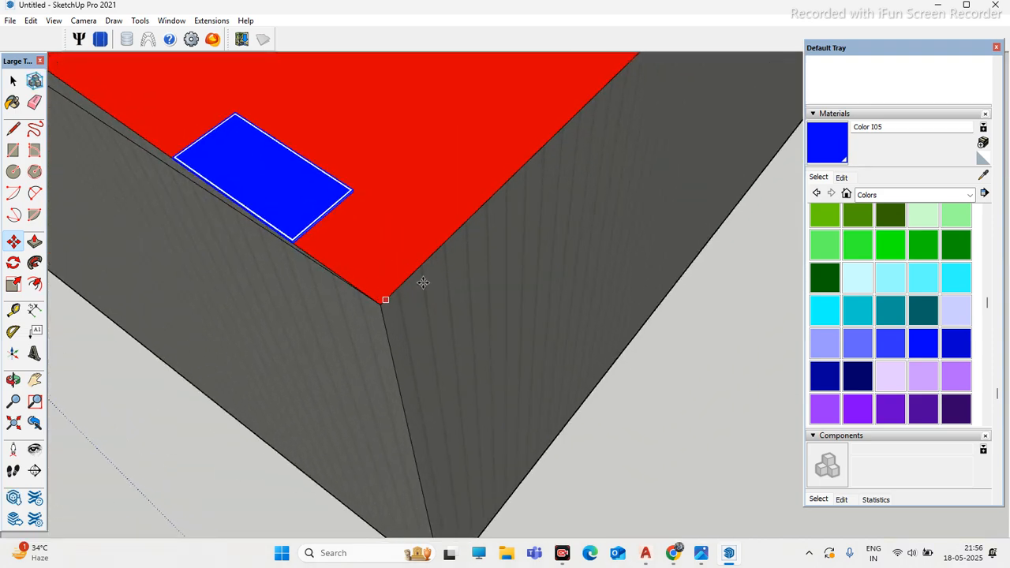
click(380, 307)
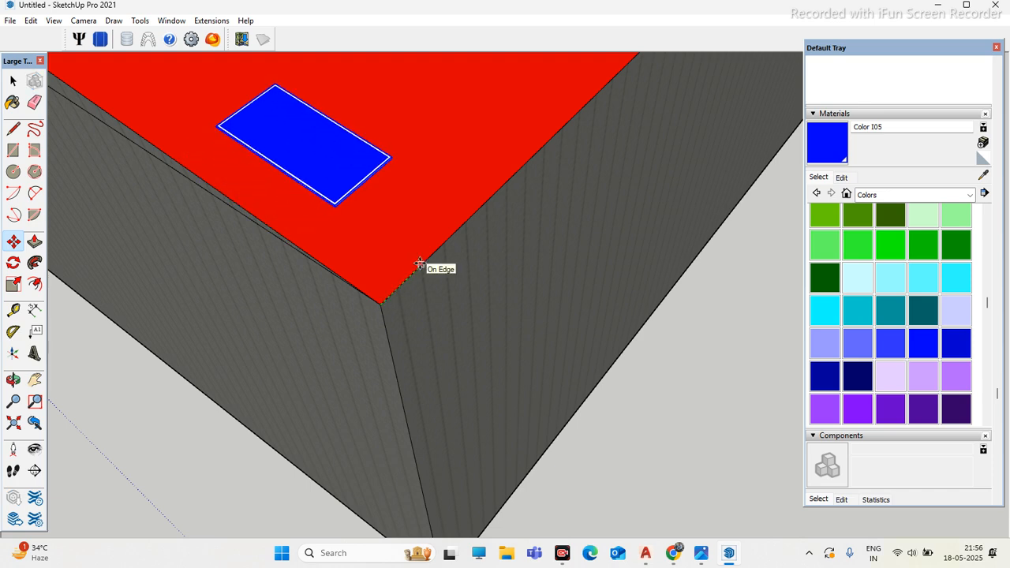
click(418, 265)
Step: Copy the panel from its lower frame corner to the adjacent corner along the eave direction, placing the two panels edge to edge
middle_drag(419, 264, 471, 212)
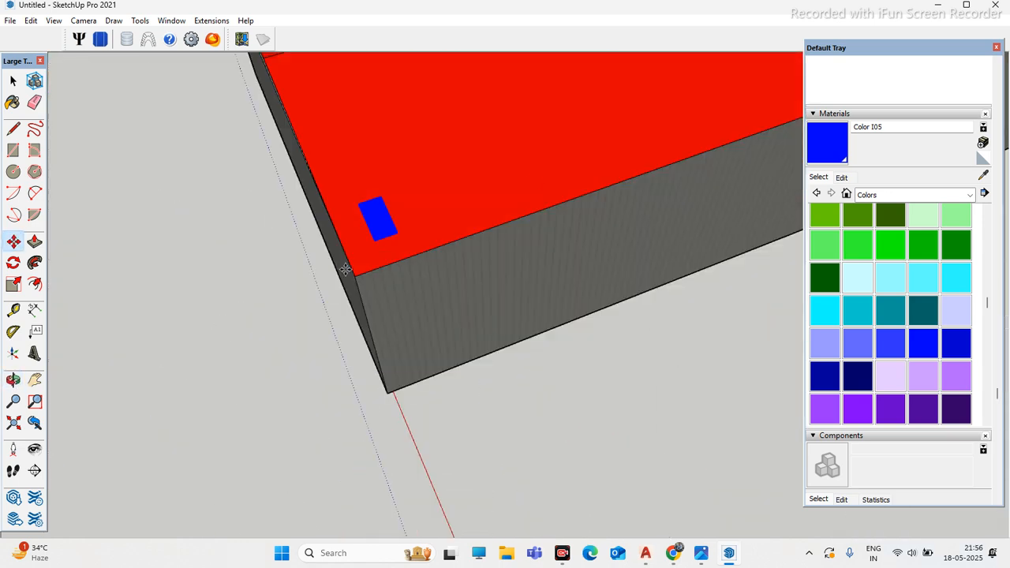
scroll(471, 211, up, 8)
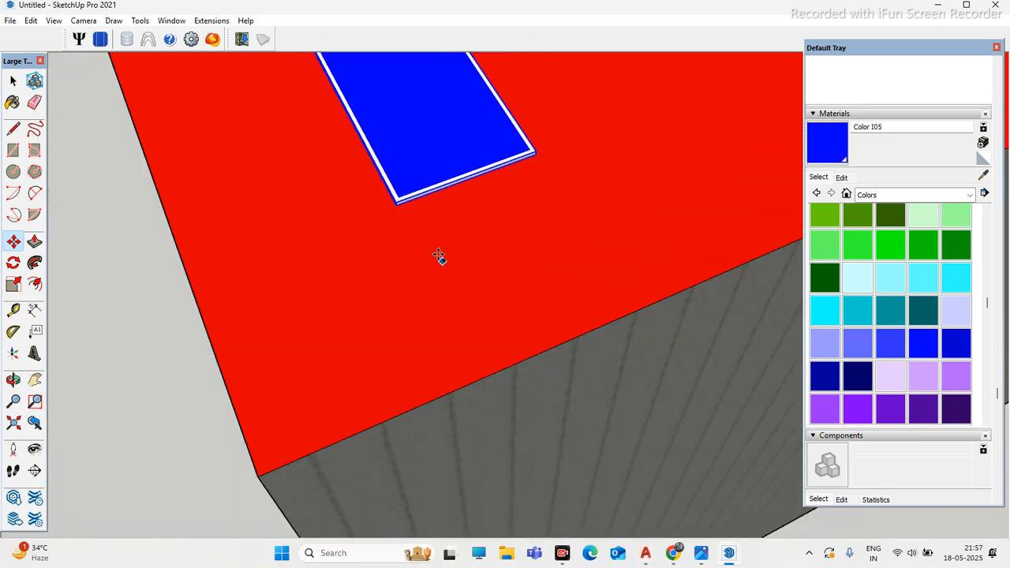
scroll(396, 204, up, 3)
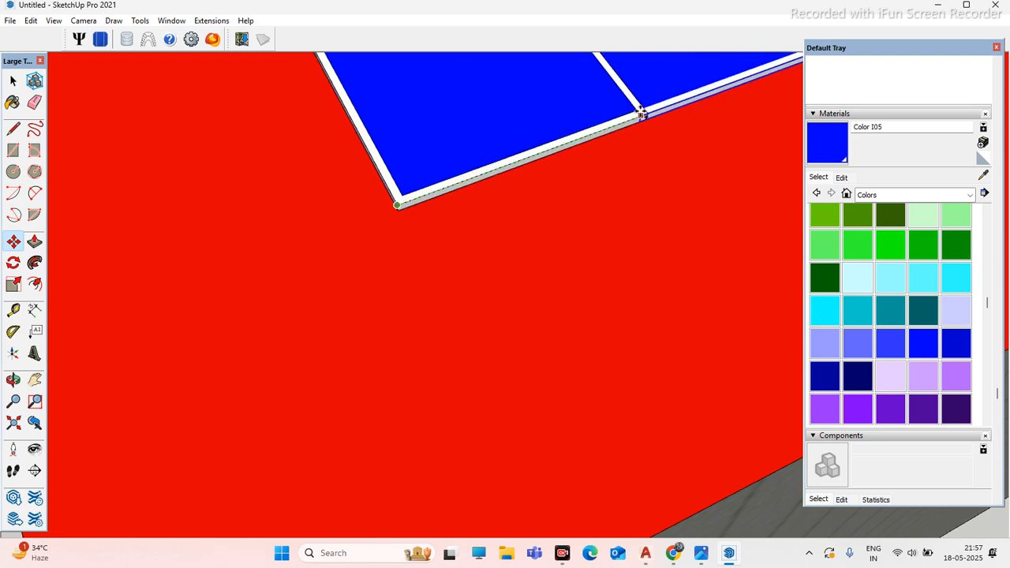
click(647, 116)
scroll(554, 181, down, 3)
middle_drag(549, 183, 595, 172)
scroll(520, 198, up, 3)
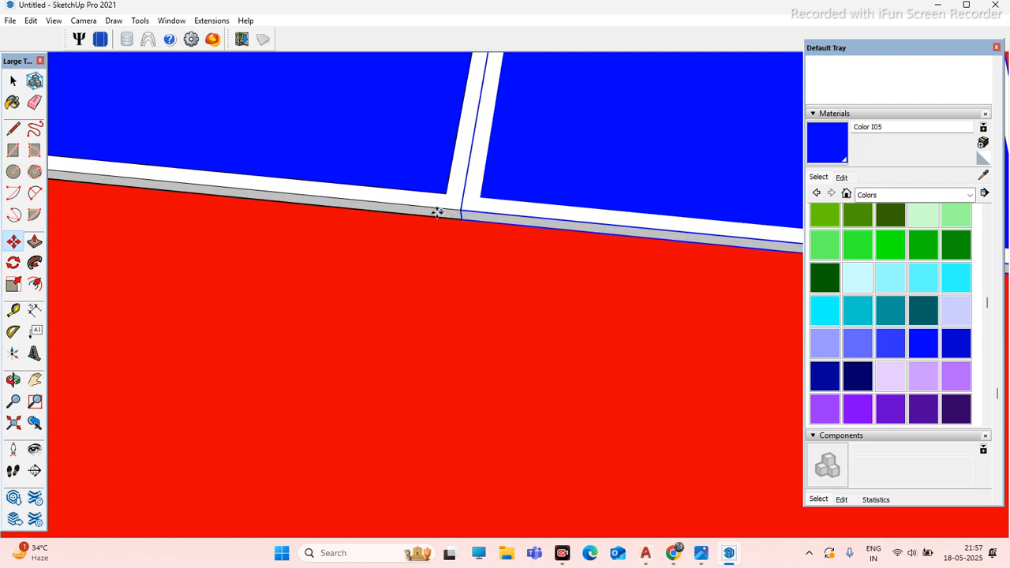
scroll(437, 212, up, 2)
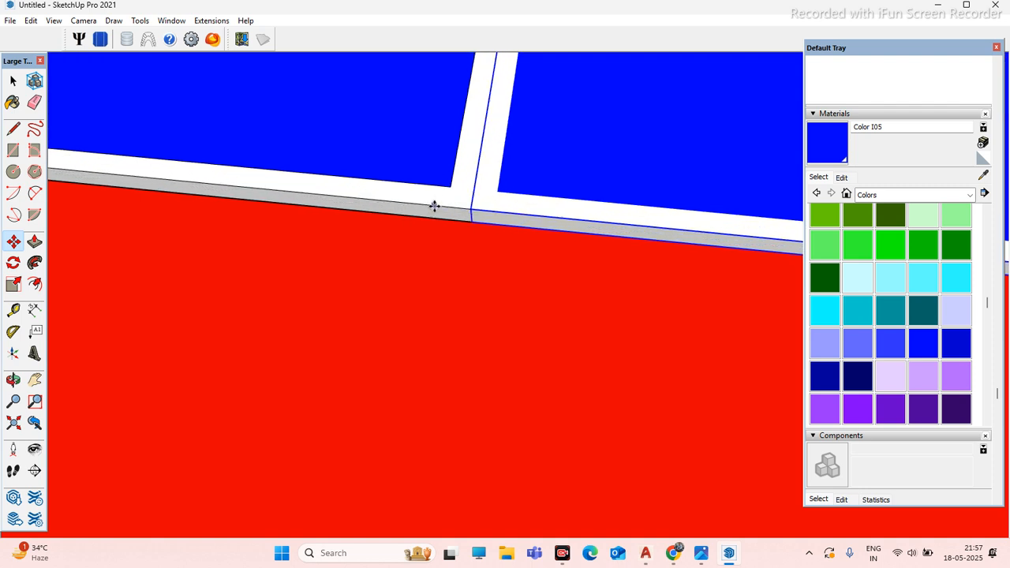
Step: Move the copied panel slightly along the eave direction to leave a narrow gap beside the first panel
scroll(433, 205, up, 2)
click(432, 204)
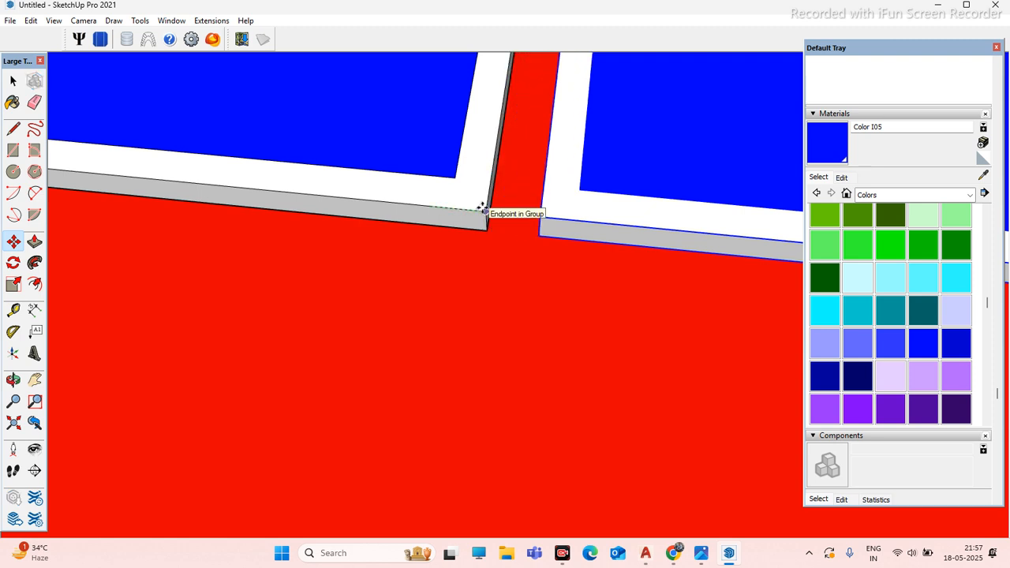
click(394, 218)
middle_drag(394, 219, 547, 260)
scroll(547, 260, down, 10)
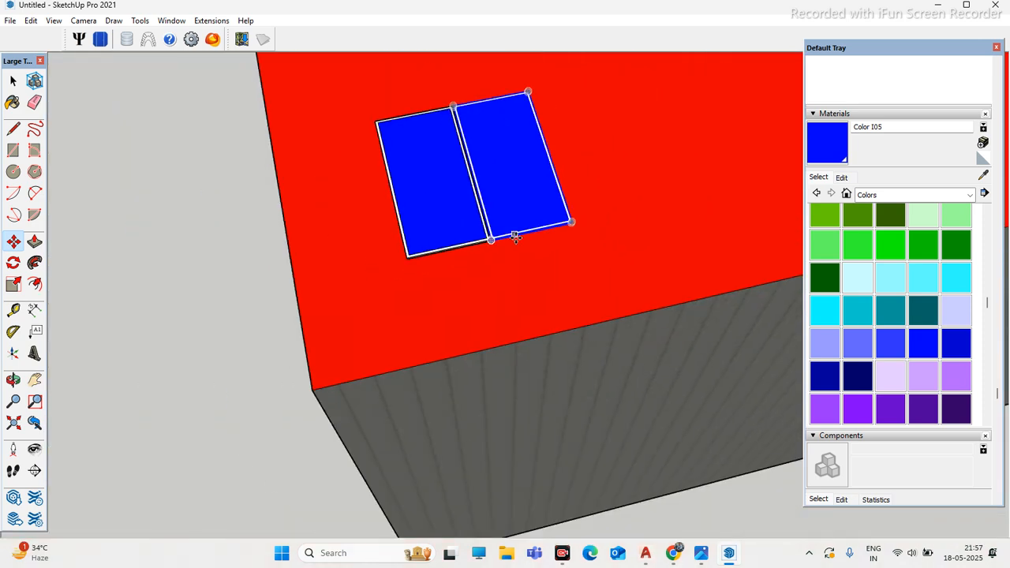
Step: Try to copy the second panel along the eave by picking matching lower frame corners, and undo the copy
scroll(570, 188, down, 3)
middle_drag(570, 189, 489, 197)
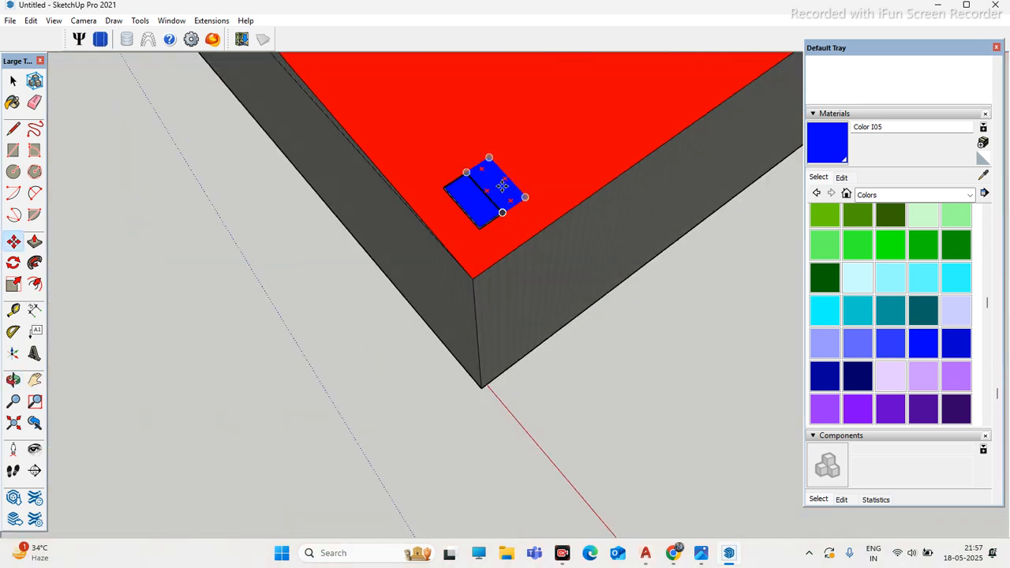
scroll(394, 182, up, 5)
click(13, 80)
click(166, 229)
middle_drag(166, 229, 273, 232)
scroll(528, 210, up, 3)
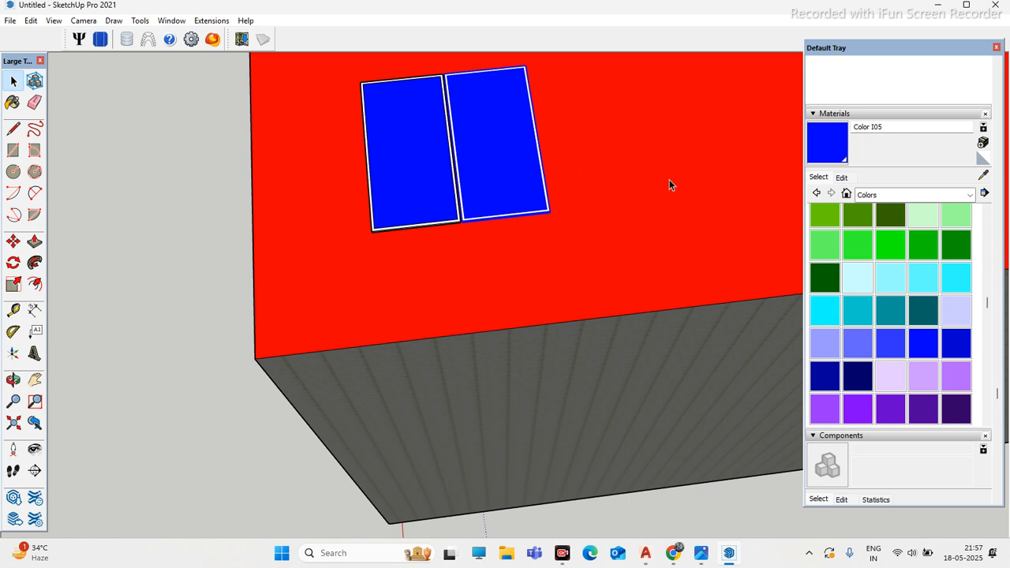
key(m)
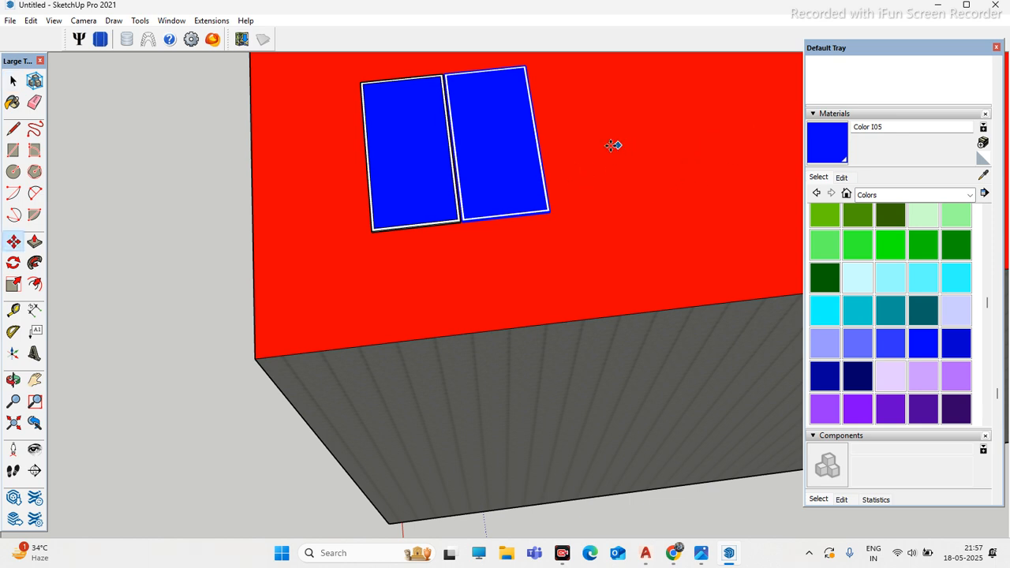
scroll(446, 219, up, 5)
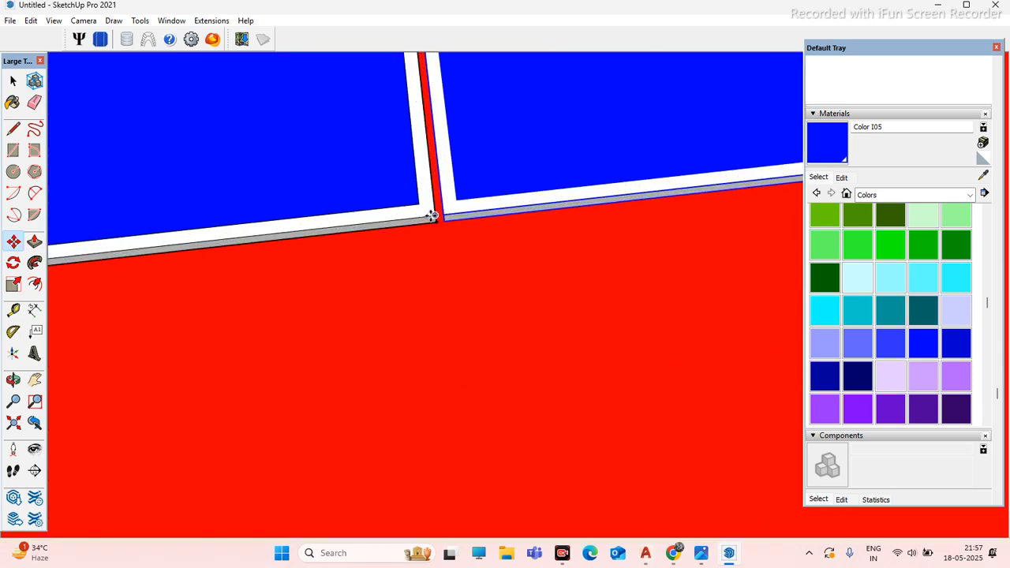
scroll(388, 219, down, 6)
scroll(604, 198, up, 4)
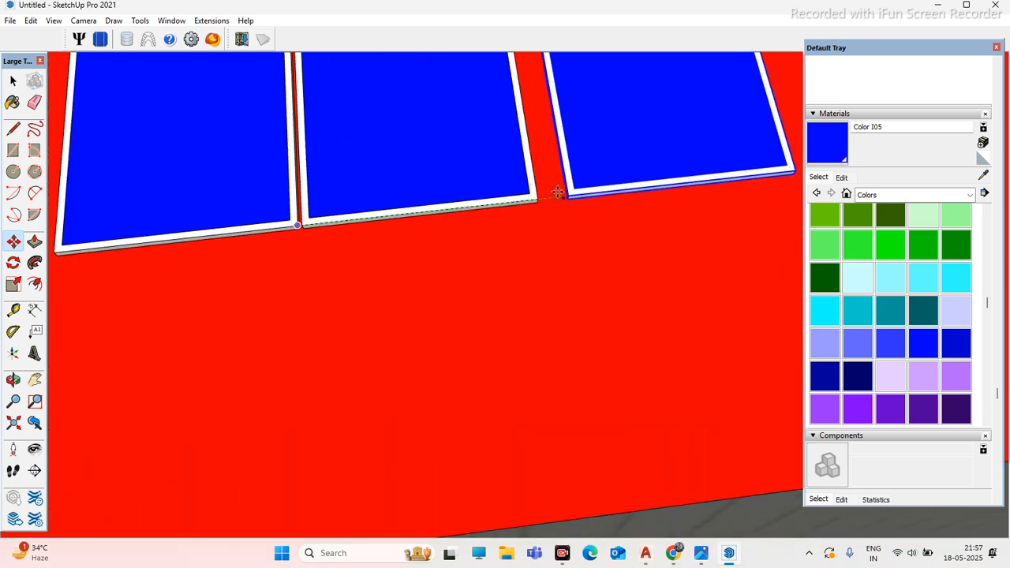
click(539, 199)
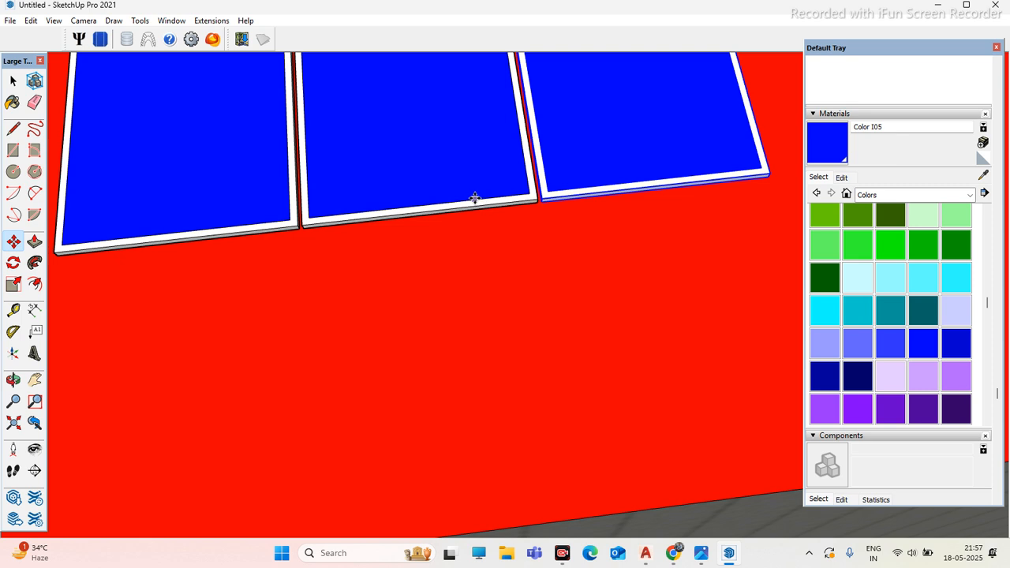
key(ctrl+z)
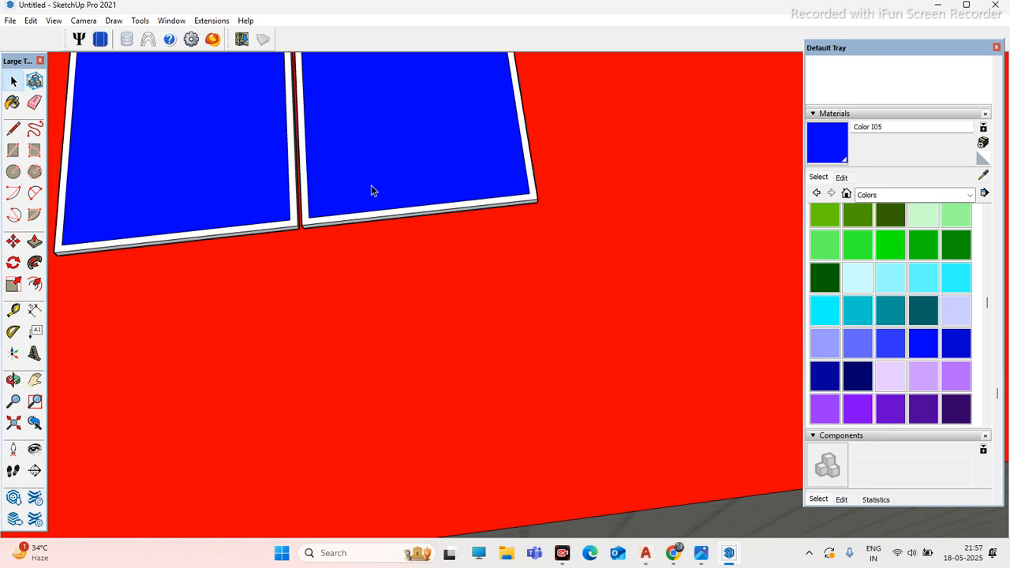
Step: Copy the second panel along the eave with the same narrow gap and array it into a row partway across the roof
scroll(302, 222, up, 3)
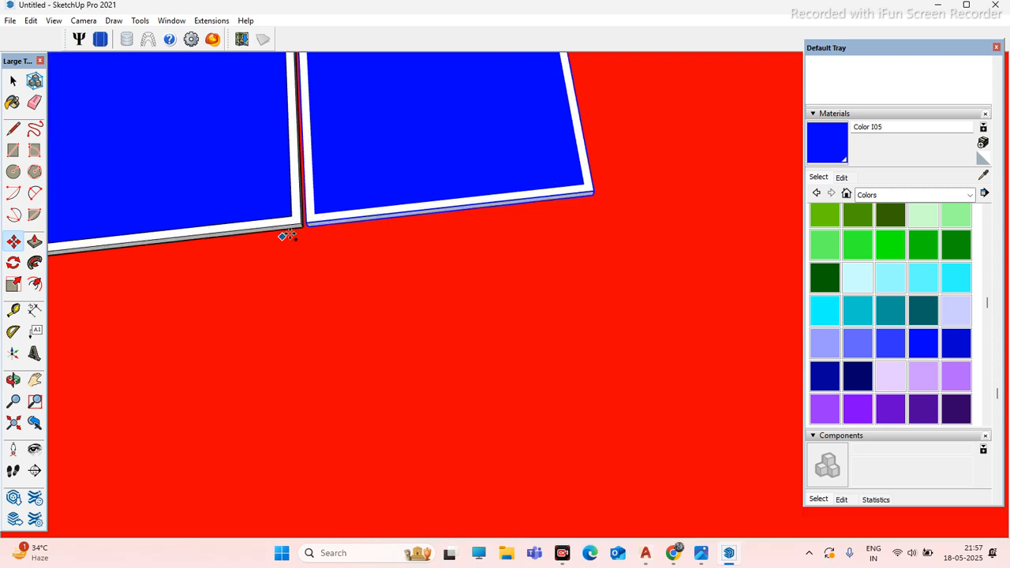
ctrl+drag(390, 208, 663, 181)
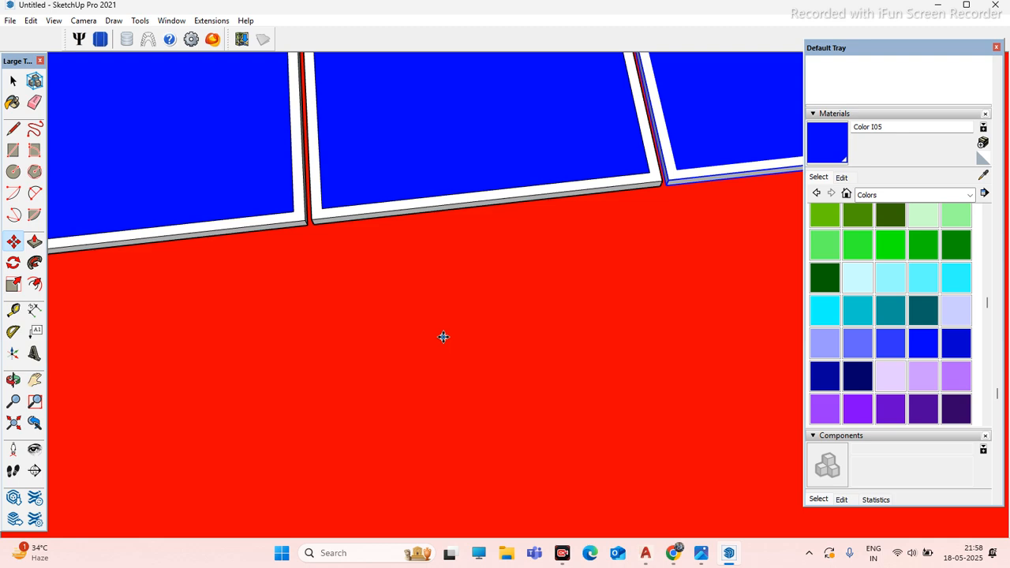
scroll(374, 300, down, 10)
scroll(317, 231, down, 3)
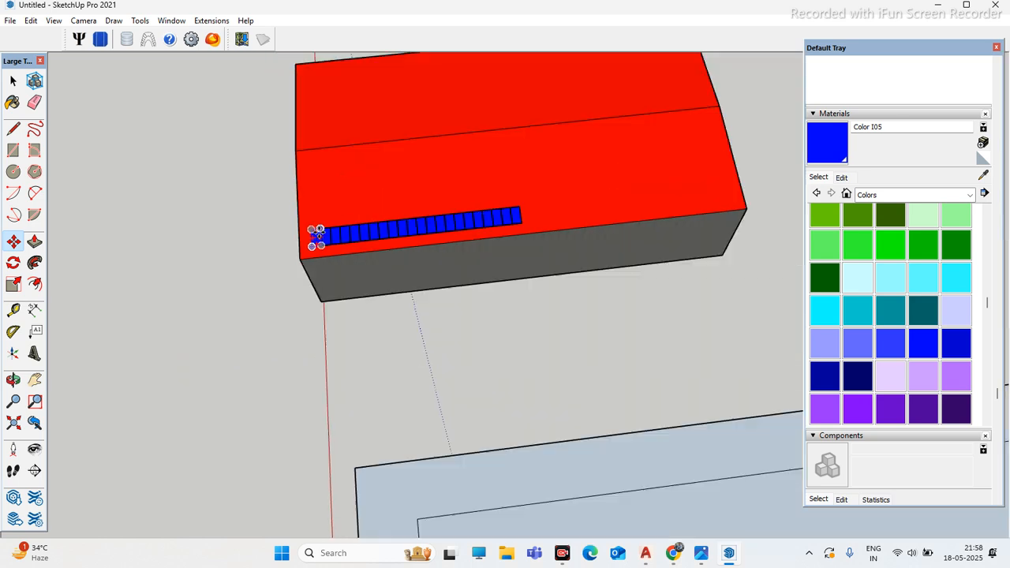
Step: Inspect the panel row's far end and the gaps between its last panels
scroll(500, 248, up, 4)
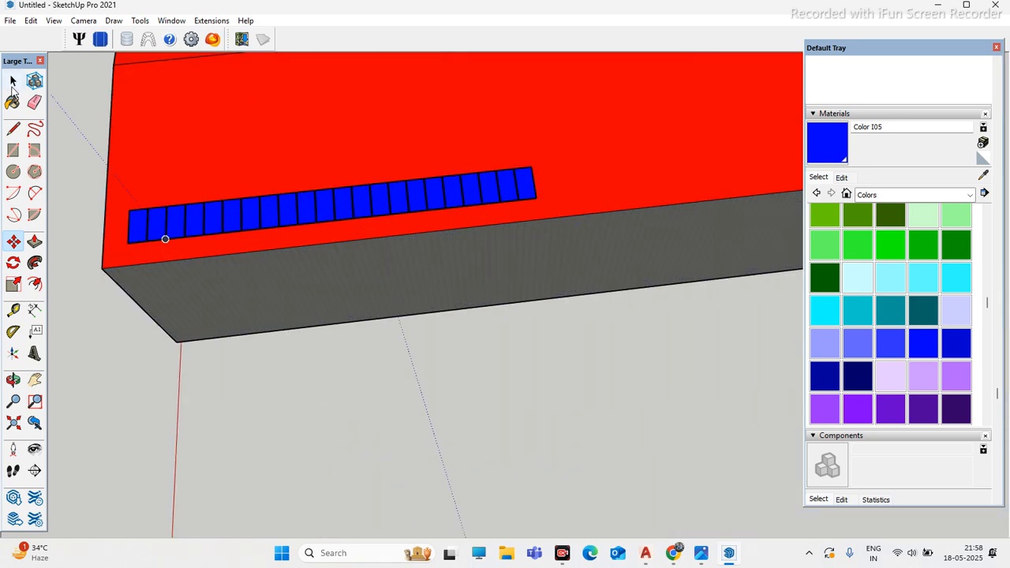
scroll(532, 189, up, 5)
middle_drag(527, 194, 416, 143)
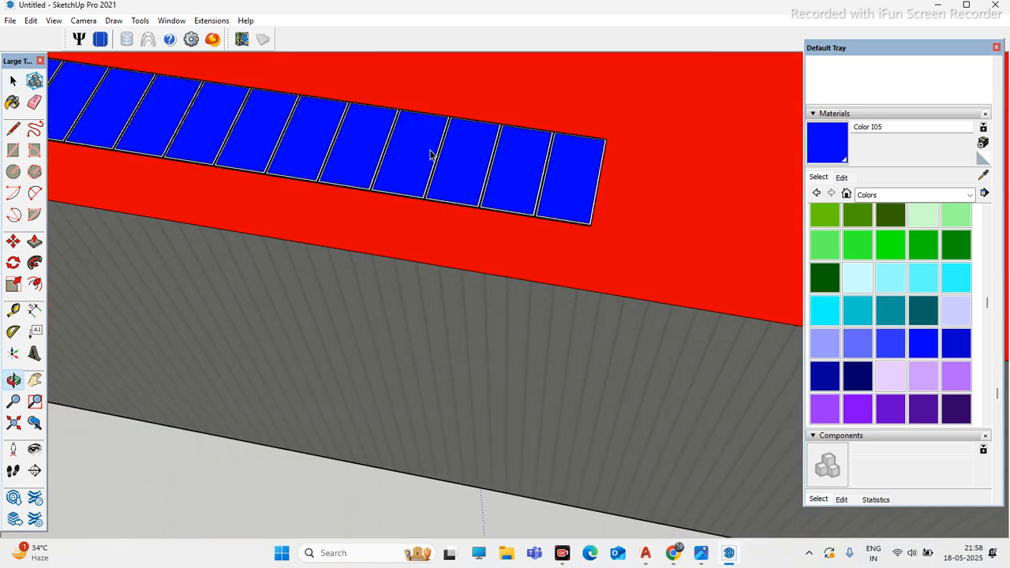
scroll(571, 208, up, 3)
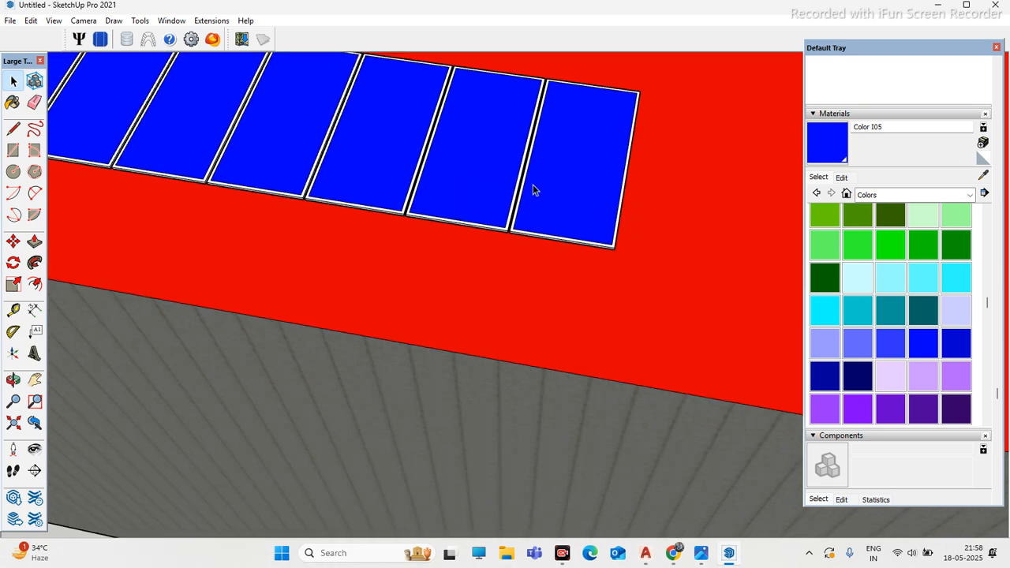
scroll(532, 186, up, 6)
scroll(451, 228, down, 4)
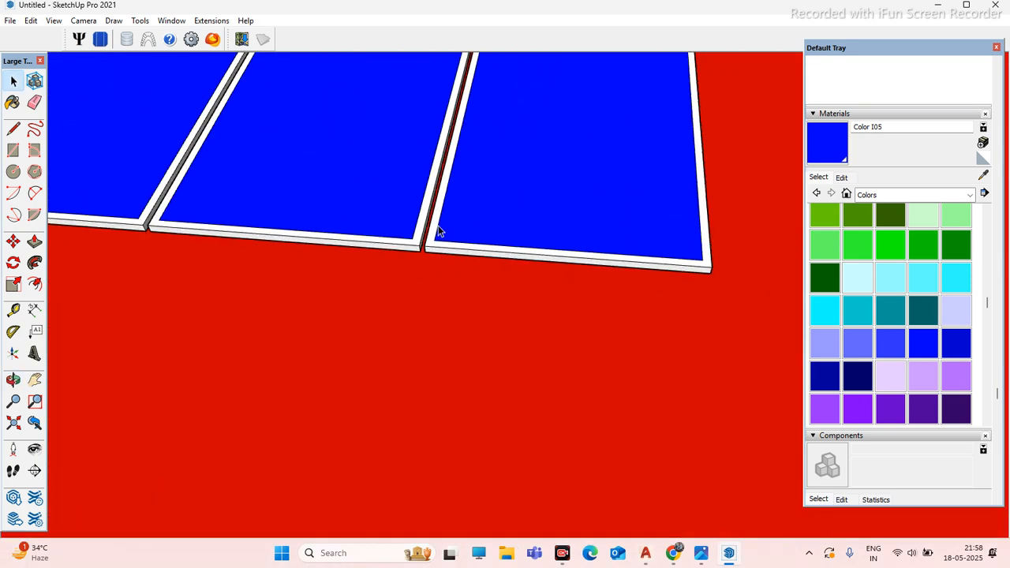
scroll(489, 228, up, 1)
mouse_move(489, 229)
middle_down()
mouse_move(465, 294)
mouse_move(460, 273)
mouse_move(410, 268)
mouse_move(441, 271)
middle_up()
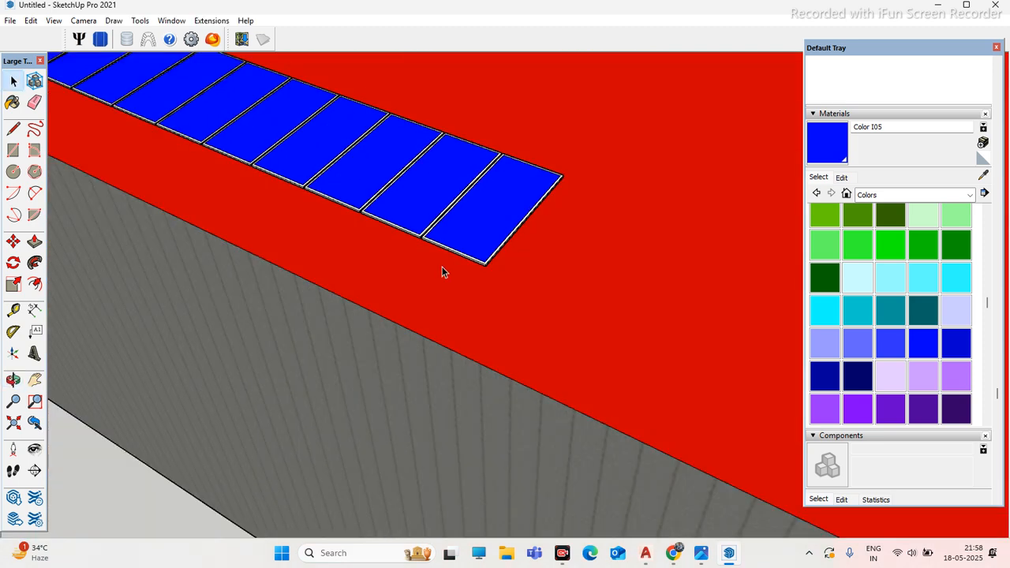
Step: Copy the row's end panel along the eave with the same gap and array it past the far gable edge
scroll(458, 256, up, 2)
click(489, 231)
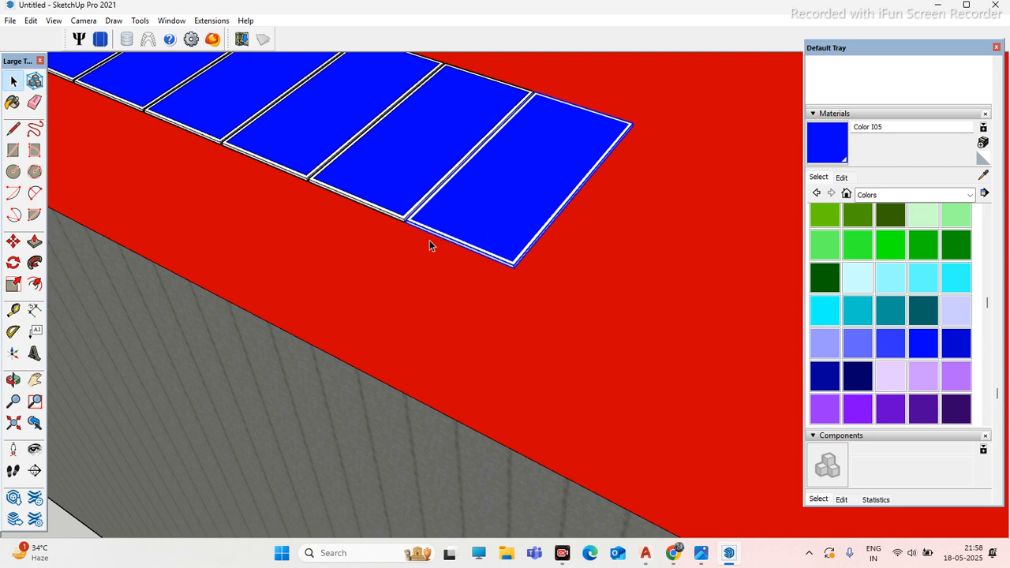
middle_drag(431, 238, 526, 268)
key(m)
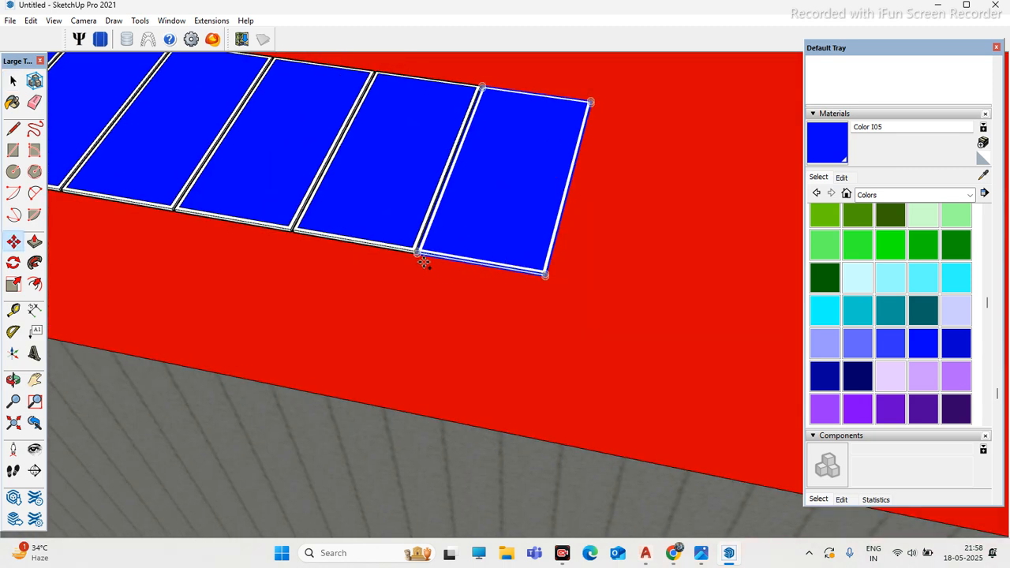
scroll(432, 265, up, 3)
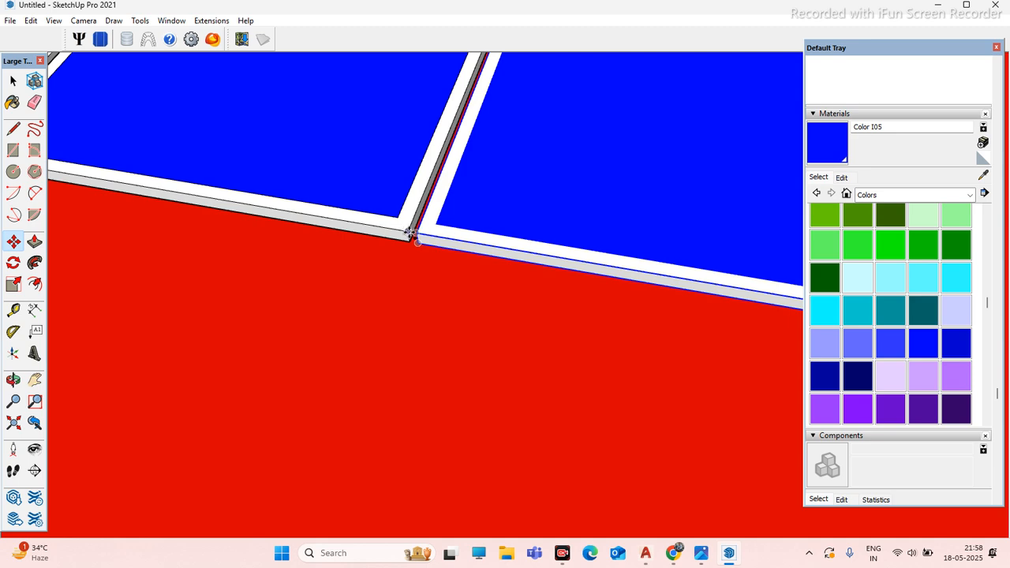
scroll(408, 231, up, 1)
scroll(304, 233, down, 3)
scroll(555, 270, up, 4)
click(542, 270)
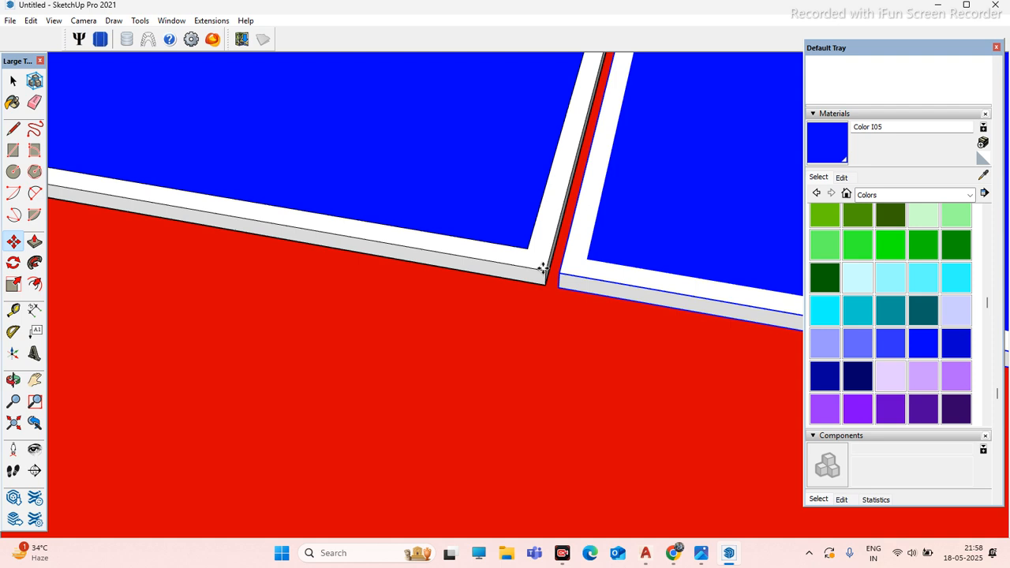
click(542, 269)
scroll(543, 269, down, 8)
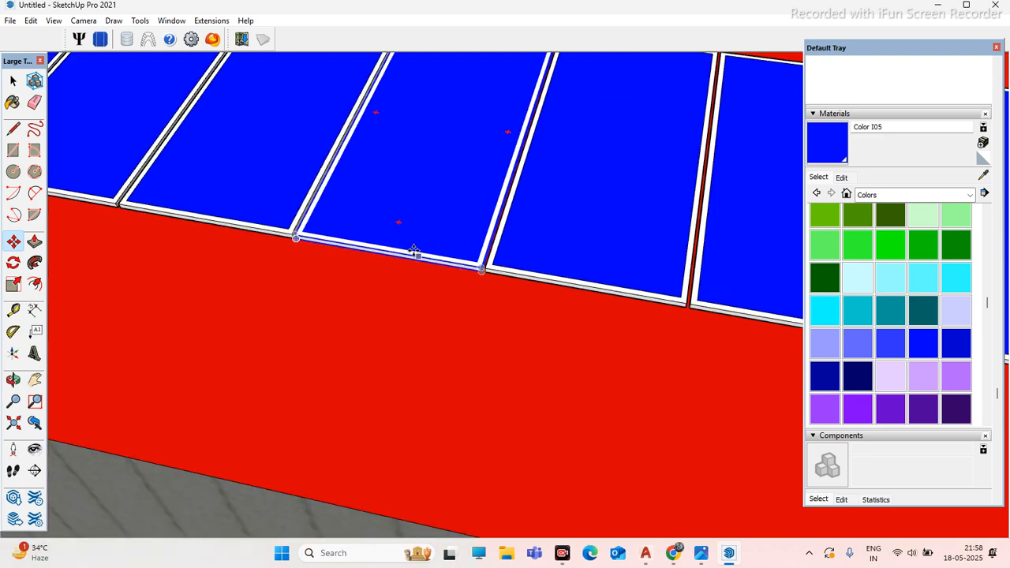
scroll(371, 229, down, 10)
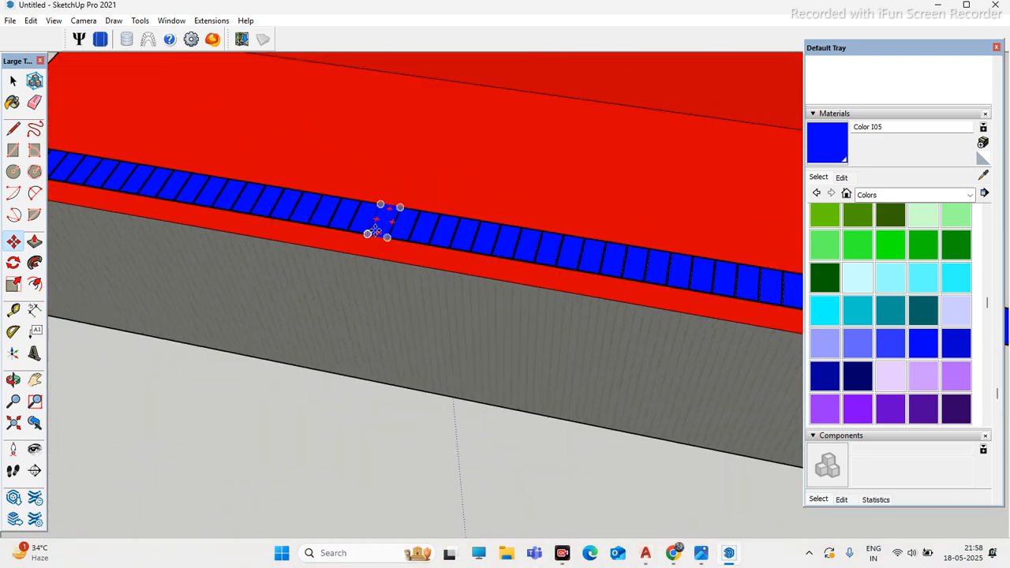
scroll(590, 269, up, 2)
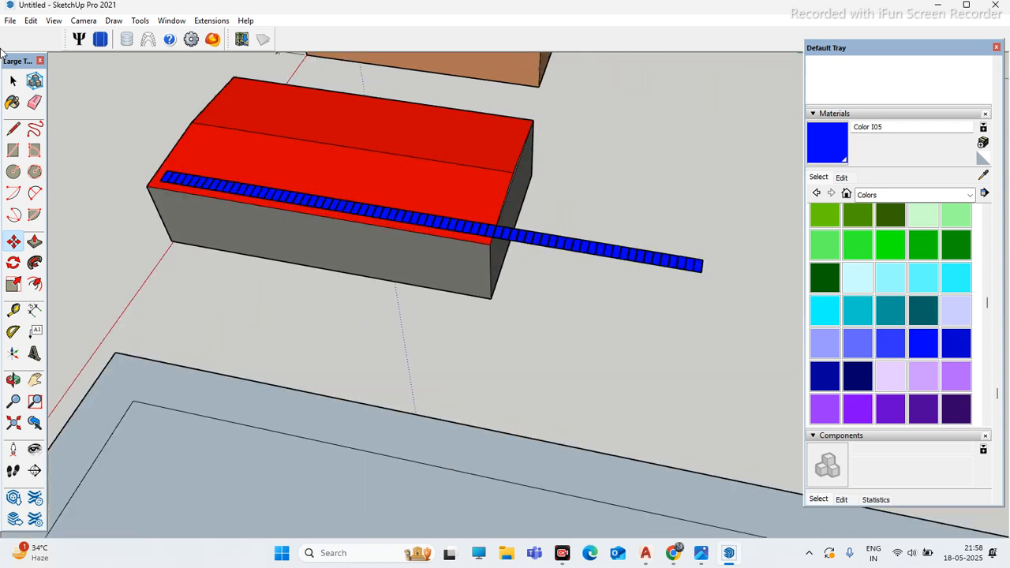
Step: Delete the panels overhanging the far gable edge and the end panel touching it, leaving a margin at the roof edge
click(14, 84)
scroll(526, 202, up, 2)
middle_drag(436, 198, 508, 262)
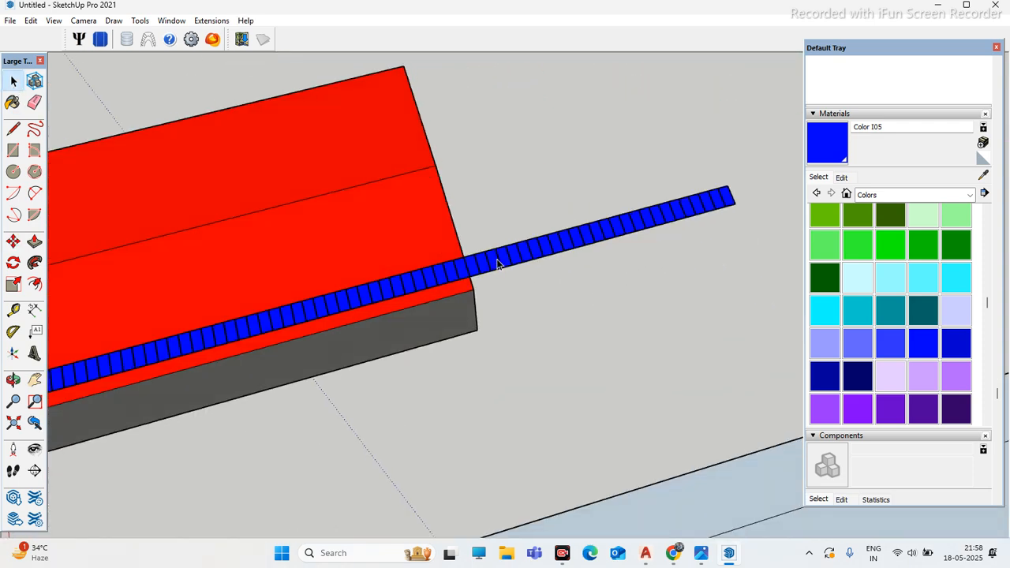
scroll(507, 261, down, 3)
scroll(608, 203, up, 3)
drag(309, 313, 308, 311)
click(606, 204)
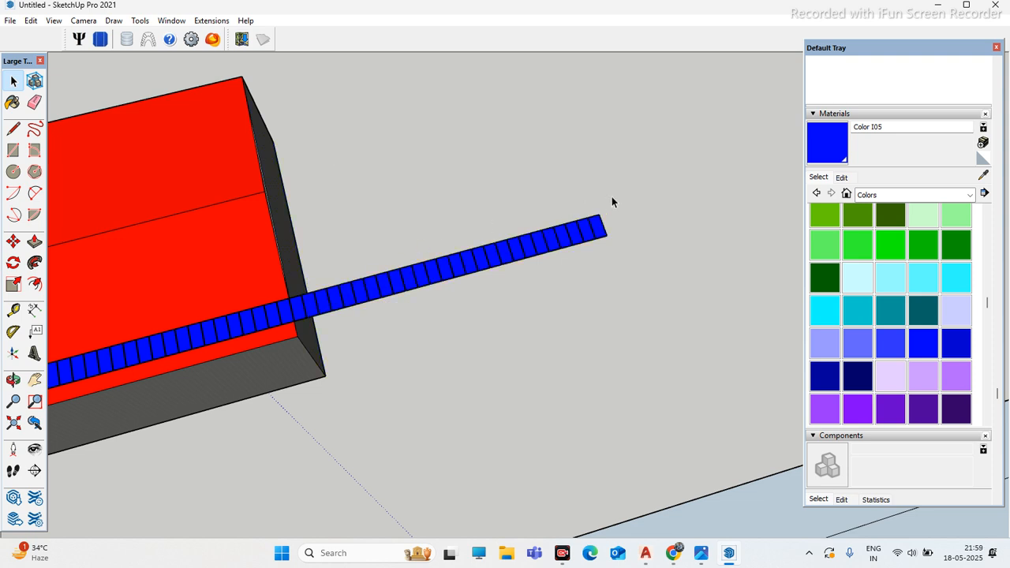
drag(381, 330, 369, 331)
scroll(276, 305, up, 3)
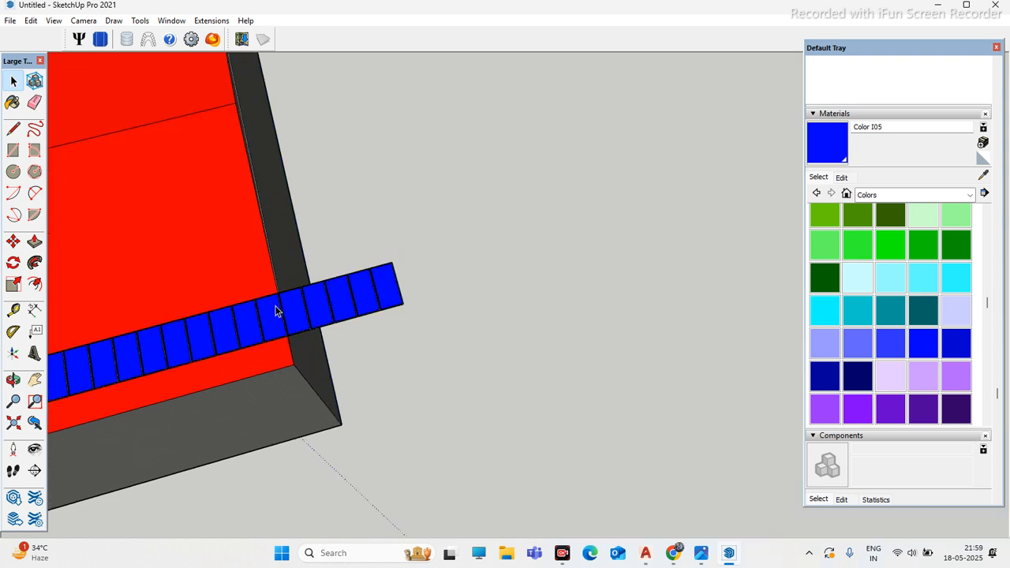
drag(298, 318, 476, 270)
middle_drag(477, 270, 349, 308)
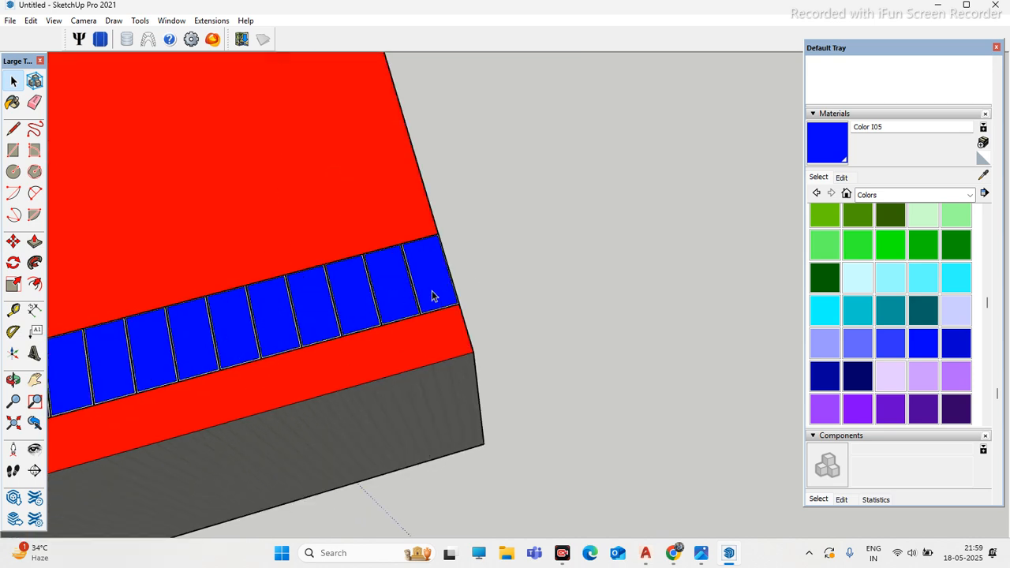
scroll(466, 295, down, 5)
middle_drag(597, 293, 339, 365)
scroll(229, 377, up, 3)
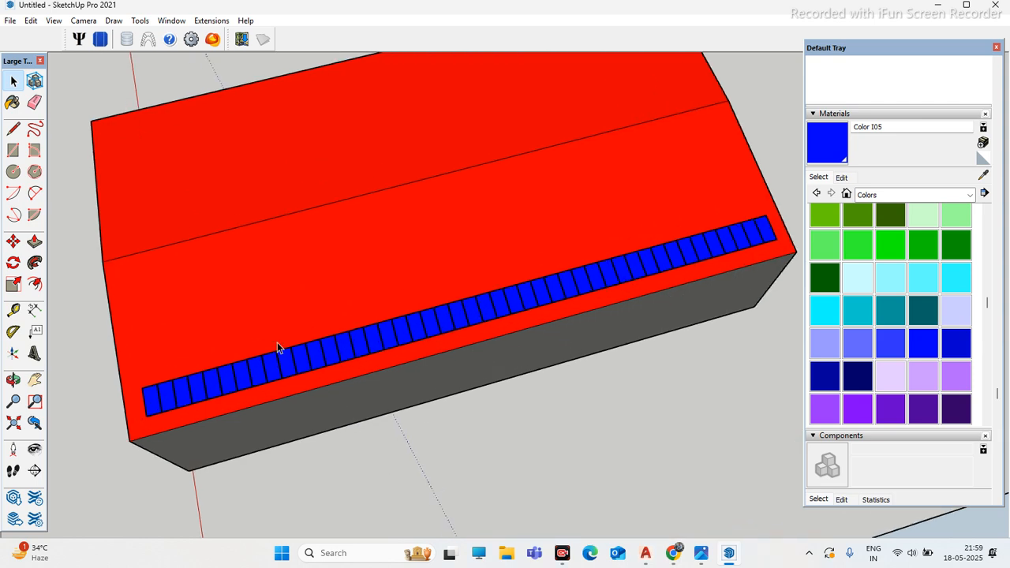
Step: Select the panels one after another from the near end of the row along the eave
scroll(487, 311, down, 4)
scroll(467, 299, up, 4)
scroll(385, 284, down, 4)
middle_drag(385, 283, 210, 384)
scroll(230, 407, up, 3)
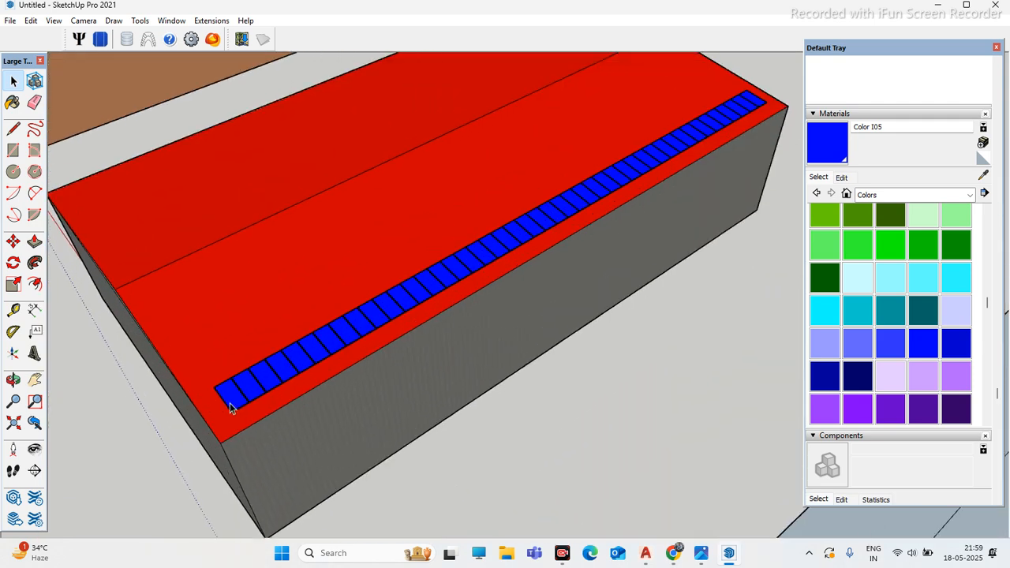
click(234, 401)
shift+click(254, 385)
shift+click(270, 375)
shift+click(286, 368)
shift+click(300, 358)
shift+click(318, 350)
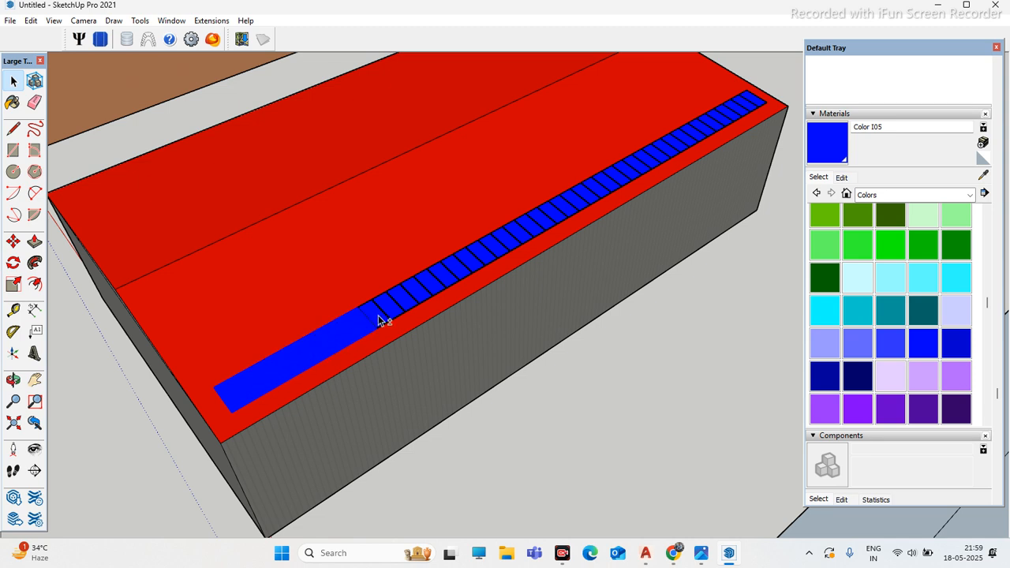
Step: Extend the selection to the remaining panels of the row up to the far gable edge
scroll(398, 314, down, 3)
scroll(236, 368, up, 4)
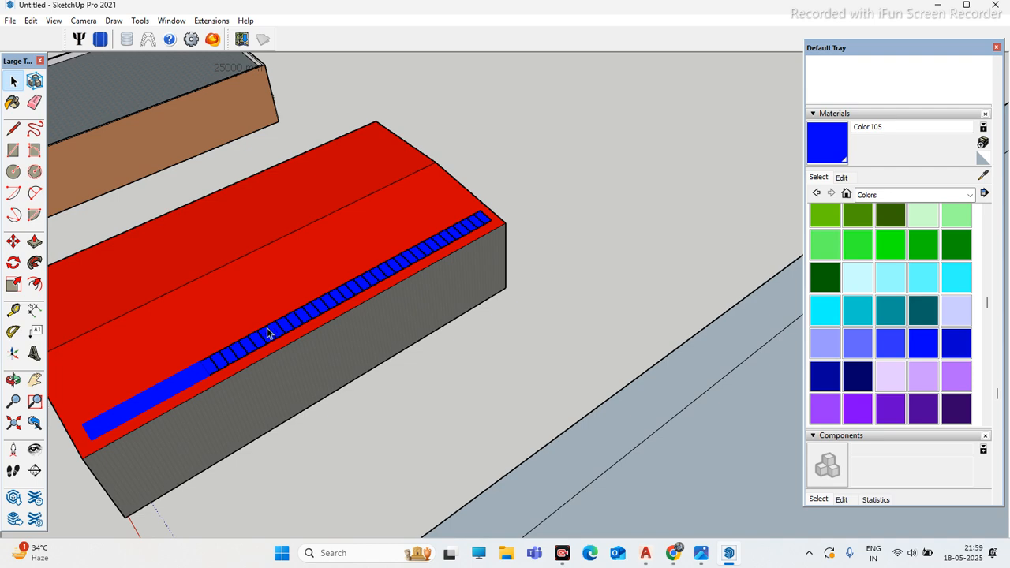
scroll(424, 311, down, 3)
scroll(462, 257, up, 4)
drag(230, 371, 188, 409)
shift+click(403, 196)
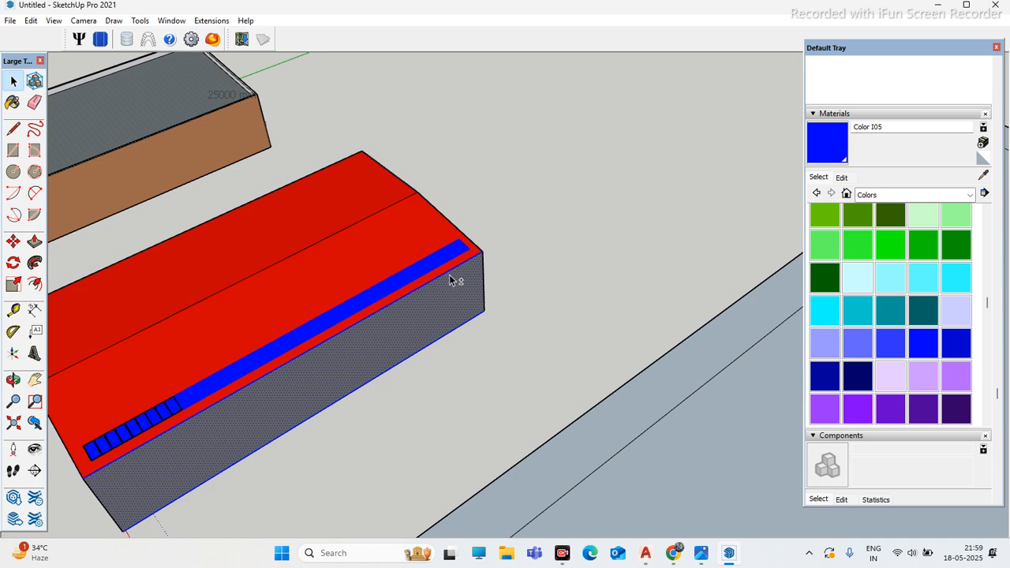
Step: Remove the long side wall face from the selection, keeping the panels along the eave selected
scroll(462, 334, up, 2)
click(467, 329)
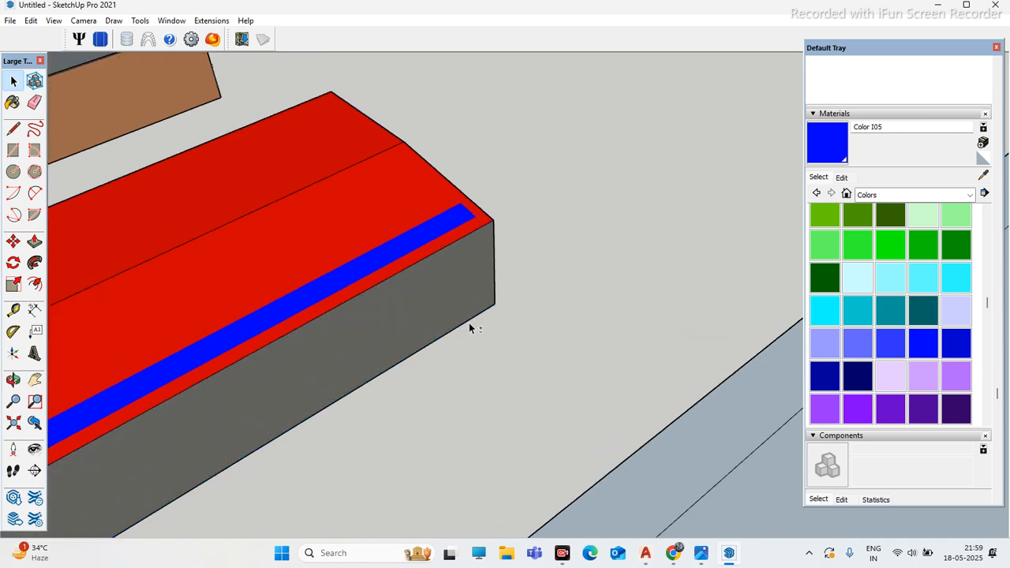
middle_drag(339, 360, 130, 347)
middle_drag(642, 340, 335, 269)
scroll(760, 250, up, 1)
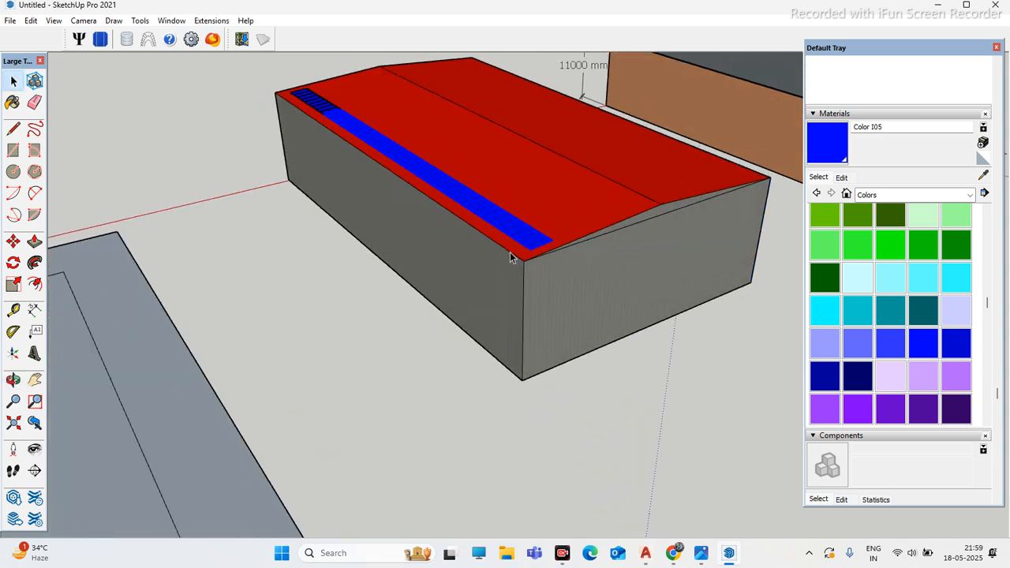
middle_drag(449, 252, 410, 510)
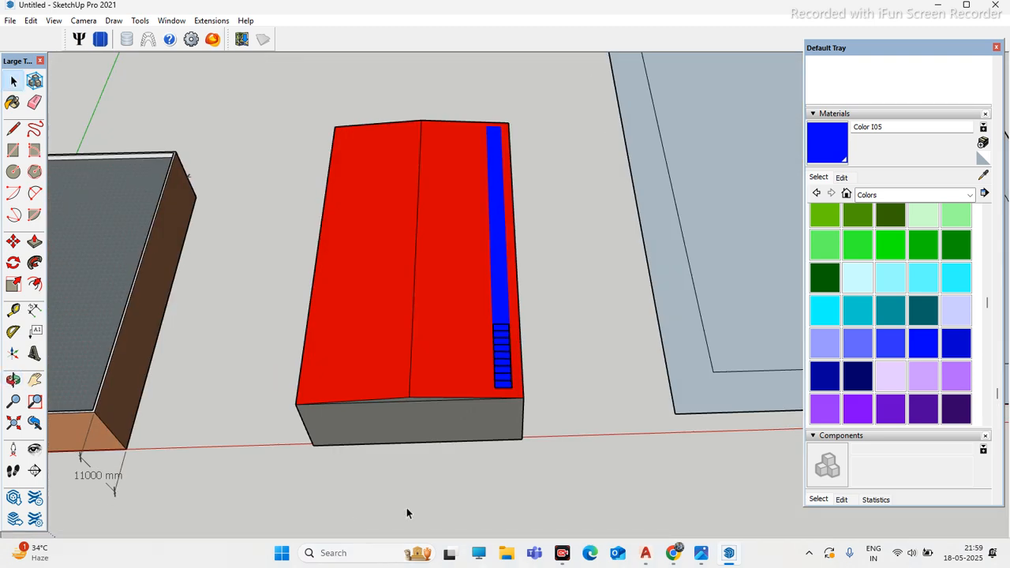
scroll(506, 383, up, 3)
scroll(506, 383, up, 2)
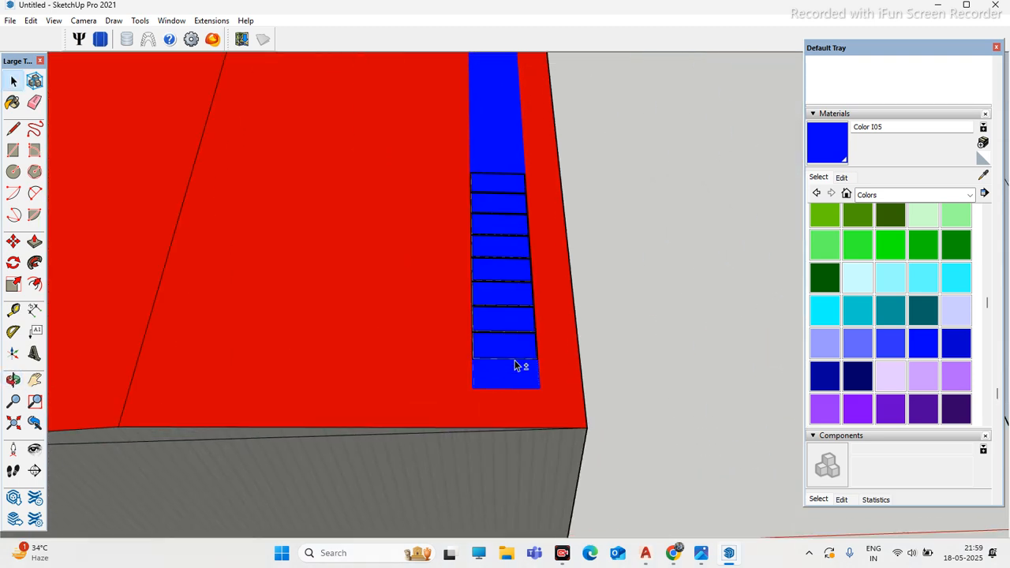
Step: Add the remaining unselected panels at the near gable end to the row selection
key(ctrl+z)
key(ctrl+z)
key(ctrl+z)
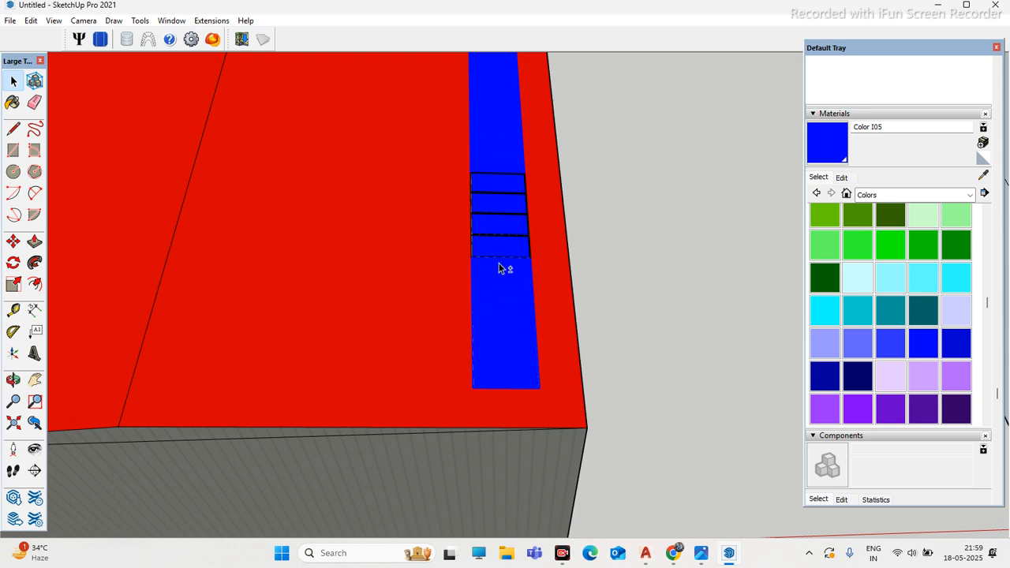
key(ctrl+z)
key(ctrl+z)
Step: Copy the selected row up the roof slope, corner to corner, so the copy sits flush against the first row
middle_drag(462, 307, 430, 304)
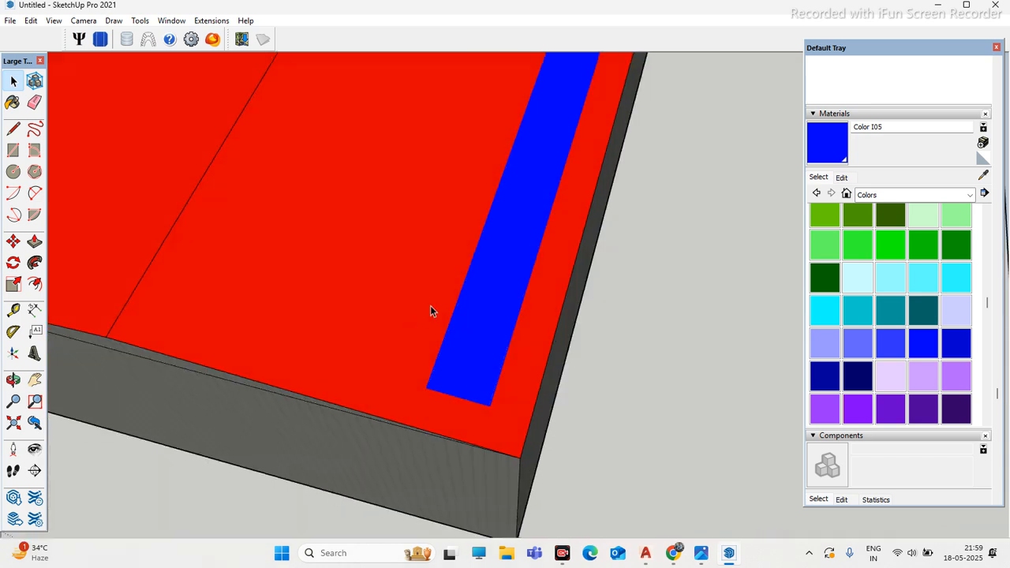
scroll(430, 305, down, 3)
scroll(447, 349, up, 3)
key(m)
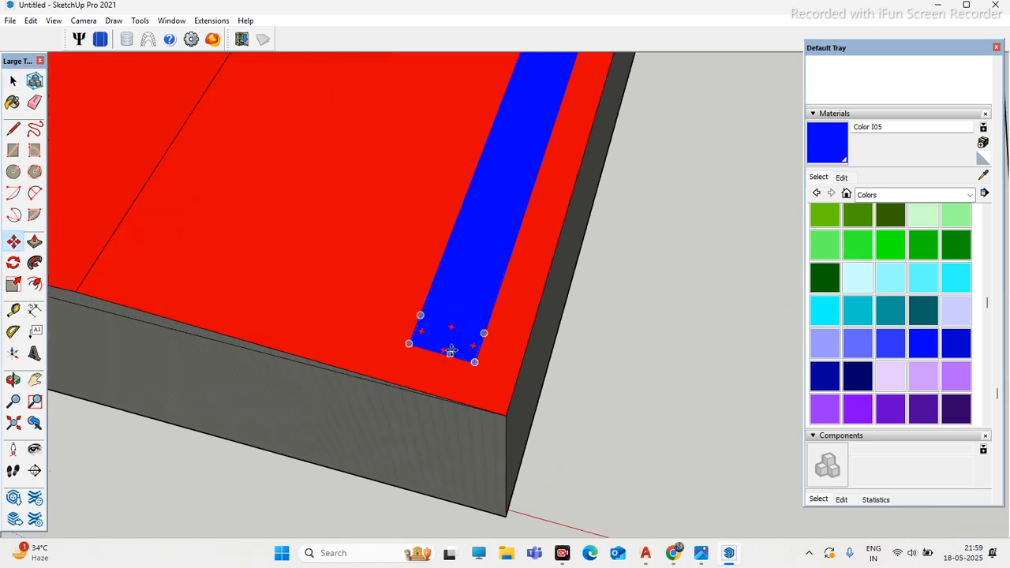
middle_drag(505, 339, 448, 319)
scroll(507, 370, up, 3)
scroll(517, 363, up, 2)
scroll(556, 363, down, 3)
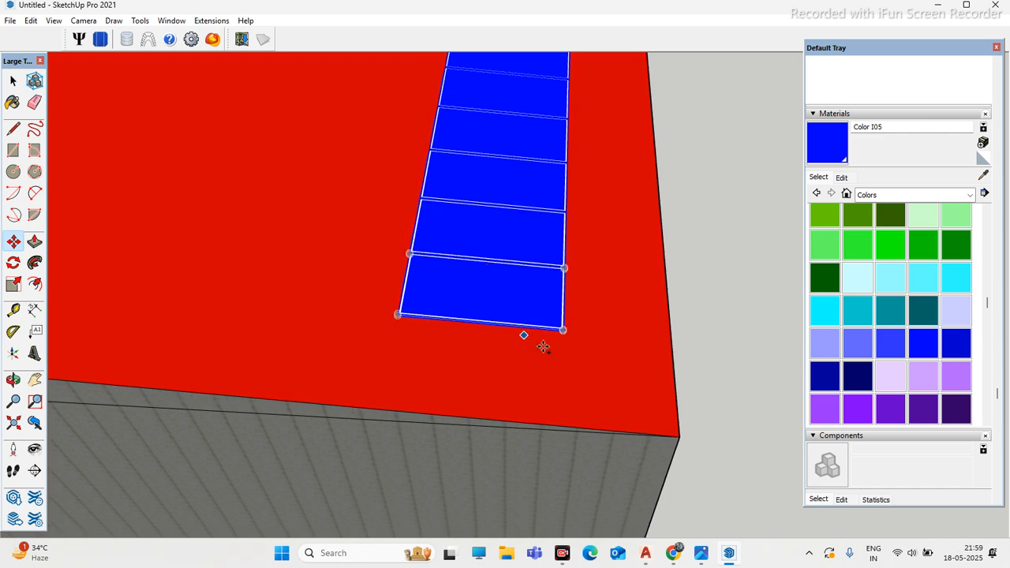
scroll(544, 344, up, 3)
scroll(576, 311, up, 2)
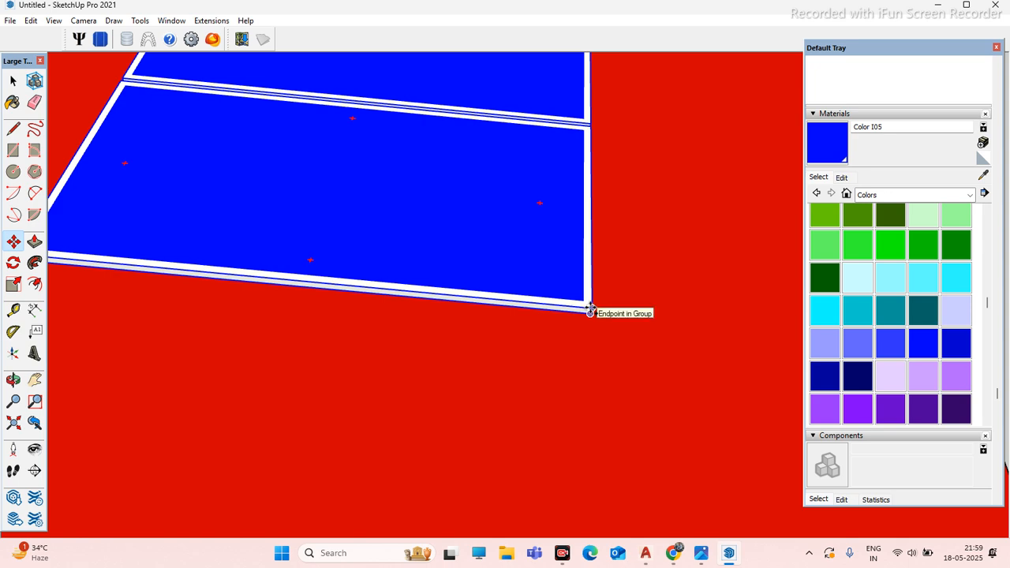
scroll(633, 313, down, 4)
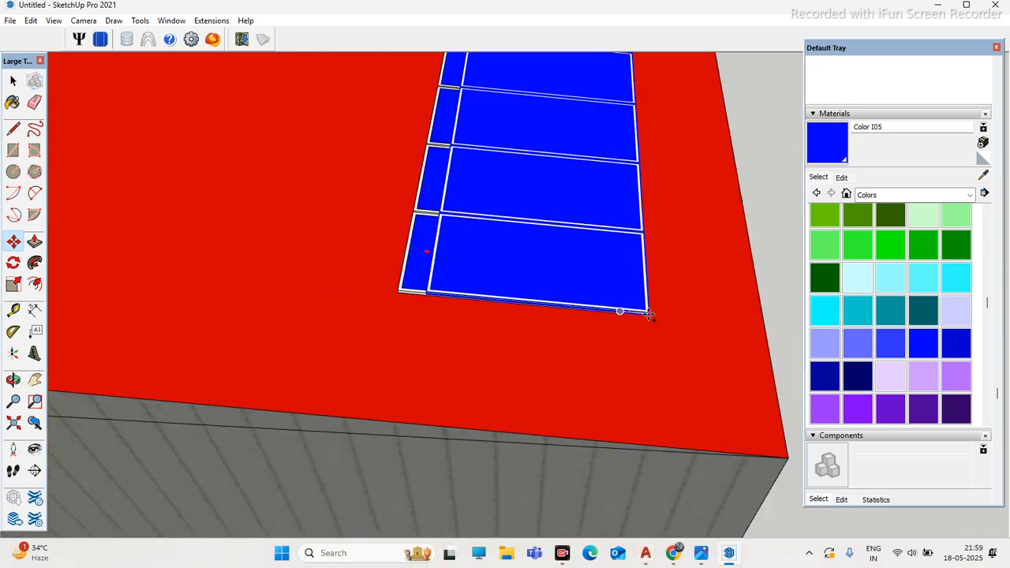
scroll(429, 293, up, 2)
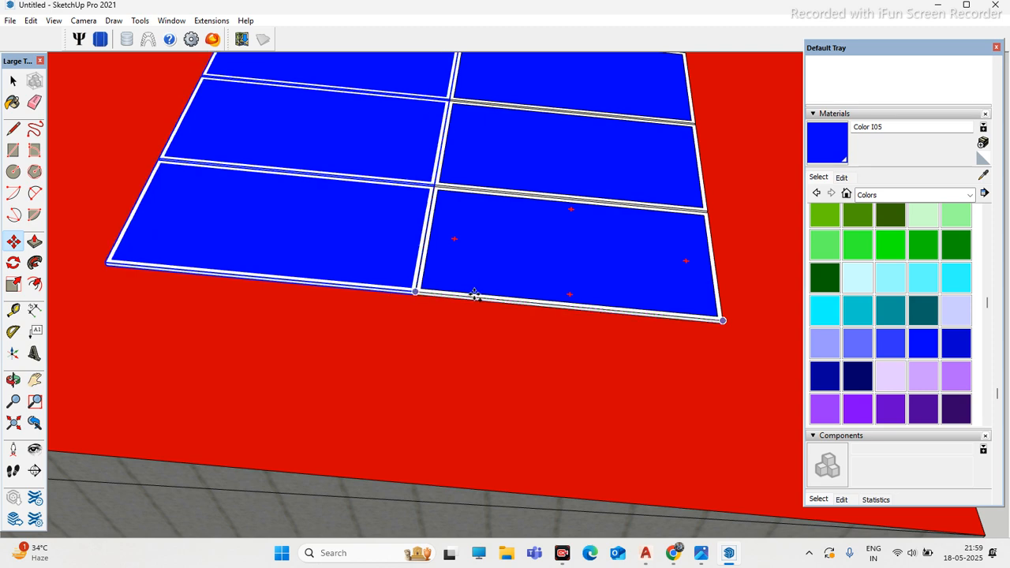
scroll(470, 290, up, 4)
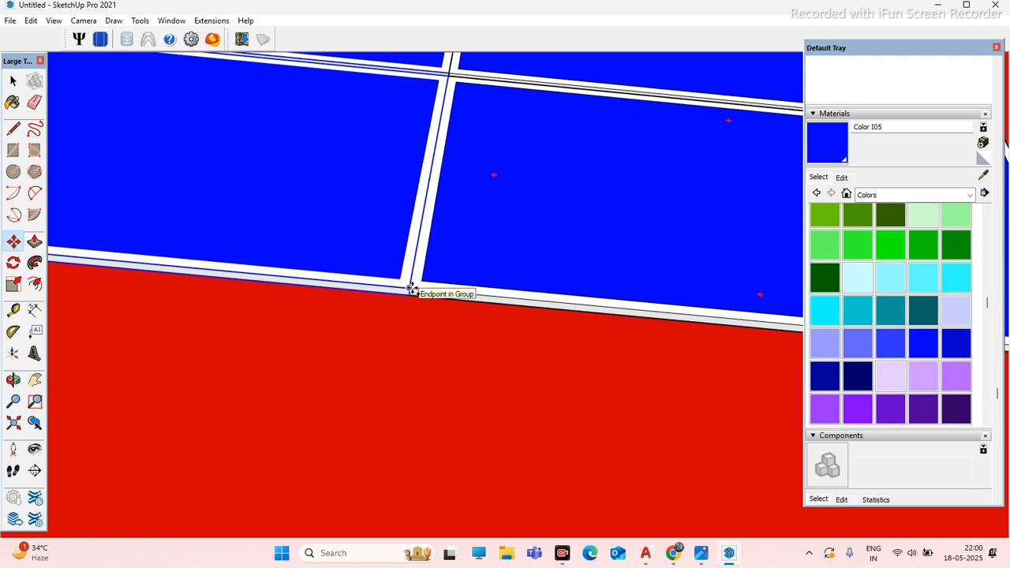
Step: Move the copied row slightly up the slope to leave a narrow gap between the two rows, and clear the selection
click(412, 289)
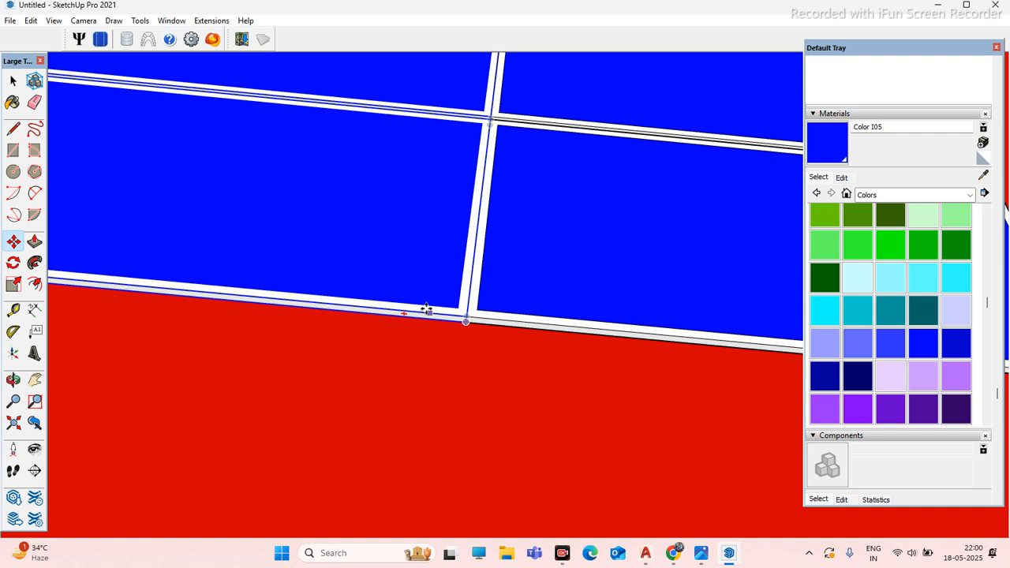
click(446, 309)
click(447, 309)
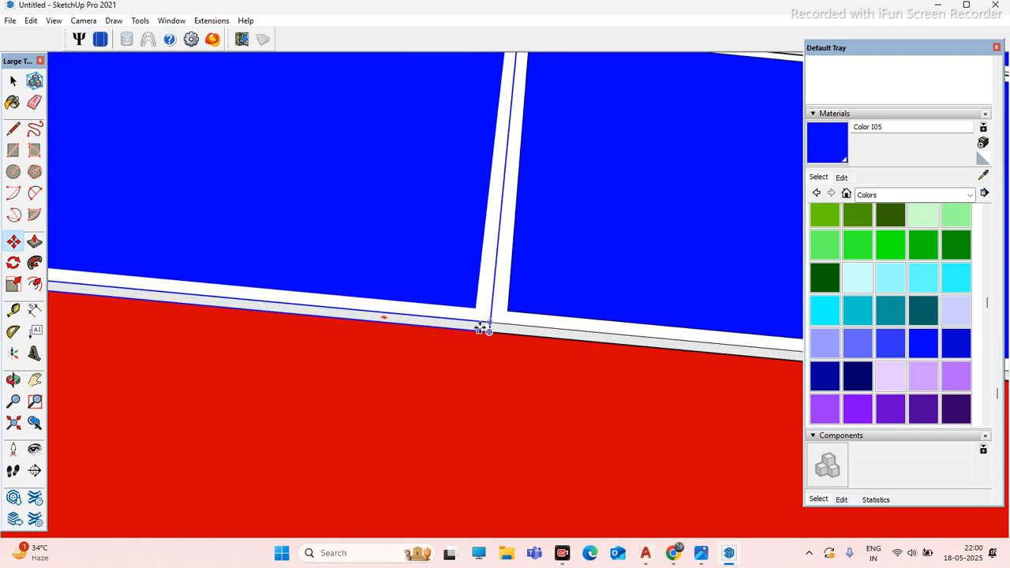
scroll(520, 326, up, 2)
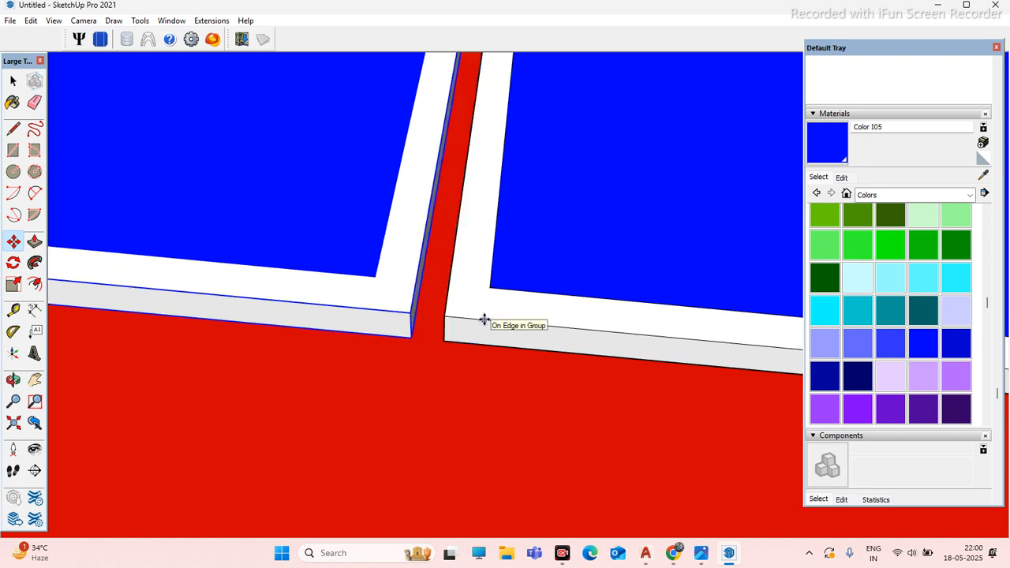
scroll(529, 367, down, 3)
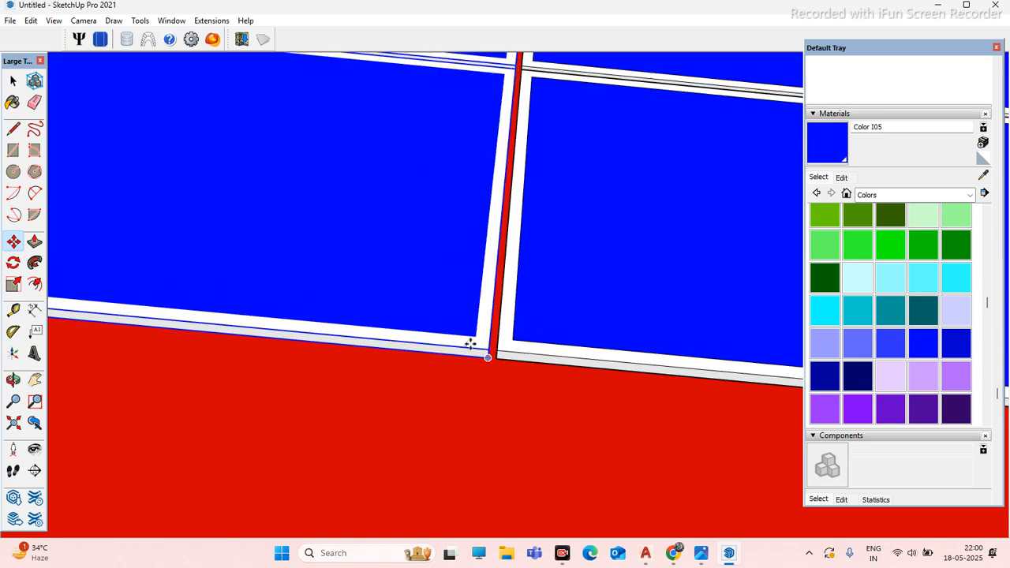
scroll(473, 355, down, 3)
mouse_move(401, 394)
middle_down()
mouse_move(354, 363)
mouse_move(460, 330)
middle_up()
scroll(460, 329, down, 3)
scroll(439, 317, up, 2)
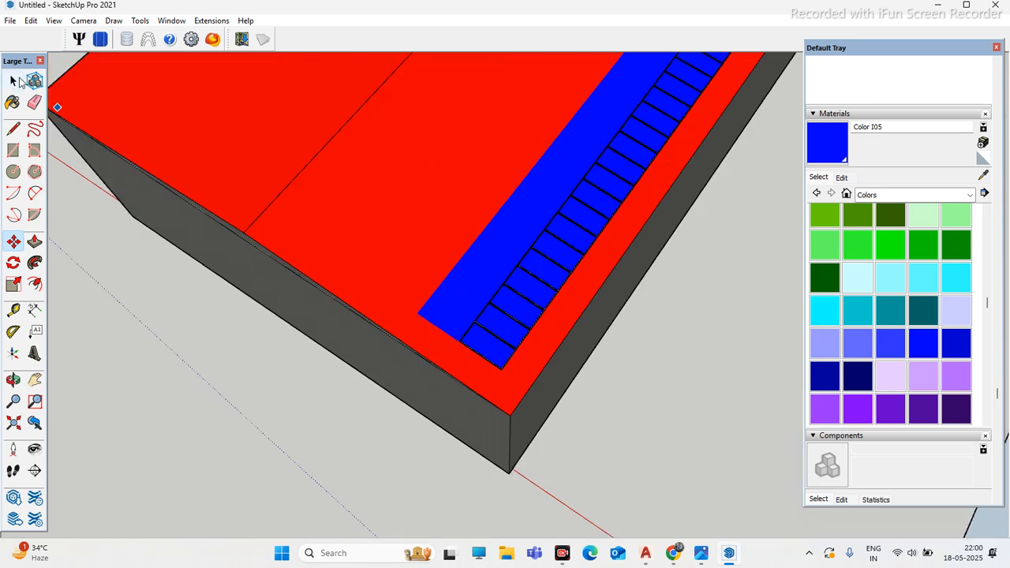
click(13, 83)
Step: Examine the spacing of the two panel rows at the near gable end
scroll(275, 360, up, 2)
scroll(539, 325, up, 3)
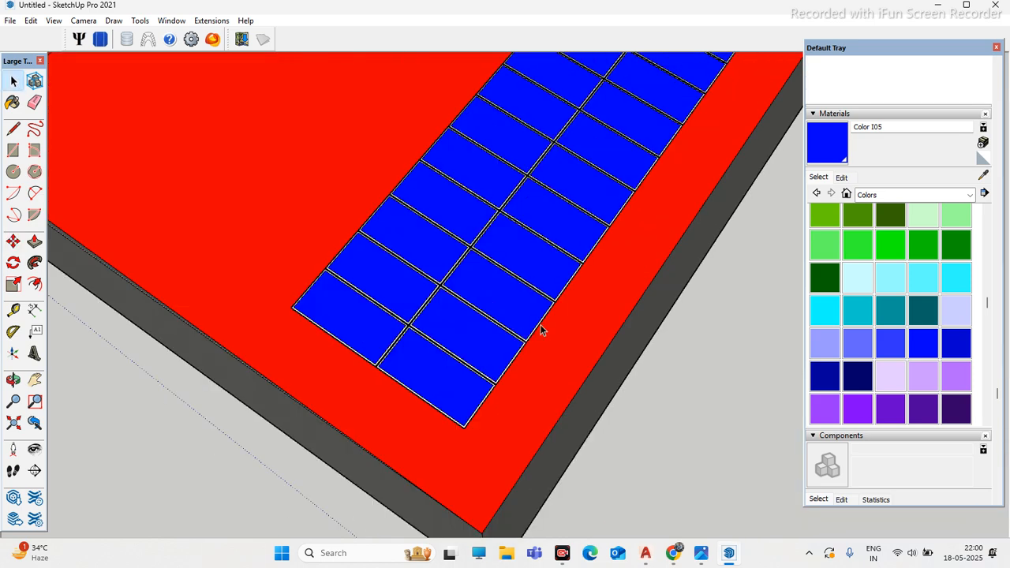
scroll(540, 330, down, 2)
scroll(423, 291, up, 2)
scroll(389, 342, up, 2)
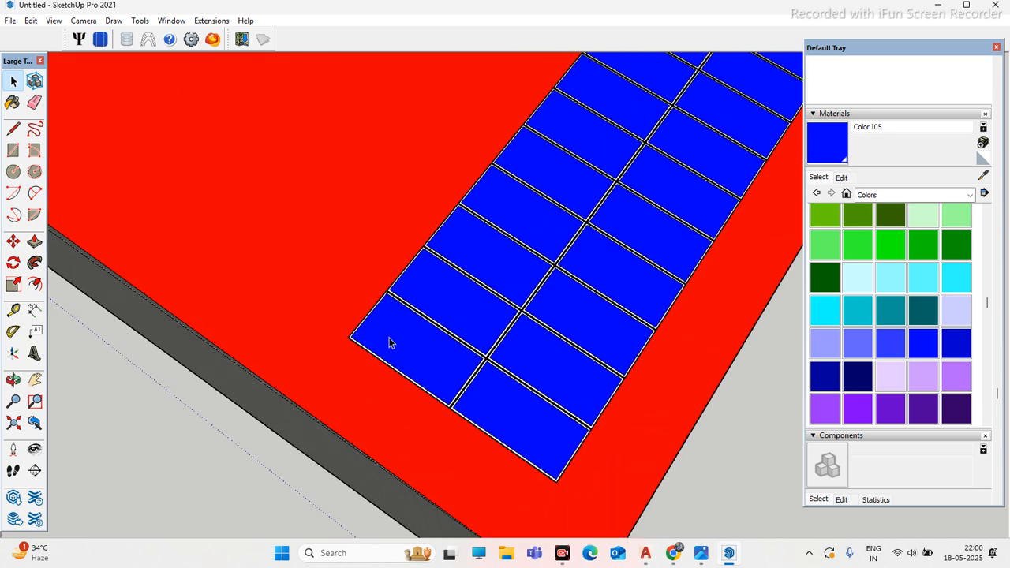
scroll(402, 322, down, 3)
scroll(460, 314, up, 2)
scroll(460, 314, up, 3)
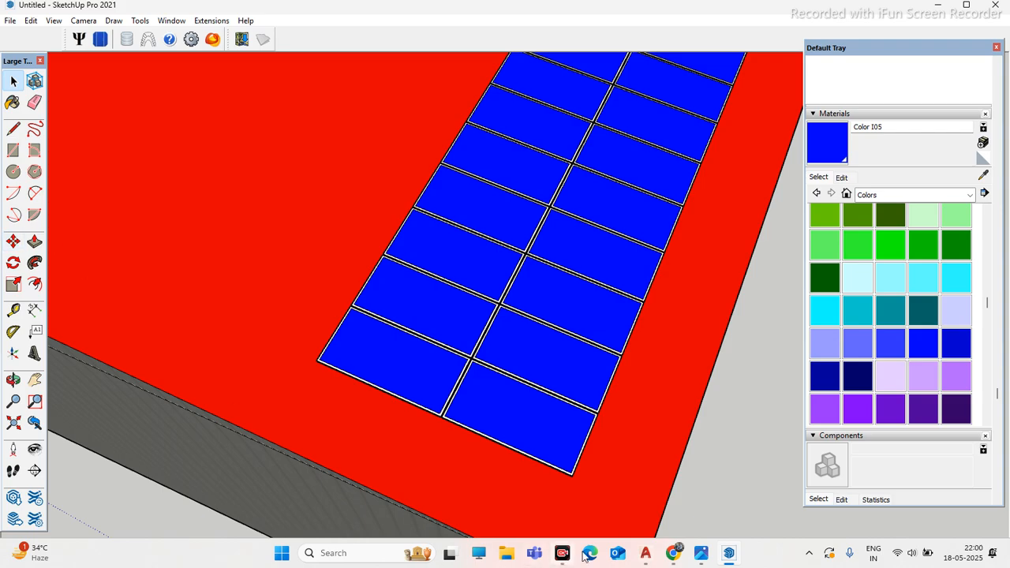
mouse_move(673, 552)
click(637, 507)
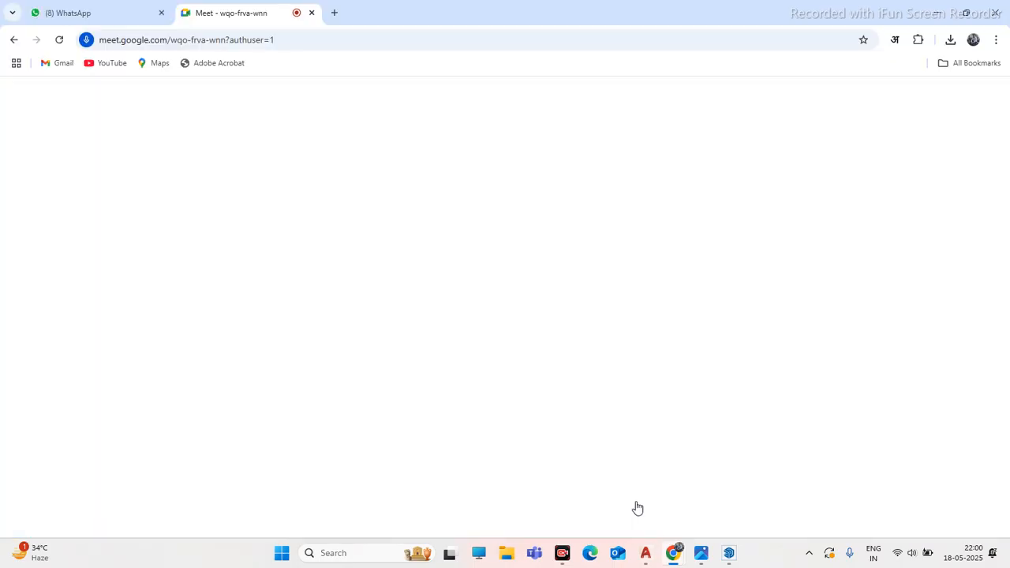
click(937, 12)
Step: Undo the second-row copy, leaving only the single row of panels along the eave
scroll(477, 380, down, 2)
scroll(556, 379, down, 6)
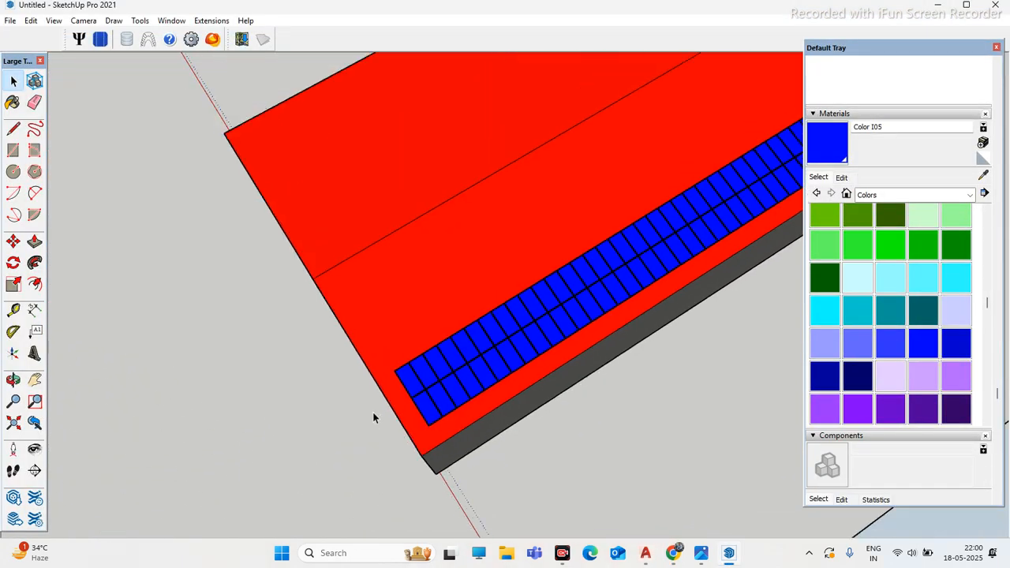
scroll(382, 375, up, 3)
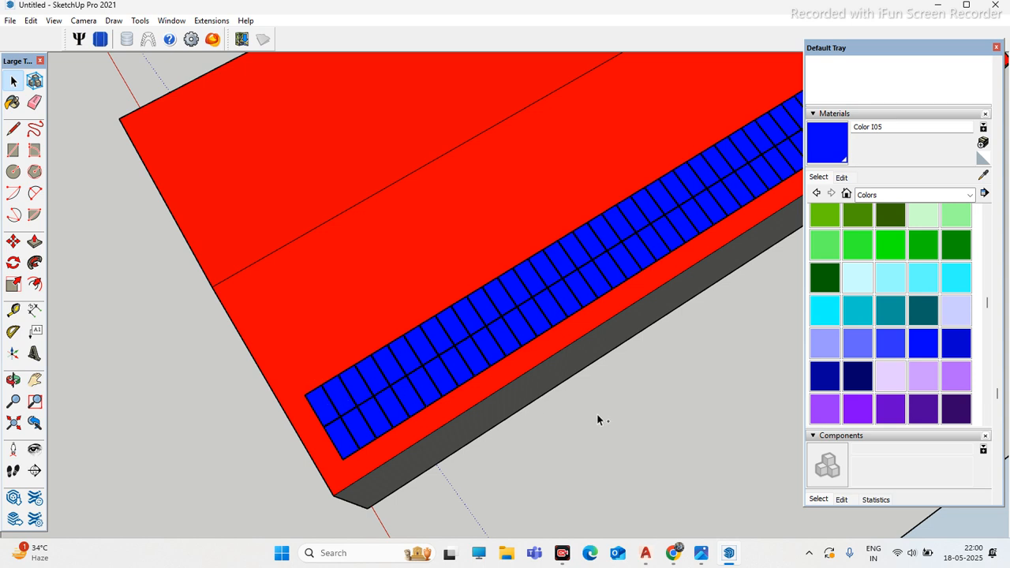
scroll(597, 420, down, 3)
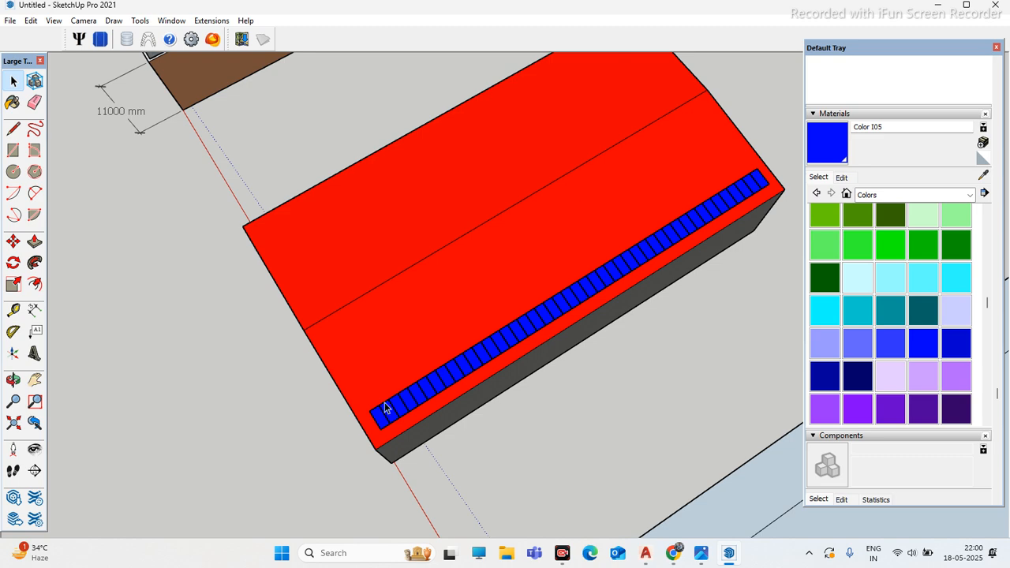
scroll(387, 407, up, 2)
scroll(409, 396, down, 2)
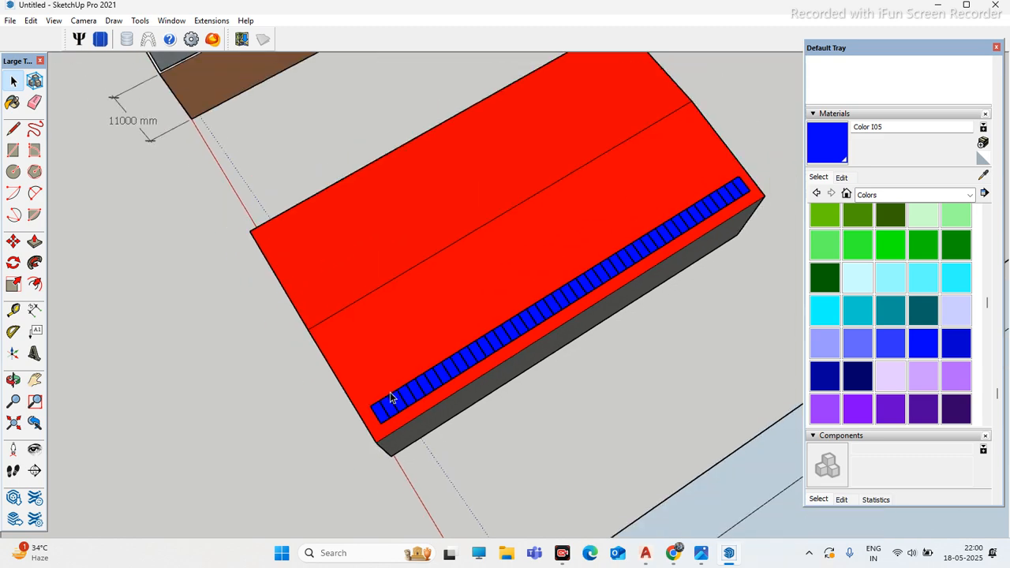
scroll(424, 388, up, 2)
scroll(327, 408, down, 2)
scroll(314, 440, up, 2)
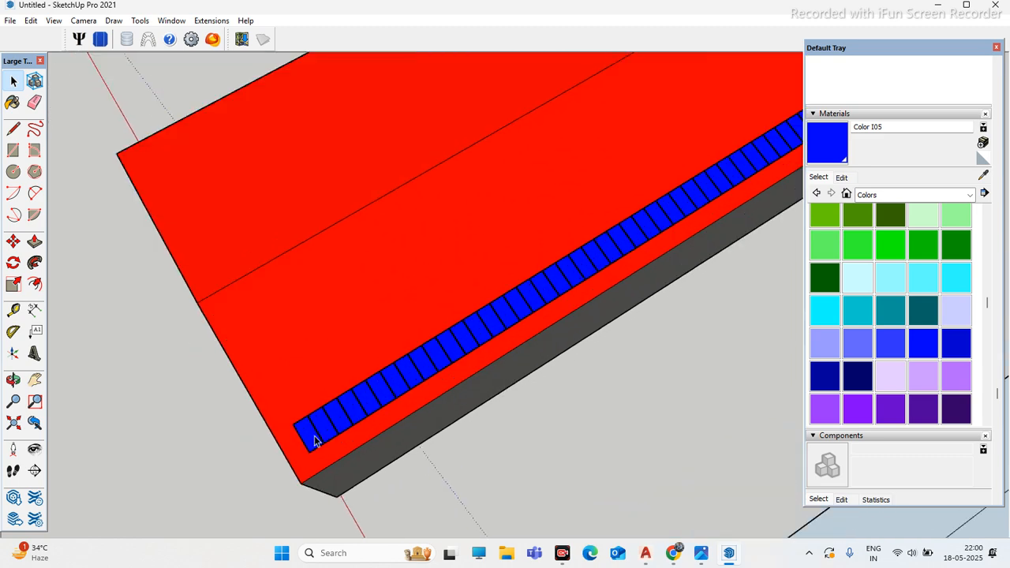
Step: Select the eave row's panels one after another from the near gable end past the middle of the row
drag(311, 444, 499, 321)
scroll(473, 331, down, 3)
middle_drag(620, 338, 629, 395)
scroll(331, 336, down, 3)
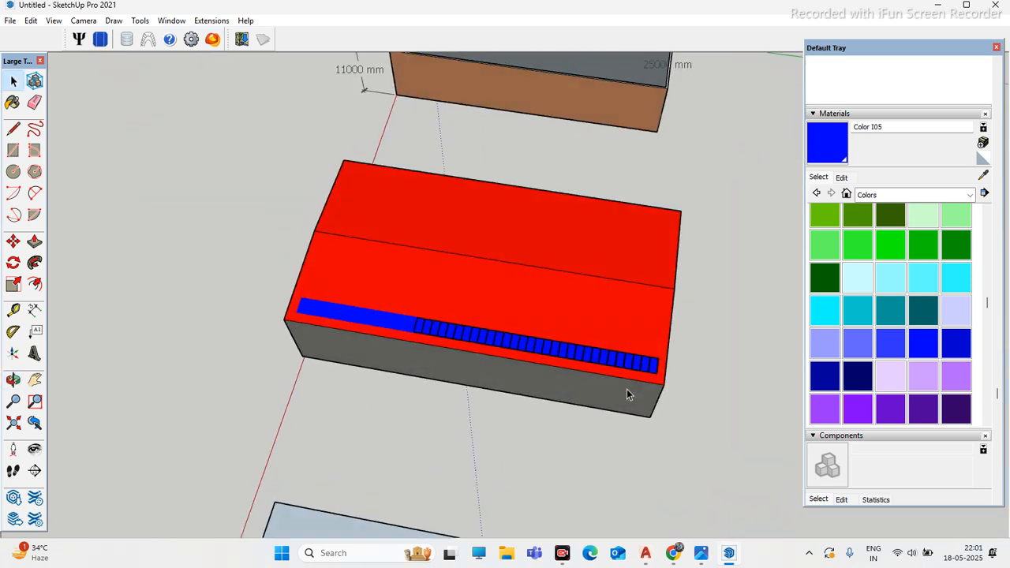
scroll(397, 367, up, 5)
drag(254, 266, 451, 297)
shift+double_click(434, 295)
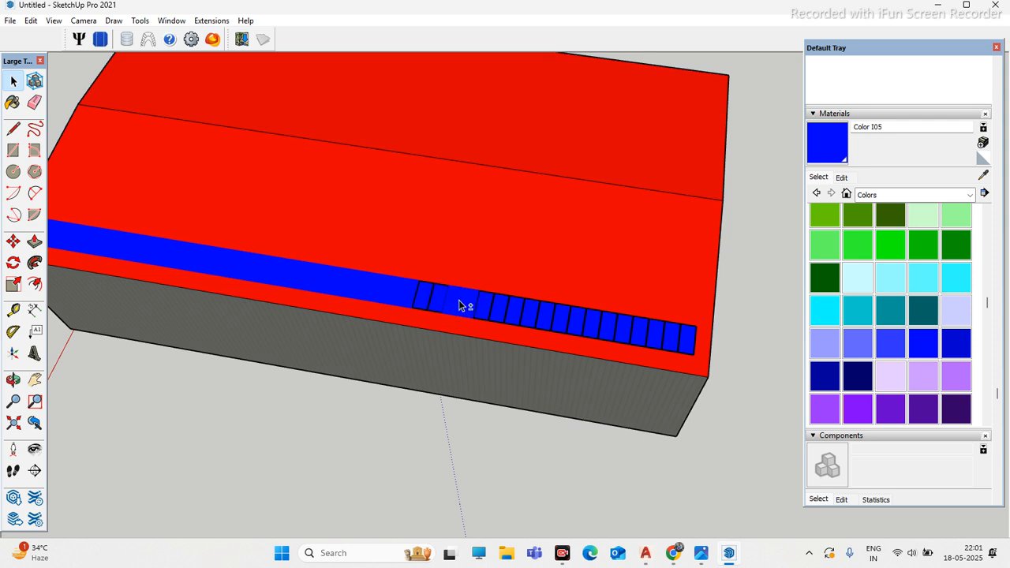
Step: Add the rest of the eave row's panels to the selection, up to the far gable end
shift+double_click(428, 302)
shift+double_click(505, 312)
shift+double_click(534, 311)
shift+double_click(548, 318)
shift+double_click(559, 319)
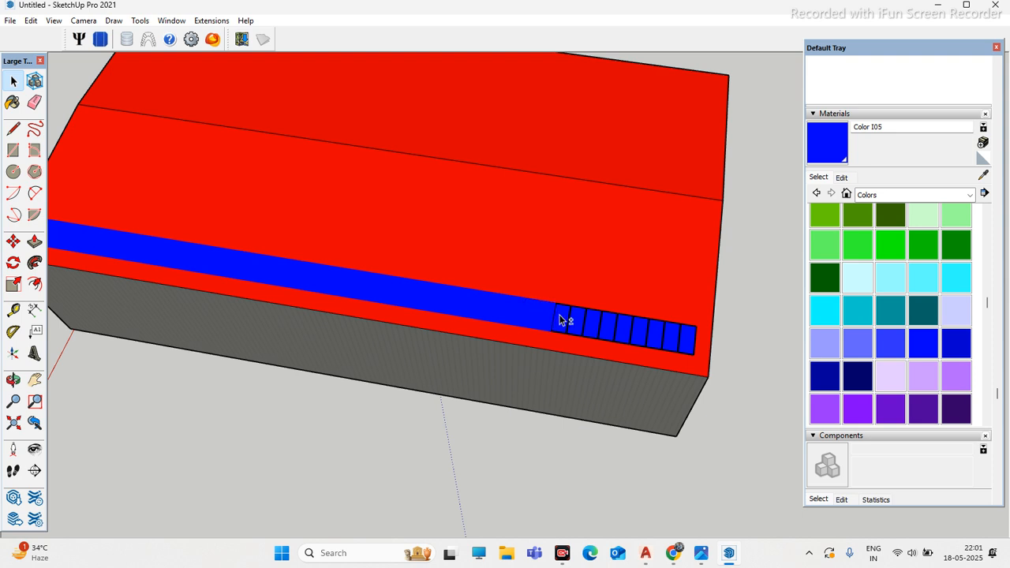
shift+double_click(592, 320)
shift+double_click(608, 323)
shift+double_click(627, 331)
shift+double_click(641, 331)
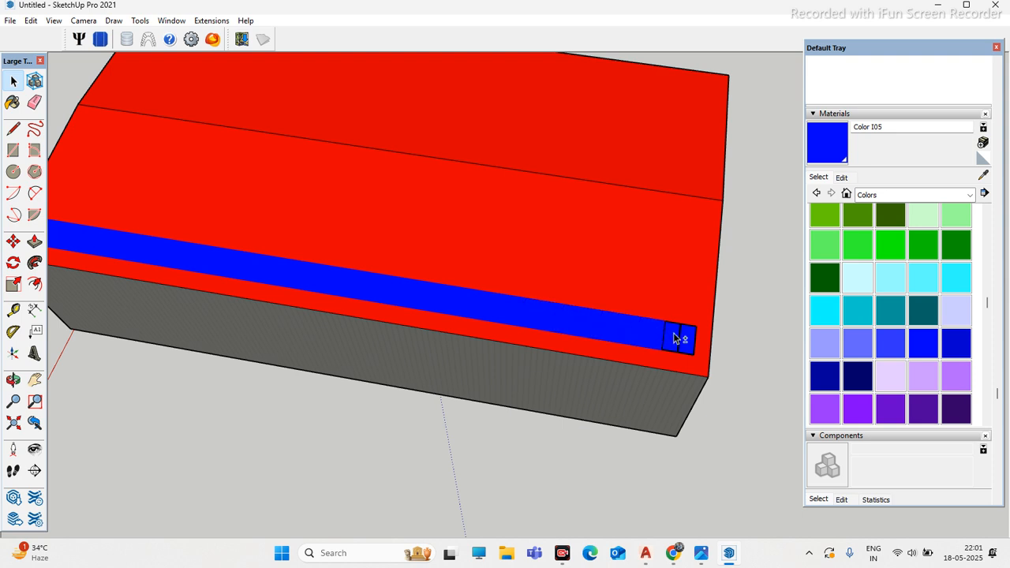
Step: Copy the selected eave row of panels up the slope, placing the copy directly against the upper edge of the first row
scroll(631, 351, down, 3)
middle_drag(589, 361, 560, 345)
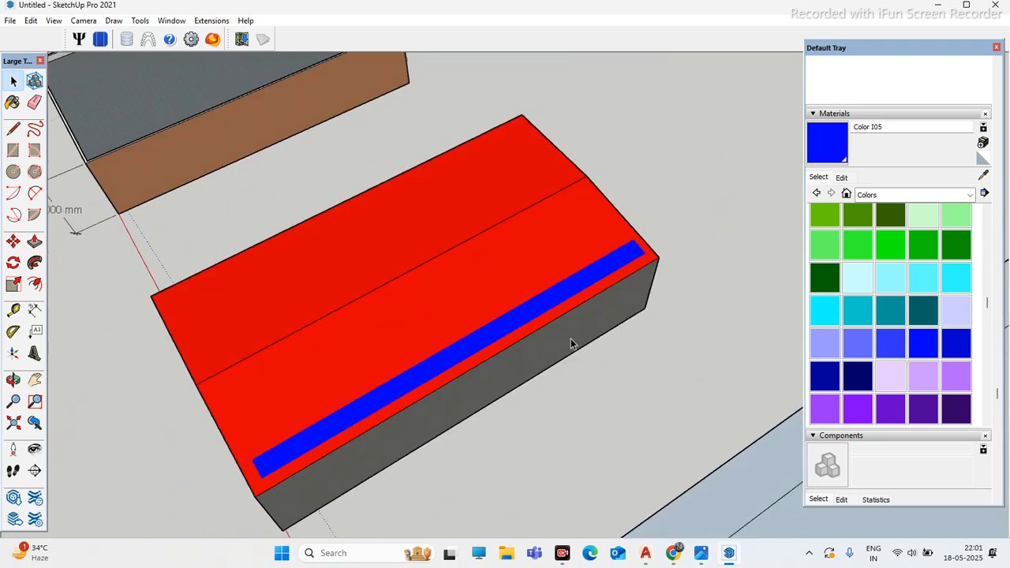
scroll(559, 344, up, 3)
scroll(376, 432, up, 3)
scroll(377, 429, down, 2)
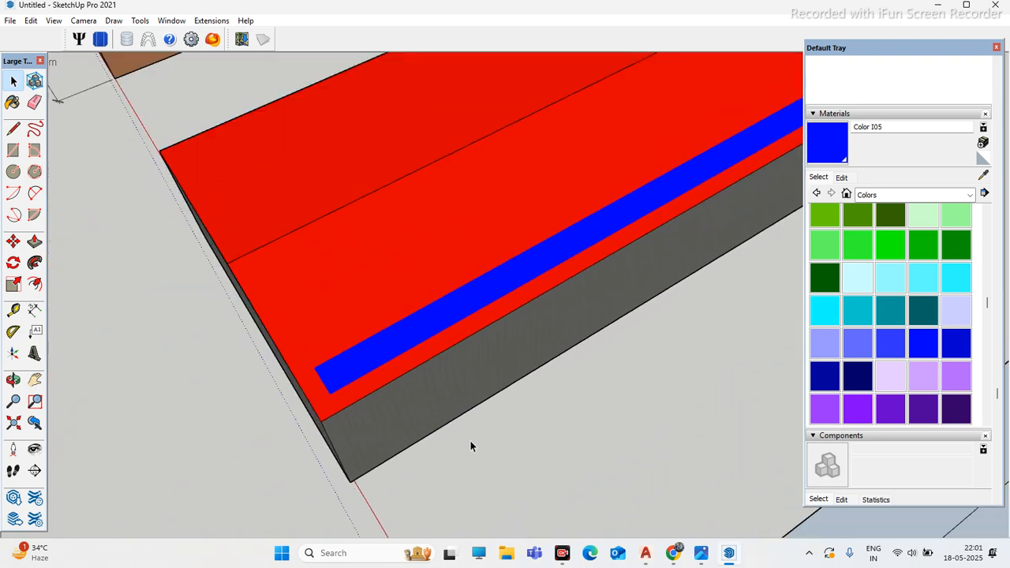
middle_drag(469, 440, 378, 358)
scroll(375, 321, up, 2)
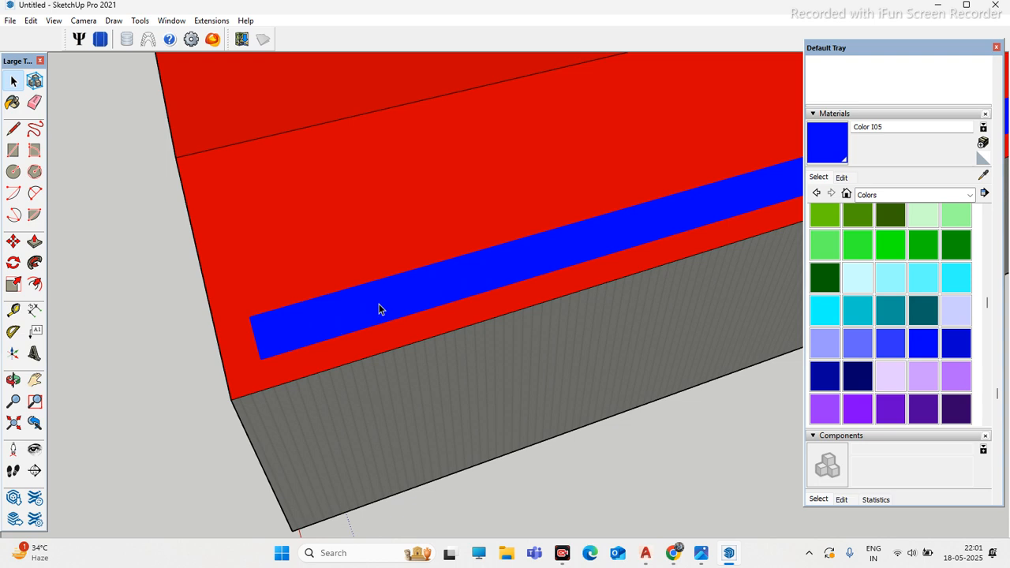
middle_drag(361, 321, 574, 392)
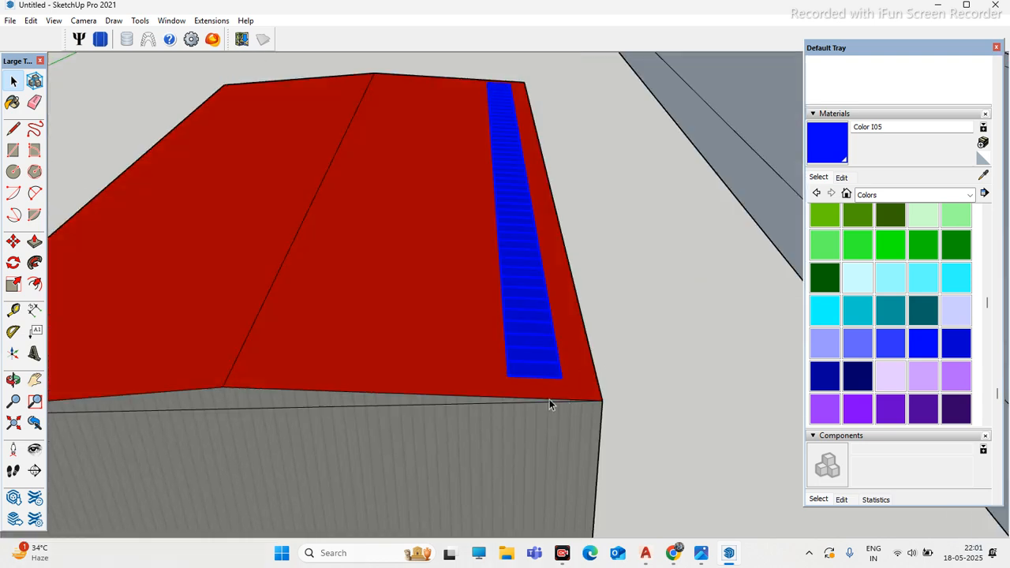
key(m)
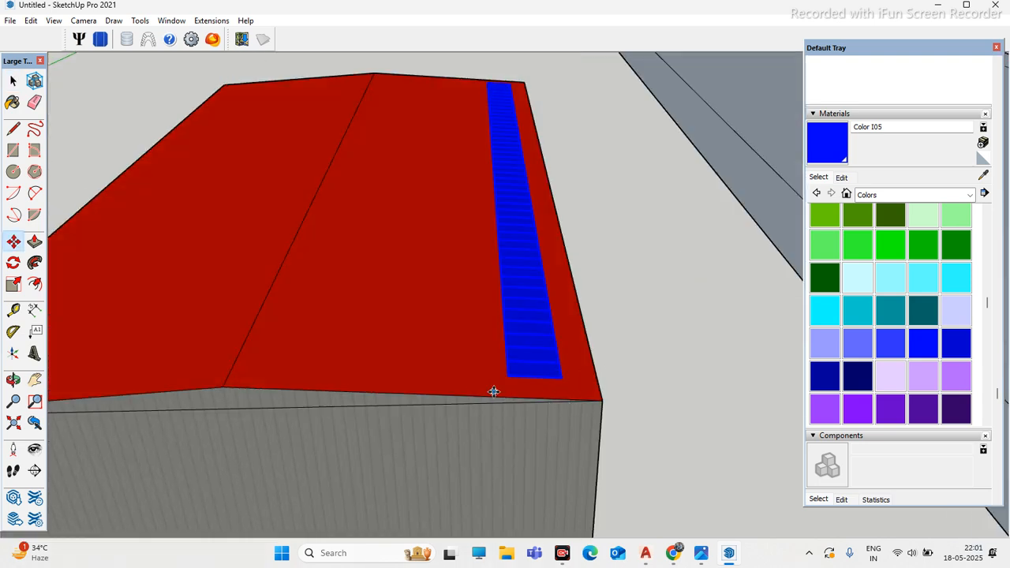
scroll(545, 382, up, 6)
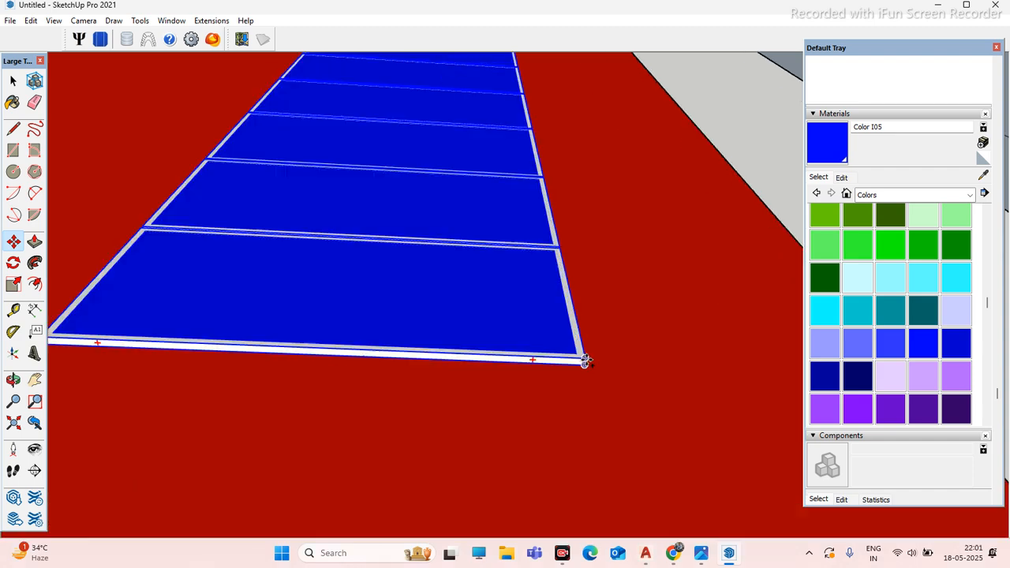
middle_drag(652, 357, 115, 339)
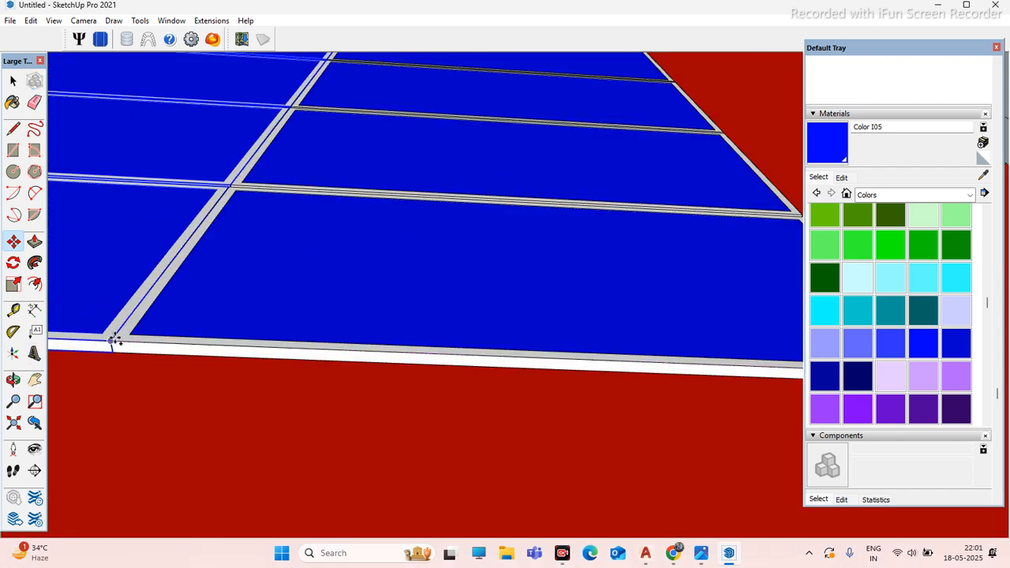
Step: Move the second panel row slightly up the slope to leave a narrow gap to the eave row
scroll(530, 338, down, 5)
middle_drag(536, 360, 478, 387)
scroll(518, 411, up, 5)
scroll(511, 371, up, 8)
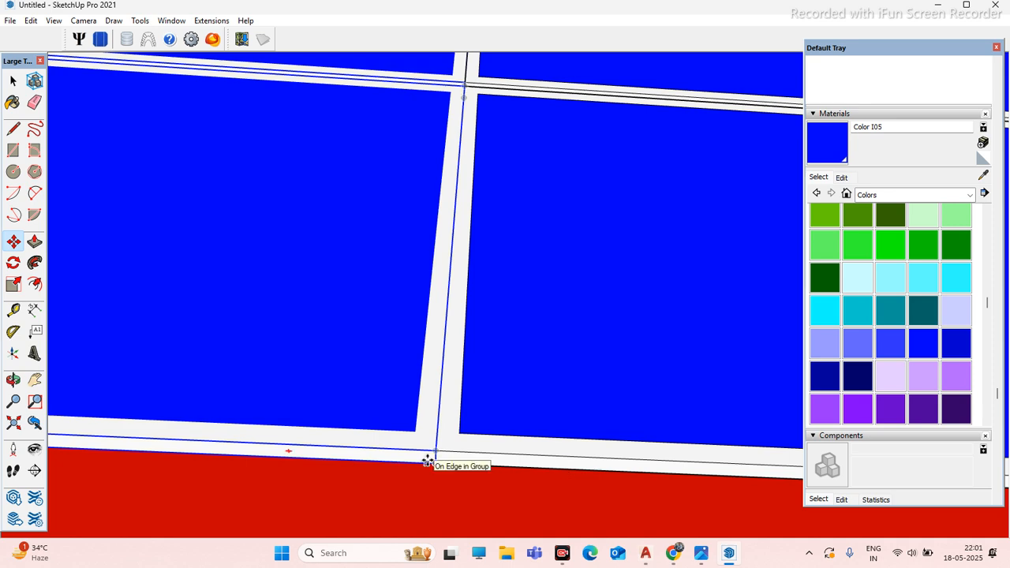
scroll(427, 460, down, 2)
middle_drag(319, 485, 305, 484)
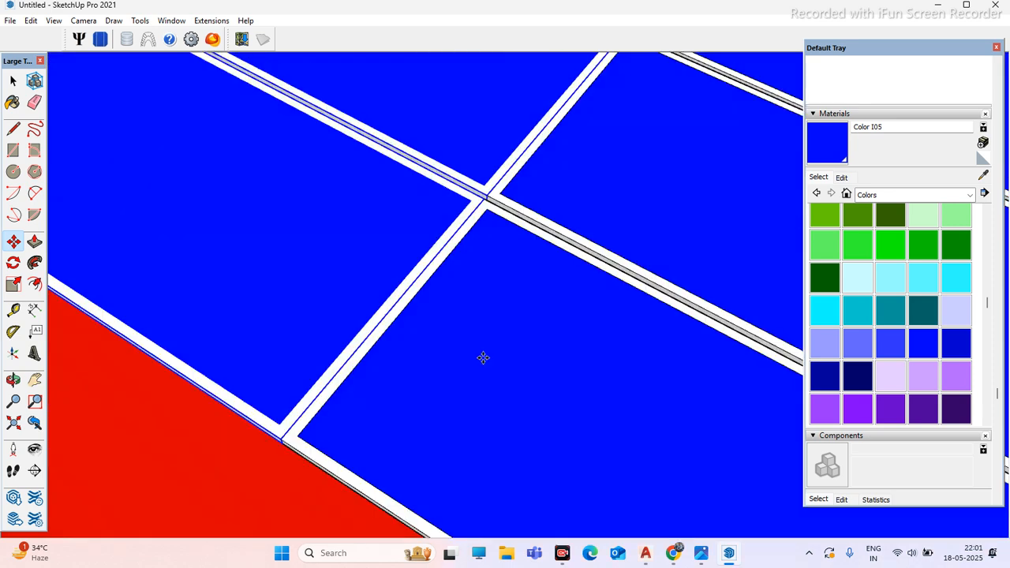
scroll(365, 351, down, 4)
scroll(365, 408, down, 2)
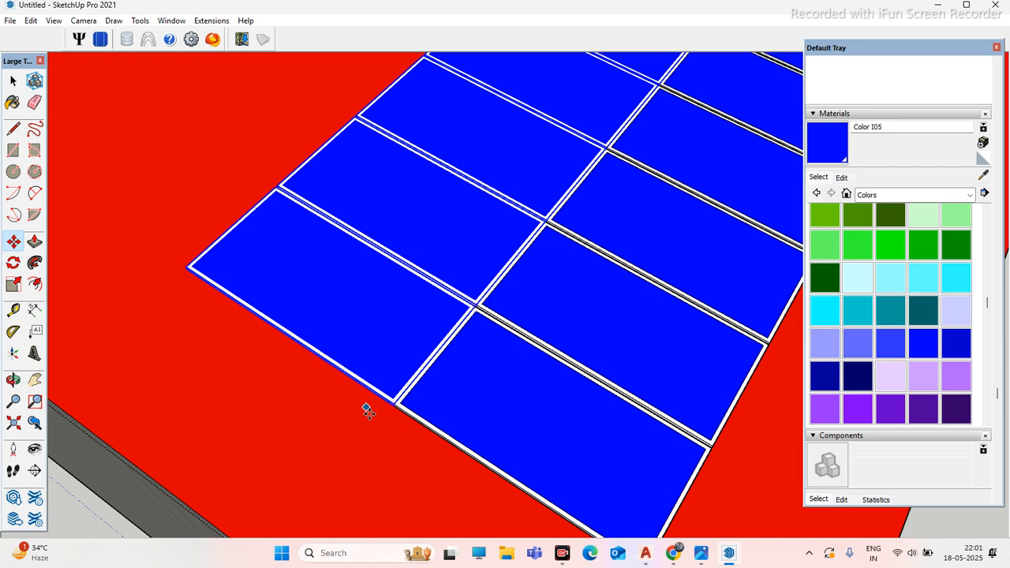
scroll(385, 406, up, 3)
middle_drag(386, 405, 571, 358)
scroll(506, 408, up, 2)
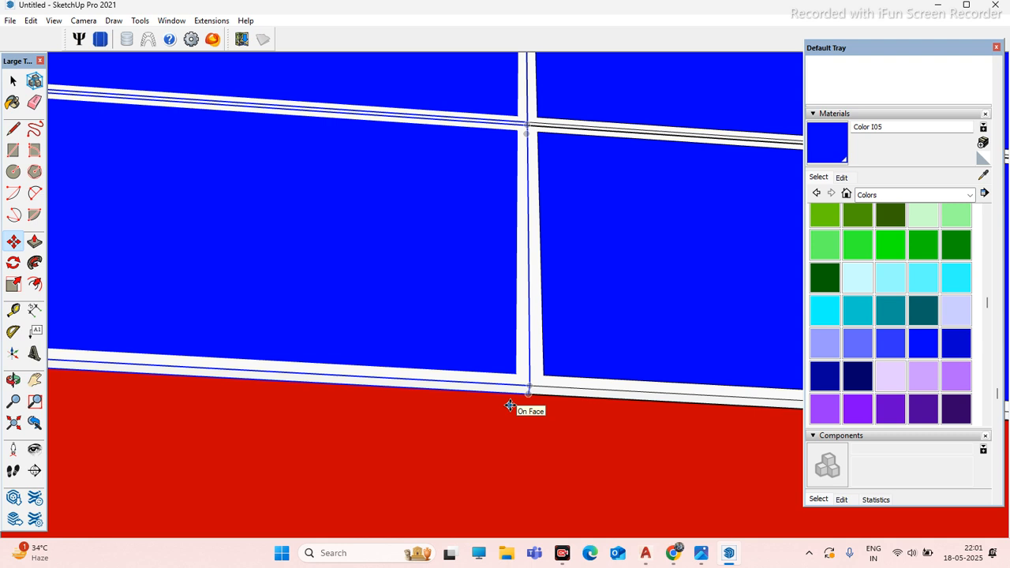
scroll(590, 344, up, 3)
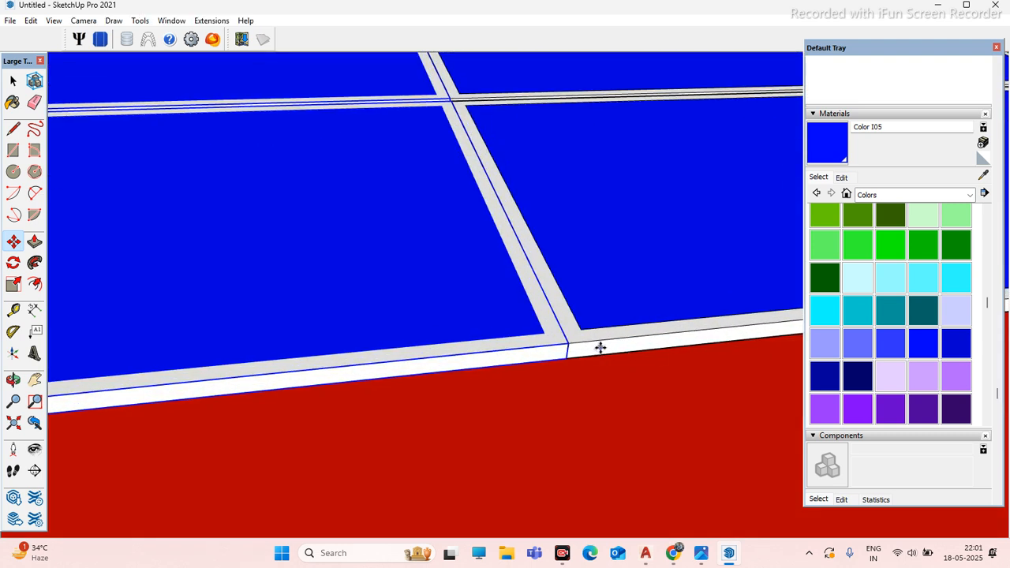
click(607, 337)
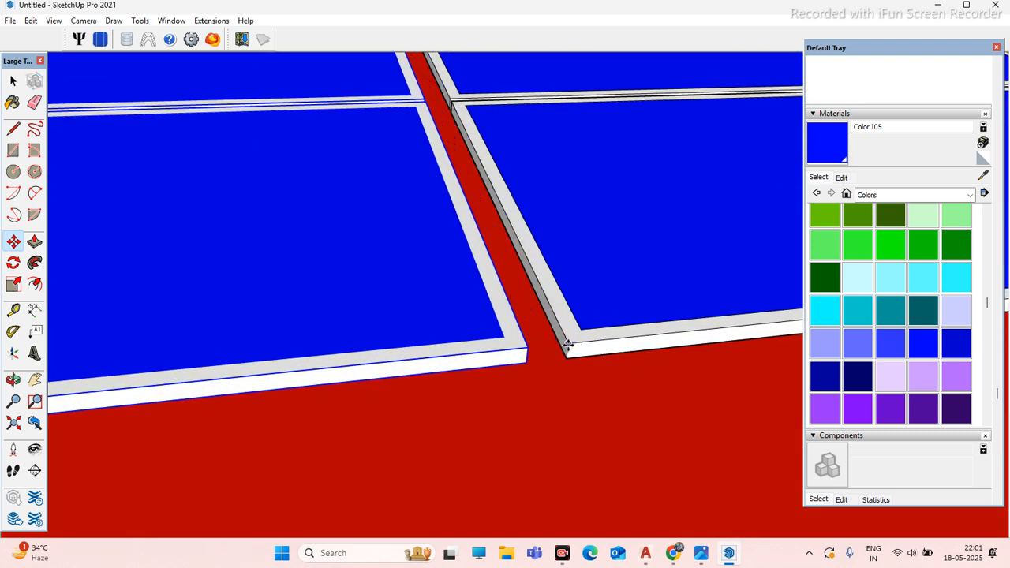
click(564, 347)
middle_drag(559, 349, 455, 338)
scroll(509, 289, up, 5)
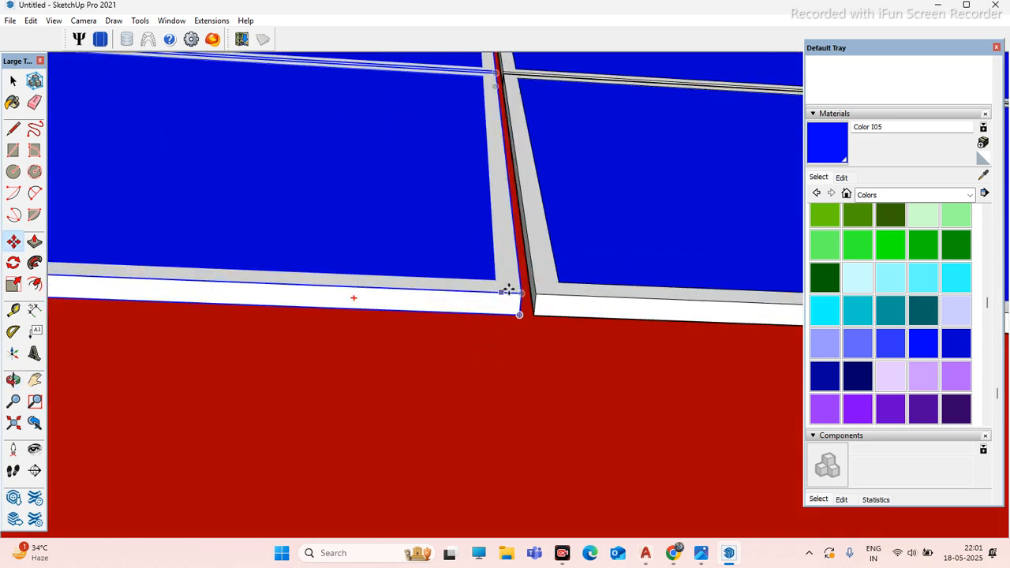
scroll(560, 363, down, 3)
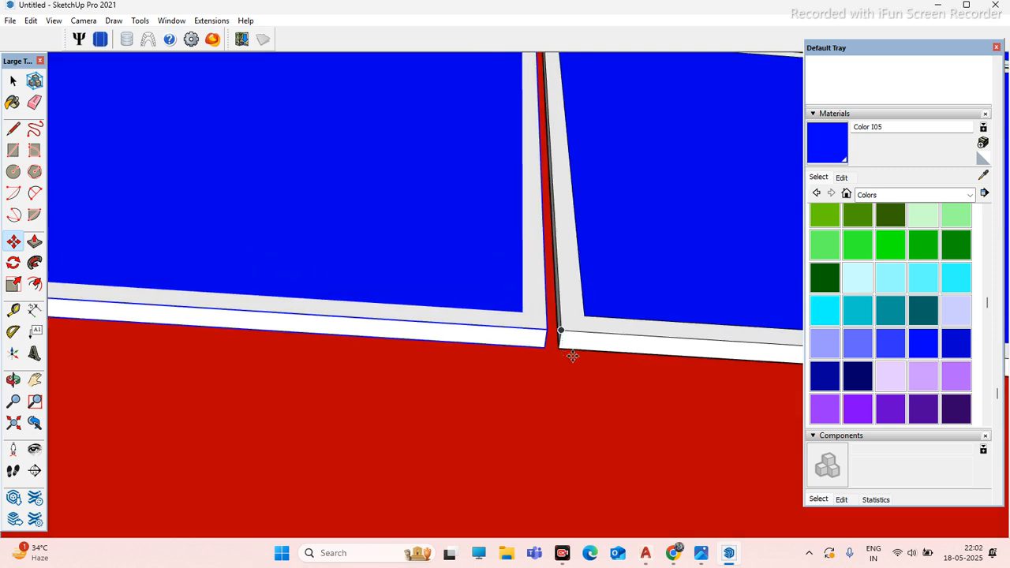
Step: Copy the second panel row up the slope by one panel length so a third row abuts it
scroll(568, 355, up, 2)
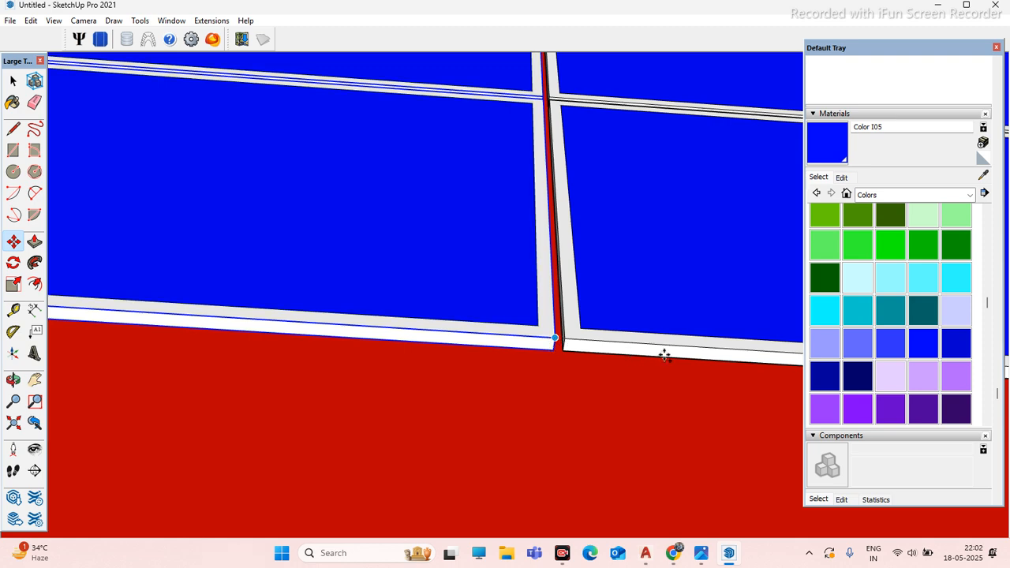
scroll(667, 353, down, 5)
scroll(308, 322, up, 4)
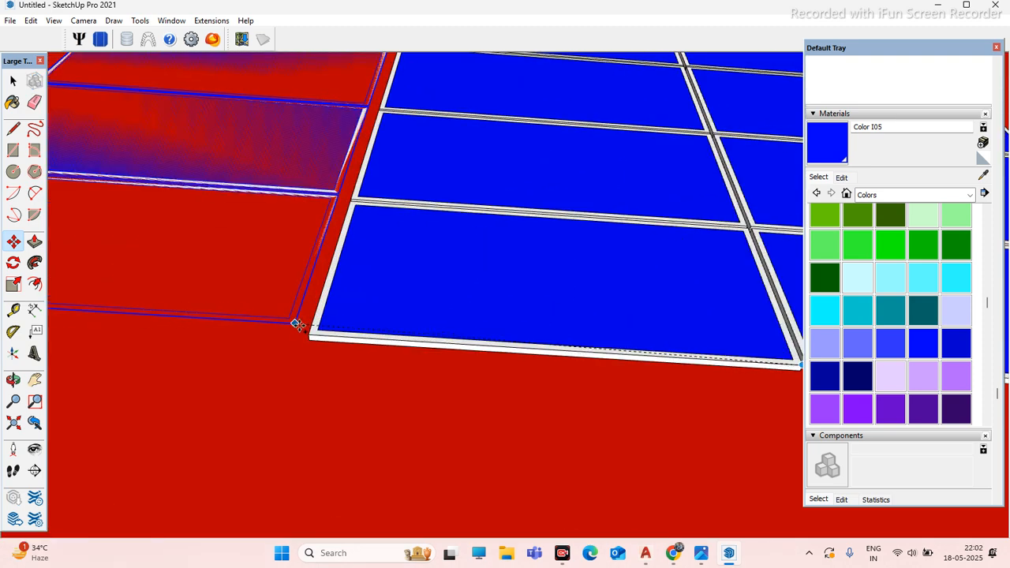
click(304, 330)
scroll(552, 348, down, 2)
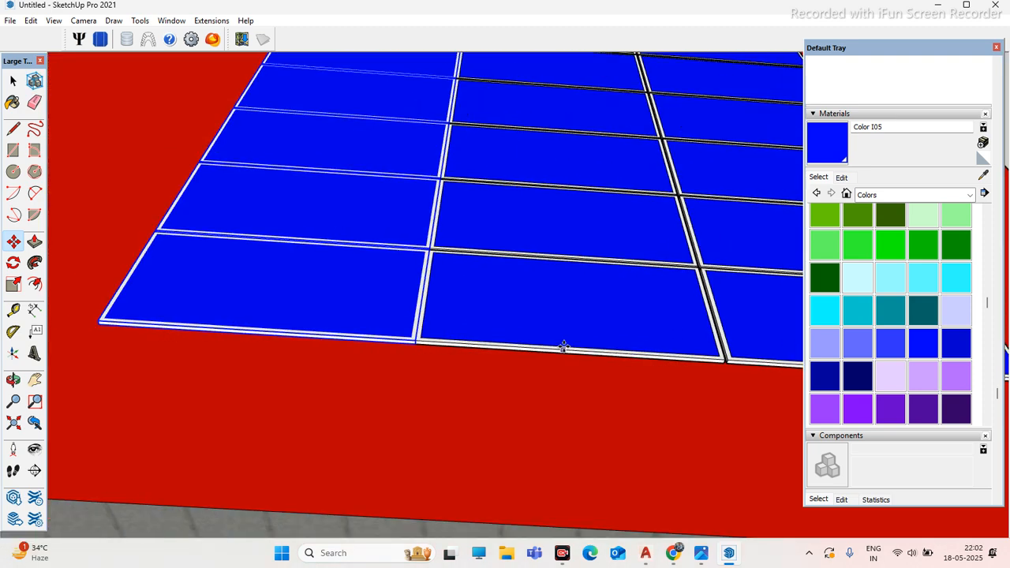
Step: Move the third panel row further up the slope to leave a wide walkway strip above the lower pair of rows
scroll(523, 344, down, 2)
scroll(586, 368, up, 1)
scroll(439, 387, up, 3)
middle_drag(439, 387, 525, 360)
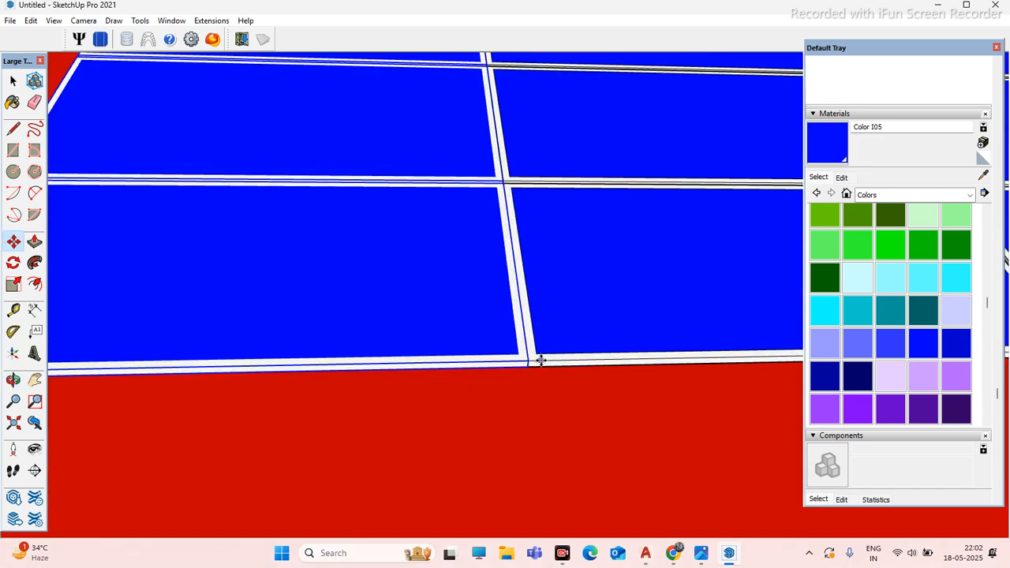
scroll(540, 361, up, 1)
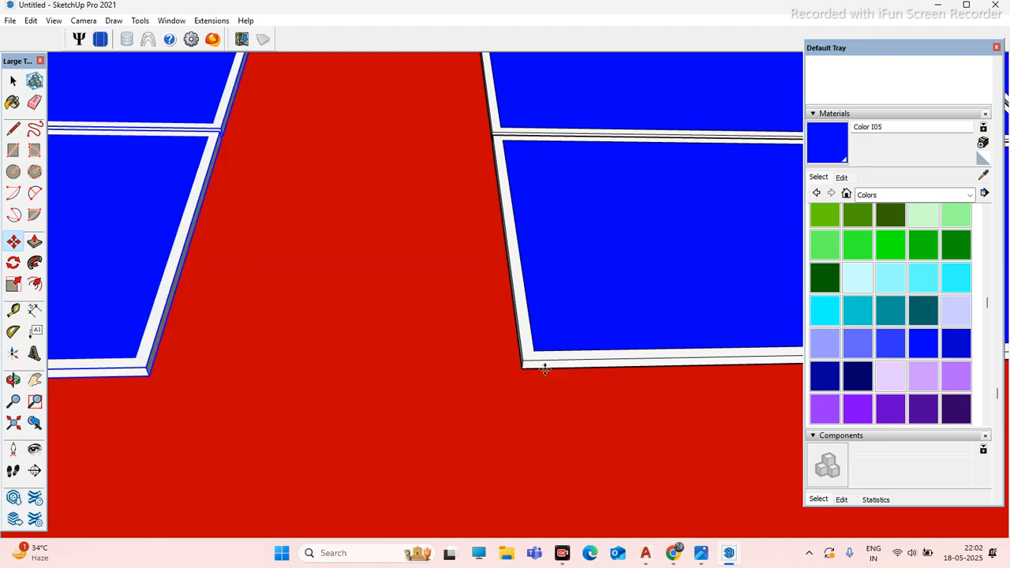
scroll(525, 361, down, 5)
scroll(530, 345, down, 2)
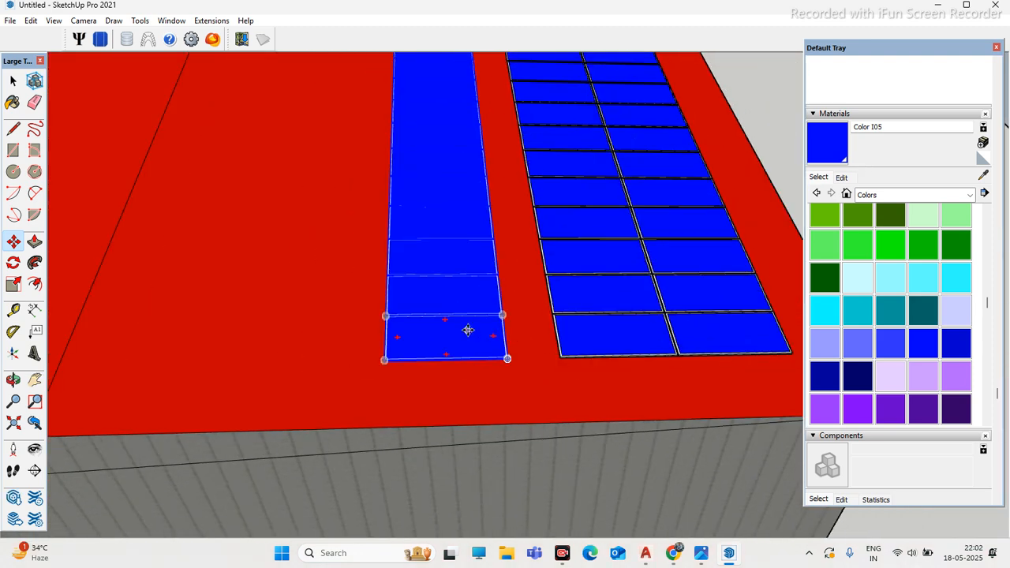
scroll(511, 371, up, 3)
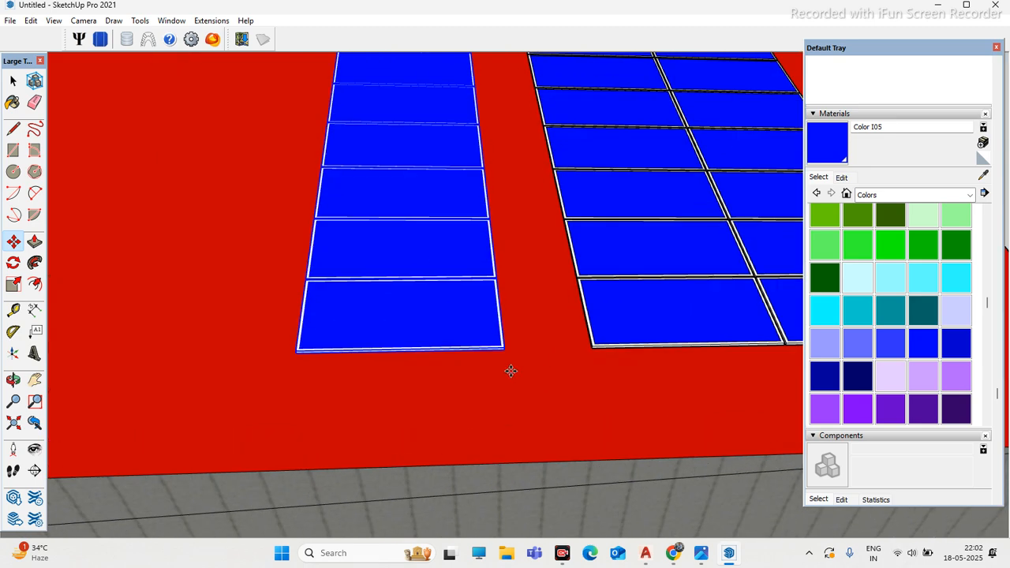
Step: Copy the third panel row up the slope, placing the fourth row directly against its upper edge
scroll(506, 356, up, 5)
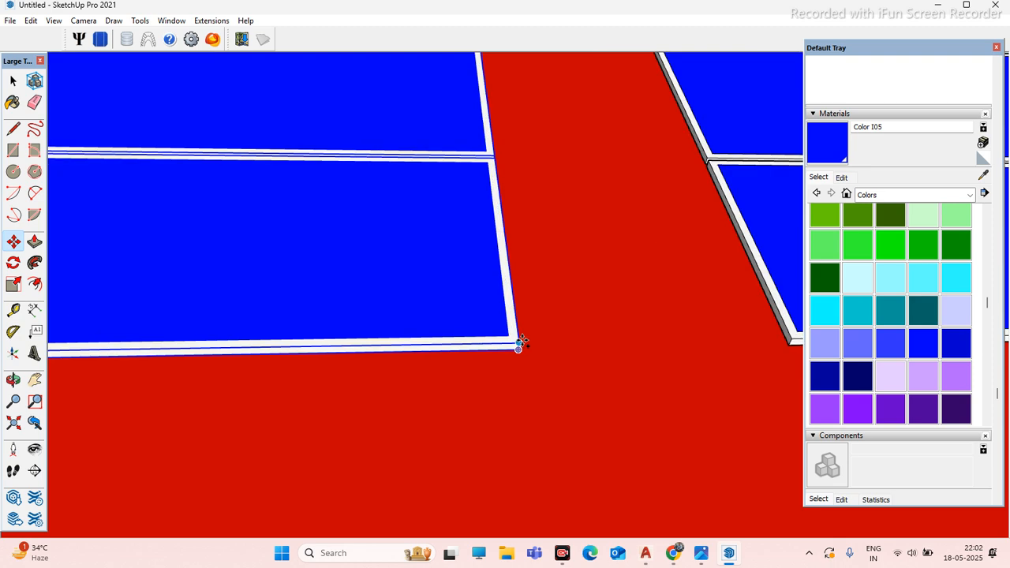
click(517, 345)
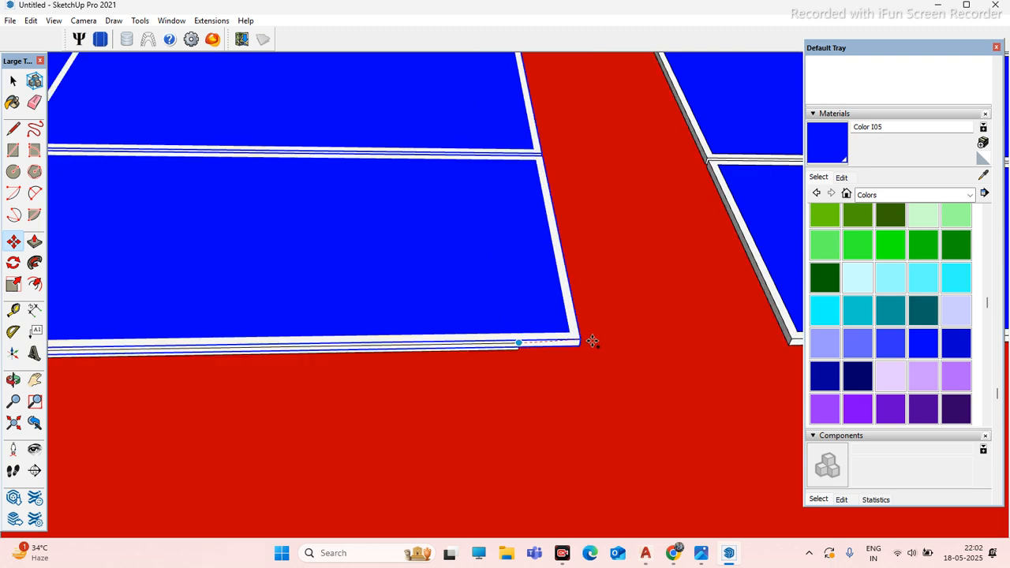
scroll(563, 342, down, 3)
scroll(345, 345, up, 4)
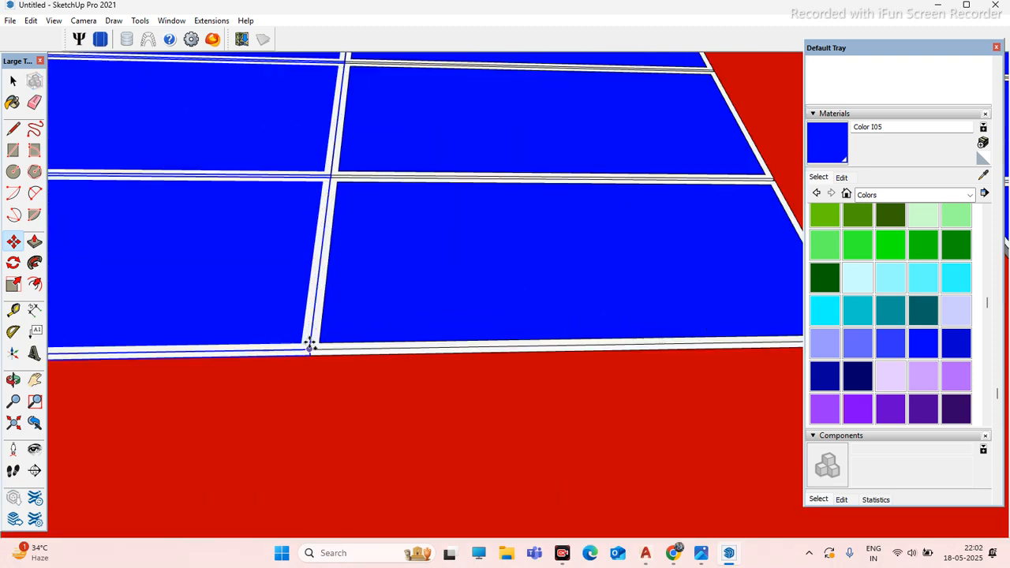
scroll(425, 348, down, 5)
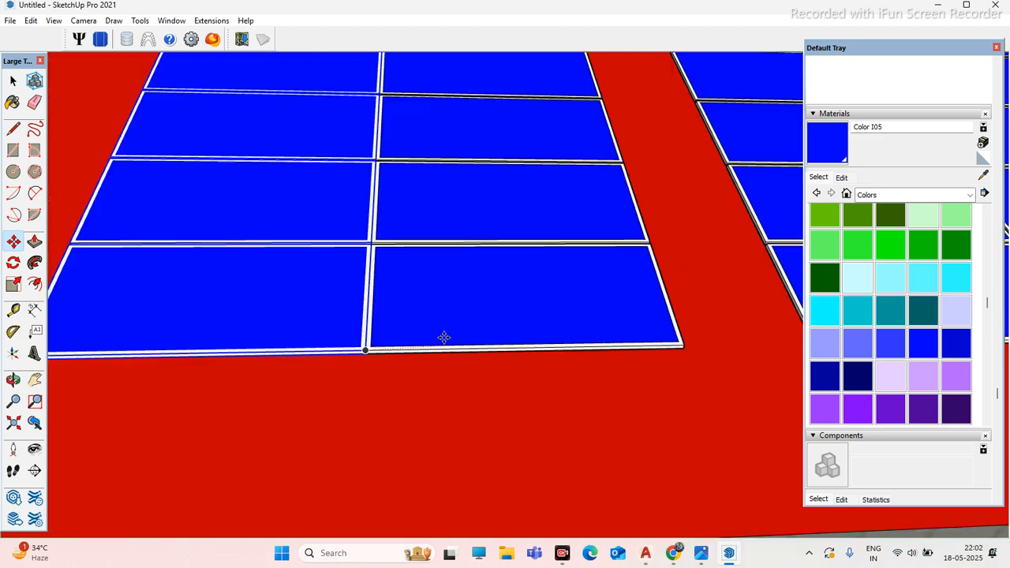
Step: Move the fourth panel row slightly towards the ridge to leave a narrow gap to the third row
scroll(472, 341, down, 2)
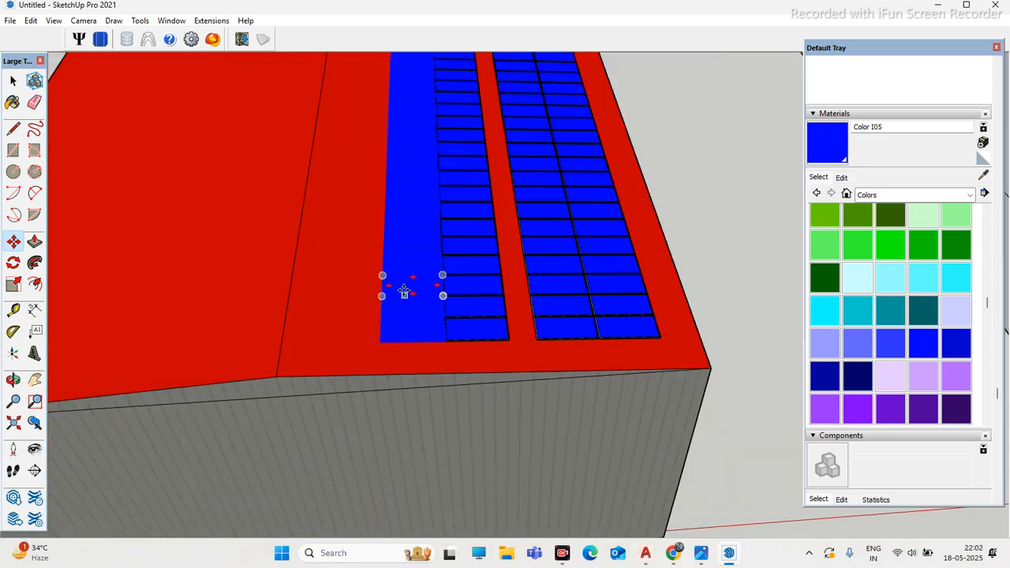
scroll(403, 291, down, 2)
middle_drag(440, 194, 448, 251)
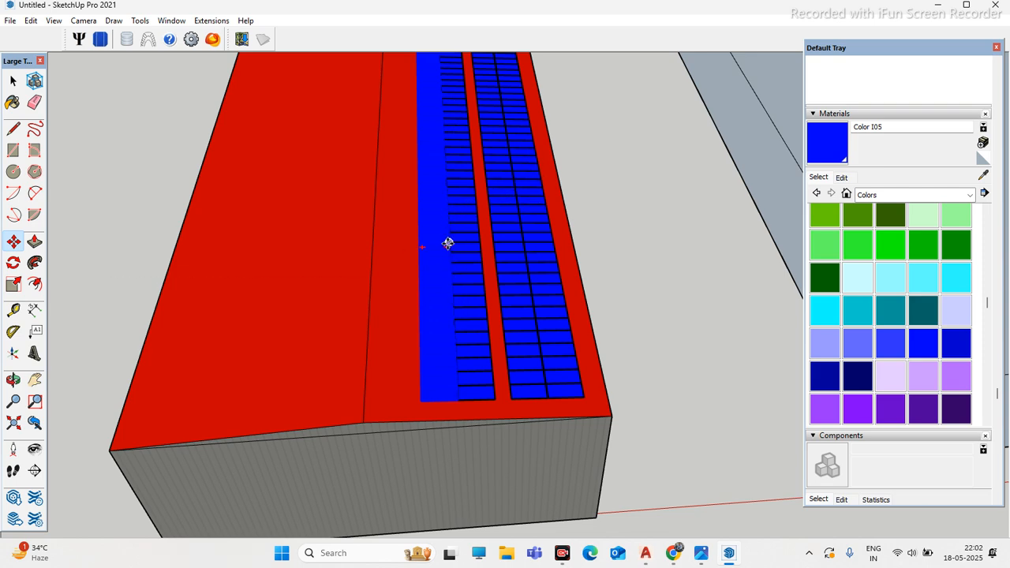
scroll(477, 272, down, 3)
scroll(444, 144, up, 3)
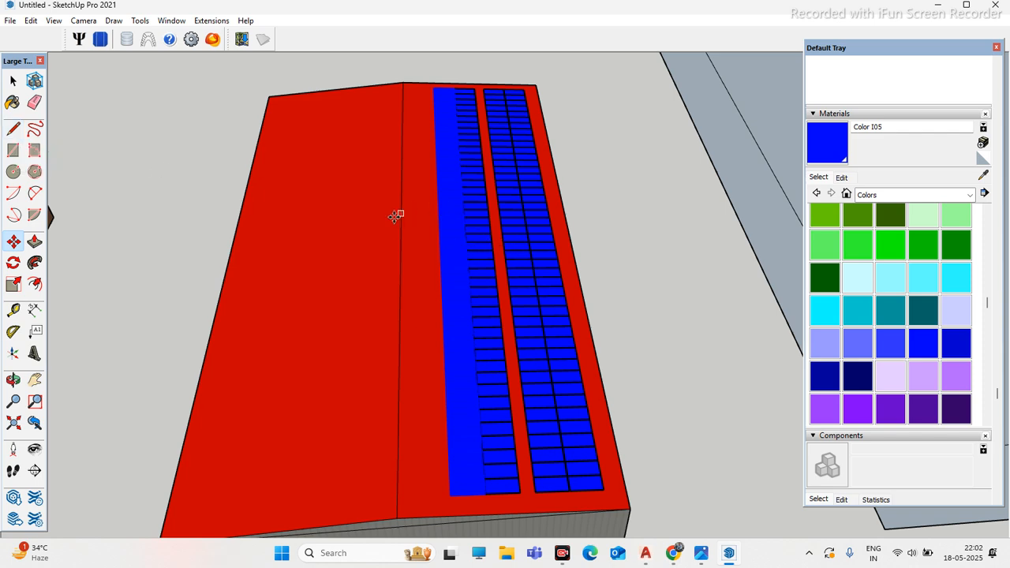
scroll(439, 381, down, 3)
scroll(479, 394, up, 8)
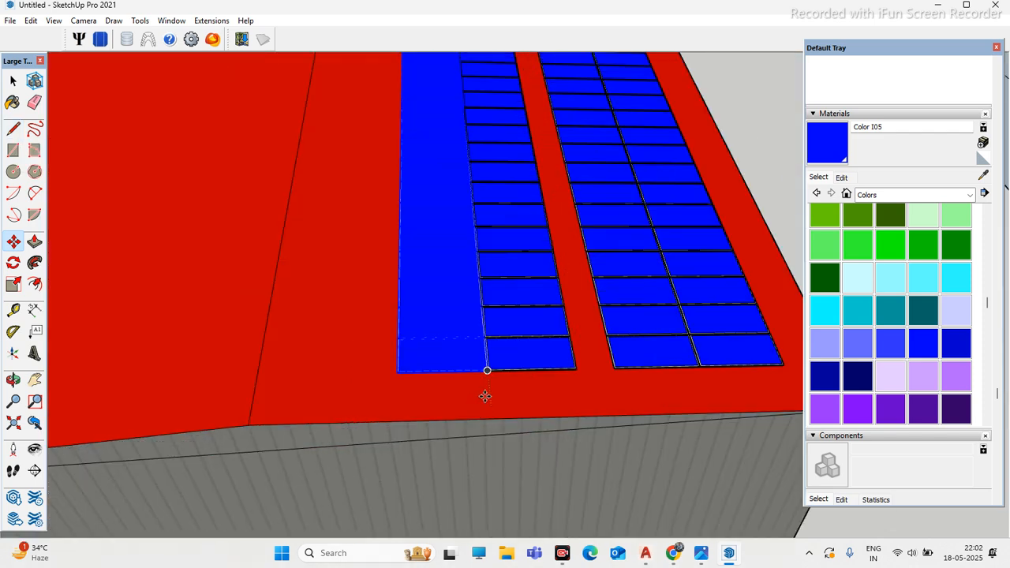
scroll(494, 376, up, 5)
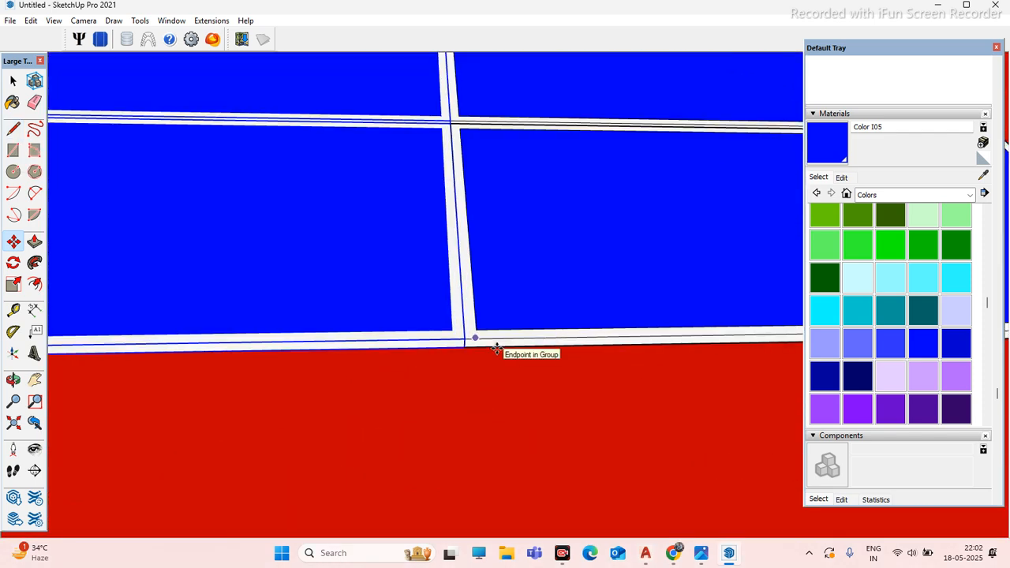
click(493, 339)
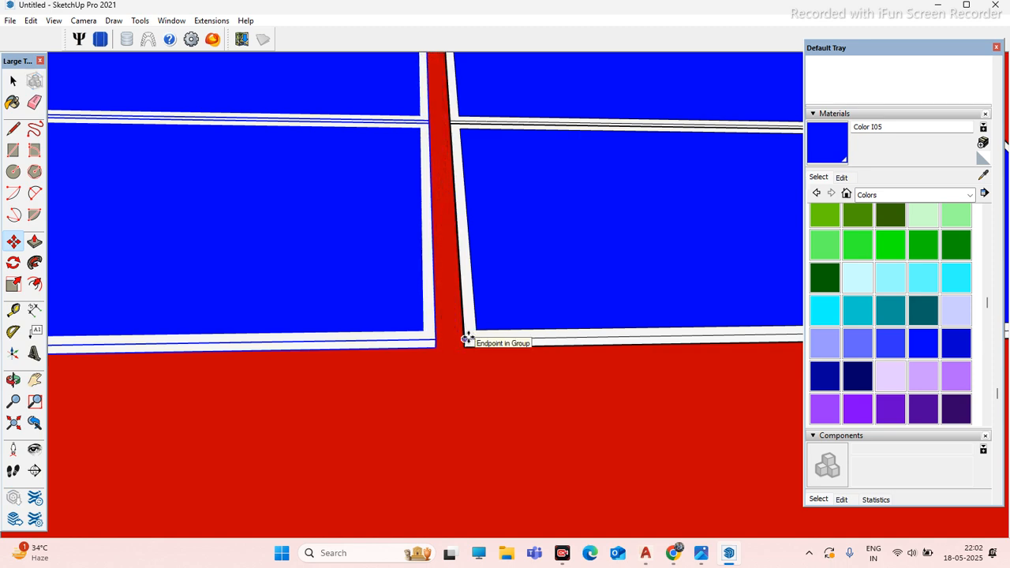
click(467, 339)
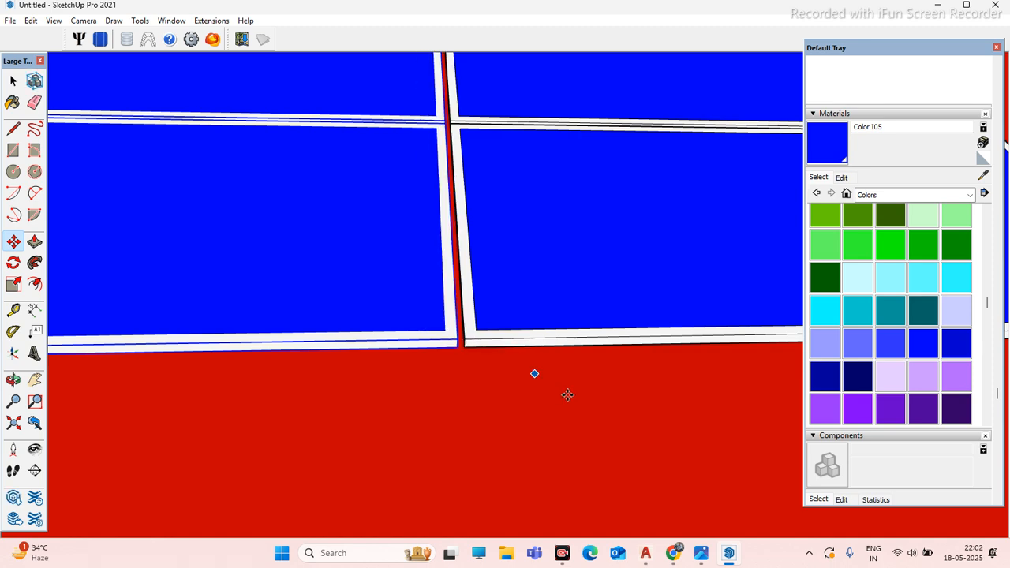
scroll(534, 372, down, 5)
scroll(562, 368, up, 3)
scroll(561, 368, down, 2)
scroll(519, 386, up, 3)
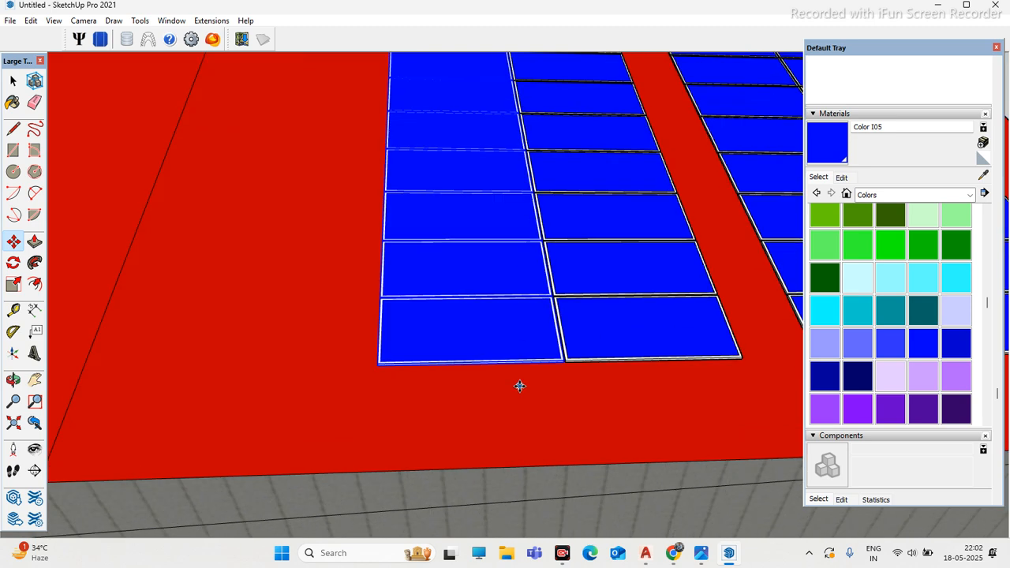
scroll(573, 355, up, 3)
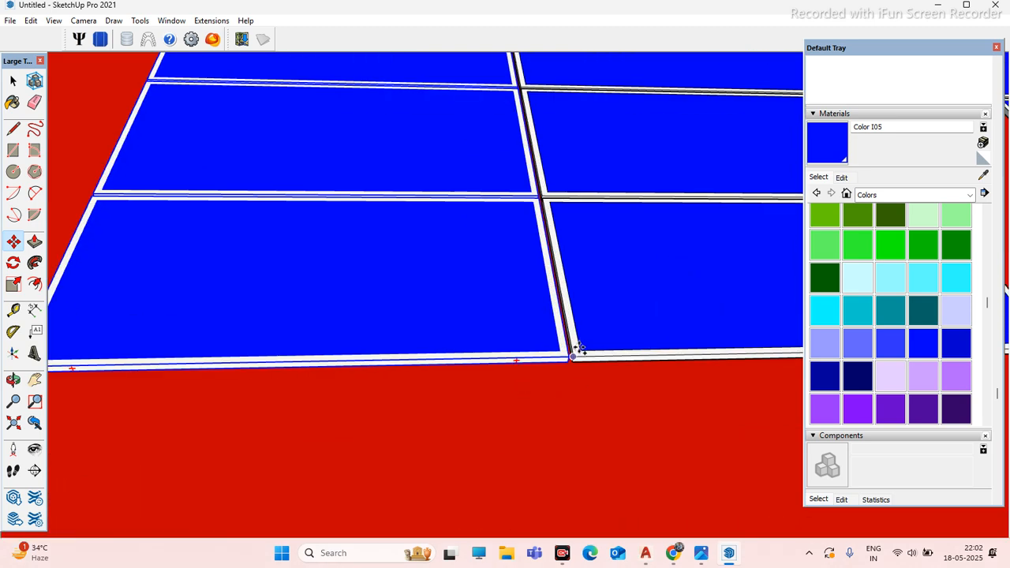
Step: Copy the fourth panel row up the slope with the same narrow gap, forming a fifth row near the ridge
scroll(633, 351, down, 4)
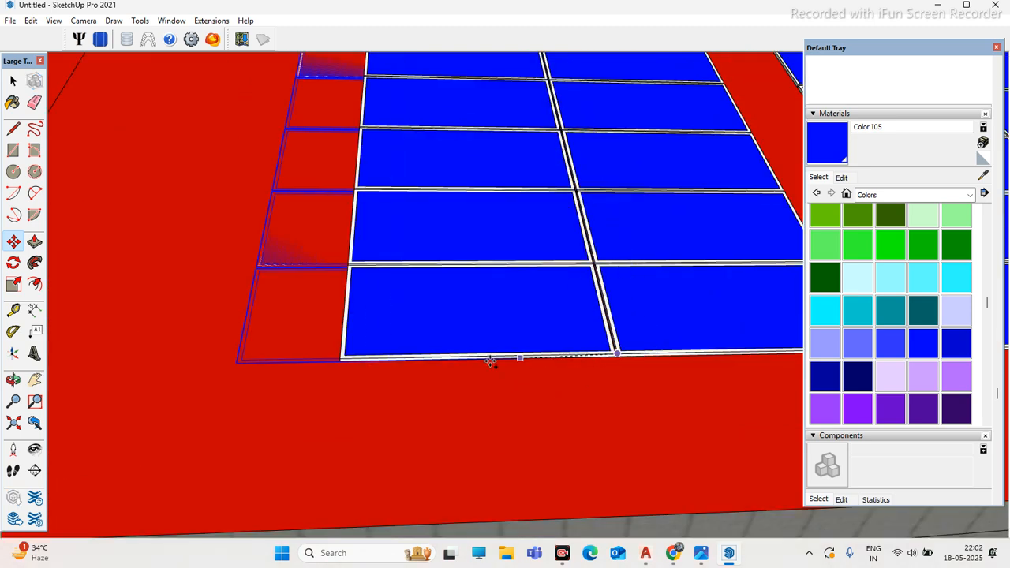
scroll(341, 357, up, 4)
scroll(564, 344, down, 4)
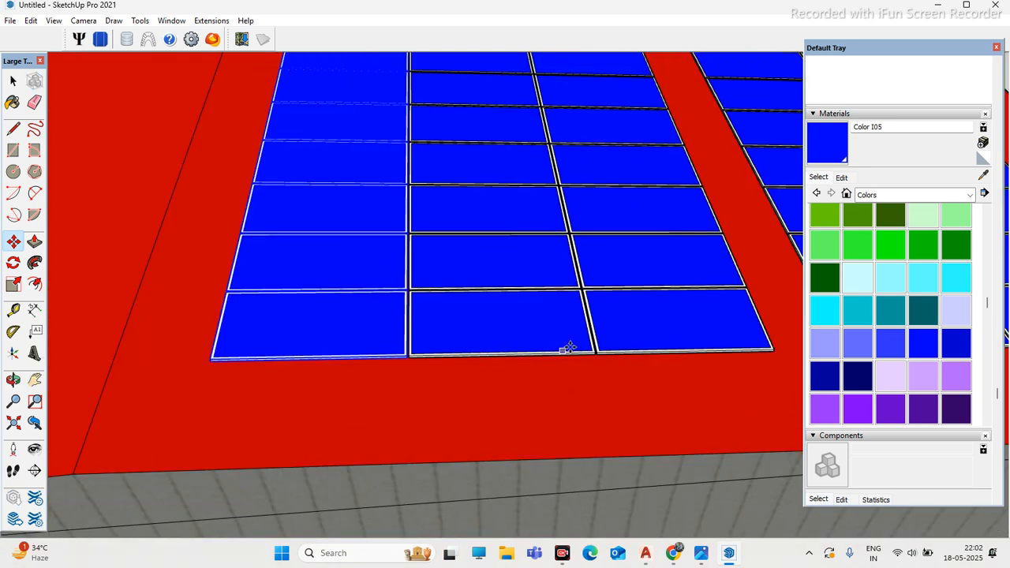
scroll(429, 370, down, 2)
scroll(429, 370, down, 6)
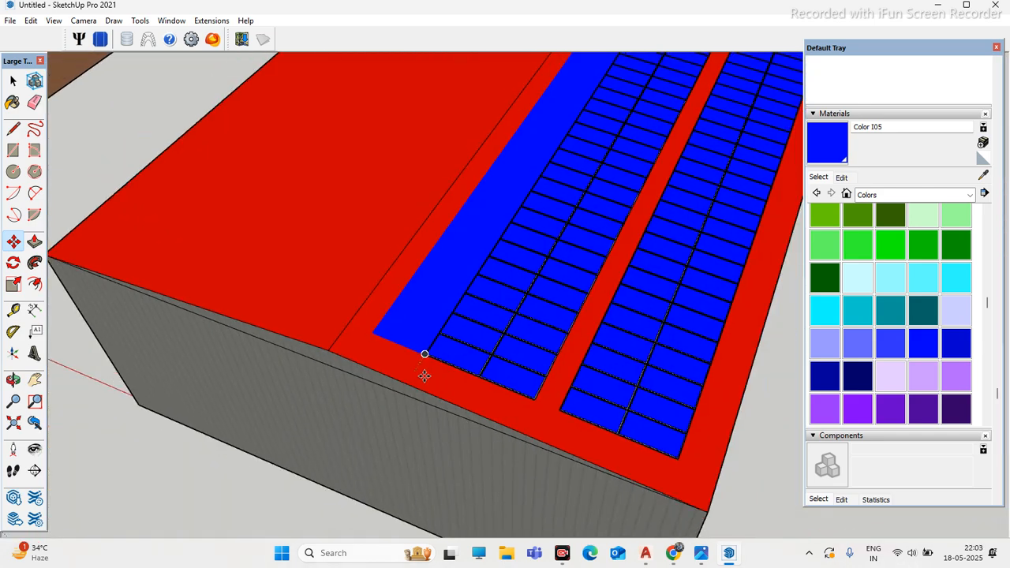
scroll(545, 320, up, 1)
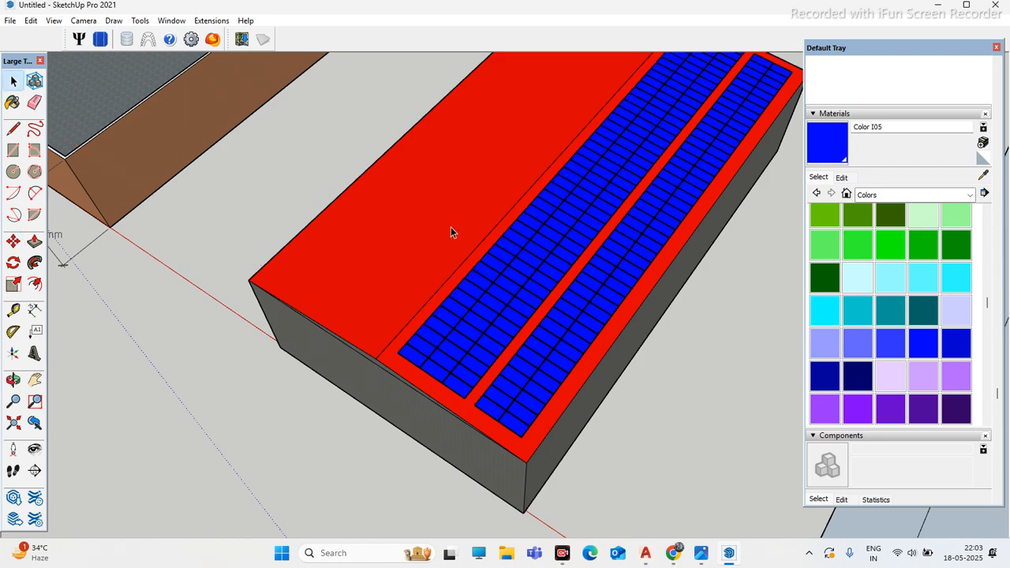
scroll(533, 318, up, 3)
middle_drag(533, 318, 306, 369)
scroll(315, 359, up, 1)
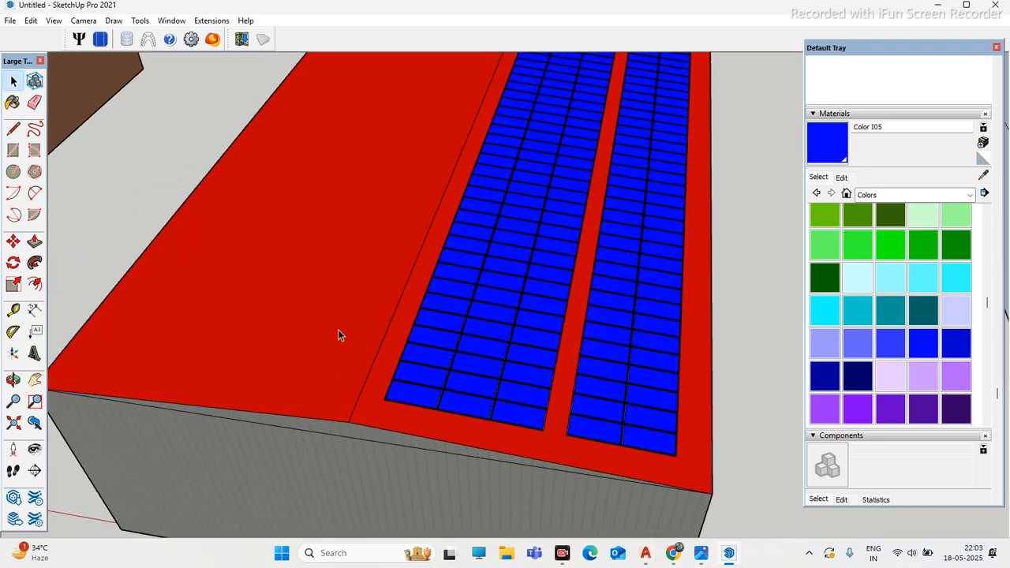
scroll(355, 351, down, 4)
middle_drag(423, 360, 439, 366)
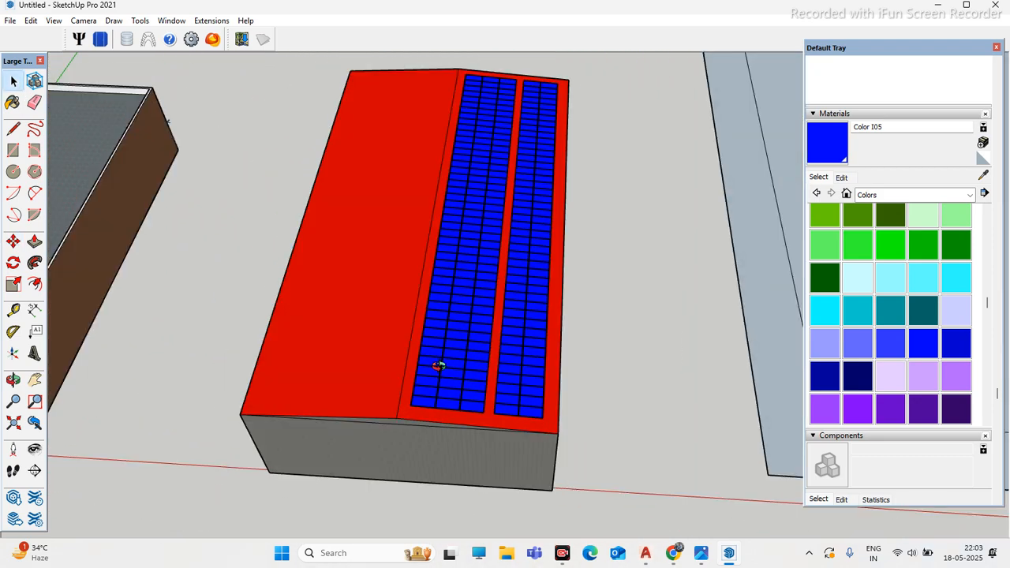
scroll(424, 278, down, 3)
drag(440, 88, 539, 460)
middle_drag(410, 423, 366, 204)
drag(367, 181, 563, 476)
key(Delete)
scroll(552, 476, down, 2)
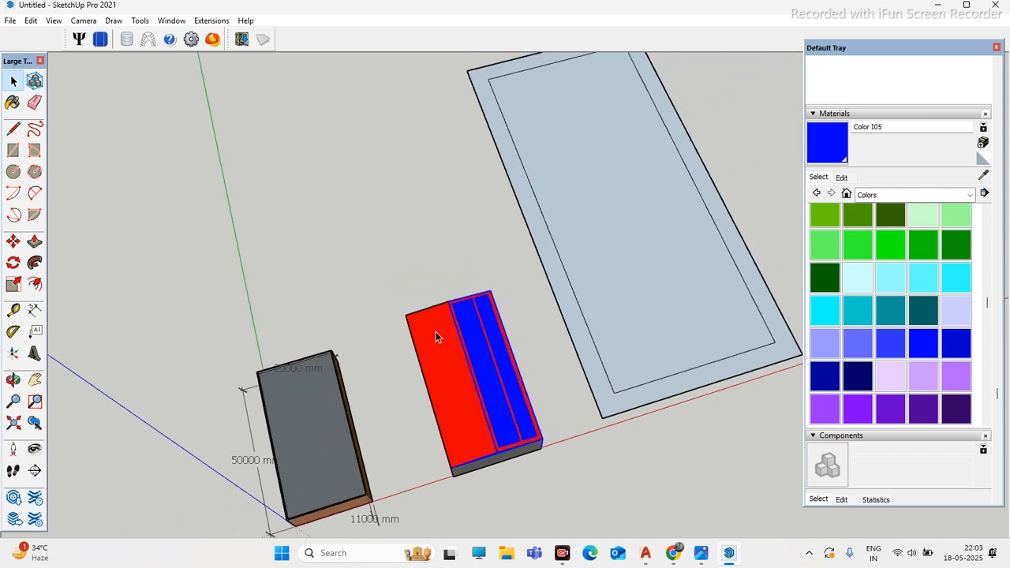
scroll(430, 334, up, 2)
scroll(447, 284, down, 1)
scroll(419, 339, up, 2)
key(ctrl+z)
scroll(361, 252, up, 2)
scroll(399, 338, down, 2)
middle_drag(399, 338, 444, 478)
scroll(438, 404, up, 2)
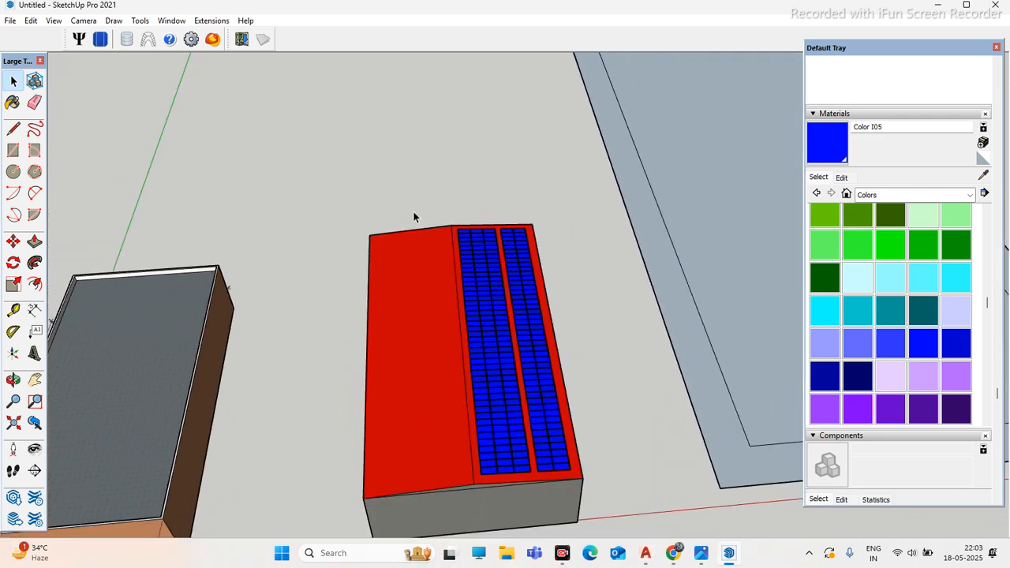
Step: Select all five panel rows on the slope and remove the roof's eave and gable edges from the selection
key(ctrl+z)
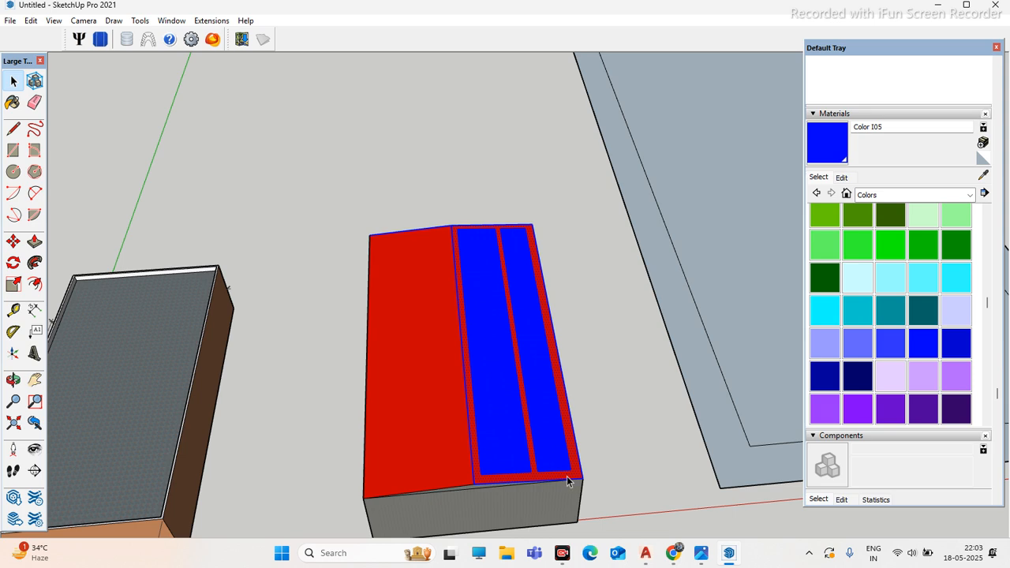
scroll(528, 499, up, 1)
scroll(454, 481, up, 5)
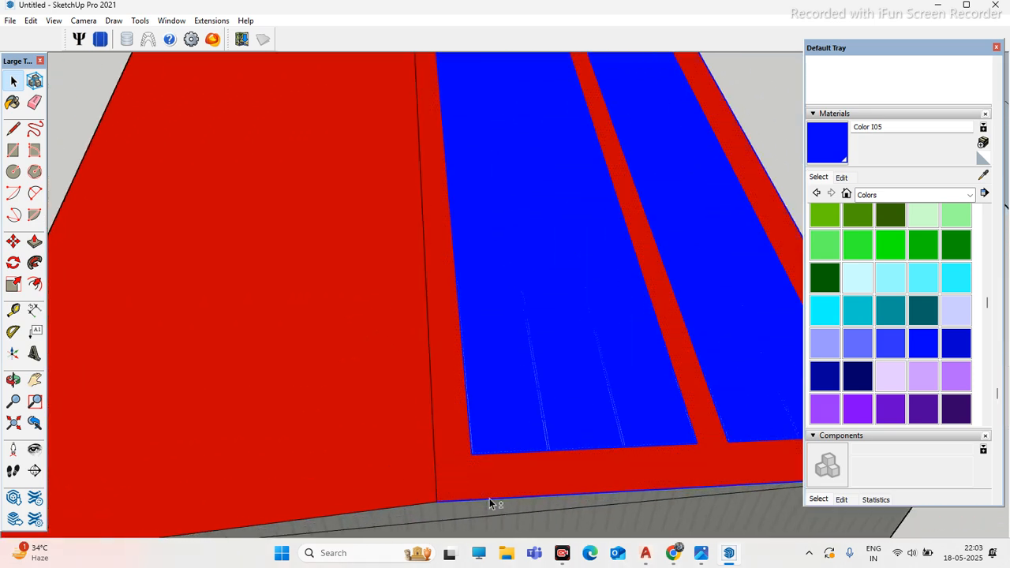
scroll(473, 493, down, 3)
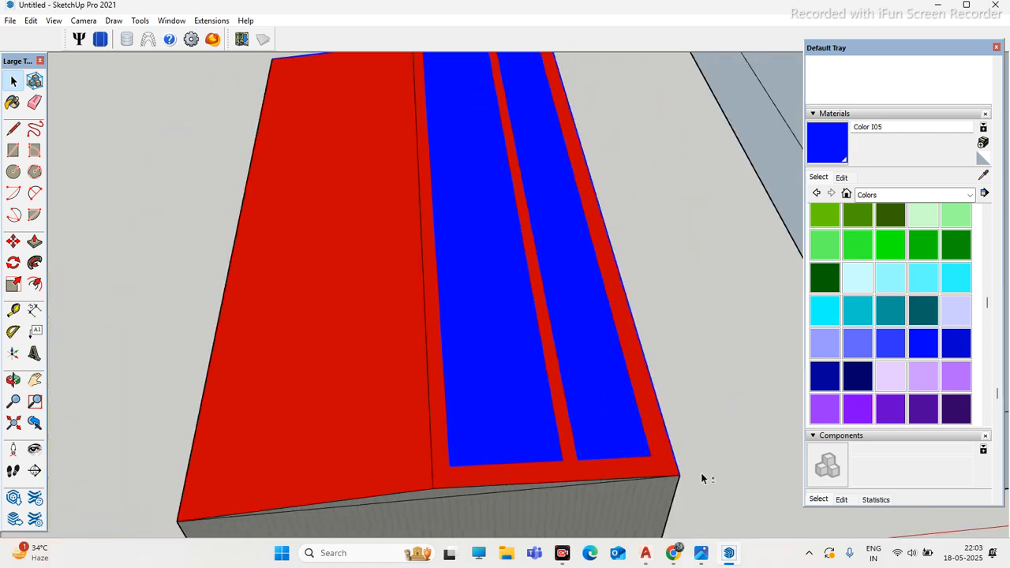
scroll(654, 471, up, 3)
shift+click(619, 472)
scroll(632, 515, down, 5)
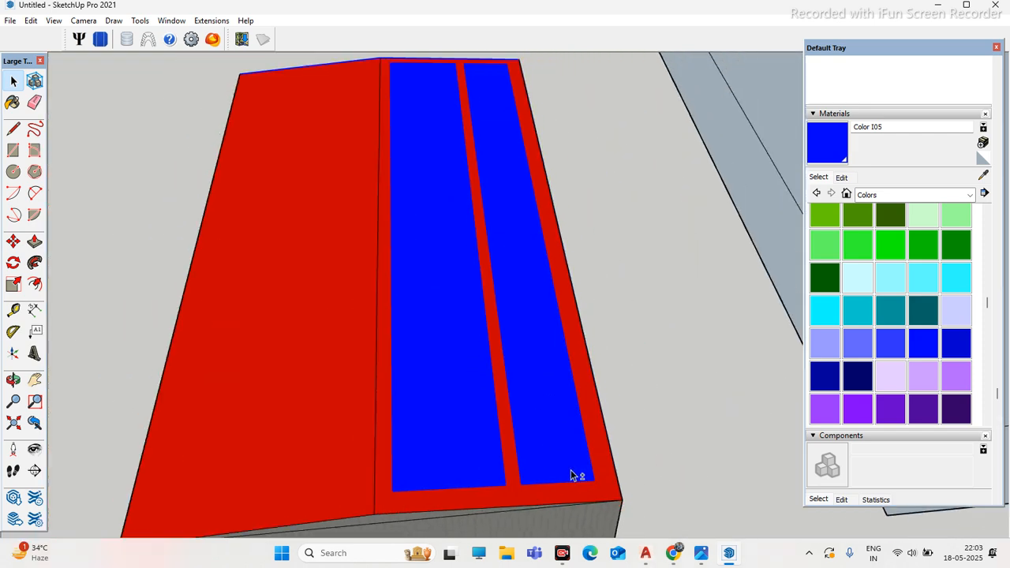
scroll(428, 177, up, 5)
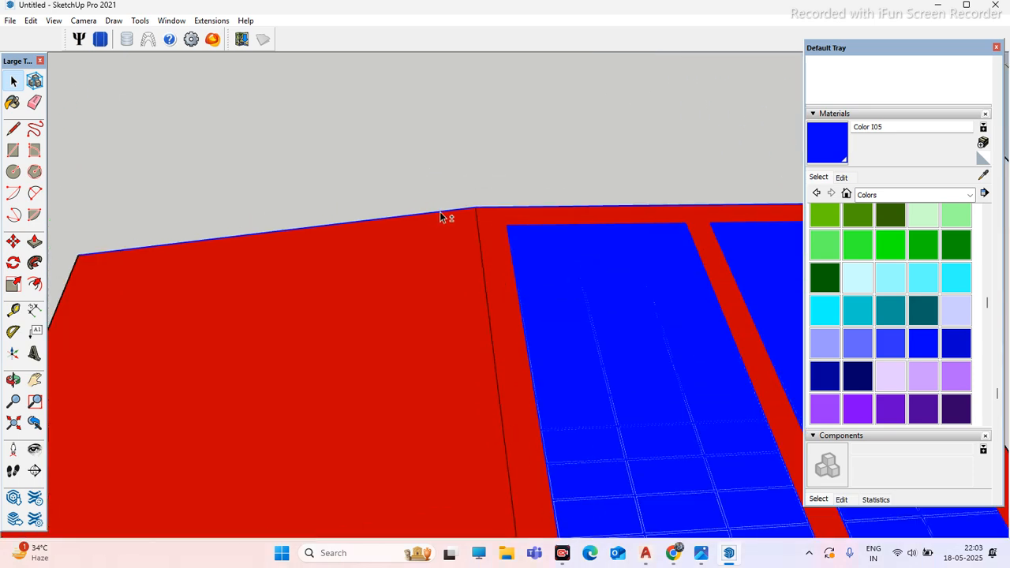
scroll(450, 261, down, 2)
scroll(528, 213, up, 3)
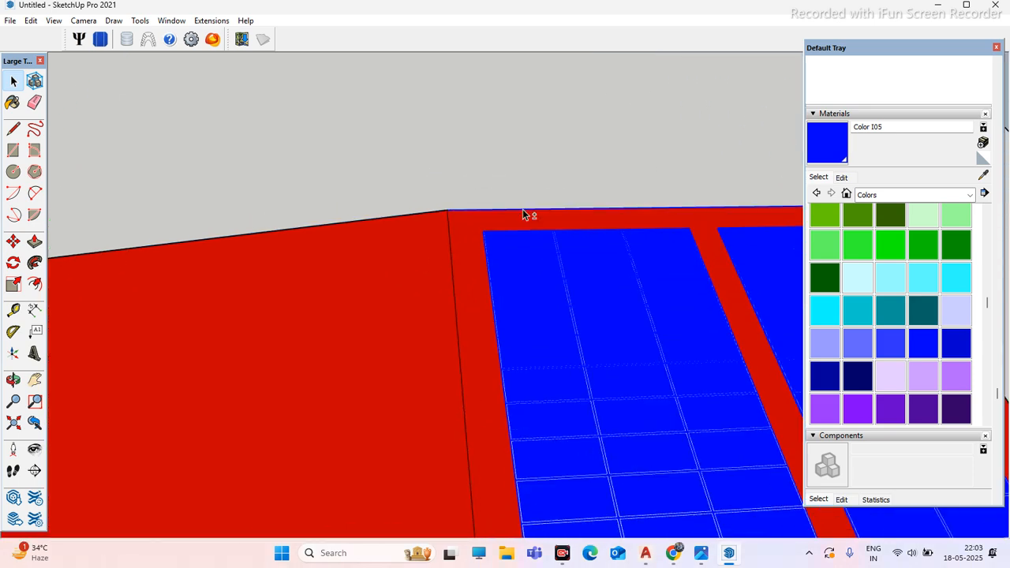
Step: Remove the building's vertical wall corner edges from the selection, keeping only the panel rows selected
middle_drag(428, 275, 526, 285)
scroll(500, 374, up, 3)
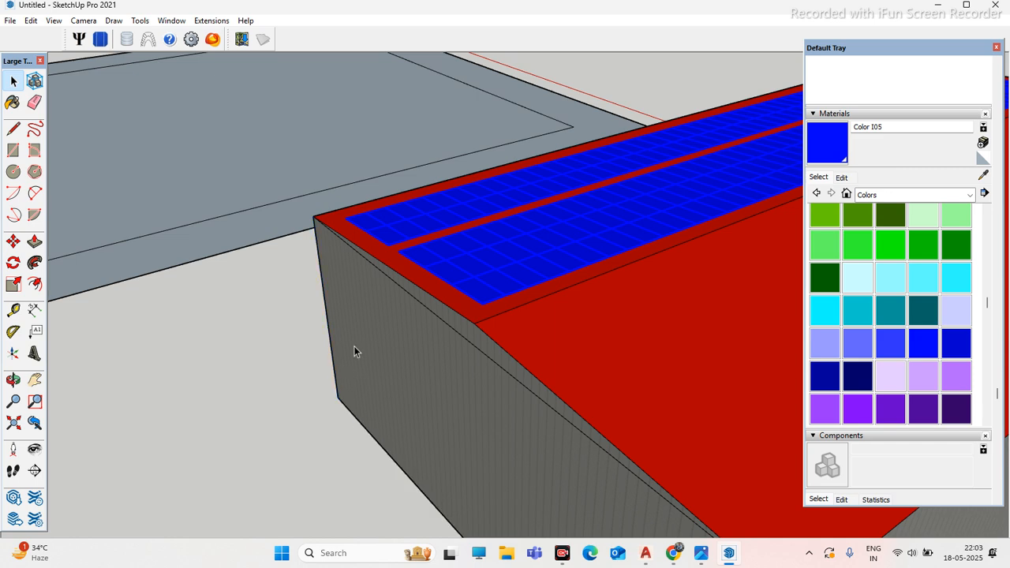
scroll(354, 351, down, 3)
middle_drag(481, 338, 773, 467)
scroll(773, 471, up, 2)
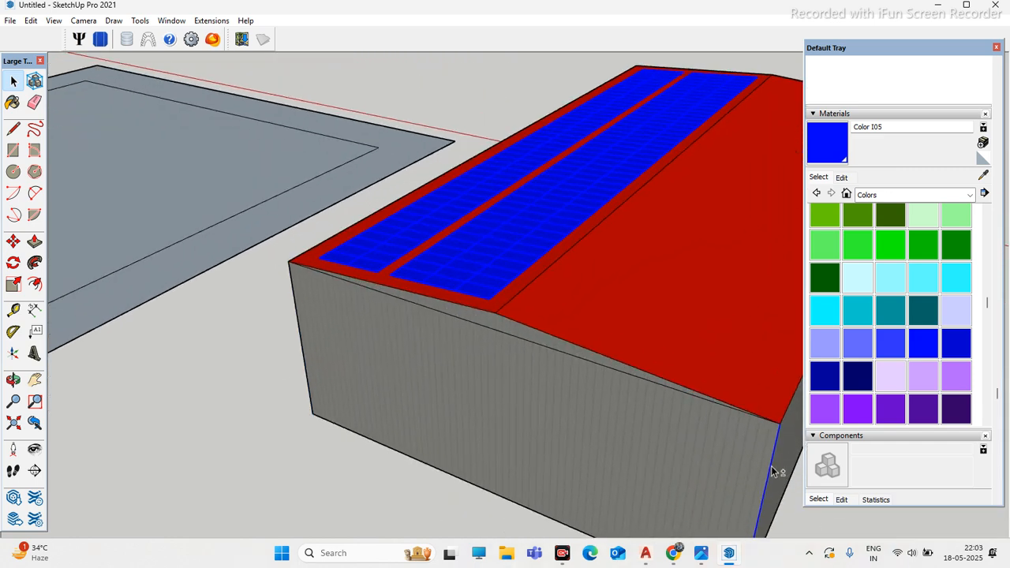
scroll(754, 302, down, 3)
middle_drag(755, 302, 604, 309)
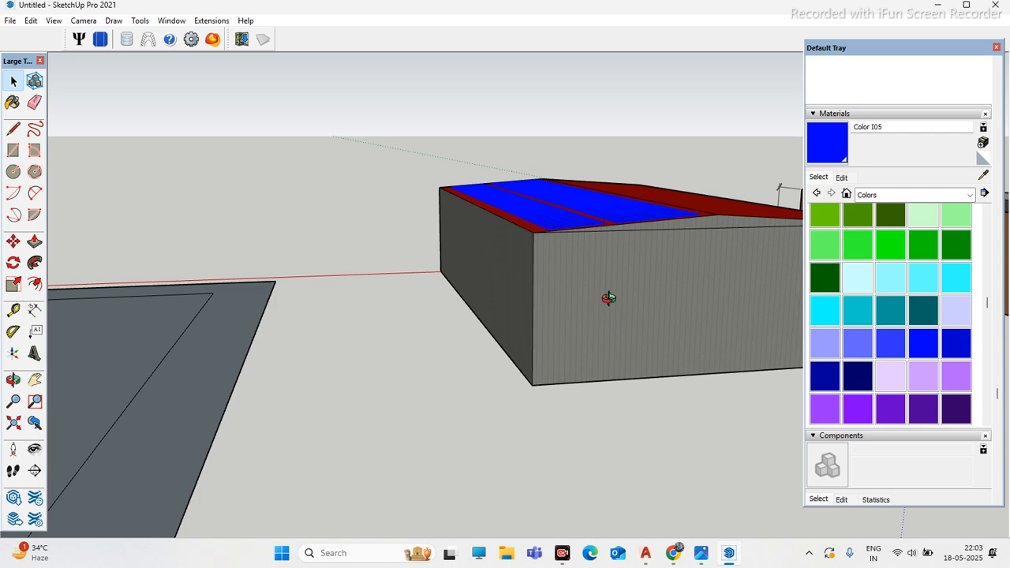
scroll(558, 243, up, 3)
middle_drag(557, 243, 489, 419)
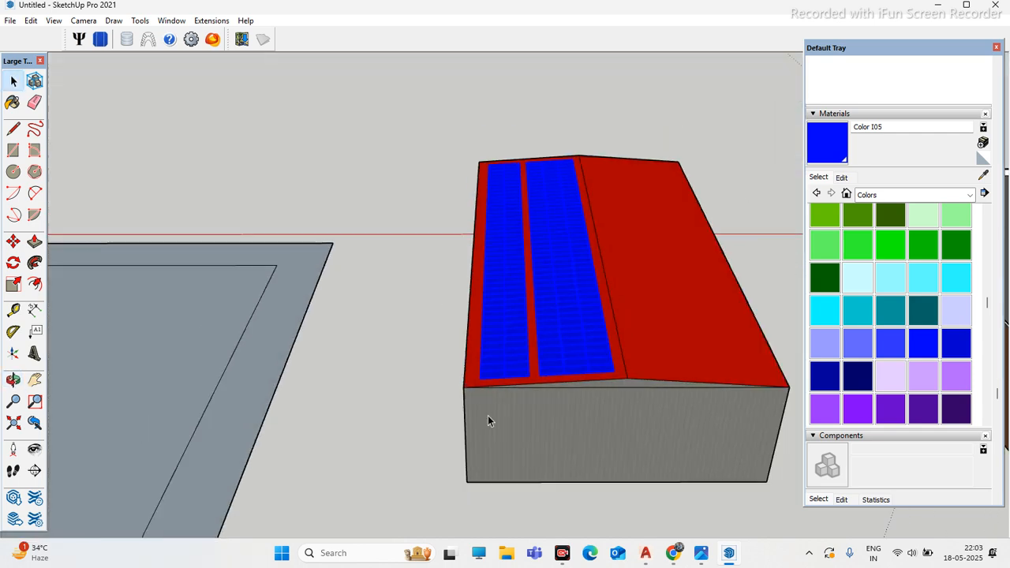
Step: Combine the five selected panel rows into one group
scroll(558, 433, up, 2)
scroll(558, 433, up, 2)
right_click(614, 338)
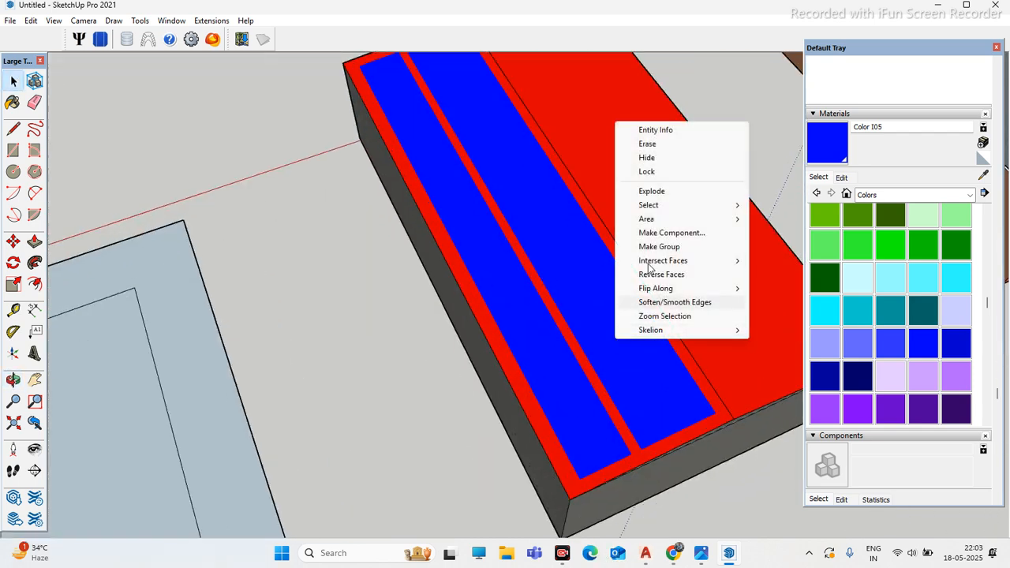
scroll(518, 378, down, 2)
middle_drag(518, 378, 507, 449)
scroll(452, 402, up, 3)
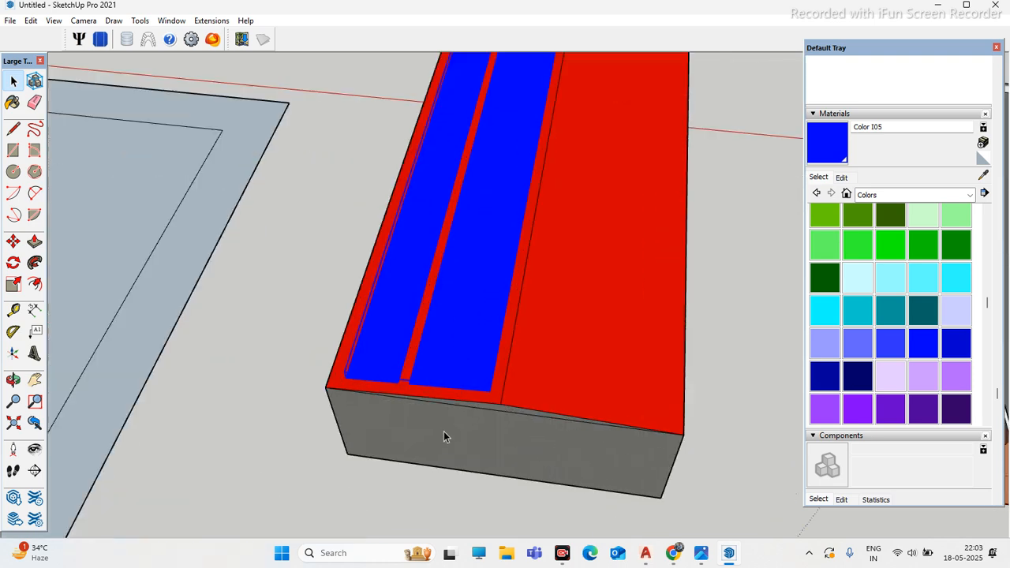
Step: Copy the panel group across the building's full width, from the eave corner beside the panels to the opposite eave corner
key(m)
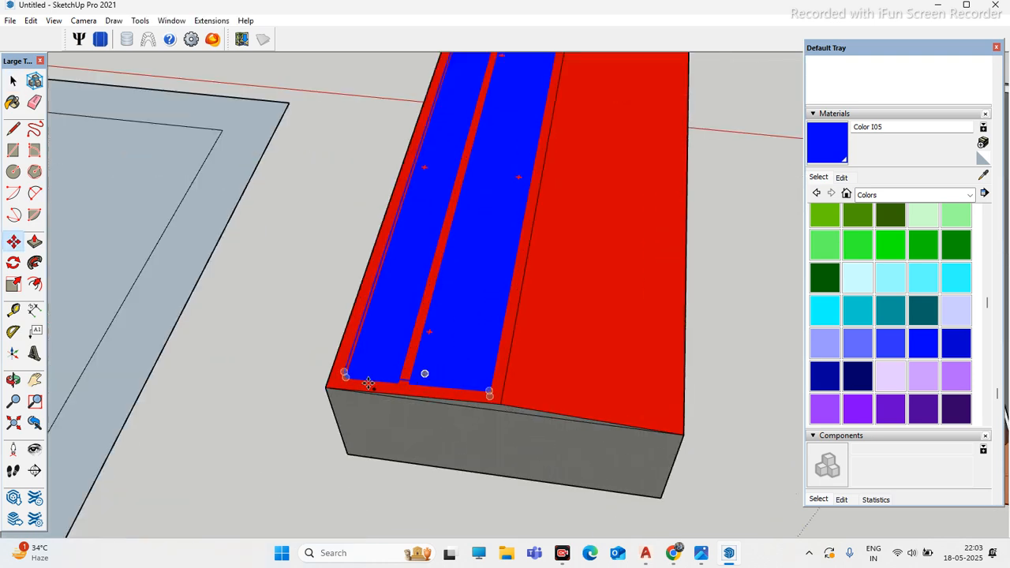
click(323, 386)
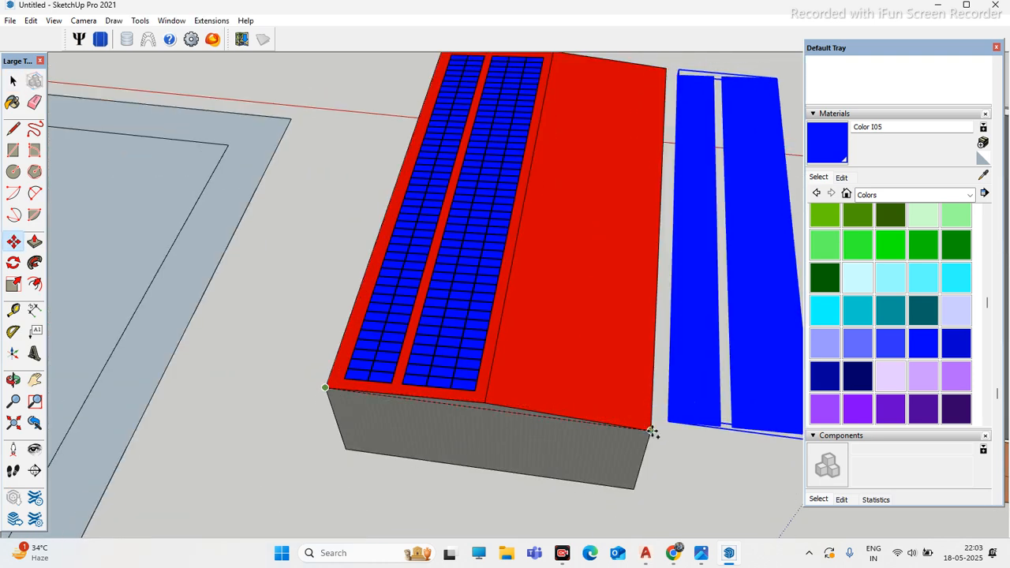
click(651, 431)
Step: Mirror the copied panel group across its width with the Scale tool so its slope and row order are reversed
scroll(426, 385, down, 3)
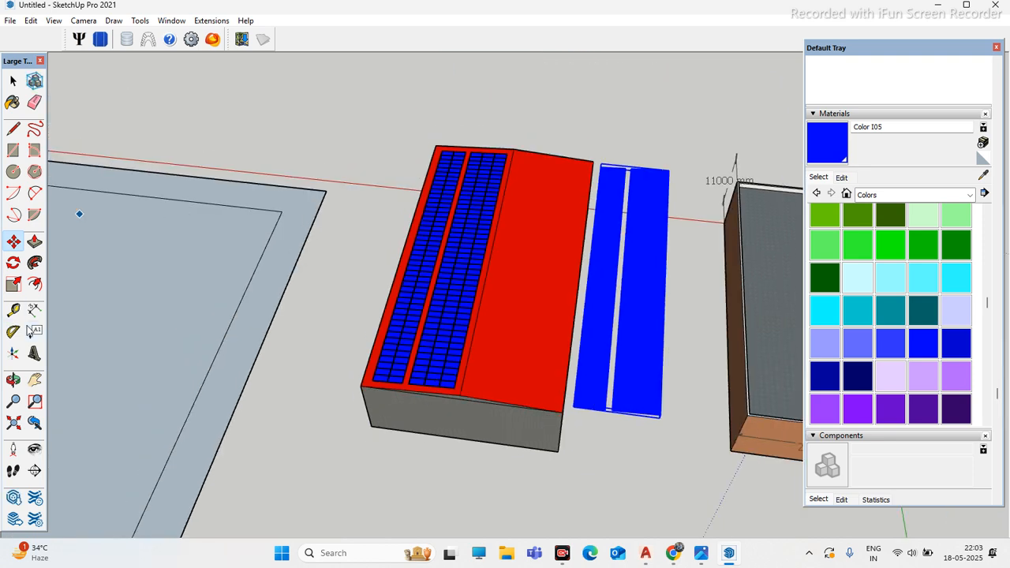
click(14, 286)
scroll(589, 270, up, 5)
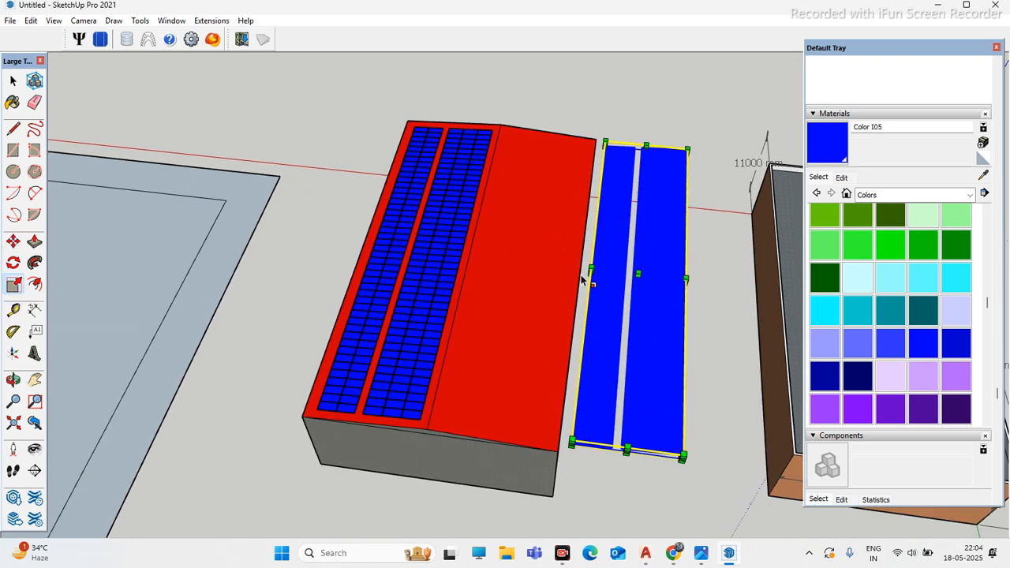
scroll(598, 272, up, 3)
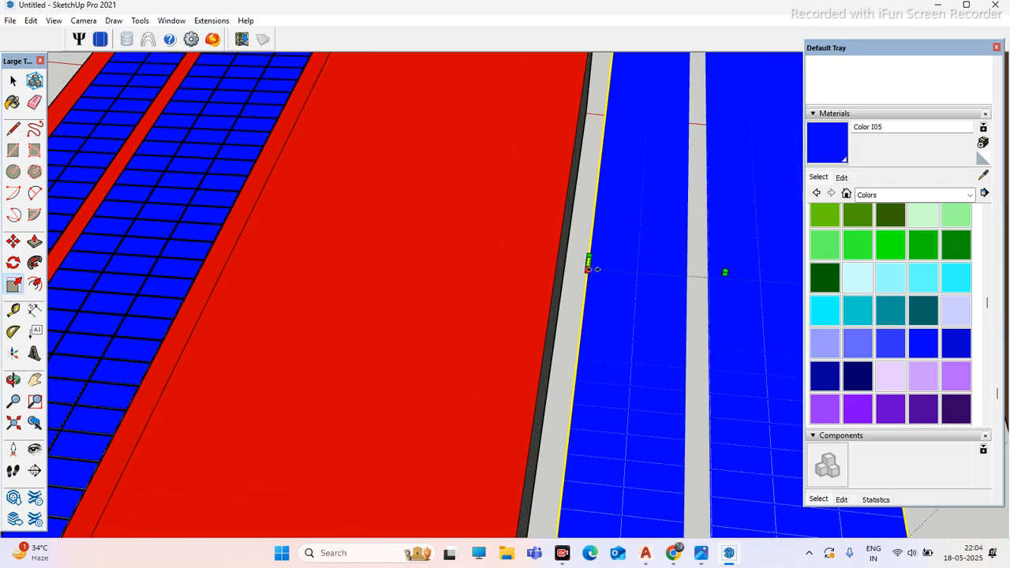
scroll(591, 268, down, 8)
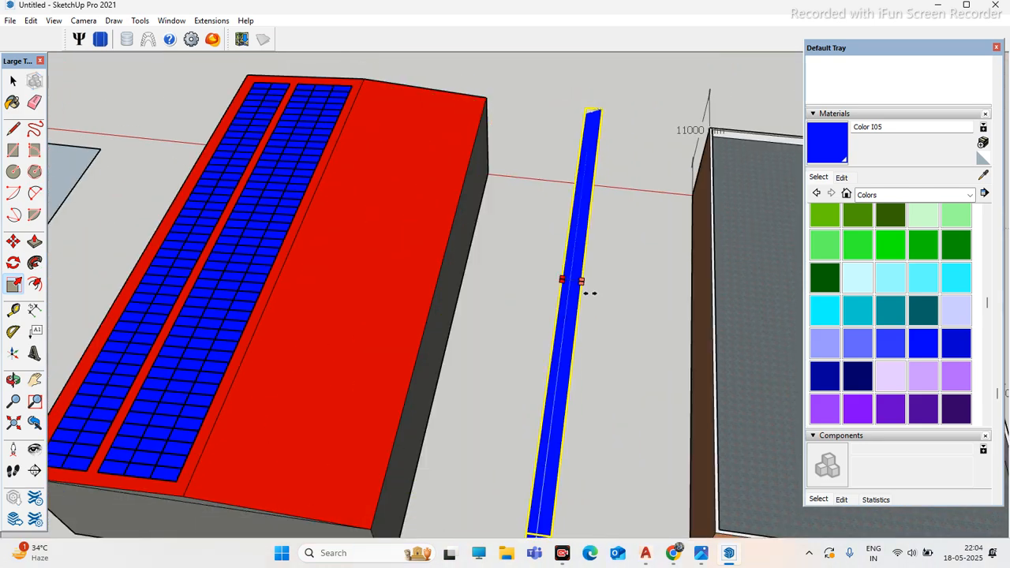
drag(643, 300, 644, 300)
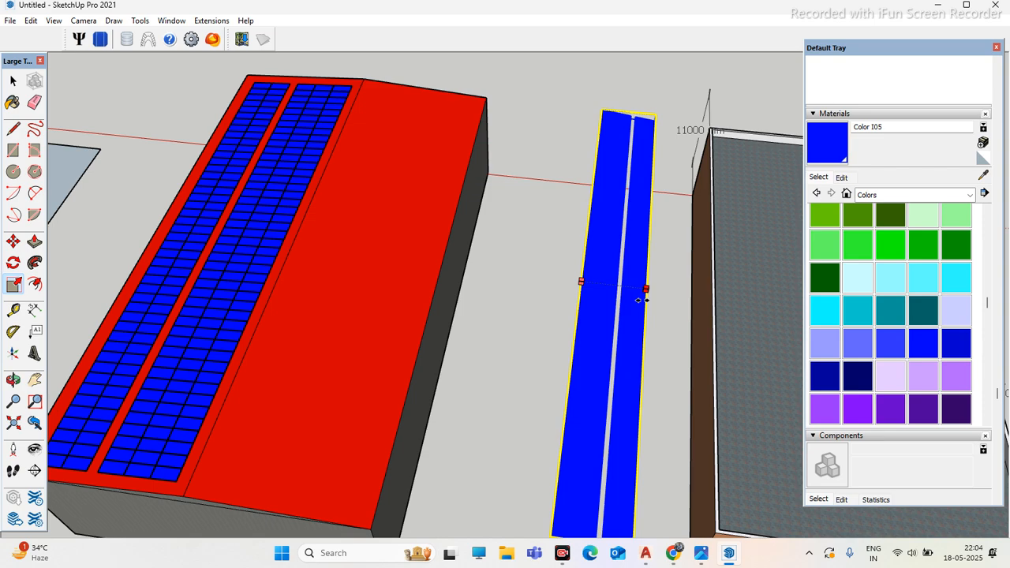
text(2)
key(Return)
scroll(547, 243, down, 5)
middle_drag(591, 417, 597, 239)
scroll(657, 322, up, 6)
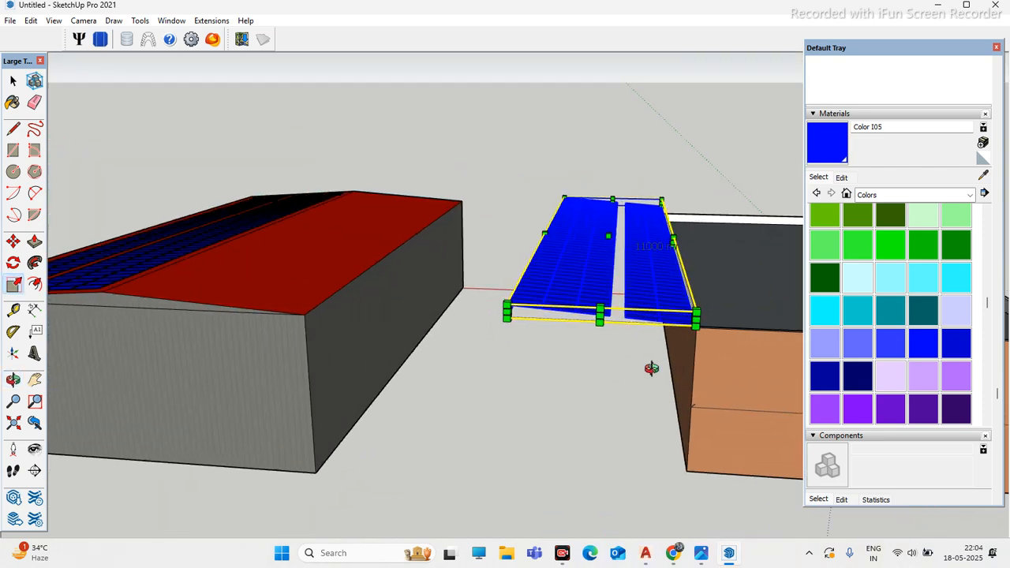
Step: Move the panel group onto the bare slope of the red roof, placing its outer front corner on the eave corner
key(m)
scroll(687, 364, up, 5)
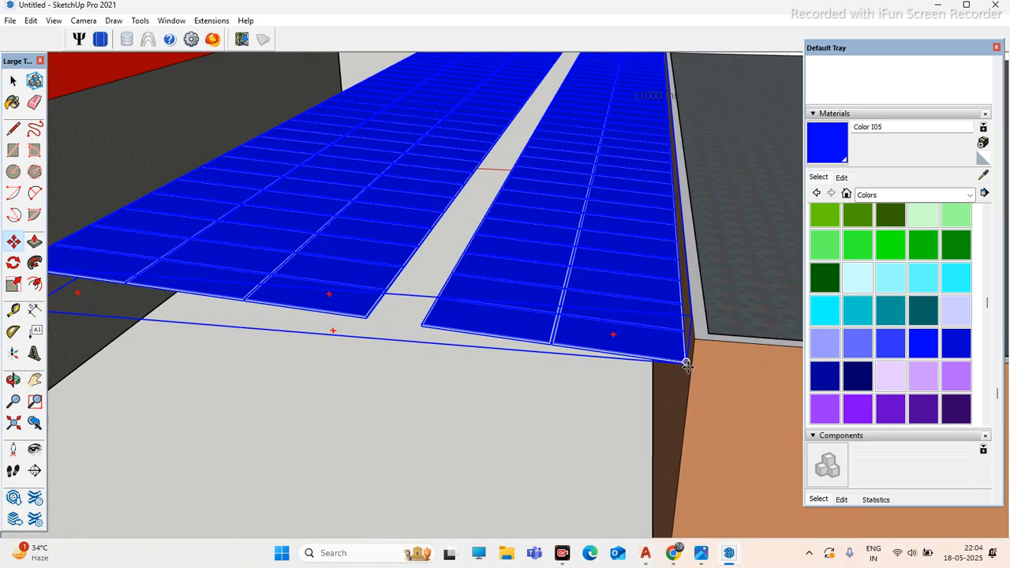
click(686, 347)
scroll(676, 387, down, 6)
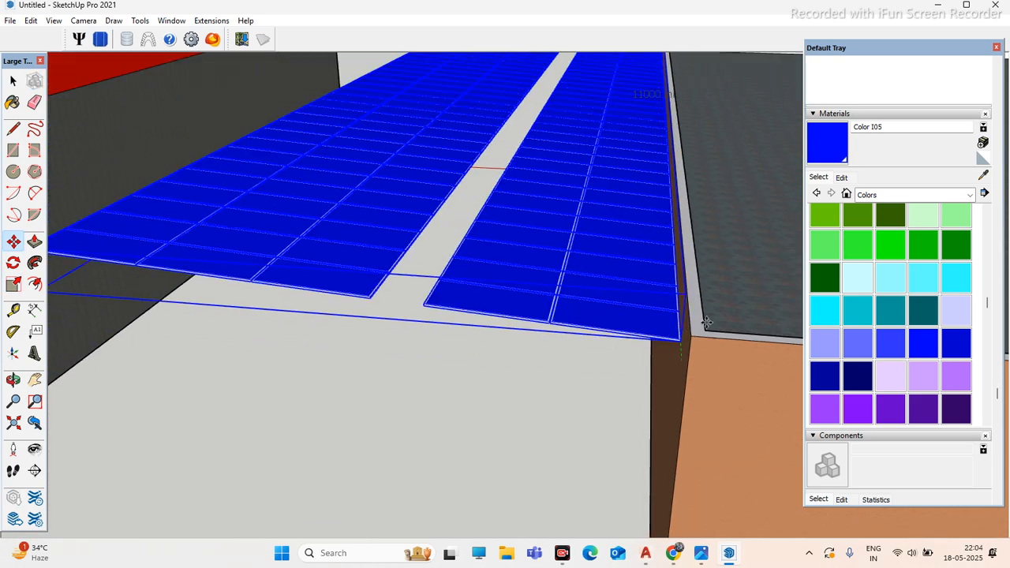
scroll(119, 303, up, 3)
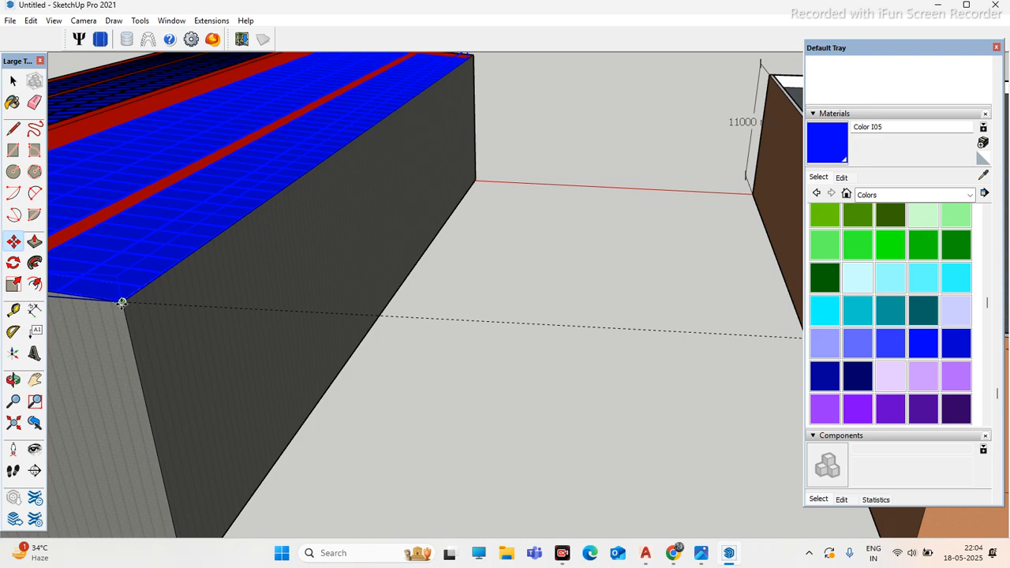
click(123, 303)
scroll(419, 317, down, 3)
middle_drag(321, 332, 466, 485)
scroll(650, 258, down, 2)
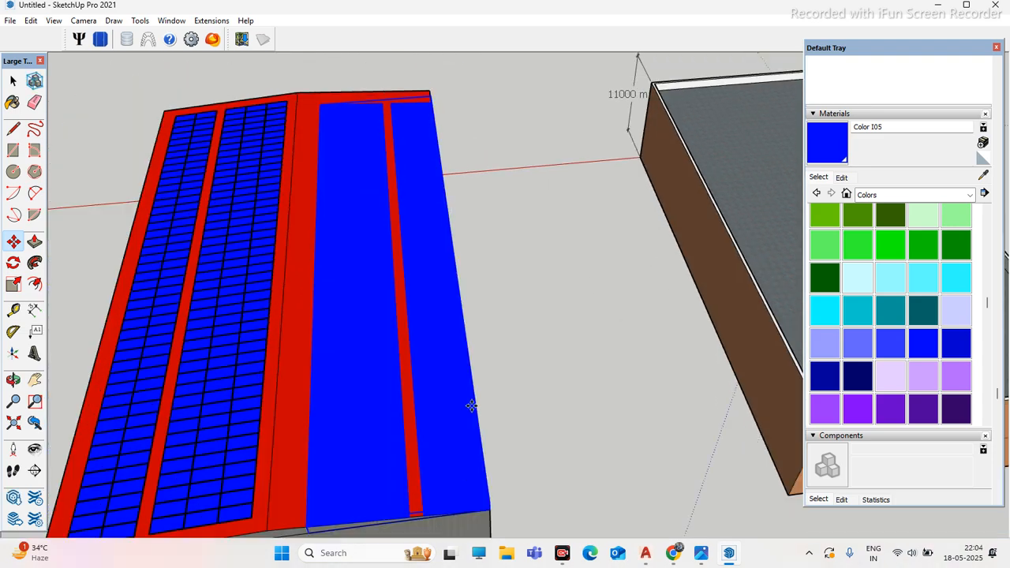
Step: Move the panel group along the roof's gable edge towards the ridge, leaving a red margin beside the eave
scroll(481, 407, up, 2)
scroll(496, 408, down, 3)
scroll(426, 467, up, 6)
scroll(424, 469, up, 1)
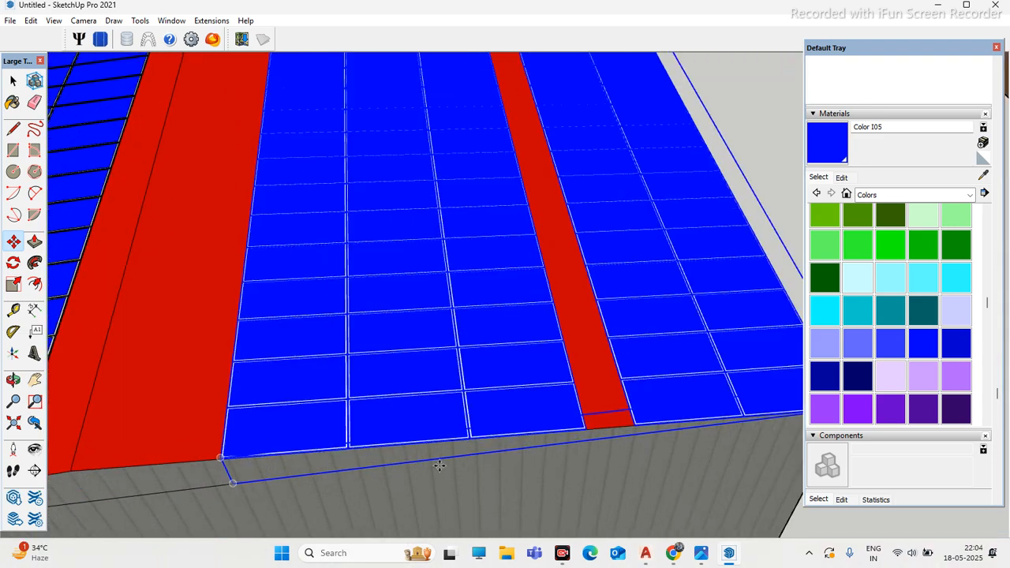
click(511, 448)
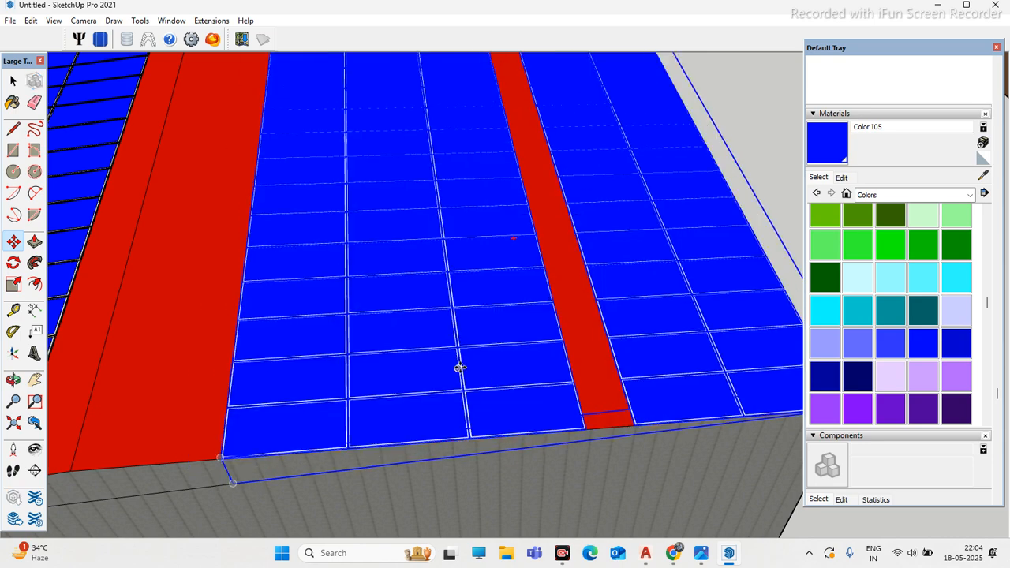
scroll(496, 414, down, 2)
scroll(564, 403, up, 3)
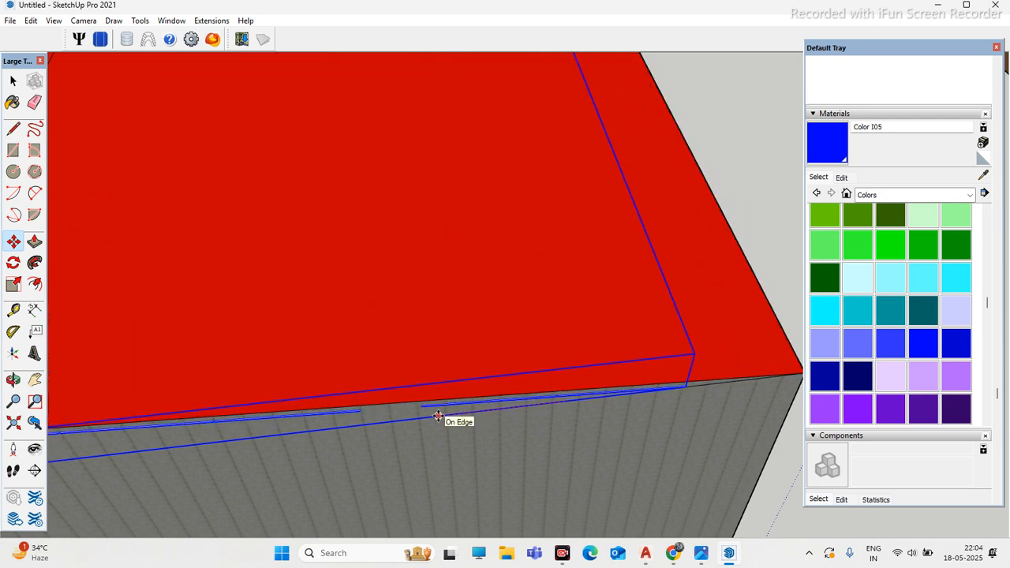
scroll(437, 417, down, 3)
scroll(513, 394, up, 3)
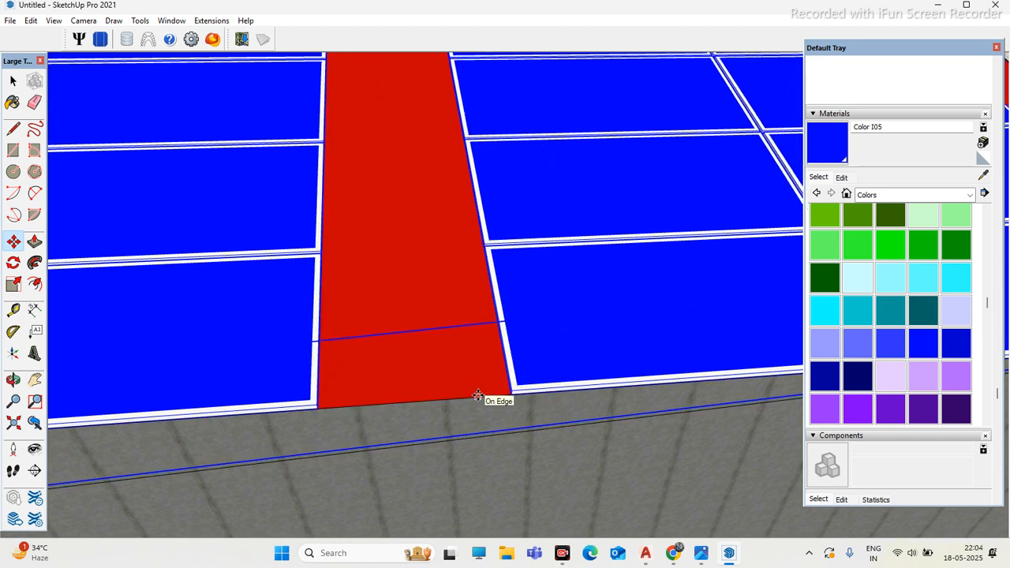
scroll(473, 383, down, 3)
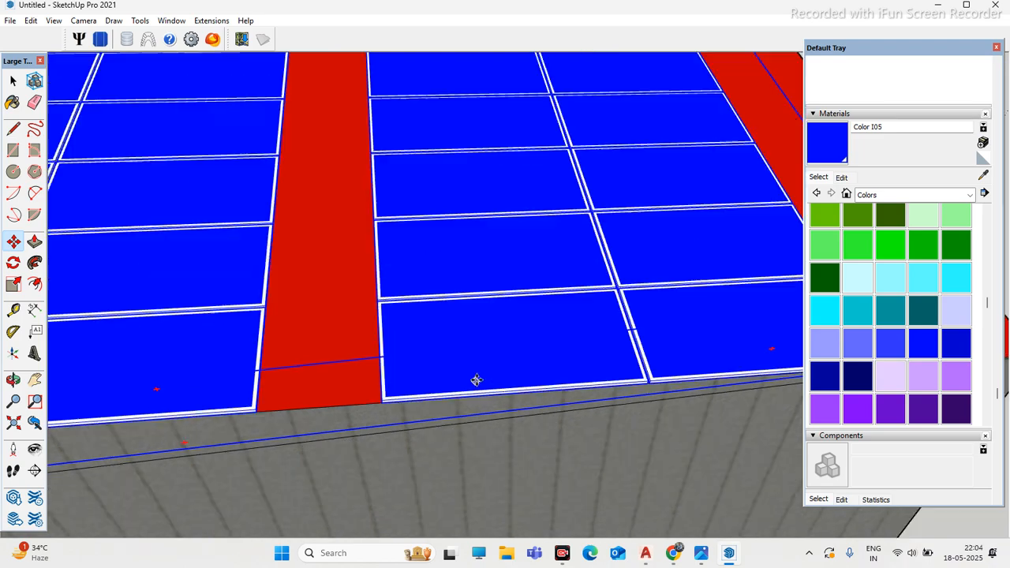
Step: Move the panel group inward from the gable end parallel to the eave, leaving a red margin at the front
scroll(484, 372, up, 3)
middle_drag(515, 381, 694, 514)
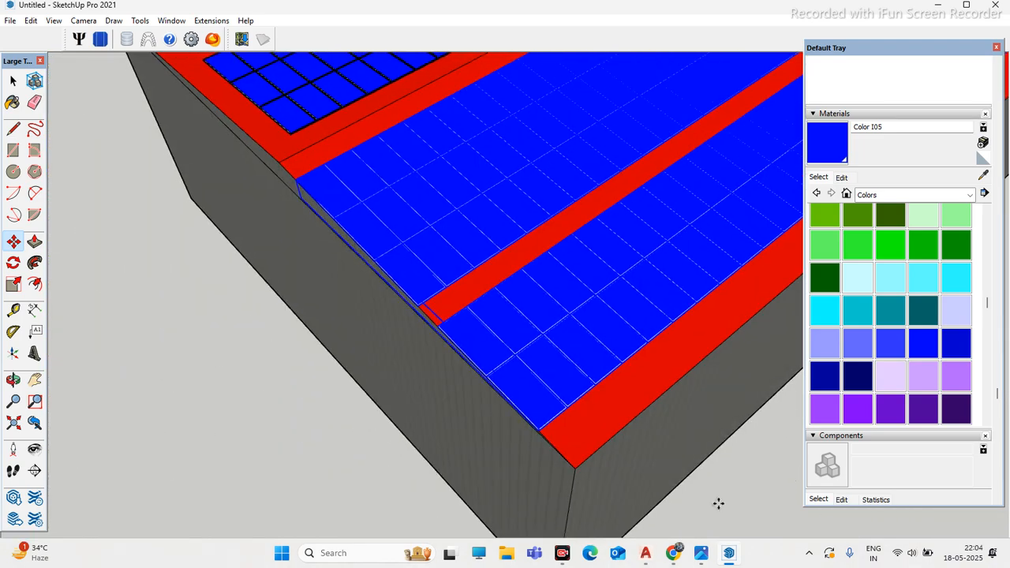
scroll(573, 471, up, 3)
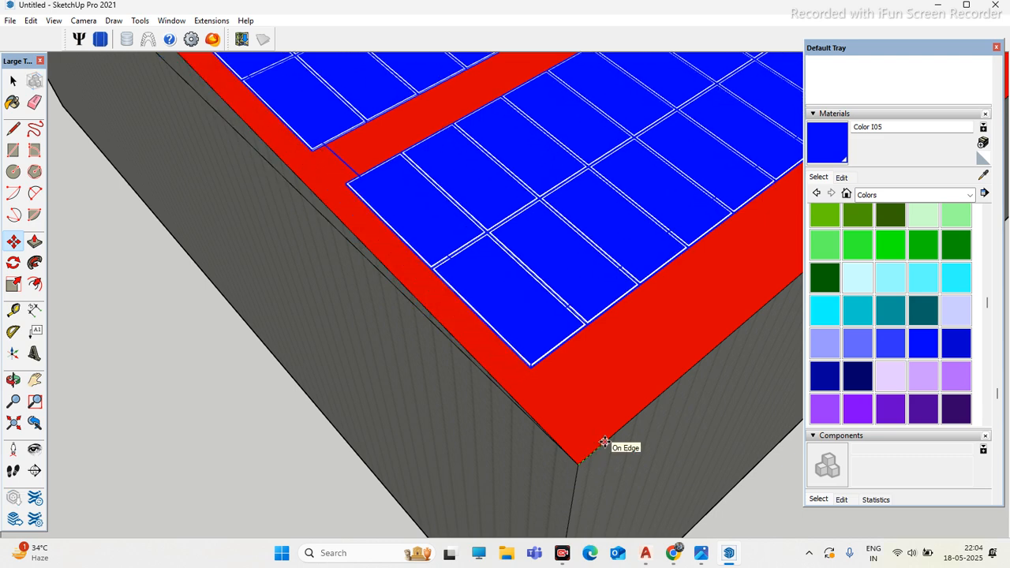
click(507, 423)
scroll(504, 422, down, 3)
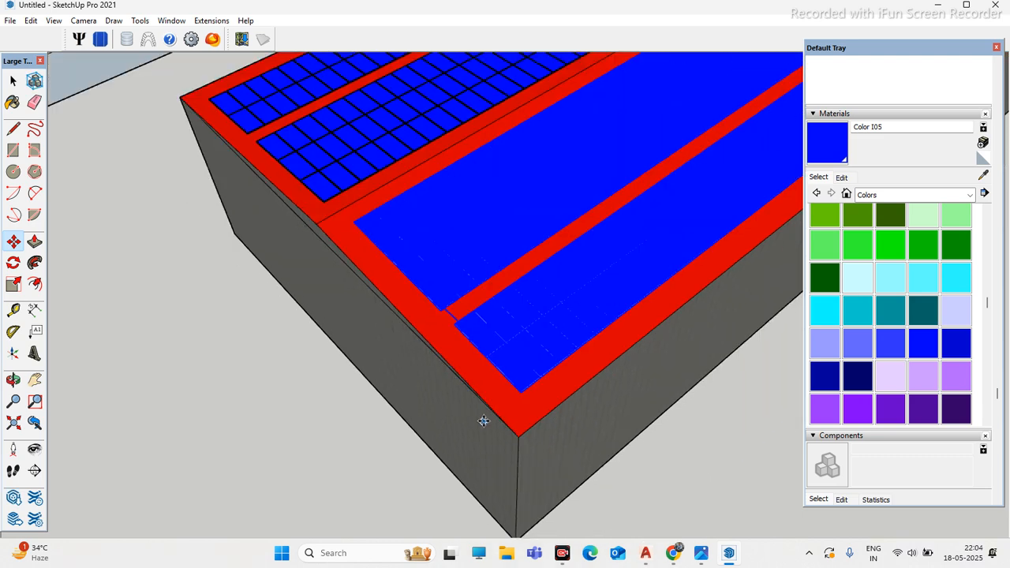
click(13, 81)
Step: Examine the panel arrays on both roof slopes, comparing their margins and alignment along the ridge, eaves and gable end
middle_drag(234, 293, 568, 426)
scroll(547, 384, up, 3)
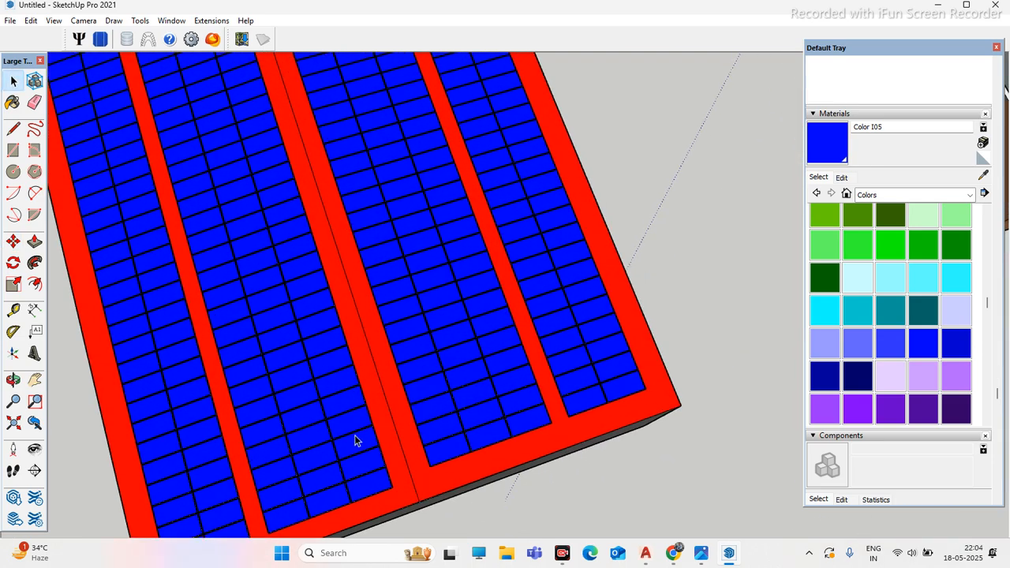
scroll(416, 463, up, 3)
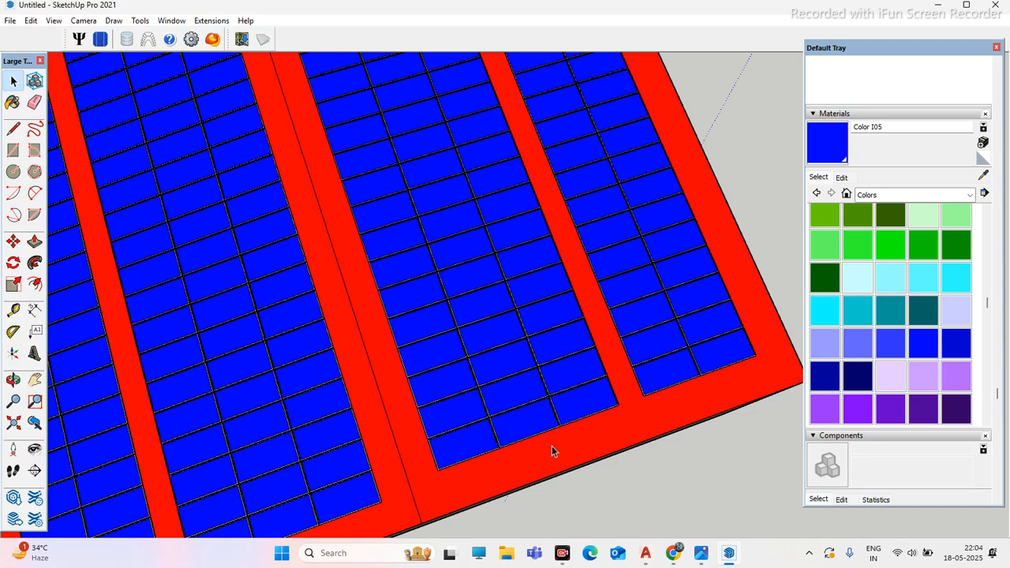
scroll(458, 442, up, 2)
scroll(552, 418, down, 3)
scroll(647, 392, up, 3)
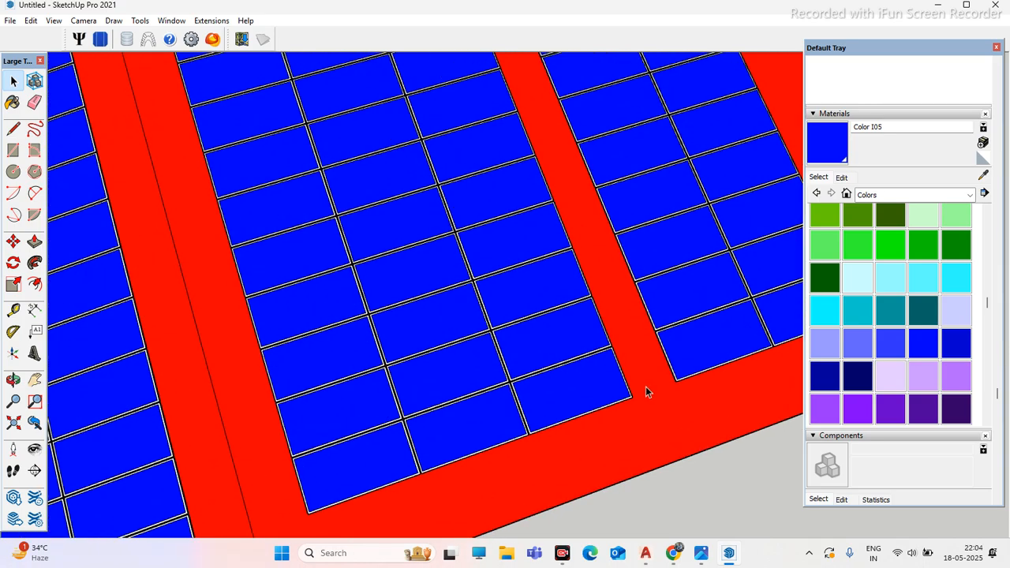
scroll(659, 383, down, 3)
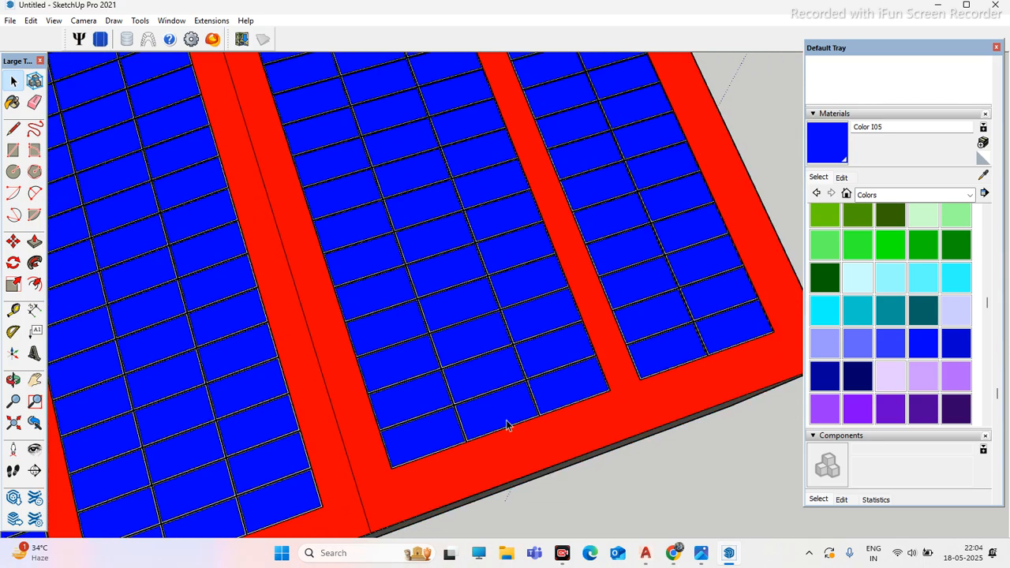
scroll(607, 384, up, 2)
scroll(654, 378, up, 3)
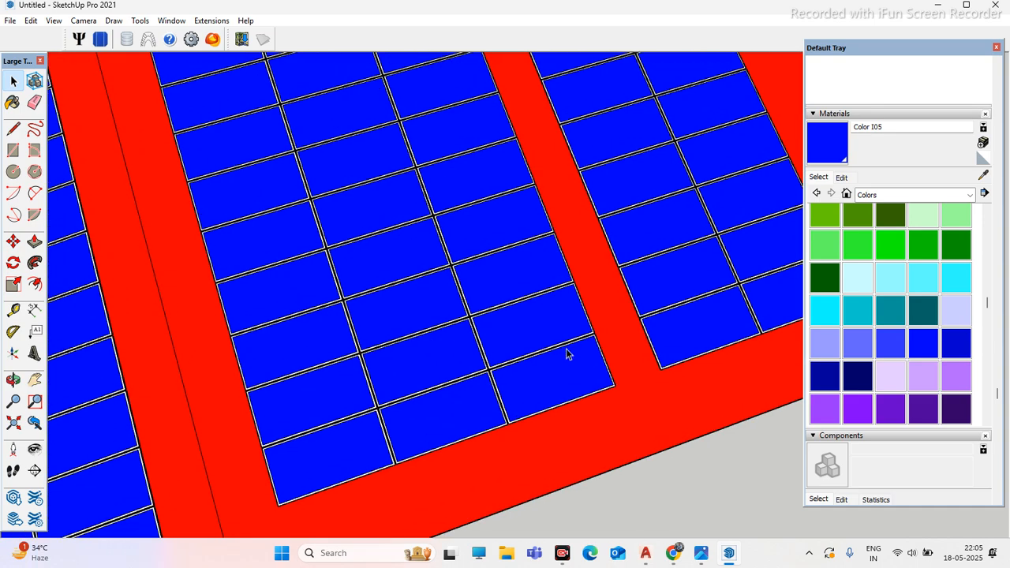
scroll(516, 376, down, 3)
scroll(683, 334, up, 2)
scroll(645, 359, up, 1)
scroll(373, 414, up, 1)
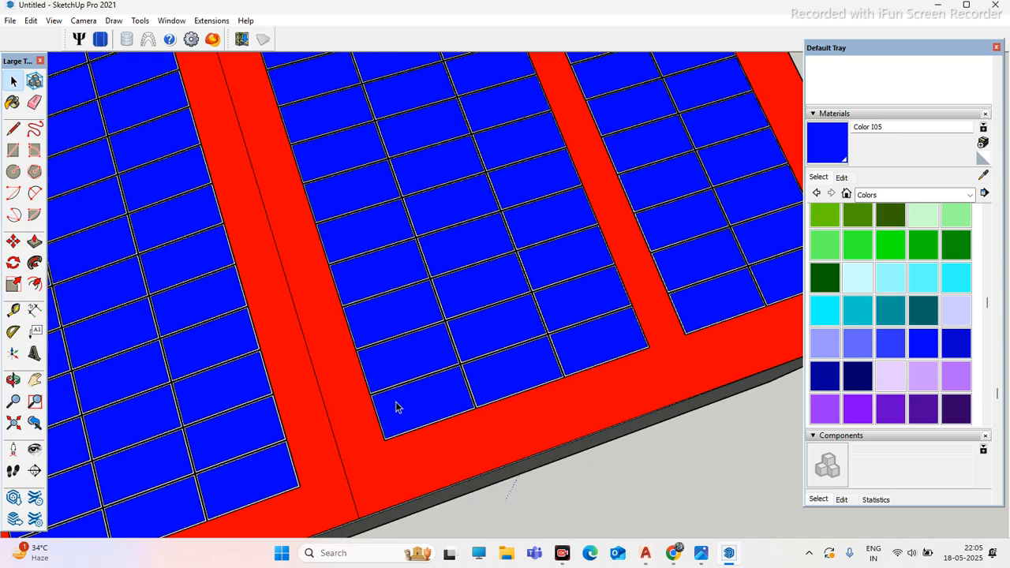
scroll(396, 407, down, 2)
scroll(456, 412, down, 1)
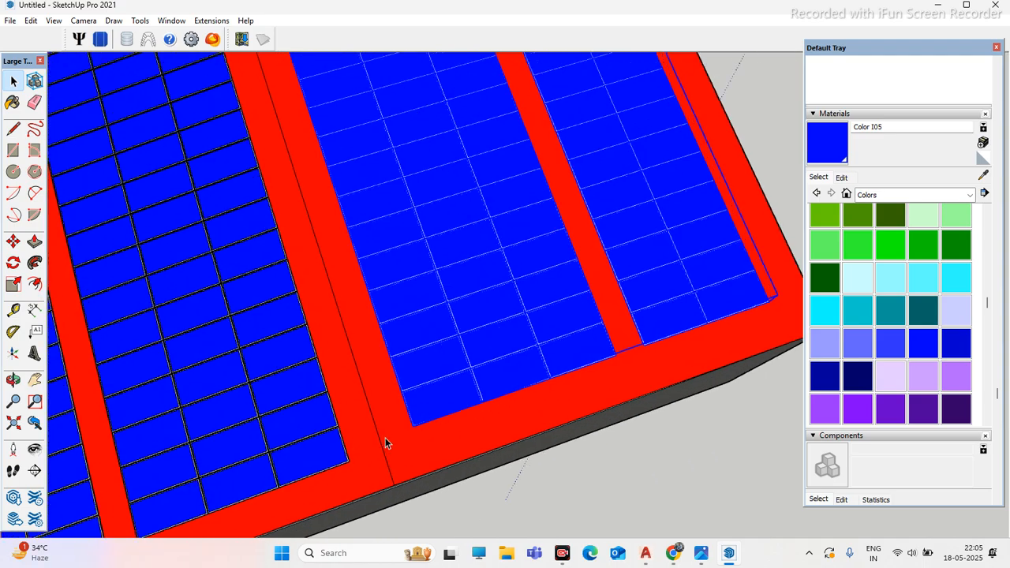
scroll(418, 430, up, 1)
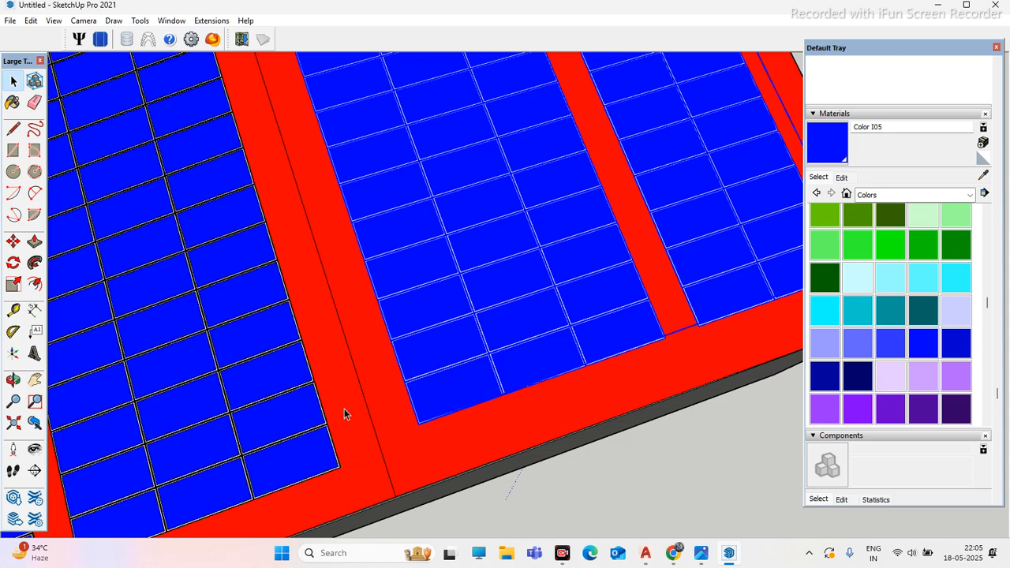
scroll(513, 415, down, 3)
scroll(493, 419, up, 3)
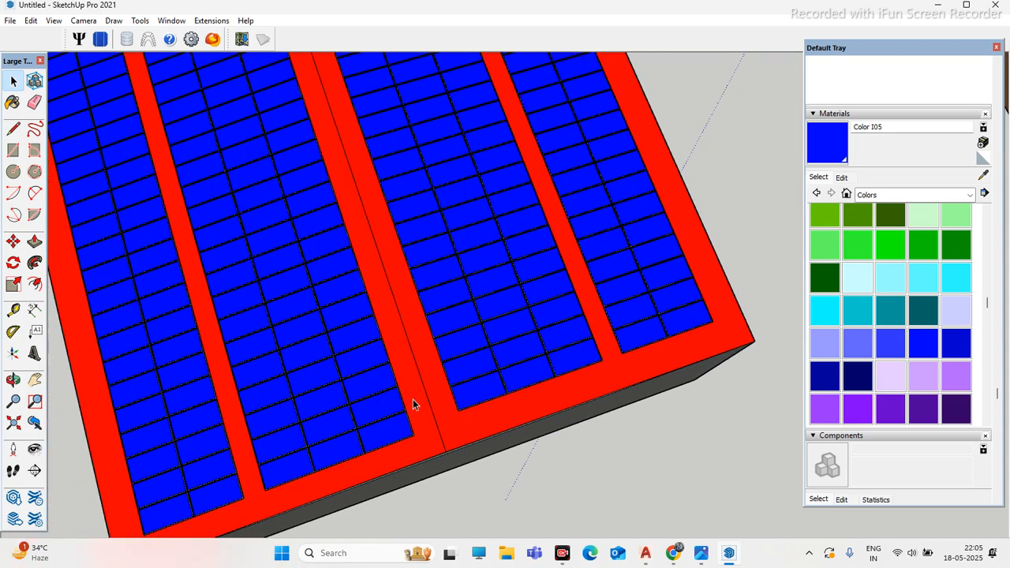
scroll(439, 366, down, 2)
scroll(443, 362, down, 2)
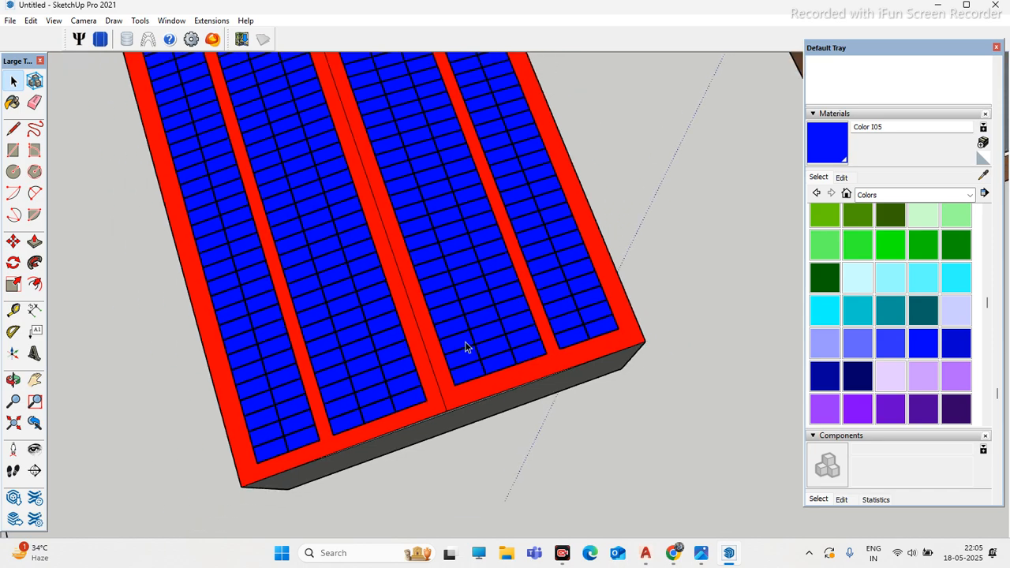
scroll(473, 353, up, 2)
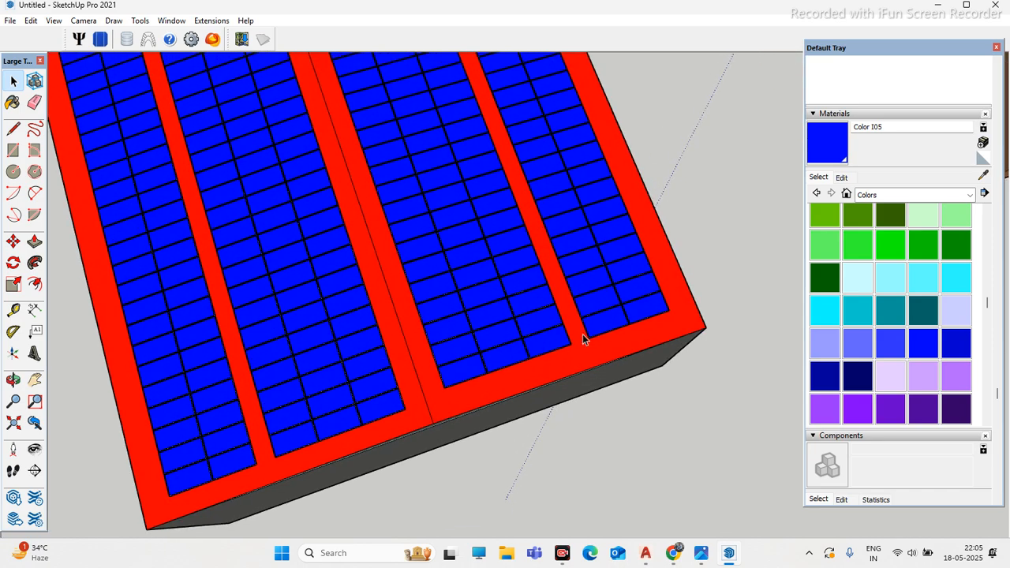
scroll(582, 339, down, 6)
middle_drag(572, 371, 451, 353)
middle_drag(404, 325, 558, 328)
scroll(439, 325, down, 2)
scroll(568, 264, up, 6)
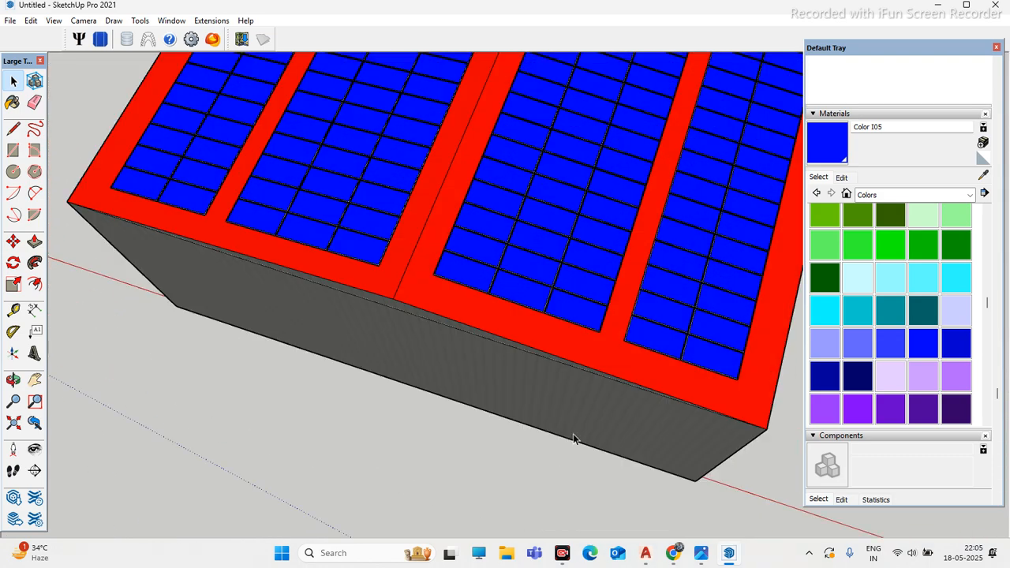
Step: Show the entity information of the whole panel group just placed on the roof slope
click(582, 324)
right_click(581, 319)
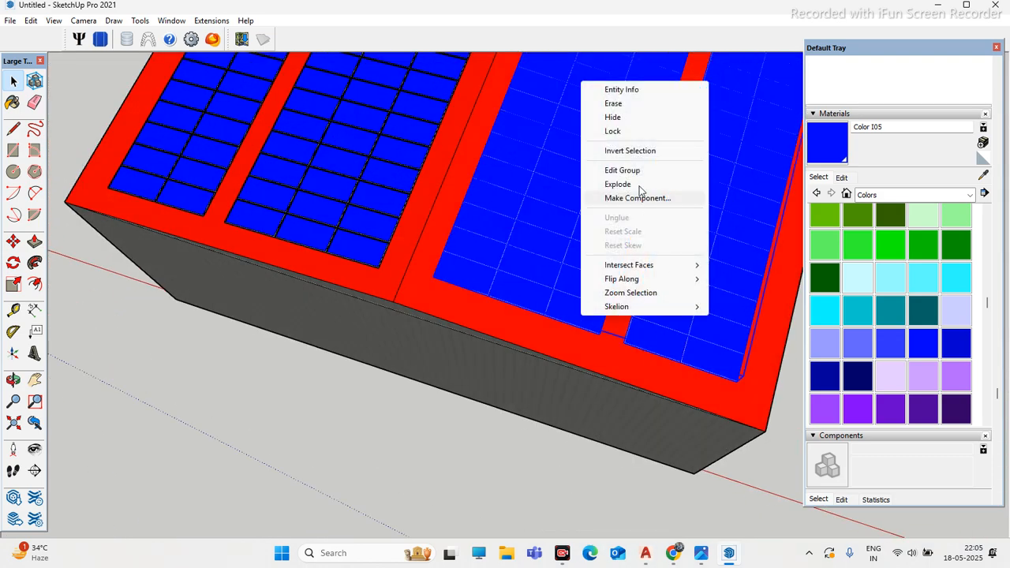
click(661, 90)
scroll(882, 140, up, 12)
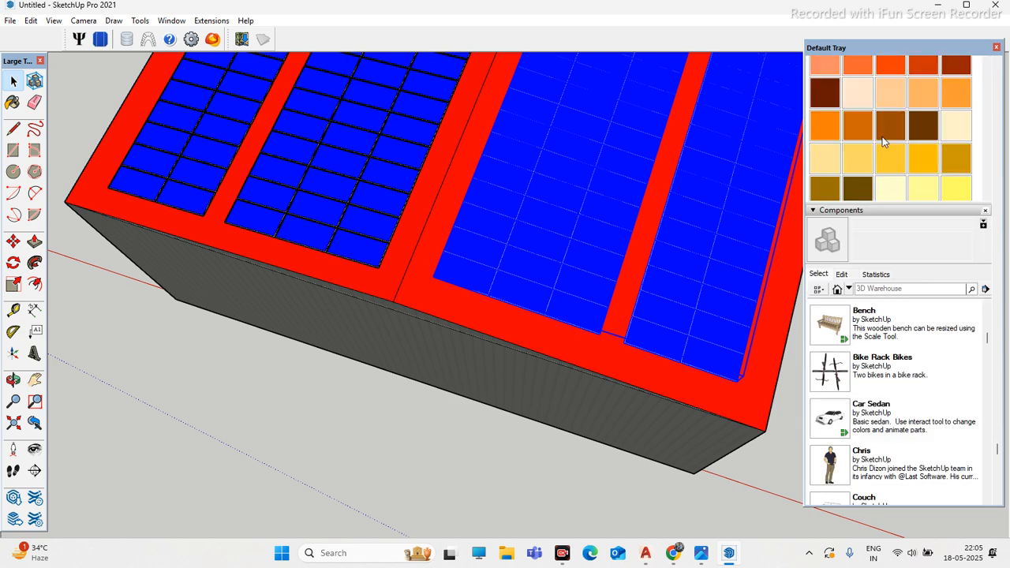
scroll(872, 359, up, 8)
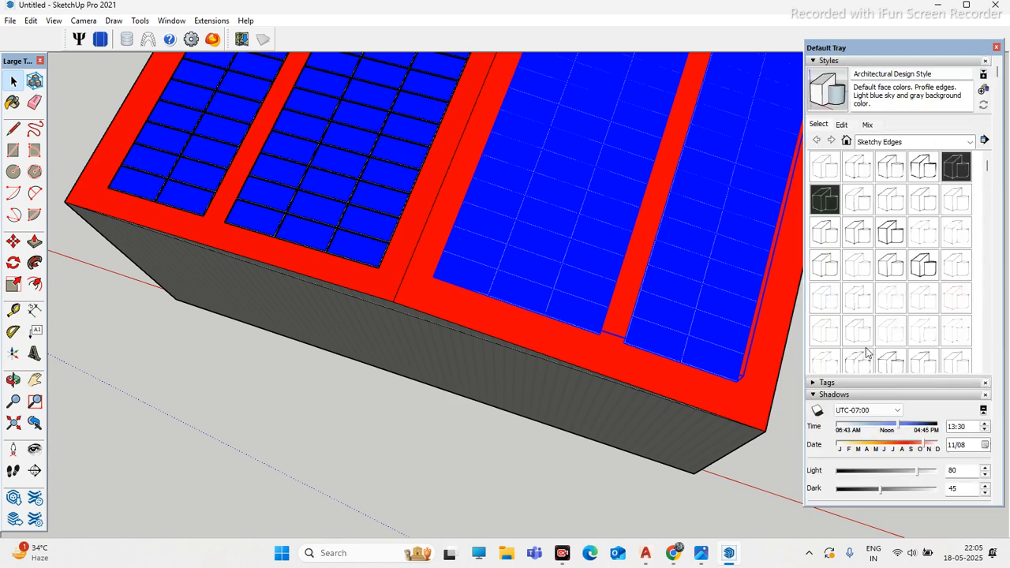
scroll(860, 323, down, 12)
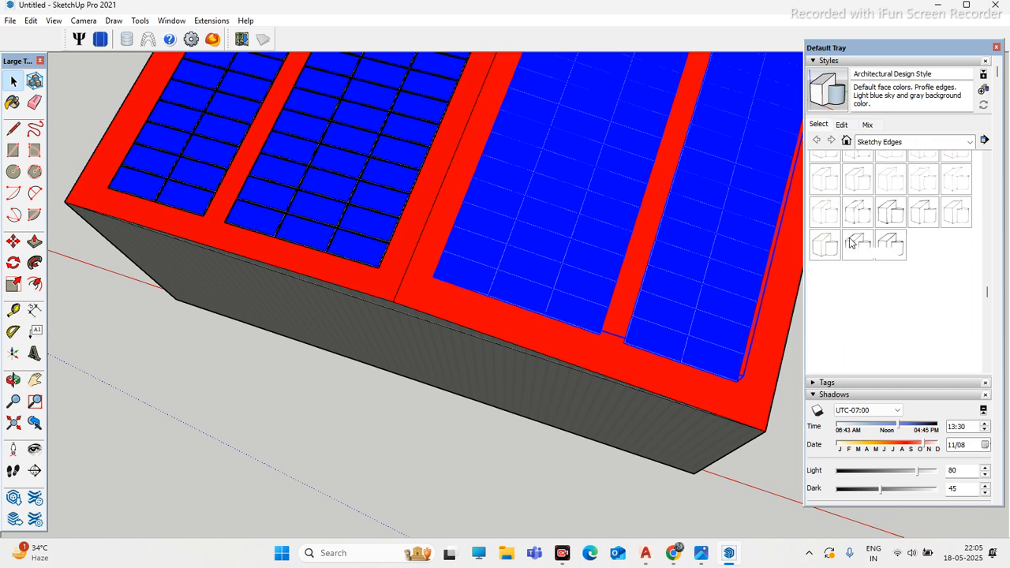
scroll(859, 323, down, 4)
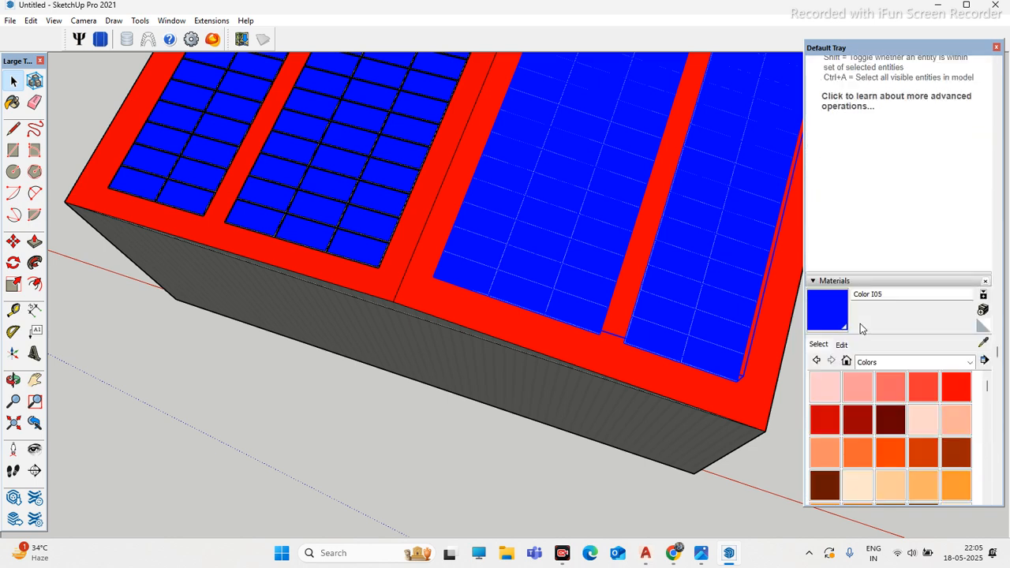
click(447, 461)
right_click(542, 269)
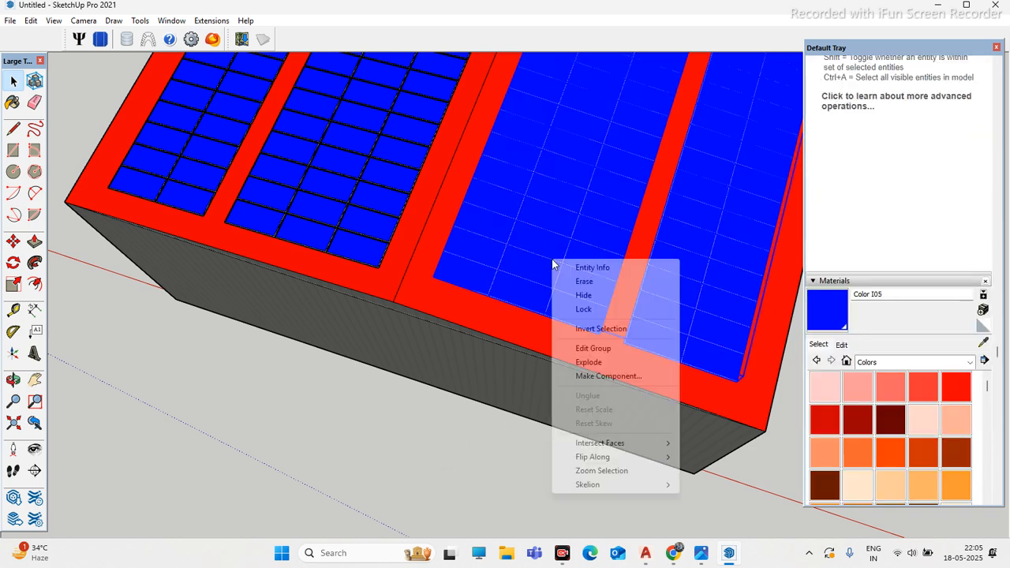
click(622, 266)
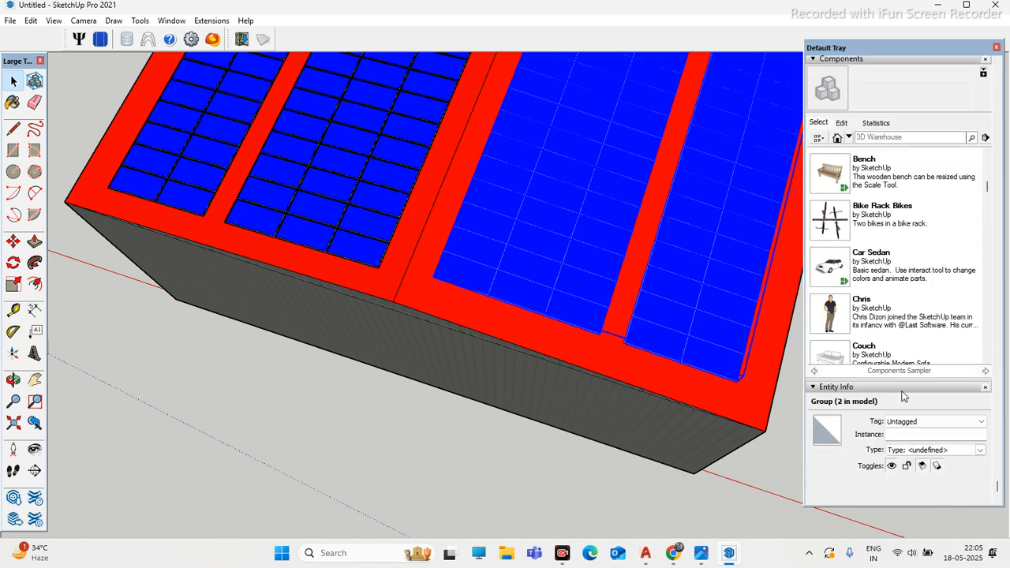
Step: Open the placed panel group for editing and show the entity information of its front corner panel beside the walkway
double_click(576, 315)
right_click(578, 316)
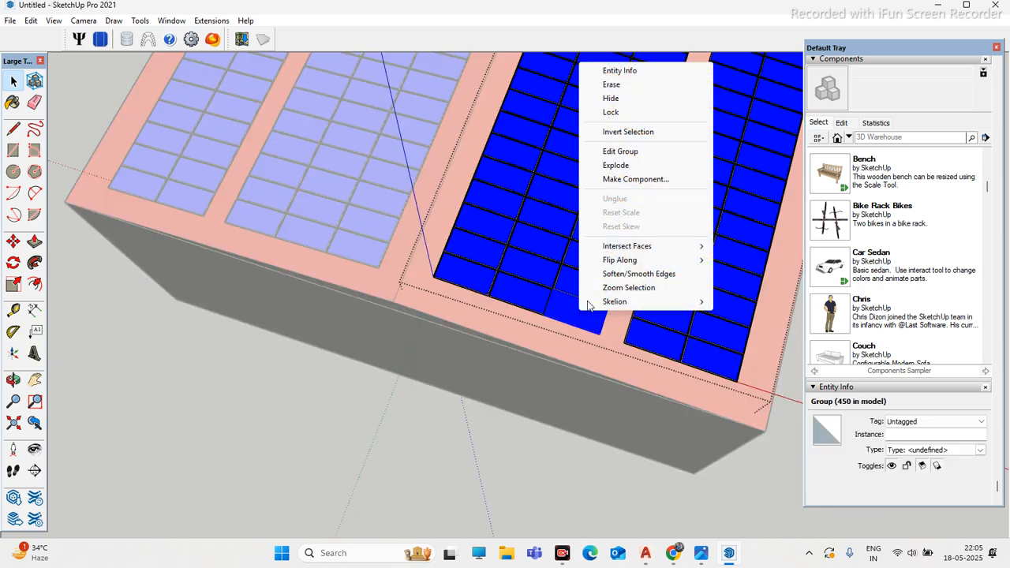
click(622, 71)
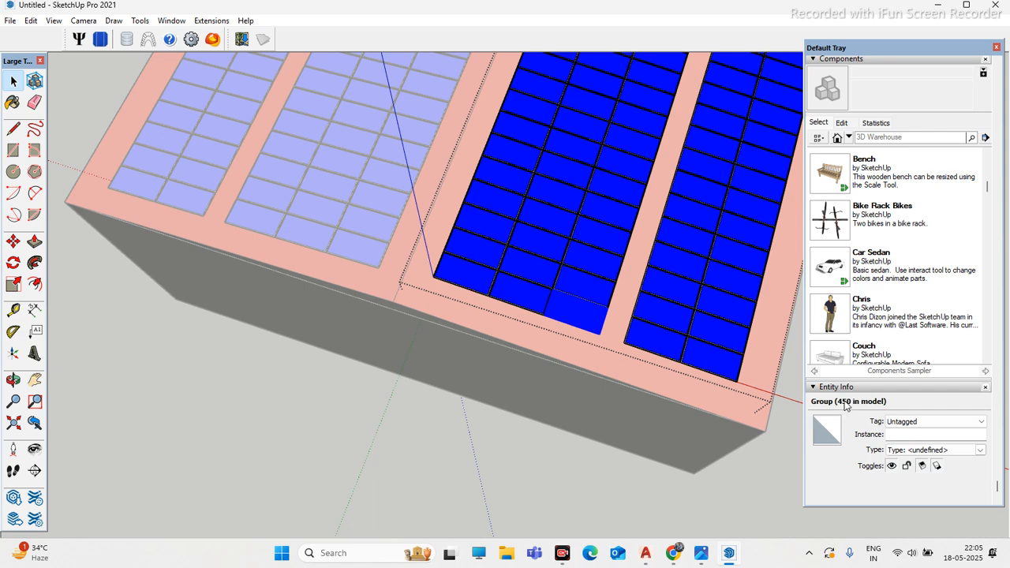
Step: Show the entity information of the front ridge-side panel in the other slope's panel group, and close the group
middle_drag(581, 486, 406, 315)
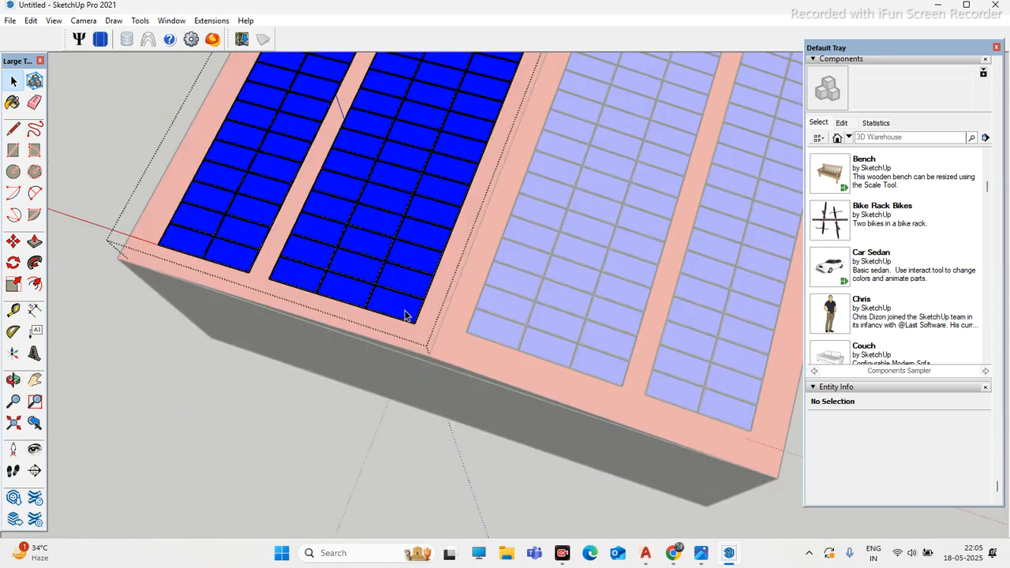
click(405, 312)
right_click(400, 313)
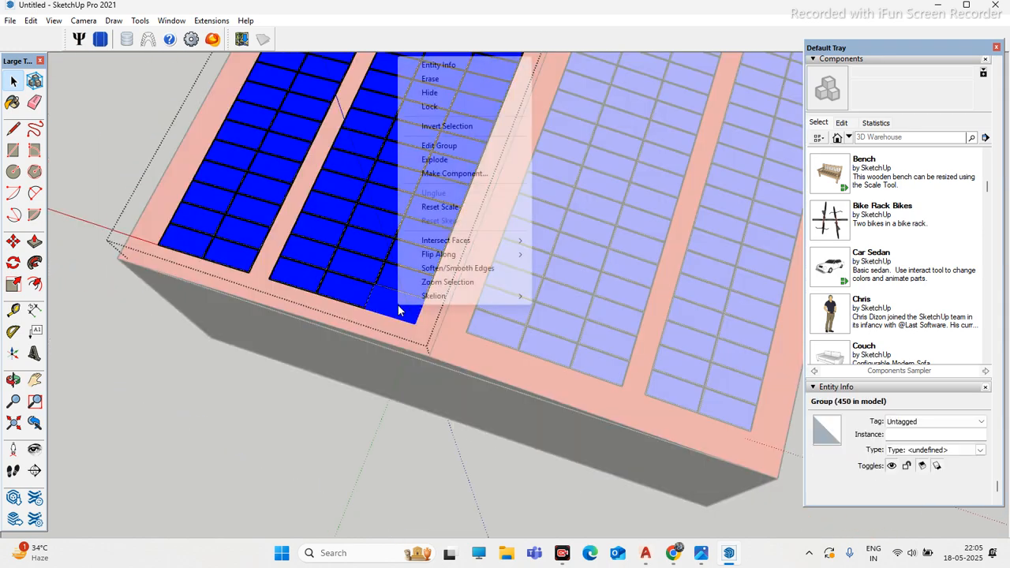
click(454, 64)
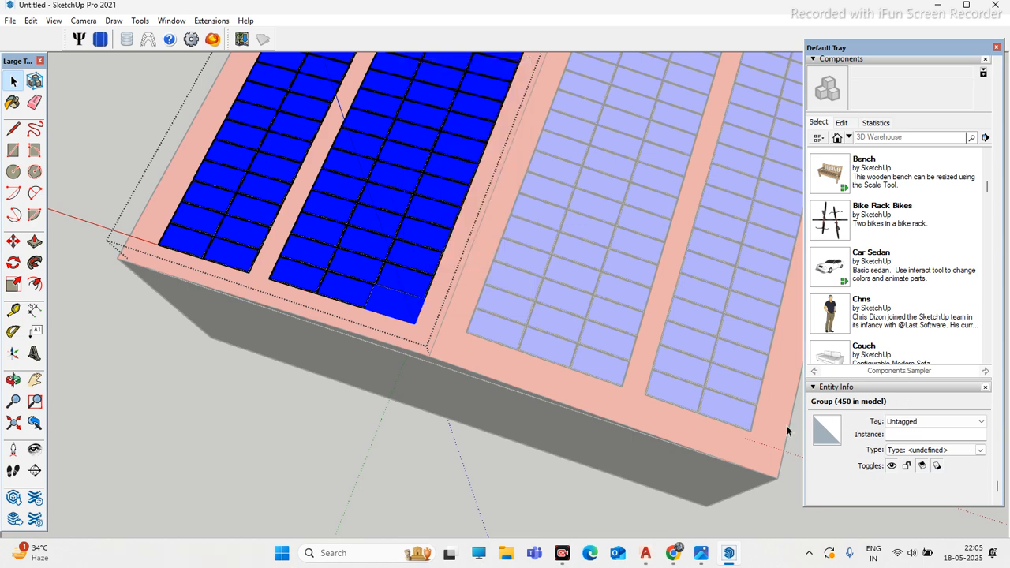
scroll(418, 349, down, 3)
middle_drag(417, 350, 552, 347)
scroll(562, 317, down, 2)
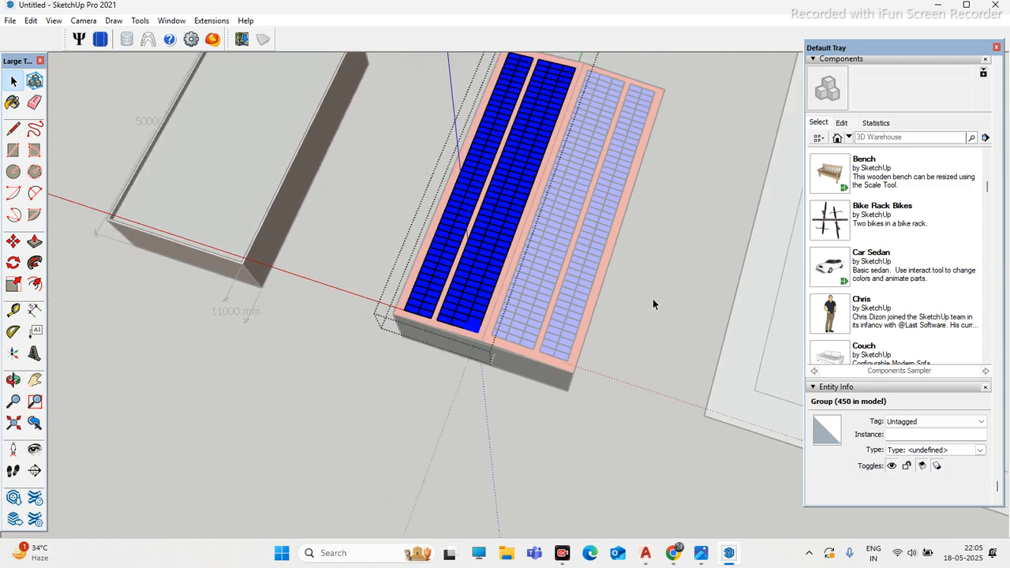
click(652, 299)
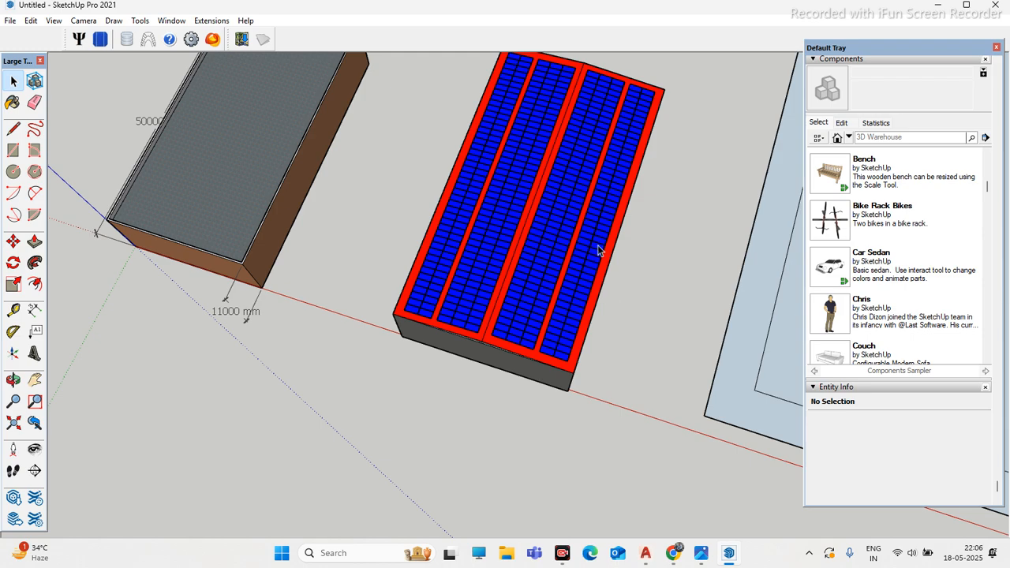
scroll(573, 345, up, 2)
scroll(552, 339, up, 1)
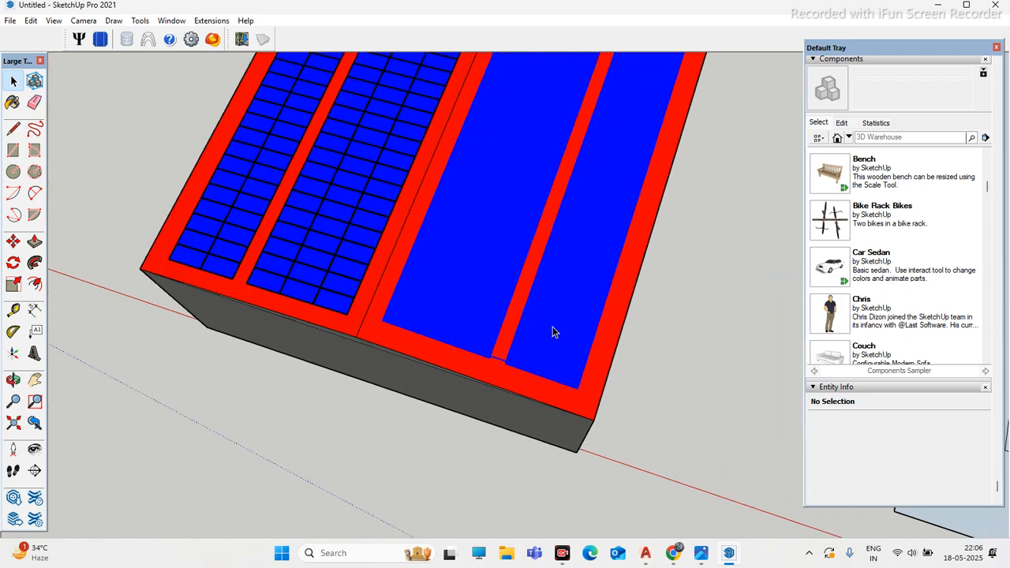
double_click(552, 331)
double_click(551, 325)
scroll(552, 323, down, 2)
key(Escape)
scroll(631, 311, up, 2)
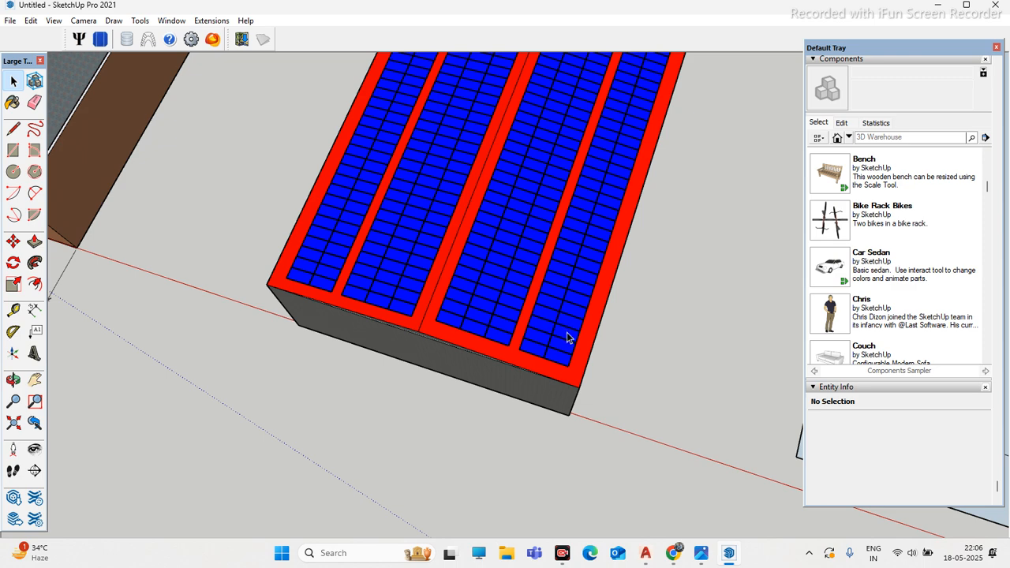
scroll(566, 338, up, 3)
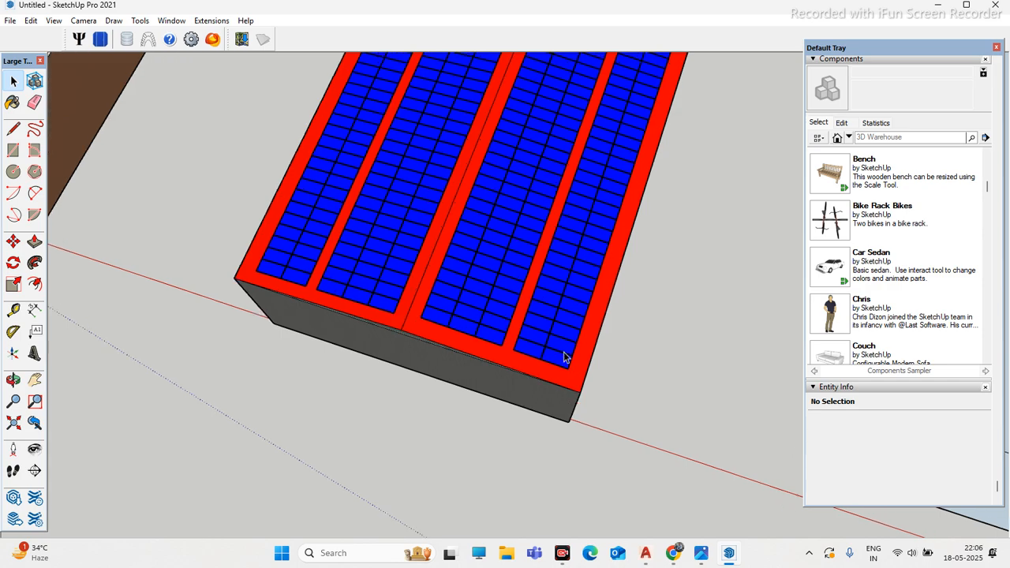
Step: Open the right slope's panel group, check the entity information of the second eave-side panel from the front, and close the group
double_click(555, 347)
click(676, 314)
double_click(573, 339)
click(572, 339)
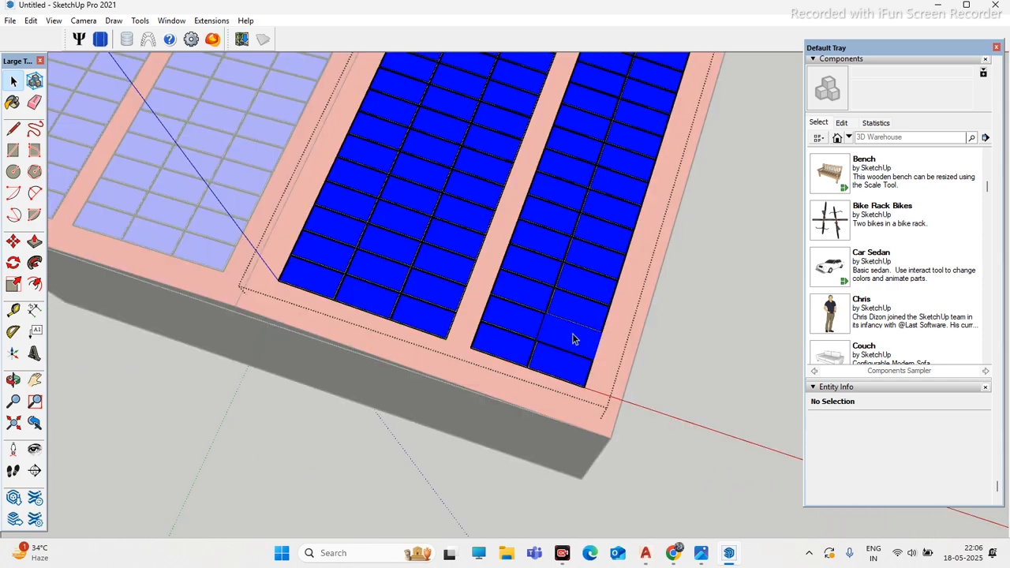
right_click(572, 340)
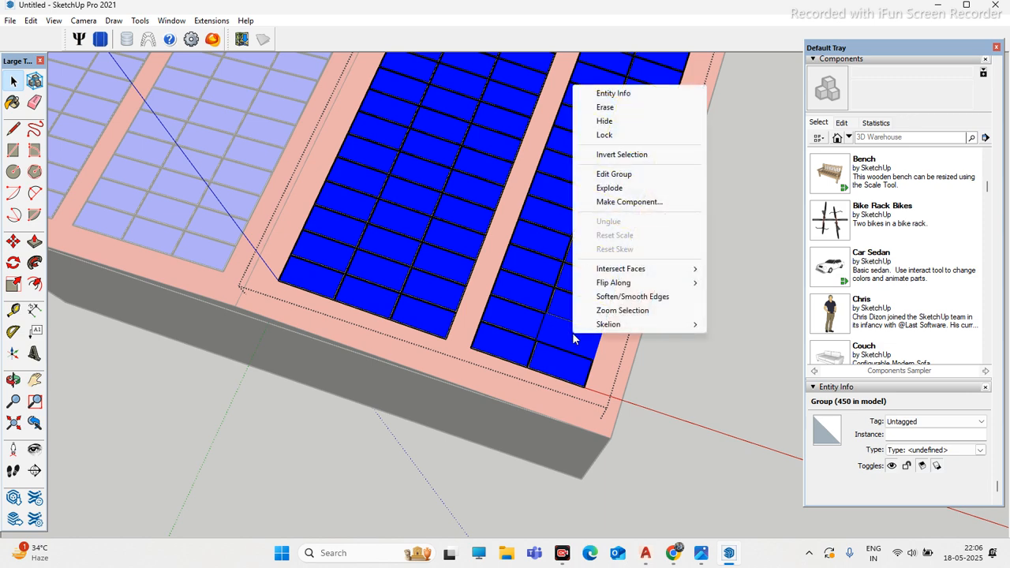
click(717, 486)
Step: Switch to the Google Meet call in Chrome to check it, and minimize its window to return to SketchUp
mouse_move(672, 552)
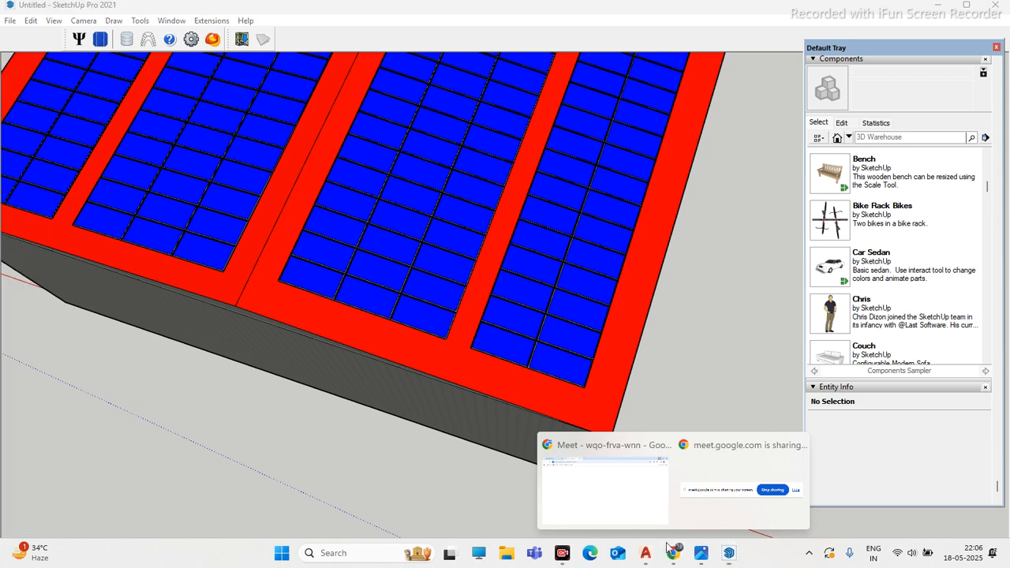
click(622, 501)
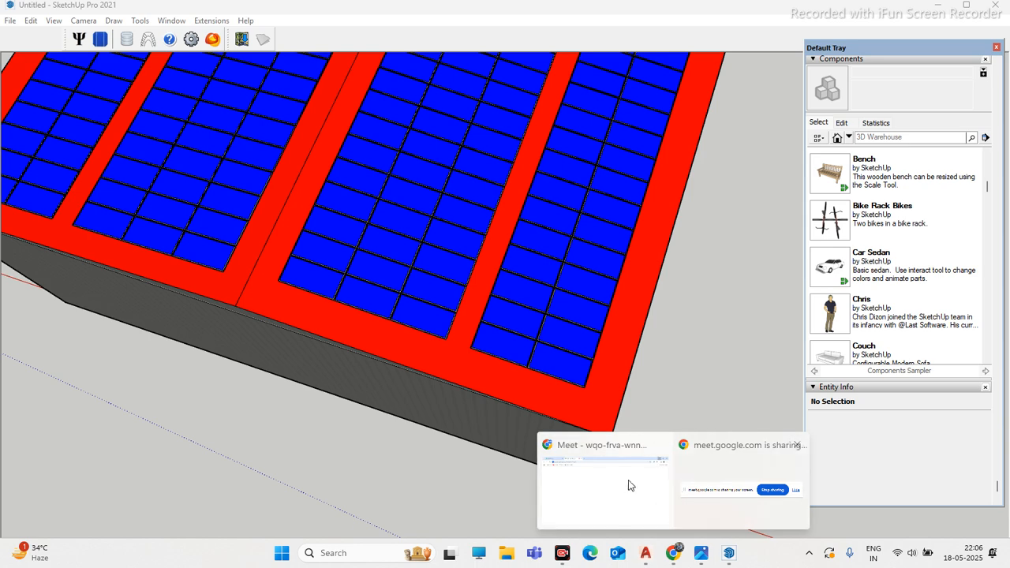
click(623, 481)
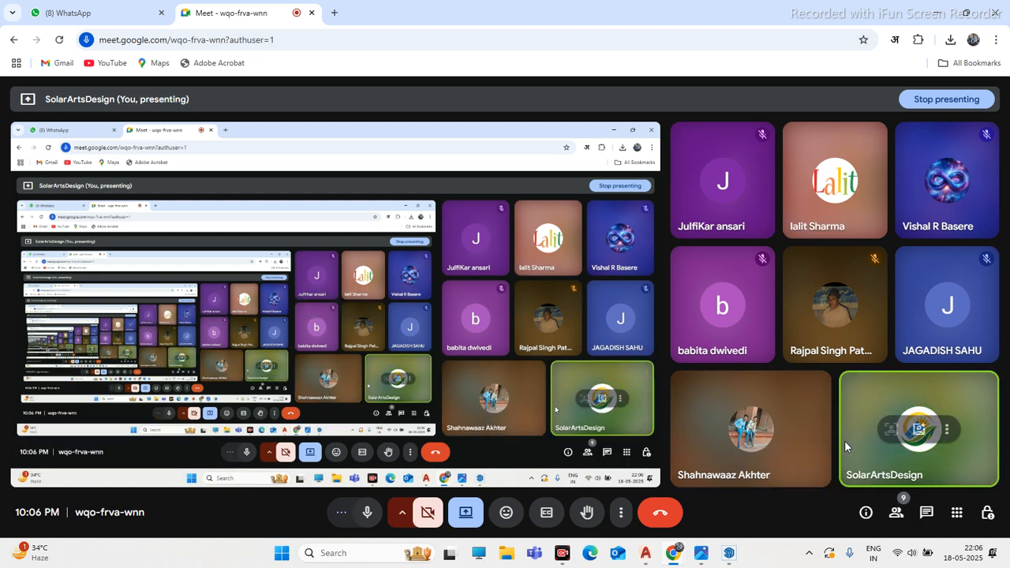
click(937, 12)
Step: Open the right slope's panel group for editing and inspect its front panel beside the ridge in the entity information
middle_drag(586, 300, 593, 331)
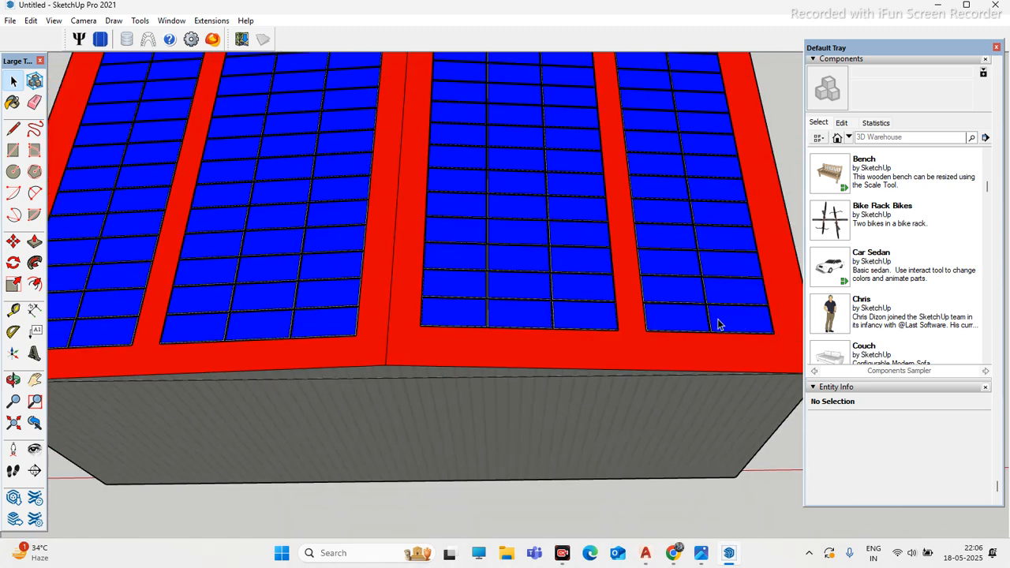
scroll(462, 324, up, 3)
click(457, 309)
double_click(458, 302)
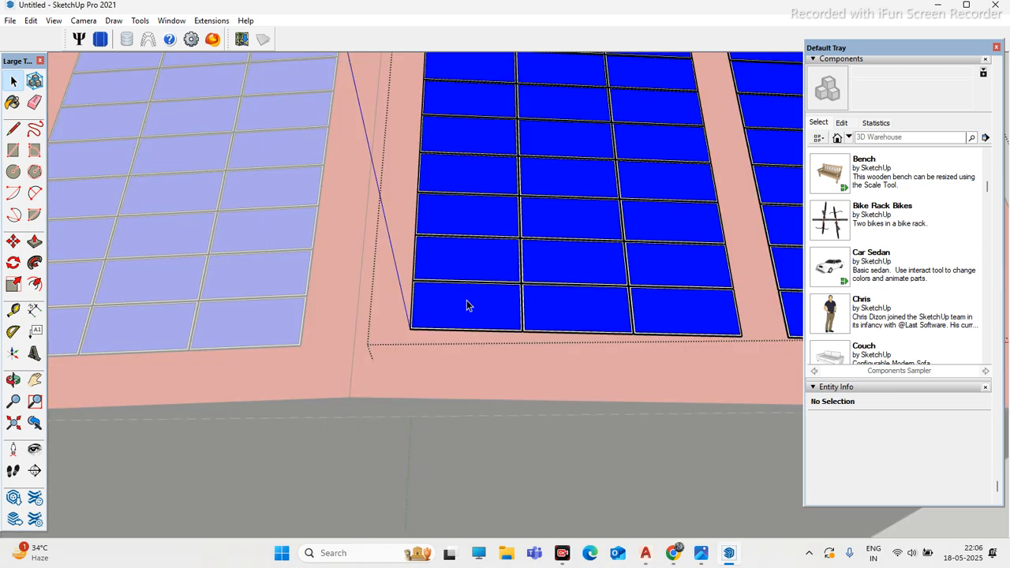
click(468, 309)
middle_drag(489, 315, 417, 324)
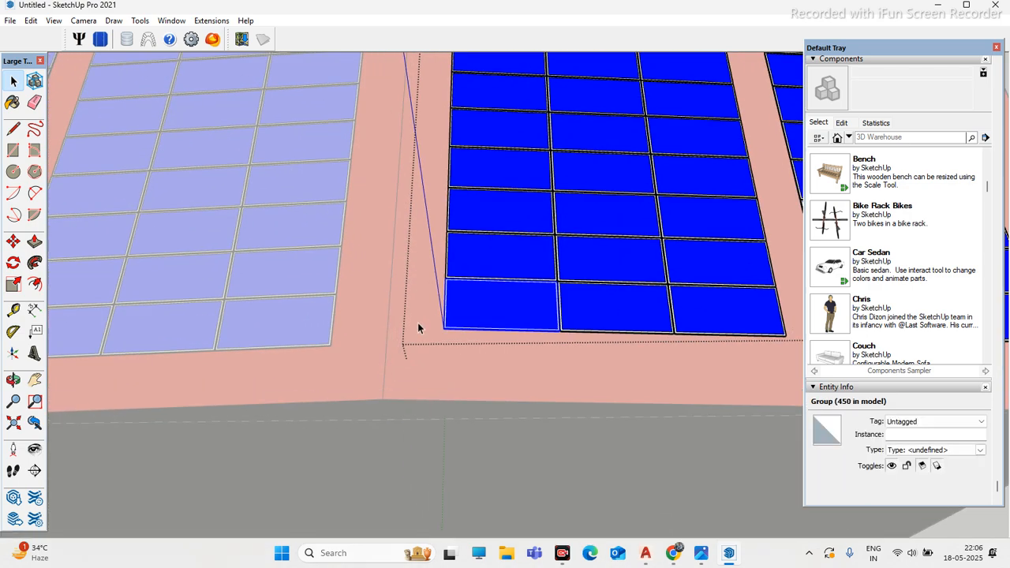
scroll(438, 296, down, 3)
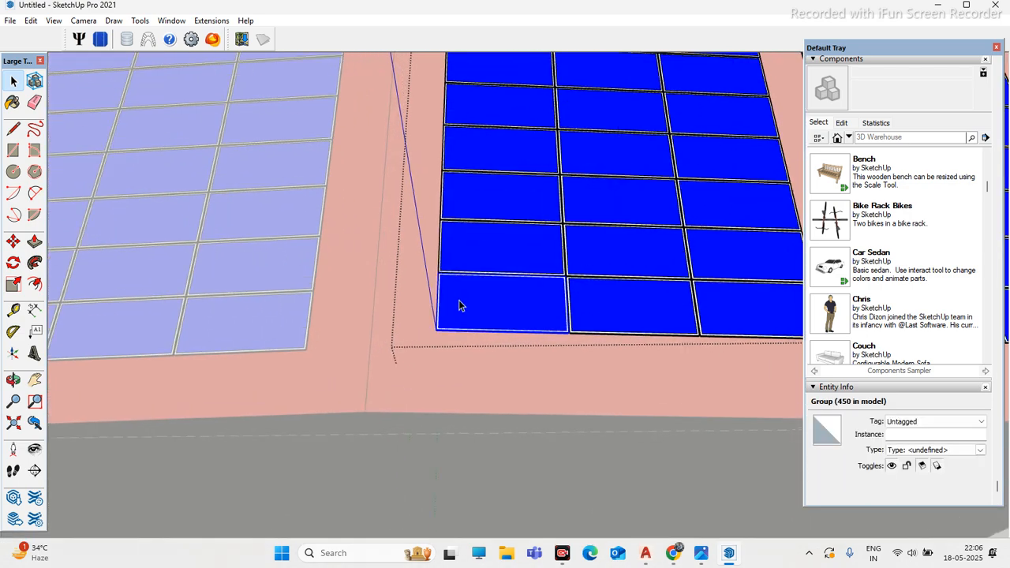
middle_drag(439, 295, 432, 325)
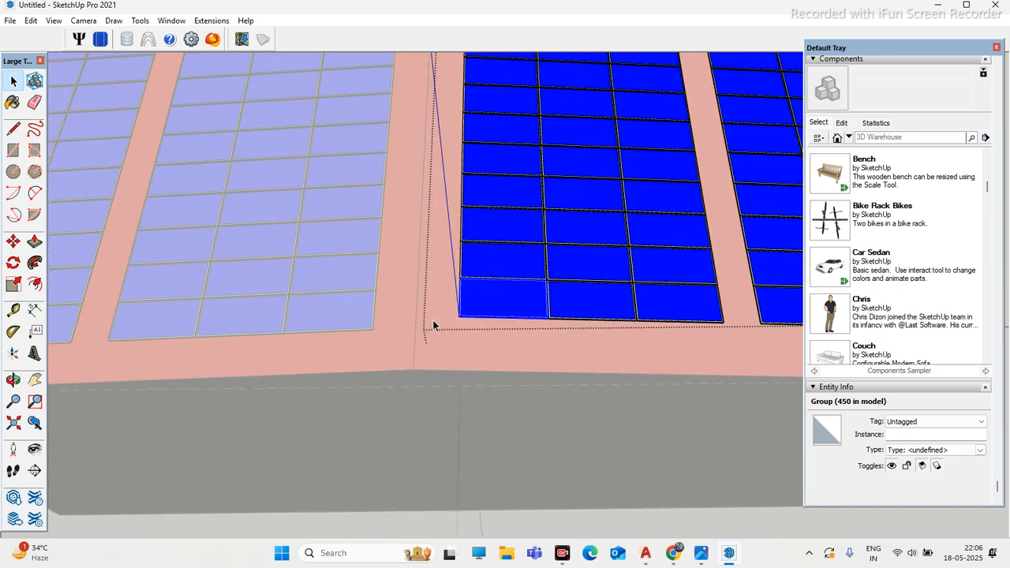
scroll(437, 309, up, 2)
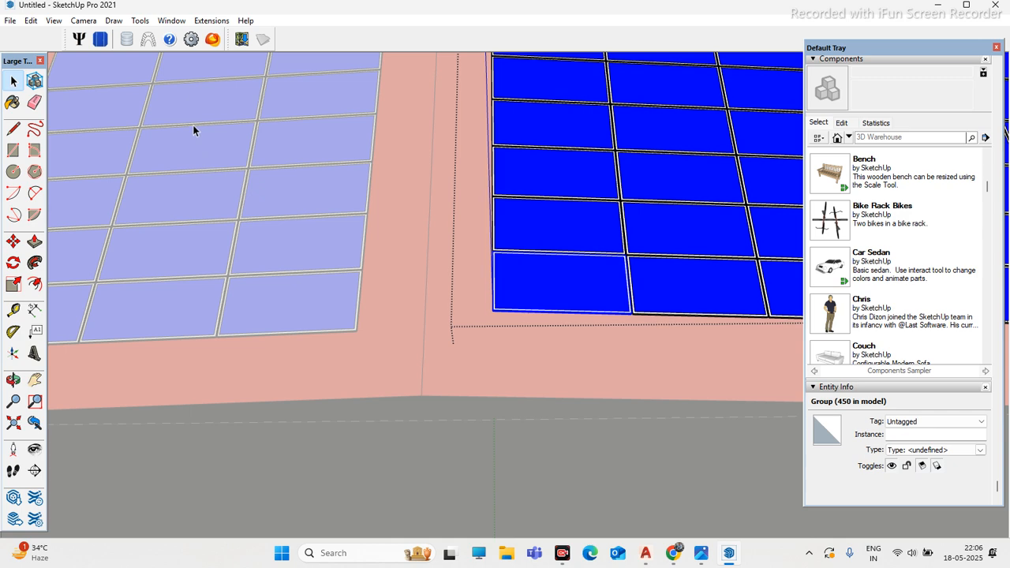
Step: Measure the gap across the ridge between the front corner panels of the two slopes with the Dimension tool, without placing a dimension
click(34, 310)
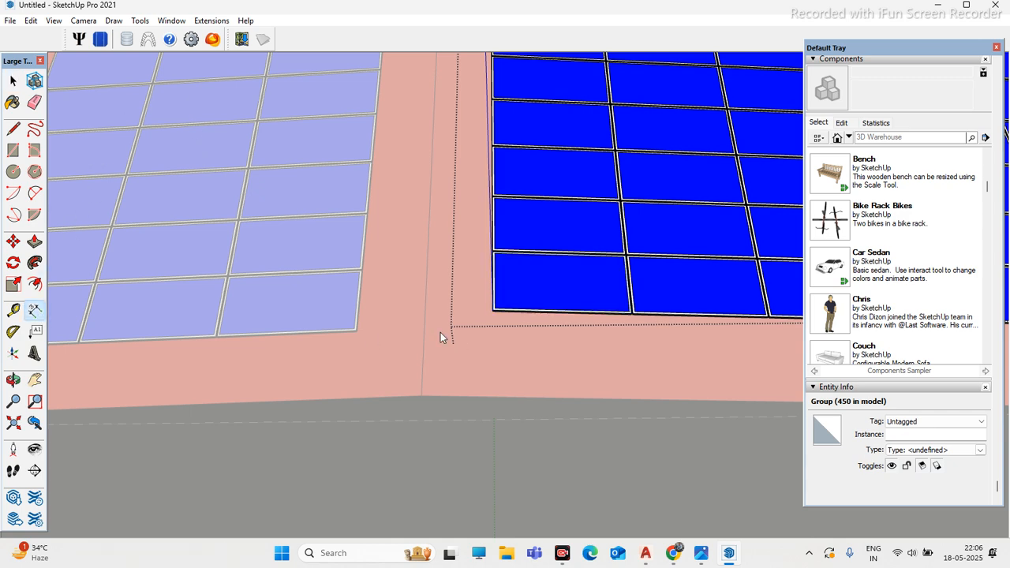
scroll(458, 337, up, 1)
click(322, 329)
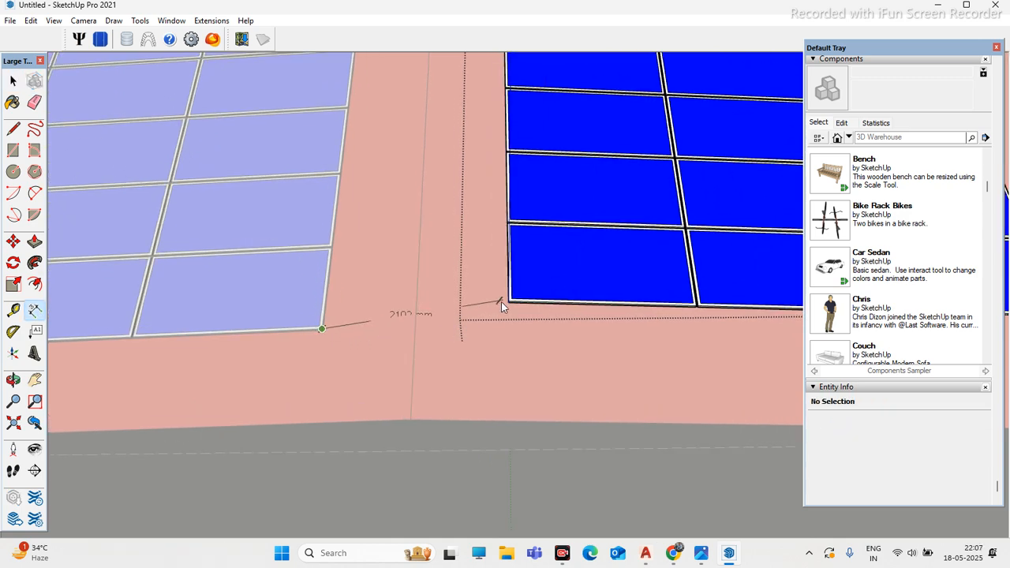
click(510, 301)
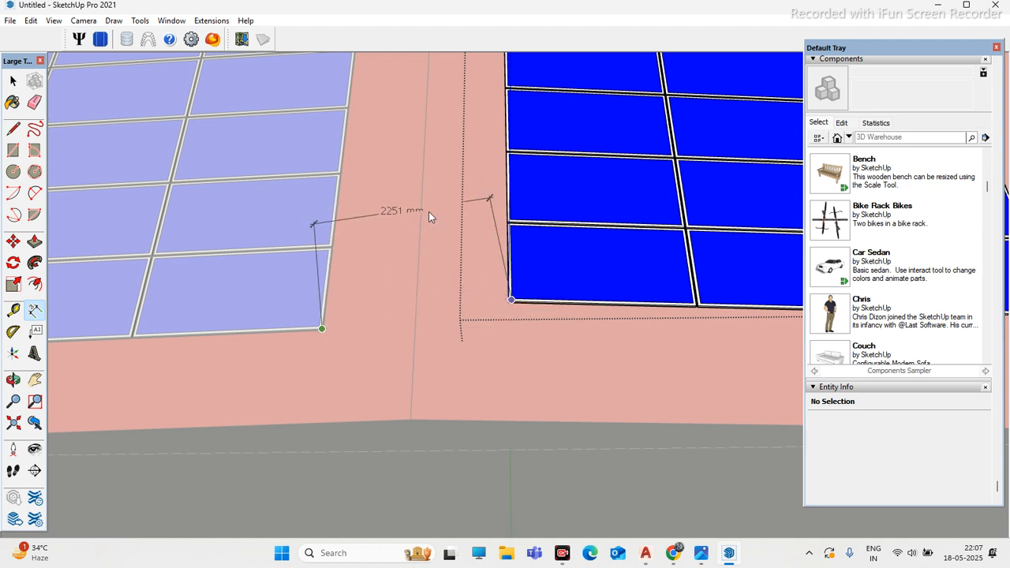
click(13, 81)
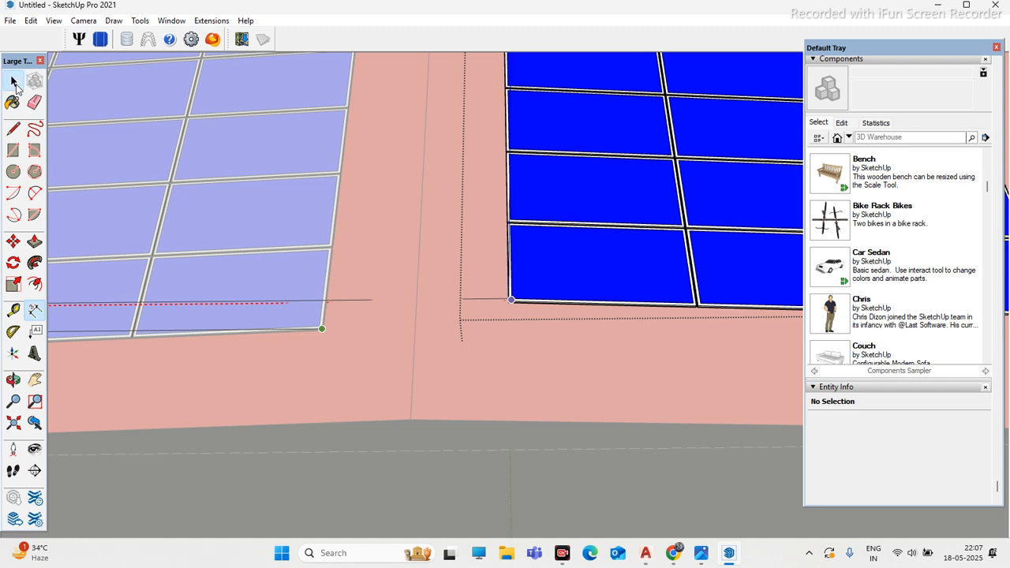
Step: Check the Google Meet call in Chrome again, minimize its window, and return from AutoCAD to the SketchUp model
click(645, 552)
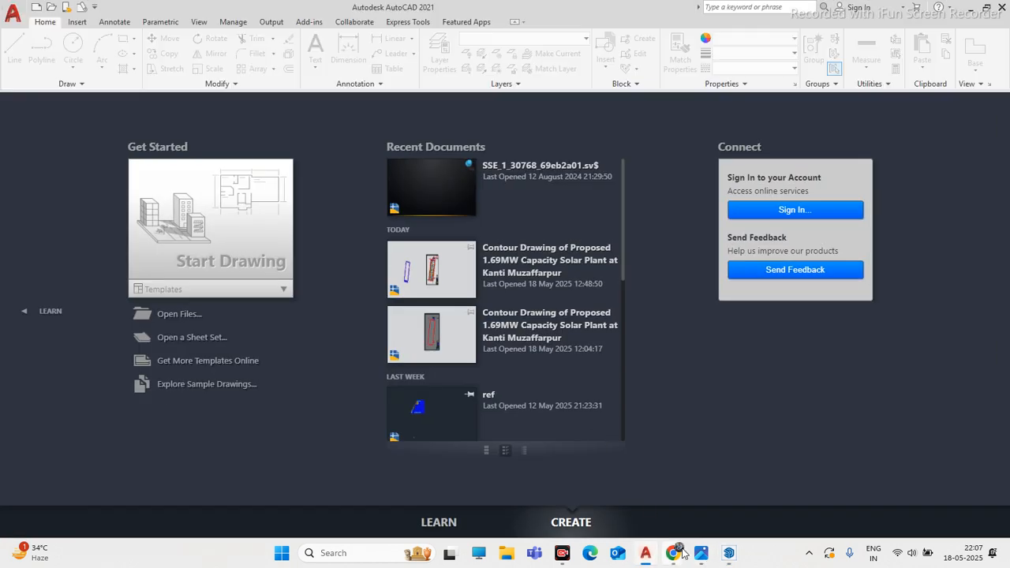
mouse_move(674, 555)
click(625, 493)
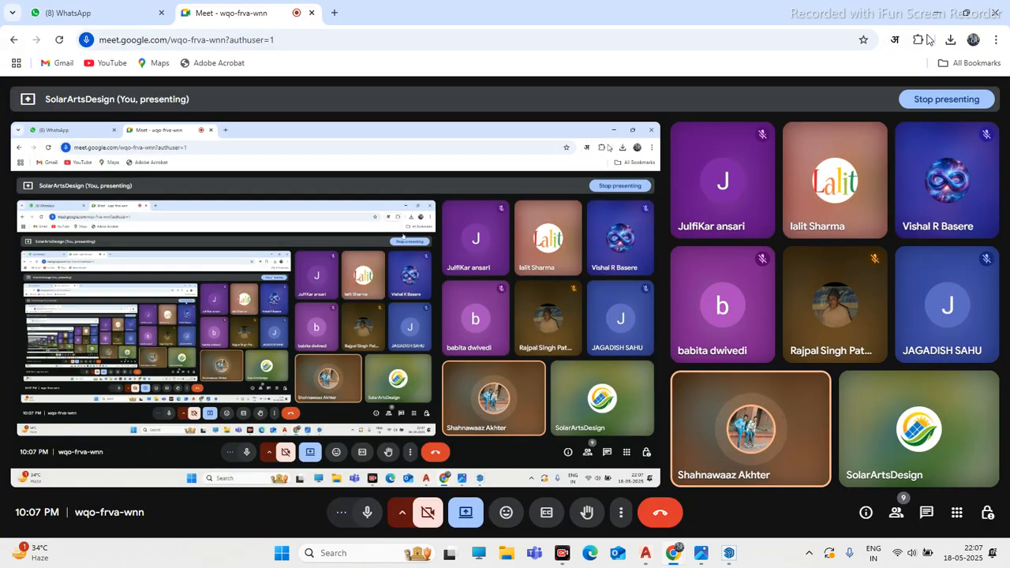
click(937, 13)
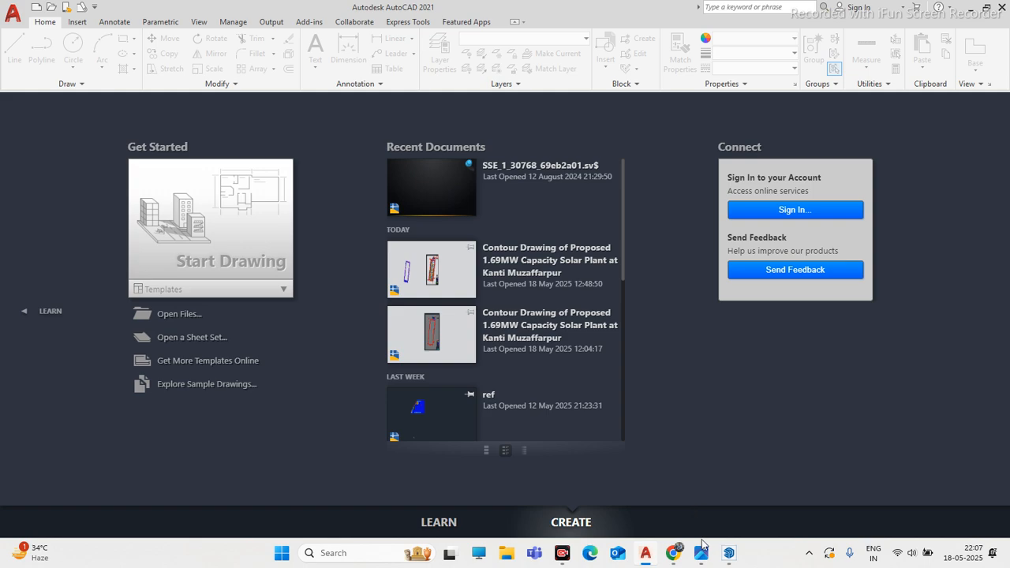
click(728, 554)
Step: Leave the panel group and examine the red margins around the front eave corner of the right slope's array
scroll(487, 357, down, 5)
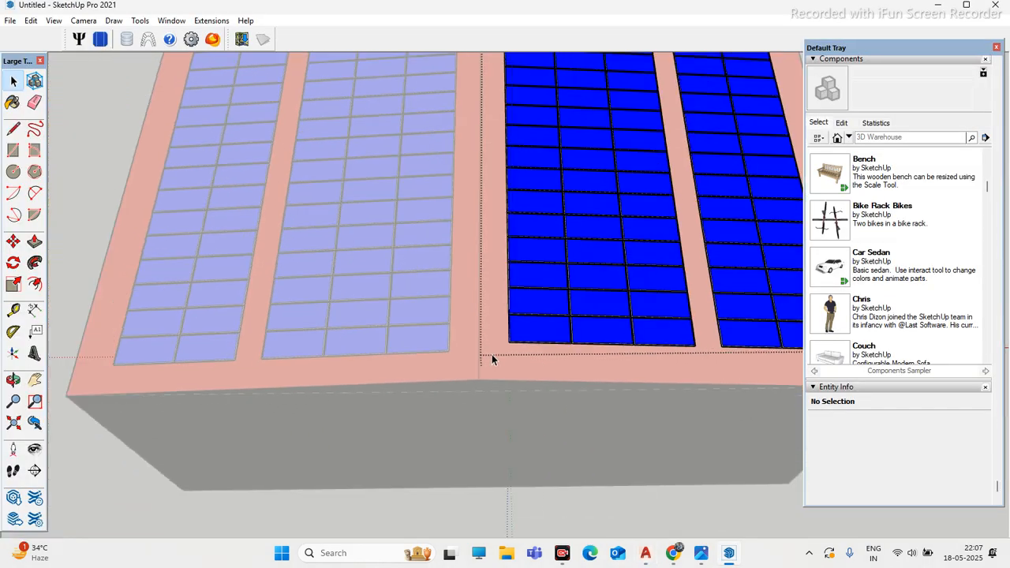
scroll(488, 357, down, 2)
mouse_move(702, 475)
middle_down()
mouse_move(716, 414)
mouse_move(464, 364)
middle_up()
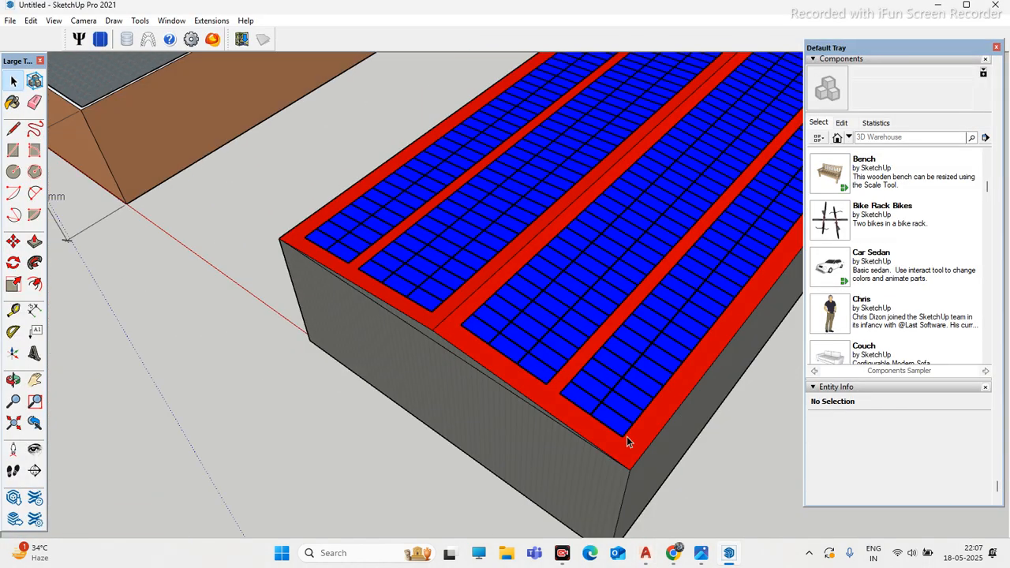
scroll(631, 447, up, 3)
scroll(631, 447, up, 2)
middle_drag(527, 428, 461, 448)
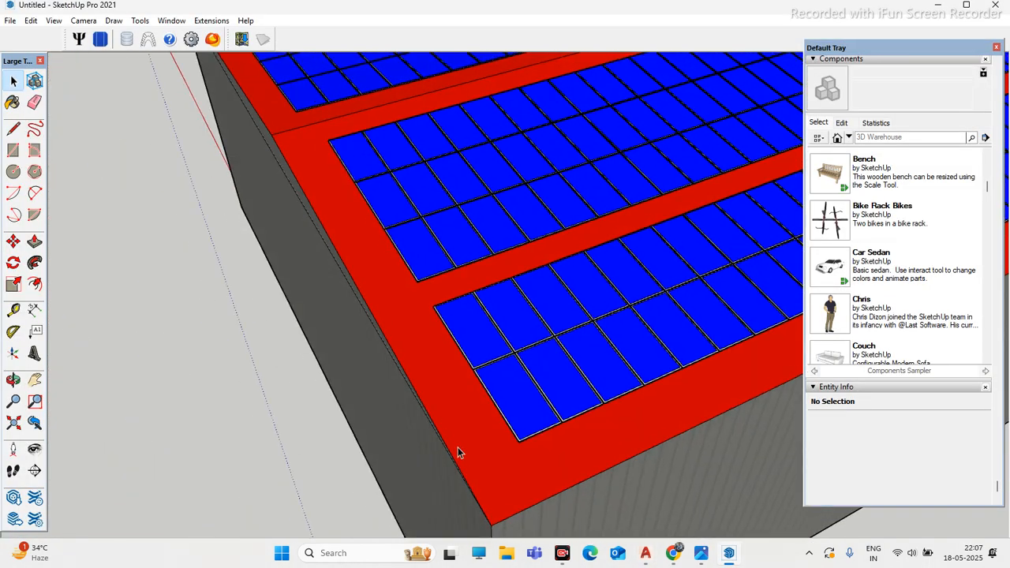
scroll(539, 458, down, 2)
mouse_move(516, 410)
middle_down()
mouse_move(436, 384)
mouse_move(655, 466)
mouse_move(571, 428)
middle_up()
scroll(435, 384, down, 2)
scroll(575, 428, up, 2)
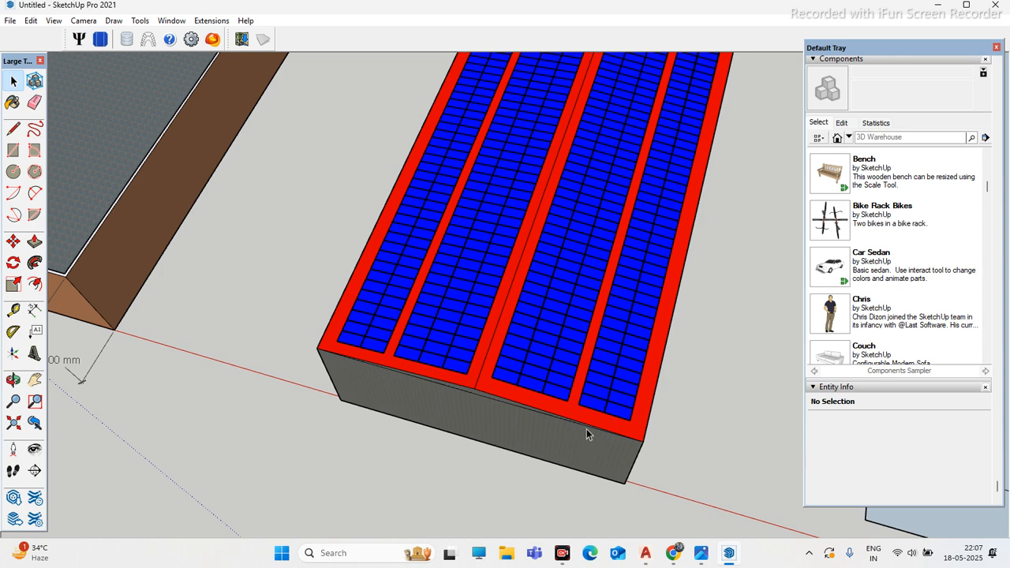
Step: Examine both slopes' arrays from the gable end, comparing the ridge gap, the walkways and the outer corner margin
mouse_move(585, 428)
middle_down()
mouse_move(537, 417)
mouse_move(544, 354)
middle_up()
scroll(503, 359, up, 2)
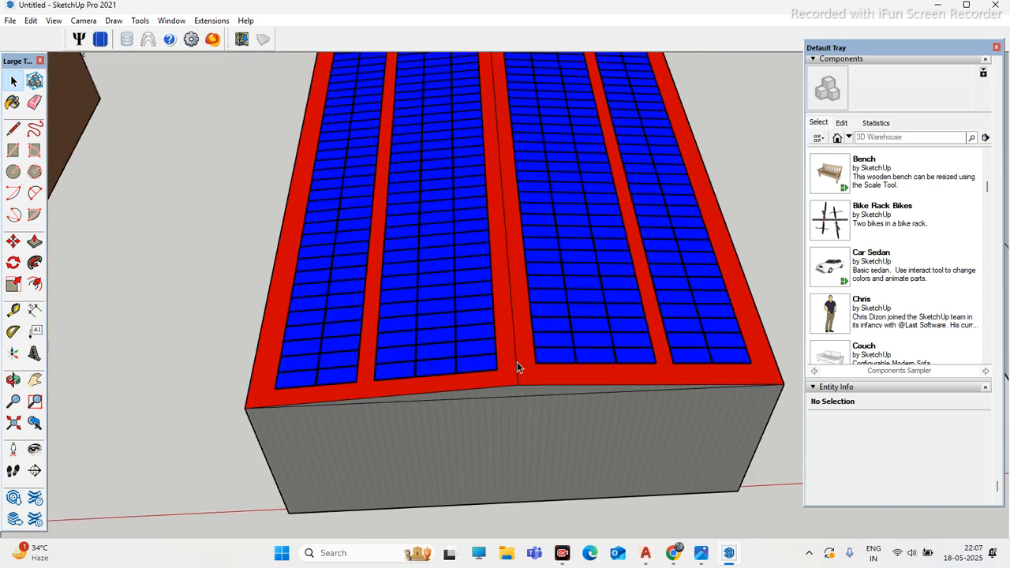
mouse_move(531, 370)
middle_down()
mouse_move(460, 378)
mouse_move(545, 387)
mouse_move(384, 350)
mouse_move(502, 345)
middle_up()
scroll(514, 380, up, 3)
scroll(515, 381, down, 3)
scroll(503, 345, up, 2)
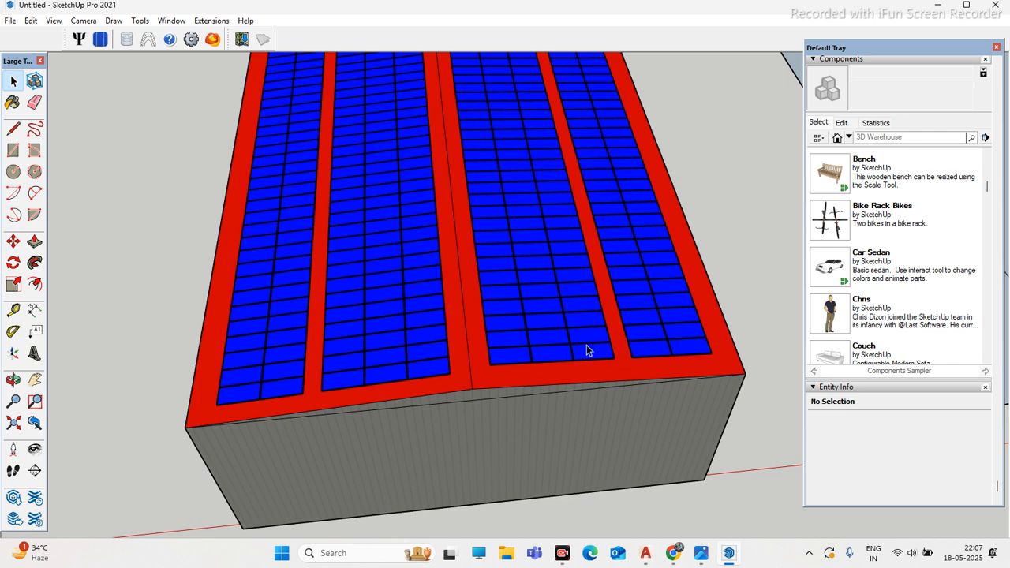
middle_drag(591, 349, 416, 341)
scroll(613, 439, up, 3)
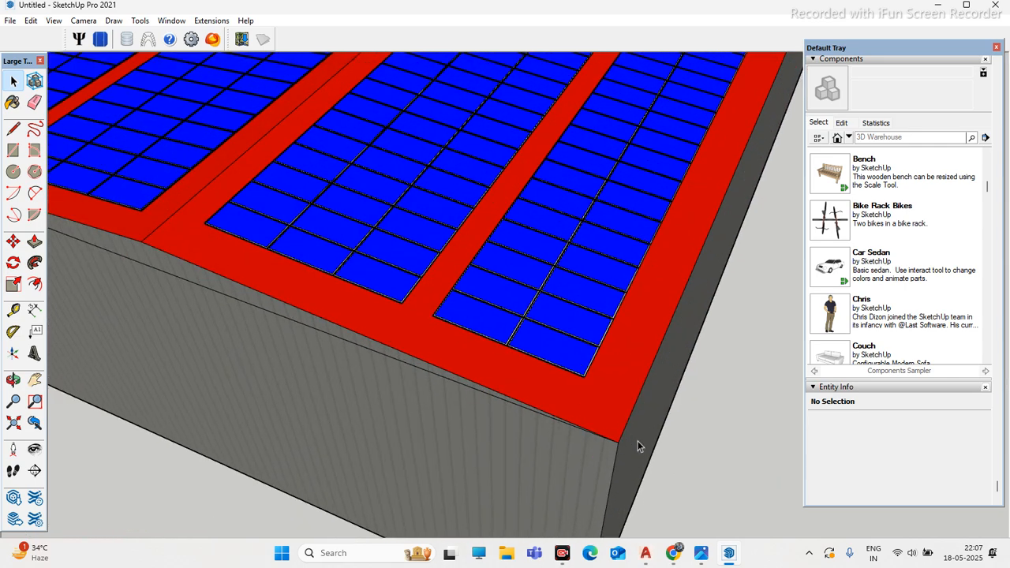
scroll(613, 419, up, 3)
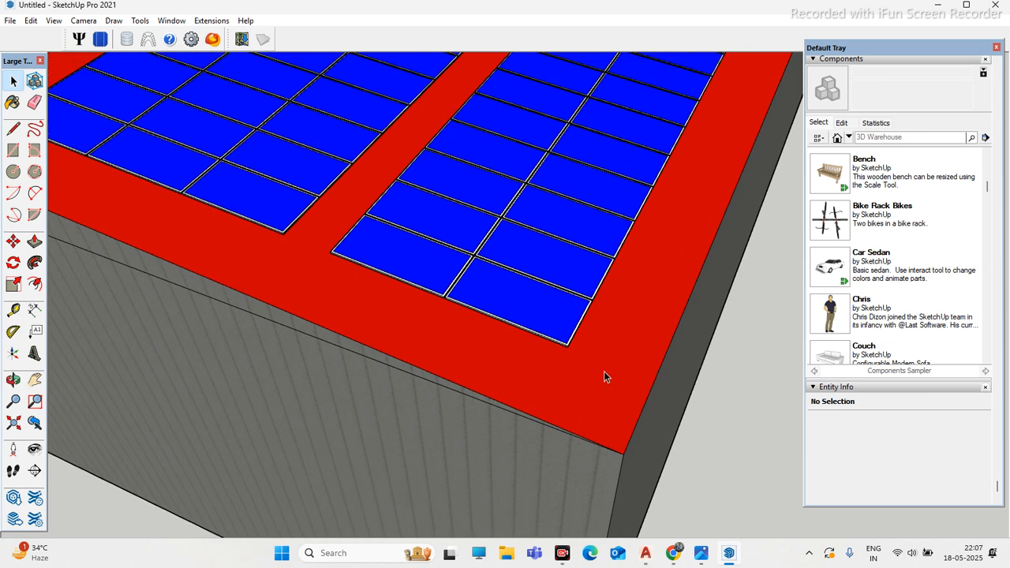
scroll(530, 359, down, 2)
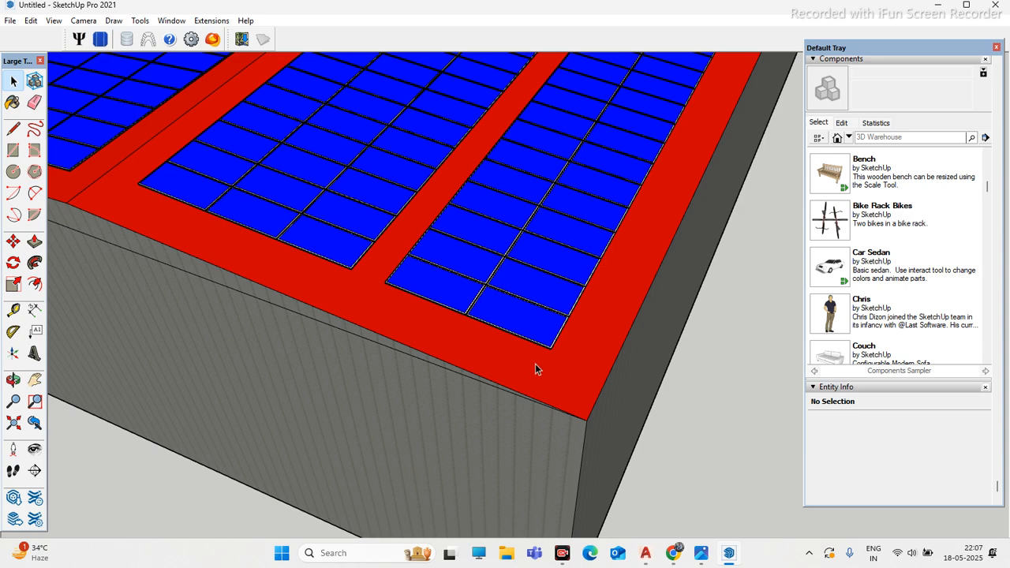
Step: Draw a small circle on the red margin at the front eave corner of the right slope
scroll(559, 378, up, 2)
scroll(544, 379, down, 2)
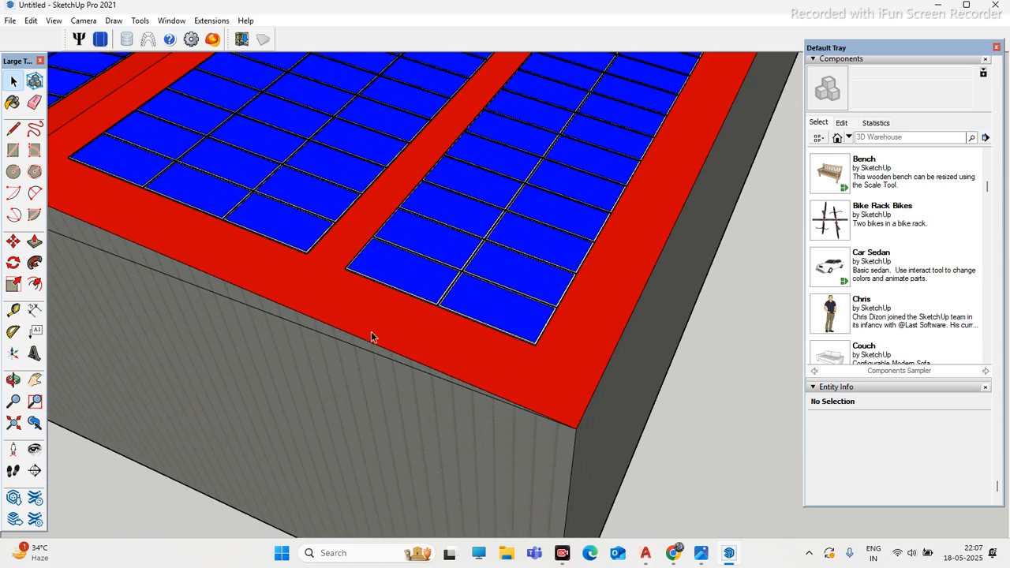
click(13, 171)
scroll(549, 384, up, 4)
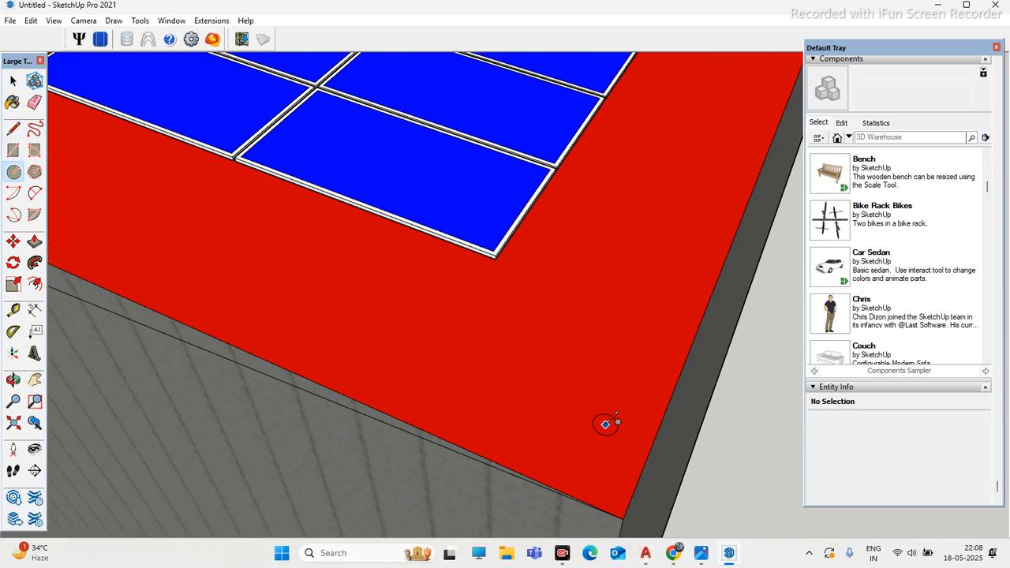
scroll(605, 424, up, 1)
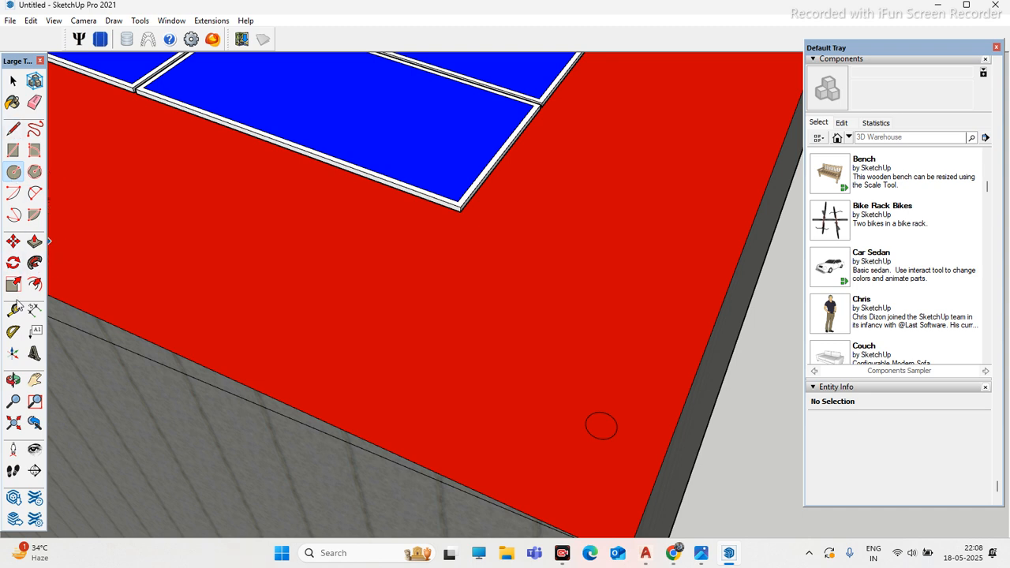
Step: Extrude the circle up from the roof with Push/Pull to form a slim round post
click(35, 242)
scroll(575, 421, up, 1)
click(624, 418)
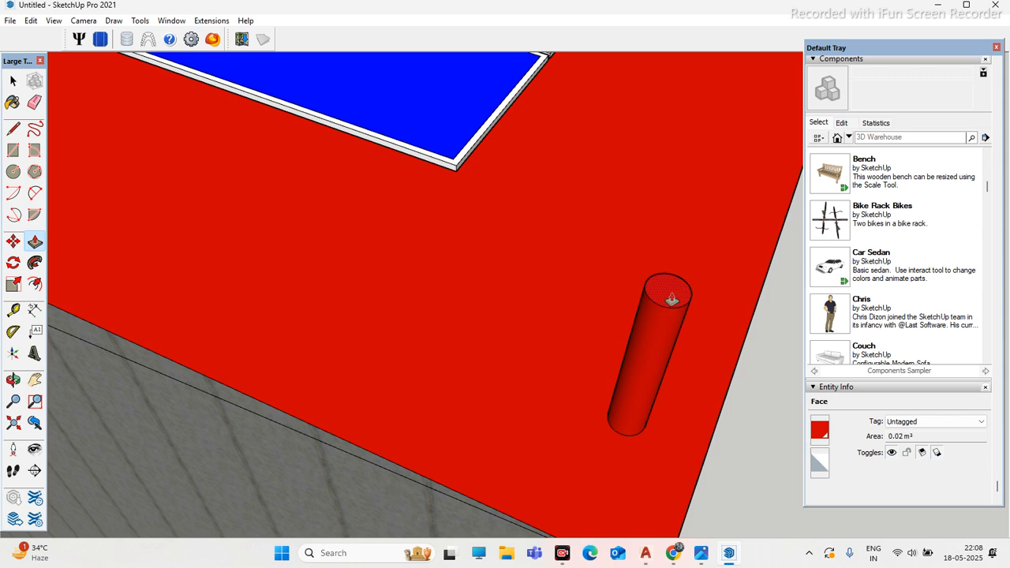
click(671, 299)
Step: Copy the whole post along the eave edge as an evenly spaced array of ten copies, and clear the selection
middle_drag(671, 298, 236, 363)
key(space)
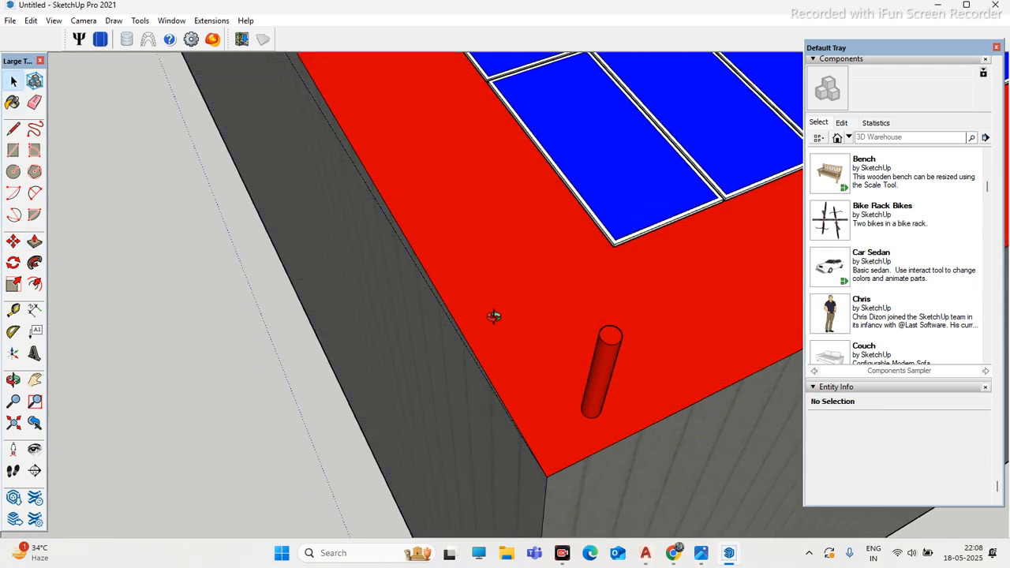
middle_drag(493, 316, 559, 387)
drag(562, 338, 629, 429)
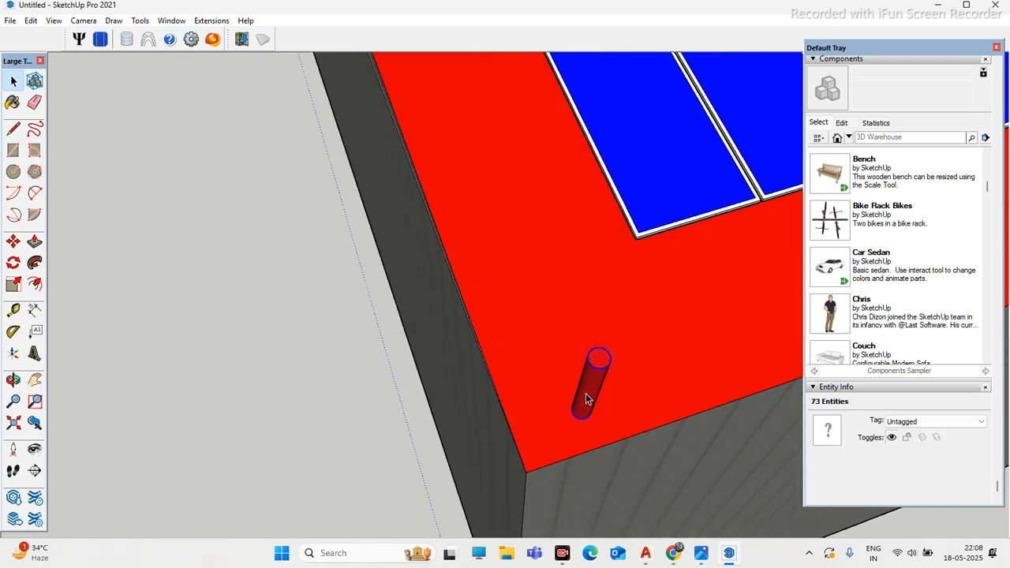
key(m)
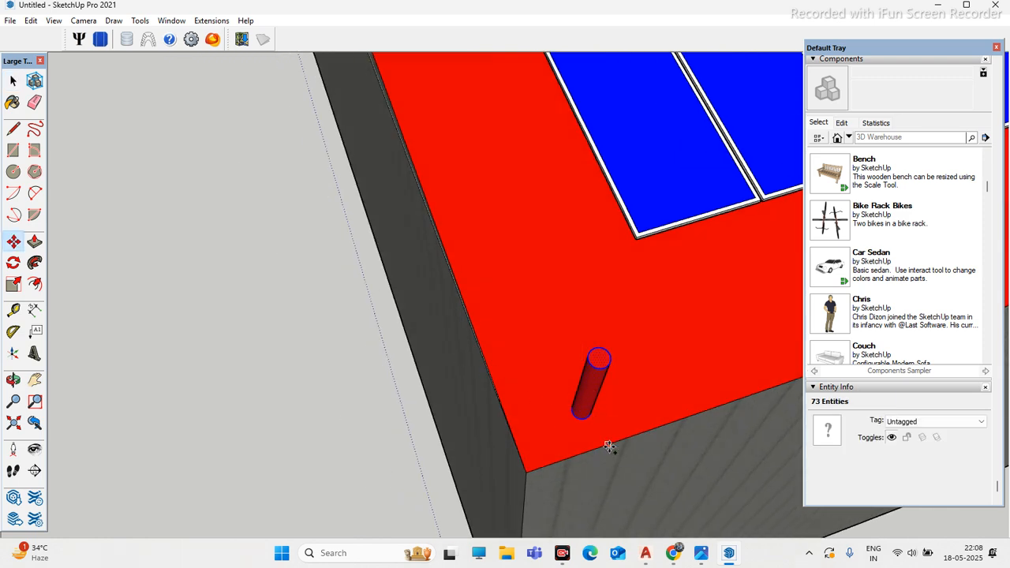
key(ctrl)
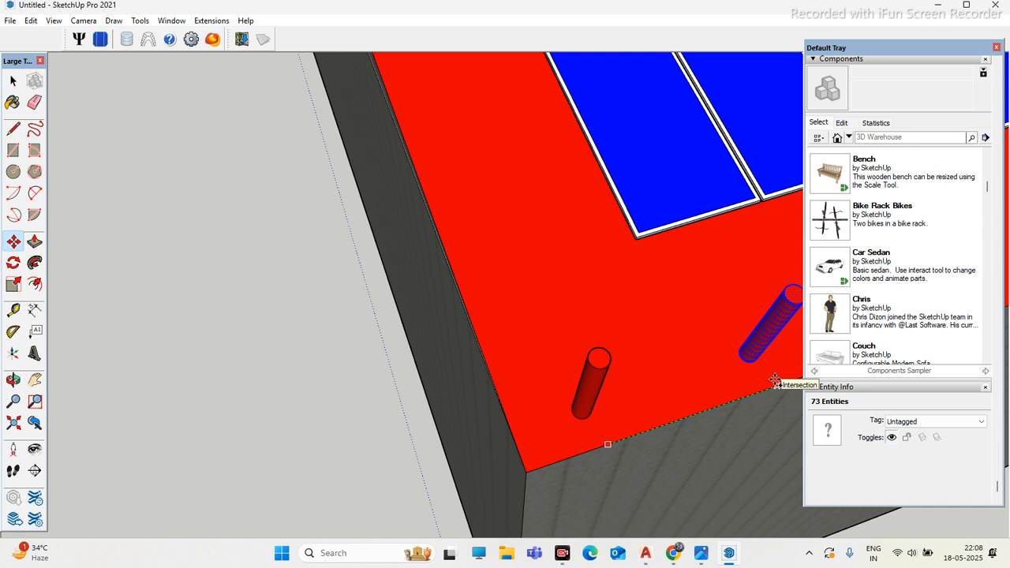
click(774, 381)
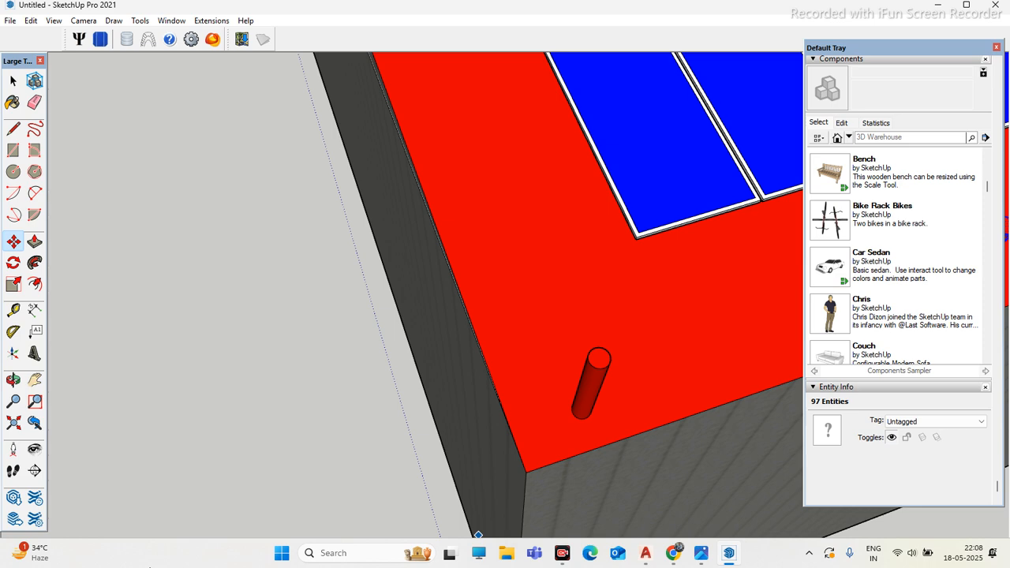
key(ctrl+t)
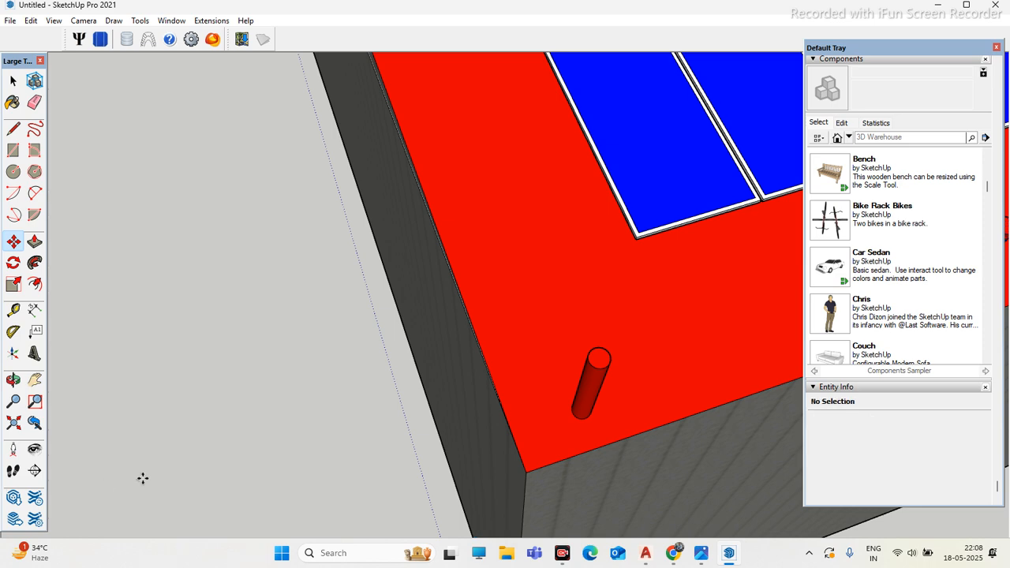
Step: Examine the row of posts along the eave, checking their spacing and position beside the panels
scroll(316, 363, down, 5)
scroll(257, 369, down, 3)
scroll(284, 368, up, 6)
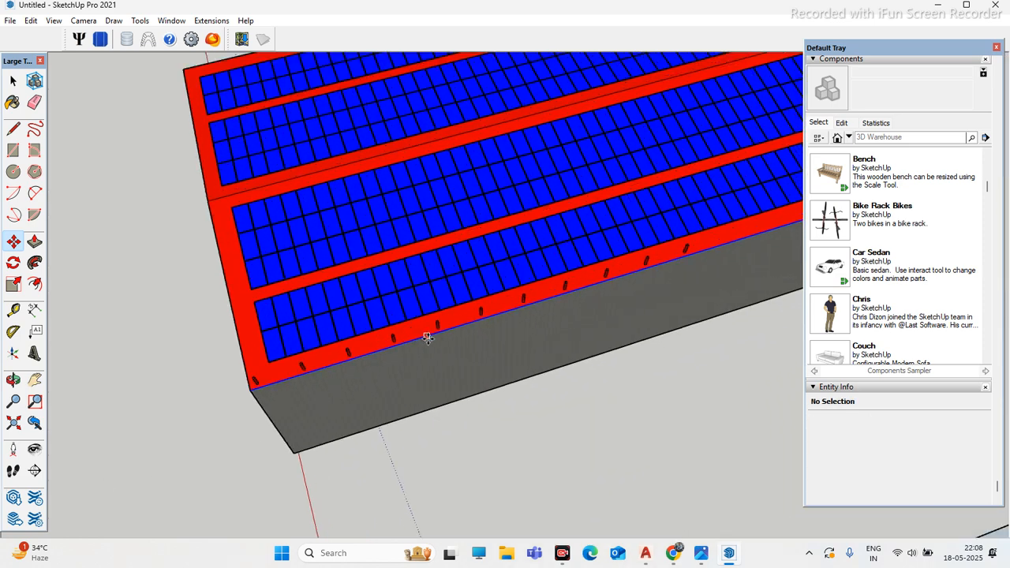
click(13, 80)
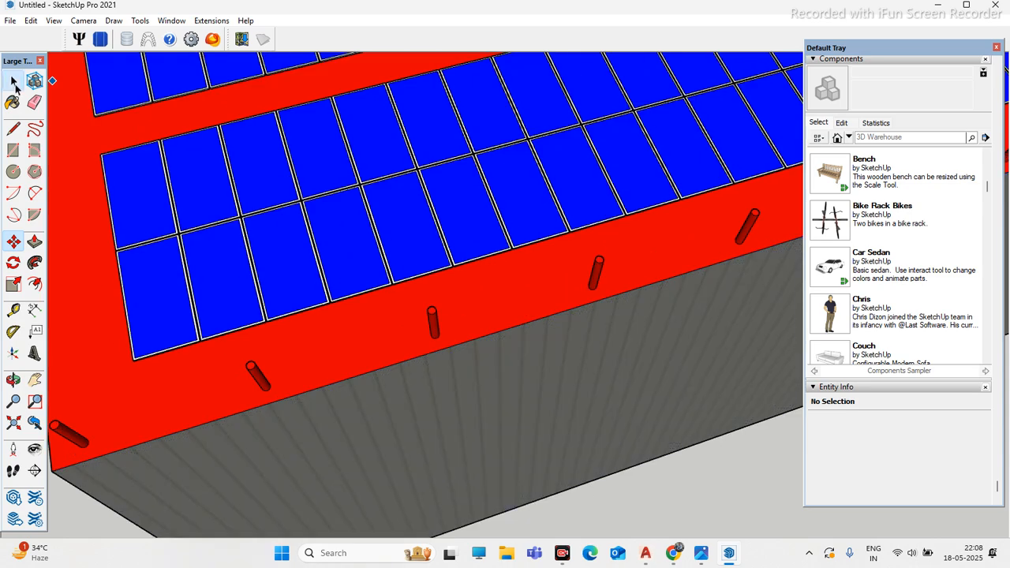
scroll(500, 341, down, 5)
scroll(447, 335, up, 2)
scroll(448, 335, up, 2)
mouse_move(373, 399)
middle_down()
mouse_move(422, 372)
mouse_move(409, 417)
mouse_move(333, 409)
middle_up()
scroll(455, 365, down, 4)
scroll(333, 409, up, 4)
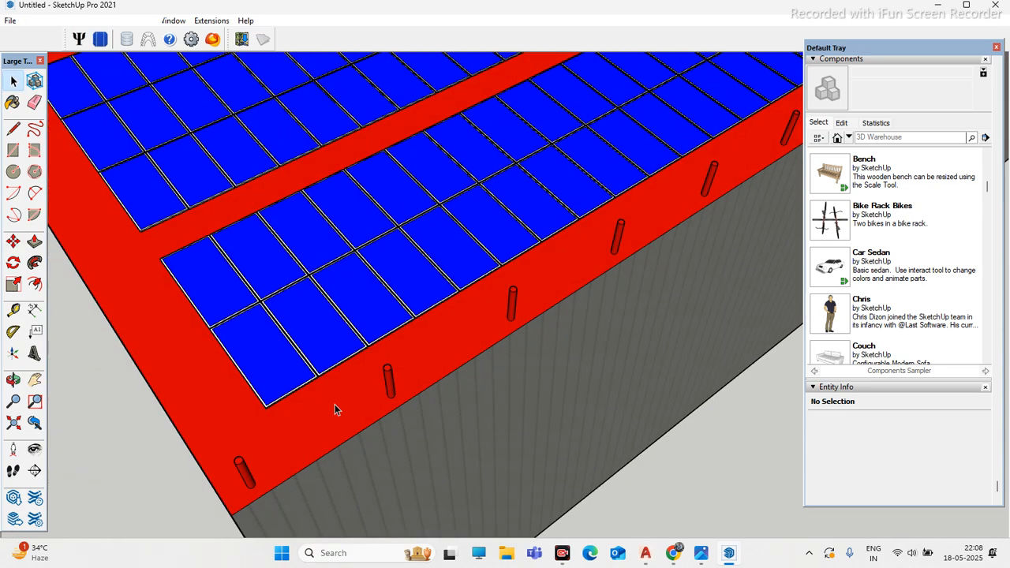
scroll(295, 419, up, 2)
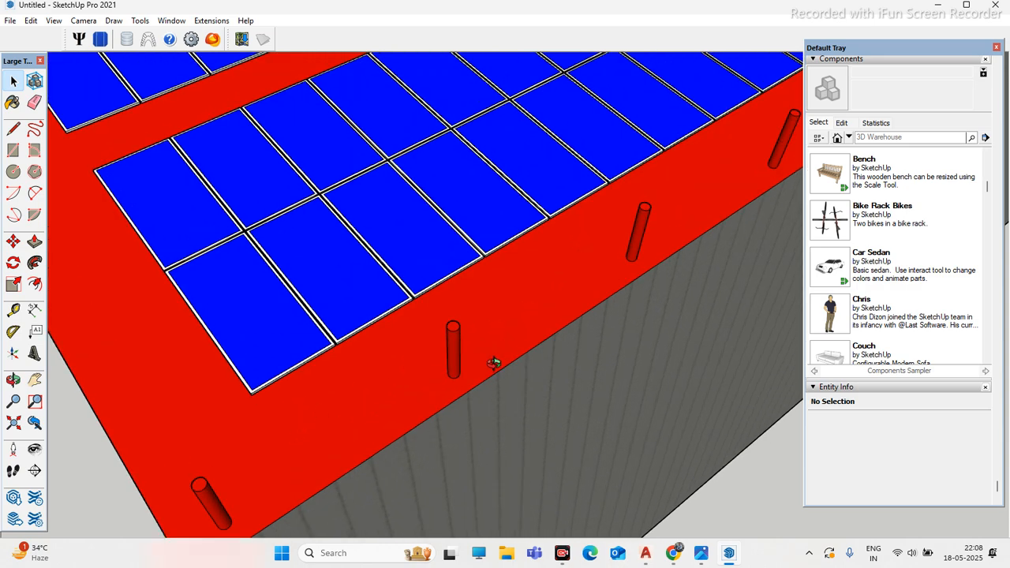
Step: Examine the corner post and the panel margins from the gable end of the building
scroll(493, 362, down, 2)
middle_drag(534, 327, 435, 415)
scroll(431, 405, up, 2)
scroll(471, 439, up, 2)
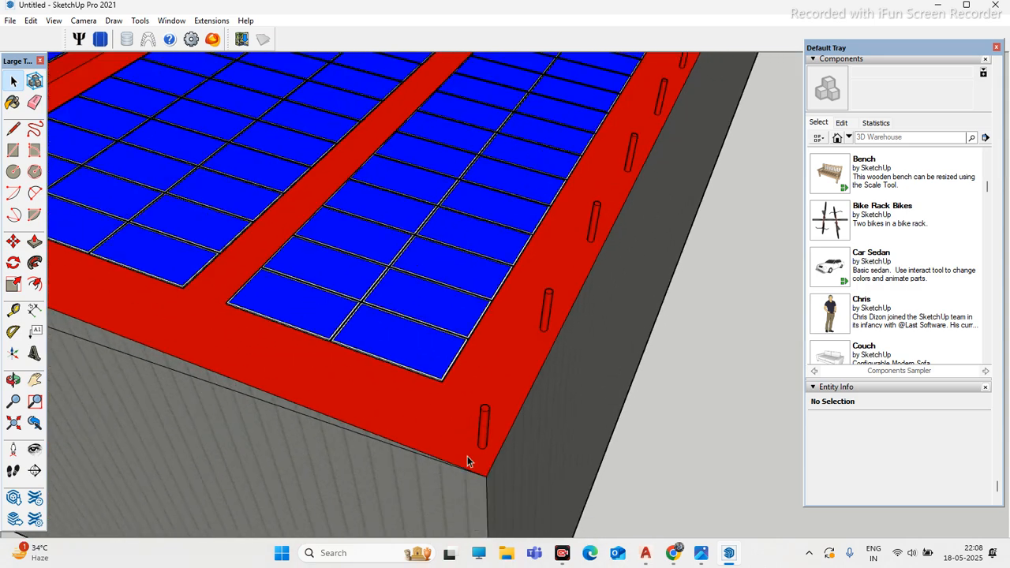
scroll(471, 440, down, 2)
middle_drag(442, 376, 507, 354)
scroll(497, 405, up, 2)
scroll(489, 295, down, 3)
mouse_move(388, 344)
middle_down()
mouse_move(480, 378)
mouse_move(481, 341)
middle_up()
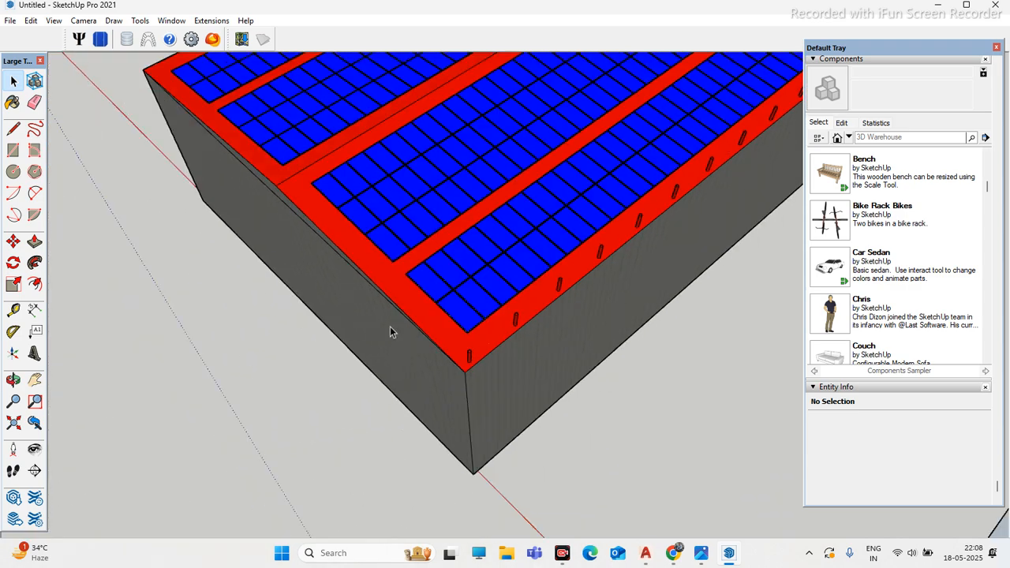
Step: Try to move the right slope's panel group toward the ridge line, and leave the group deselected
scroll(326, 134, up, 5)
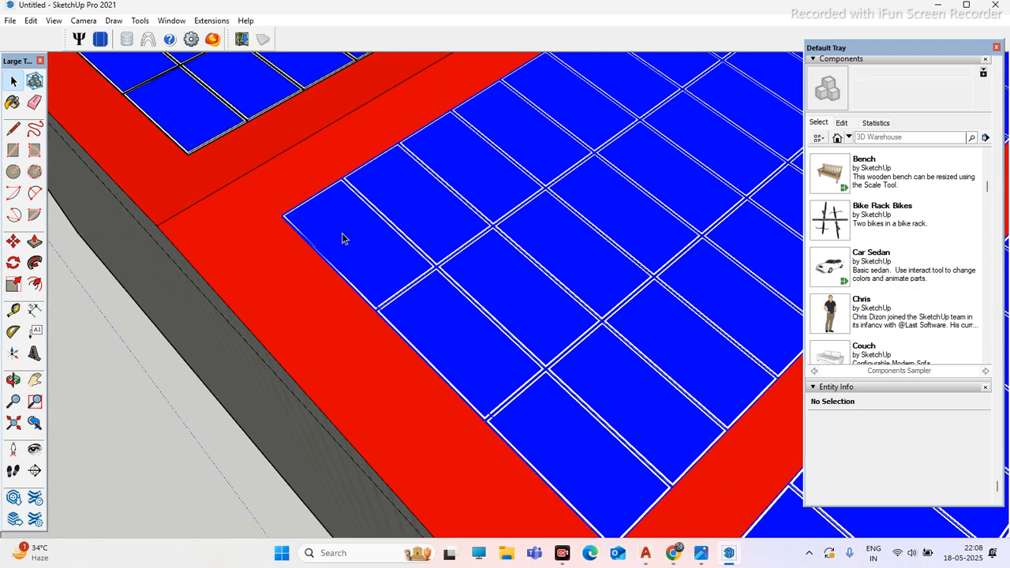
click(342, 239)
key(m)
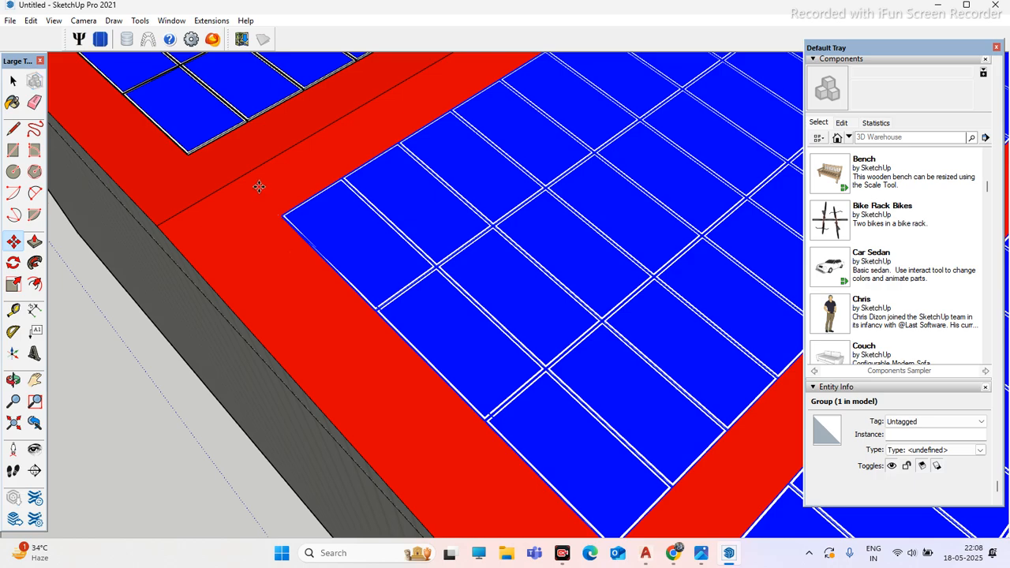
drag(262, 192, 243, 171)
middle_drag(244, 171, 599, 226)
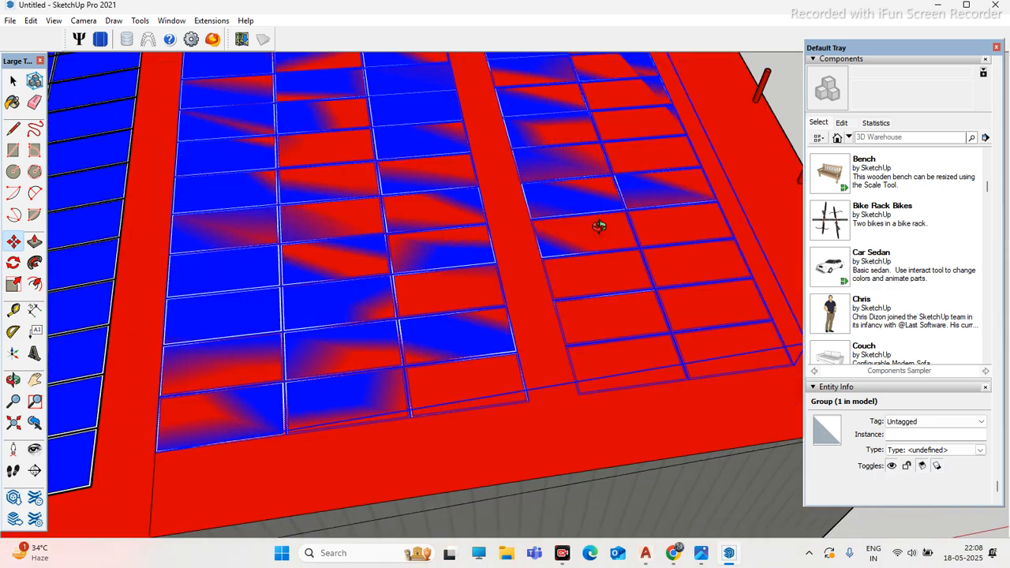
scroll(242, 371, down, 3)
scroll(260, 365, up, 5)
mouse_move(367, 405)
middle_down()
mouse_move(441, 389)
mouse_move(366, 400)
middle_up()
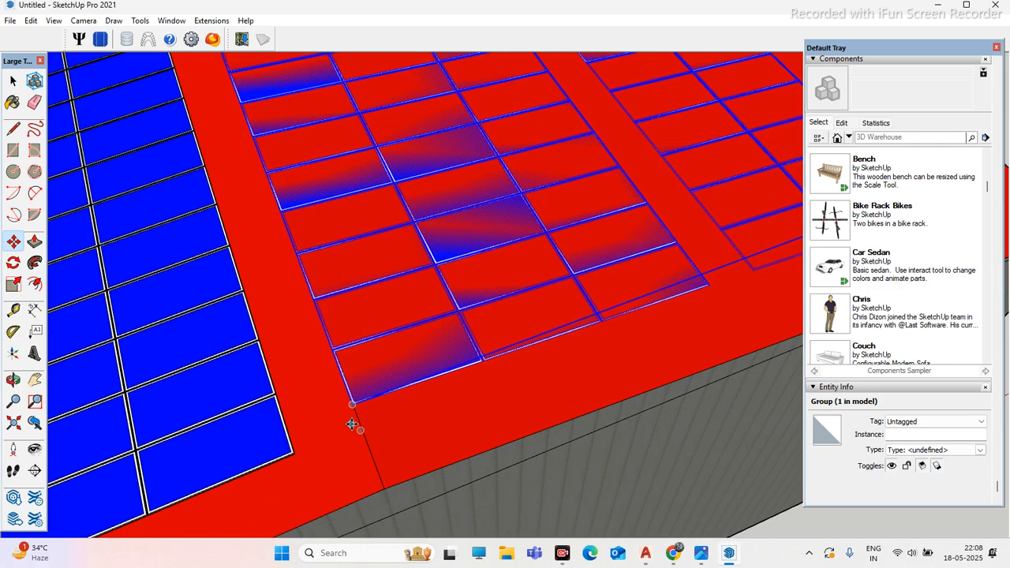
scroll(369, 422, down, 2)
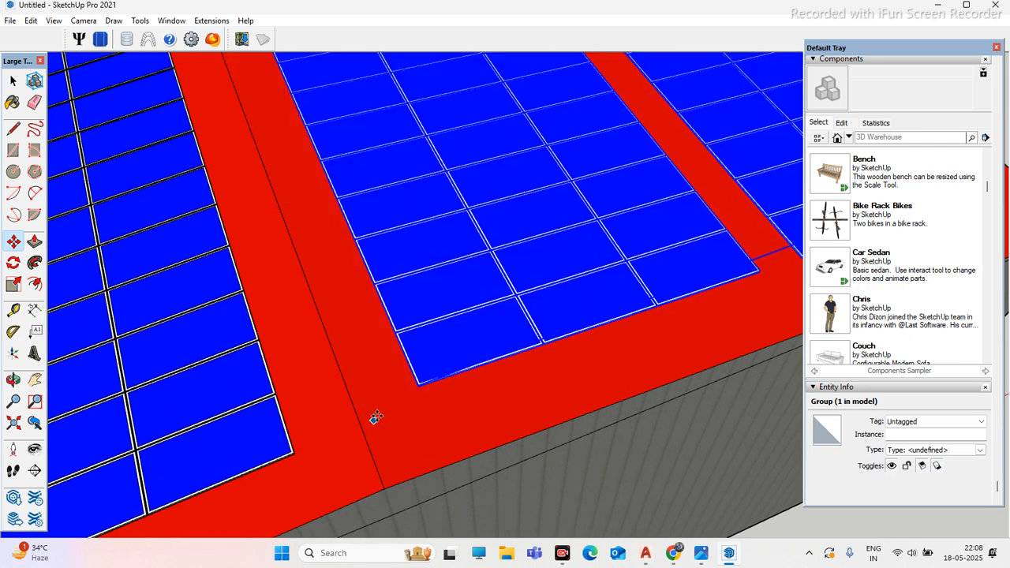
middle_drag(372, 392, 405, 401)
scroll(387, 309, up, 1)
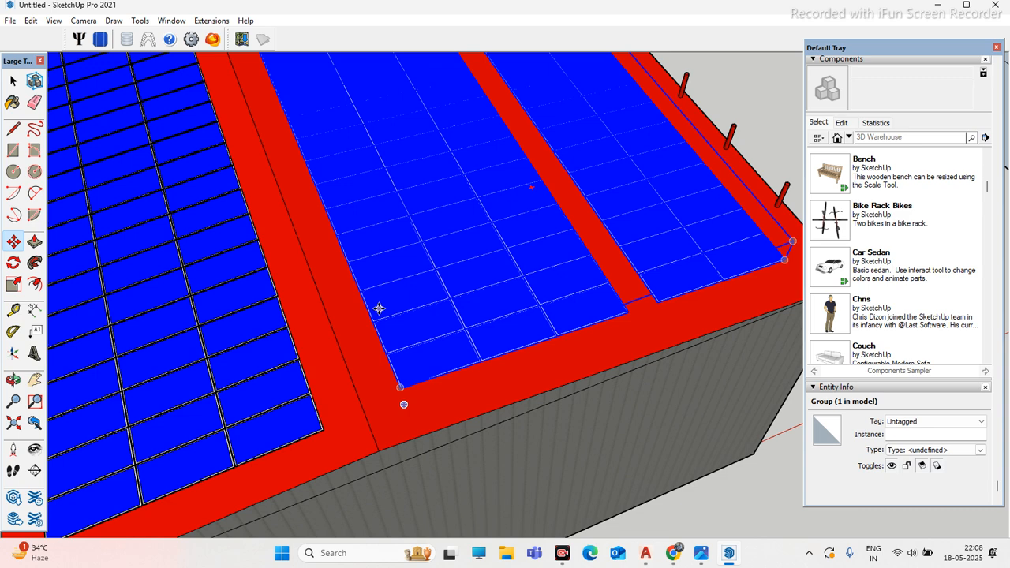
scroll(367, 307, down, 2)
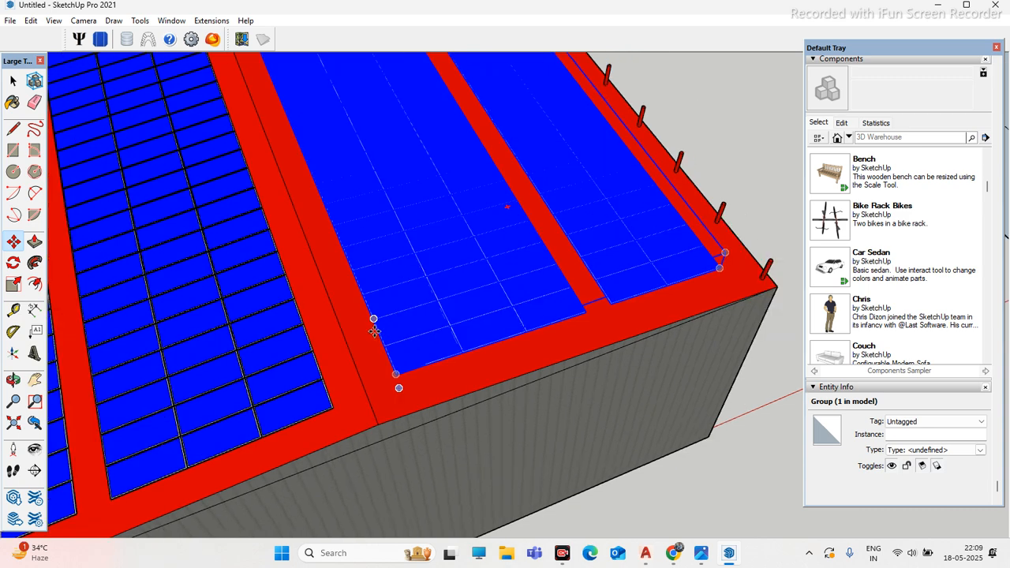
middle_drag(373, 315, 561, 333)
click(16, 82)
click(645, 187)
Step: Examine the walkway, corner margin and first posts of the right slope from the gable corner
scroll(647, 286, up, 2)
middle_drag(647, 286, 401, 317)
scroll(308, 277, down, 3)
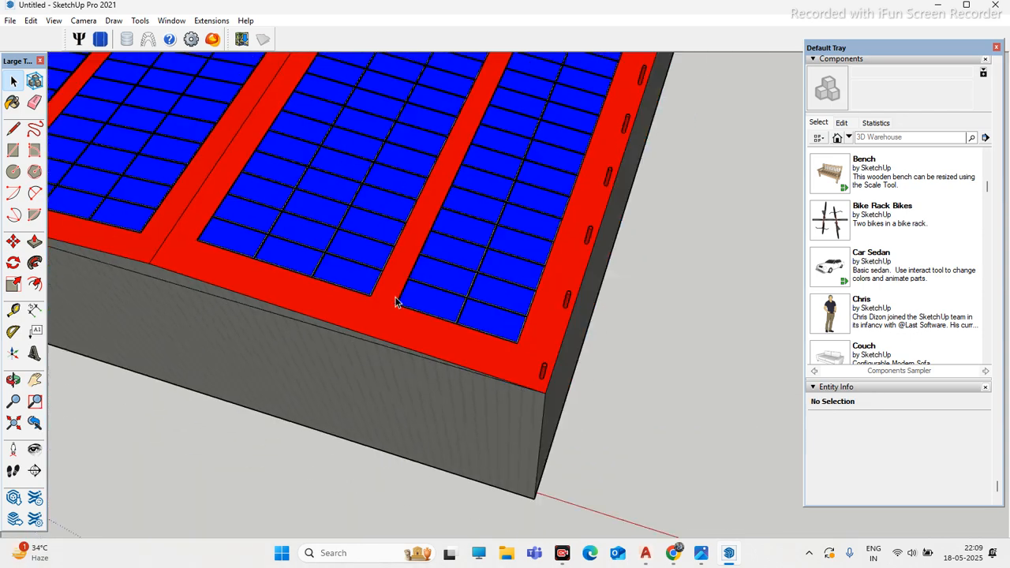
middle_drag(334, 332, 420, 294)
scroll(440, 332, up, 4)
scroll(418, 261, down, 8)
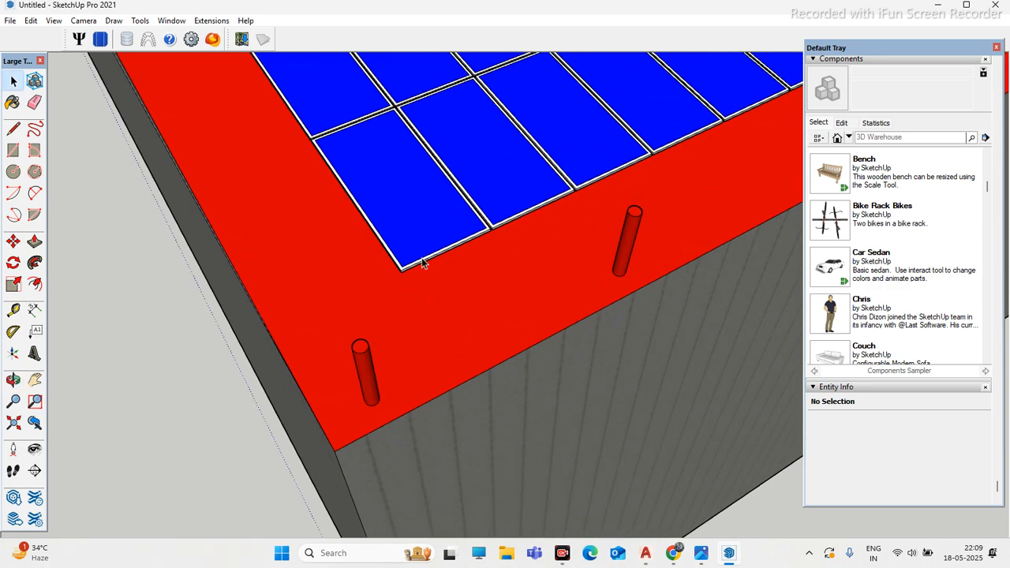
middle_drag(265, 296, 424, 371)
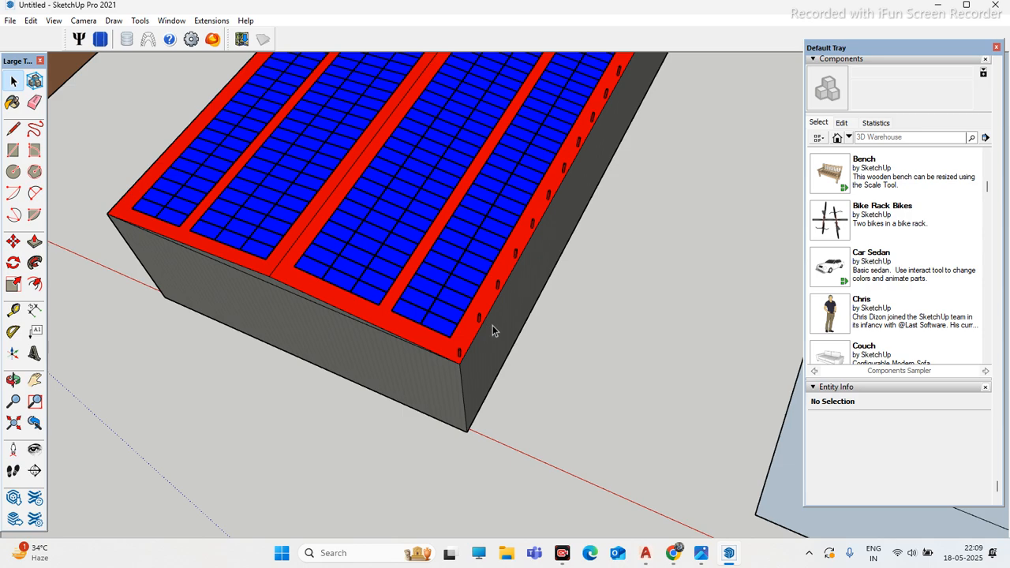
scroll(416, 181, down, 6)
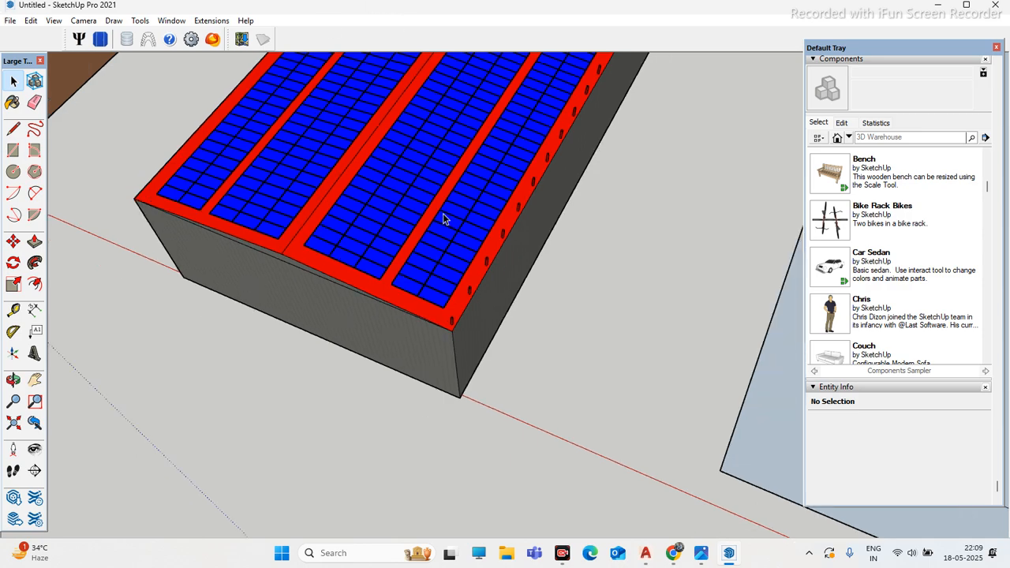
Step: Inspect the posts farther along the eave, up close and together with both slopes' arrays
middle_drag(564, 195, 497, 208)
scroll(615, 168, up, 3)
scroll(605, 161, up, 6)
middle_drag(605, 159, 465, 81)
scroll(731, 194, up, 5)
middle_drag(608, 186, 670, 165)
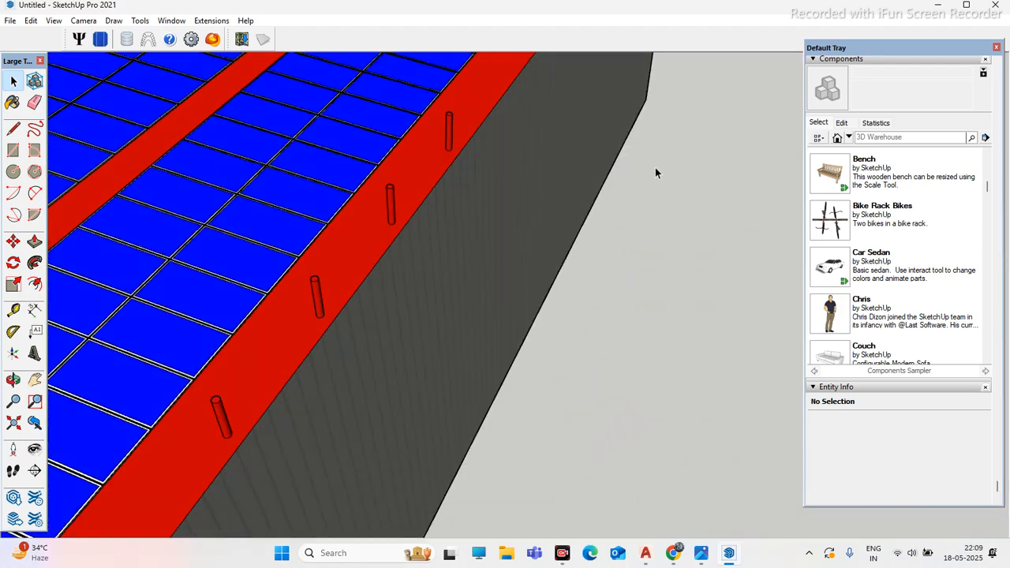
scroll(600, 168, down, 6)
middle_drag(594, 228, 449, 224)
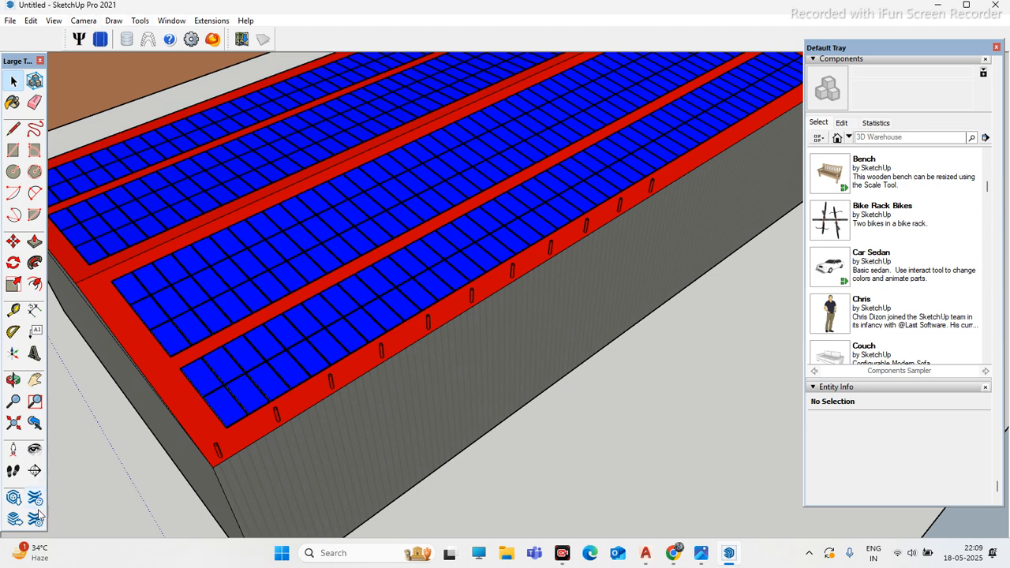
click(83, 21)
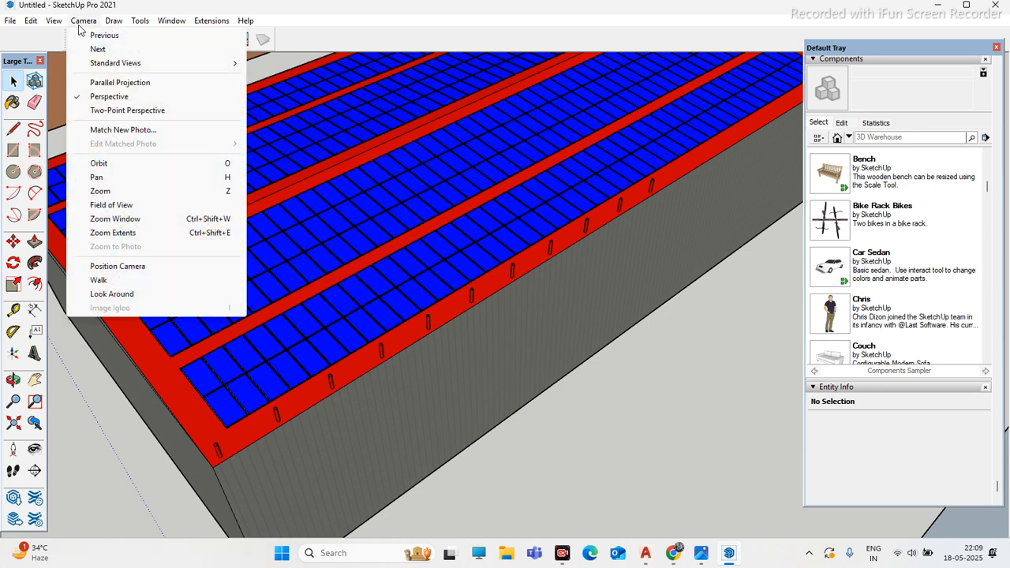
click(54, 20)
click(113, 21)
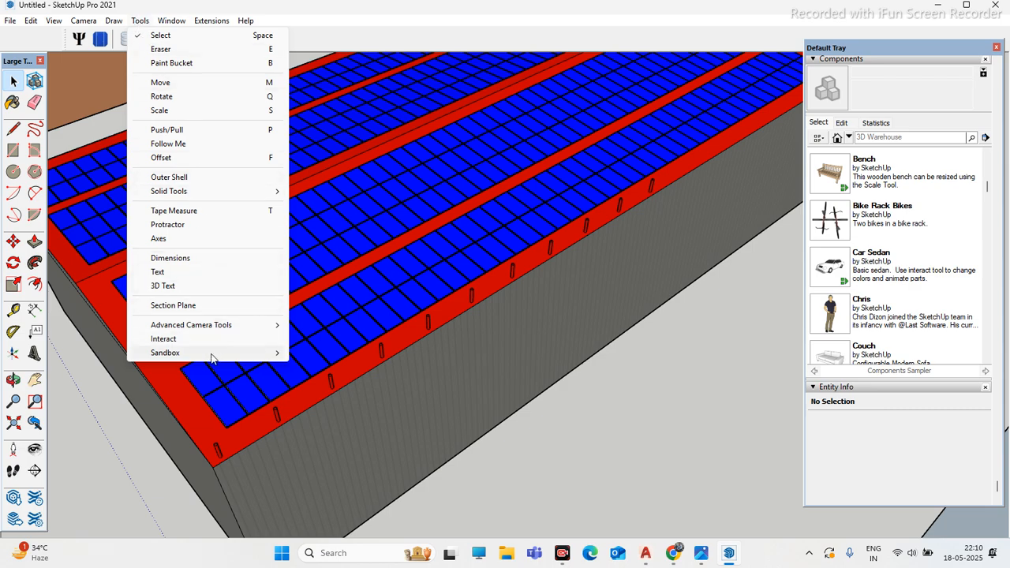
mouse_move(157, 25)
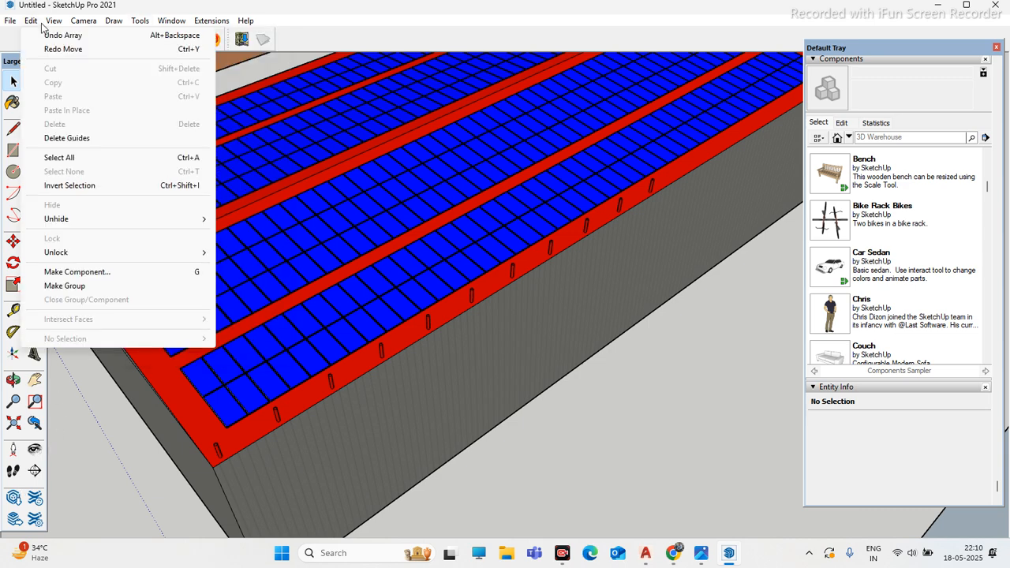
mouse_move(55, 25)
click(680, 447)
scroll(473, 310, down, 5)
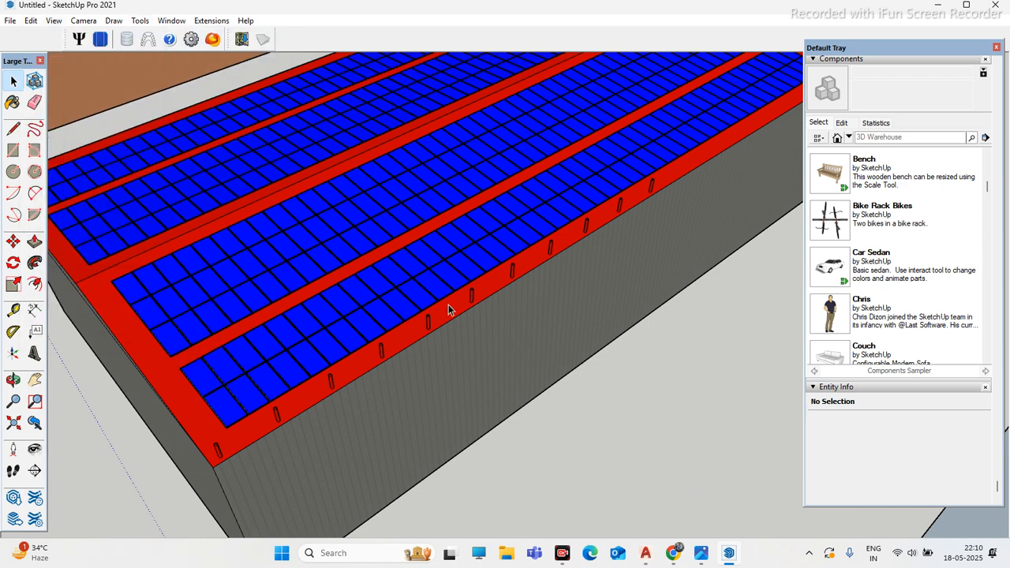
scroll(386, 323, up, 6)
middle_drag(387, 320, 428, 242)
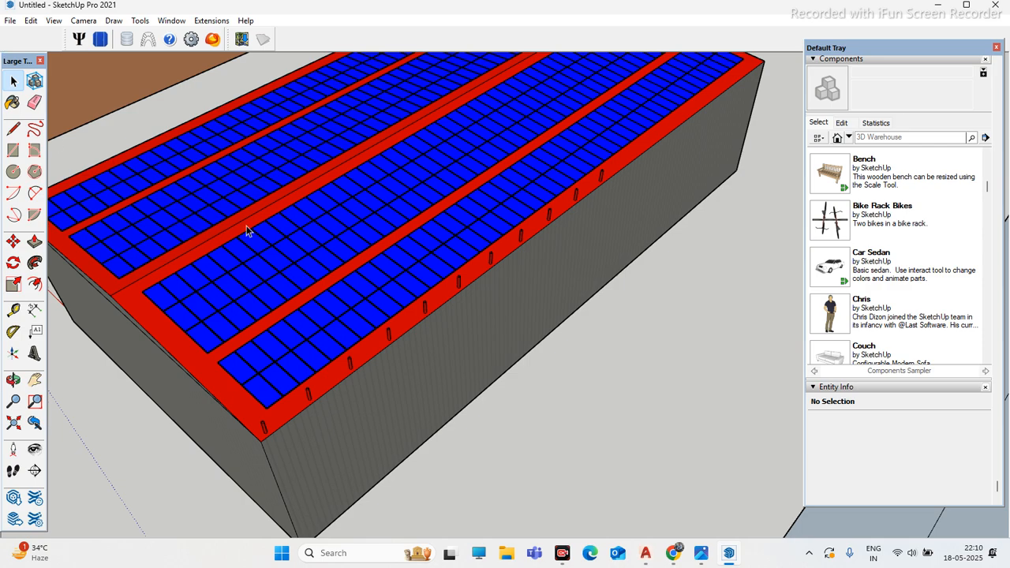
scroll(222, 227, down, 3)
scroll(260, 315, up, 3)
scroll(275, 330, up, 2)
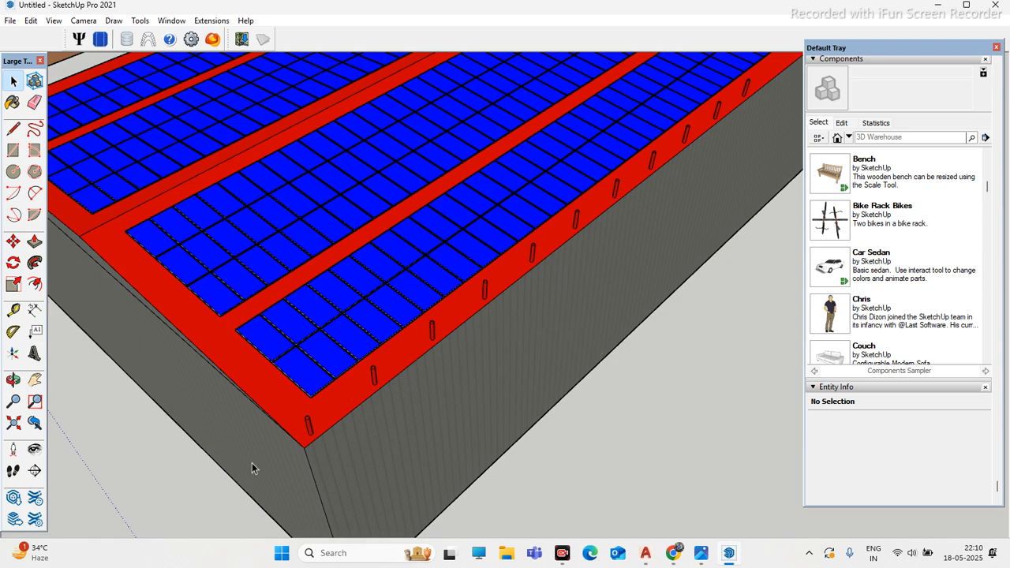
Step: Examine the right slope's lower panel rows, walkway and standing eave posts from above and from a low gable-end view
scroll(311, 342, down, 2)
middle_drag(311, 342, 478, 289)
scroll(283, 384, up, 3)
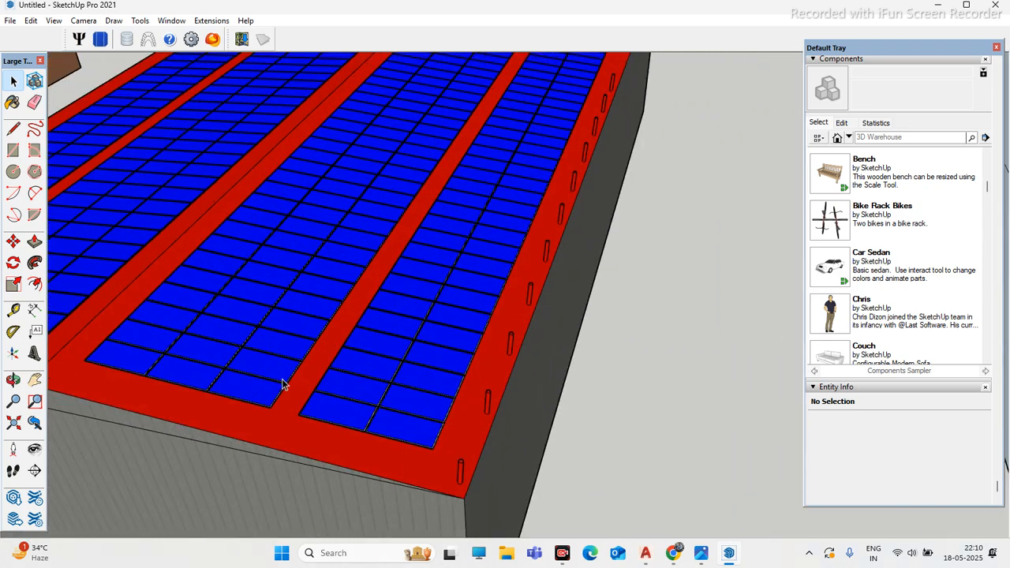
scroll(281, 347, up, 5)
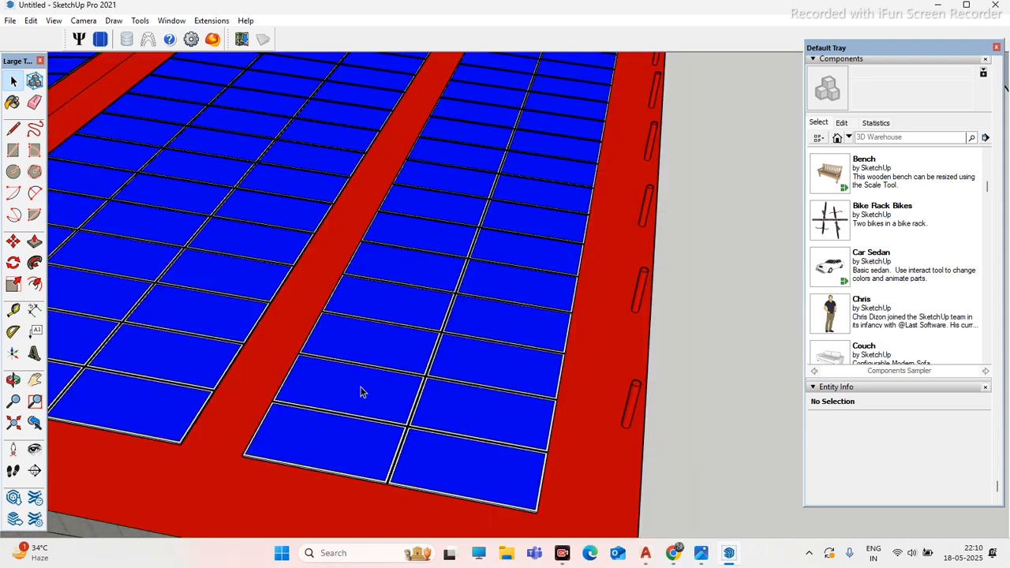
scroll(360, 392, down, 5)
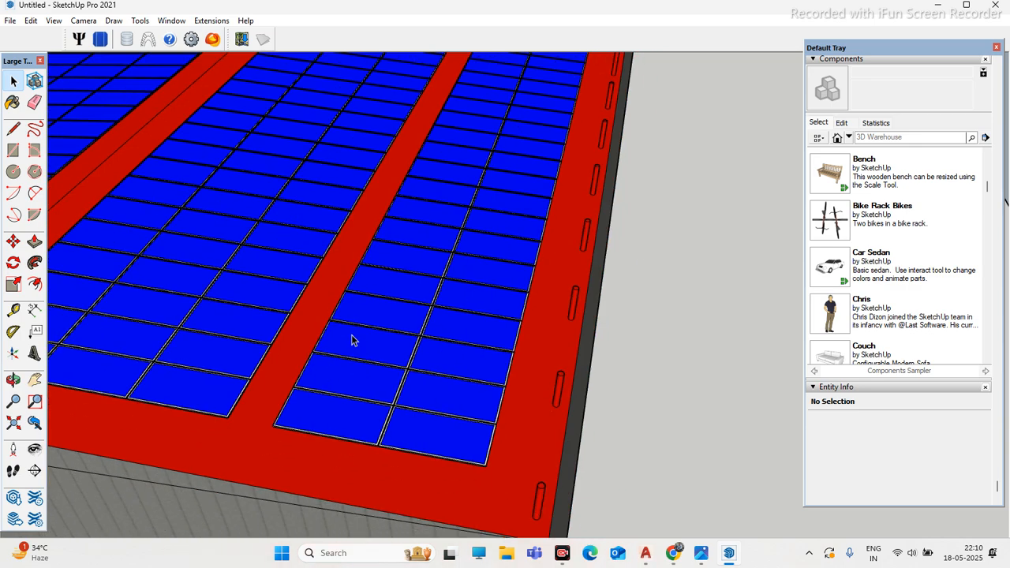
middle_drag(300, 367, 399, 318)
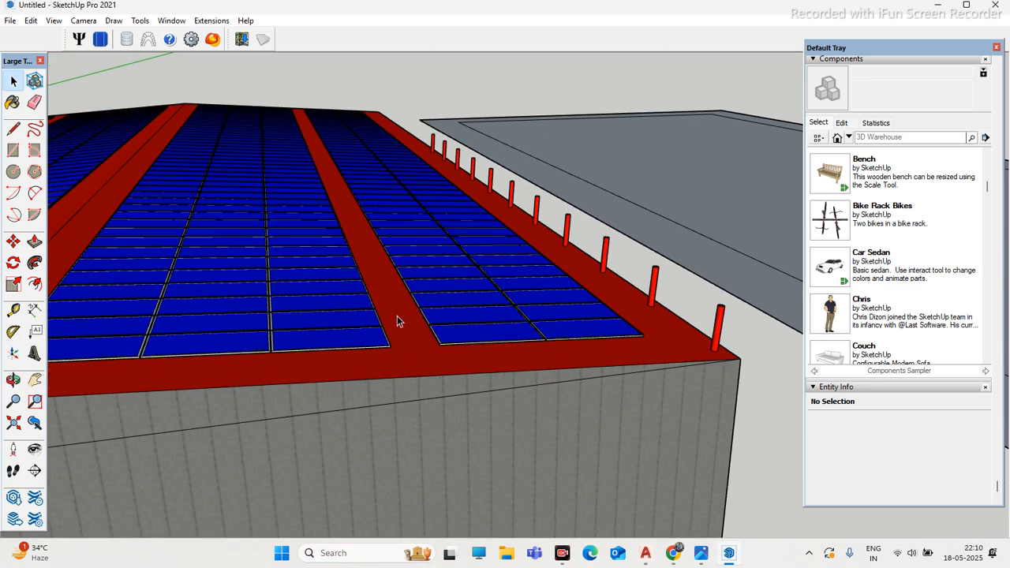
scroll(418, 310, up, 2)
scroll(418, 310, down, 6)
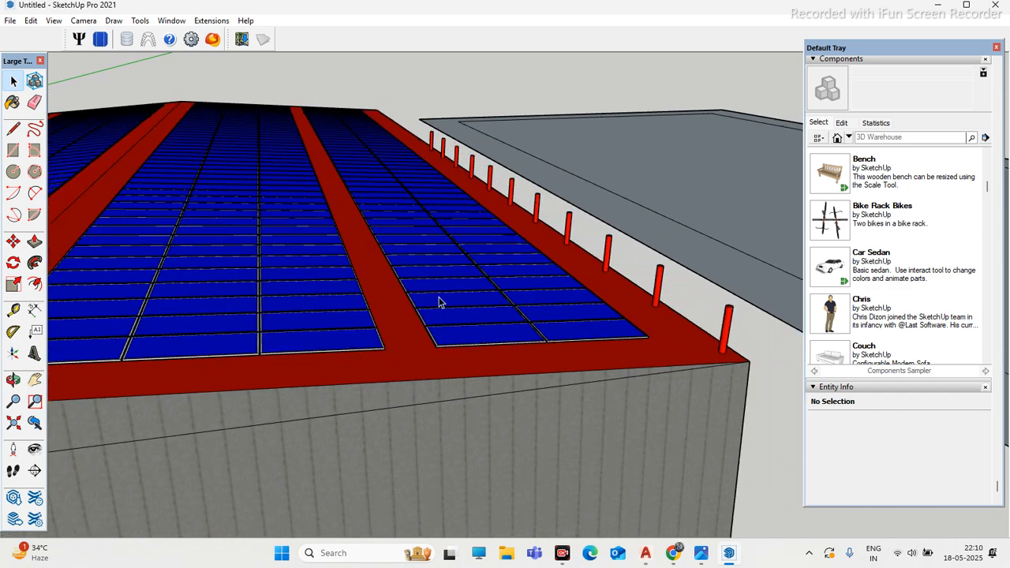
middle_drag(404, 298, 350, 362)
scroll(434, 292, down, 5)
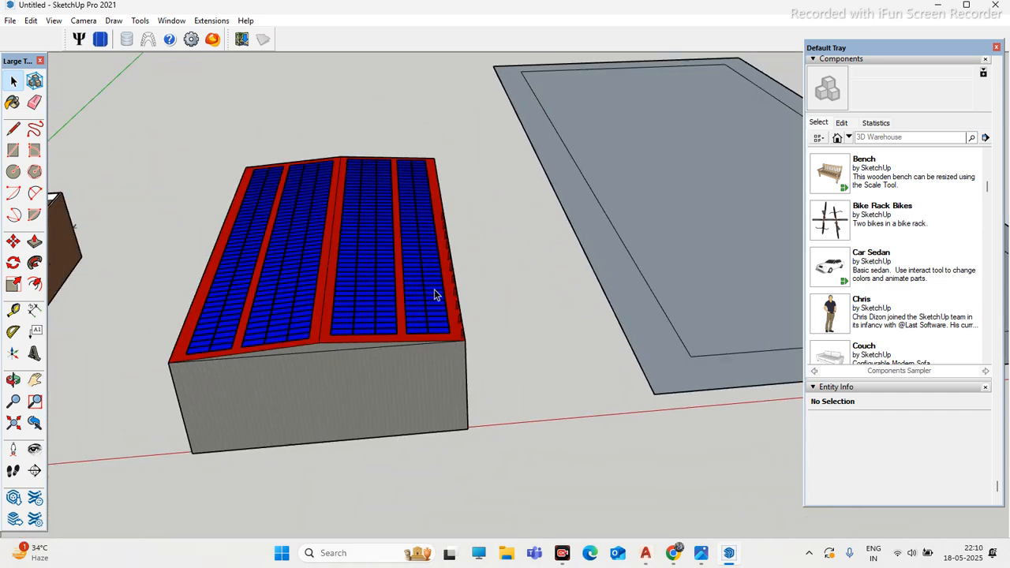
Step: Inspect the whole red-roofed building with both slopes' arrays and the post row from the gable and eave sides
scroll(415, 316, up, 3)
scroll(416, 316, up, 4)
middle_drag(450, 349, 474, 364)
scroll(348, 309, down, 3)
scroll(146, 131, down, 3)
scroll(140, 164, up, 4)
scroll(140, 166, down, 6)
scroll(650, 338, up, 3)
scroll(468, 302, down, 3)
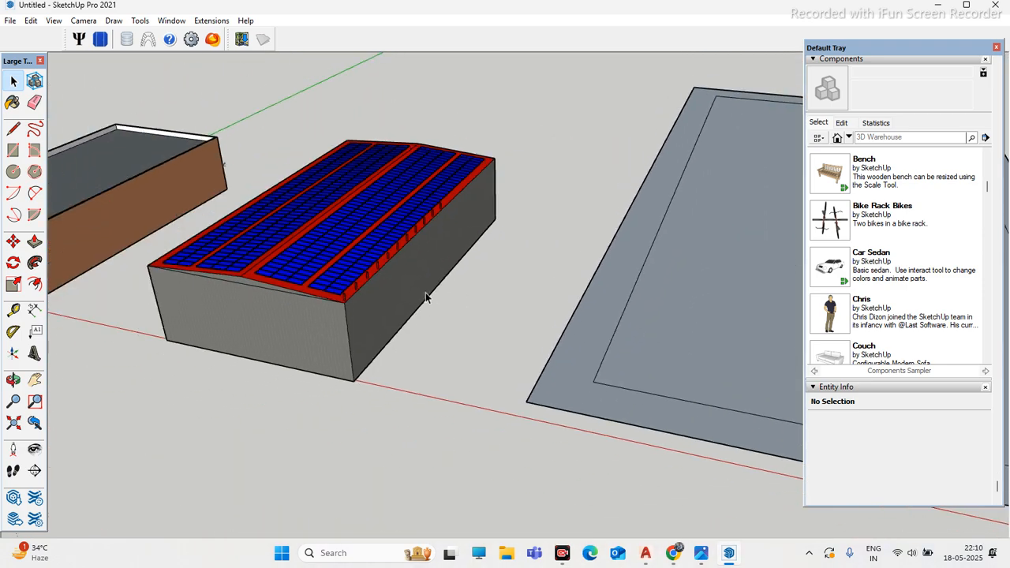
scroll(313, 268, up, 5)
scroll(374, 319, down, 5)
middle_drag(338, 326, 428, 300)
Step: Examine the margin between the right slope's outer panel column and the eave posts near the gable corner
scroll(380, 320, up, 5)
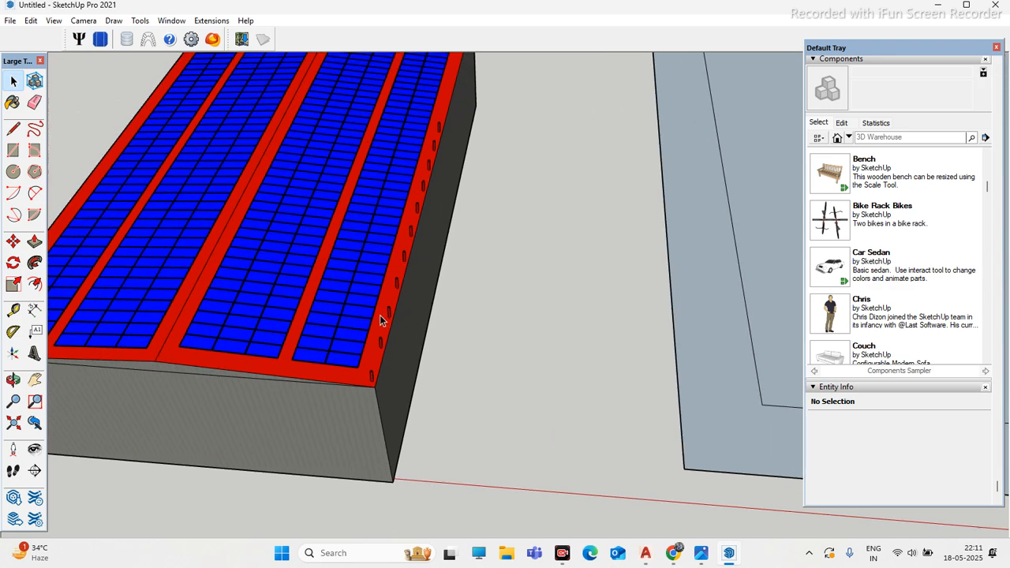
scroll(379, 319, up, 5)
mouse_move(363, 332)
middle_down()
mouse_move(372, 354)
mouse_move(397, 360)
mouse_move(372, 330)
middle_up()
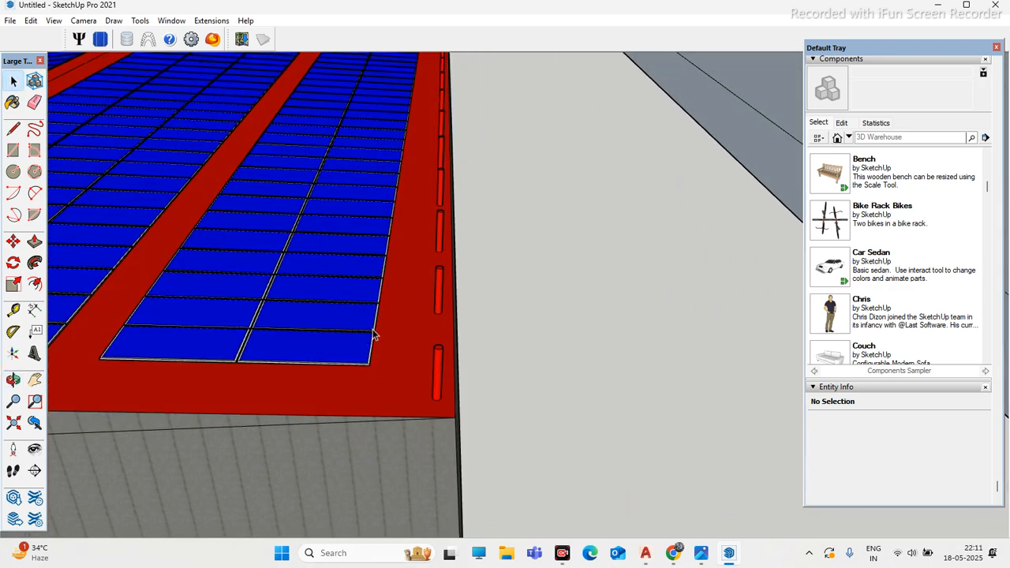
scroll(373, 335, down, 5)
scroll(249, 319, down, 3)
middle_drag(323, 296, 462, 295)
scroll(461, 295, down, 2)
scroll(370, 301, down, 3)
scroll(483, 332, up, 5)
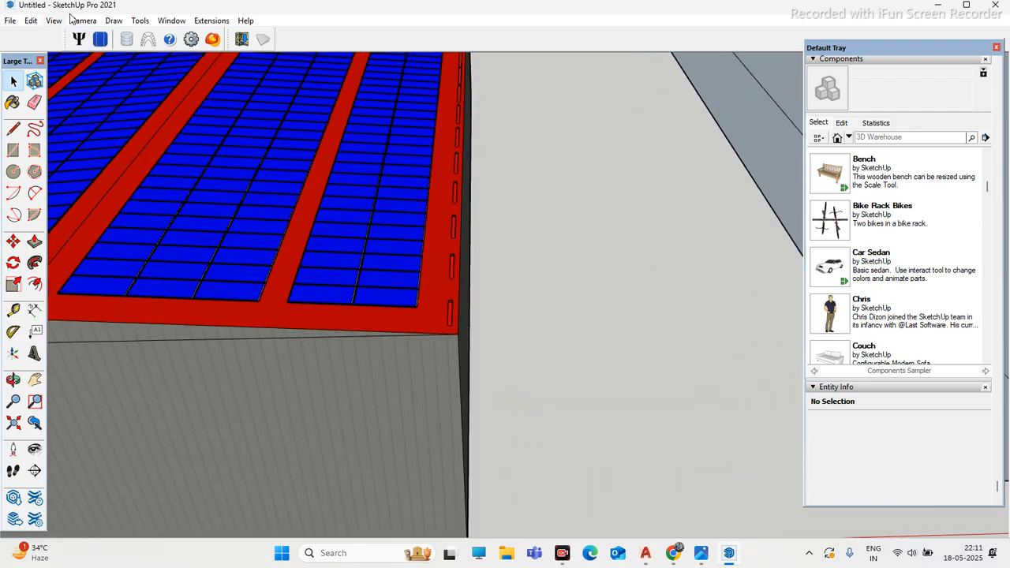
Step: Review the list of available toolbars, switching the Location toolbar off and back on
click(221, 22)
mouse_move(174, 22)
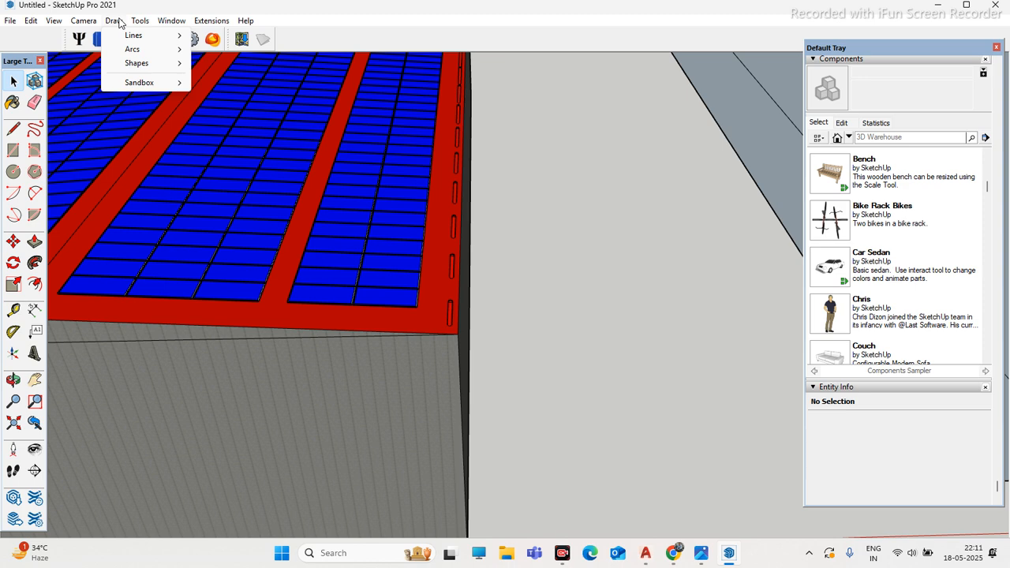
mouse_move(99, 25)
click(60, 24)
click(60, 23)
click(82, 34)
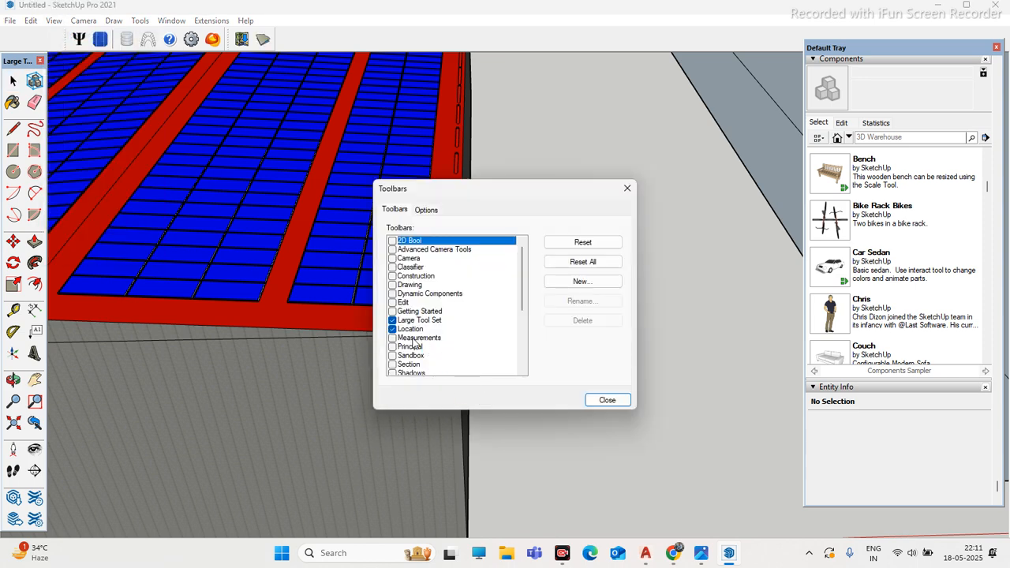
scroll(422, 351, down, 3)
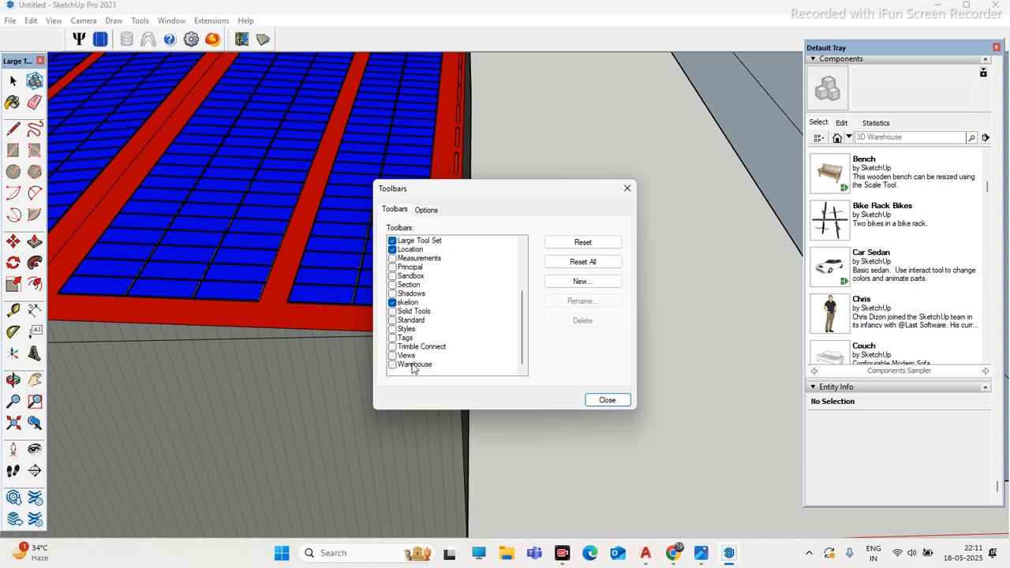
scroll(416, 359, up, 3)
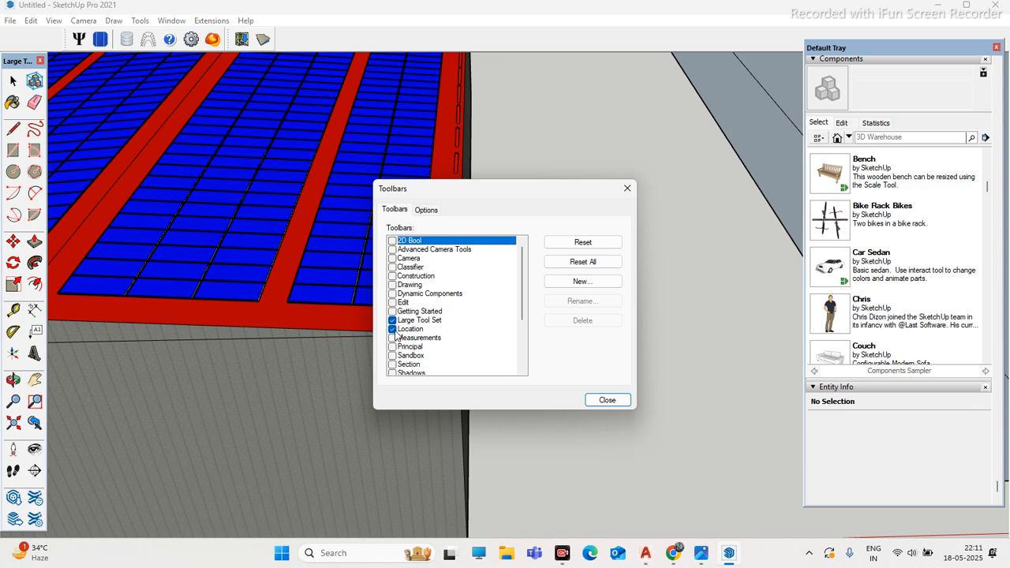
click(392, 329)
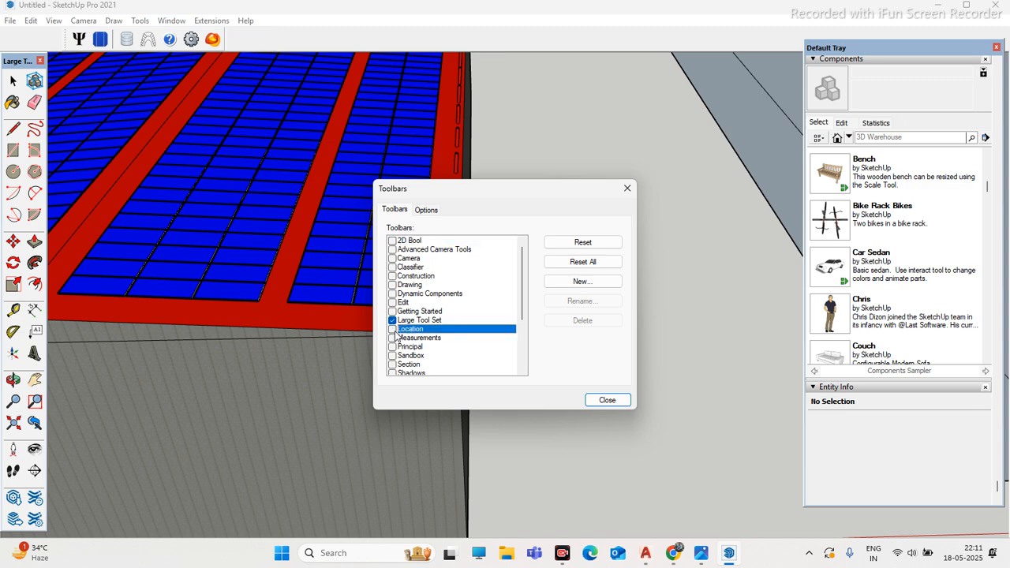
click(392, 330)
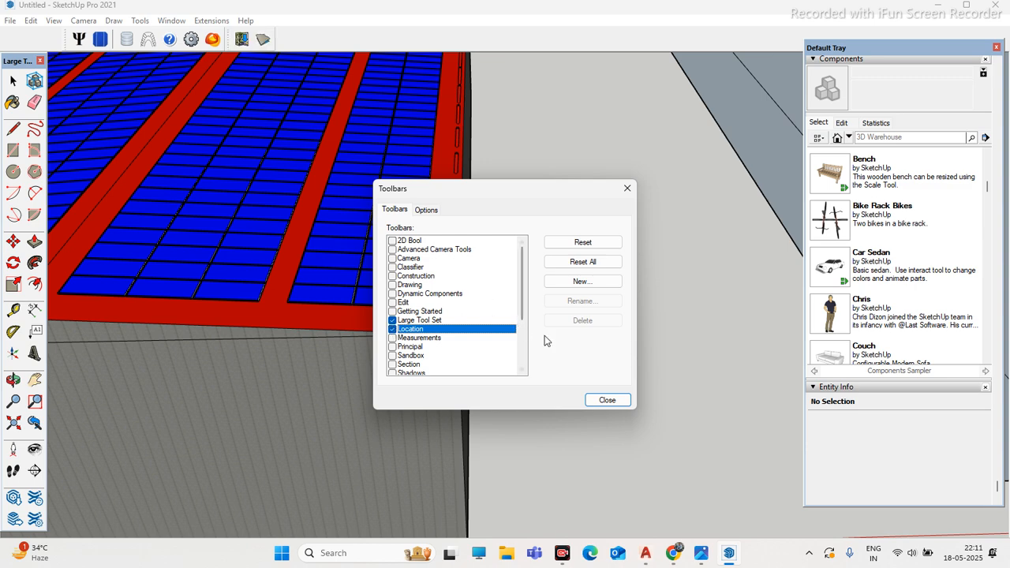
click(620, 399)
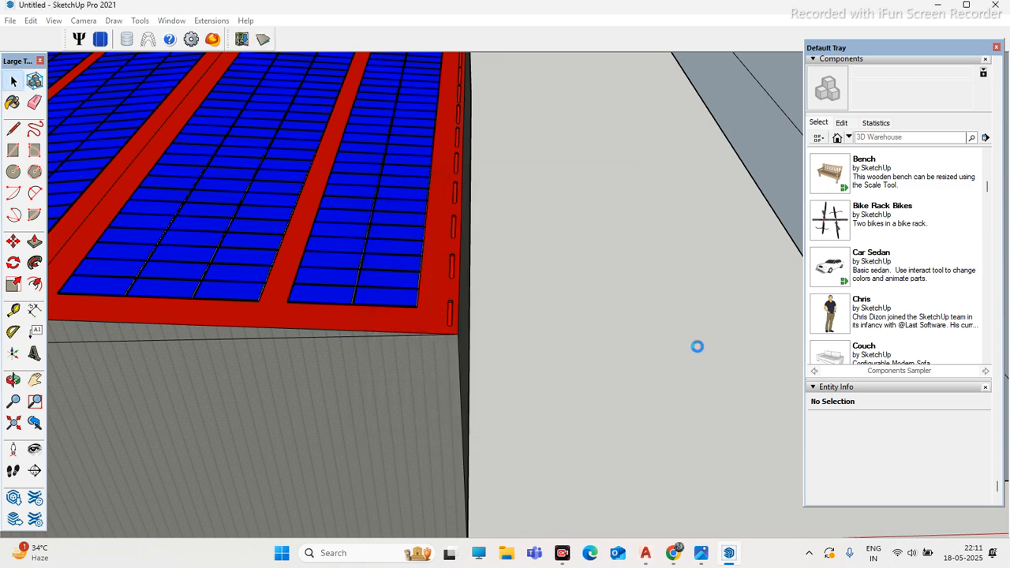
Step: Try to add a map location using the Location toolbar, and dismiss the sign-in request
click(243, 41)
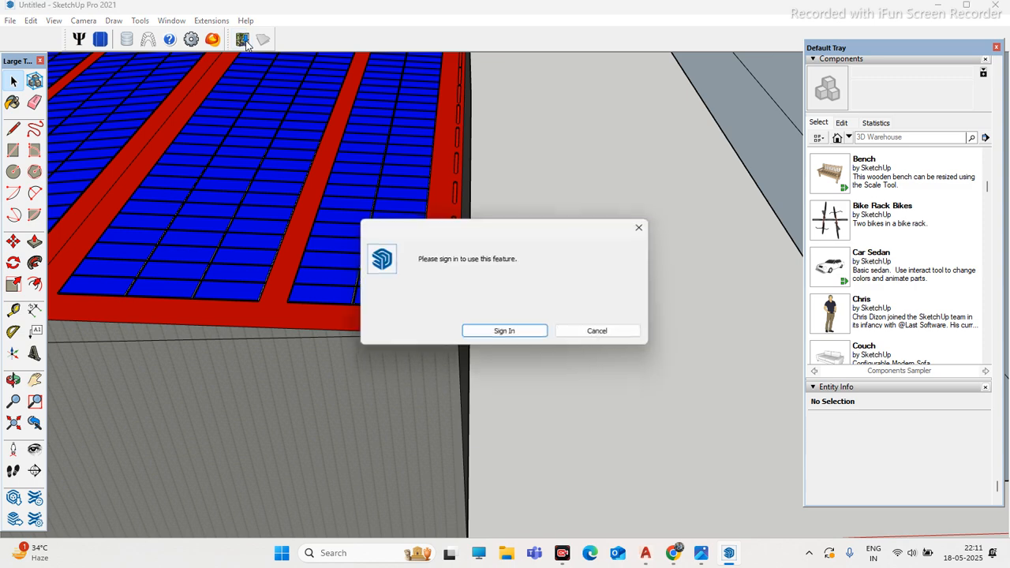
click(641, 227)
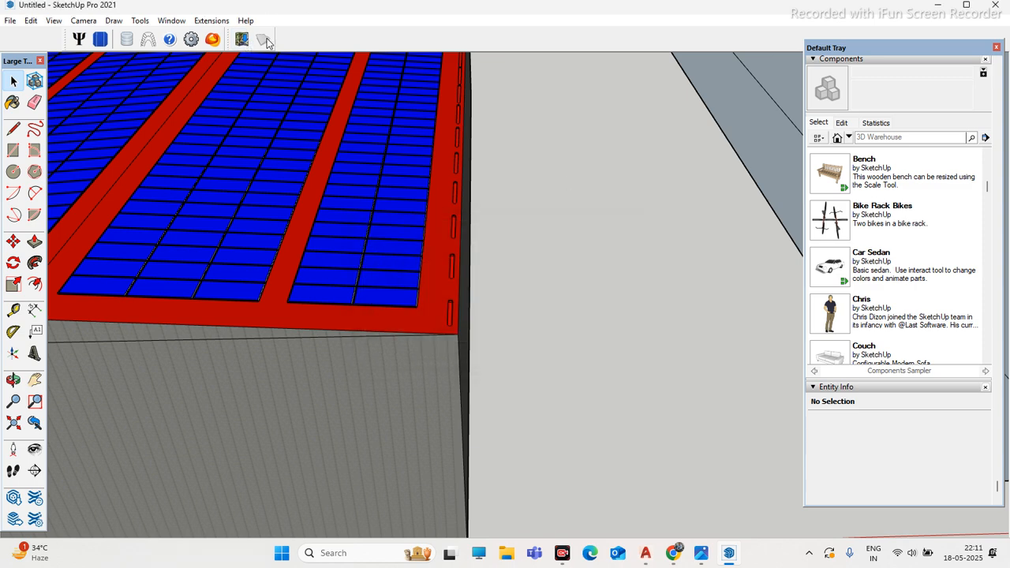
scroll(315, 128, down, 8)
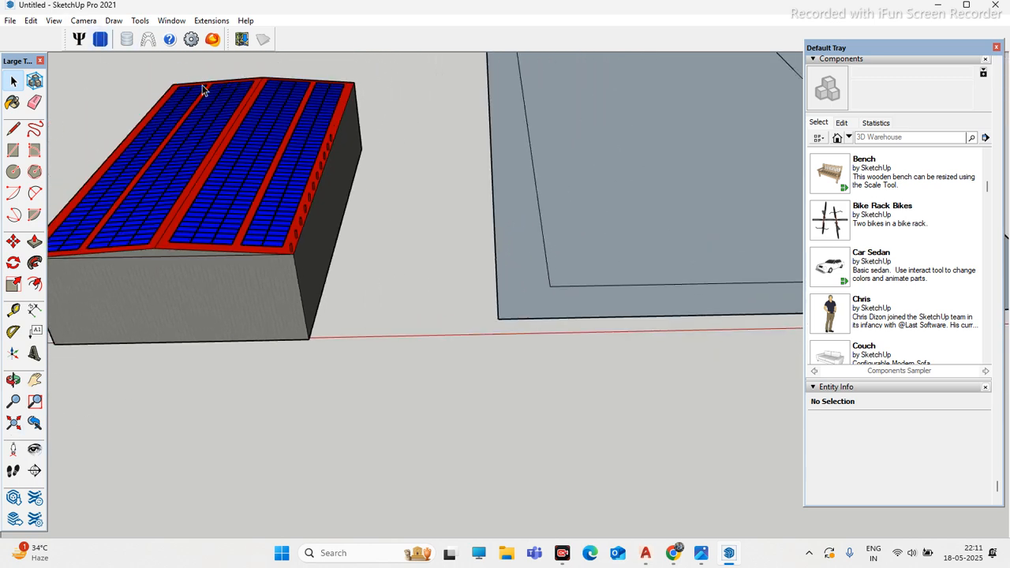
Step: Try to add a geo-location to the model through the file commands, accepting the sign-in request
click(173, 22)
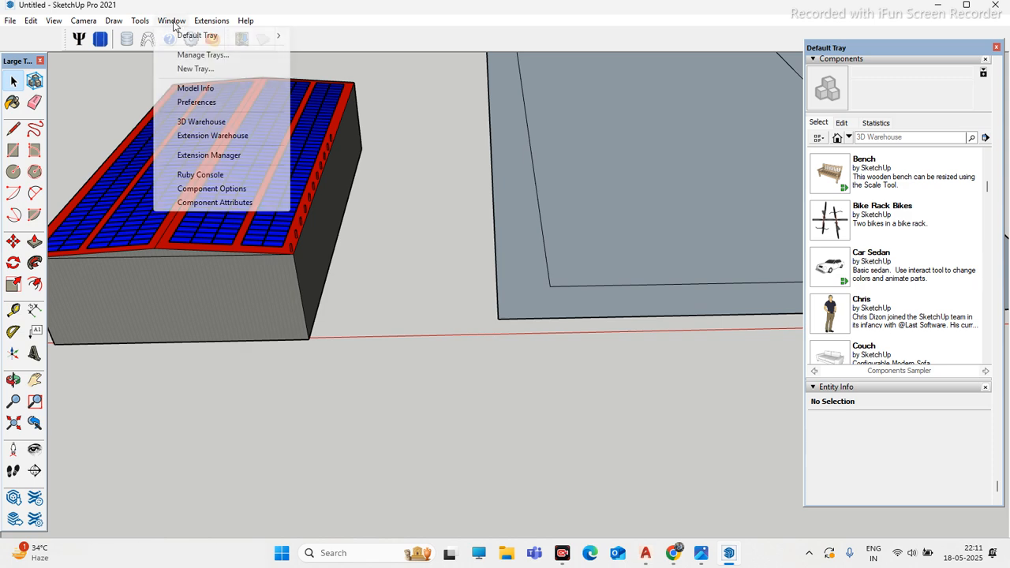
mouse_move(260, 35)
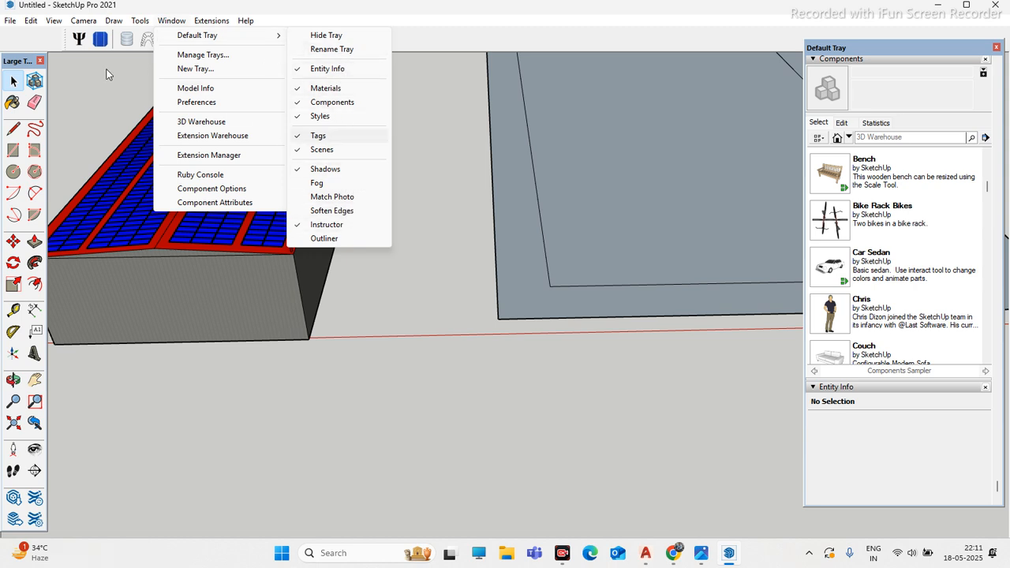
mouse_move(6, 22)
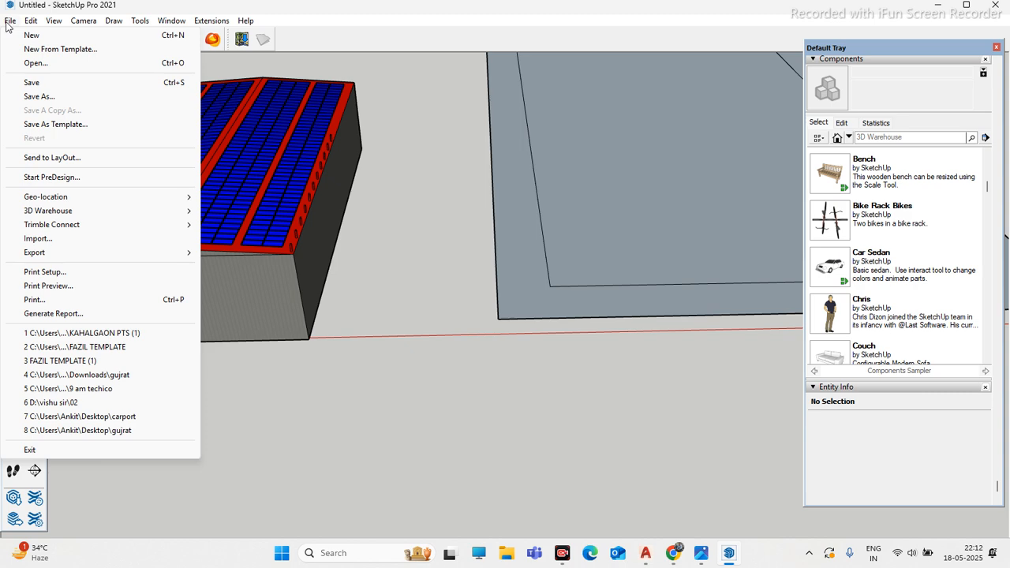
mouse_move(76, 200)
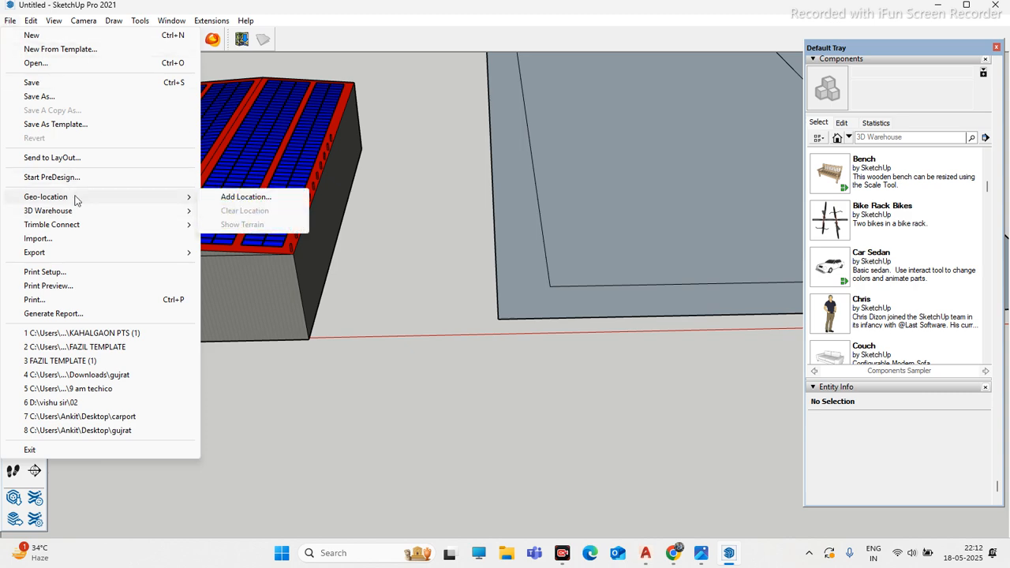
click(445, 235)
click(12, 22)
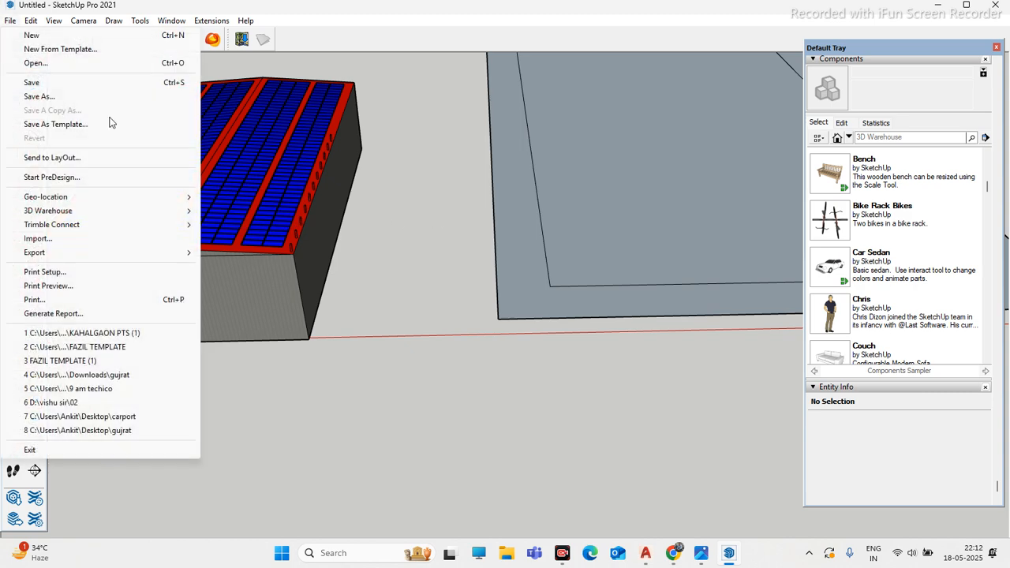
mouse_move(127, 200)
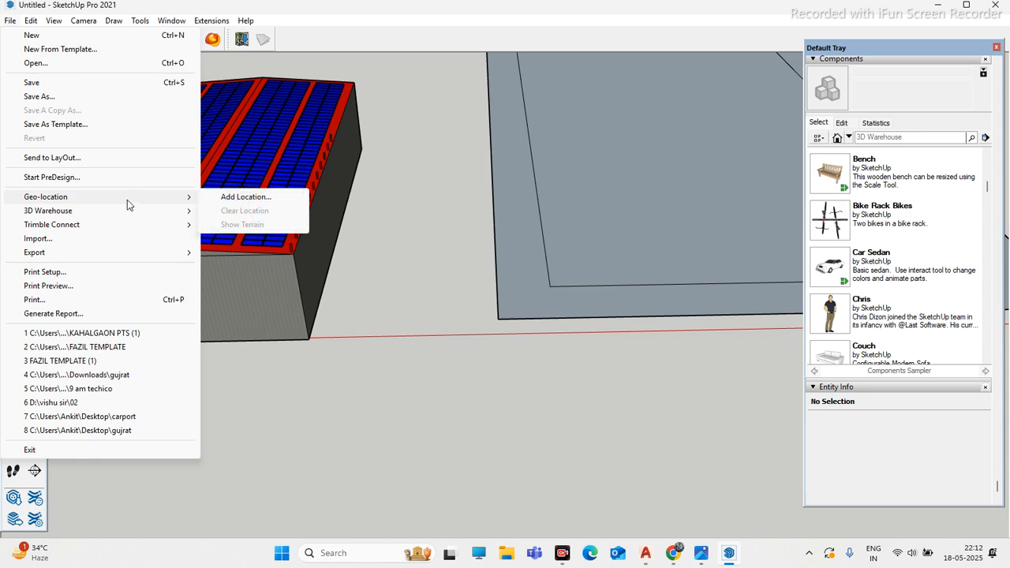
click(247, 197)
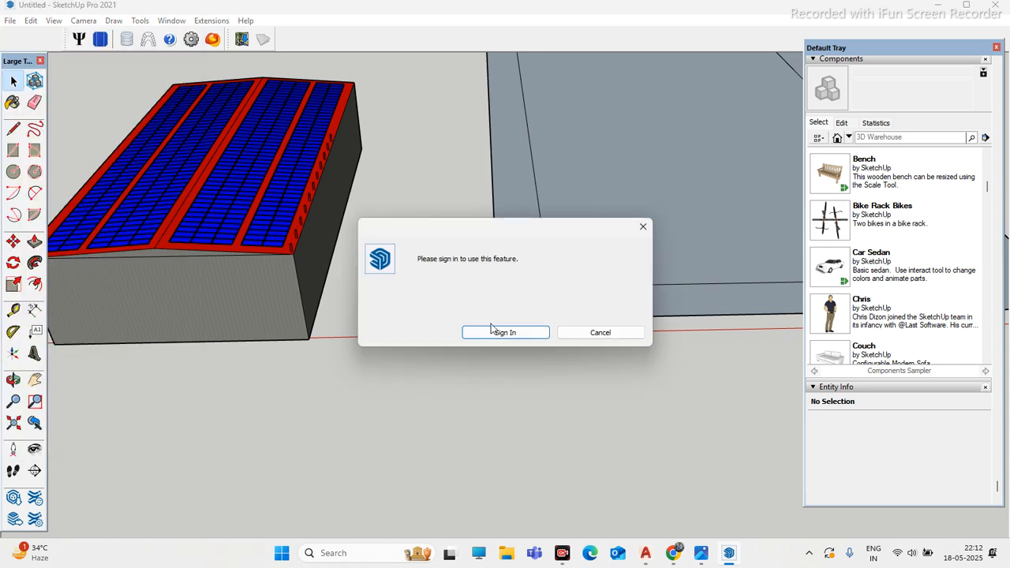
click(539, 332)
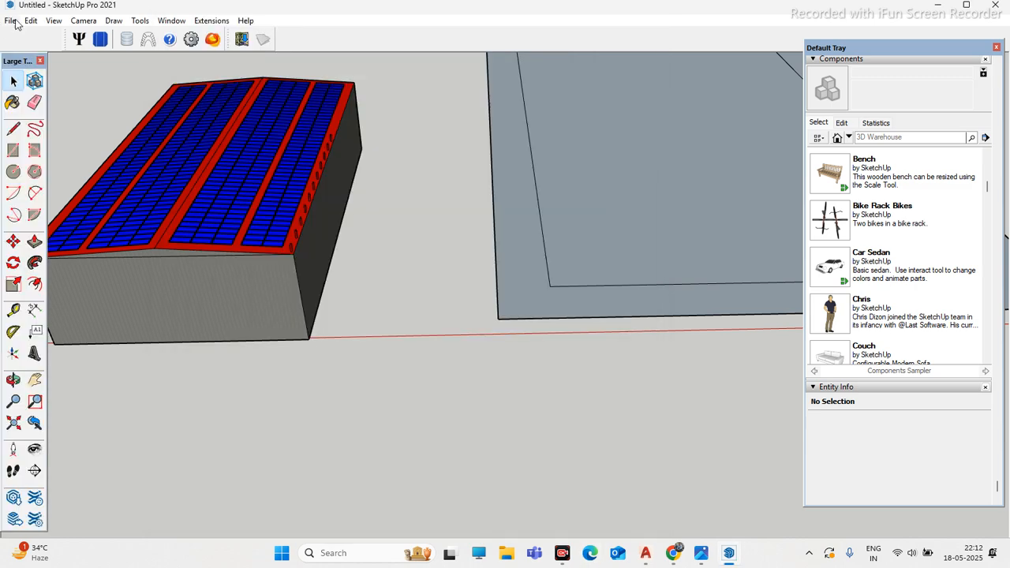
Step: Turn on shadow display for the model and bring all the buildings' shadows into view
click(11, 21)
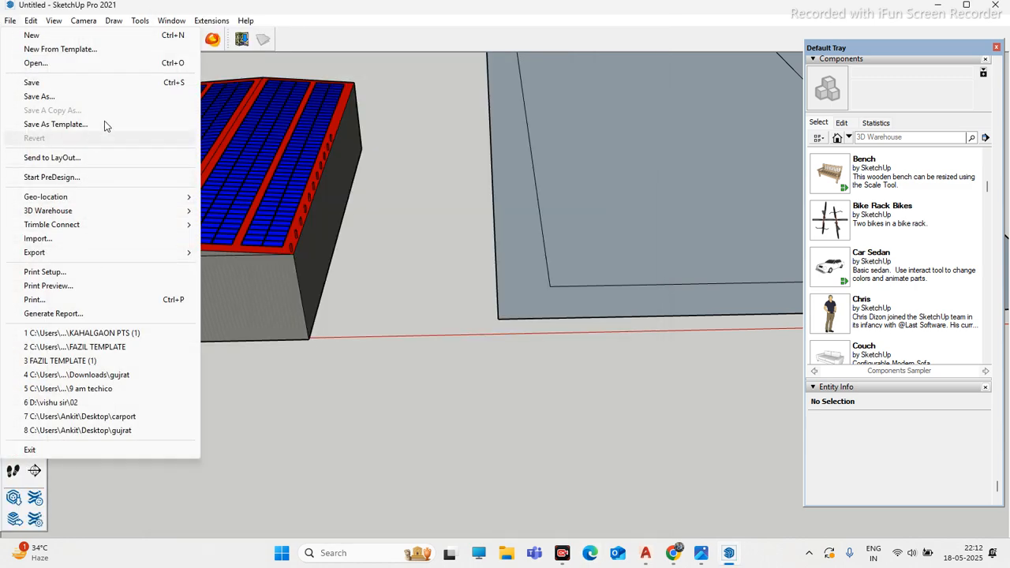
mouse_move(115, 199)
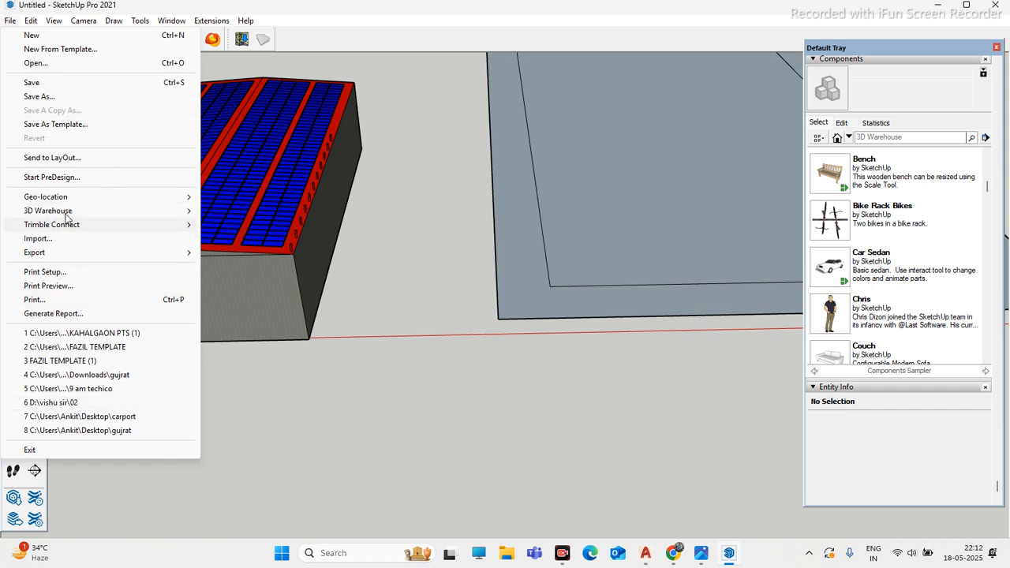
mouse_move(39, 14)
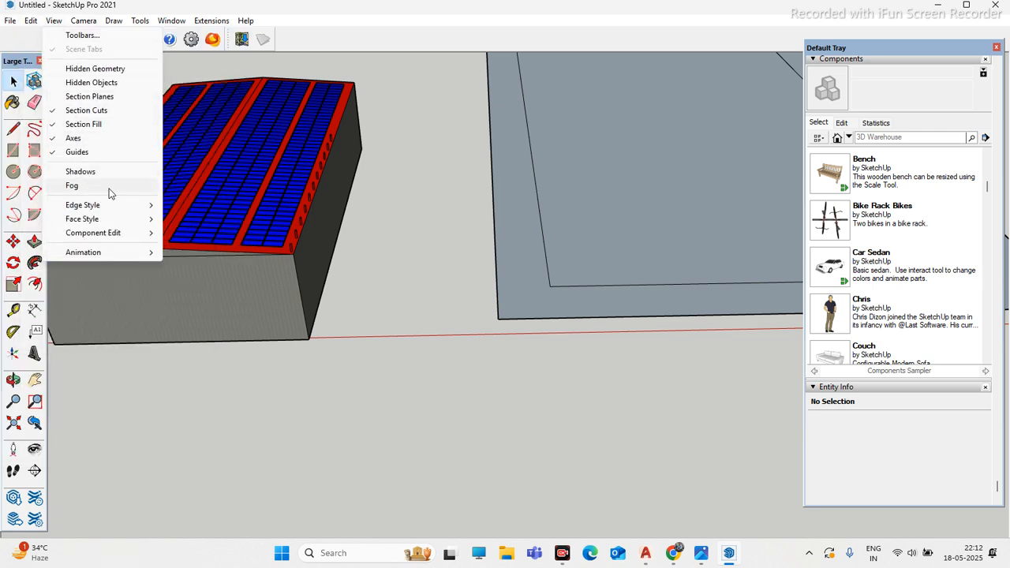
click(115, 176)
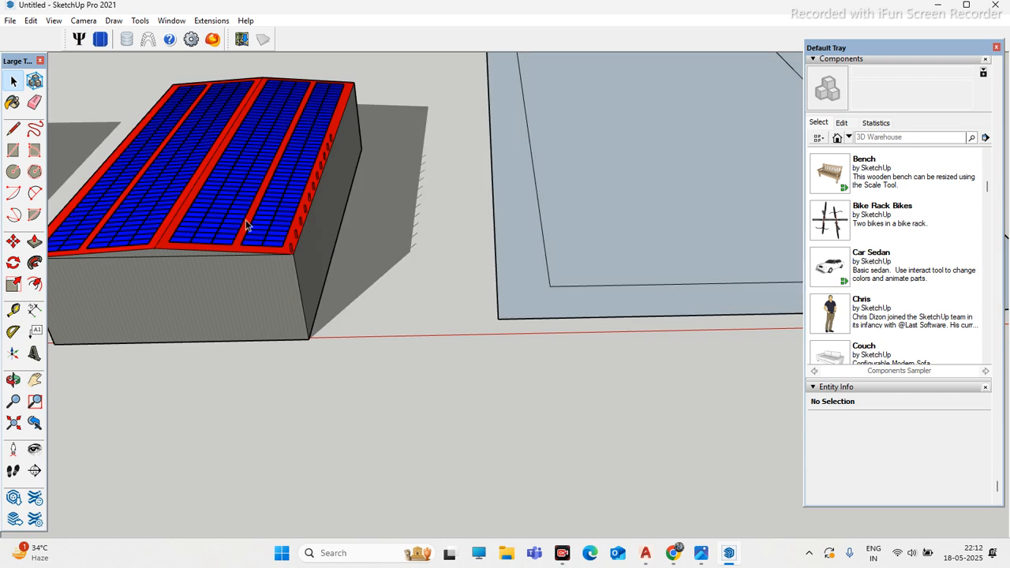
scroll(329, 285, down, 5)
click(55, 21)
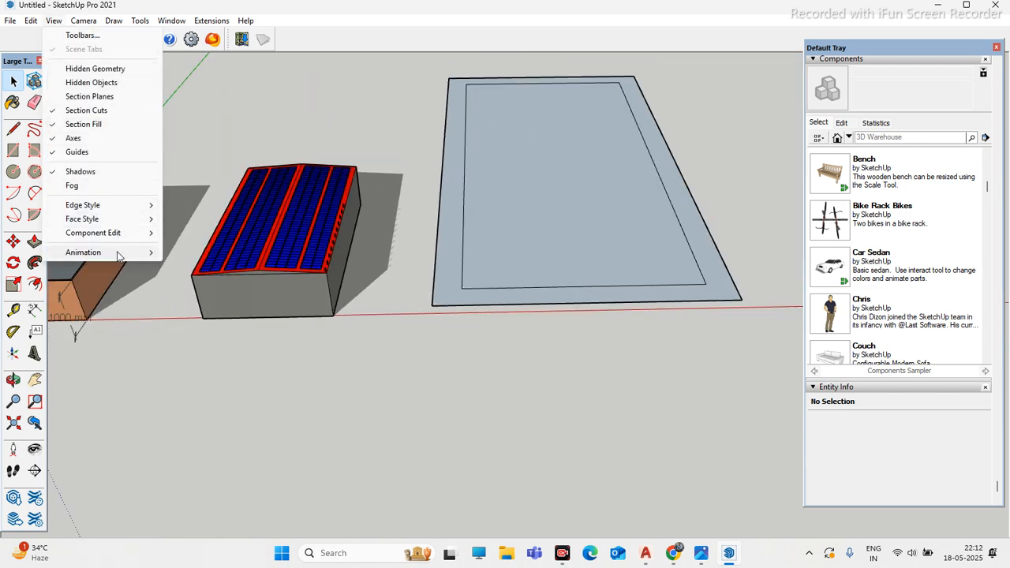
mouse_move(118, 255)
click(79, 20)
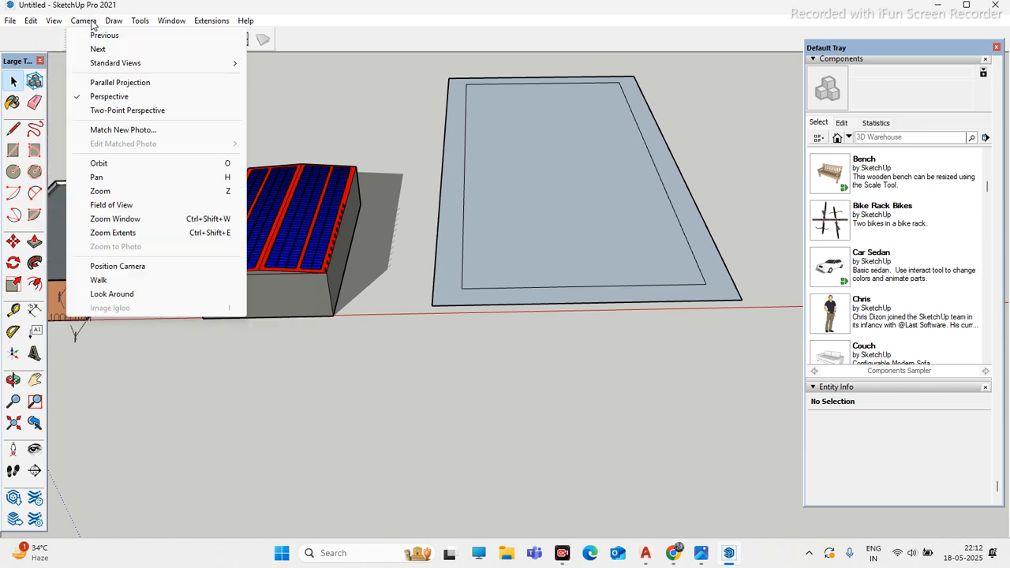
mouse_move(121, 22)
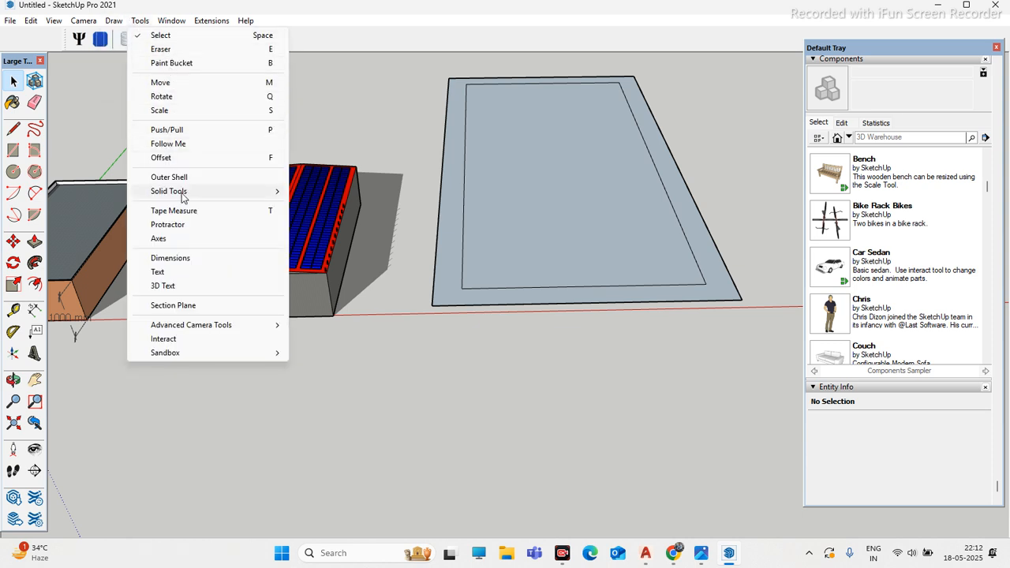
Step: Open the list of available toolbars, decline resetting all of them, and display the Views toolbar
mouse_move(54, 22)
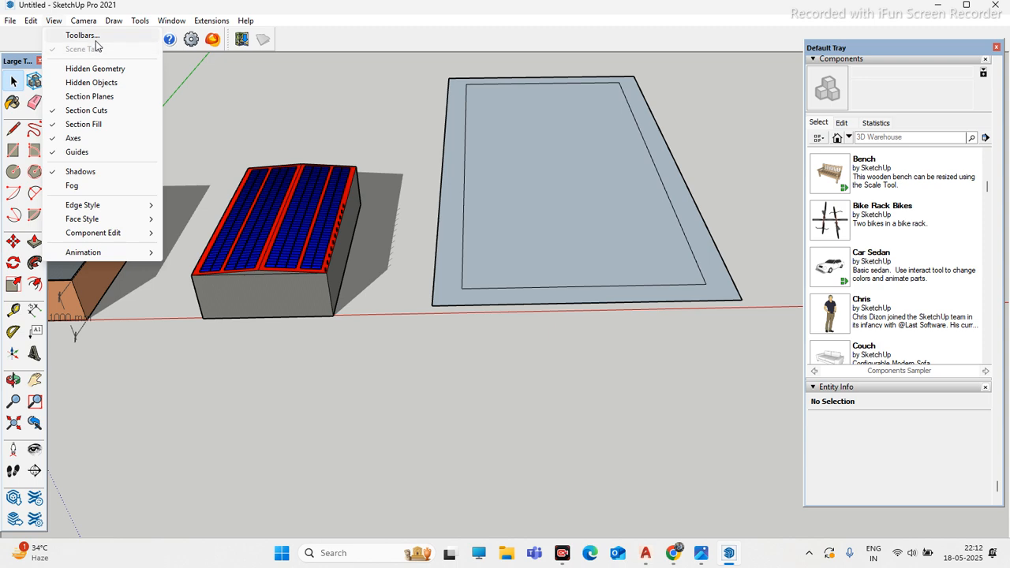
click(84, 35)
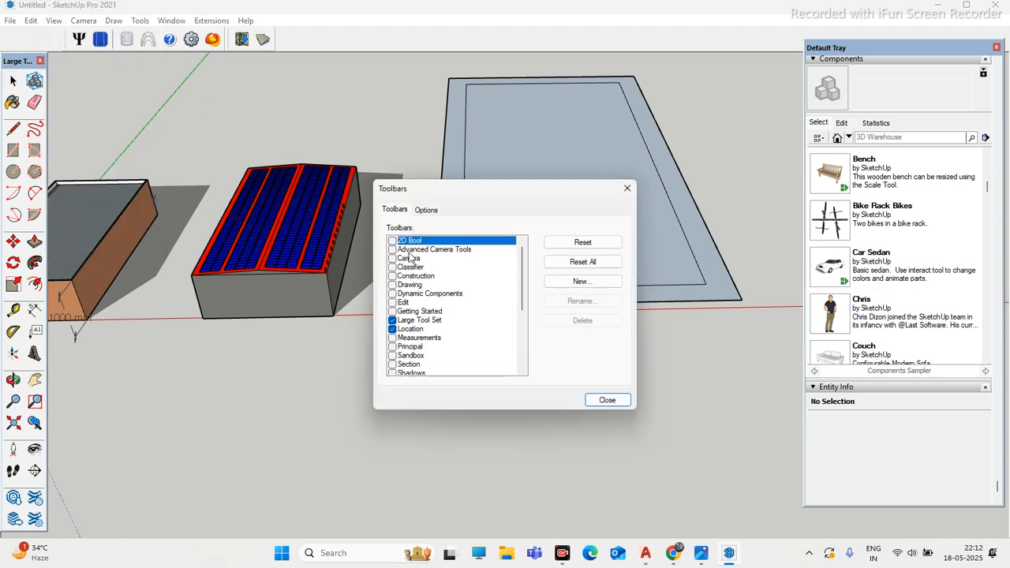
click(598, 263)
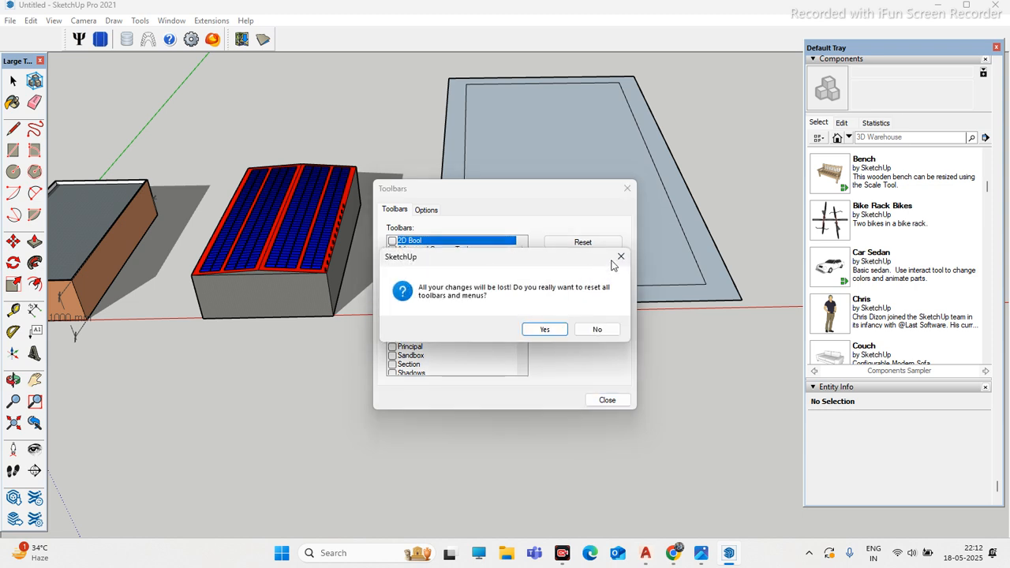
click(597, 328)
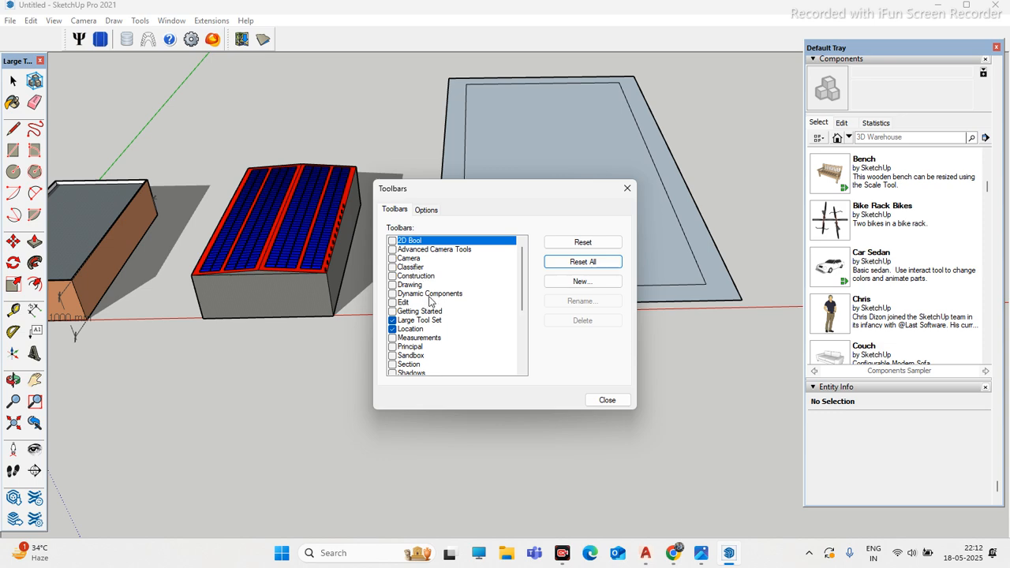
scroll(432, 312, down, 2)
scroll(407, 359, down, 1)
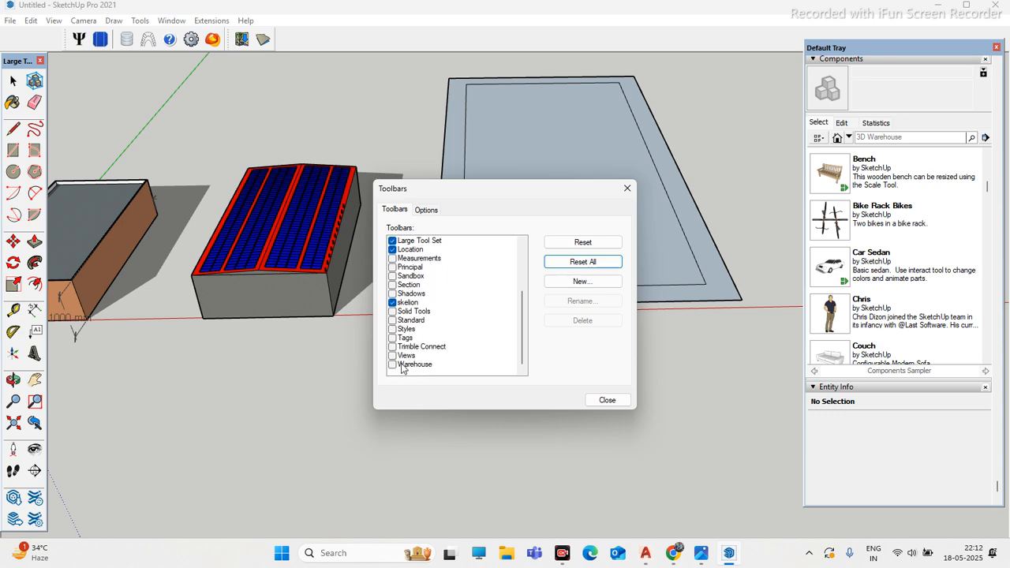
click(393, 356)
Step: Preview the Warehouse and Trimble Connect toolbars, switching each one off again
click(393, 364)
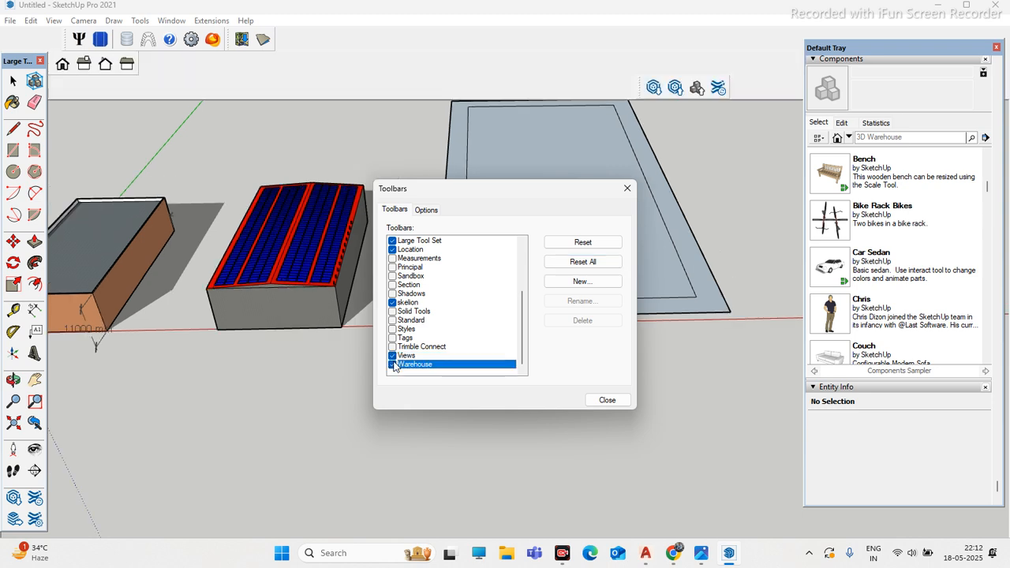
click(392, 365)
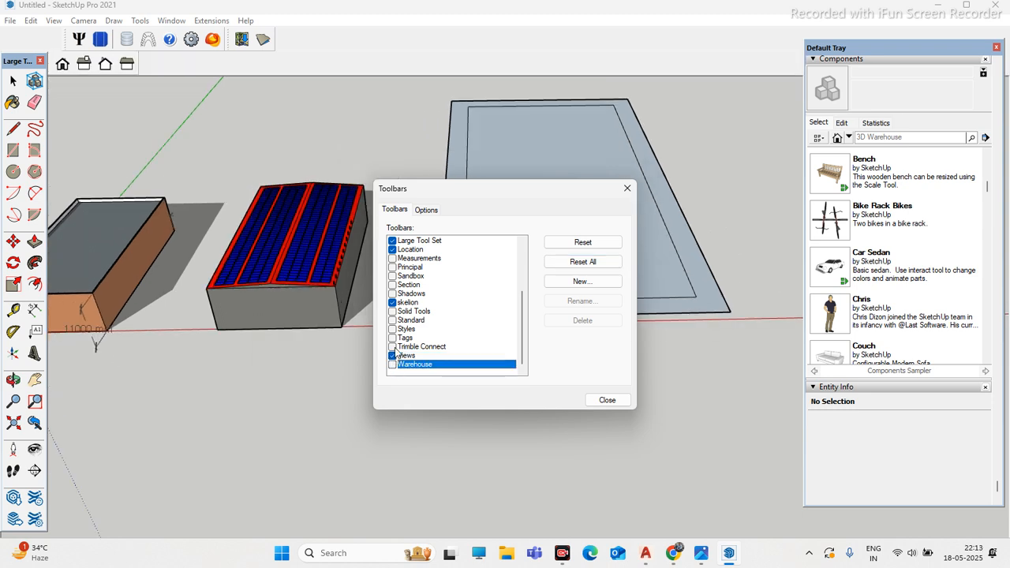
click(393, 347)
click(393, 347)
Step: Preview the Camera and Drawing toolbars, hiding each one again
scroll(402, 345, up, 1)
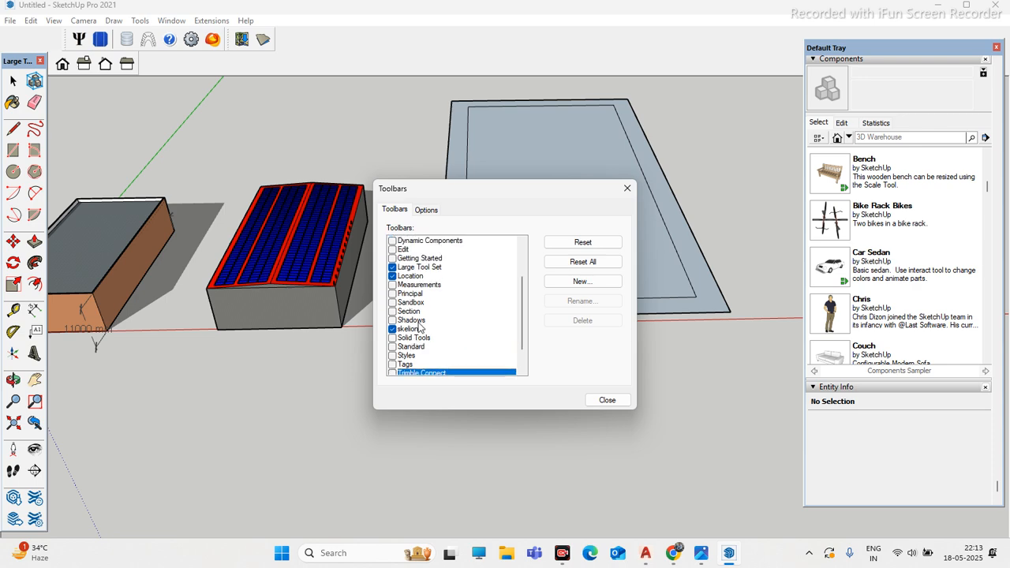
scroll(419, 322, up, 1)
scroll(422, 309, up, 1)
scroll(422, 307, up, 1)
click(394, 259)
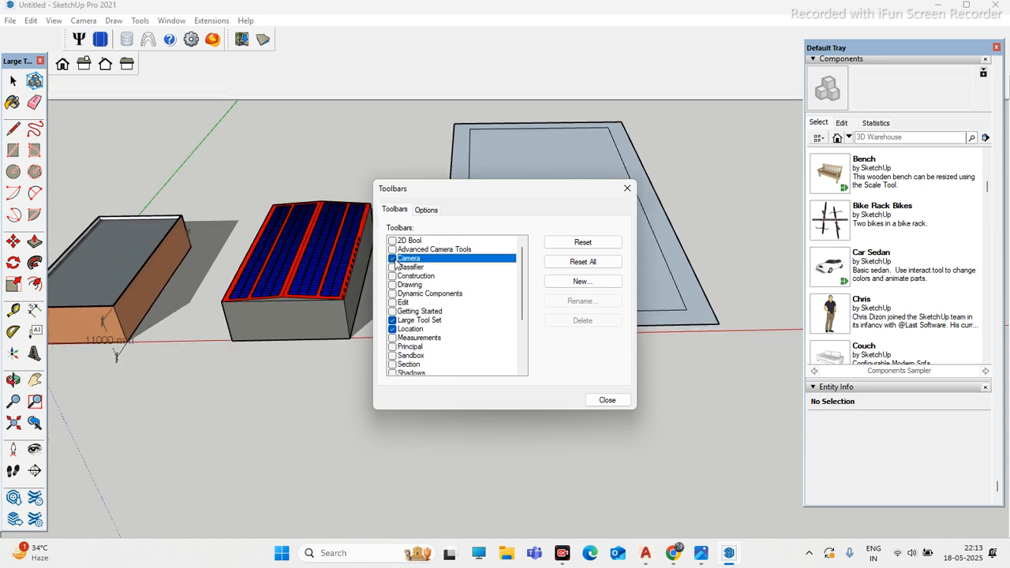
click(394, 260)
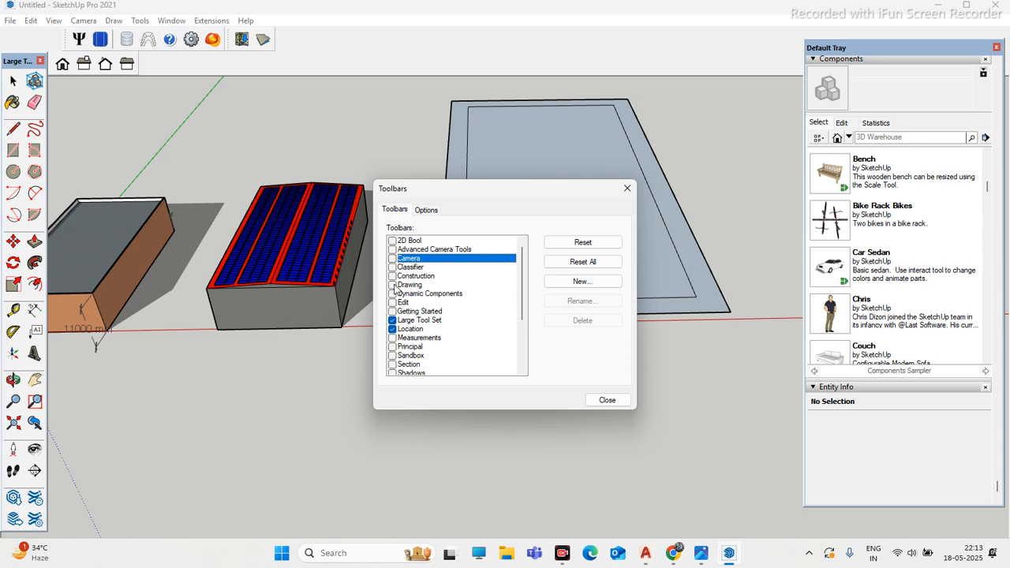
click(395, 286)
click(393, 287)
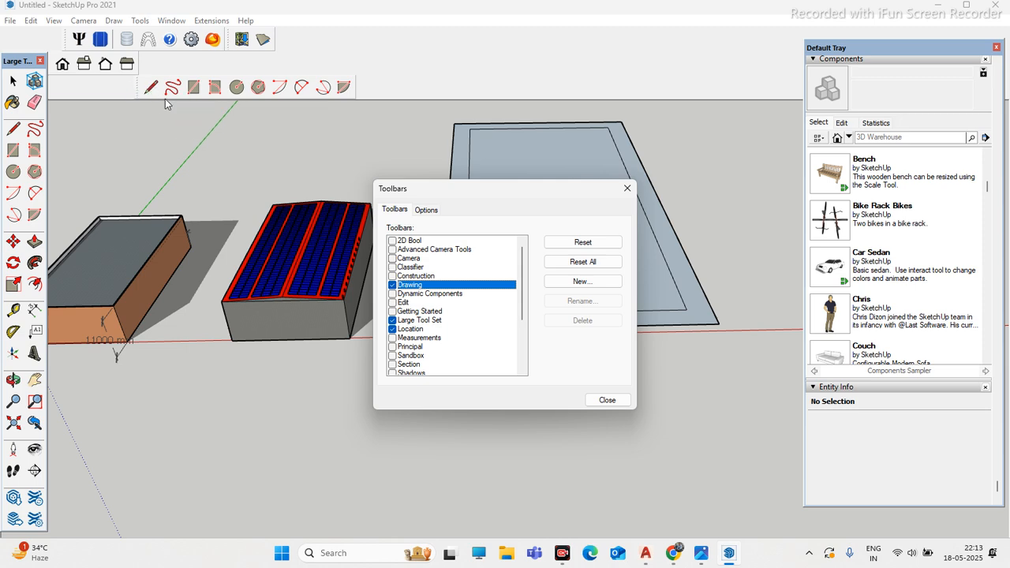
click(393, 285)
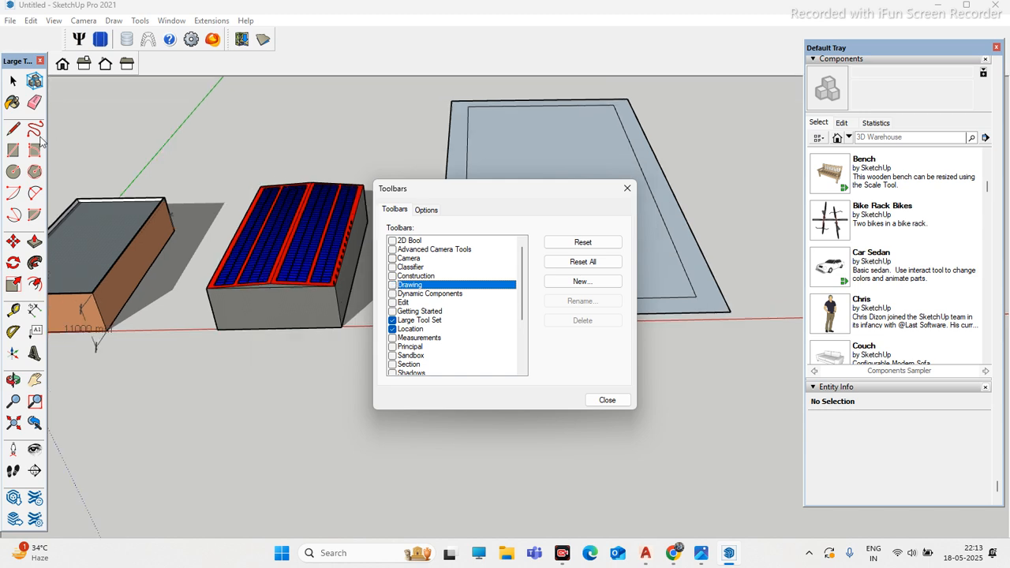
Step: Switch the Location toolbar off and back on, and try to add a map location with it
click(393, 330)
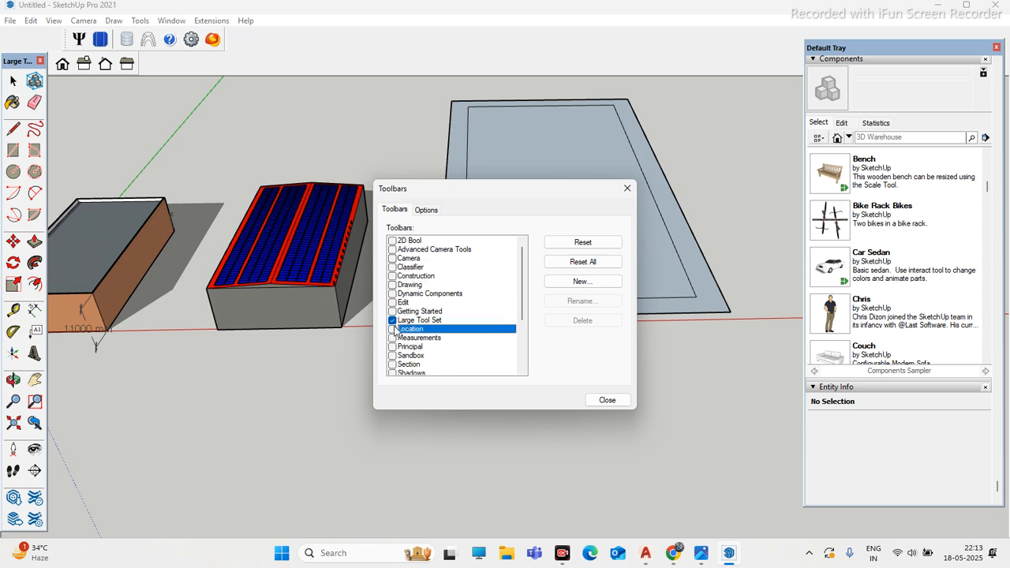
click(393, 329)
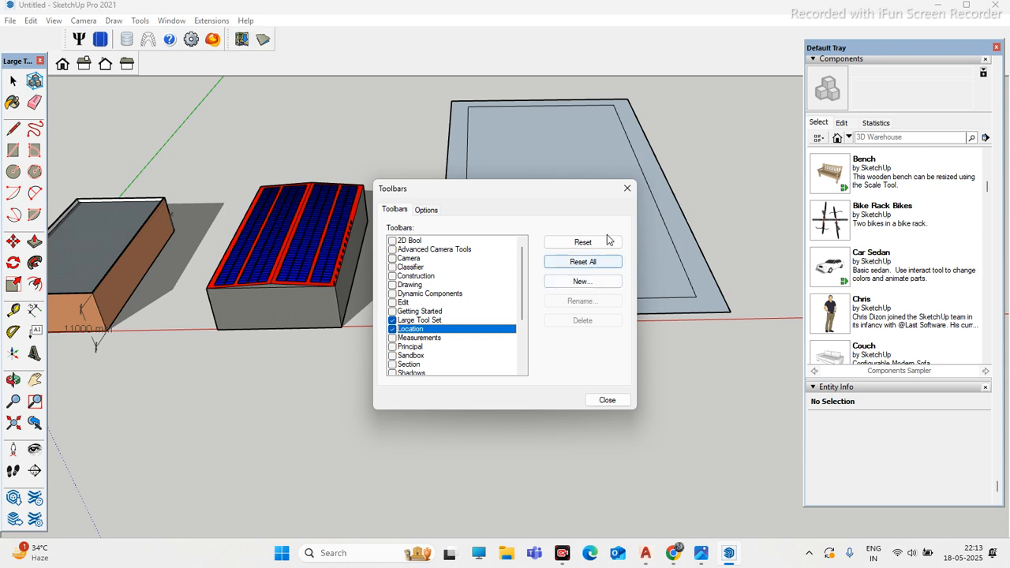
click(627, 188)
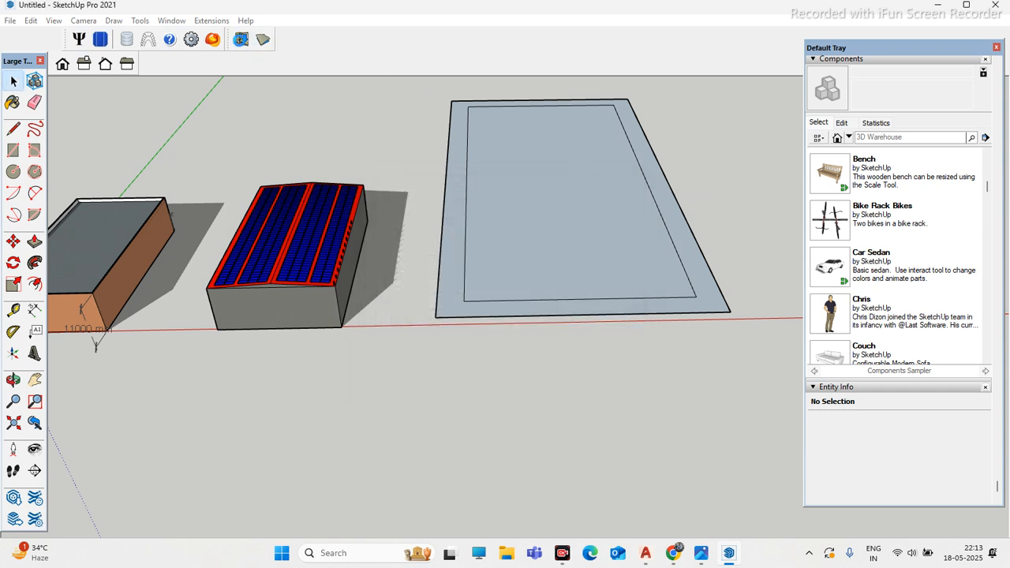
click(241, 39)
click(643, 227)
Step: Examine the buildings and their cast shadows from several angles and distances
middle_drag(583, 253, 146, 100)
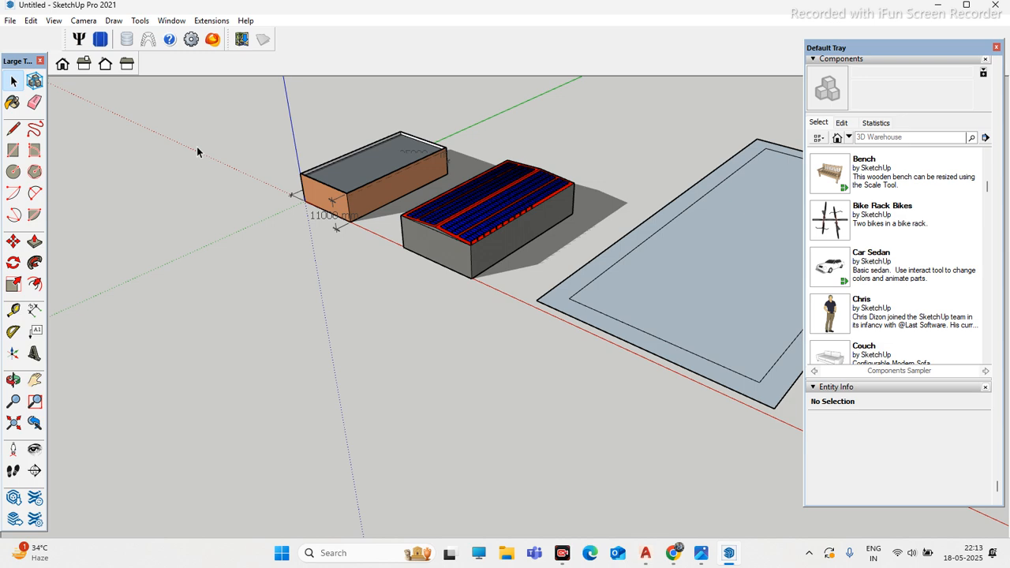
scroll(197, 153, down, 3)
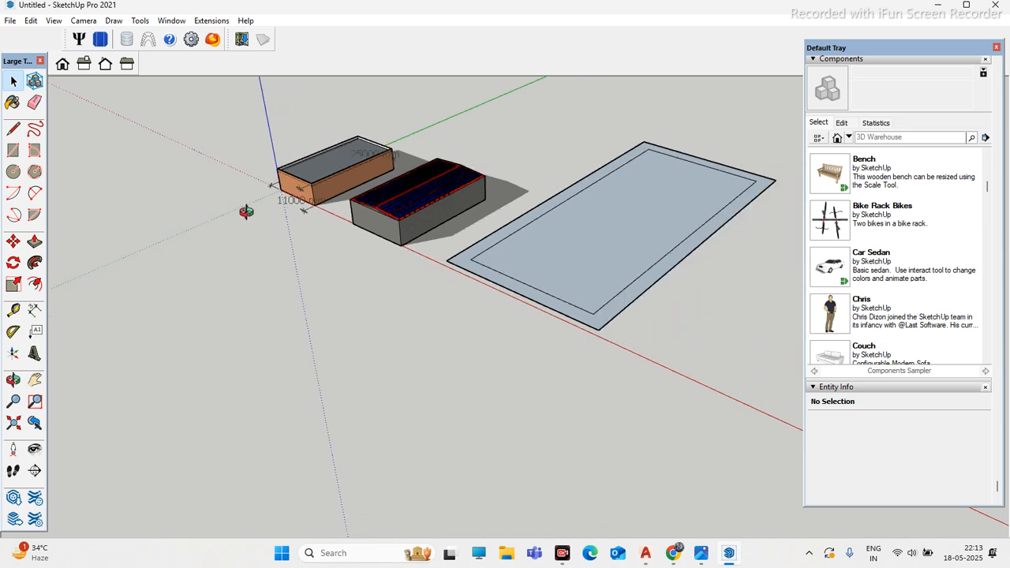
middle_drag(226, 189, 464, 276)
scroll(463, 276, up, 3)
middle_drag(152, 227, 316, 365)
scroll(235, 363, up, 3)
middle_drag(234, 363, 404, 263)
scroll(405, 263, down, 2)
middle_drag(306, 289, 302, 332)
scroll(424, 334, down, 2)
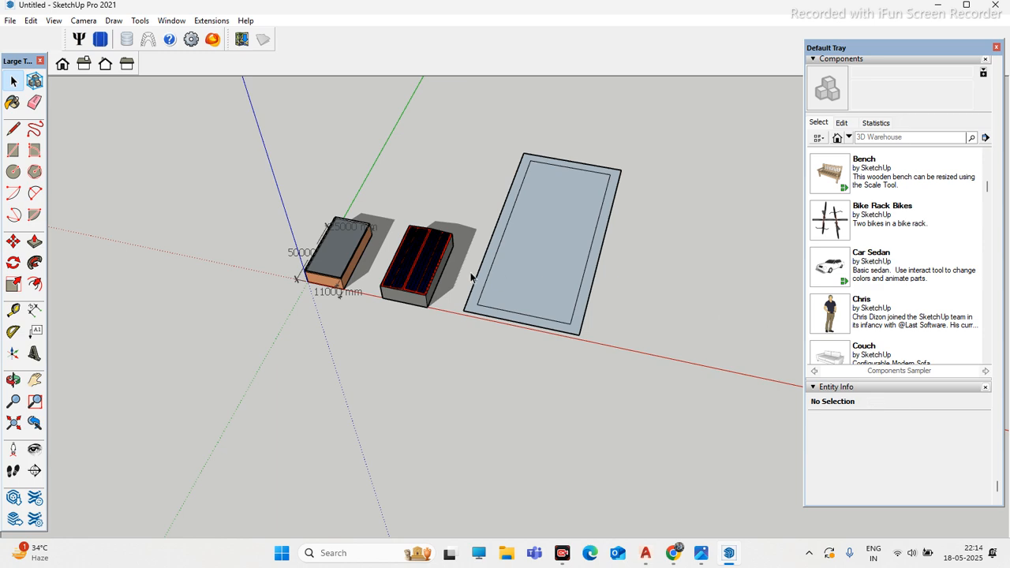
scroll(473, 277, down, 1)
scroll(559, 288, up, 6)
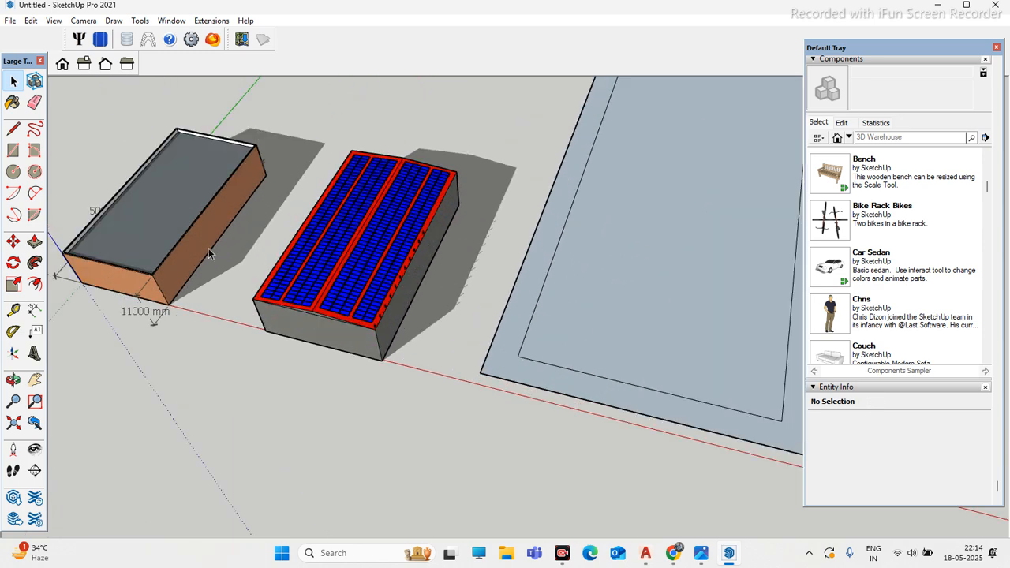
middle_drag(157, 230, 779, 389)
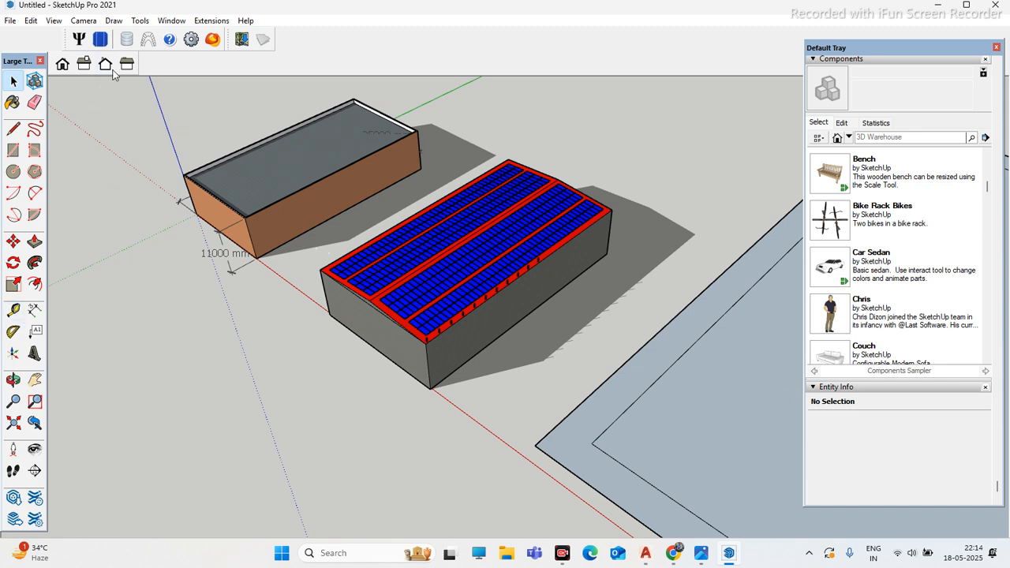
middle_drag(162, 107, 699, 403)
scroll(896, 421, down, 1)
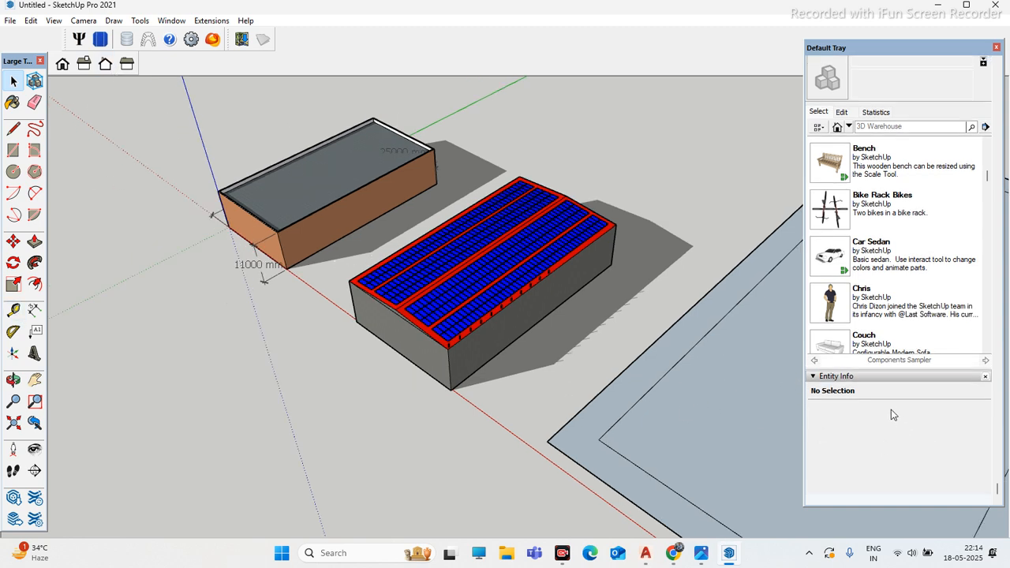
Step: Collapse the entity information and set the time zone in the shadow settings to UTC+05:30
click(881, 377)
scroll(899, 379, down, 5)
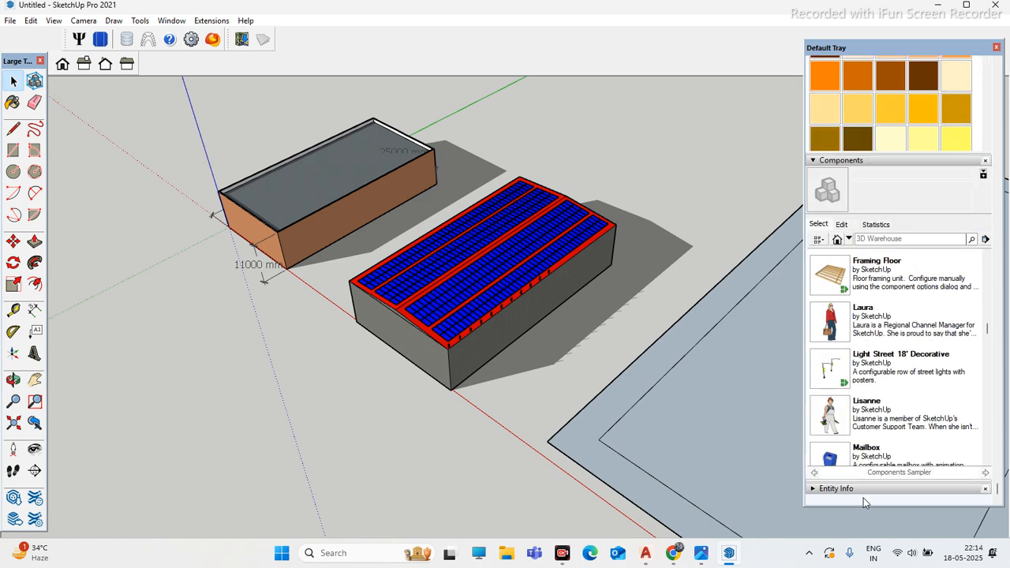
scroll(859, 315, down, 10)
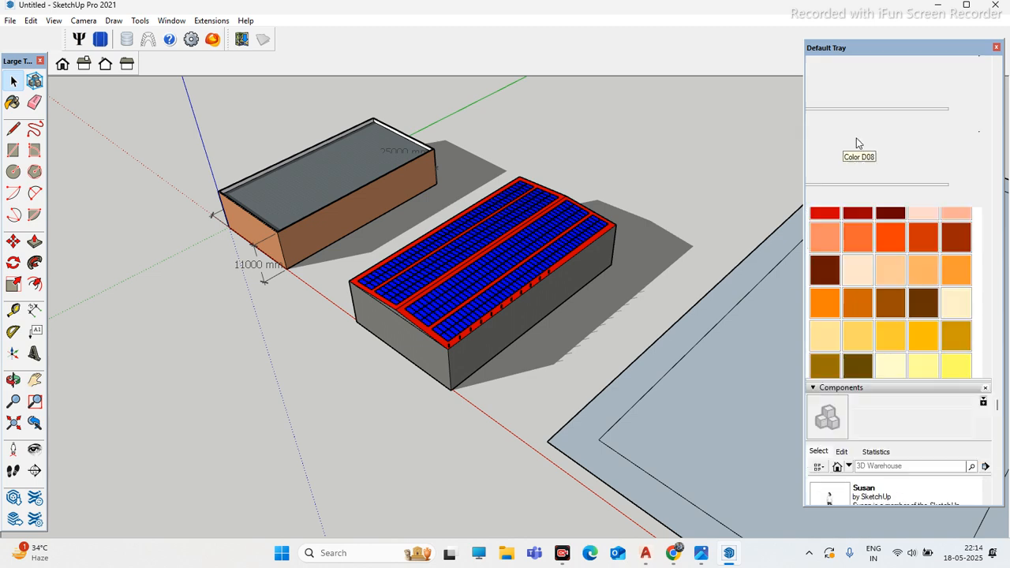
scroll(862, 147, up, 10)
scroll(858, 260, down, 5)
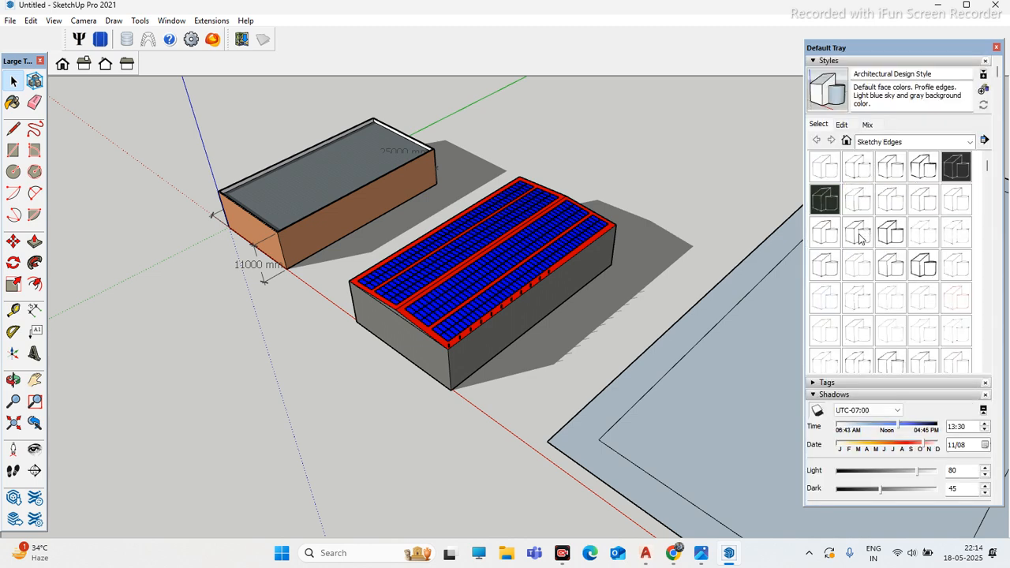
scroll(875, 290, down, 3)
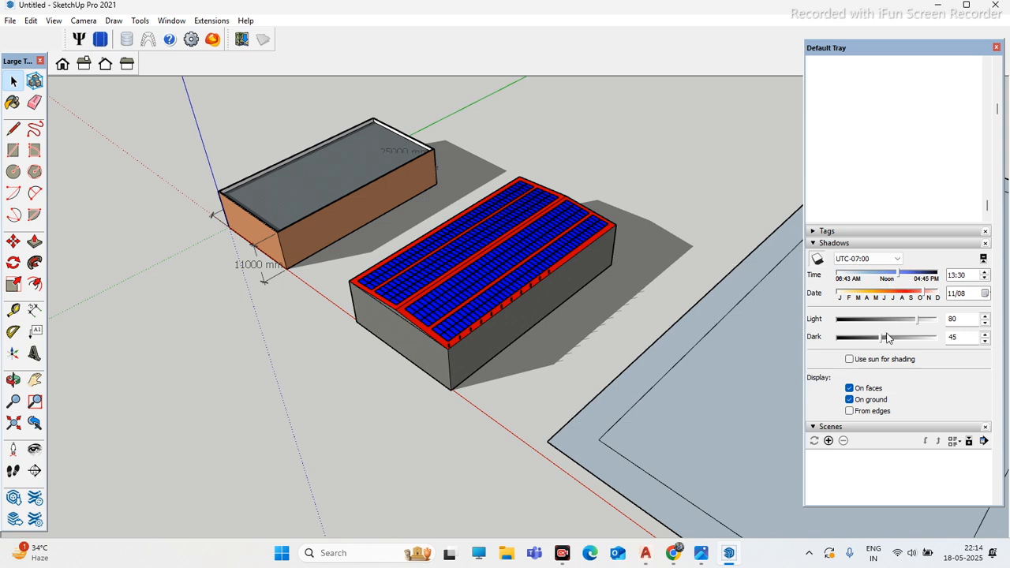
click(897, 259)
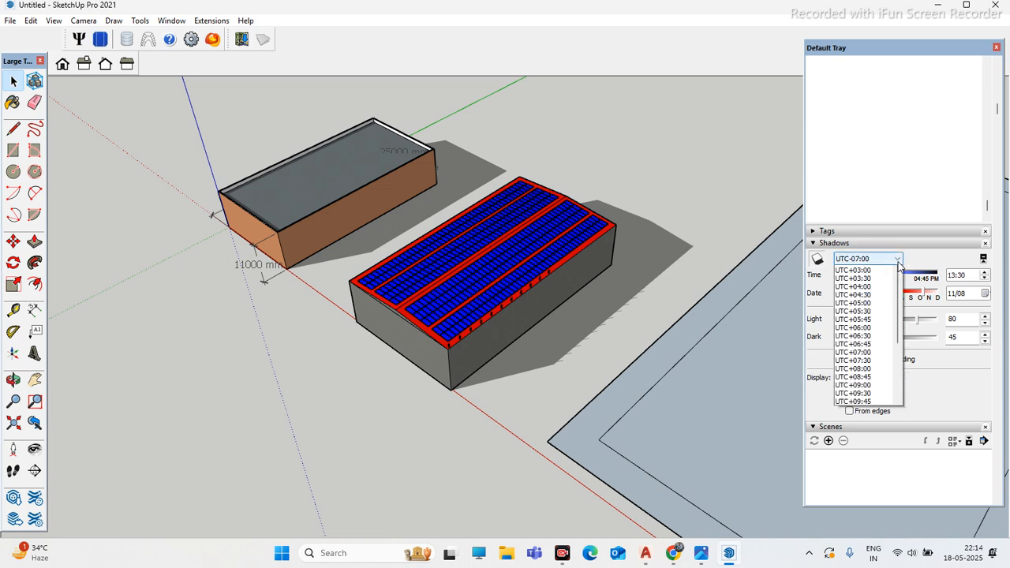
click(894, 260)
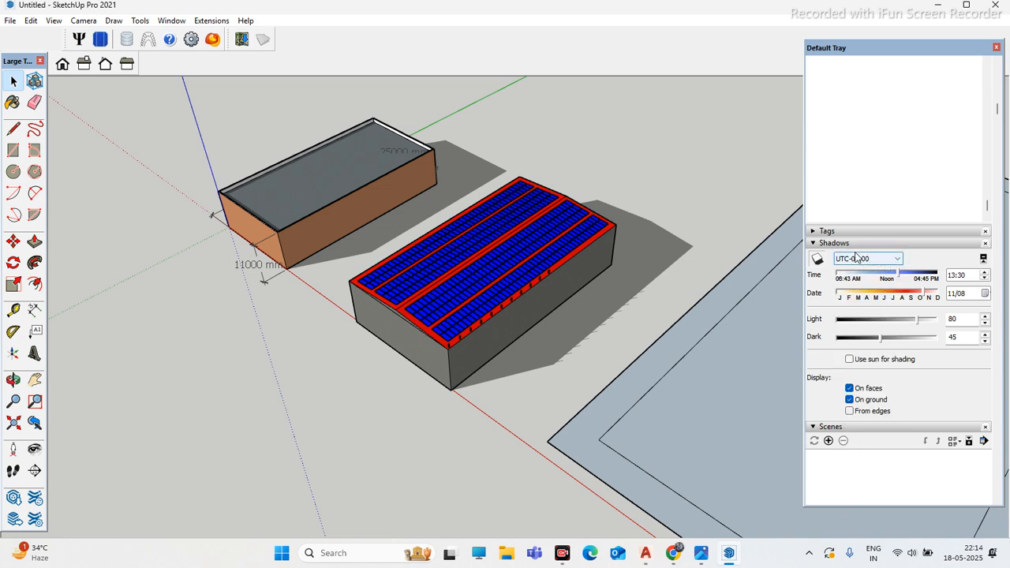
click(896, 261)
scroll(875, 378, down, 4)
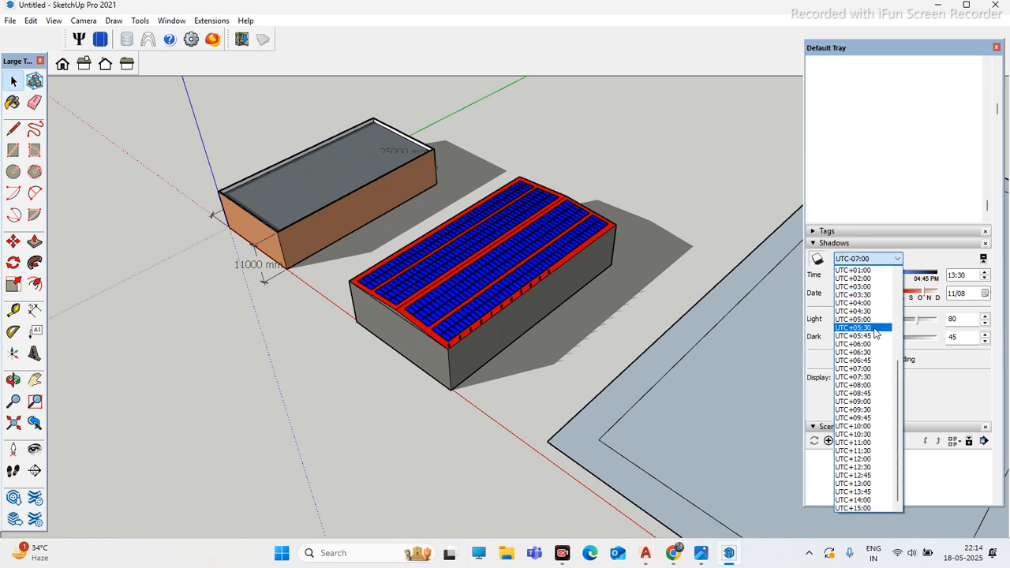
click(874, 333)
Step: Set the shadow date to 12/26 and the shadow time to 11:45
middle_drag(601, 272, 761, 294)
click(935, 295)
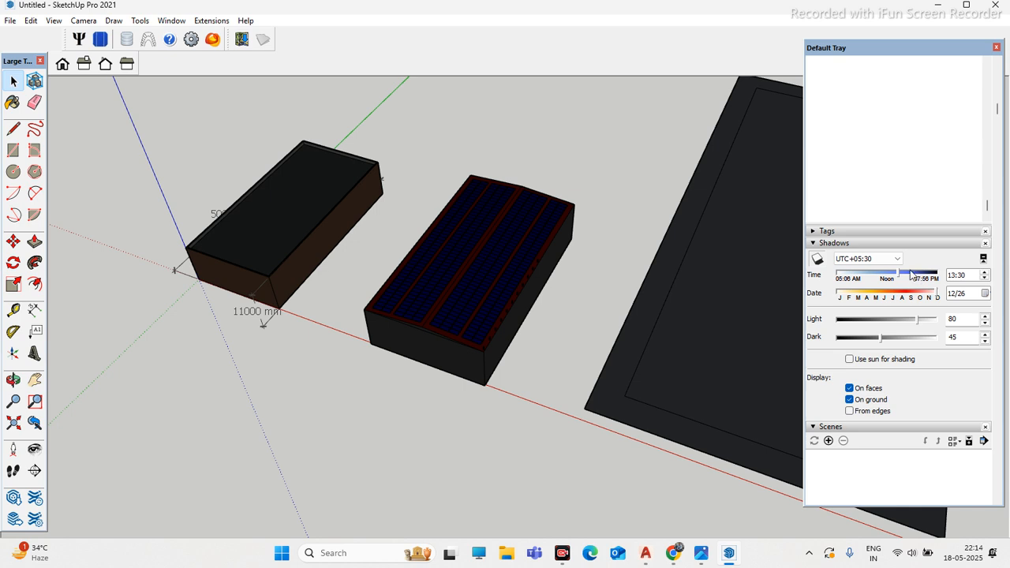
mouse_move(895, 273)
mouse_down()
mouse_move(867, 275)
mouse_move(885, 269)
mouse_up()
Step: Reapply the UTC+05:30 time zone and toggle the shadow display
click(883, 260)
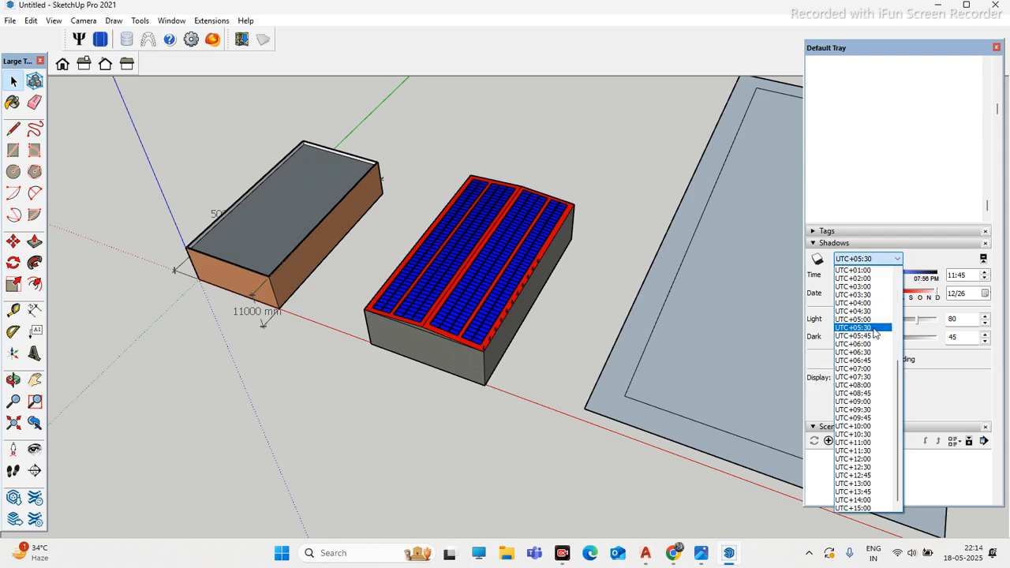
click(873, 332)
click(817, 259)
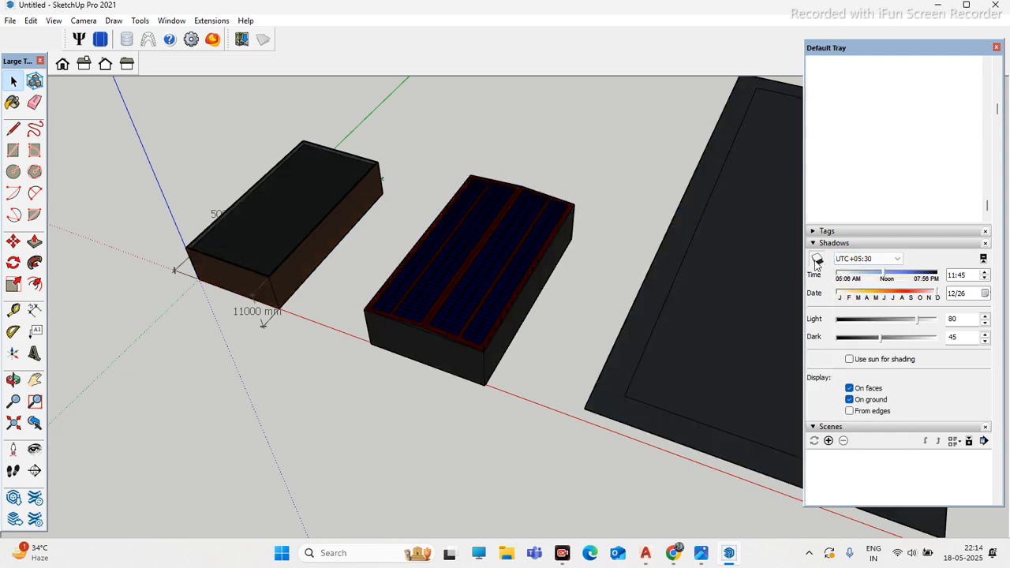
Step: Set the shadow time to 16:40 and check the time zone list
middle_drag(460, 266, 505, 237)
drag(886, 277, 915, 277)
click(838, 260)
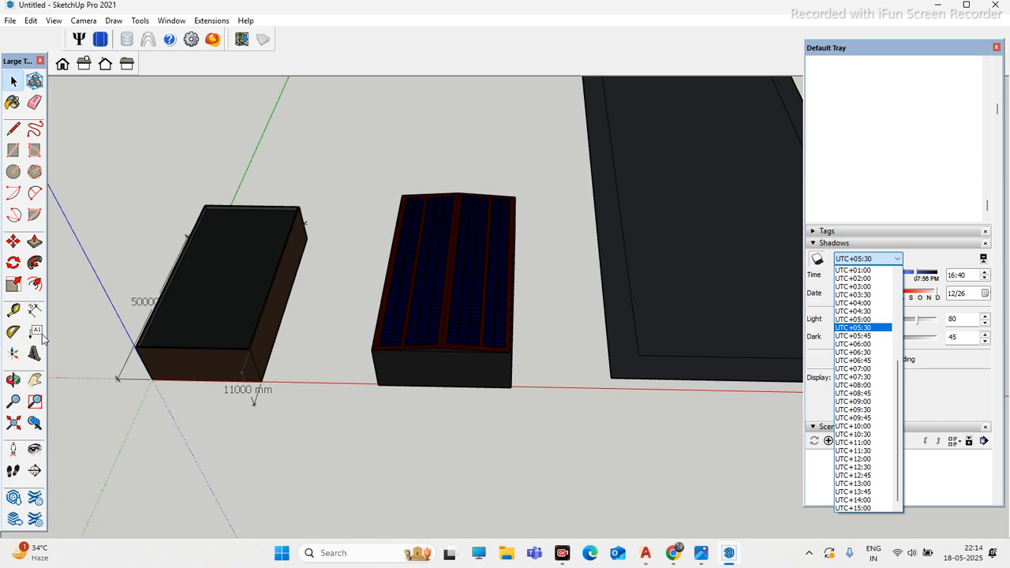
click(9, 26)
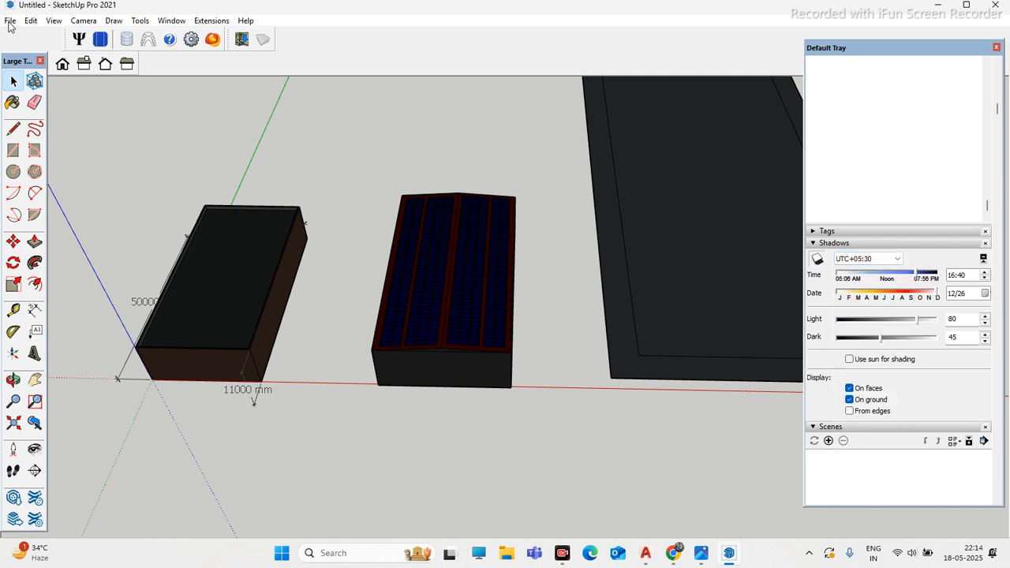
Step: Try to add a geo-location to the model, starting the required sign-in and closing its browser window
click(9, 22)
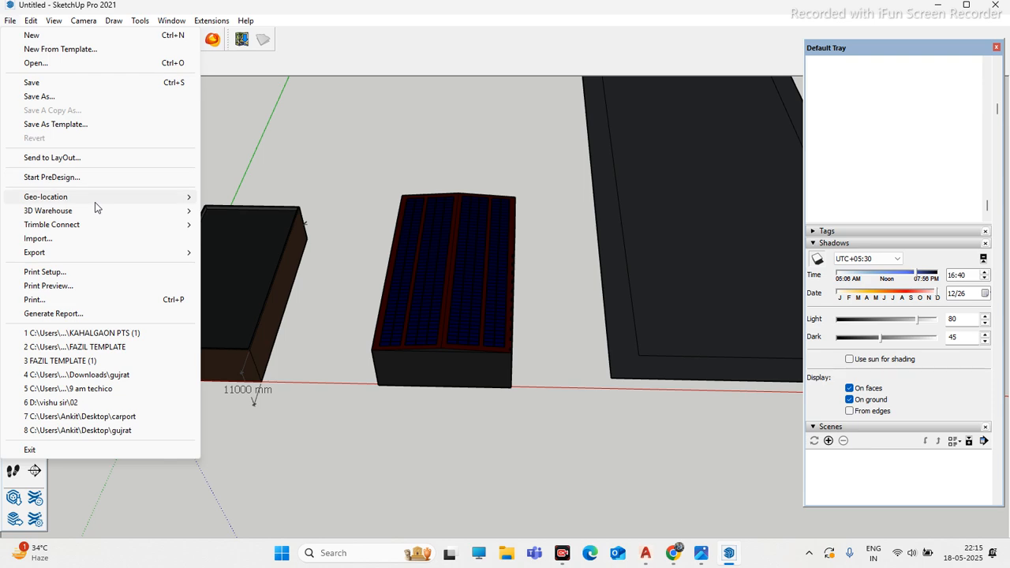
mouse_move(98, 203)
click(250, 199)
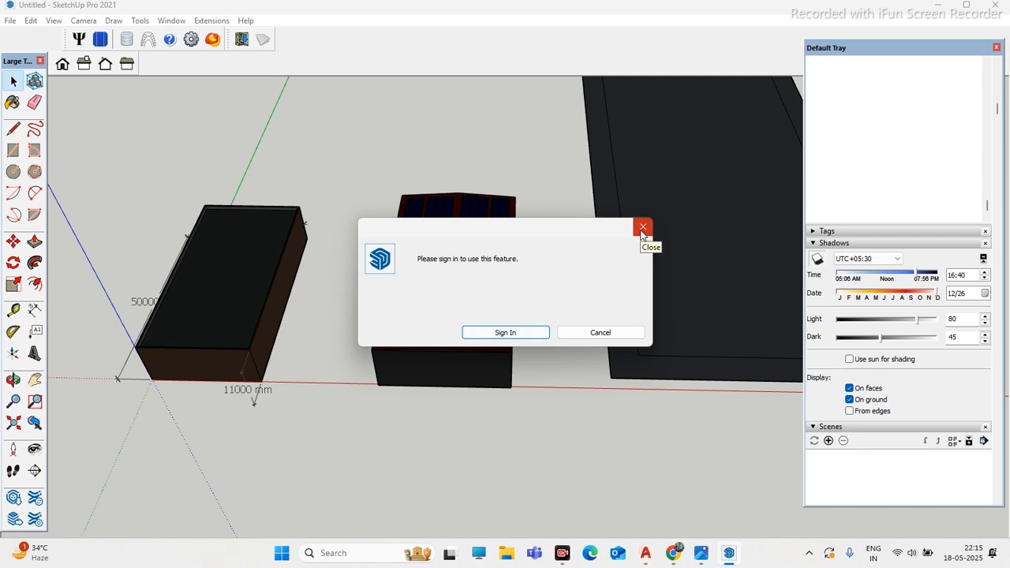
click(531, 333)
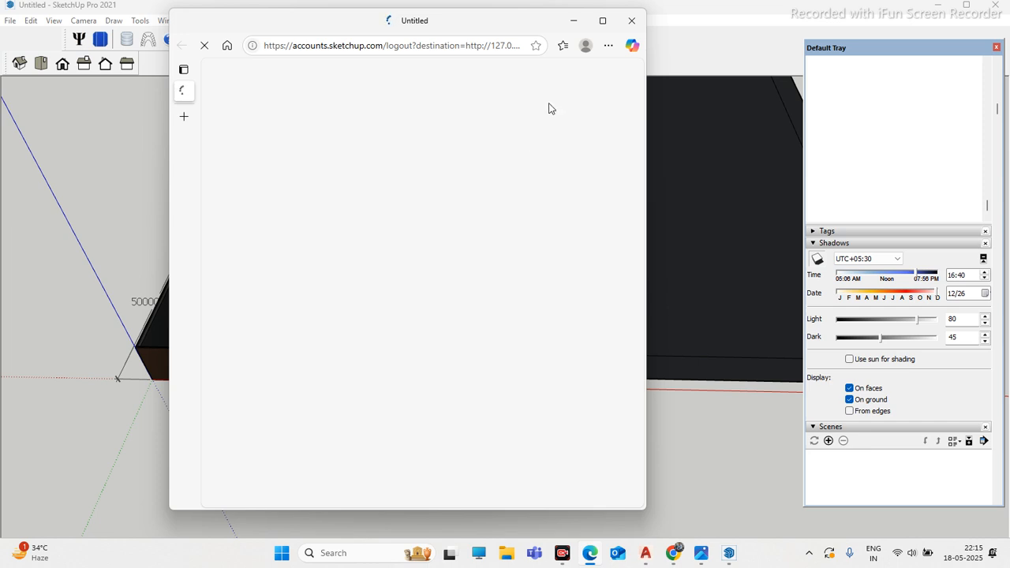
click(631, 20)
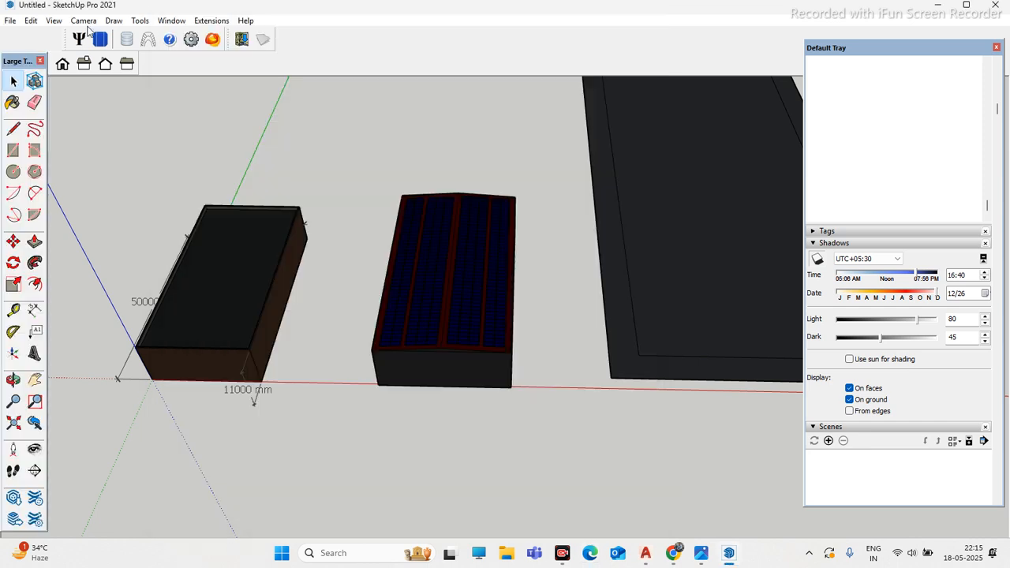
click(10, 21)
click(108, 489)
Step: Set the shadow time to 07:18 and turn off the shadow display
click(896, 260)
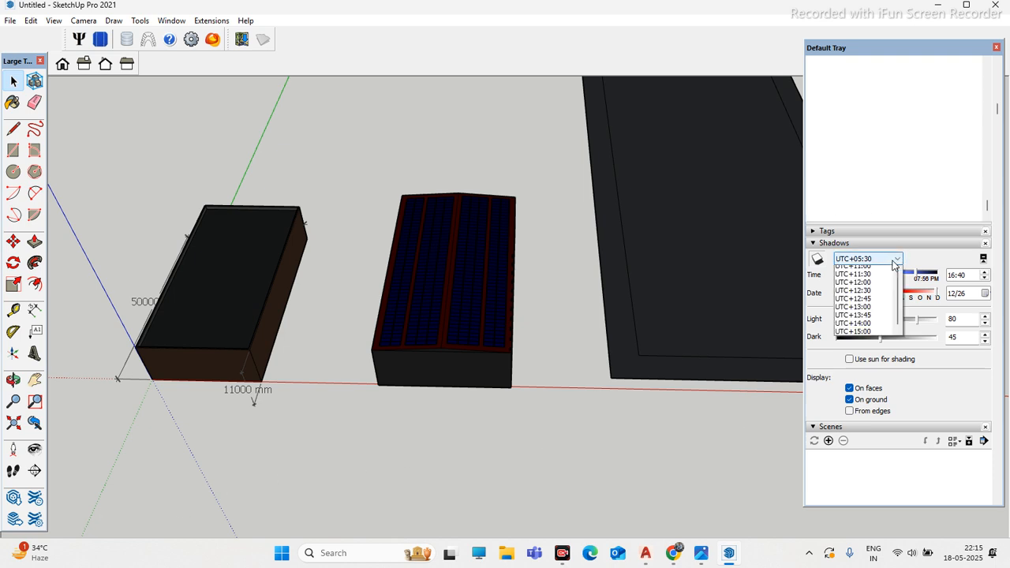
click(882, 331)
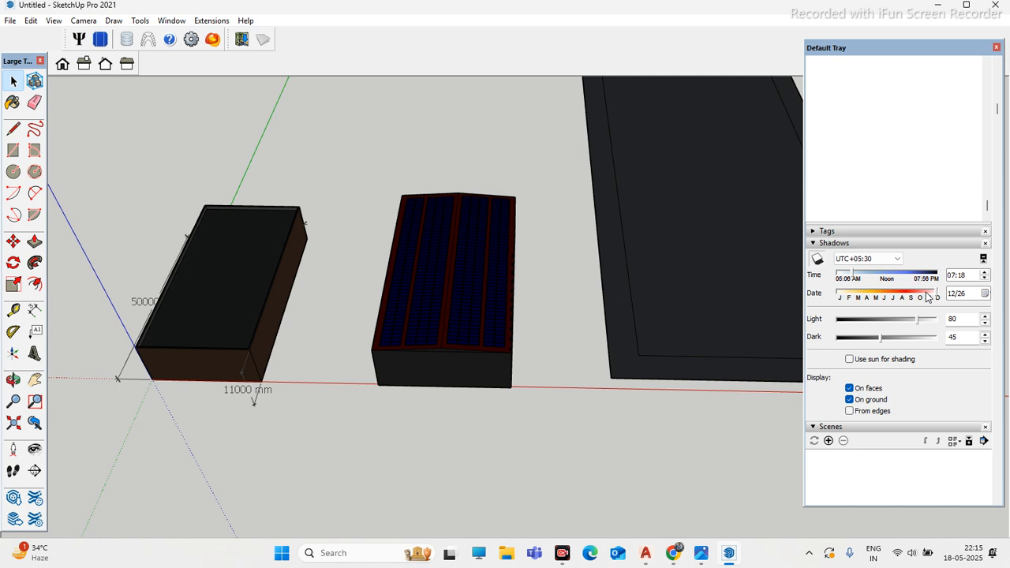
scroll(463, 294, down, 2)
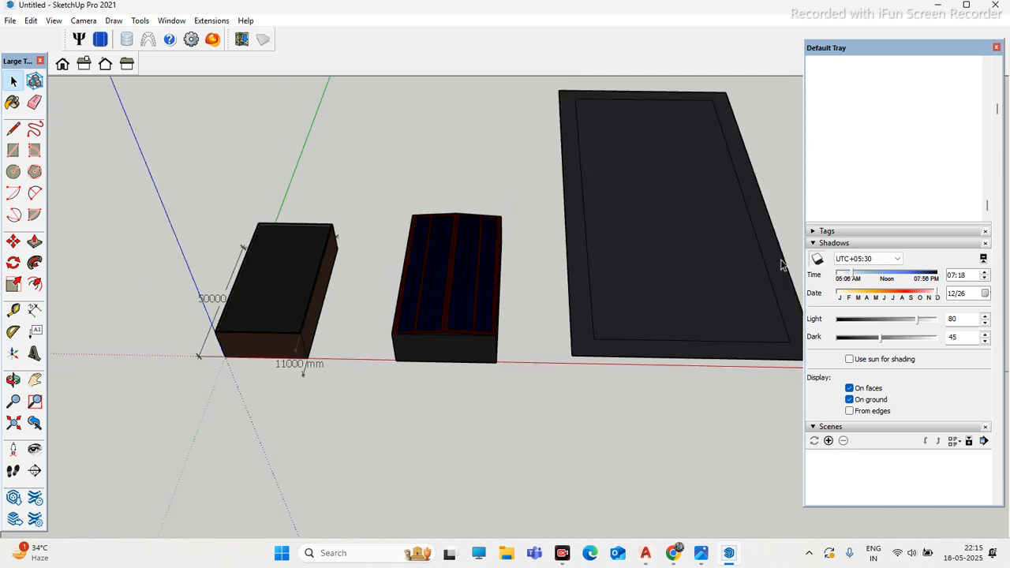
click(817, 258)
Step: Examine the flat-roofed building's roof surface and parapet edges up close from several sides
scroll(173, 263, up, 4)
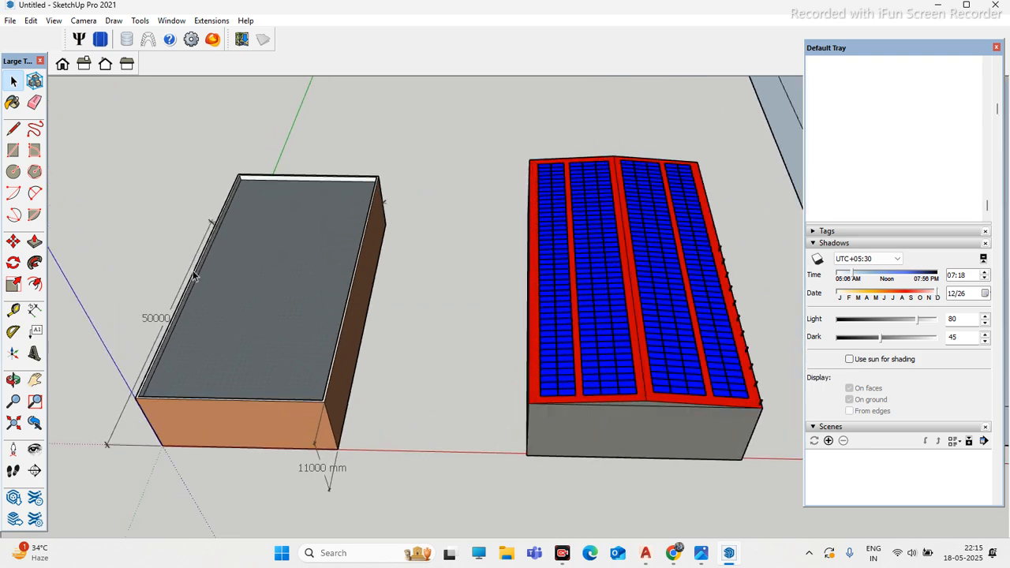
middle_drag(237, 279, 147, 286)
scroll(212, 320, up, 6)
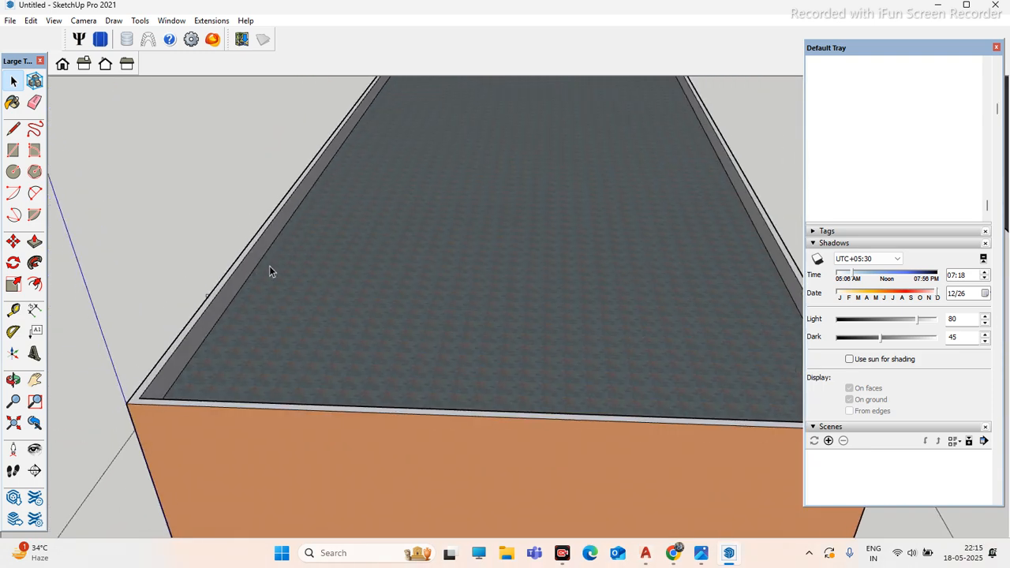
scroll(269, 272, down, 5)
middle_drag(320, 282, 271, 322)
scroll(357, 318, down, 3)
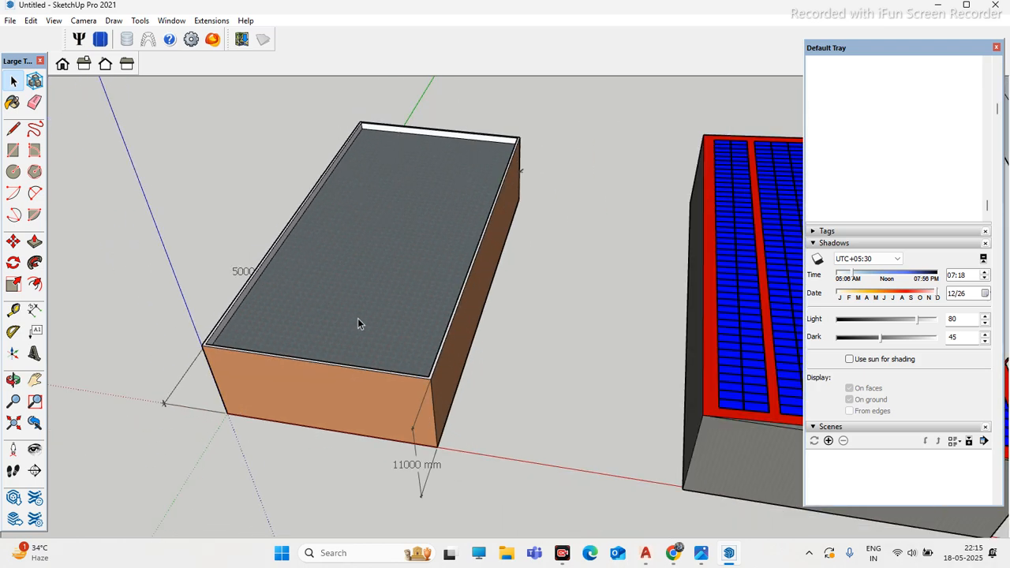
scroll(282, 324, up, 2)
scroll(307, 300, down, 2)
scroll(331, 308, up, 4)
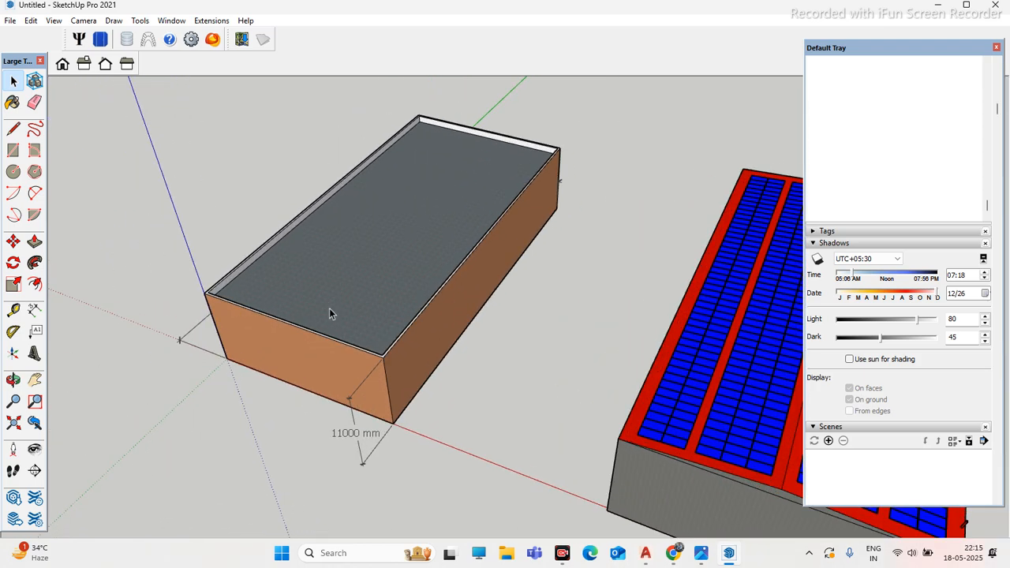
middle_drag(342, 314, 299, 284)
scroll(282, 269, up, 2)
scroll(258, 264, up, 2)
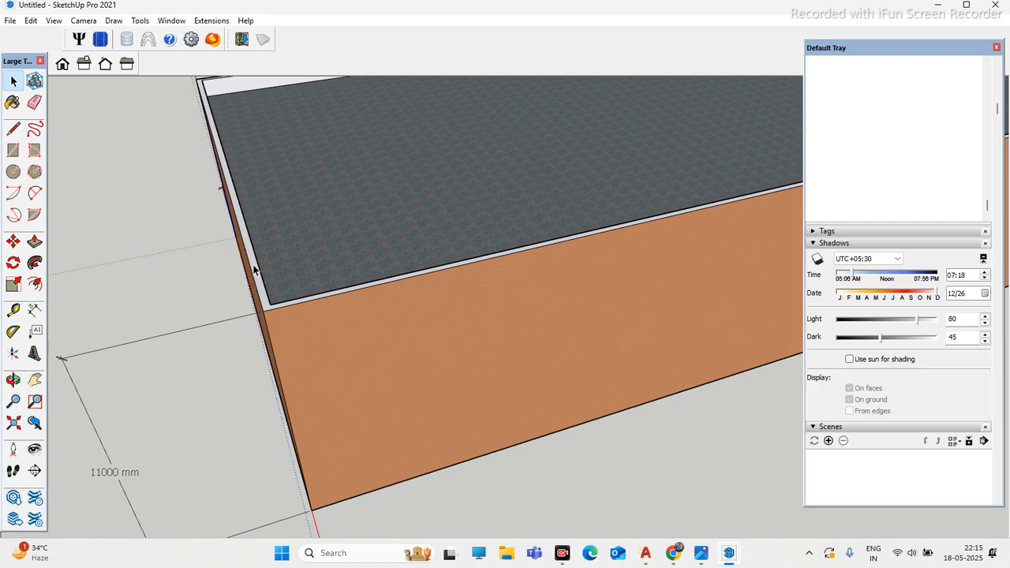
scroll(230, 267, down, 4)
middle_drag(231, 266, 400, 275)
scroll(311, 259, down, 1)
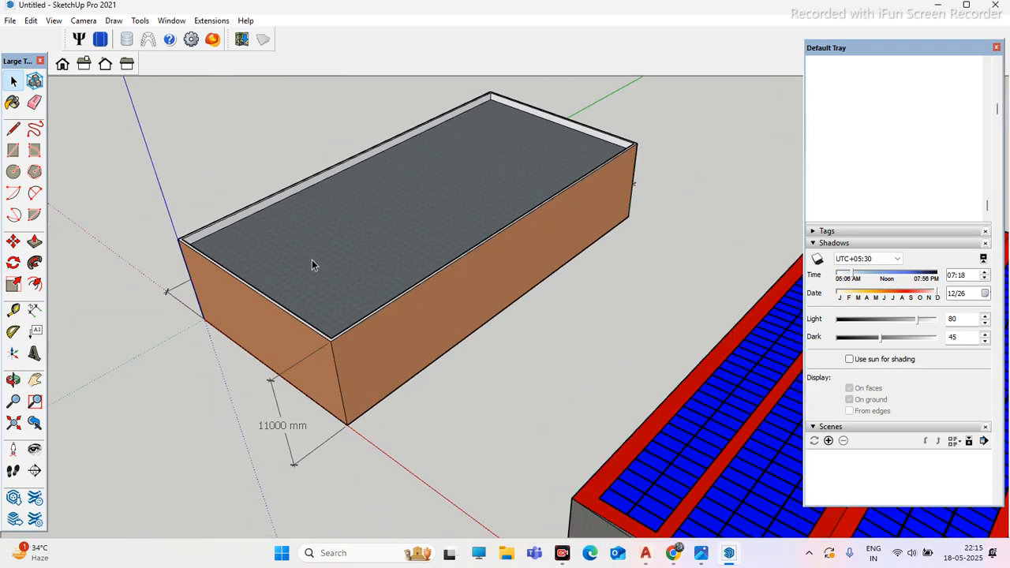
Step: Compare the flat-roofed building, the solar-panelled building and the large ground rectangle from different angles
middle_drag(312, 260, 399, 282)
scroll(384, 271, down, 3)
scroll(347, 251, down, 2)
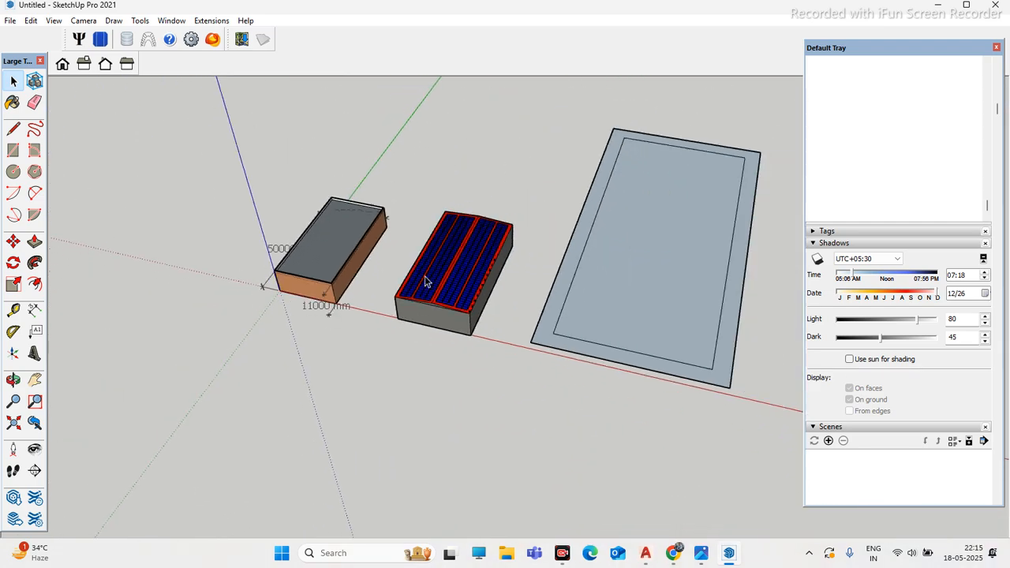
scroll(639, 319, up, 2)
scroll(653, 320, up, 1)
middle_drag(654, 320, 493, 284)
scroll(323, 250, down, 3)
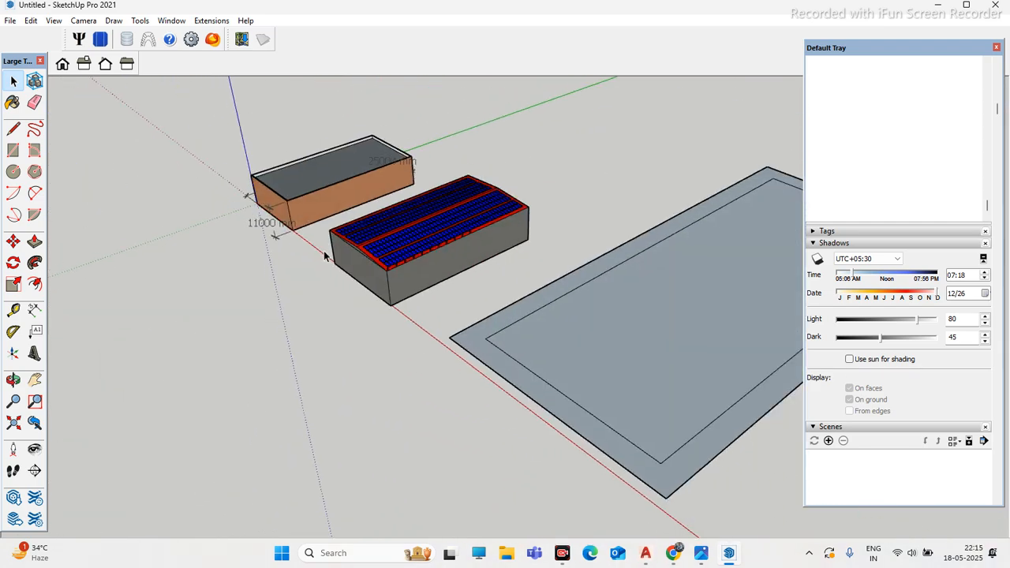
scroll(521, 351, up, 5)
middle_drag(577, 362, 399, 315)
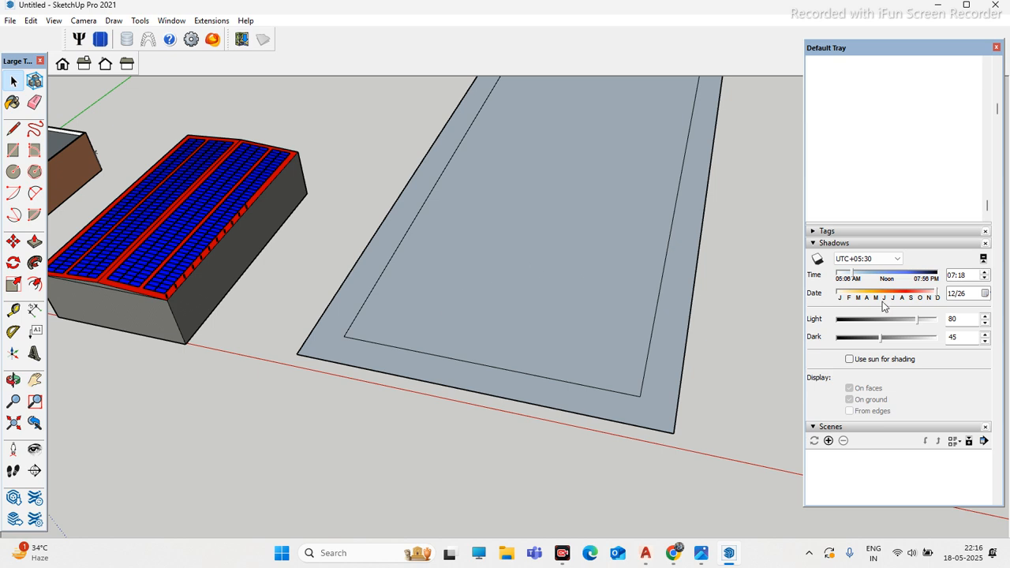
Step: Set the shadow date to 12/21 and the shadow time to 16:43
click(984, 293)
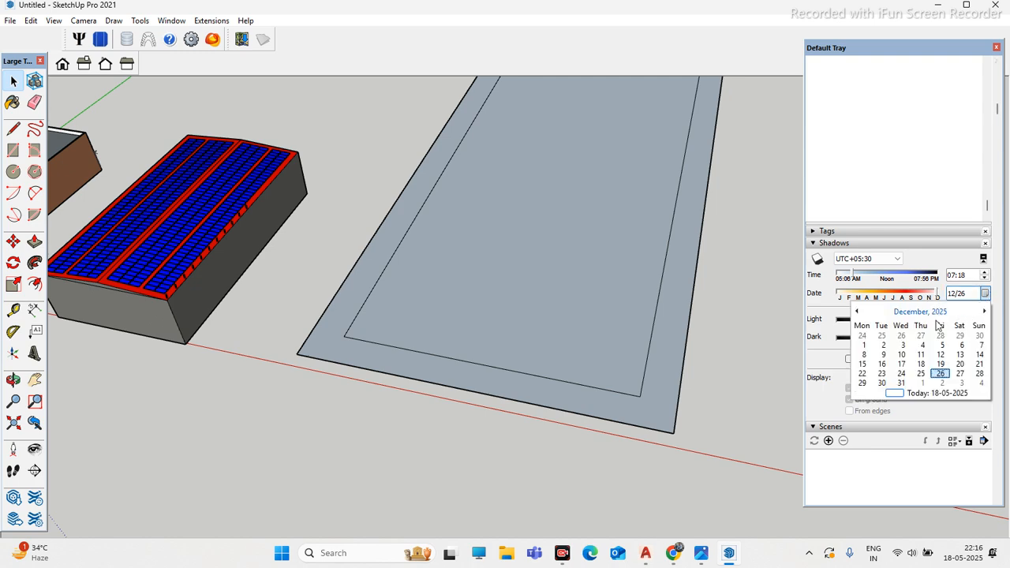
click(979, 364)
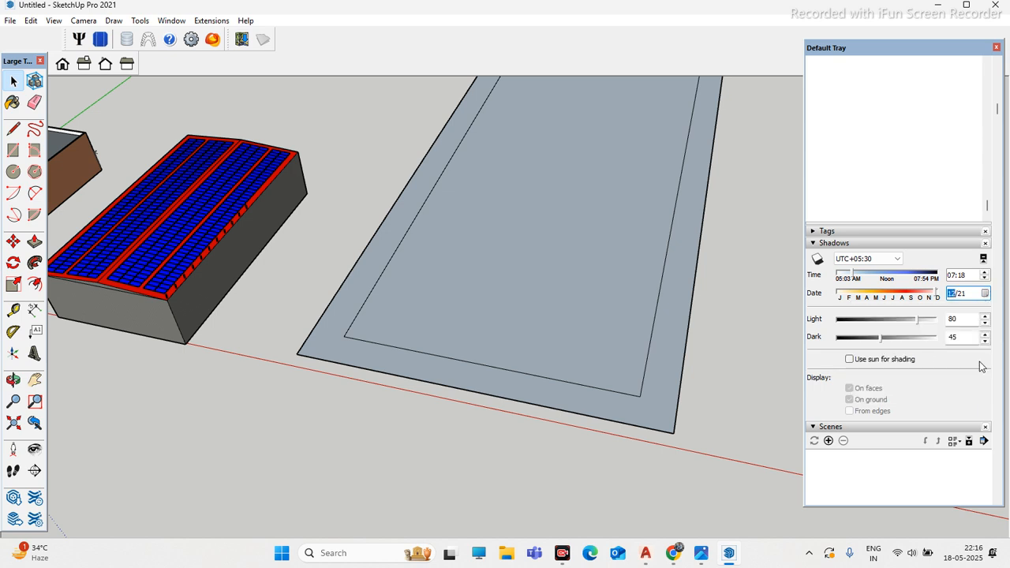
drag(856, 276, 916, 276)
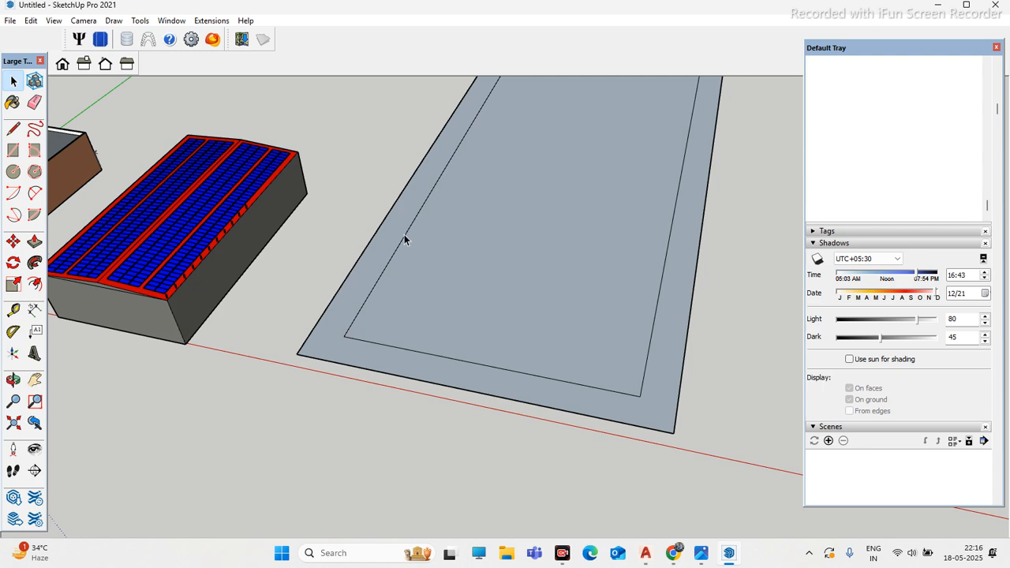
Step: Review the whole site with both buildings and the large ground rectangle from near and far
scroll(404, 239, down, 5)
scroll(405, 305, up, 5)
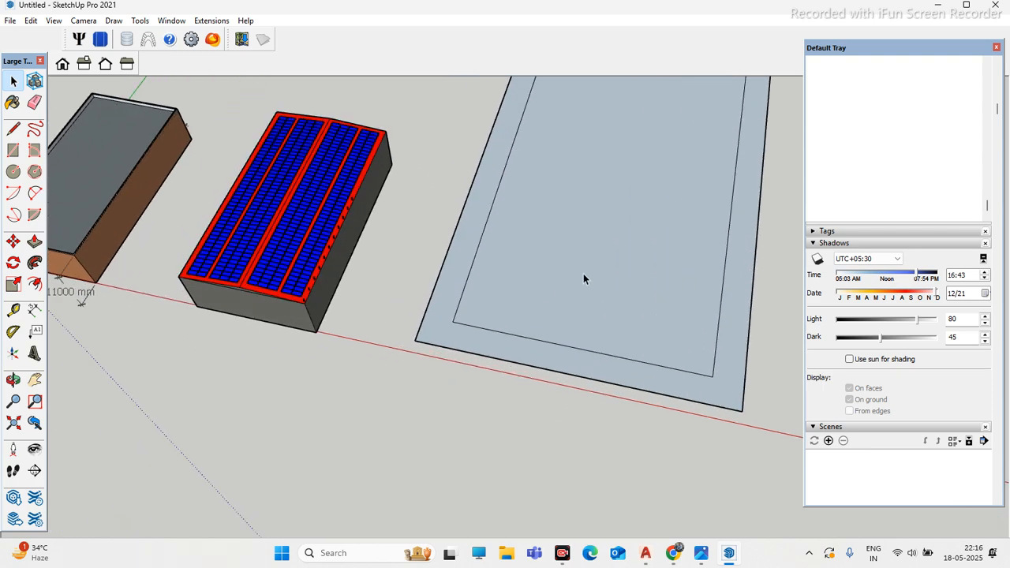
scroll(589, 278, down, 3)
scroll(445, 241, up, 6)
scroll(340, 249, down, 2)
middle_drag(339, 251, 452, 269)
scroll(453, 270, down, 3)
middle_drag(246, 240, 136, 270)
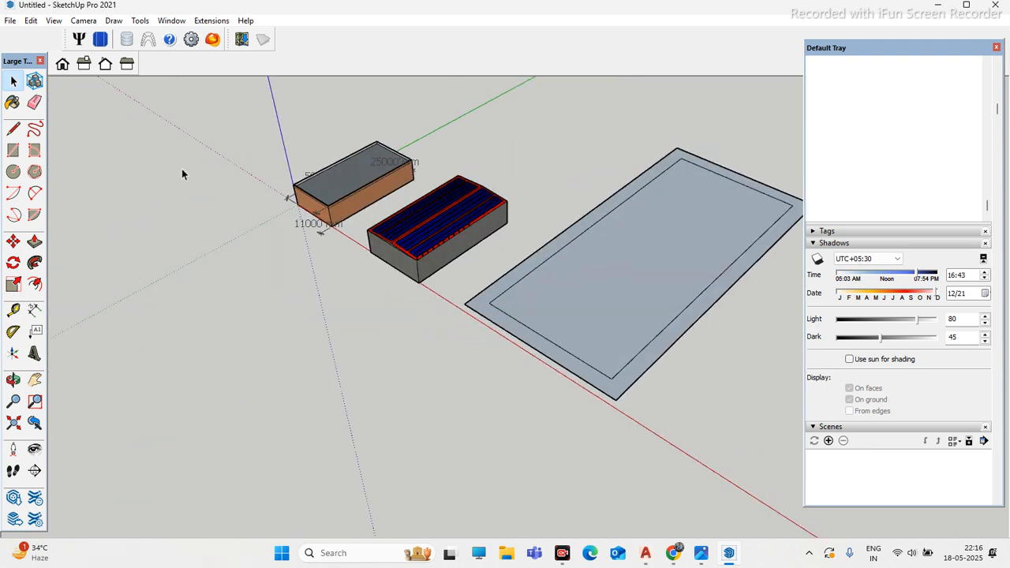
scroll(359, 202, down, 2)
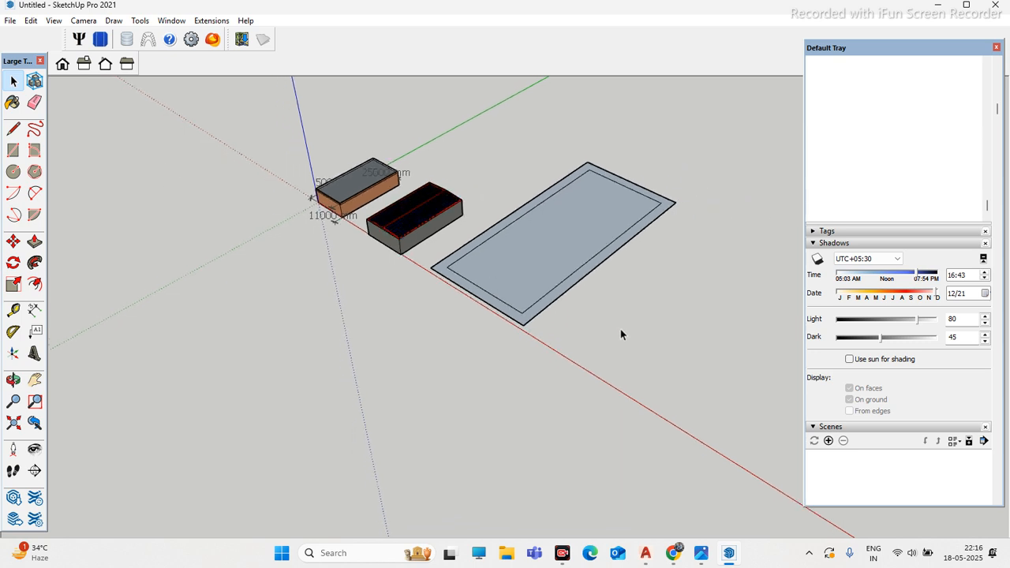
scroll(619, 329, up, 2)
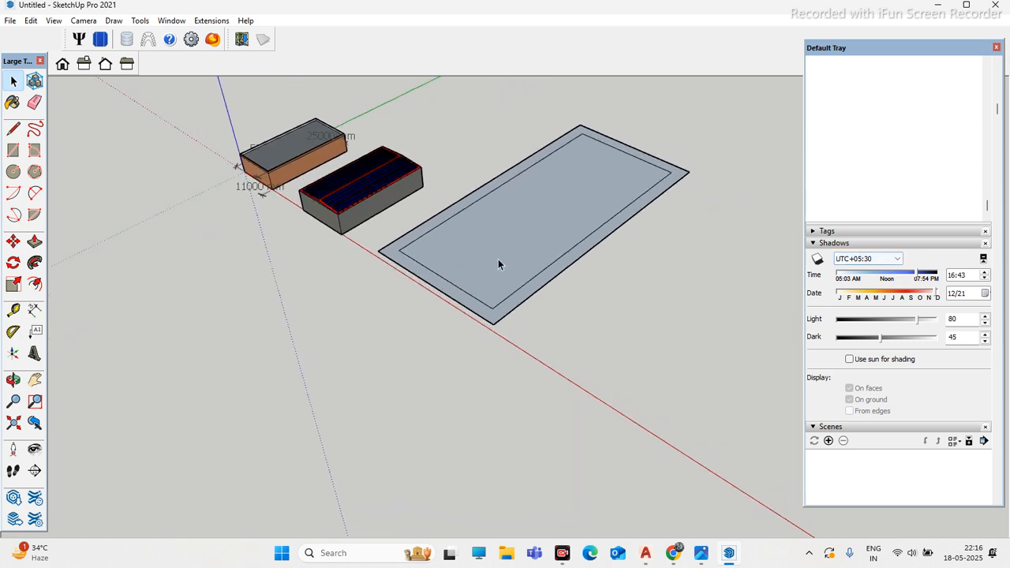
scroll(355, 236, down, 2)
middle_drag(329, 242, 433, 198)
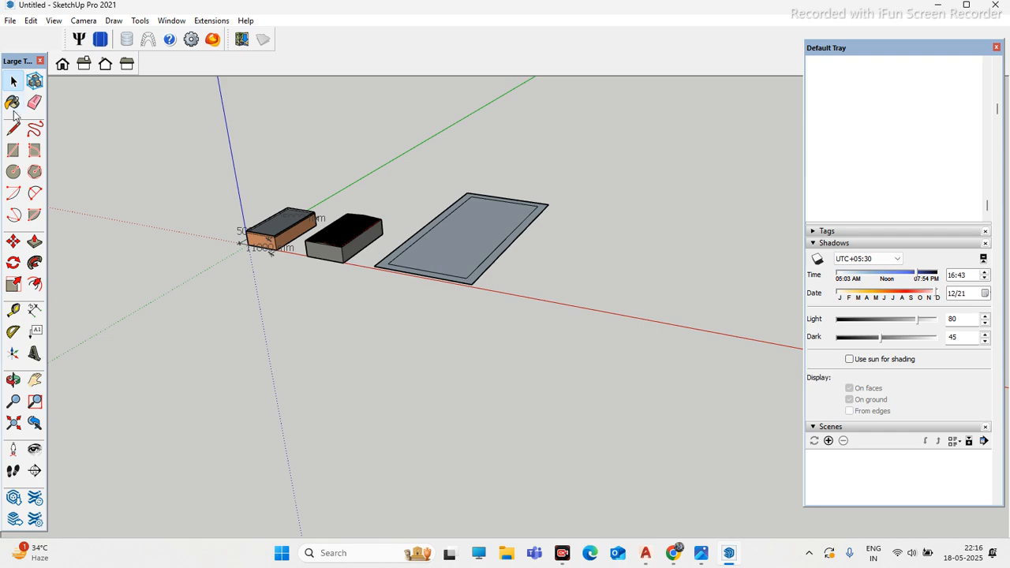
click(937, 5)
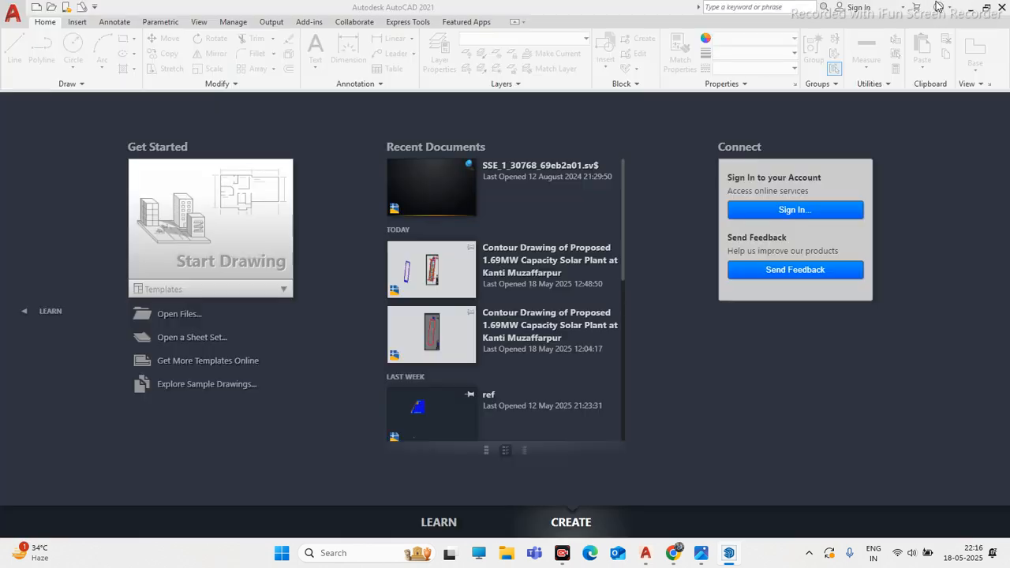
click(970, 7)
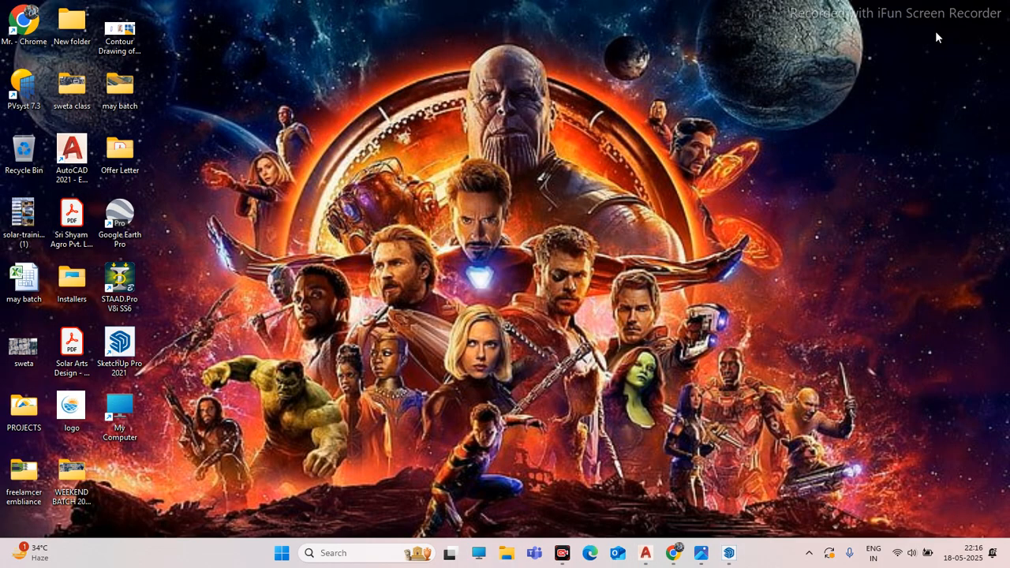
click(727, 553)
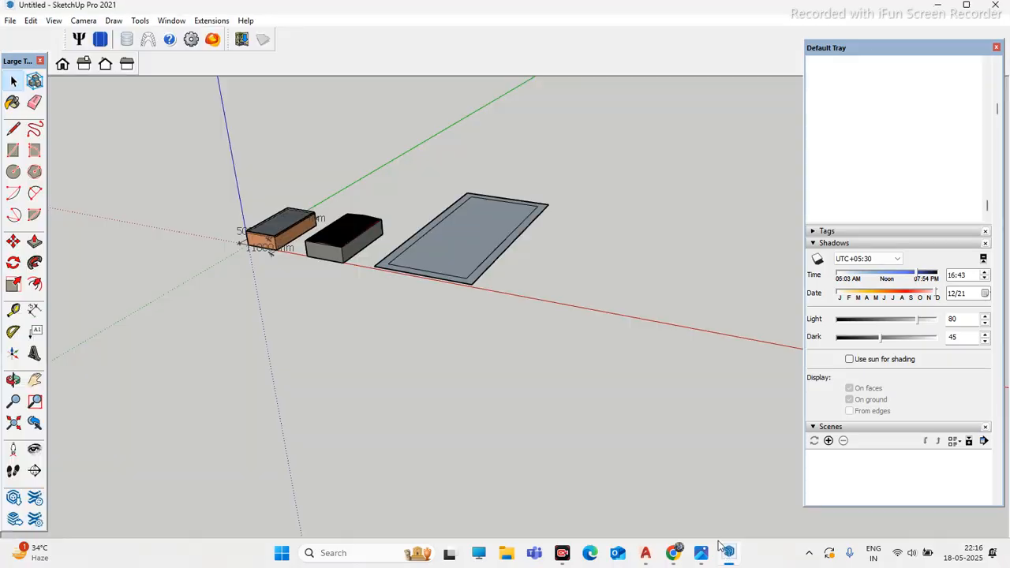
click(11, 21)
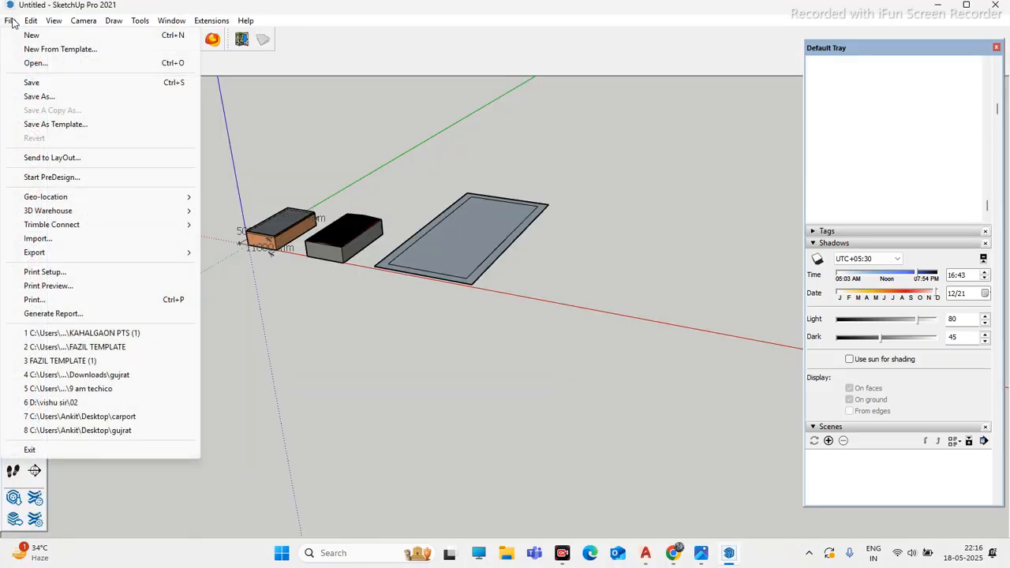
click(86, 64)
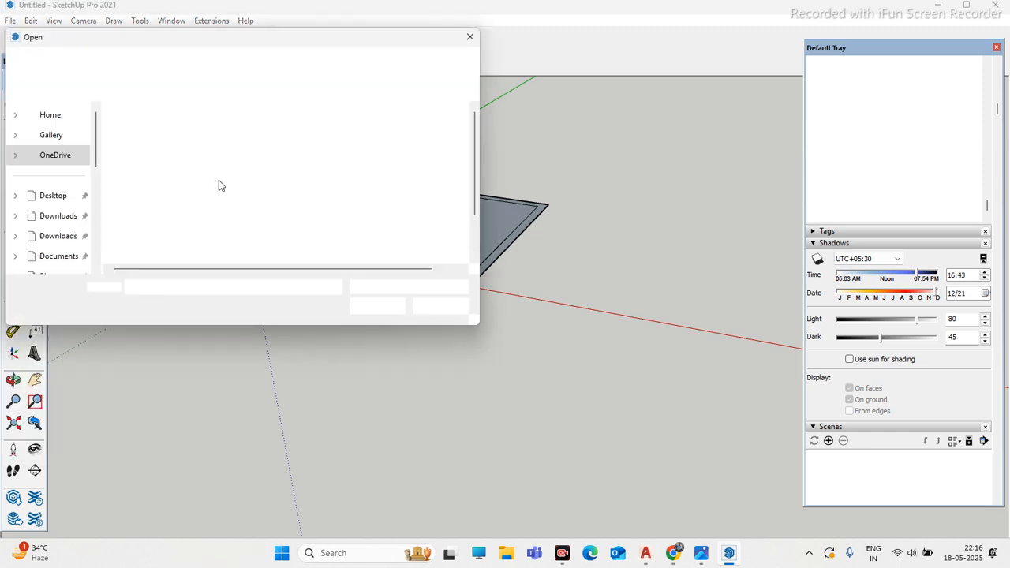
click(470, 37)
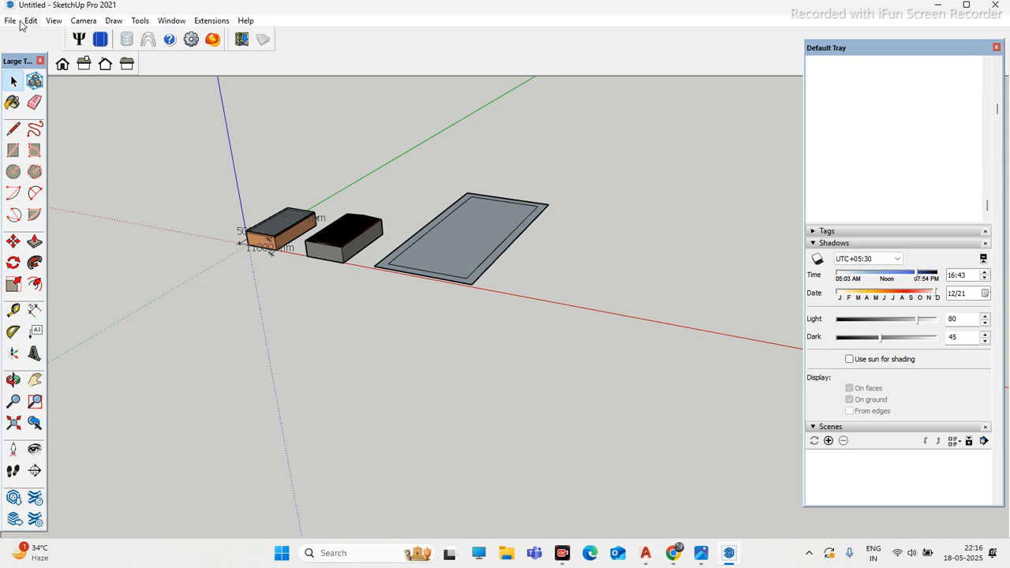
Step: Look through the available new-model templates and close the list without choosing one
click(11, 21)
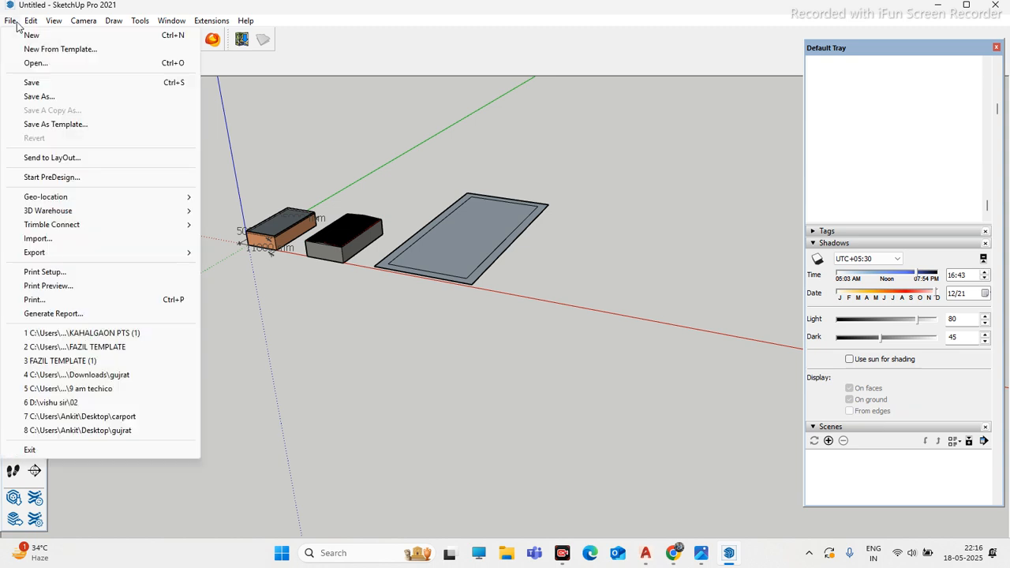
click(60, 49)
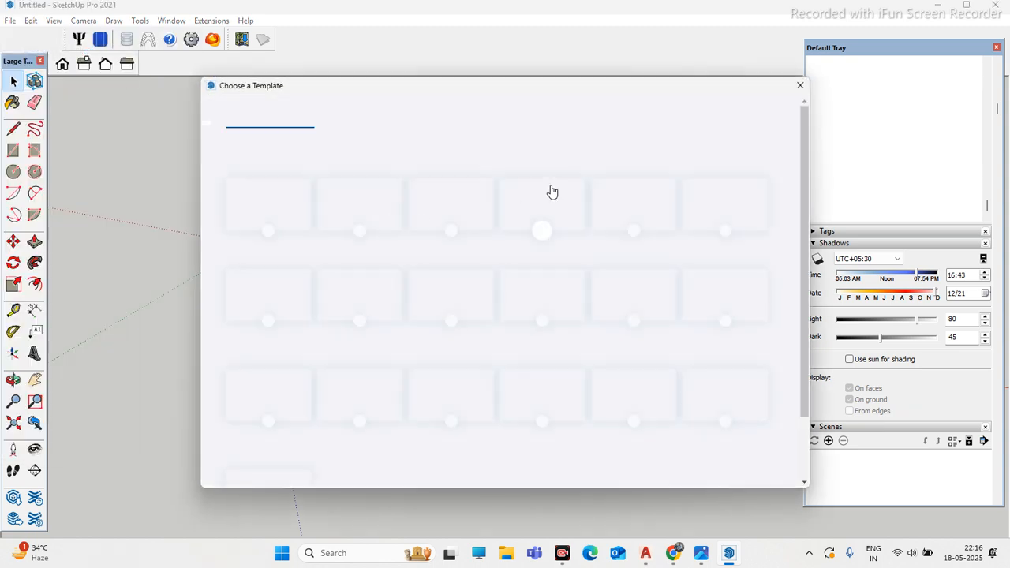
scroll(505, 236, down, 1)
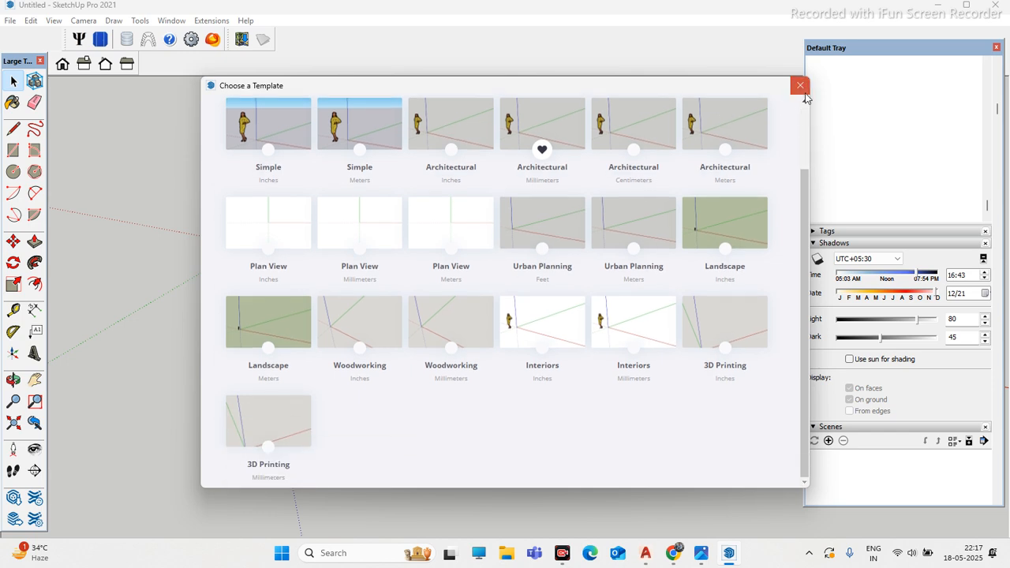
click(798, 87)
click(10, 21)
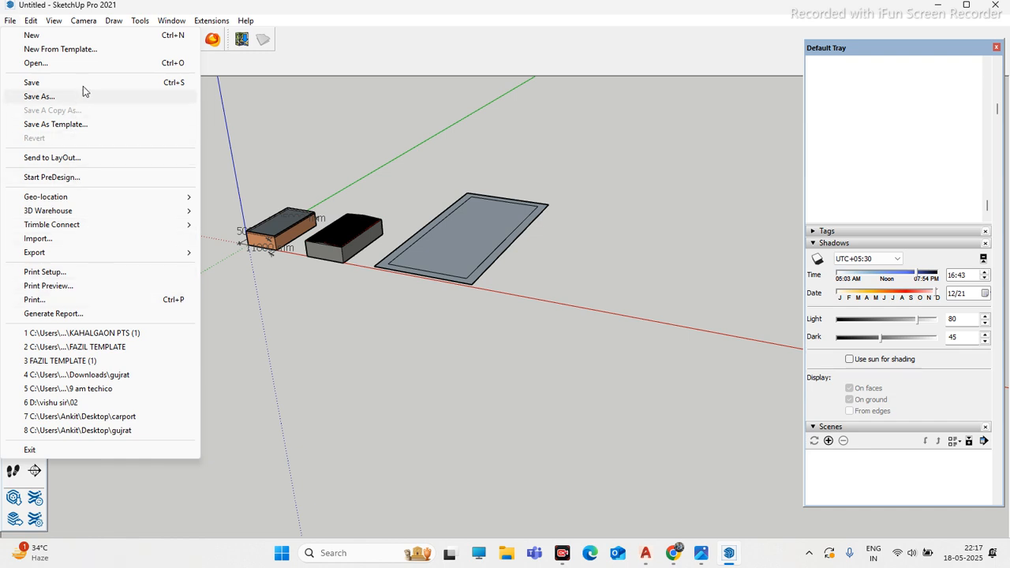
click(841, 7)
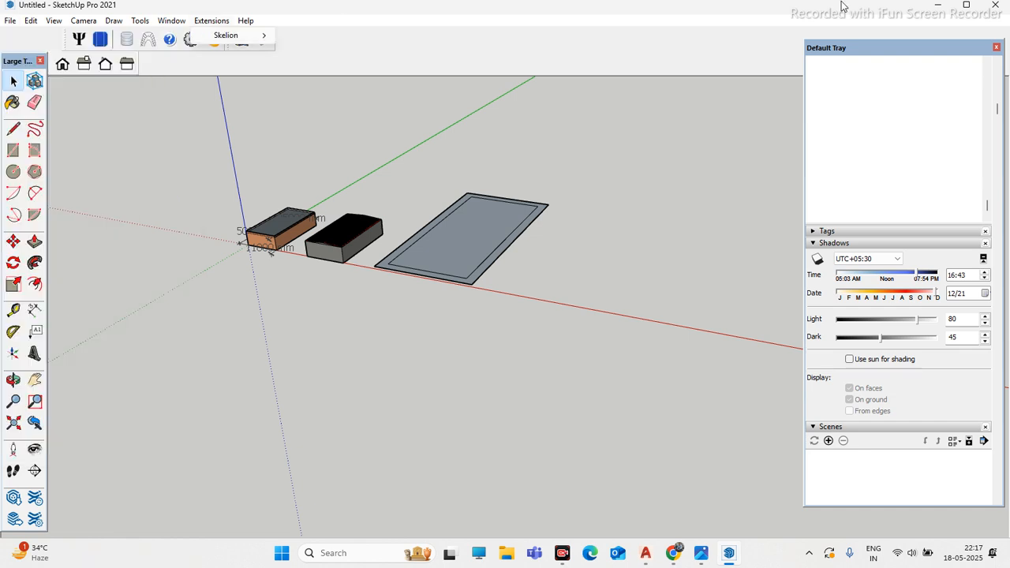
Step: Close the untitled model without saving and restart SketchUp from the desktop
click(995, 5)
click(498, 320)
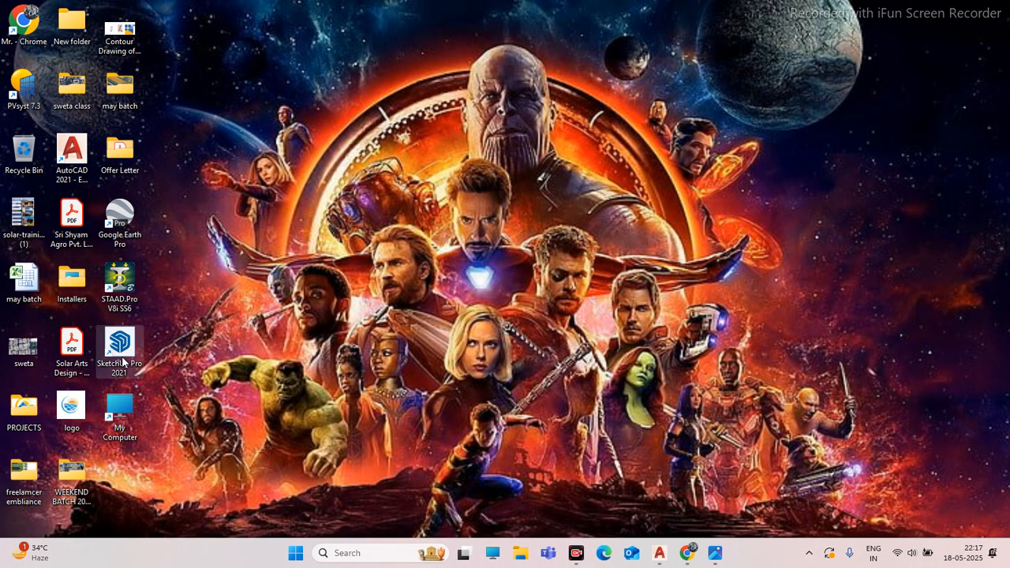
double_click(121, 356)
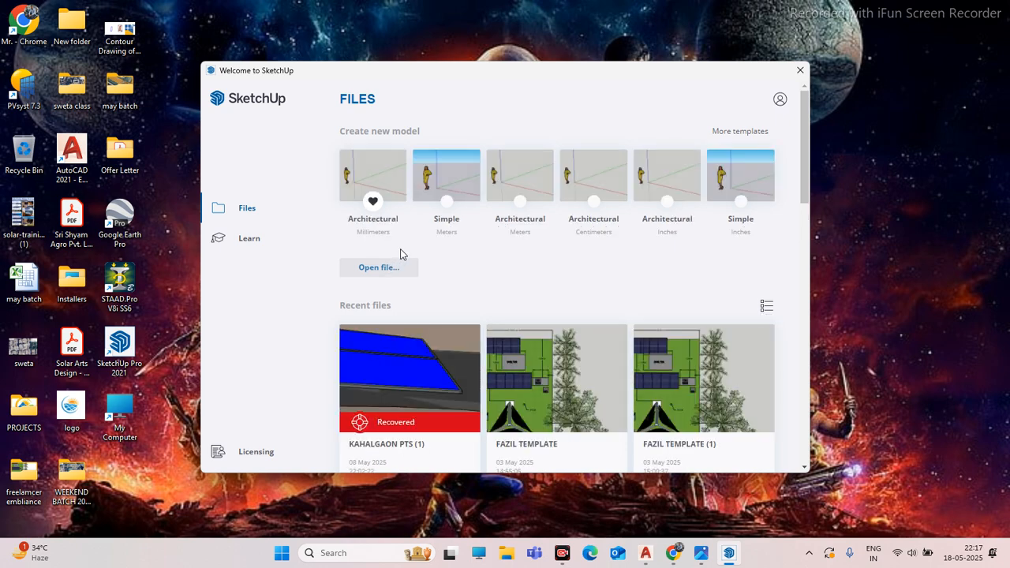
Step: Open the recent model gujrat and accept the file version warning
scroll(473, 284, down, 3)
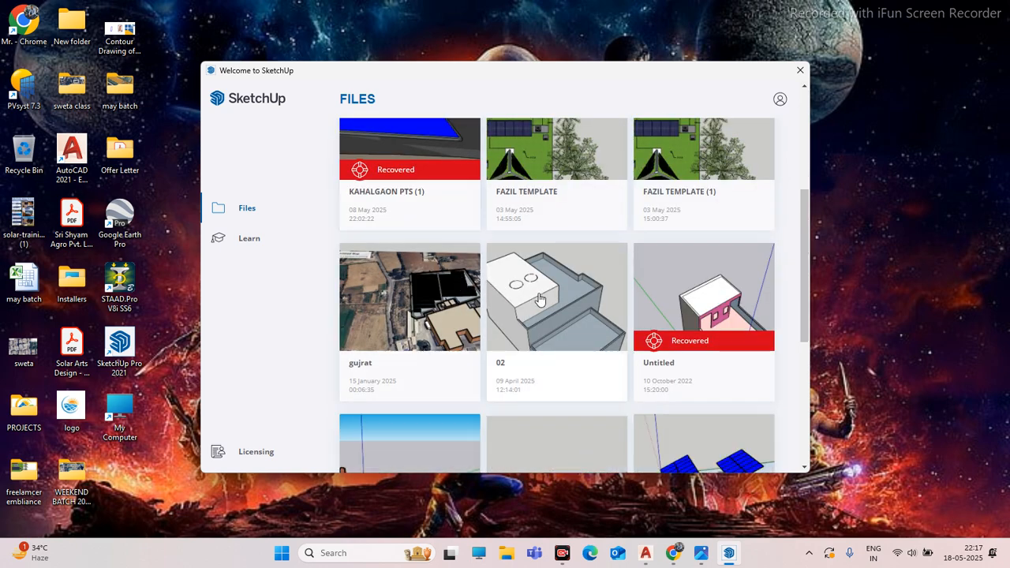
click(426, 306)
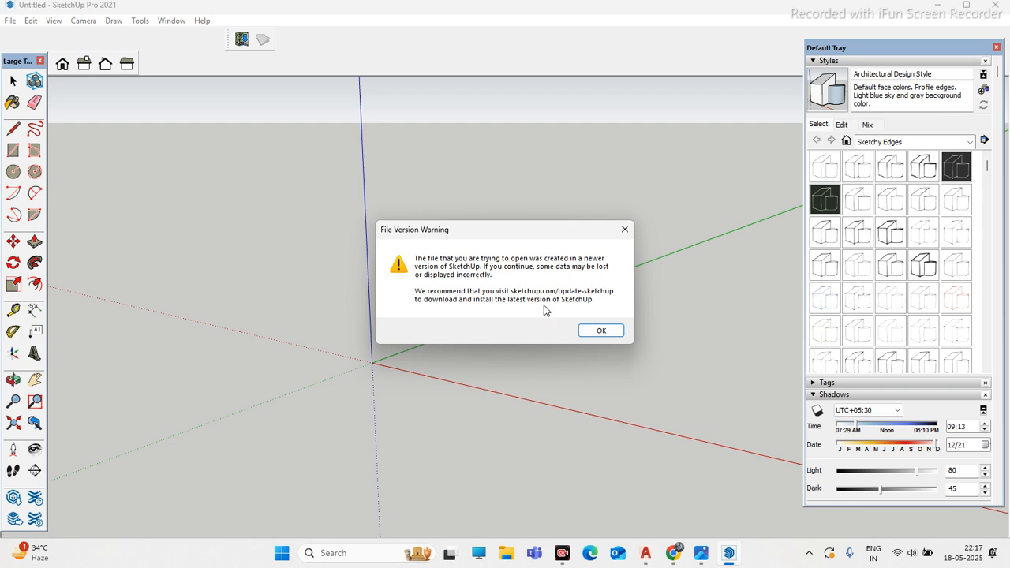
click(598, 330)
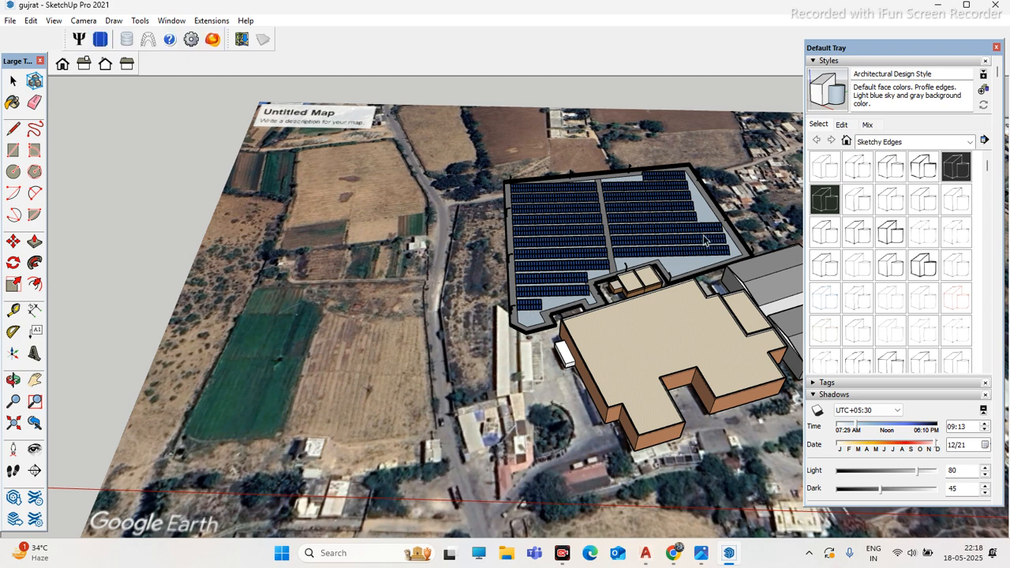
Step: Examine the fenced solar array, its lamp posts and the neighbouring buildings from several angles
scroll(655, 249, up, 5)
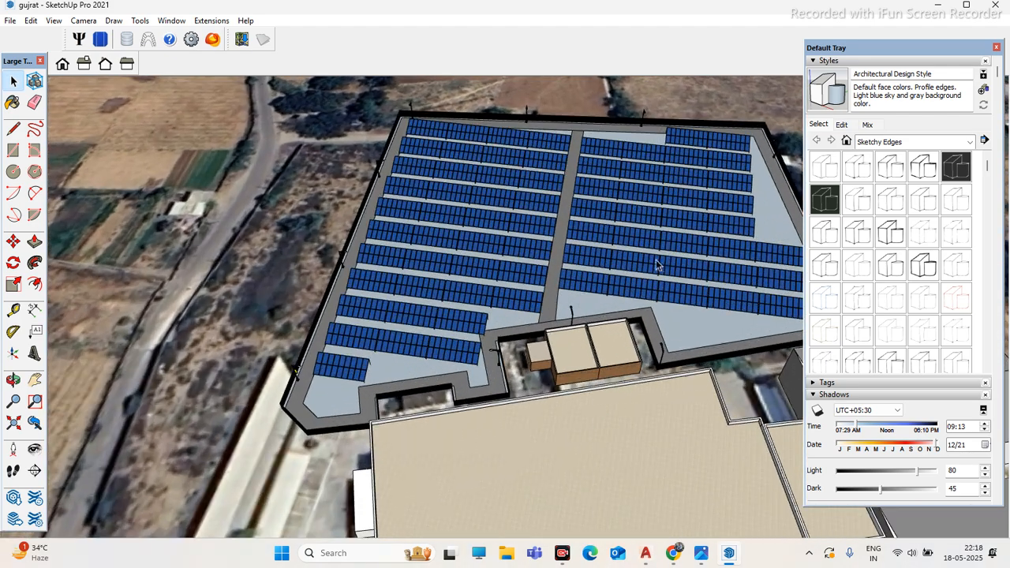
middle_drag(656, 265, 413, 318)
scroll(414, 317, down, 3)
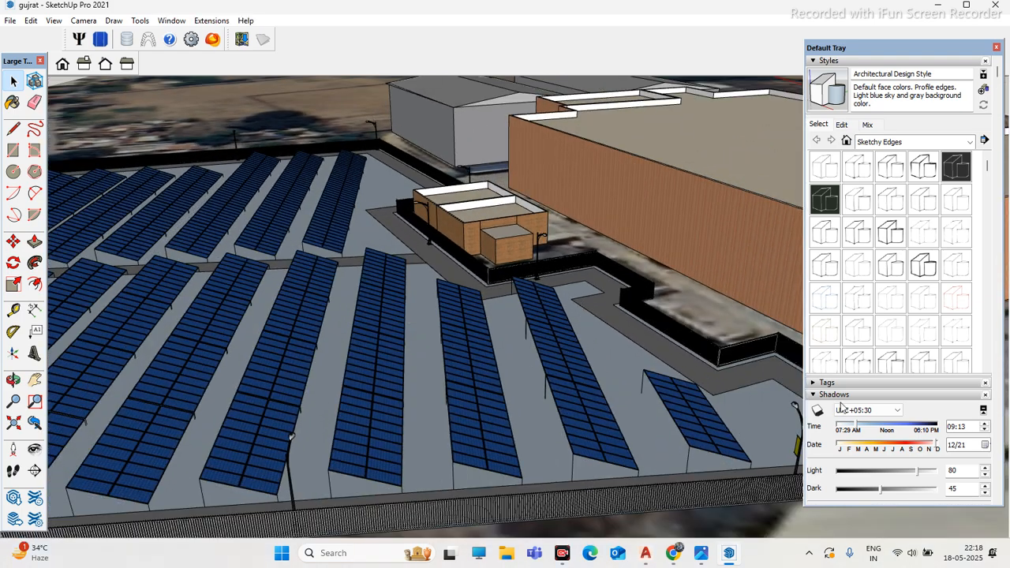
mouse_move(480, 283)
middle_down()
mouse_move(462, 325)
mouse_move(572, 260)
middle_up()
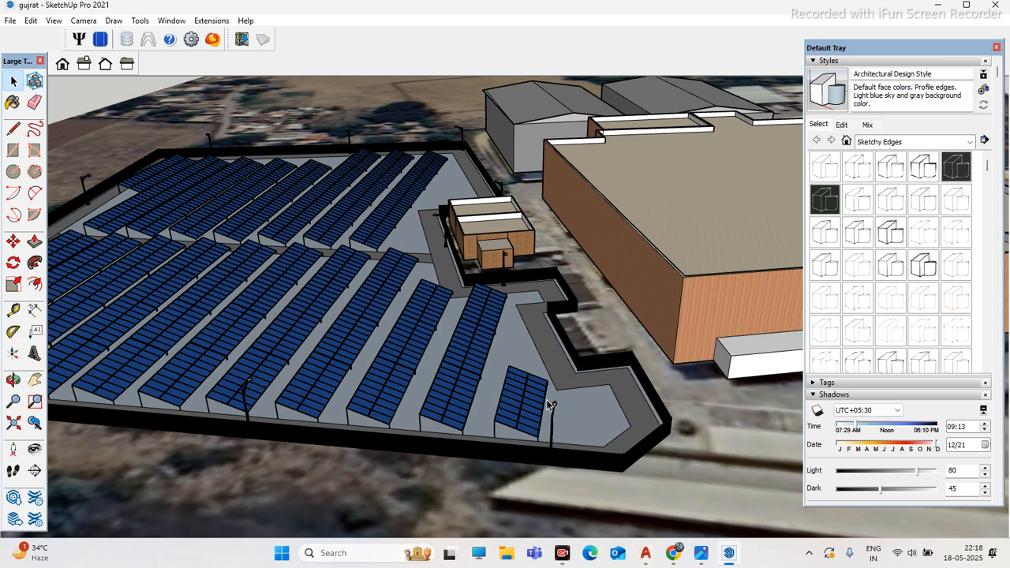
scroll(525, 406, up, 4)
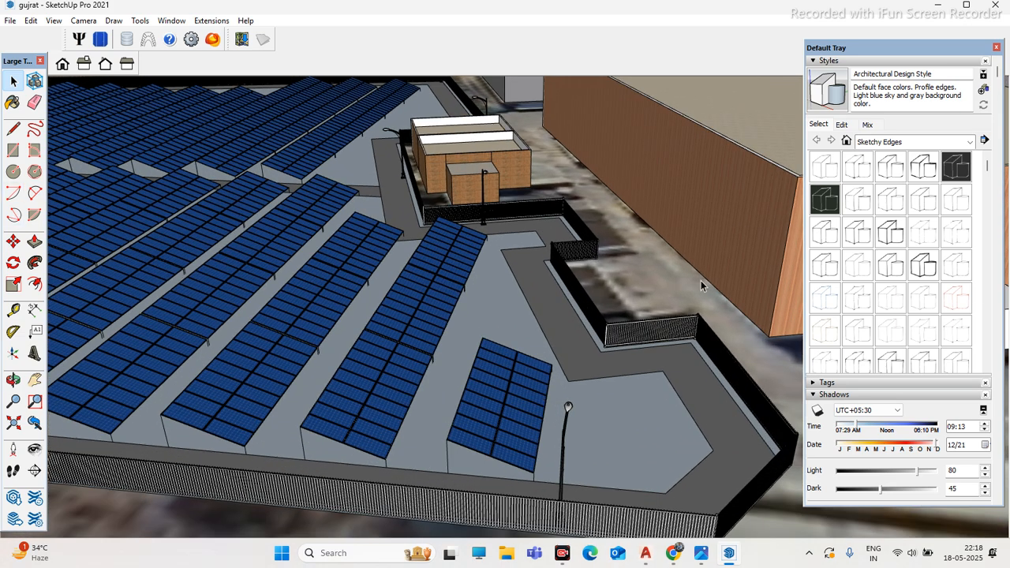
Step: Set the shadow time to 11:43
click(860, 426)
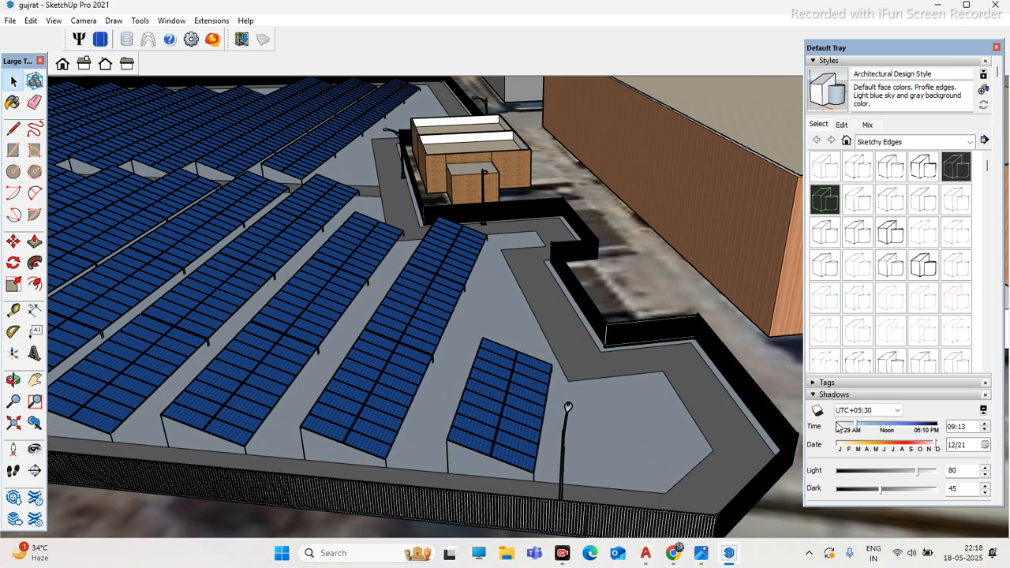
drag(856, 427, 883, 428)
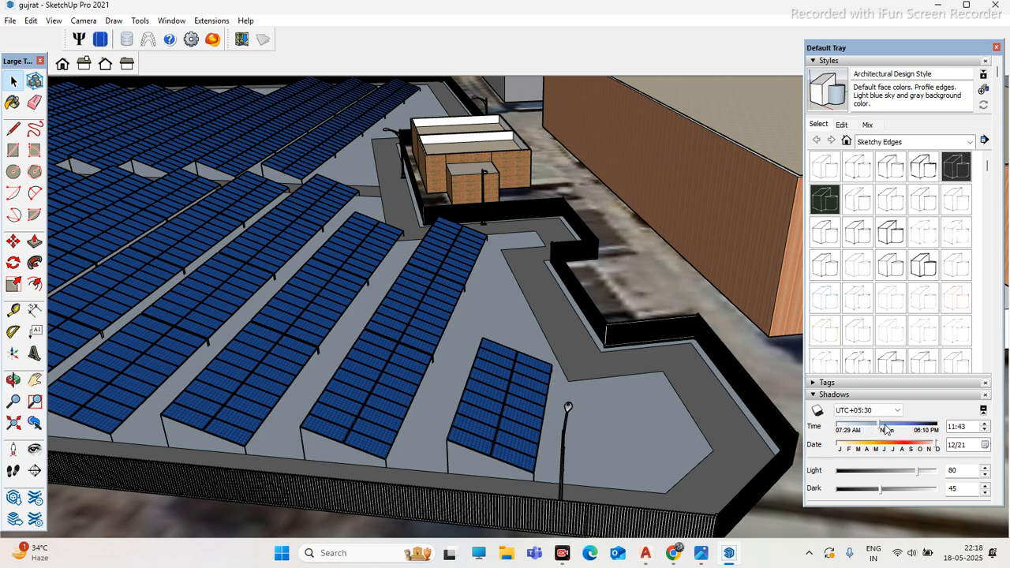
click(983, 445)
click(971, 410)
Step: Set the shadow time zone to UTC+06:30 and the time to 09:56, and turn on the shadow display
click(871, 410)
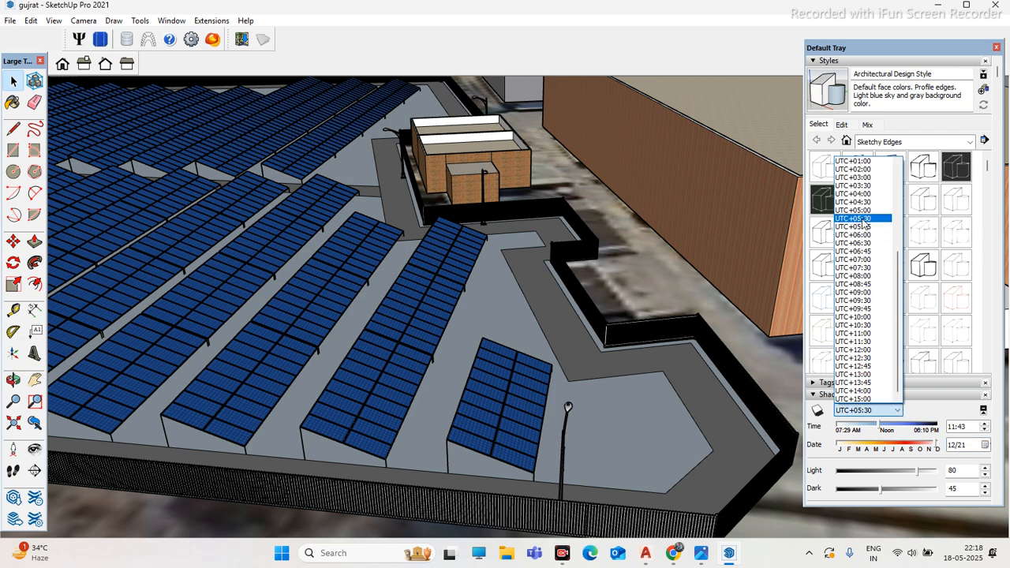
click(856, 242)
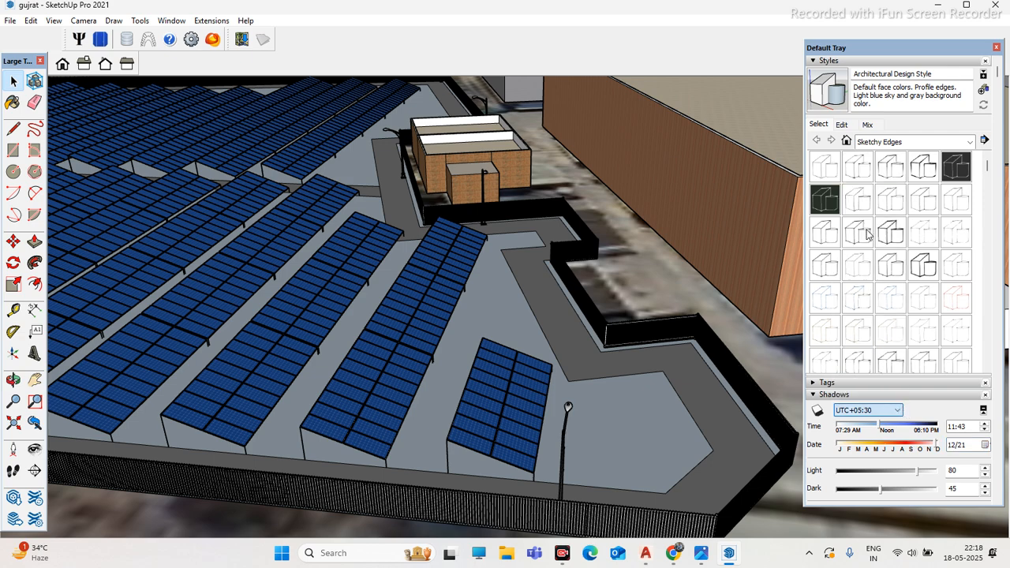
click(857, 428)
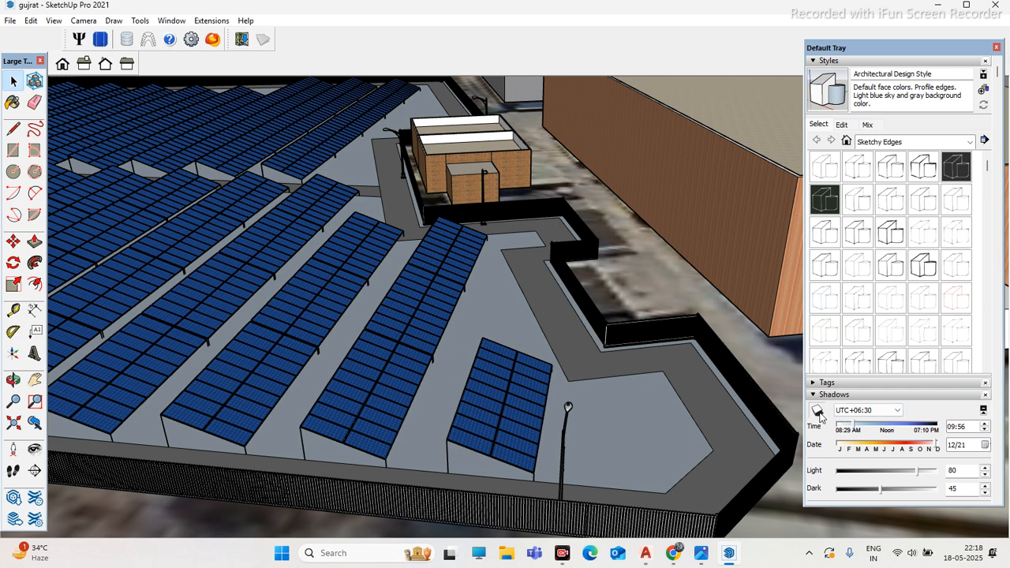
click(818, 412)
Step: Set the shadow time to 10:55 and check the shading on the panel rows near the fence corner
mouse_move(407, 392)
middle_down()
mouse_move(383, 398)
mouse_move(421, 392)
mouse_move(391, 395)
mouse_move(399, 387)
middle_up()
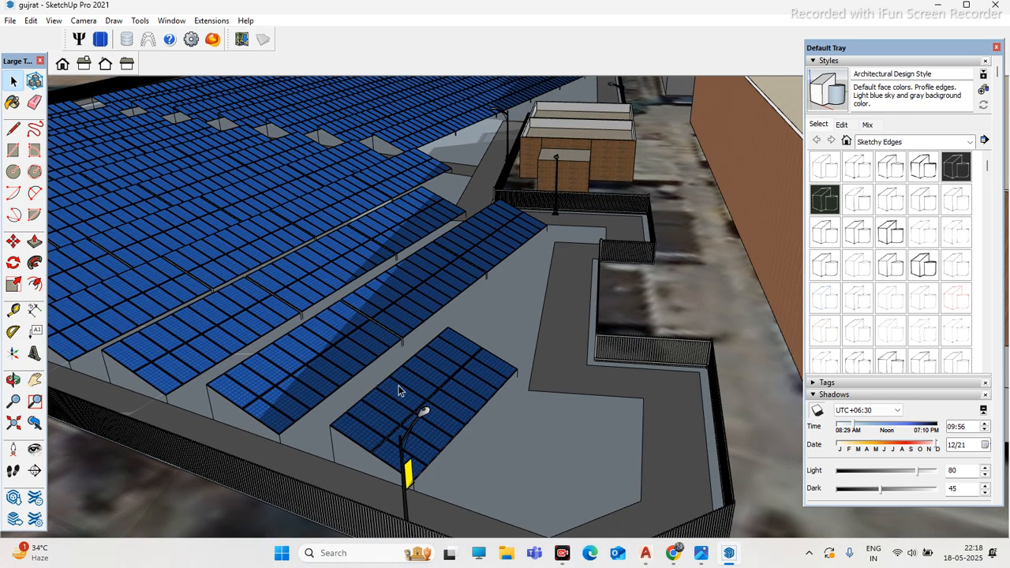
drag(874, 430, 861, 427)
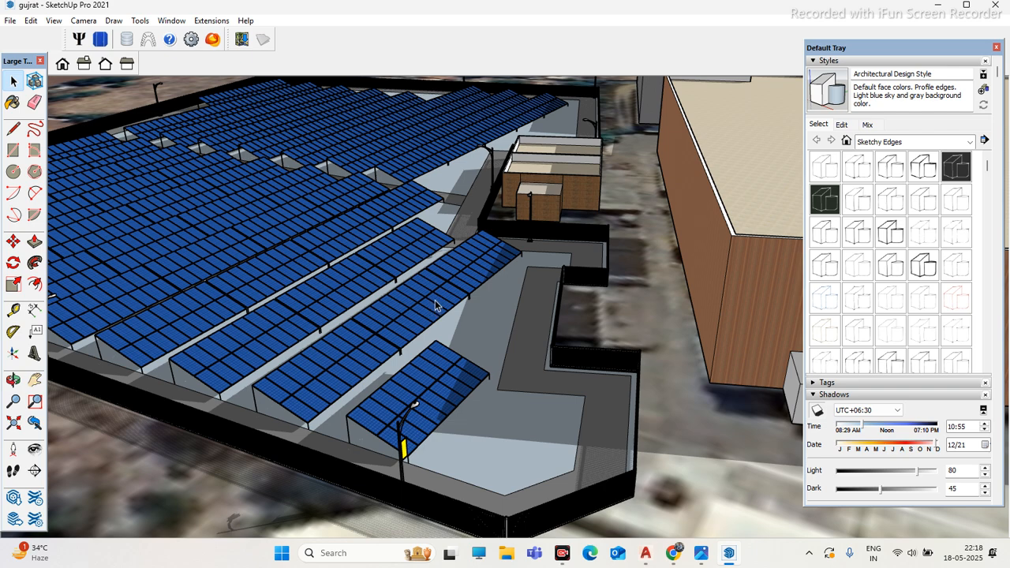
scroll(464, 302, up, 3)
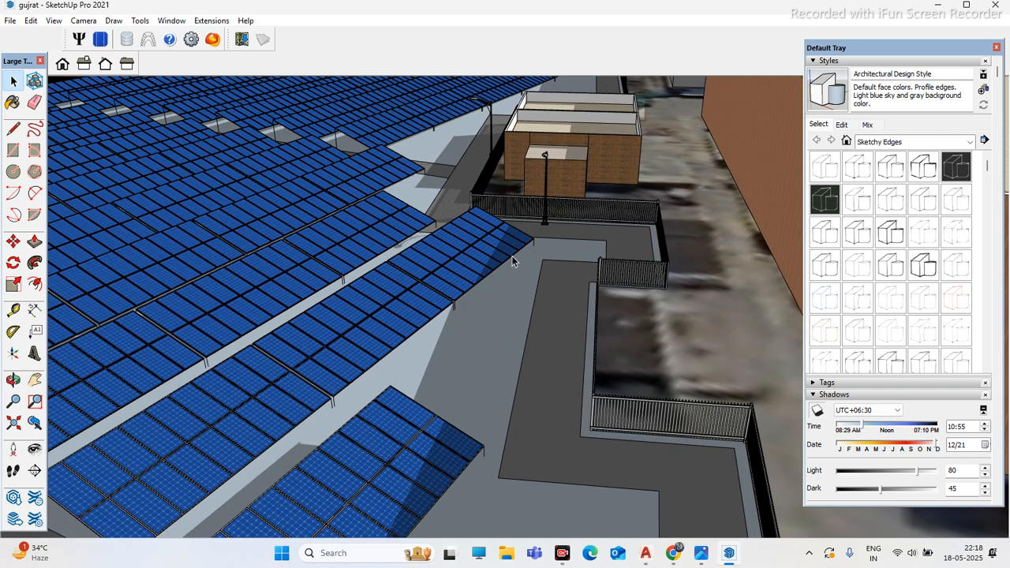
Step: Set the shadow time to 10:00 and the time zone to UTC+05:30
middle_drag(470, 290, 574, 493)
drag(852, 427, 844, 427)
click(868, 410)
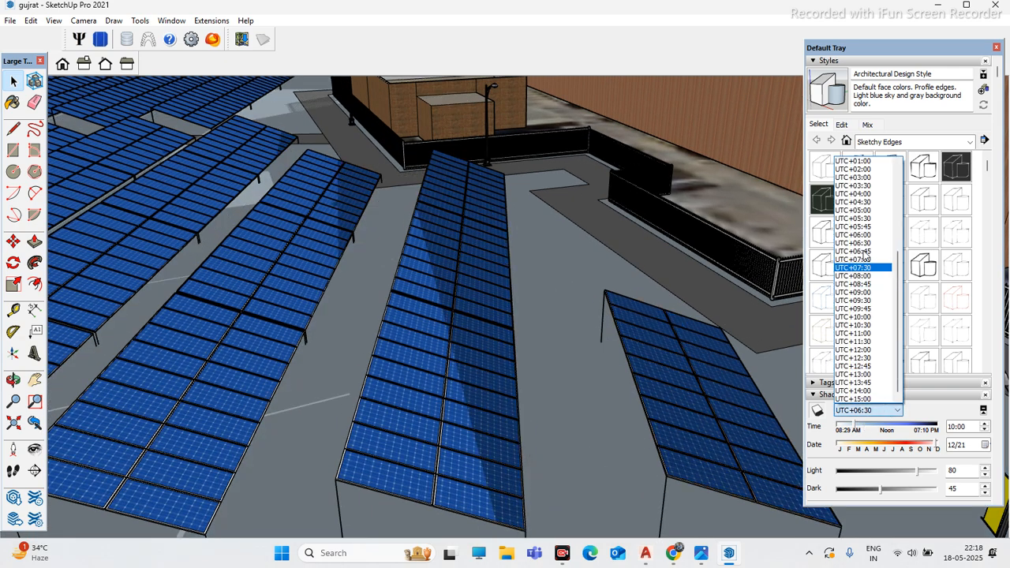
click(856, 218)
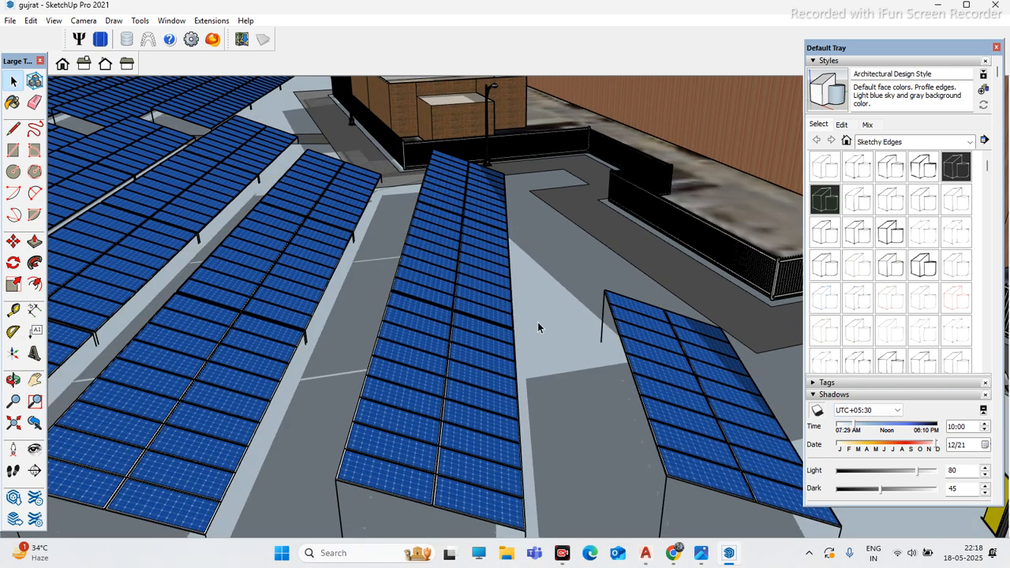
Step: Examine the shadows cast on the short end row and the adjacent panel rows from several angles
scroll(543, 325, down, 1)
middle_drag(543, 395, 434, 414)
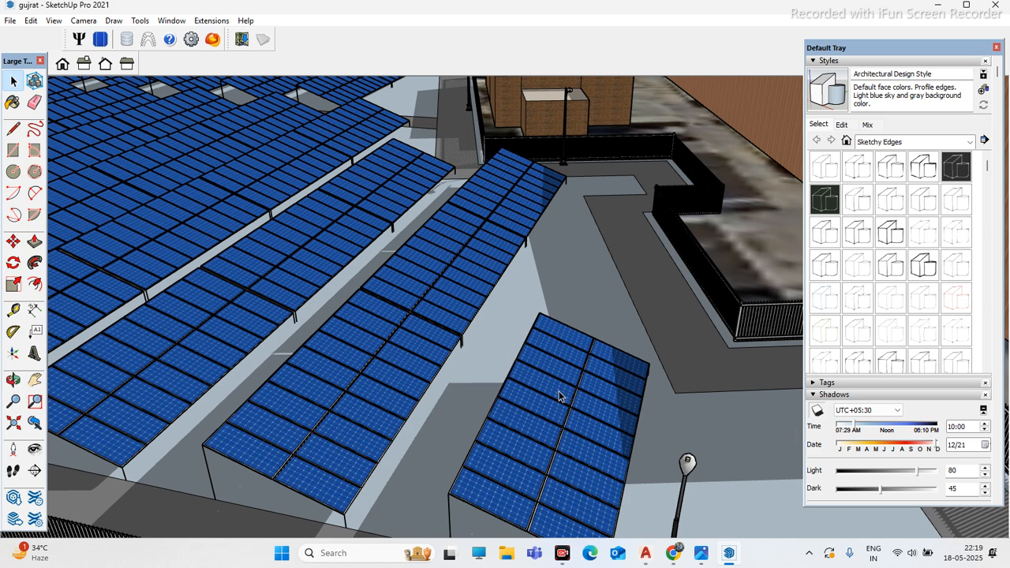
middle_drag(597, 399, 547, 430)
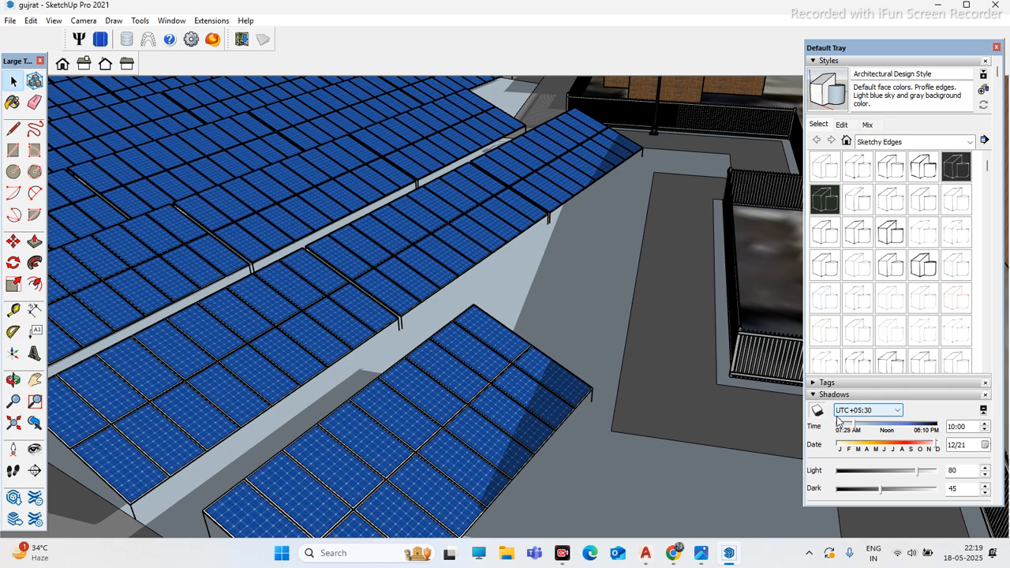
mouse_move(510, 370)
middle_down()
mouse_move(527, 336)
mouse_move(521, 362)
middle_up()
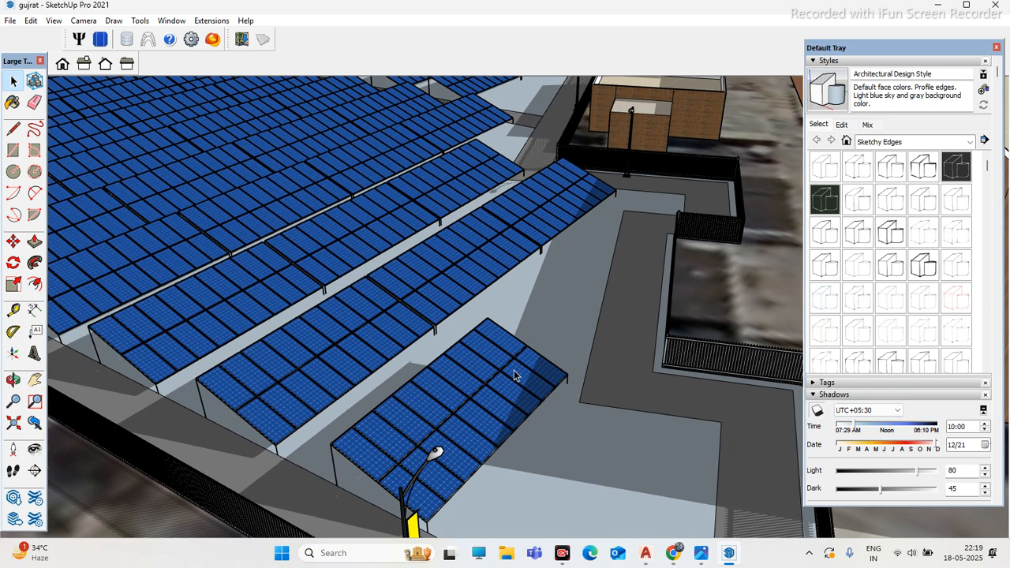
scroll(531, 352, down, 1)
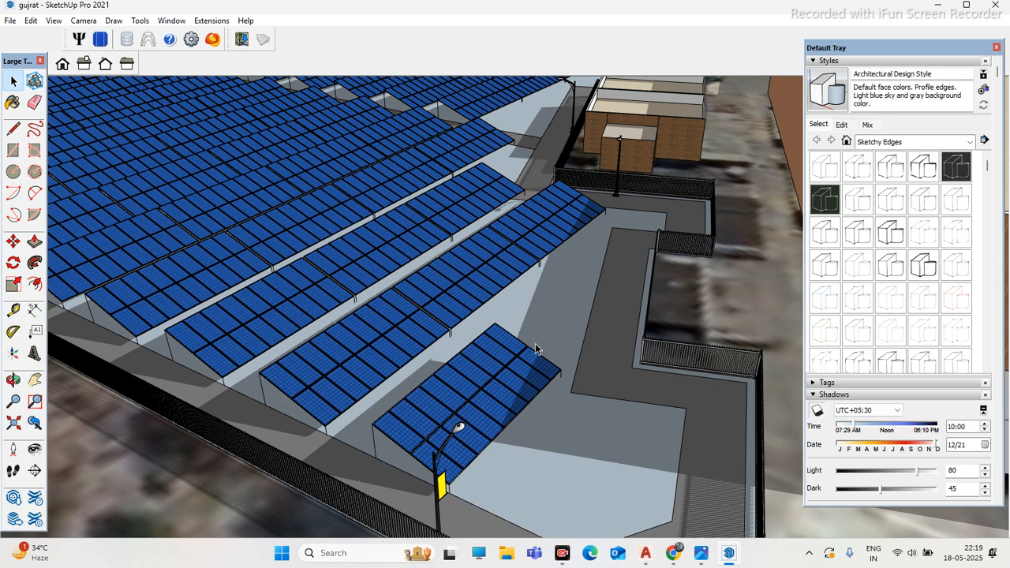
scroll(541, 357, up, 2)
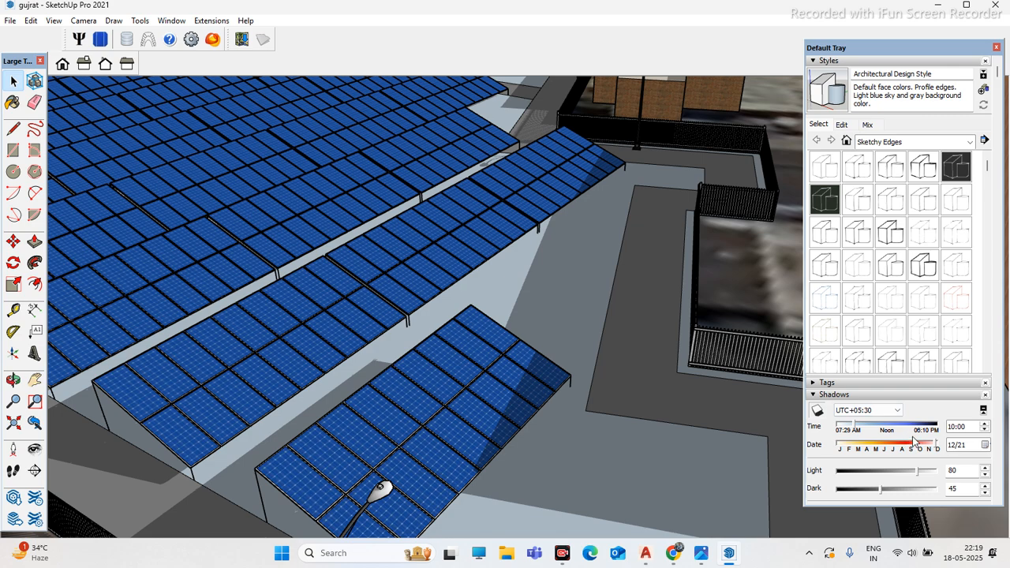
Step: Preview the panel shading with the shadow date set to 06/20, 08/16 and 09/13
click(885, 446)
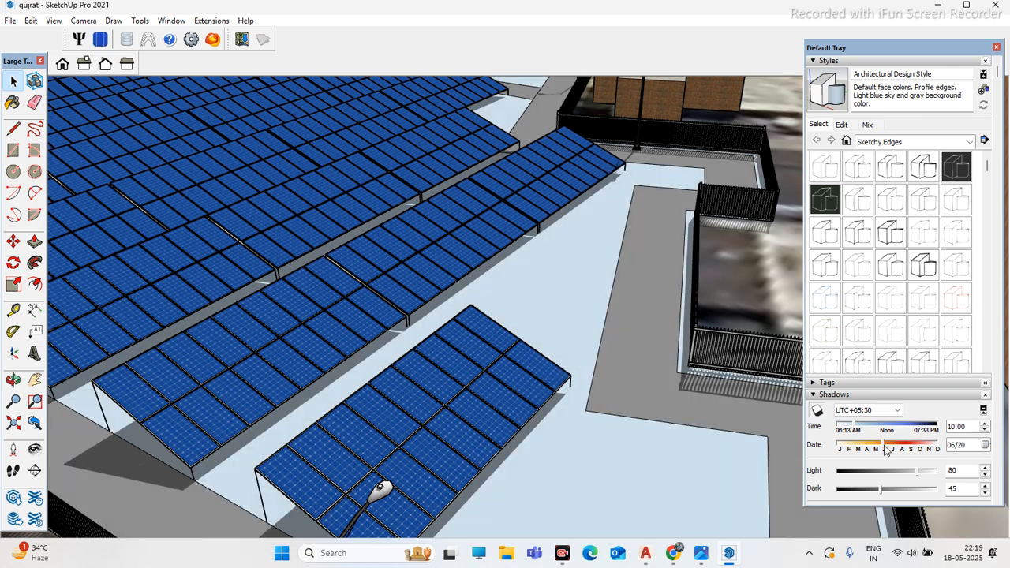
drag(883, 445, 911, 447)
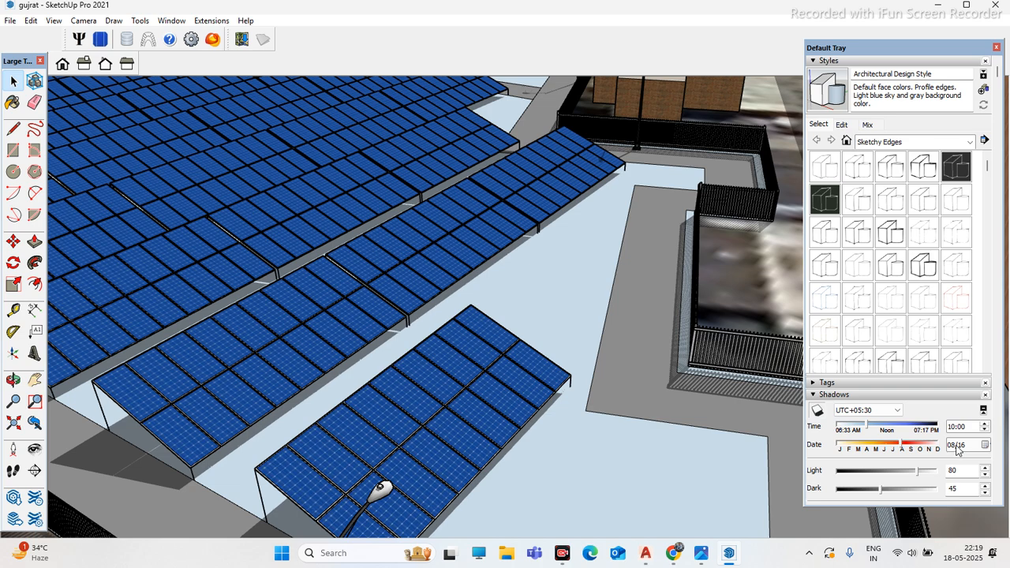
click(908, 447)
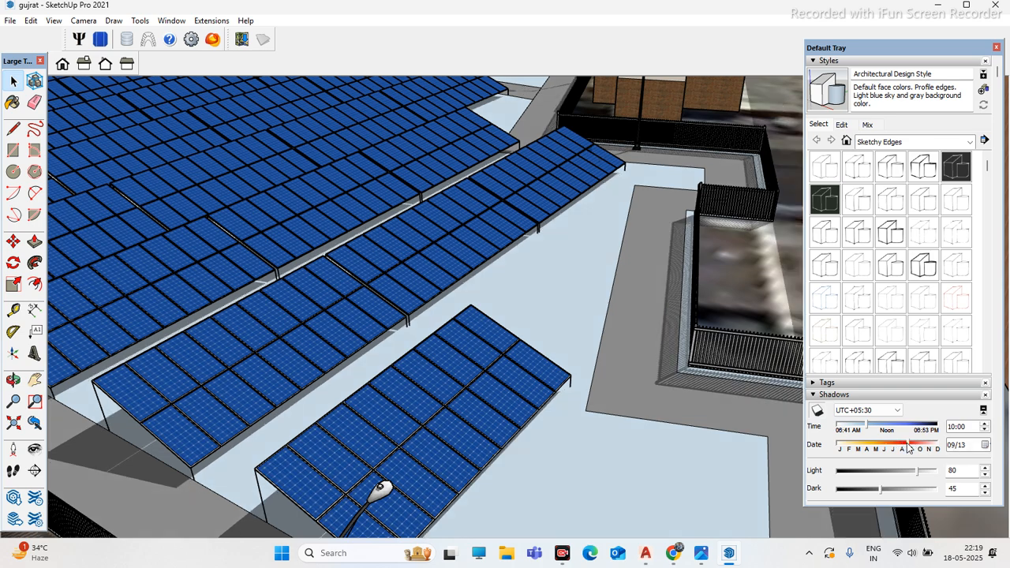
Step: Set the shadow date to 12/12 to check the winter shading on the panels
click(915, 448)
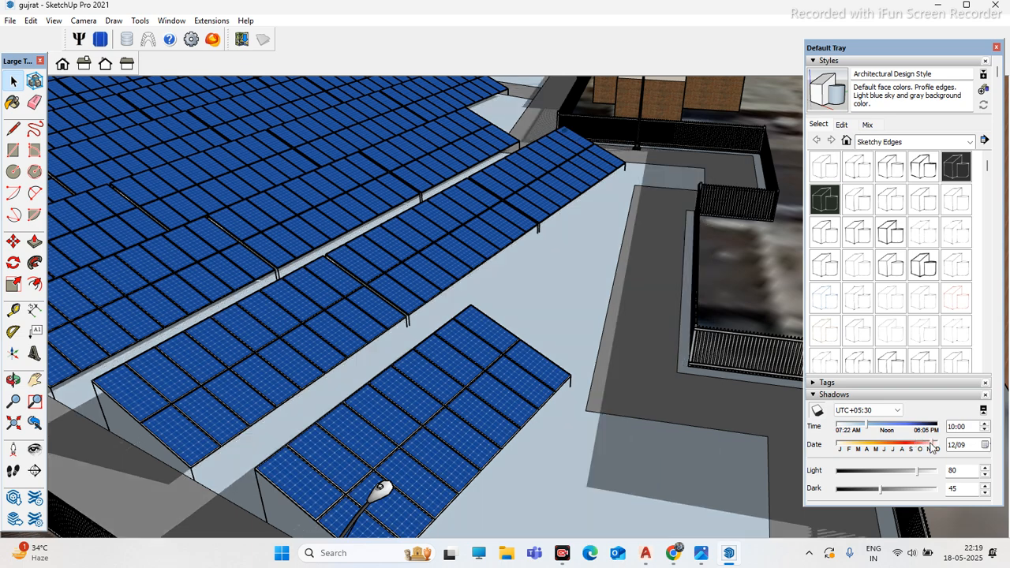
click(933, 447)
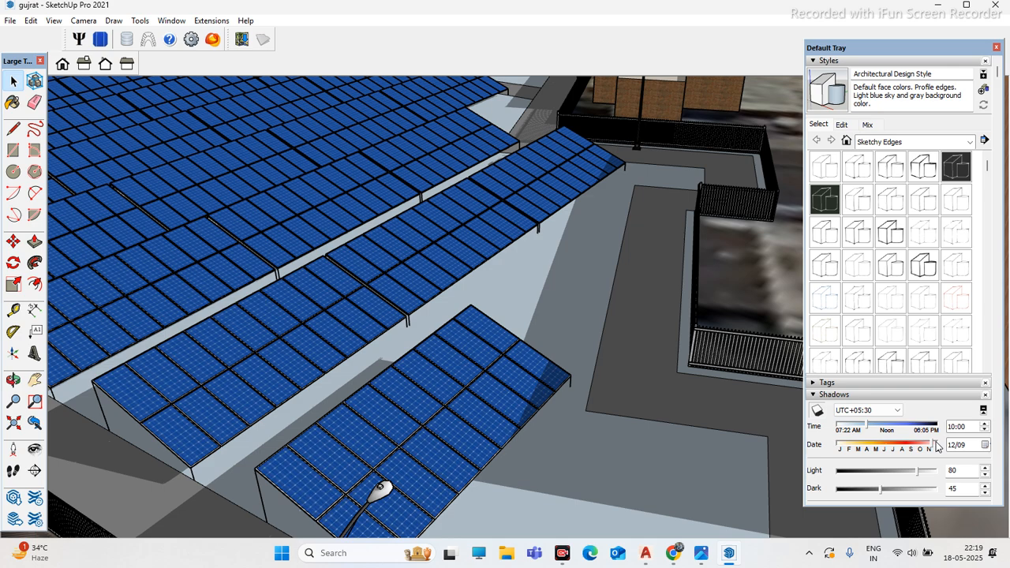
click(935, 447)
click(932, 446)
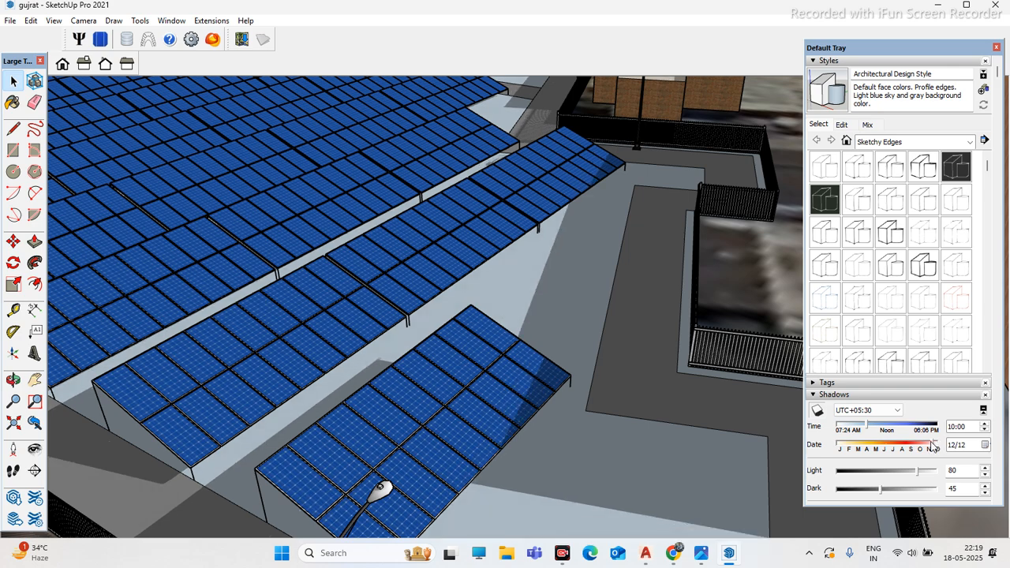
Step: Set the shadow time to 08:39 and check the shading across the short end table and neighbouring panel rows
middle_drag(568, 366, 551, 420)
middle_drag(477, 423, 347, 399)
drag(850, 429, 845, 428)
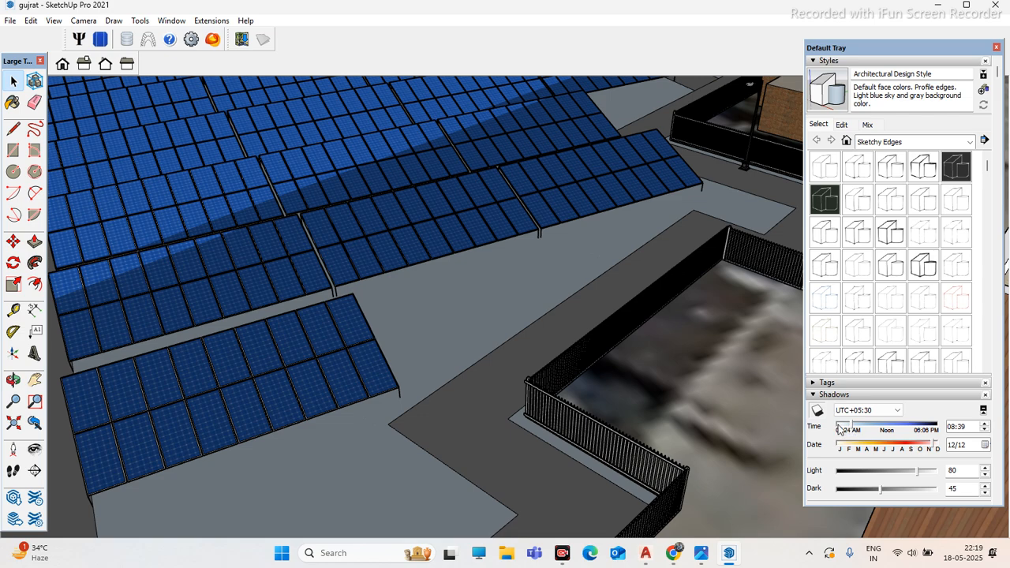
scroll(529, 355, down, 3)
middle_drag(460, 338, 530, 318)
scroll(510, 361, up, 2)
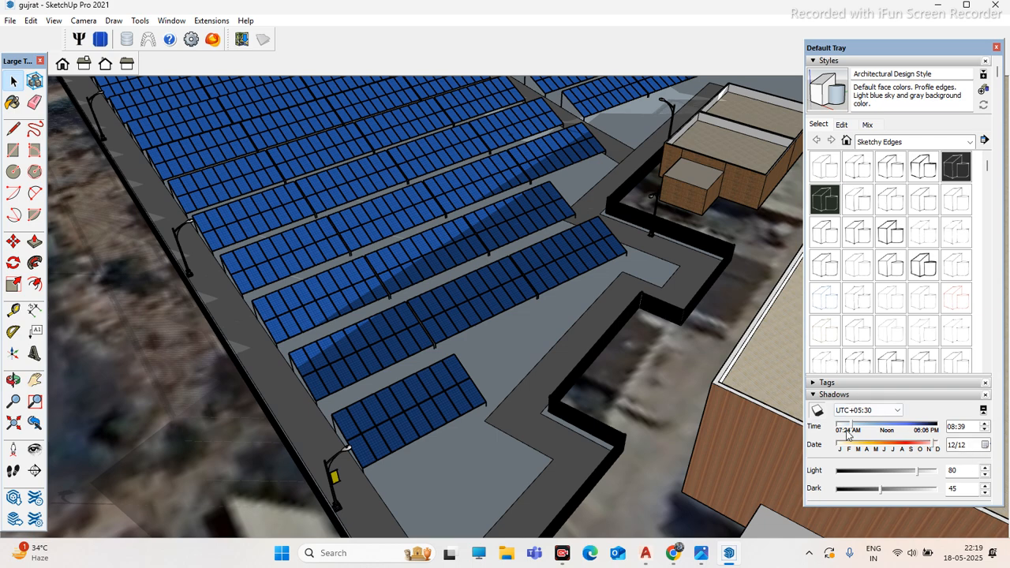
scroll(655, 377, down, 2)
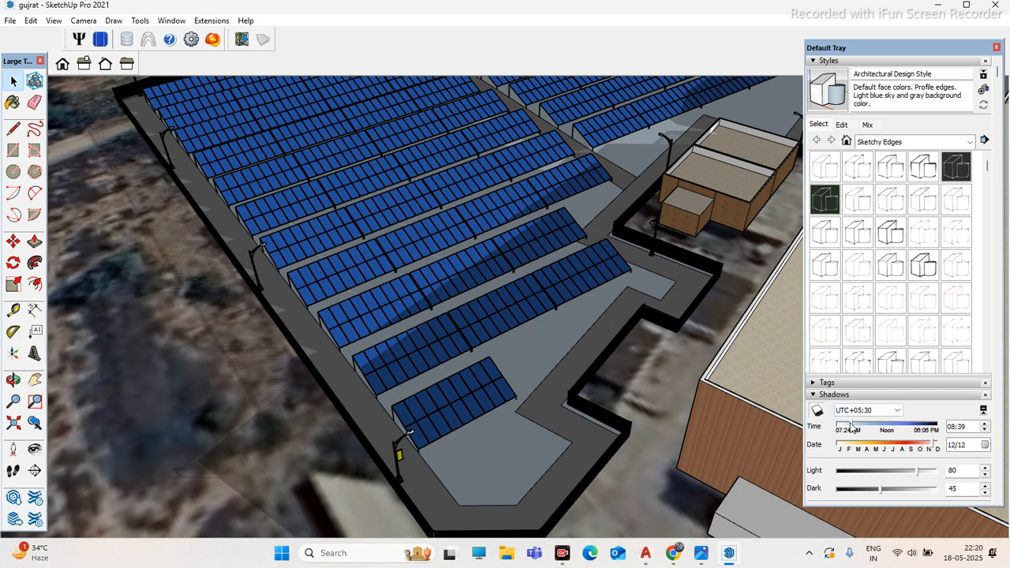
Step: Set the shadow time to 09:39 and inspect the shading between the last panel rows near the fence
double_click(983, 423)
click(984, 429)
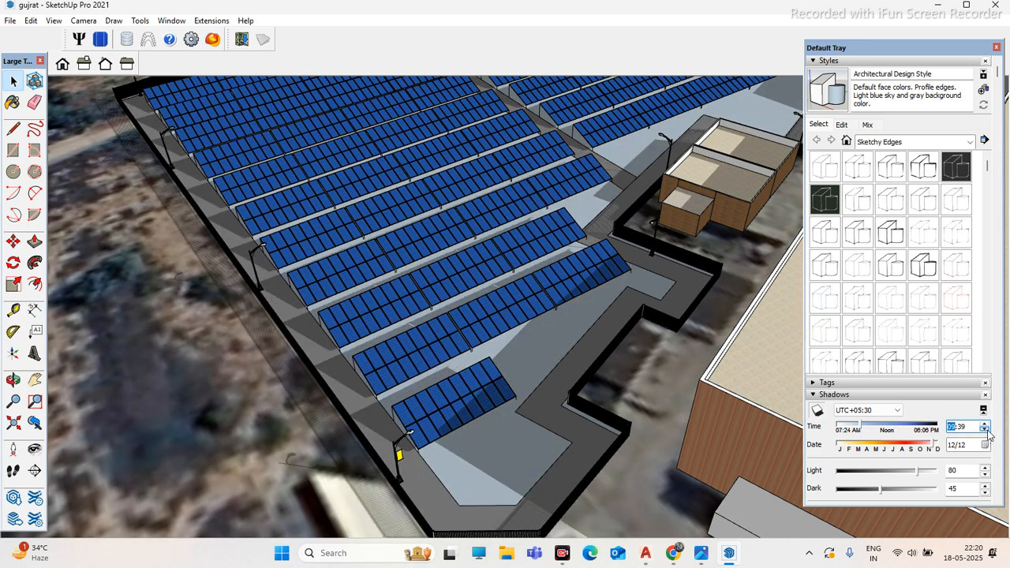
scroll(507, 280, down, 3)
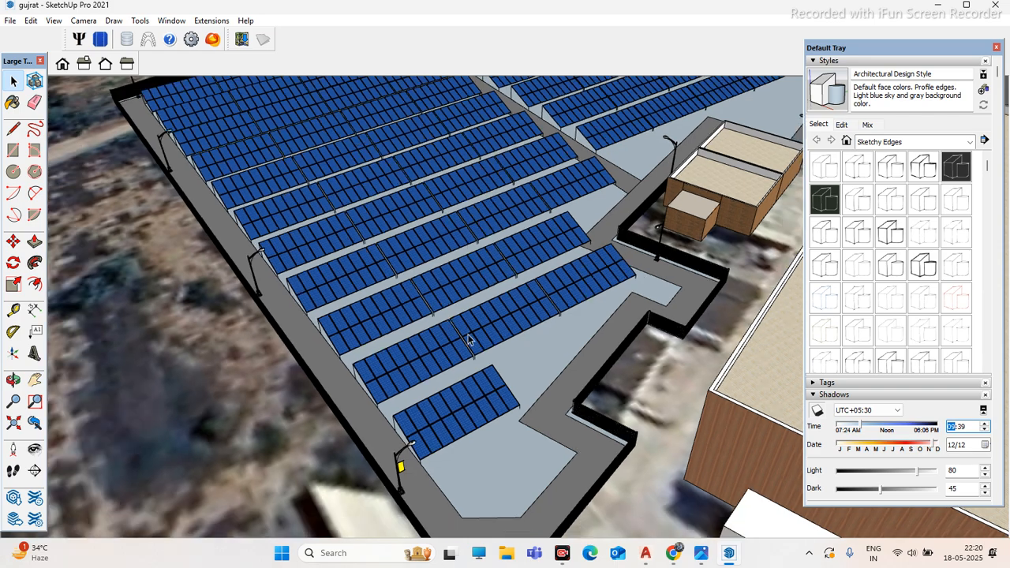
scroll(387, 350, up, 3)
scroll(484, 420, up, 1)
middle_drag(466, 414, 667, 383)
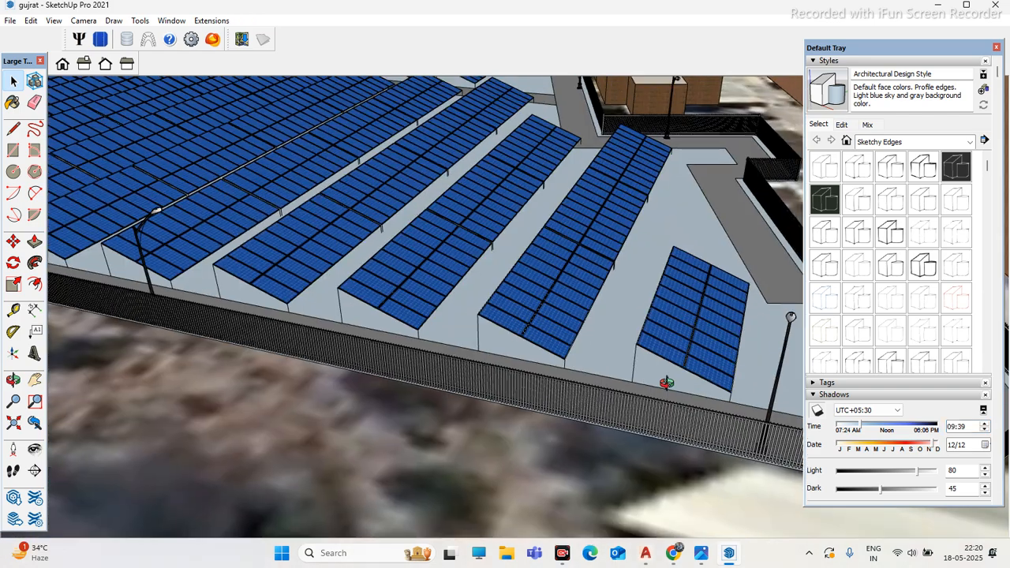
scroll(676, 380, up, 1)
scroll(676, 384, up, 1)
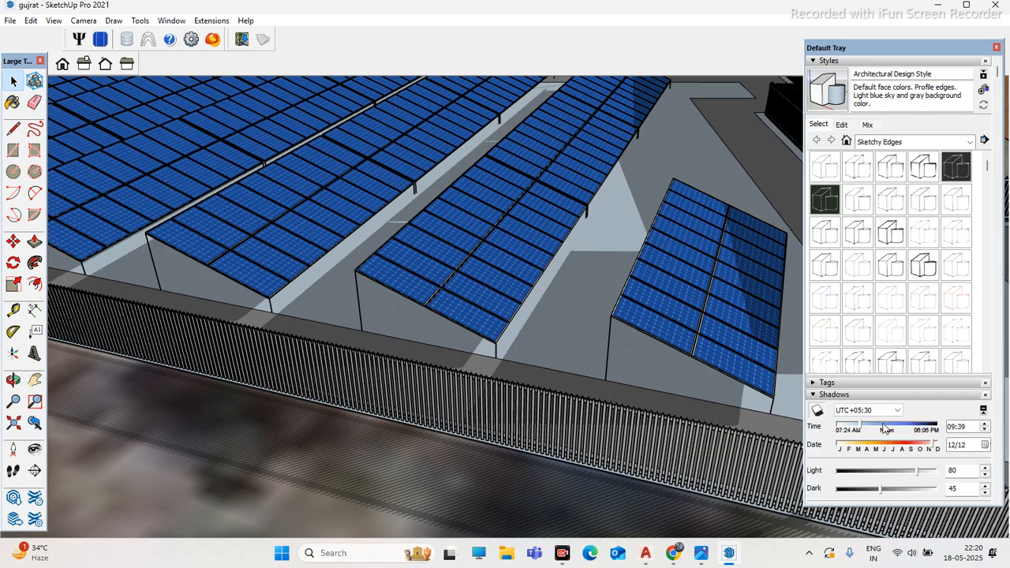
Step: Set the shadow time to 09:00 and the shadow date to 12/21
double_click(961, 427)
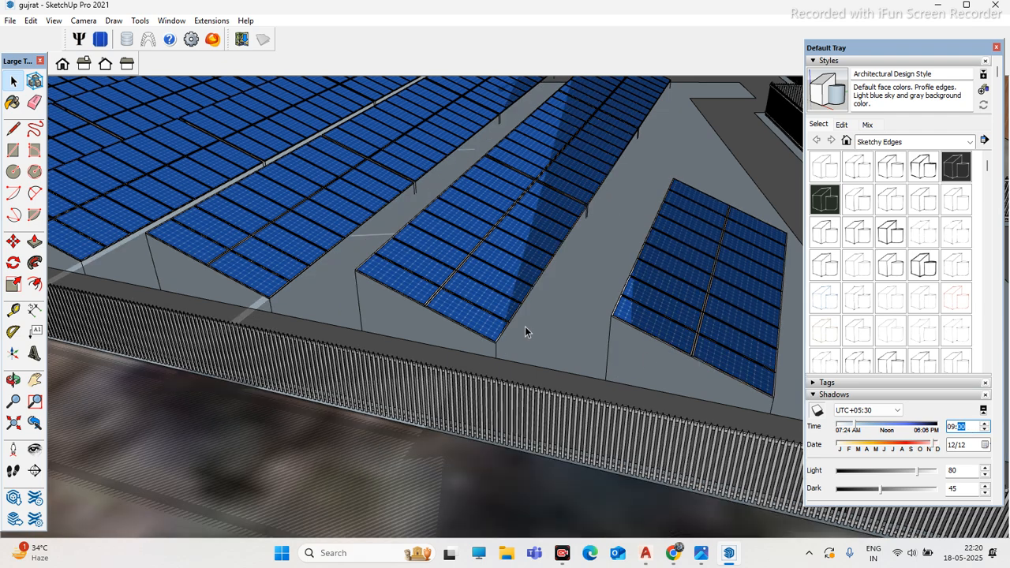
scroll(524, 332, down, 2)
click(984, 444)
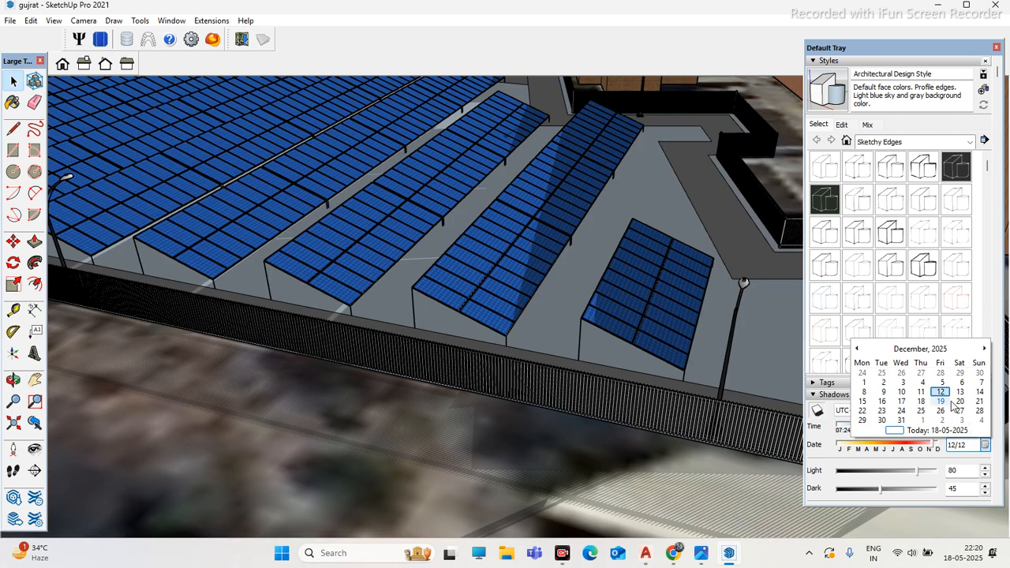
click(979, 402)
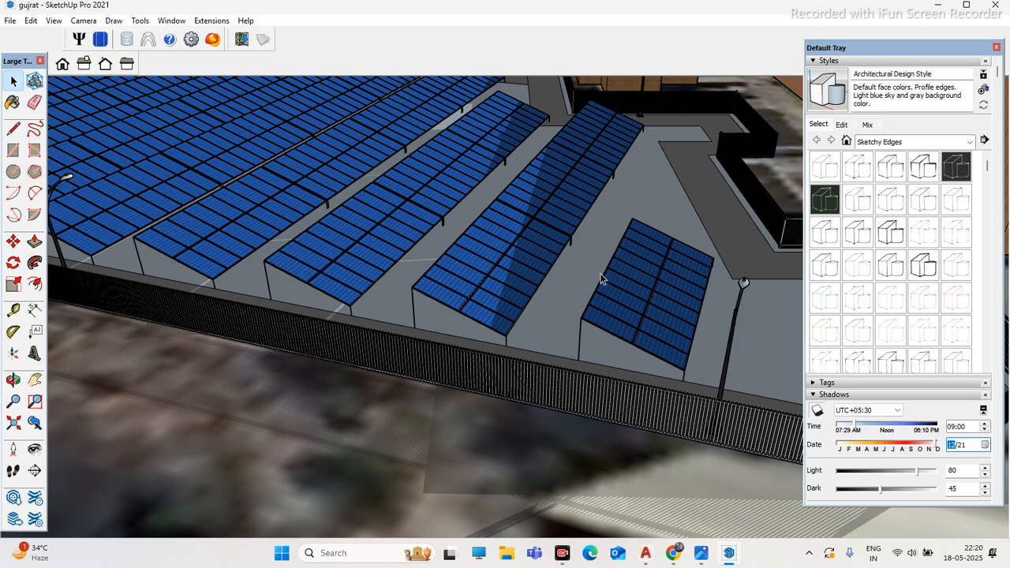
Step: Examine the shadows on the short end table and the row behind it from several angles
scroll(552, 283, down, 2)
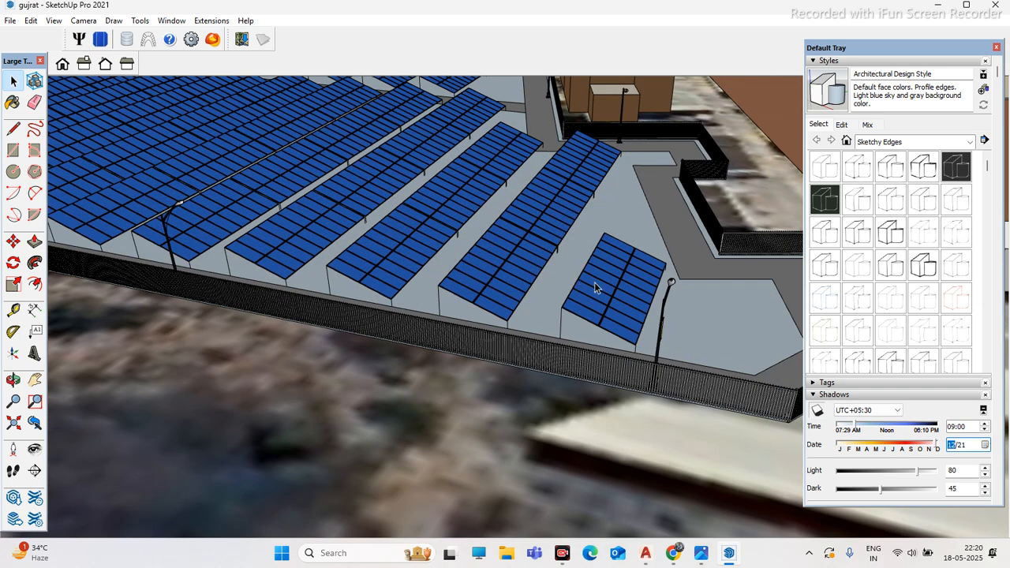
scroll(617, 292, down, 2)
middle_drag(621, 282, 480, 355)
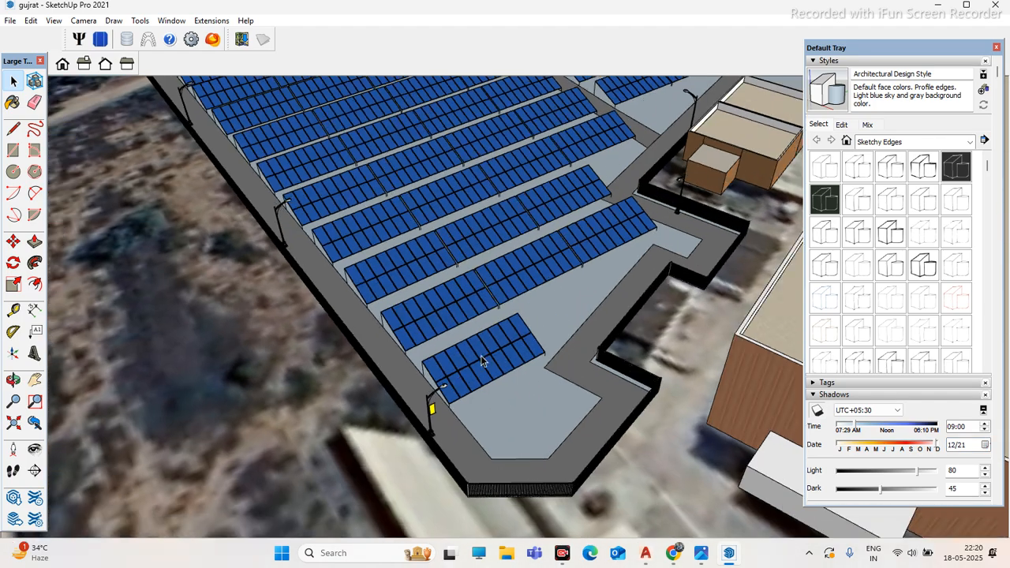
scroll(483, 355, up, 2)
scroll(482, 355, up, 1)
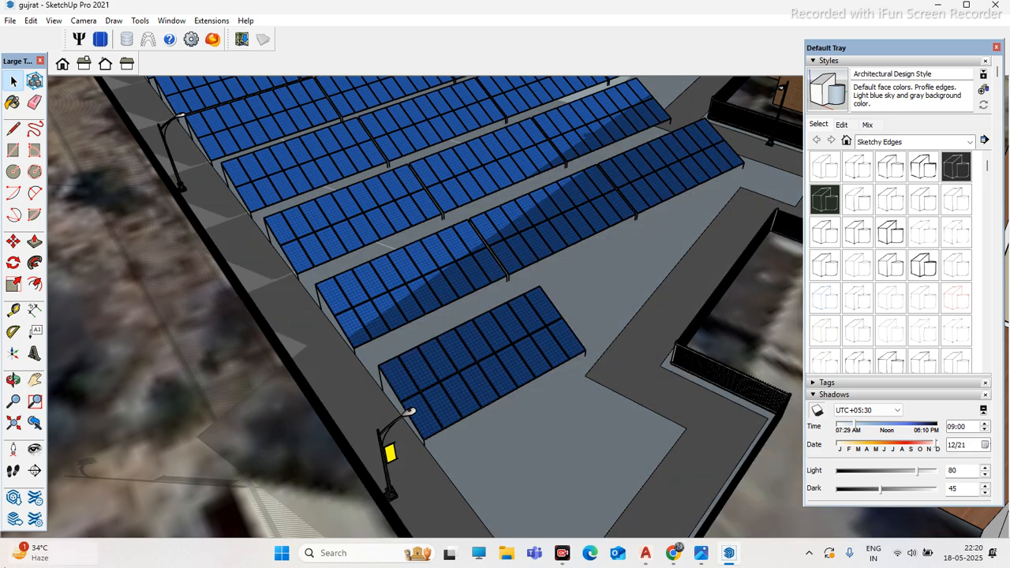
middle_drag(308, 414, 459, 400)
scroll(476, 383, up, 3)
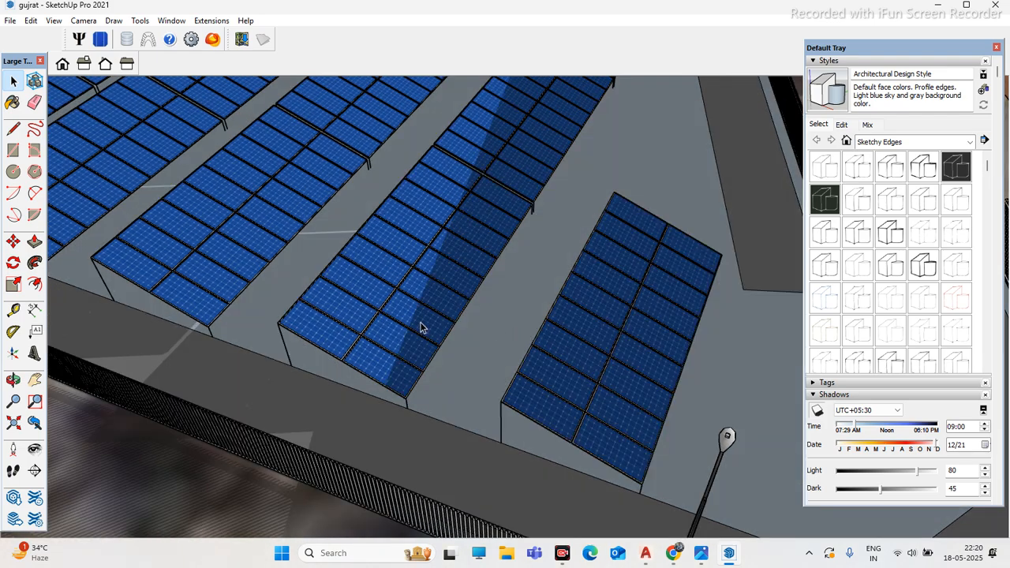
scroll(420, 324, down, 3)
middle_drag(605, 363, 500, 334)
scroll(498, 333, up, 3)
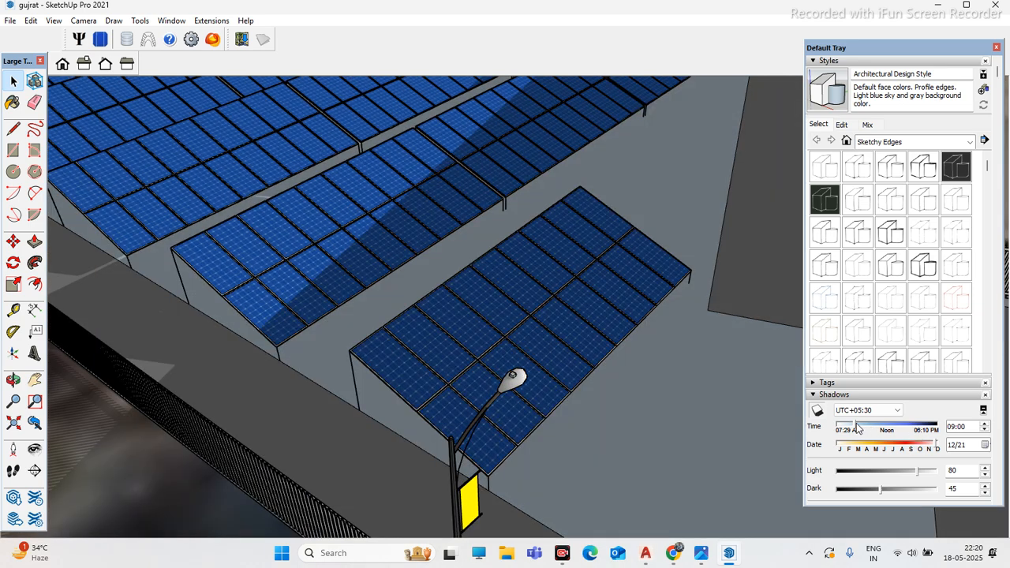
Step: Set the shadow time to 10:15 and inspect the shading on the end table and adjacent row
drag(857, 428, 865, 428)
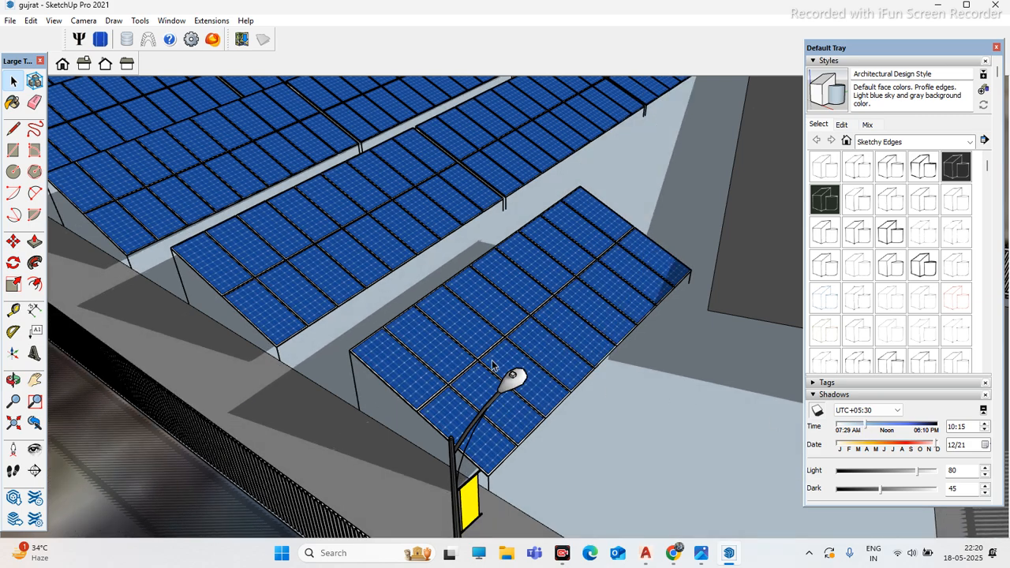
scroll(495, 365, down, 2)
scroll(509, 355, up, 2)
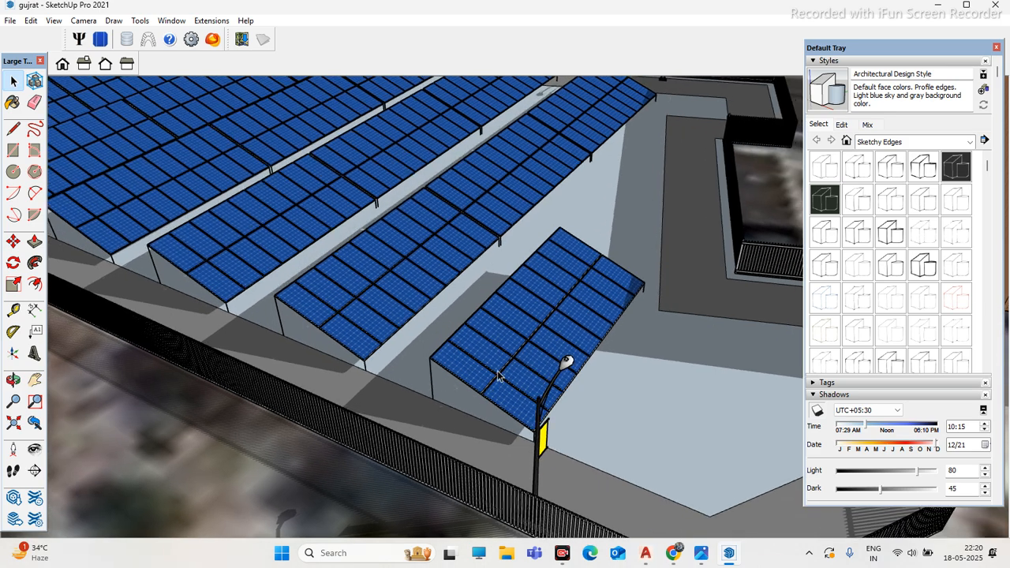
scroll(409, 353, up, 3)
scroll(508, 383, up, 2)
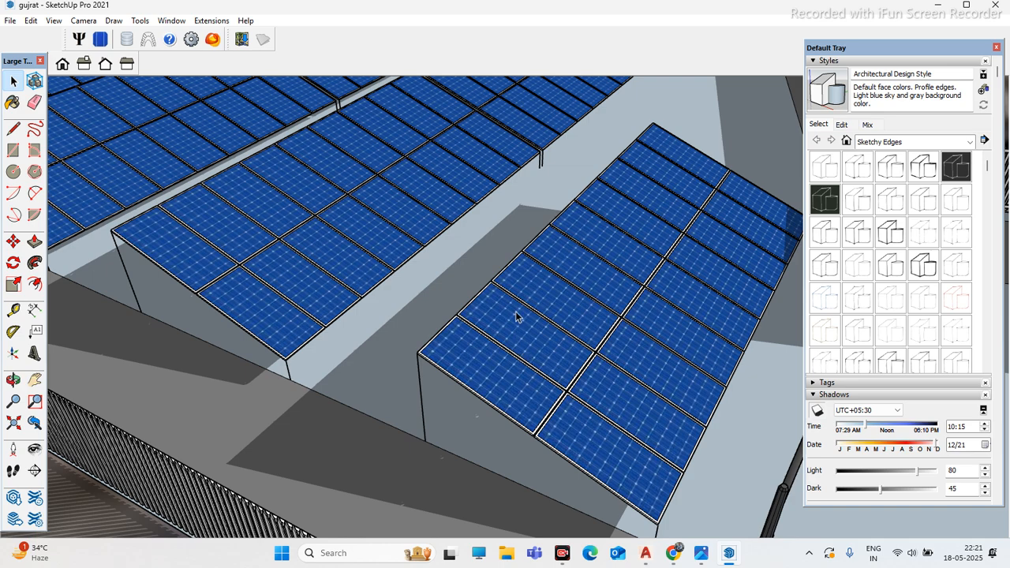
scroll(517, 307, down, 3)
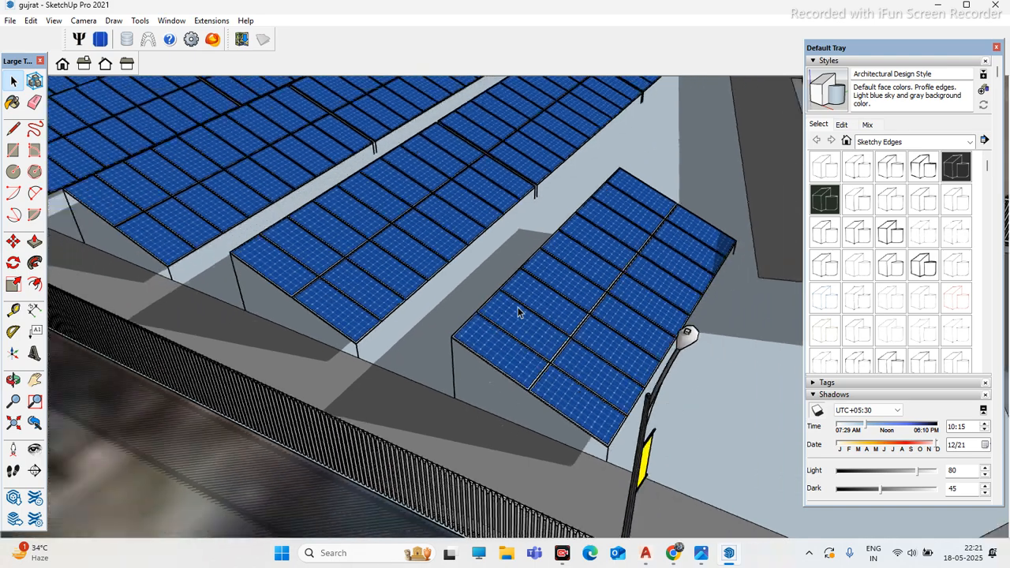
Step: Dimension the spacing between the front legs of the short end table and the adjacent row's table
mouse_move(359, 359)
middle_down()
mouse_move(495, 351)
mouse_move(450, 341)
middle_up()
click(450, 342)
click(35, 310)
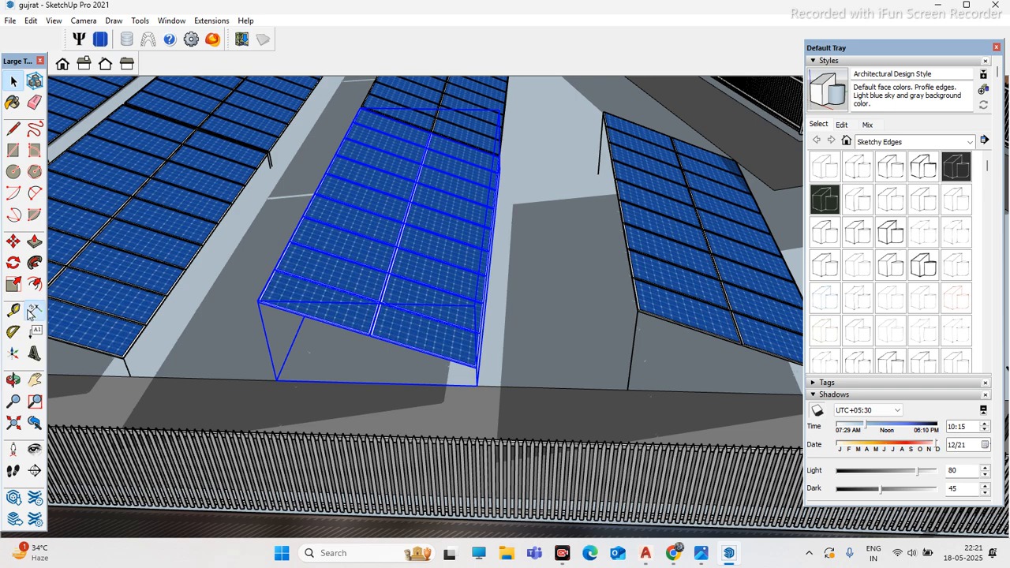
click(477, 385)
middle_drag(476, 384, 450, 387)
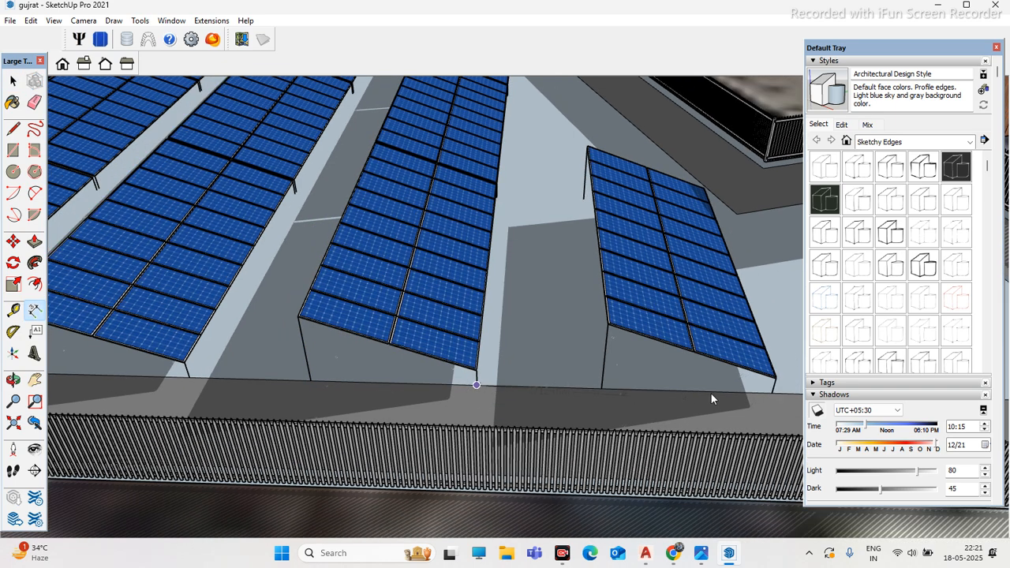
click(772, 392)
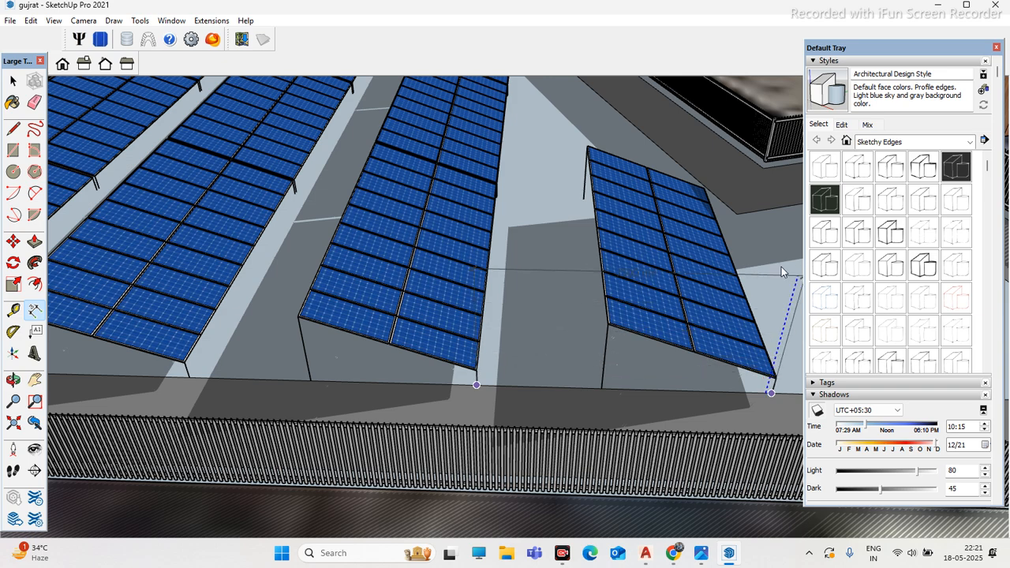
click(714, 377)
middle_drag(647, 379, 518, 351)
scroll(444, 387, up, 2)
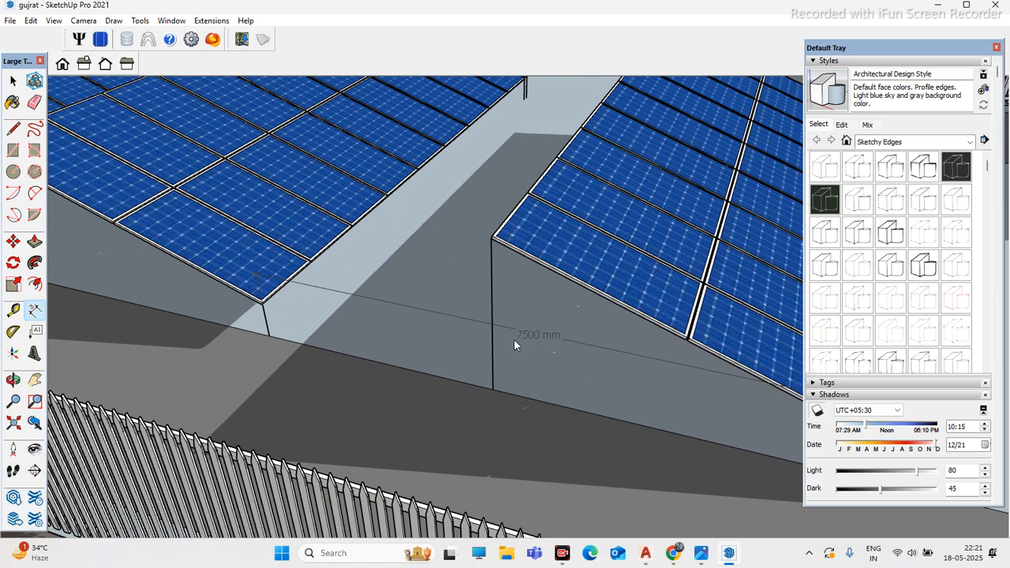
Step: Delete the fence-side panel table of the row adjacent to the short end table
click(13, 81)
scroll(445, 375, down, 3)
click(372, 308)
scroll(447, 336, up, 2)
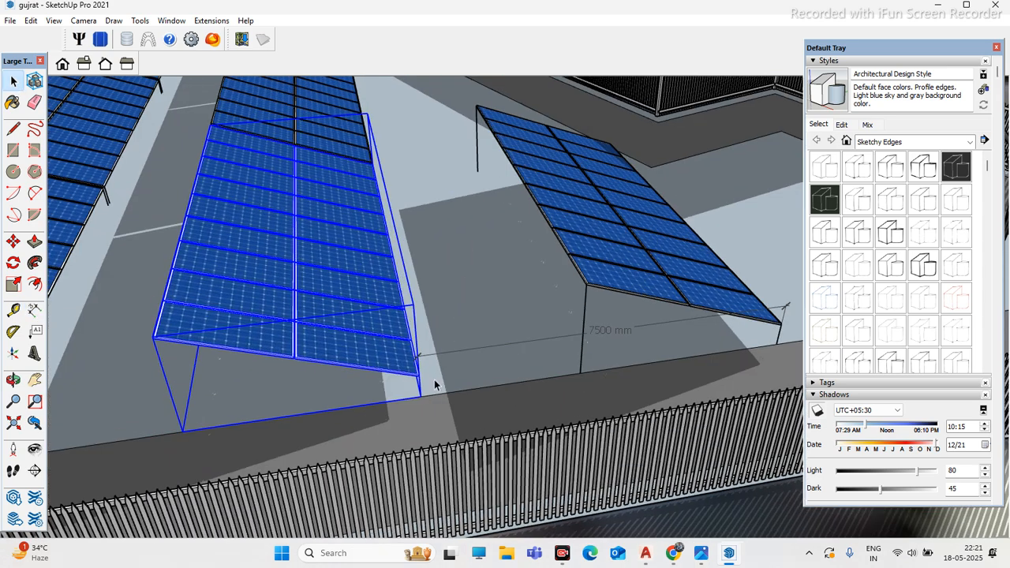
key(Delete)
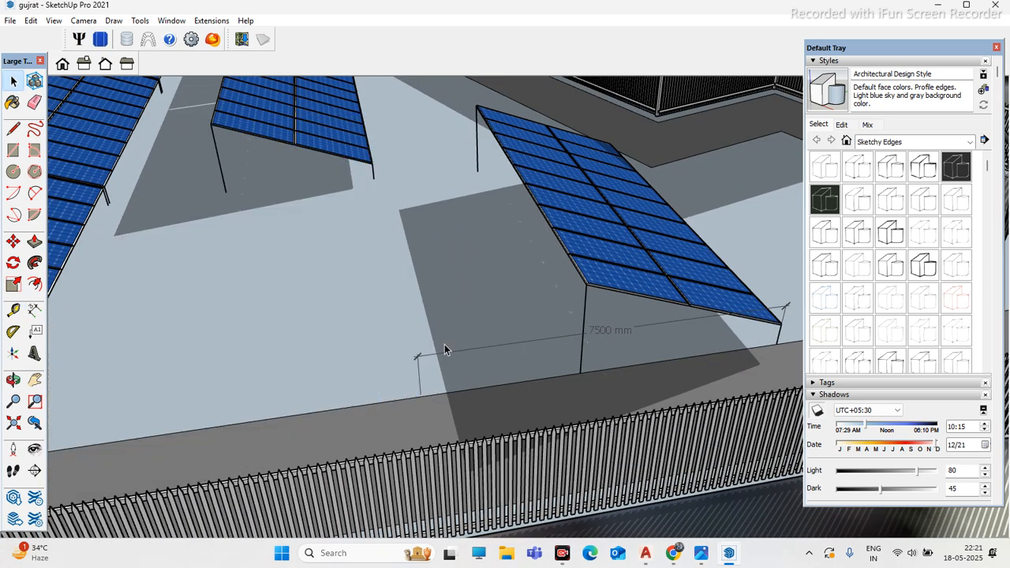
Step: Copy the short end table along the ground edge into the gap left by the deleted table
scroll(423, 341, down, 2)
click(592, 290)
scroll(559, 356, up, 2)
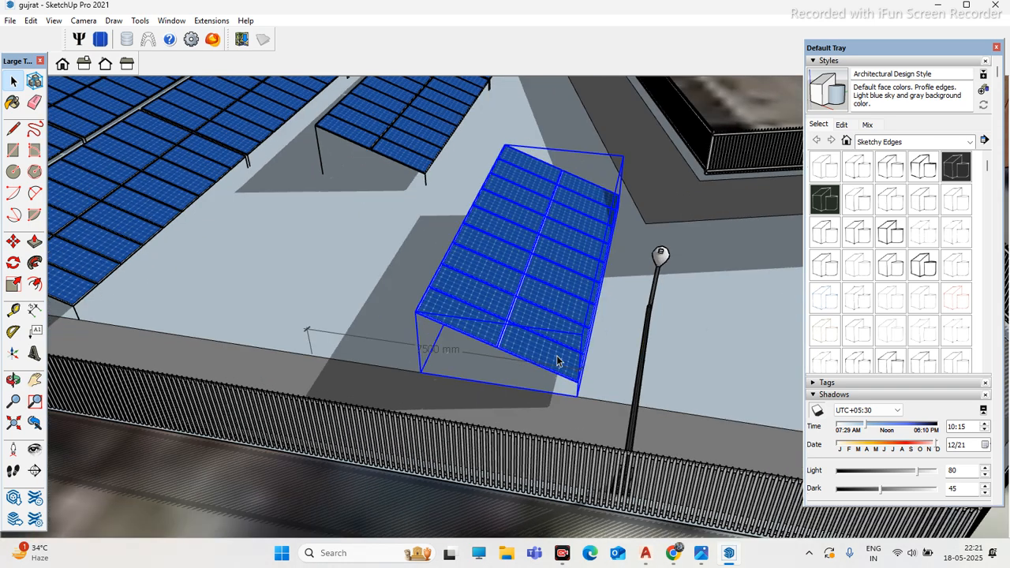
scroll(576, 388, up, 1)
key(m)
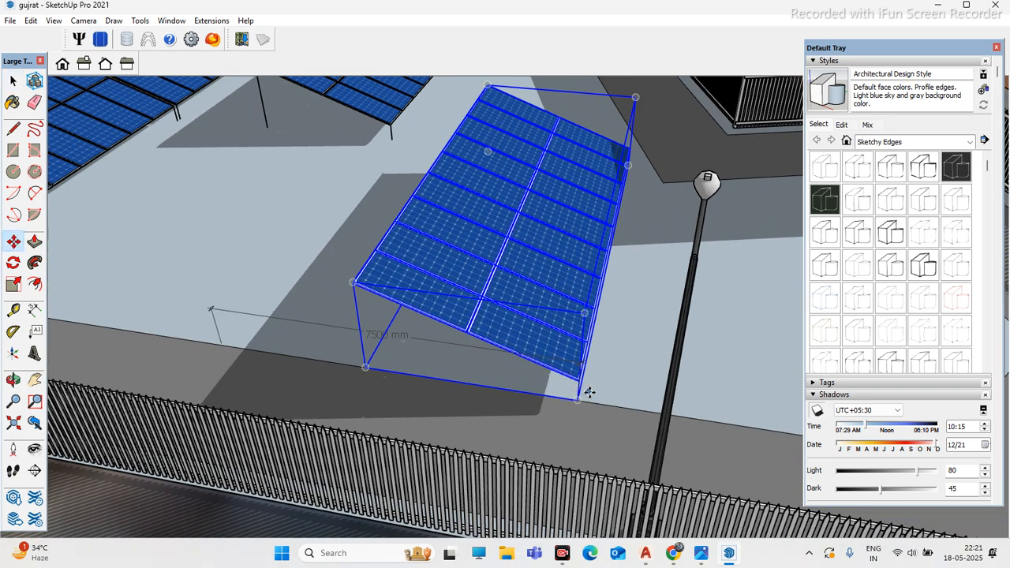
click(578, 401)
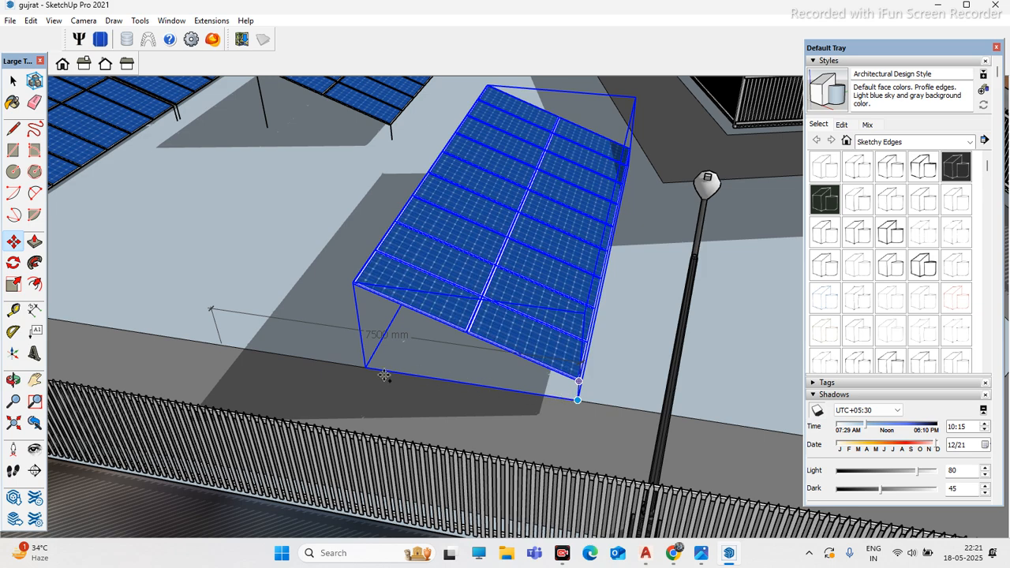
click(324, 360)
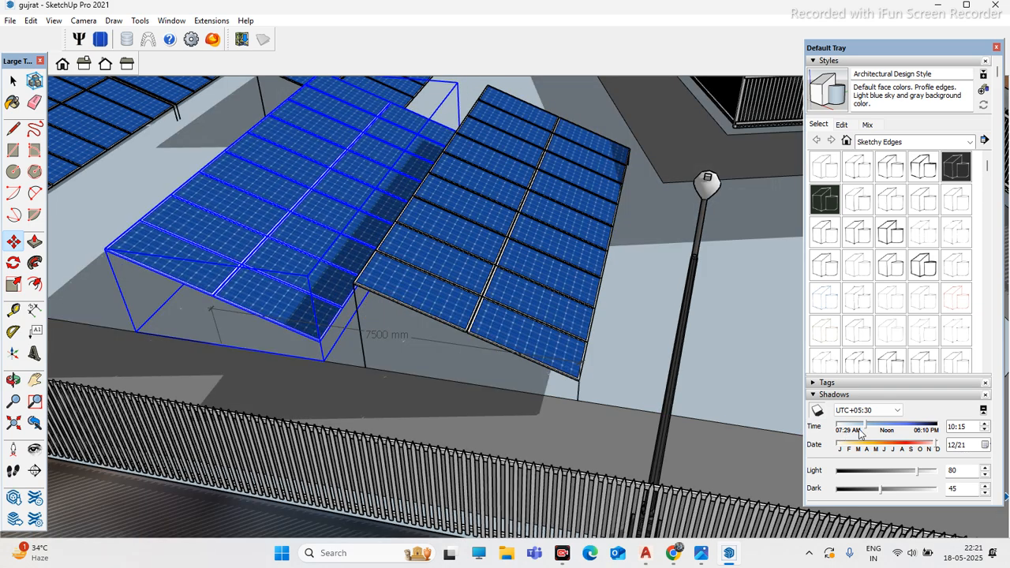
Step: Set the shadow time to 09:05 and view the shading on the copied table up close
drag(865, 427, 854, 430)
middle_drag(332, 390, 426, 428)
scroll(427, 428, up, 3)
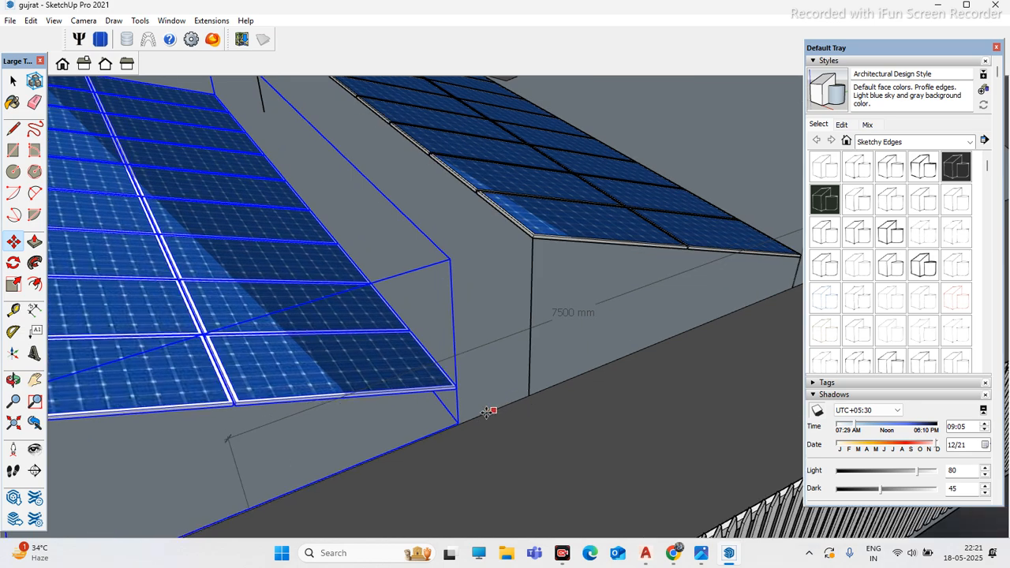
Step: Move the copied table in stages along the ground edge, farther from the end table, to reduce its shading
click(526, 395)
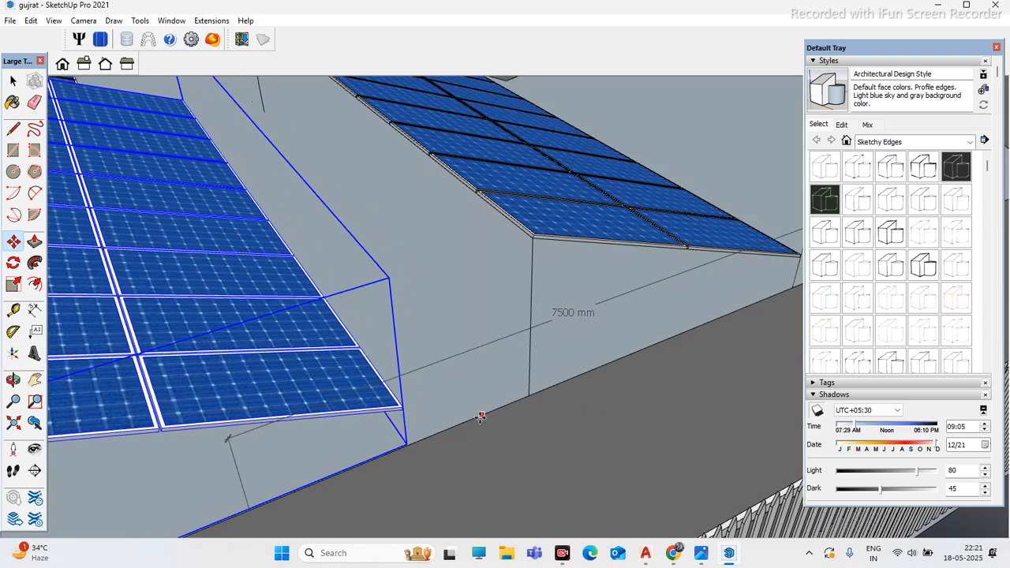
click(446, 429)
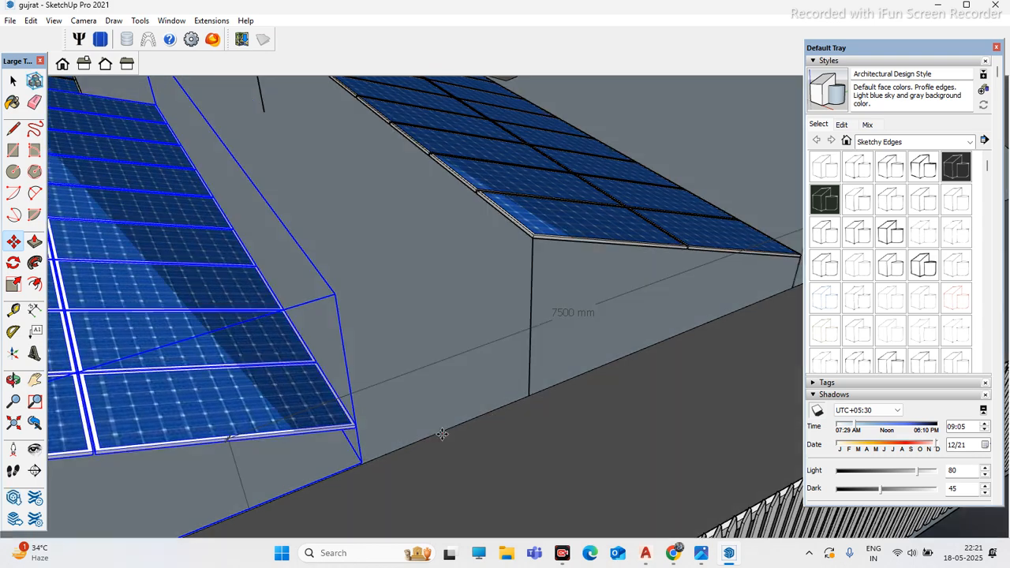
scroll(567, 401, down, 3)
scroll(529, 402, up, 3)
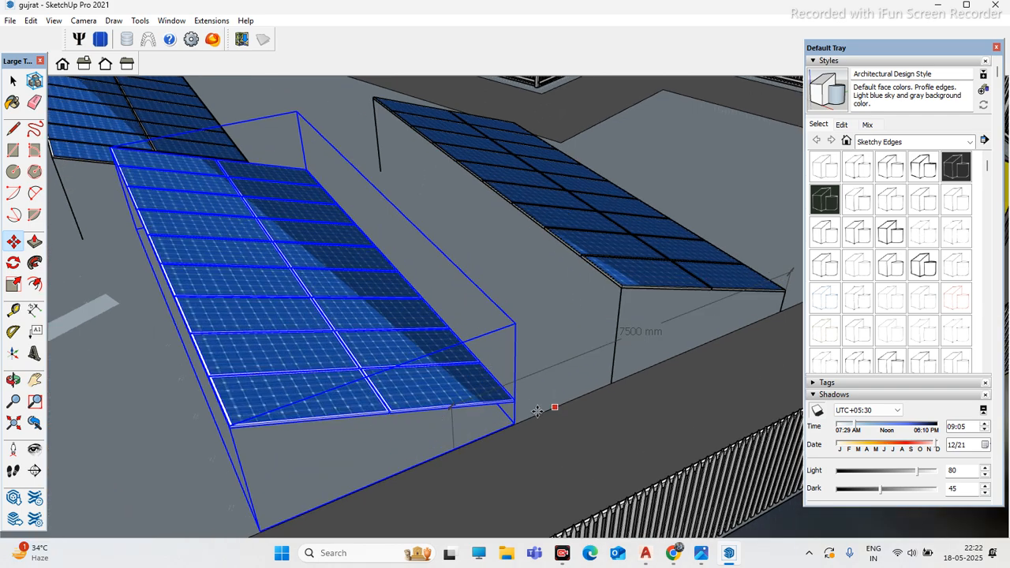
click(545, 409)
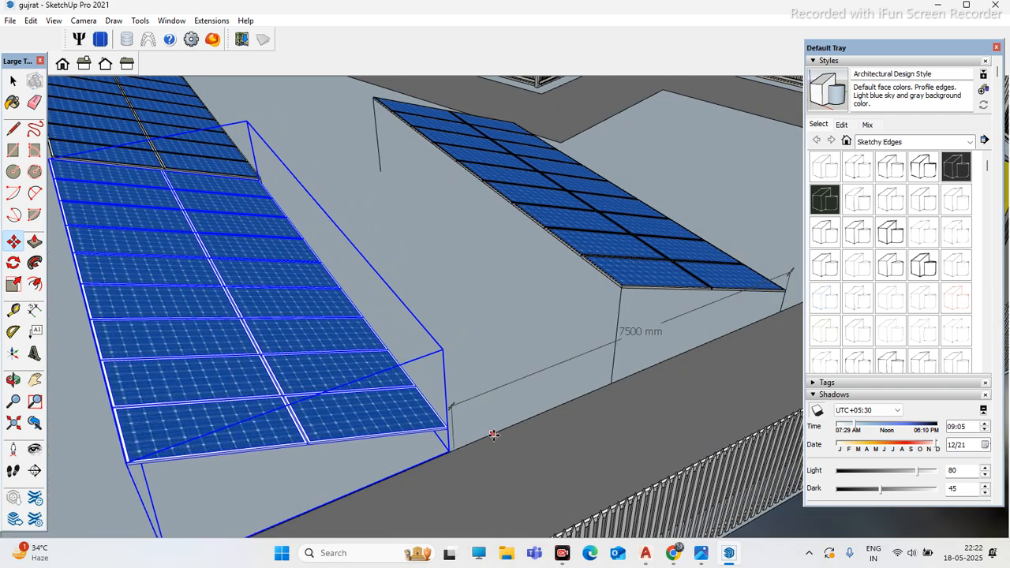
click(493, 436)
scroll(483, 437, up, 2)
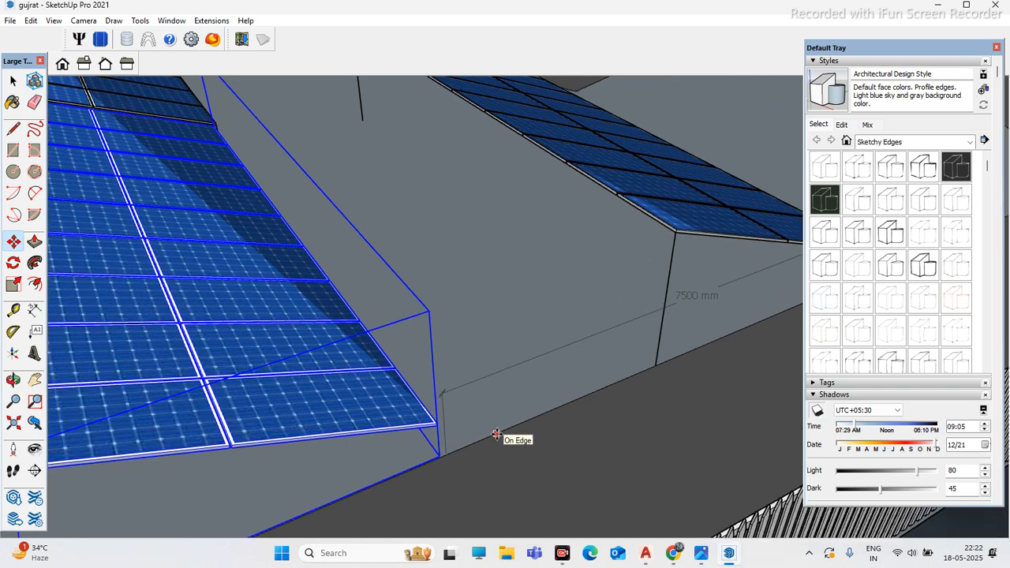
Step: Move the copied table a little farther from the end table along the ground edge and set the shadow time to 09:17
click(483, 439)
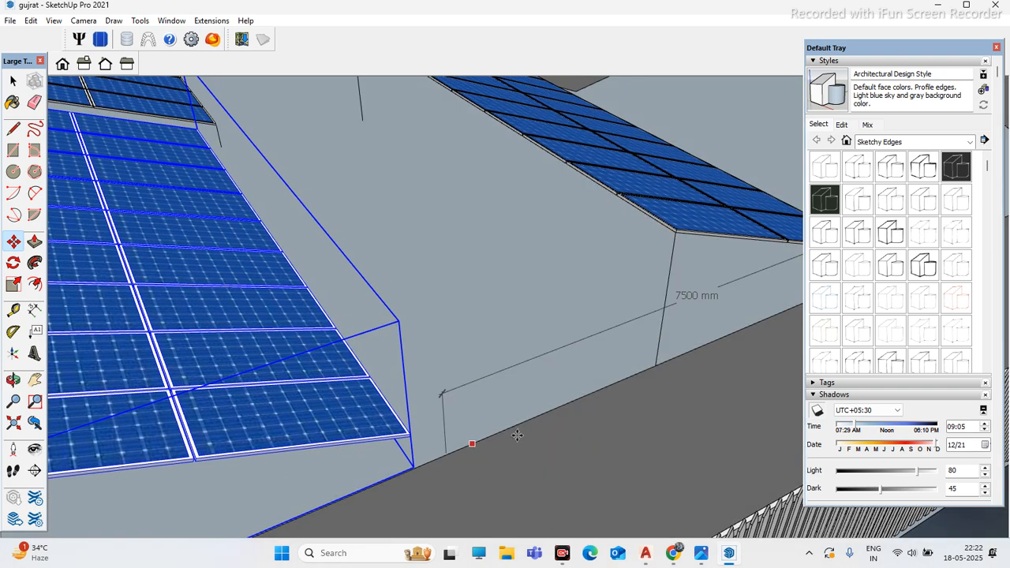
click(511, 439)
scroll(511, 439, down, 5)
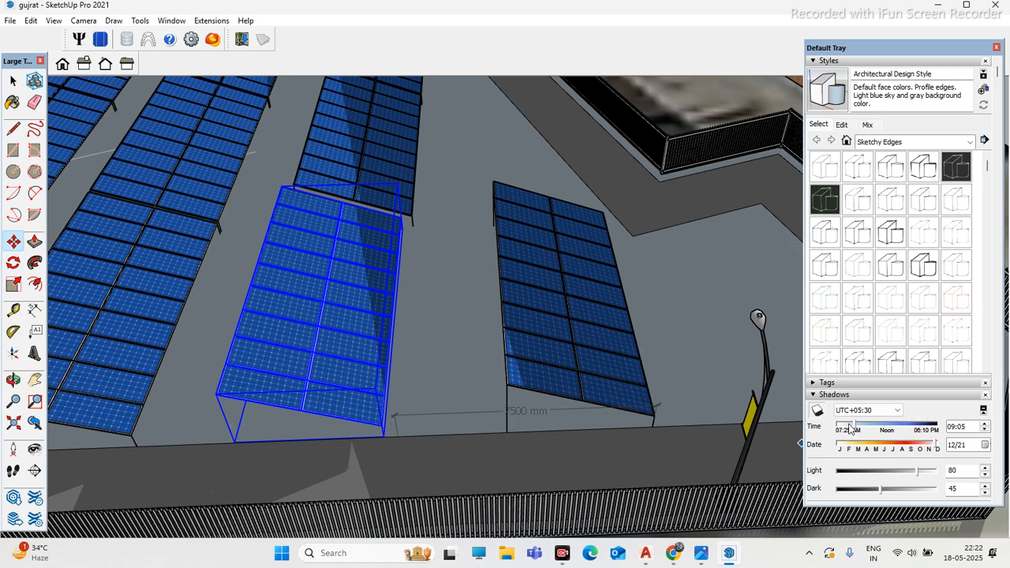
drag(855, 429, 856, 428)
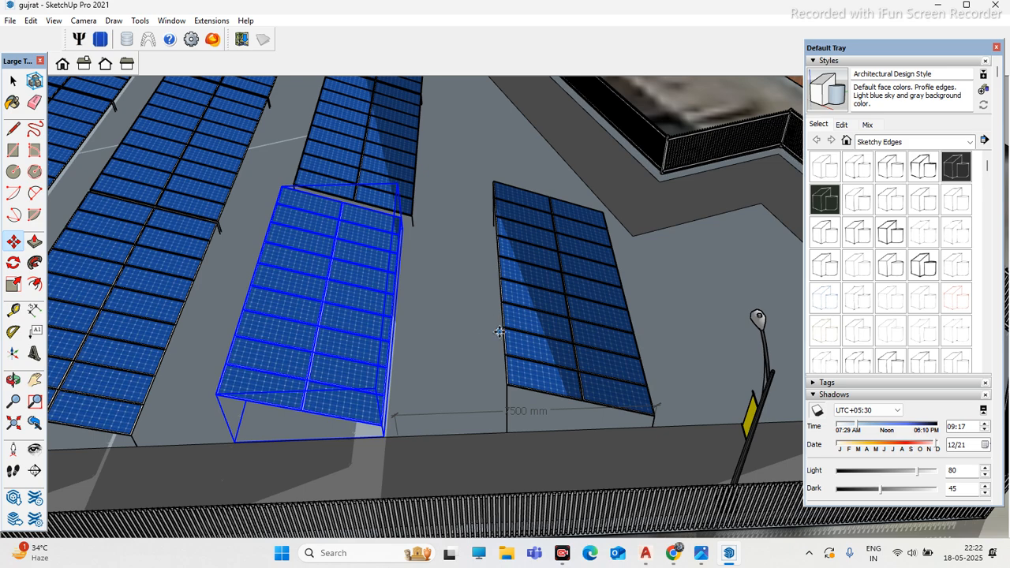
scroll(345, 300, up, 2)
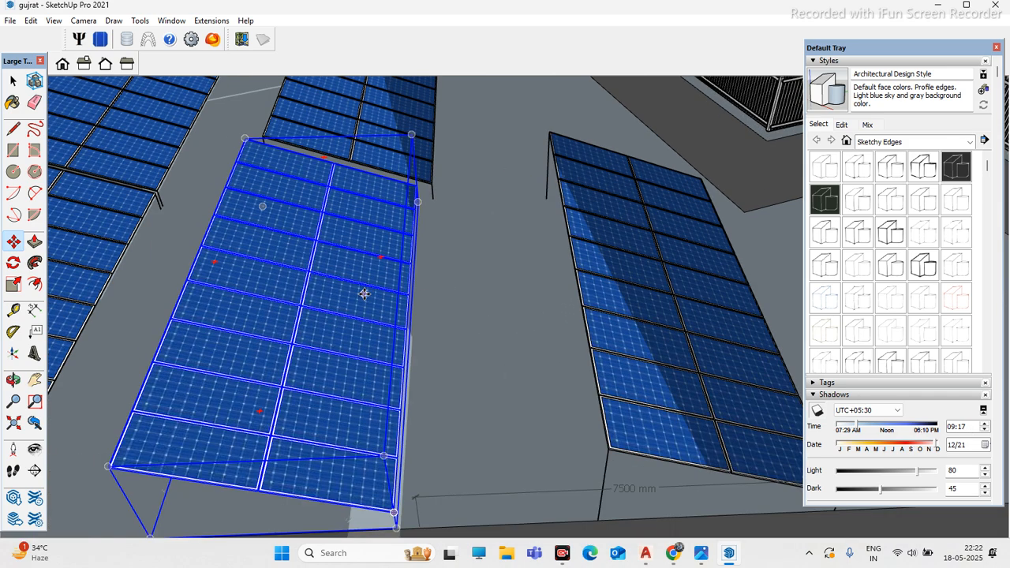
Step: Set the shadow time to 16:01 and inspect the afternoon shadows between the copied table and the end table
drag(859, 429, 918, 425)
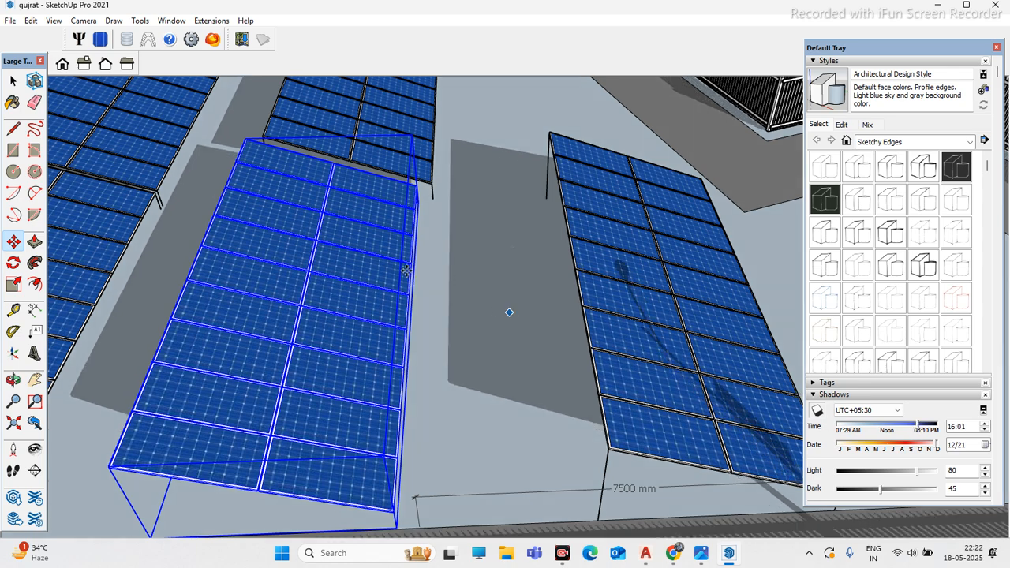
middle_drag(371, 337, 383, 416)
scroll(366, 440, up, 3)
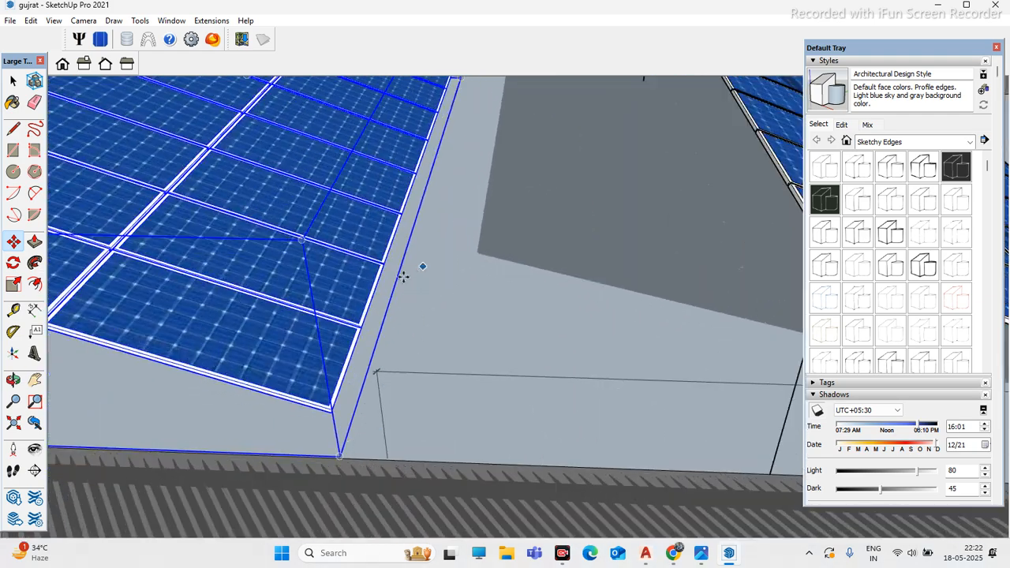
scroll(374, 292, down, 2)
scroll(352, 393, up, 2)
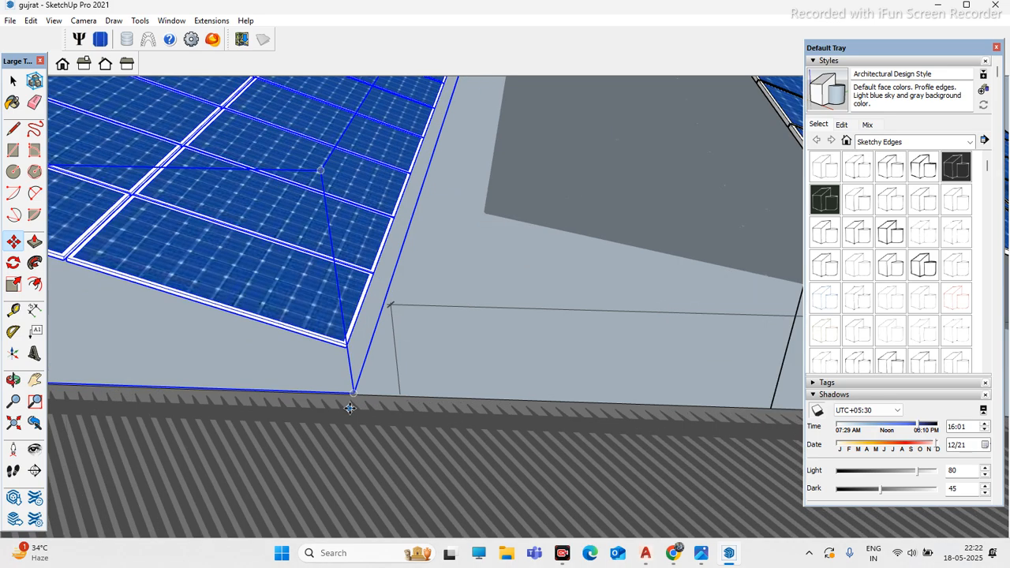
scroll(359, 398, down, 2)
scroll(441, 326, down, 2)
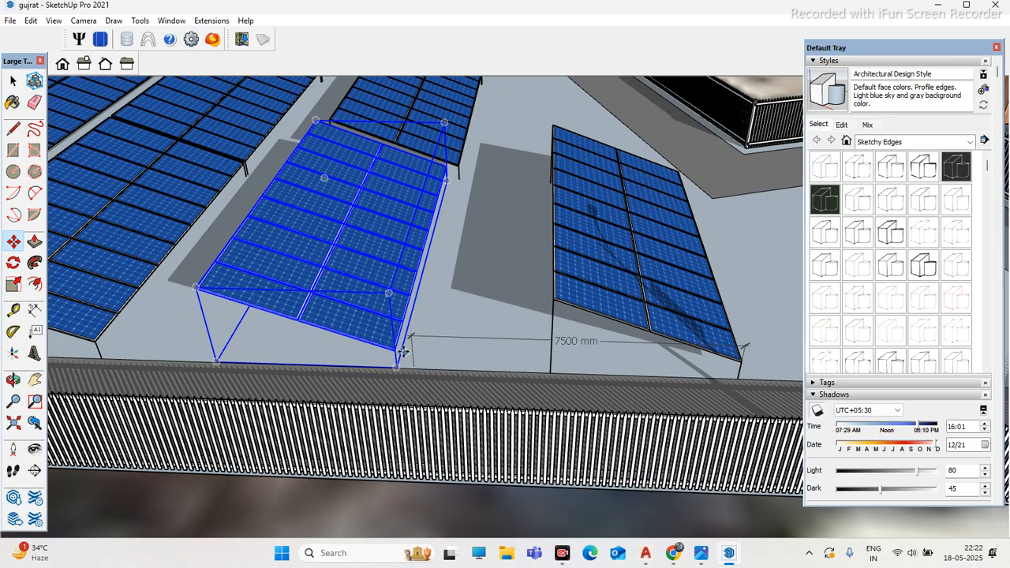
scroll(217, 277, down, 3)
scroll(447, 310, down, 2)
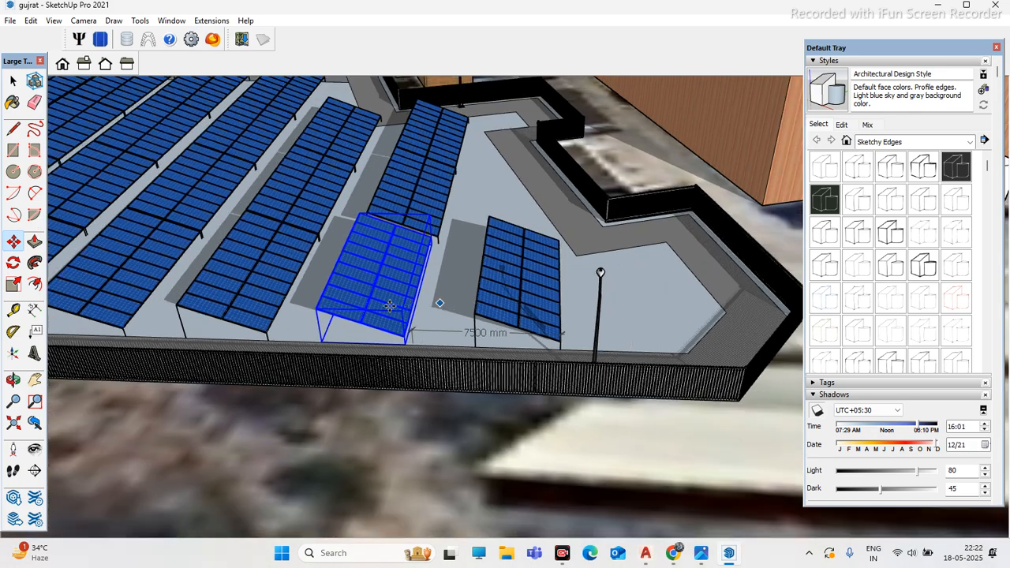
Step: Move the copied table slightly back along the ground edge toward the end table, starting from its lower corner
scroll(394, 347, up, 5)
scroll(422, 345, up, 4)
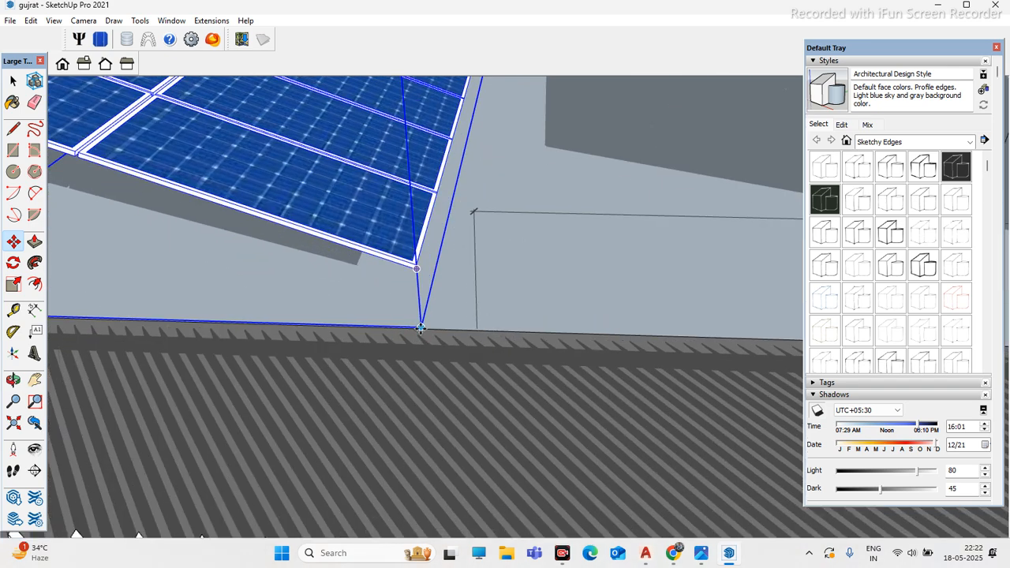
click(422, 326)
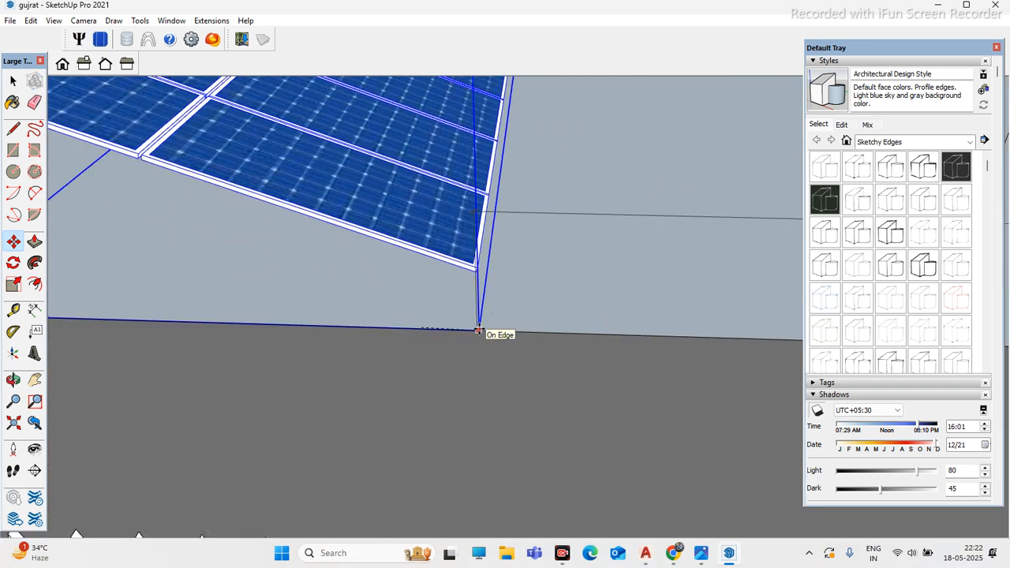
click(478, 332)
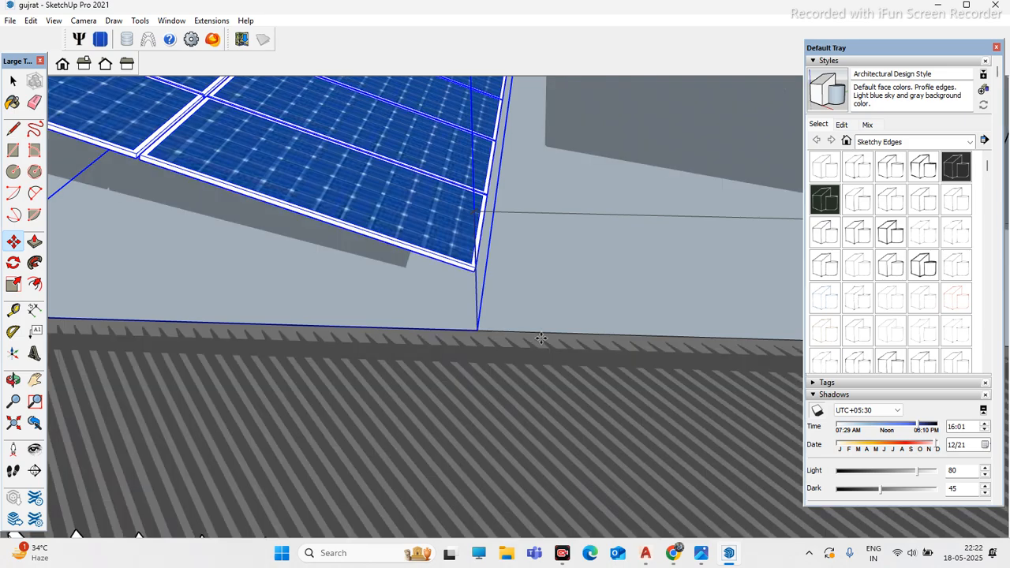
scroll(507, 353, down, 6)
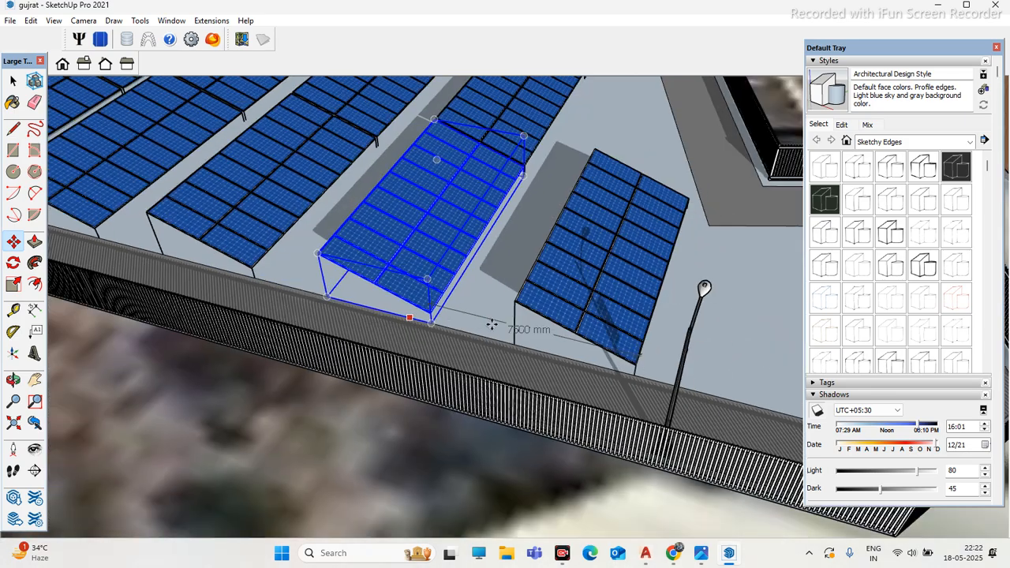
Step: Examine the gap between the copied table and the end table around the 7500 mm dimension from several angles
scroll(528, 337, up, 5)
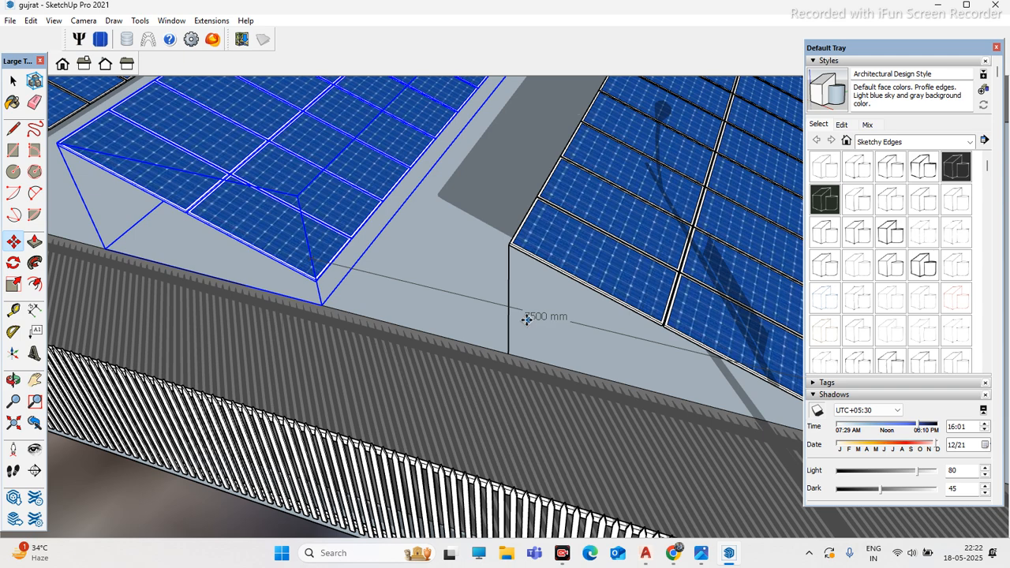
scroll(489, 317, down, 3)
scroll(513, 322, up, 2)
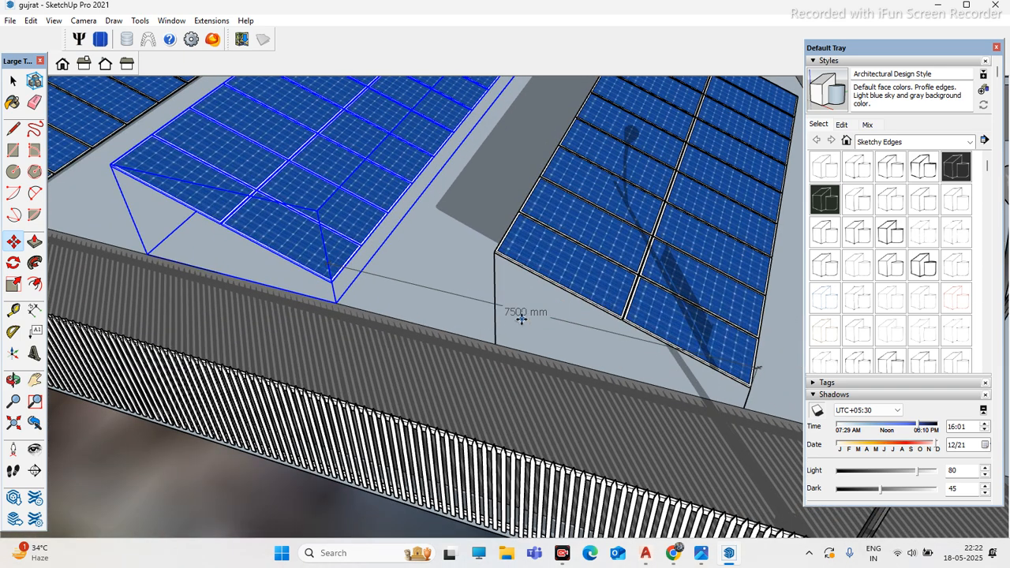
scroll(513, 312, up, 2)
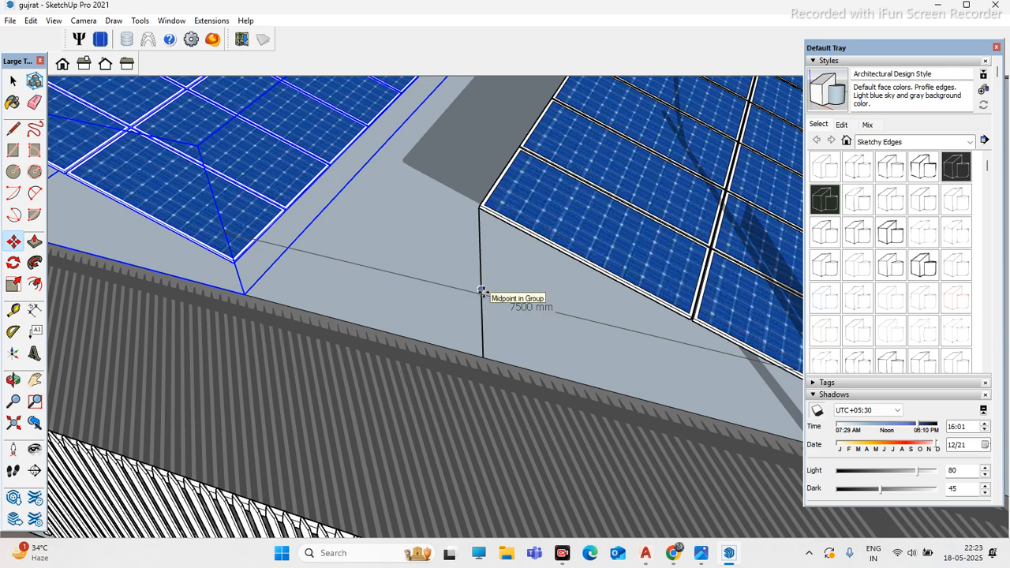
scroll(492, 306, down, 2)
scroll(478, 329, up, 4)
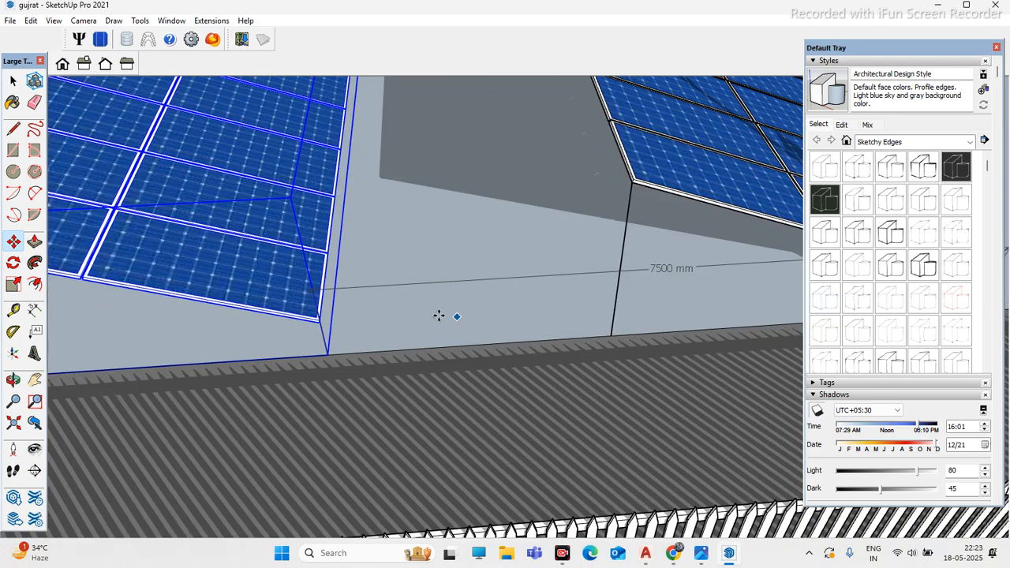
scroll(438, 315, down, 2)
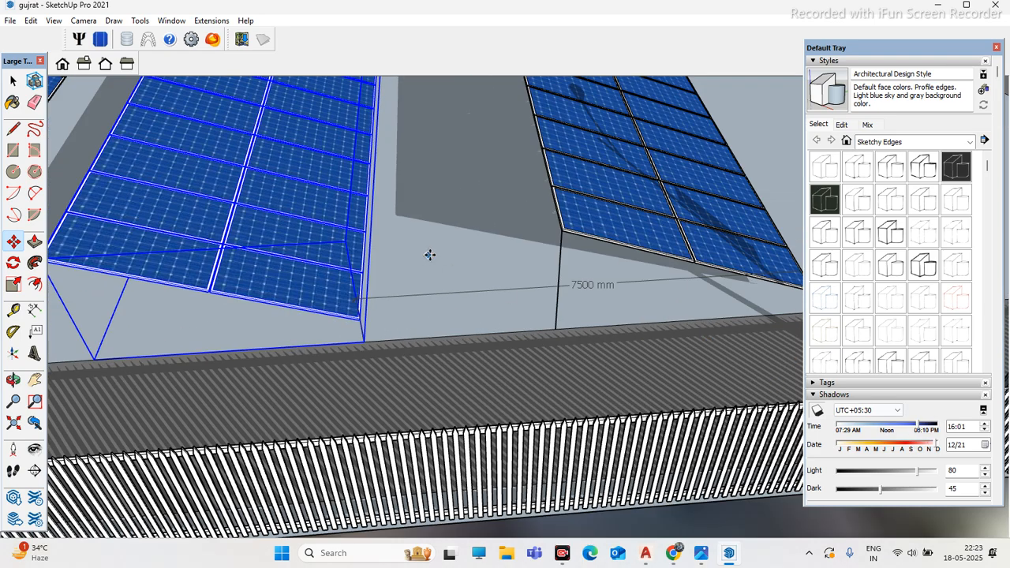
scroll(428, 255, down, 2)
Step: Try shadow times of 09:42, 09:50 and 09:05, settle on 09:30, and check the shading on the copied table
drag(919, 427, 860, 428)
scroll(710, 395, down, 4)
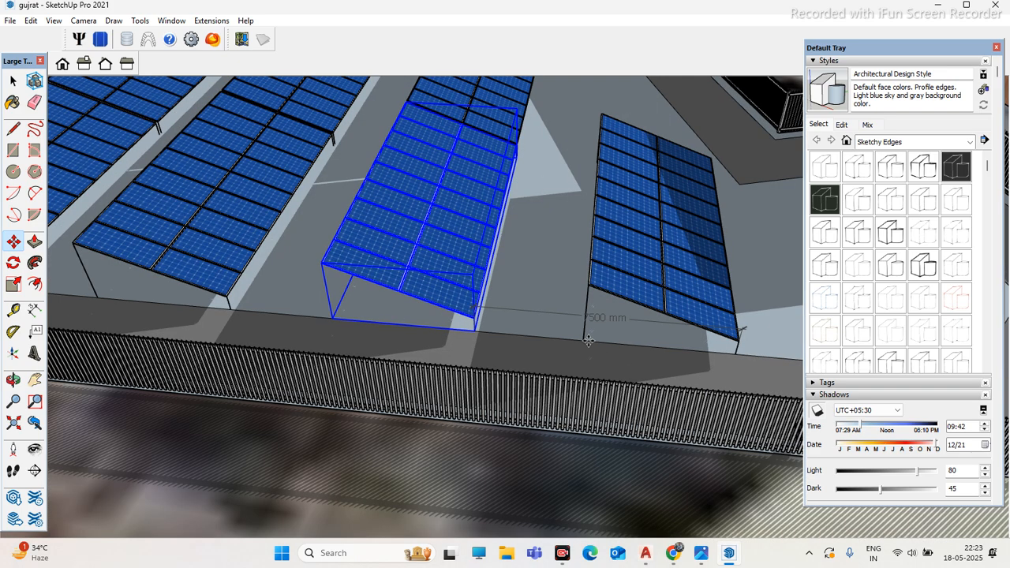
scroll(532, 208, up, 4)
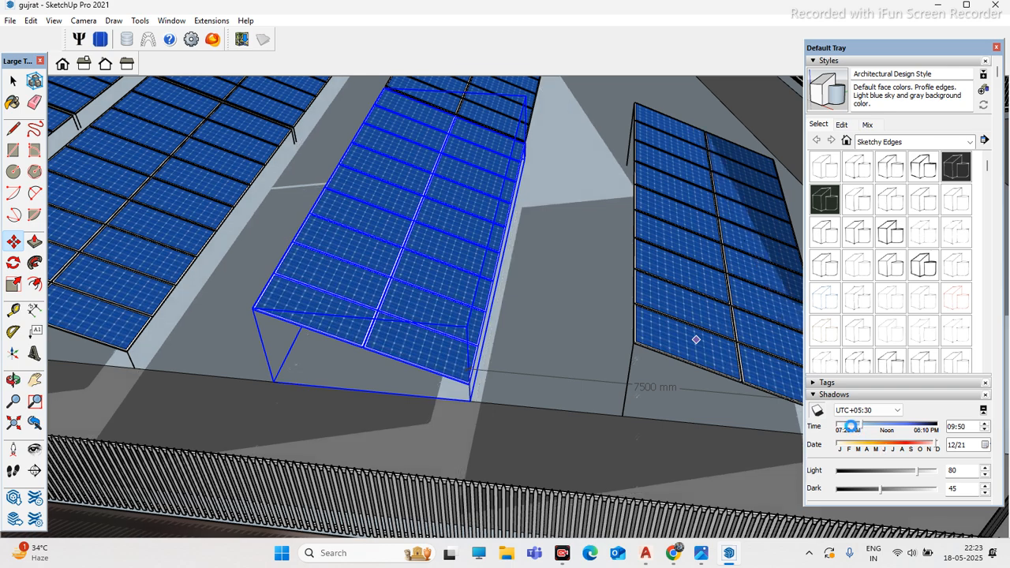
click(851, 431)
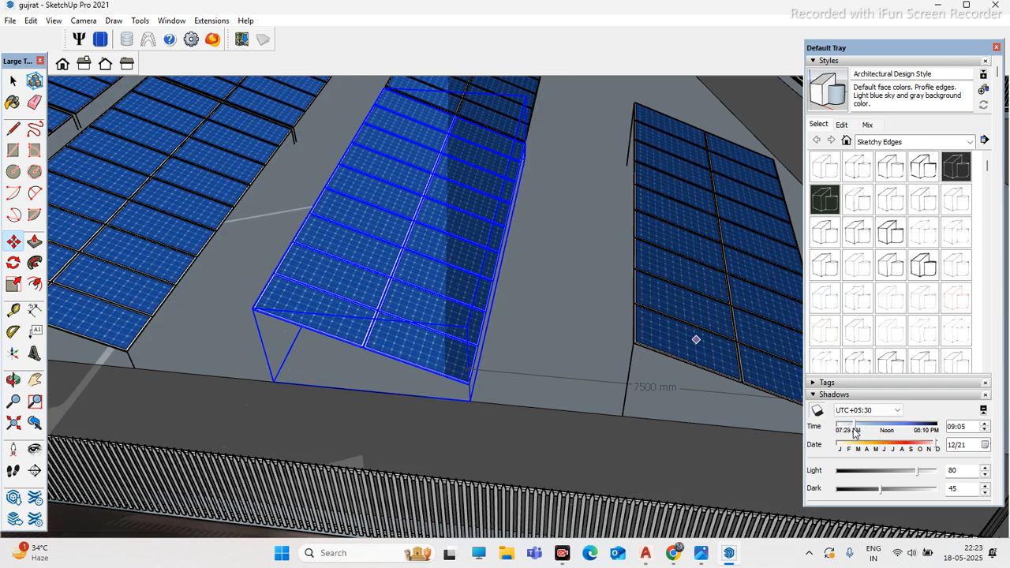
drag(853, 431, 857, 431)
middle_drag(564, 361, 420, 249)
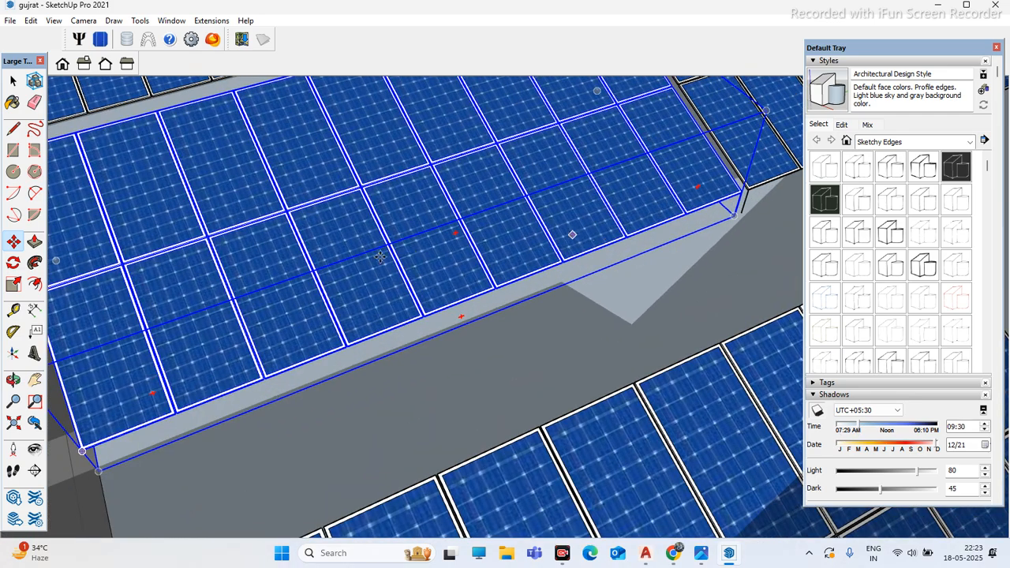
scroll(639, 241, down, 6)
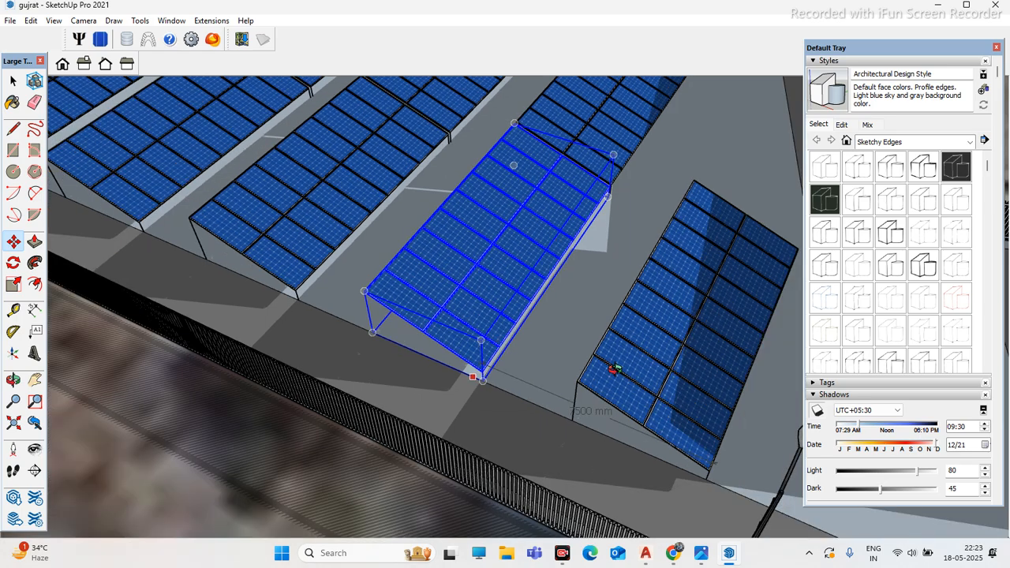
Step: Examine the 09:30 shadow beside the fence-side end of the copied table up close
middle_drag(614, 368, 600, 403)
scroll(553, 383, up, 3)
click(14, 81)
scroll(442, 293, down, 3)
scroll(475, 303, up, 3)
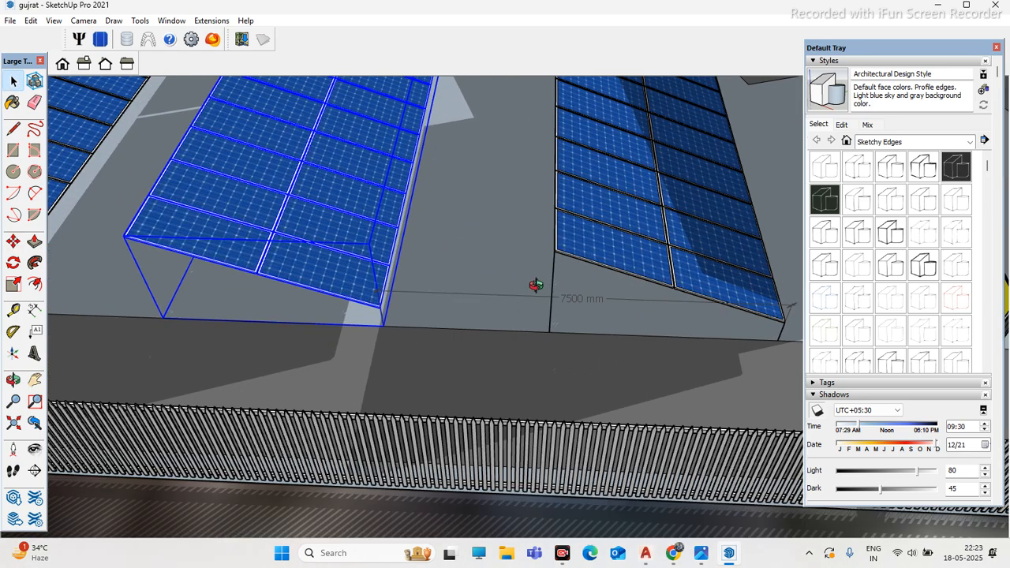
middle_drag(536, 285, 506, 289)
scroll(401, 311, up, 2)
scroll(415, 306, down, 2)
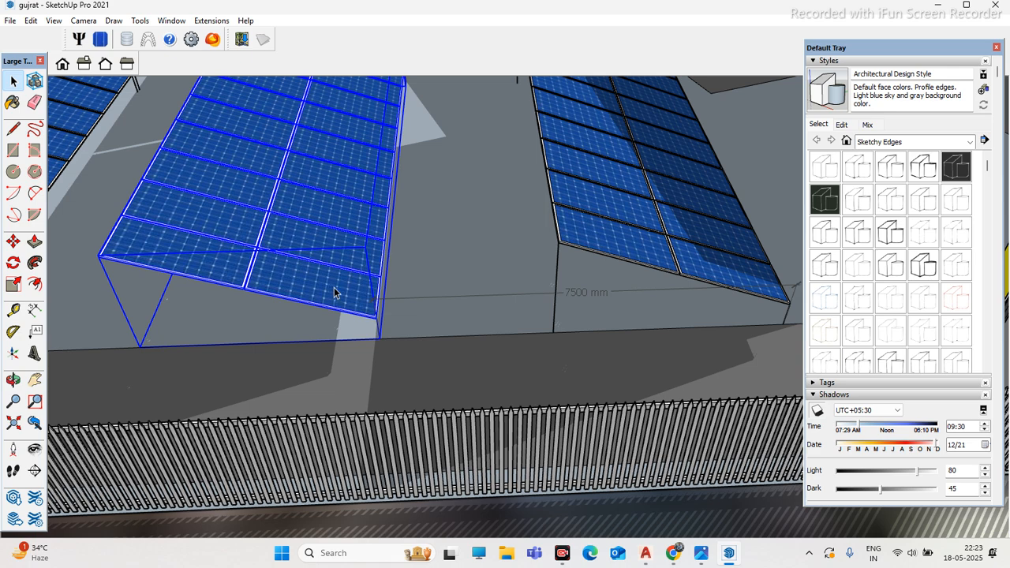
Step: Copy the selected table along the ground edge to the neighbouring row, away from the end table
scroll(363, 285, down, 2)
key(m)
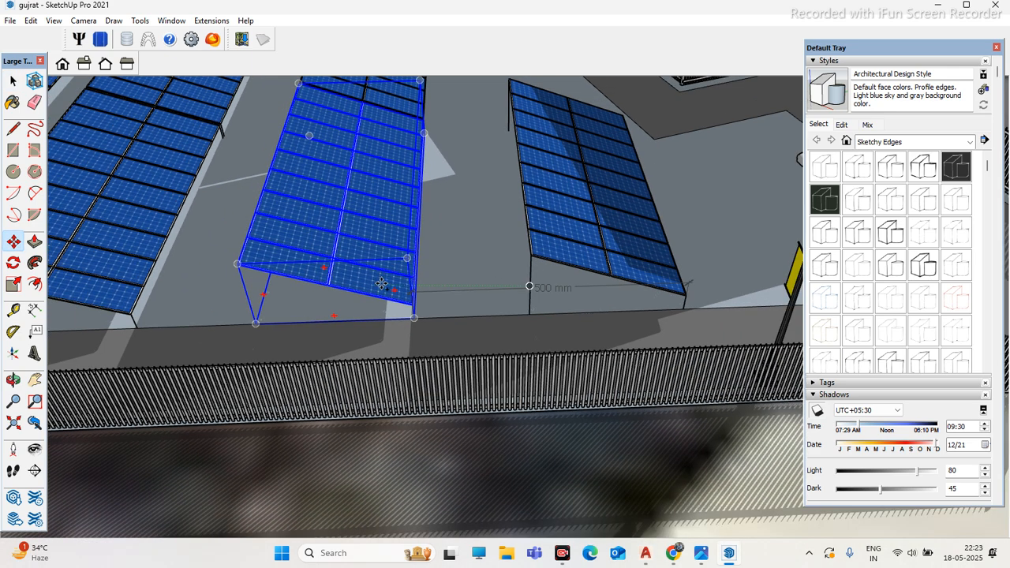
key(ctrl)
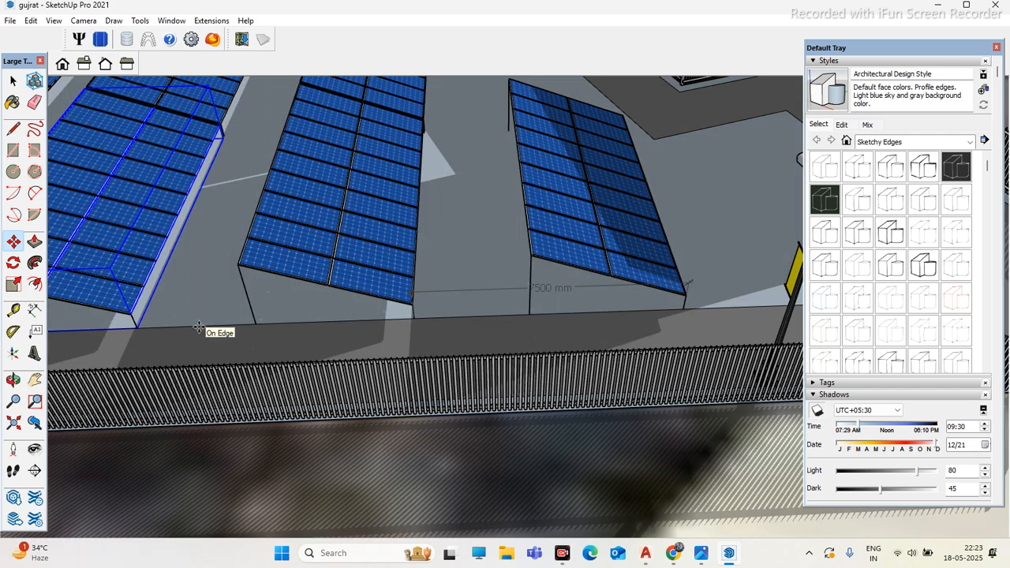
Step: View the row layout and its morning shadows together with the surrounding site from farther out
scroll(303, 301, down, 3)
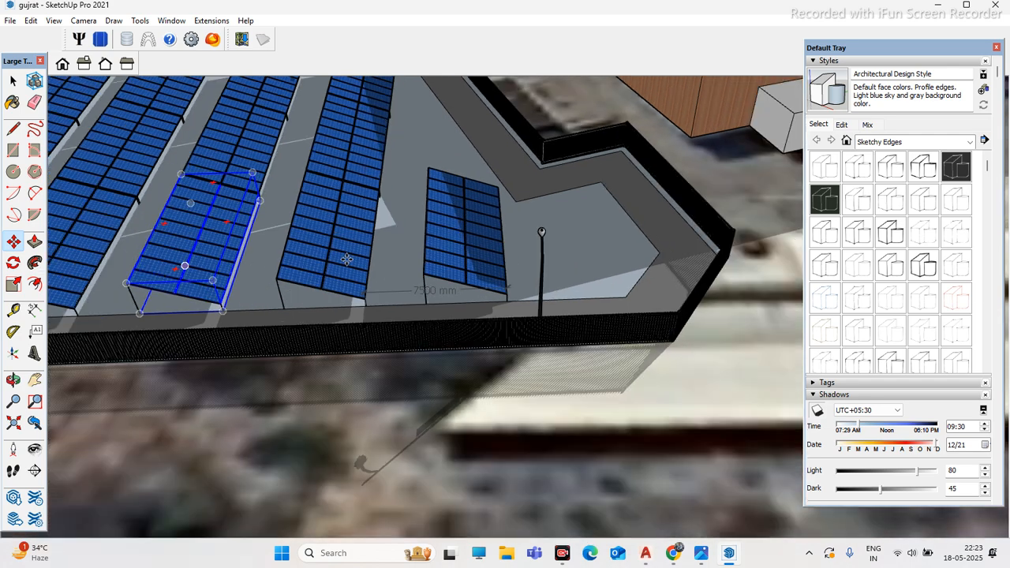
scroll(390, 266, down, 2)
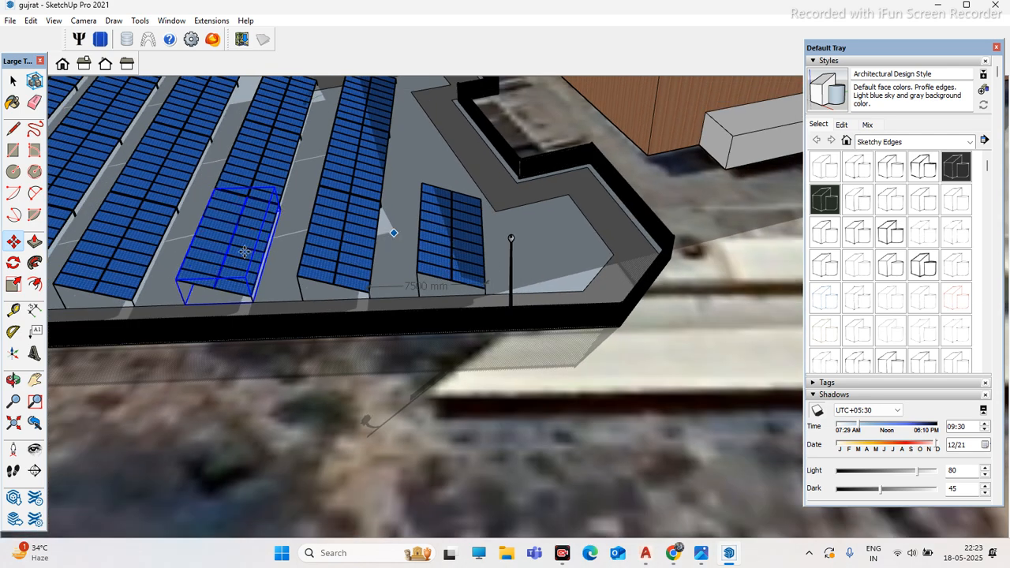
scroll(304, 245, down, 2)
scroll(418, 264, down, 3)
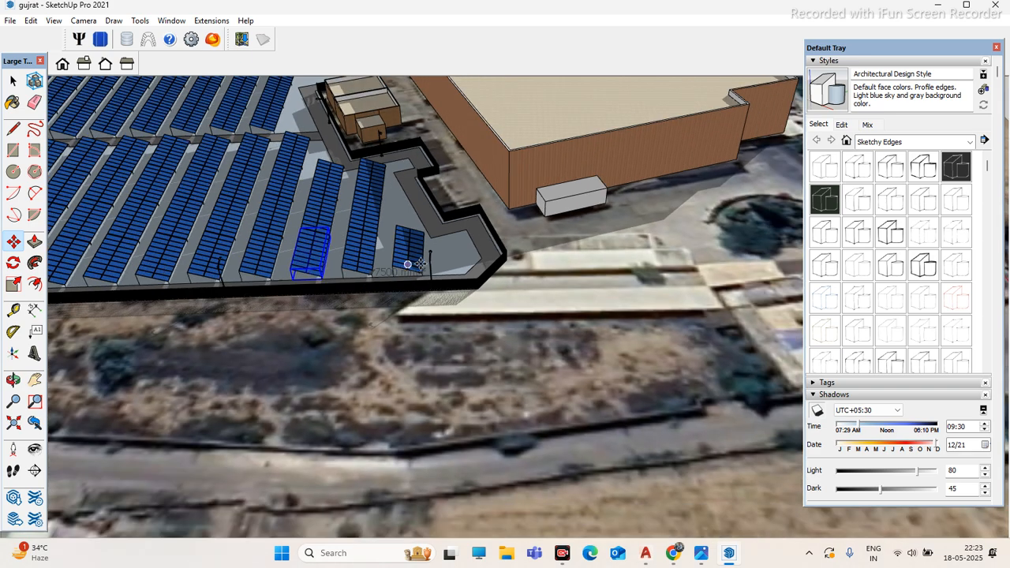
middle_drag(420, 264, 303, 275)
scroll(452, 256, up, 2)
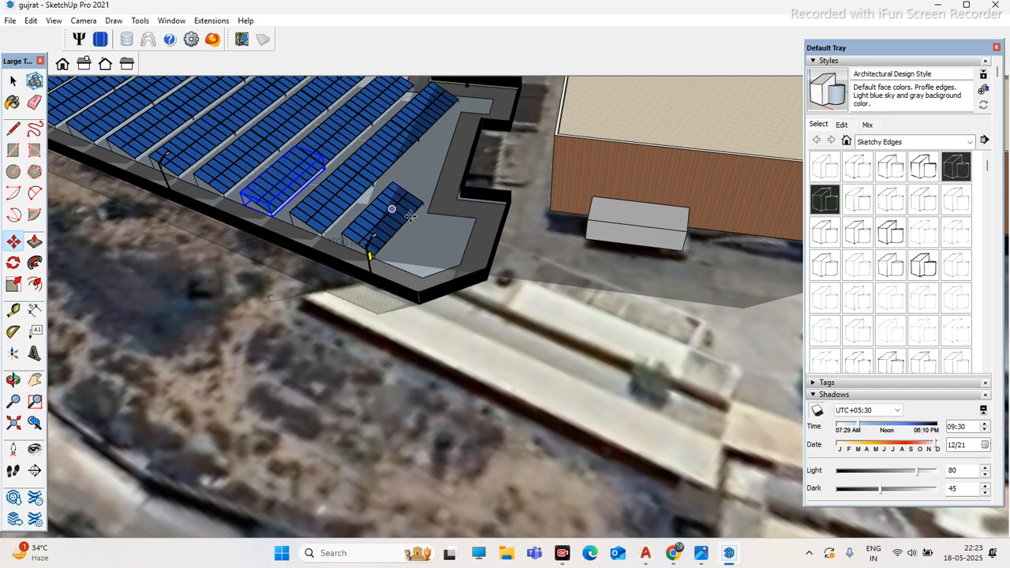
scroll(422, 237, up, 2)
Step: Clear the model's geo-location
drag(19, 48, 19, 27)
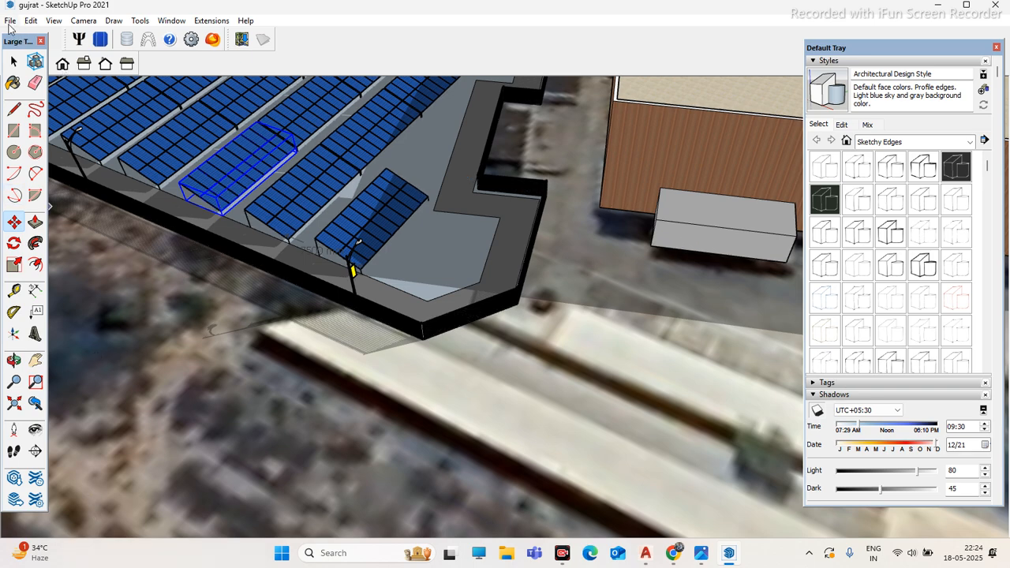
click(9, 24)
mouse_move(99, 197)
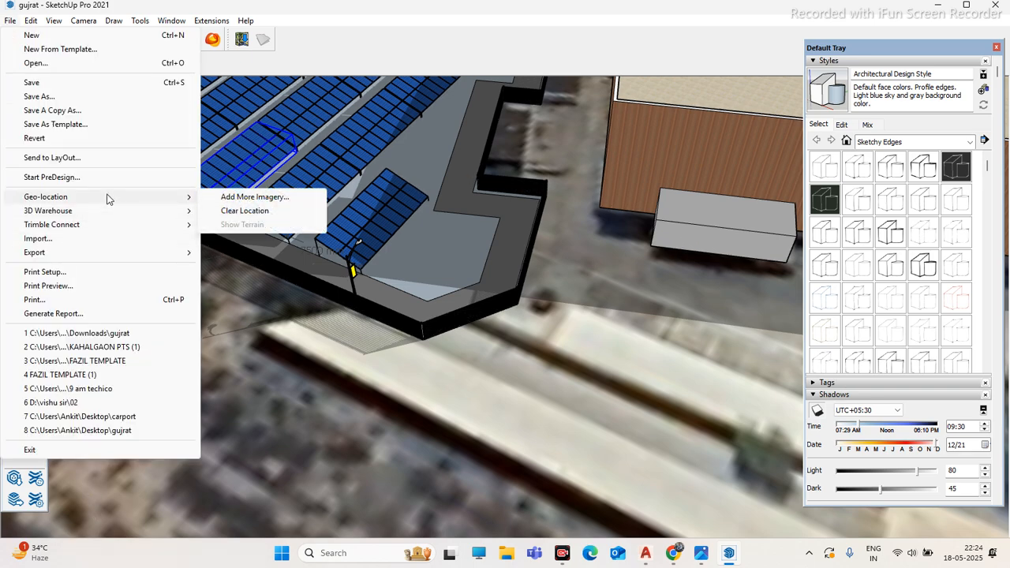
click(269, 211)
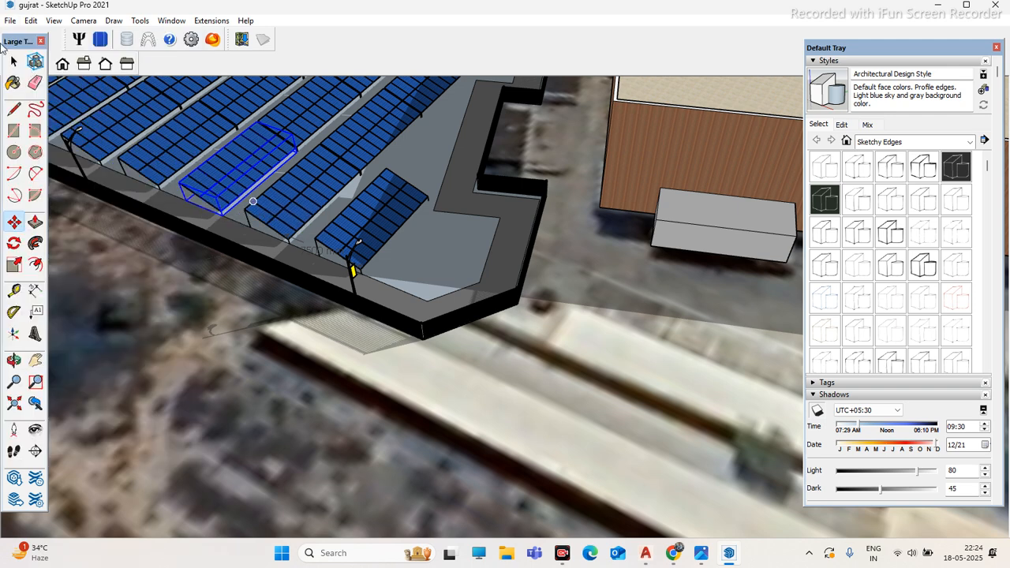
click(10, 21)
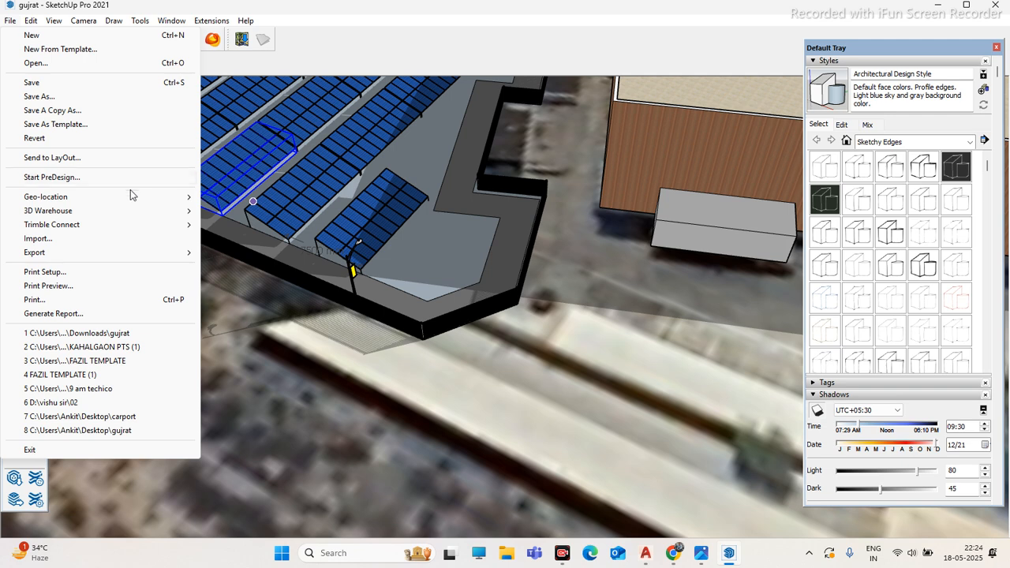
mouse_move(131, 196)
click(250, 196)
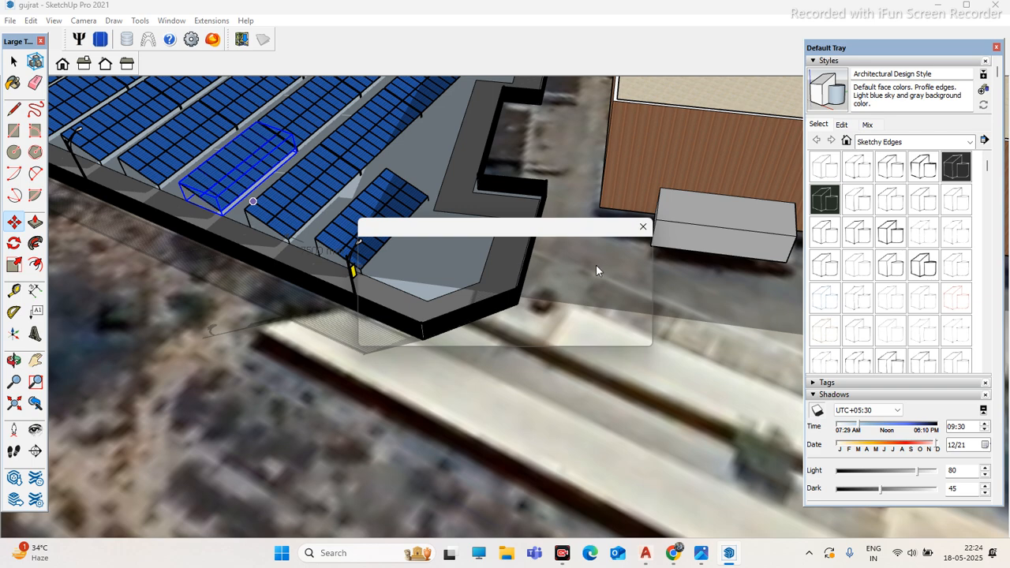
click(642, 227)
Step: Set the shadow time to 08:52 and check the shading around the end table beside the fence corner
scroll(352, 253, up, 2)
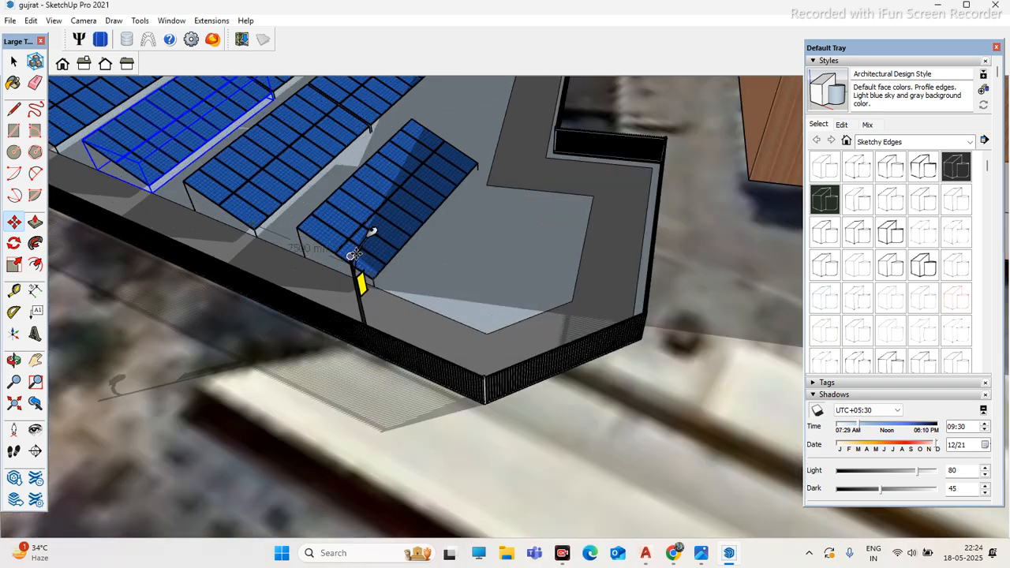
mouse_move(858, 428)
mouse_down()
mouse_move(876, 429)
mouse_move(829, 426)
mouse_move(864, 426)
mouse_move(851, 426)
mouse_up()
scroll(422, 357, down, 4)
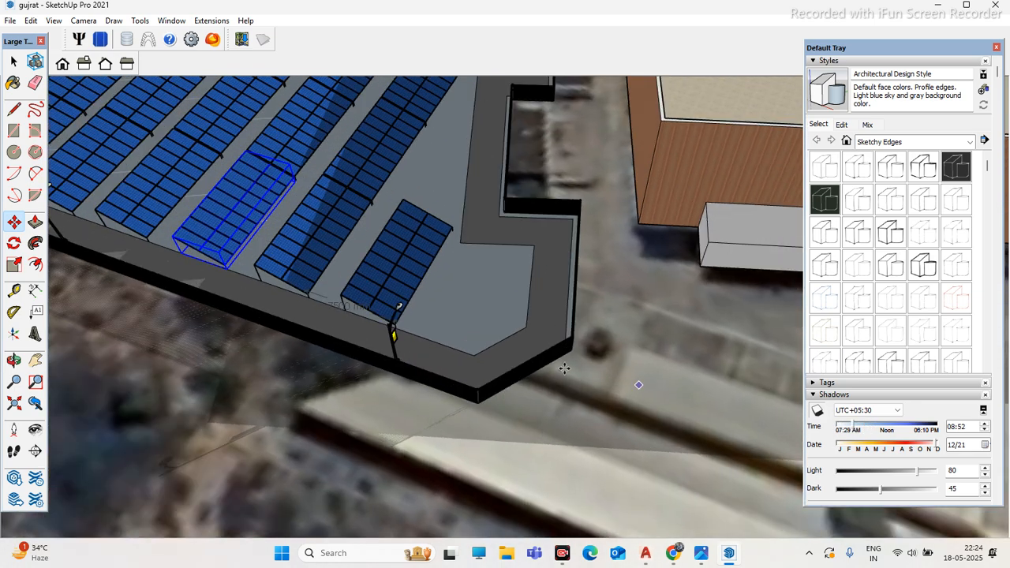
middle_drag(413, 343, 341, 331)
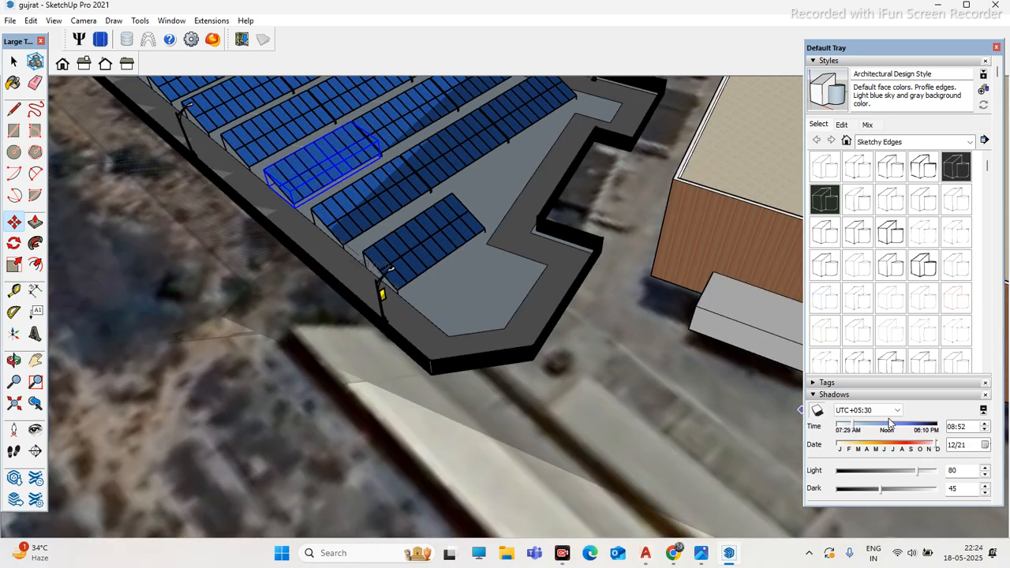
Step: Examine the large building roof, the neighbouring sheds and the panel field together from several distances
scroll(552, 349, down, 3)
mouse_move(581, 333)
middle_down()
mouse_move(604, 306)
mouse_move(587, 319)
mouse_move(444, 309)
middle_up()
scroll(444, 309, down, 3)
scroll(557, 324, up, 6)
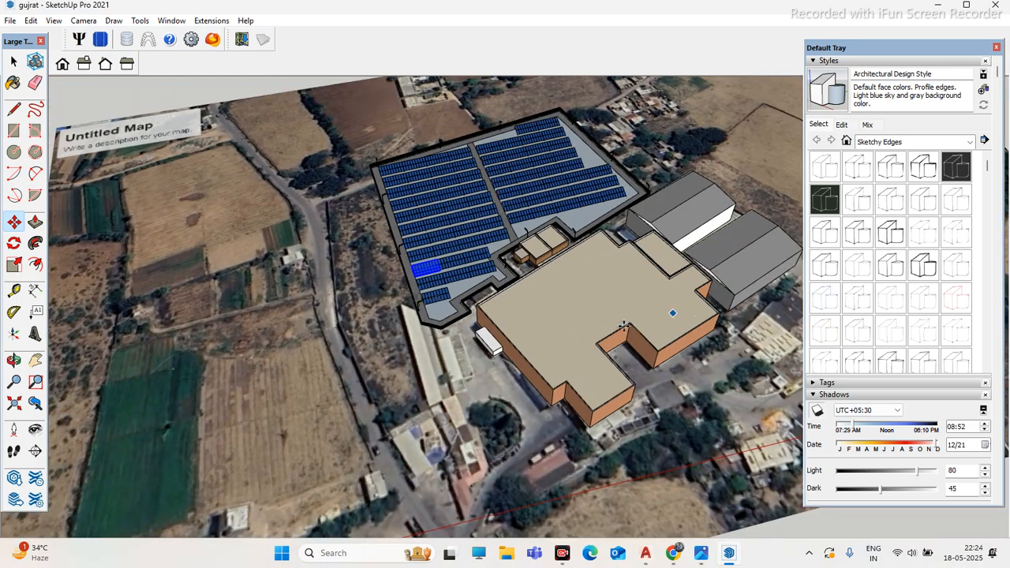
scroll(568, 347, up, 2)
scroll(597, 348, up, 4)
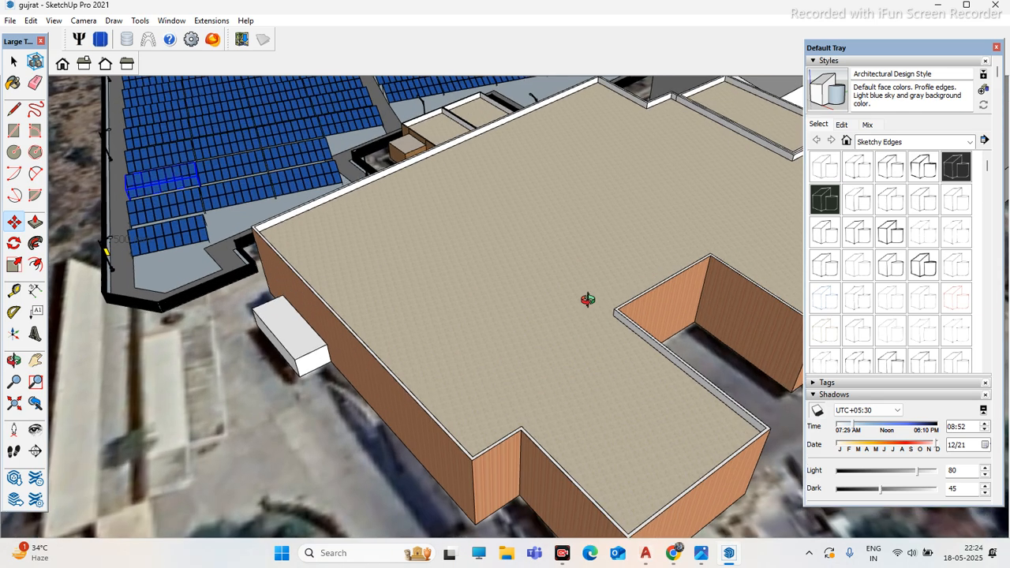
scroll(435, 371, down, 5)
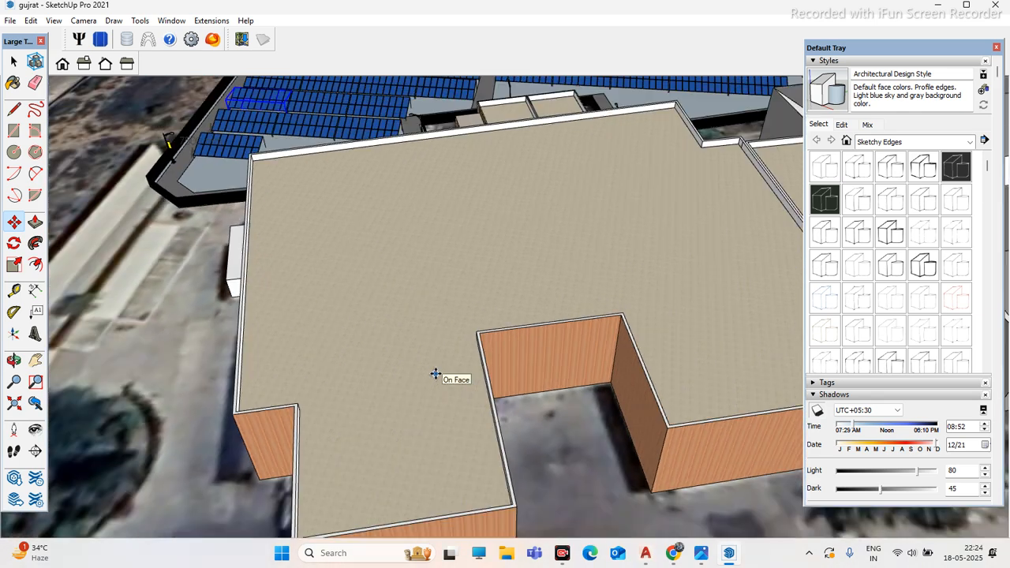
scroll(472, 344, down, 2)
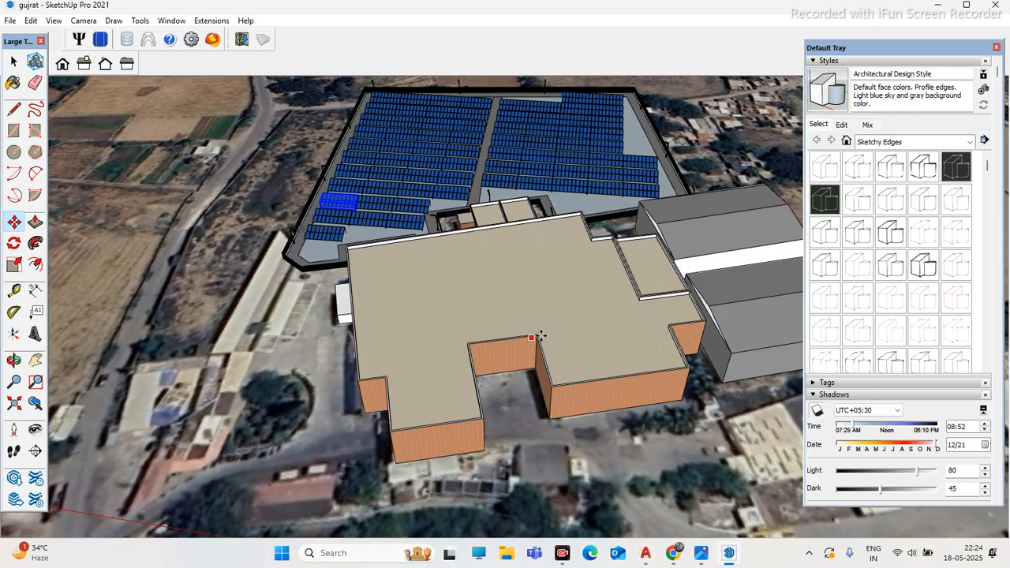
scroll(517, 335, down, 1)
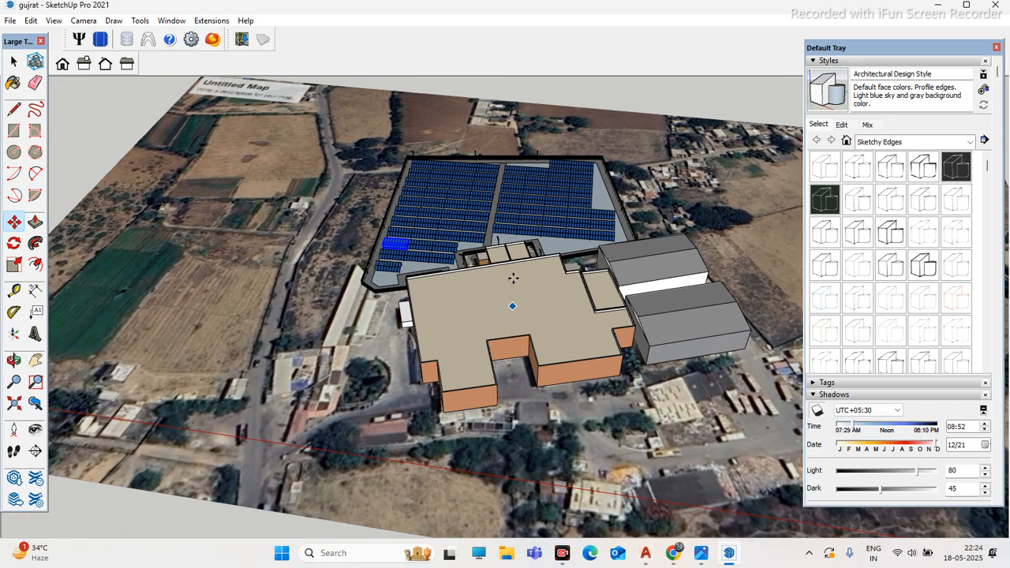
scroll(493, 233, up, 5)
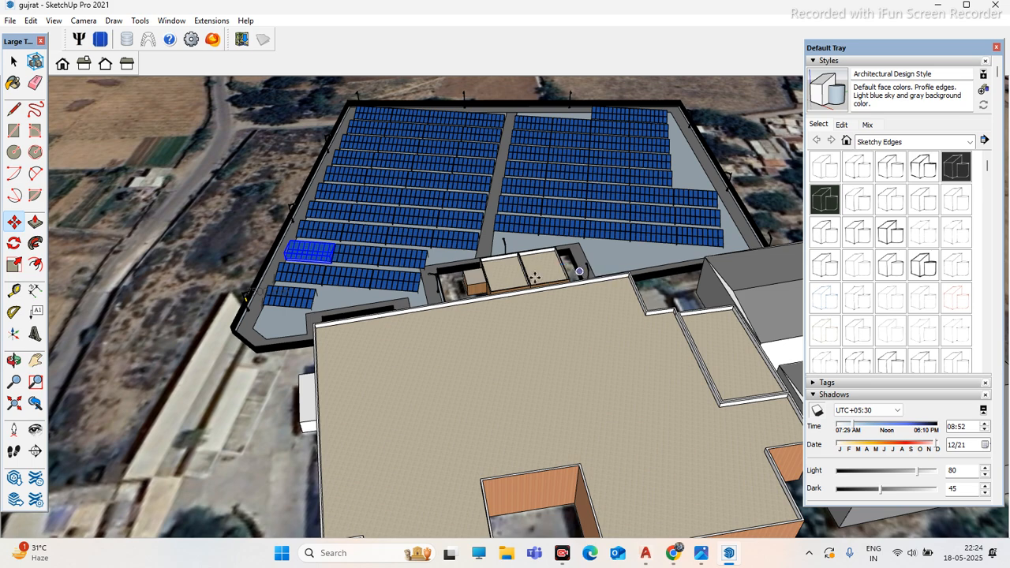
scroll(504, 301, down, 3)
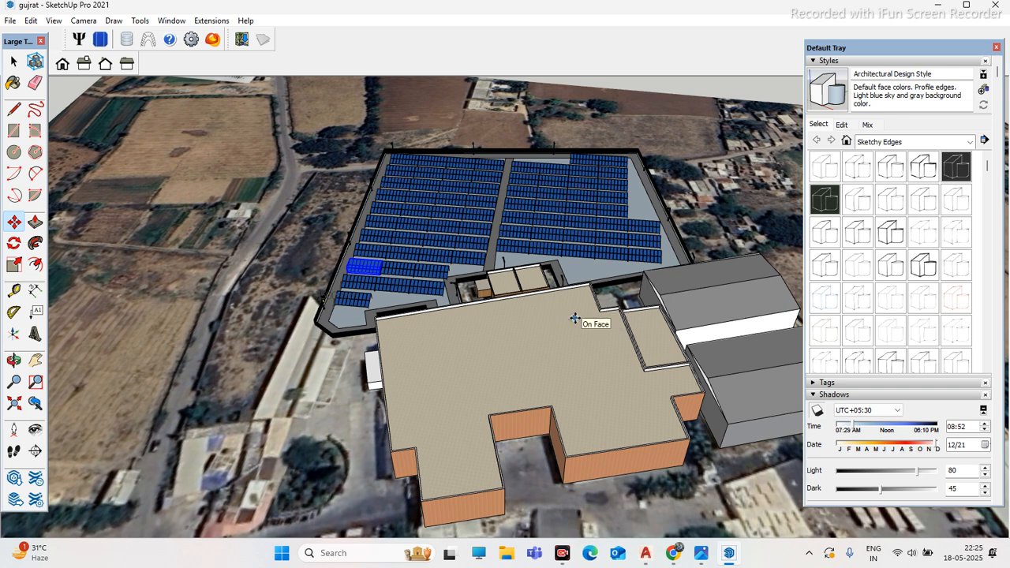
Step: Examine the panel rows beside the small service buildings up close, then the complete site from afar
scroll(467, 235, down, 1)
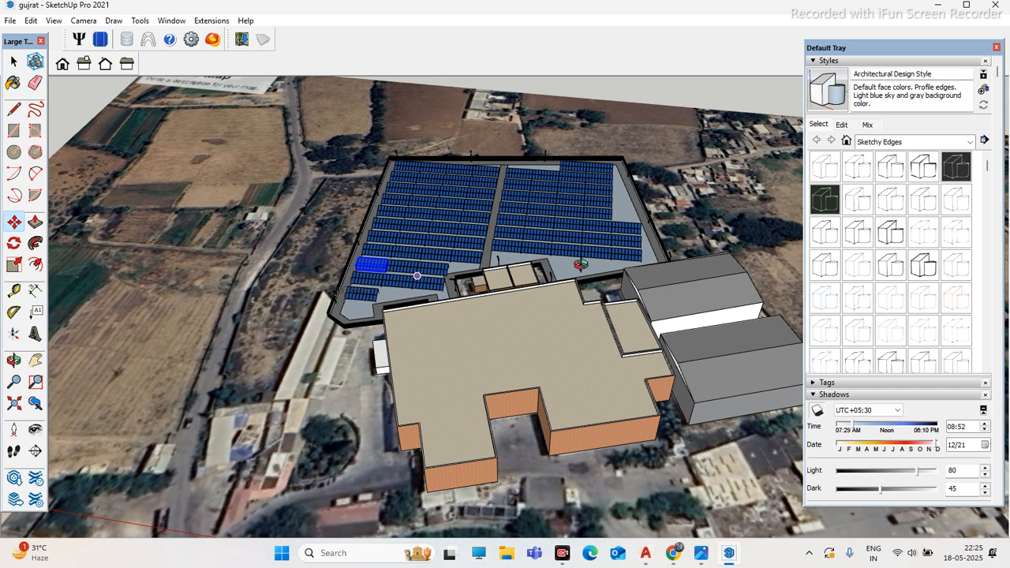
middle_drag(557, 263, 581, 257)
scroll(430, 292, up, 5)
middle_drag(552, 194, 488, 343)
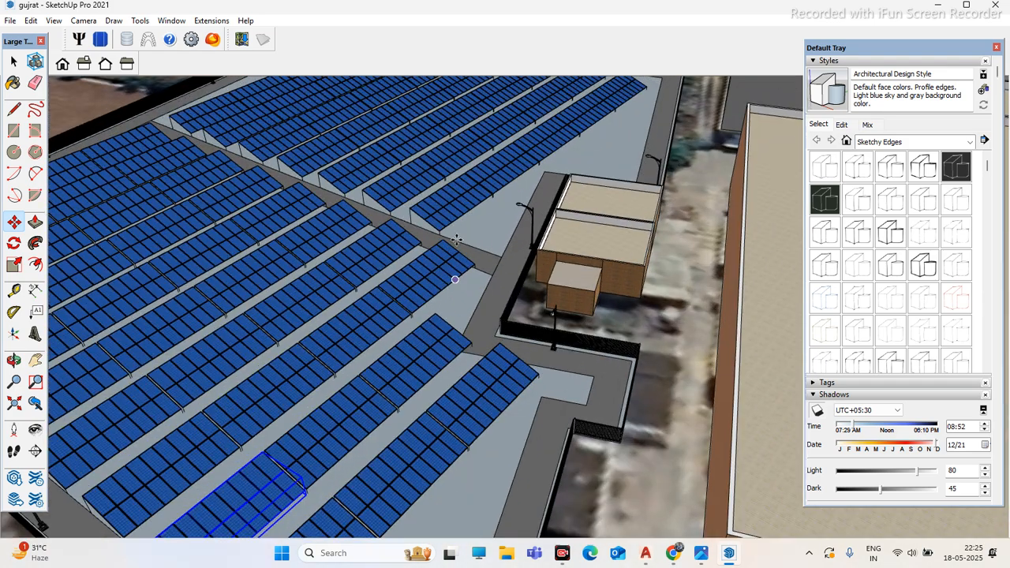
scroll(448, 250, down, 3)
scroll(492, 213, down, 1)
middle_drag(292, 256, 343, 235)
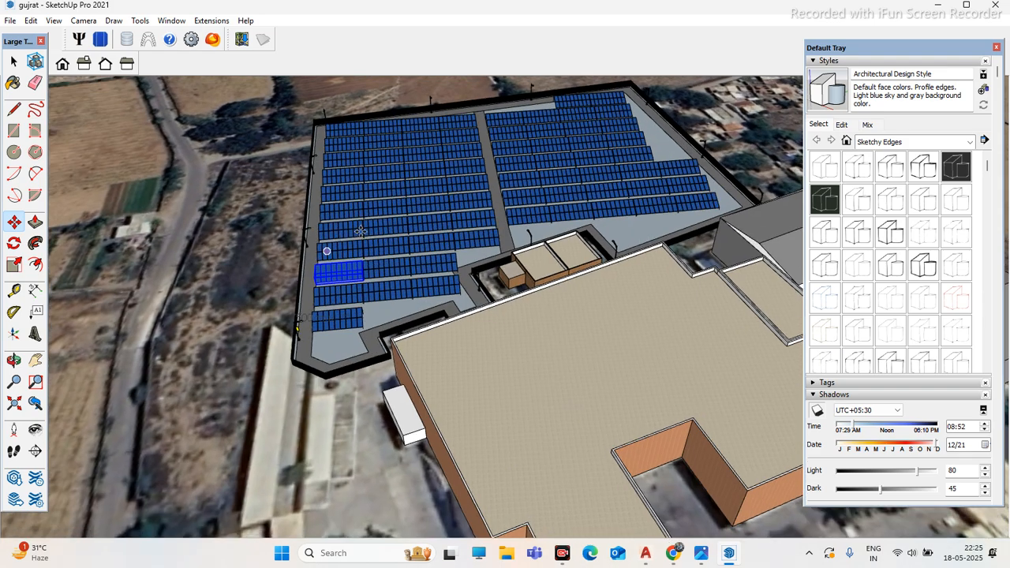
scroll(415, 228, down, 8)
scroll(482, 226, up, 1)
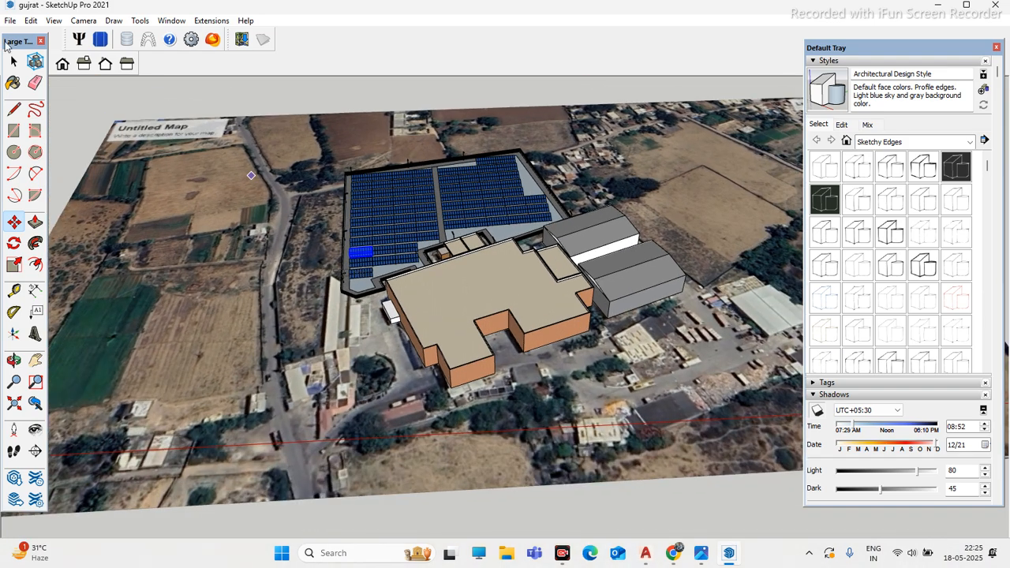
Step: Select the entire site model, including the map image, and delete it
click(19, 65)
middle_drag(470, 181, 382, 158)
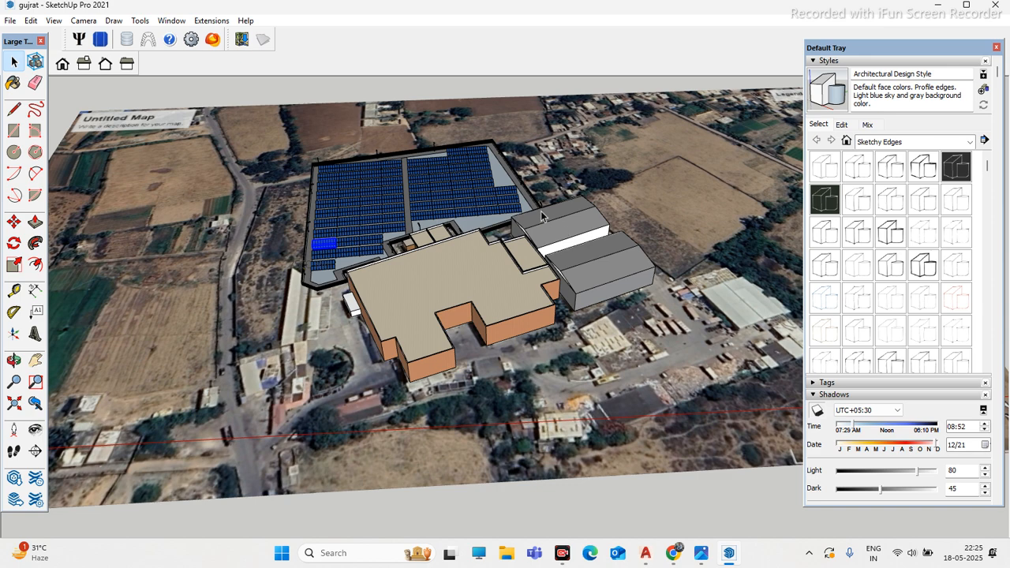
scroll(394, 190, down, 6)
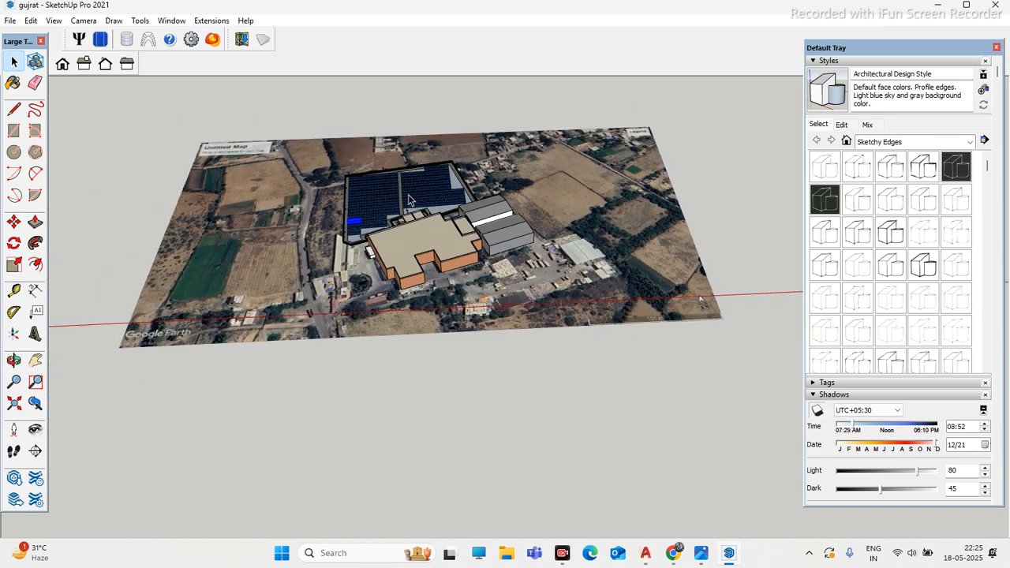
scroll(463, 209, down, 3)
drag(623, 138, 254, 369)
key(Delete)
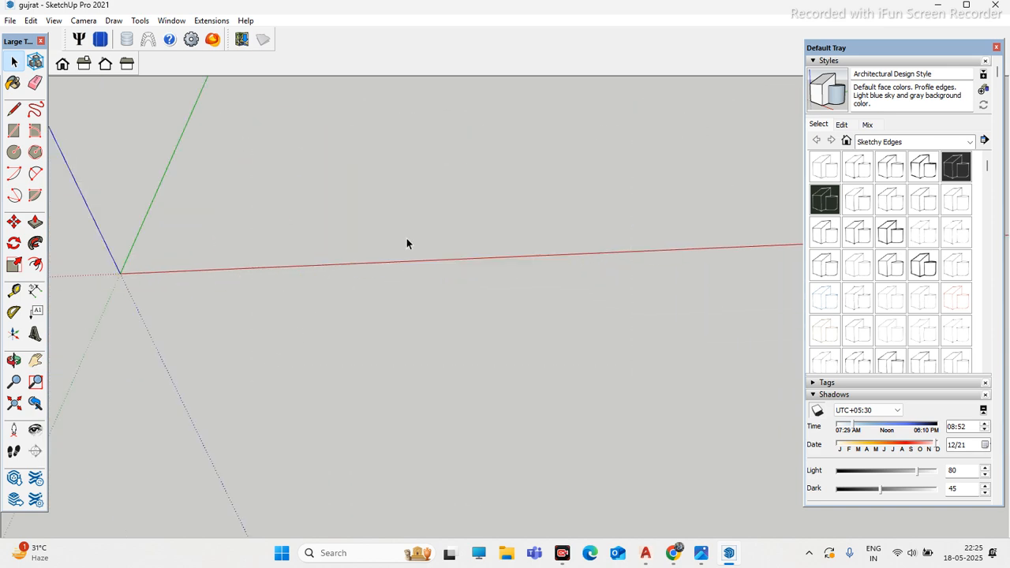
Step: Minimise SketchUp and start AutoCAD 2021 from the desktop
click(938, 6)
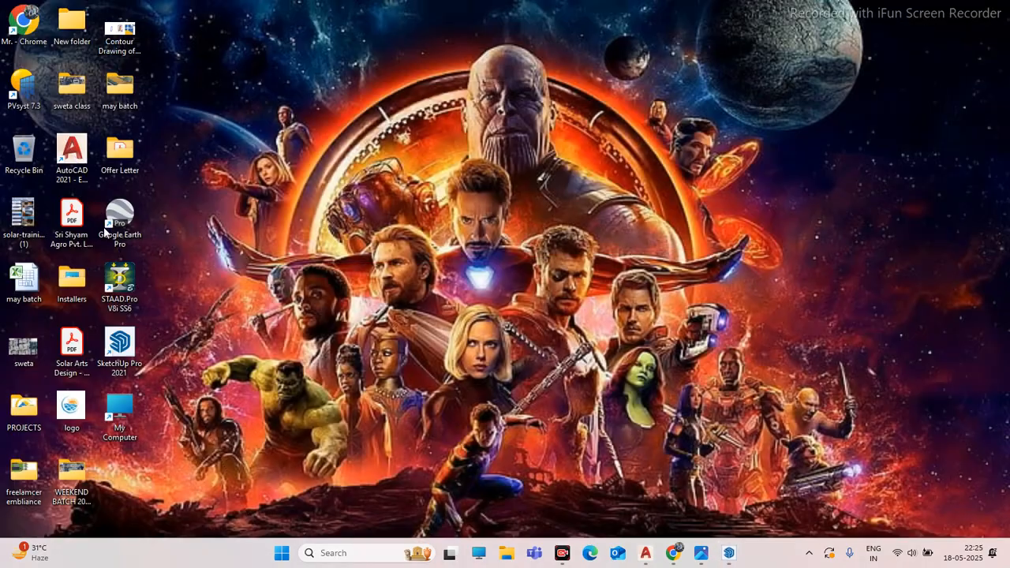
click(72, 164)
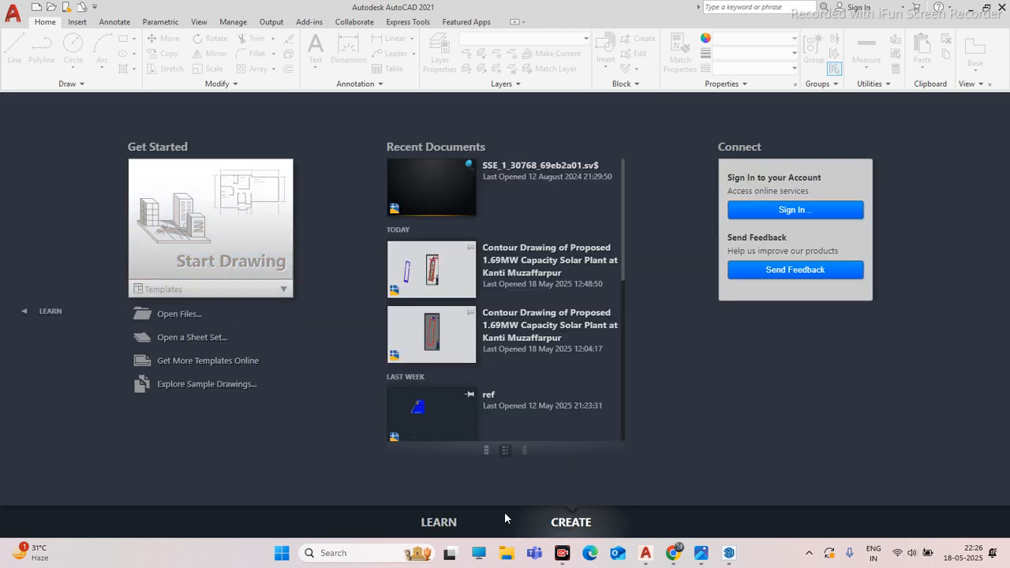
Step: Switch to the Google Meet call in Chrome, mute the microphone and return to AutoCAD
click(605, 481)
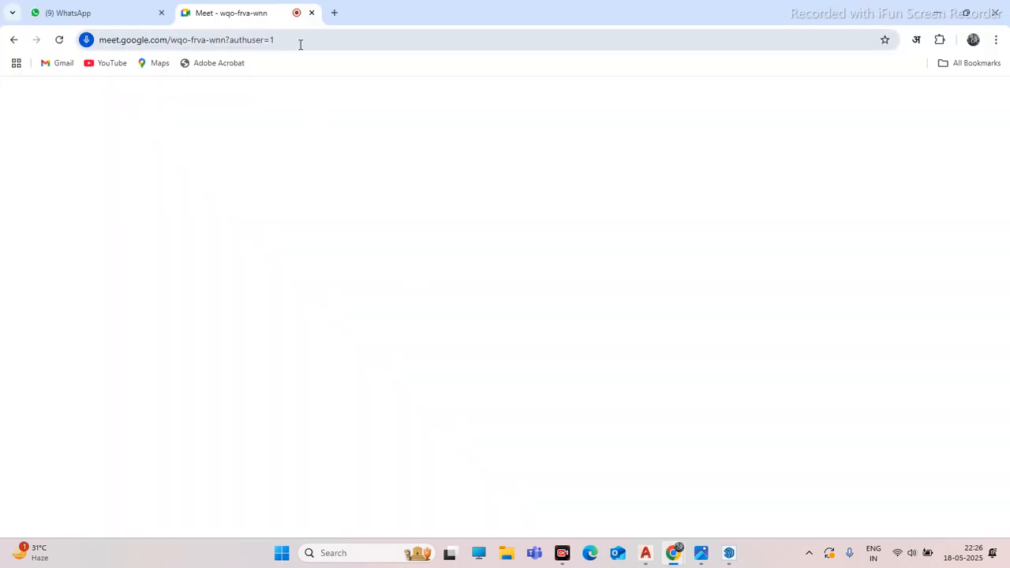
click(292, 41)
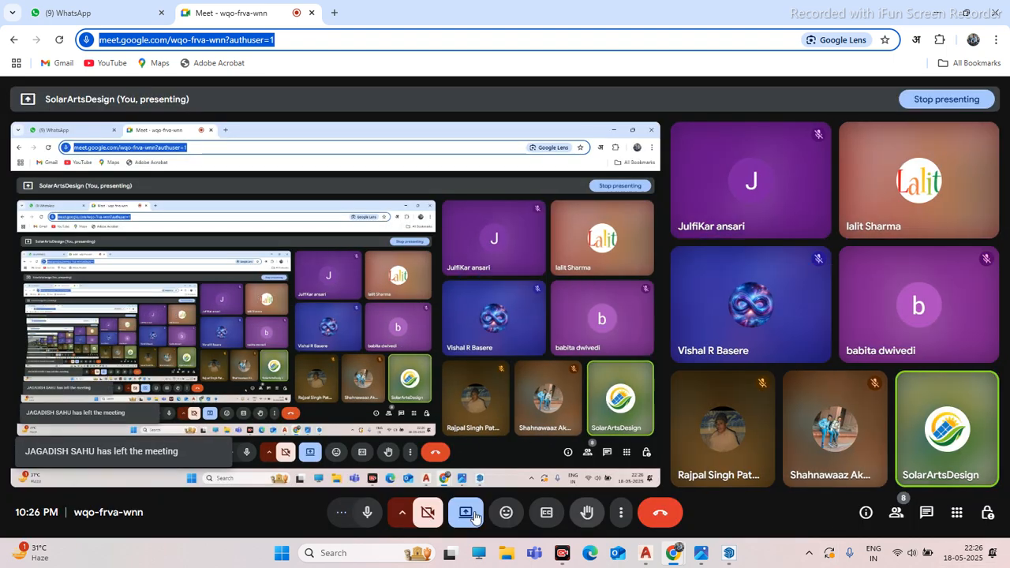
click(367, 512)
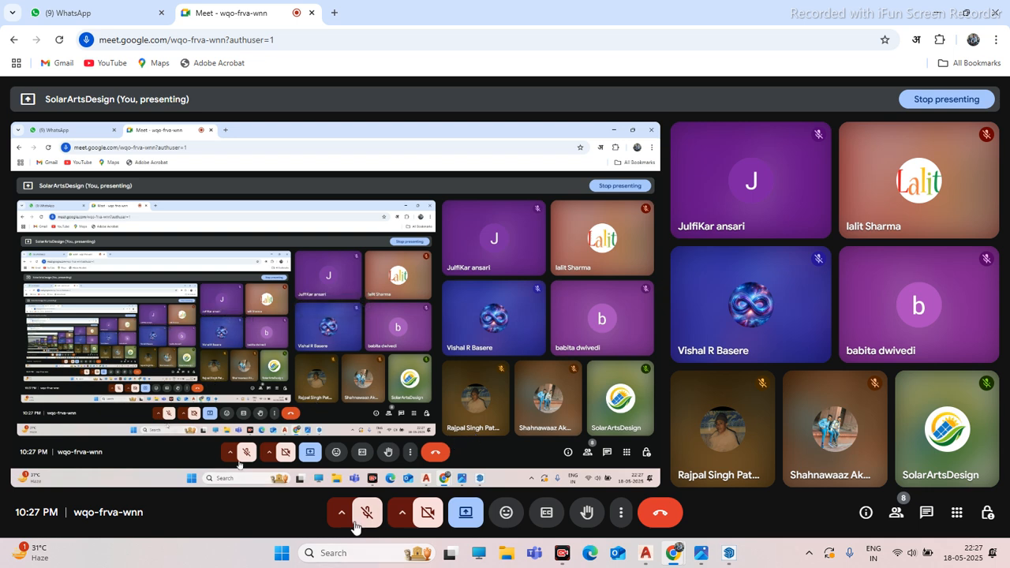
click(935, 12)
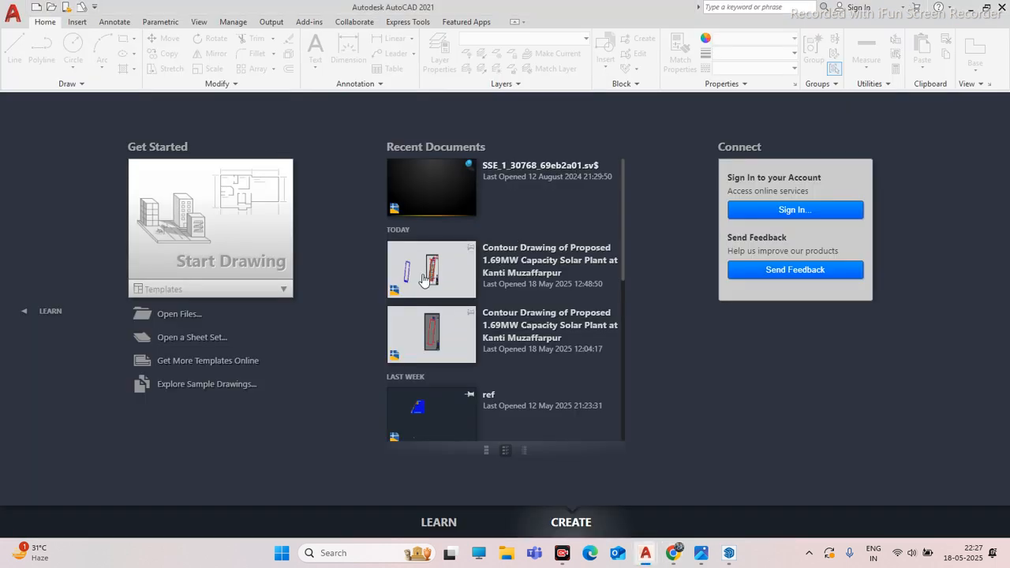
Step: Open the recent drawing "Contour Drawing of Proposed 1.69MW Capacity Solar Plant at Kanti Muzaffarpur"
scroll(436, 276, down, 5)
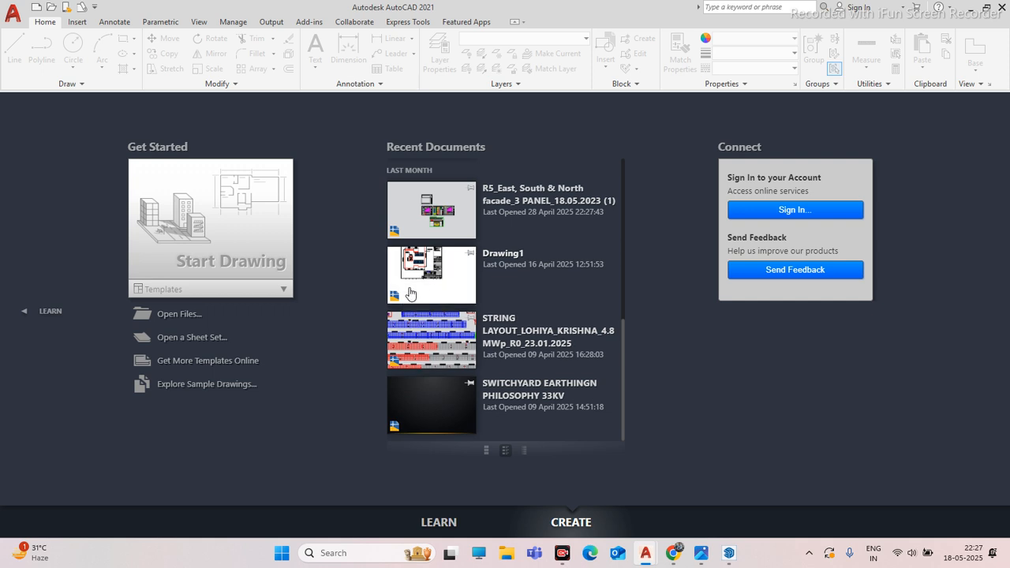
scroll(434, 273, up, 5)
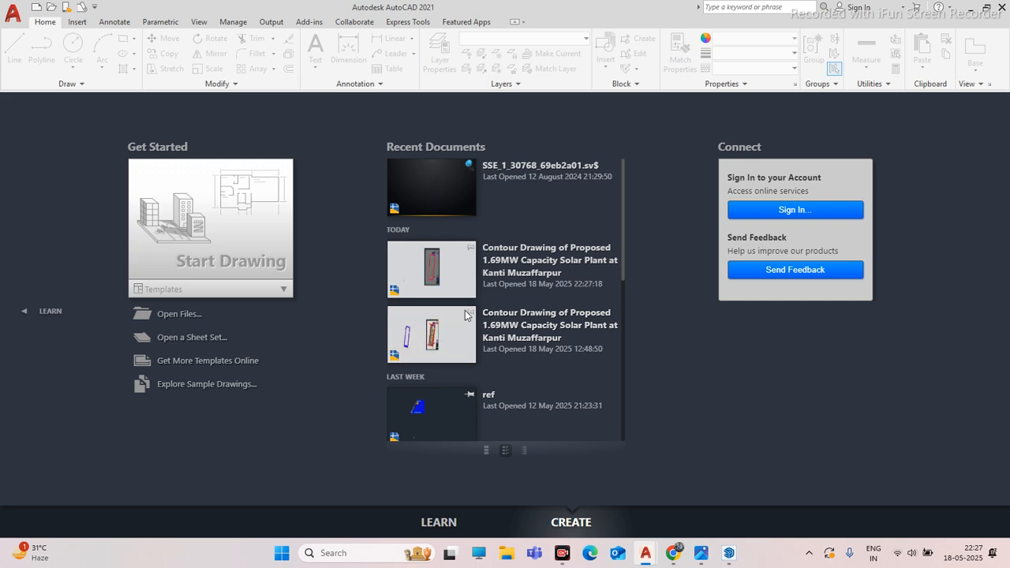
click(424, 207)
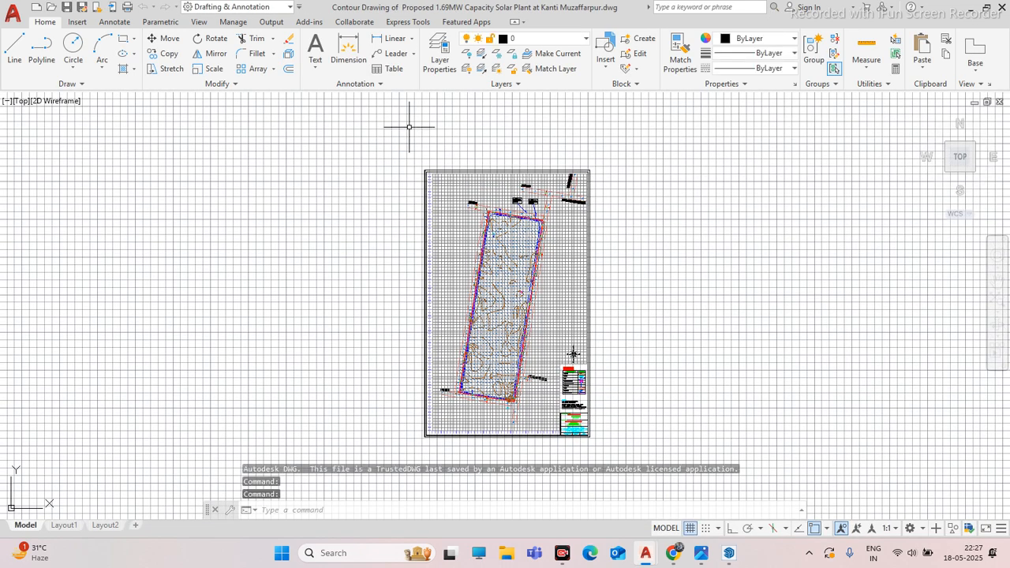
Step: Turn off the grid display around the contour drawing in model space
click(408, 127)
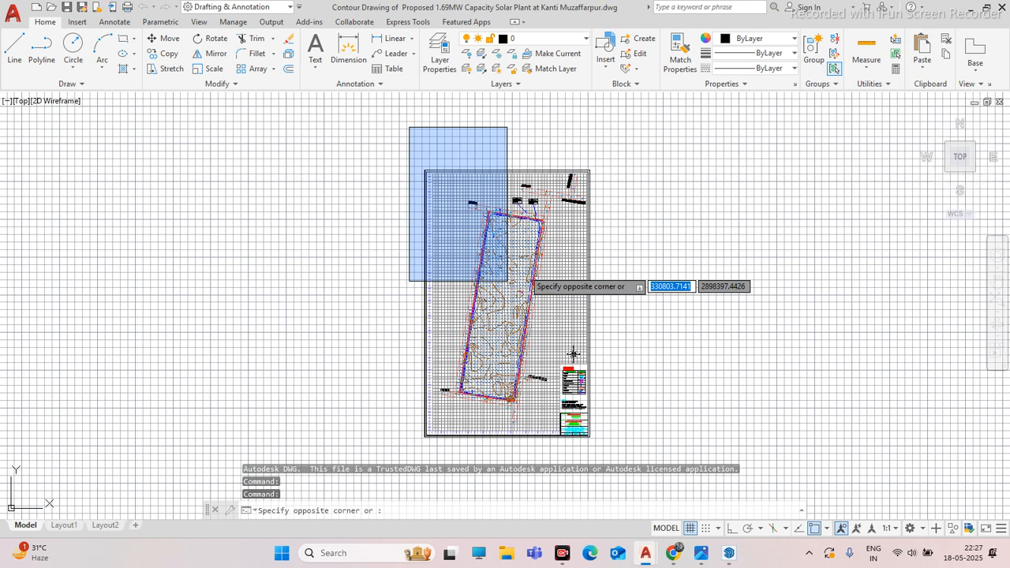
scroll(556, 272, down, 2)
click(690, 526)
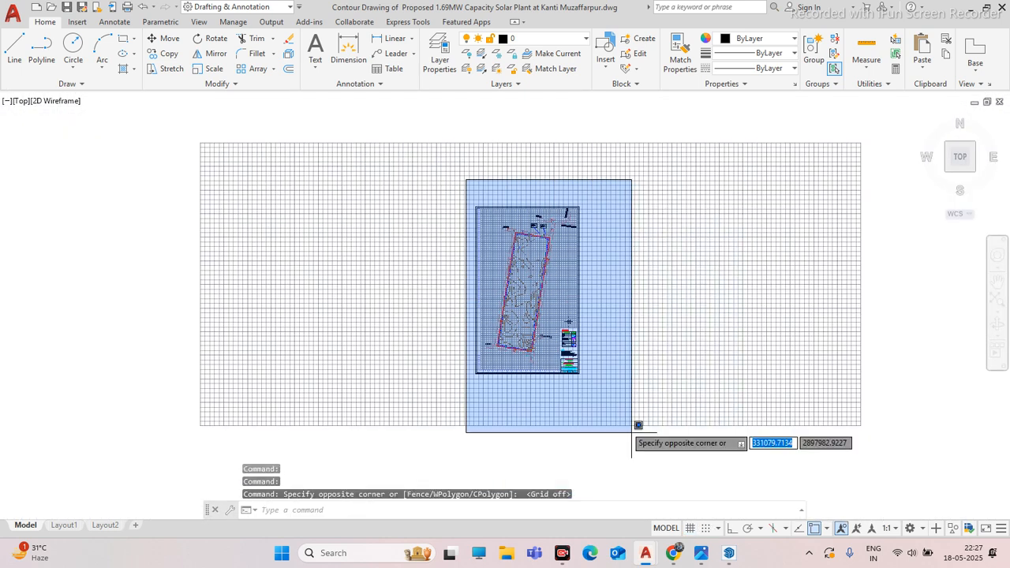
Step: Erase the whole contour drawing, including its grid lines, frame and title block
click(589, 387)
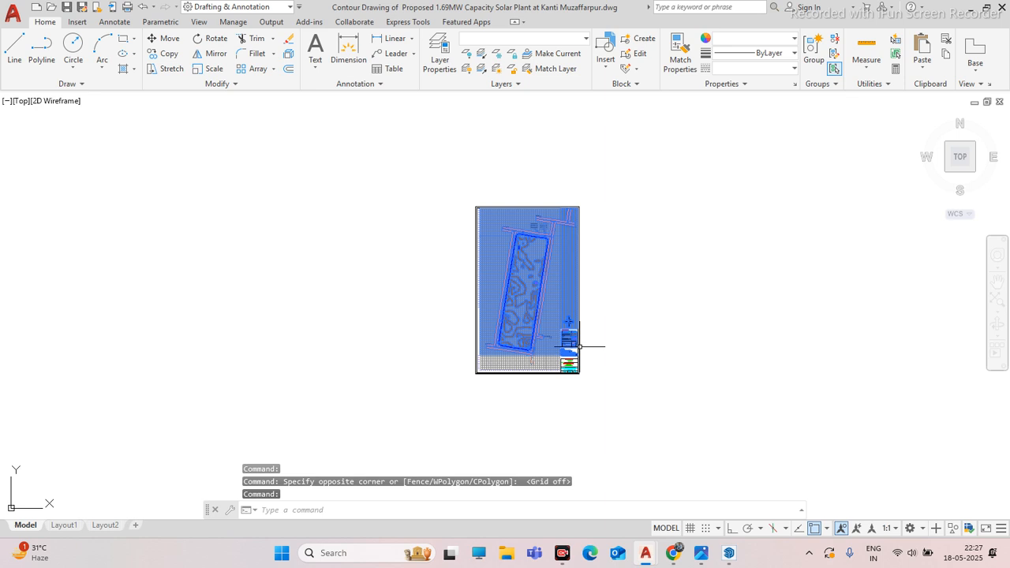
key(Delete)
click(464, 182)
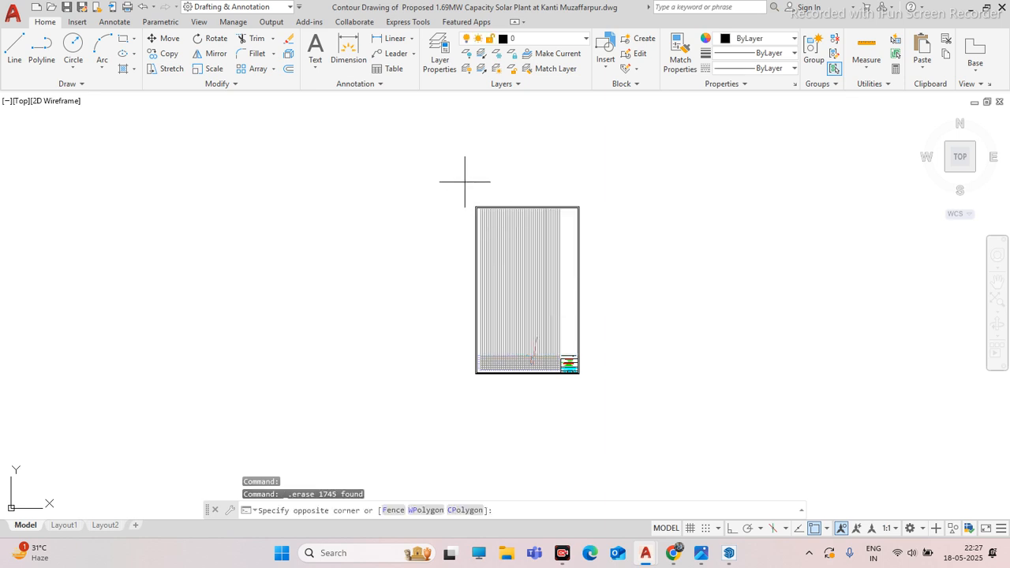
click(637, 406)
key(Delete)
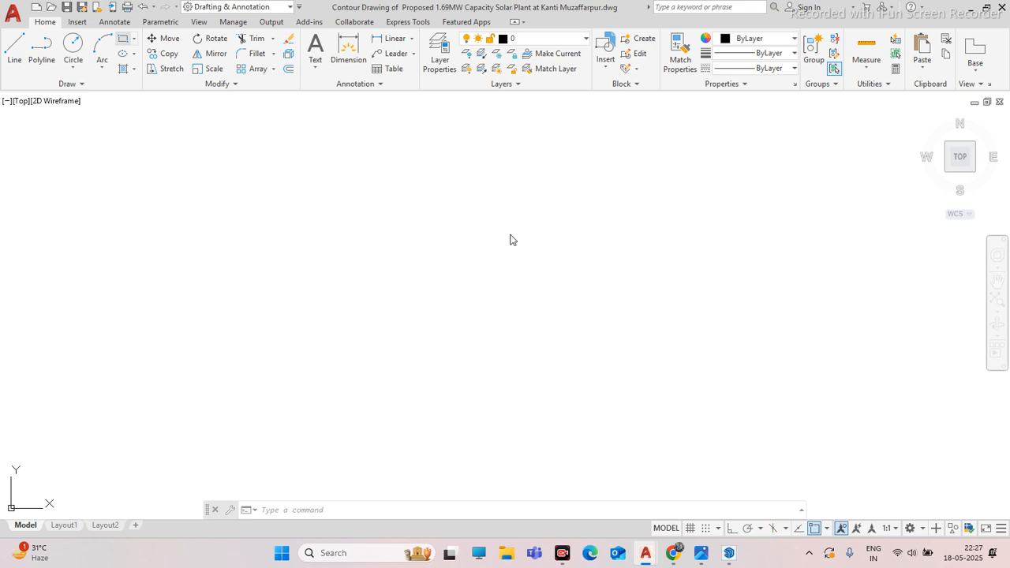
Step: Draw a tall upright rectangle in the empty model space
key(Return)
click(422, 163)
click(548, 369)
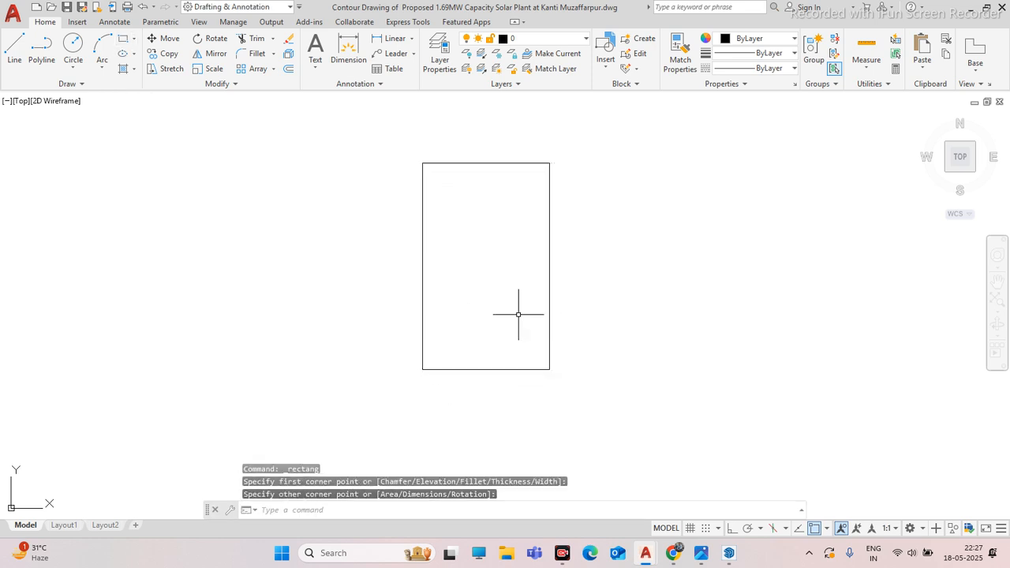
Step: Draw a smaller rectangle about 222 units tall against the lower right side of the tall one, with their bases aligned
click(123, 38)
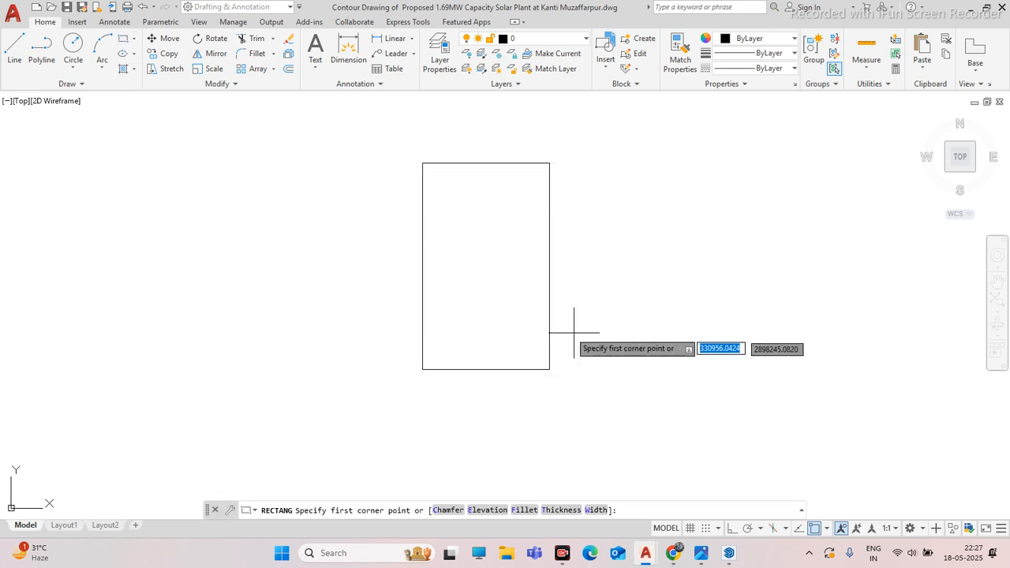
click(581, 285)
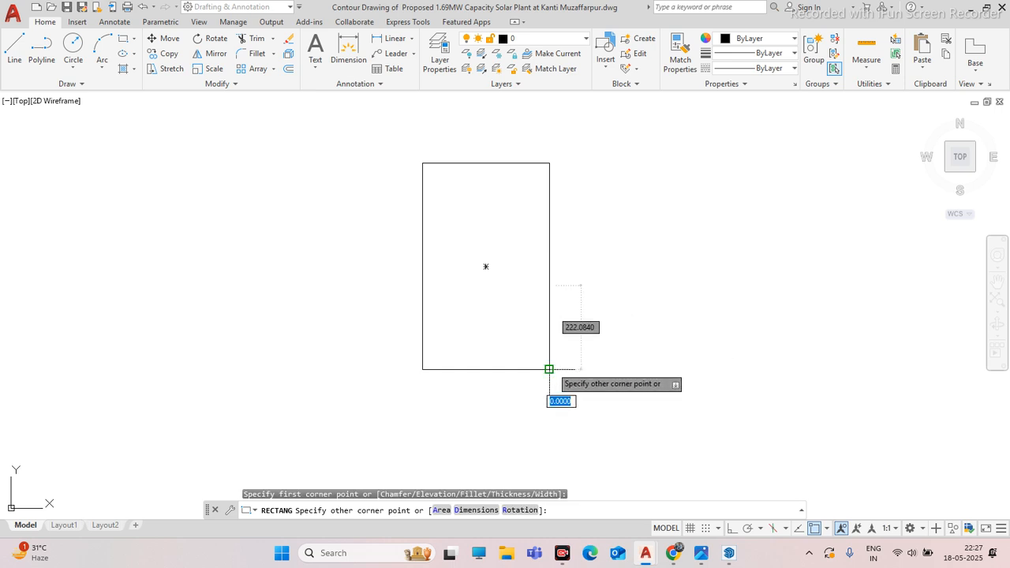
click(611, 369)
scroll(373, 275, down, 4)
scroll(401, 252, up, 4)
scroll(353, 224, down, 2)
scroll(402, 271, up, 4)
scroll(326, 155, down, 5)
scroll(379, 172, up, 4)
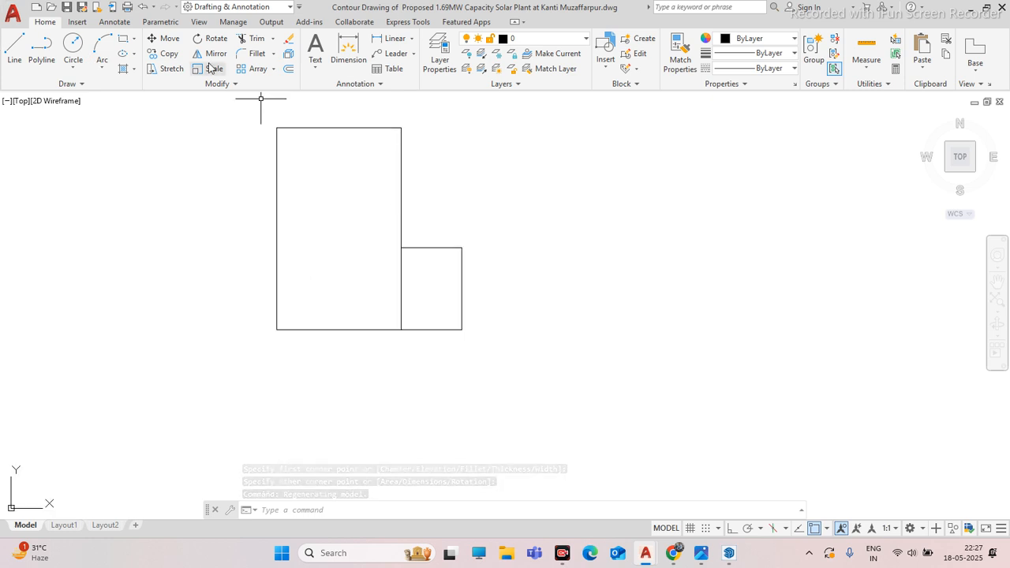
click(325, 128)
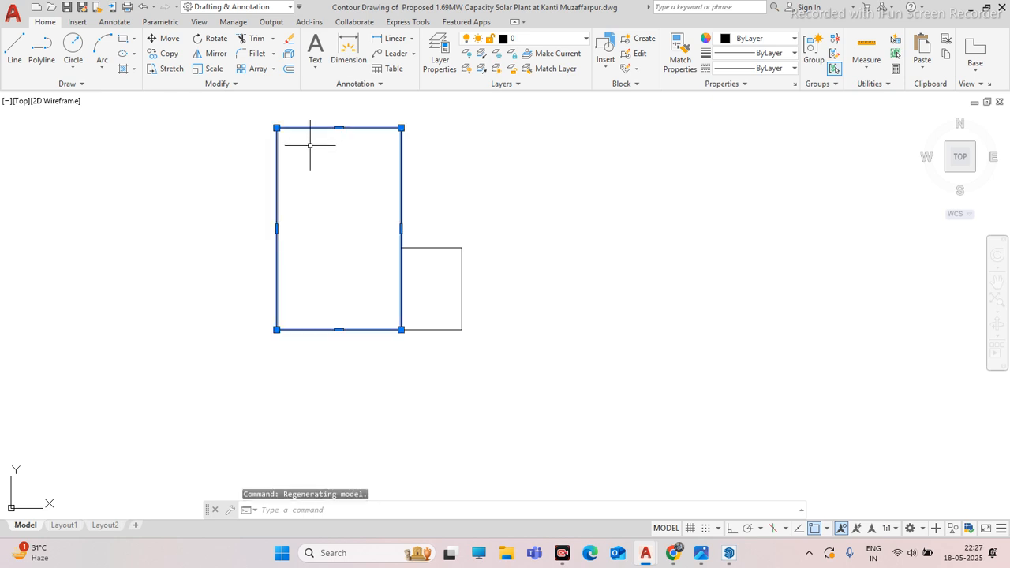
key(Escape)
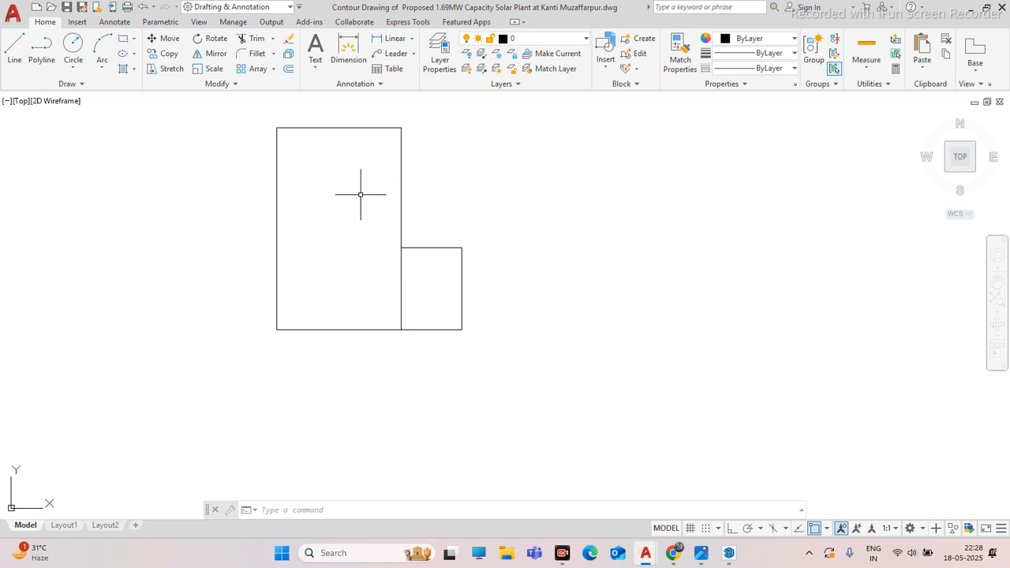
scroll(402, 225, down, 4)
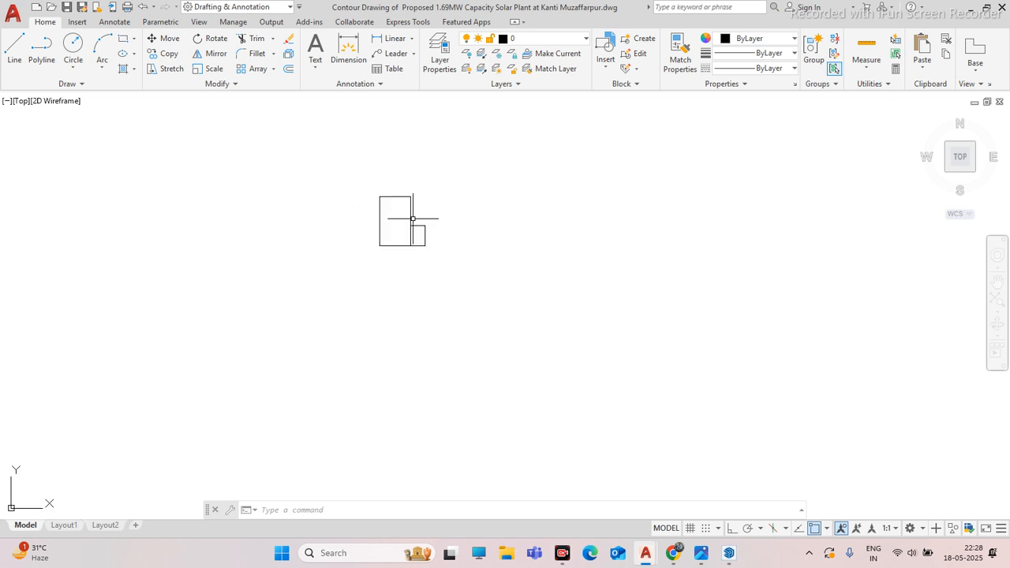
click(456, 171)
click(308, 316)
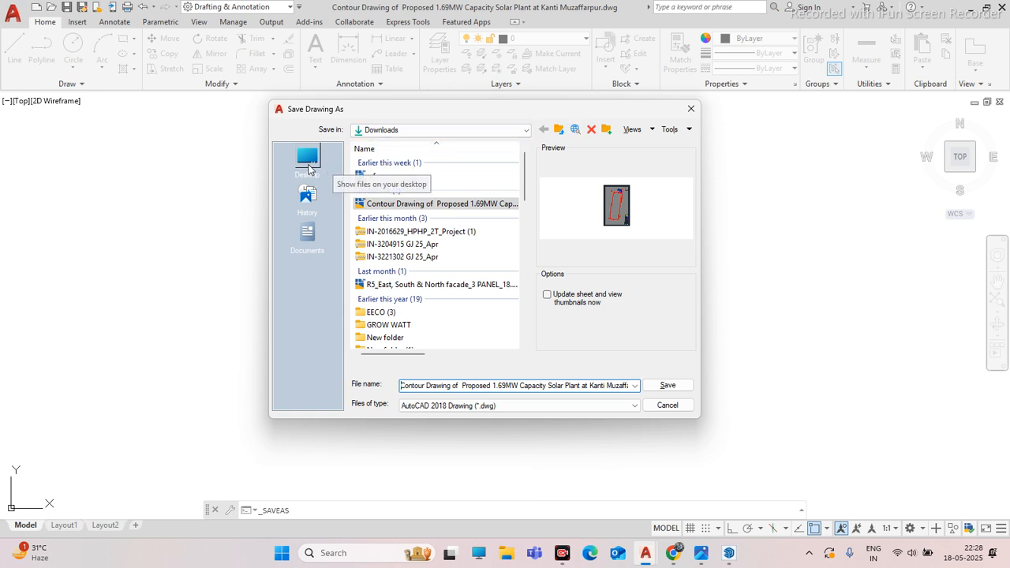
Step: Save the drawing as practice in the WEEKEND BATCH 2025 MAY folder on the Desktop
click(306, 175)
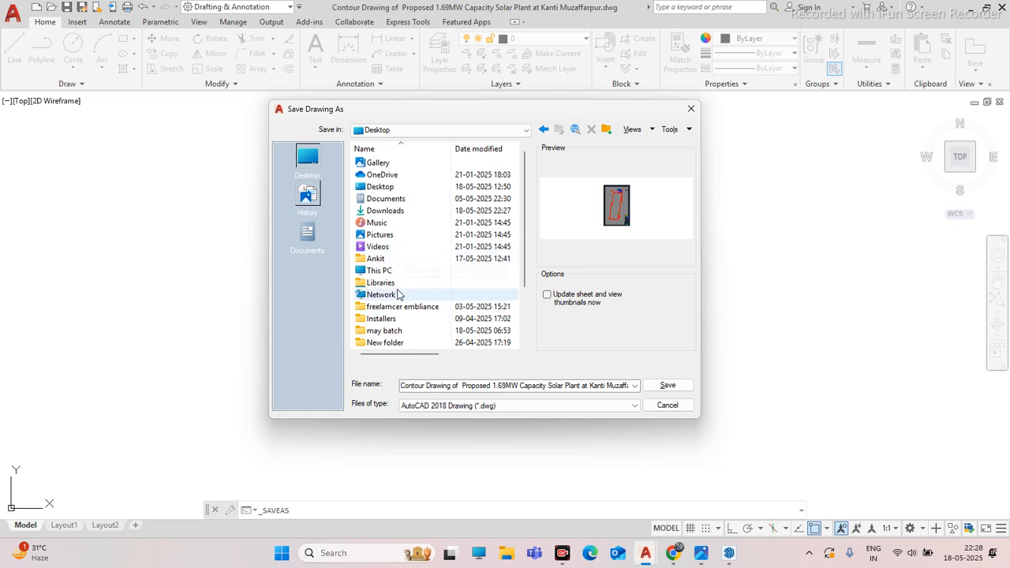
scroll(402, 258, down, 1)
scroll(404, 251, down, 1)
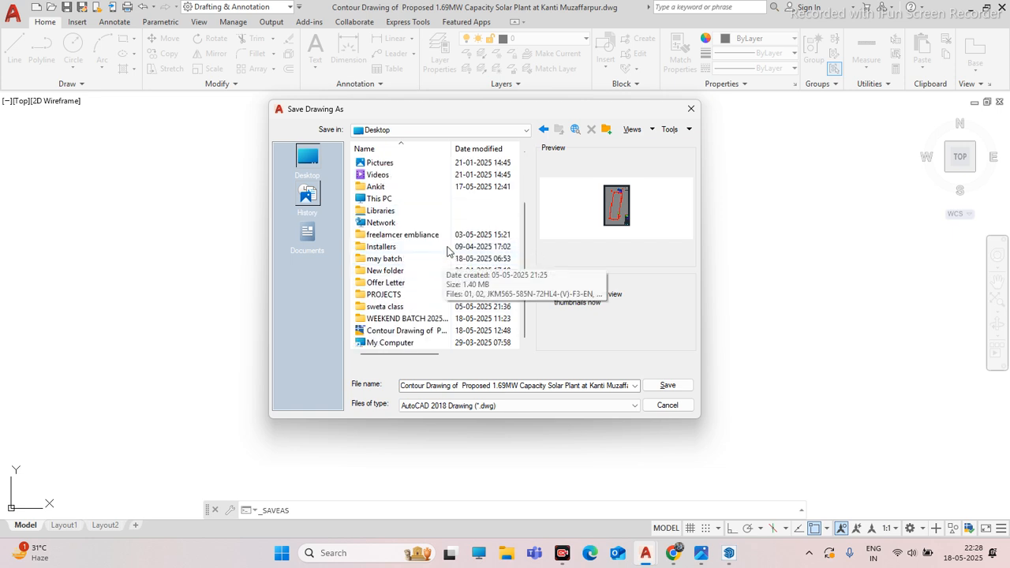
double_click(404, 319)
click(453, 387)
text(practice)
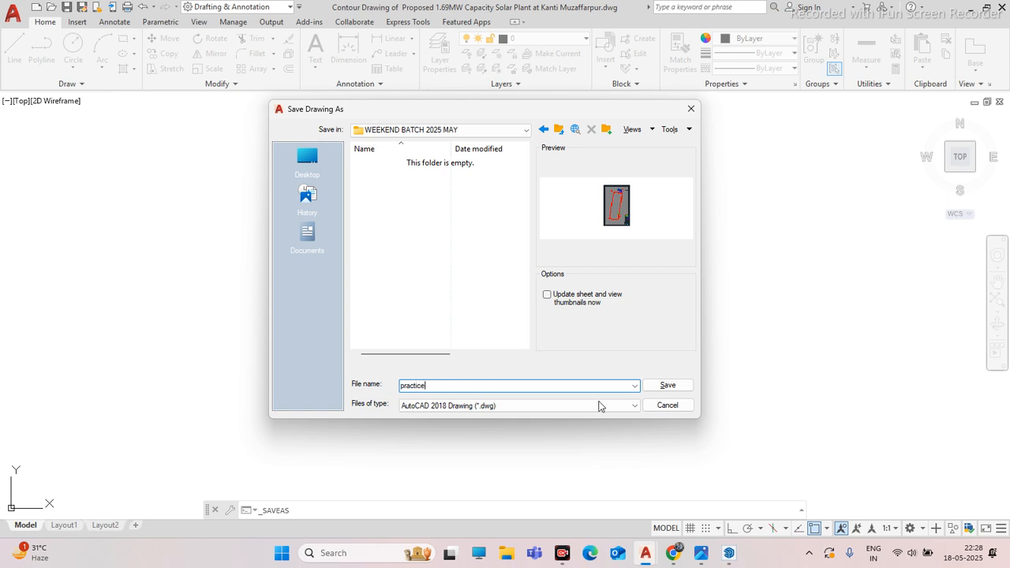
click(669, 384)
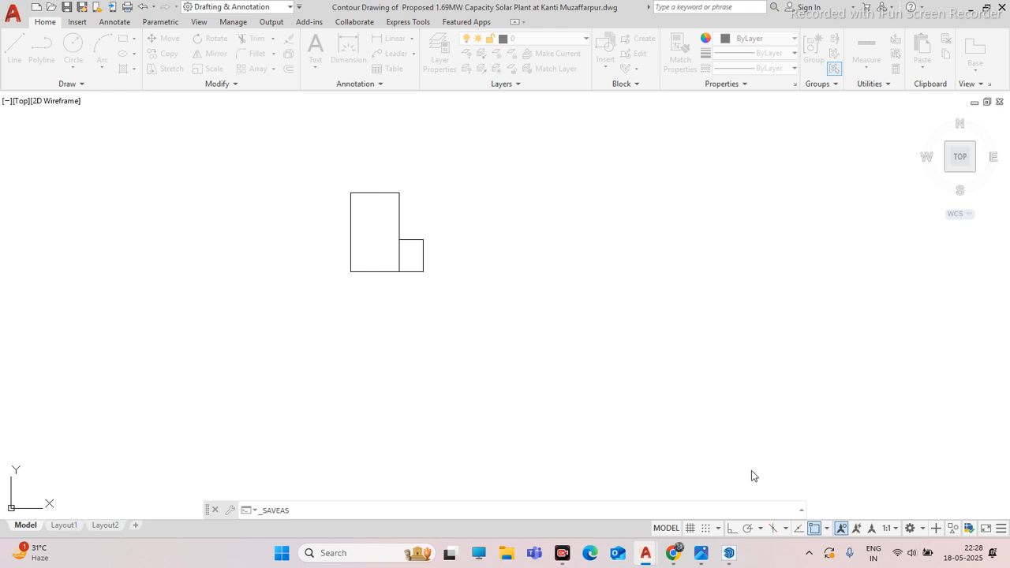
Step: Switch to SketchUp and import the practice drawing from the Desktop folder WEEKEND BATCH 2025 MAY
click(729, 556)
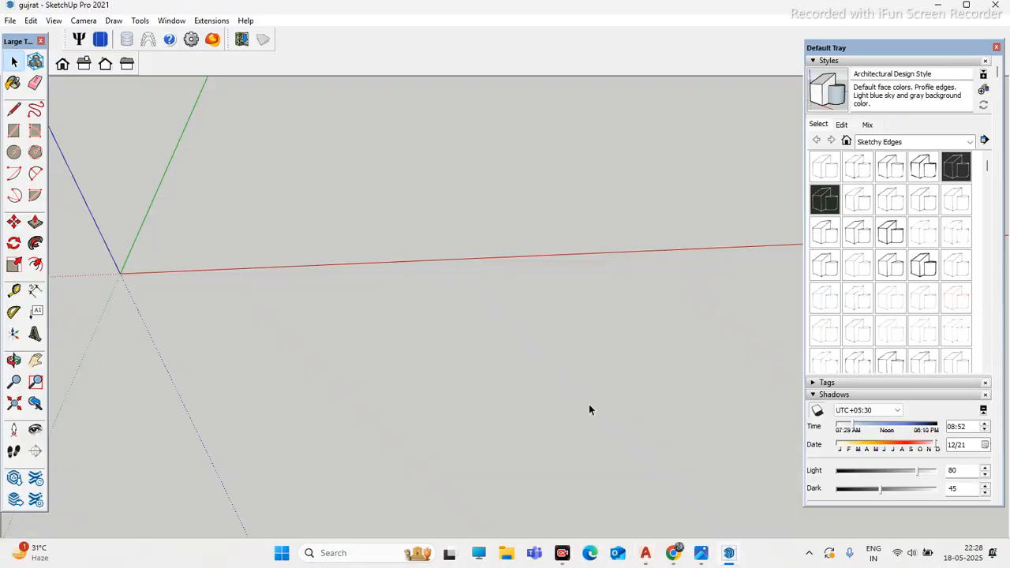
click(10, 21)
key(ctrl+i)
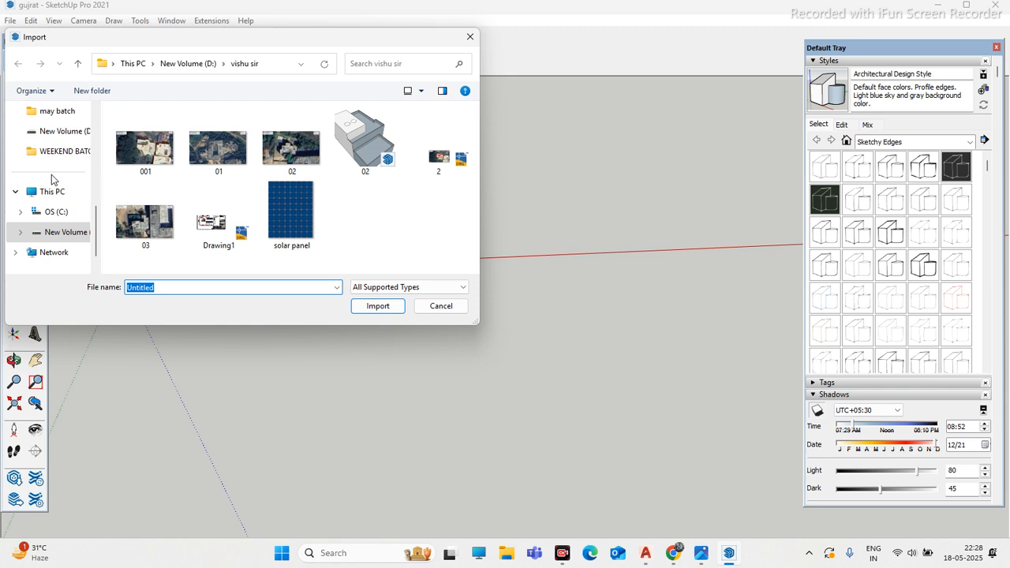
scroll(63, 121, up, 5)
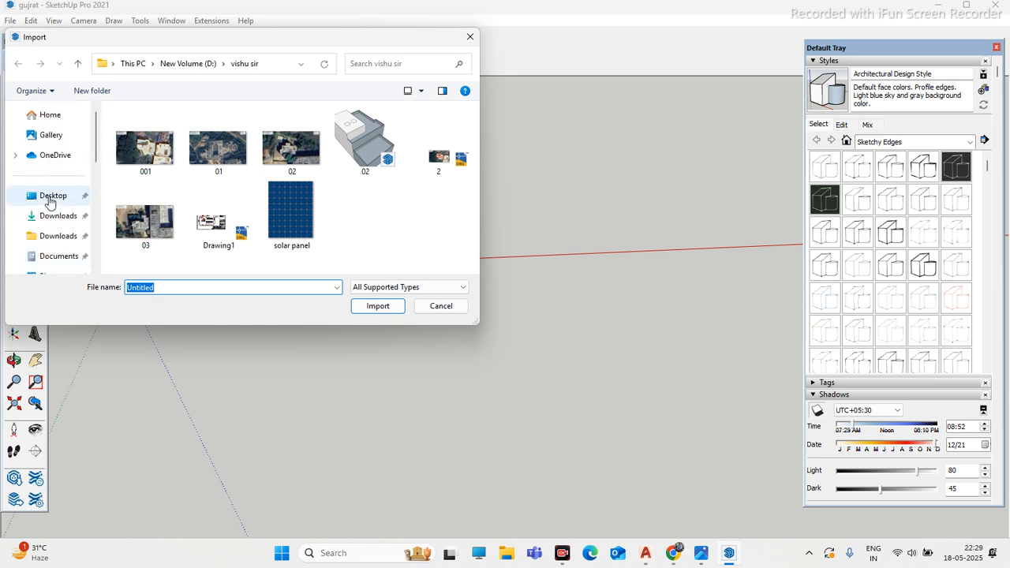
click(52, 195)
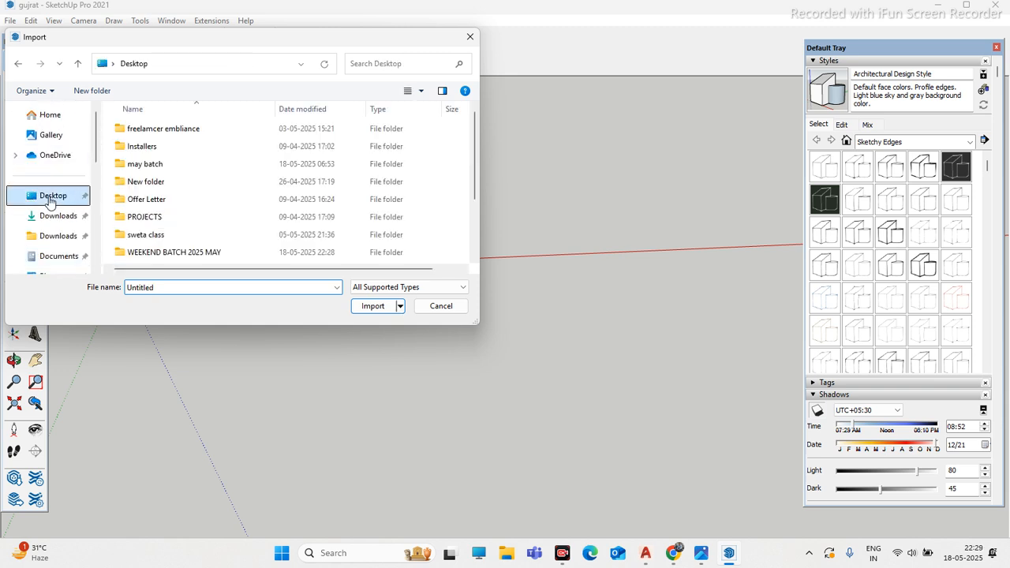
double_click(180, 253)
click(300, 162)
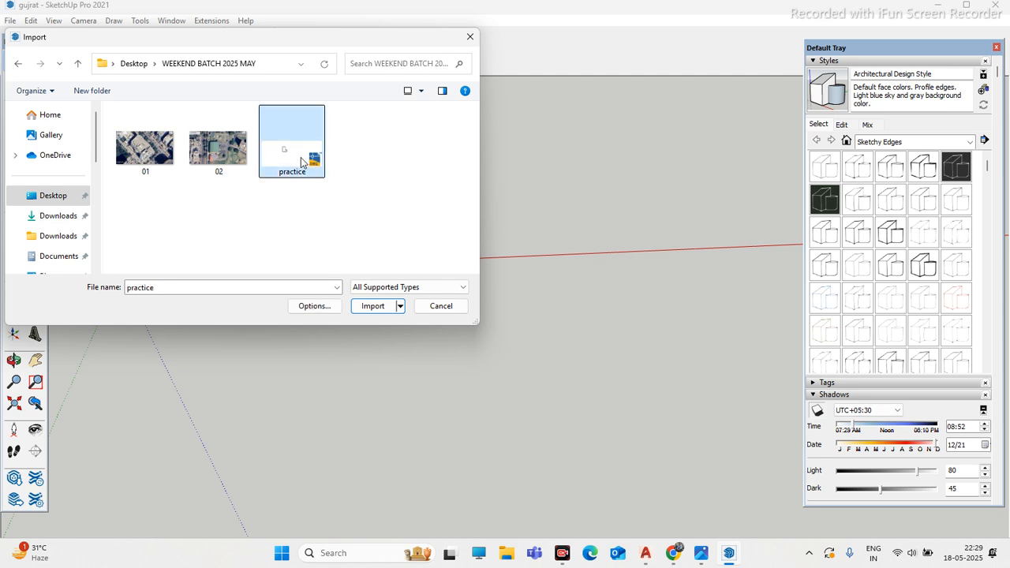
click(380, 309)
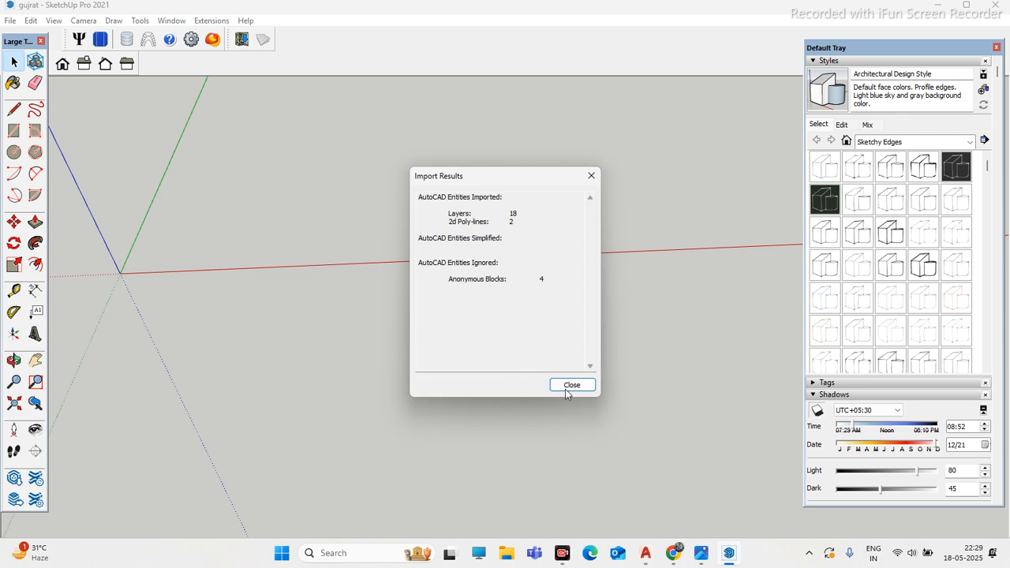
click(568, 381)
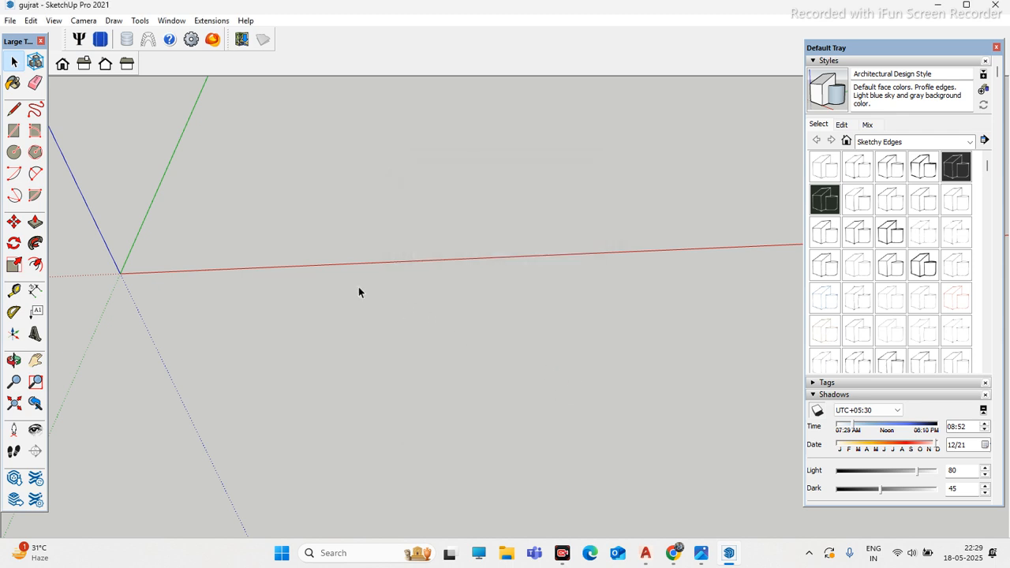
Step: Explode the imported component containing the two rectangle outlines into separate edges
scroll(347, 306, down, 10)
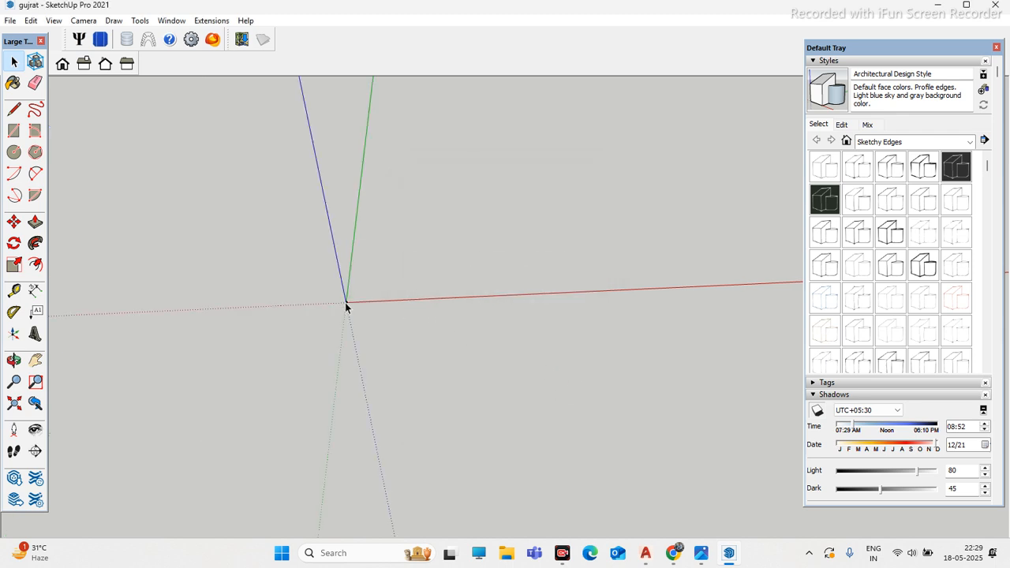
scroll(360, 314, up, 10)
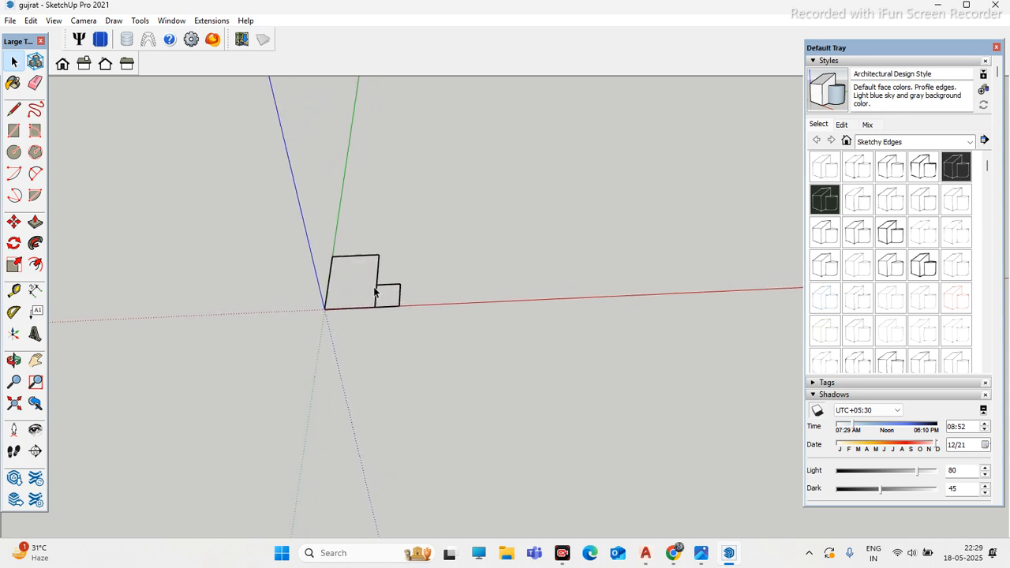
scroll(416, 295, up, 2)
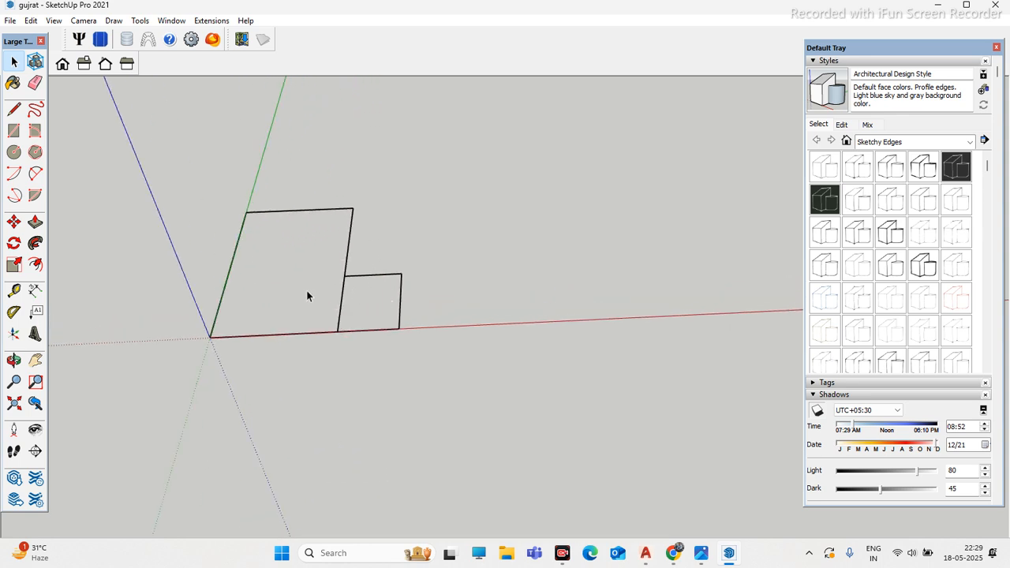
middle_drag(305, 293, 290, 342)
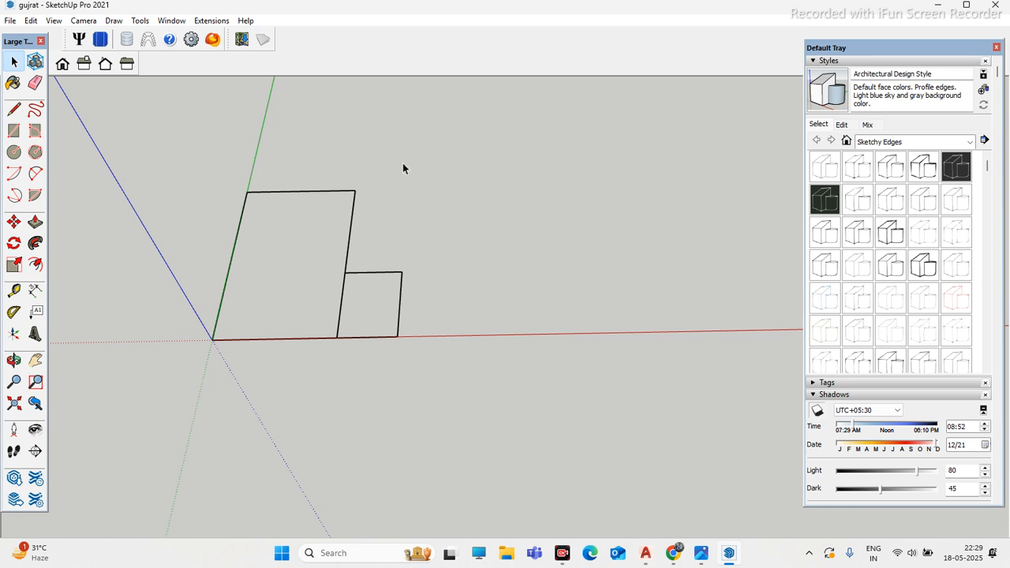
key(ctrl+a)
middle_drag(395, 208, 353, 228)
click(446, 228)
key(ctrl+a)
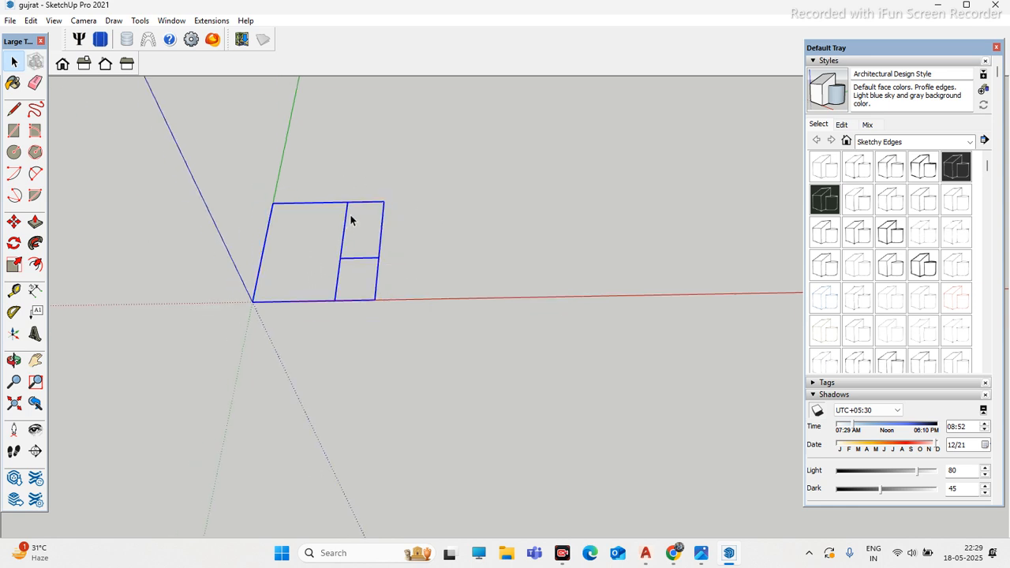
drag(365, 196, 332, 218)
right_click(332, 218)
click(384, 260)
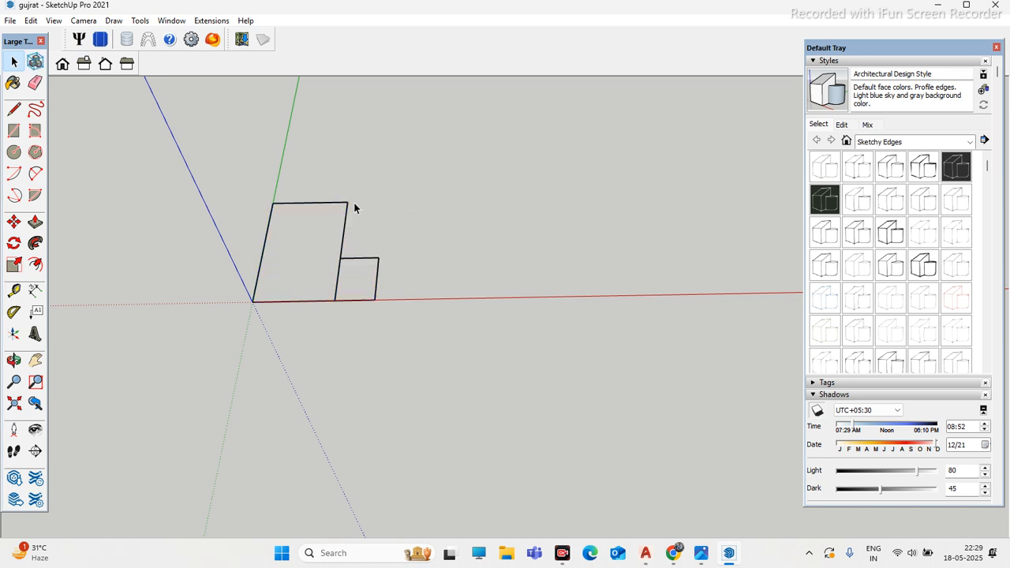
click(347, 208)
right_click(344, 207)
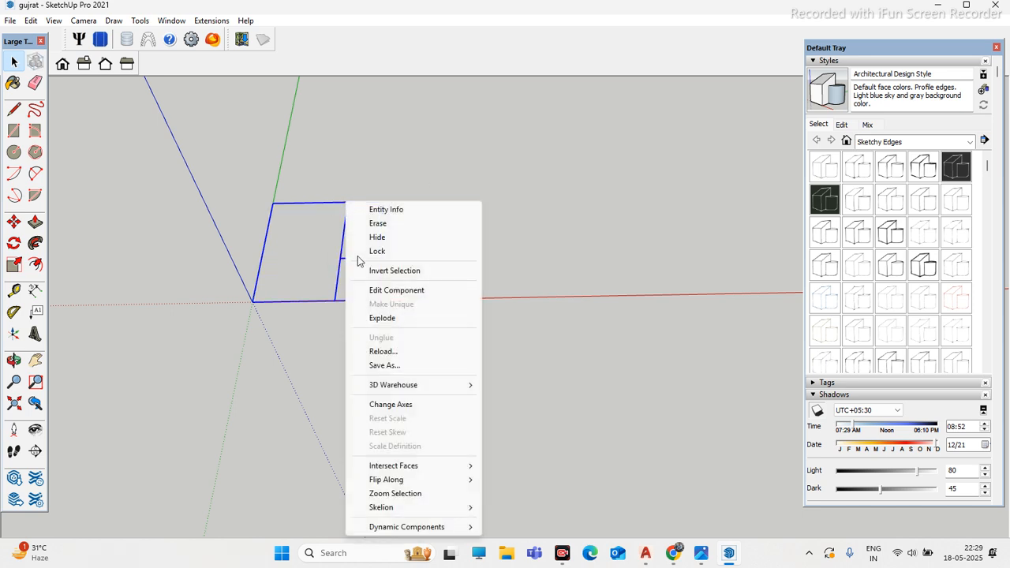
click(395, 318)
click(381, 228)
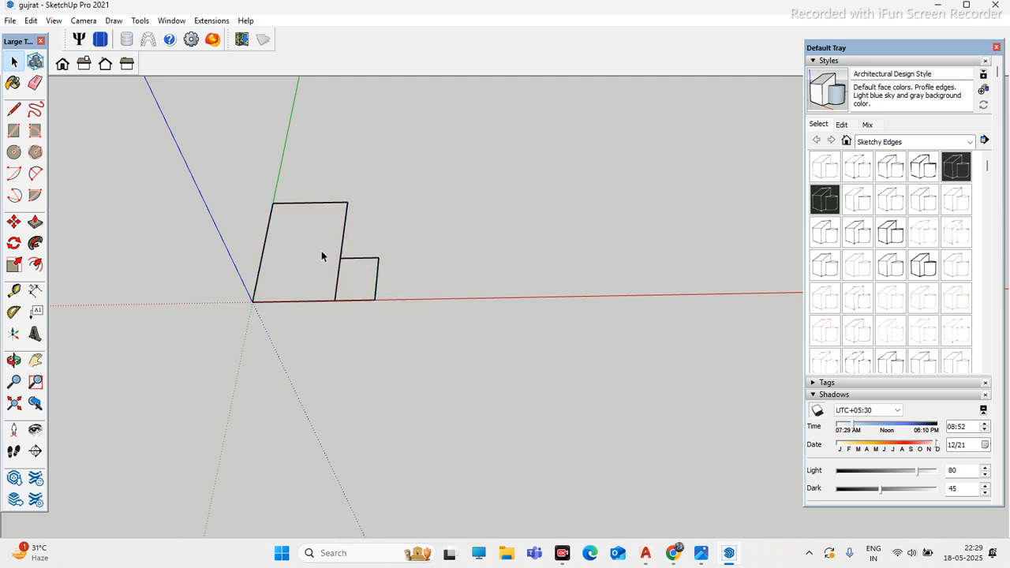
Step: Trace the upper edge of each rectangle with the Line tool to create faces inside both outlines
click(13, 110)
scroll(276, 198, up, 2)
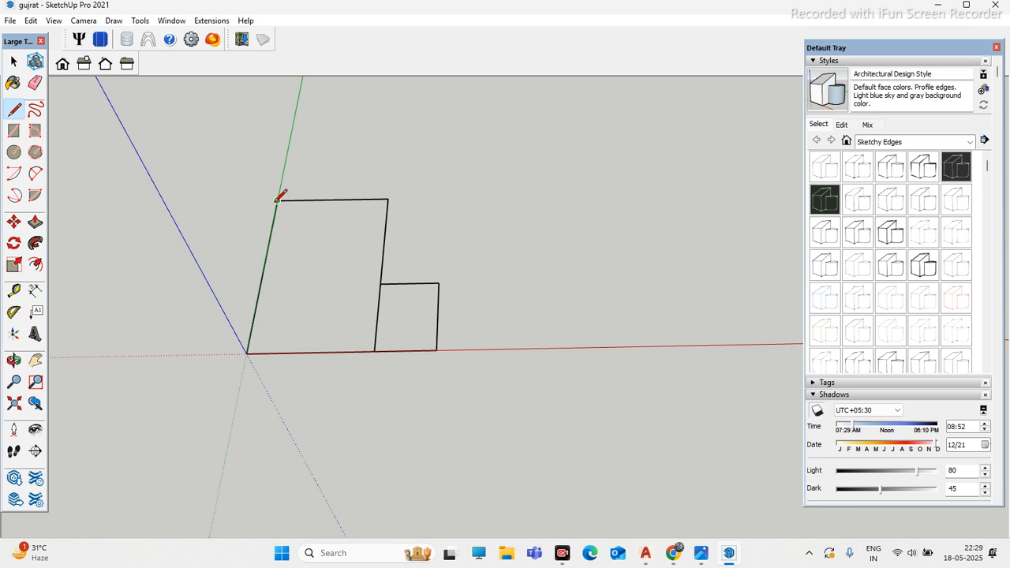
click(387, 198)
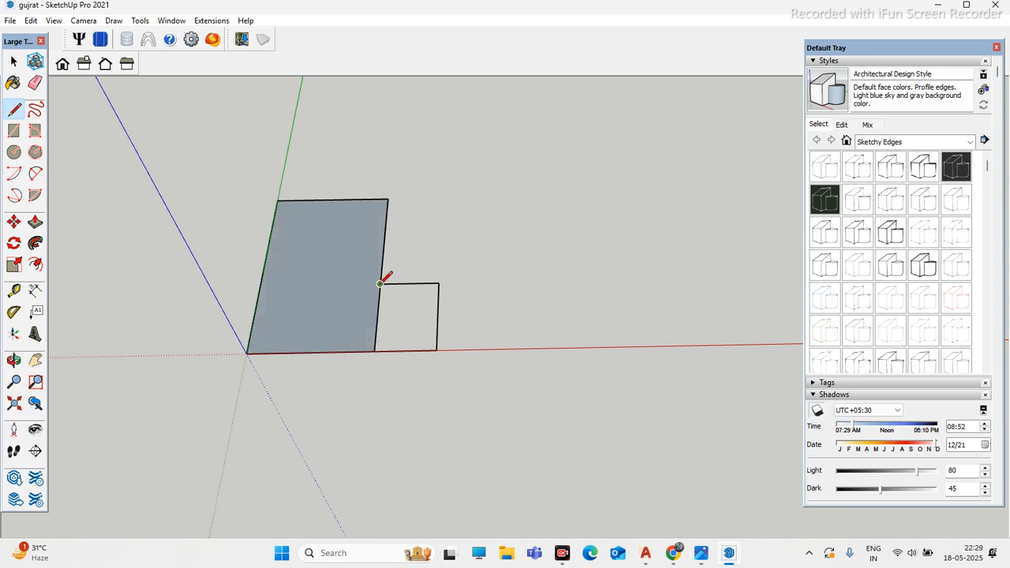
click(438, 282)
Step: Extrude the larger rectangle's face upward into a solid block with Push/Pull
middle_drag(417, 273, 78, 233)
click(36, 223)
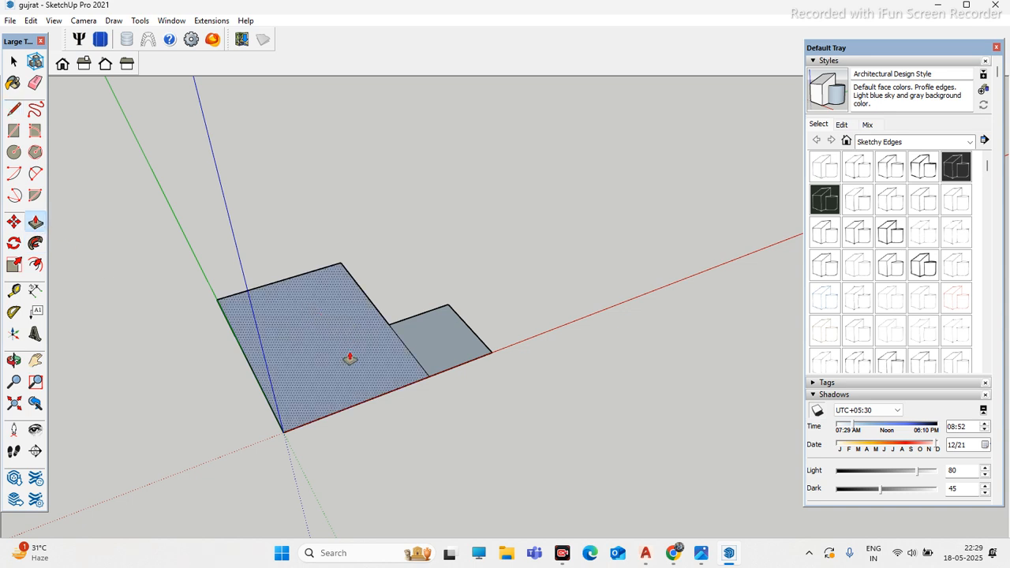
drag(348, 347, 336, 286)
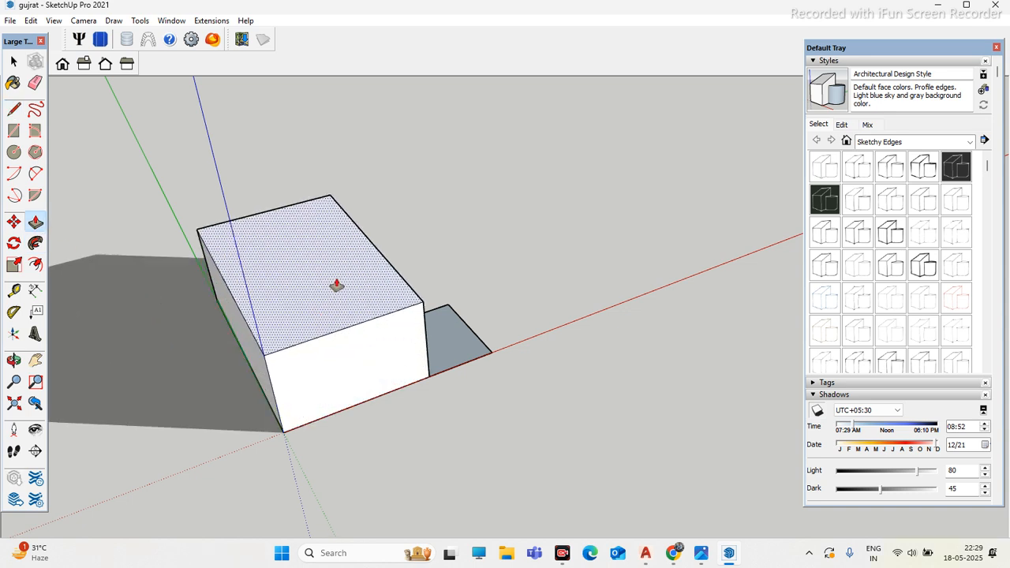
key(Return)
scroll(371, 325, down, 3)
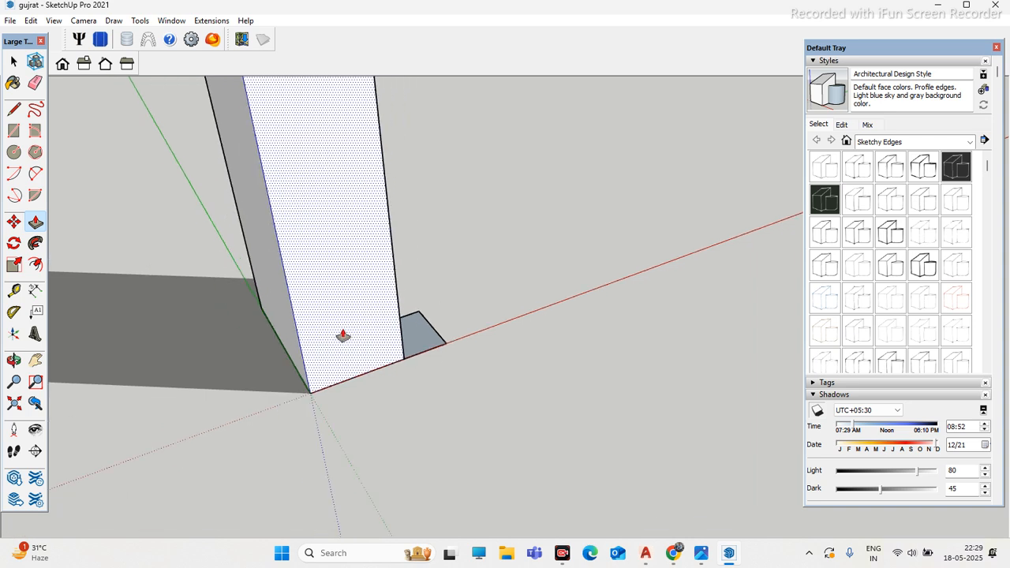
Step: Undo the tall extrusion and push the larger block down to a thin slab with Push/Pull
key(ctrl+z)
click(330, 357)
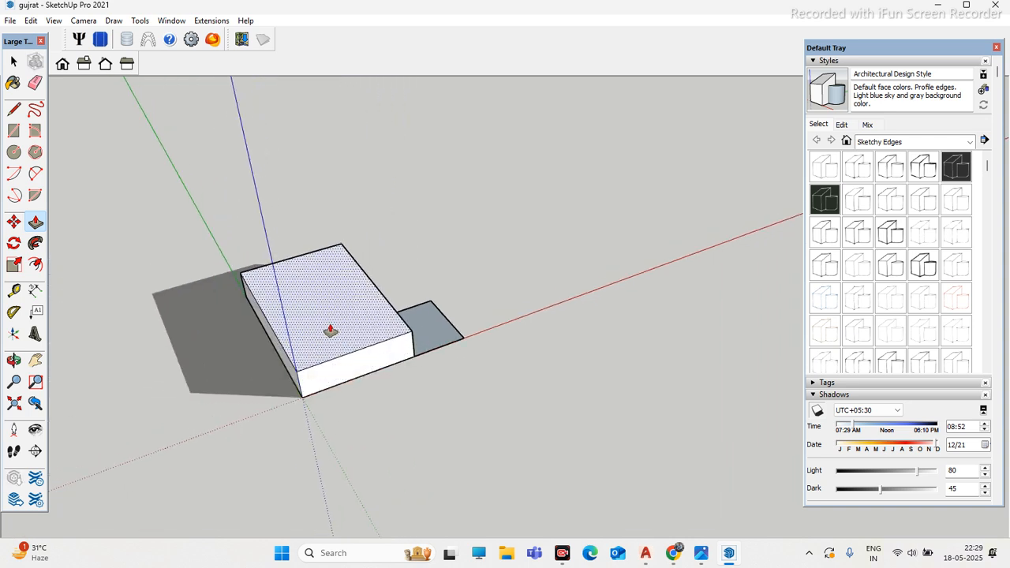
key(Escape)
scroll(428, 365, up, 5)
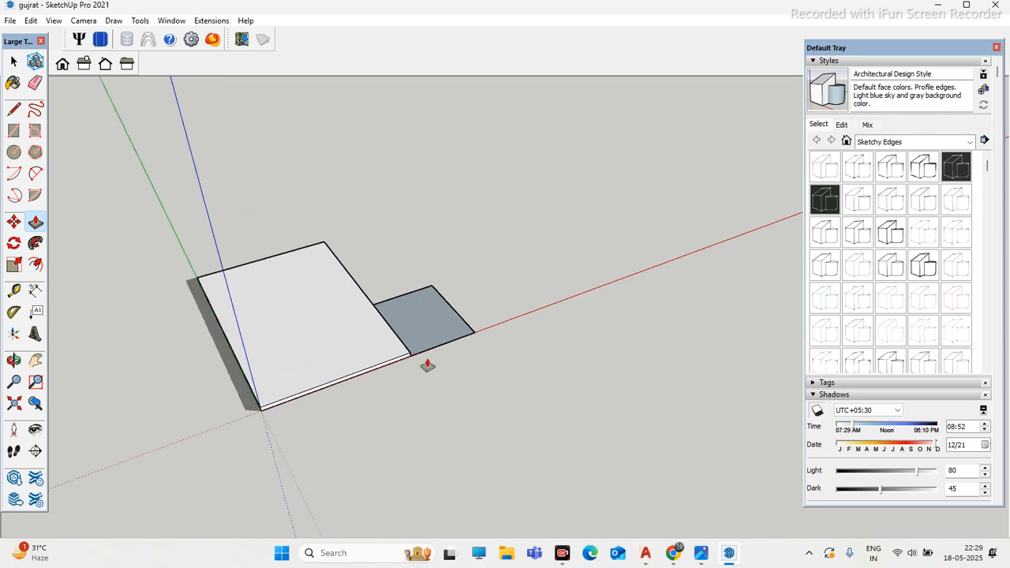
Step: Extrude the smaller rectangle's face upward into a thin slab beside the larger one
click(421, 328)
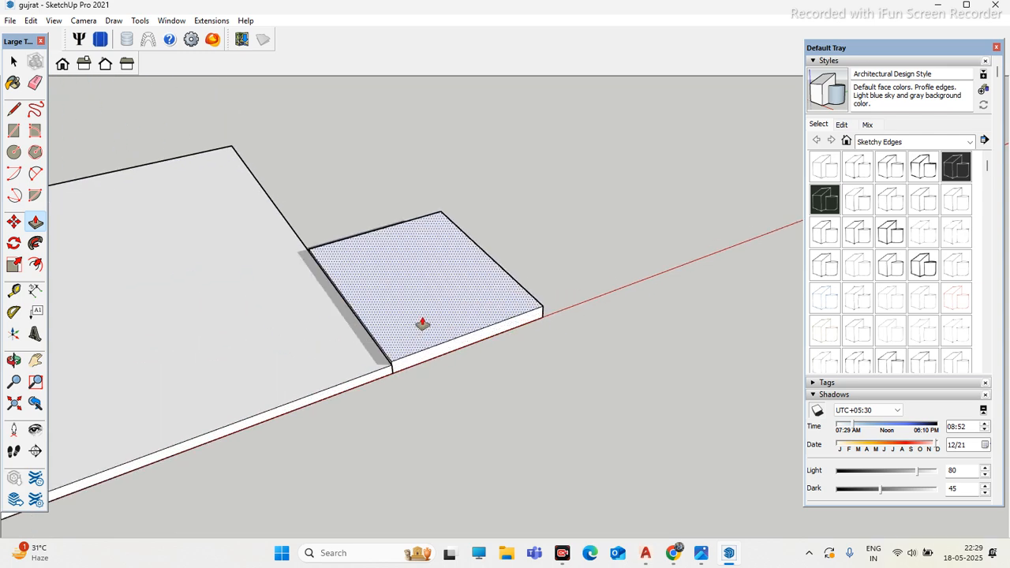
key(Escape)
scroll(430, 374, up, 6)
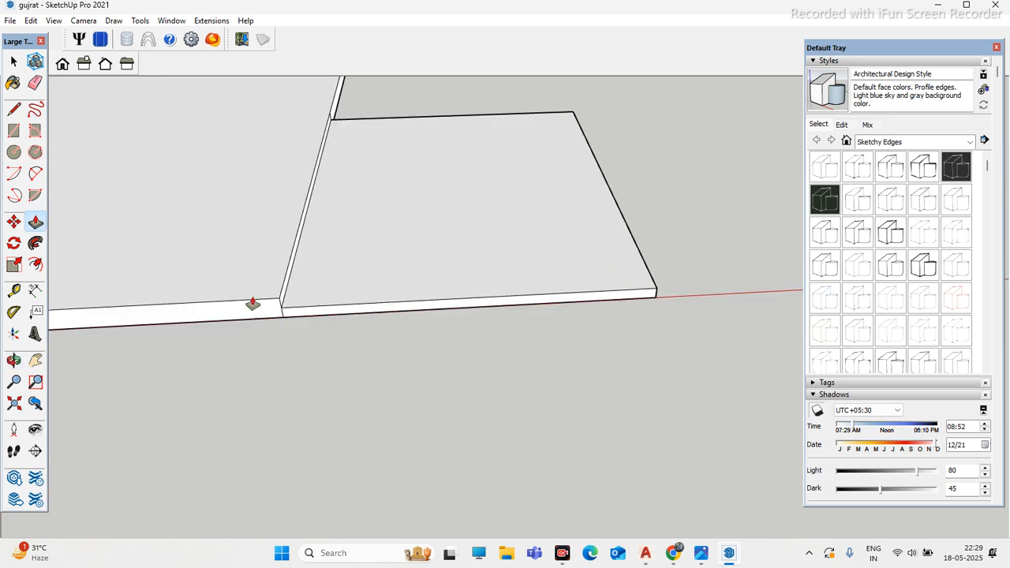
scroll(547, 384, down, 5)
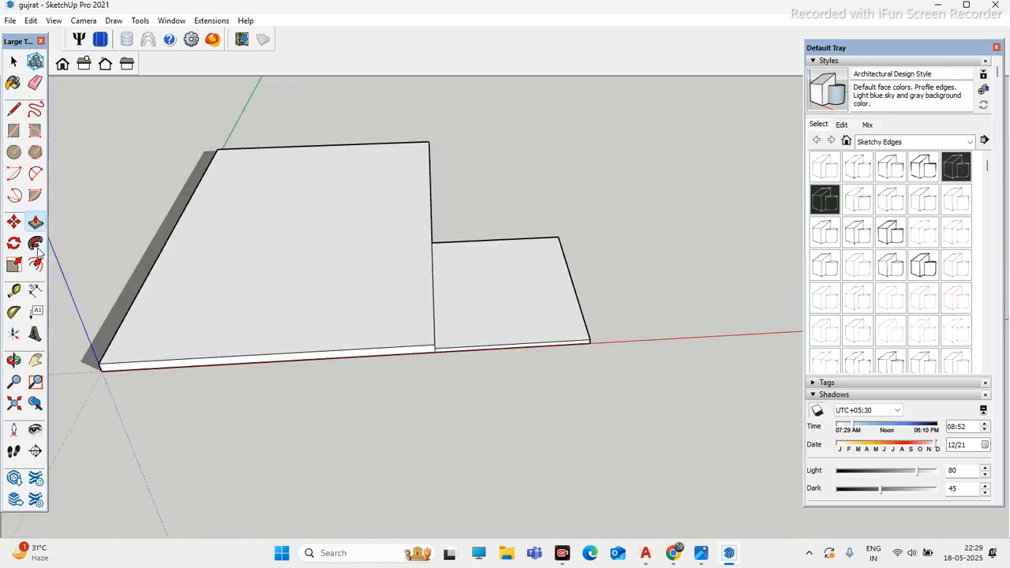
Step: Offset the outline of the larger slab's upper face inward to form a narrow border
click(38, 242)
scroll(326, 278, up, 2)
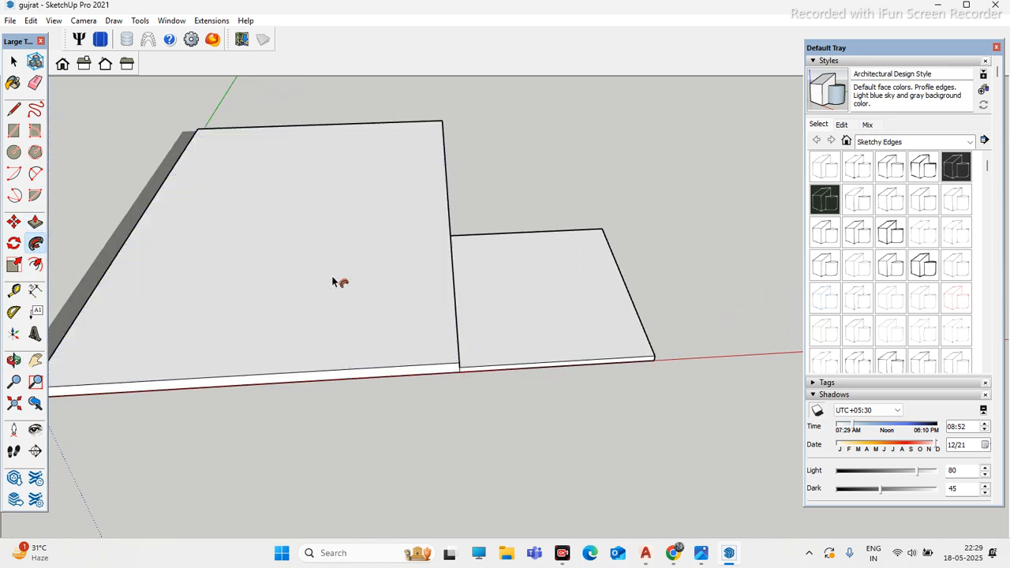
click(38, 265)
click(114, 256)
scroll(128, 266, up, 4)
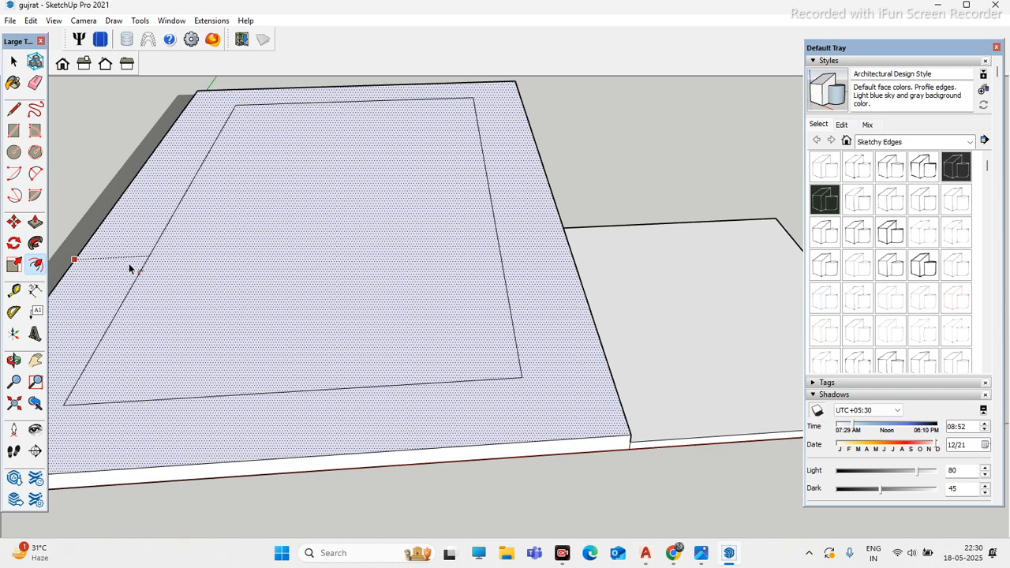
click(265, 276)
scroll(361, 273, down, 5)
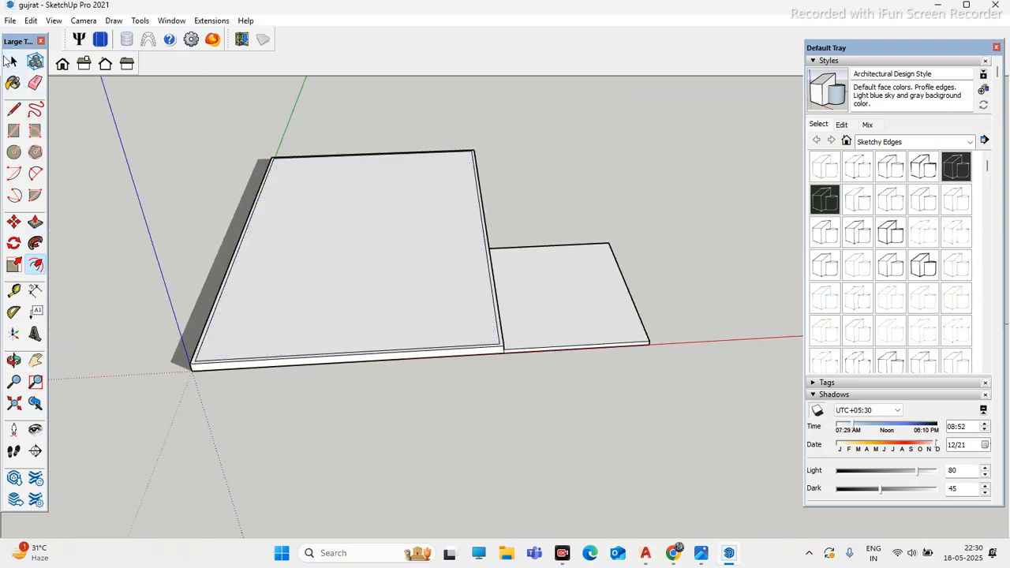
Step: Select all the geometry in the model and delete it
click(14, 63)
scroll(283, 243, down, 3)
key(ctrl+a)
key(Delete)
Step: Import the practice drawing from the Desktop folder WEEKEND BATCH 2025 MAY and close the import results
click(4, 20)
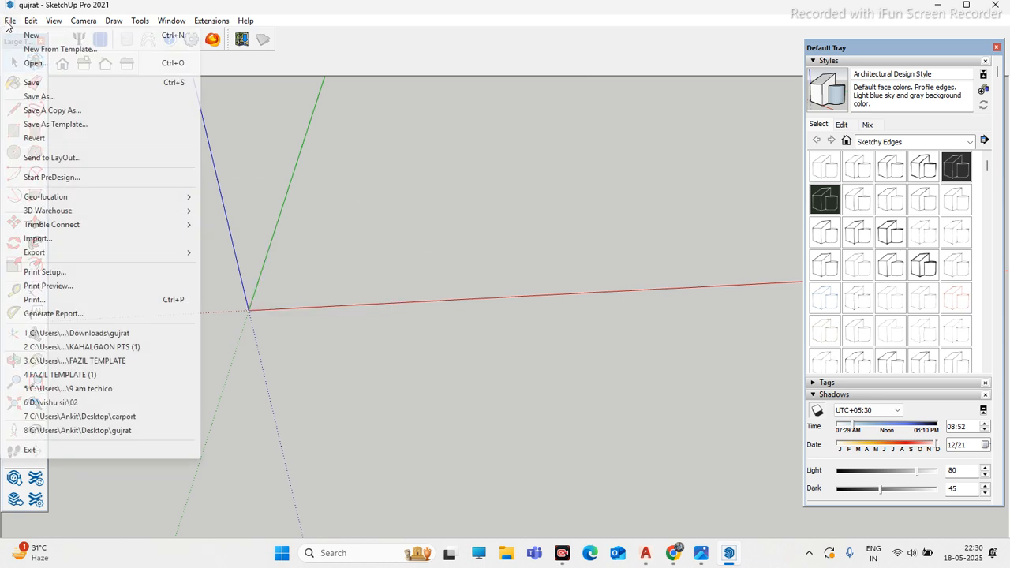
click(189, 239)
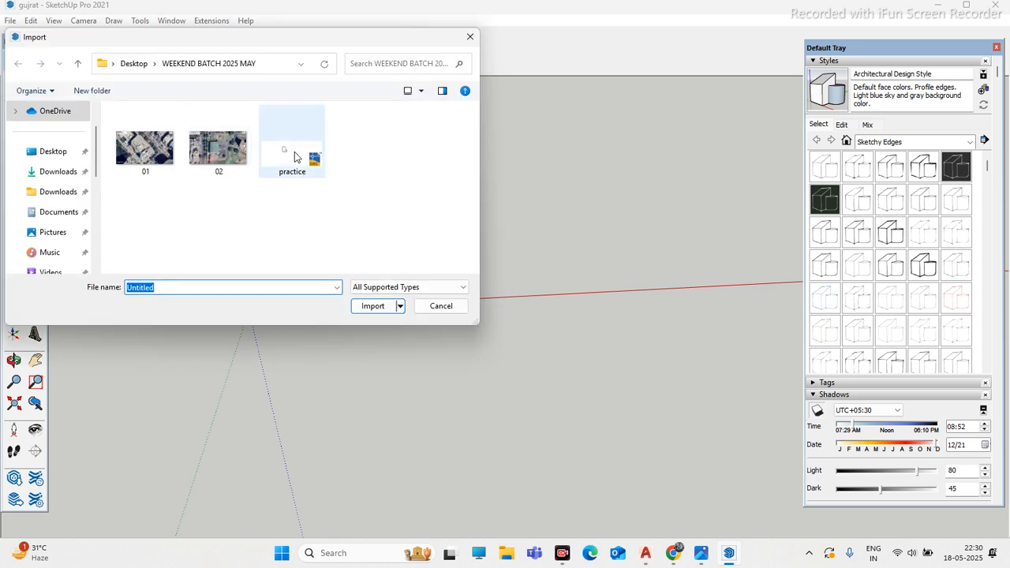
click(291, 146)
click(374, 306)
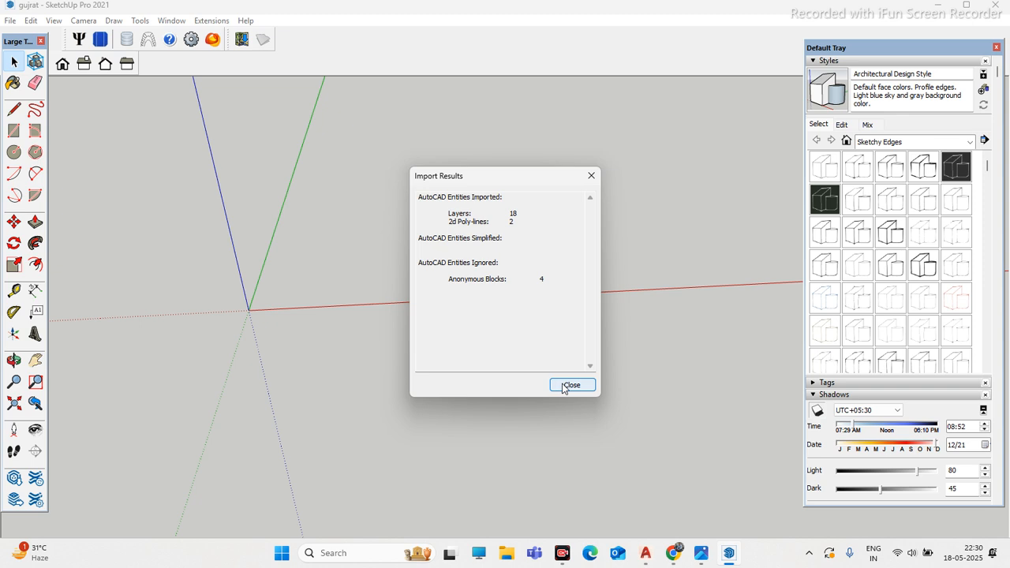
click(562, 385)
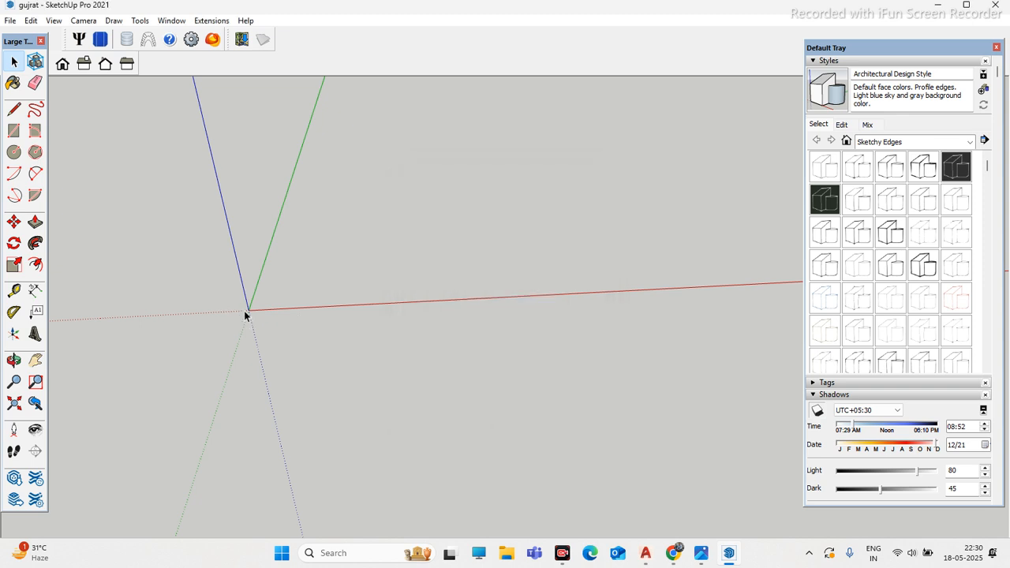
click(245, 312)
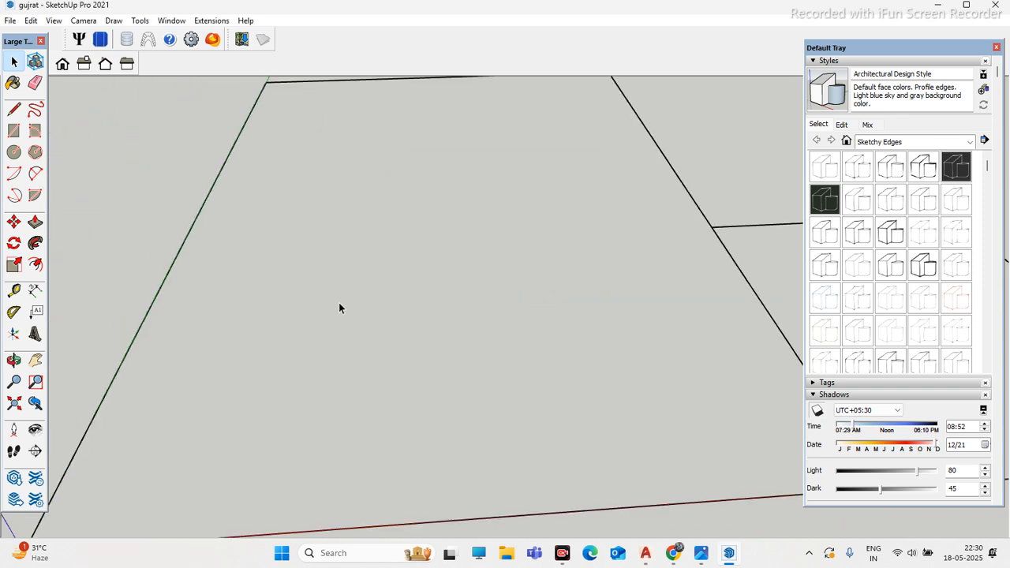
Step: Explode the imported component into separate edges and clear the selection
scroll(306, 294, down, 2)
scroll(500, 324, up, 3)
click(517, 236)
right_click(481, 240)
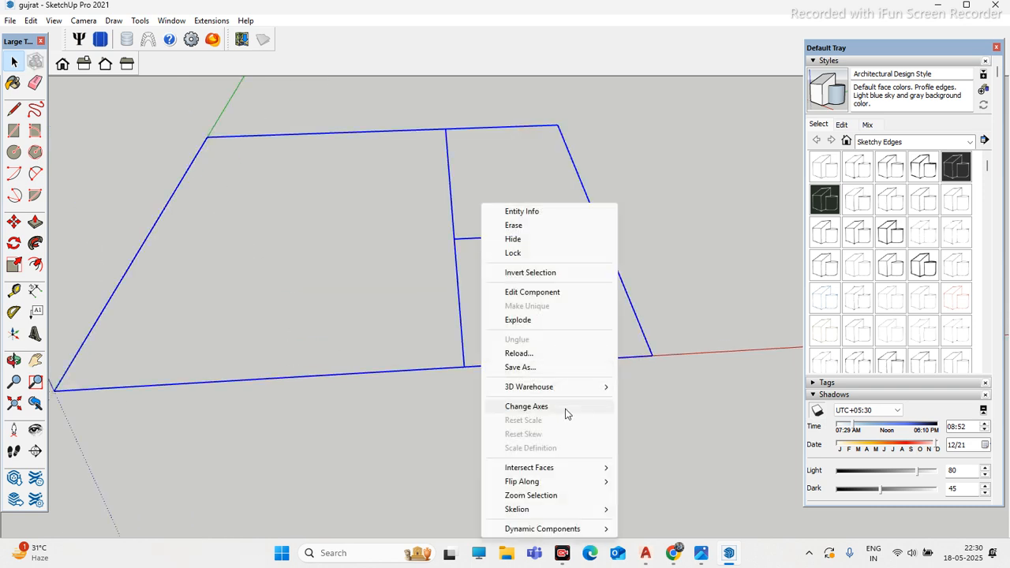
click(520, 321)
scroll(395, 244, down, 2)
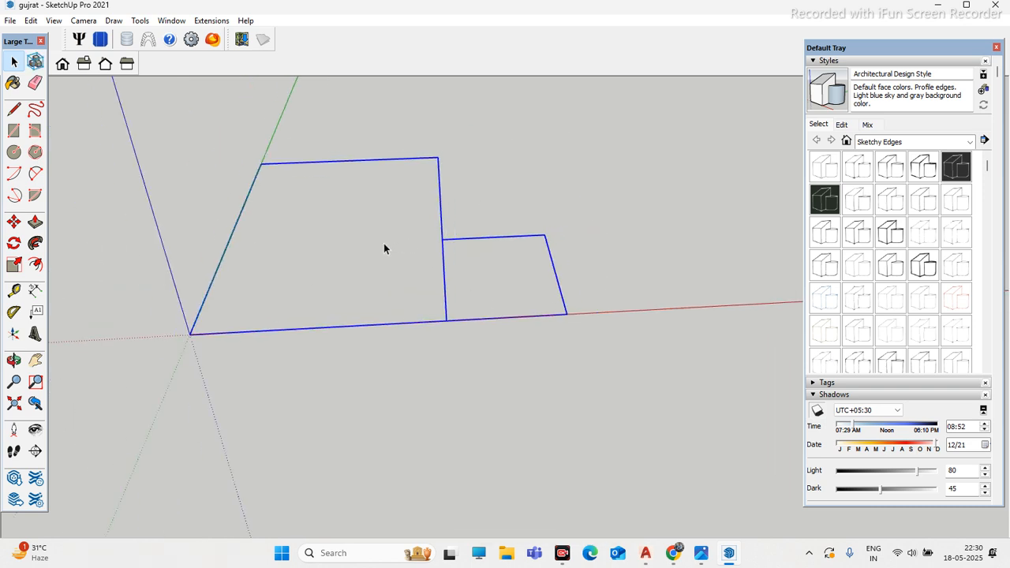
click(501, 192)
scroll(441, 223, down, 2)
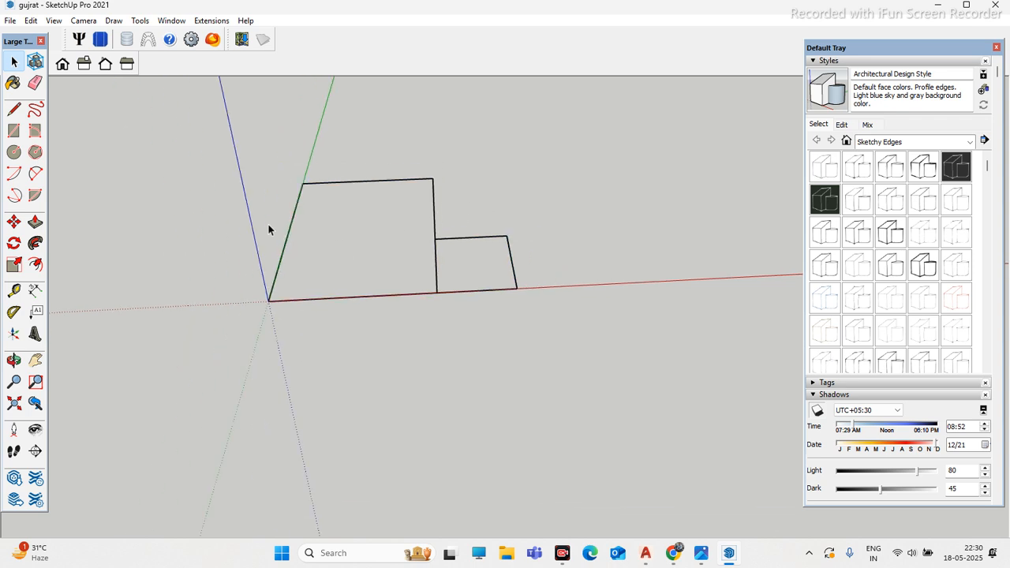
Step: Trace the far edge of each rectangle with the Line tool to create faces inside both outlines
click(13, 110)
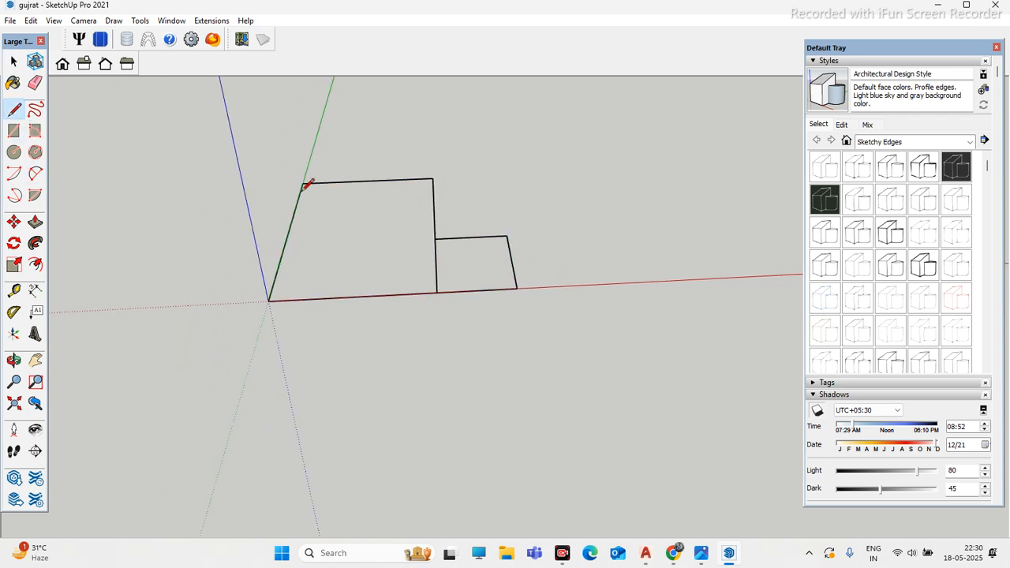
click(432, 178)
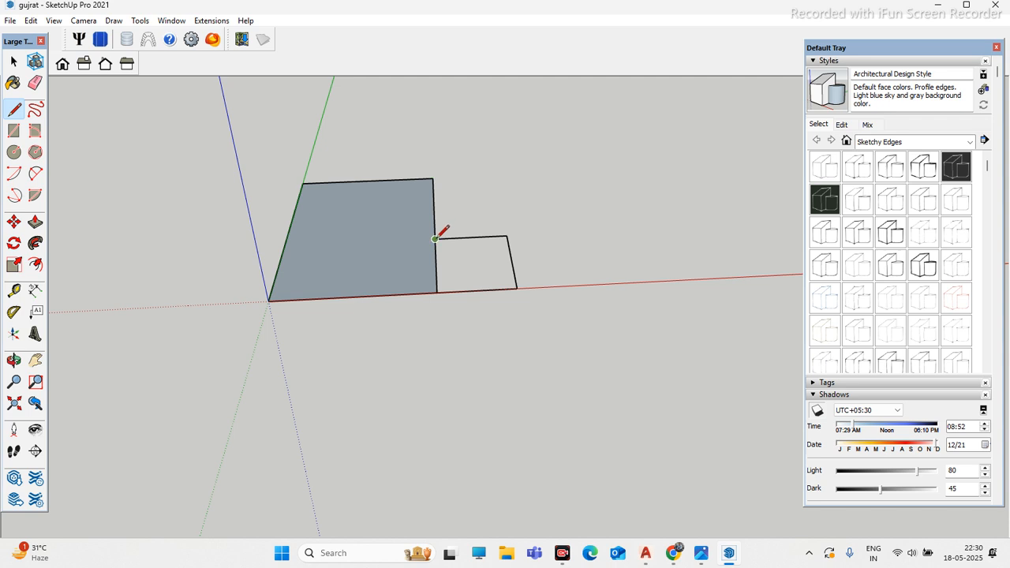
click(506, 235)
scroll(383, 242, down, 3)
Step: Extrude the larger face into a block and the smaller face into a lower block with Push/Pull
click(35, 222)
click(363, 247)
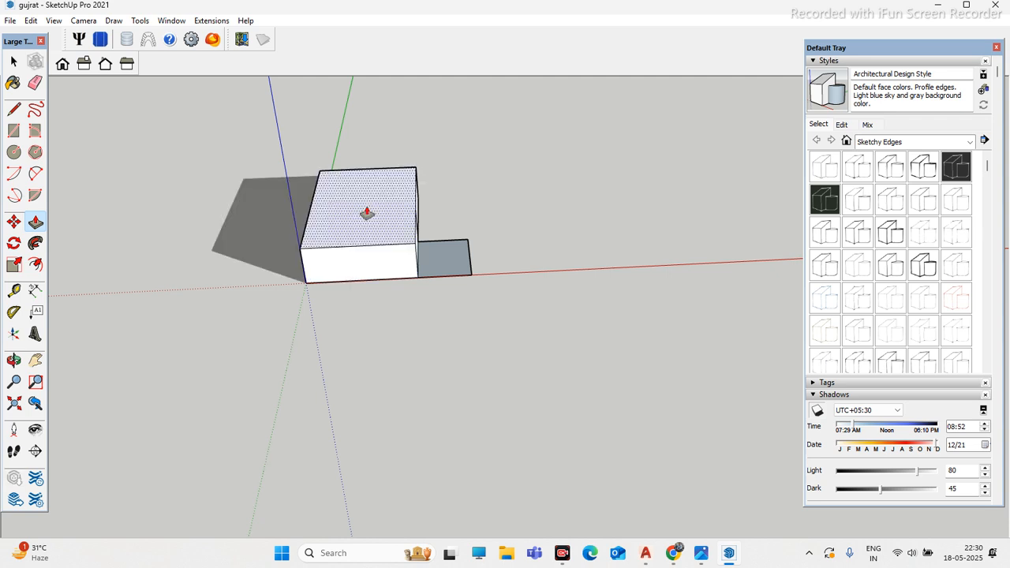
click(376, 219)
click(450, 268)
click(429, 239)
scroll(245, 275, down, 3)
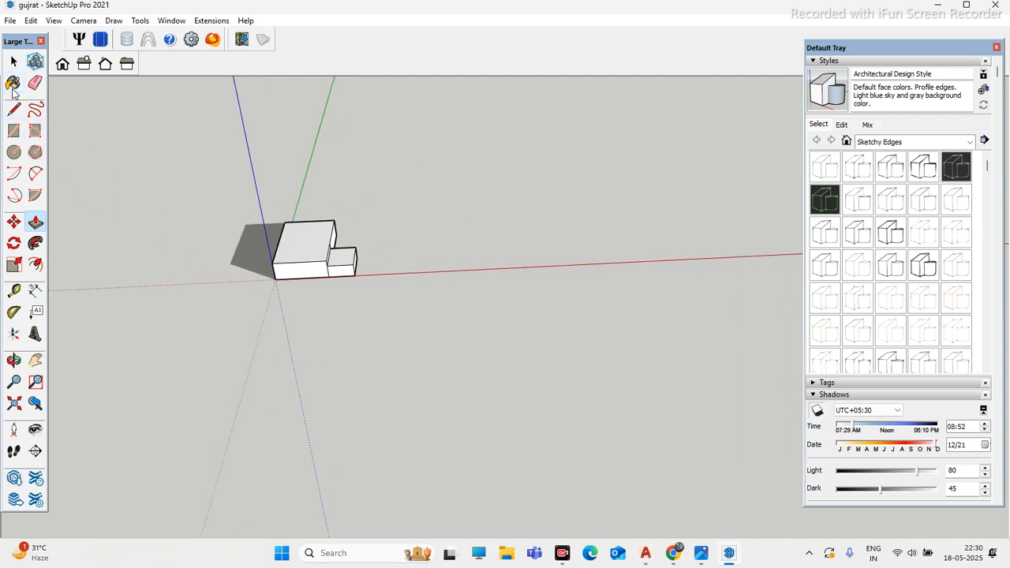
click(14, 65)
Step: Add two sloped guide lines with the Protractor from the upper front corners of the smaller block, crossing above its front edge
scroll(254, 262, up, 5)
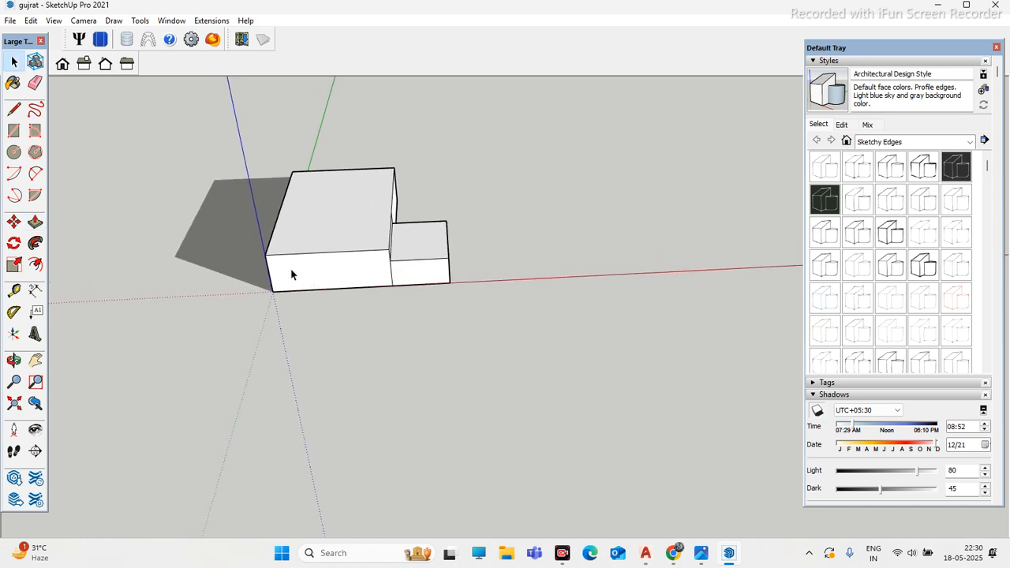
click(13, 312)
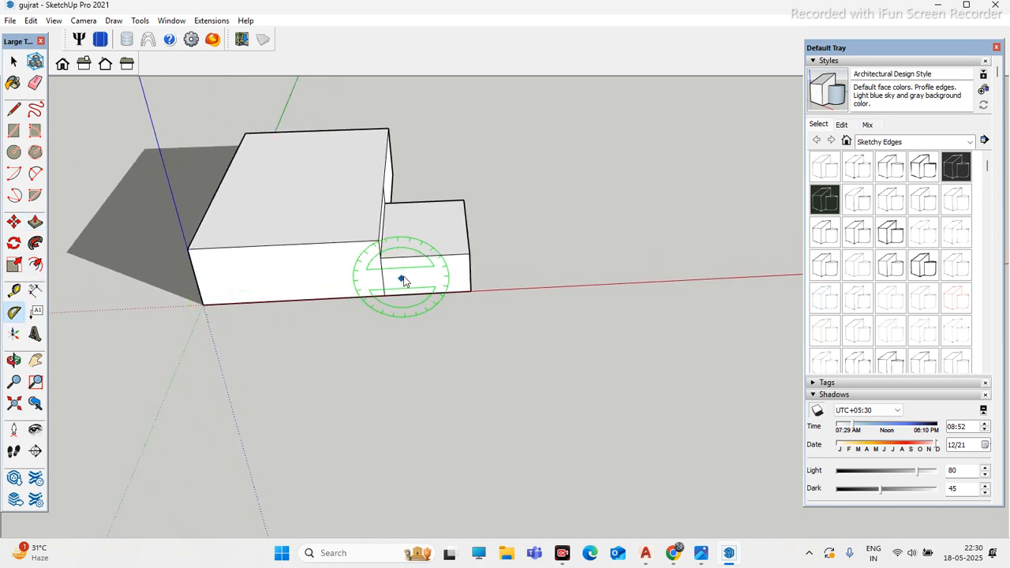
scroll(401, 279, up, 3)
scroll(356, 252, up, 2)
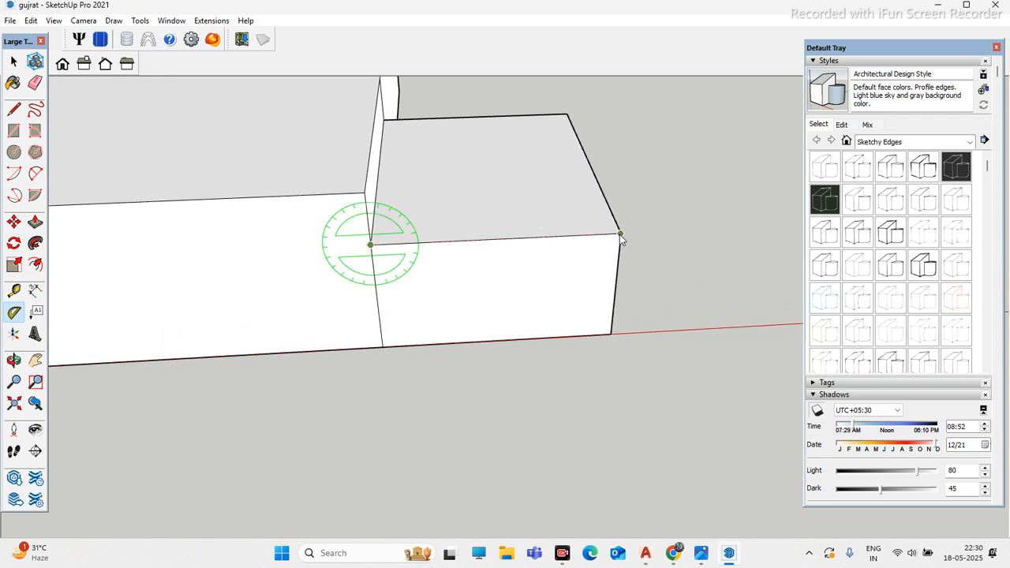
click(598, 200)
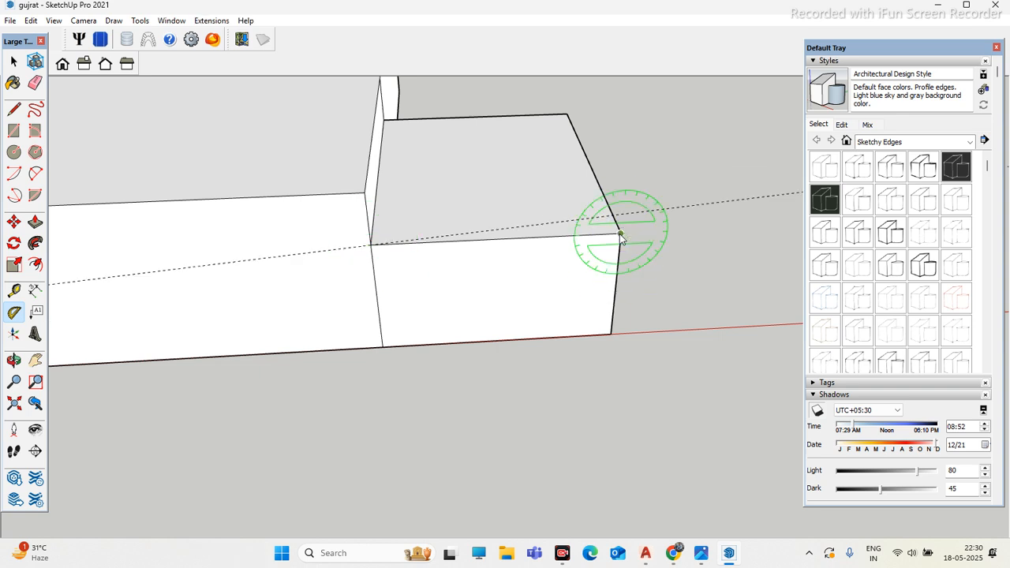
click(390, 216)
Step: Draw a low gable peak along the guides above the smaller block's front edge and erase the guide lines
click(17, 113)
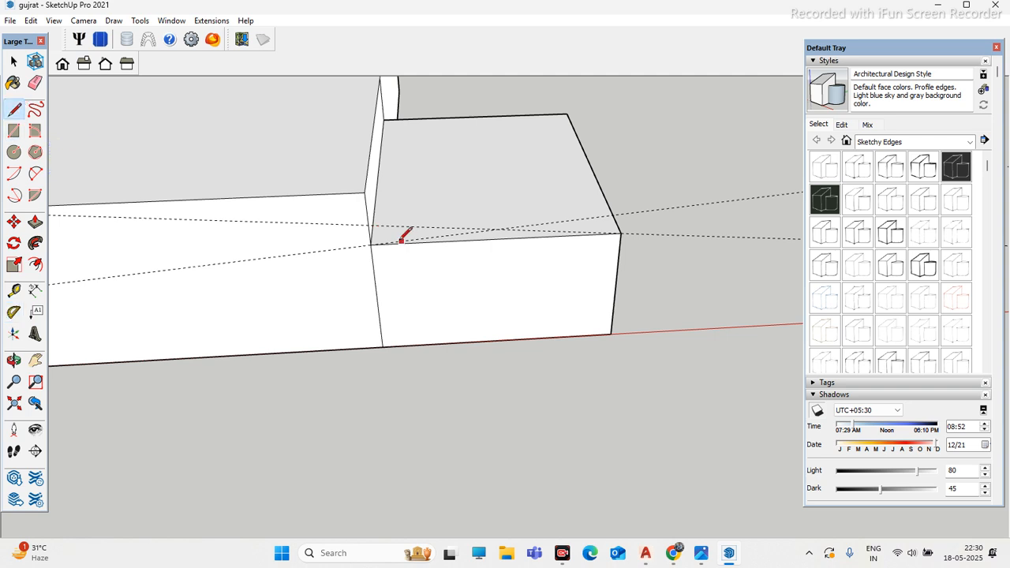
click(497, 229)
click(620, 232)
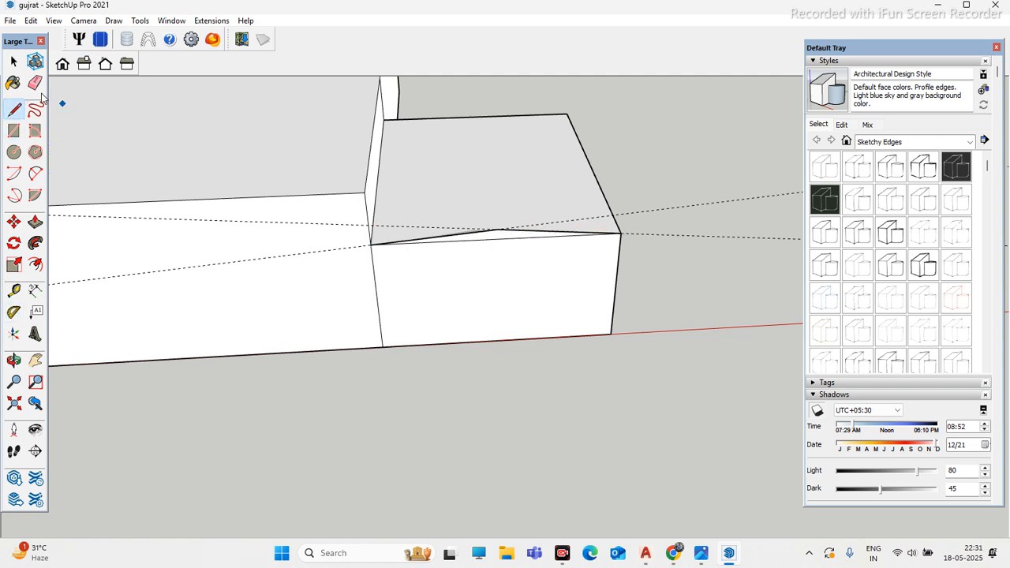
click(35, 84)
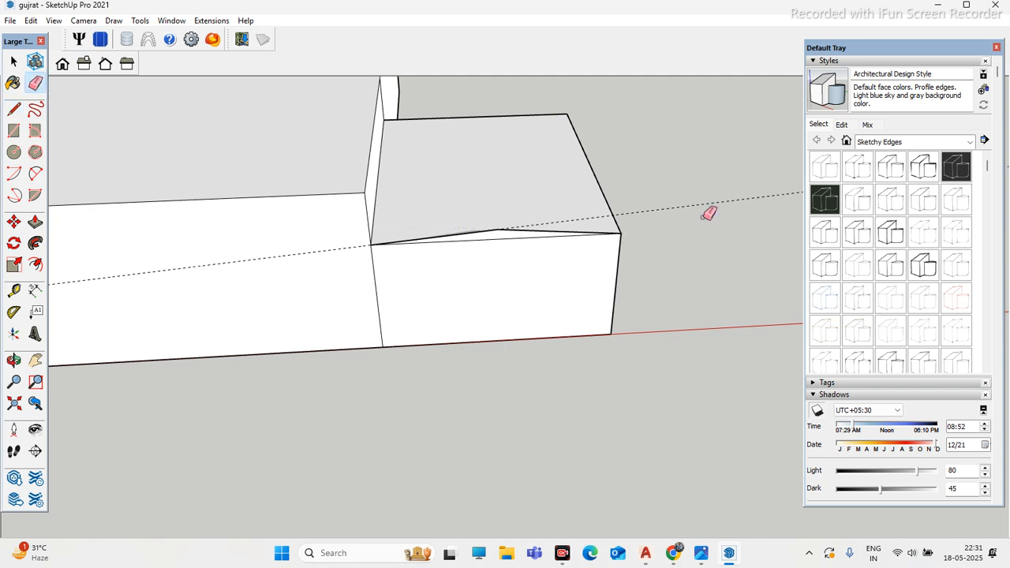
mouse_move(544, 231)
middle_down()
mouse_move(390, 176)
mouse_move(173, 211)
middle_up()
click(14, 243)
scroll(337, 196, up, 5)
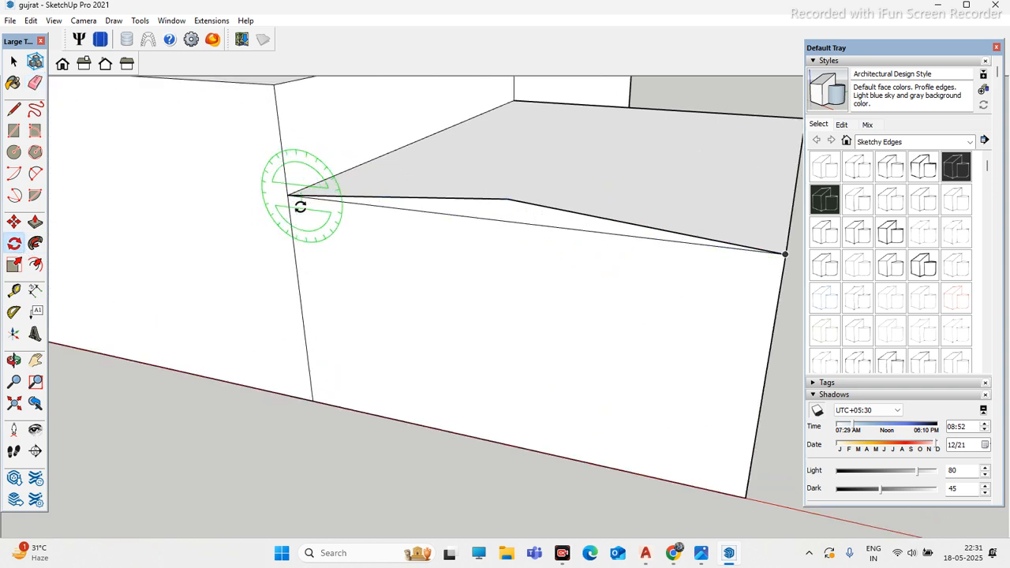
scroll(340, 209, down, 1)
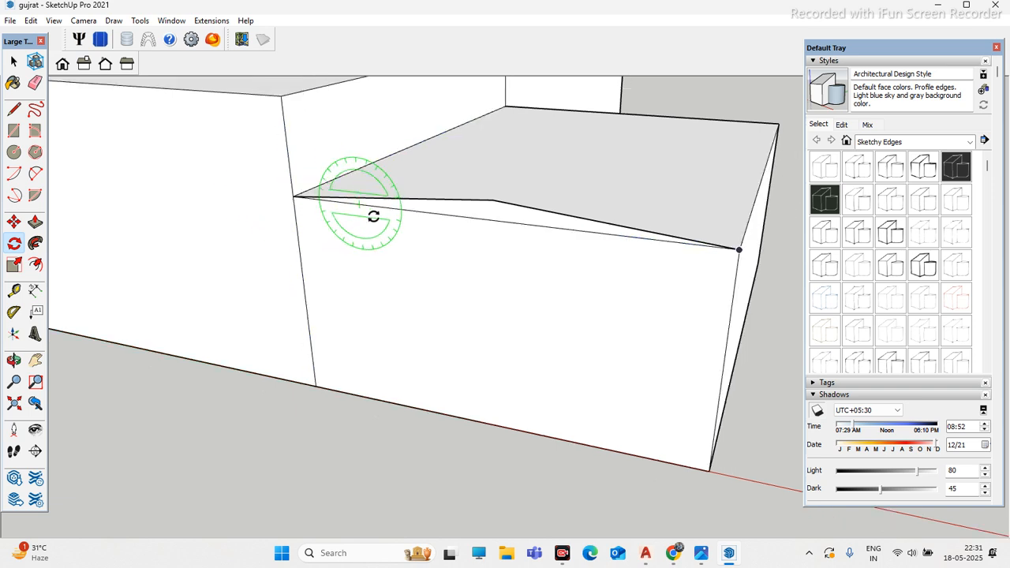
scroll(361, 214, down, 2)
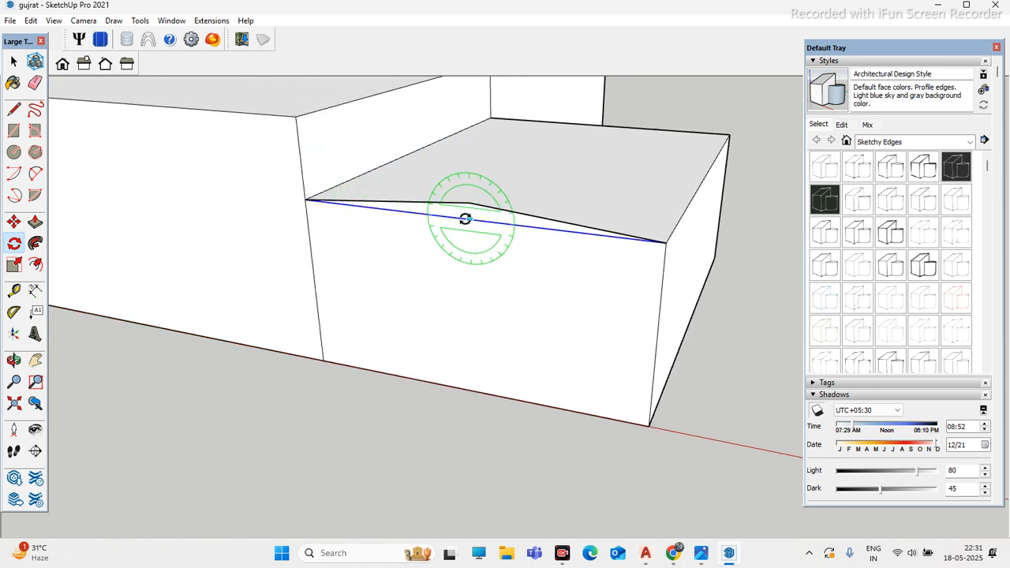
scroll(465, 220, down, 2)
scroll(466, 219, up, 4)
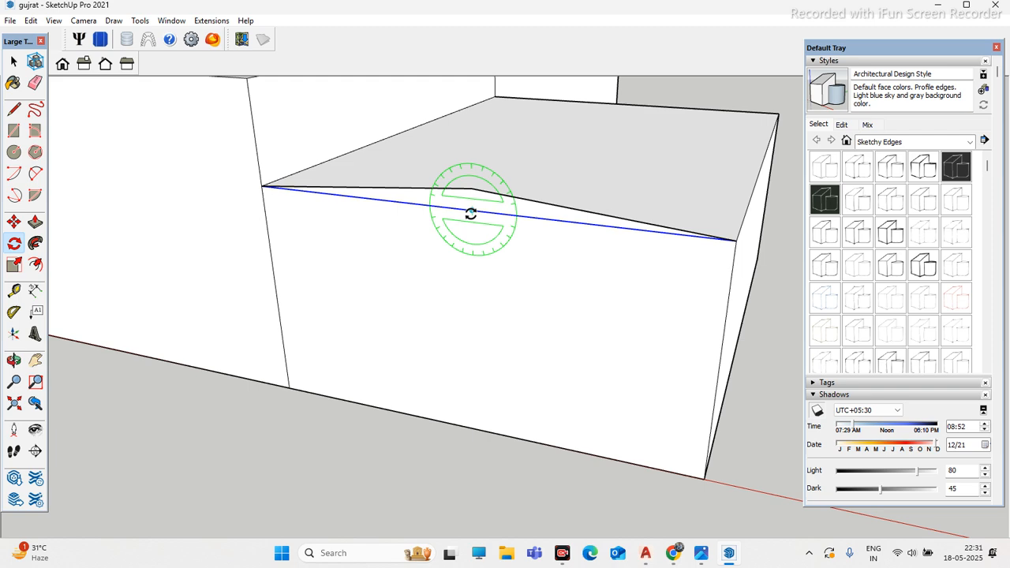
click(543, 219)
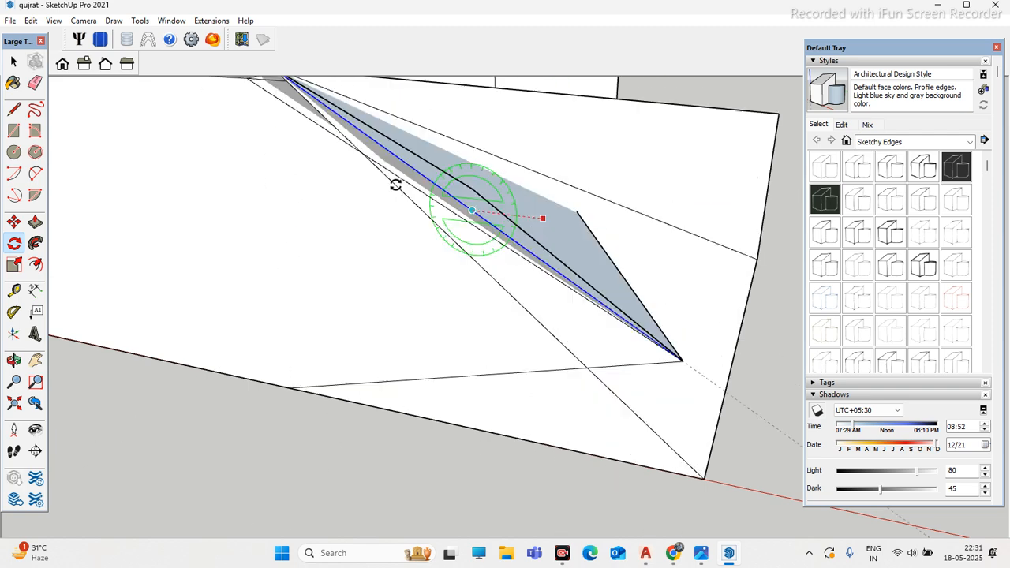
key(Escape)
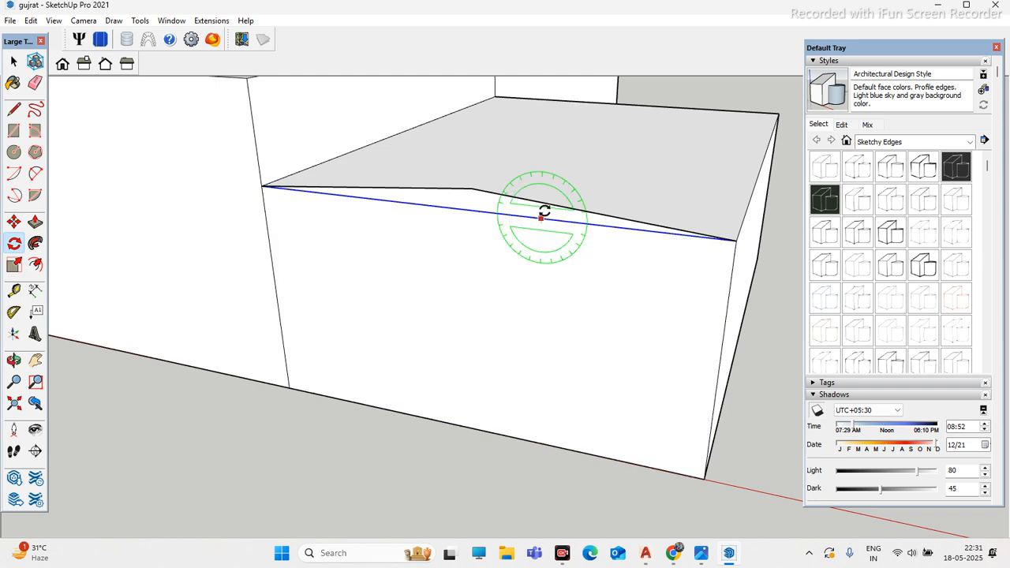
click(733, 238)
click(743, 214)
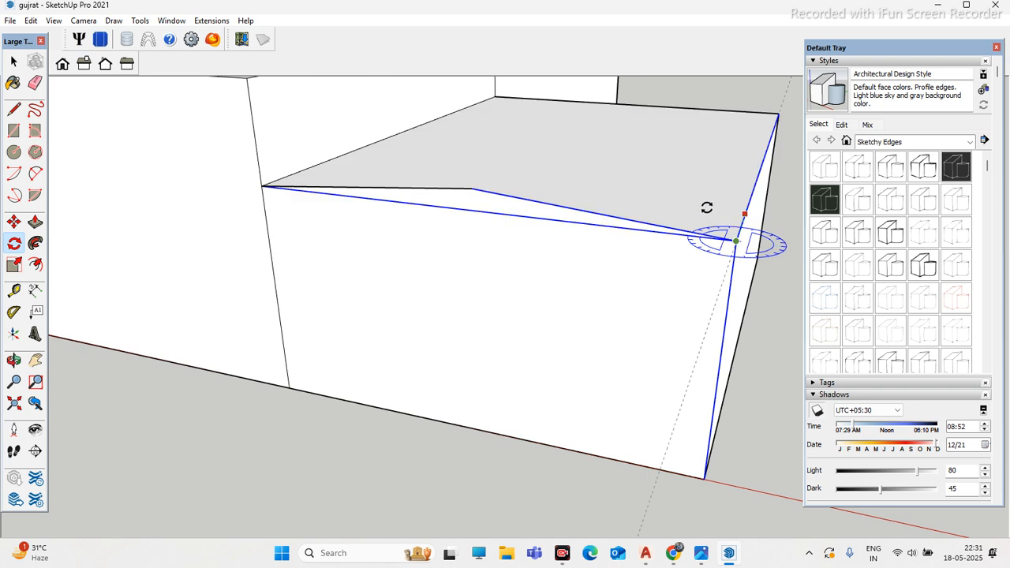
key(Escape)
middle_drag(717, 295, 581, 252)
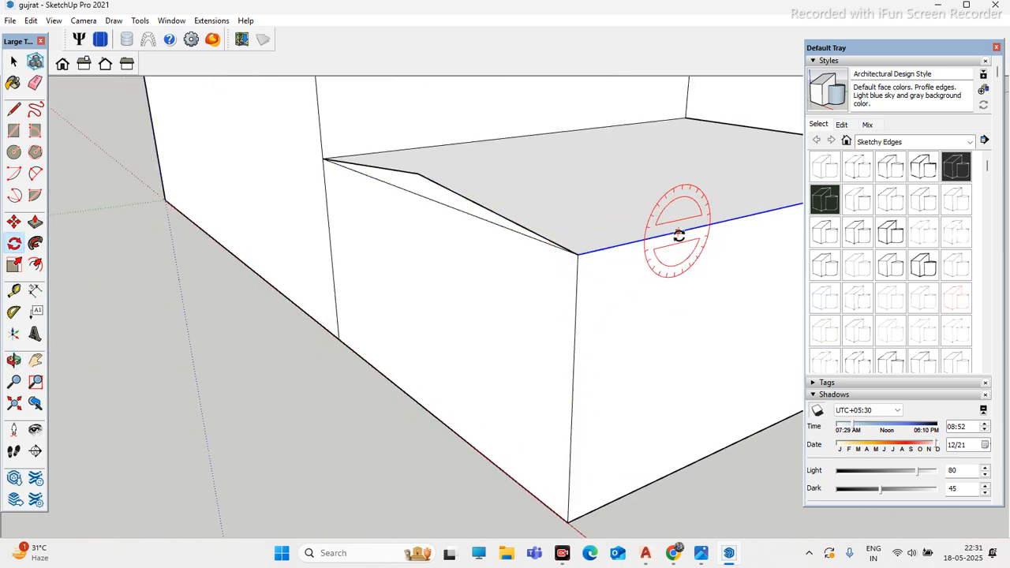
click(606, 248)
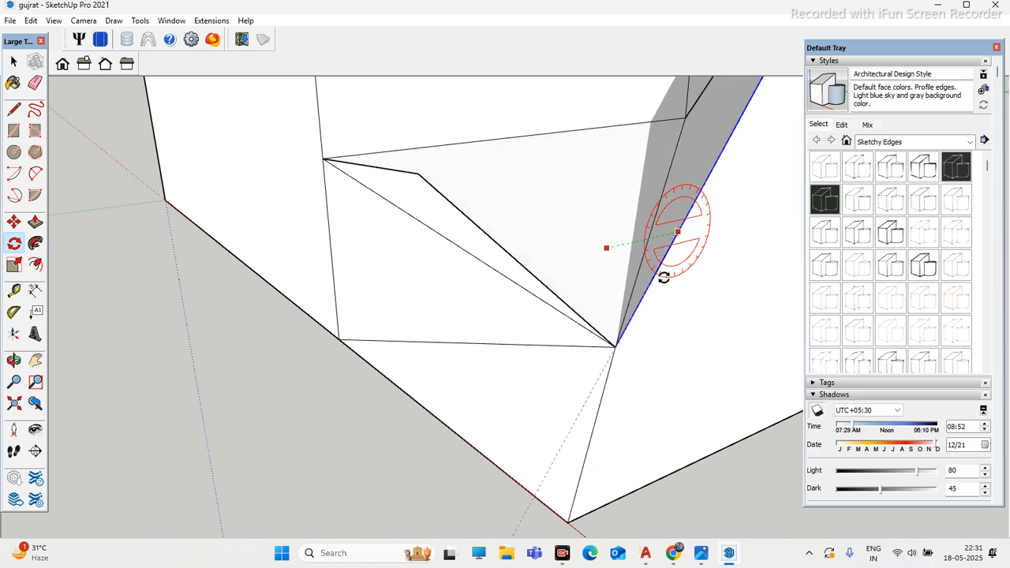
middle_drag(611, 280, 613, 244)
key(Escape)
middle_drag(496, 293, 720, 310)
scroll(623, 274, up, 4)
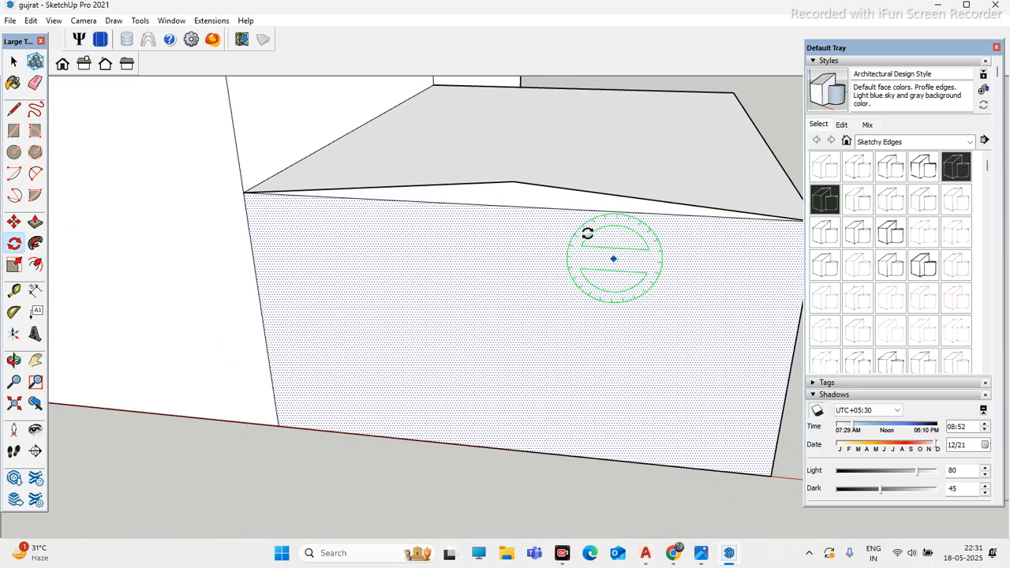
scroll(514, 208, up, 2)
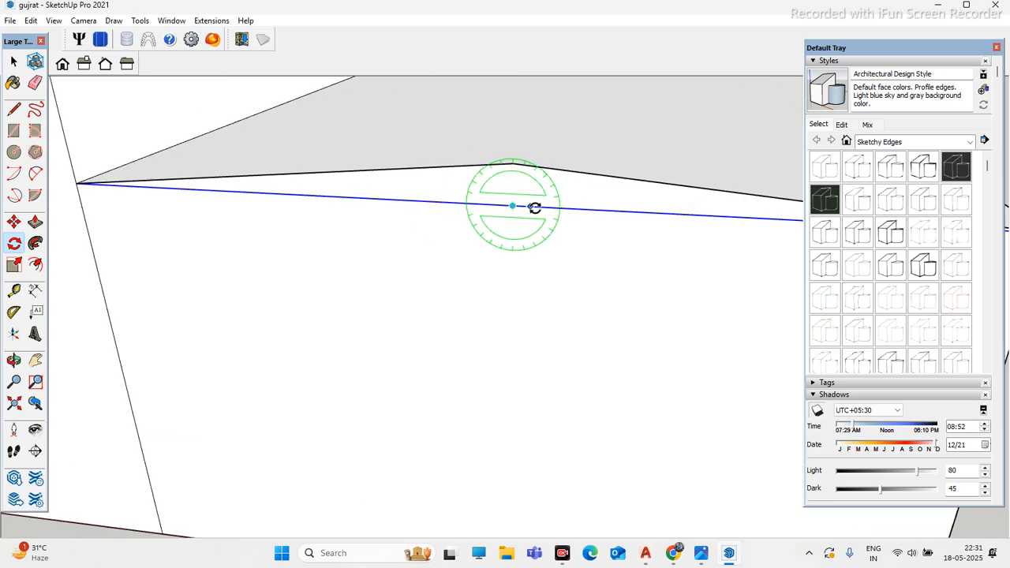
middle_drag(584, 209, 529, 221)
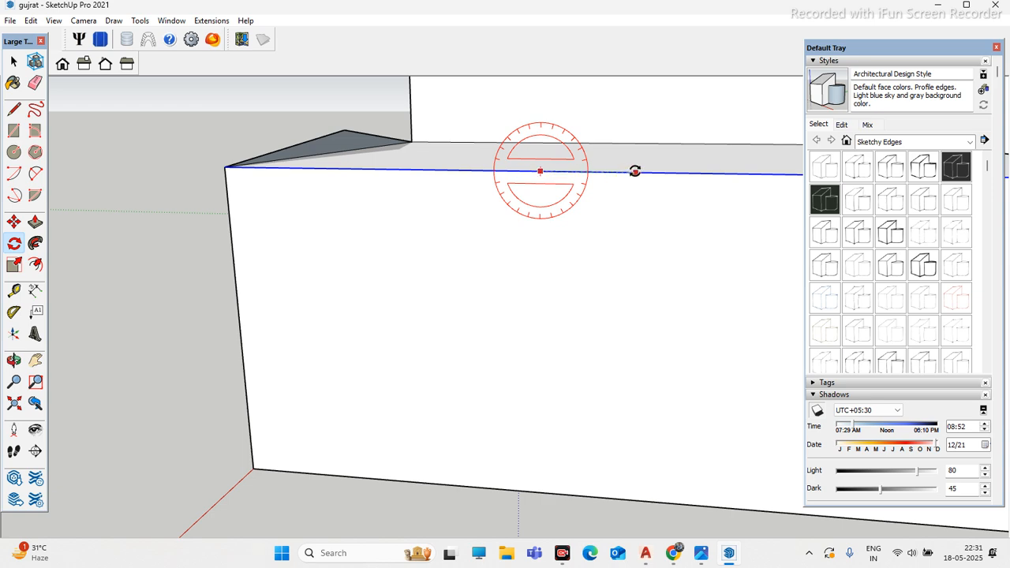
middle_drag(634, 171, 439, 299)
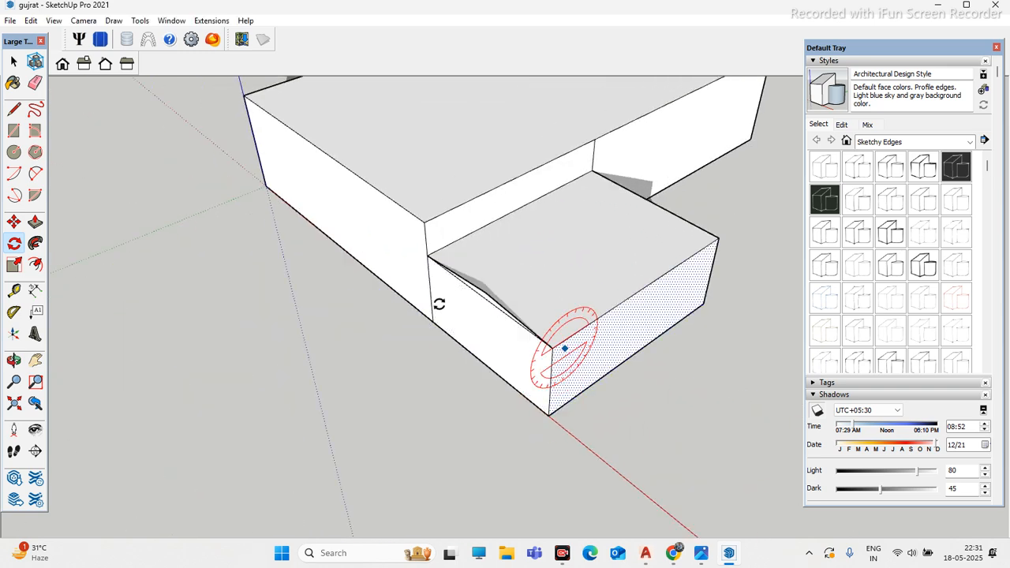
Step: Extrude the gable triangle with Push/Pull over the full depth of the smaller block to form its pitched roof
click(34, 223)
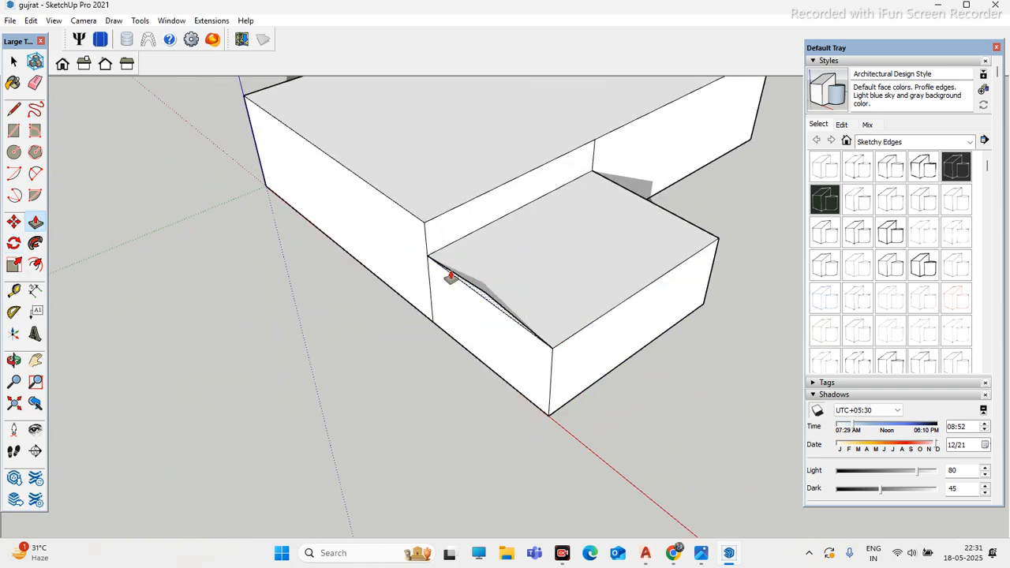
scroll(482, 302, up, 5)
scroll(492, 313, down, 5)
middle_drag(333, 339, 622, 270)
scroll(502, 311, up, 5)
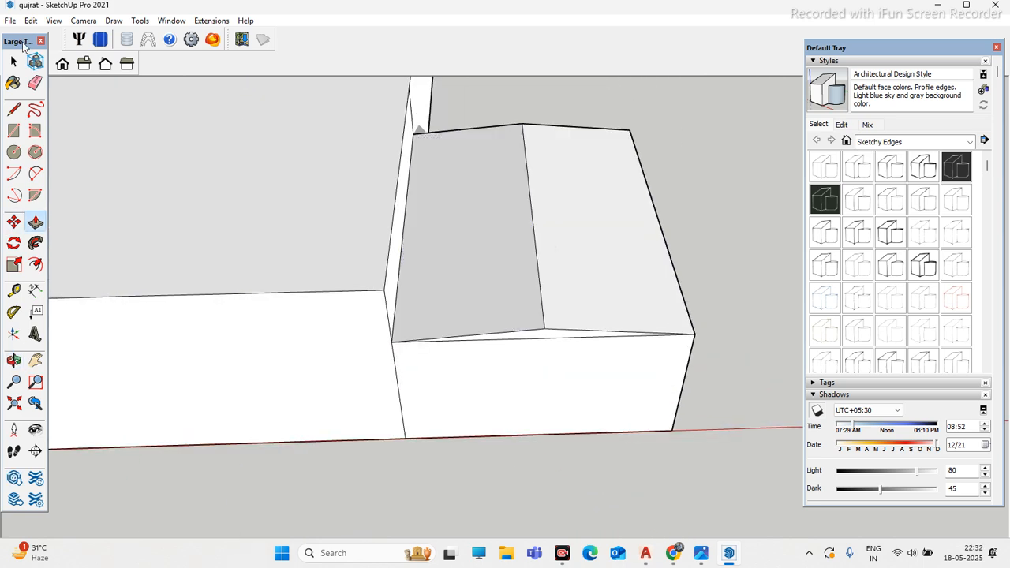
Step: Inspect the complete two-block model and the pitched roof of the smaller block from several angles
key(space)
scroll(400, 252, down, 5)
middle_drag(399, 252, 265, 279)
scroll(266, 279, down, 3)
middle_drag(414, 263, 460, 257)
scroll(449, 260, up, 3)
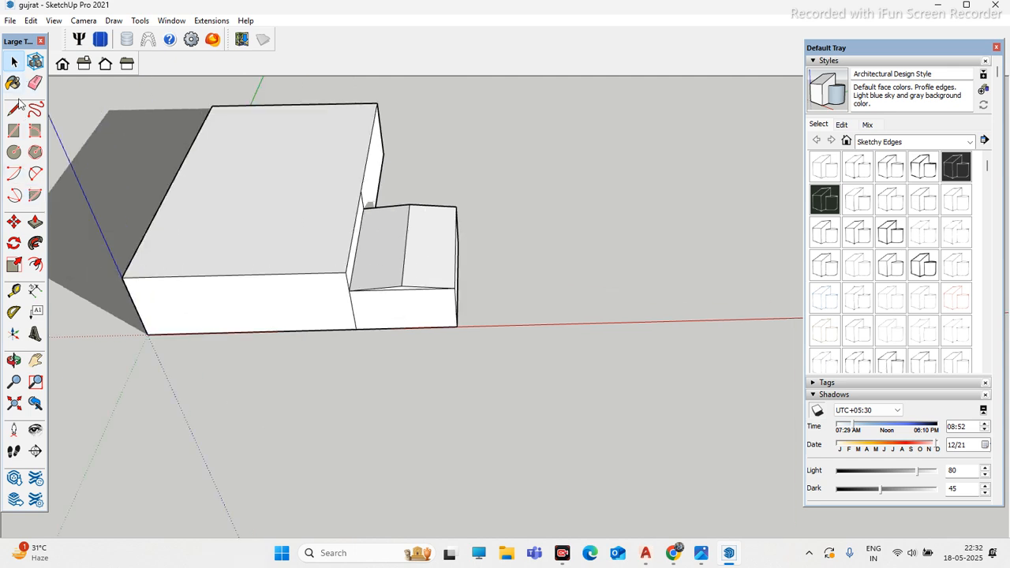
scroll(376, 270, down, 3)
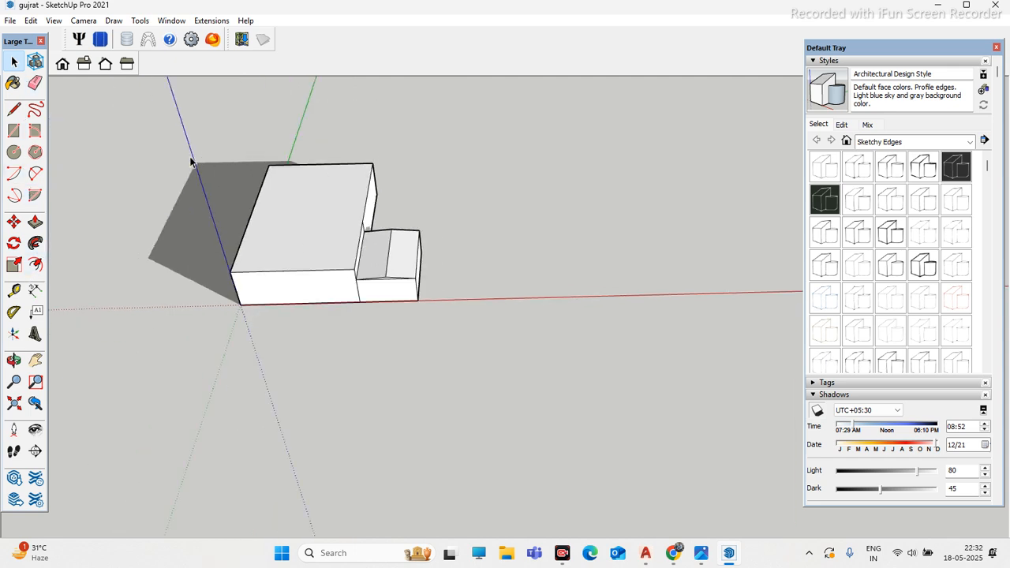
drag(142, 144, 631, 517)
middle_drag(648, 534, 208, 258)
click(207, 258)
scroll(276, 230, up, 2)
drag(223, 197, 524, 398)
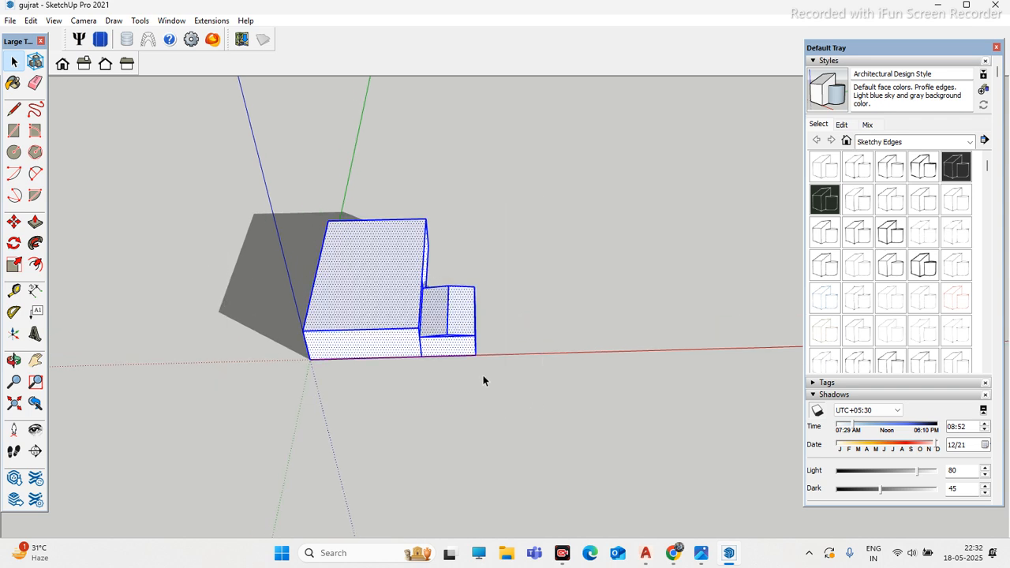
scroll(512, 303, down, 2)
scroll(439, 333, up, 3)
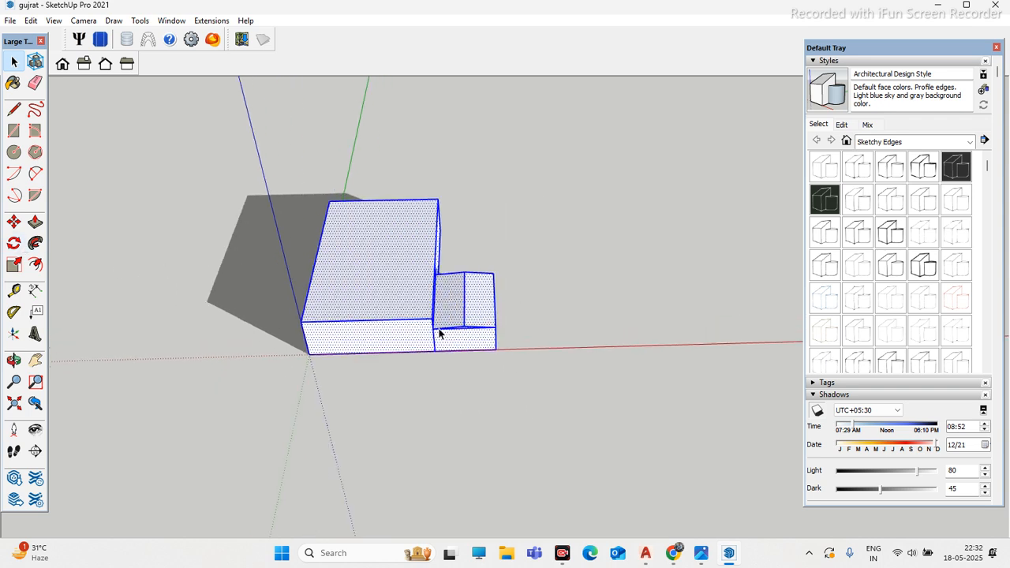
click(572, 293)
middle_drag(324, 353, 208, 298)
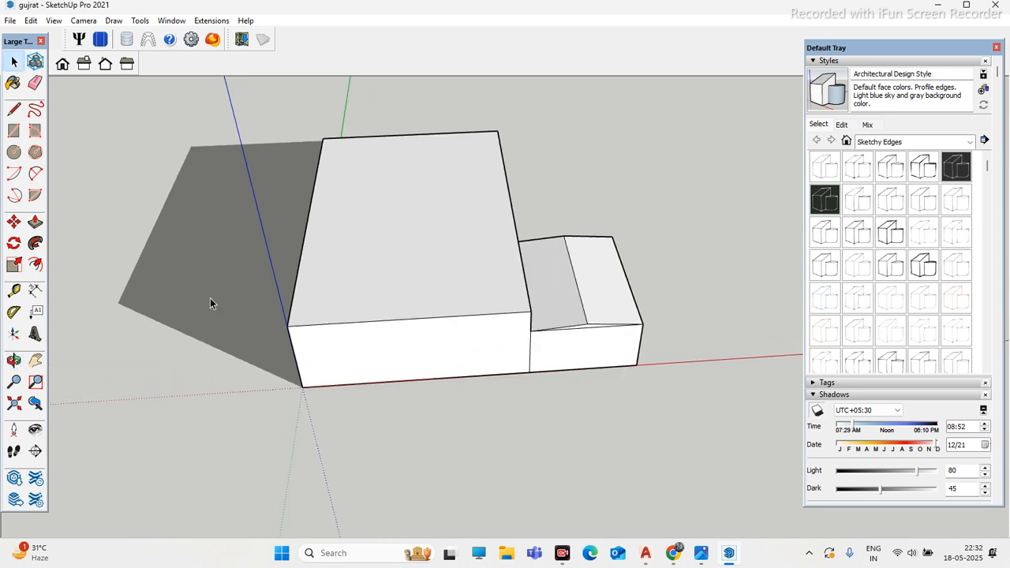
click(13, 109)
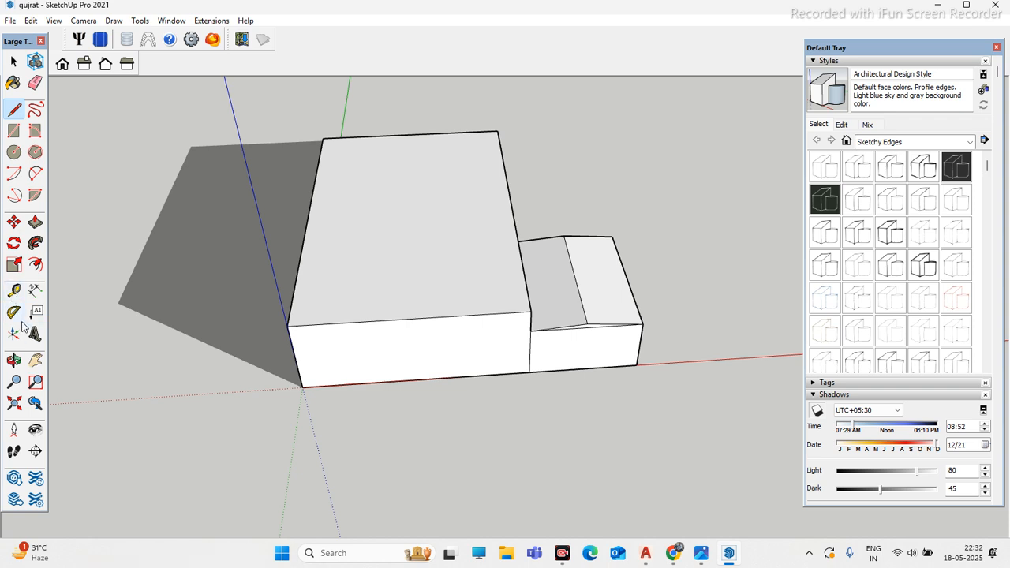
scroll(330, 205, down, 2)
click(13, 61)
scroll(439, 241, down, 2)
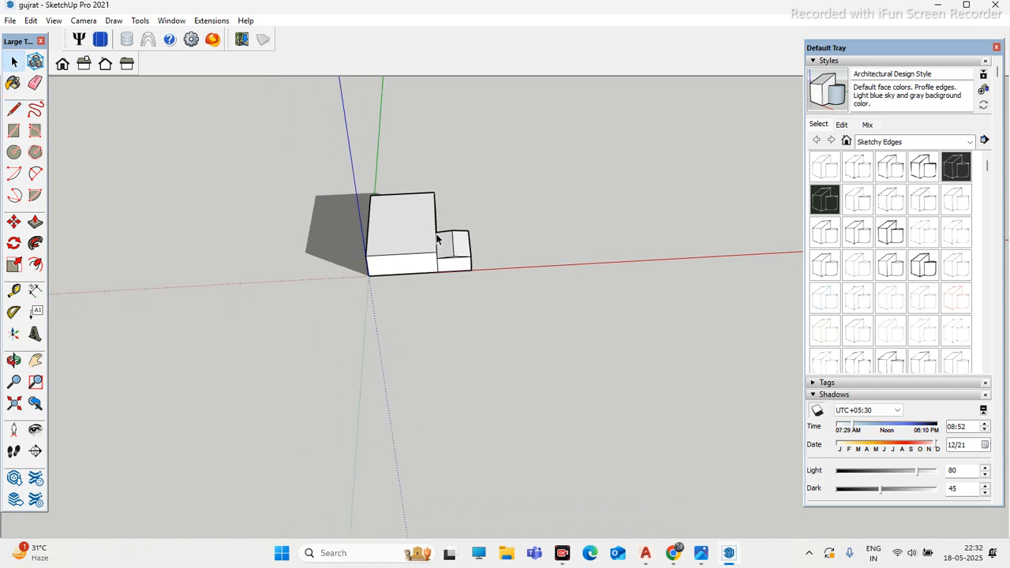
drag(340, 180, 507, 308)
click(241, 235)
scroll(463, 252, up, 2)
middle_drag(424, 230, 398, 241)
scroll(447, 217, up, 3)
scroll(423, 209, down, 4)
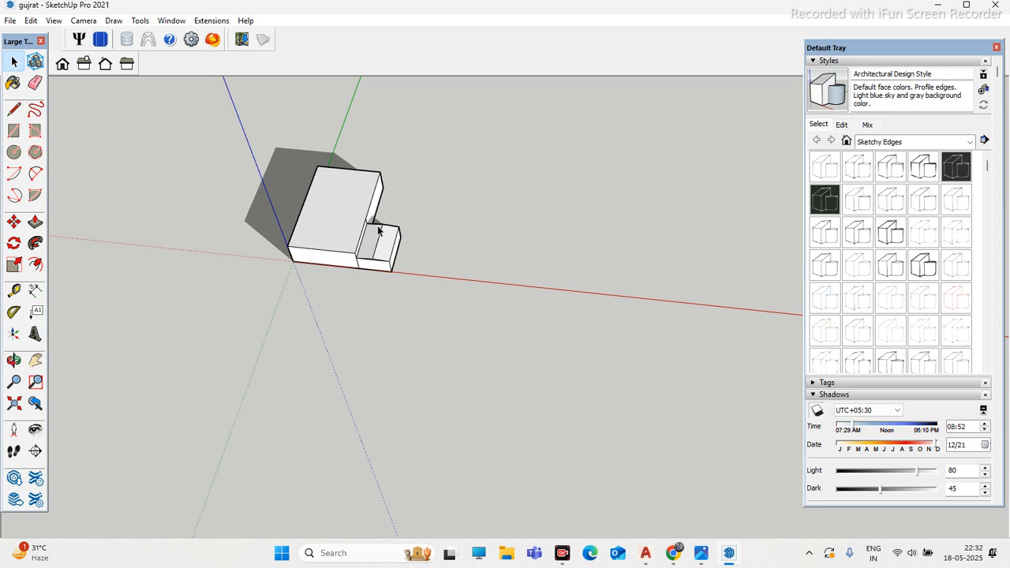
Step: Review the file types offered for a 2D graphic export of the model, and close the export without saving
click(41, 41)
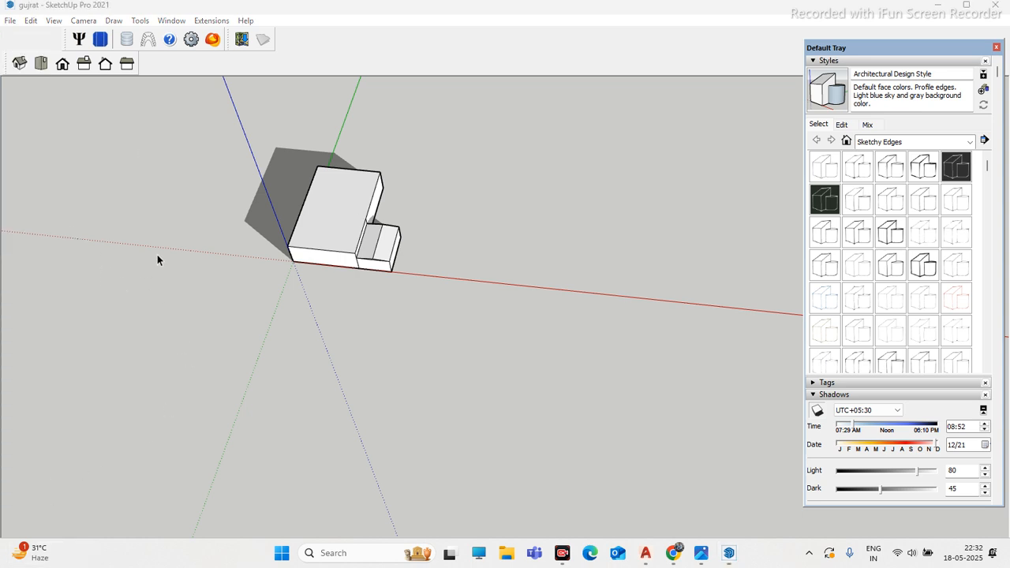
click(10, 21)
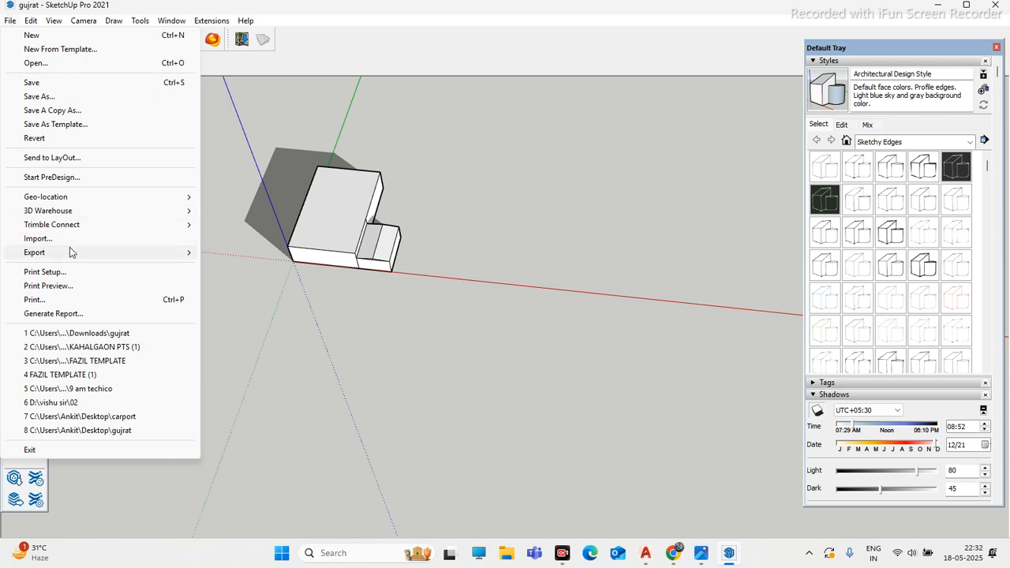
mouse_move(126, 260)
click(257, 266)
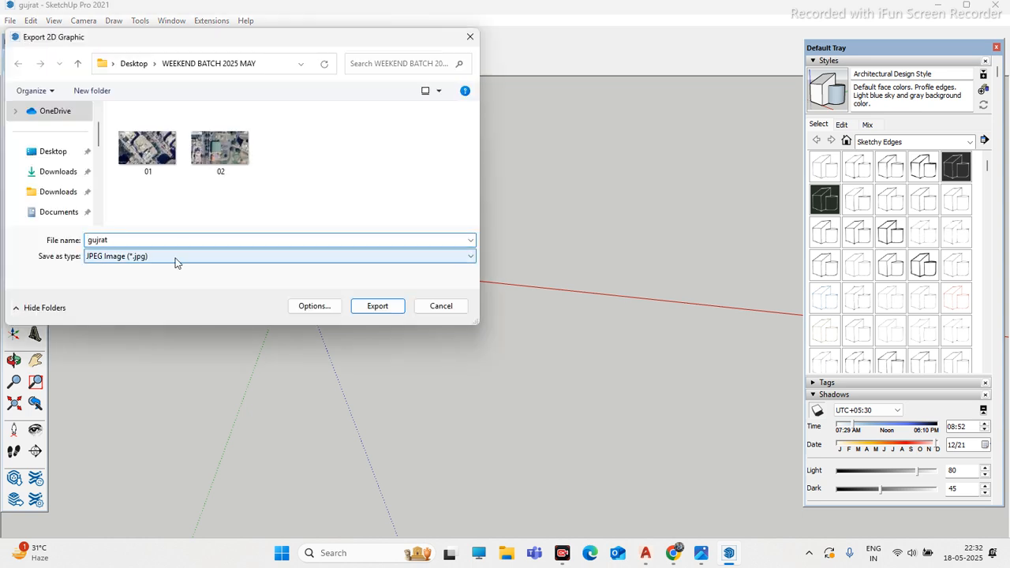
click(170, 256)
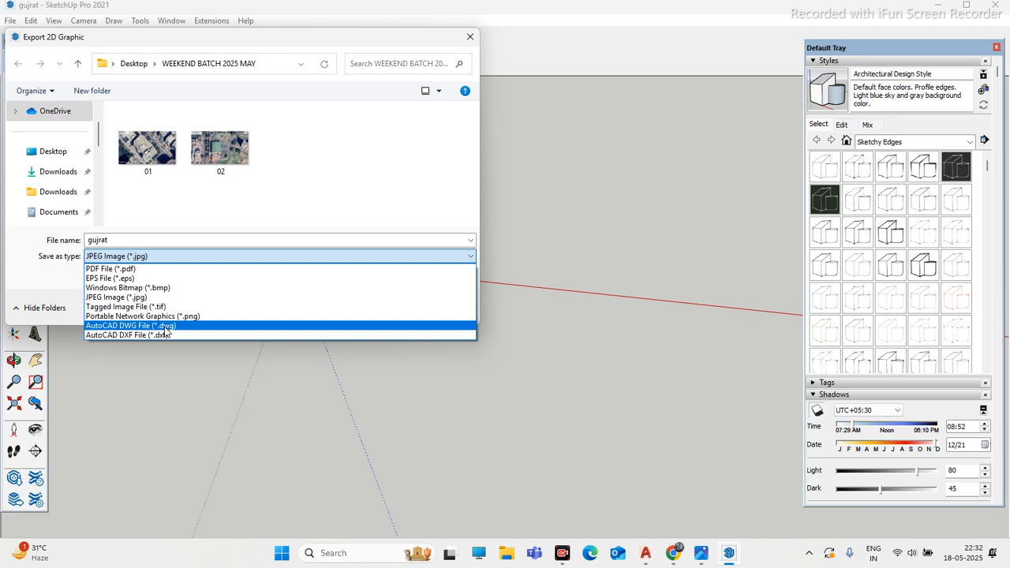
click(471, 38)
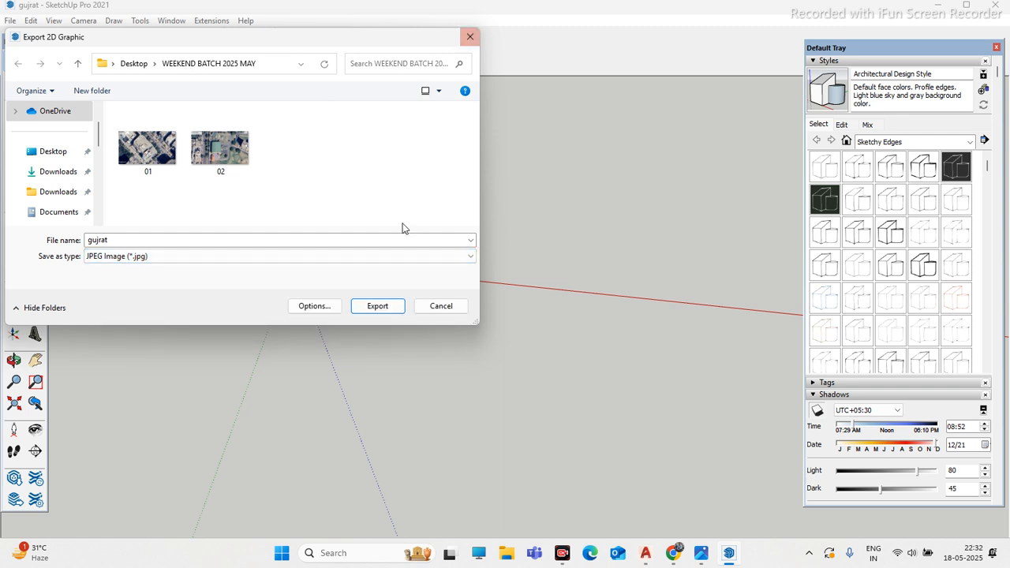
click(468, 38)
scroll(362, 282, up, 5)
scroll(381, 296, down, 4)
middle_drag(381, 300, 328, 225)
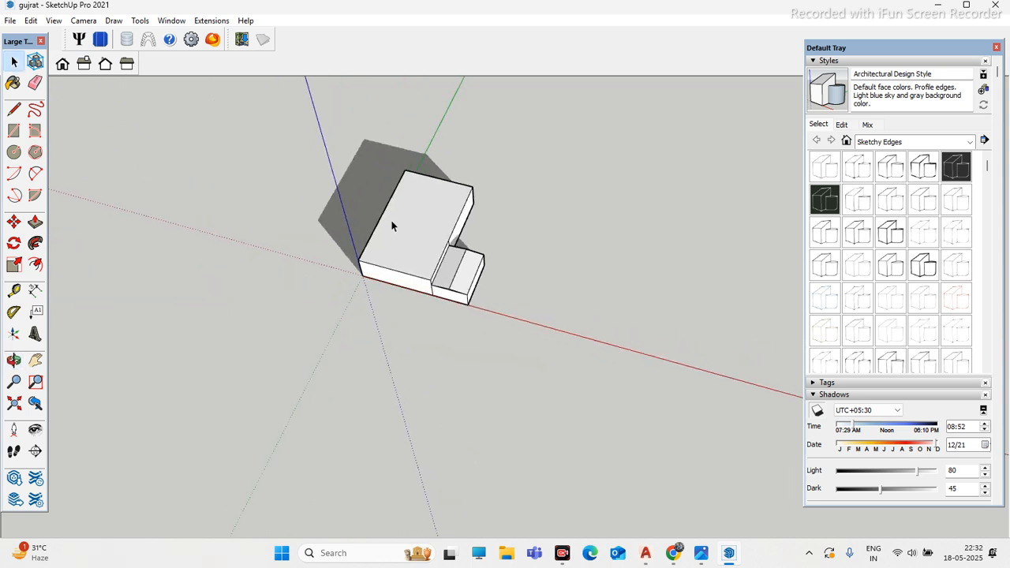
scroll(341, 238, up, 4)
middle_drag(369, 197, 55, 79)
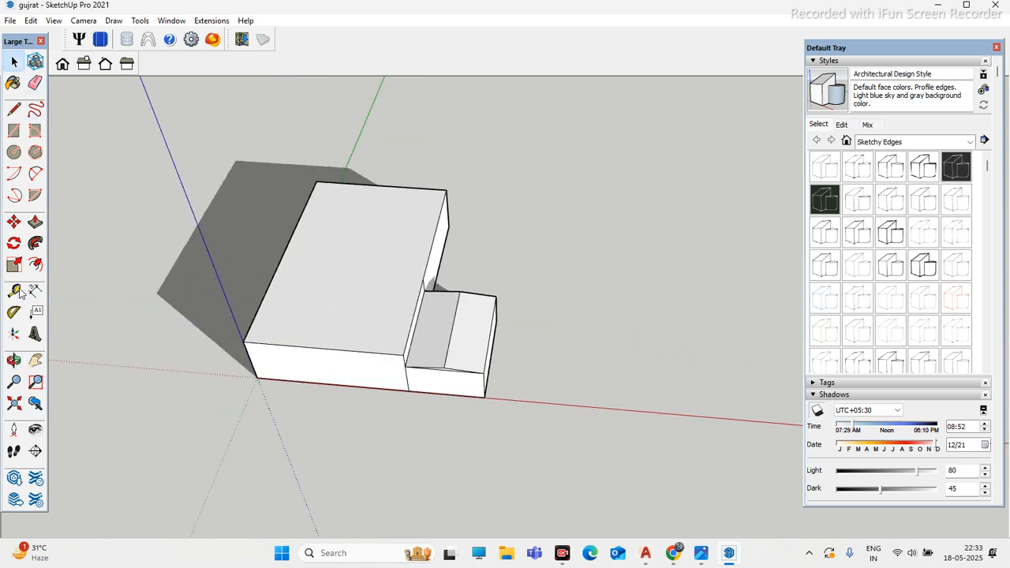
middle_drag(160, 234, 332, 235)
scroll(332, 235, down, 3)
middle_drag(418, 239, 263, 138)
drag(263, 138, 562, 387)
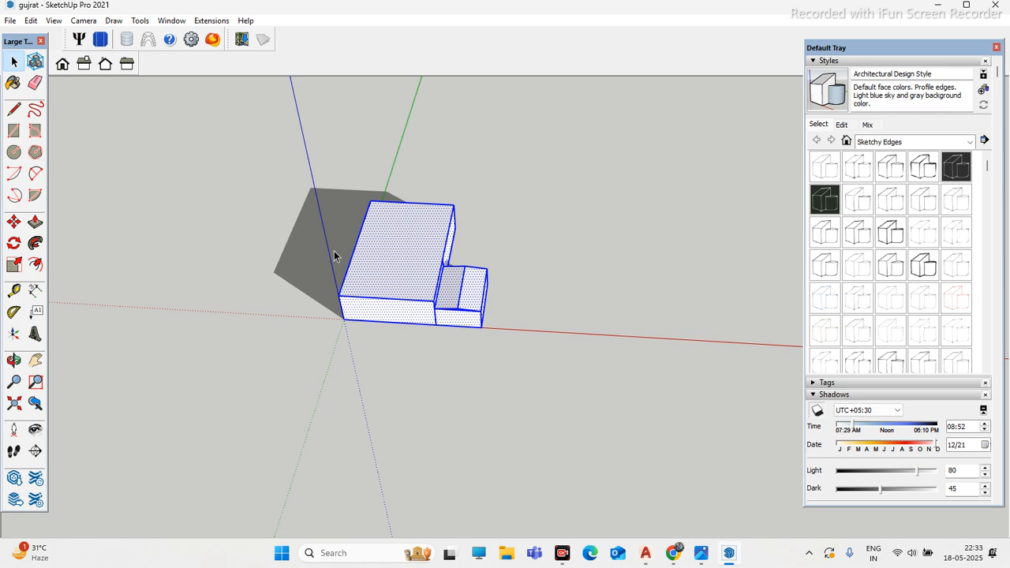
middle_drag(428, 281, 434, 263)
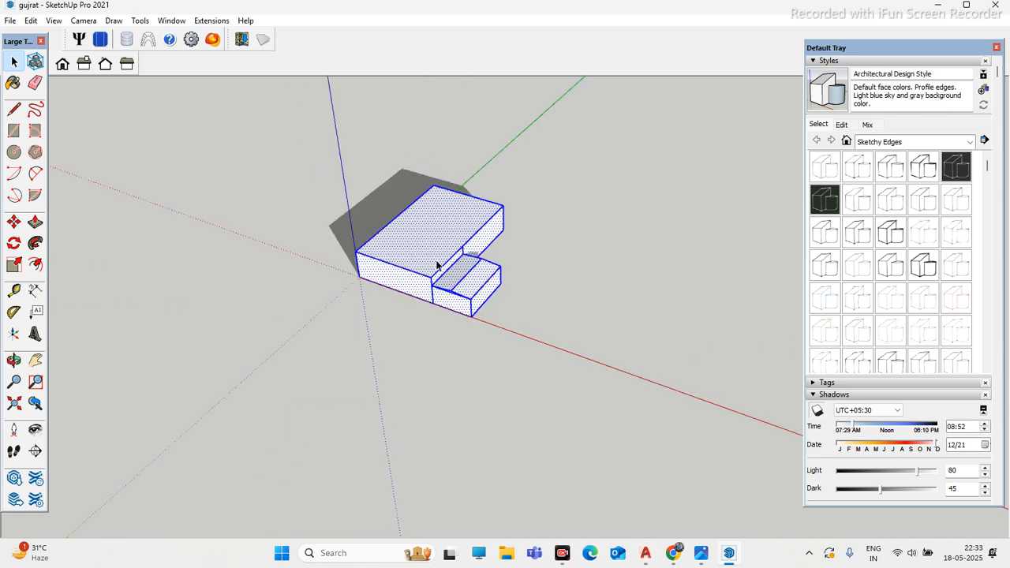
scroll(435, 263, up, 3)
middle_drag(325, 255, 450, 267)
scroll(554, 255, down, 3)
click(554, 255)
scroll(113, 257, down, 3)
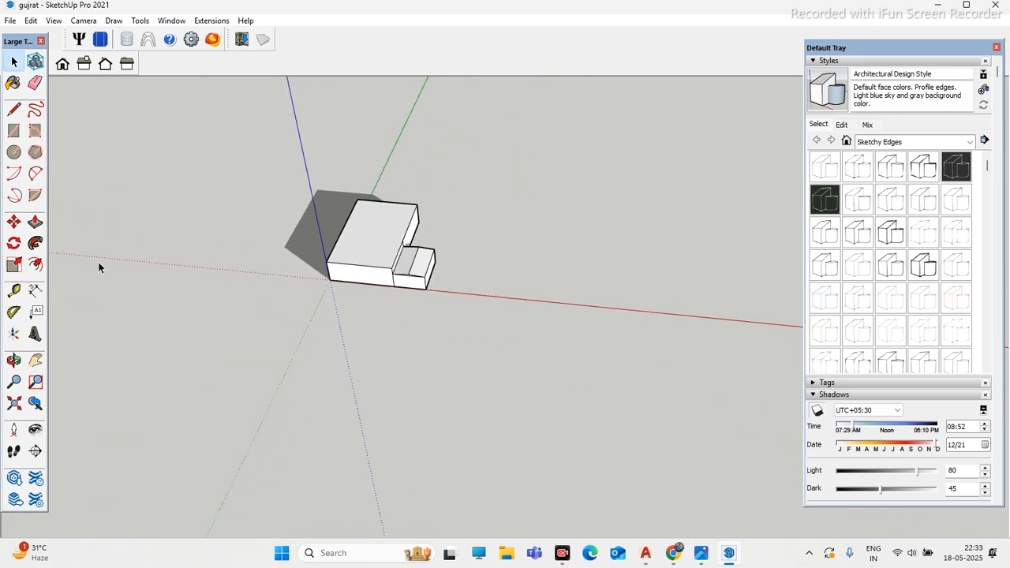
drag(33, 42, 28, 47)
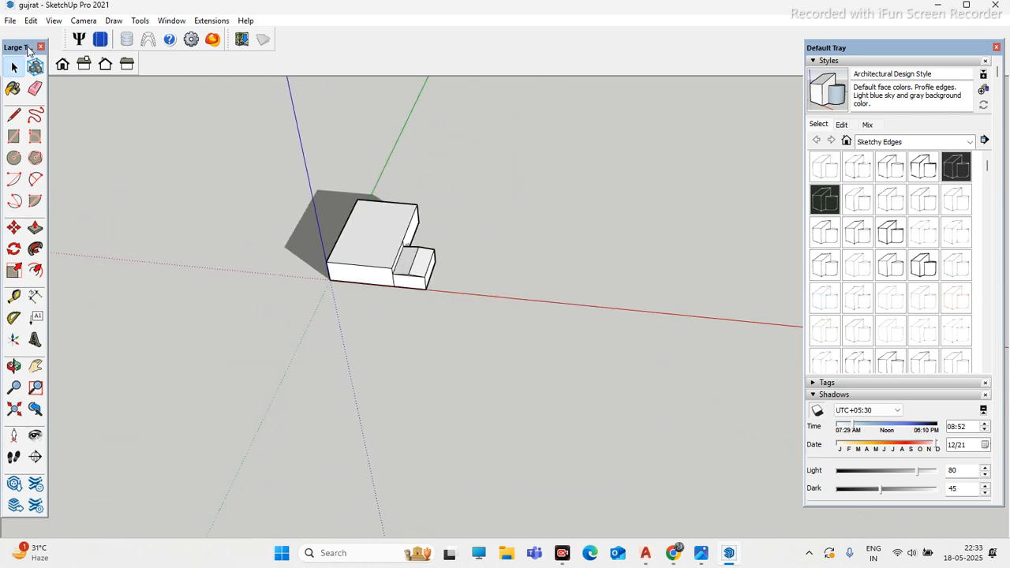
middle_drag(198, 139, 408, 263)
scroll(349, 308, up, 3)
middle_drag(349, 309, 368, 192)
mouse_move(248, 186)
middle_down()
mouse_move(381, 208)
mouse_move(441, 198)
middle_up()
scroll(385, 204, down, 3)
scroll(384, 204, down, 2)
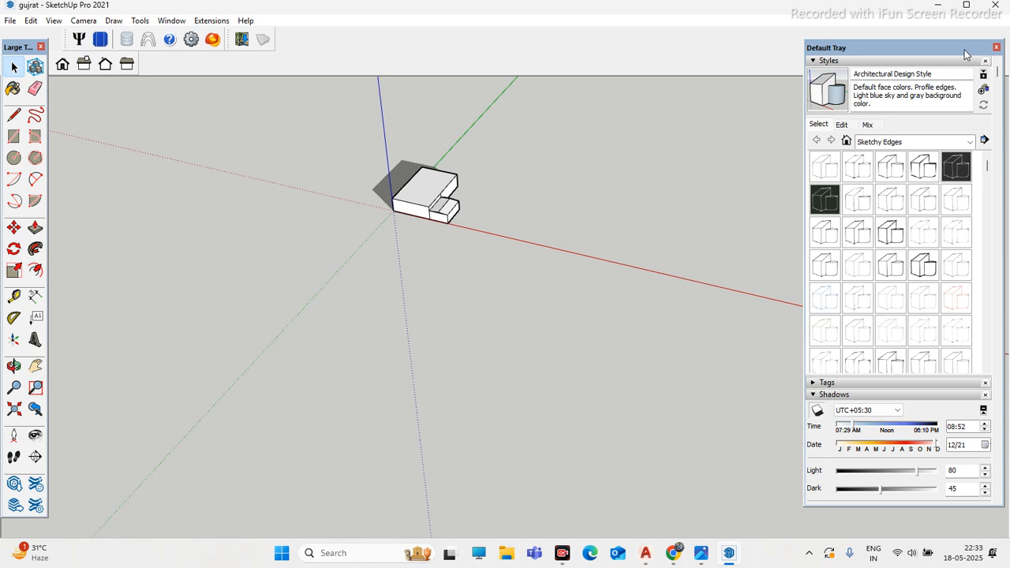
Step: Compare the flat two-rectangle outline in AutoCAD with the 3D model, switching back to SketchUp for a close view
click(937, 5)
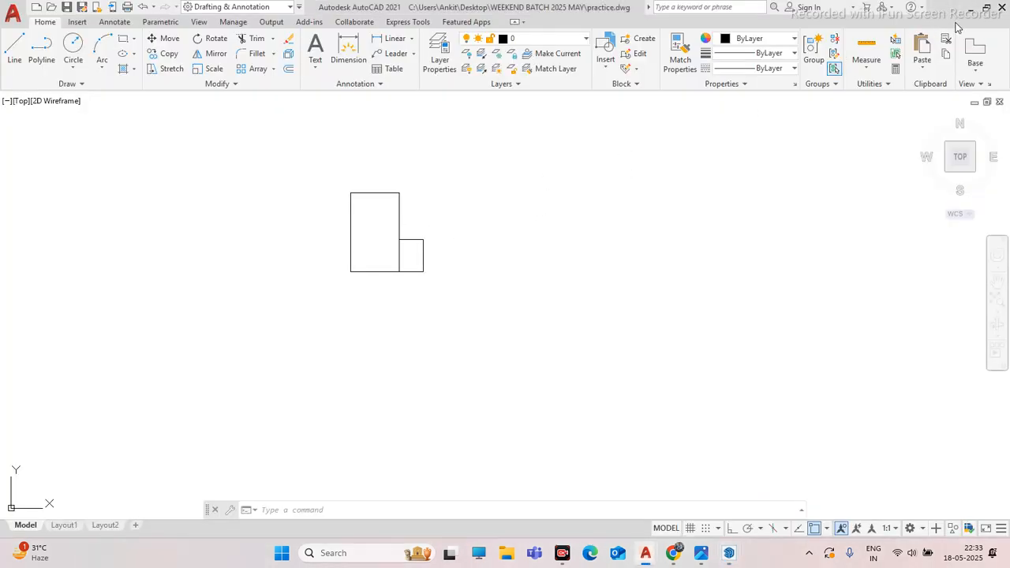
scroll(510, 217, down, 2)
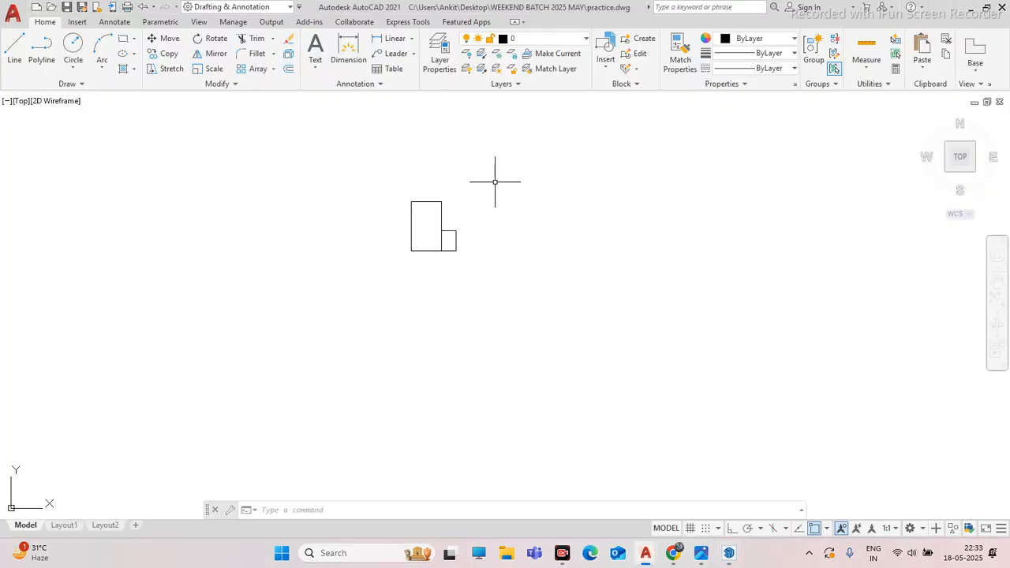
click(728, 556)
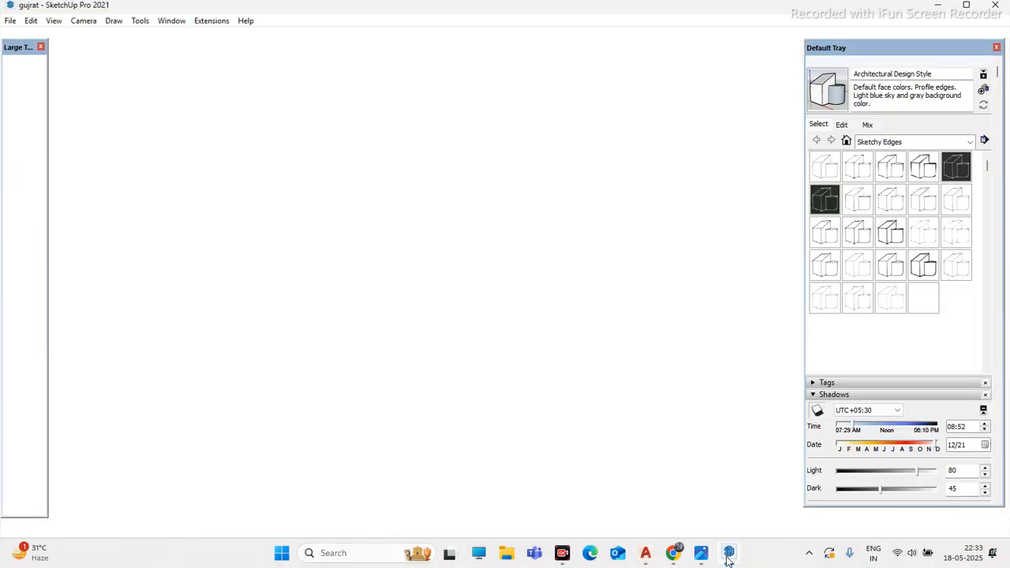
scroll(459, 184, up, 5)
mouse_move(340, 181)
middle_down()
mouse_move(408, 260)
mouse_move(335, 218)
middle_up()
scroll(334, 218, up, 3)
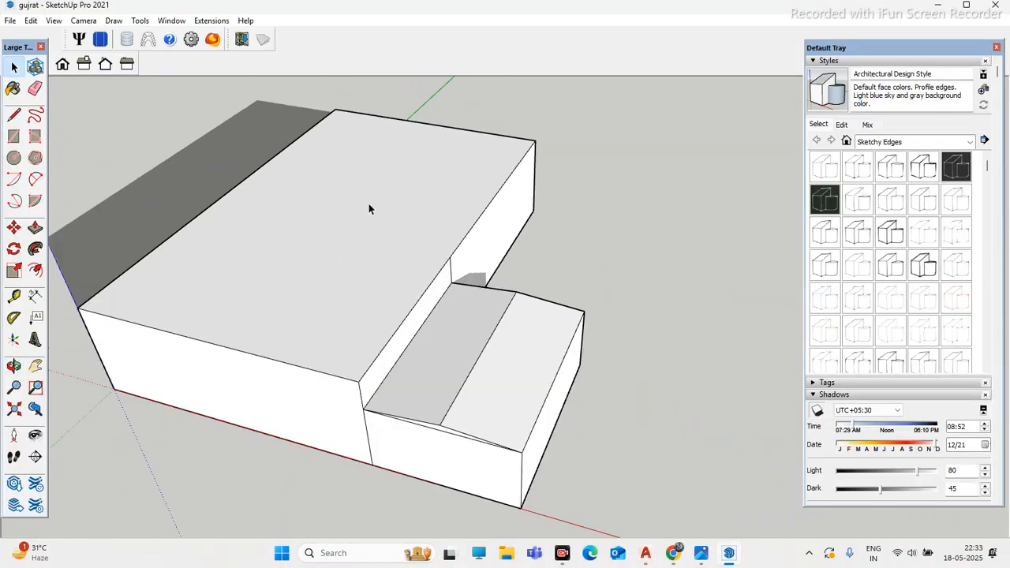
scroll(351, 215, down, 2)
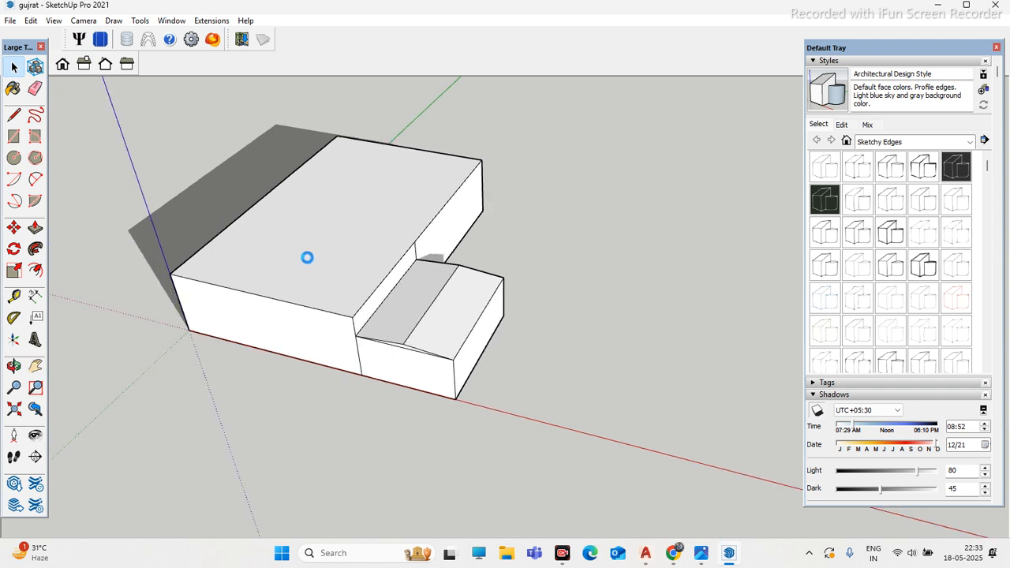
middle_drag(604, 236, 489, 228)
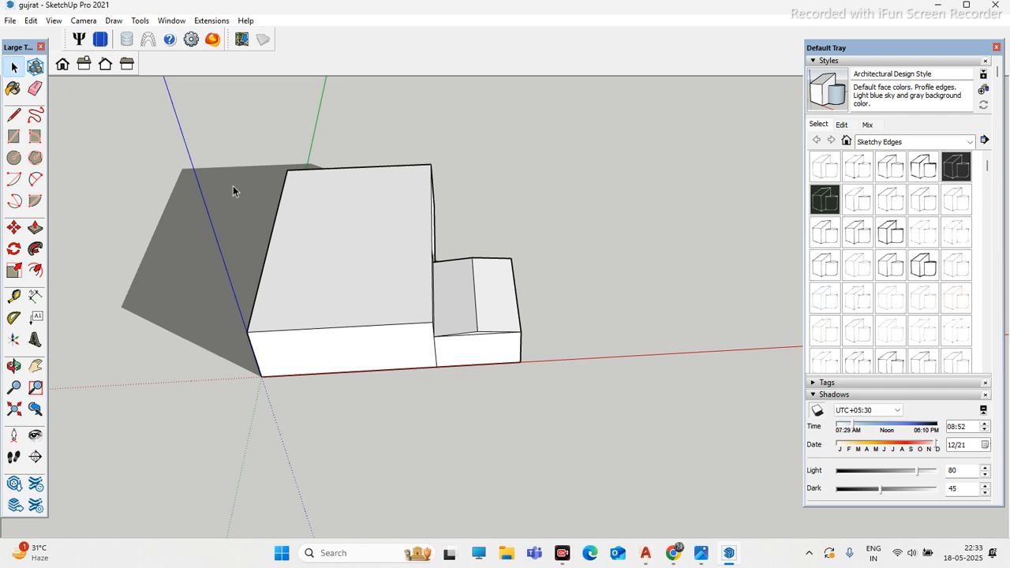
scroll(414, 205, down, 2)
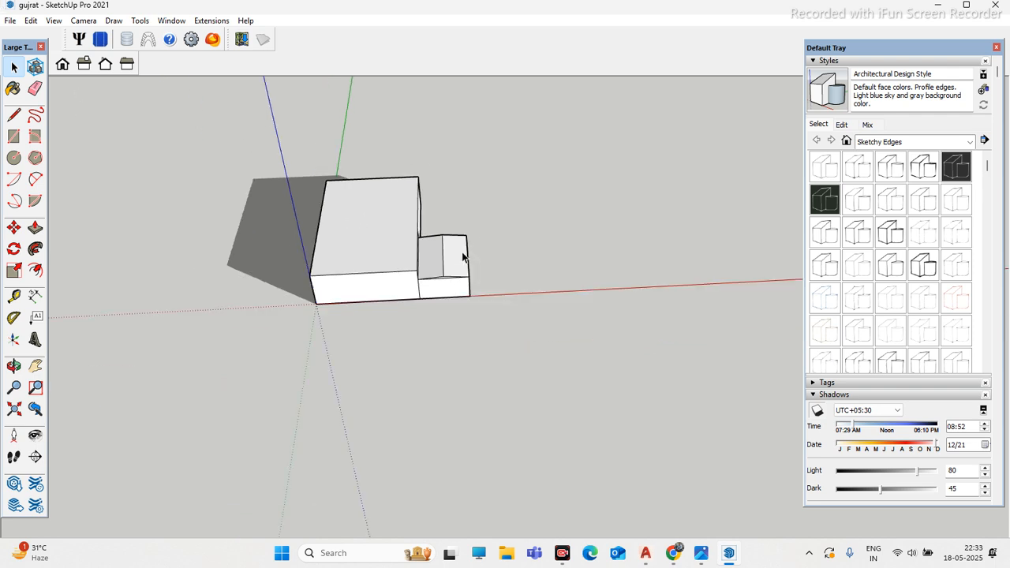
middle_drag(347, 269, 407, 308)
scroll(308, 292, up, 3)
scroll(504, 280, up, 3)
scroll(510, 288, down, 1)
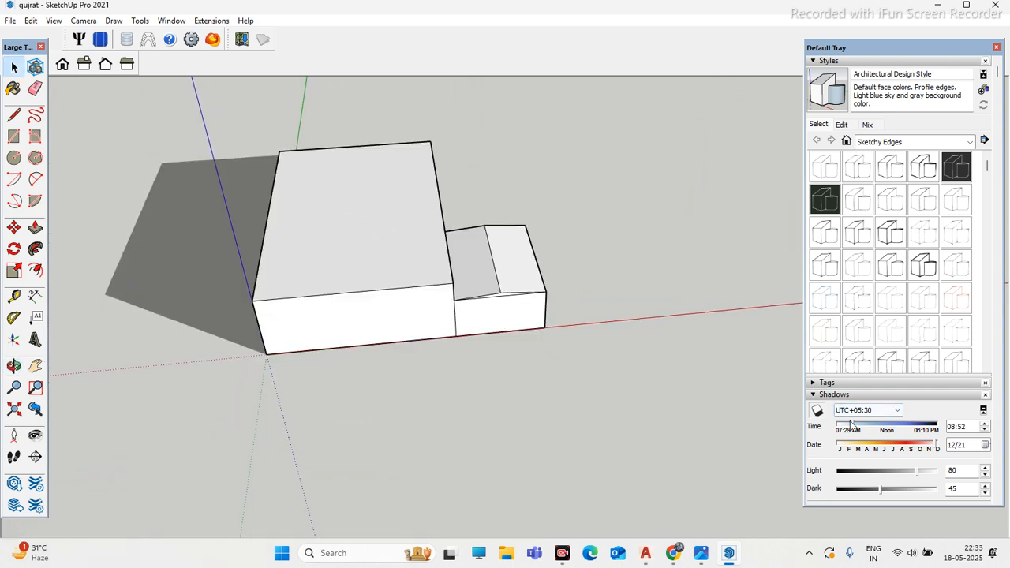
Step: Set the shadow time to 15:03 and view the shadows cast by the two-block model
drag(854, 426, 908, 425)
middle_drag(519, 238, 459, 244)
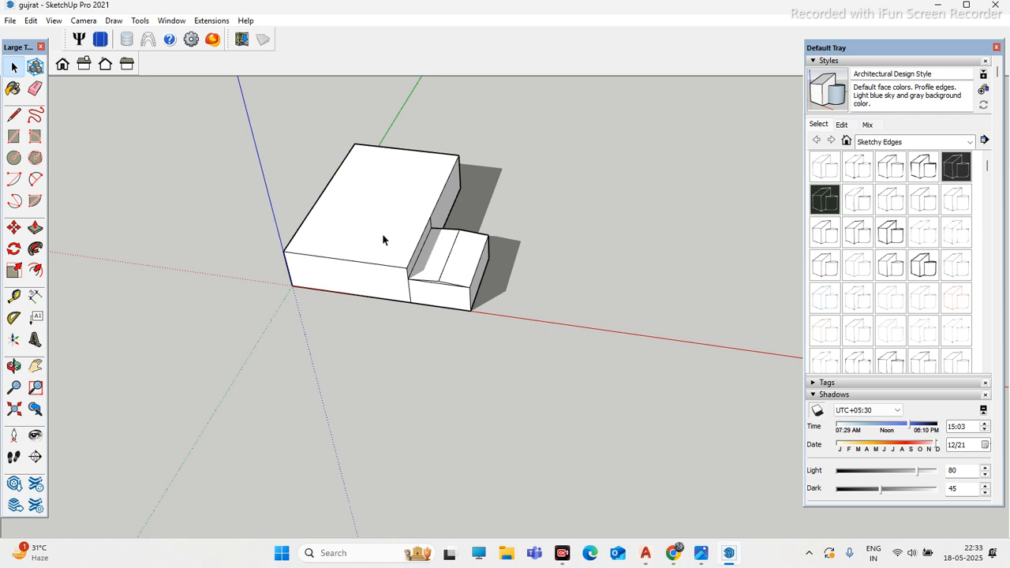
scroll(392, 215, down, 3)
scroll(397, 203, up, 1)
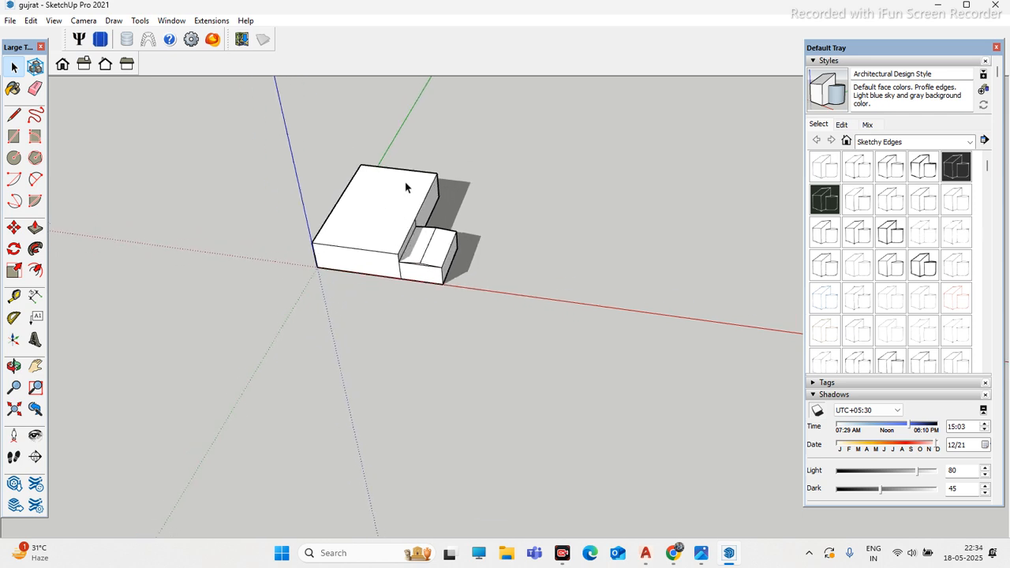
middle_drag(382, 178, 381, 201)
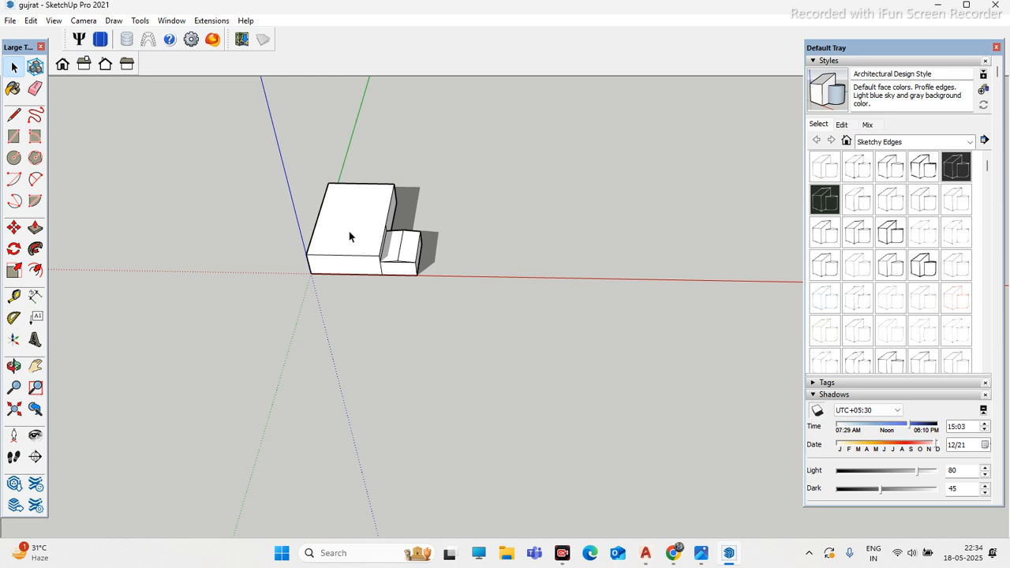
Step: Examine the two blocks, the gable roof and their shadows from several angles
drag(26, 44, 30, 36)
middle_drag(423, 228, 277, 244)
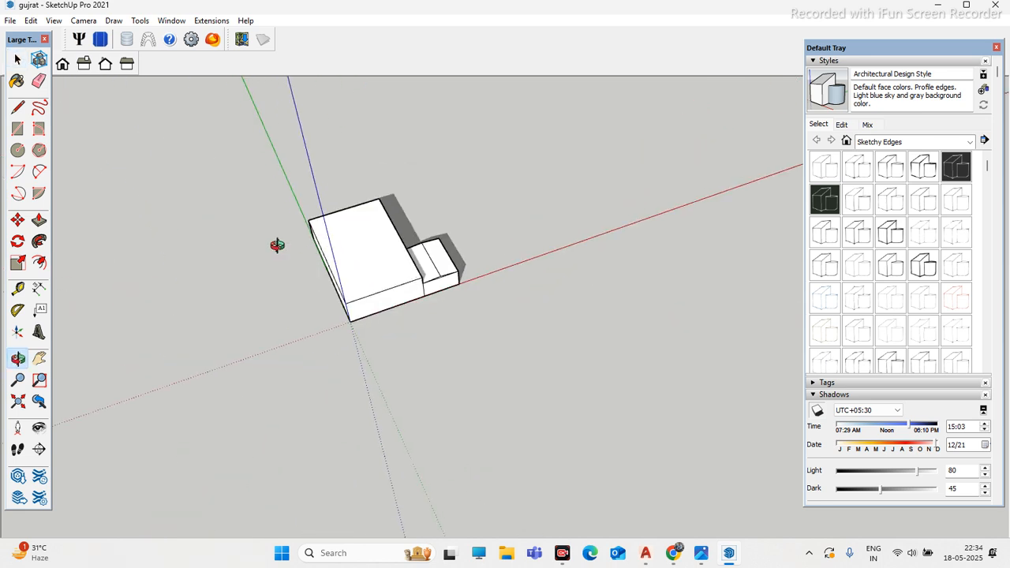
scroll(339, 244, up, 3)
middle_drag(504, 268, 291, 209)
drag(264, 153, 563, 332)
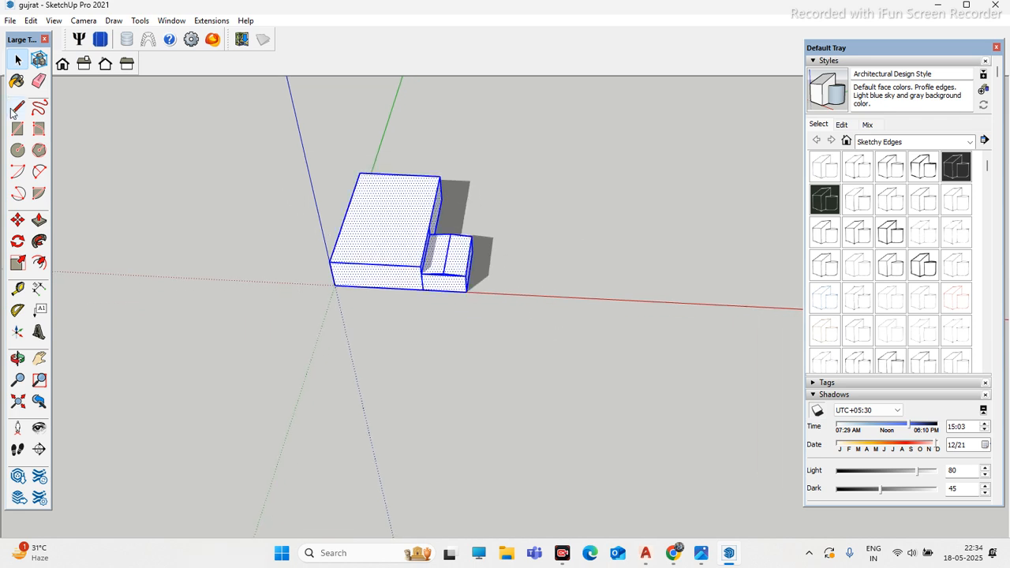
drag(266, 149, 597, 336)
click(556, 274)
scroll(440, 271, up, 2)
middle_drag(440, 270, 469, 269)
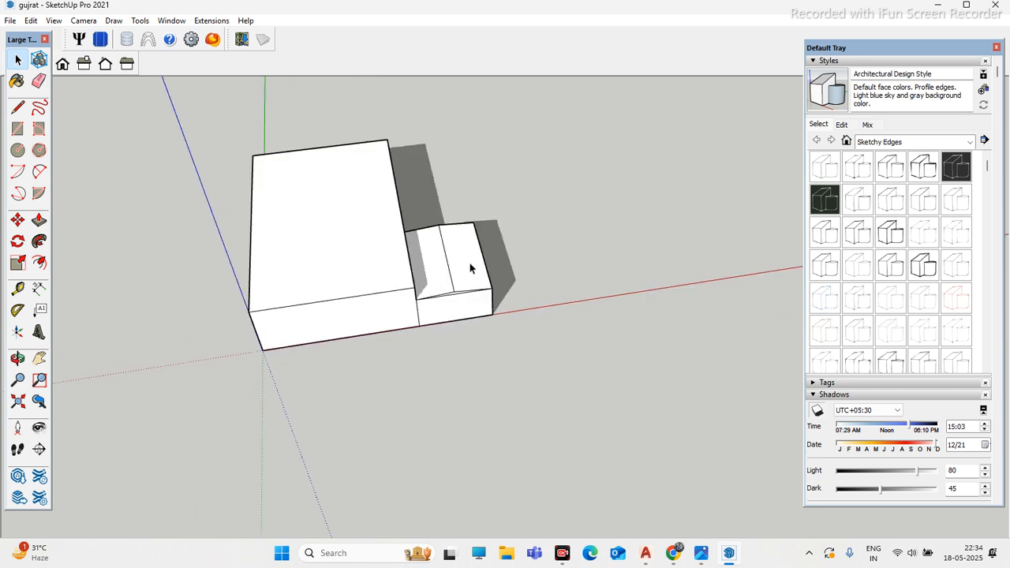
middle_drag(384, 256, 347, 236)
scroll(282, 219, down, 3)
drag(234, 155, 415, 307)
click(226, 196)
scroll(324, 230, up, 3)
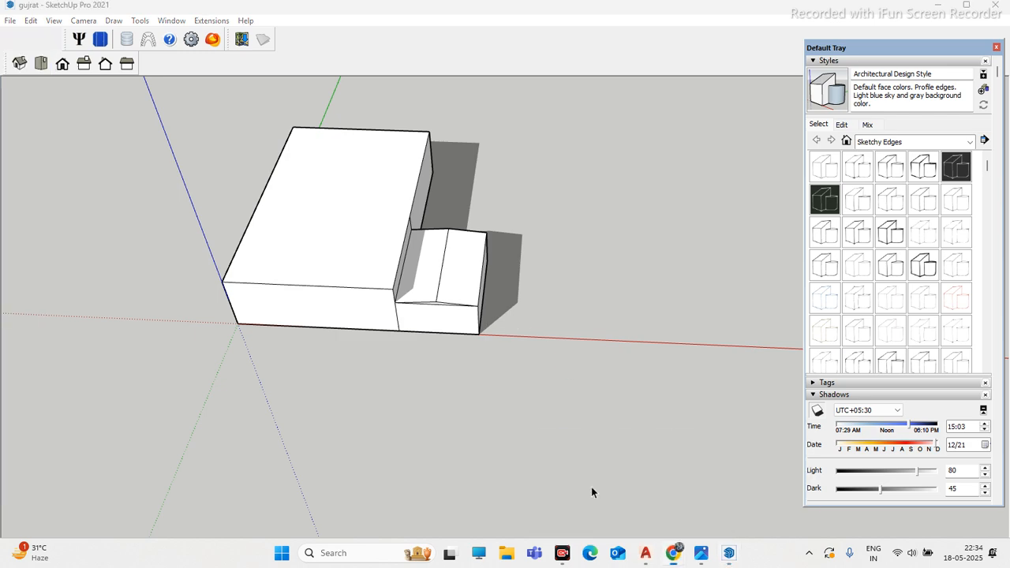
Step: Check the Google Meet call, return to the SketchUp model and turn its shadows off
key(super+d)
key(alt+Tab)
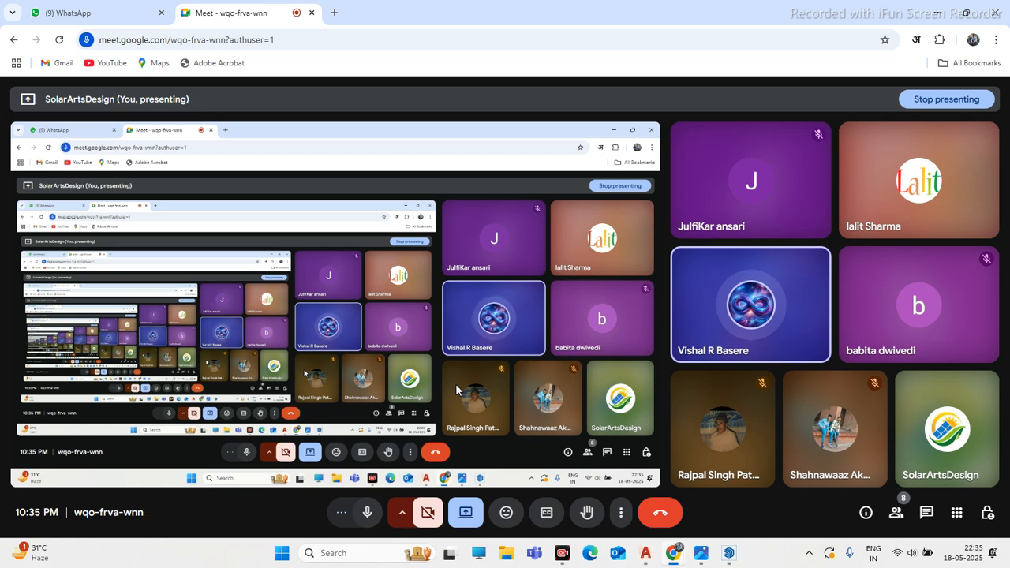
click(936, 12)
middle_drag(518, 217, 38, 244)
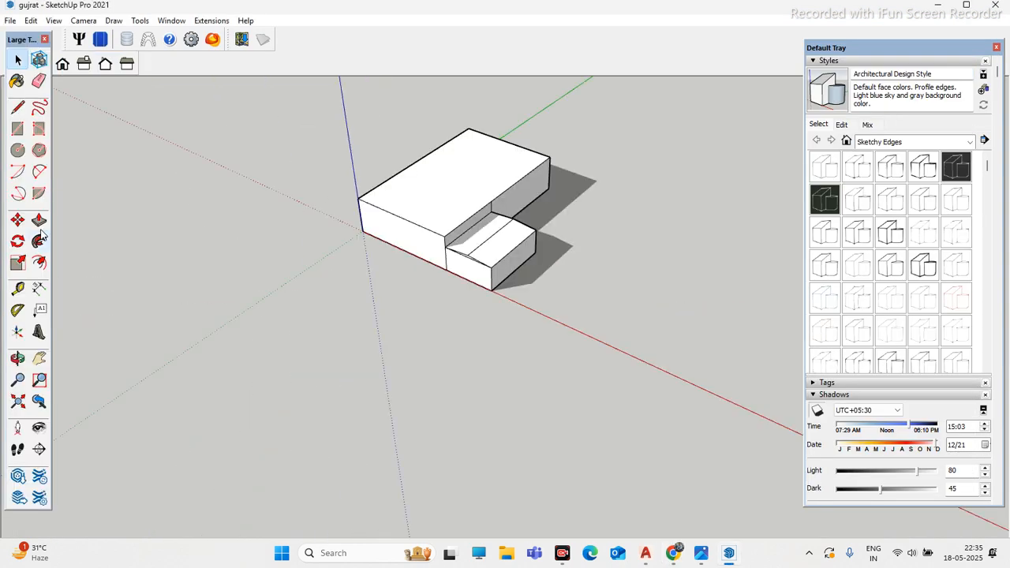
click(817, 410)
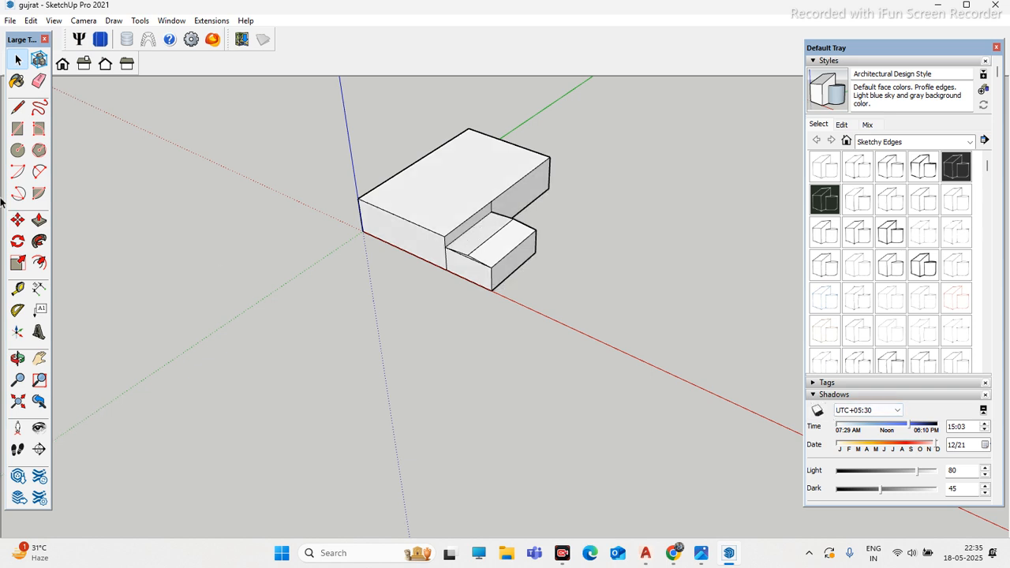
Step: Draw a small closed four-sided outline with the Line tool on the ground beside the smaller block, next to the red axis
click(17, 106)
scroll(485, 276, up, 3)
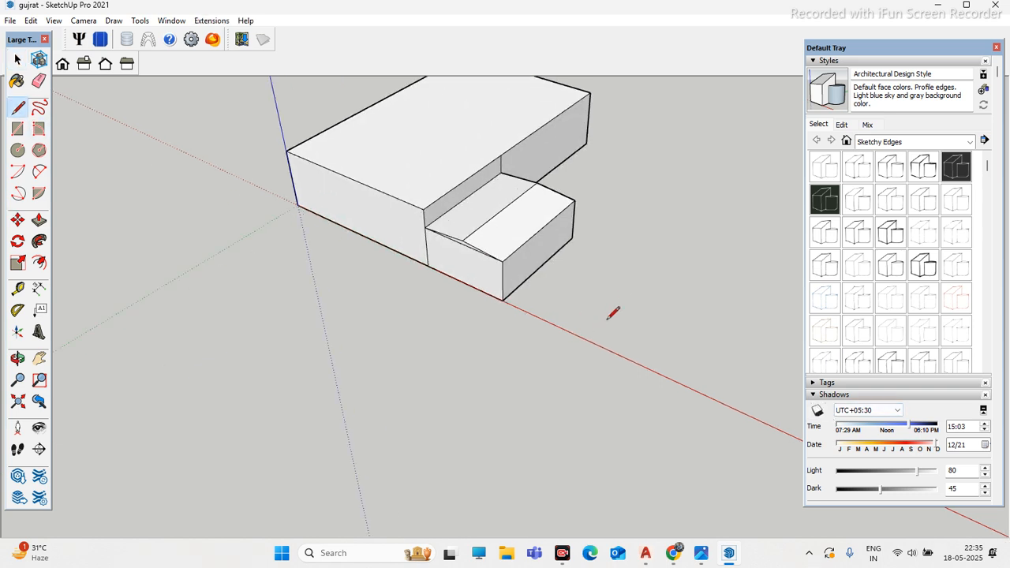
click(620, 308)
click(643, 320)
click(615, 350)
click(593, 340)
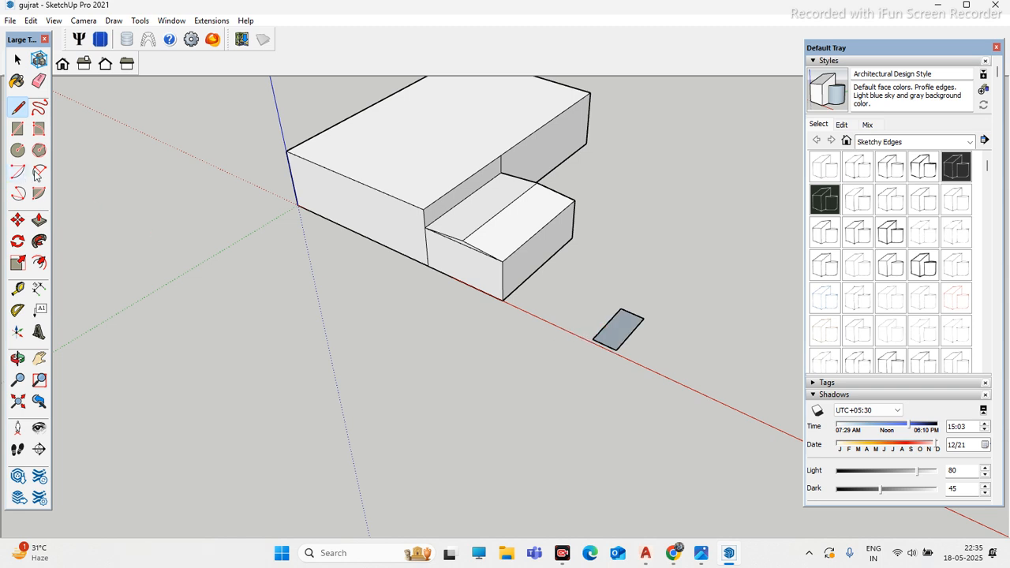
Step: Offset the small face's outline slightly inward to form a narrow border all around it
click(40, 219)
scroll(615, 340, up, 3)
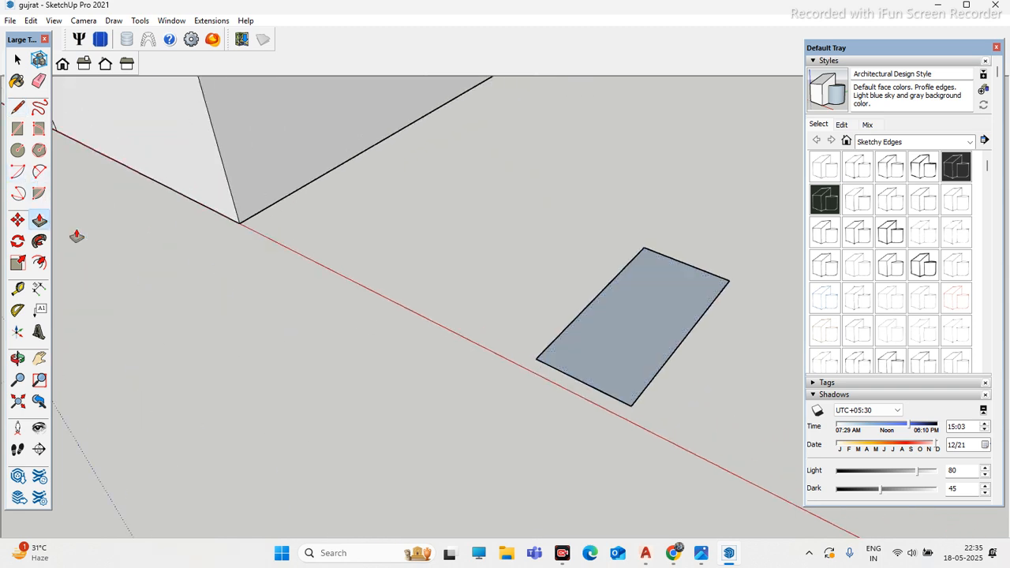
click(40, 261)
scroll(589, 326, up, 2)
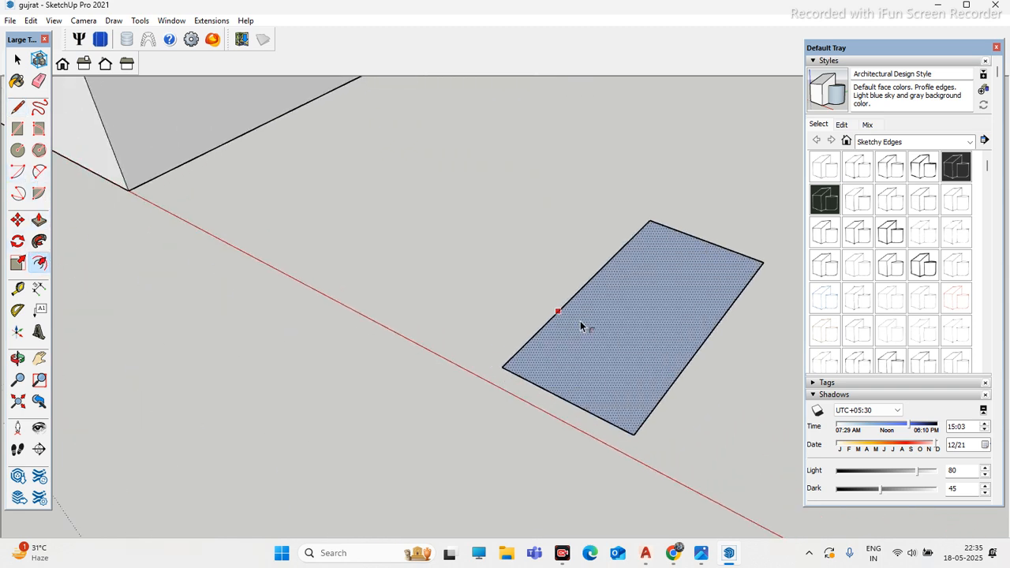
click(580, 326)
click(558, 310)
scroll(561, 309, up, 3)
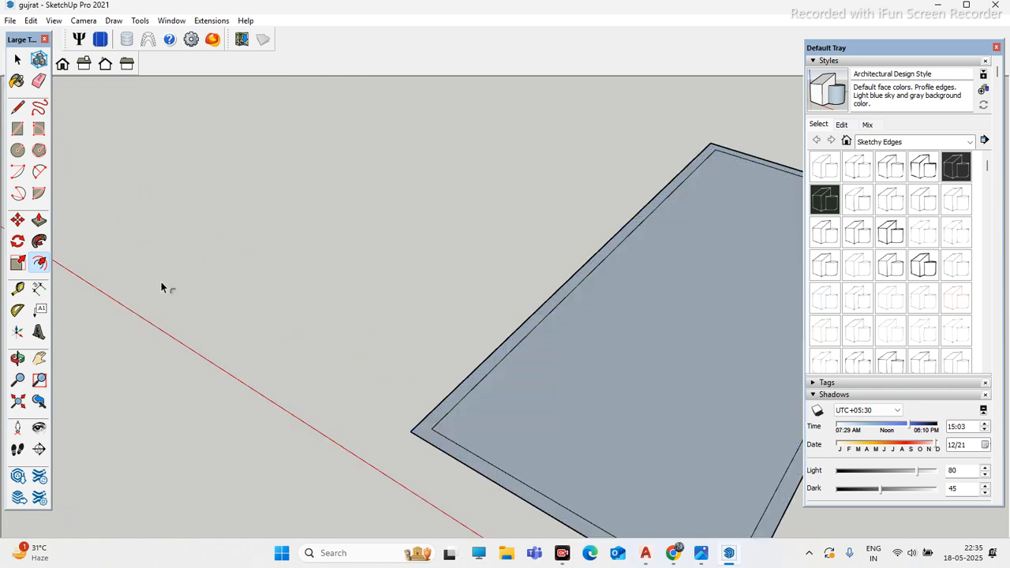
Step: Raise the narrow border slightly with Push/Pull to form a thin frame around the inner face
click(39, 219)
scroll(478, 405, down, 3)
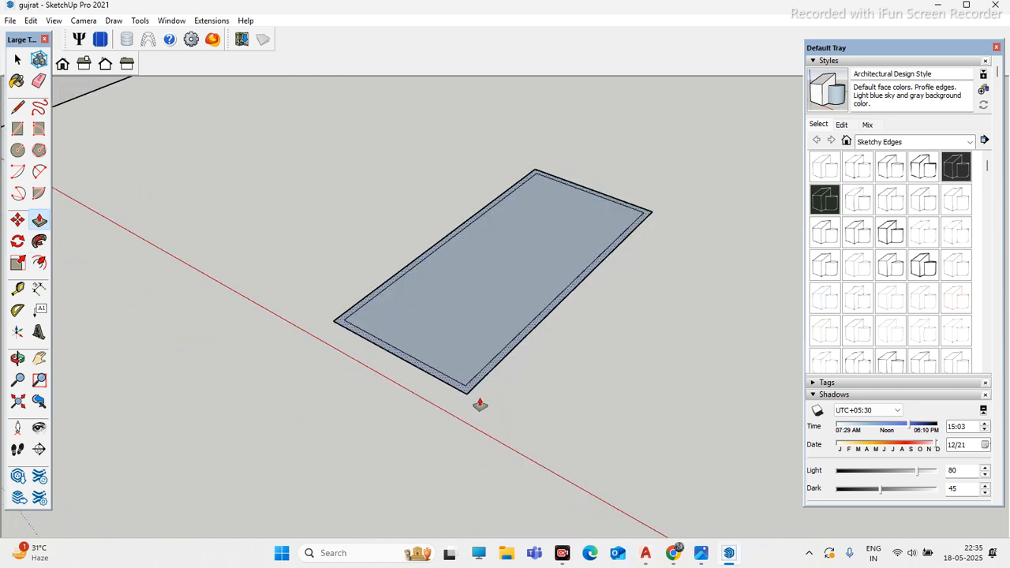
scroll(453, 386, up, 4)
drag(458, 398, 450, 405)
scroll(451, 406, down, 2)
middle_drag(331, 394, 449, 392)
scroll(450, 392, down, 1)
Step: Paint the panel's inner face with the red material Color A06
scroll(859, 408, down, 3)
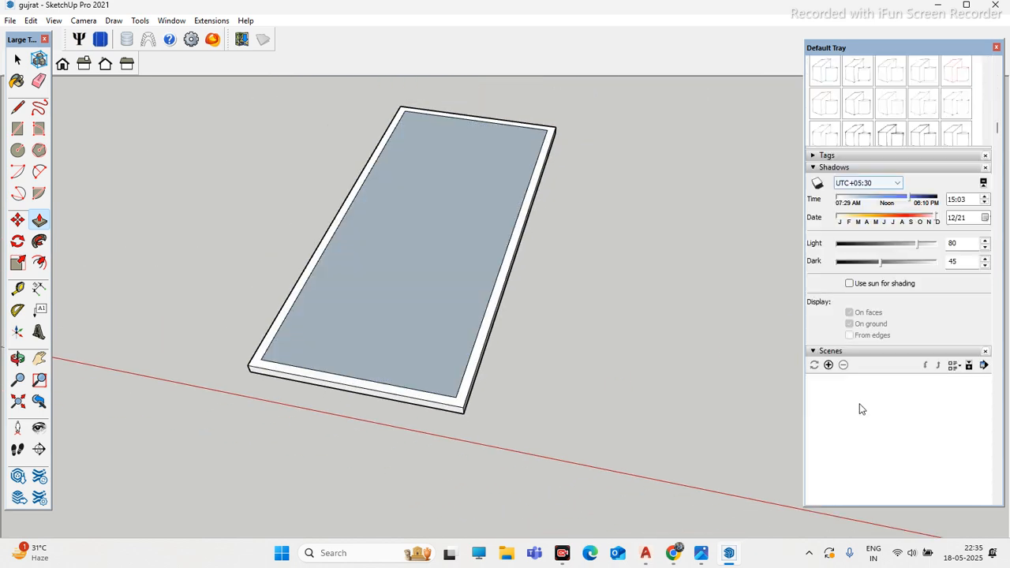
scroll(873, 377, up, 3)
scroll(877, 370, down, 10)
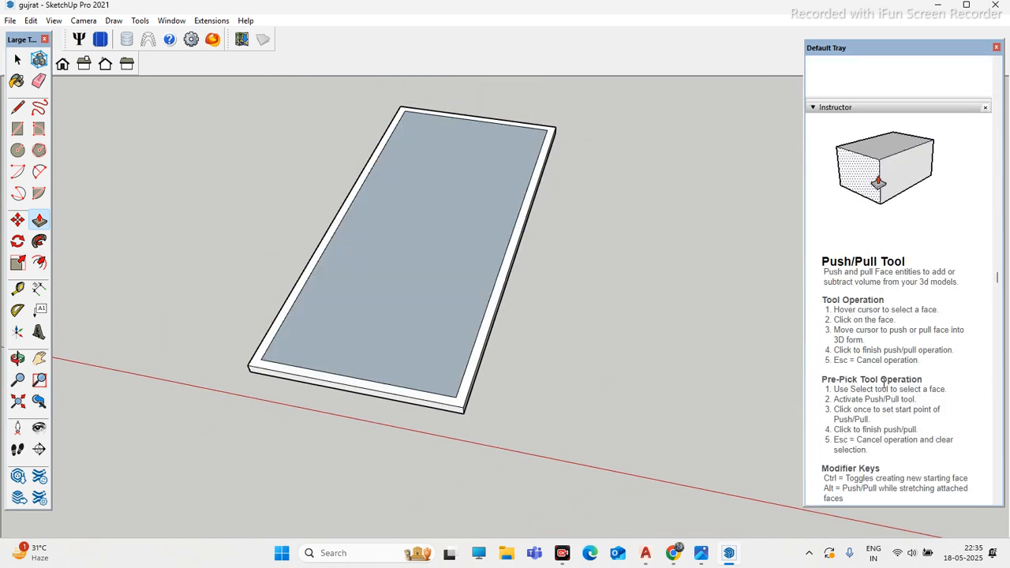
click(826, 352)
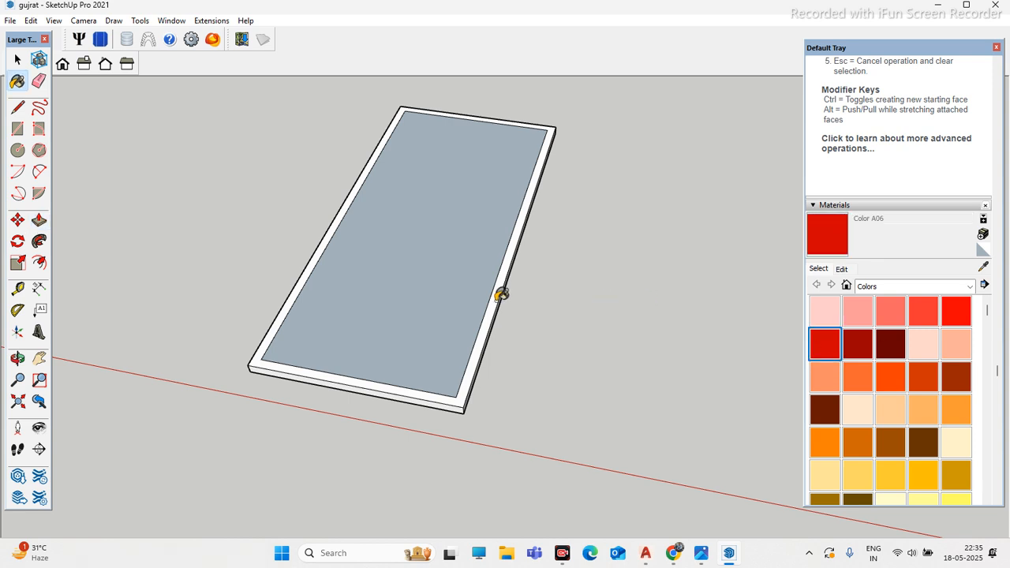
click(469, 290)
scroll(464, 289, down, 2)
Step: Select the whole framed panel and make it a group
click(18, 59)
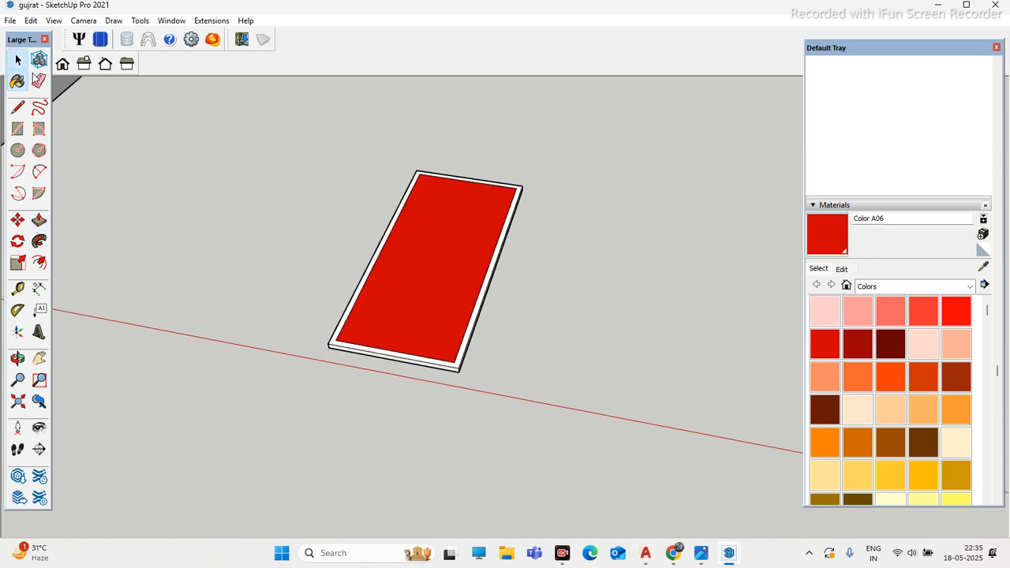
drag(257, 120, 639, 445)
right_click(454, 299)
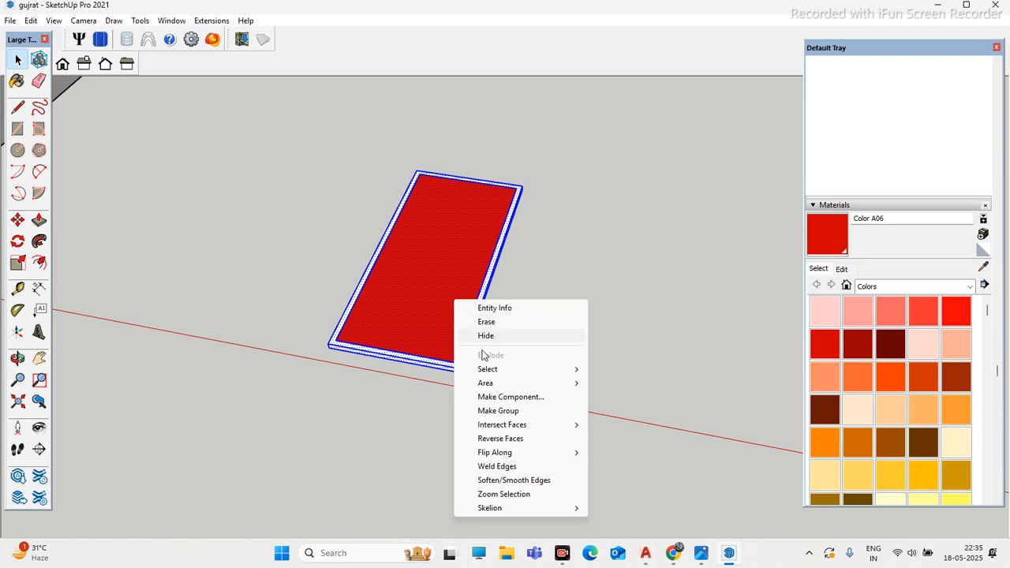
click(534, 411)
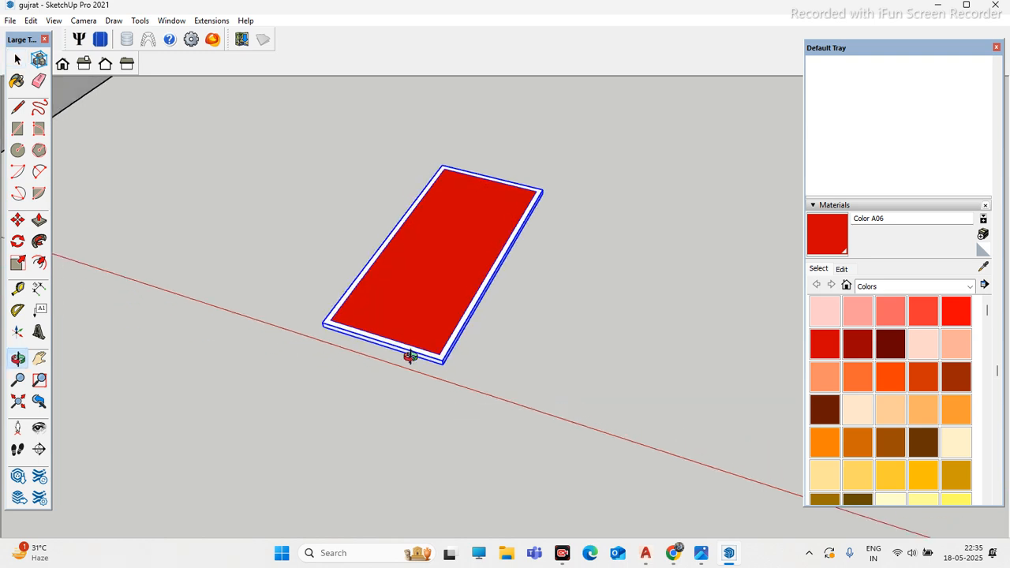
scroll(437, 376, up, 3)
middle_drag(485, 403, 333, 355)
scroll(396, 349, down, 2)
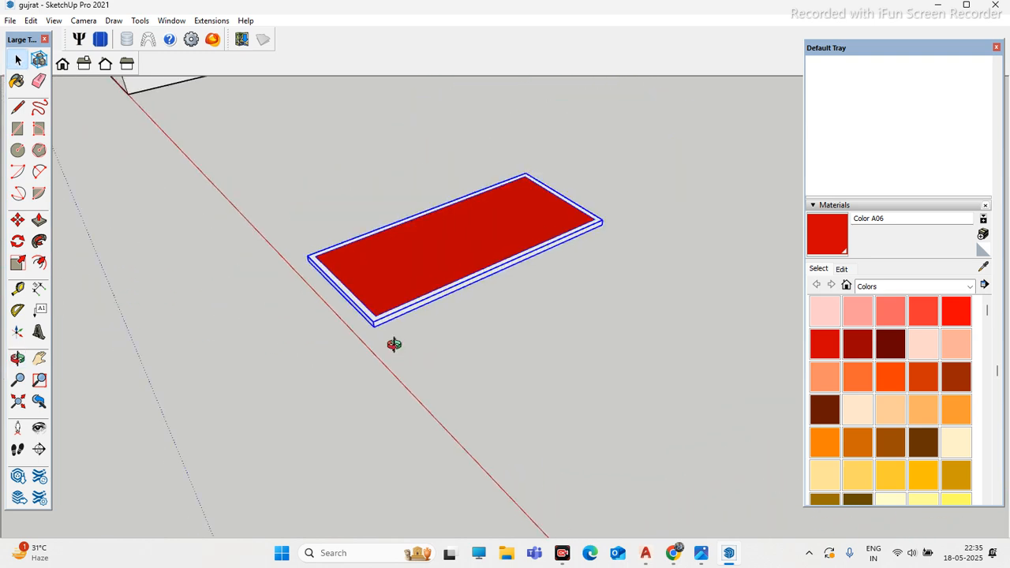
middle_drag(397, 350, 318, 302)
scroll(349, 300, up, 2)
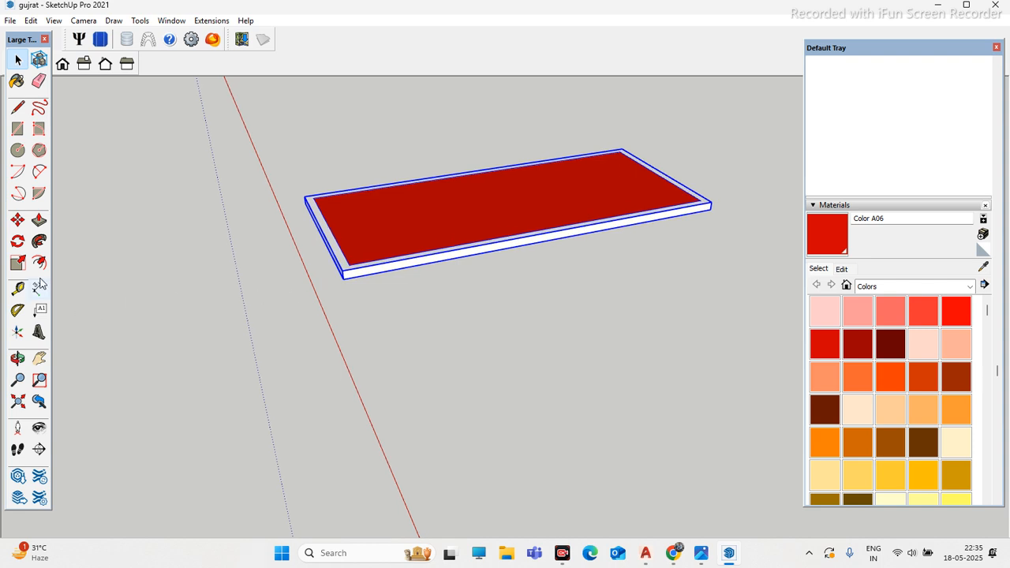
click(17, 241)
middle_drag(332, 278, 687, 247)
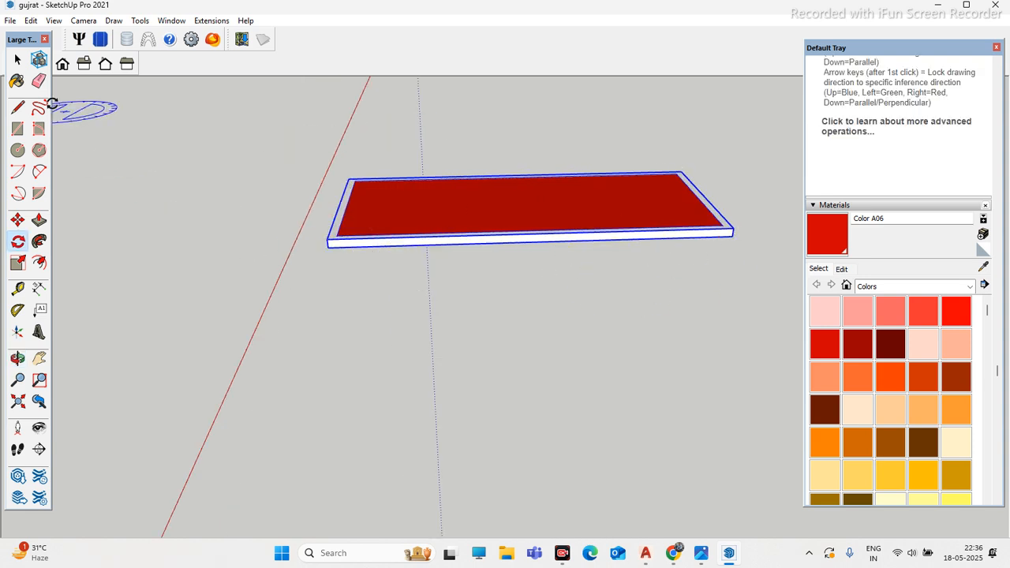
click(18, 60)
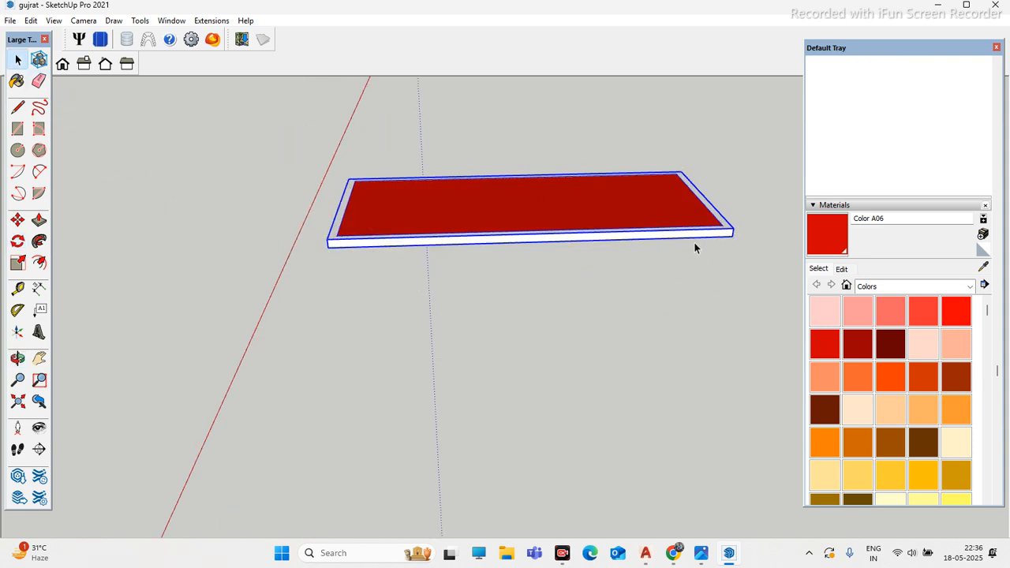
middle_drag(429, 250, 474, 254)
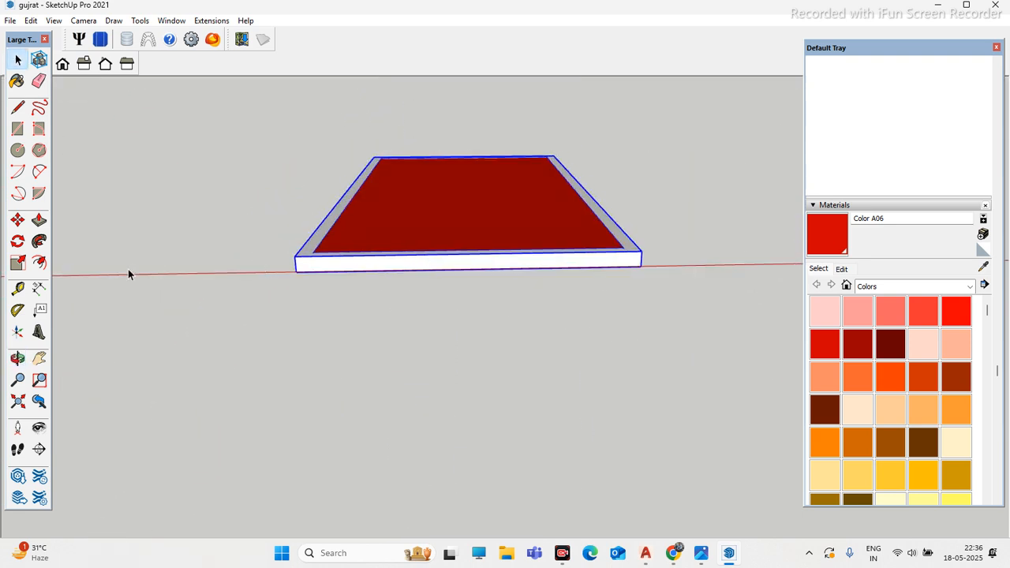
click(18, 242)
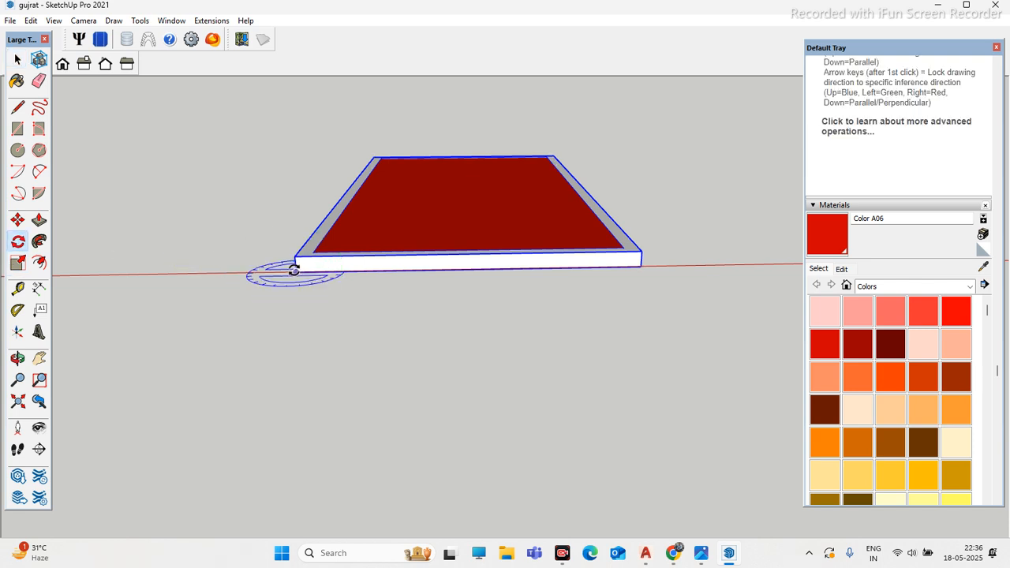
scroll(295, 272, up, 2)
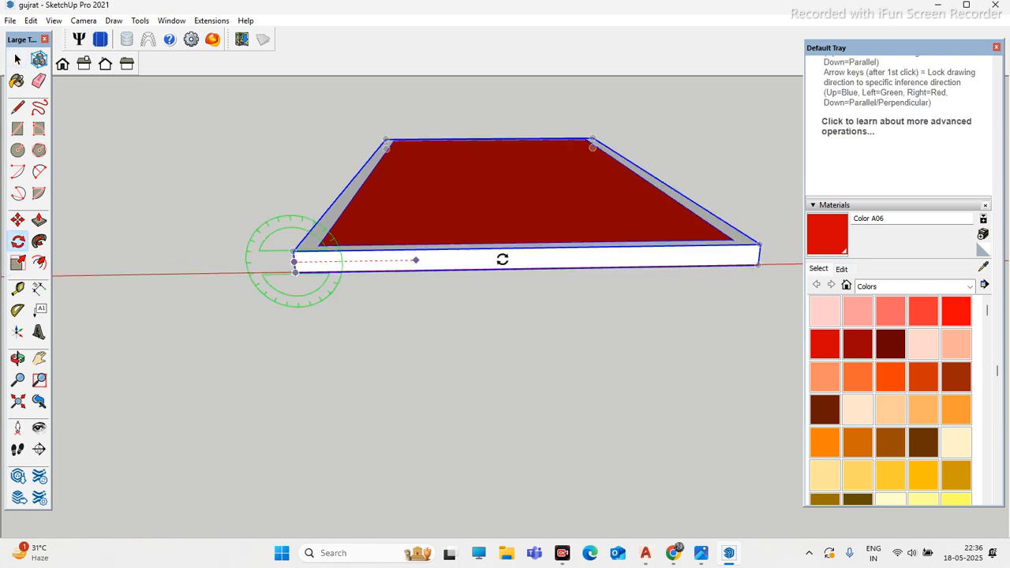
click(759, 244)
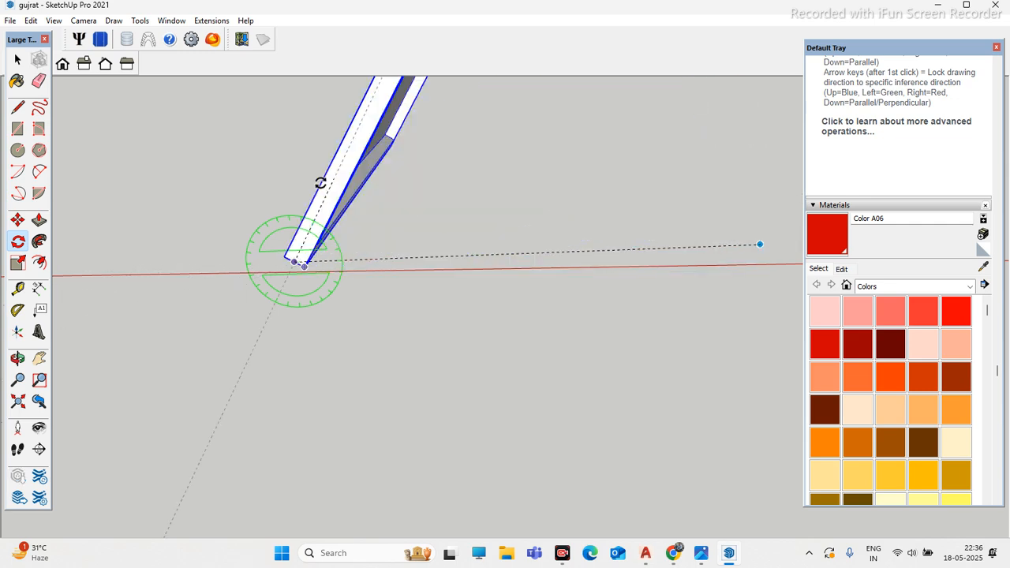
key(Escape)
scroll(502, 255, down, 2)
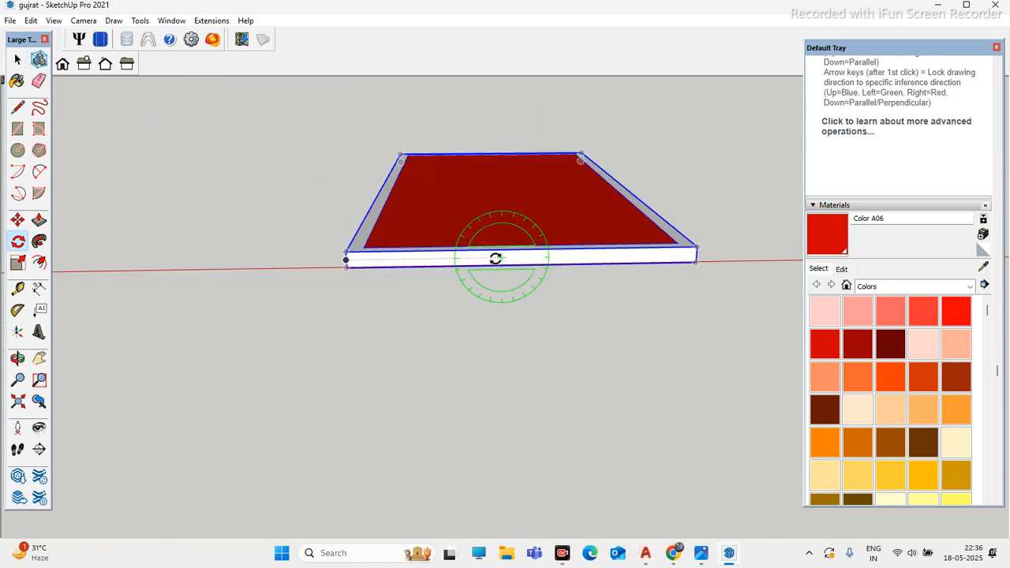
Step: Rotate the framed panel group about its short end so that the opposite end tilts upward
middle_drag(501, 255, 275, 271)
scroll(282, 273, down, 2)
middle_drag(397, 284, 40, 338)
middle_drag(341, 331, 550, 281)
scroll(255, 308, up, 3)
scroll(291, 308, up, 2)
middle_drag(238, 308, 207, 257)
scroll(215, 256, up, 5)
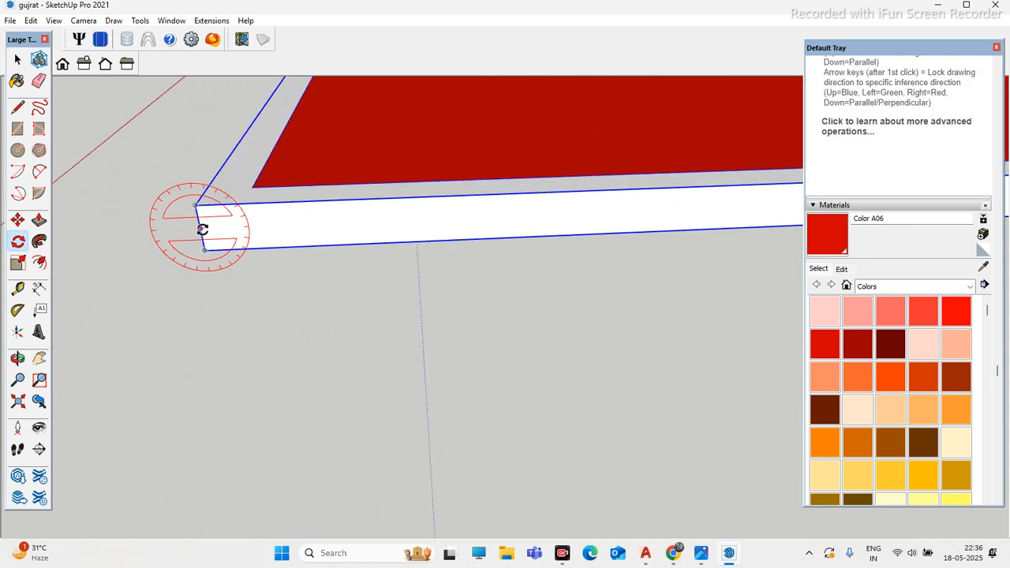
scroll(174, 232, down, 6)
click(173, 232)
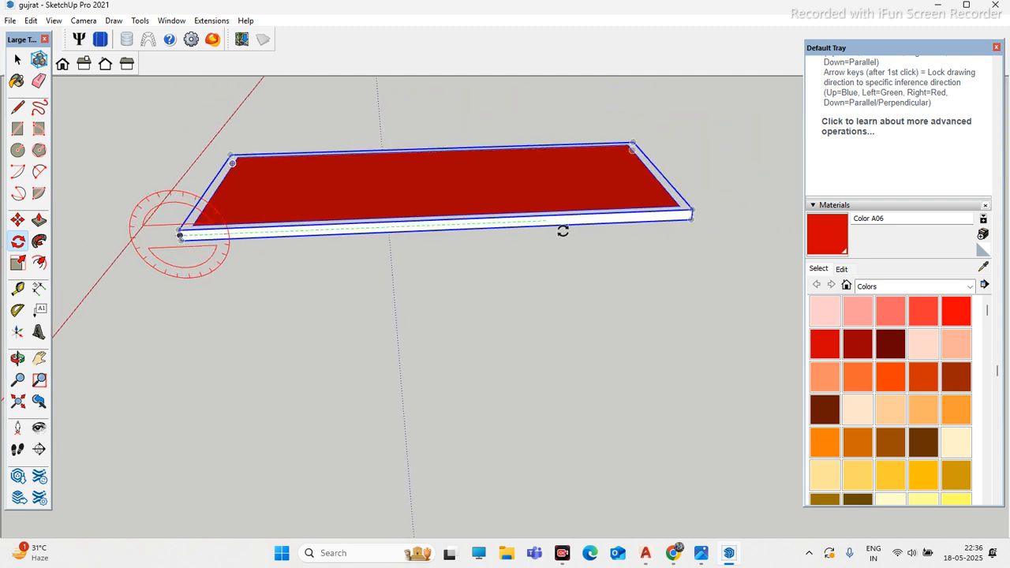
scroll(676, 218, up, 1)
scroll(676, 215, up, 1)
scroll(706, 211, down, 3)
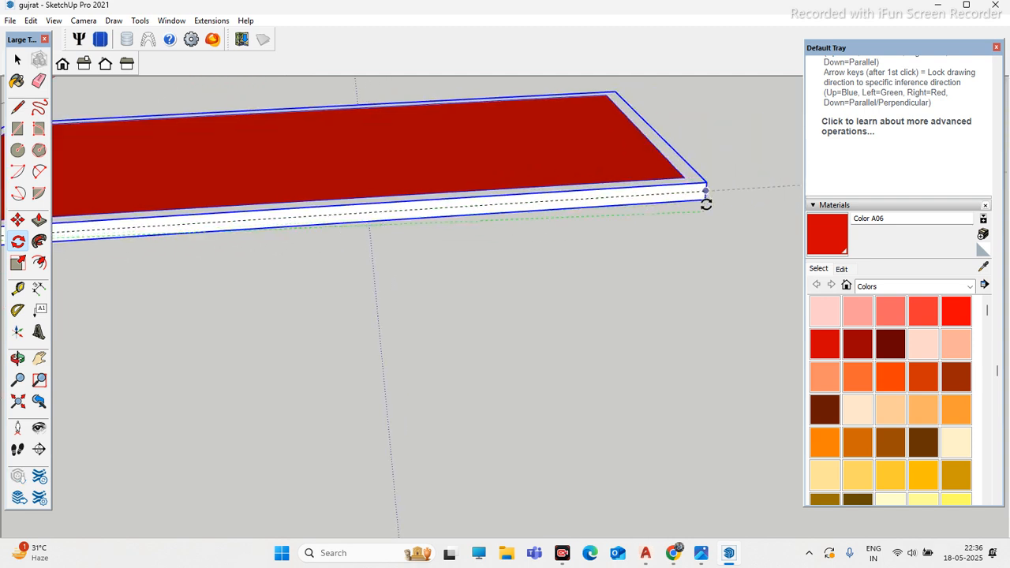
click(701, 224)
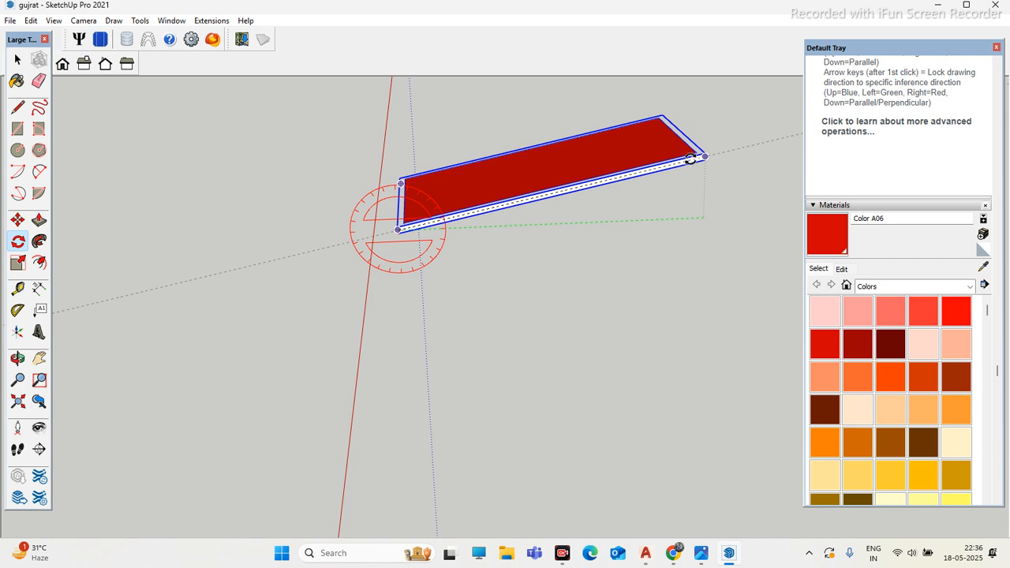
key(Escape)
Step: Try to move the tilted panel group by its lower corner onto the upper front edge of the larger block
middle_drag(687, 153, 503, 222)
scroll(467, 245, up, 3)
key(m)
scroll(448, 215, up, 2)
scroll(505, 300, down, 5)
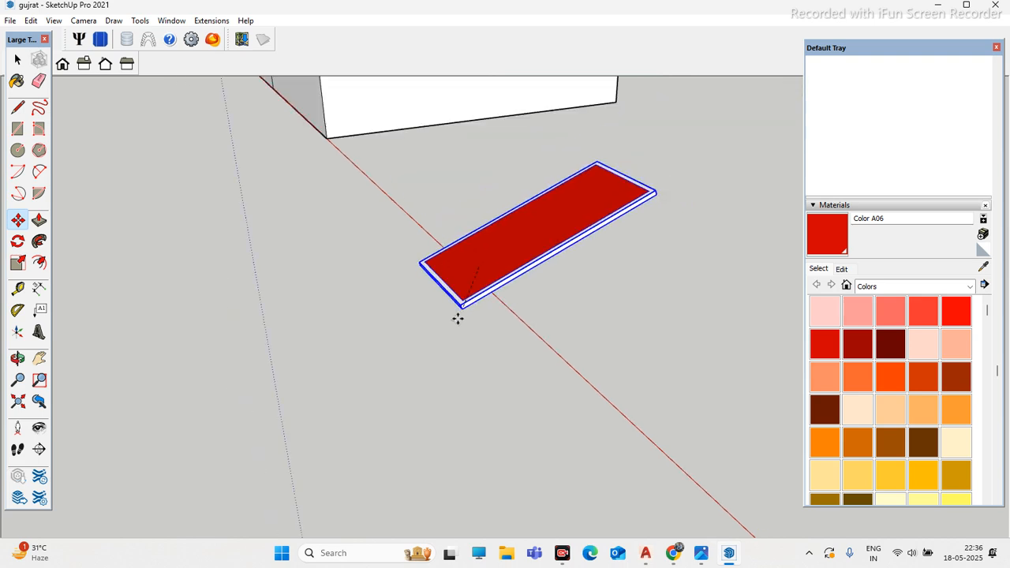
scroll(441, 252, down, 2)
scroll(419, 185, up, 6)
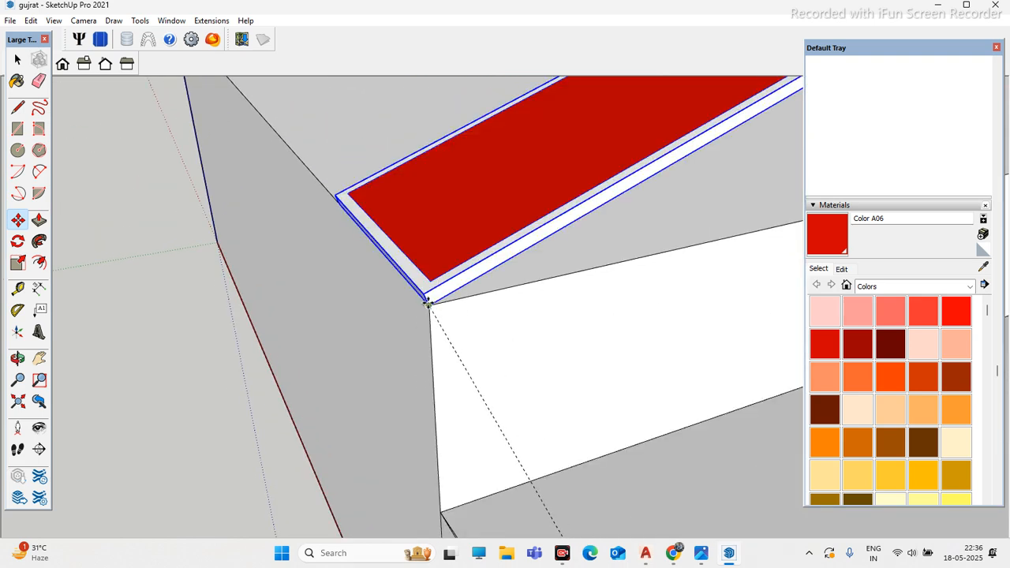
click(426, 302)
scroll(315, 237, down, 2)
scroll(315, 313, up, 4)
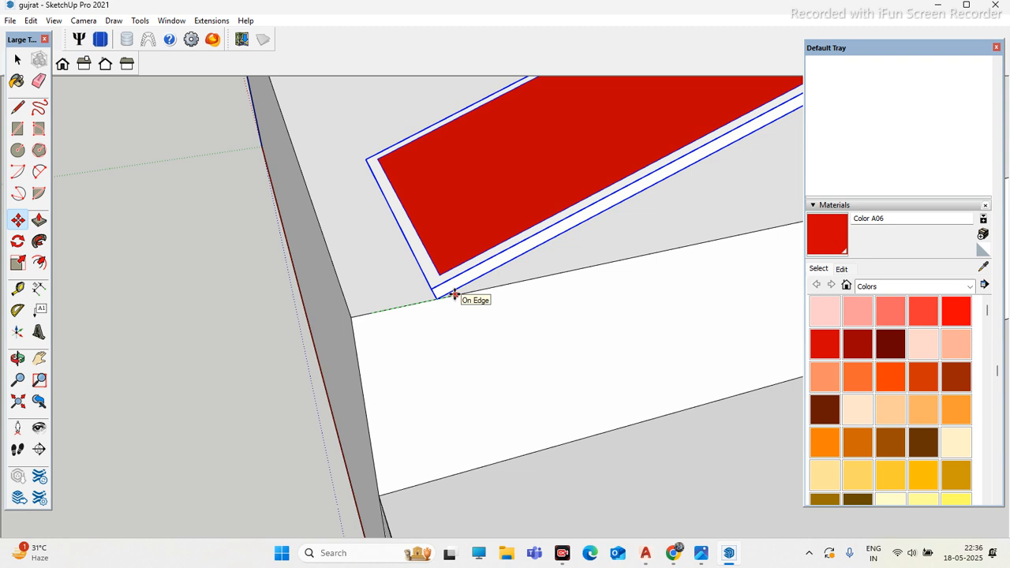
key(Escape)
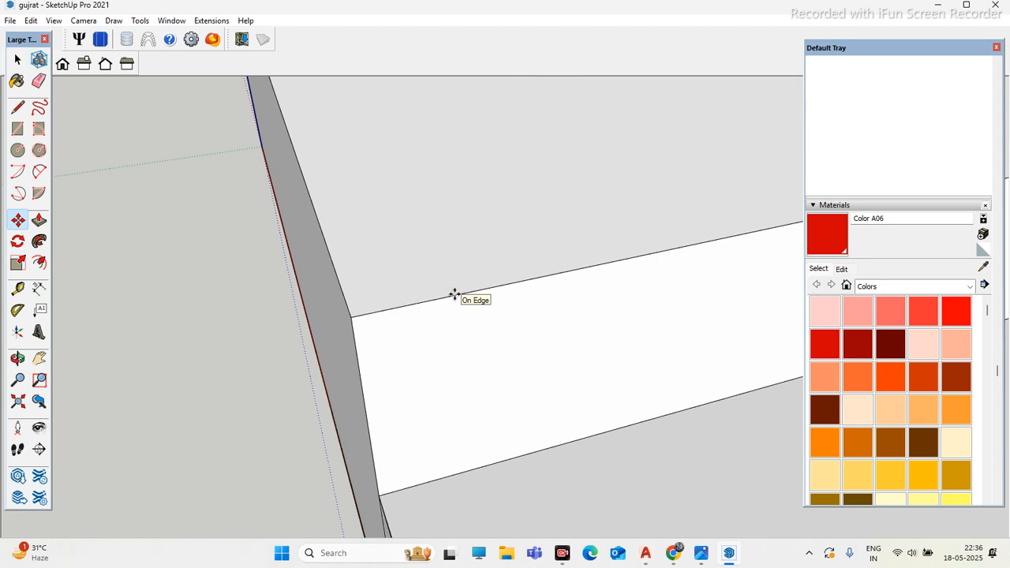
Step: Place the tilted panel group on top of the larger block, near the corner next to the smaller block
scroll(430, 284, down, 5)
scroll(424, 281, down, 4)
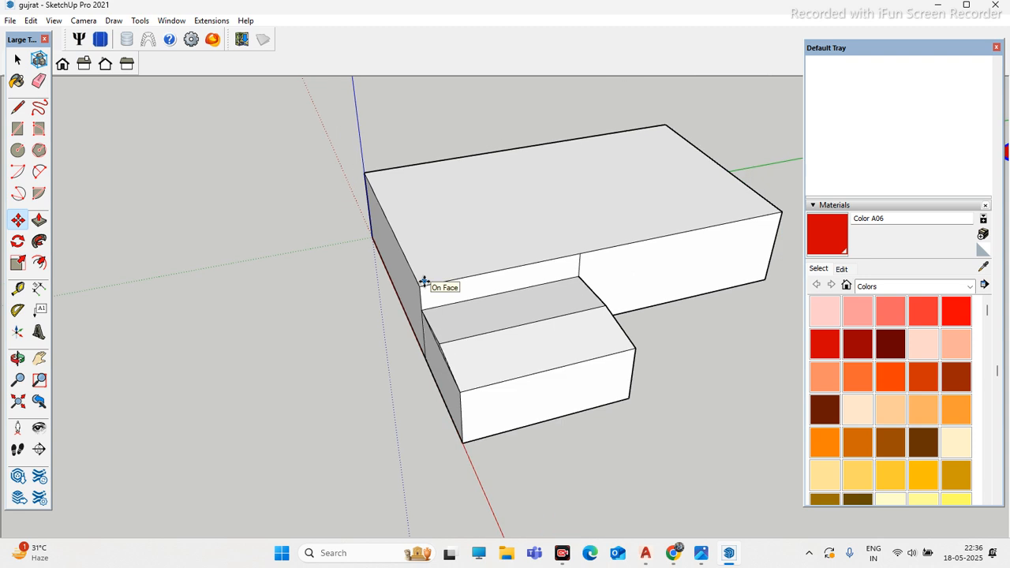
click(427, 277)
scroll(426, 280, up, 7)
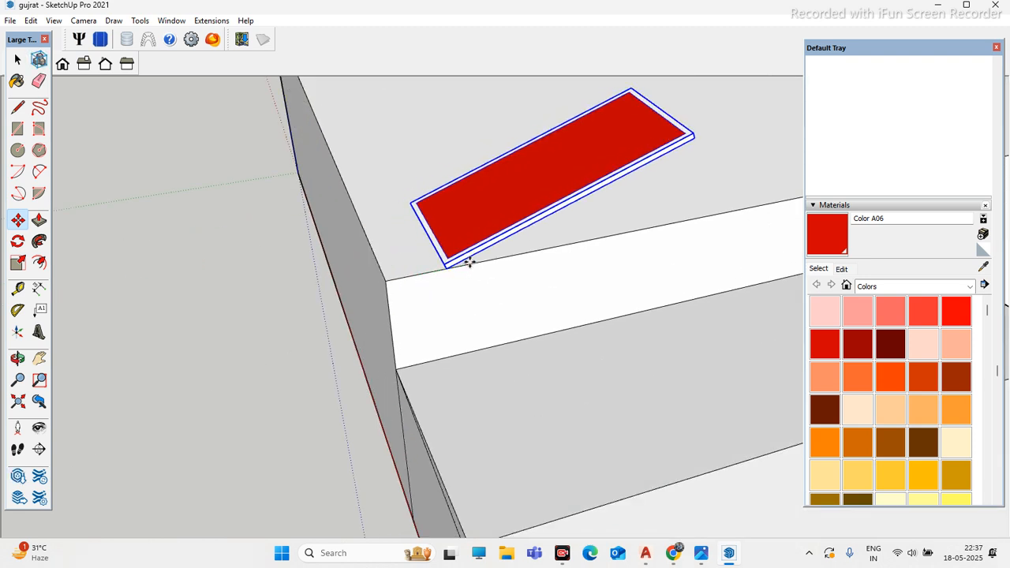
Step: Move the panel group straight up along the blue axis, lifting its lower corner slightly off the larger block's top
middle_drag(392, 263, 527, 323)
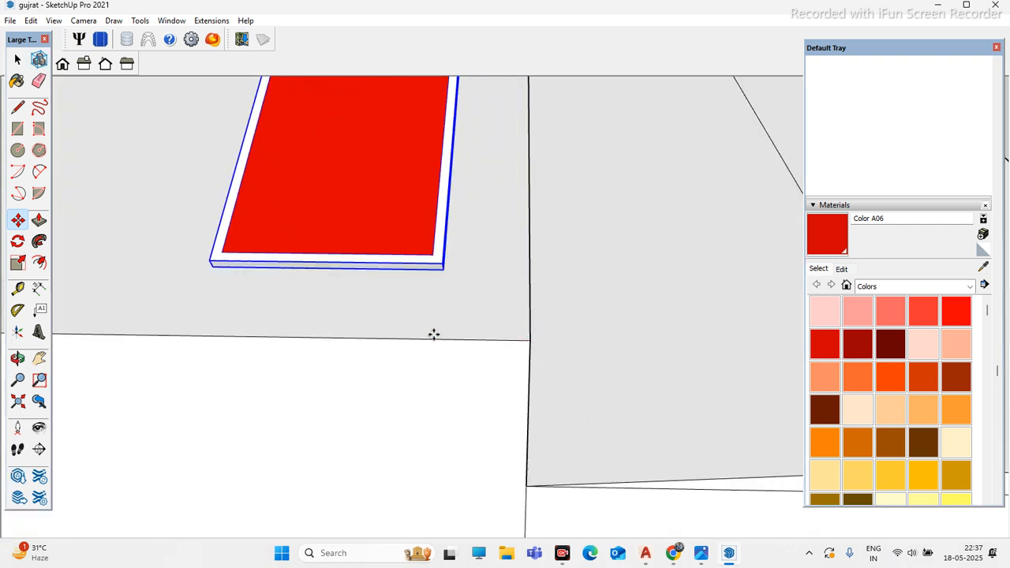
scroll(457, 311, down, 3)
middle_drag(478, 287, 387, 292)
scroll(405, 307, up, 3)
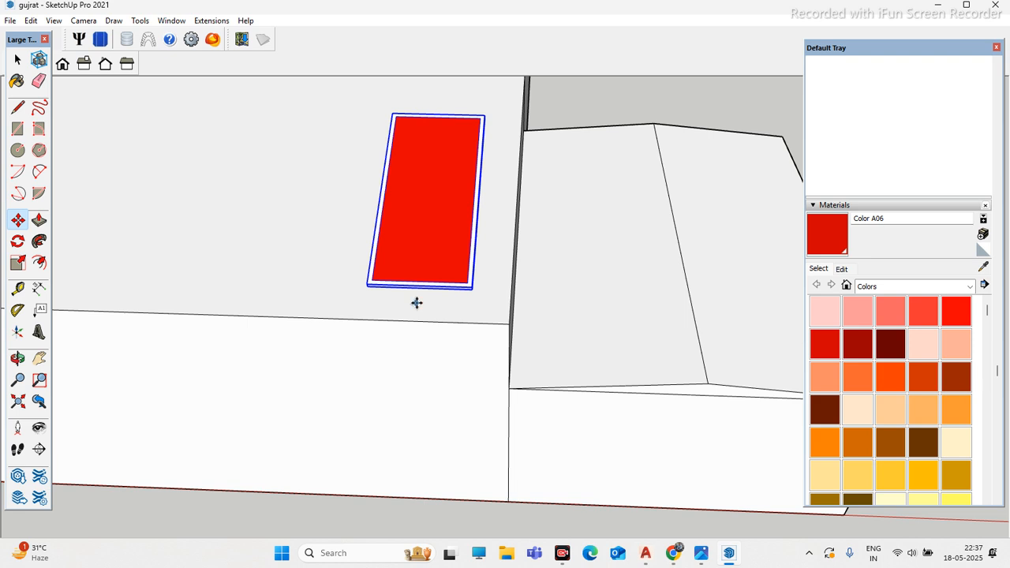
scroll(458, 309, up, 2)
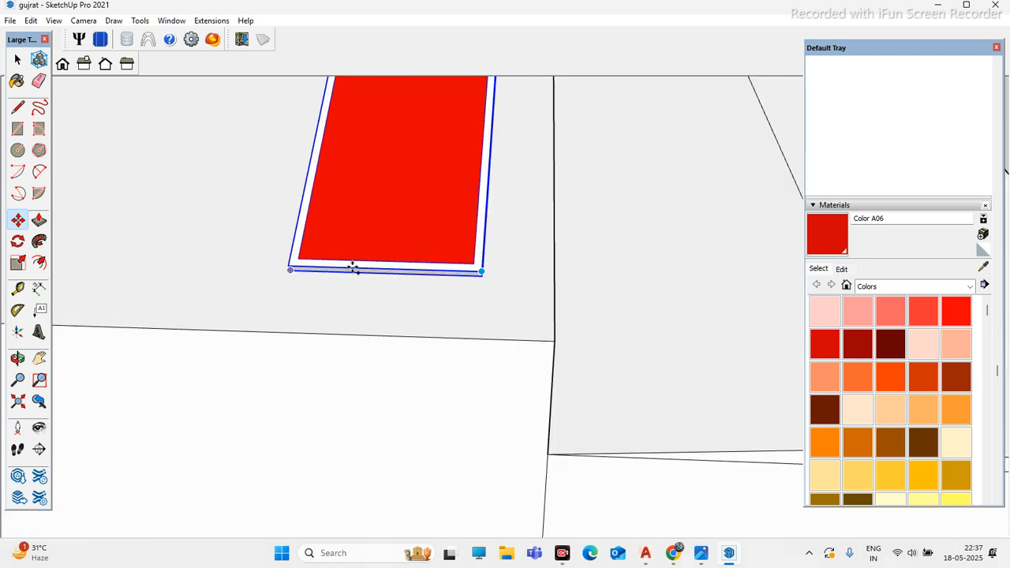
middle_drag(520, 298, 465, 268)
click(19, 108)
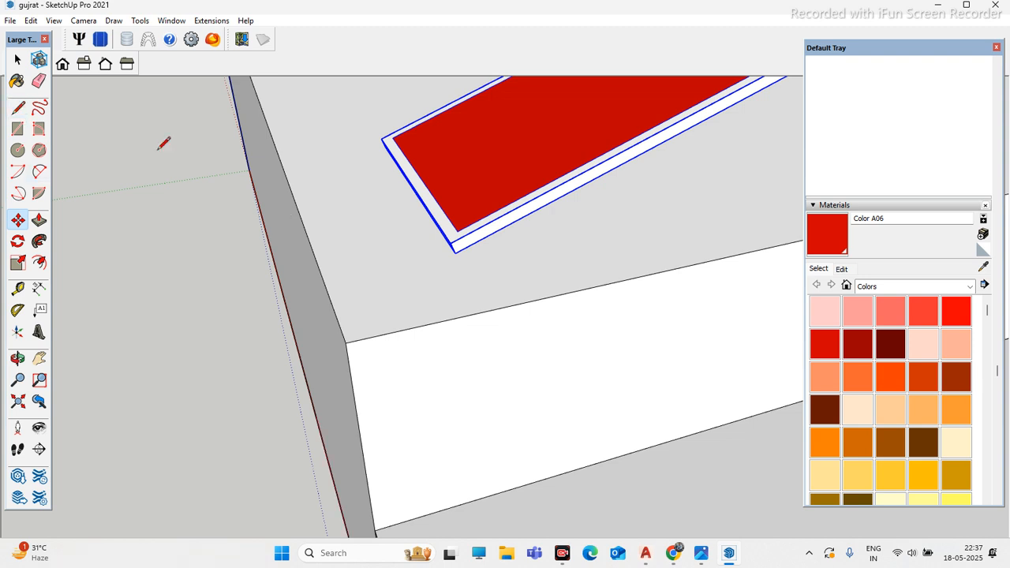
mouse_move(338, 184)
middle_down()
mouse_move(528, 287)
mouse_move(480, 224)
mouse_move(604, 343)
mouse_move(556, 275)
middle_up()
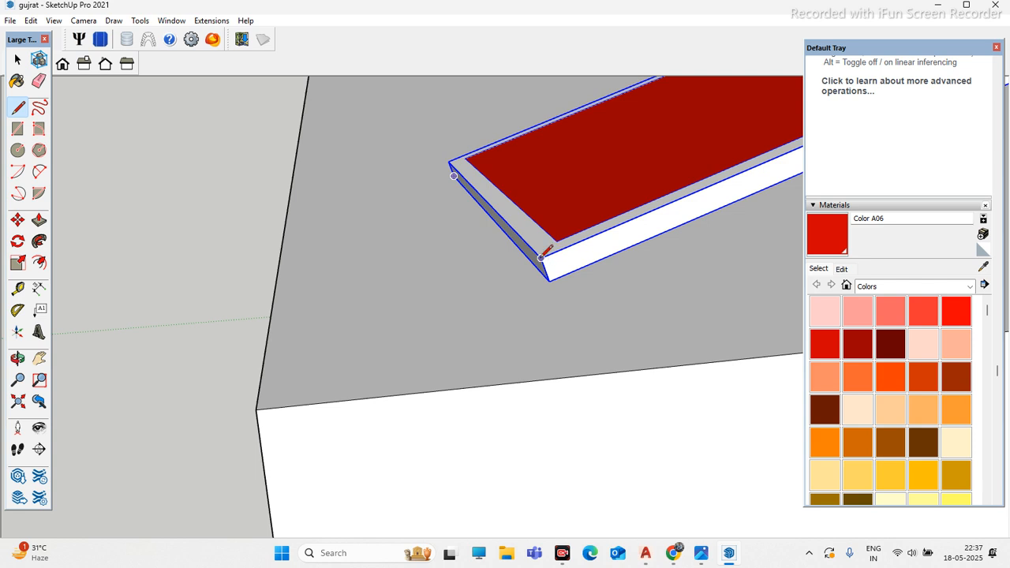
key(m)
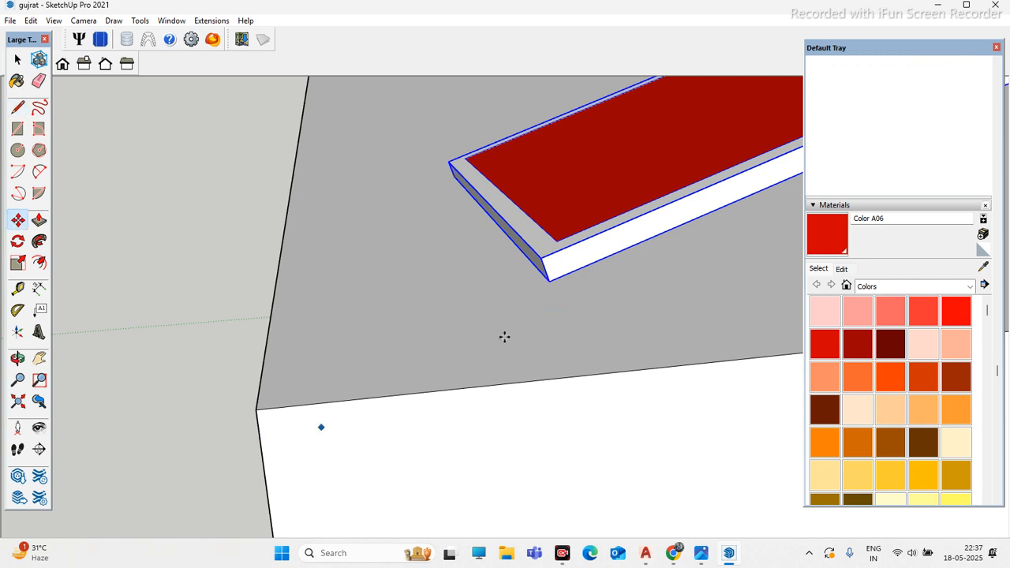
click(549, 279)
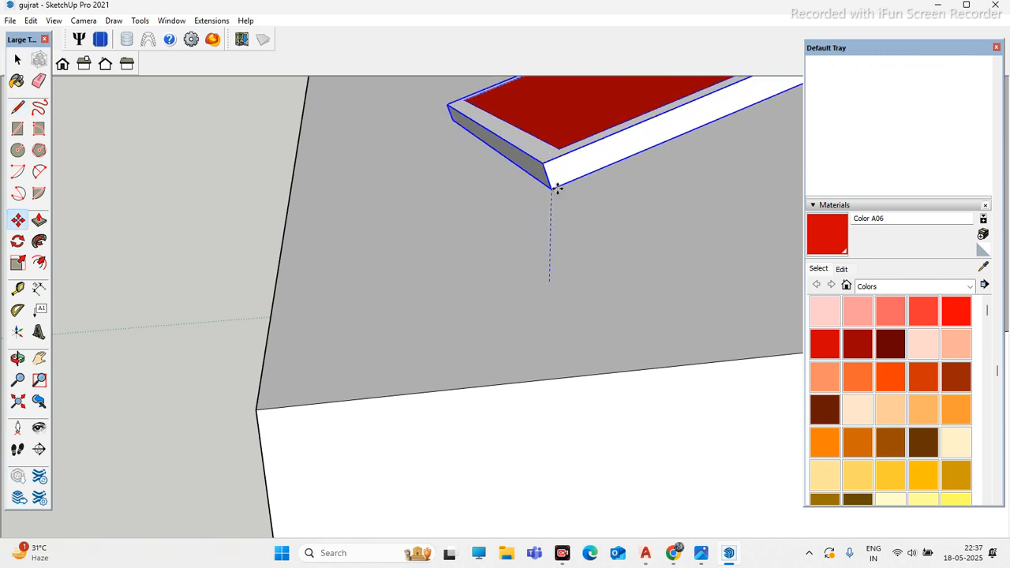
click(556, 187)
Step: Draw a vertical line from the panel's lower corner down to the top of the larger block
middle_drag(507, 212, 340, 227)
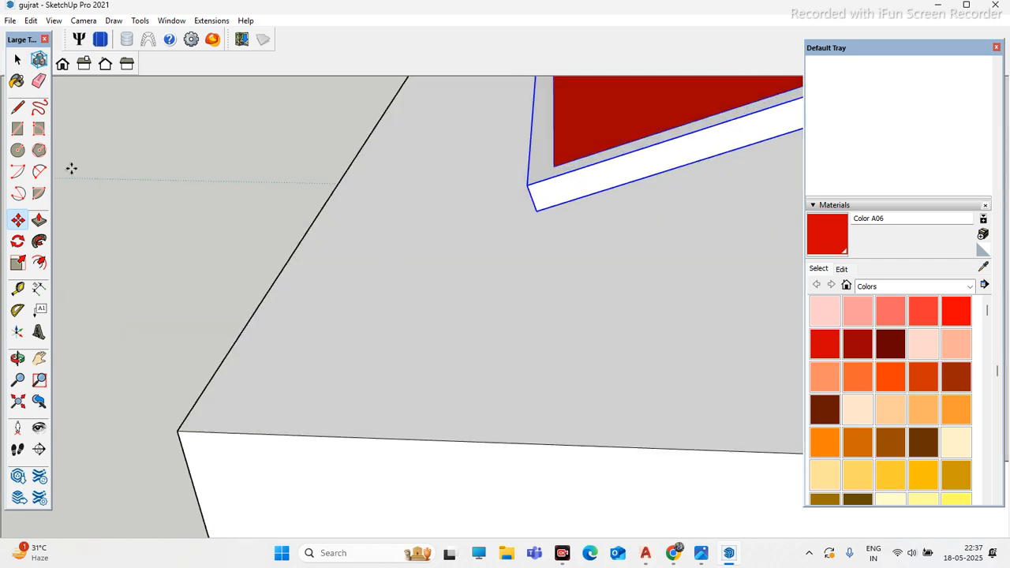
click(18, 106)
scroll(550, 212, up, 2)
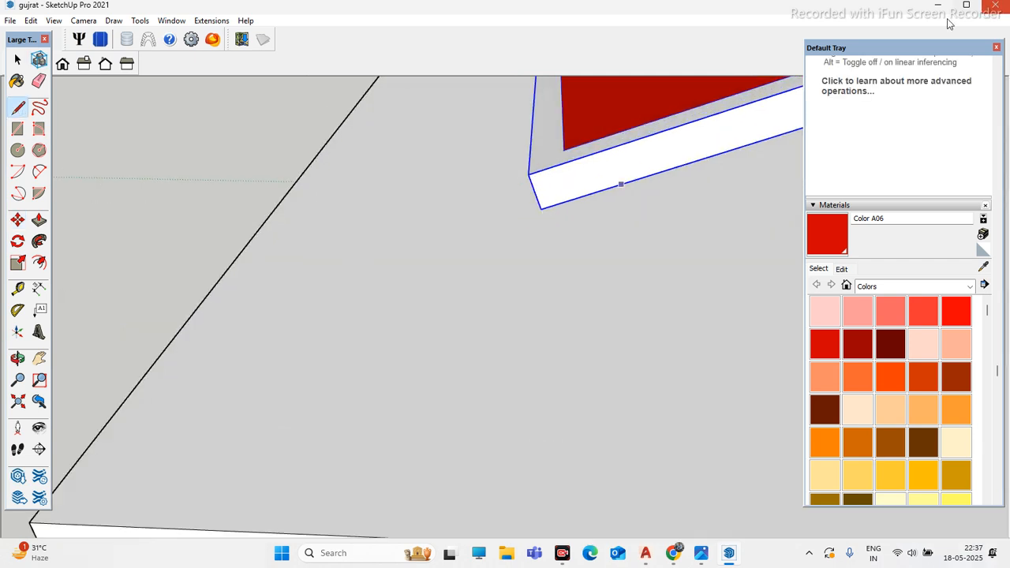
click(540, 211)
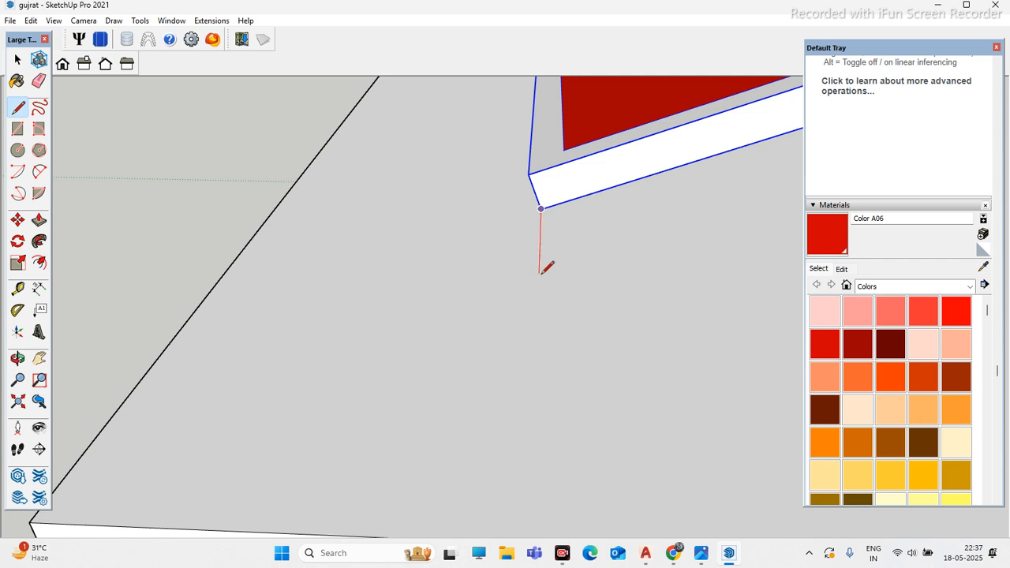
middle_drag(550, 302, 637, 266)
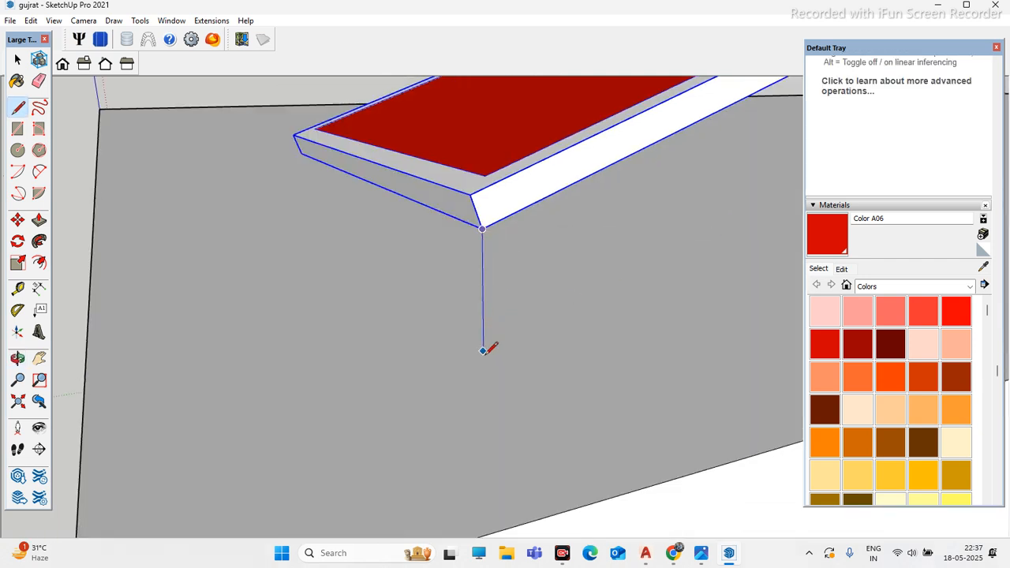
click(482, 350)
middle_drag(481, 343, 666, 330)
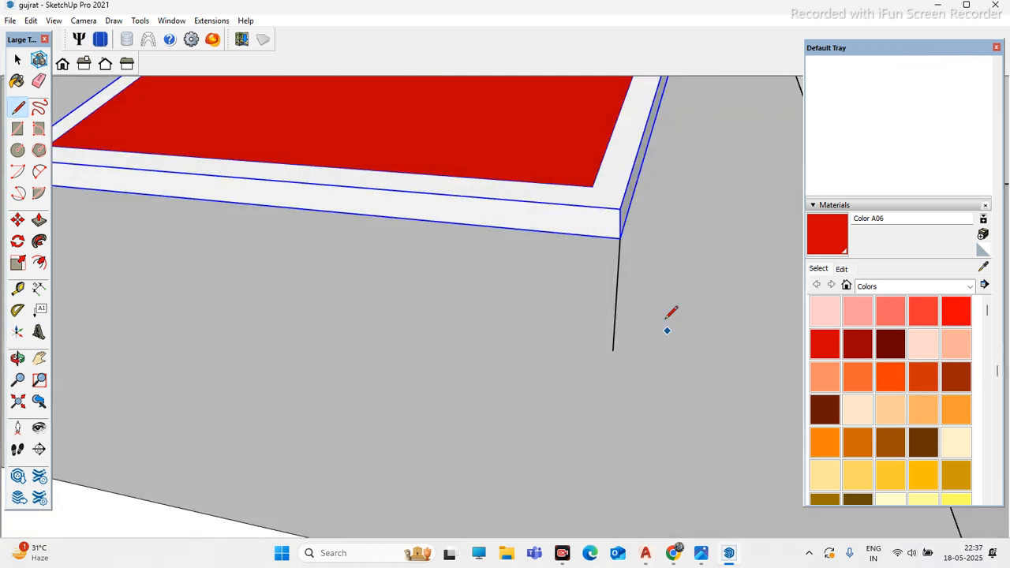
Step: Examine the vertical line and the gap beneath the panel's lower corner from several angles
mouse_move(639, 275)
middle_down()
mouse_move(541, 284)
mouse_move(686, 241)
mouse_move(608, 297)
mouse_move(585, 288)
middle_up()
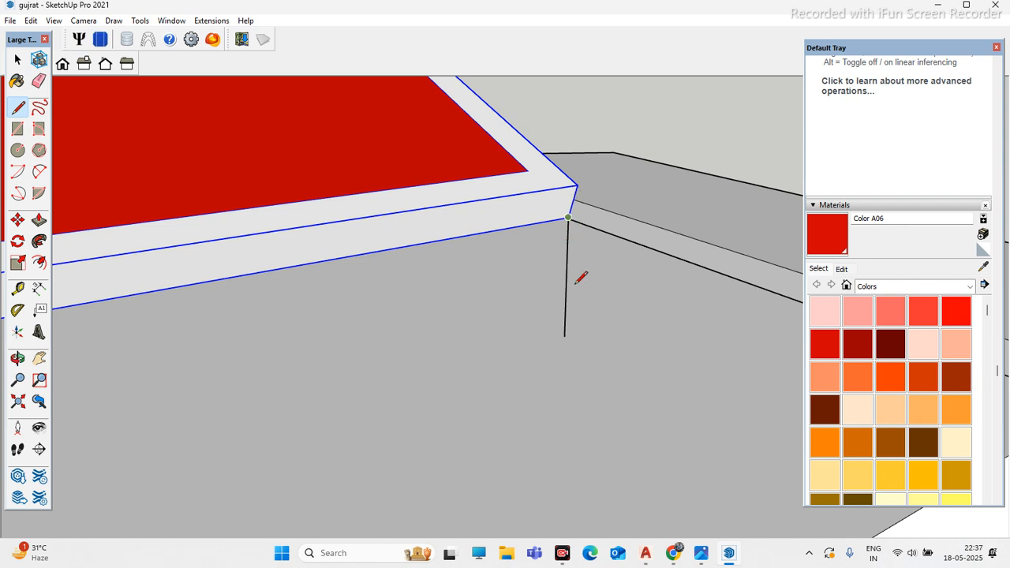
middle_drag(563, 233, 431, 291)
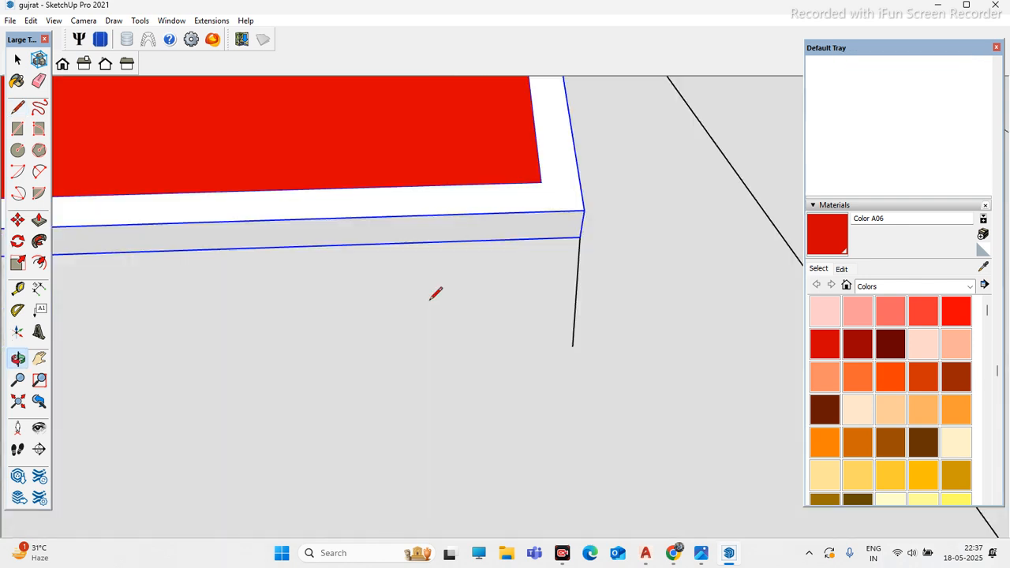
mouse_move(551, 317)
middle_down()
mouse_move(650, 276)
mouse_move(559, 350)
middle_up()
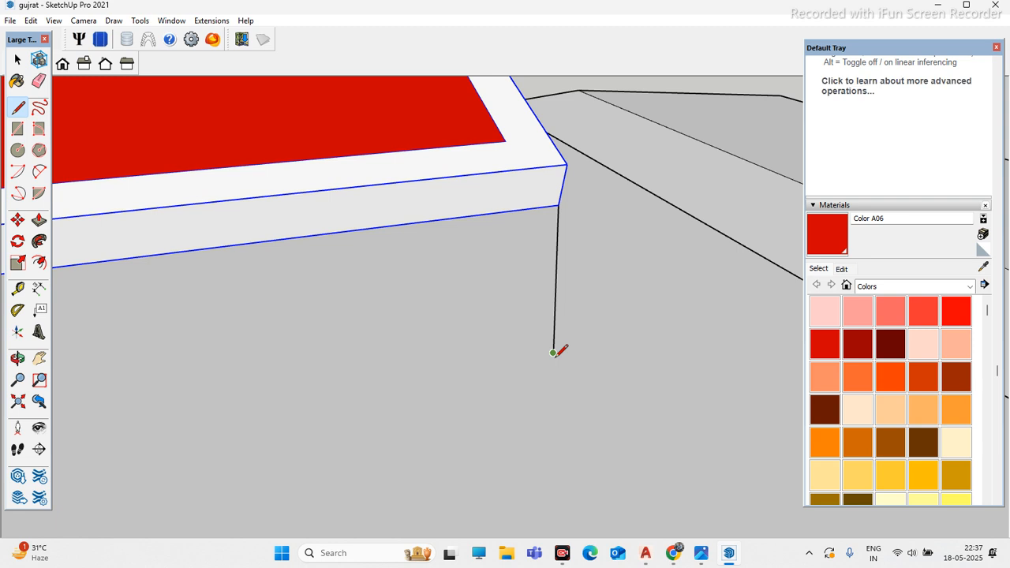
scroll(466, 189, down, 5)
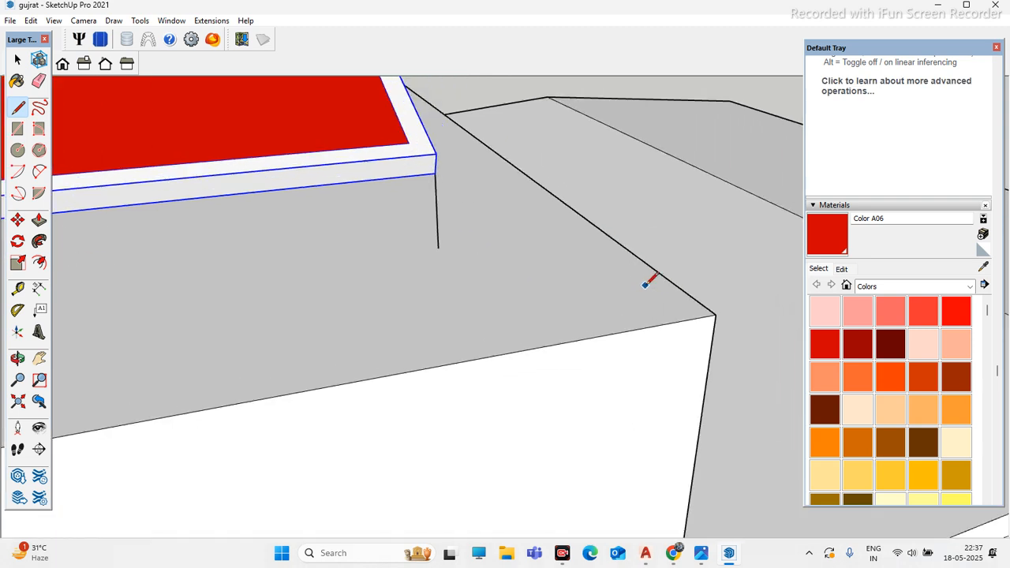
scroll(450, 197, up, 3)
mouse_move(435, 153)
middle_down()
mouse_move(318, 248)
mouse_move(367, 235)
middle_up()
scroll(415, 191, up, 2)
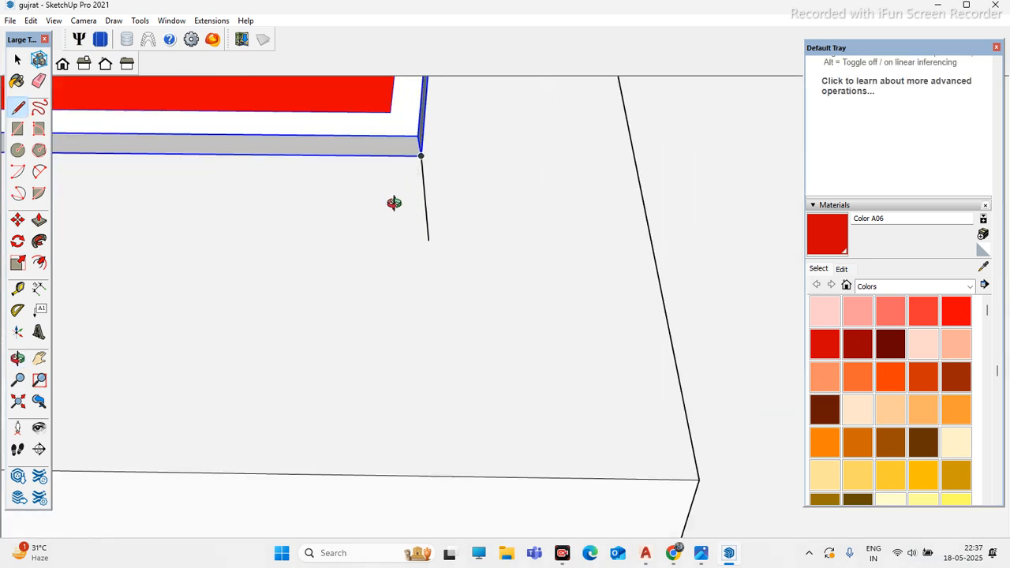
middle_drag(394, 203, 392, 194)
mouse_move(502, 152)
middle_down()
mouse_move(597, 153)
mouse_move(520, 146)
mouse_move(573, 226)
middle_up()
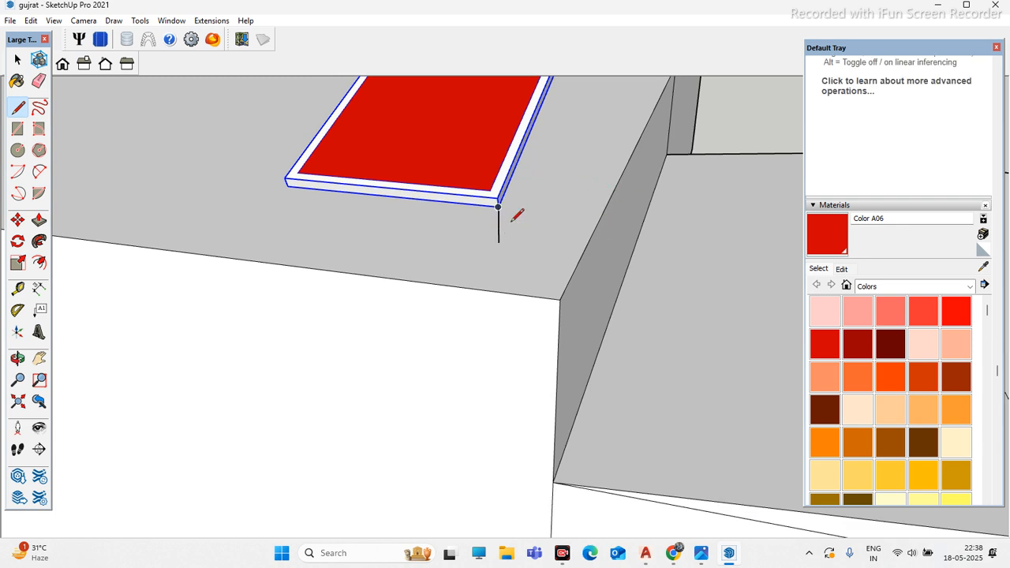
scroll(554, 272, up, 1)
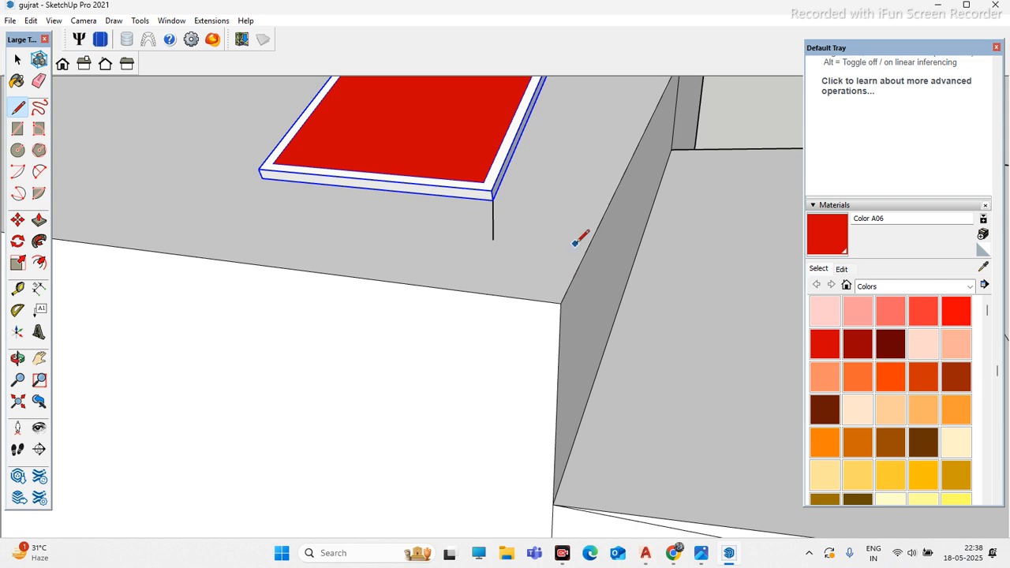
scroll(495, 182, up, 2)
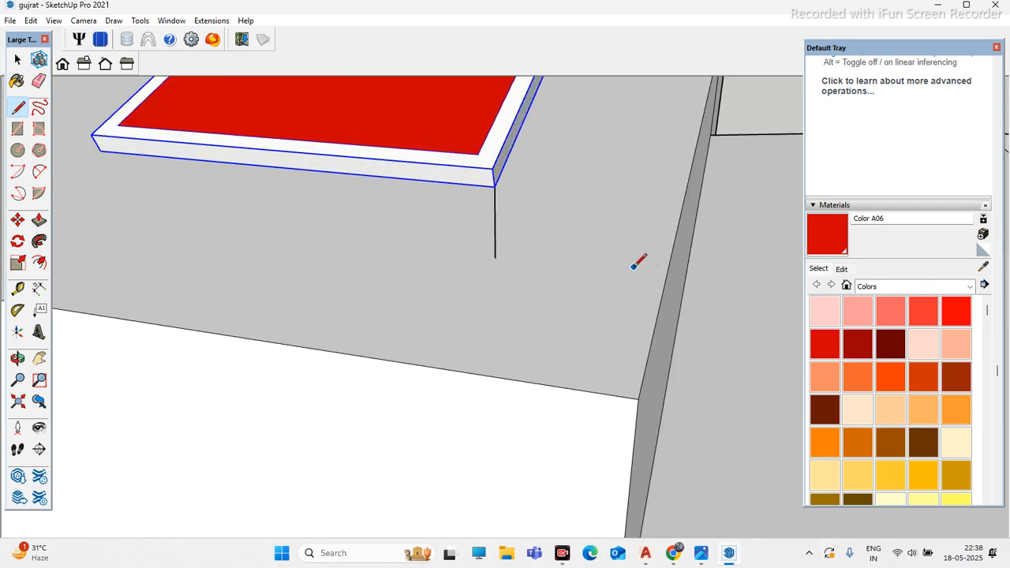
middle_drag(631, 264, 559, 294)
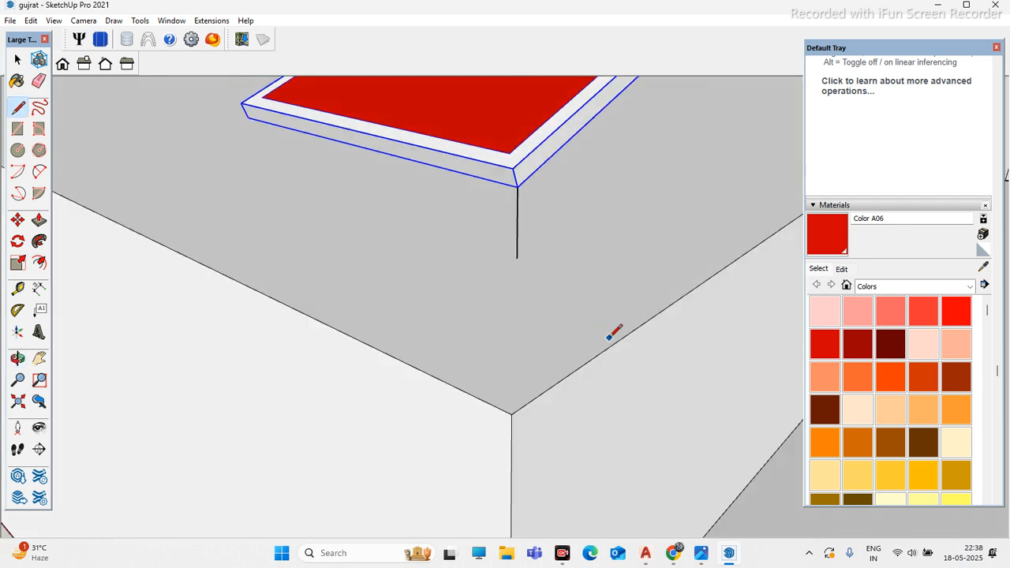
scroll(523, 175, up, 2)
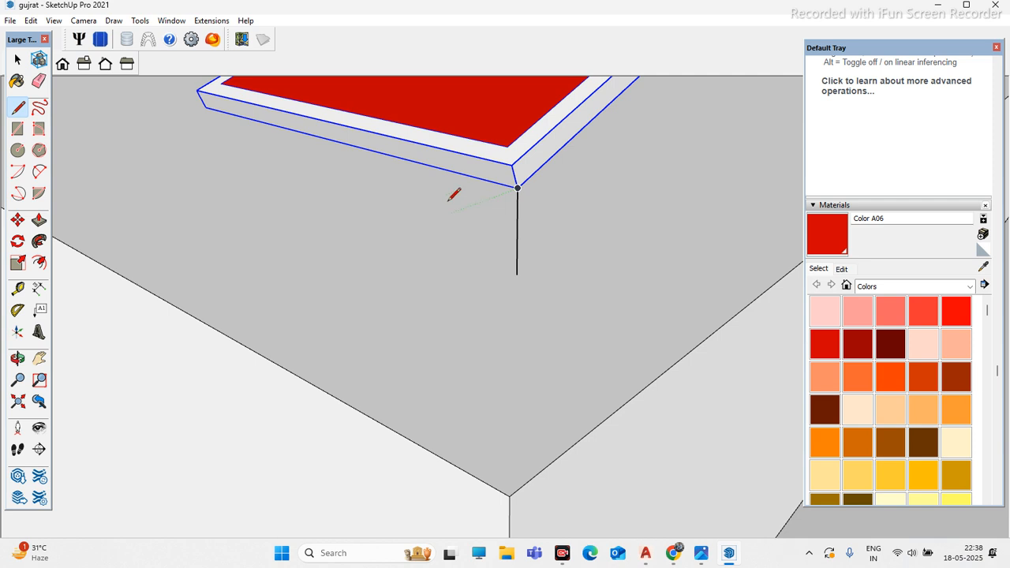
scroll(426, 197, down, 2)
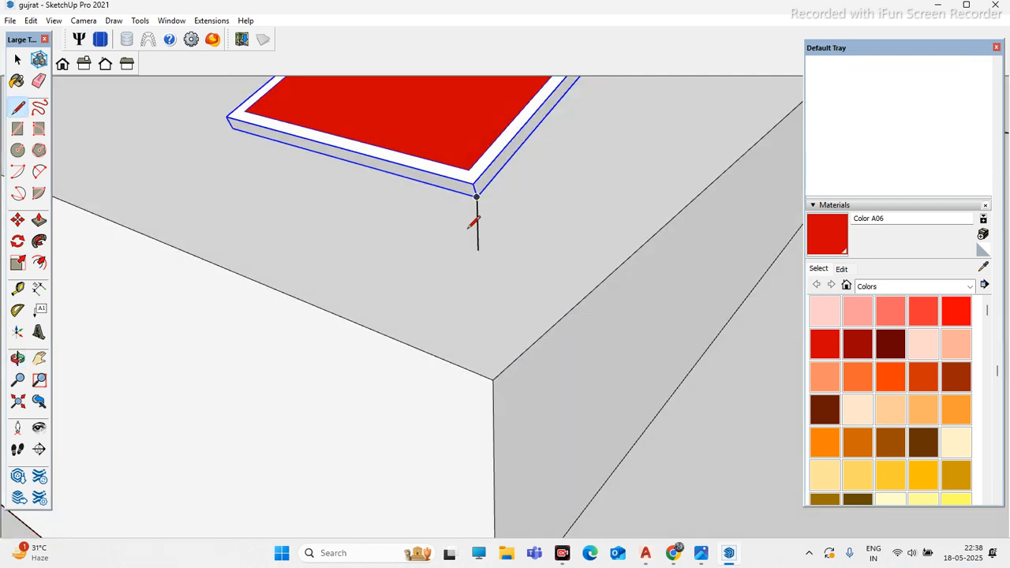
scroll(404, 219, down, 1)
middle_drag(400, 249, 301, 245)
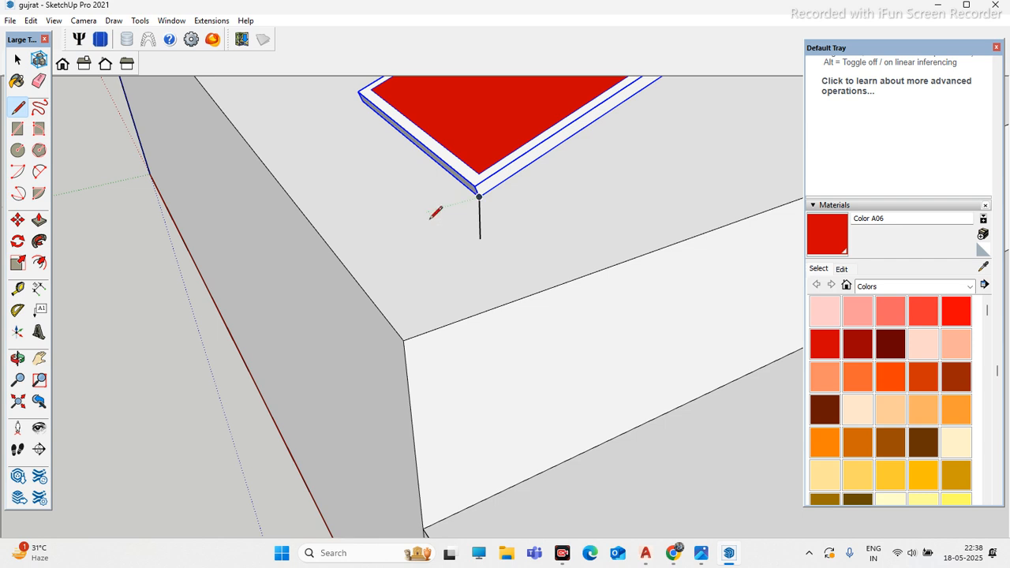
middle_drag(407, 224, 378, 218)
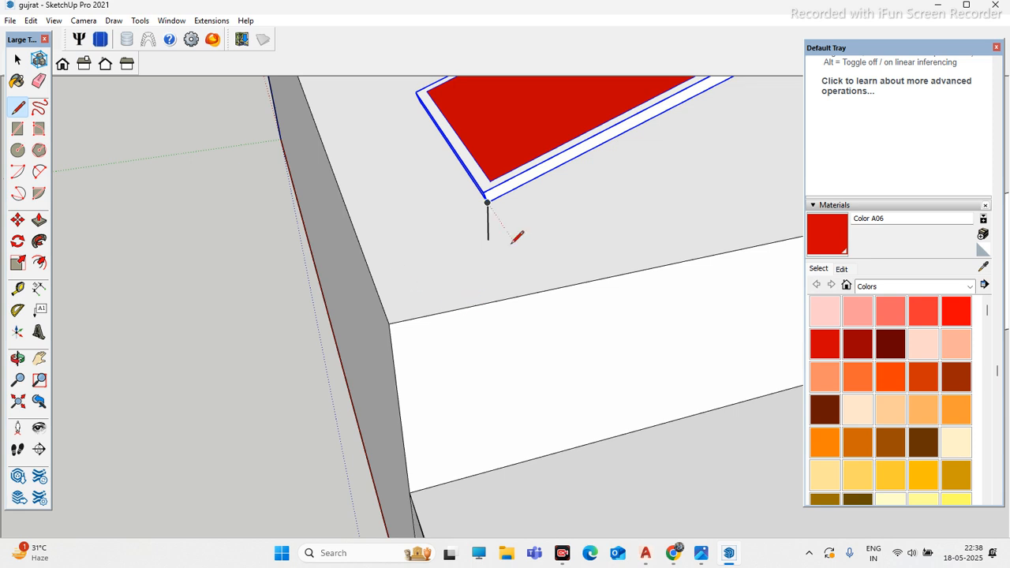
Step: Array copies of the tilted panel group side by side along its lower edge, forming a continuous row of eleven panels
scroll(485, 191, up, 3)
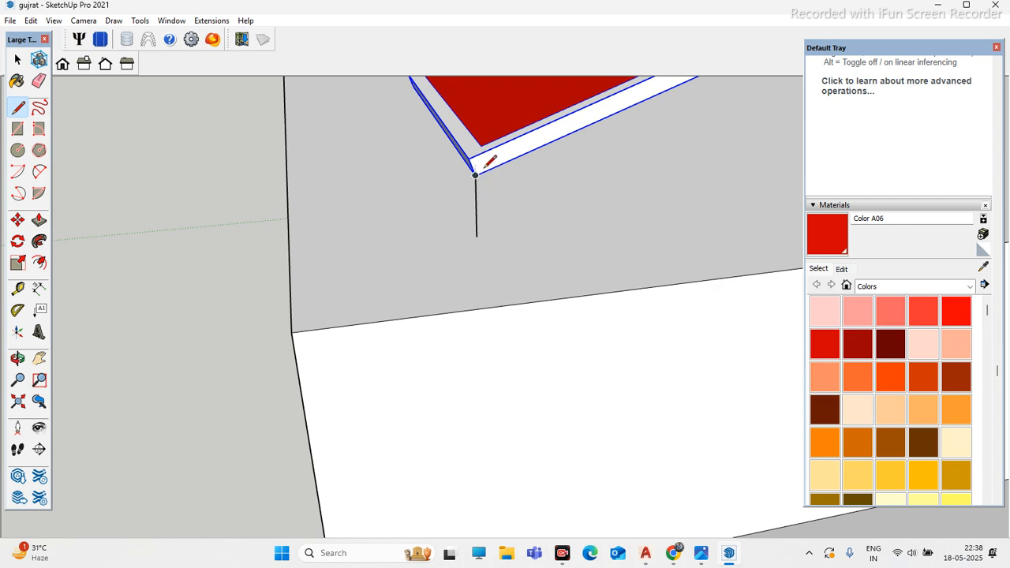
mouse_move(456, 203)
middle_down()
mouse_move(492, 198)
mouse_move(408, 180)
mouse_move(503, 189)
mouse_move(571, 318)
middle_up()
key(m)
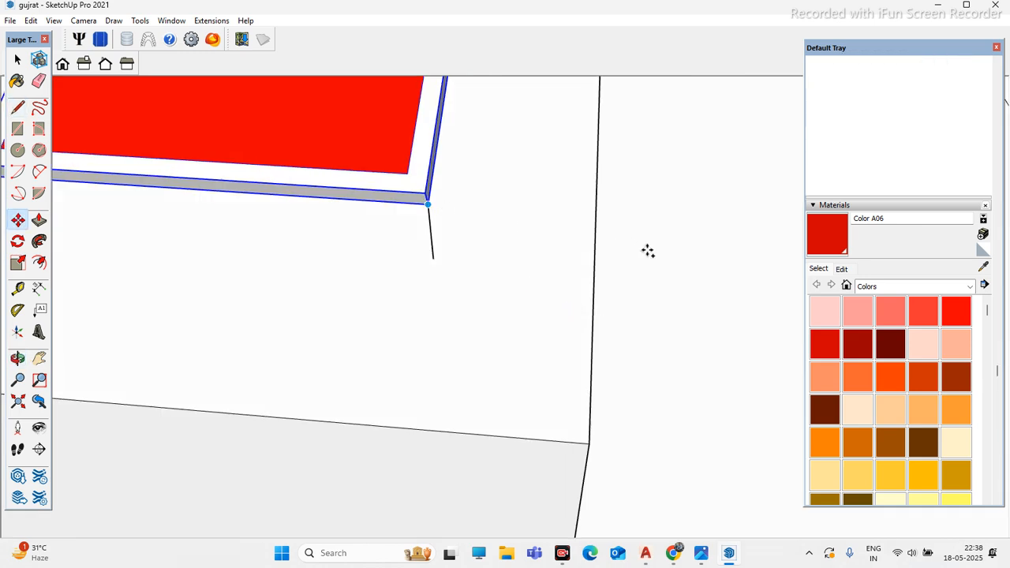
scroll(647, 251, down, 4)
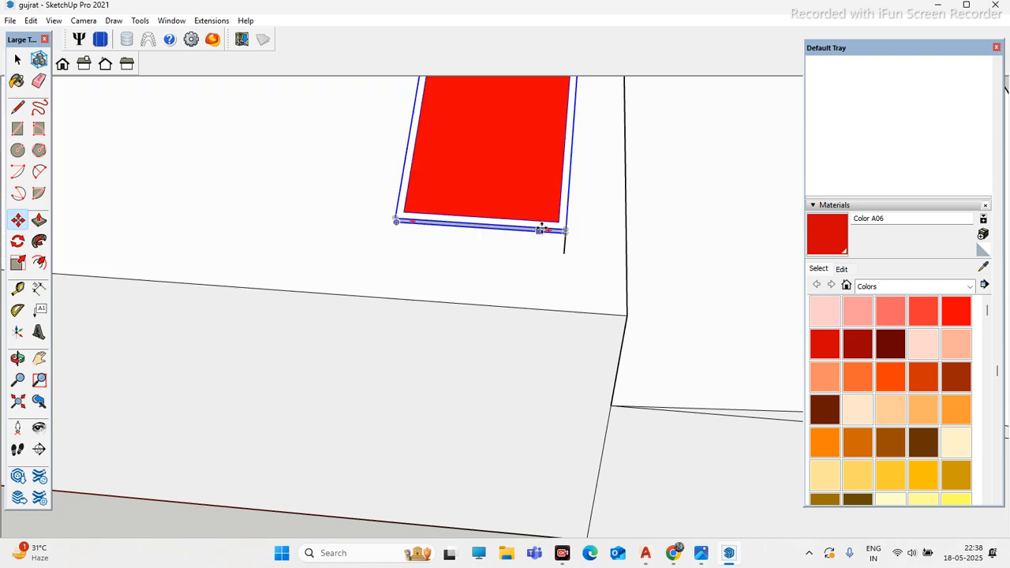
click(17, 60)
click(546, 177)
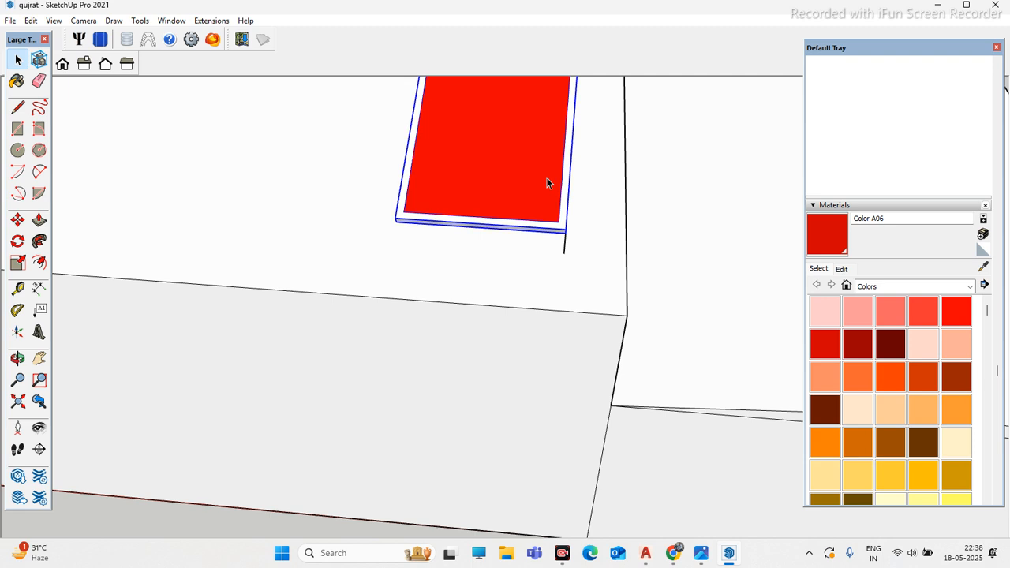
key(m)
scroll(554, 240, up, 3)
click(575, 220)
click(280, 204)
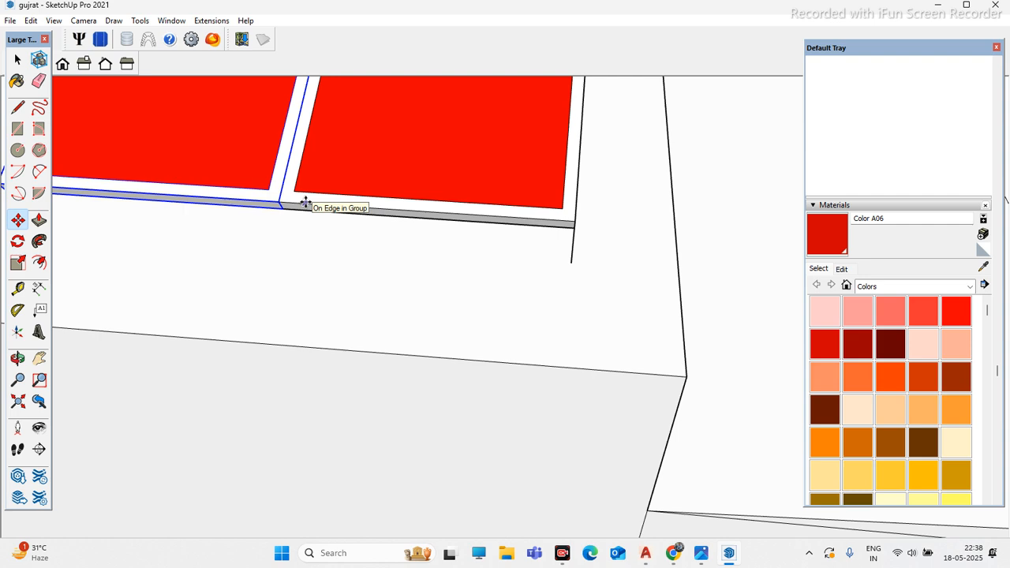
key(Escape)
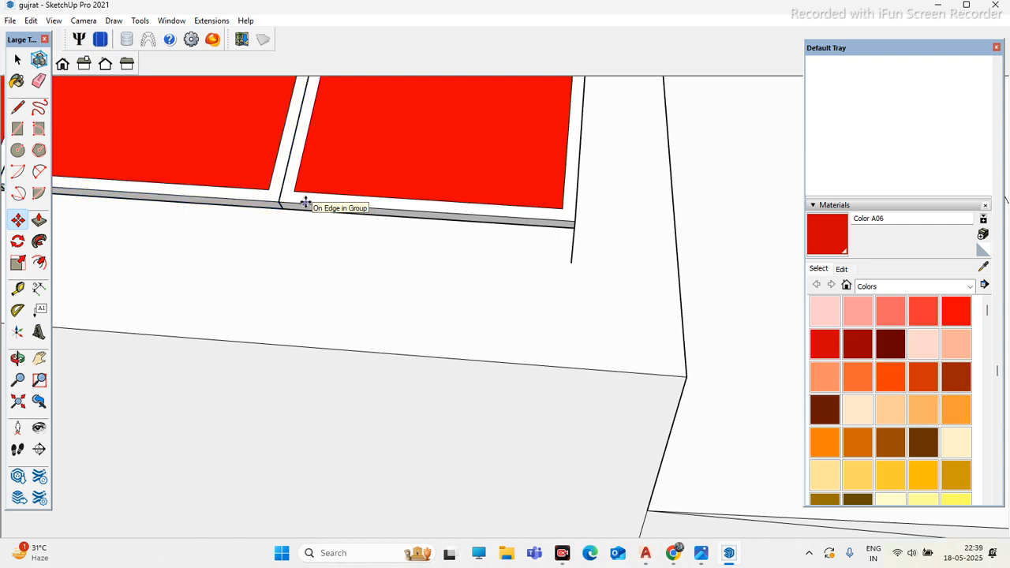
scroll(480, 260, down, 10)
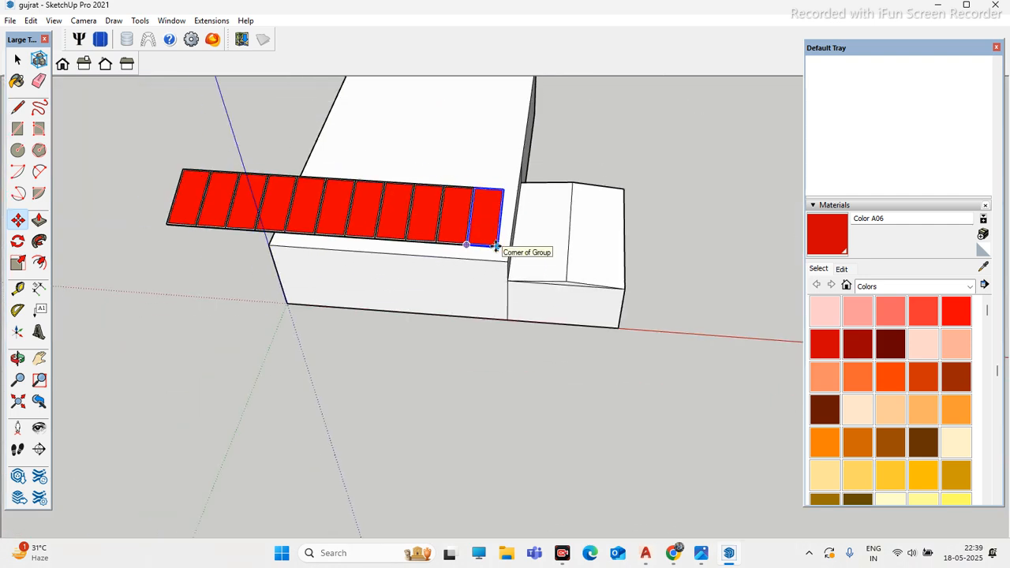
Step: Erase the four panels that overhang the far edge of the larger block, keeping a row of seven
click(39, 81)
scroll(248, 198, up, 3)
mouse_move(248, 198)
mouse_down()
mouse_move(292, 221)
mouse_move(316, 247)
mouse_move(298, 238)
mouse_up()
middle_drag(298, 238, 60, 255)
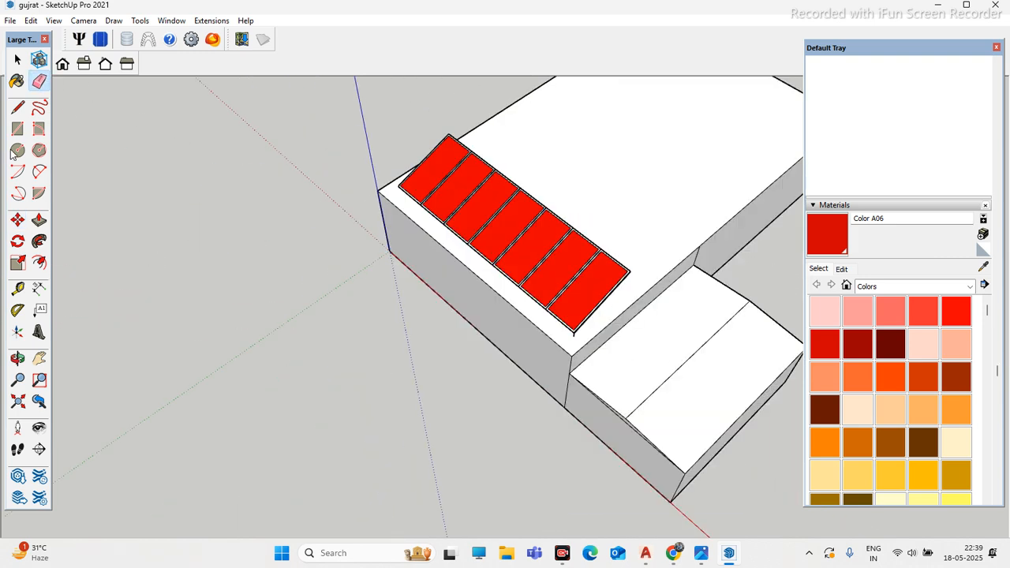
Step: Copy all seven panels along the green axis on the larger block's top to form a second parallel row behind the first
click(17, 60)
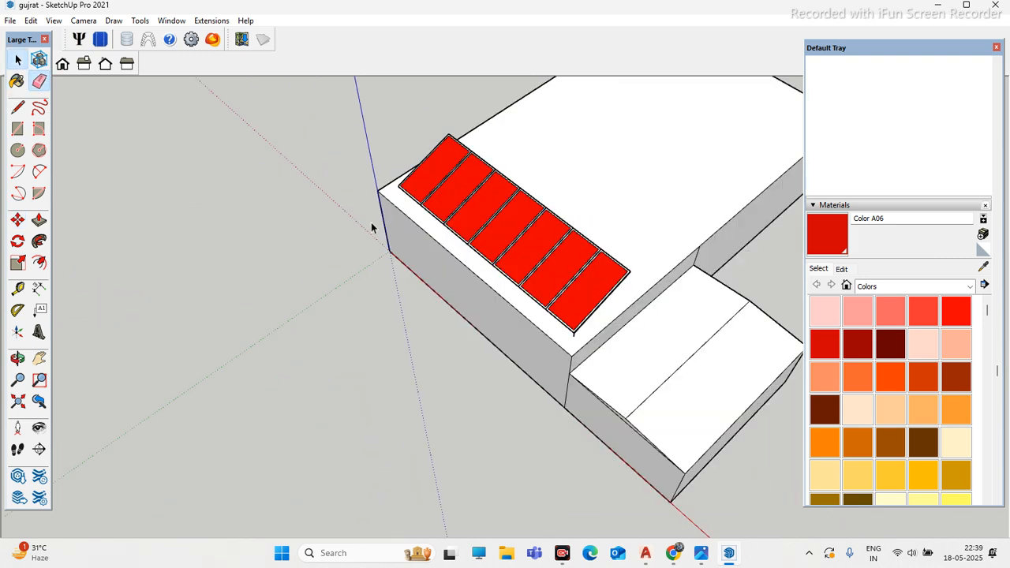
shift+click(595, 294)
shift+click(555, 261)
shift+click(537, 248)
shift+click(502, 225)
shift+click(478, 211)
shift+click(447, 198)
shift+click(424, 181)
middle_drag(469, 225, 321, 229)
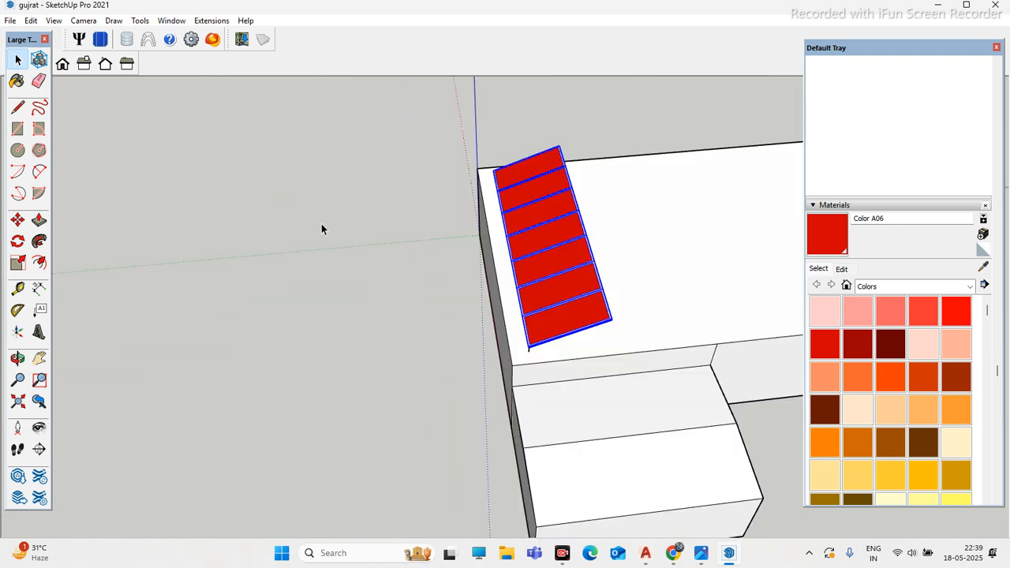
key(m)
scroll(517, 364, up, 1)
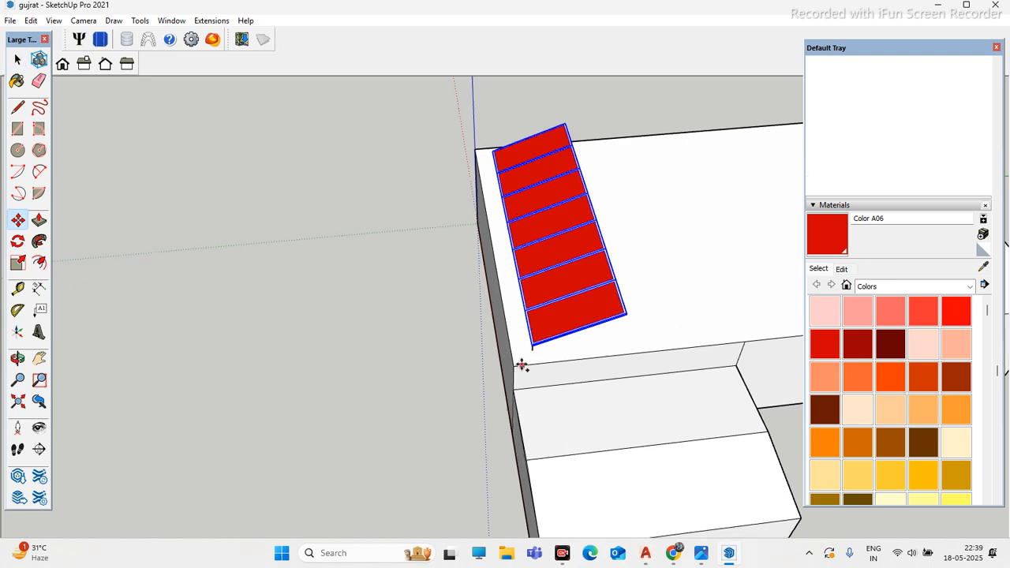
key(ctrl)
click(514, 368)
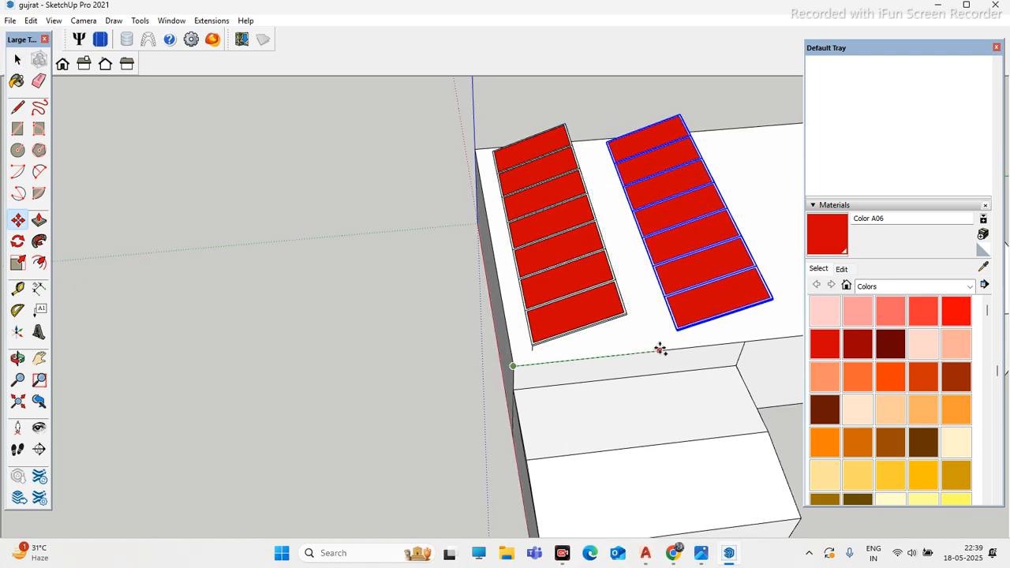
click(662, 347)
middle_drag(289, 150, 620, 273)
scroll(457, 236, down, 3)
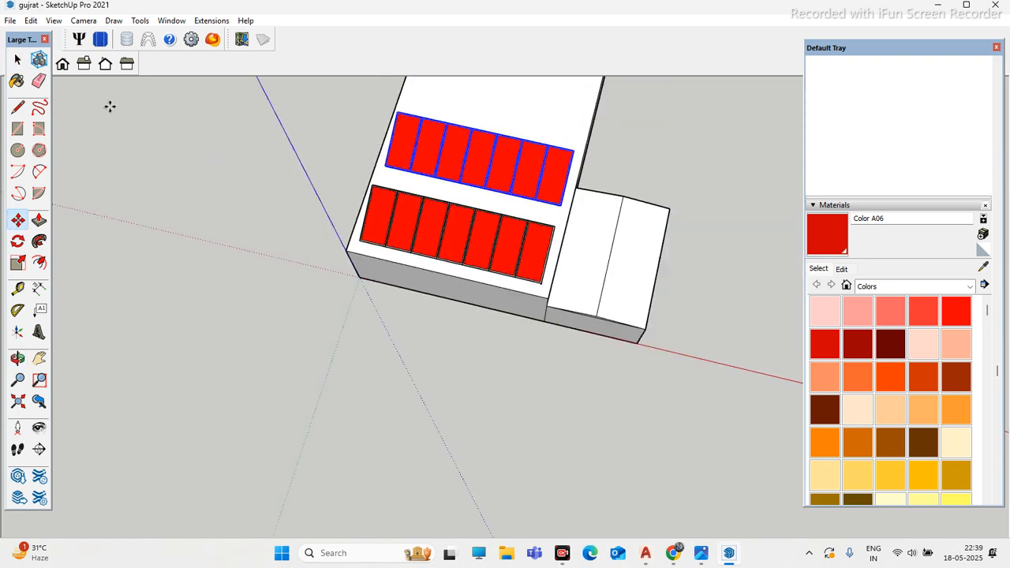
Step: Clear the selection, examine both panel rows from the other side, and bring the Shadows settings into view
click(19, 61)
click(216, 195)
middle_drag(258, 201, 686, 181)
scroll(418, 308, up, 4)
scroll(440, 284, down, 5)
scroll(581, 345, up, 5)
scroll(863, 308, down, 10)
scroll(909, 272, down, 5)
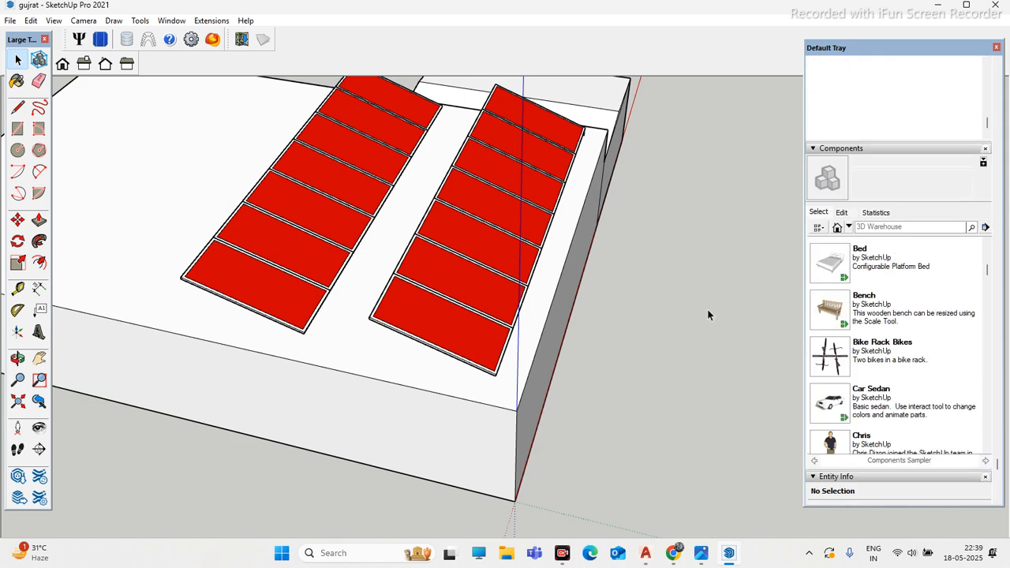
scroll(710, 315, down, 4)
scroll(837, 417, up, 3)
scroll(867, 379, down, 8)
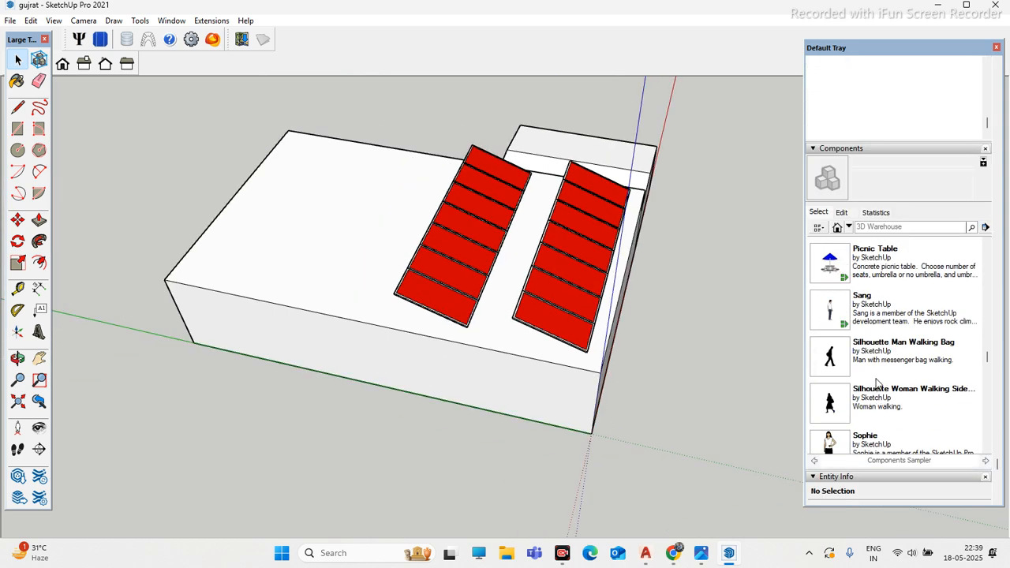
scroll(894, 478, down, 3)
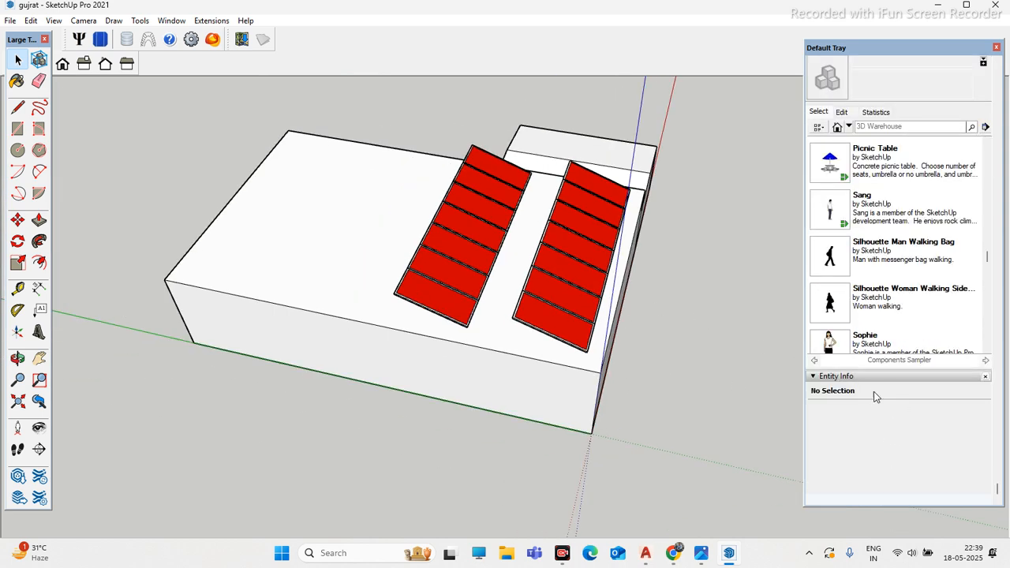
scroll(862, 365, up, 10)
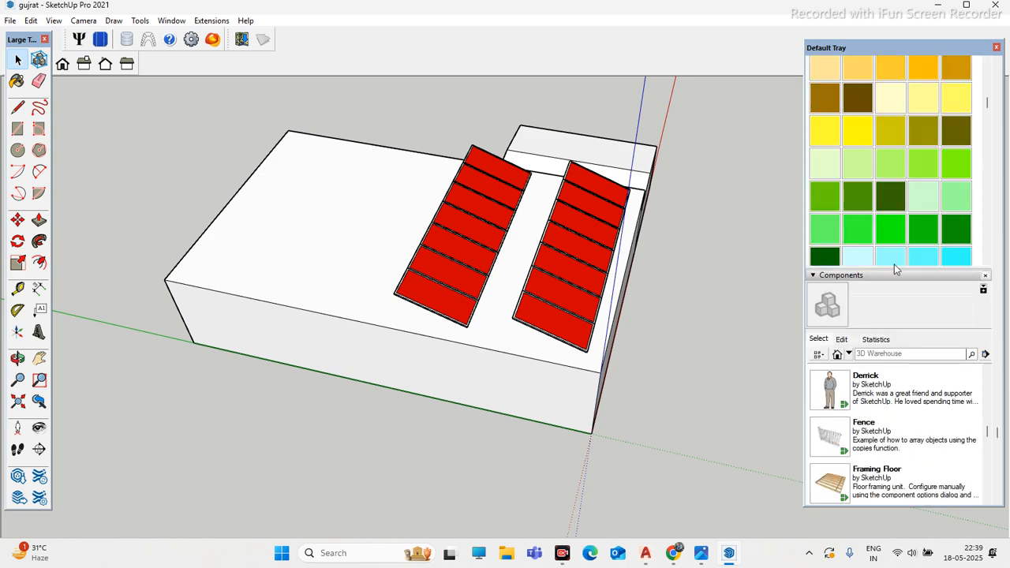
click(915, 331)
scroll(890, 264, up, 5)
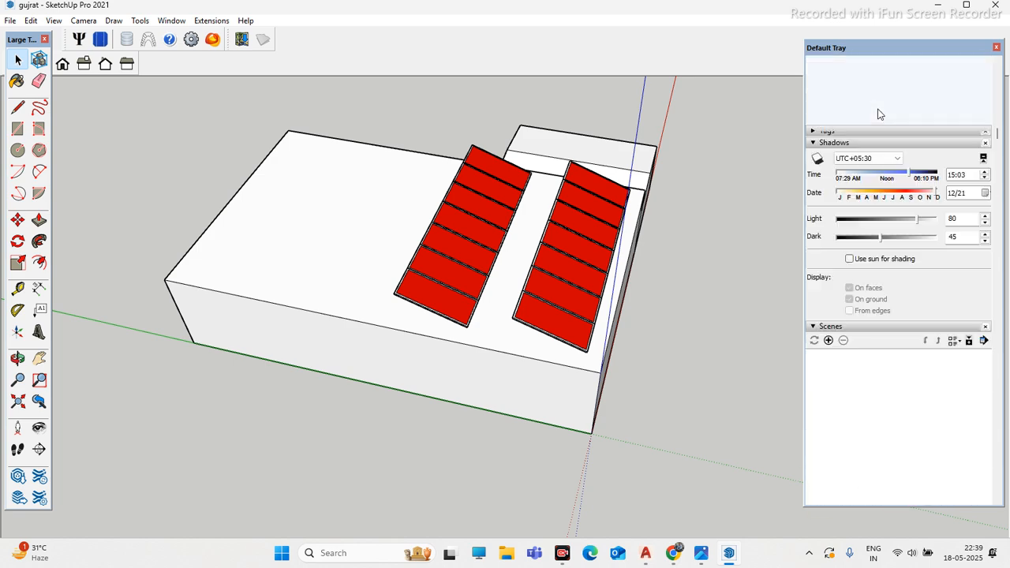
scroll(661, 296, up, 4)
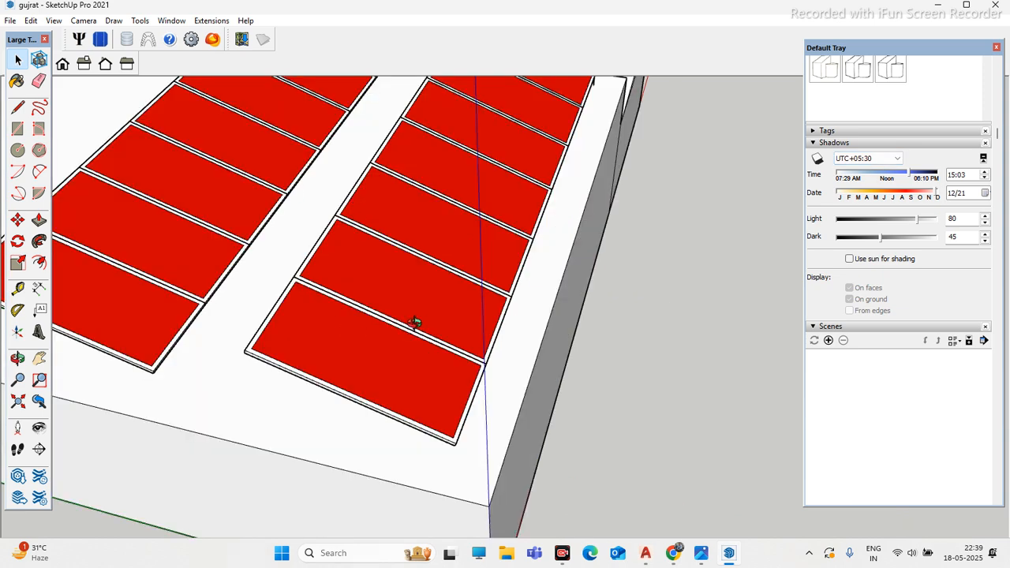
Step: Set the shadow date to 12/21 and the time to 09:05, and turn on shadows
middle_drag(414, 321, 505, 284)
click(985, 194)
click(978, 266)
click(854, 175)
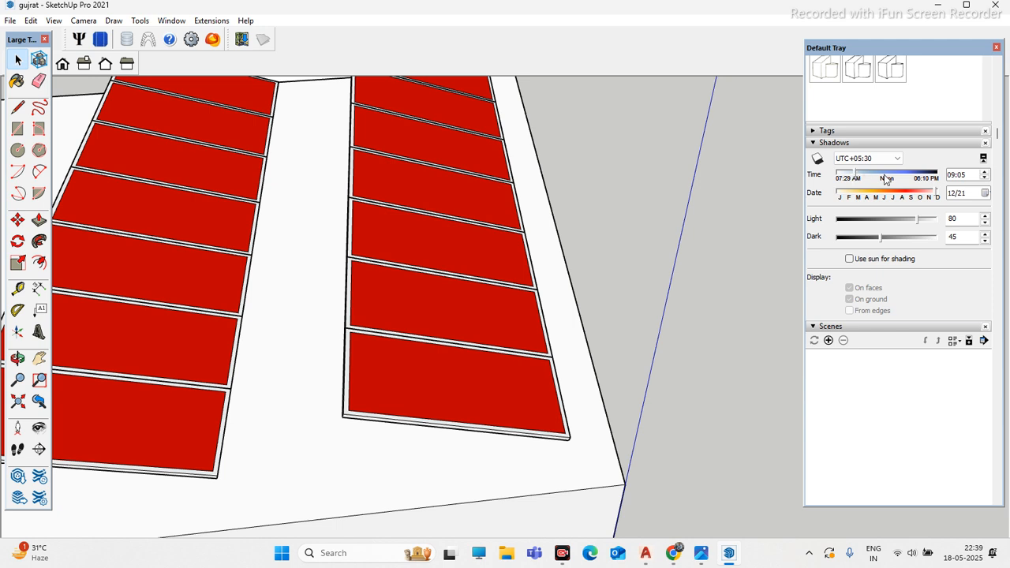
click(817, 159)
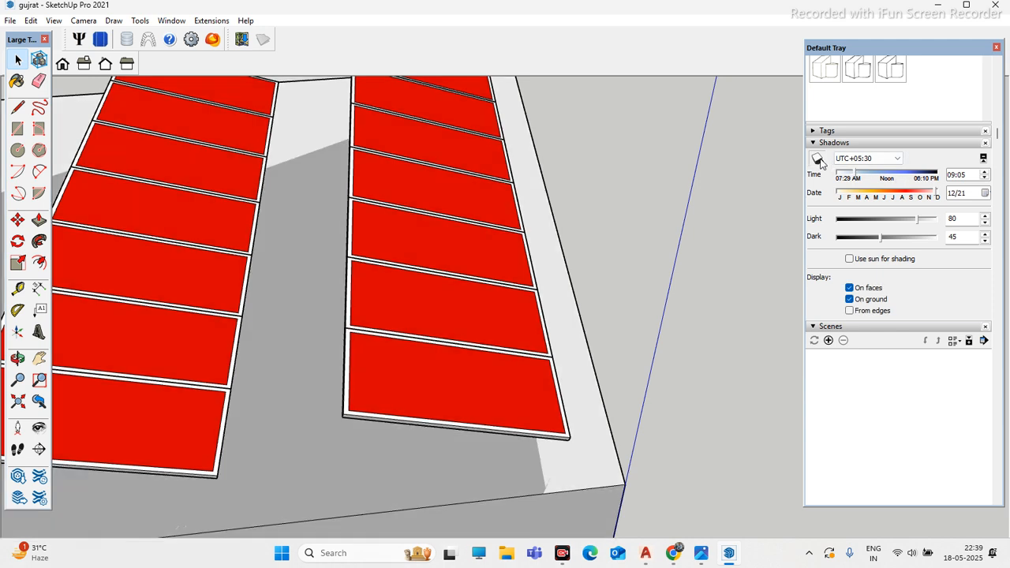
Step: Toggle the shadows off and on to compare the panel rows, and examine the shadow cast between them
click(818, 159)
click(818, 159)
click(818, 160)
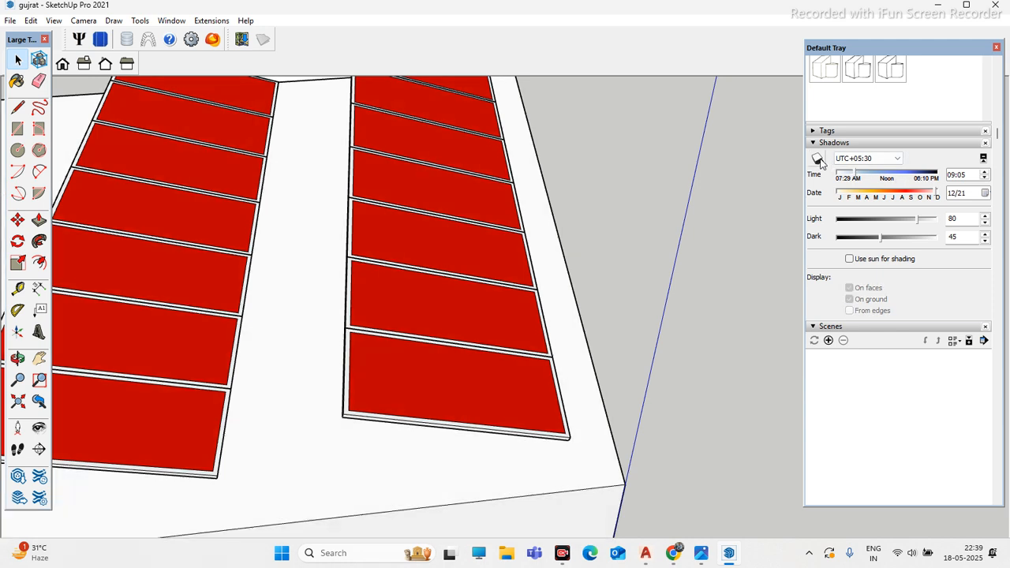
click(818, 159)
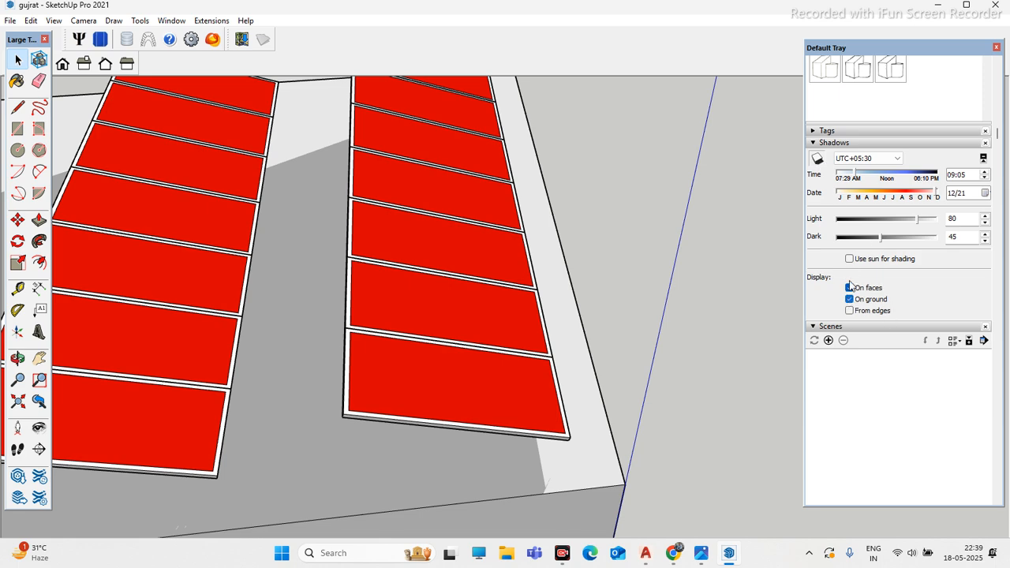
click(818, 160)
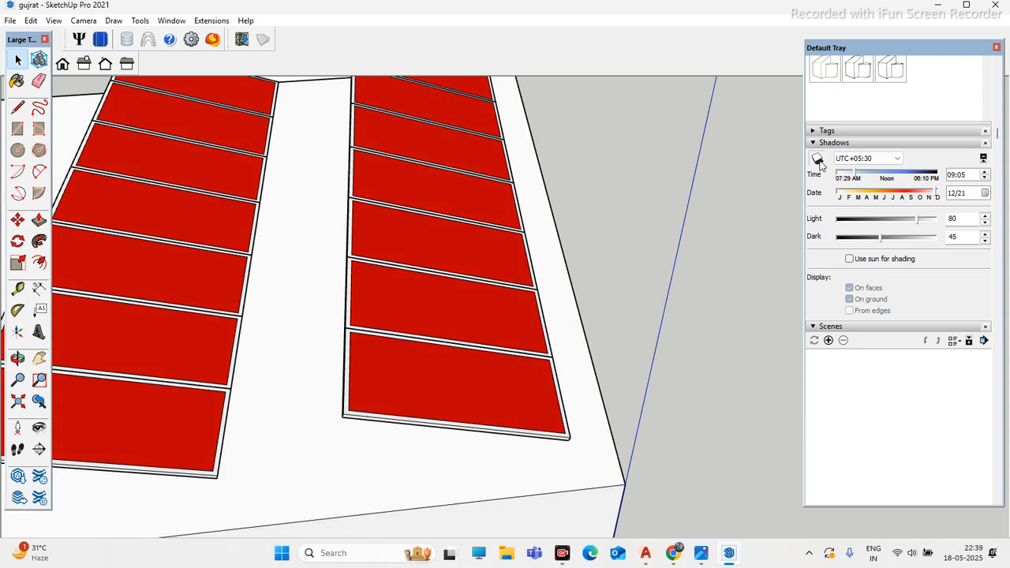
click(818, 161)
scroll(504, 276, down, 3)
middle_drag(457, 294, 303, 346)
scroll(364, 356, up, 2)
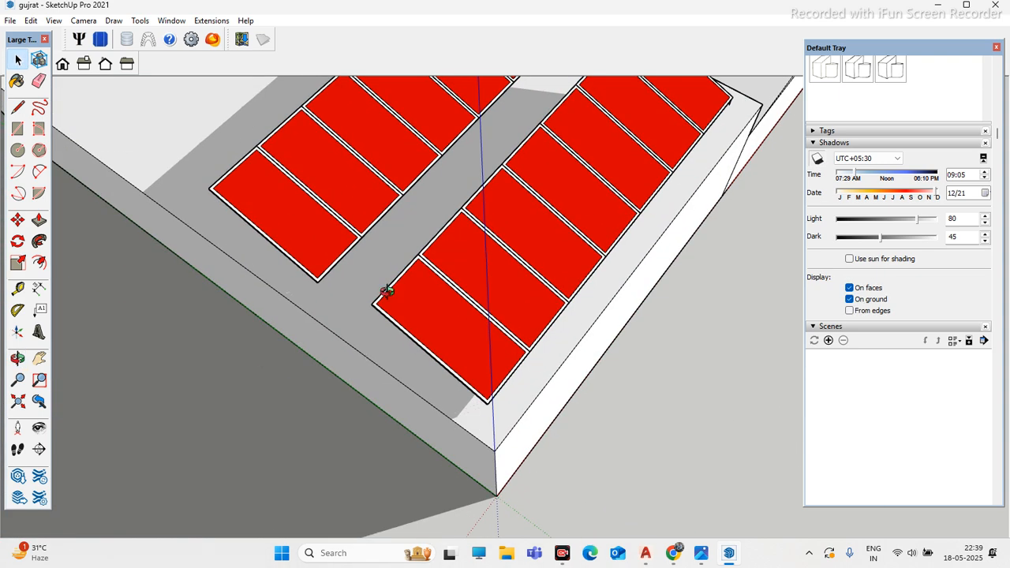
scroll(339, 274, down, 2)
scroll(313, 274, up, 4)
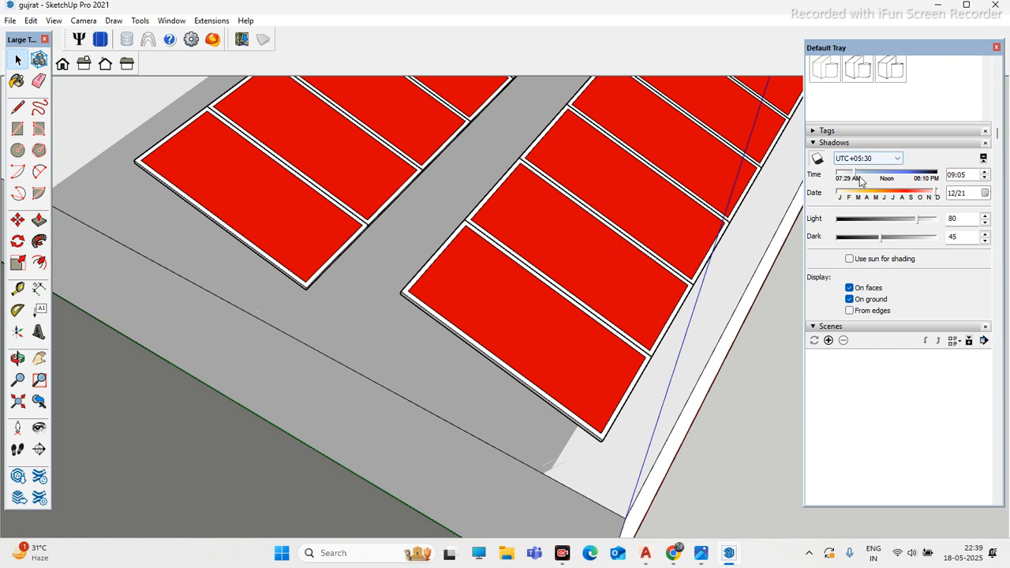
Step: Set the shadow time to 15:32 and examine the shadow between the two panel rows
drag(857, 178, 914, 178)
scroll(627, 194, down, 3)
middle_drag(599, 237, 431, 337)
scroll(431, 338, down, 3)
scroll(363, 306, up, 5)
Step: Move the seven panels of the second row slightly along the green axis toward the first row, up to its shadow's edge
click(364, 303)
shift+click(386, 236)
shift+click(414, 192)
shift+scroll(414, 192, down, 2)
shift+scroll(418, 201, up, 2)
shift+click(413, 195)
shift+click(436, 160)
shift+click(458, 124)
middle_drag(407, 287, 485, 261)
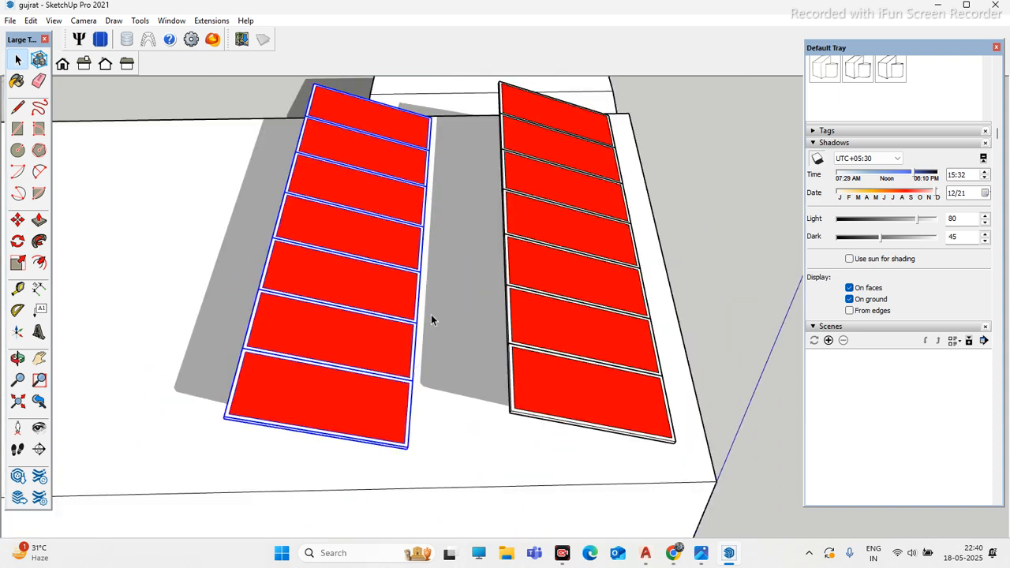
key(m)
scroll(444, 466, up, 3)
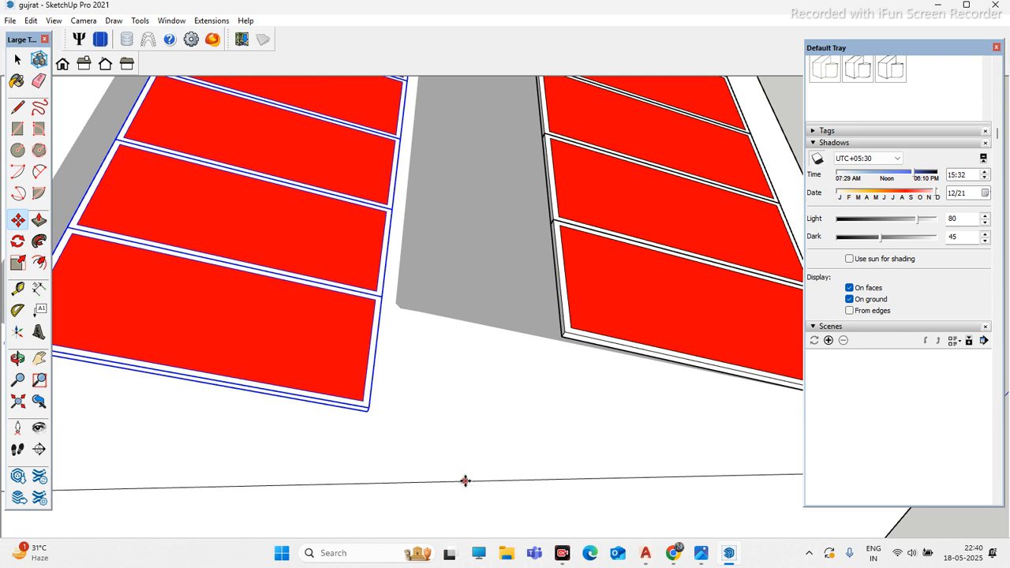
click(469, 479)
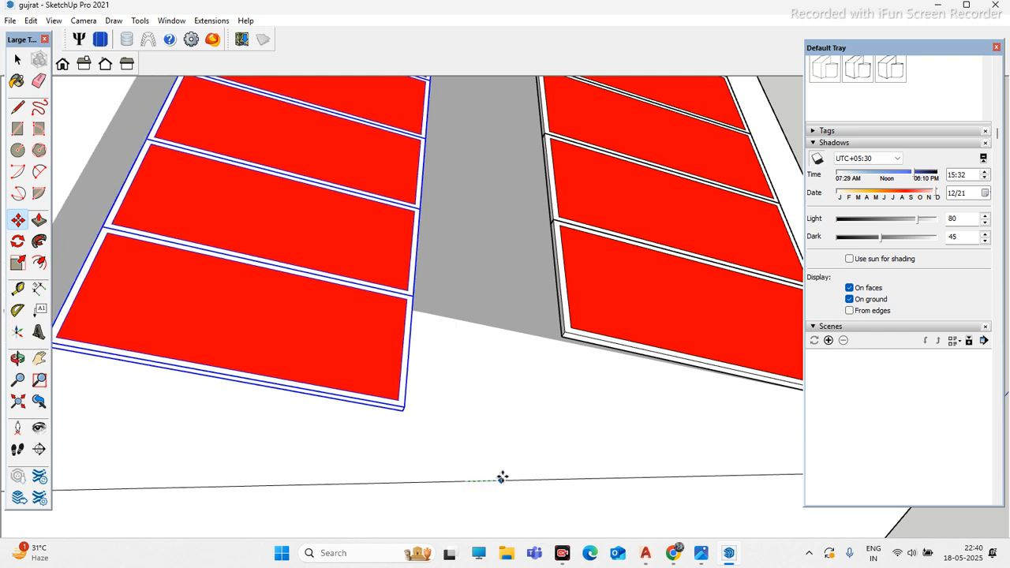
middle_drag(479, 471, 478, 472)
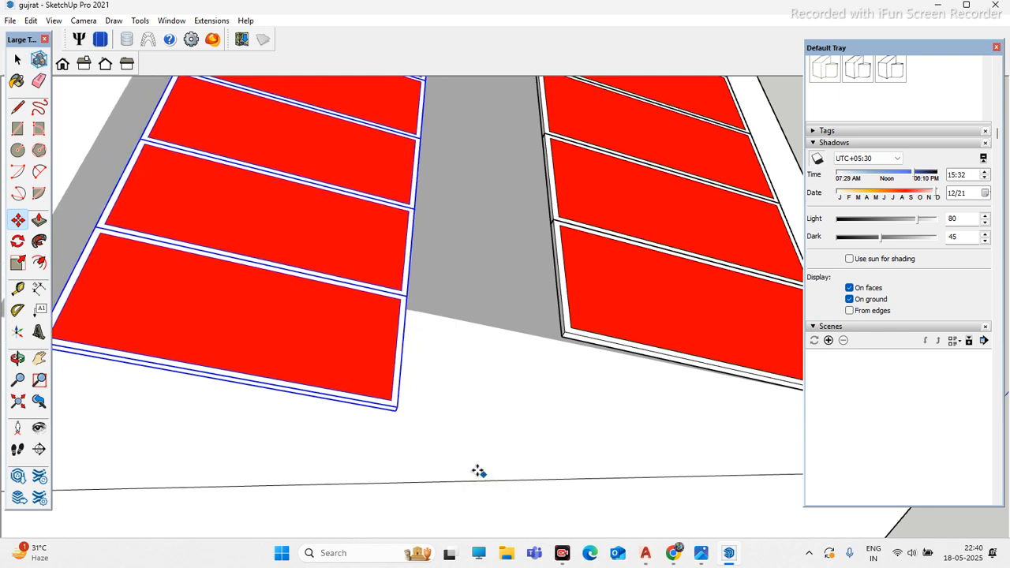
Step: Set the shadow time to 16:25 and examine closely where the first row's shadow meets the second row
scroll(407, 431, down, 3)
middle_drag(408, 431, 403, 278)
scroll(403, 278, up, 5)
scroll(403, 279, up, 4)
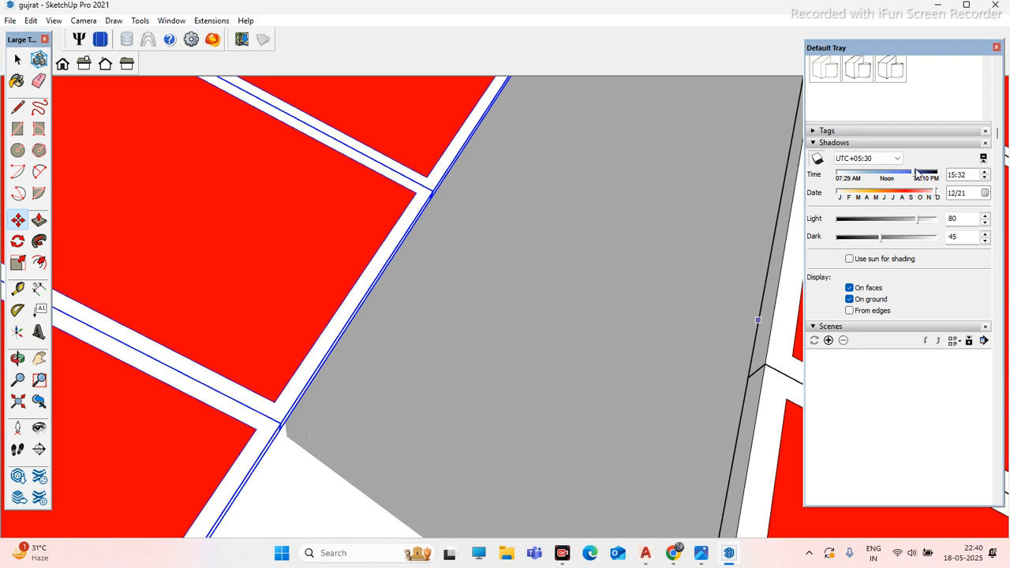
drag(916, 175, 923, 175)
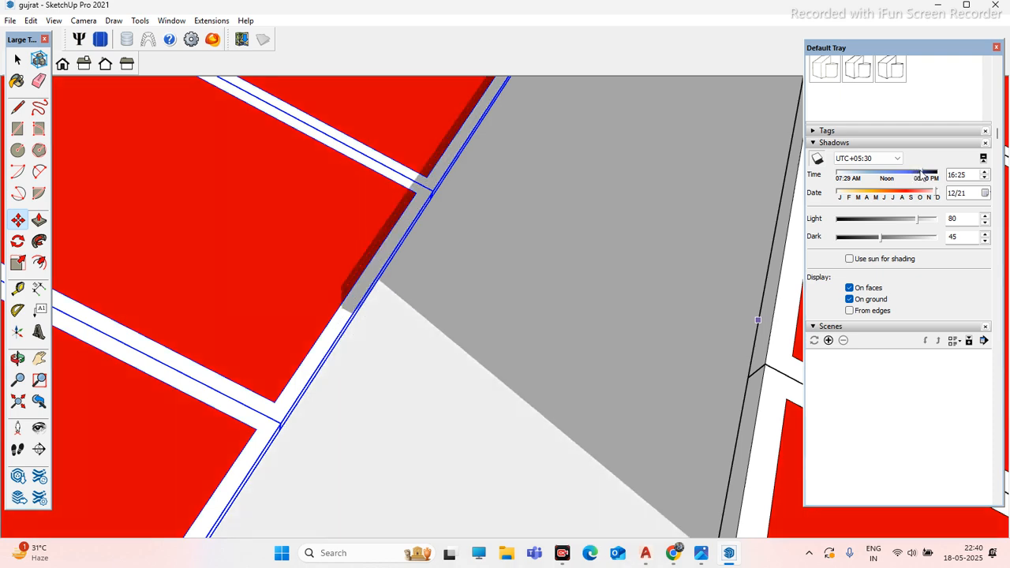
scroll(329, 270, up, 2)
scroll(356, 327, up, 2)
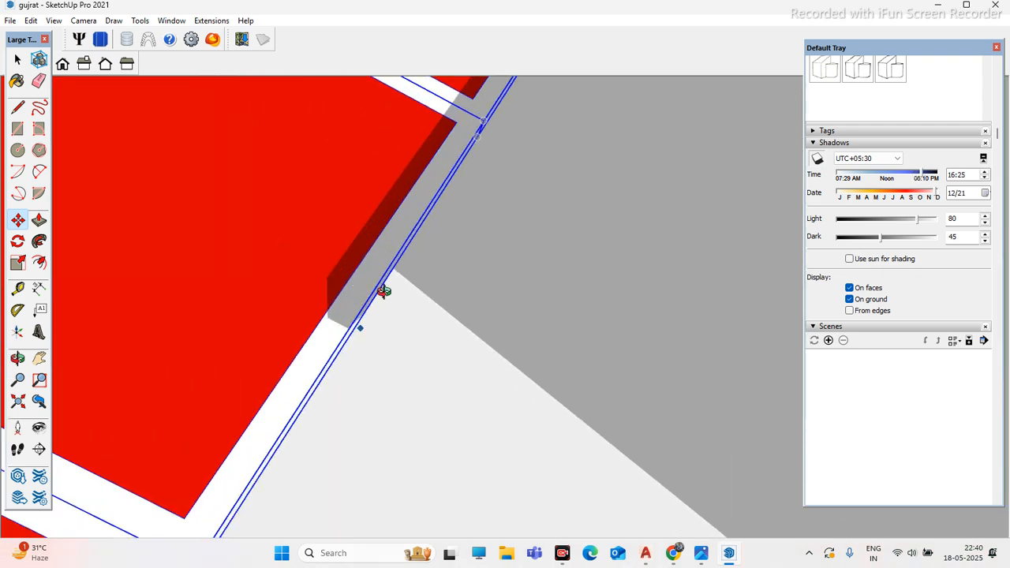
Step: Set the shadow time to 09:09 to check the morning shadow on the second panel row
scroll(377, 332, down, 4)
scroll(377, 332, down, 4)
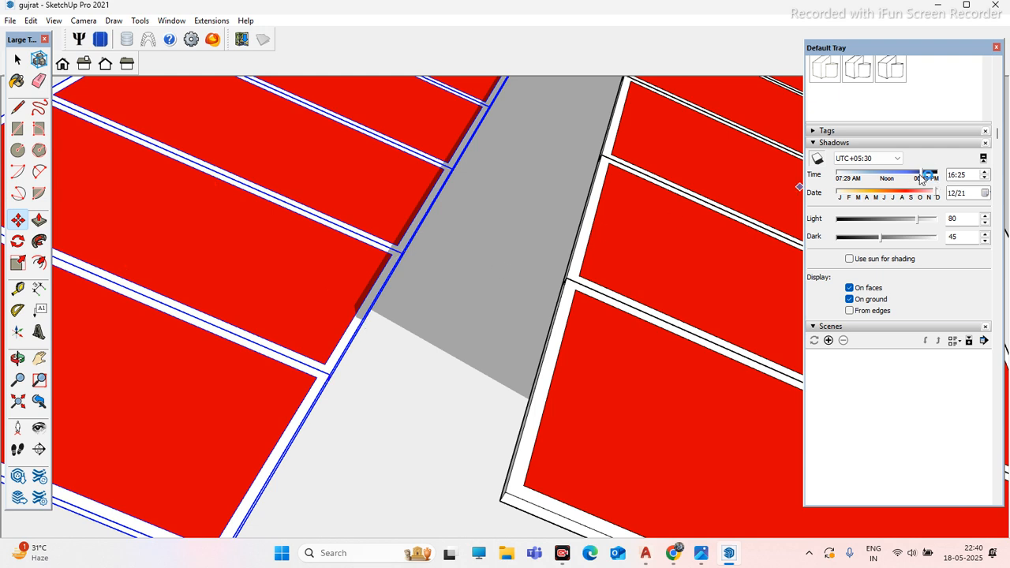
drag(927, 176, 854, 183)
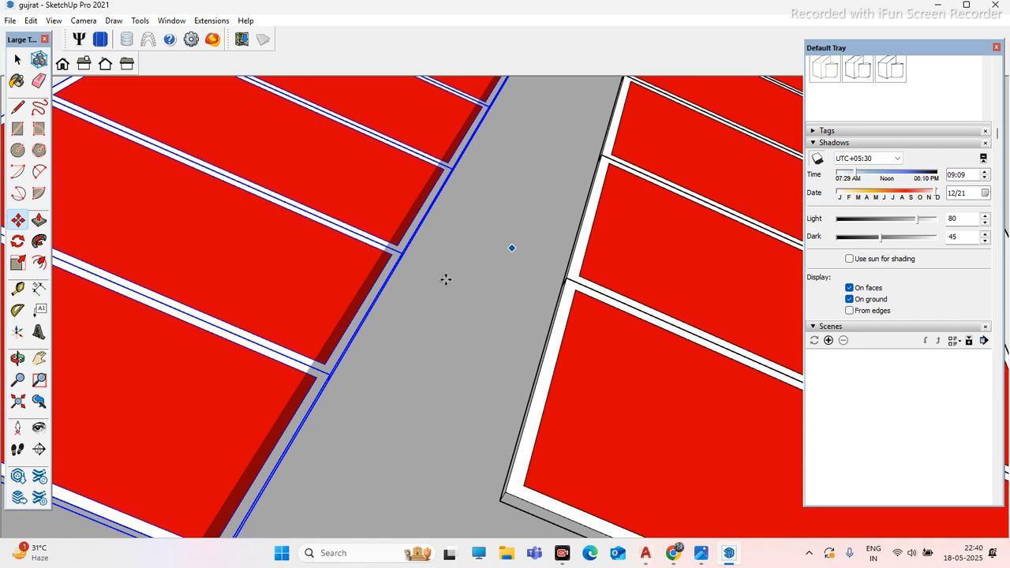
Step: Set the shadow time to 09:25 and examine the first row's shadow at the edge of the second row
scroll(445, 279, down, 3)
scroll(327, 292, down, 1)
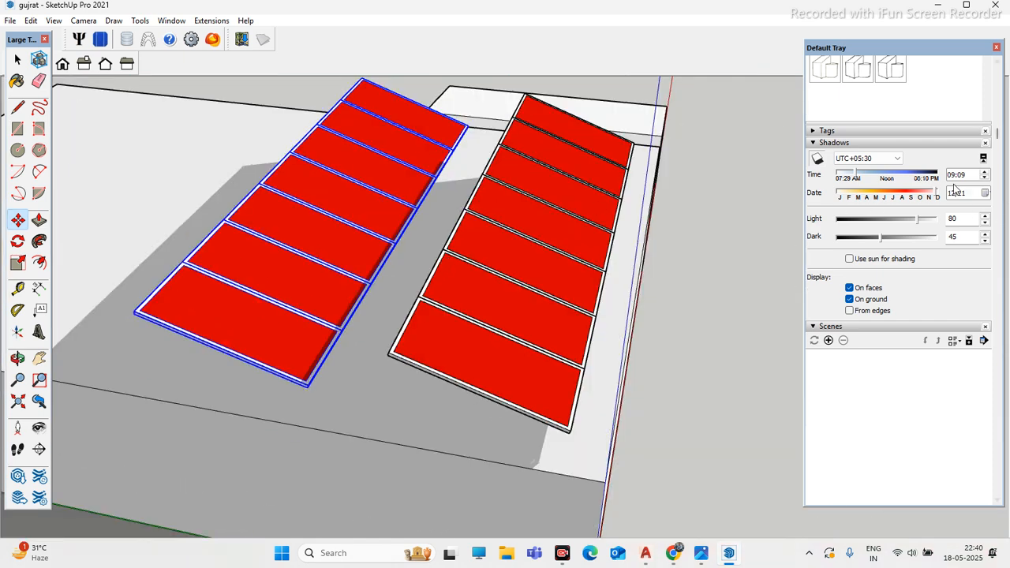
drag(857, 176, 858, 177)
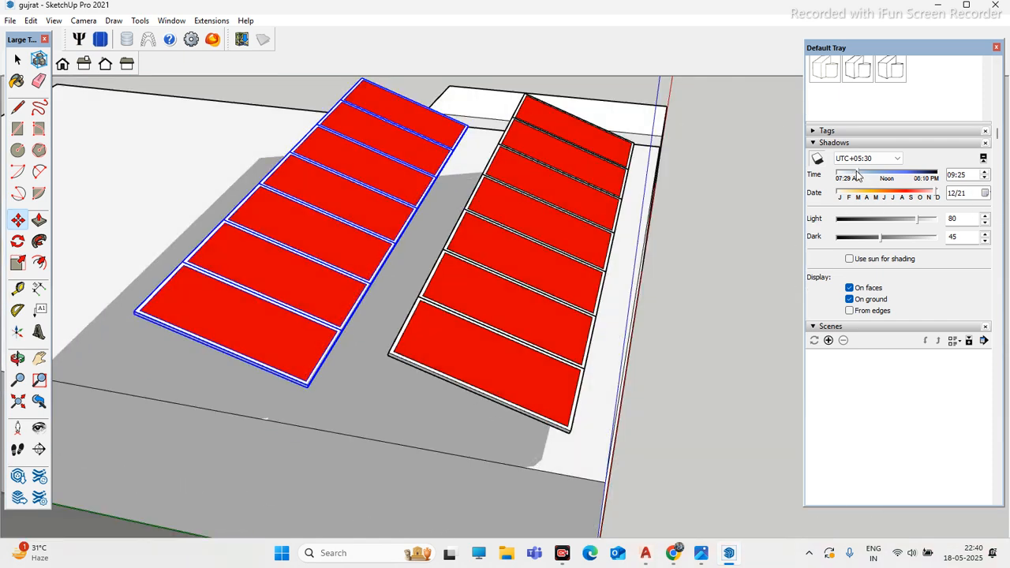
scroll(331, 316, up, 2)
scroll(406, 344, up, 1)
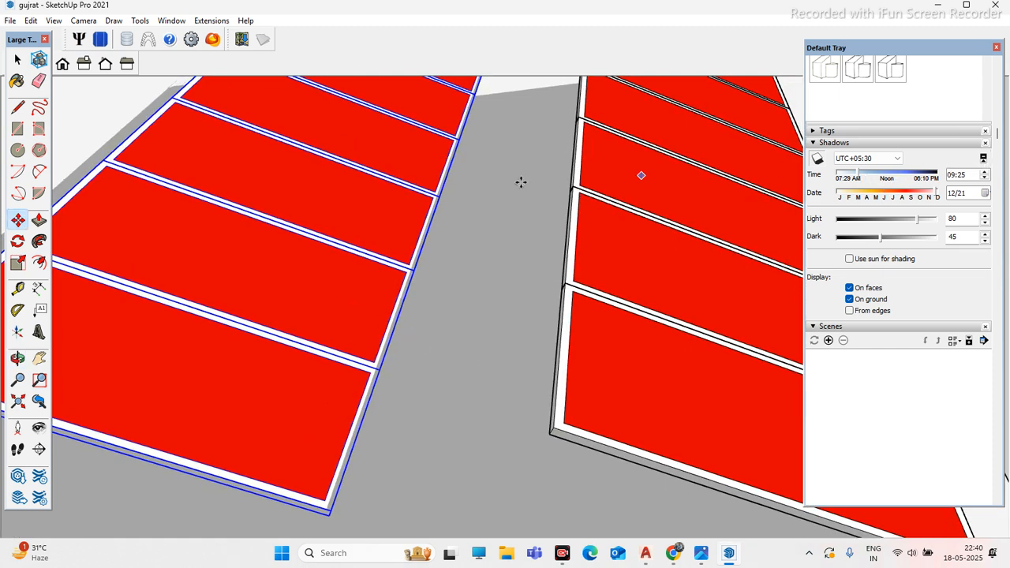
scroll(449, 202, down, 3)
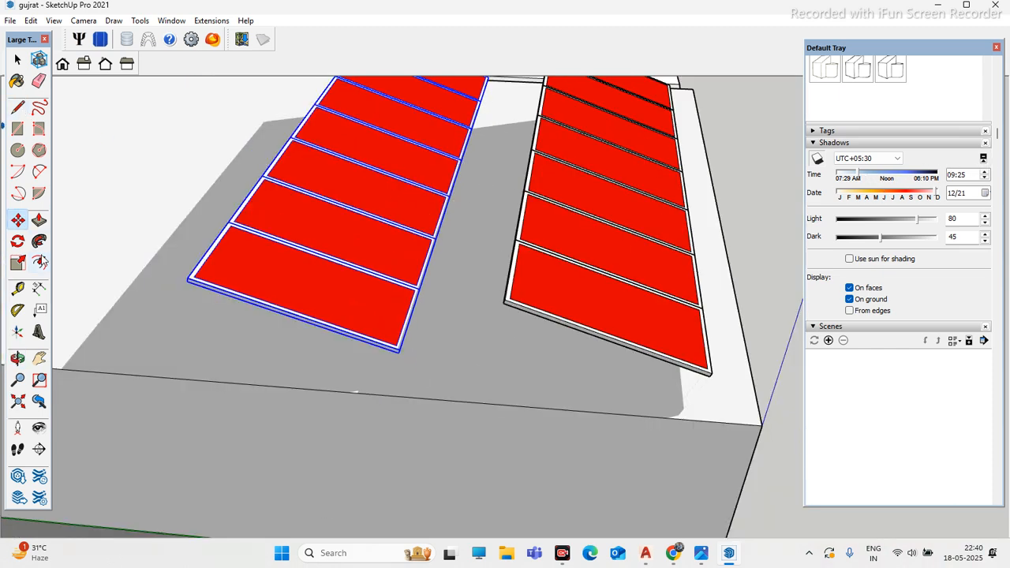
click(38, 289)
scroll(379, 381, up, 2)
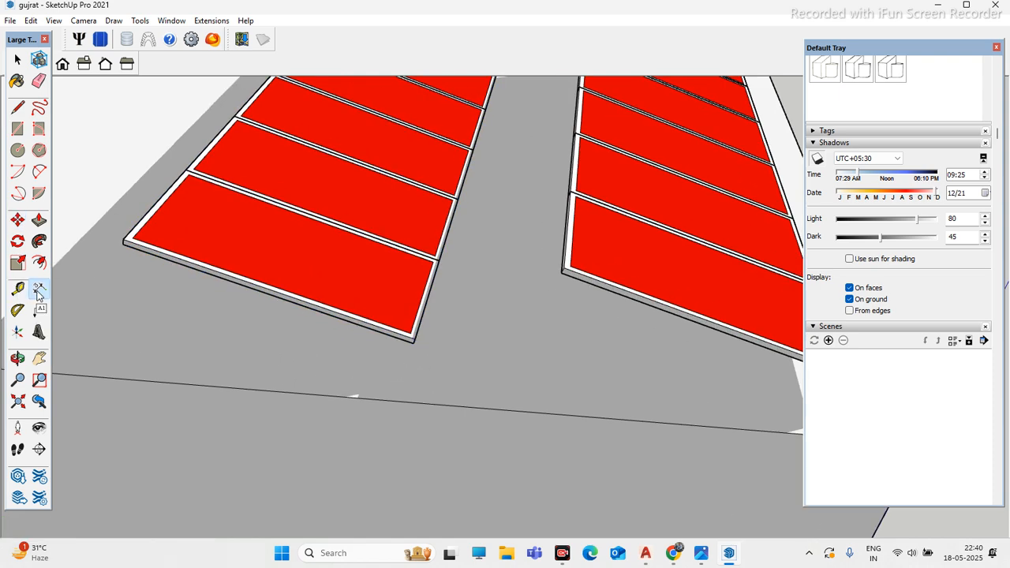
click(413, 341)
scroll(415, 344, down, 3)
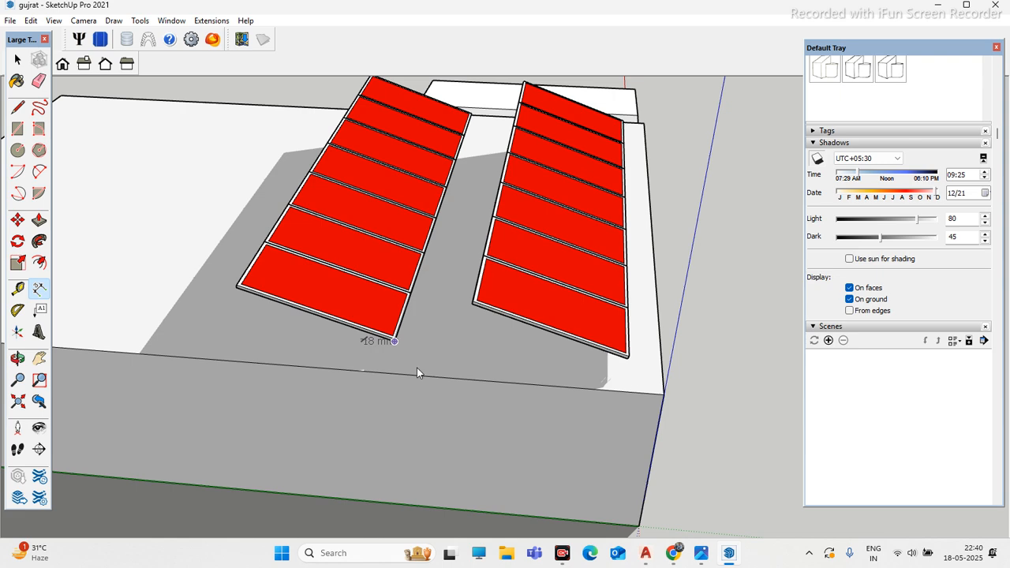
scroll(625, 359, up, 2)
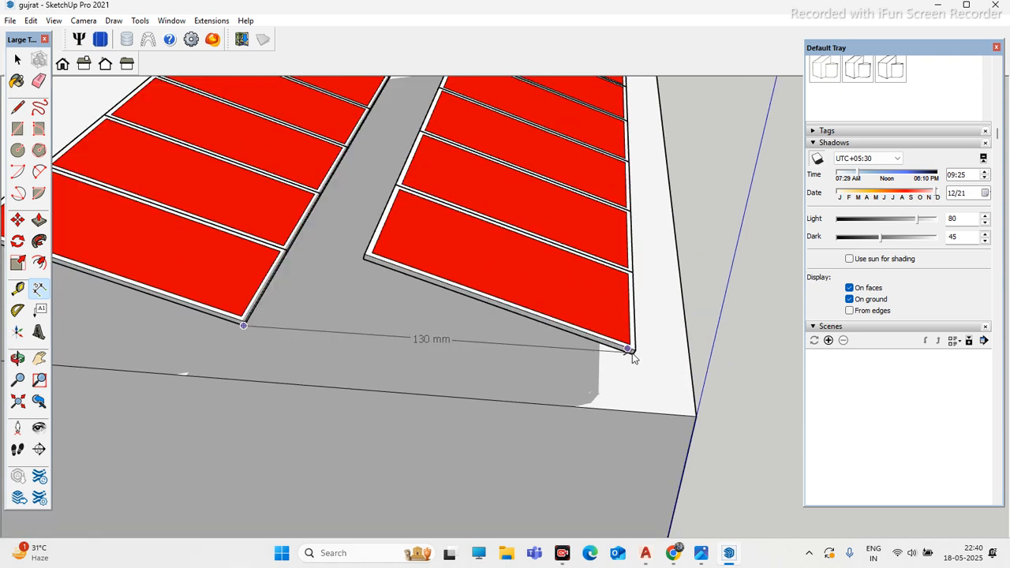
scroll(632, 357, up, 2)
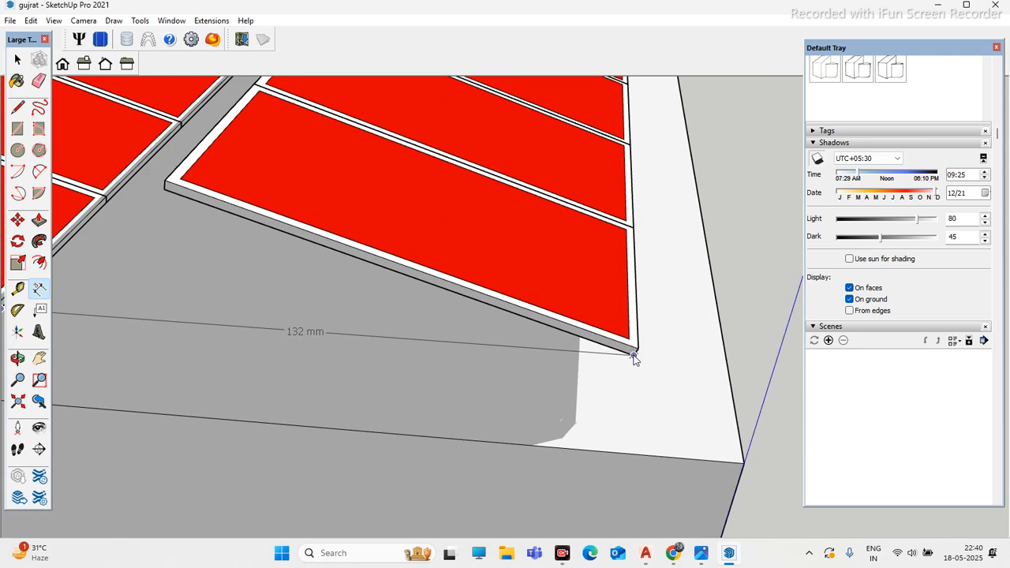
click(633, 359)
scroll(635, 382, down, 4)
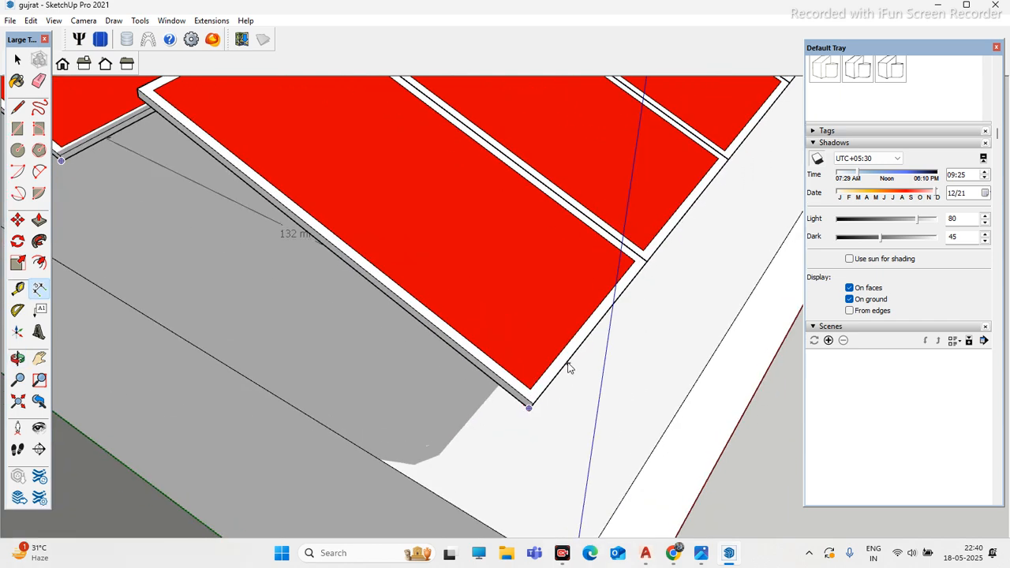
scroll(476, 424, up, 1)
scroll(496, 371, down, 1)
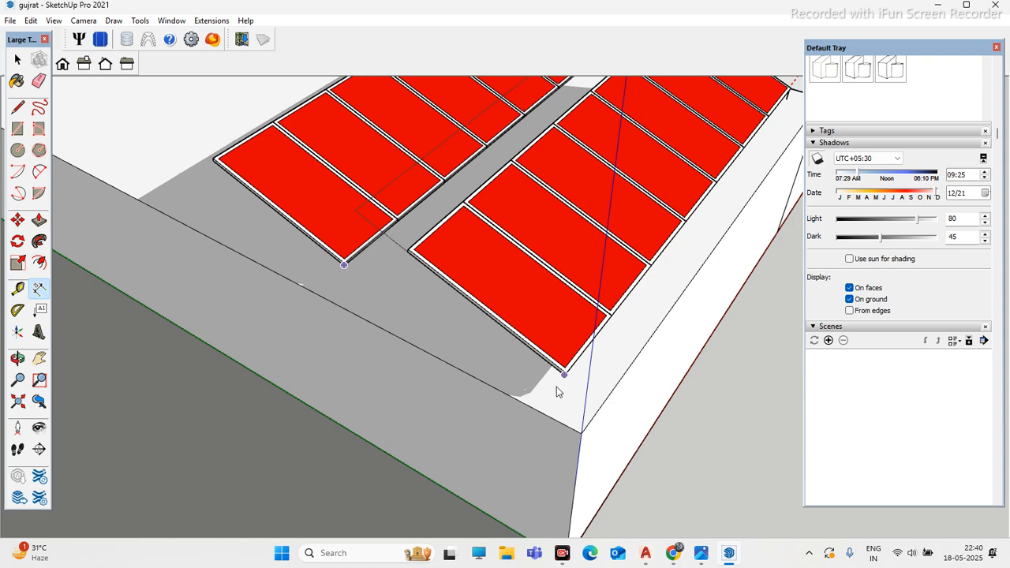
scroll(556, 394, up, 1)
scroll(500, 387, up, 1)
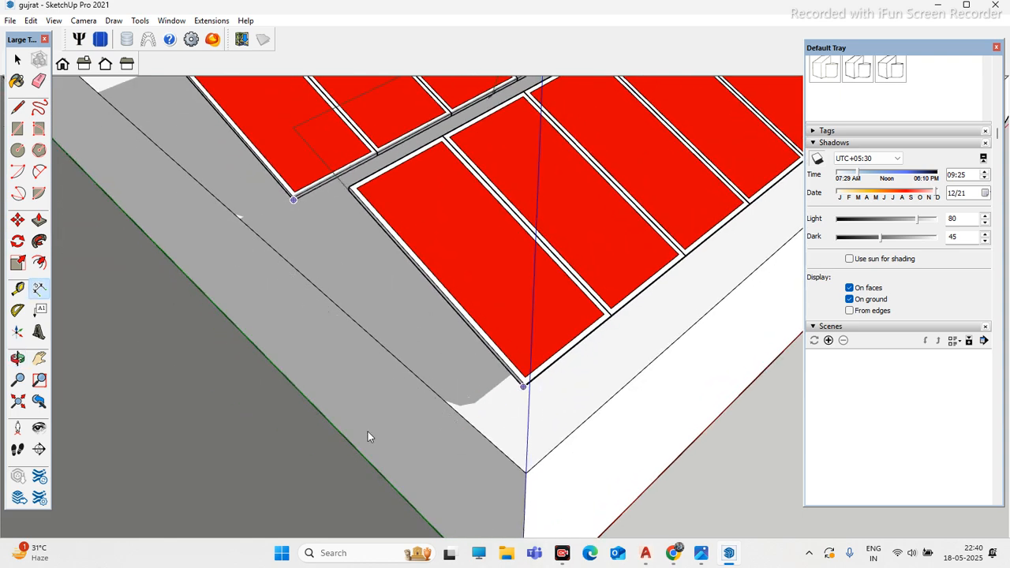
middle_drag(409, 455, 260, 444)
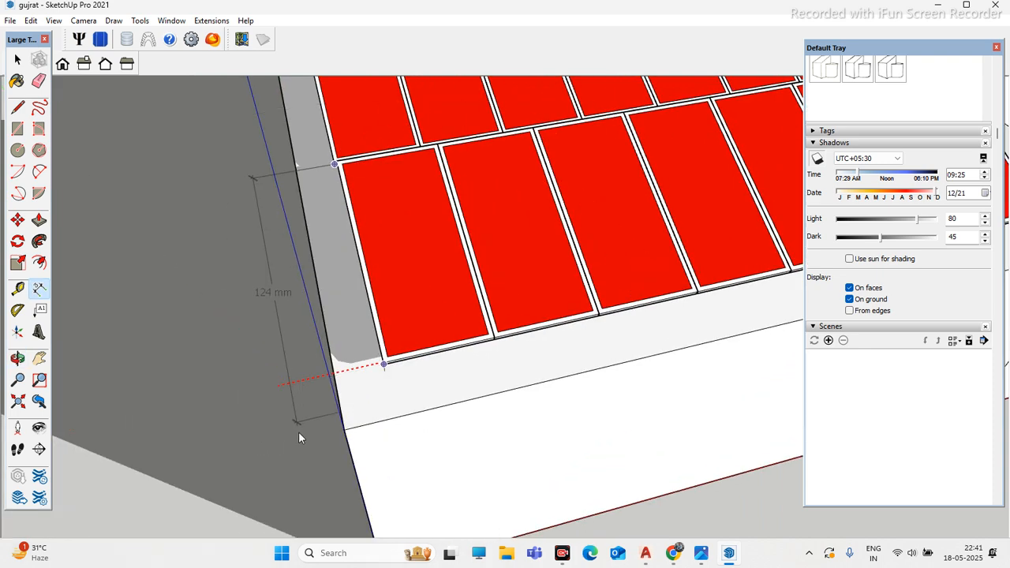
scroll(260, 385, up, 1)
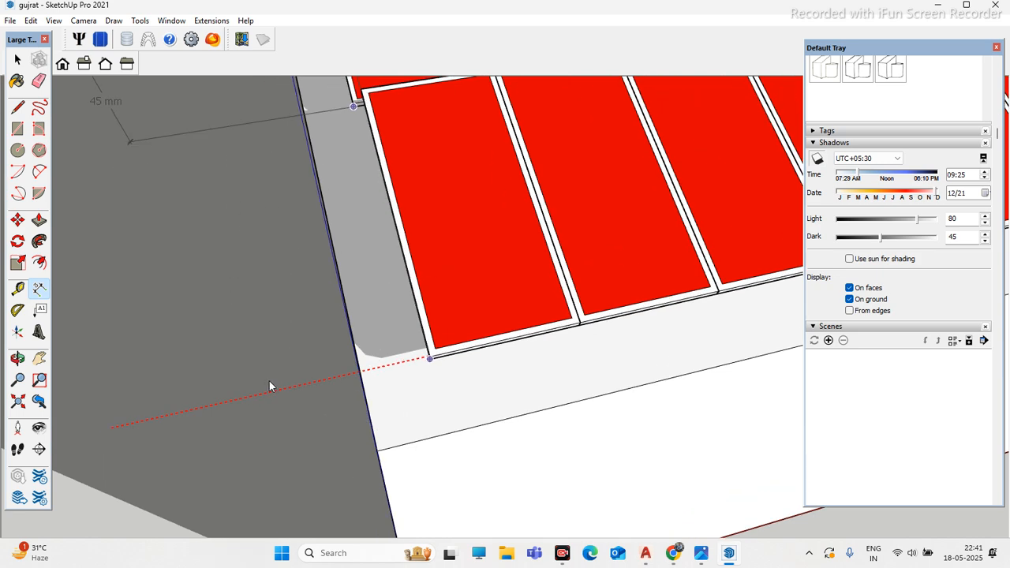
scroll(316, 383, down, 3)
key(Escape)
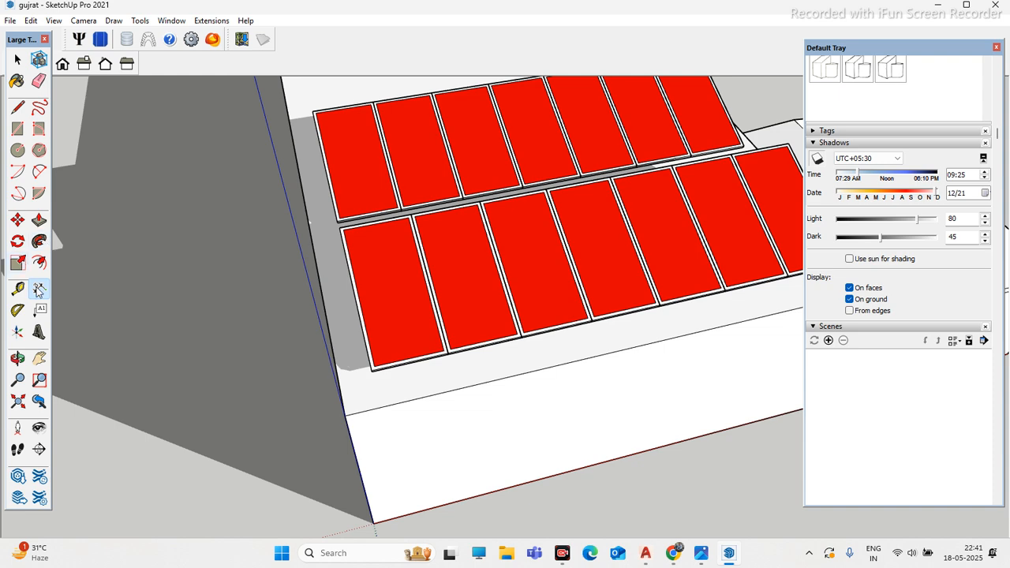
Step: Dimension the short end of the first panel row across its end panel, placing the dimension beside the panel
scroll(340, 228, up, 2)
click(329, 227)
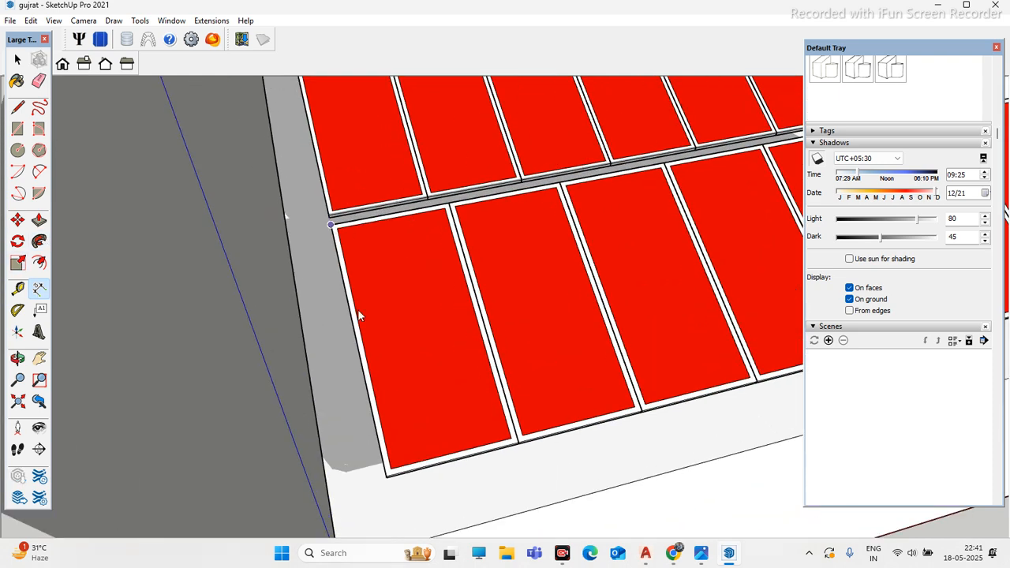
click(386, 475)
click(319, 355)
middle_drag(272, 334, 442, 361)
scroll(453, 332, down, 3)
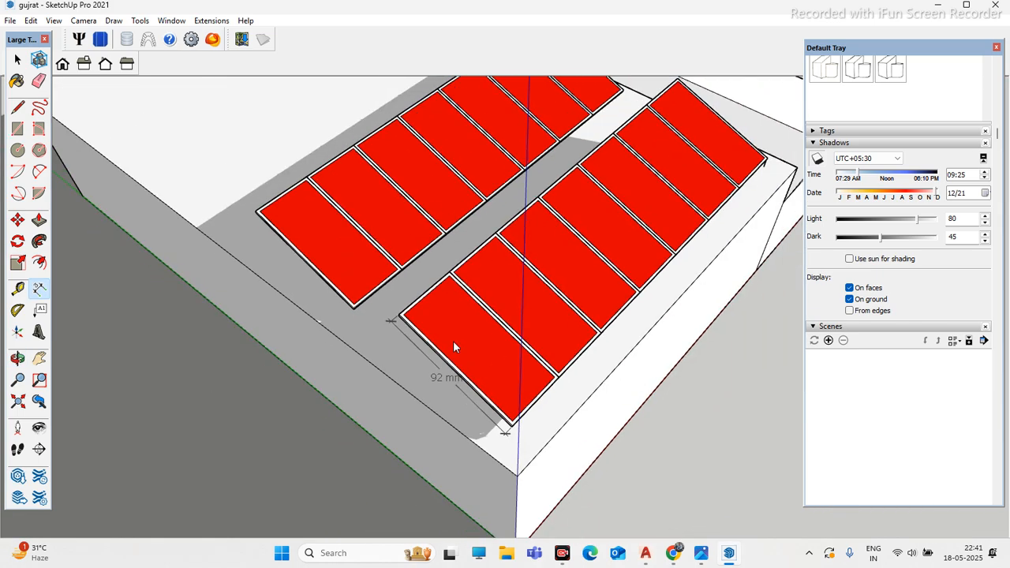
scroll(469, 427, up, 3)
scroll(450, 347, down, 1)
scroll(454, 339, up, 2)
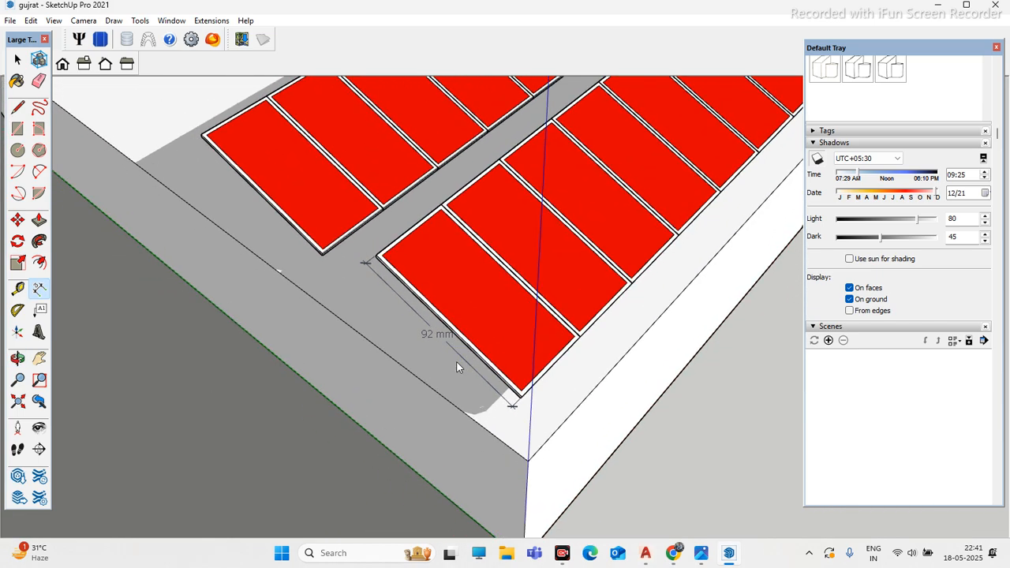
middle_drag(331, 263, 180, 228)
middle_drag(406, 298, 444, 306)
scroll(444, 306, up, 2)
middle_drag(566, 329, 187, 227)
Step: Delete the dimension beside the first row's end panel
click(20, 61)
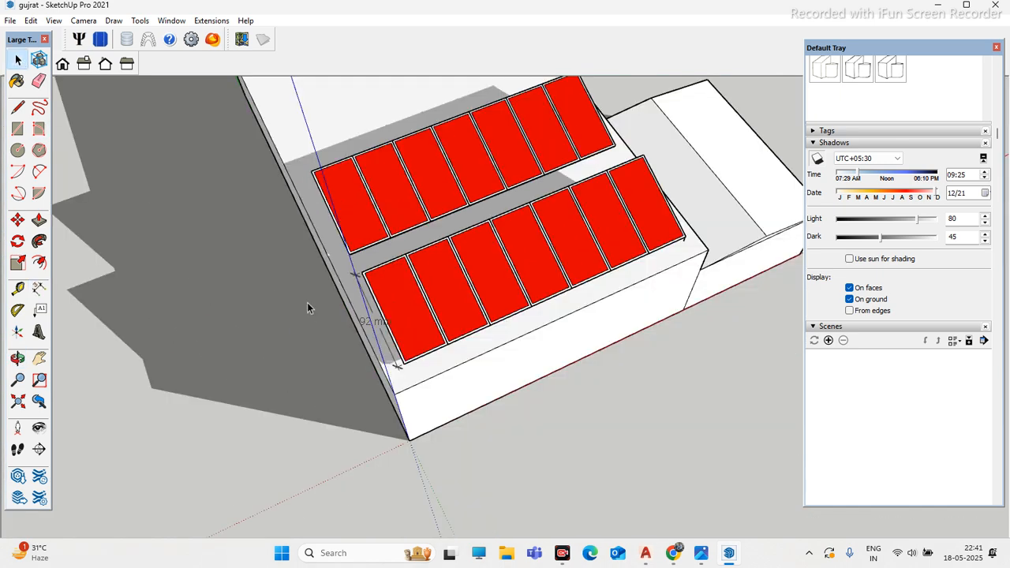
scroll(397, 334, up, 2)
key(Delete)
Step: Dimension the row spacing between the matching end corners of the two panel rows, just in front of the panels
middle_drag(335, 298, 570, 270)
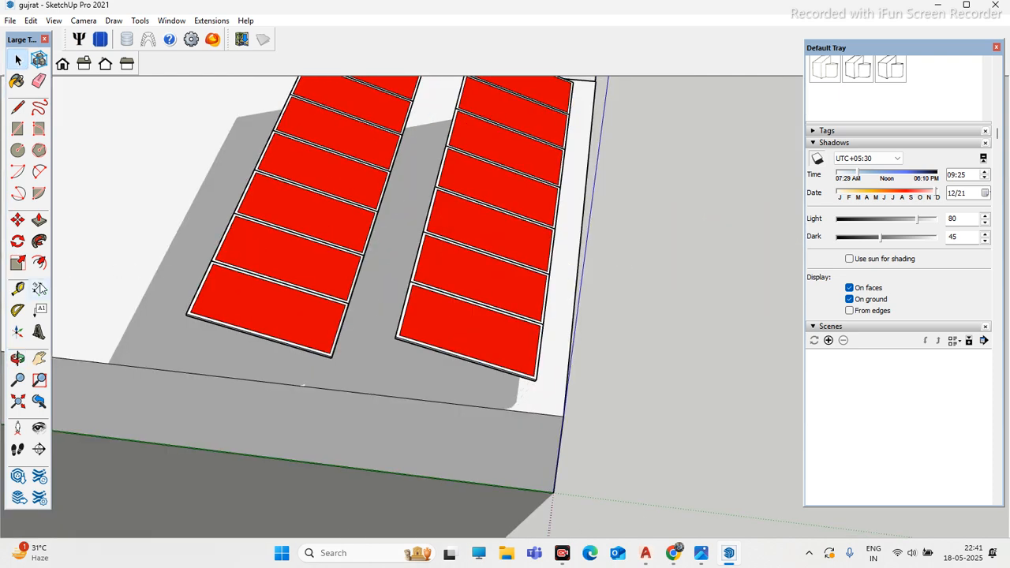
click(40, 289)
scroll(367, 377, up, 5)
click(298, 341)
scroll(298, 340, down, 4)
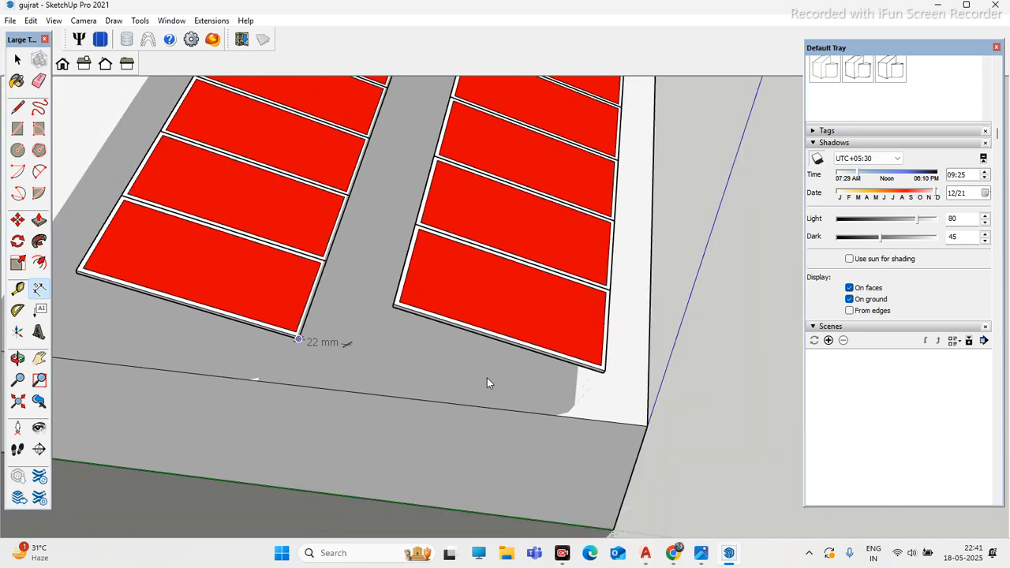
scroll(604, 380, up, 2)
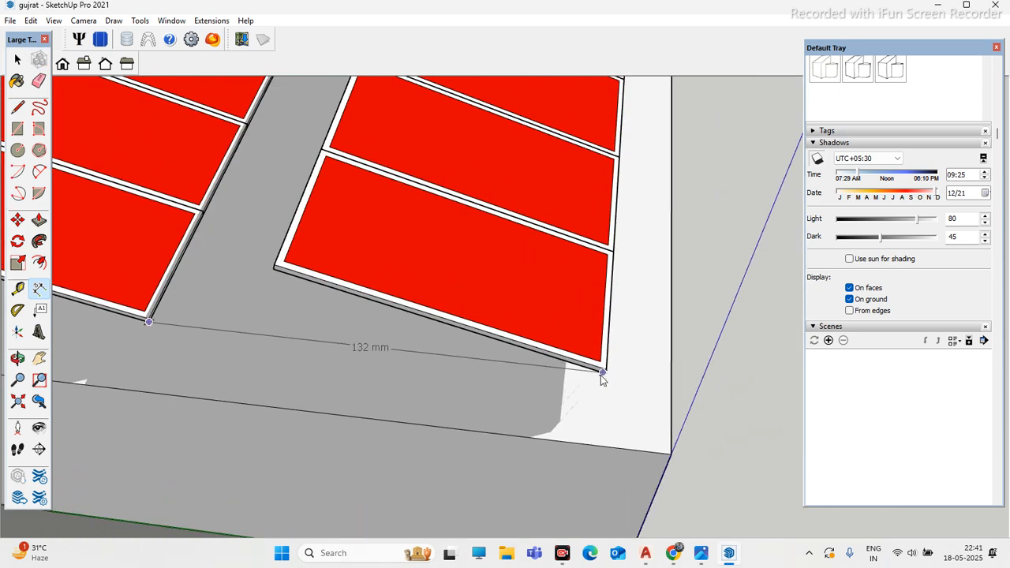
click(602, 372)
click(602, 388)
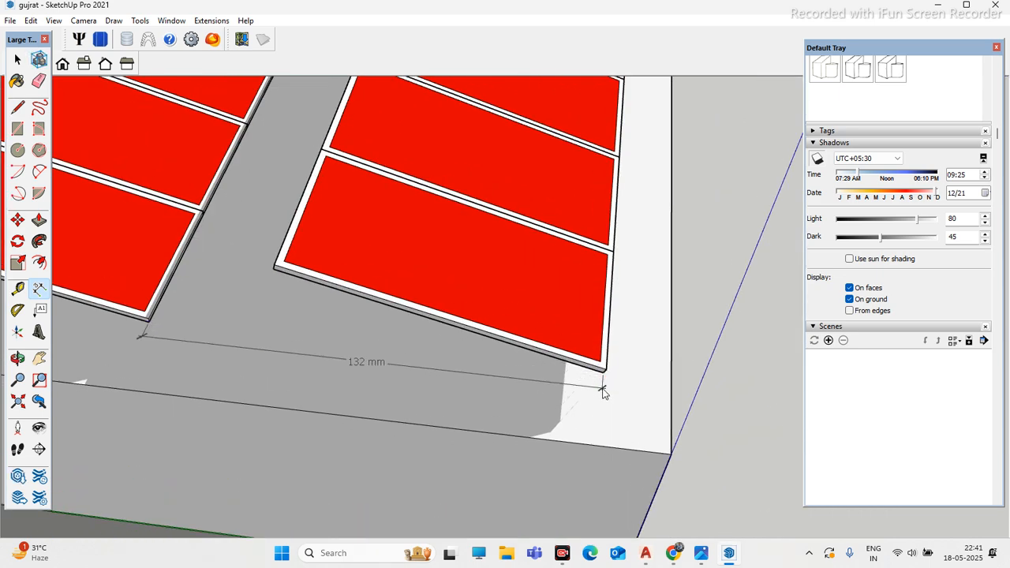
Step: Dimension the horizontal depth of the first row's end panel between its two end corners, placing the dimension over the panel
middle_drag(423, 383, 444, 338)
scroll(387, 388, up, 2)
scroll(444, 338, down, 3)
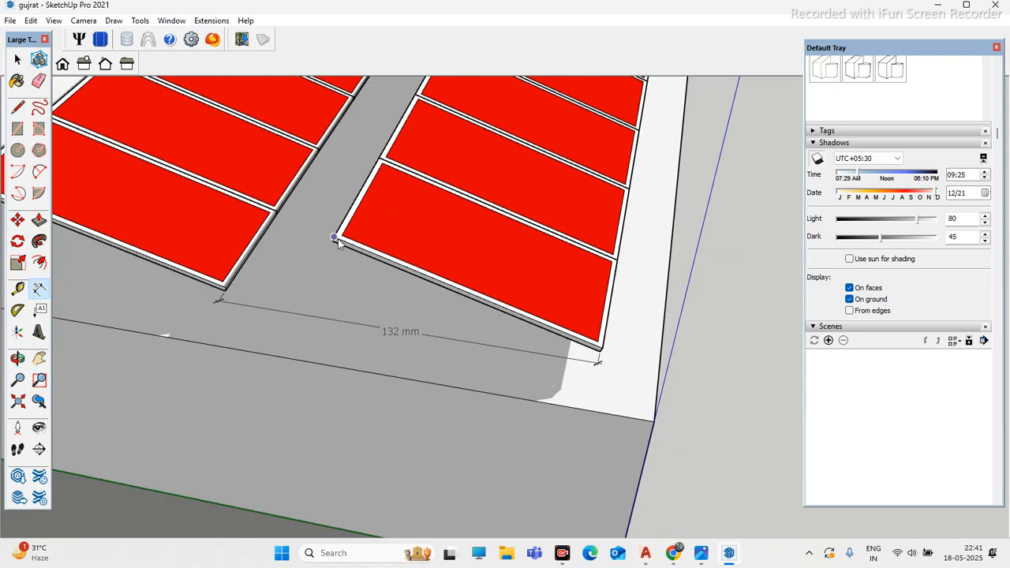
click(333, 237)
click(601, 347)
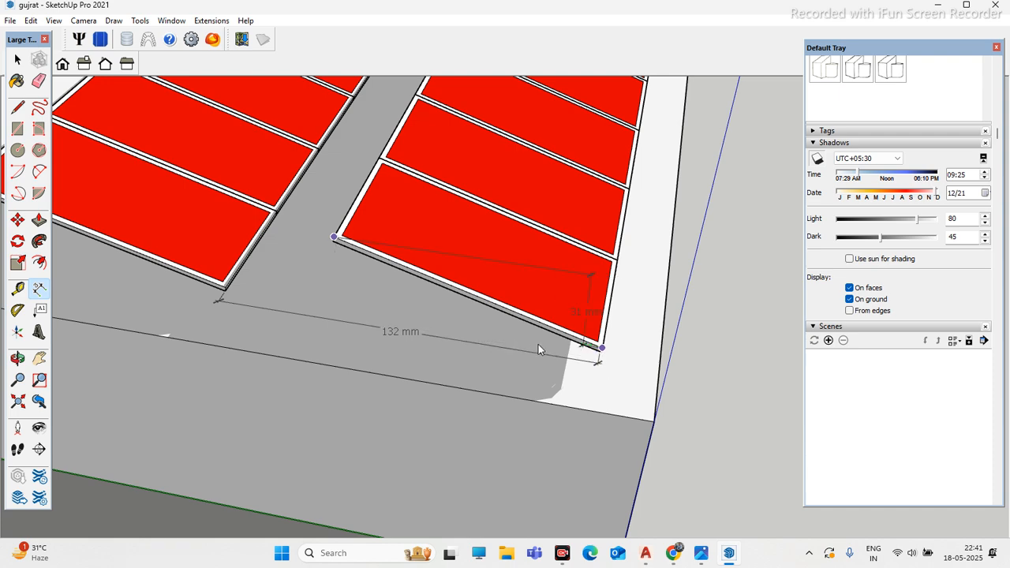
click(611, 298)
middle_drag(414, 338, 559, 336)
middle_drag(490, 349, 442, 349)
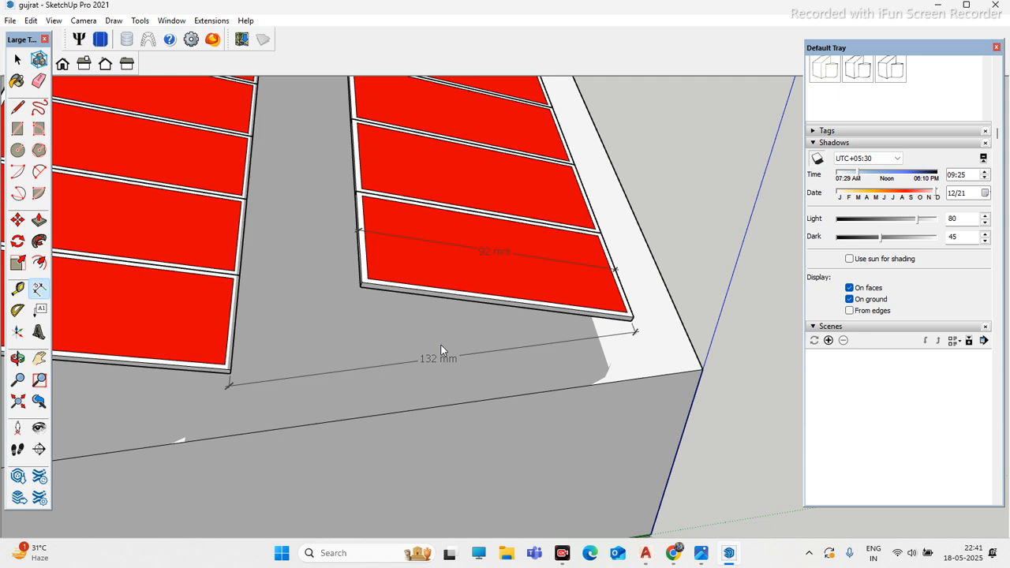
Step: Set the shadow time to 10:15 and examine the shadow gap beside the second panel row
click(416, 357)
middle_drag(322, 354, 495, 328)
mouse_move(856, 179)
mouse_down()
mouse_move(886, 174)
mouse_move(866, 174)
mouse_up()
scroll(355, 255, up, 4)
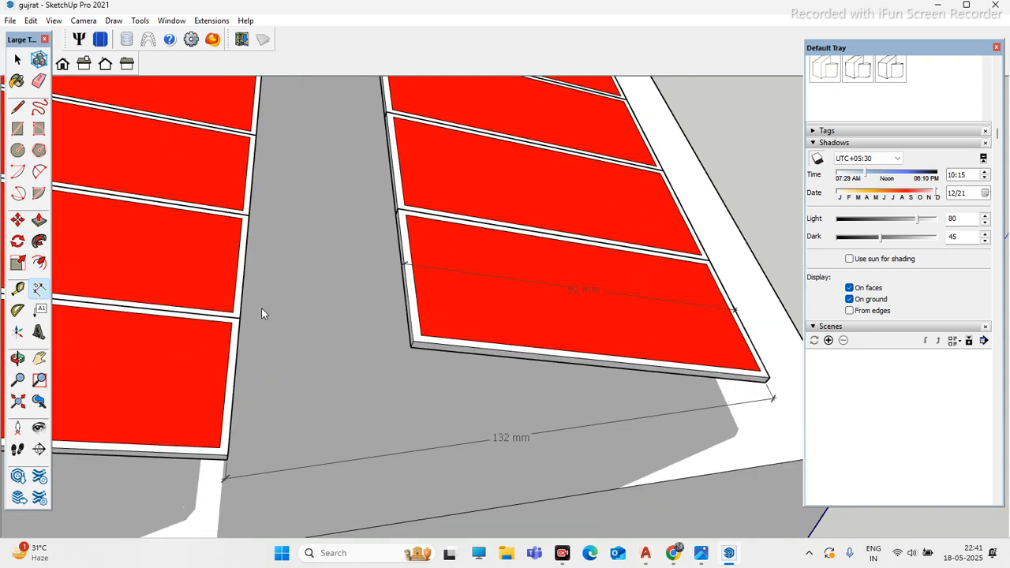
scroll(306, 392, down, 1)
middle_drag(306, 392, 430, 406)
Step: Overwrite the text of the row spacing dimension with 150 mm
click(17, 62)
double_click(414, 400)
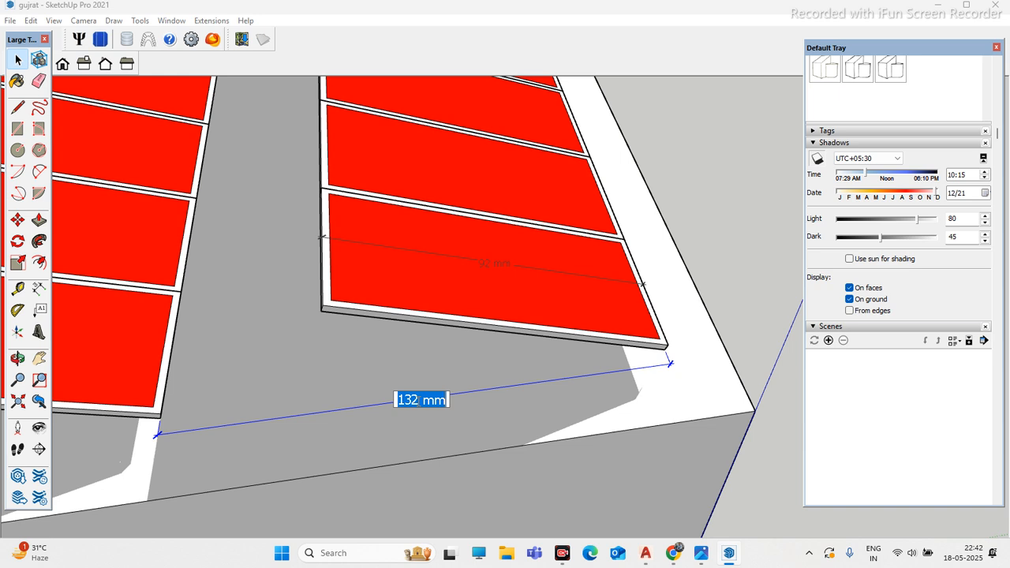
click(419, 400)
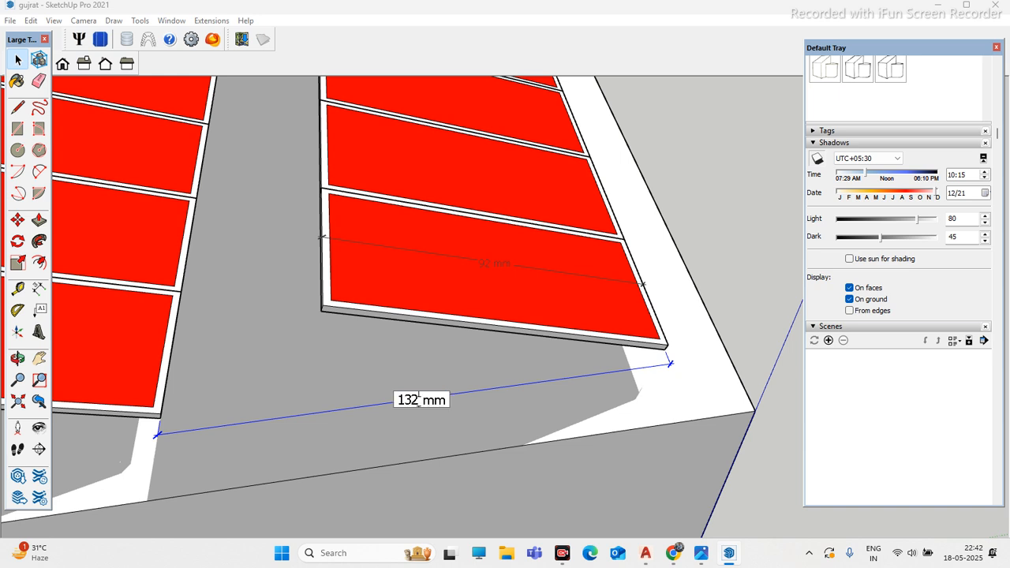
key(BackSpace)
key(BackSpace)
text(50)
key(Return)
middle_drag(420, 402, 462, 376)
scroll(236, 410, up, 4)
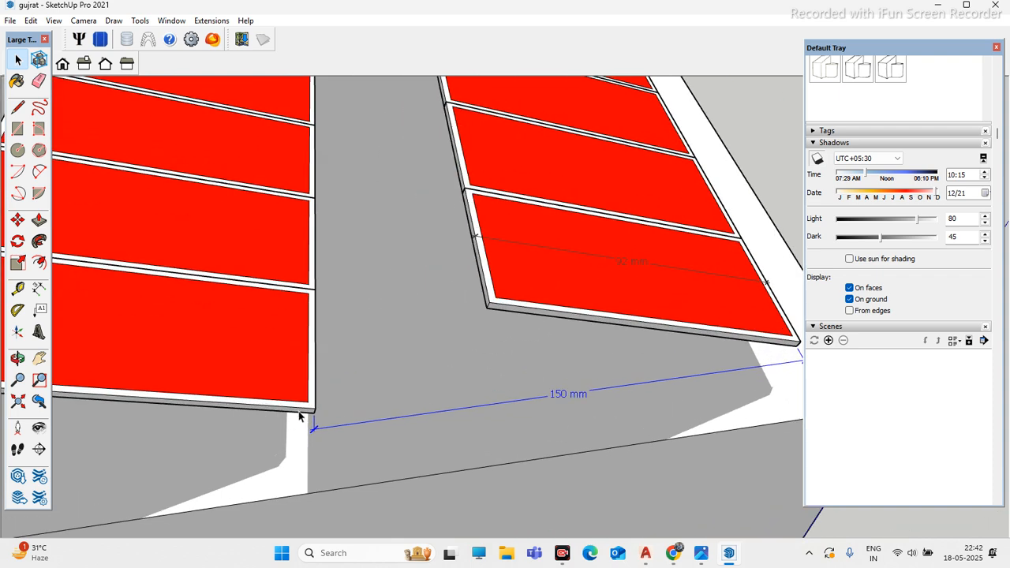
scroll(317, 430, up, 1)
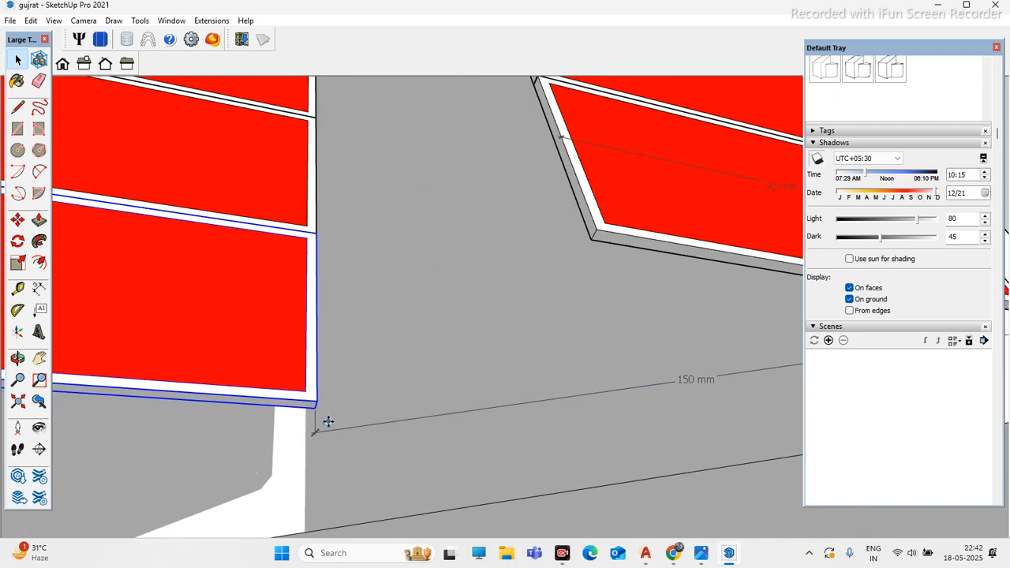
key(m)
click(313, 429)
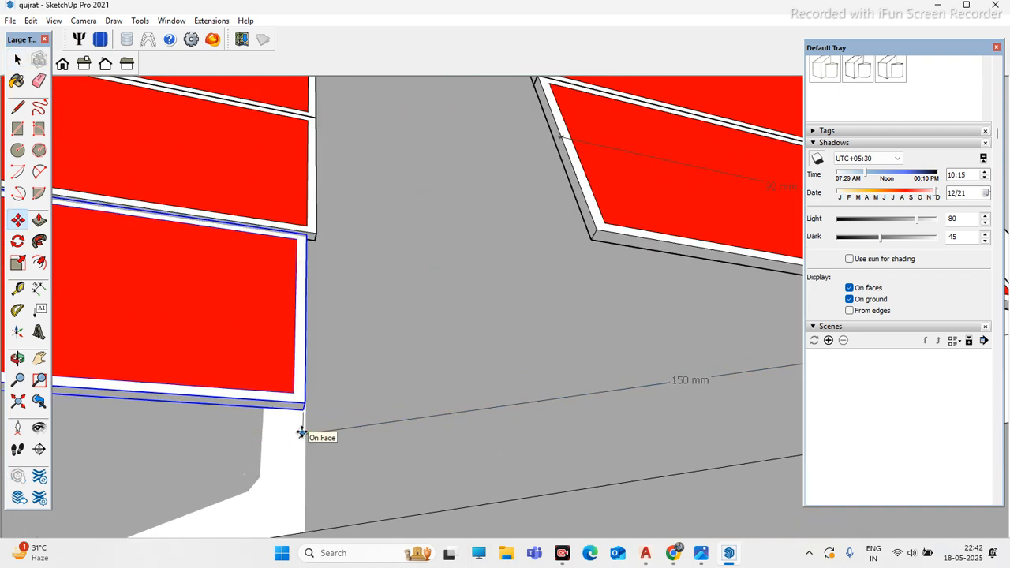
click(314, 431)
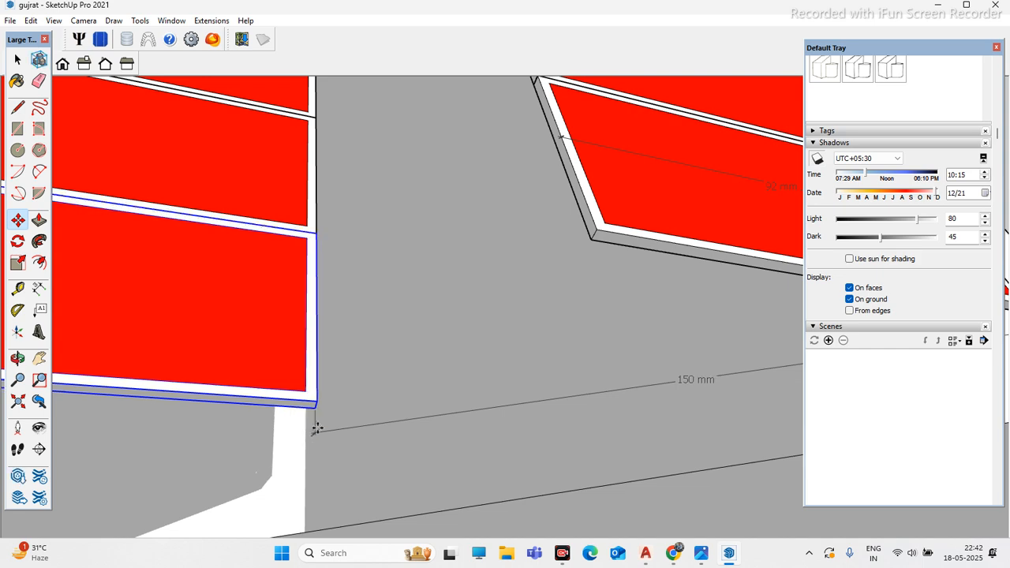
click(17, 61)
scroll(298, 362, down, 3)
shift+click(274, 257)
shift+click(272, 228)
scroll(273, 229, down, 3)
scroll(298, 236, up, 3)
shift+click(258, 271)
shift+click(263, 221)
shift+click(263, 189)
scroll(300, 380, down, 2)
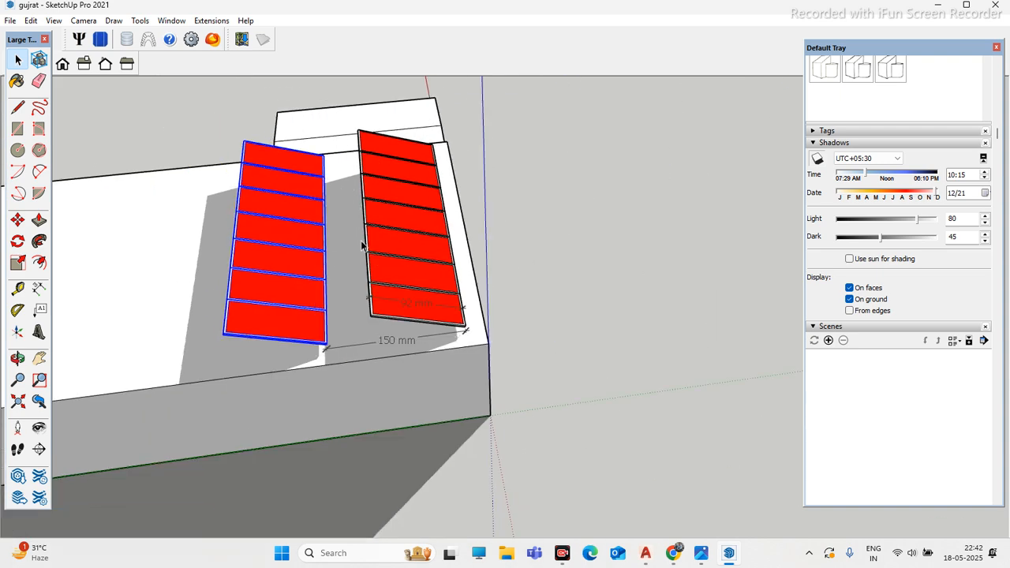
scroll(302, 379, up, 6)
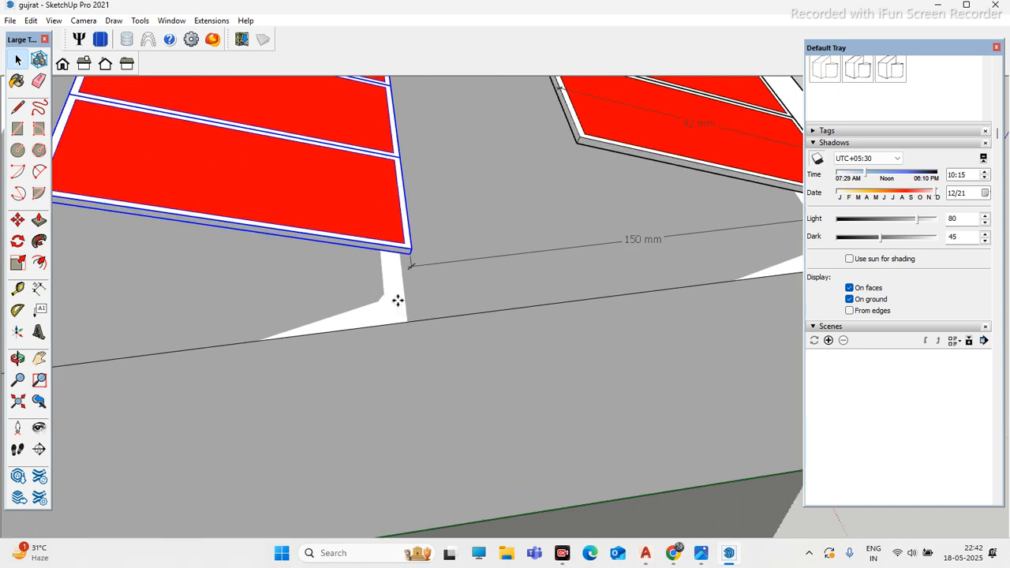
scroll(419, 264, up, 3)
key(m)
scroll(430, 258, up, 1)
scroll(430, 258, up, 1)
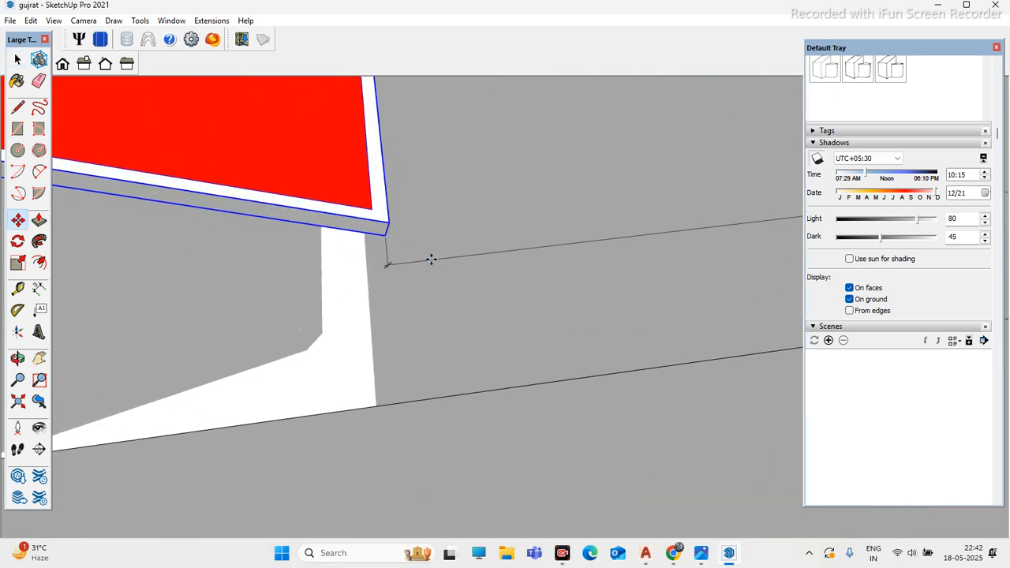
scroll(418, 259, up, 2)
scroll(394, 284, down, 3)
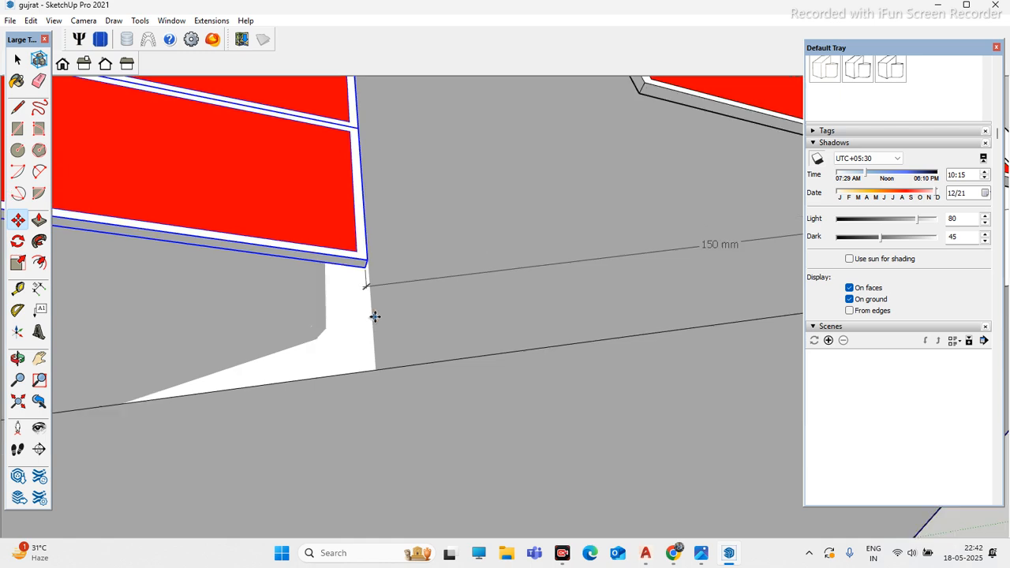
scroll(323, 340, down, 3)
scroll(312, 394, up, 1)
scroll(316, 414, down, 2)
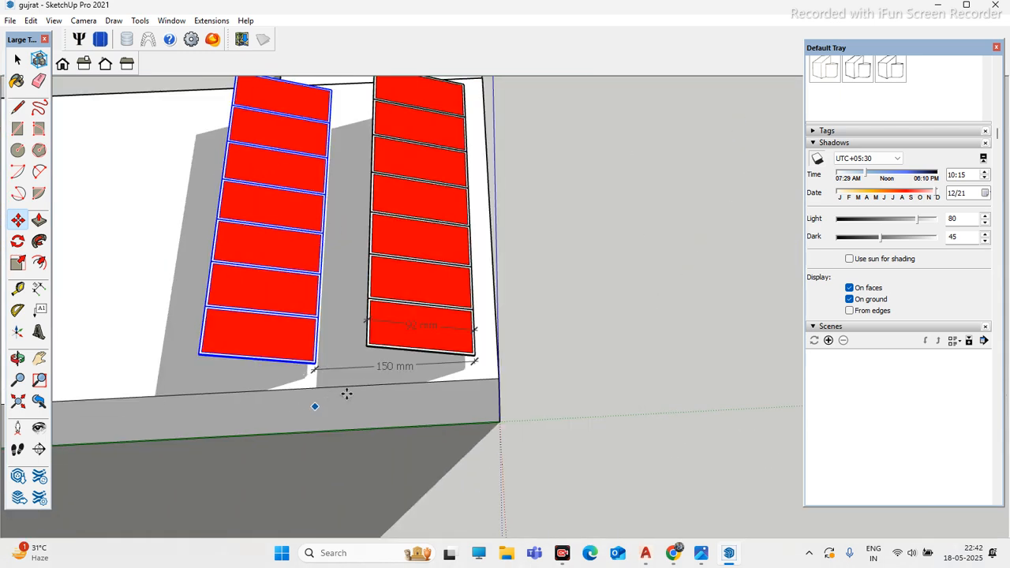
scroll(345, 360, up, 5)
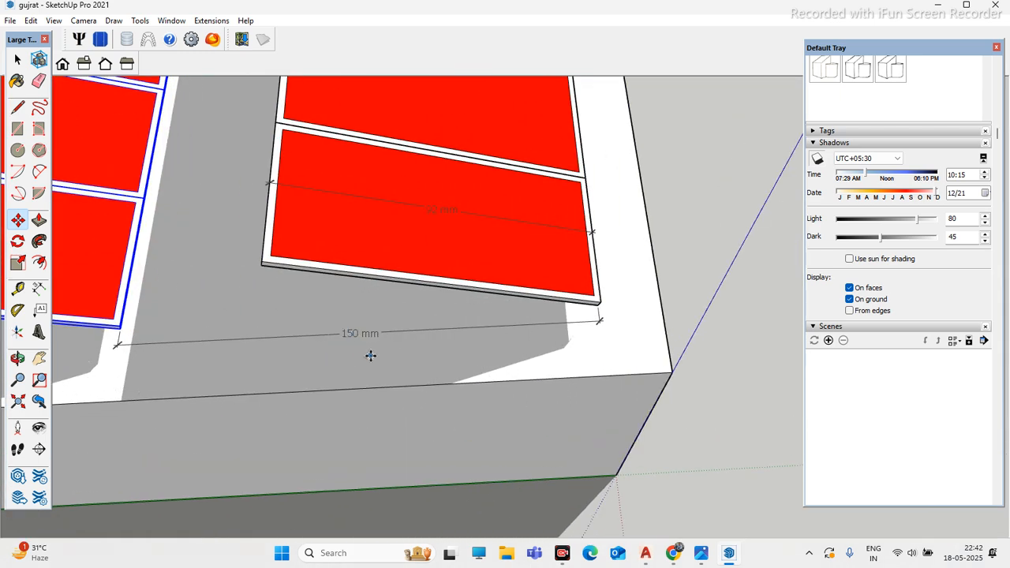
scroll(374, 354, up, 1)
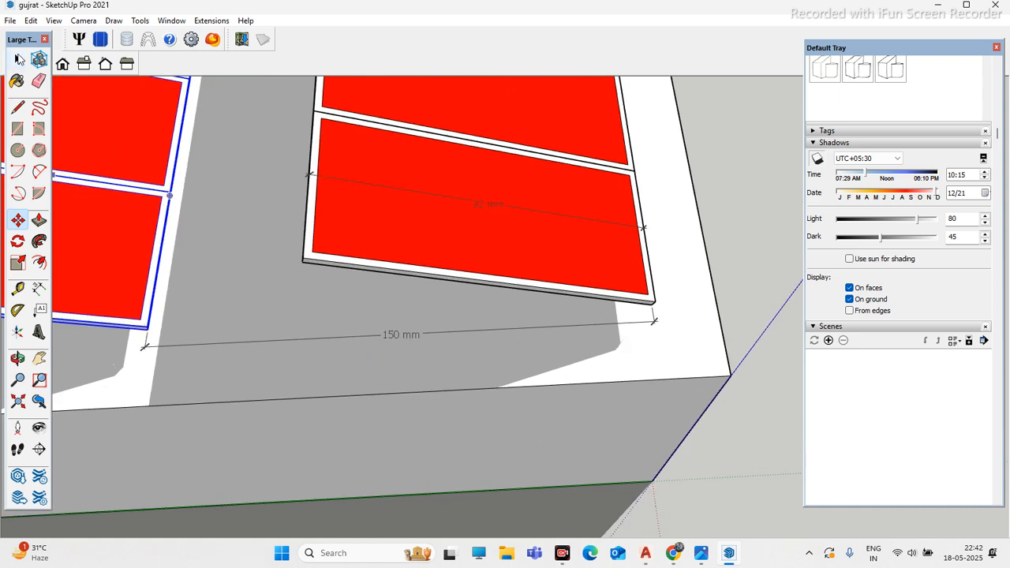
click(17, 59)
scroll(544, 360, down, 5)
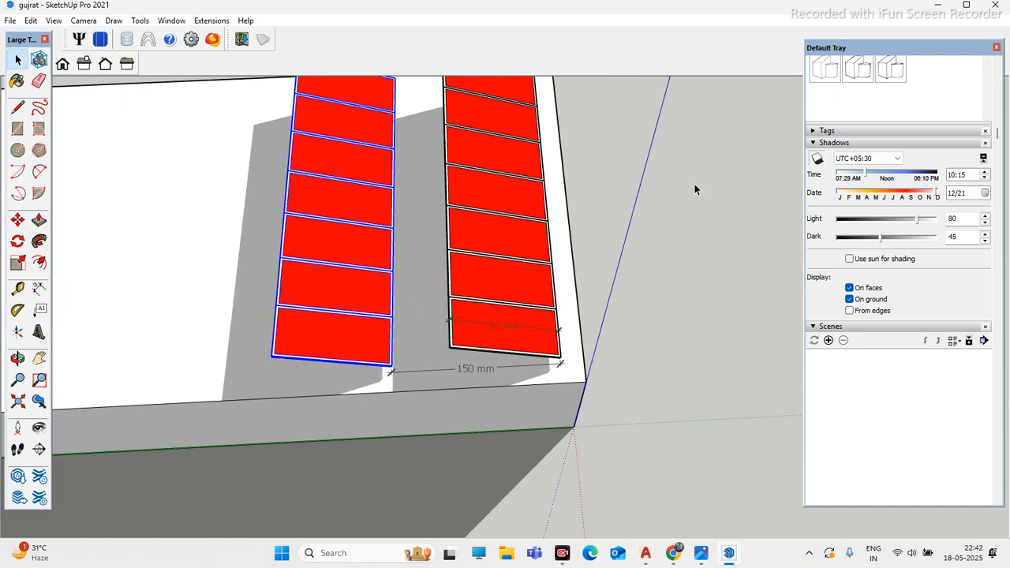
click(666, 245)
Step: Copy all seven panels of the second row farther along the roof, spaced by the corner distance between the first two rows
scroll(321, 320, up, 2)
click(338, 329)
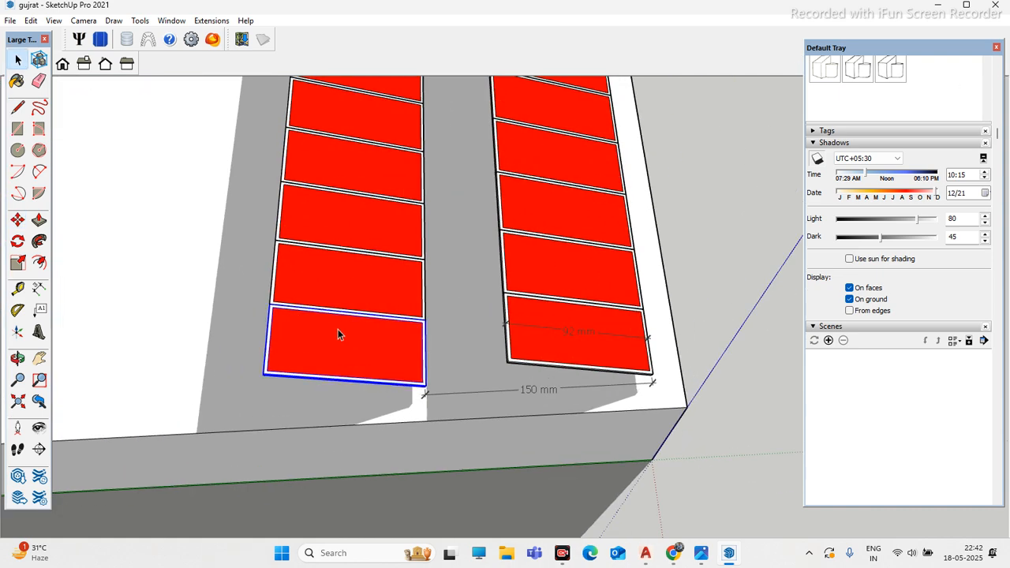
shift+click(377, 279)
scroll(377, 279, down, 2)
scroll(368, 241, up, 2)
shift+click(371, 260)
shift+click(381, 202)
shift+click(392, 162)
scroll(406, 294, down, 4)
scroll(394, 198, up, 3)
shift+click(394, 207)
shift+click(390, 180)
key(m)
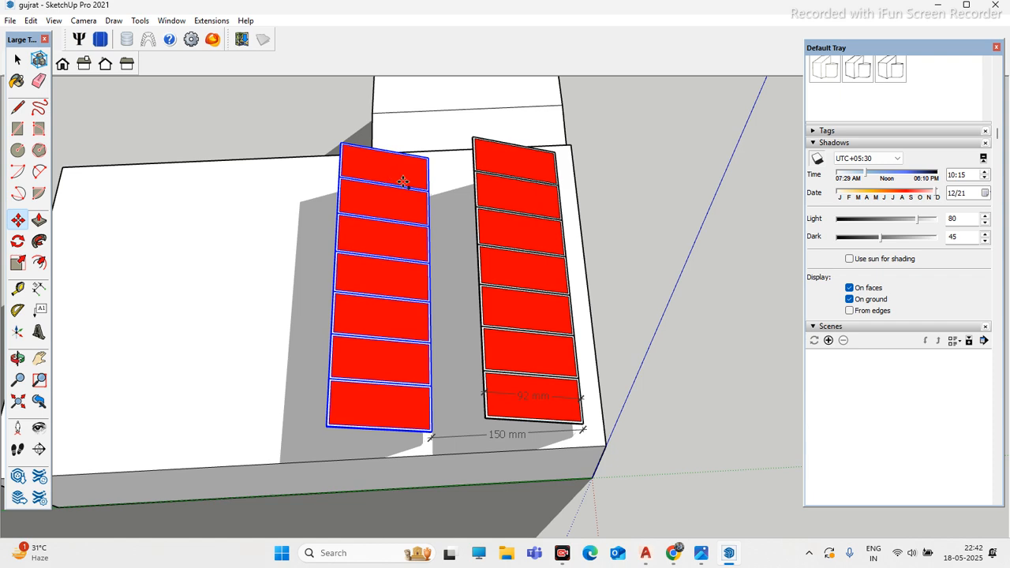
scroll(583, 424, up, 3)
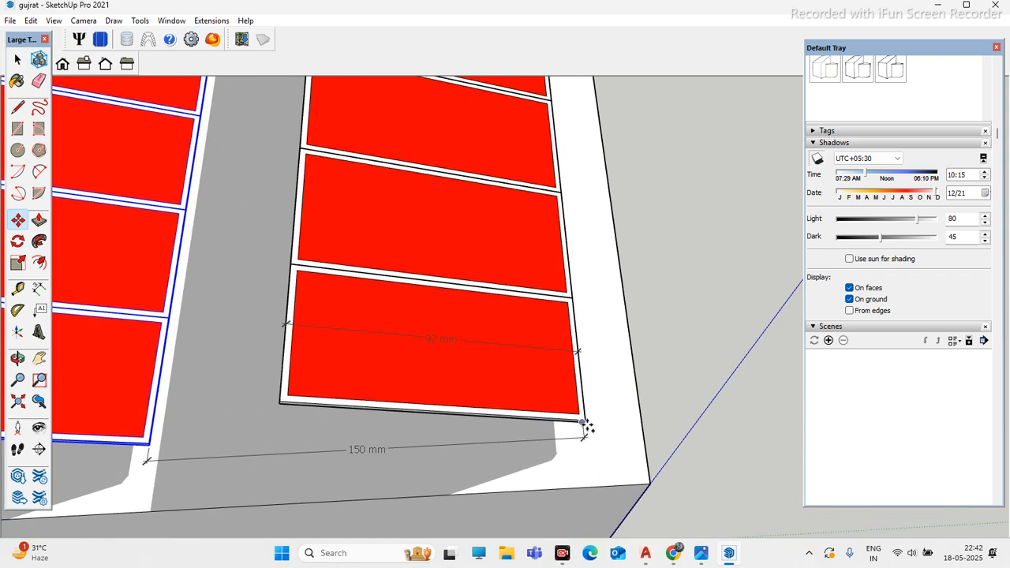
scroll(583, 423, up, 3)
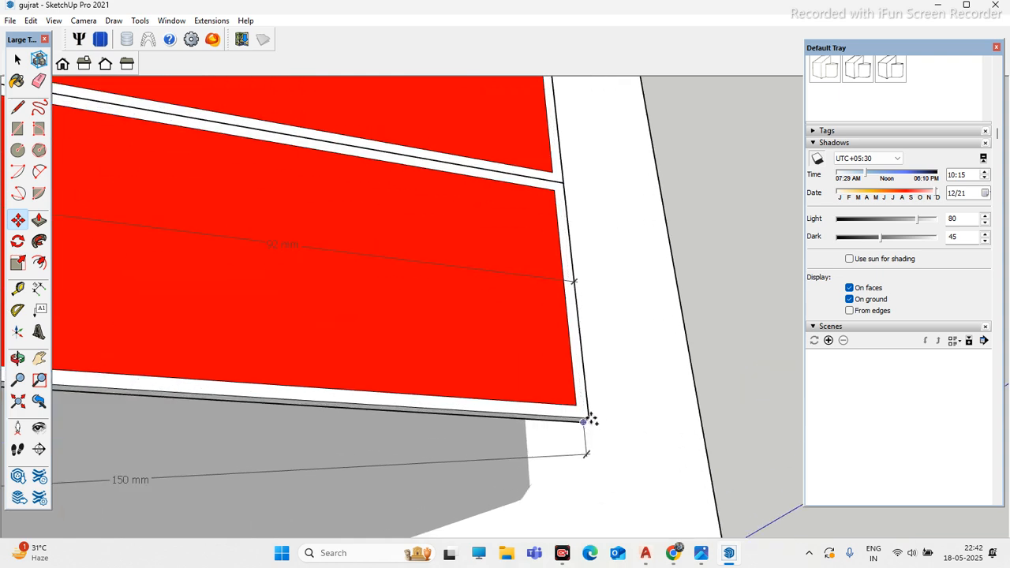
scroll(669, 415, down, 5)
scroll(469, 435, up, 5)
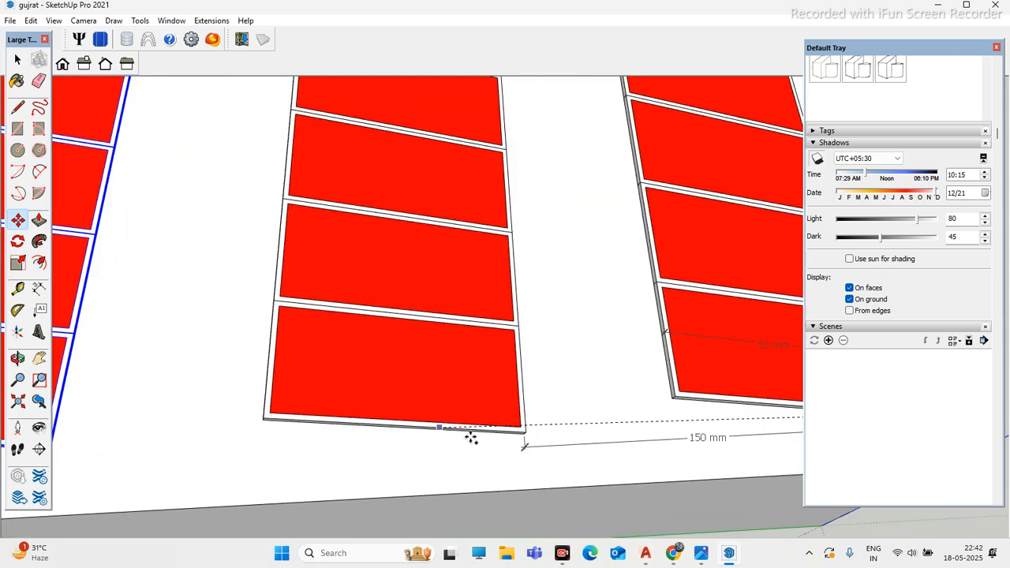
scroll(546, 438, down, 4)
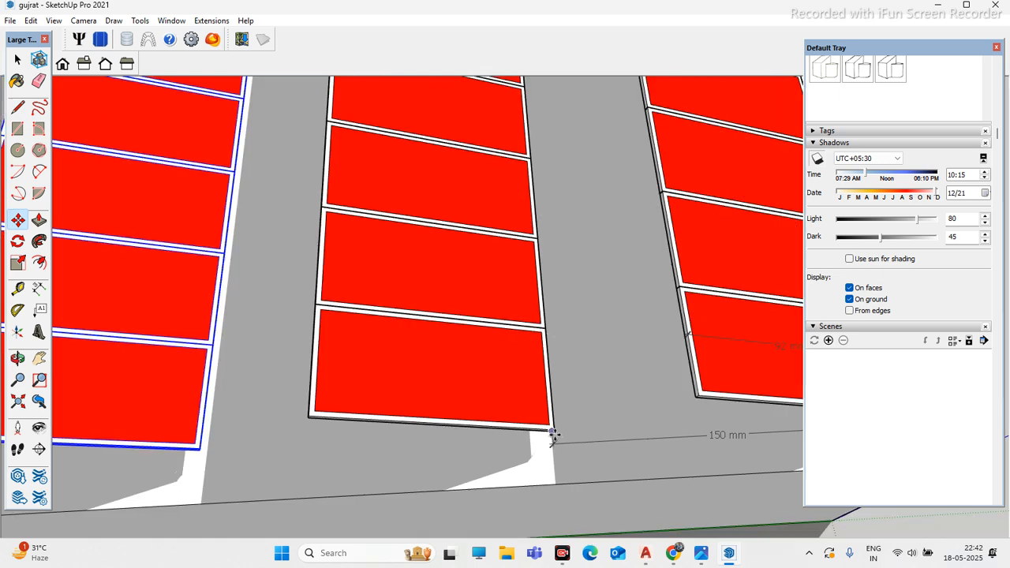
scroll(556, 430, down, 3)
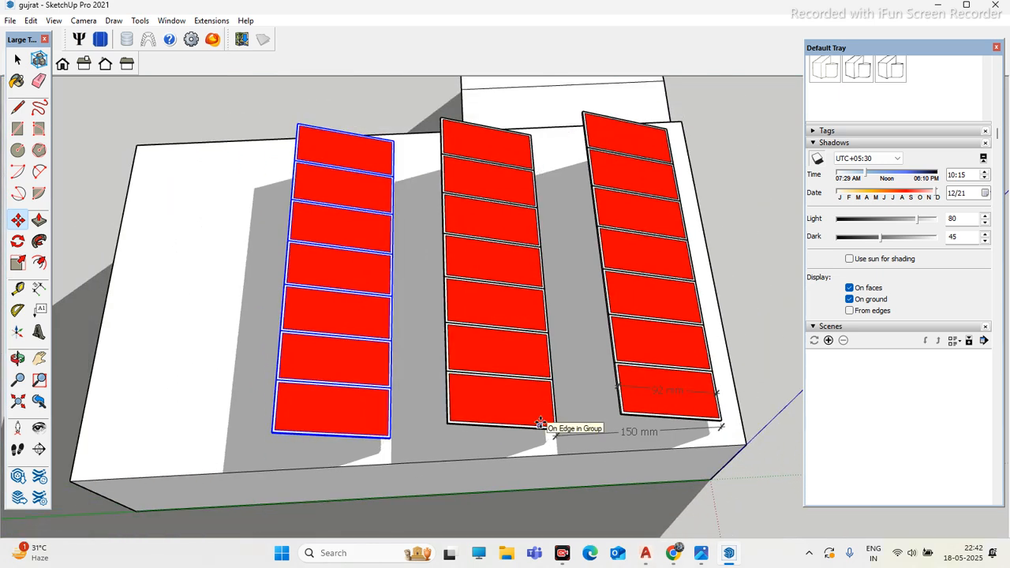
Step: Multiply the row copy at the same spacing to make four copies in total
text(3x)
key(Return)
scroll(540, 424, down, 5)
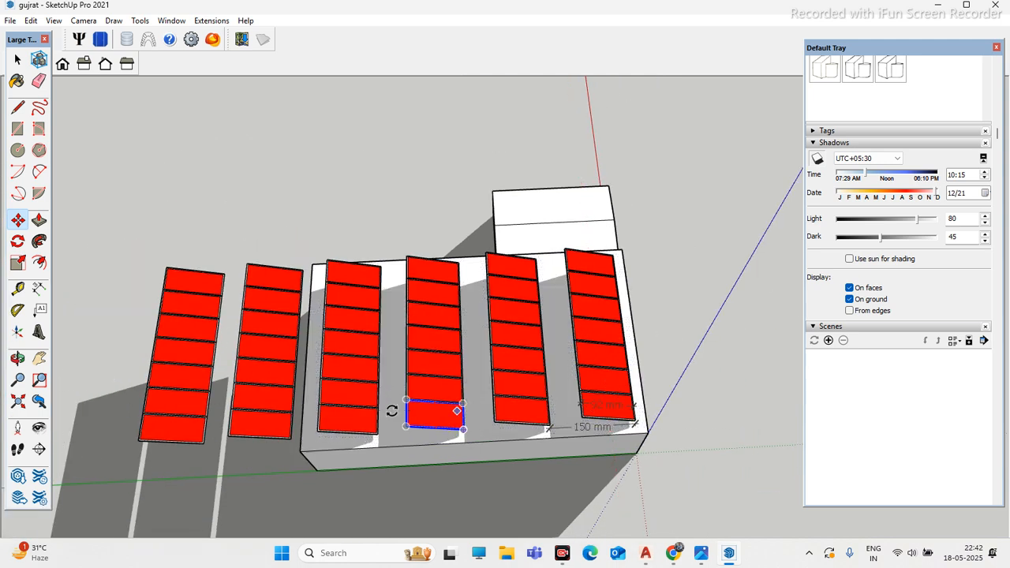
Step: Erase the two panel rows that extend beyond the roof edge
click(38, 82)
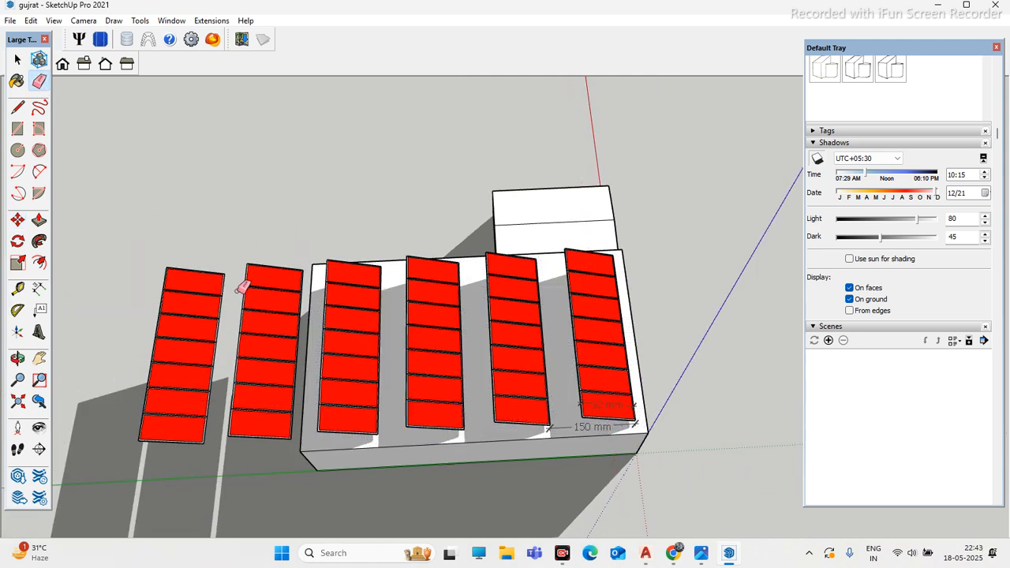
click(189, 361)
drag(288, 258, 272, 414)
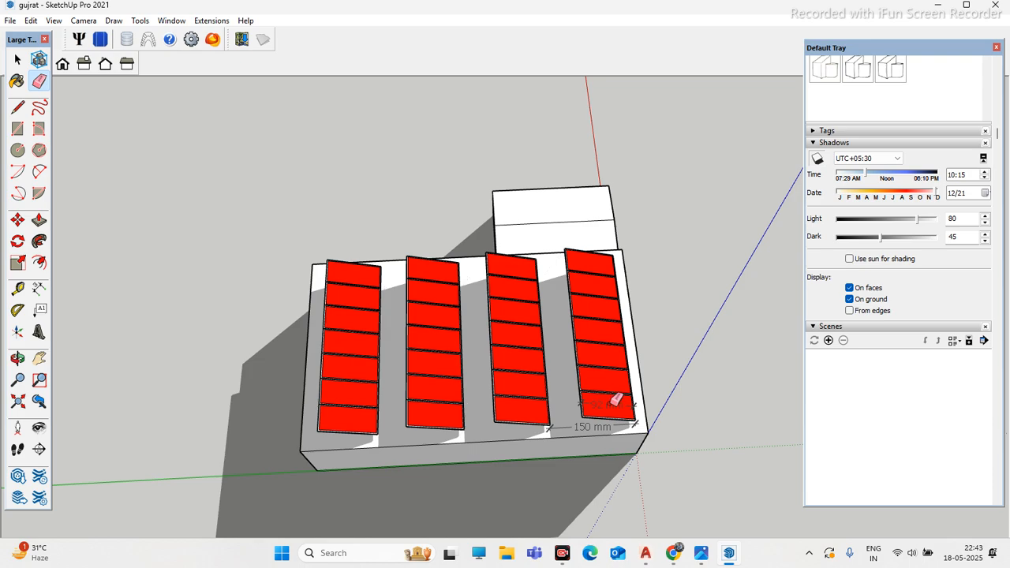
Step: Examine the shadow gaps between the panel rows along the roof edge
scroll(591, 410, up, 5)
scroll(479, 401, down, 4)
scroll(387, 384, down, 1)
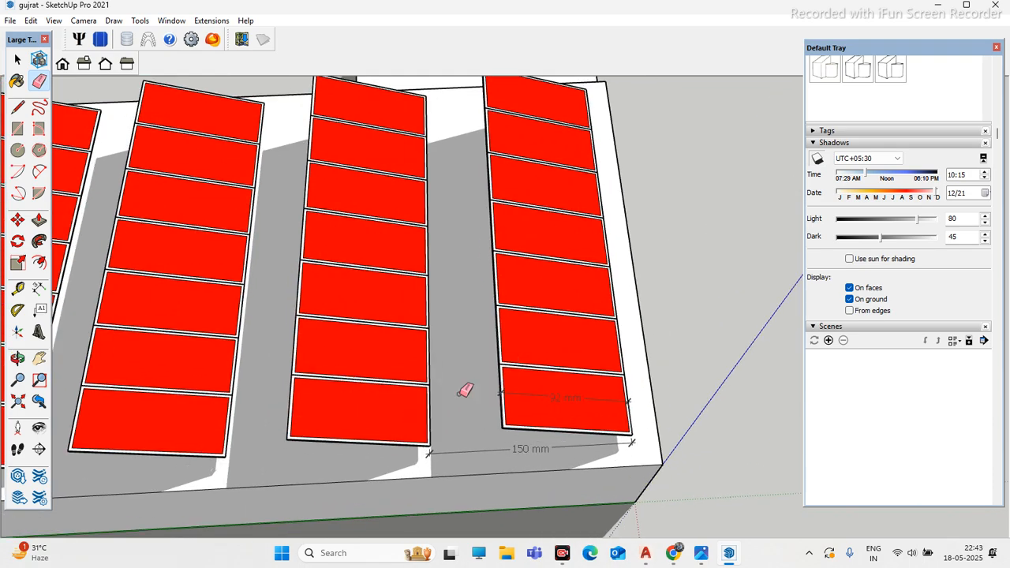
scroll(560, 332, up, 1)
scroll(477, 361, up, 2)
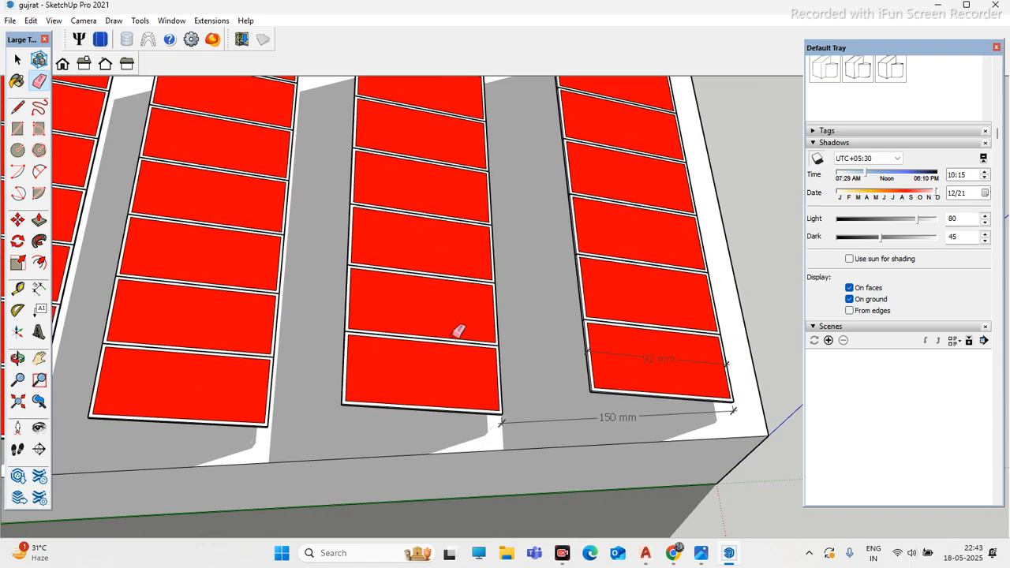
scroll(449, 327, down, 3)
scroll(434, 295, down, 3)
scroll(438, 332, up, 3)
scroll(327, 288, down, 2)
middle_drag(326, 288, 146, 289)
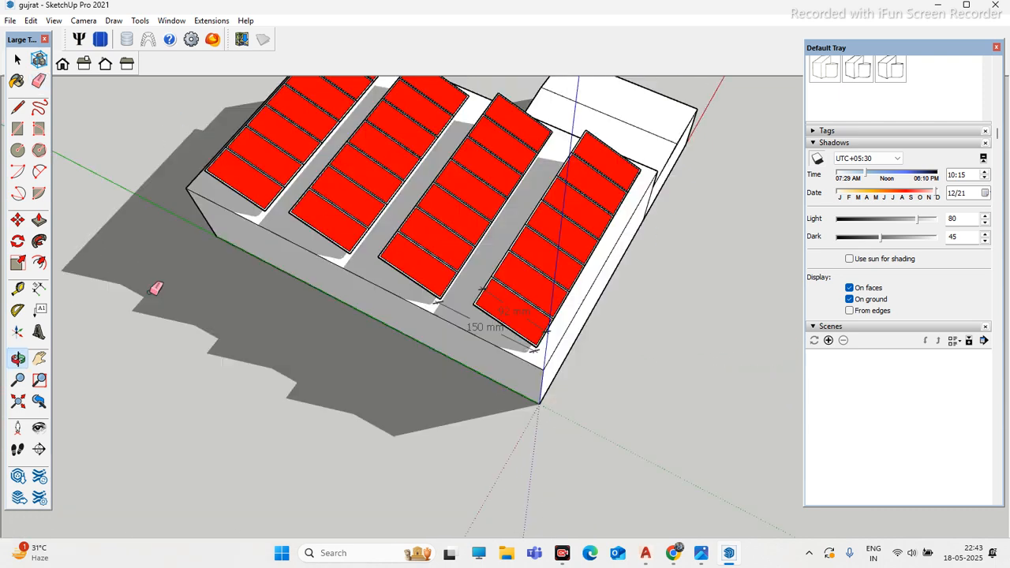
Step: Open the entity info of the third row's second panel to read the panel group count, and clear the selection
click(17, 61)
scroll(331, 209, up, 2)
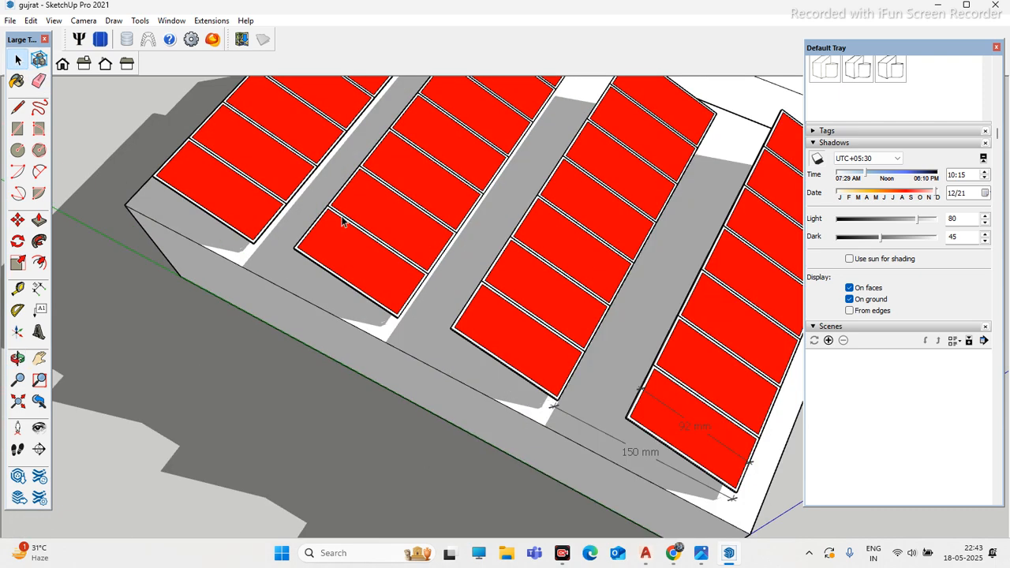
click(398, 229)
right_click(398, 227)
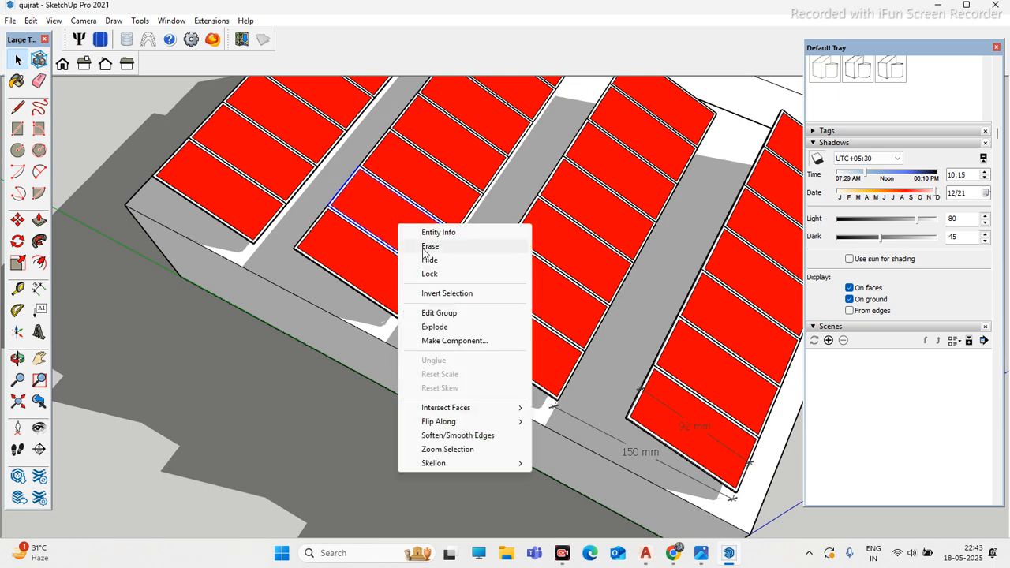
click(433, 231)
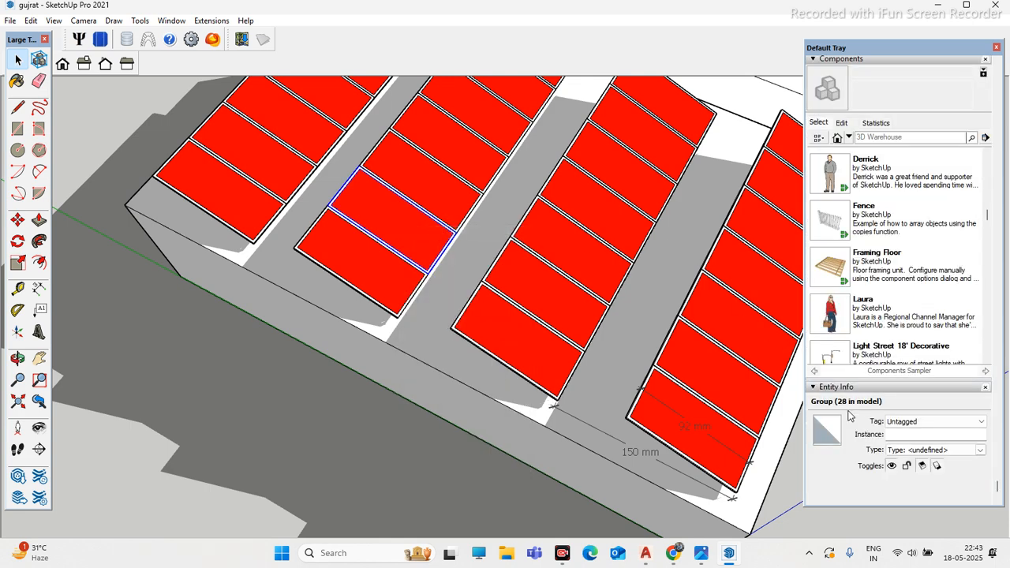
scroll(435, 328, down, 5)
scroll(552, 396, up, 5)
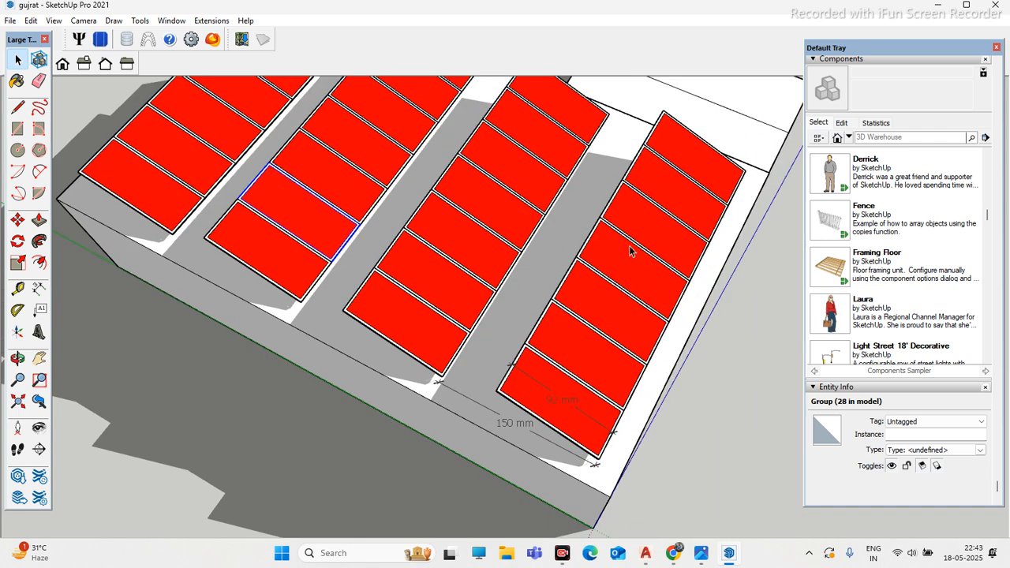
scroll(655, 203, down, 3)
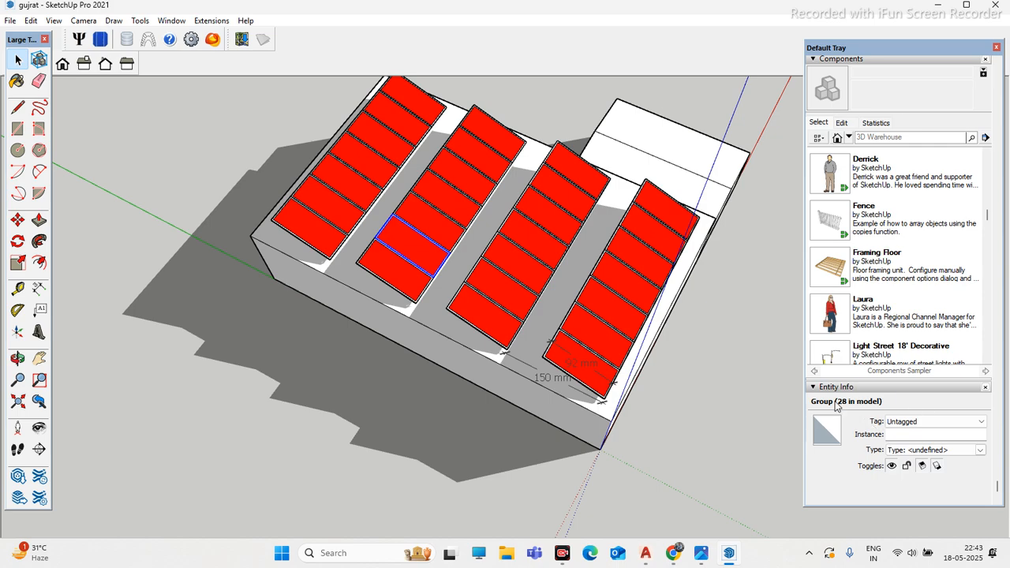
click(699, 372)
Step: Check the panel group count in the entity info of the second panel in the dimensioned row, and deselect it
scroll(631, 338, up, 5)
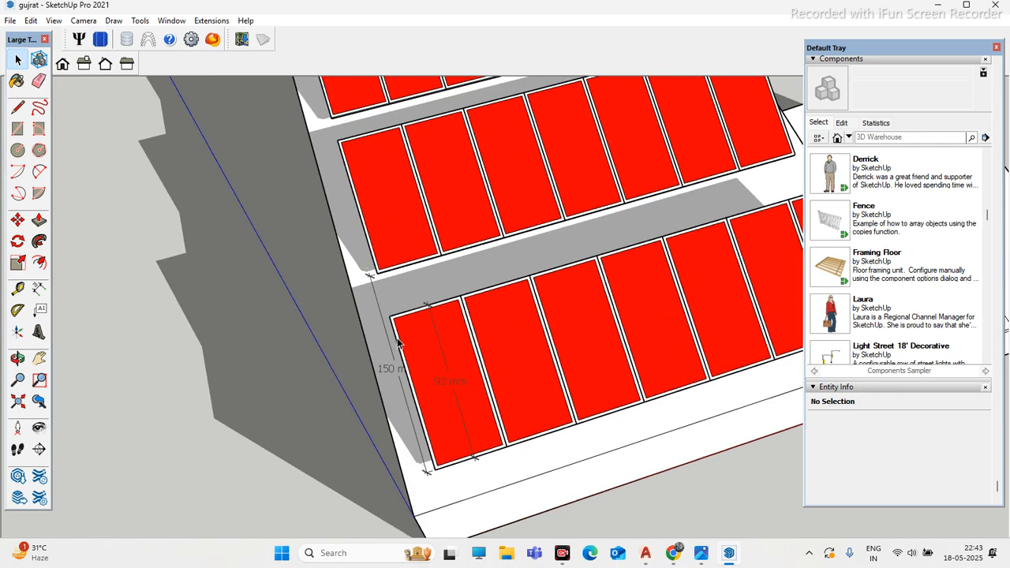
right_click(506, 338)
click(576, 100)
scroll(461, 321, down, 2)
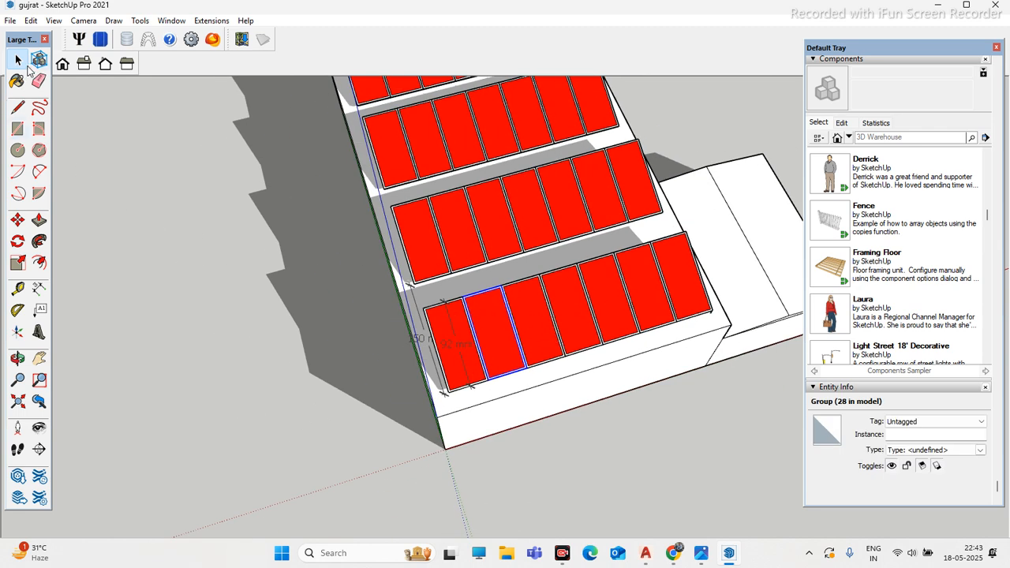
click(235, 275)
scroll(386, 323, down, 2)
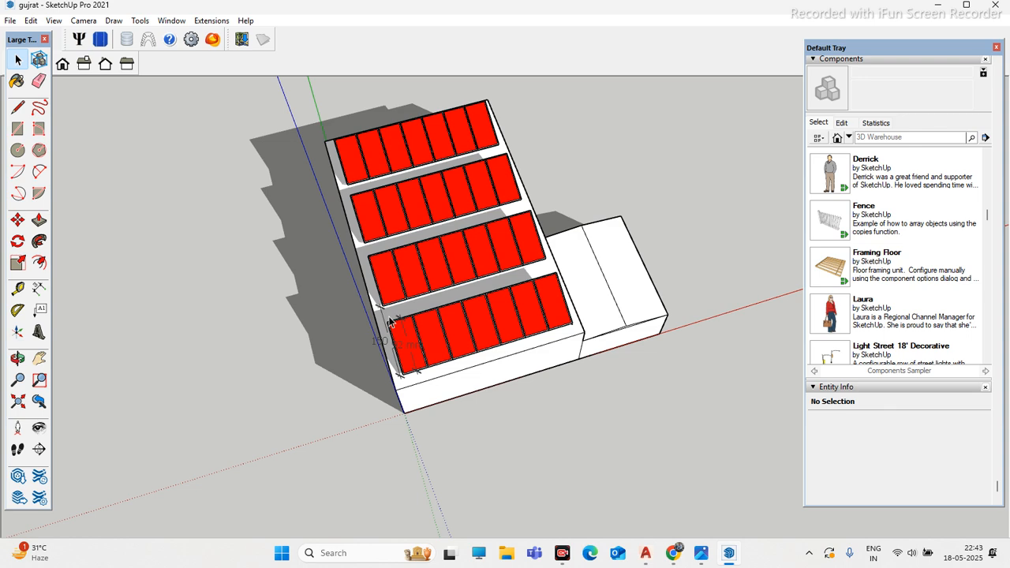
Step: Review the group count in the entity info of the dimensioned row's middle panel, and deselect it
scroll(462, 379, up, 3)
mouse_move(351, 312)
middle_down()
mouse_move(417, 368)
mouse_move(473, 355)
middle_up()
scroll(478, 356, up, 3)
scroll(470, 341, down, 3)
scroll(466, 339, up, 5)
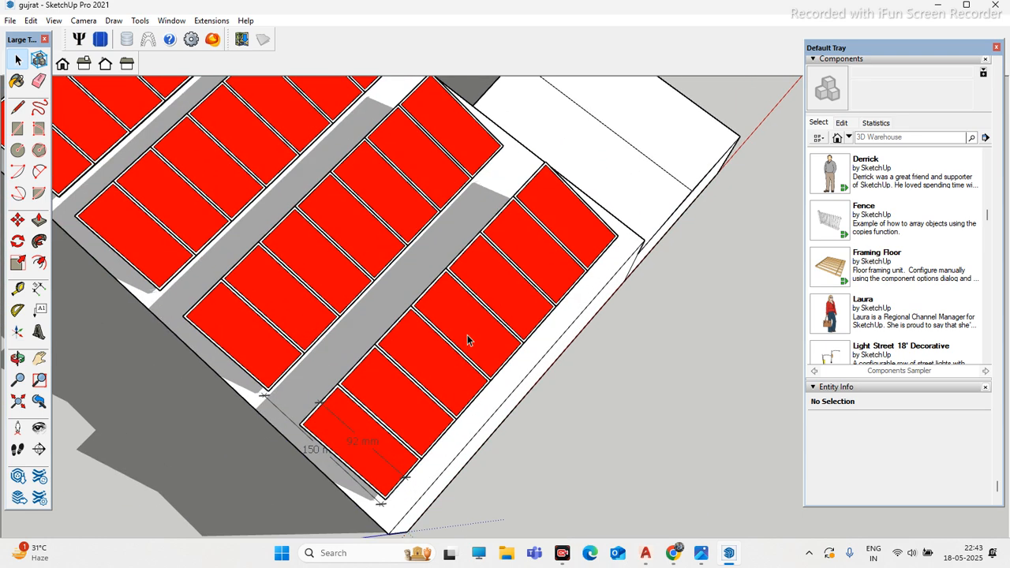
right_click(466, 318)
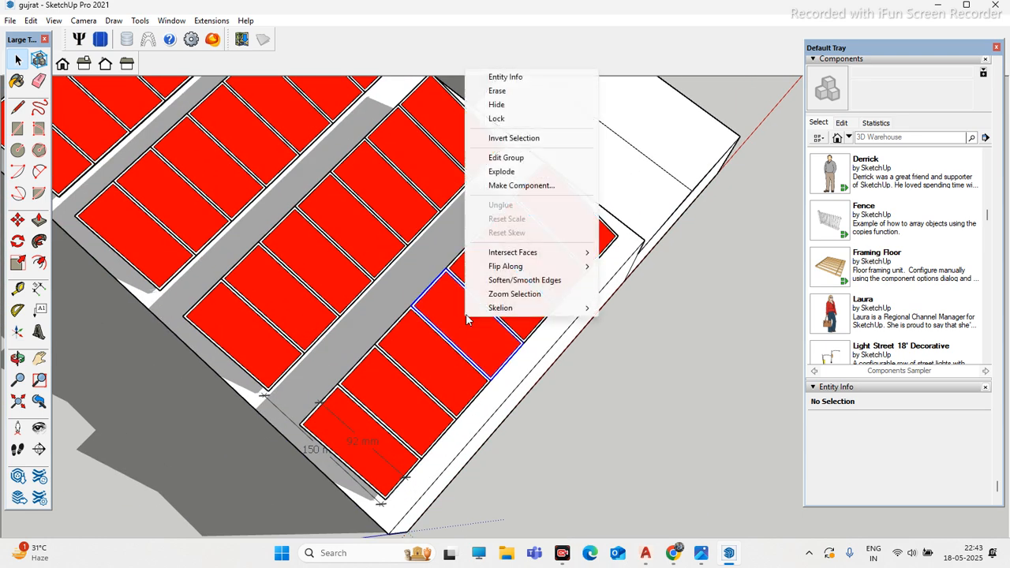
click(563, 79)
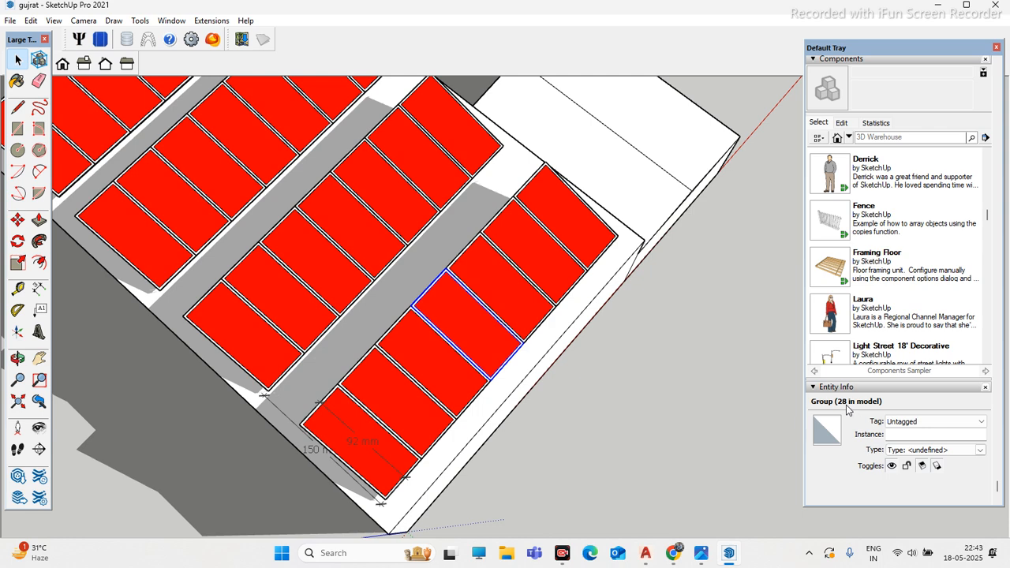
scroll(846, 407, down, 1)
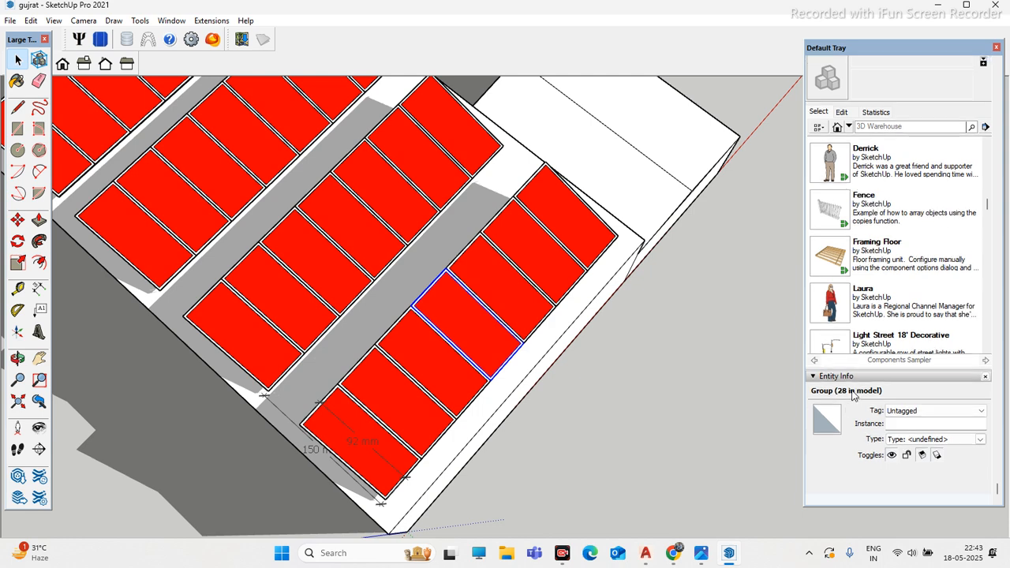
click(661, 374)
scroll(449, 328, down, 5)
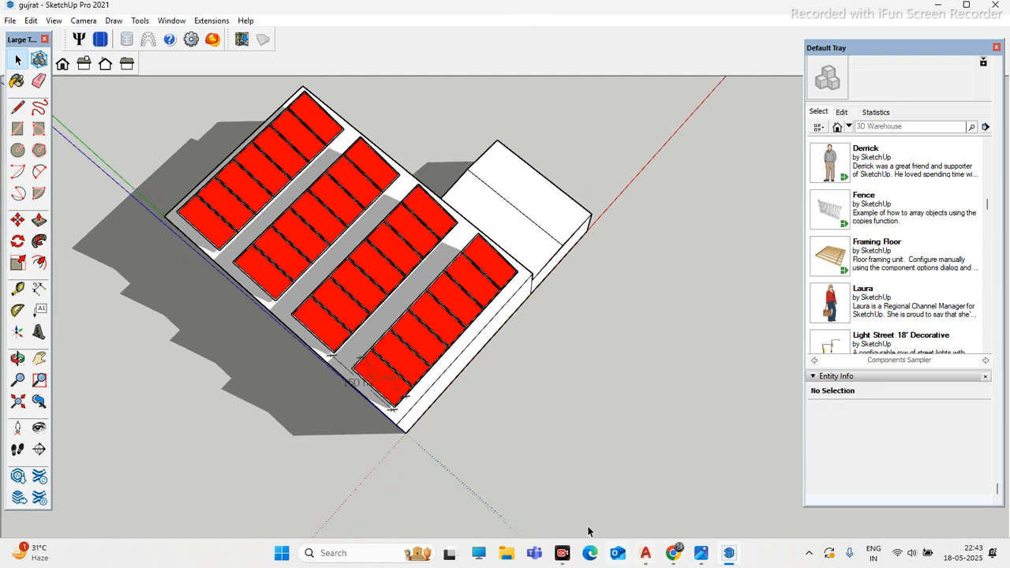
scroll(442, 353, down, 3)
scroll(438, 357, up, 3)
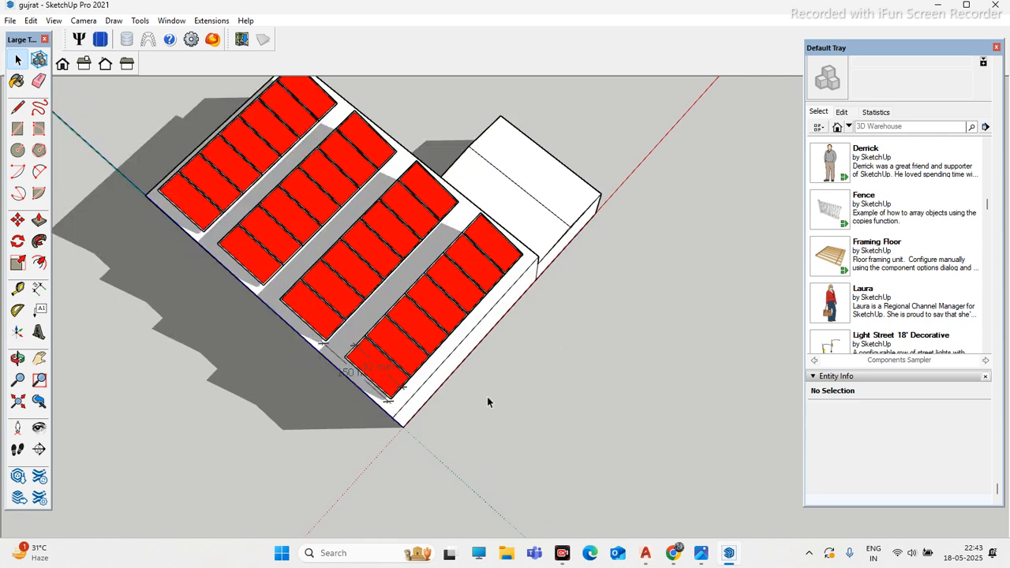
Step: Examine the panel rows and their shadows on the larger block's roof from several angles
scroll(533, 354, up, 4)
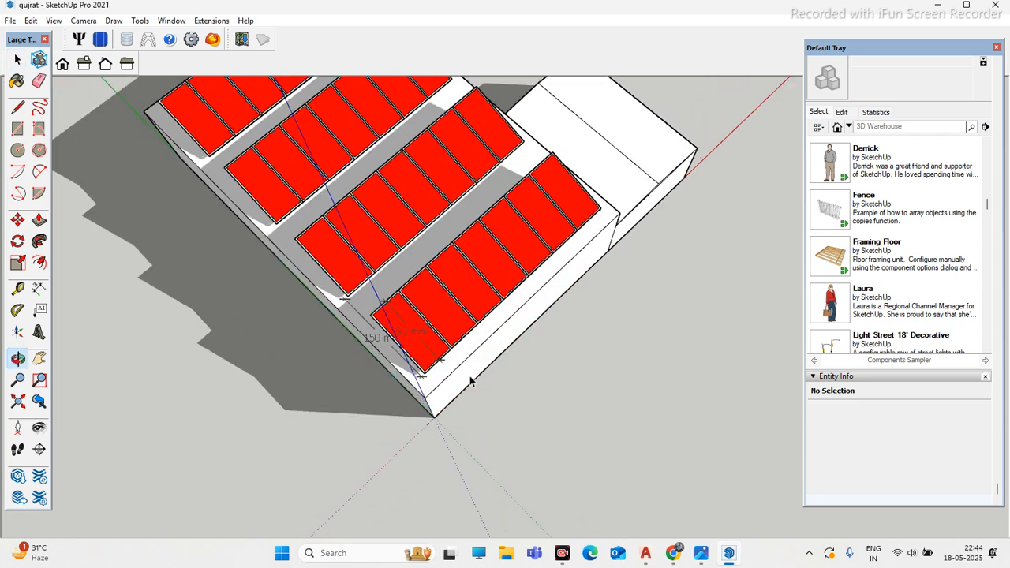
mouse_move(481, 386)
middle_down()
mouse_move(314, 318)
mouse_move(586, 254)
mouse_move(577, 268)
middle_up()
scroll(368, 308, up, 3)
scroll(577, 268, down, 2)
scroll(523, 184, down, 3)
scroll(516, 185, up, 3)
scroll(482, 221, down, 3)
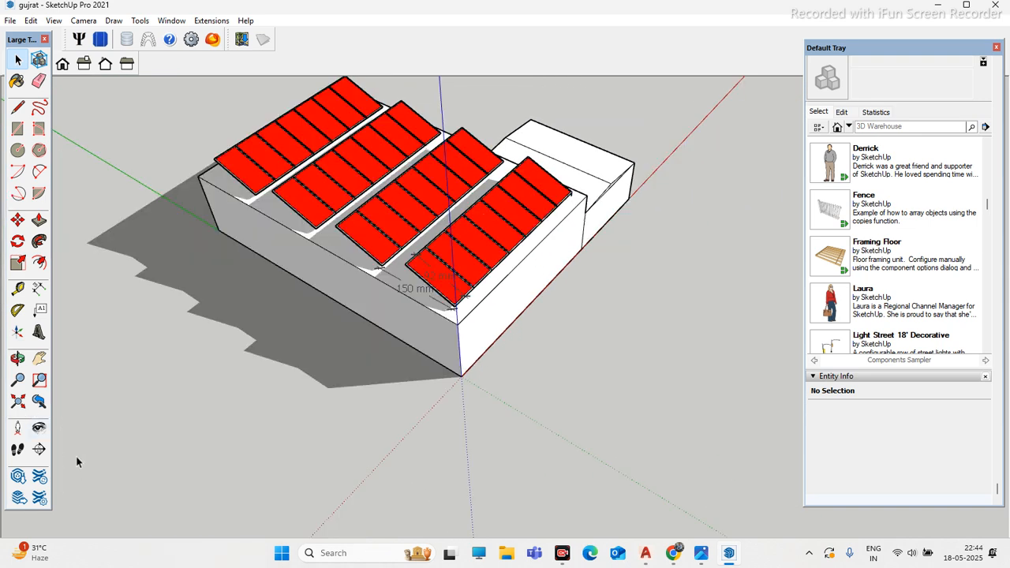
drag(21, 33, 21, 48)
scroll(390, 245, down, 2)
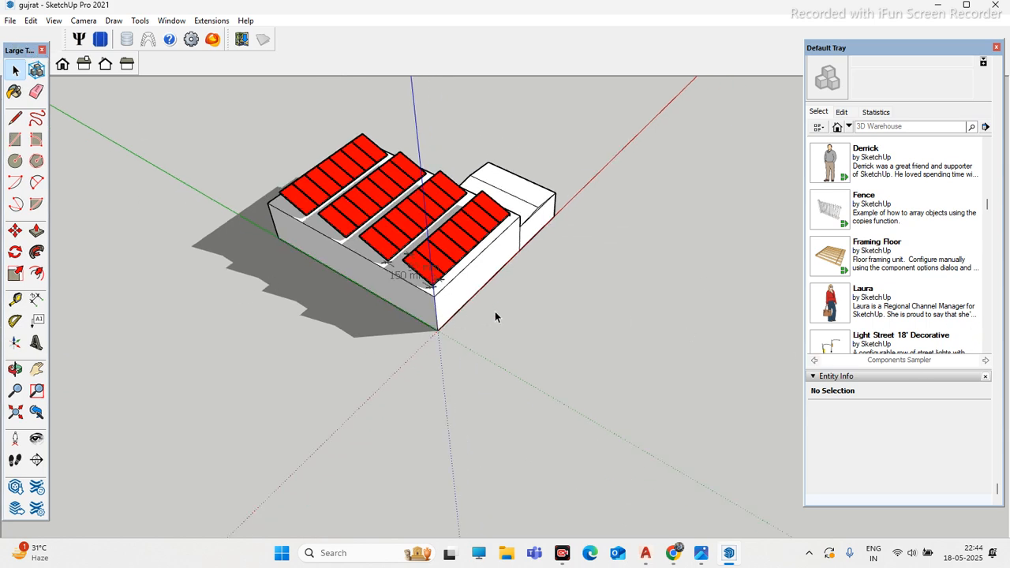
Step: Set the shadow time to 16:01 and inspect the shadow gap beside the dimensioned front row
scroll(883, 386, up, 10)
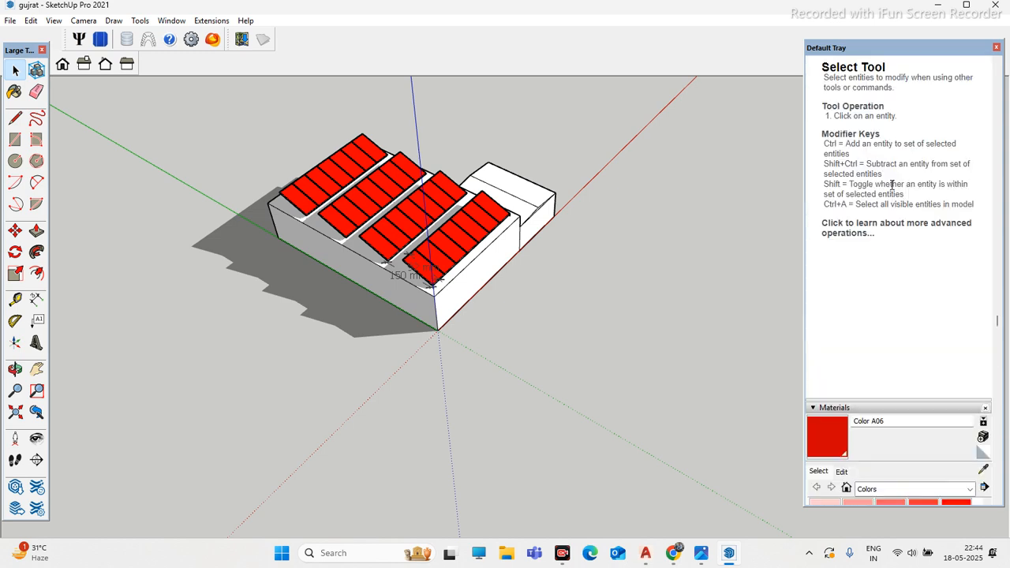
scroll(892, 240, up, 4)
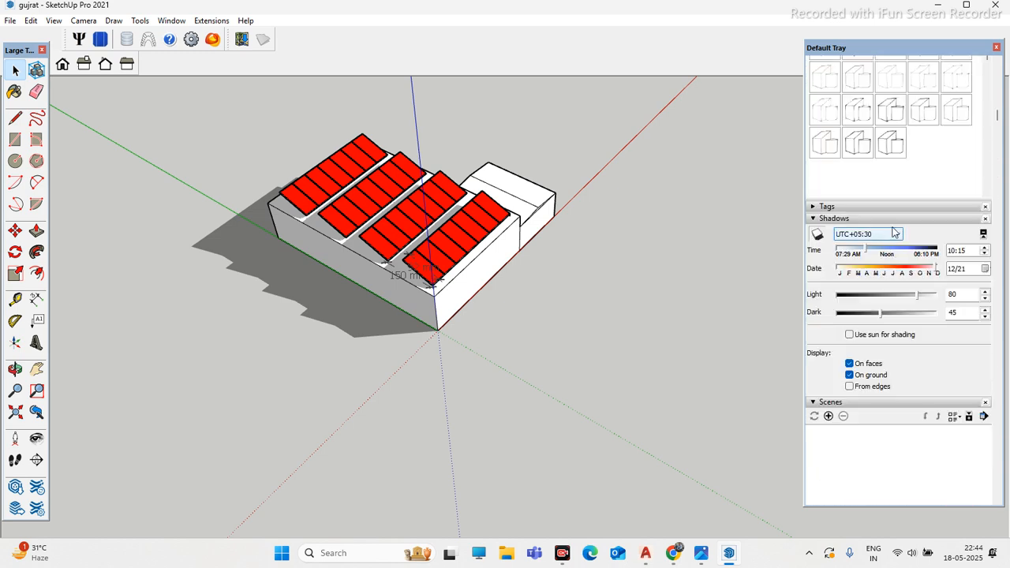
drag(865, 253, 917, 247)
scroll(389, 265, up, 10)
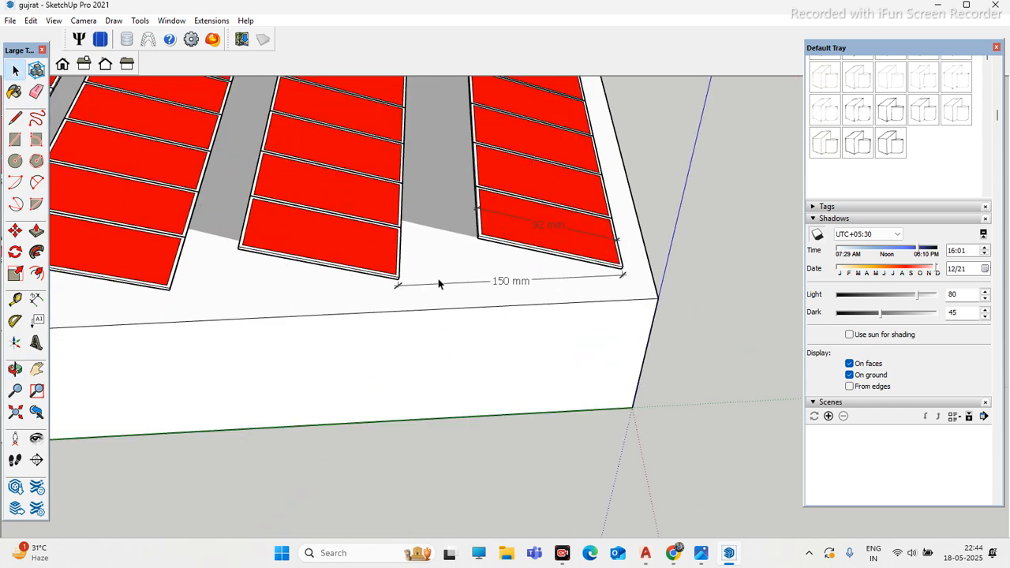
scroll(456, 282, up, 2)
middle_drag(497, 294, 571, 261)
scroll(487, 275, down, 3)
scroll(526, 257, up, 3)
Step: Rotate the end panel of the dimensioned front row about its lower corner to flatten its tilt
click(573, 262)
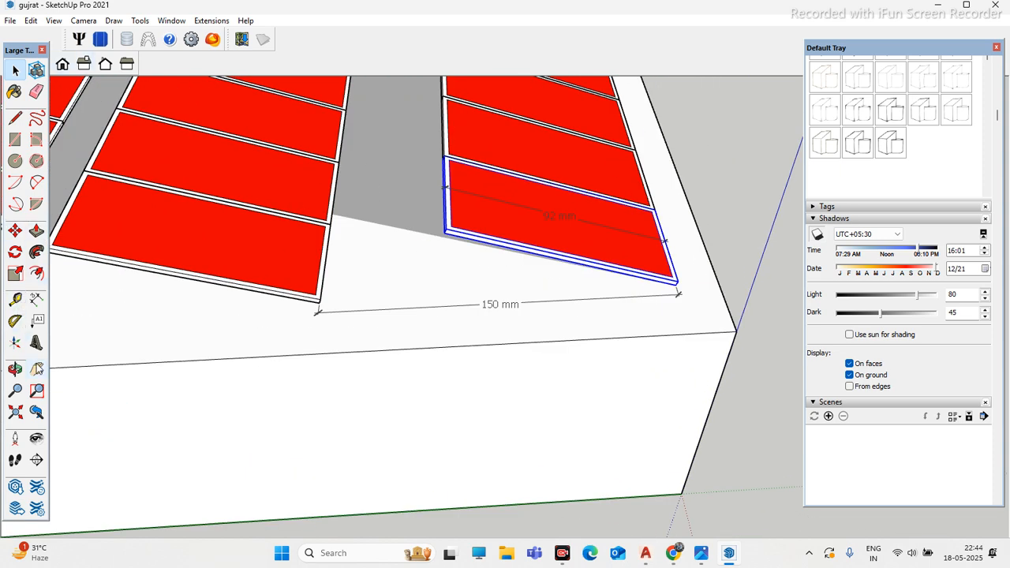
click(15, 253)
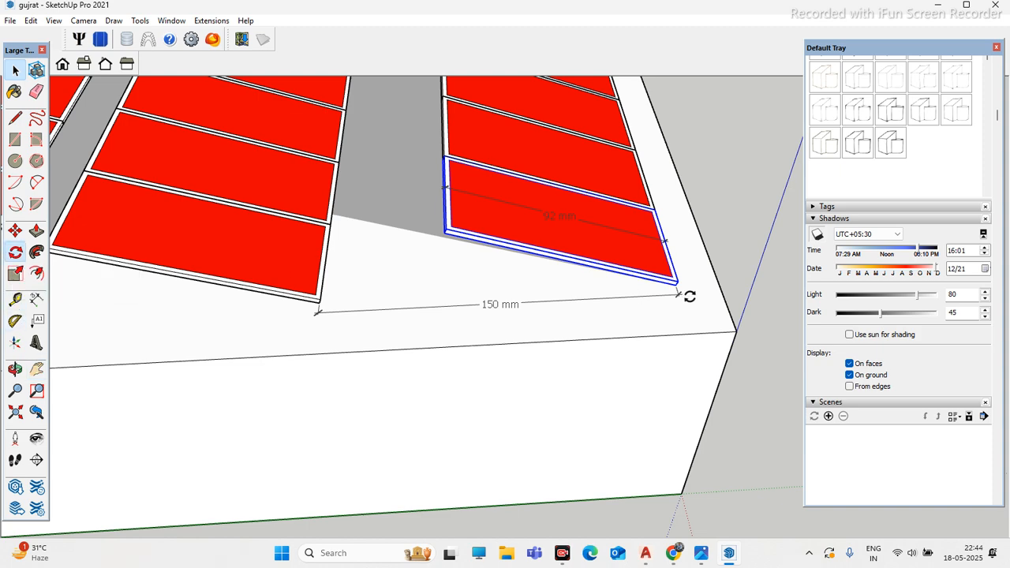
scroll(669, 286, up, 4)
click(673, 278)
click(475, 233)
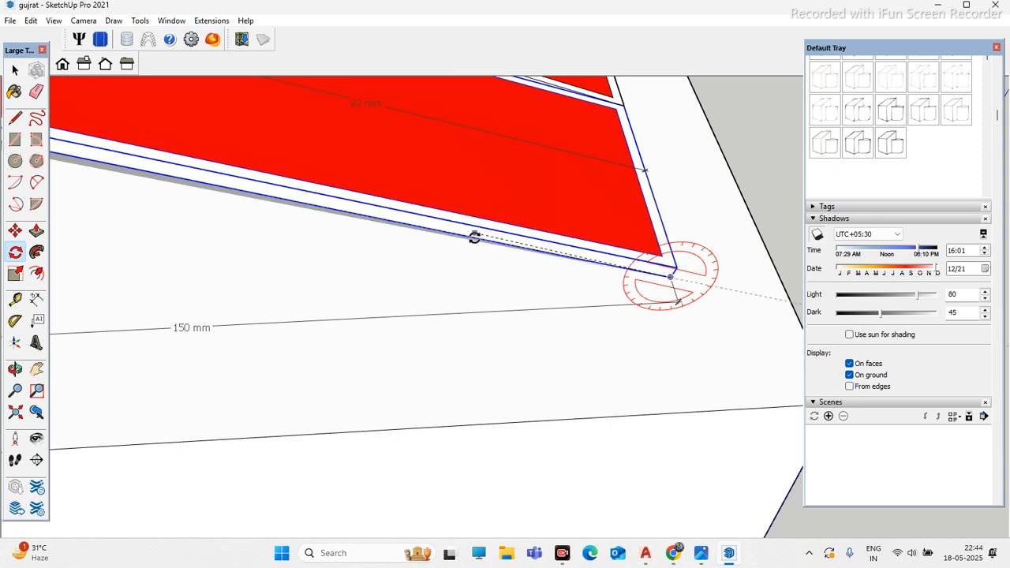
click(475, 250)
scroll(614, 310, down, 3)
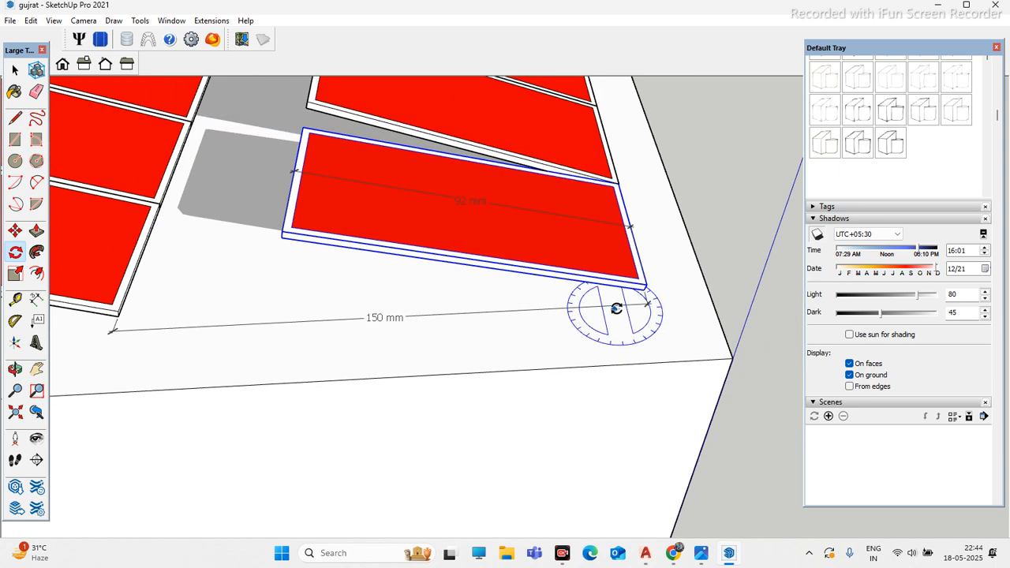
scroll(614, 309, down, 2)
scroll(293, 221, up, 1)
scroll(372, 232, up, 2)
Step: Try the shadow time at 08:56 and 09:30 while inspecting the end panel of the second row
click(14, 69)
click(291, 312)
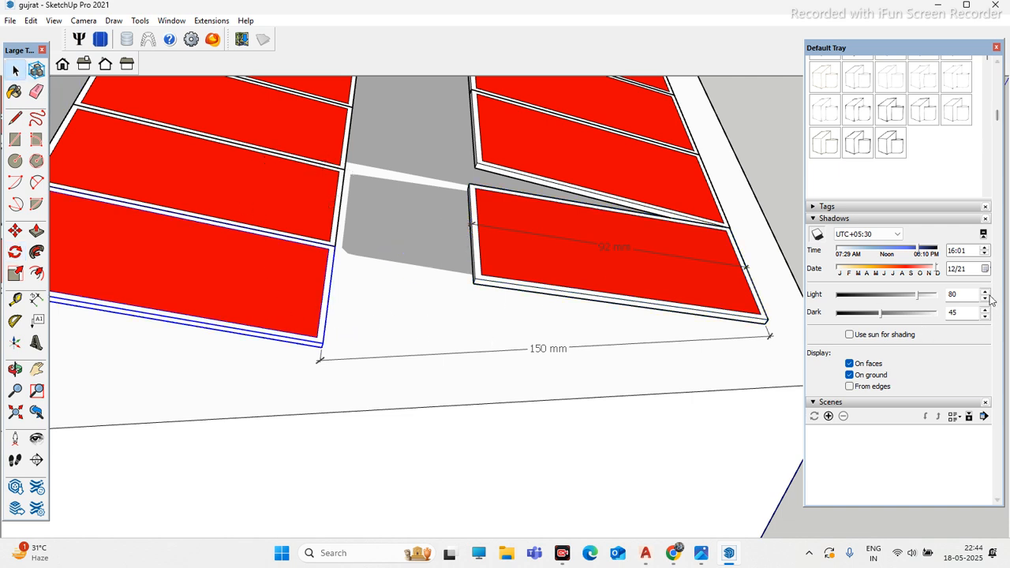
click(859, 253)
drag(859, 253, 852, 253)
scroll(344, 237, up, 2)
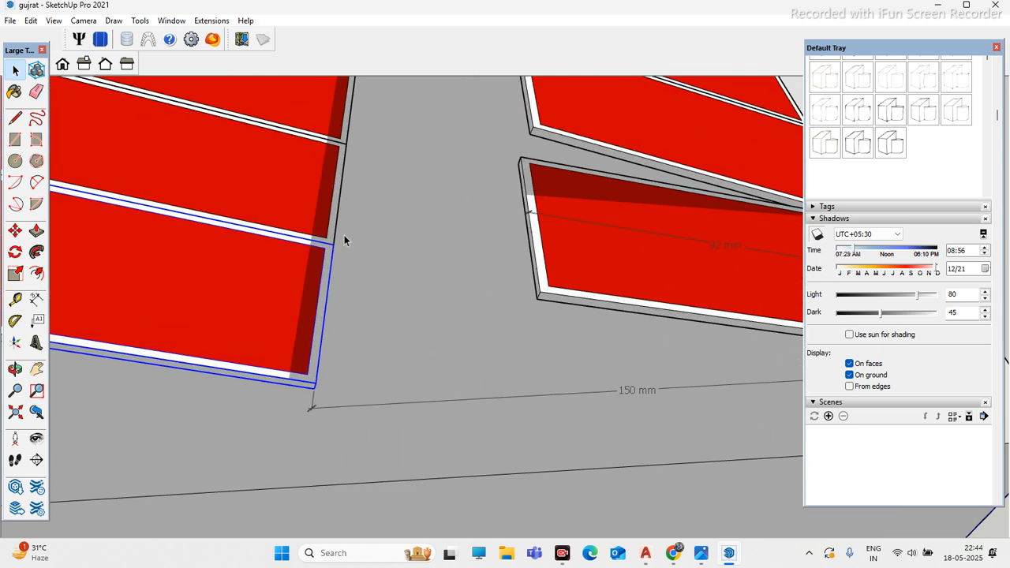
drag(852, 253, 858, 252)
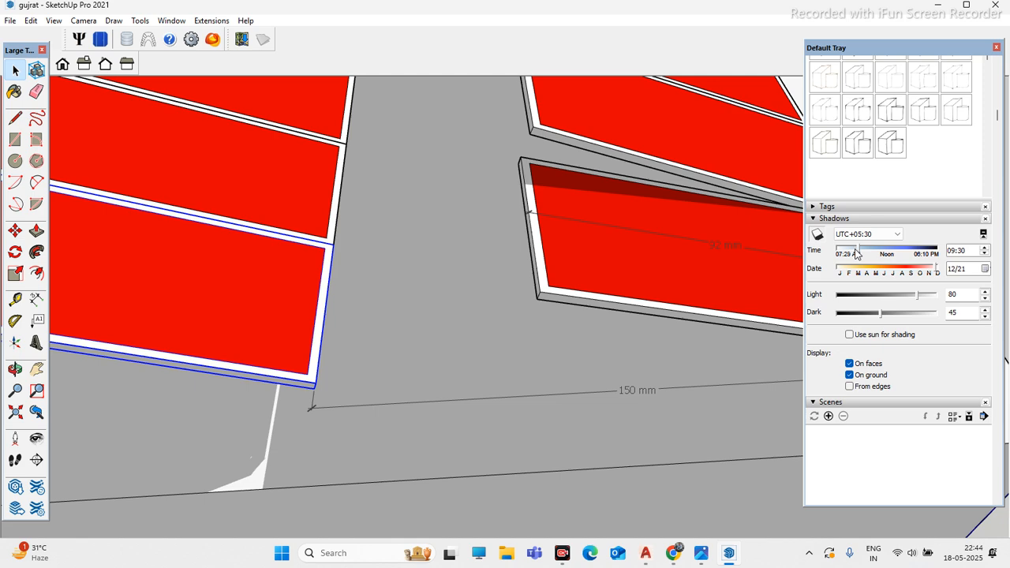
scroll(192, 286, up, 3)
scroll(347, 327, down, 3)
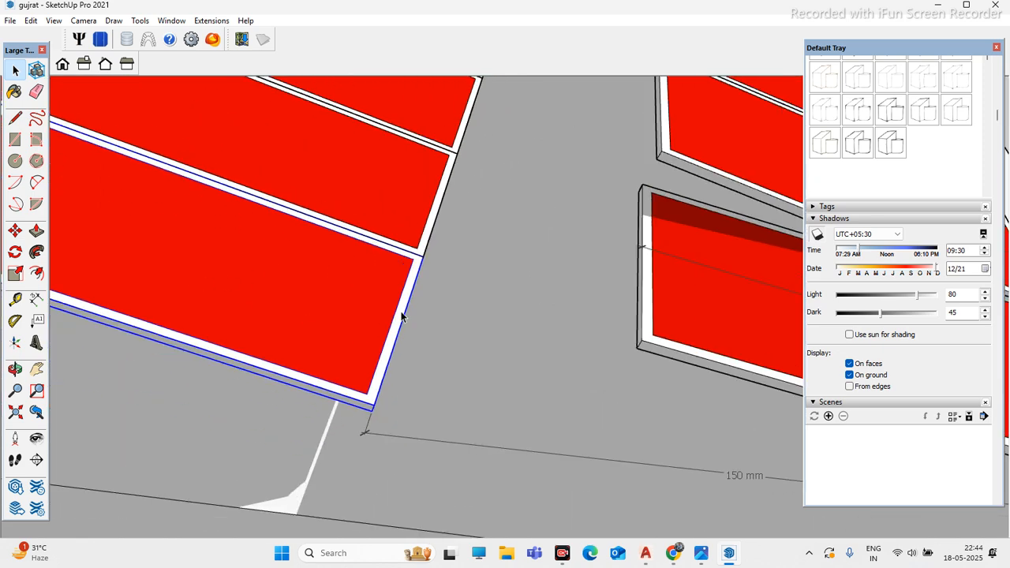
Step: Delete the other panels of the front row, keeping only the re-tilted end panel with the 92 mm dimension
scroll(401, 316, down, 2)
scroll(633, 225, up, 2)
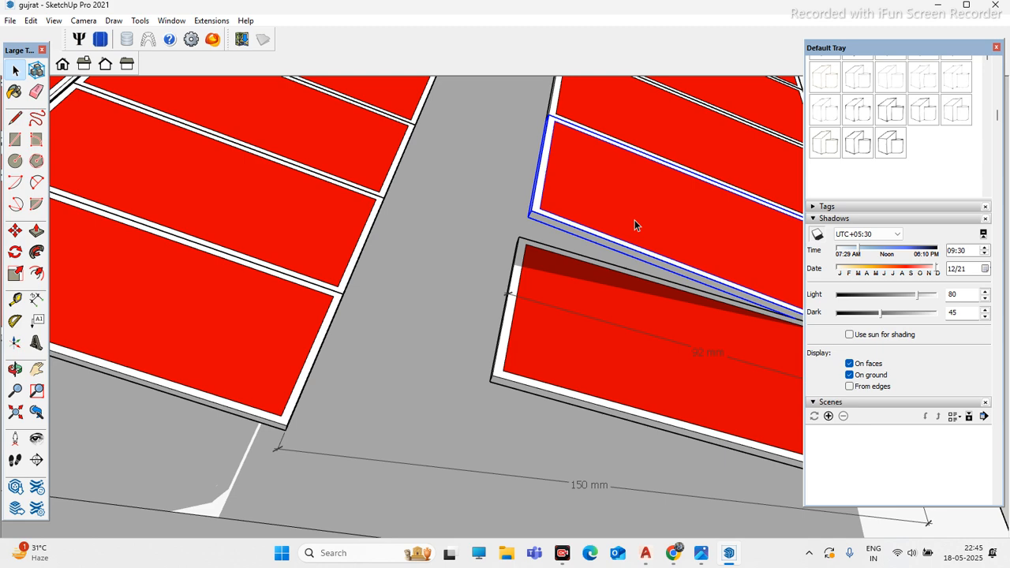
scroll(635, 224, down, 3)
scroll(643, 150, up, 2)
scroll(634, 170, down, 3)
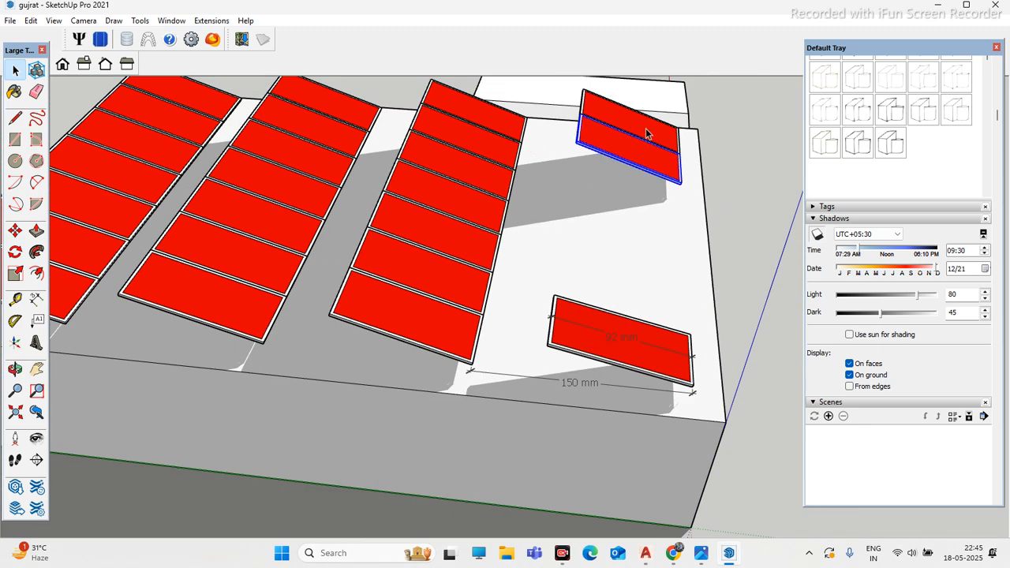
click(645, 134)
key(Delete)
scroll(458, 356, up, 2)
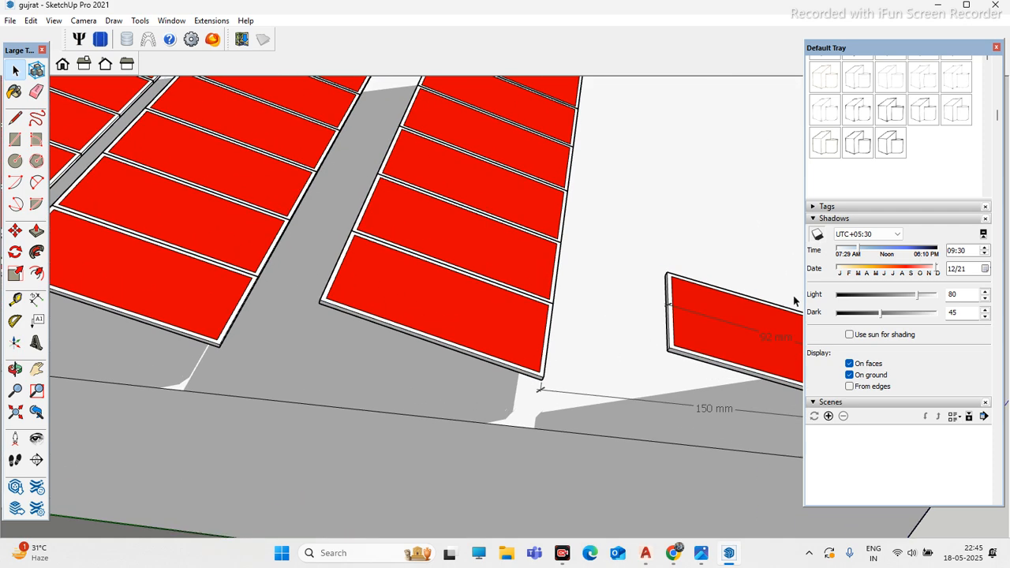
scroll(400, 348, down, 2)
Step: Rotate the single front panel about its lower corner to readjust its tilt
click(618, 334)
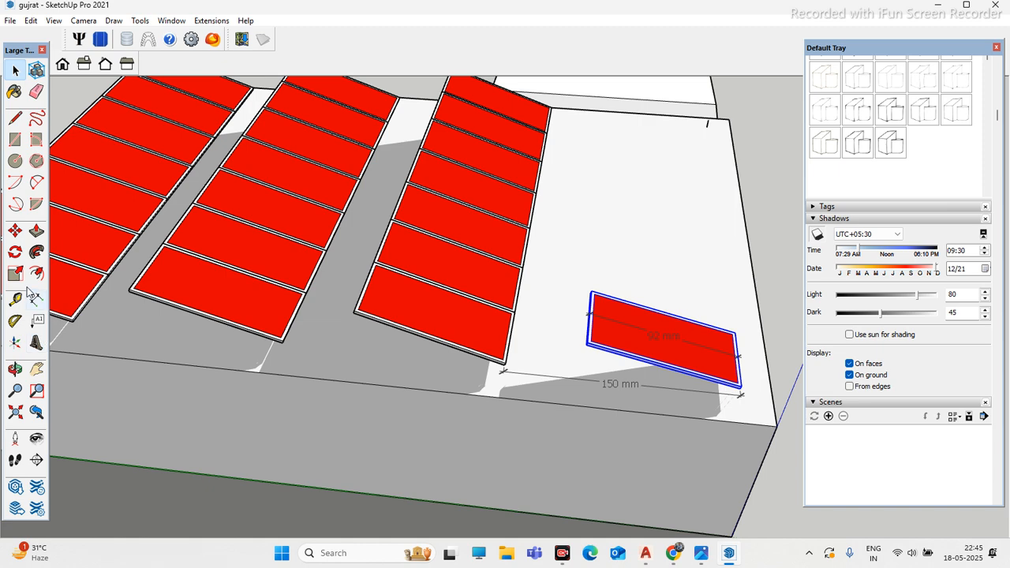
click(15, 252)
scroll(732, 394, up, 1)
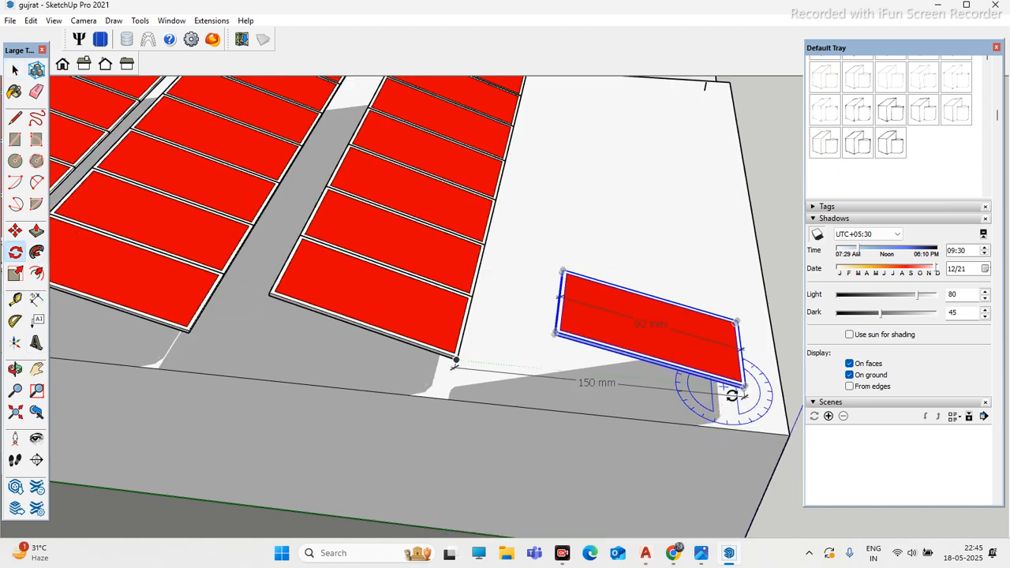
scroll(732, 395, up, 2)
click(742, 386)
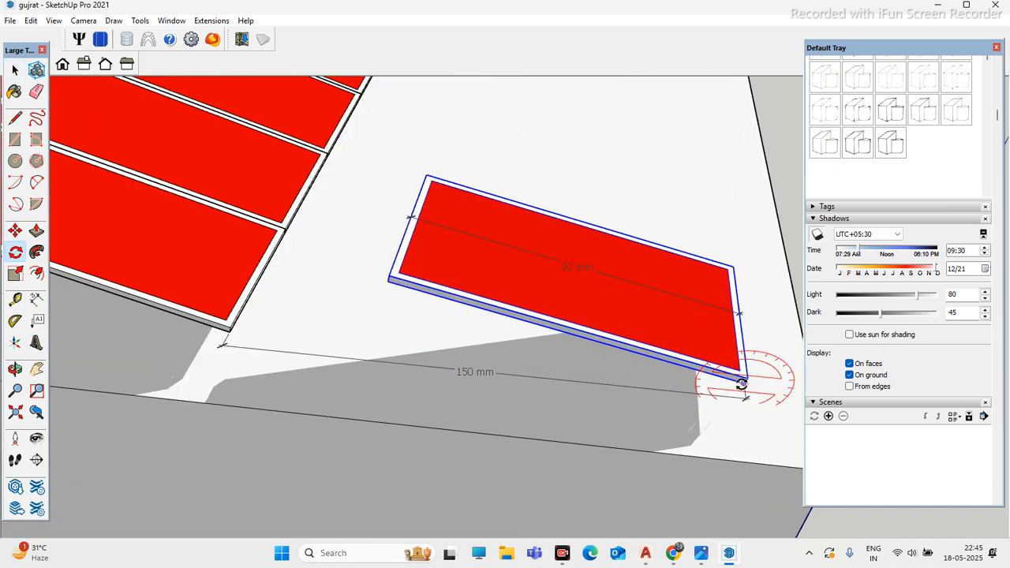
click(393, 284)
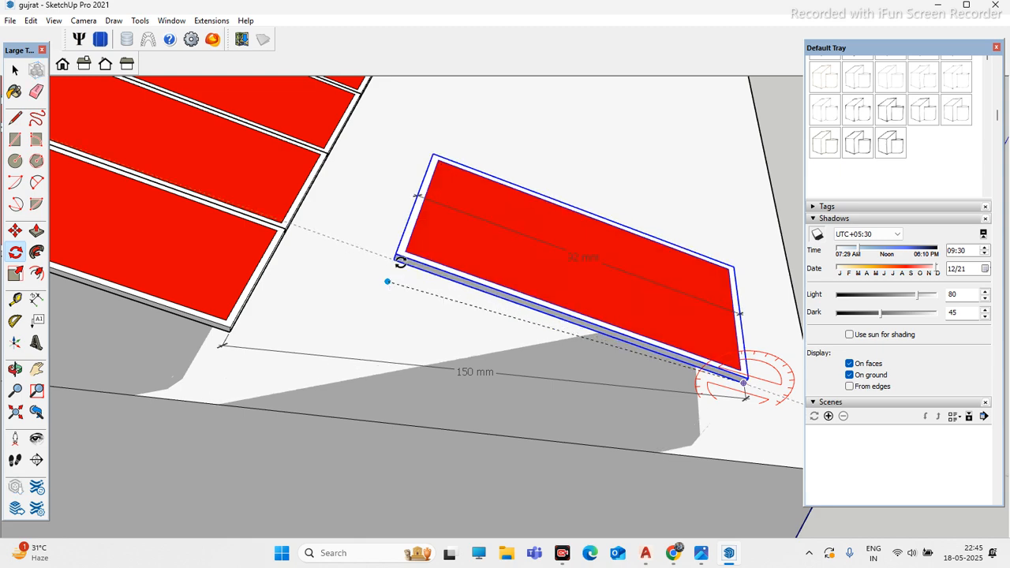
click(456, 351)
scroll(459, 352, down, 2)
Step: Test the single panel's shadow on the roof at 11:05 and 15:19
drag(854, 254, 873, 252)
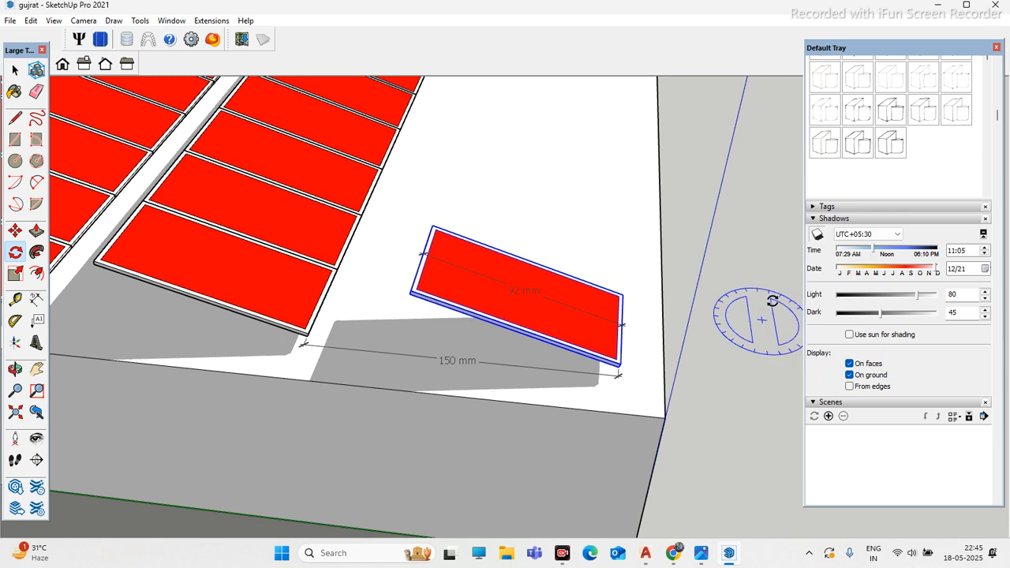
click(22, 72)
click(622, 252)
middle_drag(622, 252, 671, 272)
drag(866, 245, 912, 251)
middle_drag(768, 280, 651, 249)
scroll(412, 304, down, 5)
scroll(422, 299, up, 5)
scroll(593, 307, up, 2)
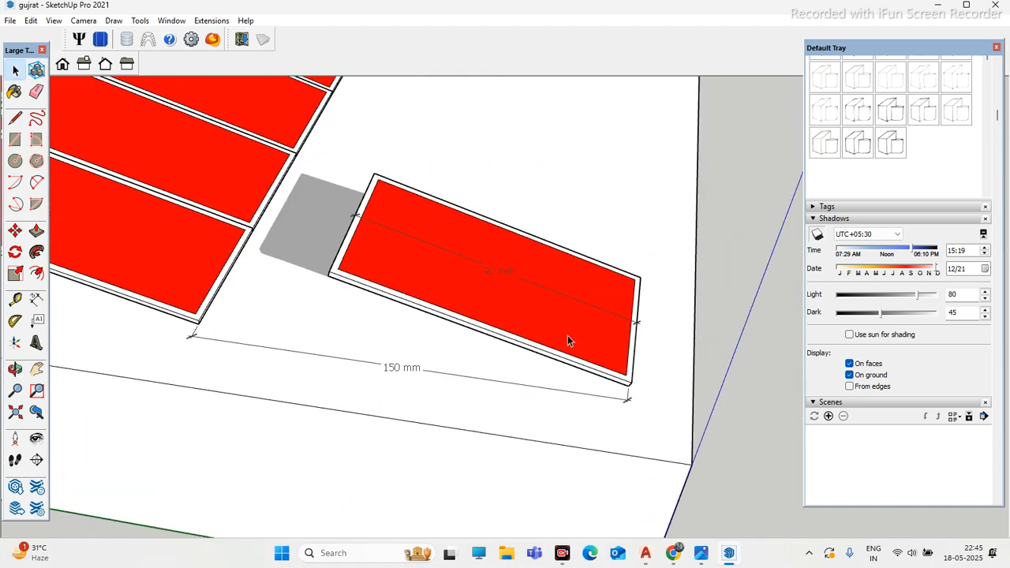
Step: Set the shadow time to 13:19 and examine the single panel's shadow from both sides
drag(850, 252, 891, 247)
middle_drag(505, 284, 520, 306)
scroll(520, 306, up, 3)
click(519, 306)
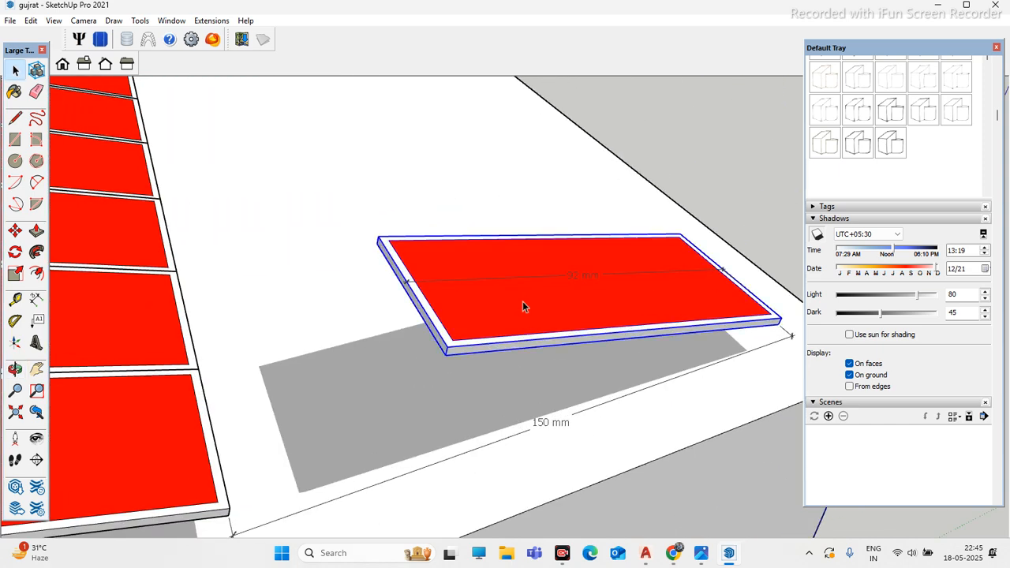
scroll(506, 307, down, 3)
scroll(505, 301, down, 2)
click(754, 219)
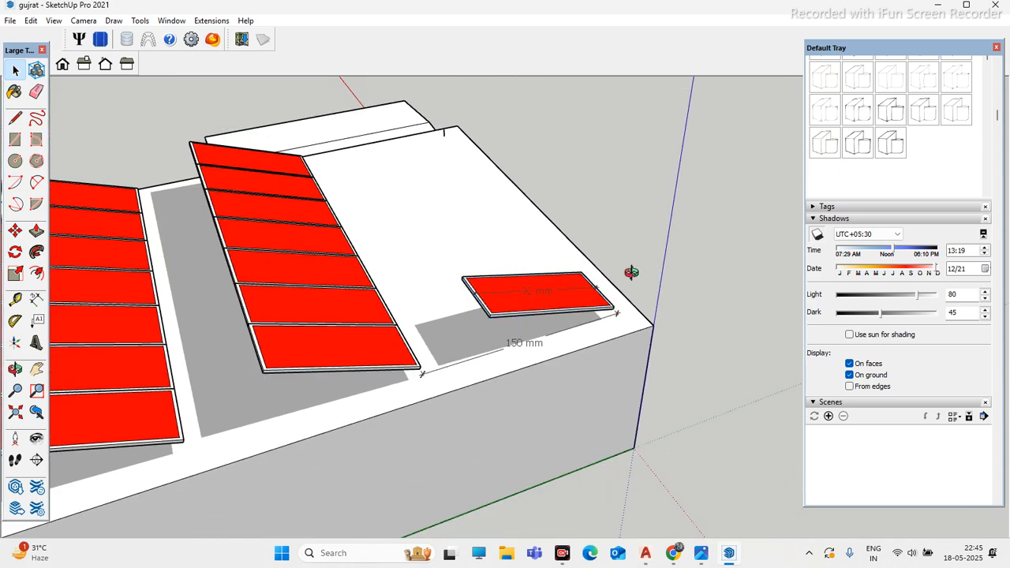
middle_drag(633, 280, 355, 329)
scroll(389, 317, up, 3)
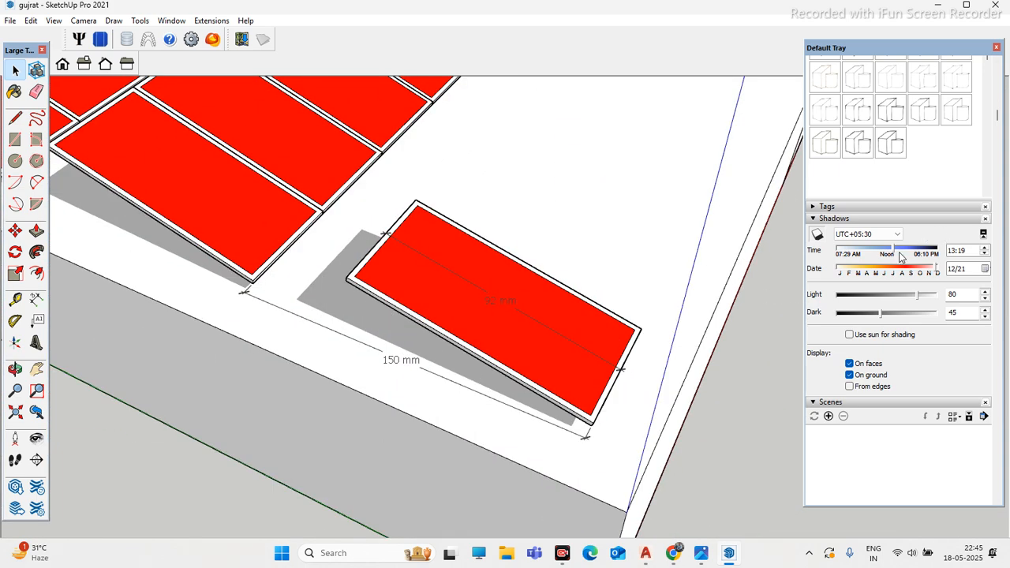
Step: Set the shadow time to 09:38 and select the single front panel
drag(892, 251, 859, 250)
mouse_move(520, 292)
middle_down()
mouse_move(343, 334)
mouse_move(455, 333)
middle_up()
click(455, 333)
key(m)
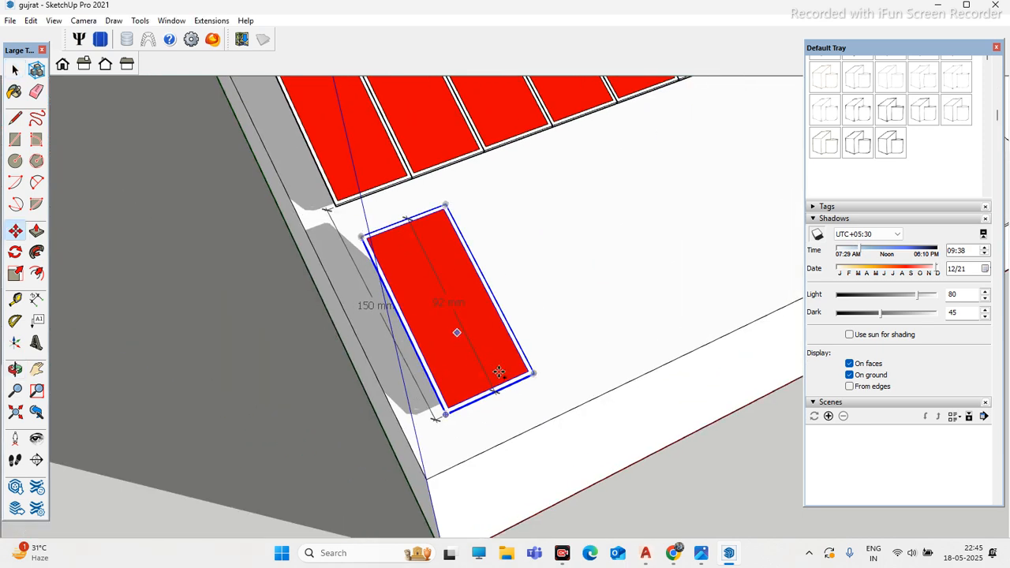
scroll(480, 410, up, 3)
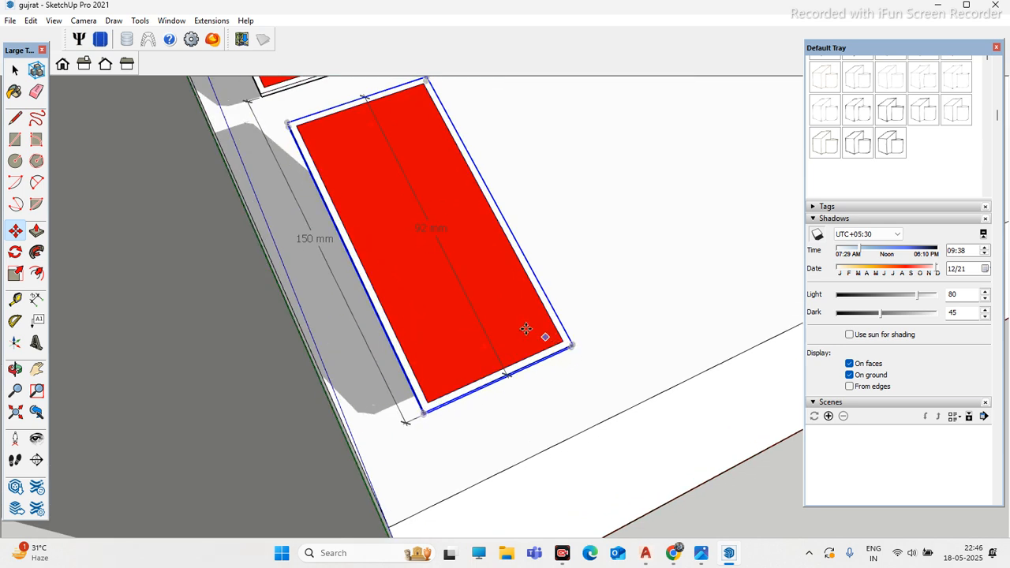
click(15, 69)
scroll(400, 276, down, 2)
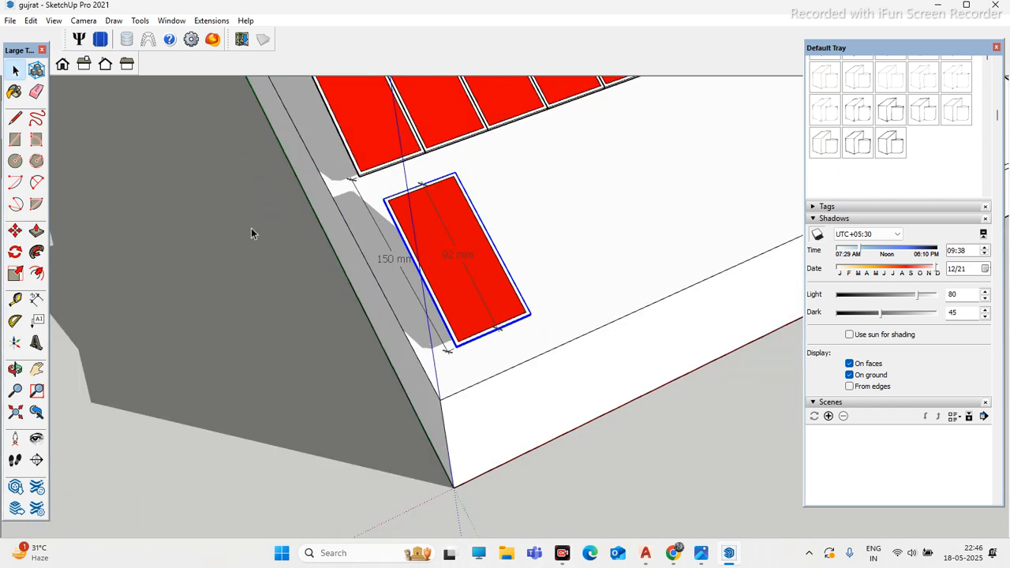
Step: Copy the front panel edge to edge from its lower corner and array the copies along the roof to rebuild the front row
scroll(411, 149, up, 3)
key(m)
click(497, 534)
key(ctrl)
click(638, 461)
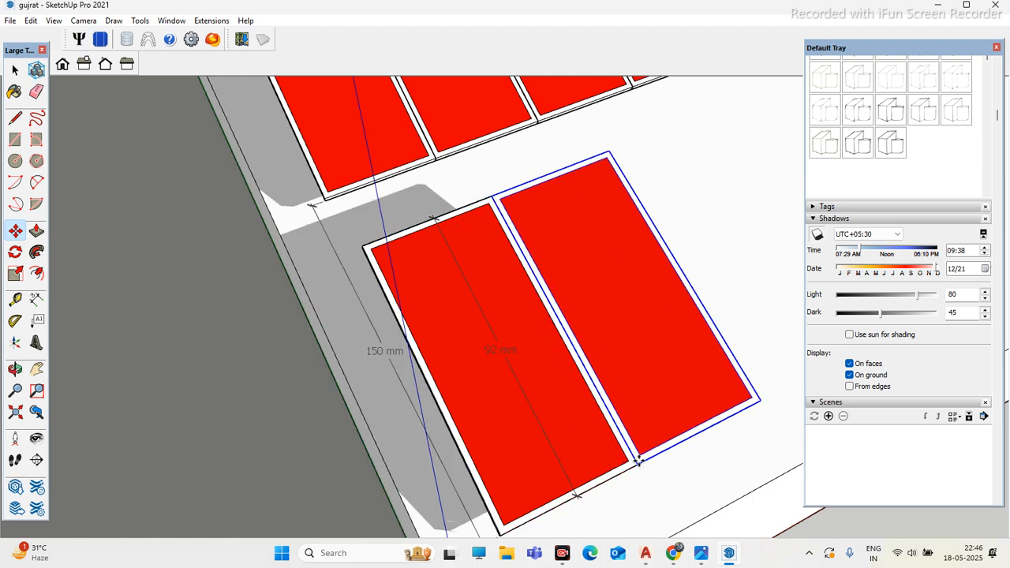
text(10x)
key(Return)
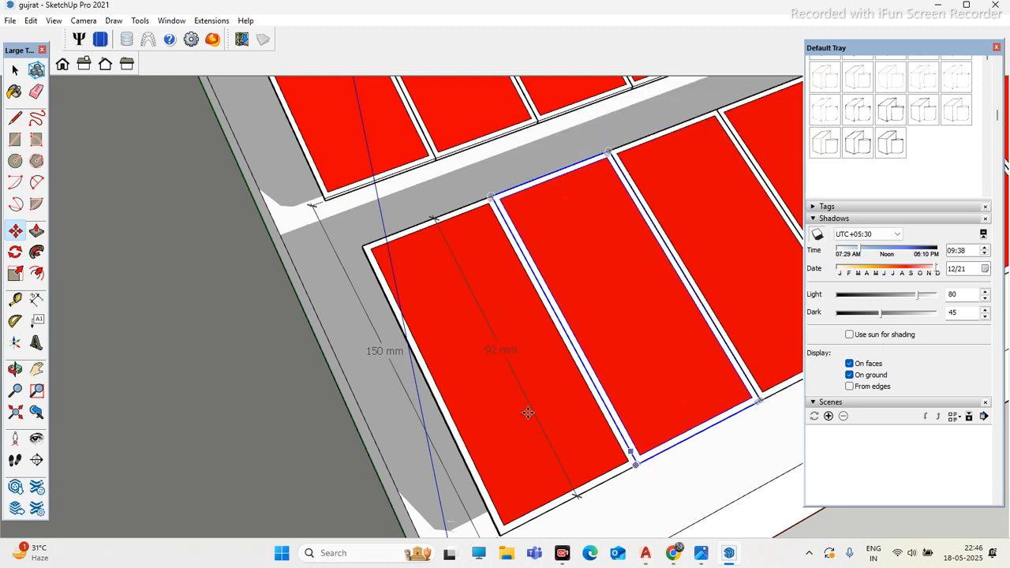
Step: Set the shadow time to 08:56 and inspect the shadow that the rebuilt front row casts towards the second row
scroll(412, 339, down, 2)
middle_drag(661, 313, 214, 113)
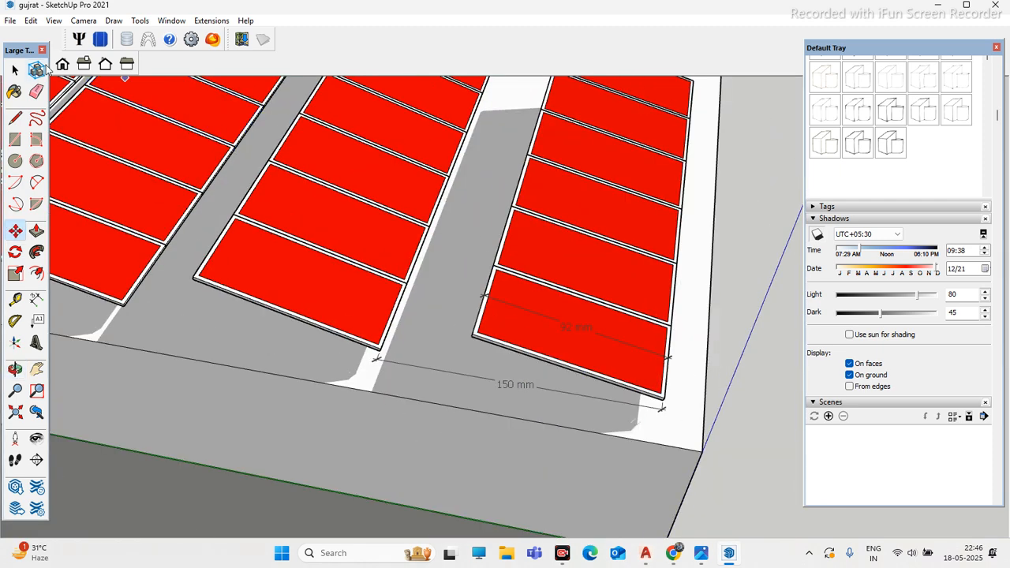
click(15, 70)
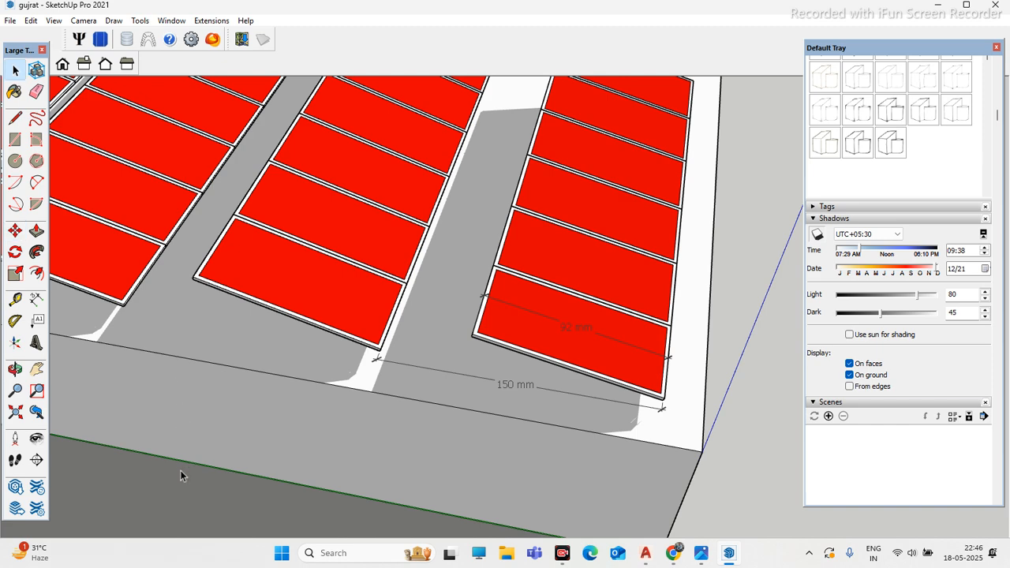
scroll(415, 278, up, 2)
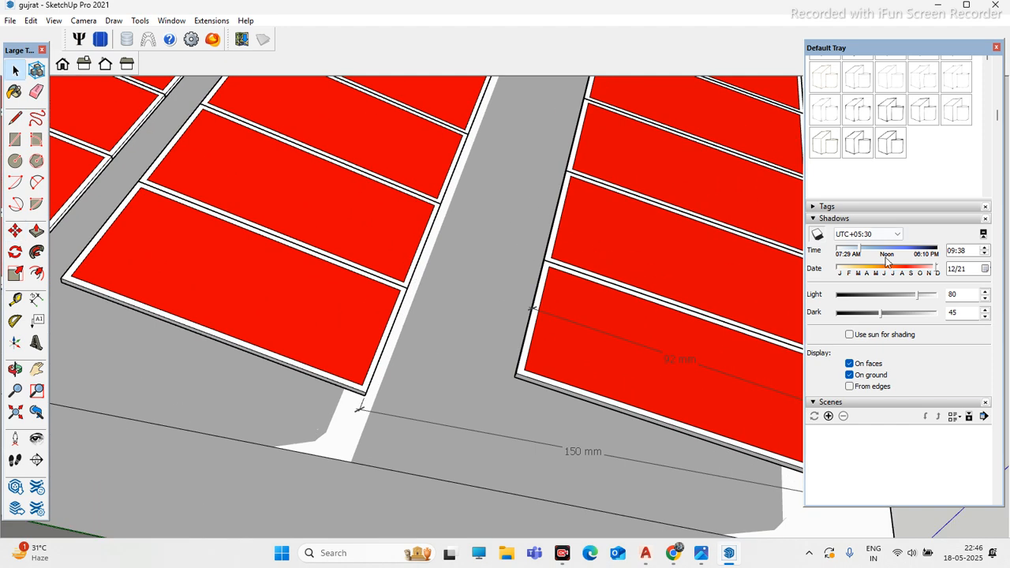
drag(854, 249, 852, 249)
scroll(497, 284, down, 2)
click(537, 298)
shift+click(554, 267)
shift+click(570, 208)
shift+click(580, 139)
shift+click(596, 111)
shift+click(605, 86)
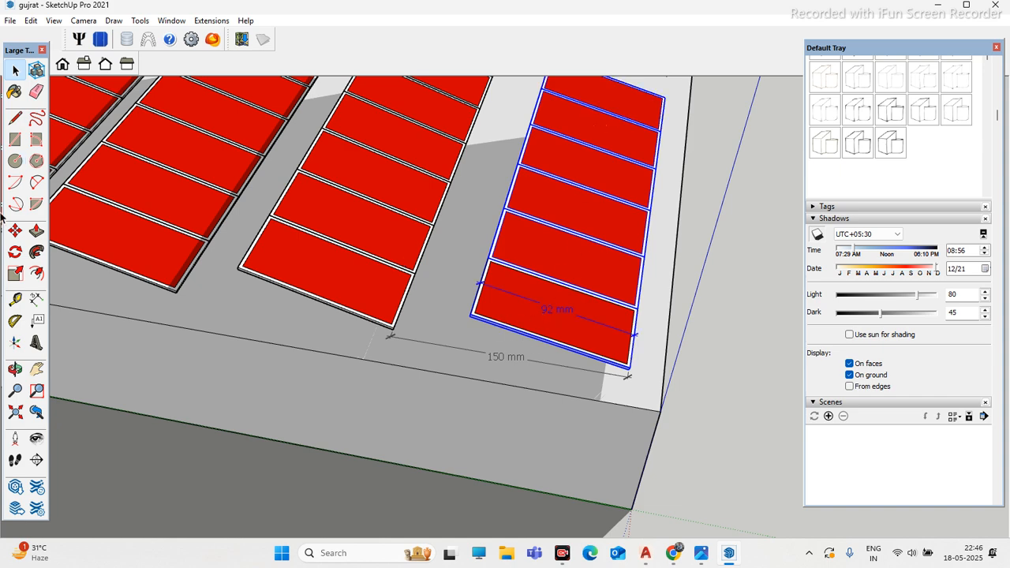
middle_drag(181, 300, 490, 327)
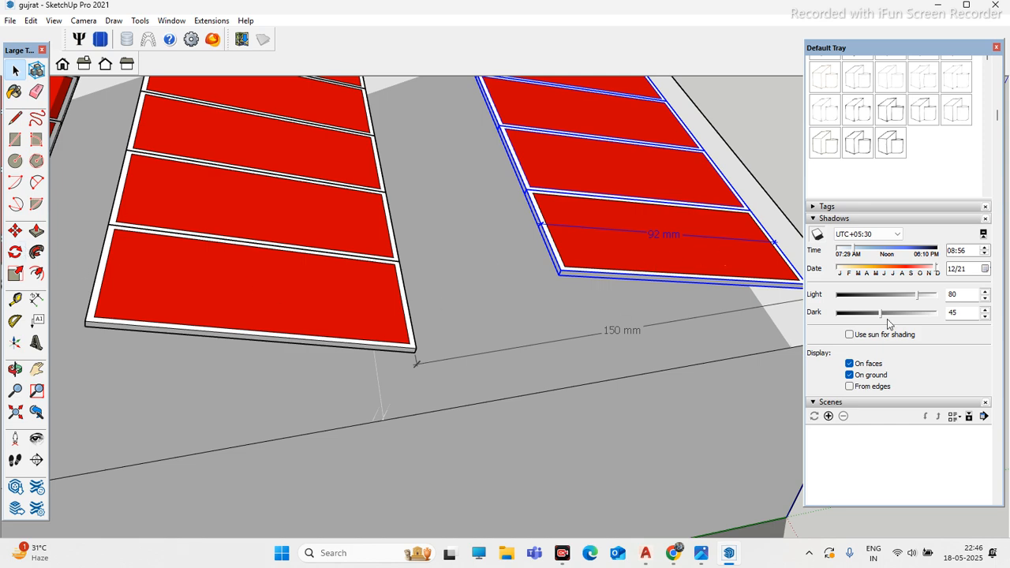
click(765, 108)
Step: Select the front row's panels and rotate them about the end panel's outer lower corner to steepen the row's tilt
middle_drag(405, 195, 319, 219)
scroll(396, 268, up, 4)
scroll(319, 239, down, 3)
click(555, 280)
scroll(555, 280, down, 3)
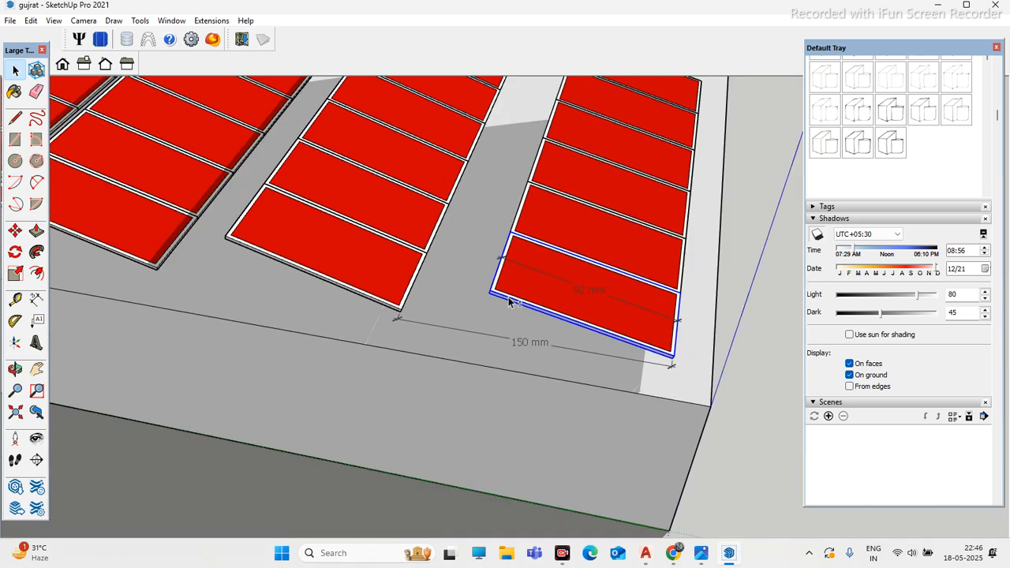
scroll(599, 193, up, 3)
shift+click(598, 191)
shift+click(608, 139)
shift+click(626, 102)
click(15, 252)
middle_drag(462, 367, 727, 285)
scroll(719, 279, up, 2)
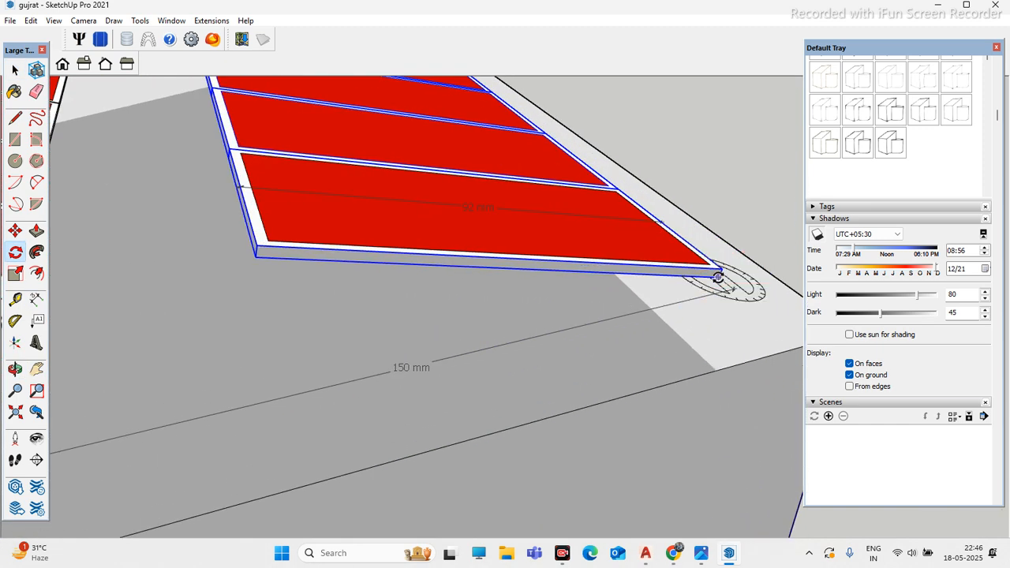
scroll(712, 267, up, 1)
click(713, 269)
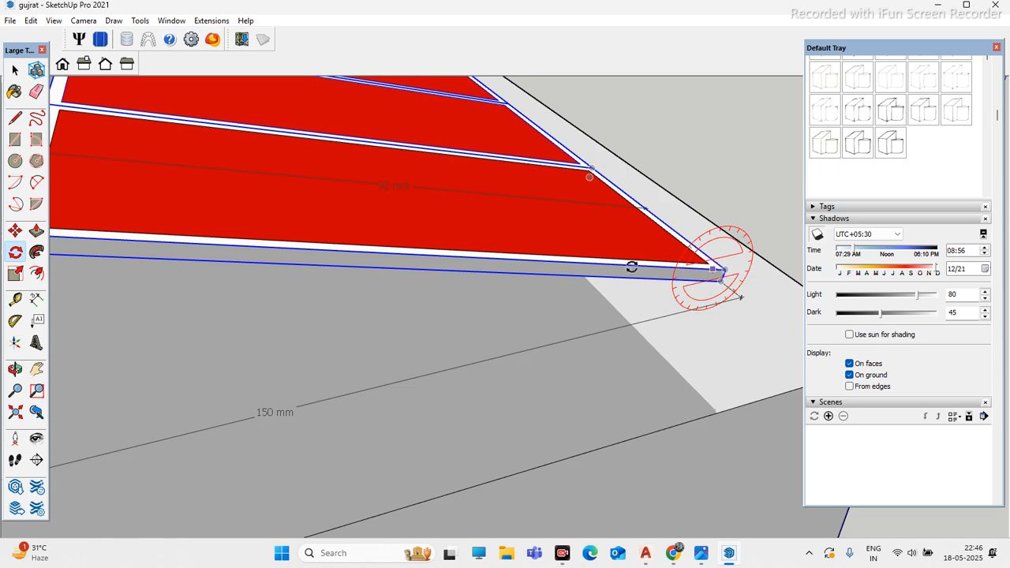
click(393, 252)
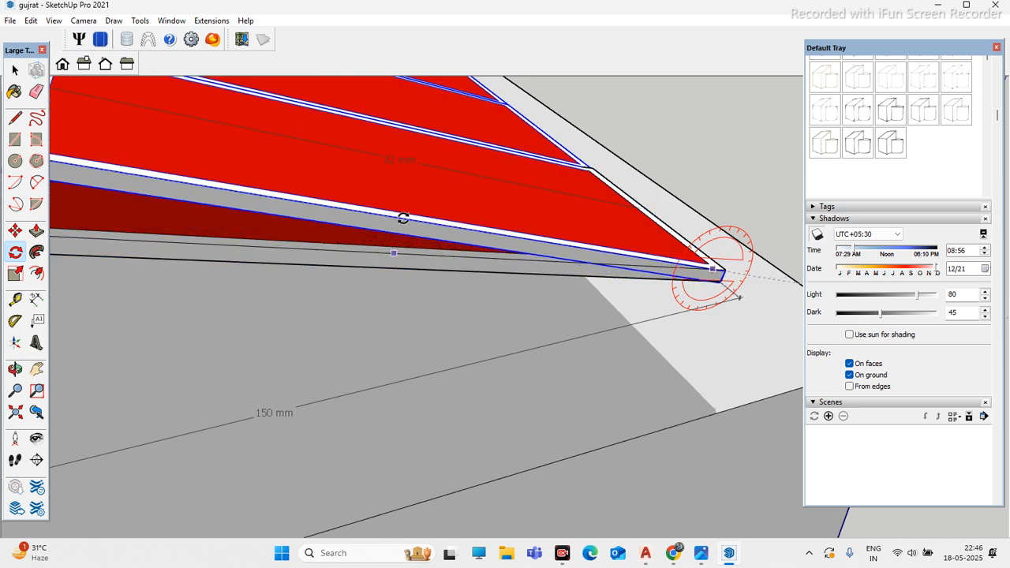
click(401, 217)
Step: Delete the duplicate flat panel left beneath the end of the tilted front row
scroll(401, 218, down, 2)
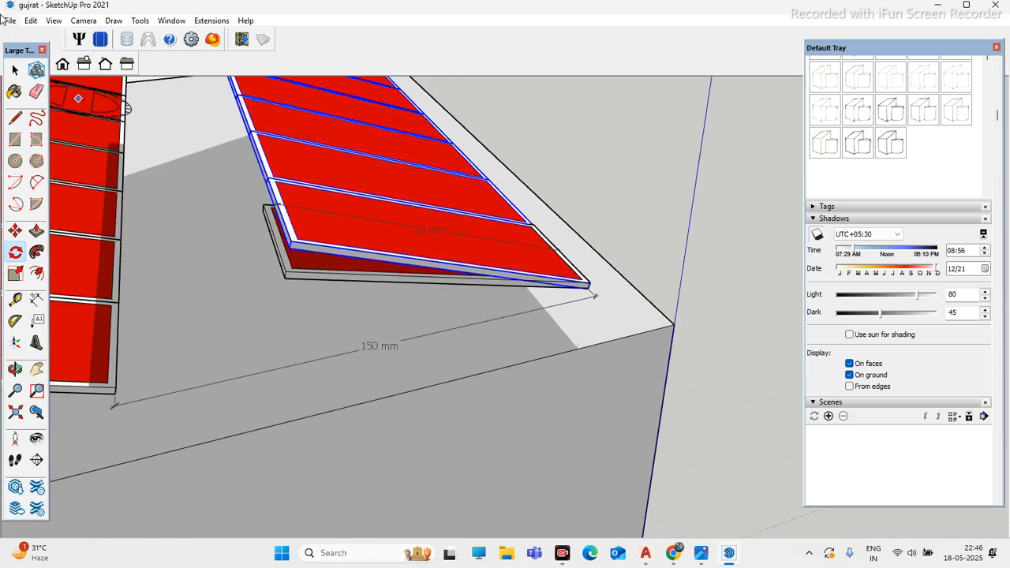
click(18, 69)
scroll(317, 291, up, 1)
click(325, 267)
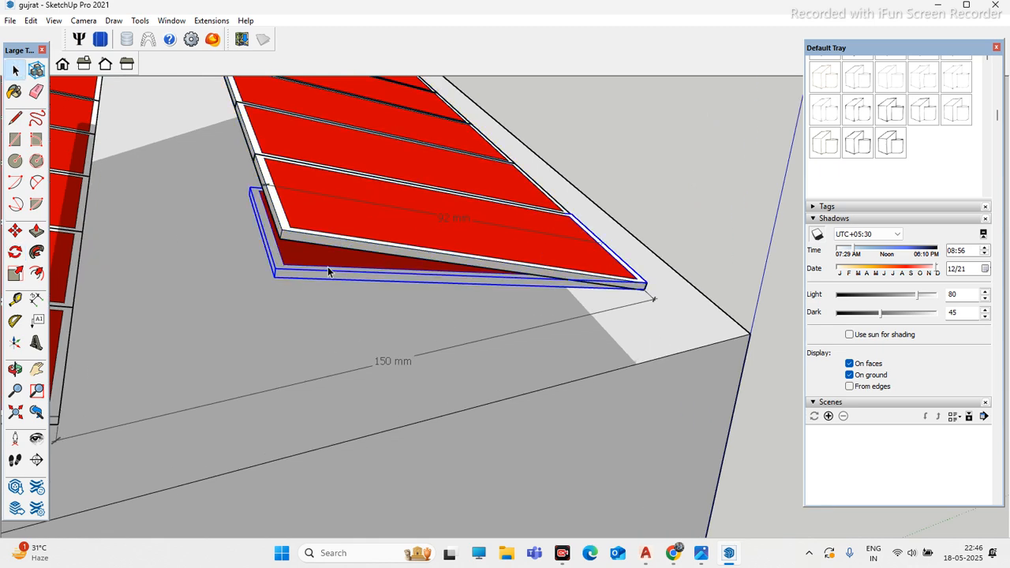
key(Delete)
Step: Examine the shadow that the steeper front row casts across the gap and onto the second row
scroll(411, 276, down, 5)
middle_drag(190, 258, 153, 293)
scroll(298, 285, up, 1)
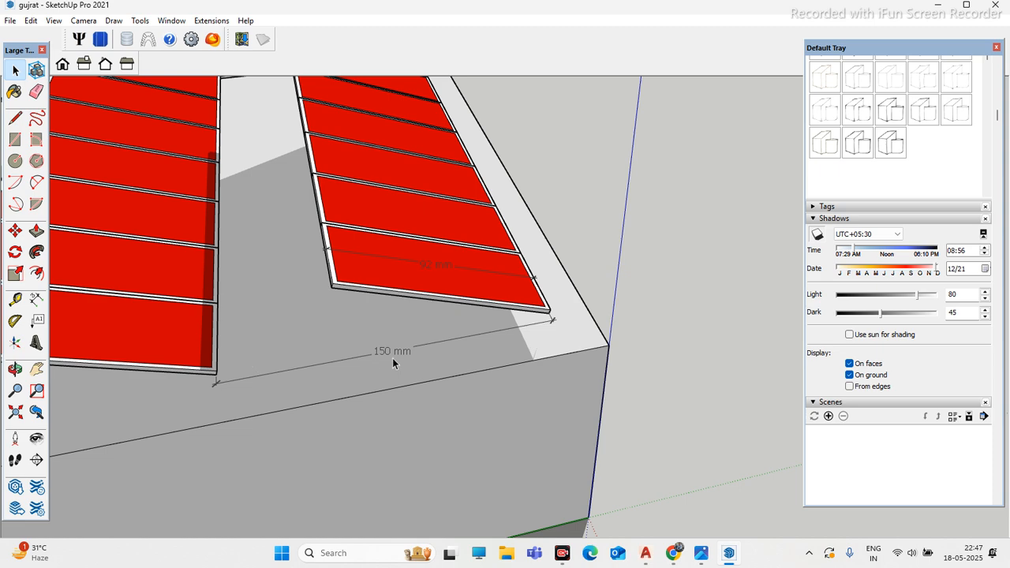
scroll(178, 332, down, 3)
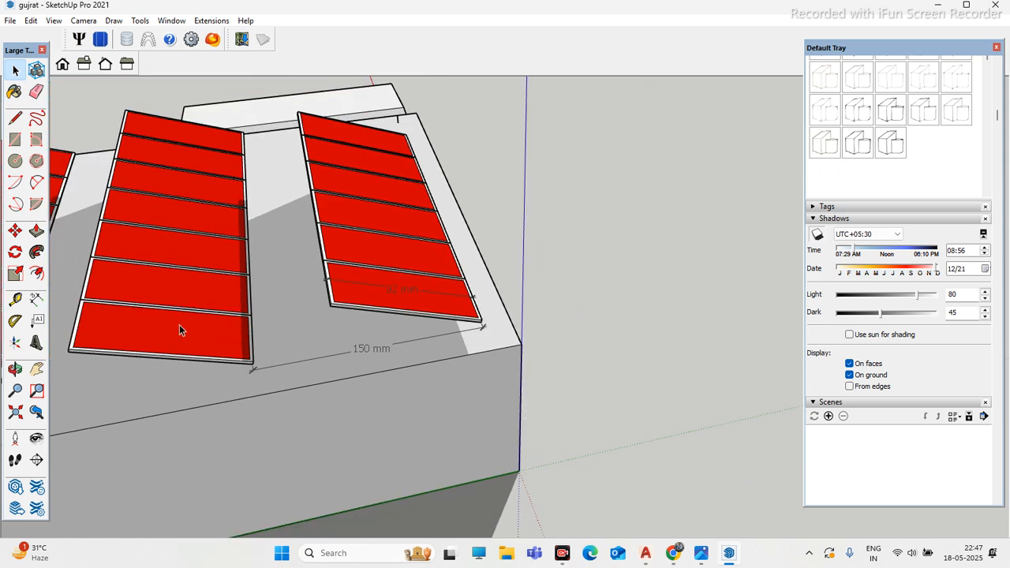
scroll(229, 335, up, 3)
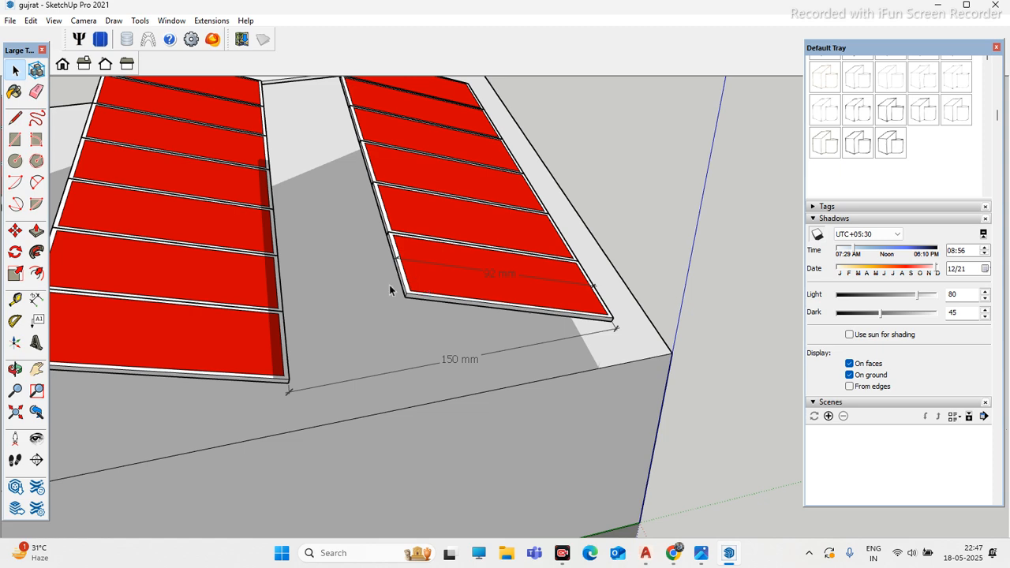
scroll(418, 281, down, 2)
scroll(406, 282, up, 2)
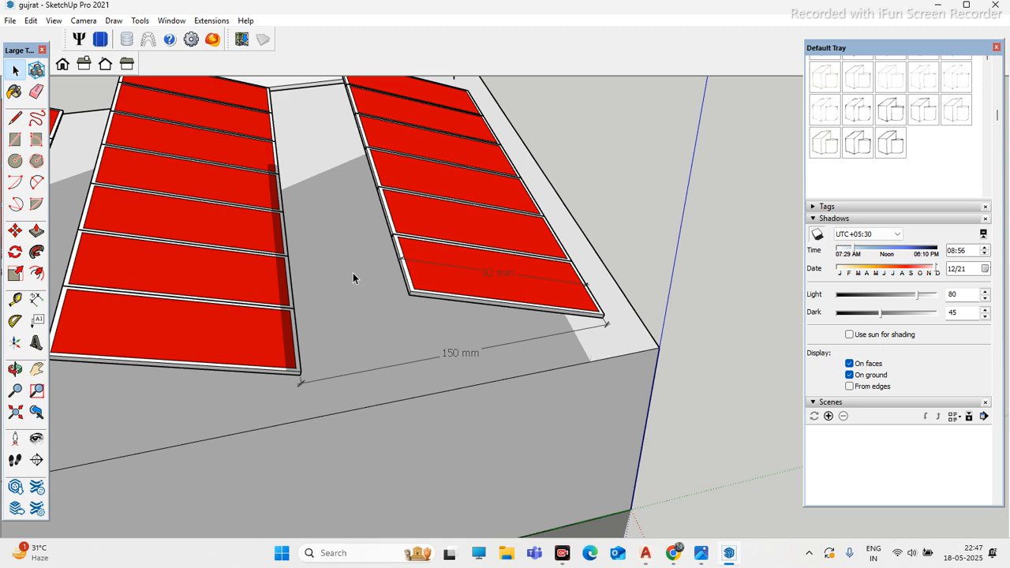
scroll(401, 276, down, 2)
mouse_move(405, 292)
middle_down()
mouse_move(267, 357)
mouse_move(248, 316)
middle_up()
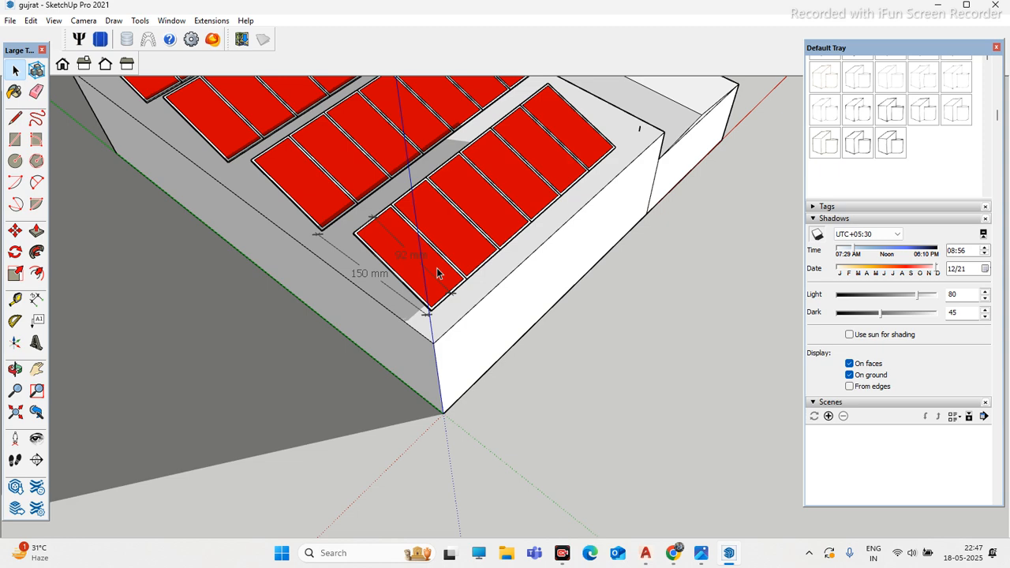
Step: Inspect the whole building and the smaller block, then compare the front row's shadow on the second row again
scroll(438, 272, down, 8)
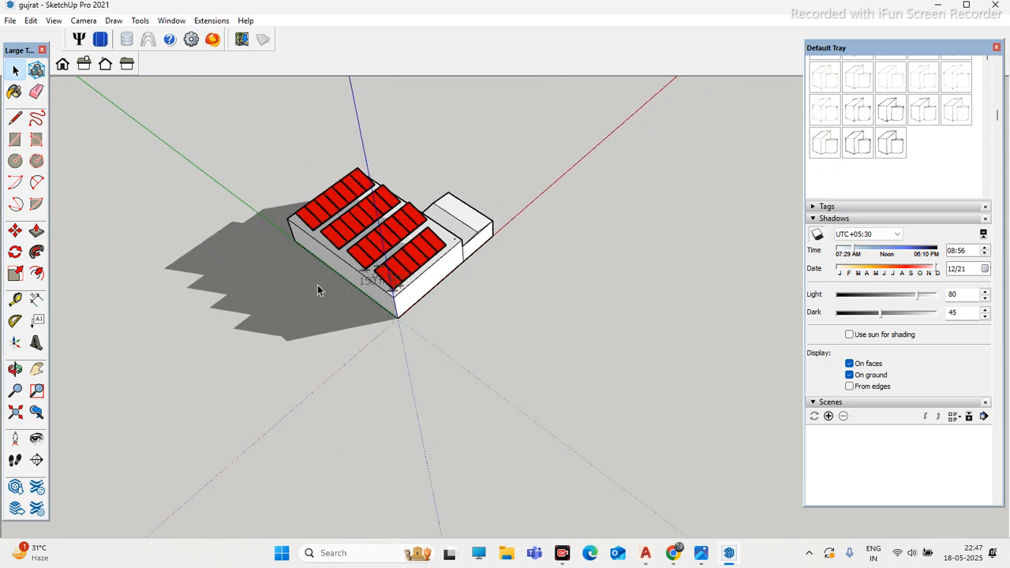
scroll(412, 273, up, 3)
scroll(412, 273, up, 5)
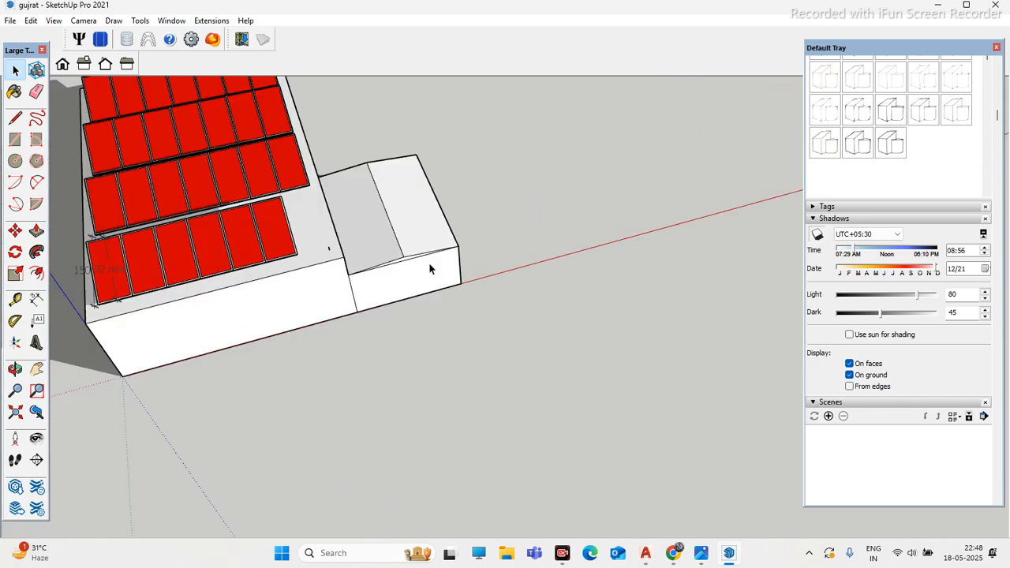
scroll(430, 245, down, 1)
scroll(451, 245, down, 4)
scroll(452, 245, up, 4)
mouse_move(473, 237)
middle_down()
mouse_move(600, 185)
mouse_move(477, 191)
mouse_move(433, 230)
mouse_move(429, 276)
middle_up()
scroll(433, 230, down, 4)
scroll(433, 229, up, 4)
scroll(429, 288, up, 3)
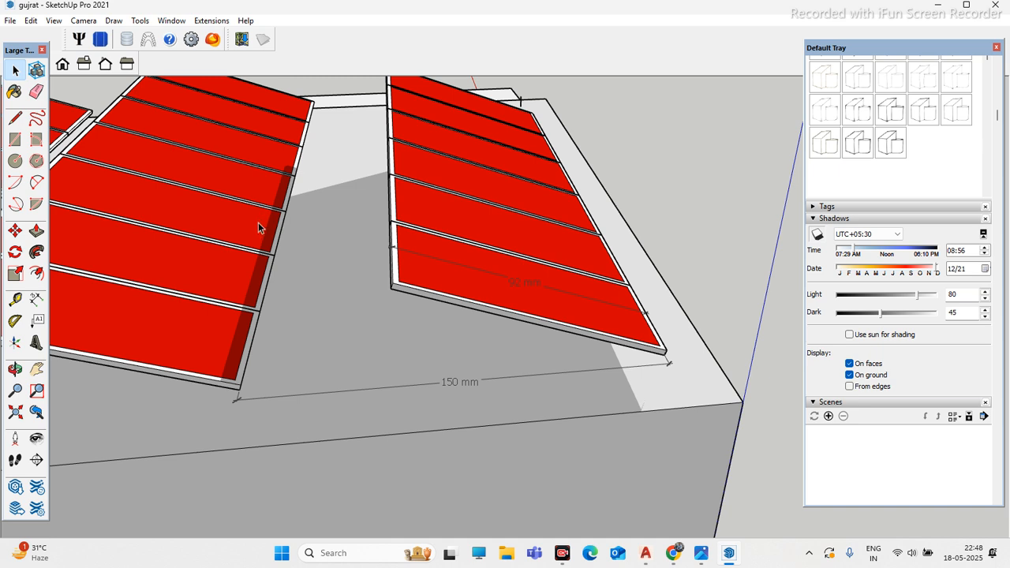
shift+click(454, 280)
shift+click(455, 223)
shift+click(446, 171)
shift+click(453, 147)
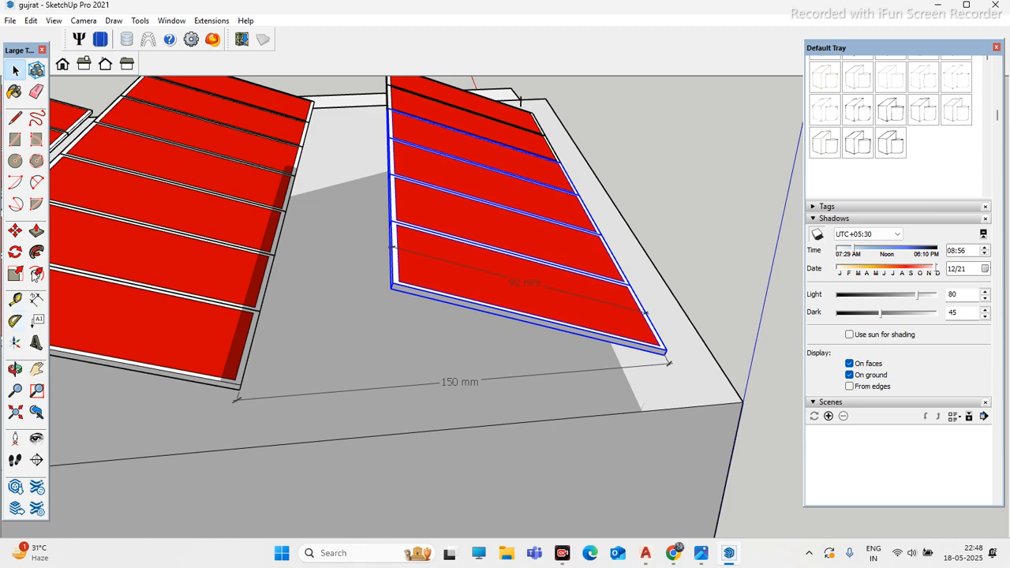
click(15, 251)
click(664, 351)
click(526, 322)
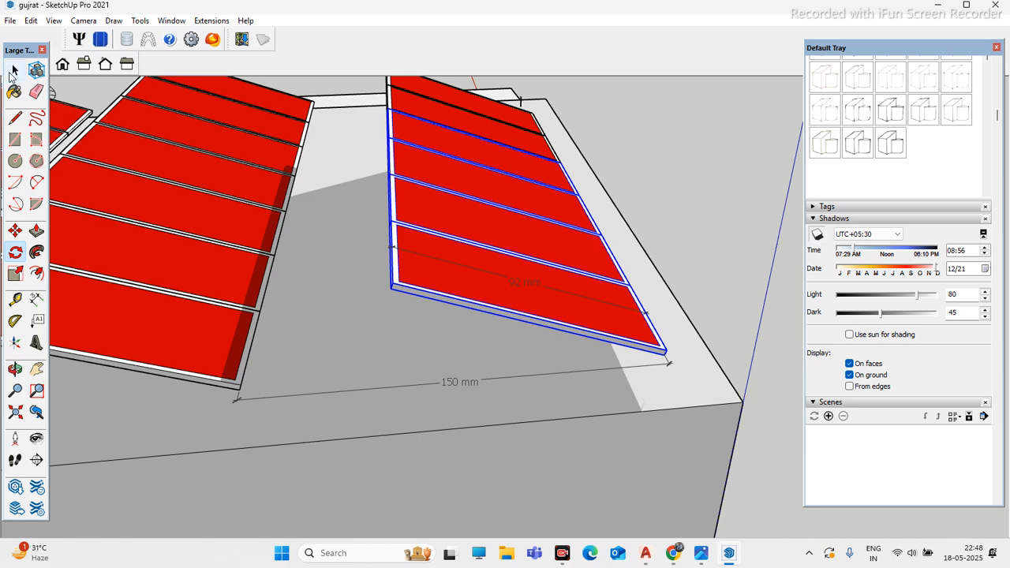
key(space)
scroll(316, 232, down, 8)
click(460, 196)
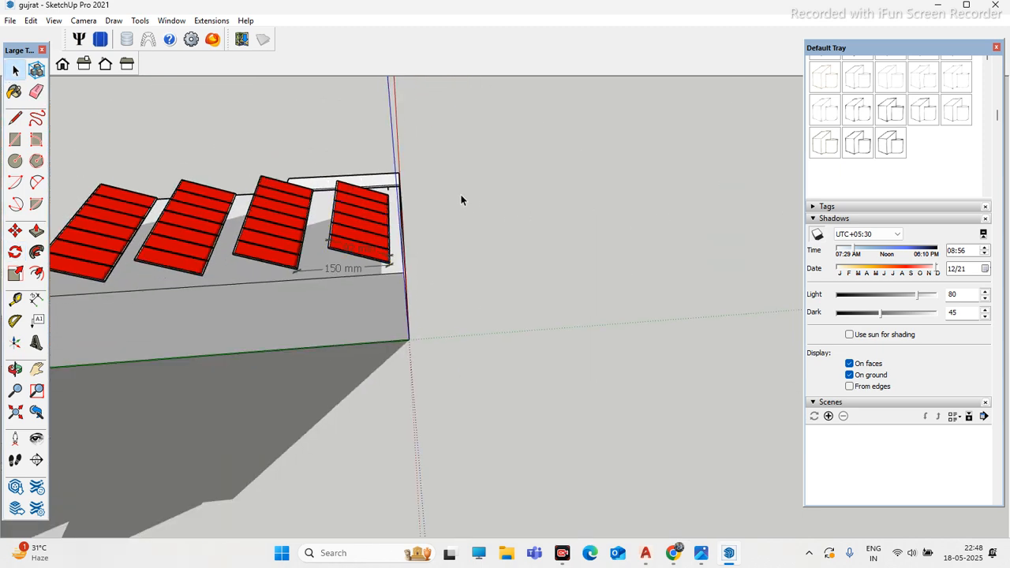
Step: Inspect the smaller block's gable roof and the four panel rows from several sides
middle_drag(460, 195, 231, 269)
scroll(401, 197, up, 4)
middle_drag(405, 190, 172, 188)
scroll(279, 220, down, 1)
scroll(680, 146, up, 2)
middle_drag(677, 145, 396, 196)
scroll(878, 172, up, 3)
scroll(712, 208, up, 8)
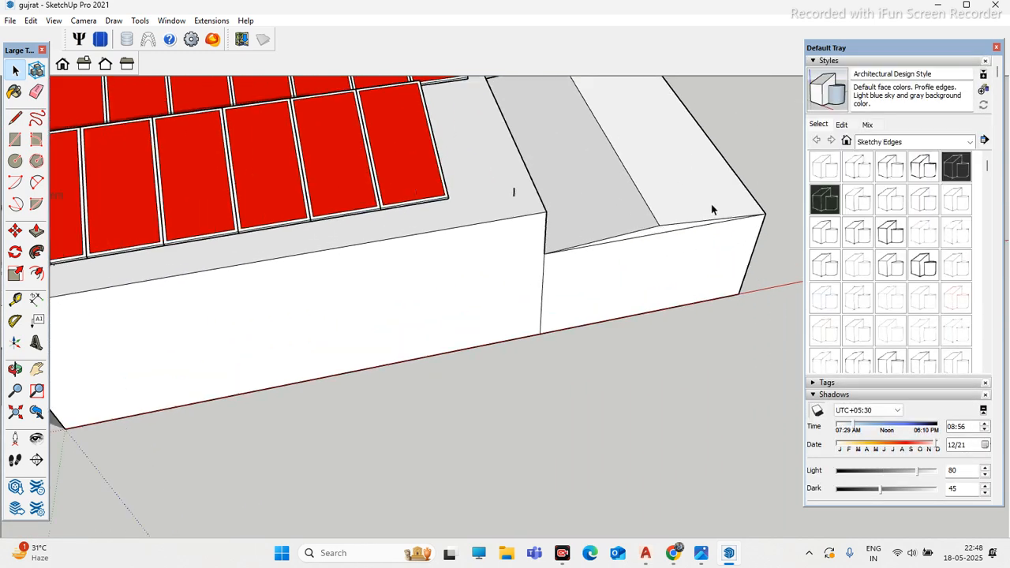
middle_drag(735, 208, 509, 215)
scroll(440, 214, down, 3)
scroll(609, 203, down, 5)
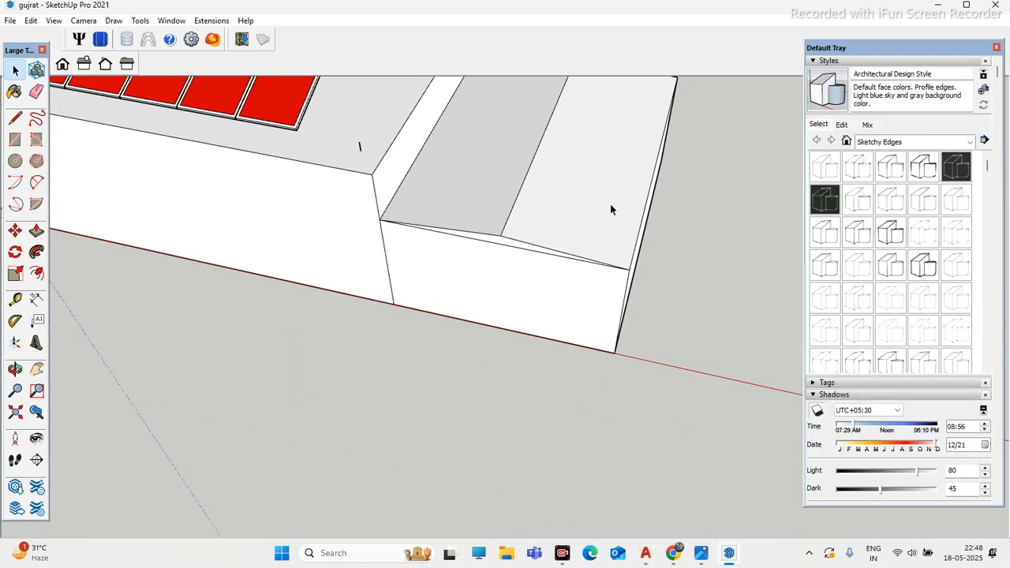
middle_drag(613, 202, 545, 216)
scroll(507, 225, down, 2)
scroll(392, 296, up, 5)
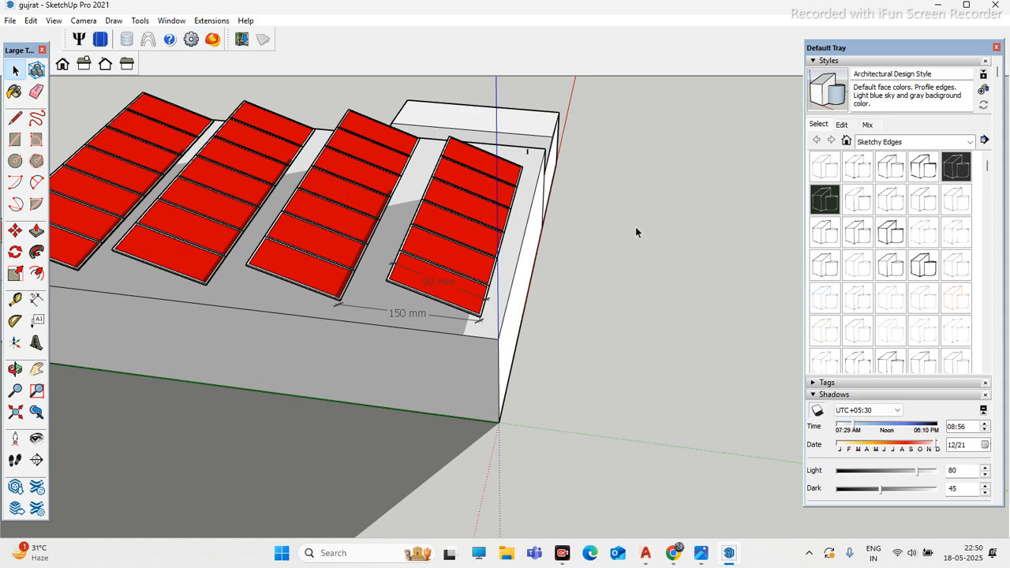
Step: Switch to the Google Meet call in Chrome and leave the meeting
click(673, 552)
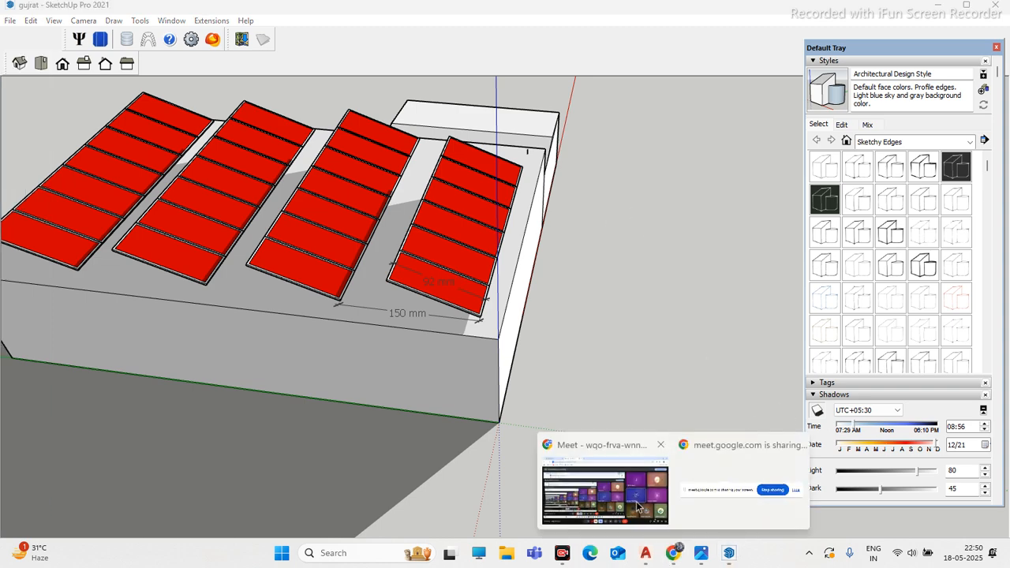
click(638, 505)
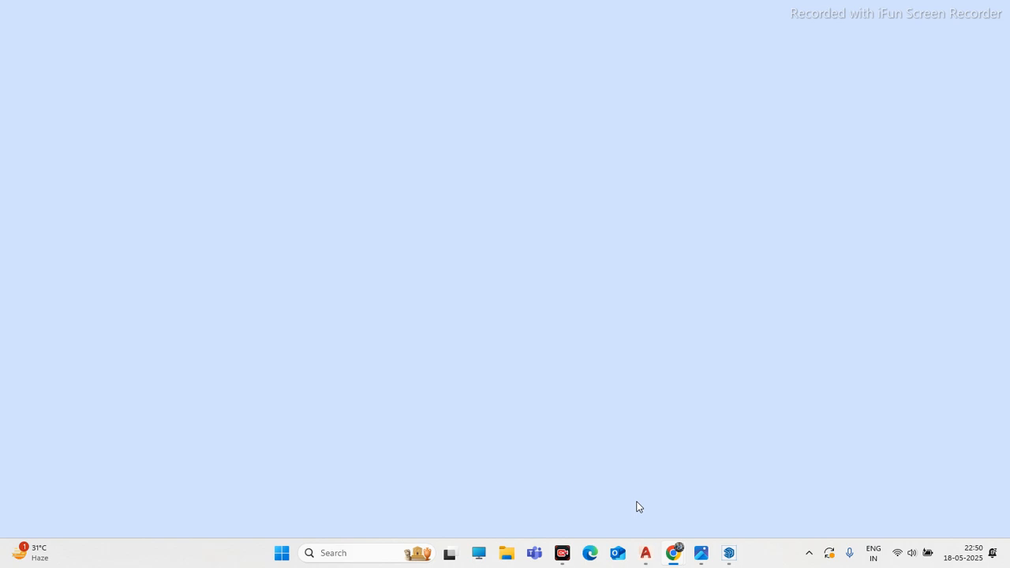
click(673, 555)
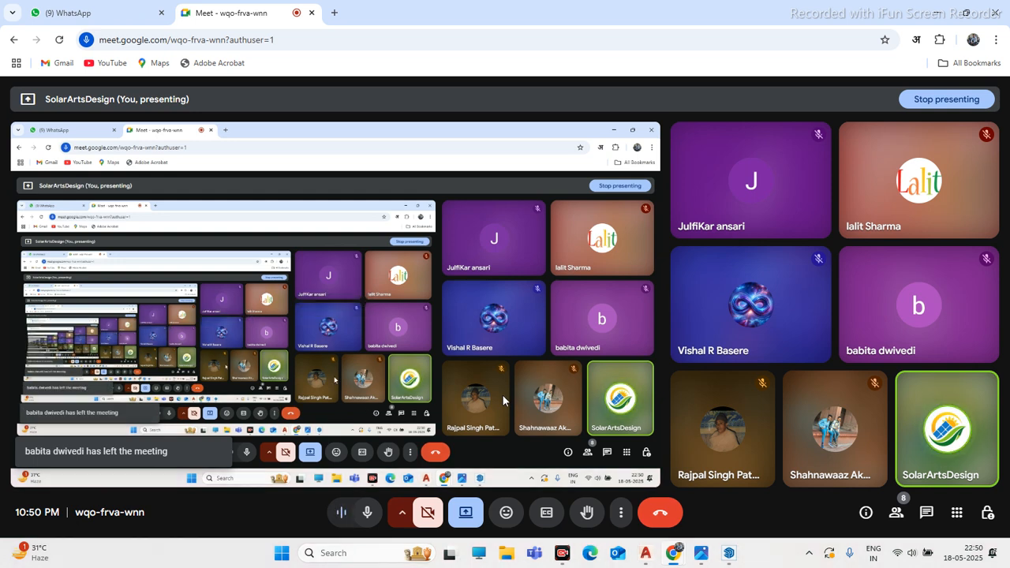
mouse_move(701, 552)
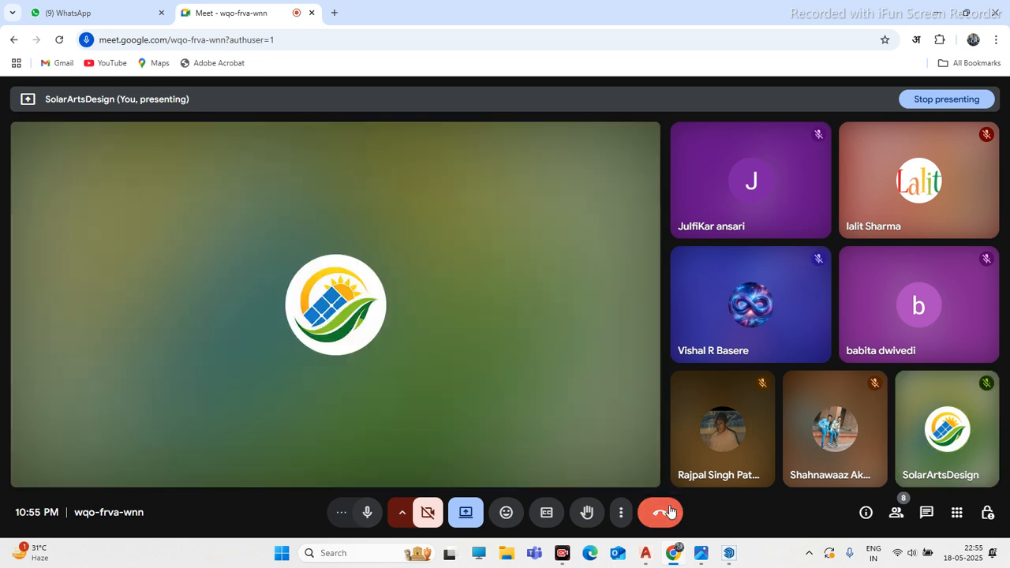
click(669, 512)
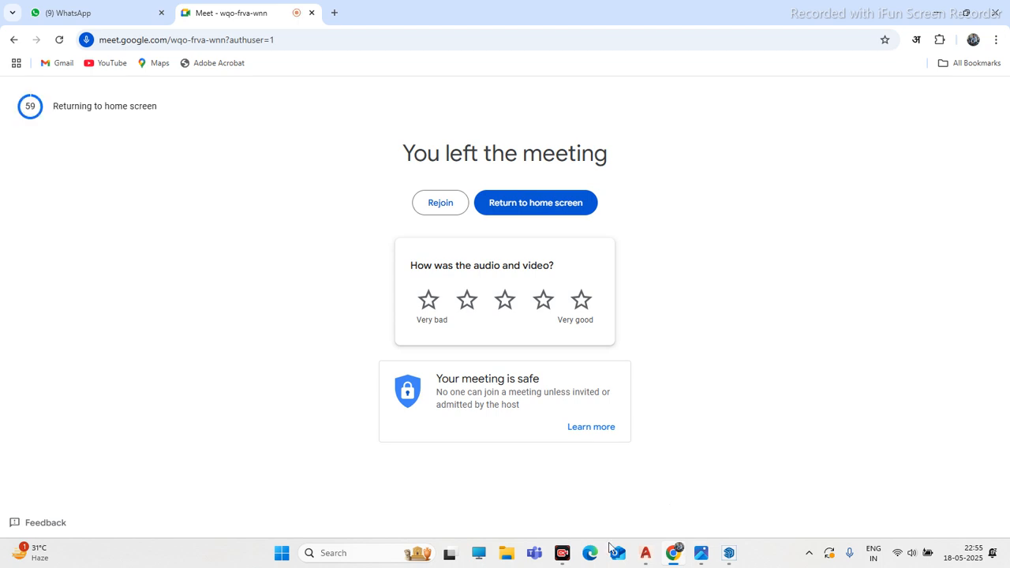